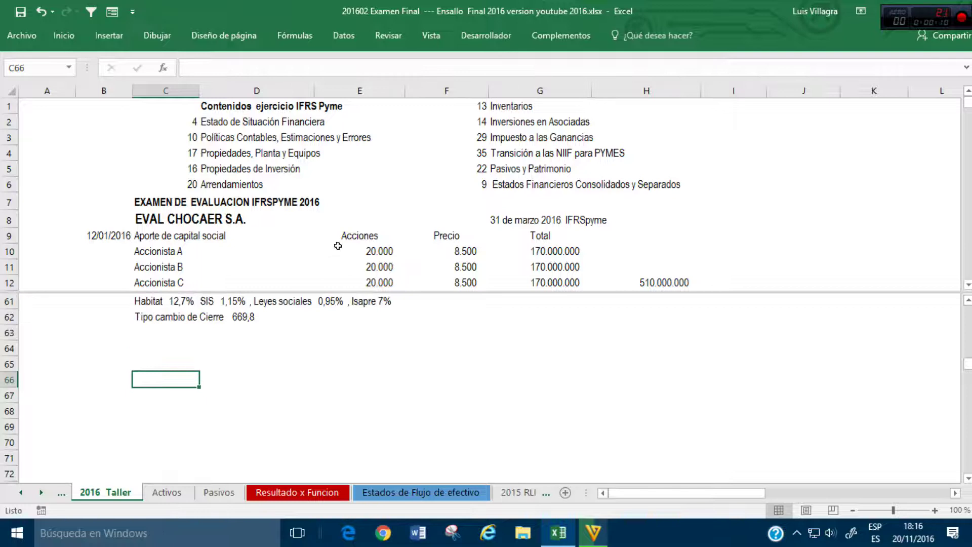
Step: Link cell C65, below the exercise data, to the Capital account code in cell B33 of the Pasivos sheet
scroll(348, 338, "down", 1)
left_click(302, 260)
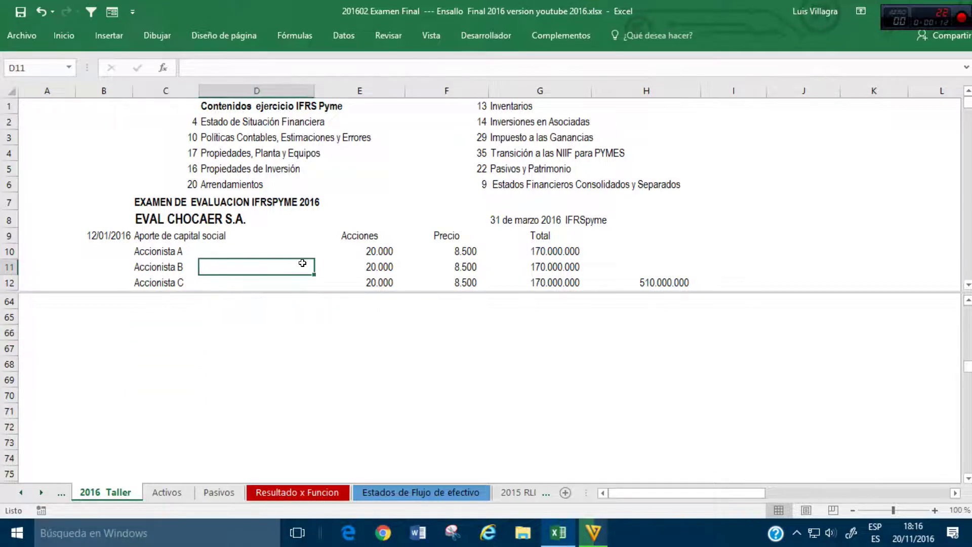
scroll(302, 263, "down", 1)
left_click(176, 318)
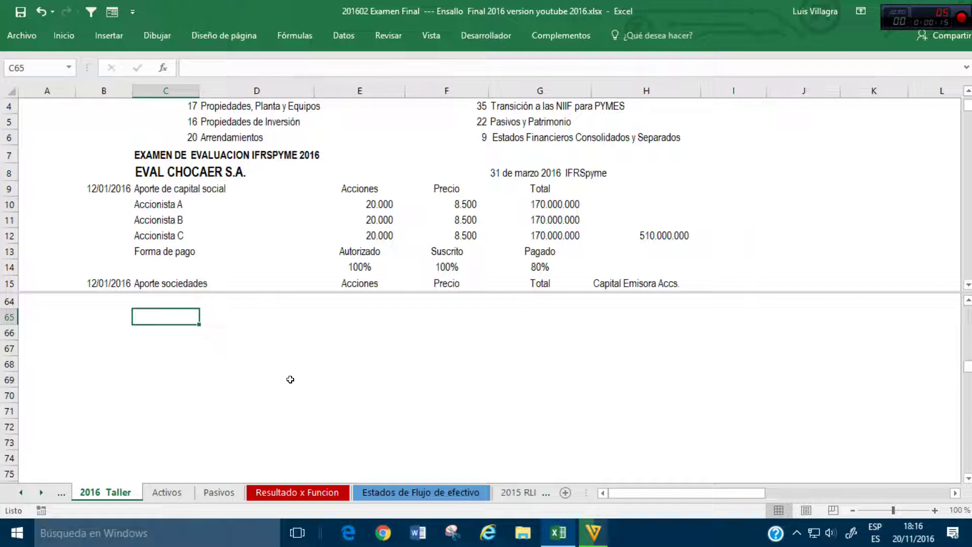
type("+")
key("Escape")
type("+")
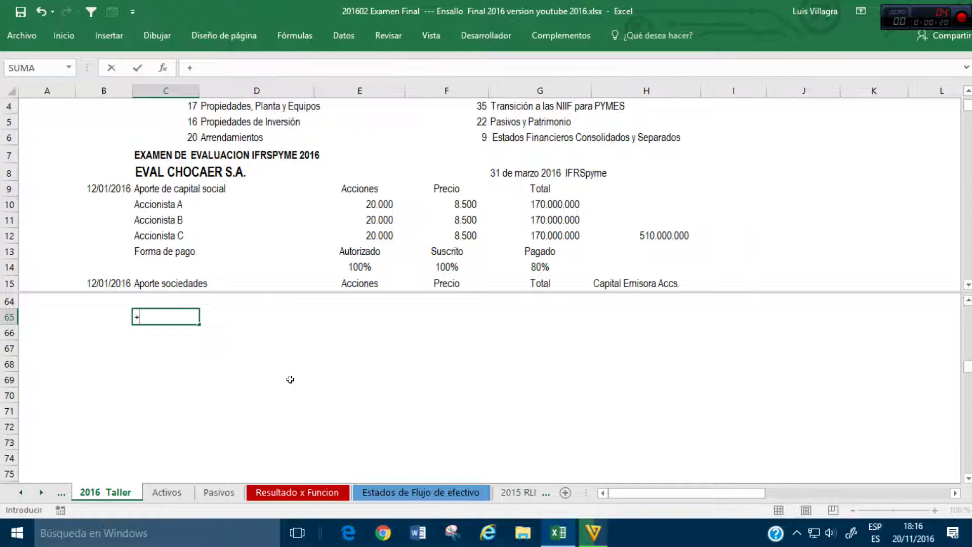
left_click(219, 492)
left_click(50, 319)
key("Return")
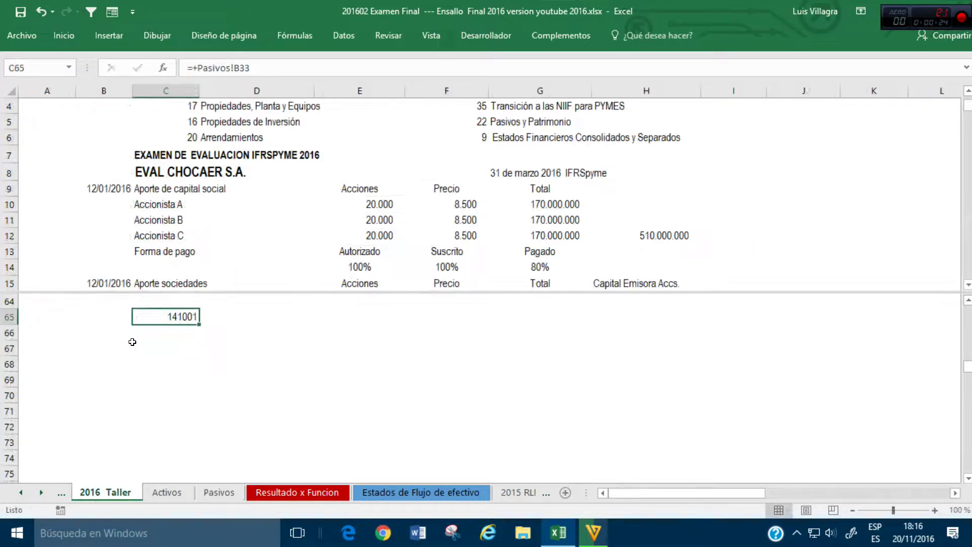
Step: Try to fill the account code link in C65 down to C66
key("shift+Down")
key("ctrl+d")
key("Down")
key("Up")
key("Down")
key("Up")
key("F2")
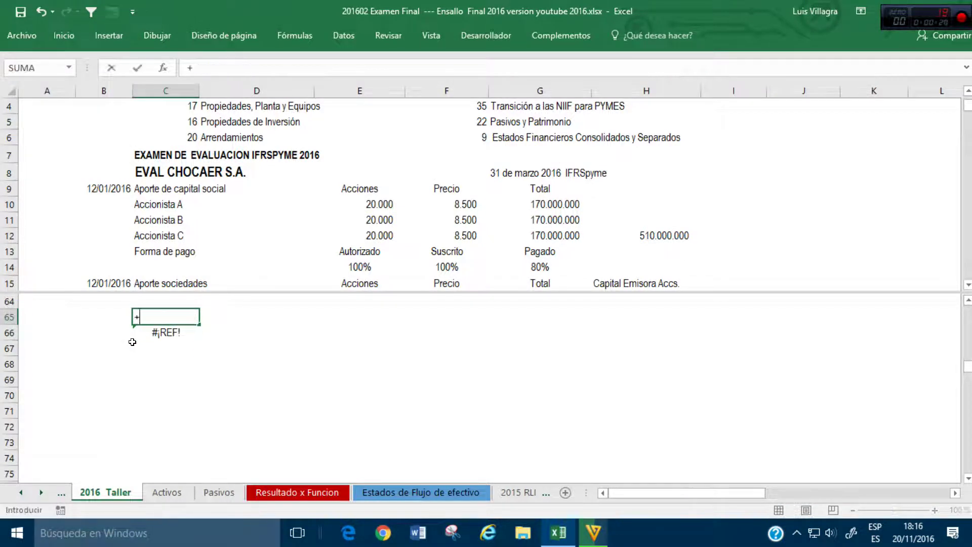
key("Escape")
type("+")
key("Escape")
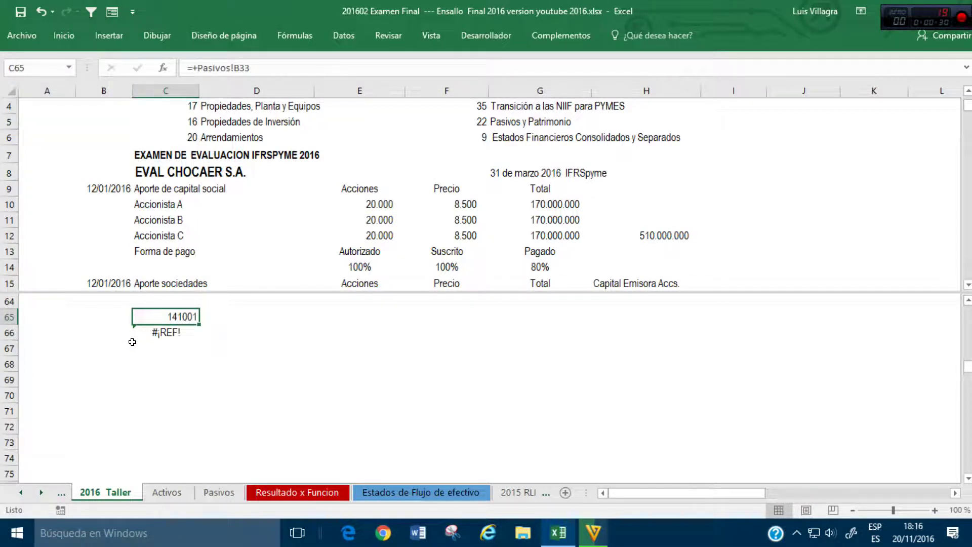
Step: Re-enter the C65 link to the Capital account code in cell B33 of the Pasivos sheet
type("+")
left_click(167, 492)
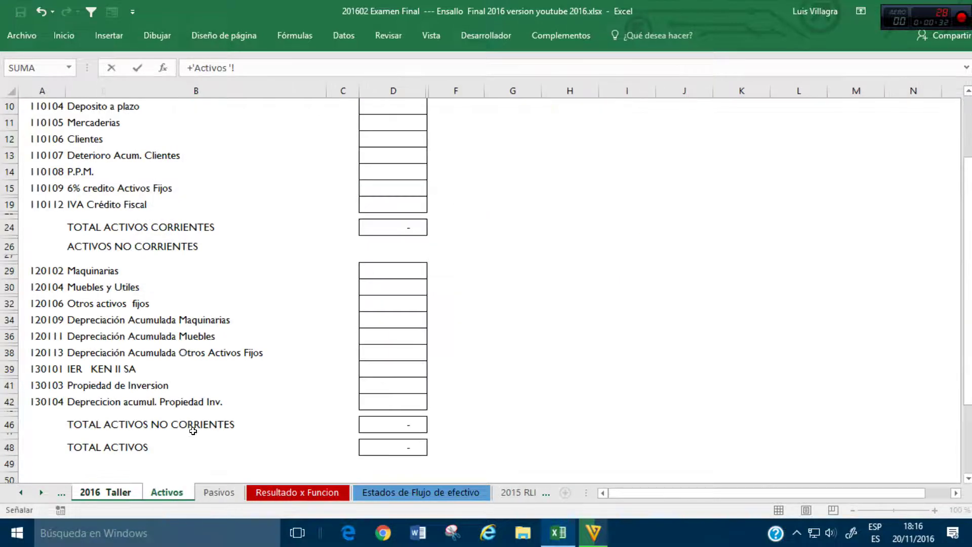
left_click(219, 493)
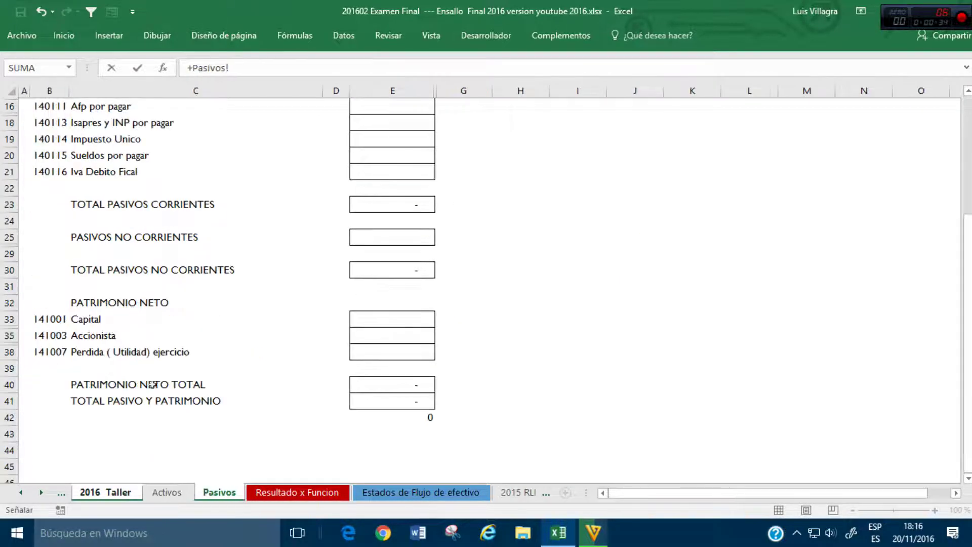
left_click(49, 309)
key("Return")
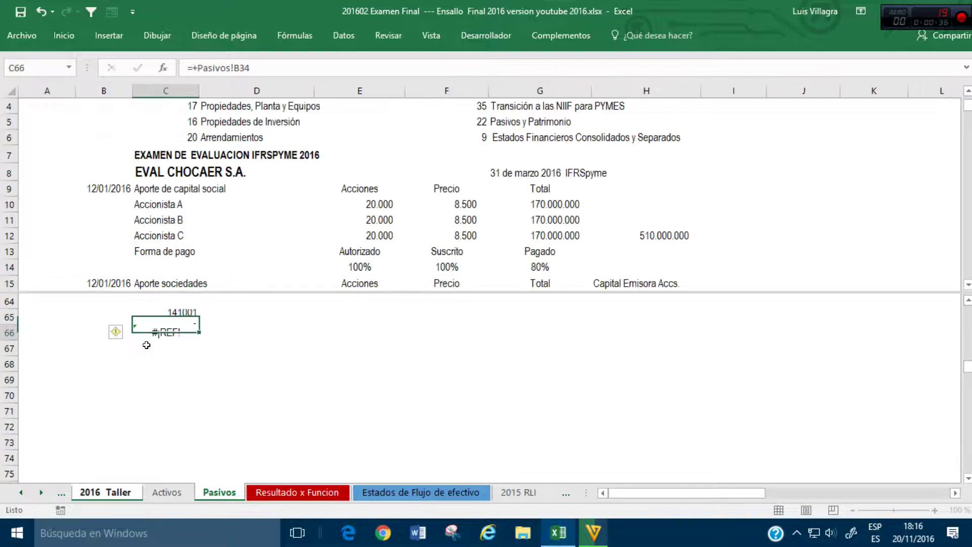
Step: Link cell C66 to the Accionista account code in cell B35 of the Pasivos sheet
type("+")
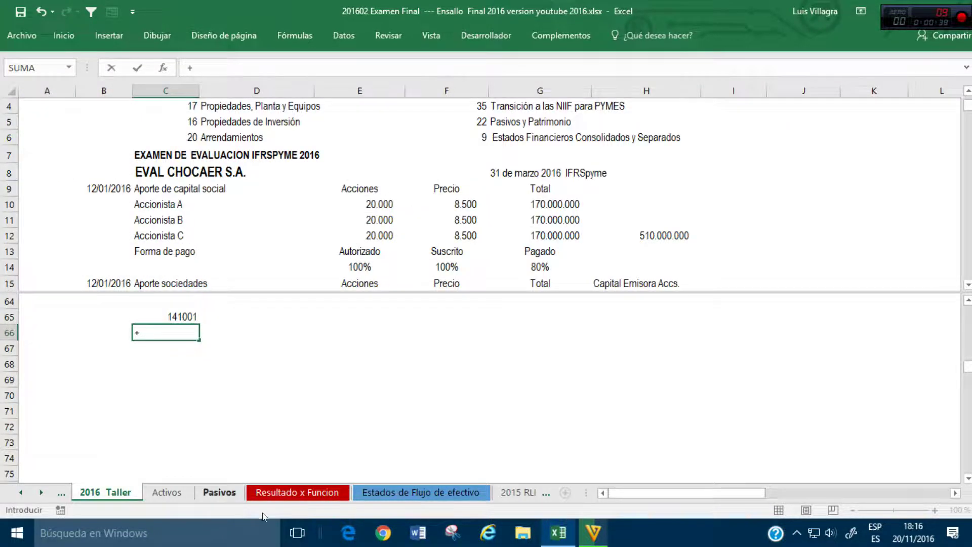
left_click(233, 495)
left_click(59, 337)
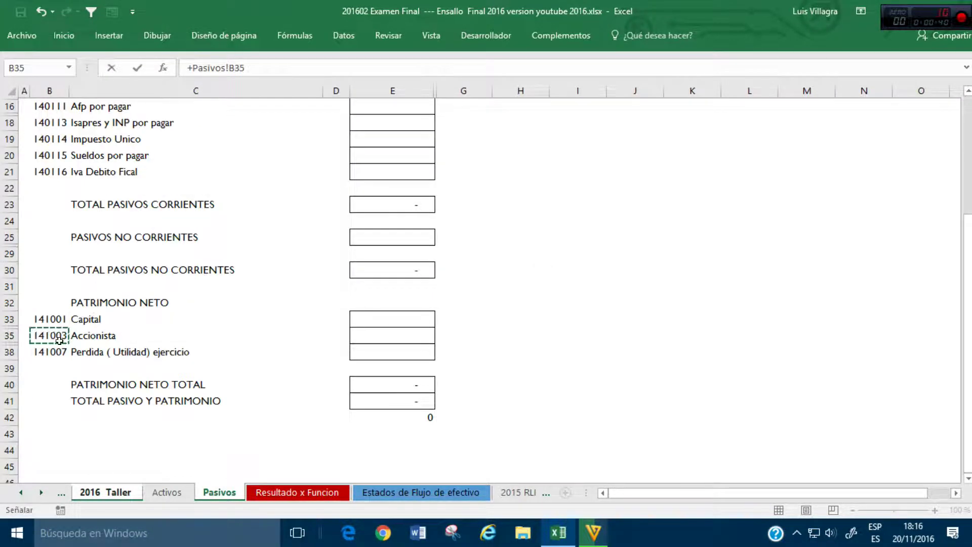
key("Return")
Step: Copy the code links in C65:C66 to D65:D66 to bring in the matching account names
key("Up")
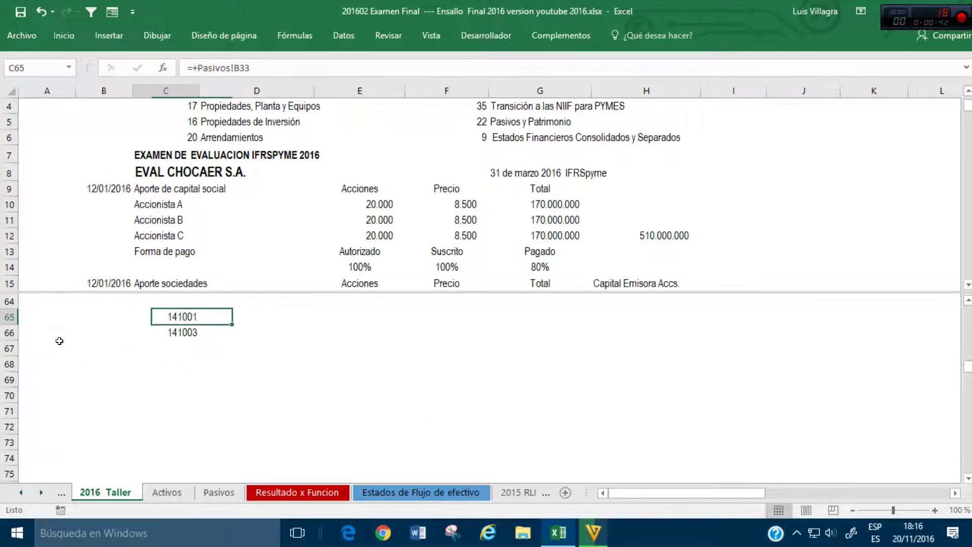
key("shift+Down")
key("ctrl+c")
key("Right")
key("ctrl+v")
key("Down")
key("Right")
key("Up")
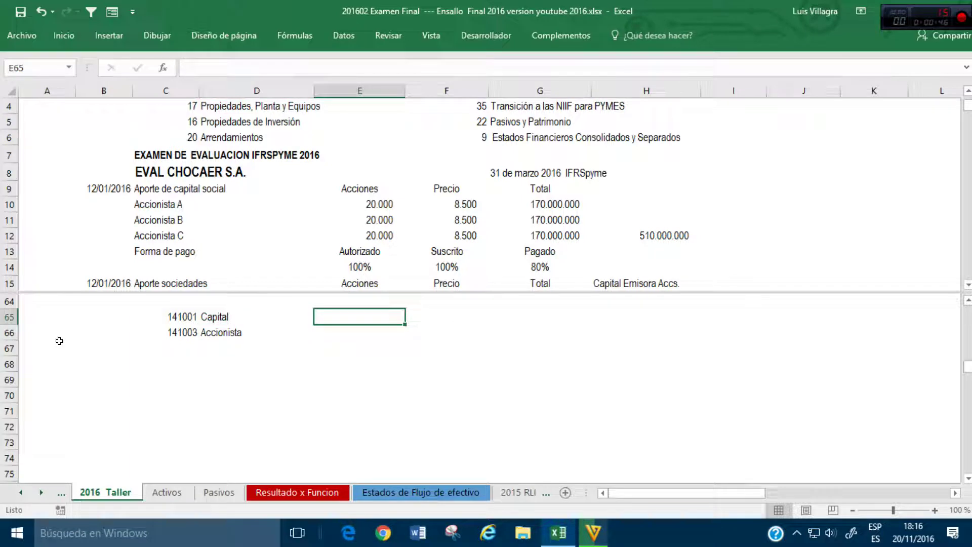
key("Up")
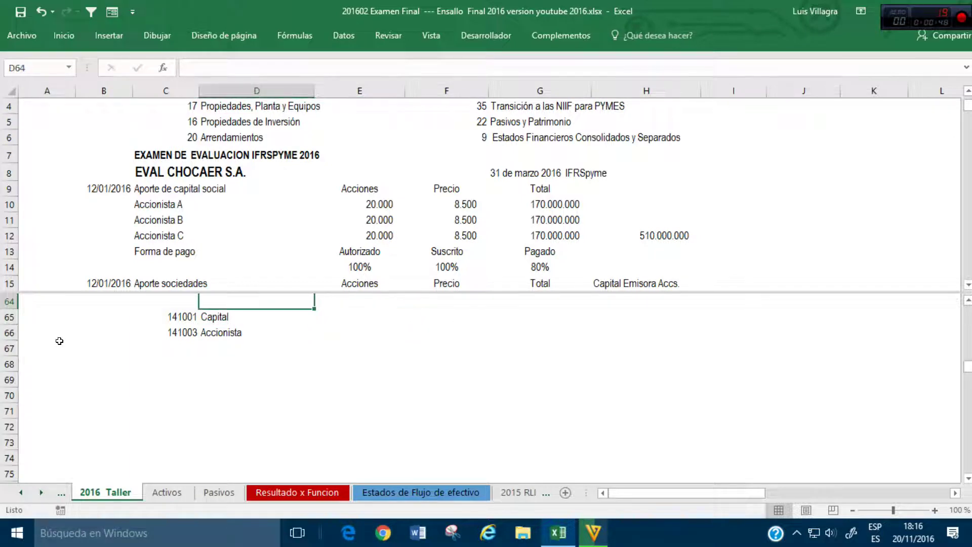
key("Left")
key("Left")
key("Down")
key("Down")
key("Down")
key("Down")
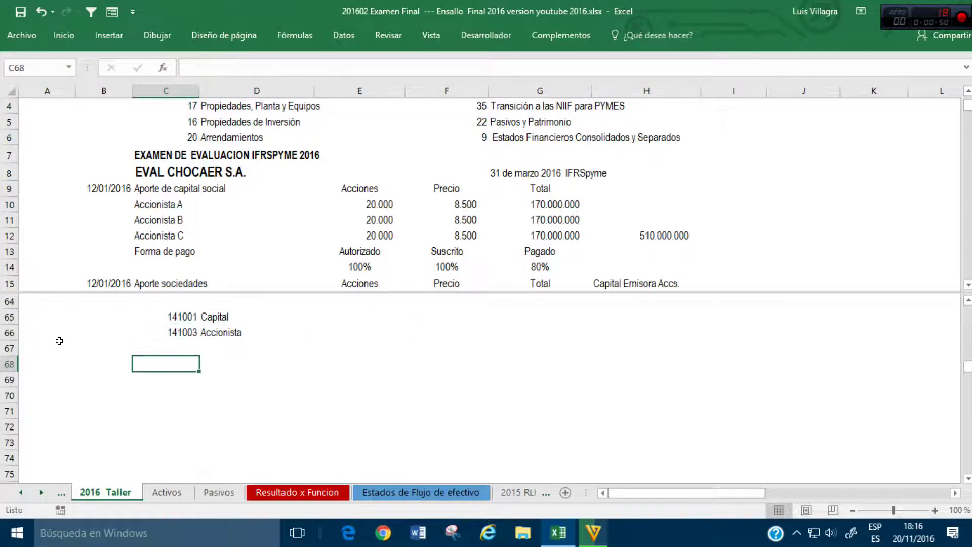
type("+")
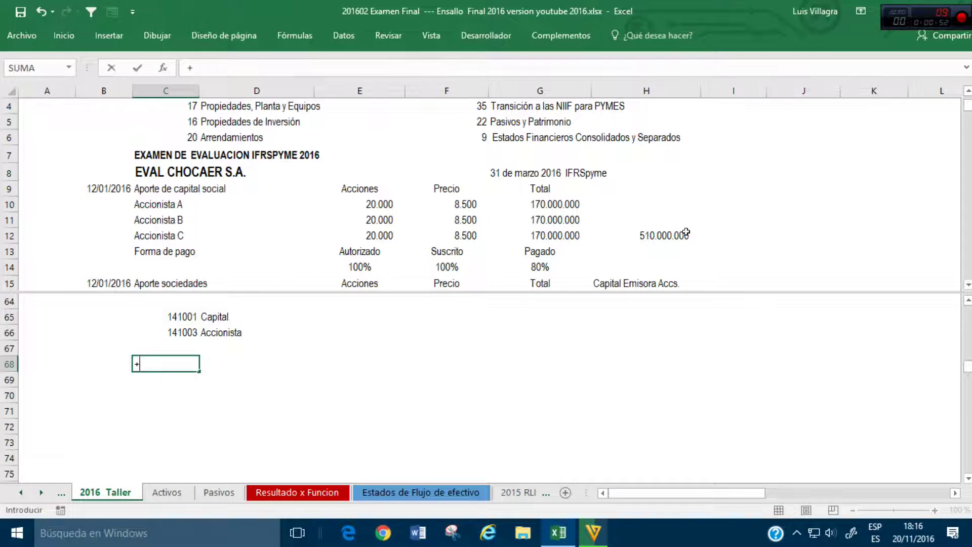
key("Escape")
Step: Link E65 to the total capital contribution in H12 and F65 to the paid percentage in G14
left_click(294, 322)
left_click(360, 317)
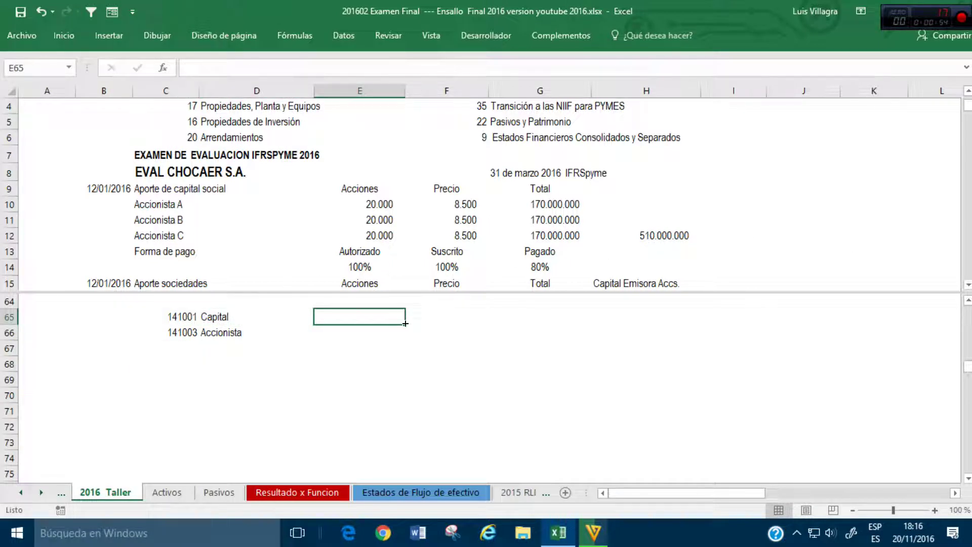
type("+")
left_click(671, 235)
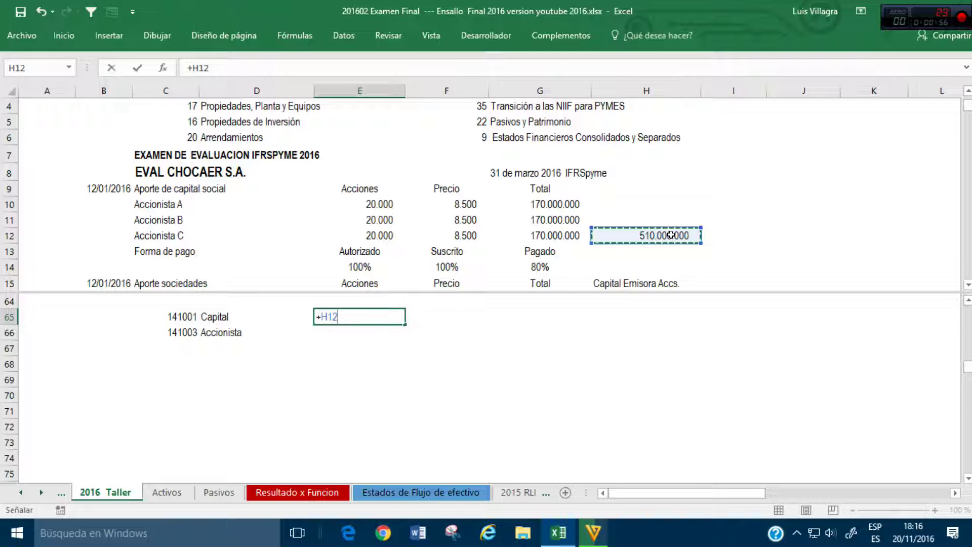
key("Tab")
type("+")
left_click(533, 264)
key("Return")
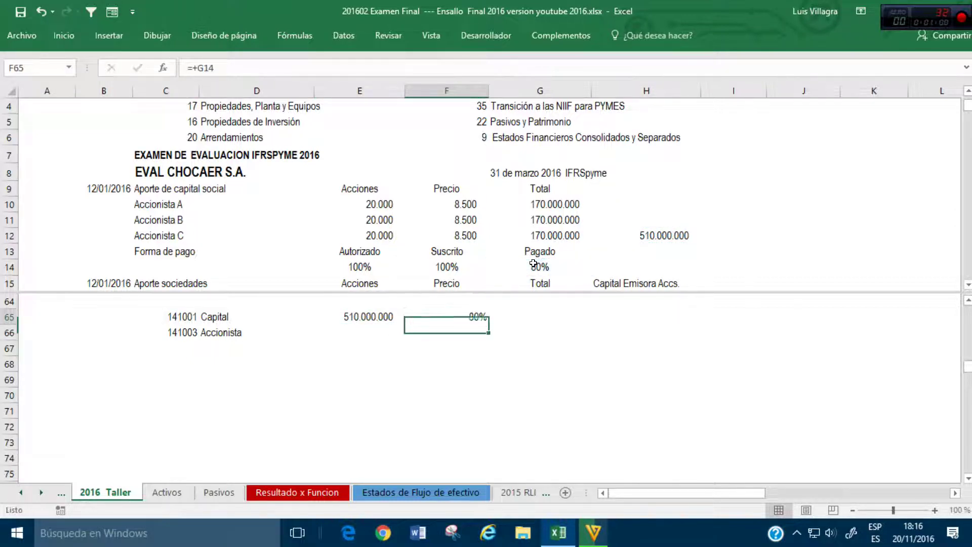
Step: Calculate the paid capital in G65 by multiplying E65 by F65
key("Up")
key("Right")
type("+")
key("Left")
key("Left")
type("*")
key("Left")
key("Return")
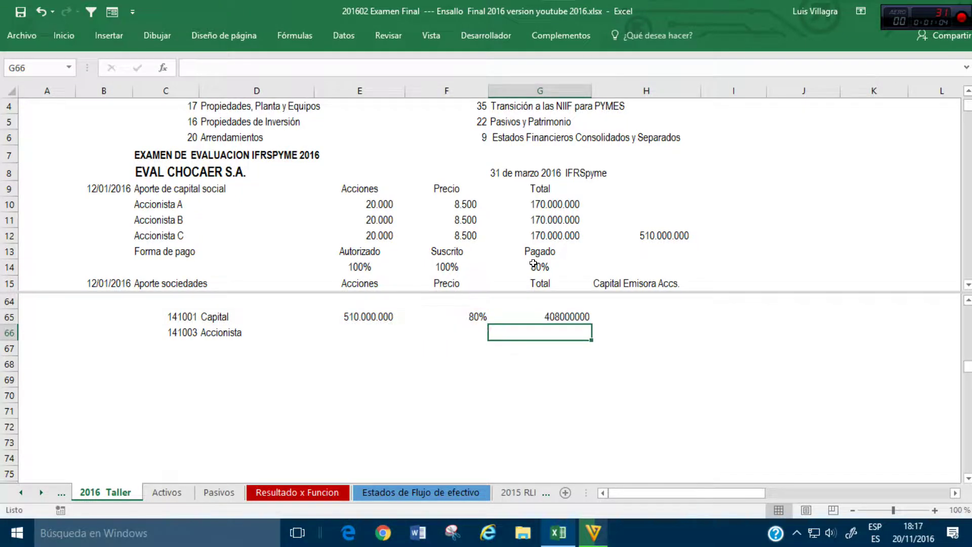
Step: Enter 20% in F66 as the Accionista share
key("Left")
type("20")
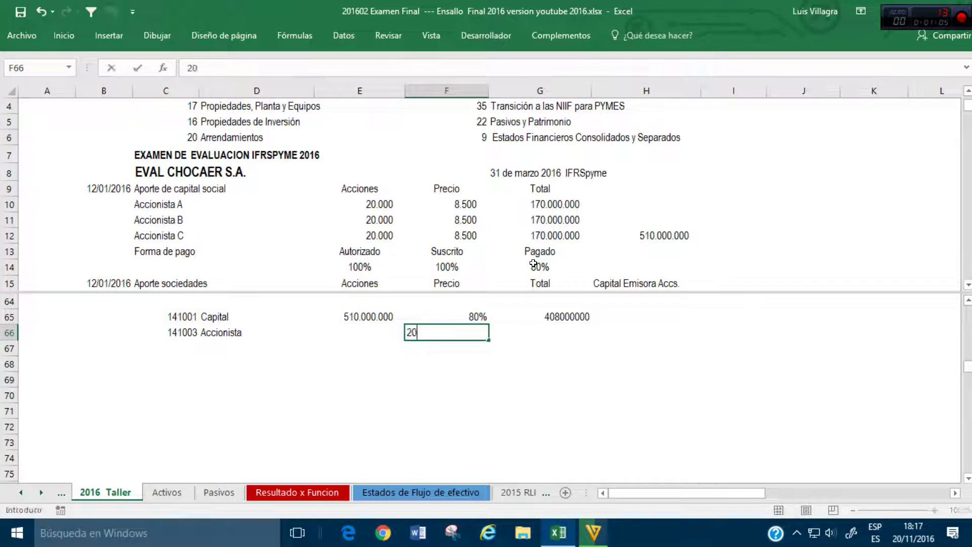
key("Return")
Step: Calculate the Accionista amount in G66 by multiplying E65 by F66
key("Up")
key("Right")
type("+")
key("Up")
key("Left")
key("Left")
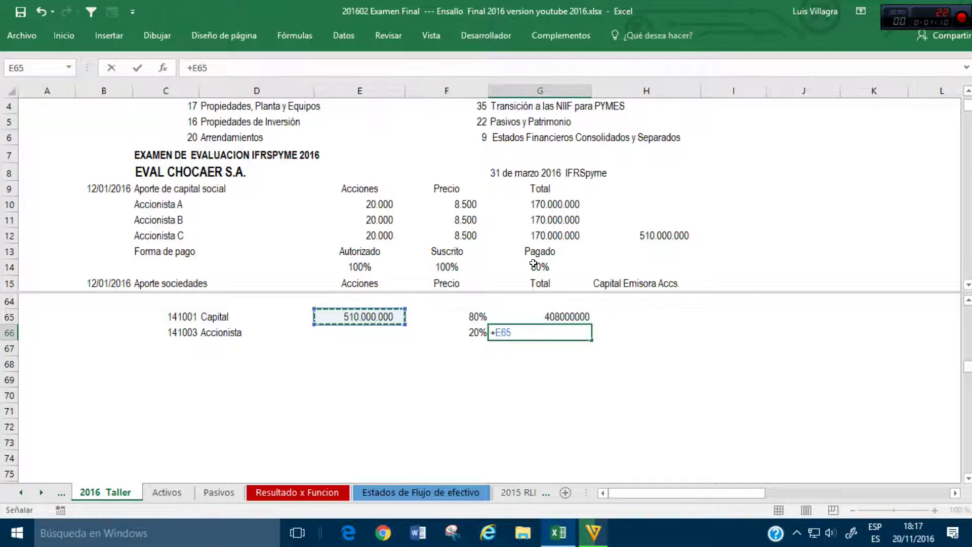
type("*")
key("Left")
key("Return")
Step: Apply the number format of G12 to the amounts in G65:G66
key("Up")
left_click_drag(581, 310, 582, 333)
left_click(567, 237)
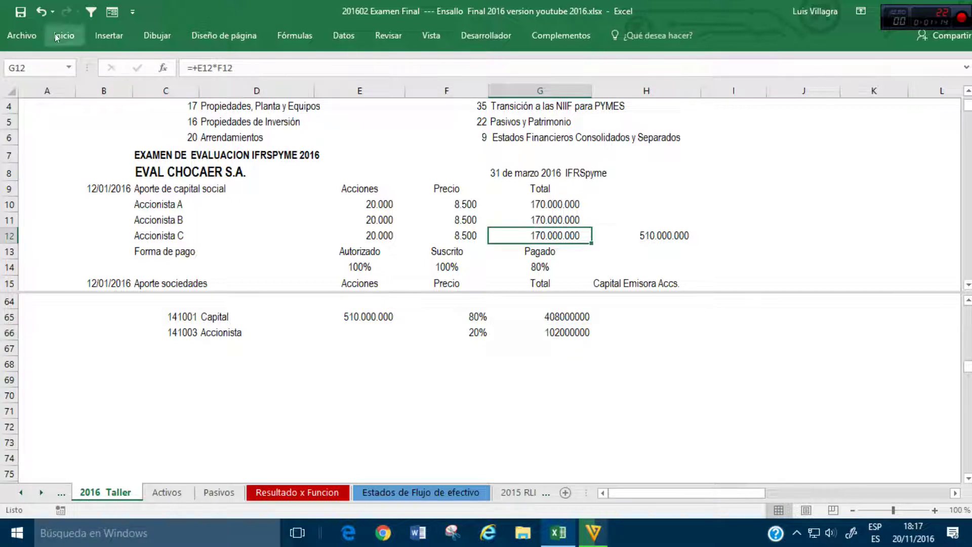
left_click(62, 35)
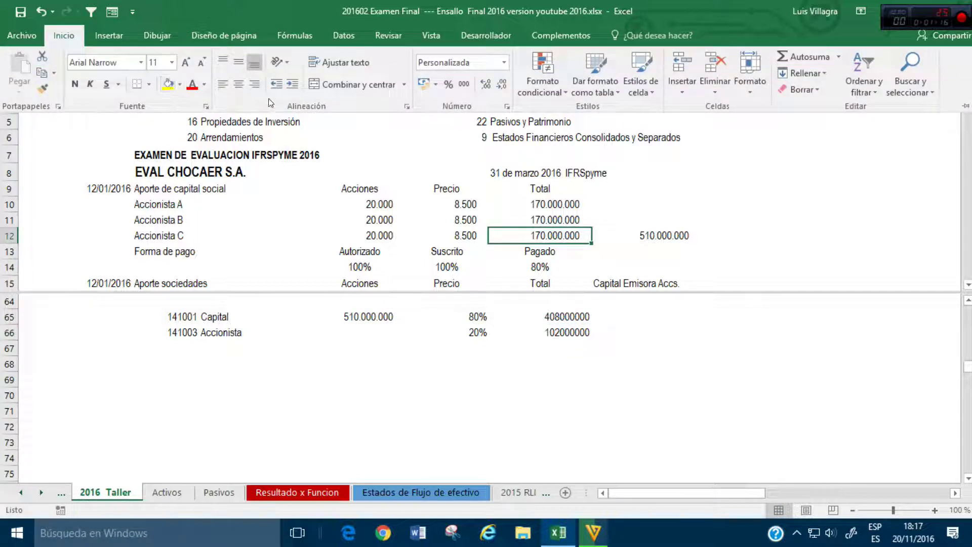
left_click(464, 84)
left_click(500, 84)
left_click(42, 87)
key("ctrl+F1")
left_click_drag(560, 320, 560, 332)
key("Right")
left_click(562, 332)
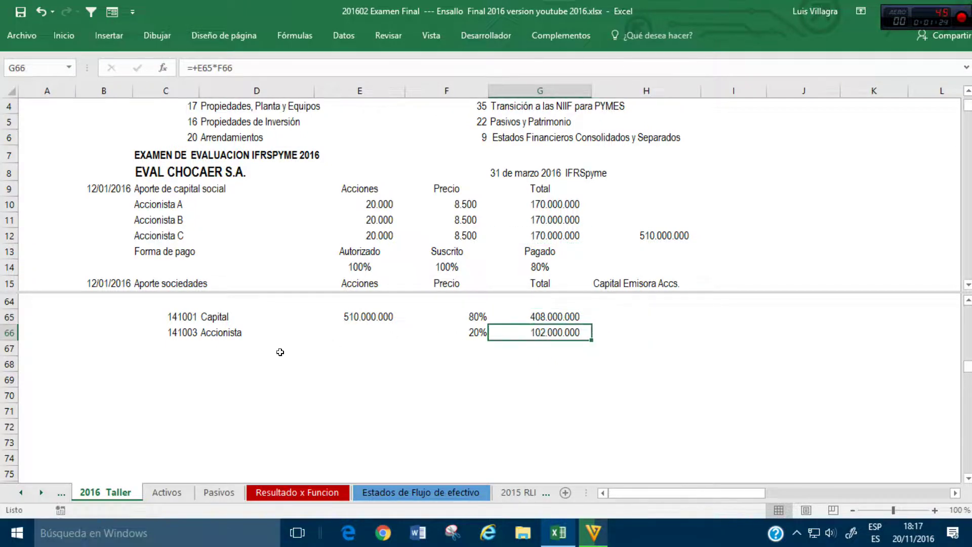
Step: Start the entry for the second capital contribution by linking C68 to the Capital account code in C65
left_click(204, 354)
left_click(238, 282)
left_click(256, 234)
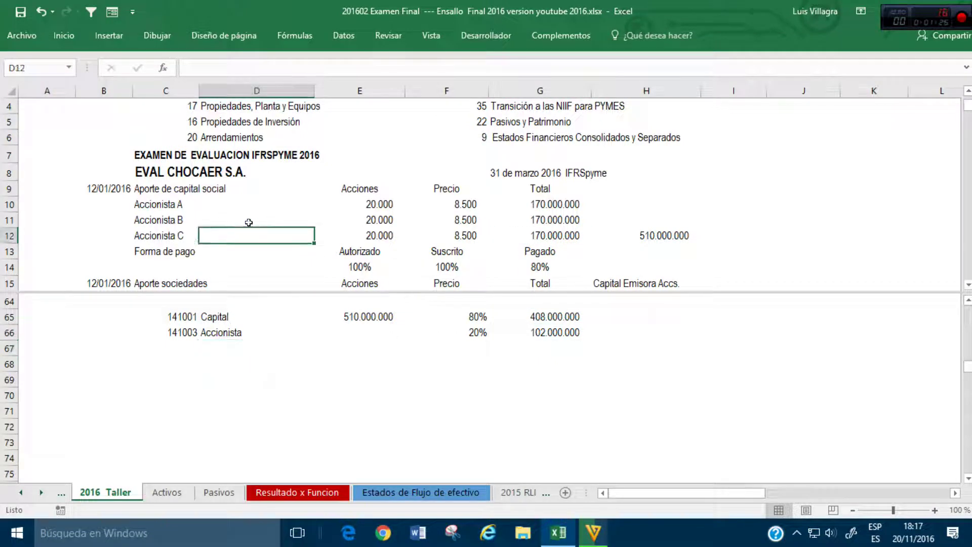
scroll(248, 222, "down", 2)
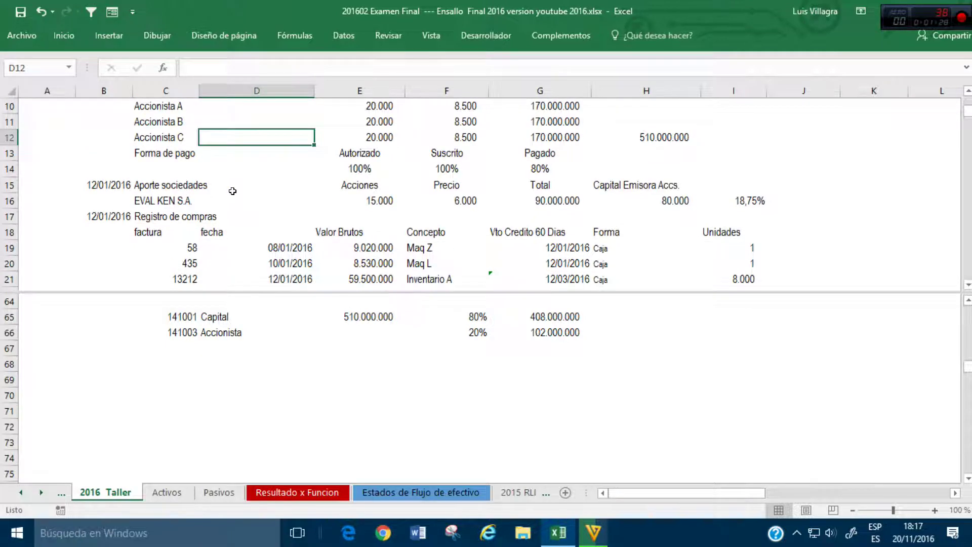
scroll(232, 191, "down", 3)
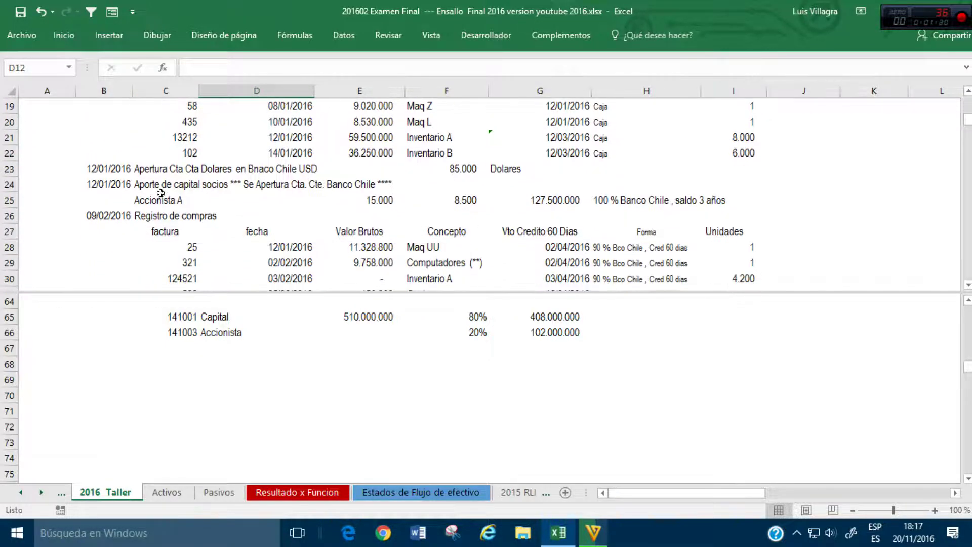
left_click(160, 195)
left_click(178, 351)
left_click(198, 365)
type("+")
key("Up")
key("Up")
key("Up")
key("Return")
Step: Link C69 to the Accionista account code in C66
type("6")
key("Up")
key("Up")
key("Up")
key("Down")
key("Down")
key("Down")
type("+")
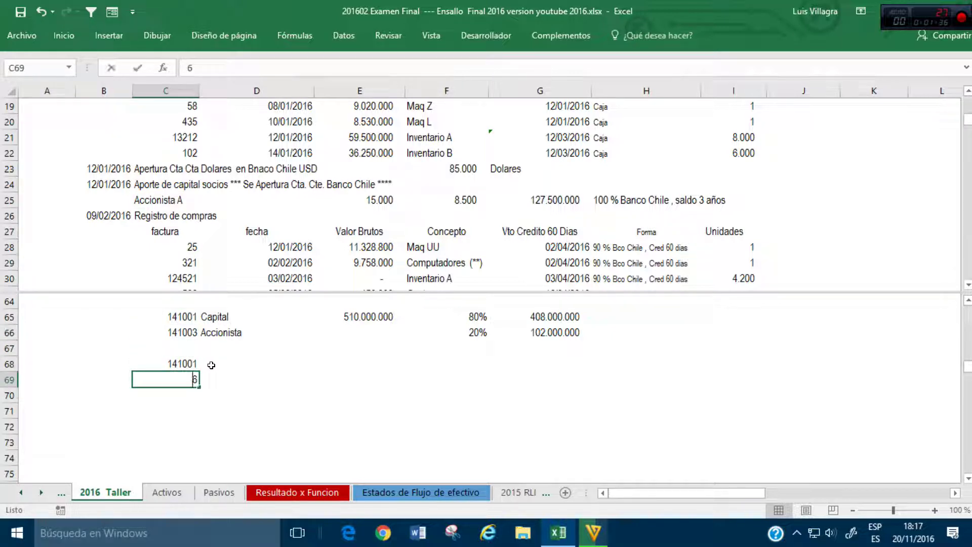
key("Up")
key("Up")
key("Up")
key("Up")
key("Down")
key("Return")
Step: Copy the links in C68:C69 to D68:D69 to bring in the account names for the second entry
key("Up")
key("Up")
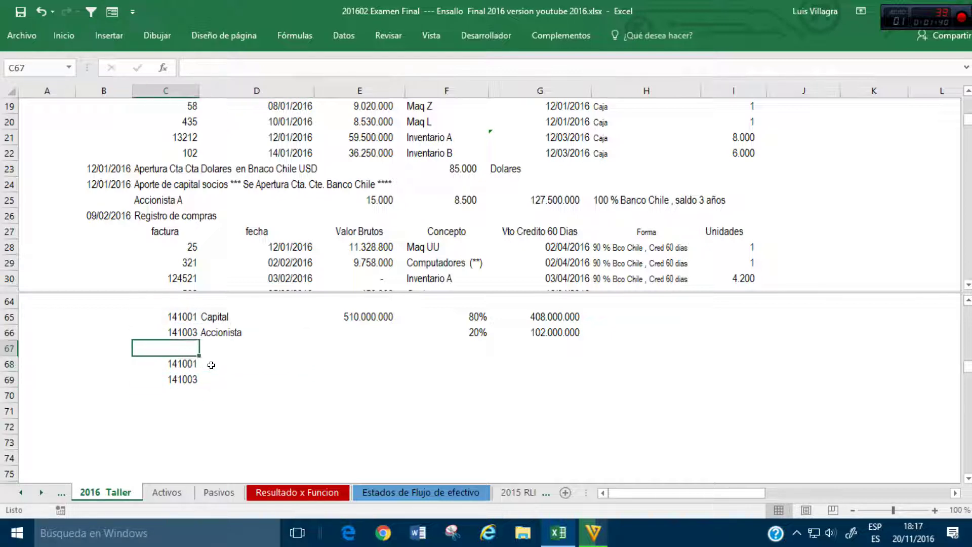
key("Down")
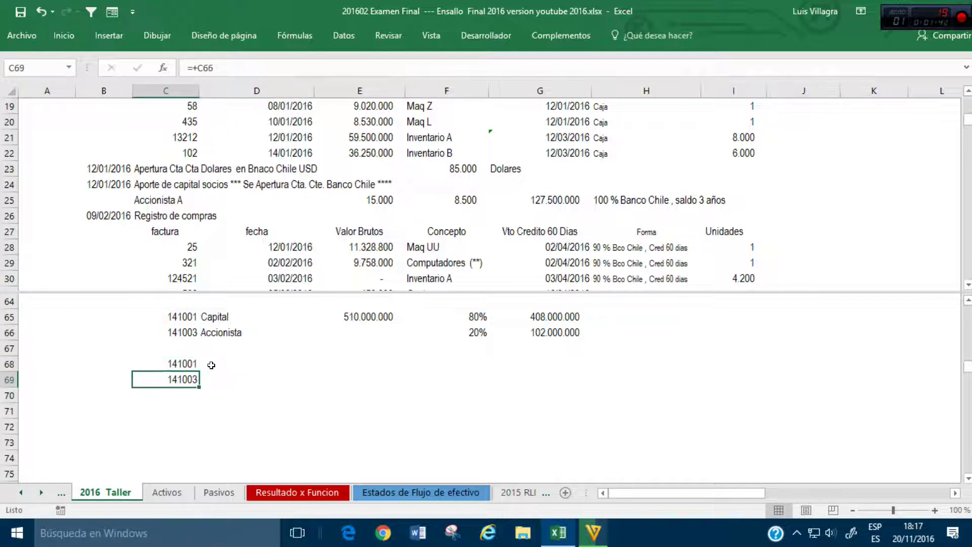
key("Up")
key("shift+Down")
key("ctrl+c")
key("Right")
key("Return")
Step: Link E68 to the Accionista A contribution total in G25
key("Right")
key("Right")
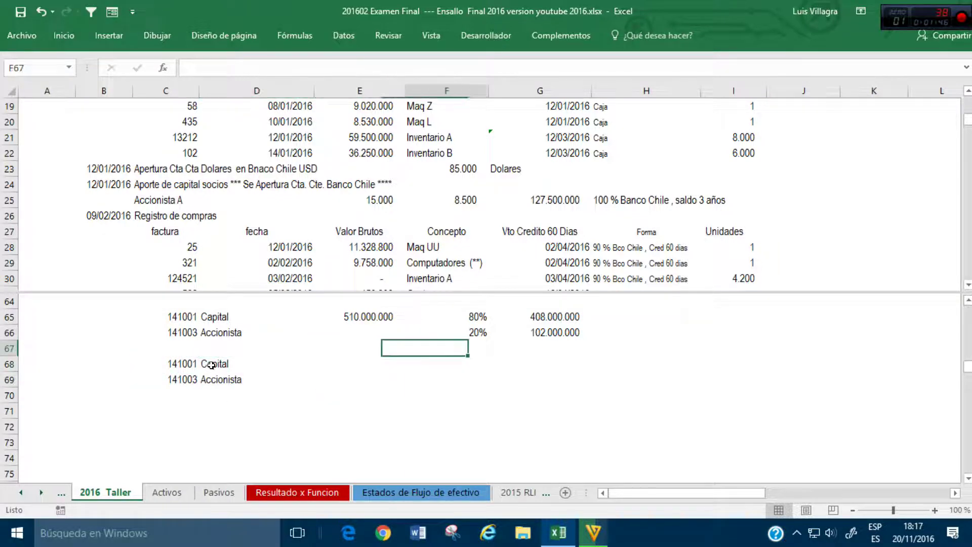
key("Left")
type("+")
scroll(210, 354, "up", 1)
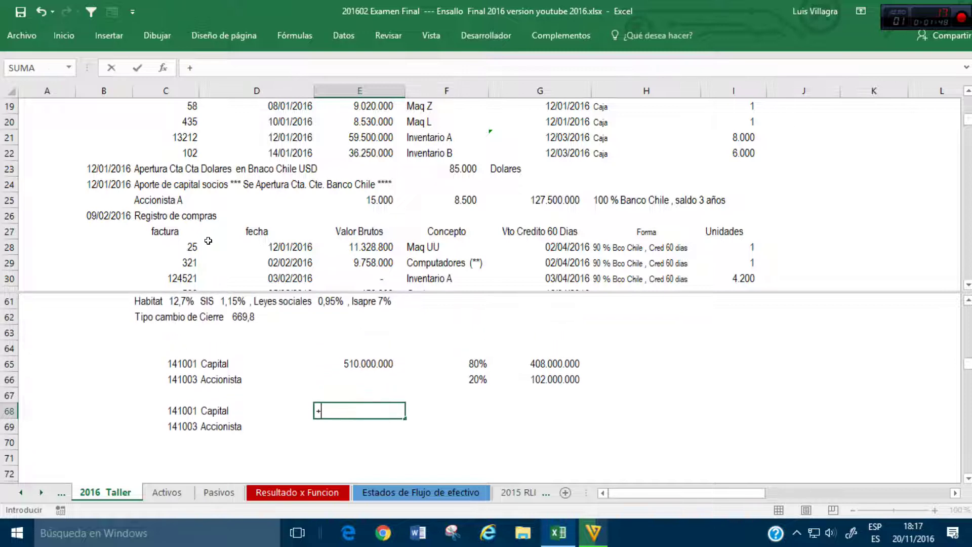
left_click(550, 200)
key("Return")
key("Up")
key("Up")
key("Right")
key("Up")
key("Up")
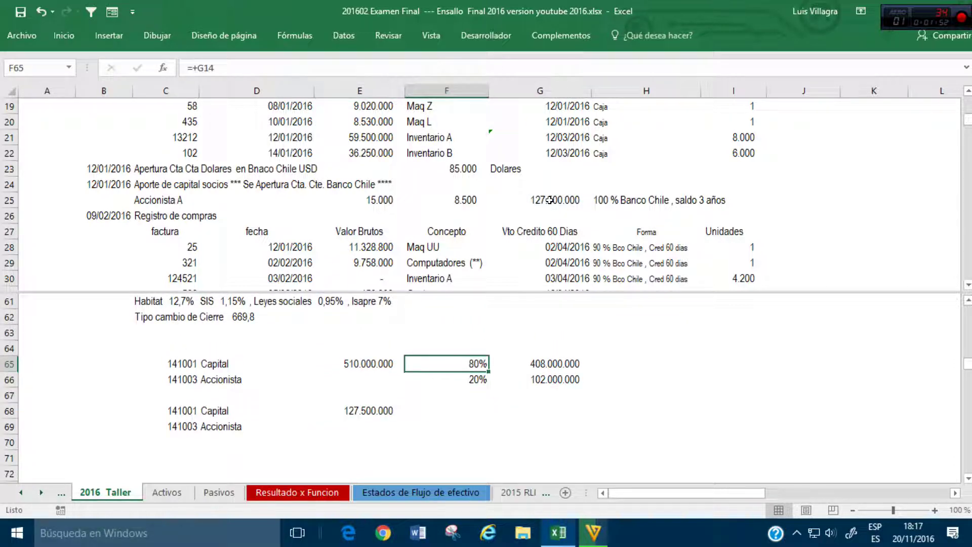
key("Right")
key("Right")
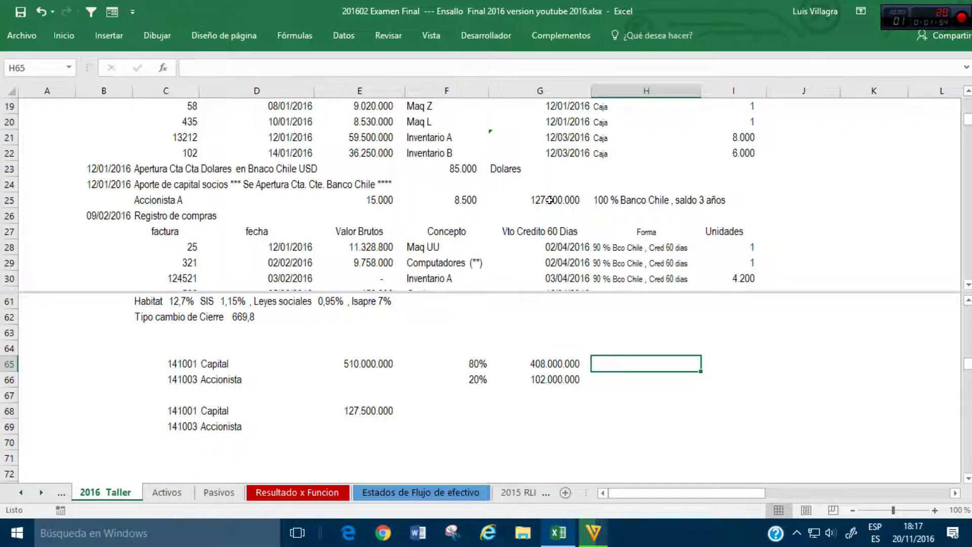
Step: Label the paid portion of the first contribution in H65 as Caja and enter 100% in F68 for the second
type("Caja")
key("Return")
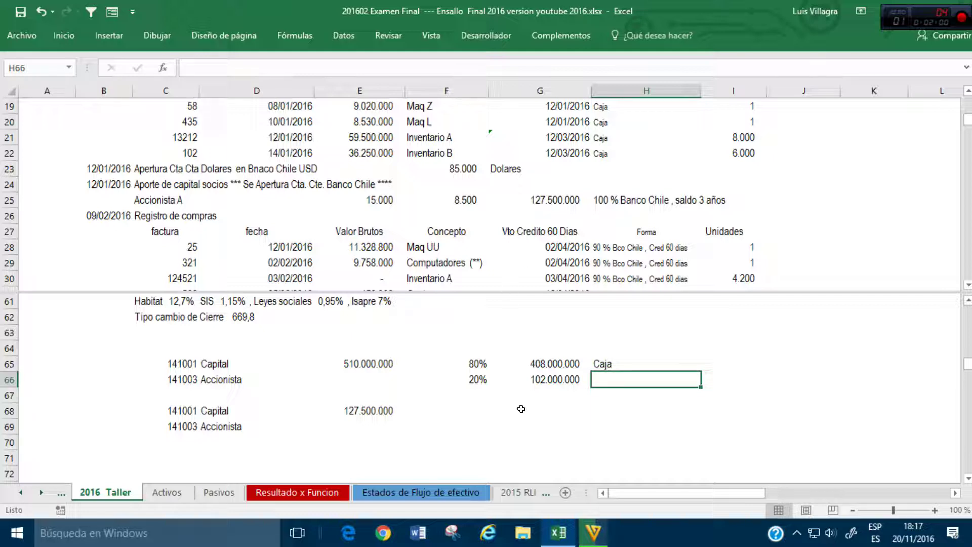
left_click(473, 409)
type("+")
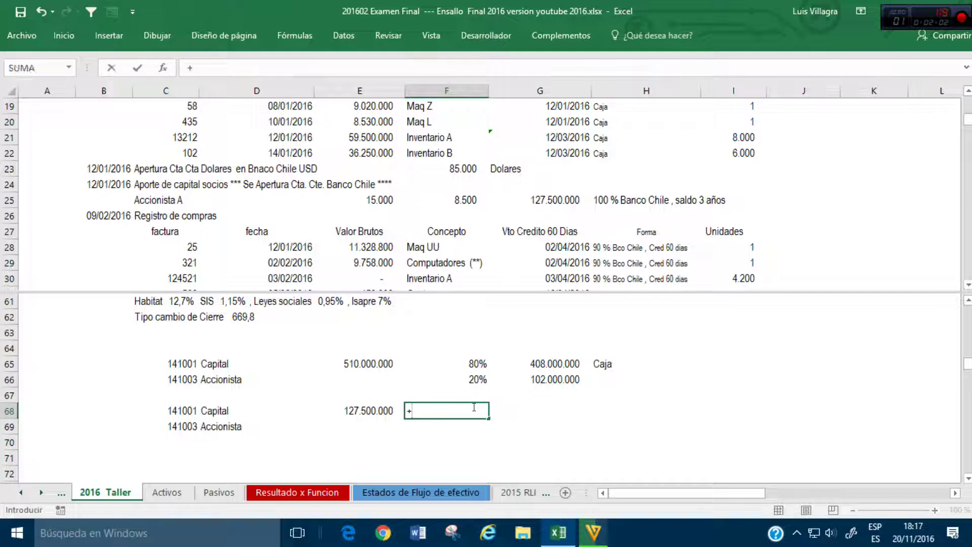
key("BackSpace")
type("100%")
Step: Bring the second contribution's amount from E68 into G68 with a formula
key("Tab")
type("+")
key("Left")
key("Left")
key("Return")
Step: Link I66 to the 20% portion of the first contribution in G66
key("Up")
key("Up")
key("Up")
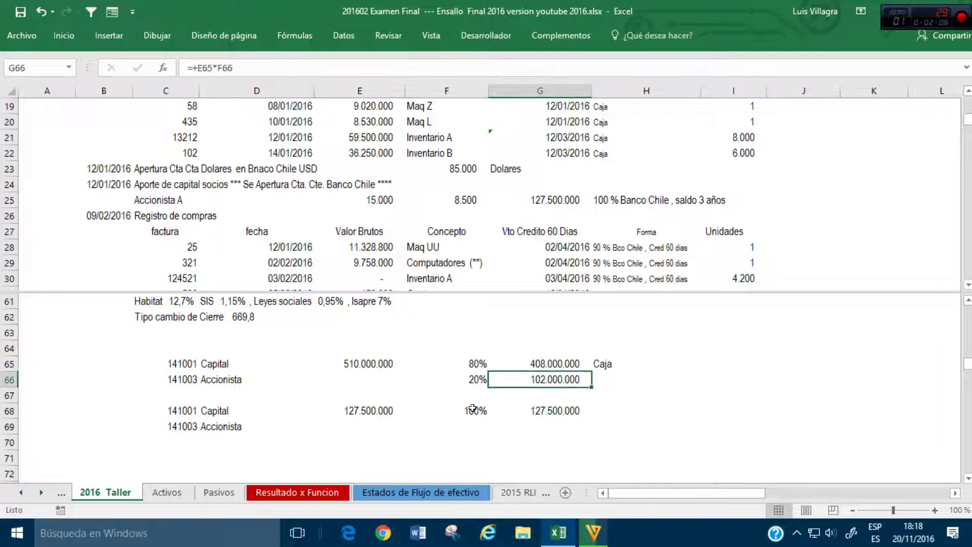
key("Right")
key("Right")
key("Up")
key("Down")
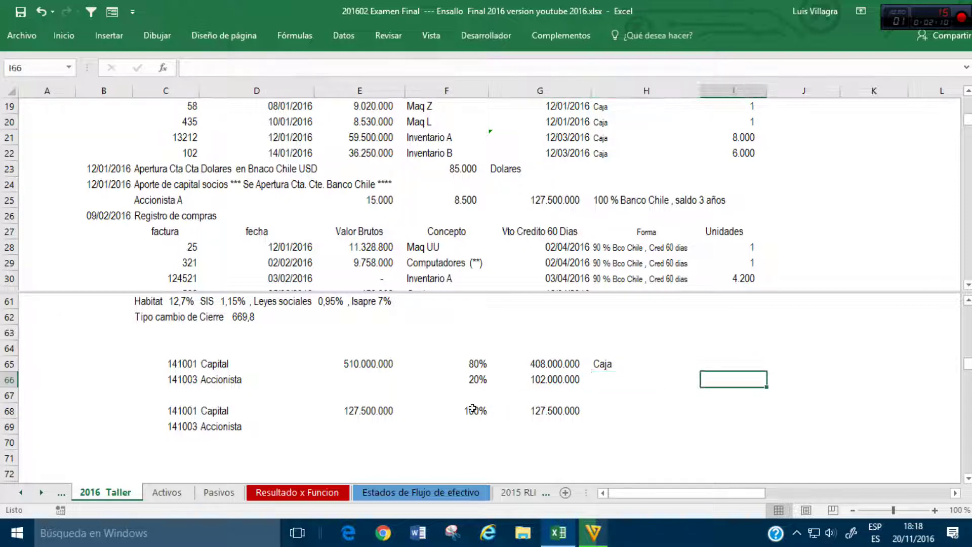
type("+")
key("Left")
key("Left")
key("Left")
key("Right")
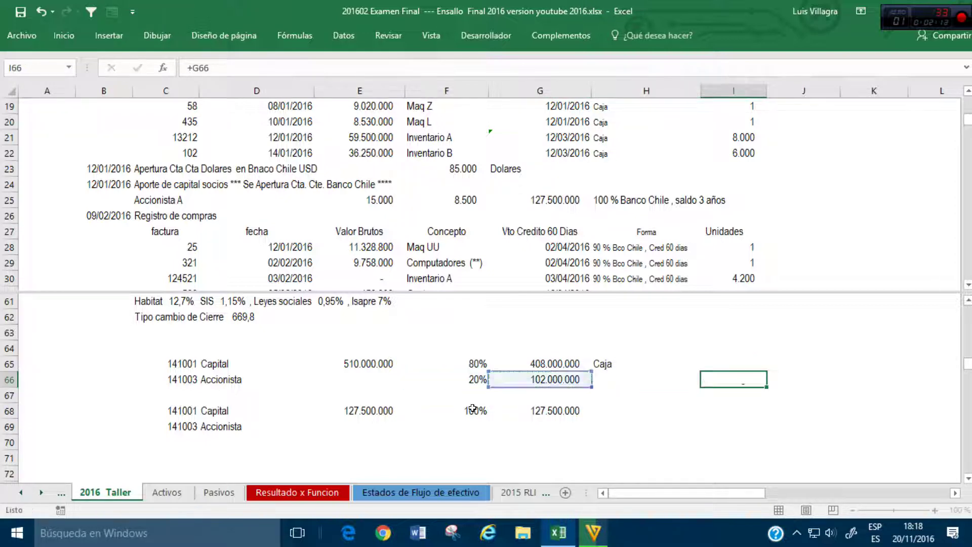
key("Return")
Step: Label the second contribution's paid amount in H68 as Banco Chile
key("Up")
key("Up")
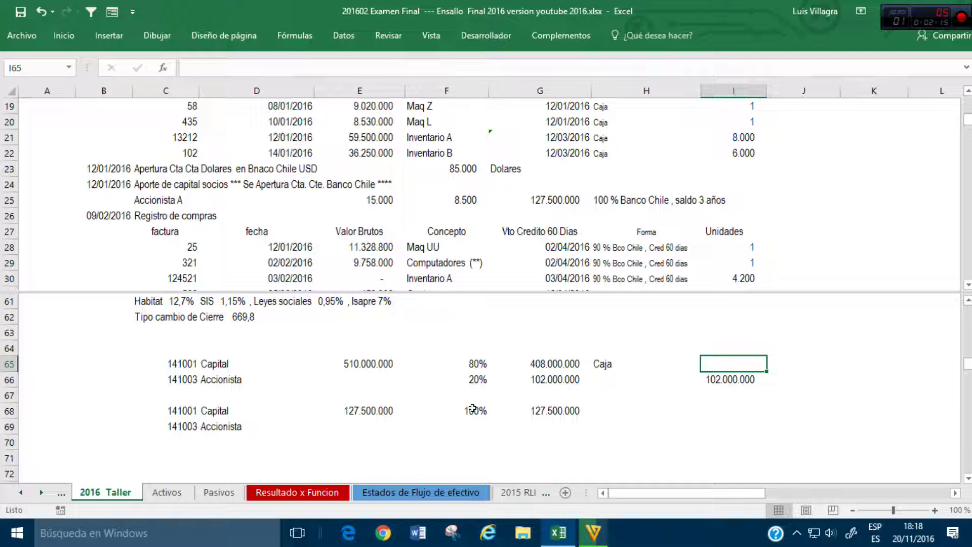
key("Down")
key("Down")
key("Down")
key("Left")
key("Left")
key("Right")
type("Ba")
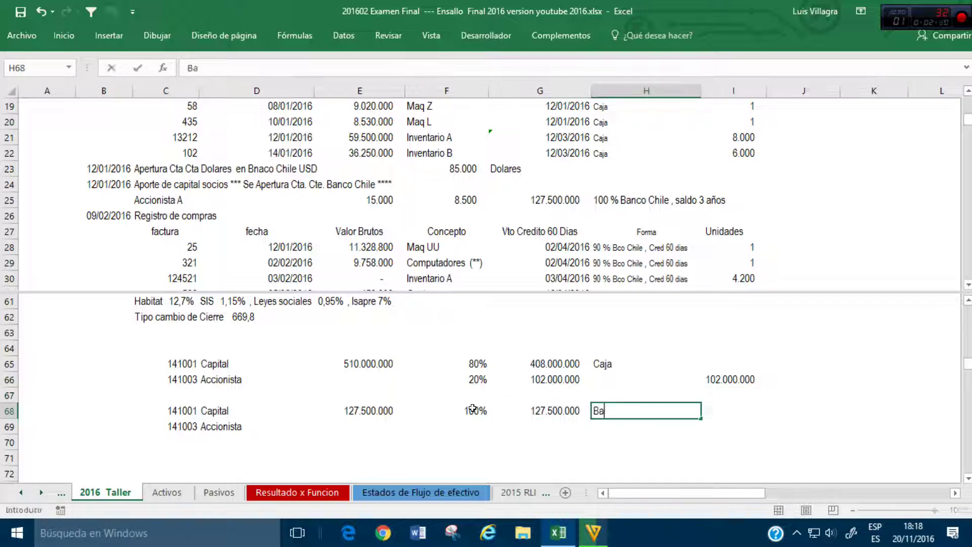
type("nco Chil")
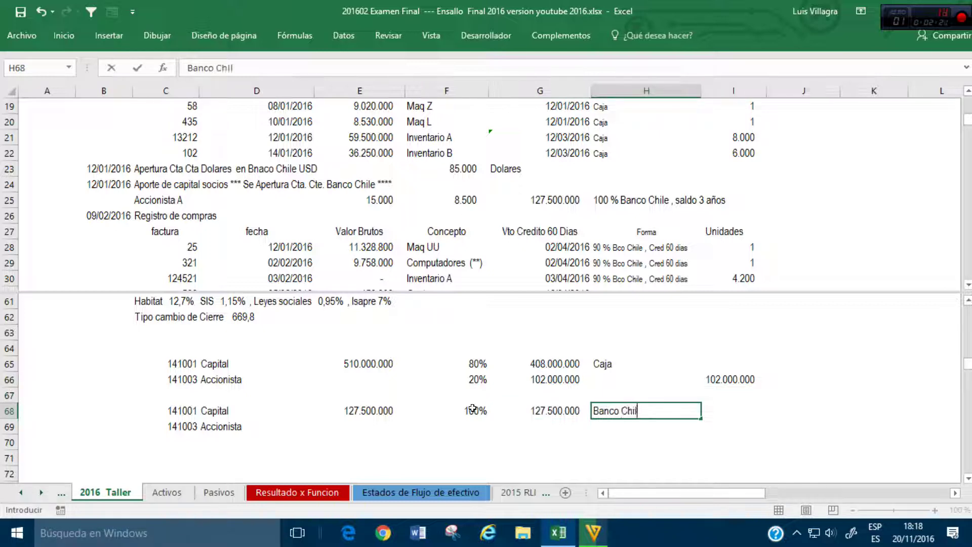
type("e")
key("Return")
Step: Merge and center K65:L65 with a bottom border to form a T-account heading
key("Up")
key("Up")
key("Up")
key("Up")
key("Right")
key("Right")
key("Right")
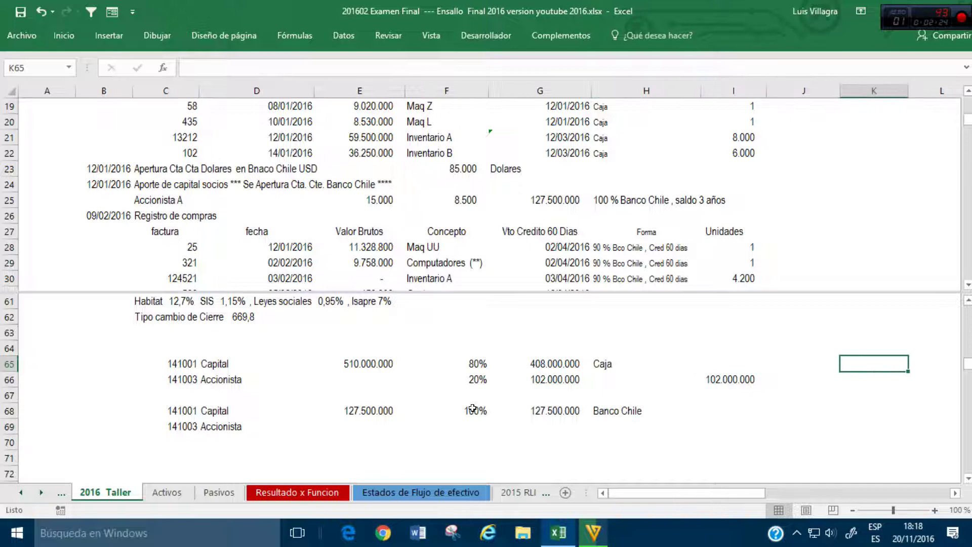
key("shift+Right")
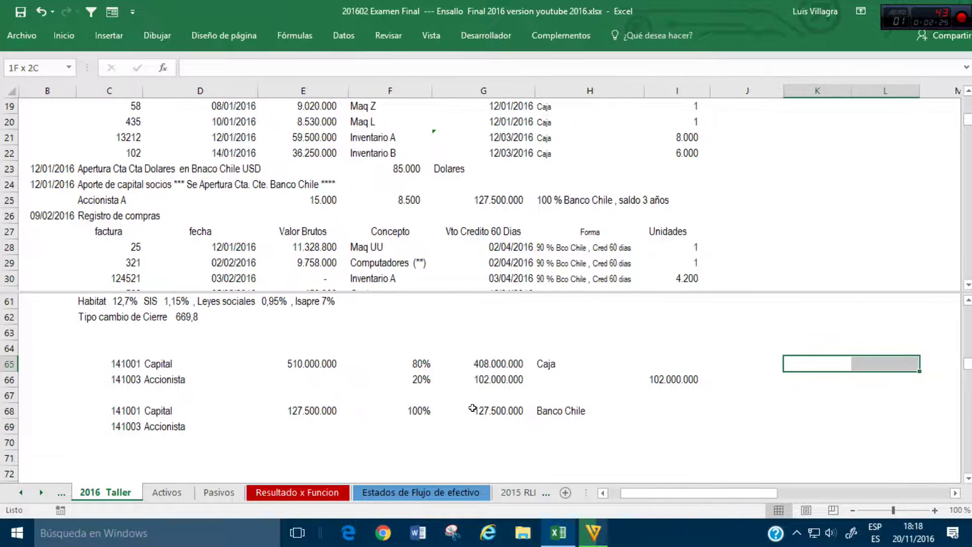
left_click(60, 36)
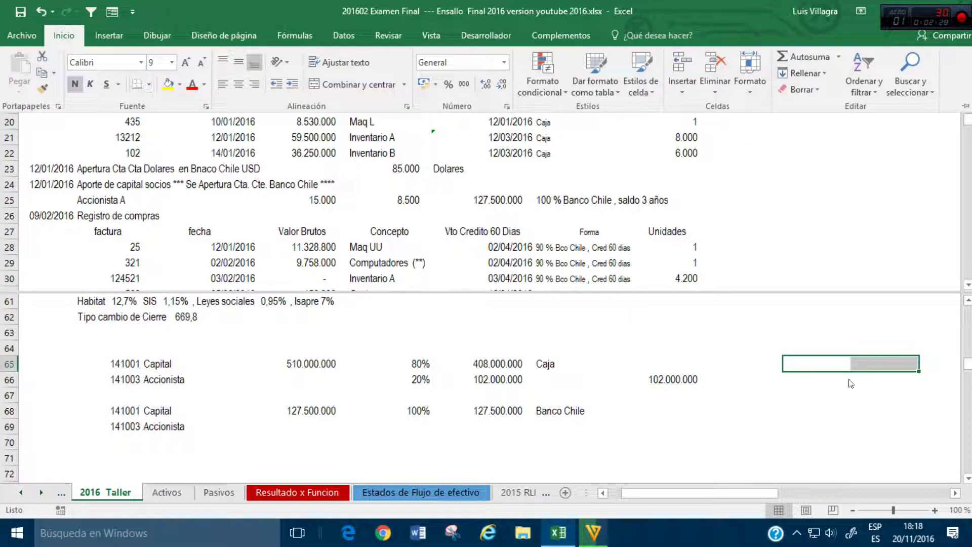
left_click(352, 84)
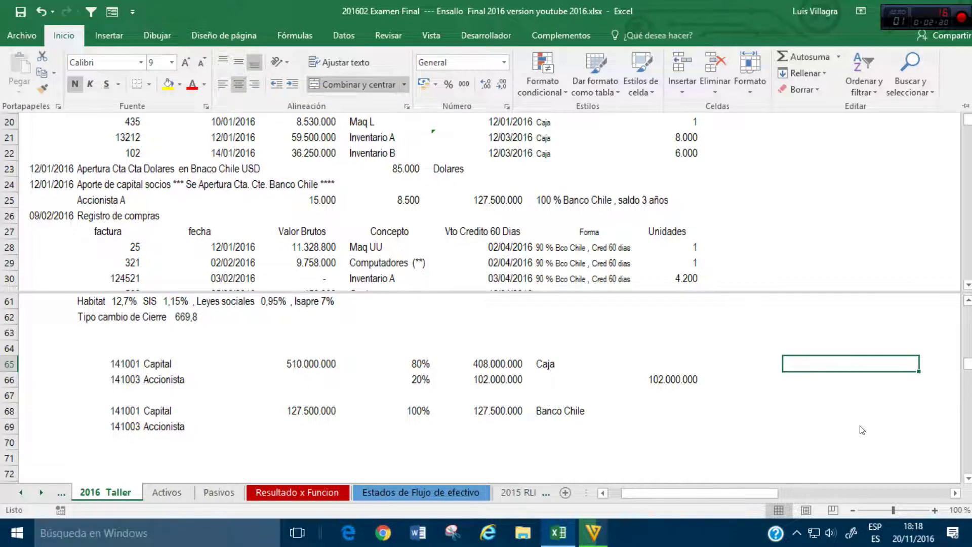
Step: Enter Caja as the T-account heading in K65
type("C")
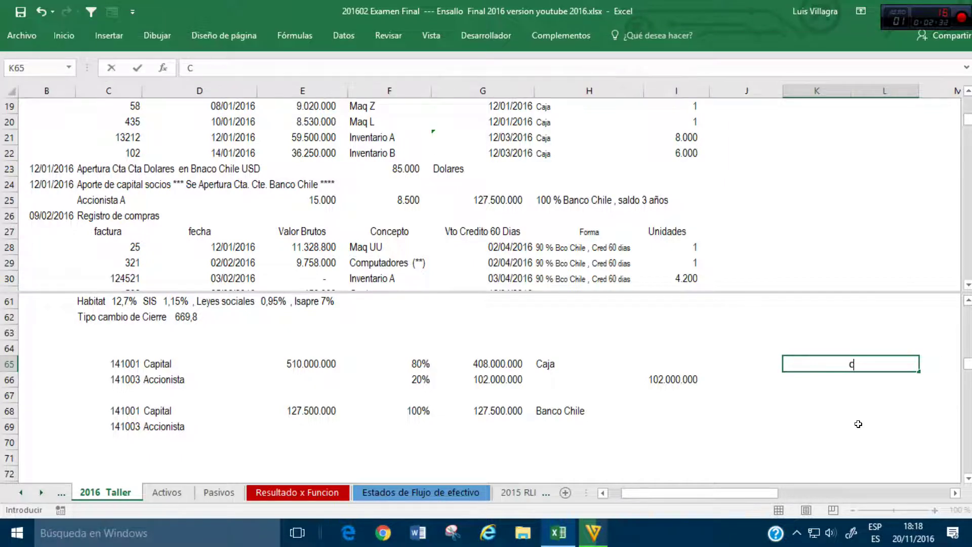
type("ahaja")
key("Return")
key("Up")
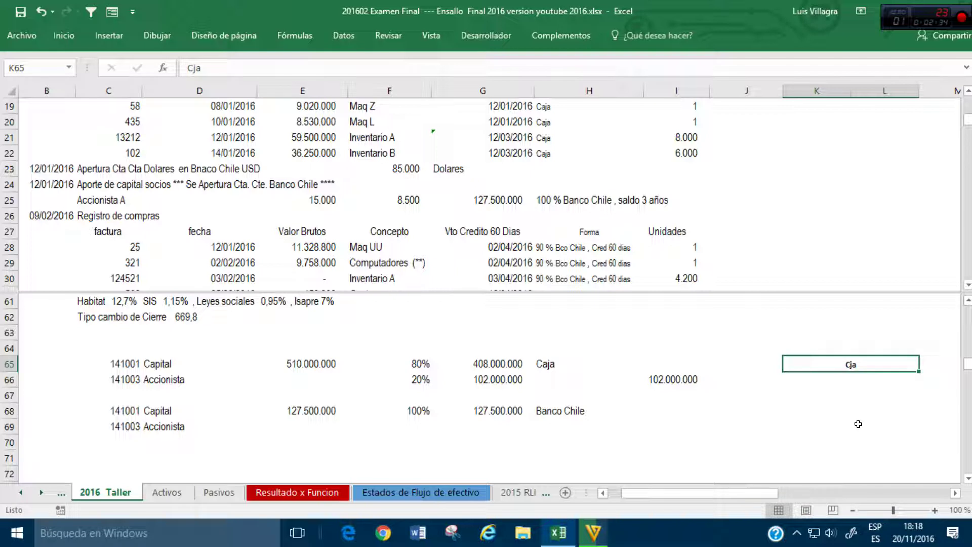
type("Caja")
key("Tab")
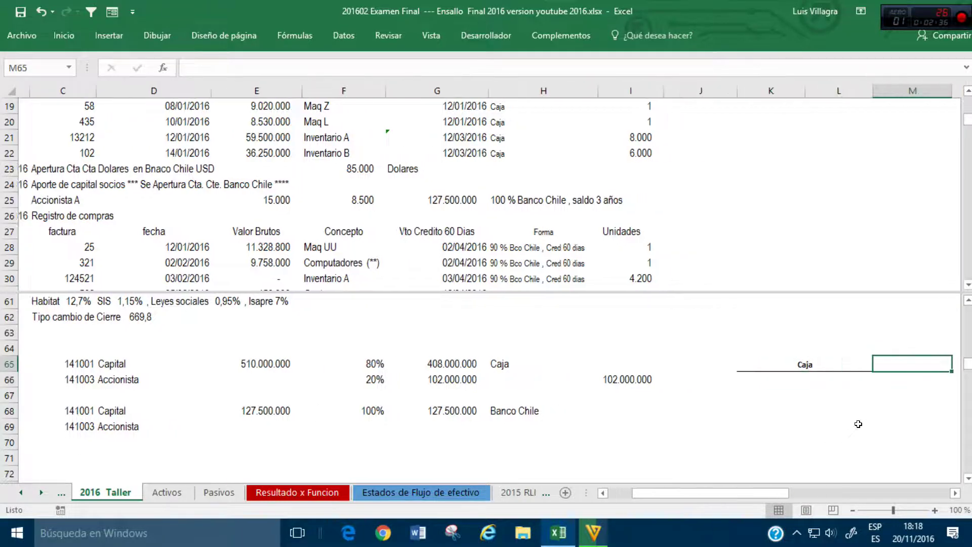
Step: Copy the Caja heading from K65:L65 to K70:L70 for a second T-account
key("Return")
key("Down")
key("Down")
key("Down")
key("Down")
key("Down")
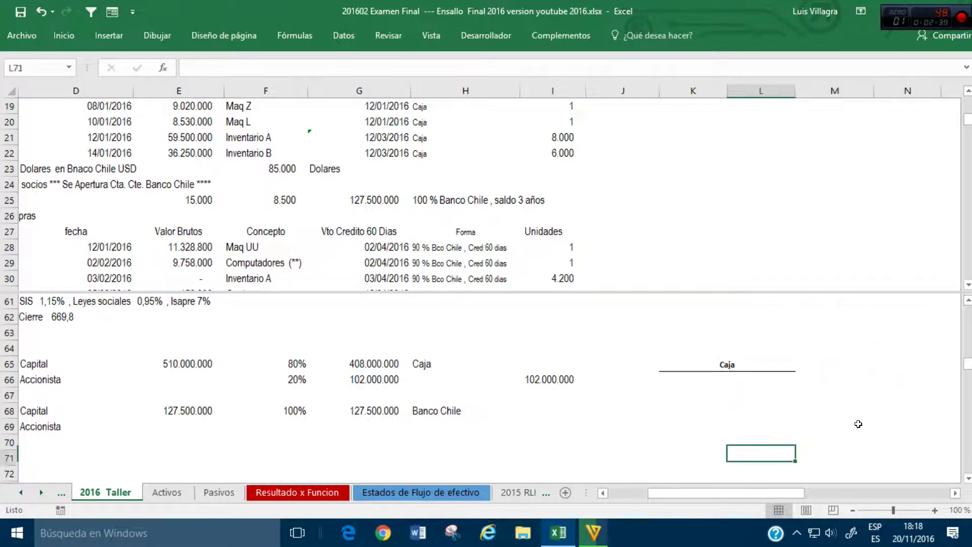
key("Up")
key("Up")
key("Up")
key("Up")
key("Up")
key("Up")
key("shift+Right")
key("shift+Left")
key("ctrl+c")
key("Down")
key("Down")
key("Down")
key("Down")
key("Down")
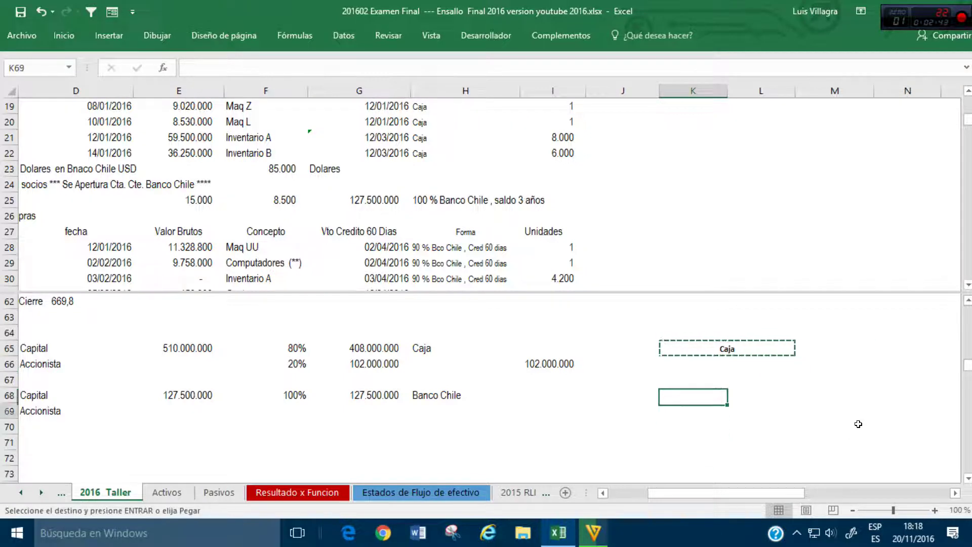
key("Return")
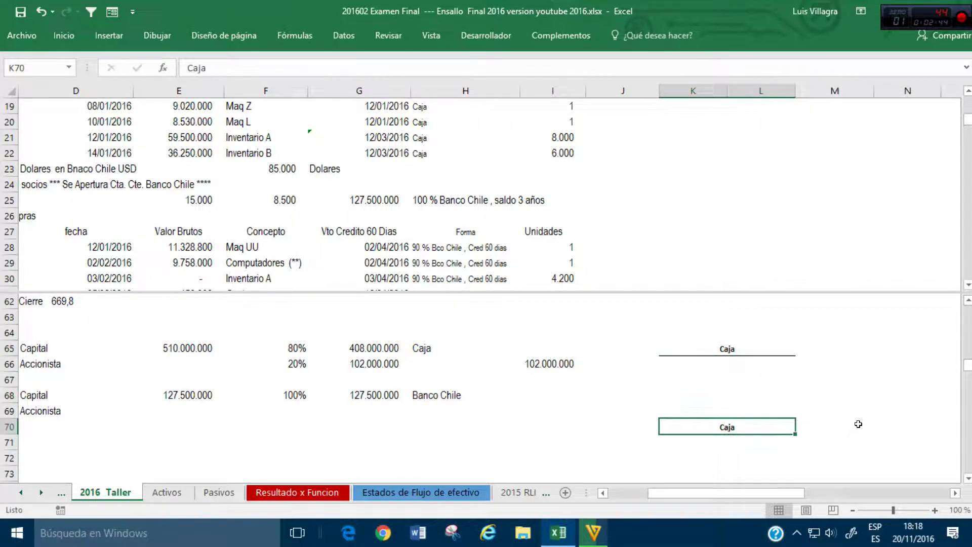
Step: Change the copied heading in K70 to Banco Chile
type("b")
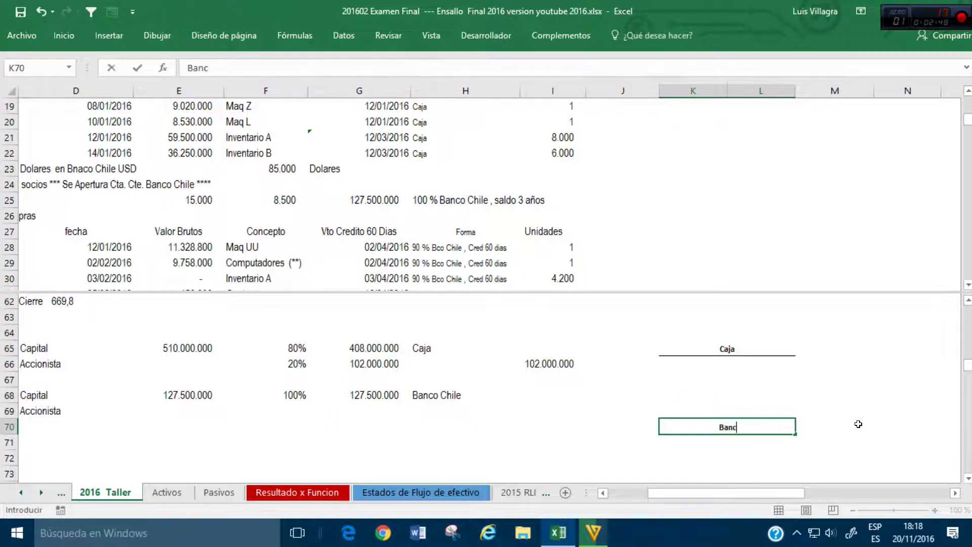
type("anco Chile")
key("Return")
Step: Link K66 under the Caja heading to the 80% portion in G65
key("Down")
key("Up")
key("Up")
key("Up")
key("Up")
key("Up")
key("Up")
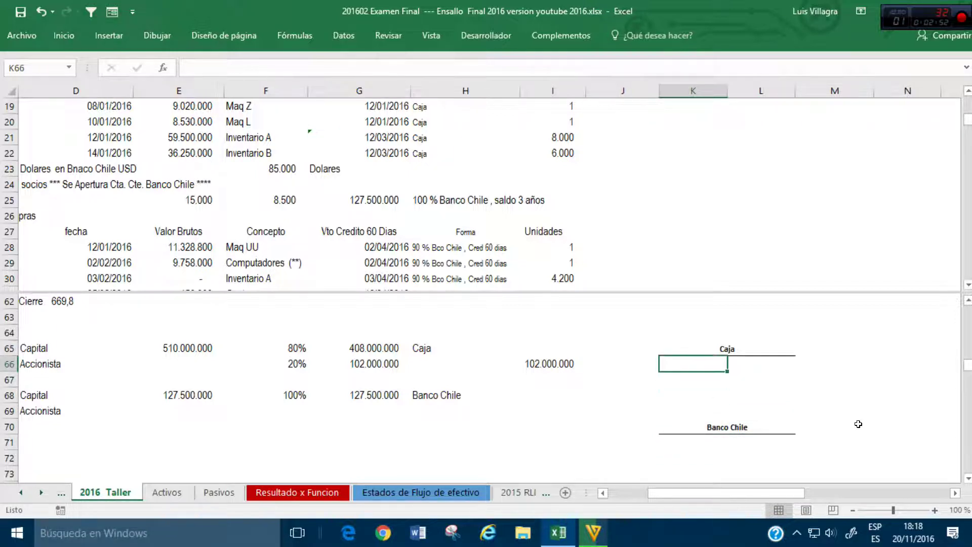
type("+")
left_click(364, 345)
key("Return")
Step: Link K71 under the Banco Chile heading to the second contribution's amount in G68
key("Down")
key("Down")
key("Down")
key("Down")
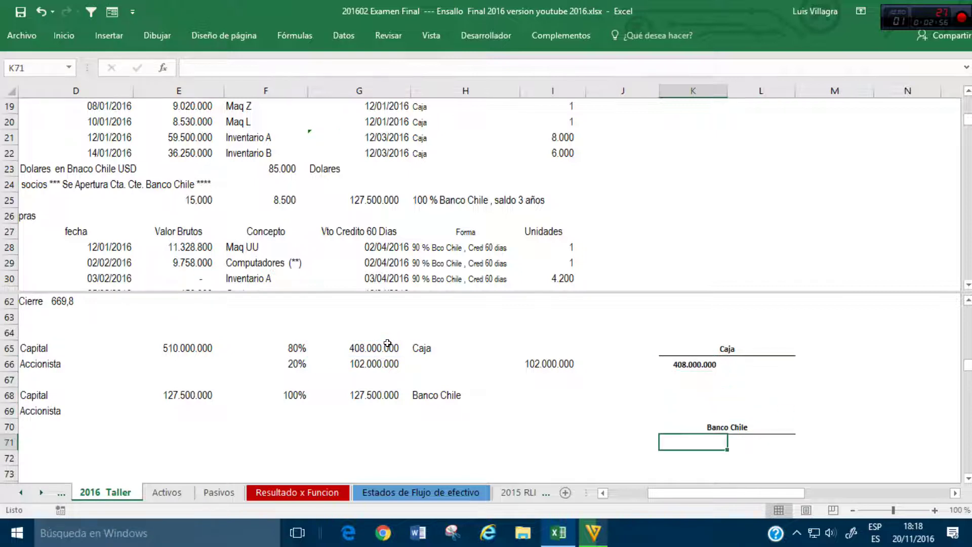
type("+")
key("Left")
key("Left")
key("Left")
key("Left")
key("Up")
key("Up")
key("Up")
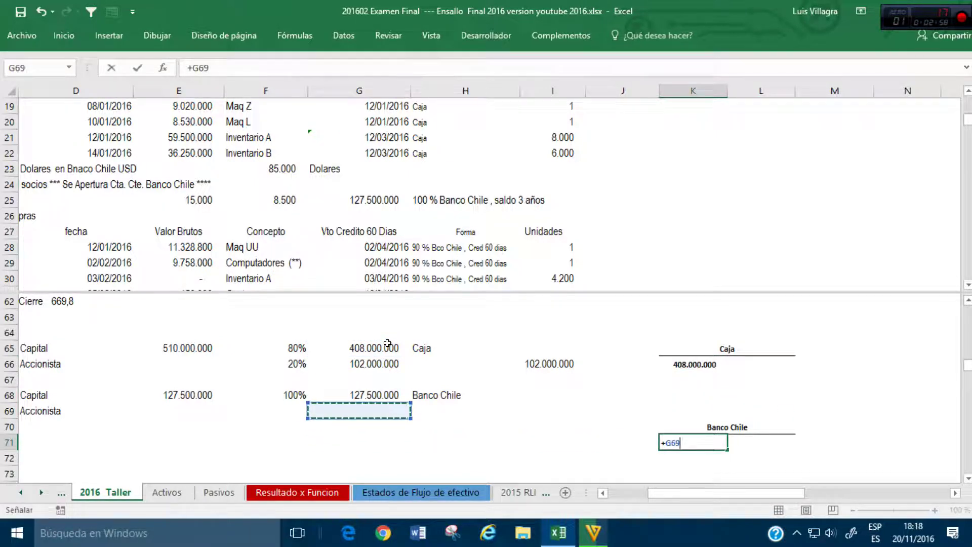
key("Return")
Step: Link J66 beside the Caja amount to the code of Aportes de capital social in the Estados de Flujo de efectivo sheet
key("Up")
key("Up")
key("Up")
key("Up")
key("Up")
key("Up")
key("Left")
key("Left")
key("Left")
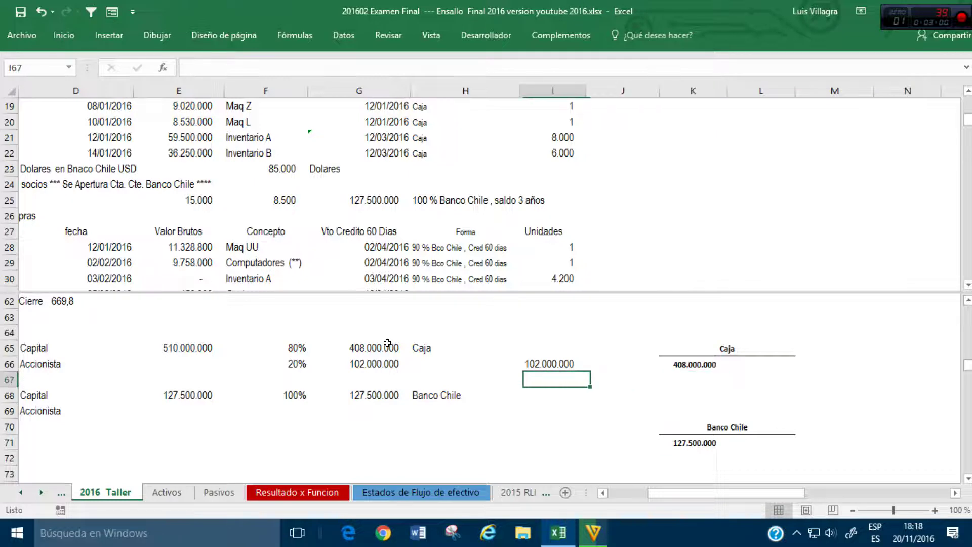
key("Left")
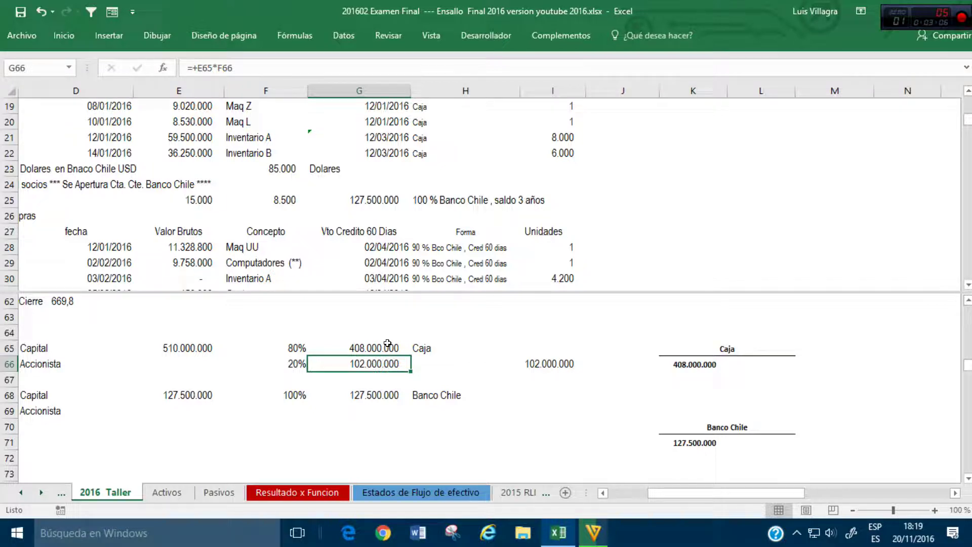
key("Right")
key("Right")
key("Right")
key("Right")
key("Left")
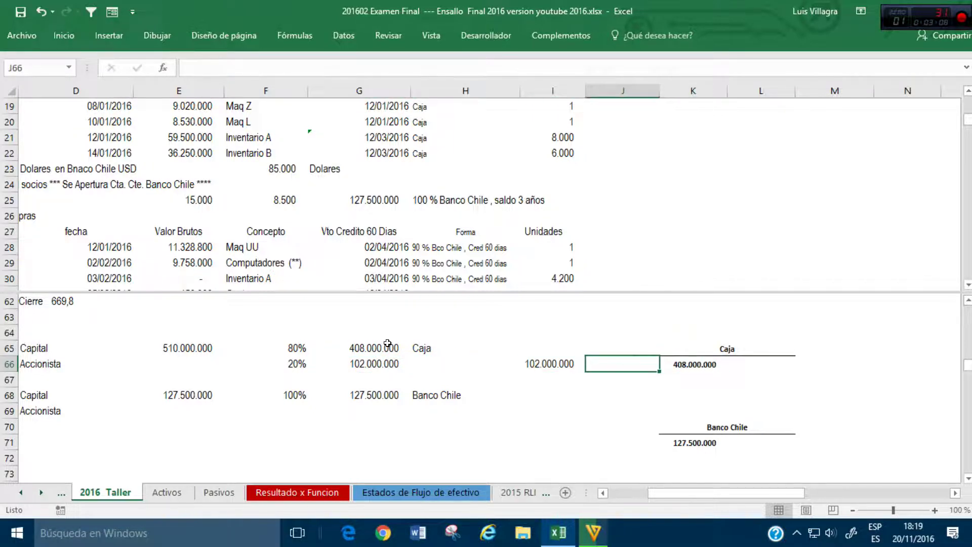
type("+")
left_click(396, 493)
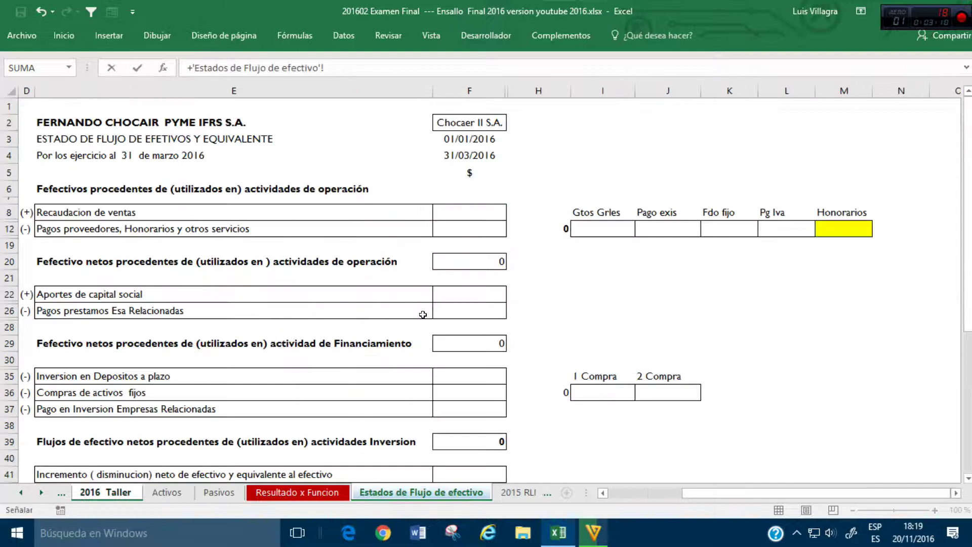
left_click(80, 295)
key("Left")
key("Left")
key("Return")
Step: Link J71 beside the Banco Chile amount to the cash flow code in J66
key("Down")
key("Down")
key("Down")
key("Down")
type("+")
key("Up")
key("Up")
key("Up")
key("Up")
key("Up")
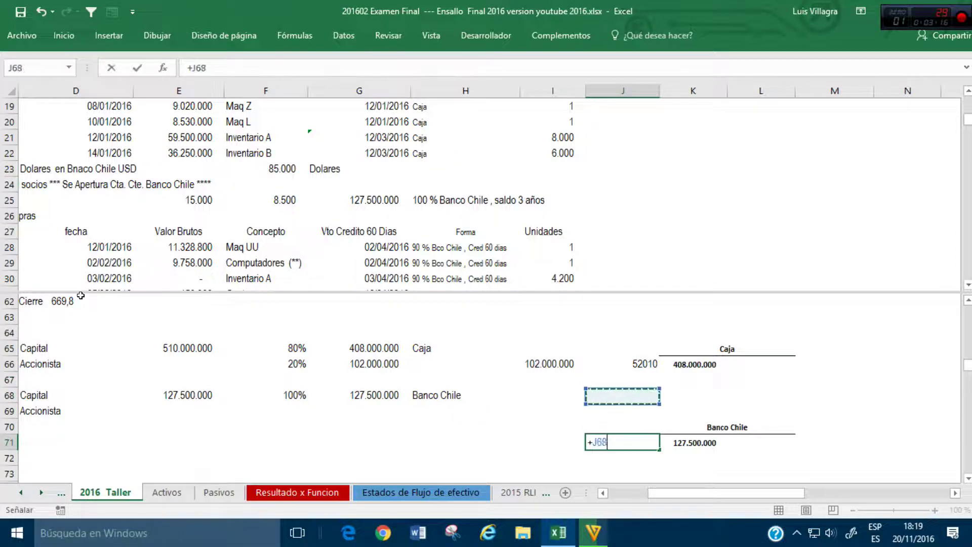
key("Return")
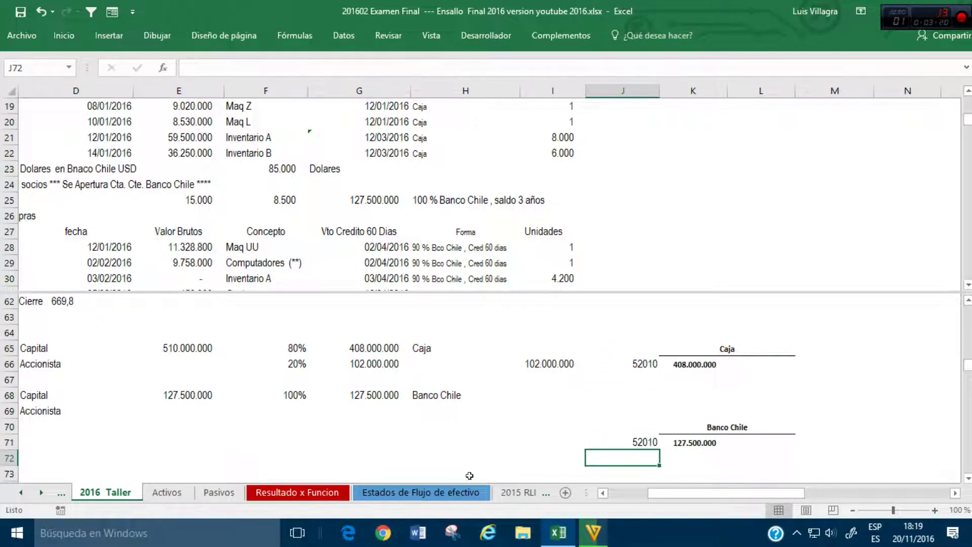
Step: Set Capital in E33 of the Pasivos sheet to the sum of E65 and E68 from the 2016 Taller sheet
left_click(218, 492)
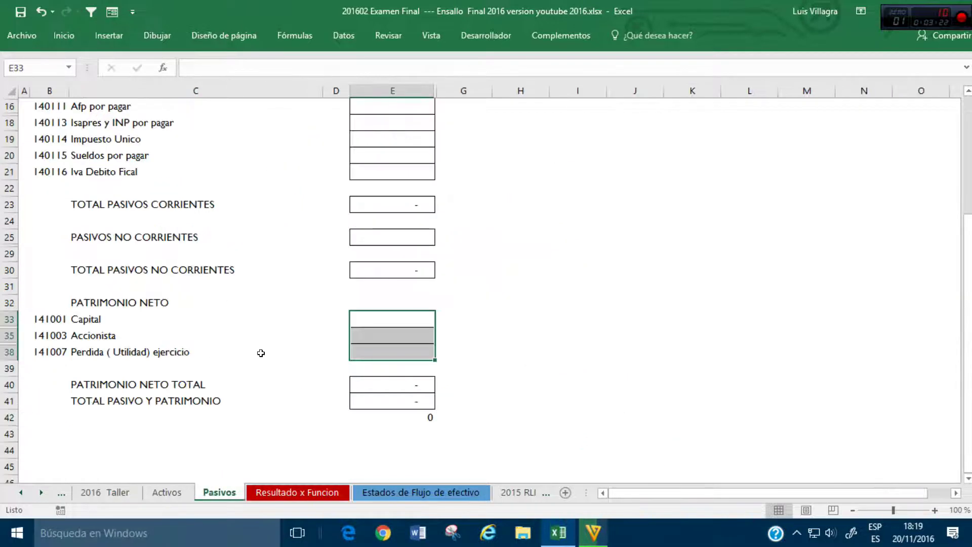
left_click(374, 315)
type("+")
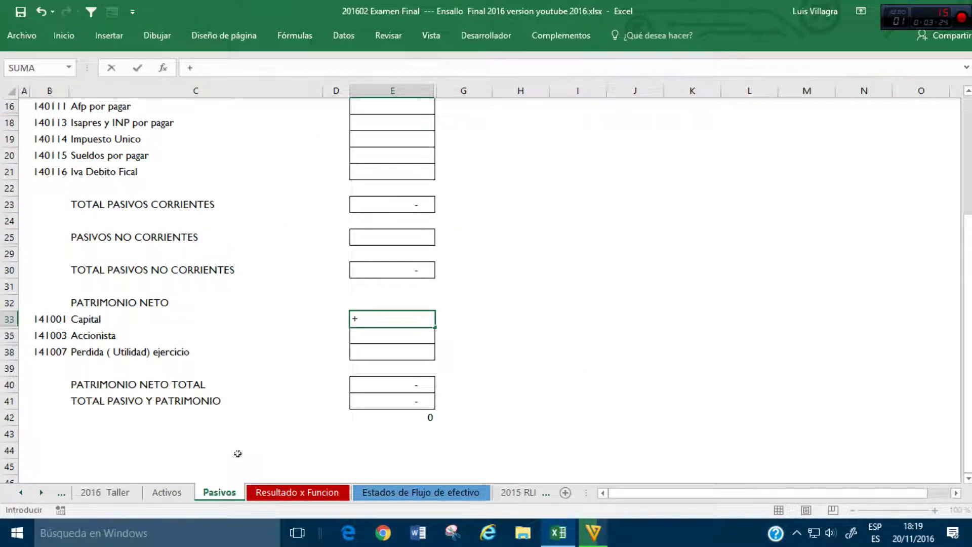
left_click(127, 493)
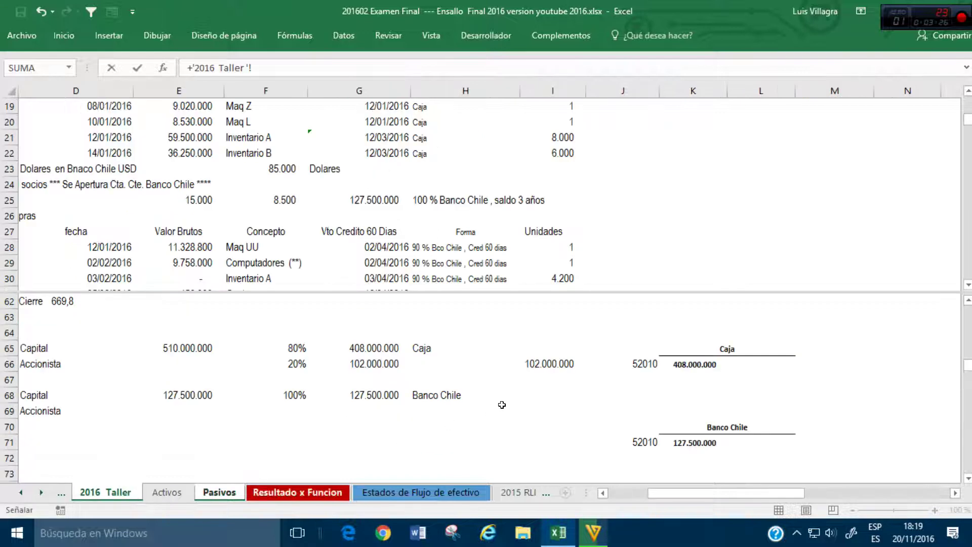
left_click(187, 348)
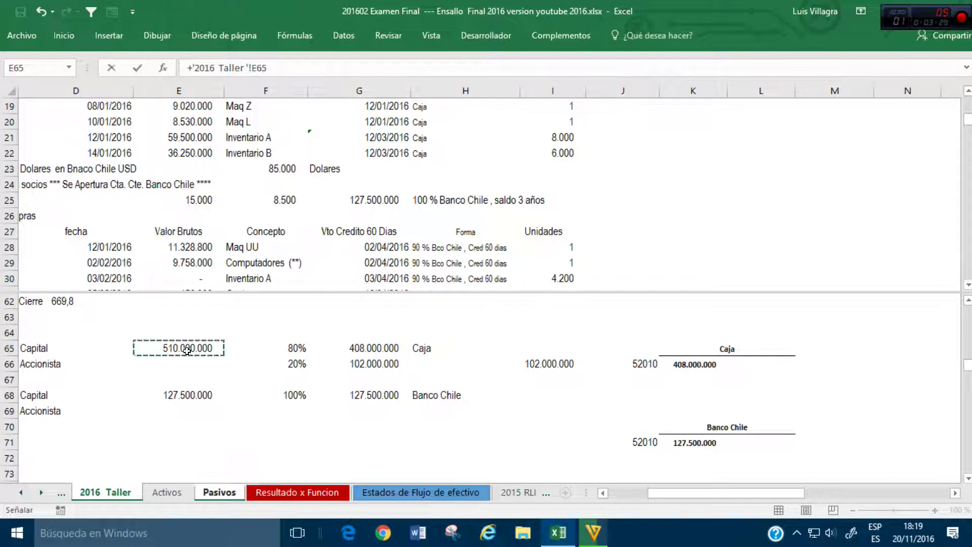
type("+'2016 Taller '!E68")
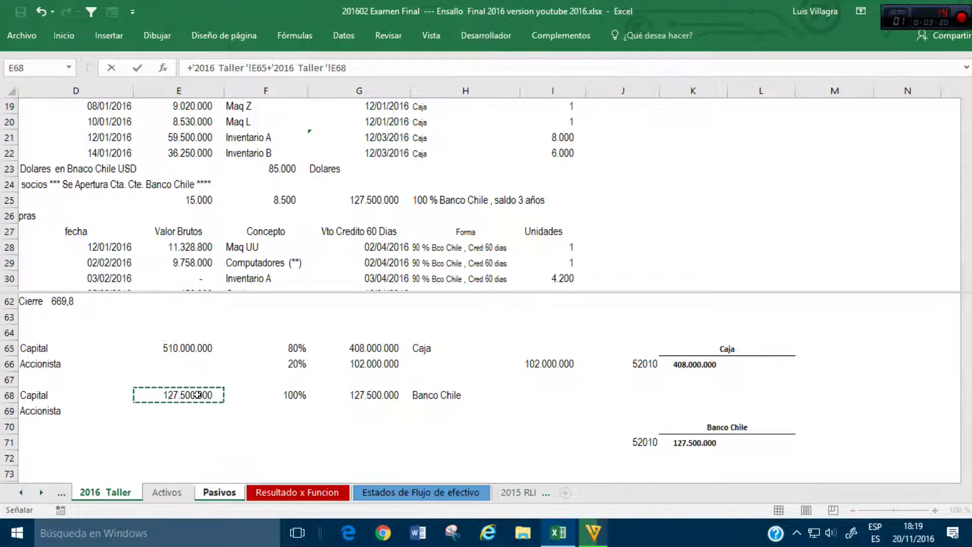
key("Return")
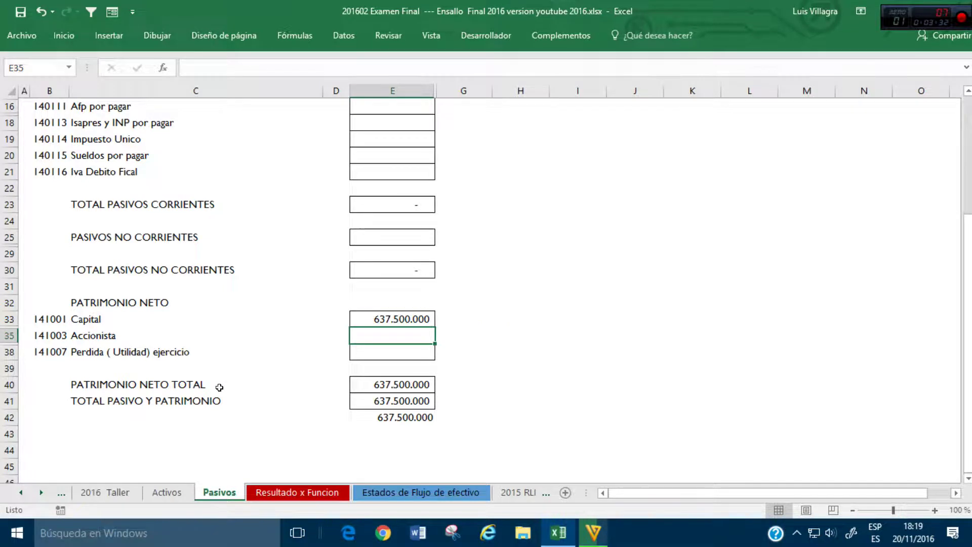
Step: Set Accionista in E35 of the Pasivos sheet to the negative of the shareholder amount in I66 of the 2016 Taller sheet
type("-")
left_click(105, 493)
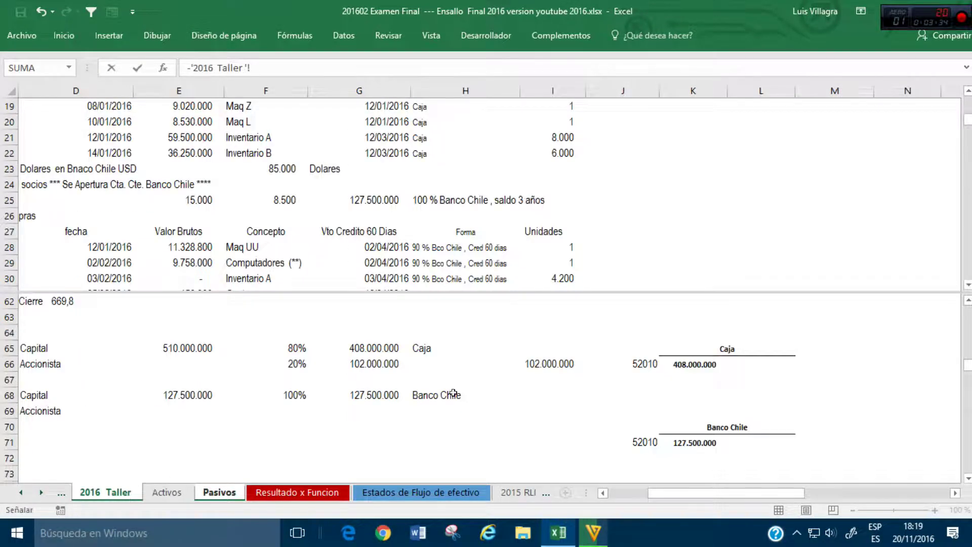
left_click(520, 364)
key("Return")
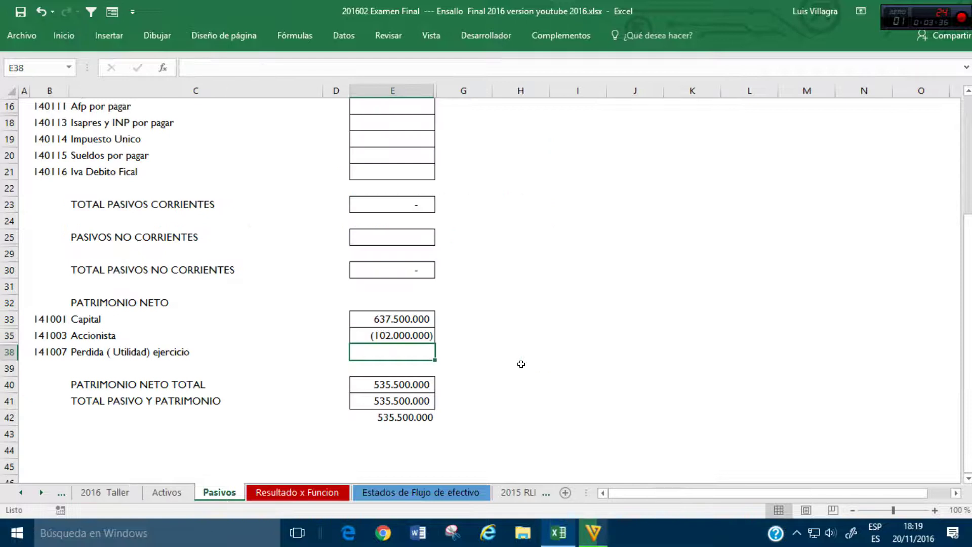
scroll(485, 356, "up", 1)
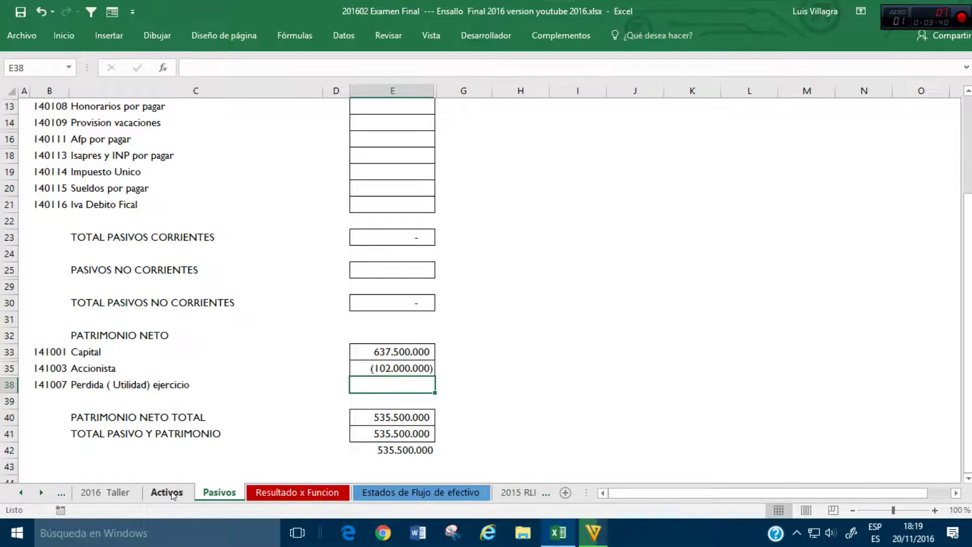
Step: Set Aportes de capital social in F22 of Estados de Flujo de efectivo to the sum of K66 and K71 from 2016 Taller
left_click(411, 490)
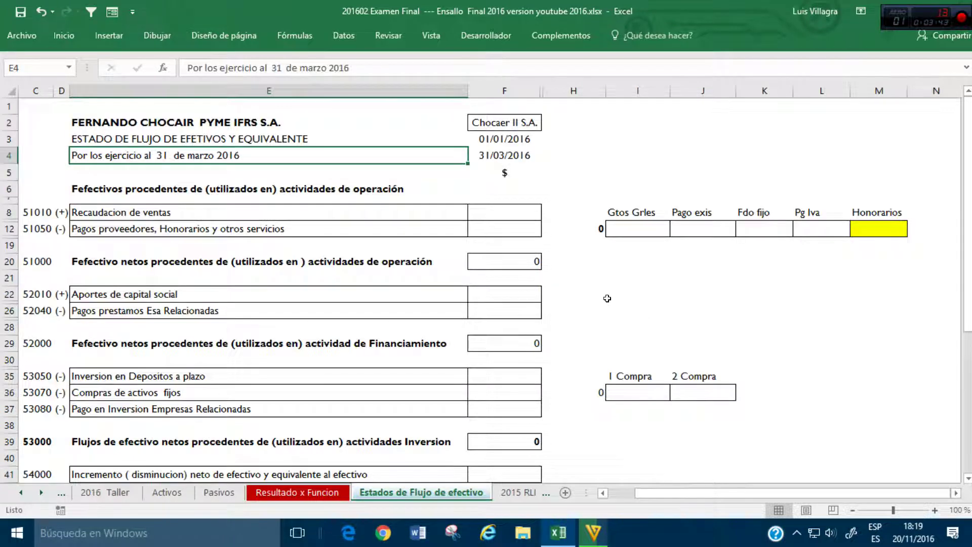
left_click(510, 293)
type("+")
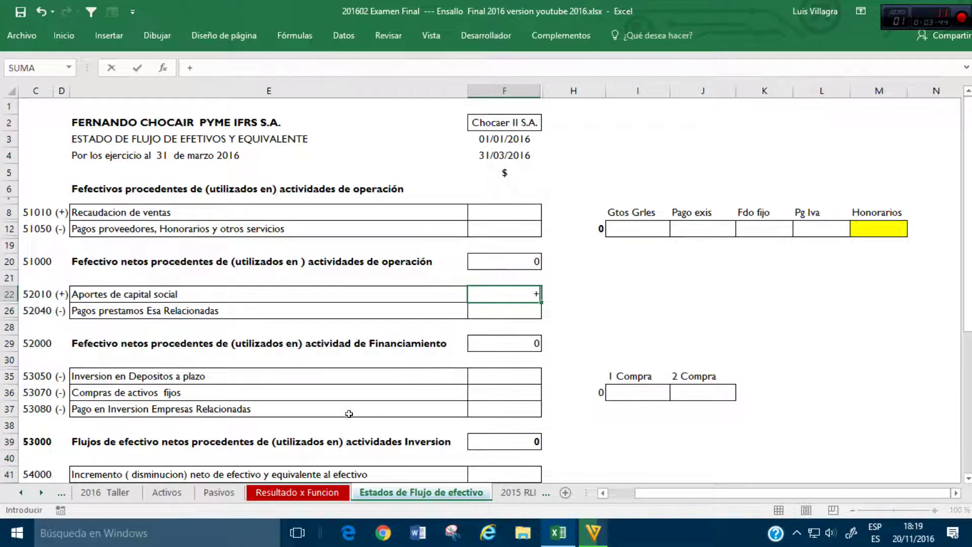
left_click(105, 492)
left_click(696, 365)
type("+")
left_click(696, 442)
key("Return")
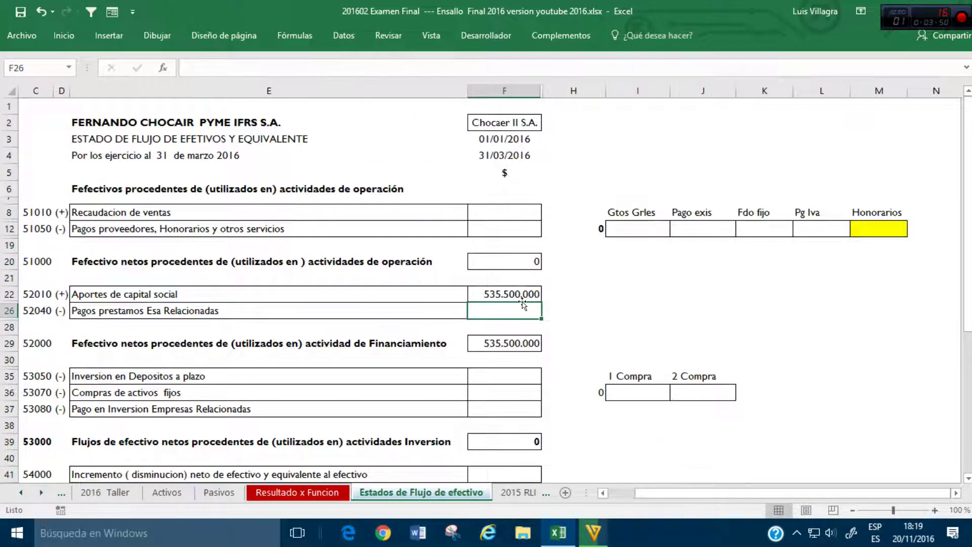
Step: Return to the 2016 Taller sheet and review the capital contribution entries and their source data
left_click(119, 491)
left_click(267, 384)
key("Left")
key("Left")
key("Left")
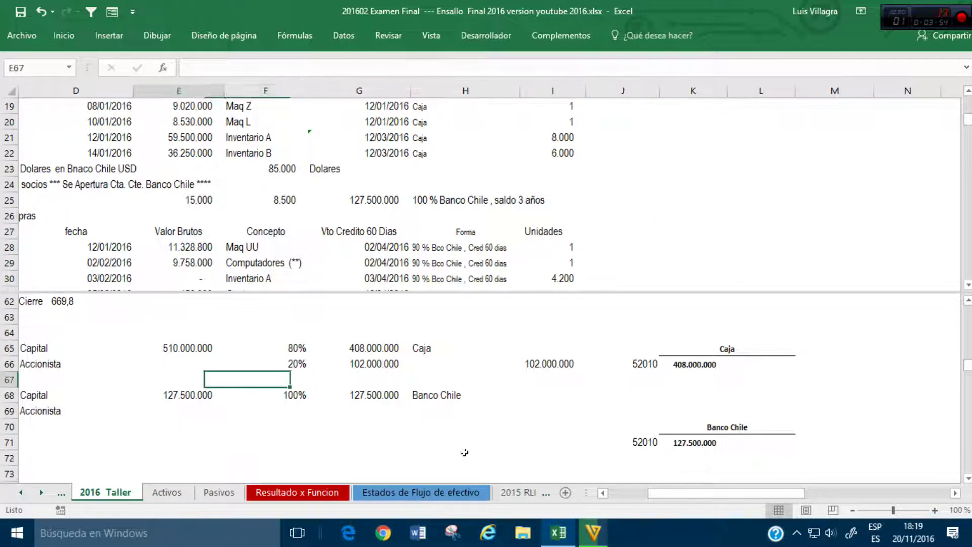
key("Down")
key("Down")
key("Right")
key("Right")
key("Right")
key("Down")
key("Left")
key("Left")
key("Down")
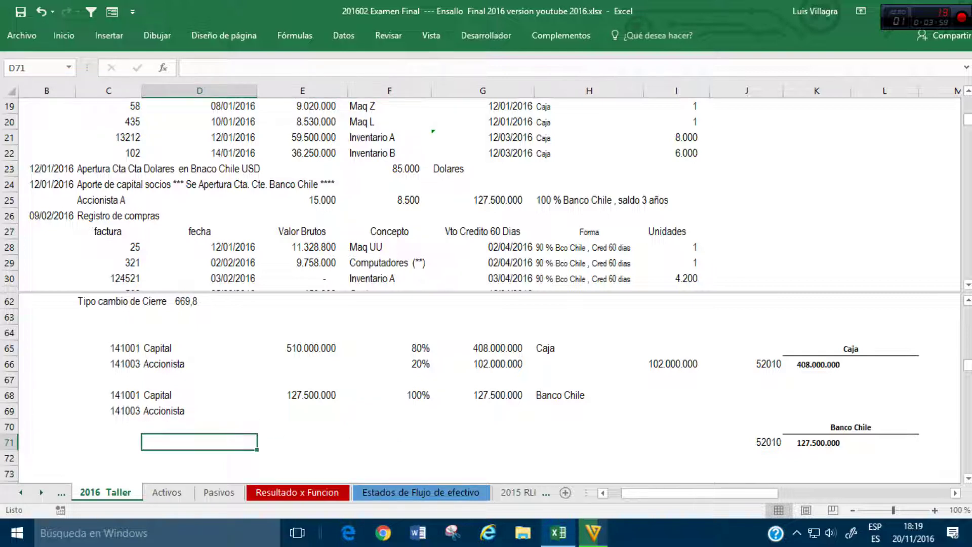
left_click(164, 230)
left_click(729, 184)
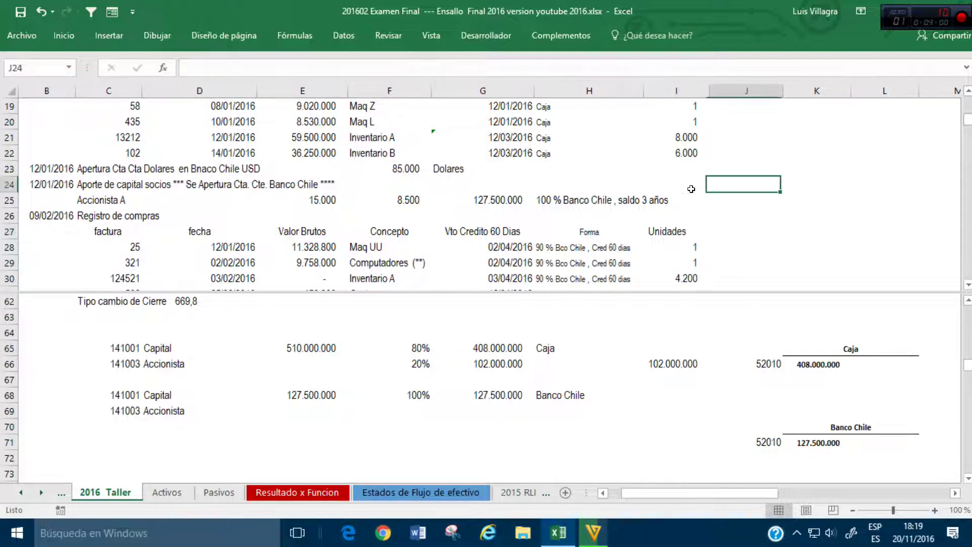
Step: Shade the Banco Chile capital contribution block in B24:I25 light grey
left_click_drag(71, 185, 699, 202)
left_click(68, 34)
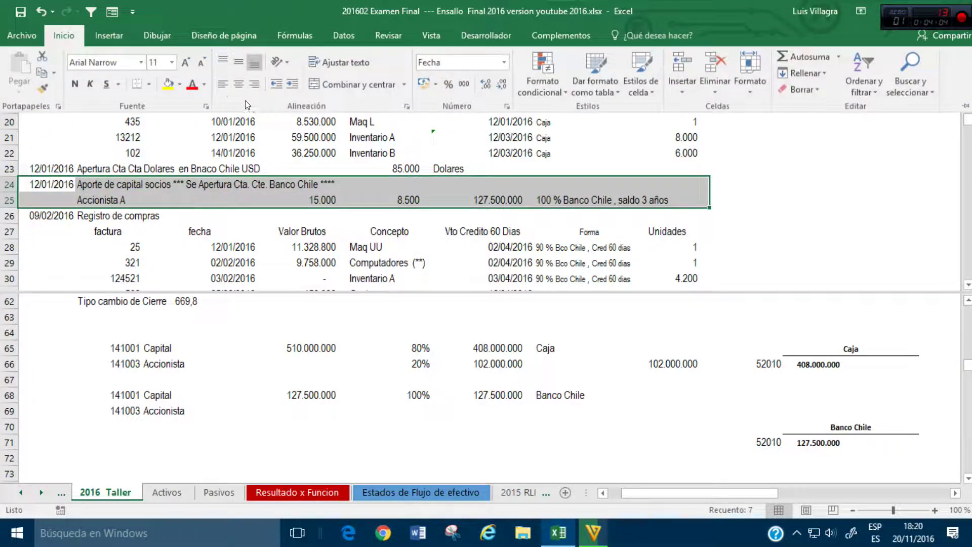
left_click(180, 84)
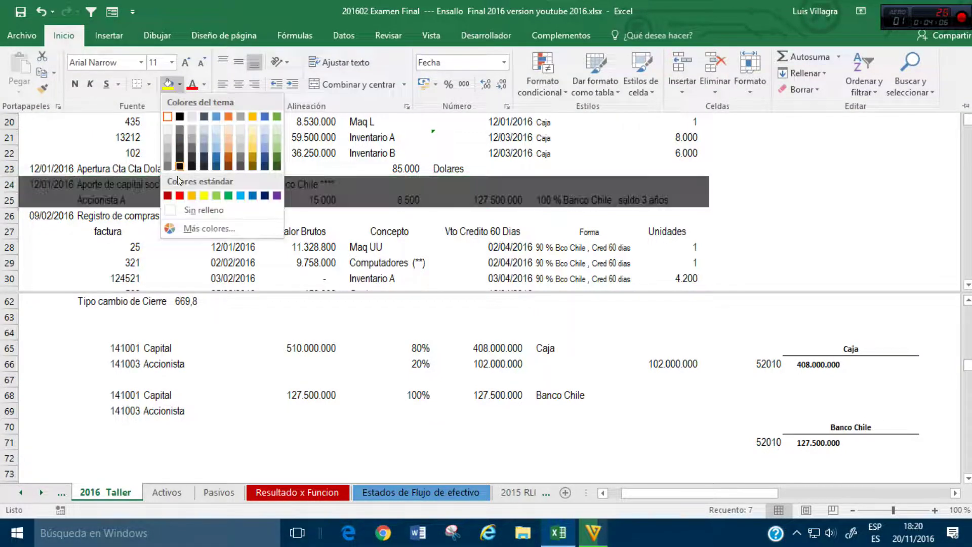
left_click(168, 148)
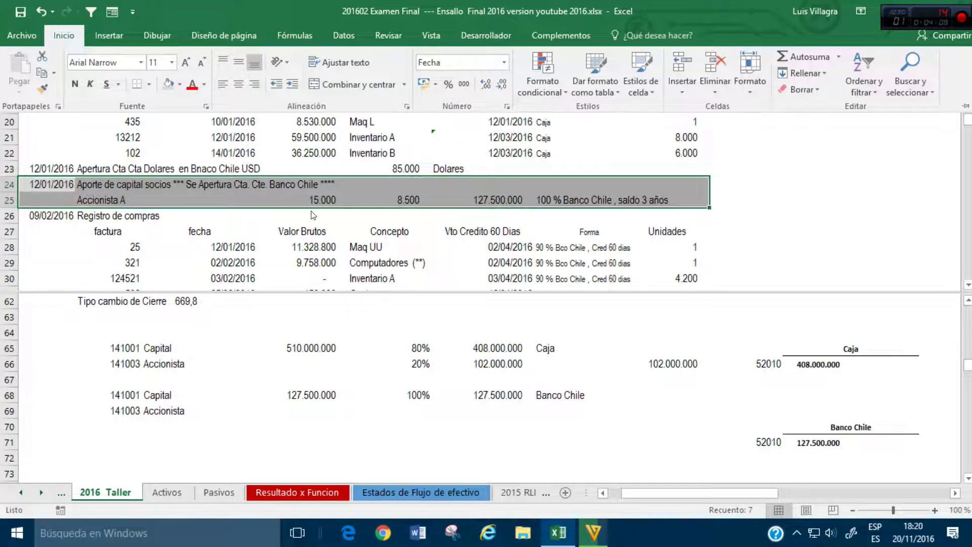
Step: Apply the same grey fill to the Aporte de capital social block in B9:J14
scroll(233, 150, "up", 5)
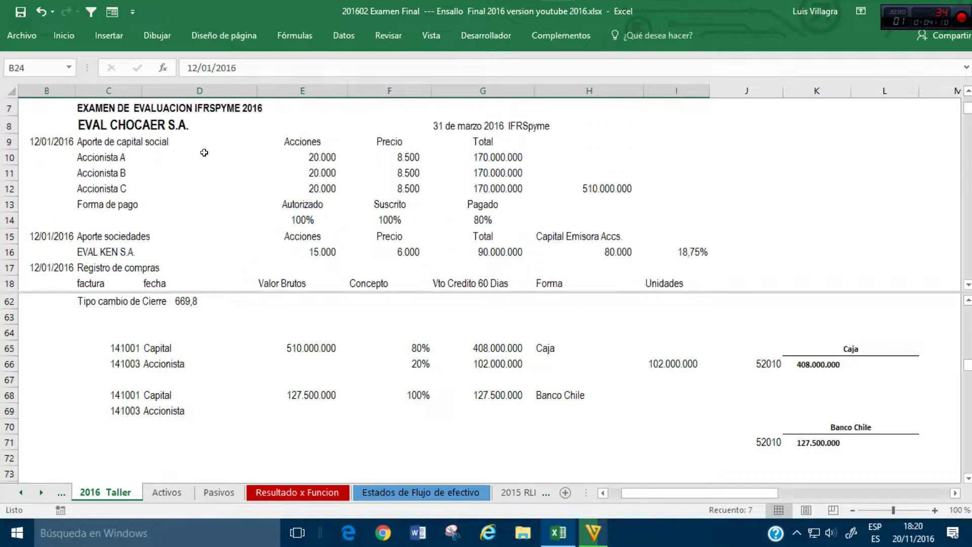
left_click_drag(60, 143, 750, 219)
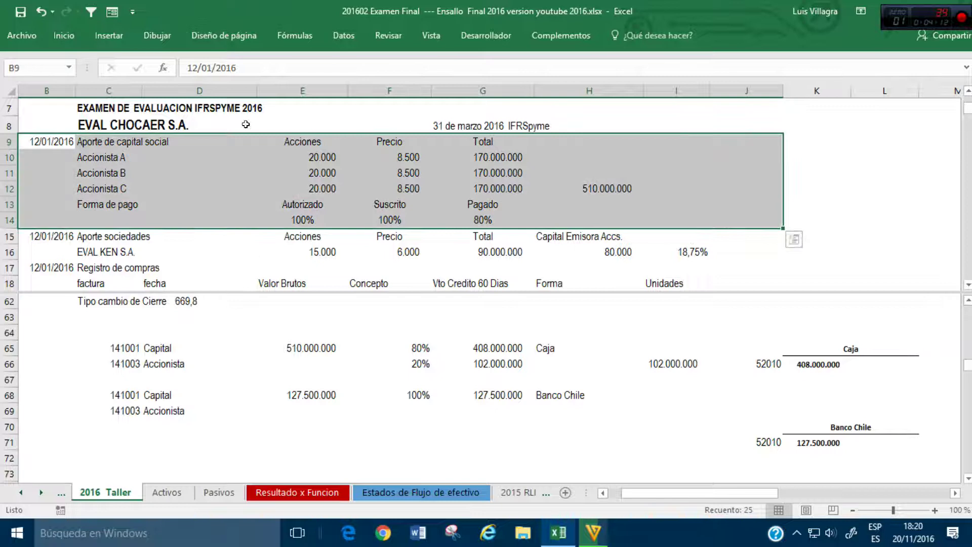
left_click(75, 38)
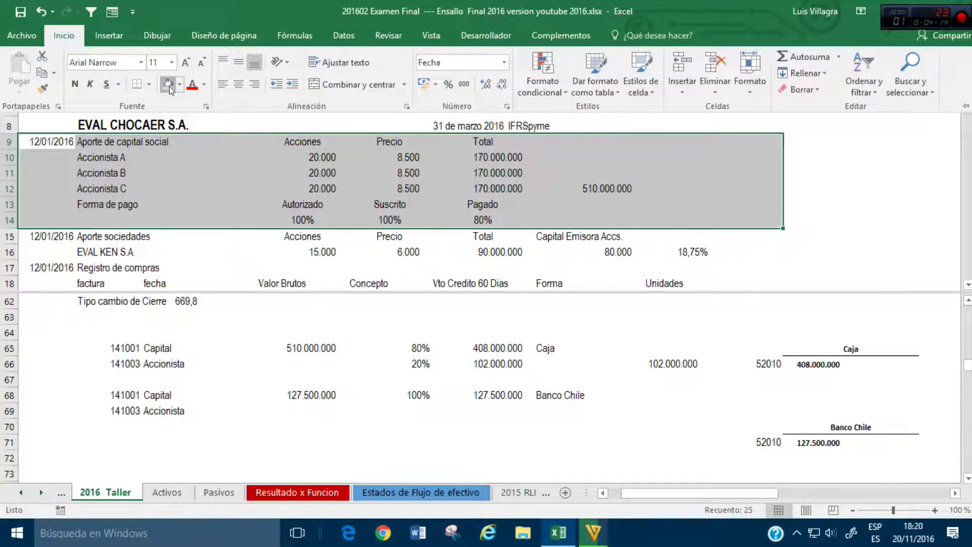
left_click(168, 84)
left_click(148, 254)
left_click(307, 393)
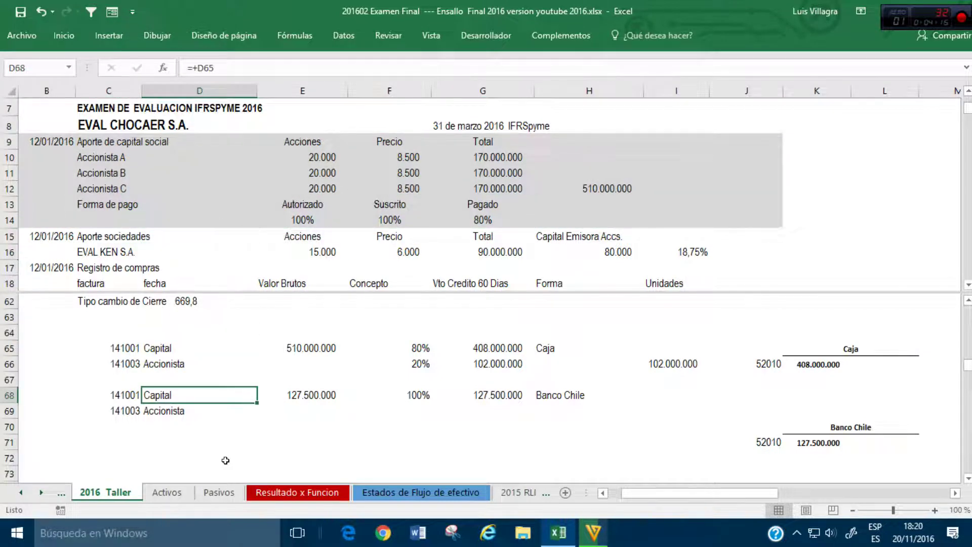
Step: Enter the heading "Aporte en sociedades" in C71, below the capital entries
scroll(307, 393, "down", 1)
left_click(198, 364)
left_click(117, 395)
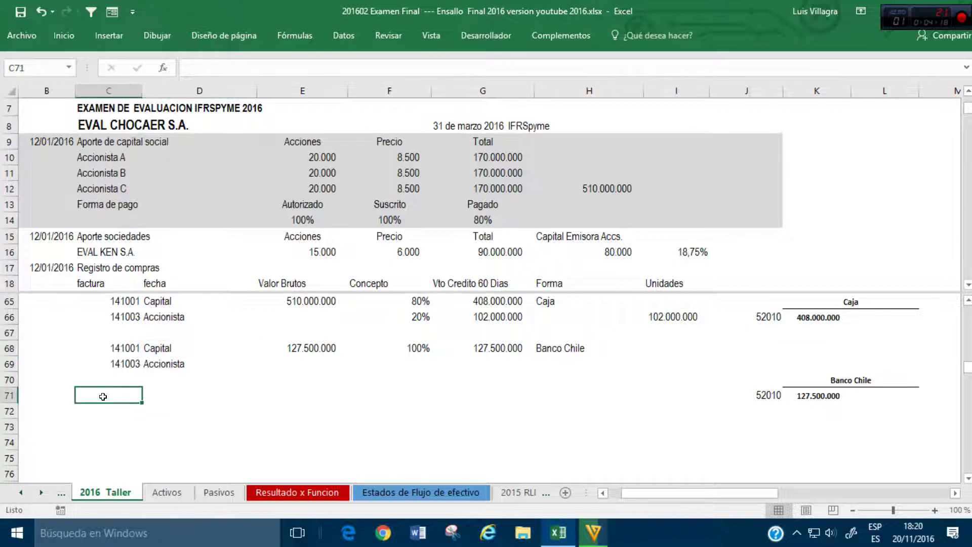
type("Aporte")
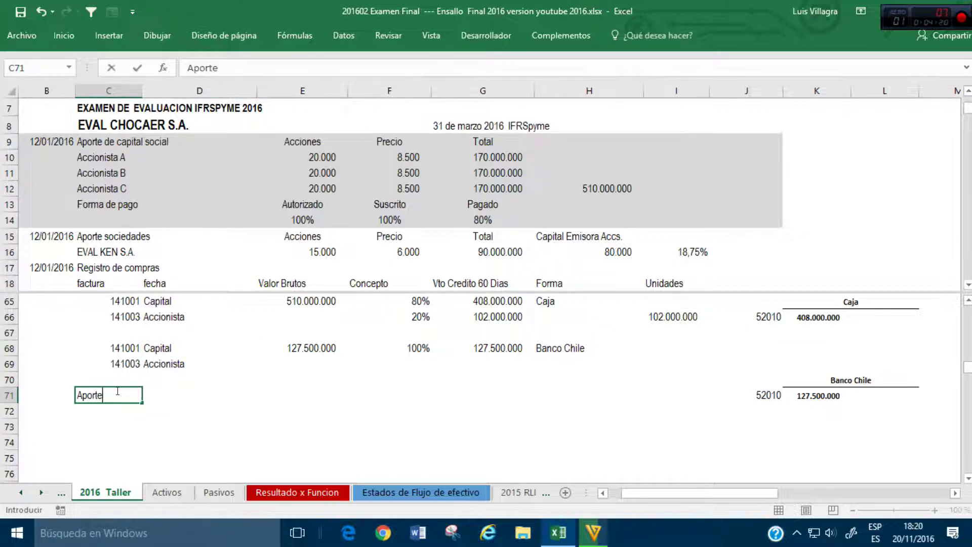
type(" en sociedades")
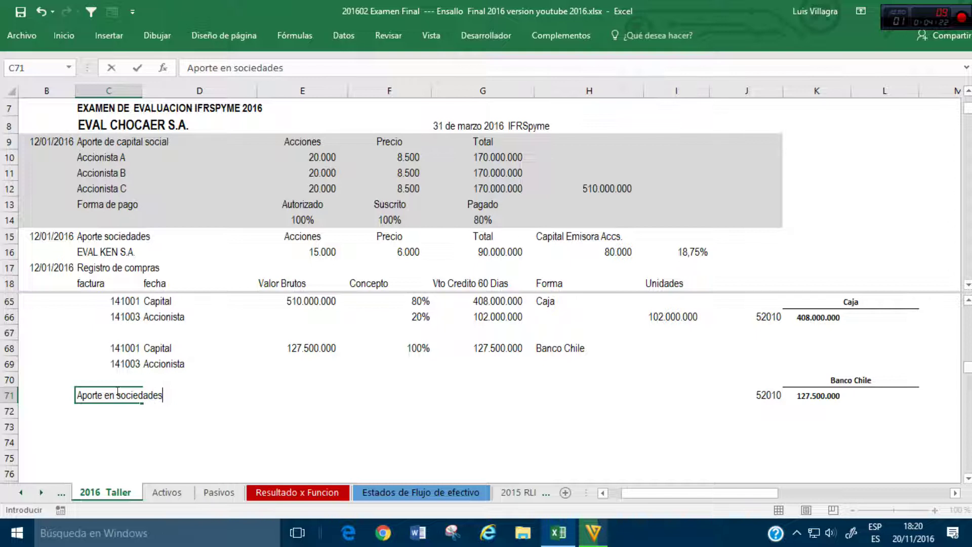
key("Return")
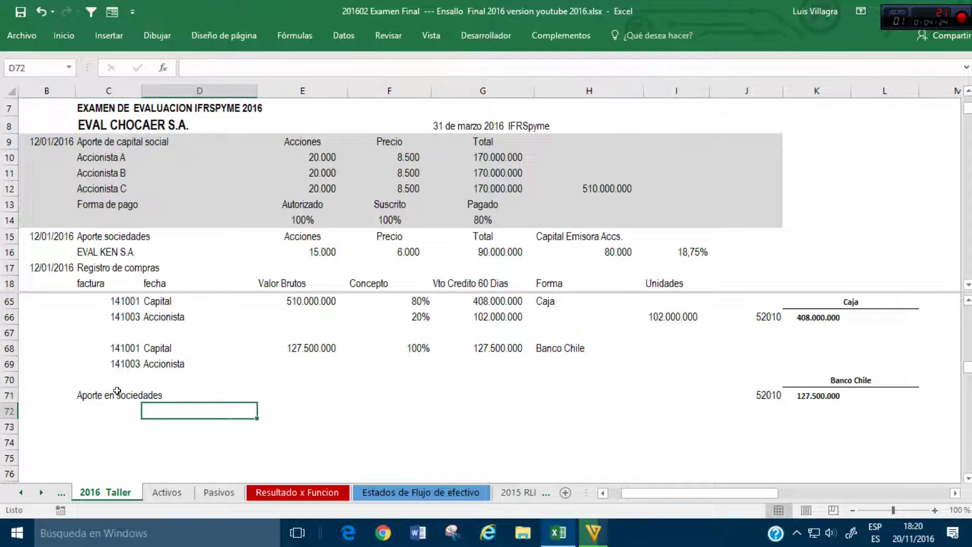
Step: Link C73 to the EVAL KEN S.A. name in C16 and D73 to that contribution's total in G16
key("Return")
type("+")
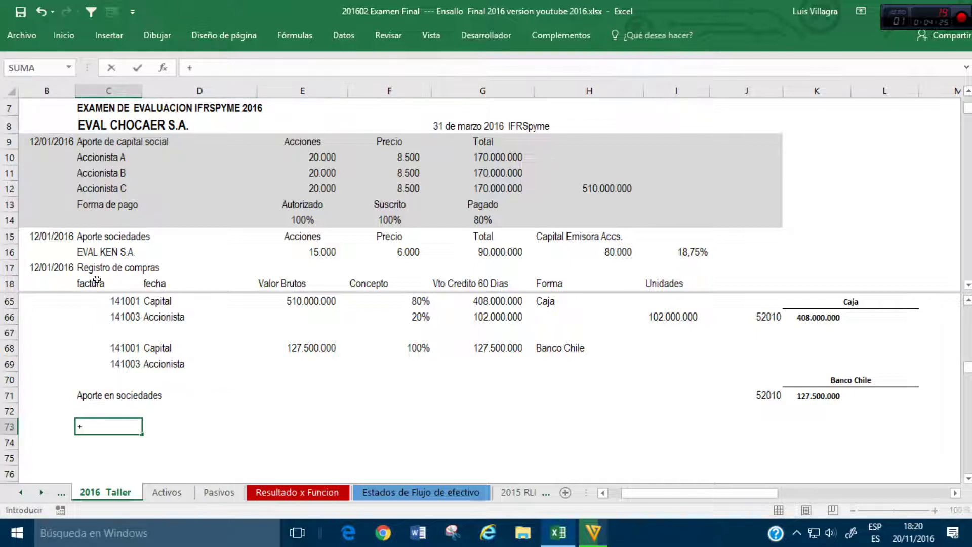
left_click(114, 251)
key("Tab")
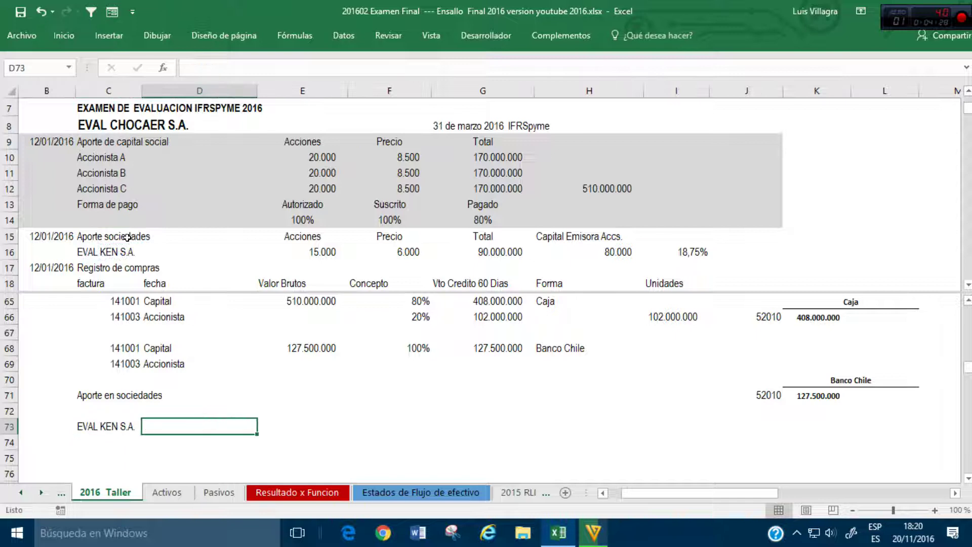
type("+")
left_click(485, 253)
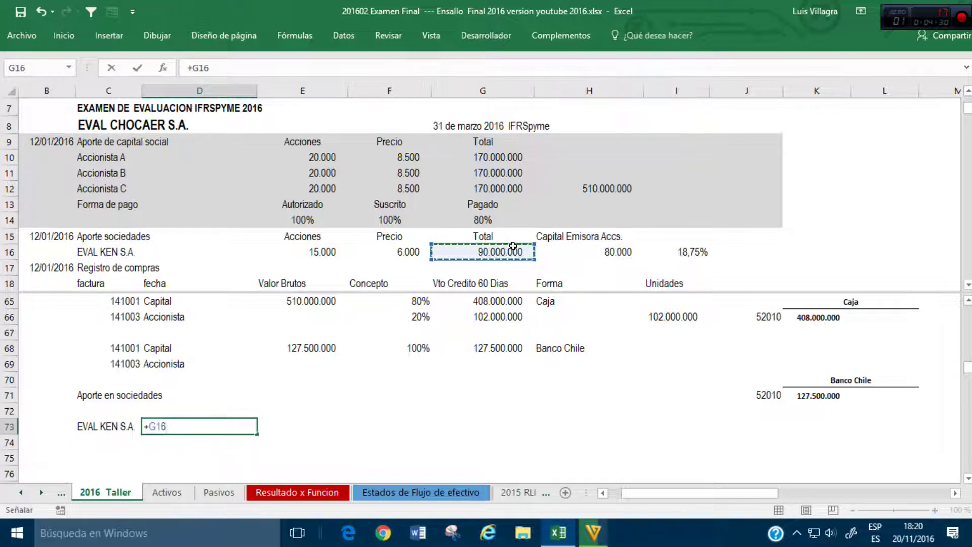
key("Tab")
key("Up")
key("Up")
key("Left")
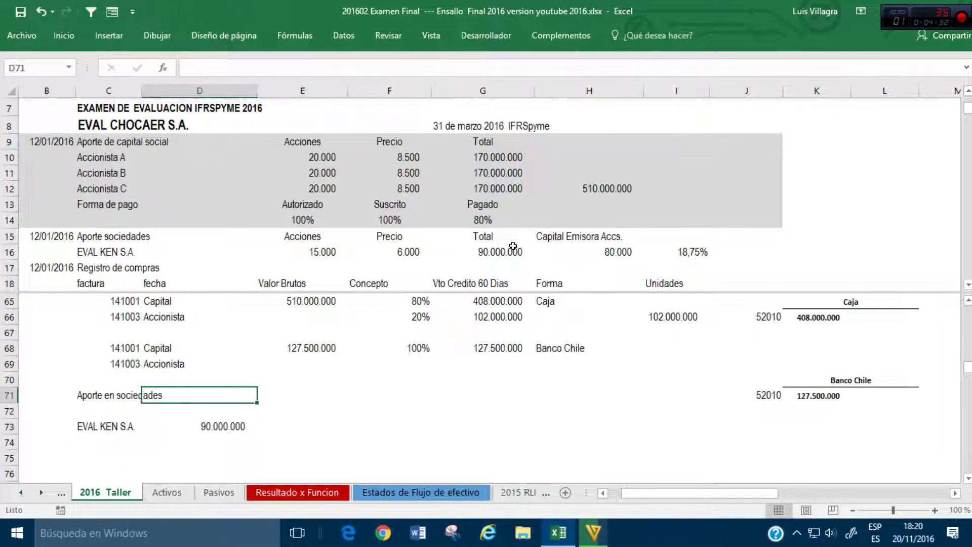
Step: Enter "Efectivo" in J16 as the payment form of the EVAL KEN S.A. contribution
left_click(645, 249)
key("Right")
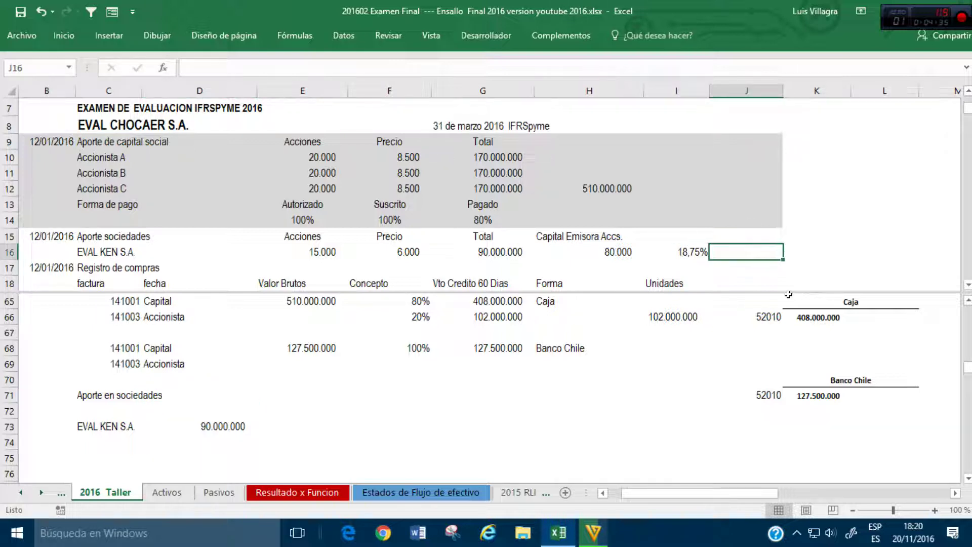
type("Efectivo")
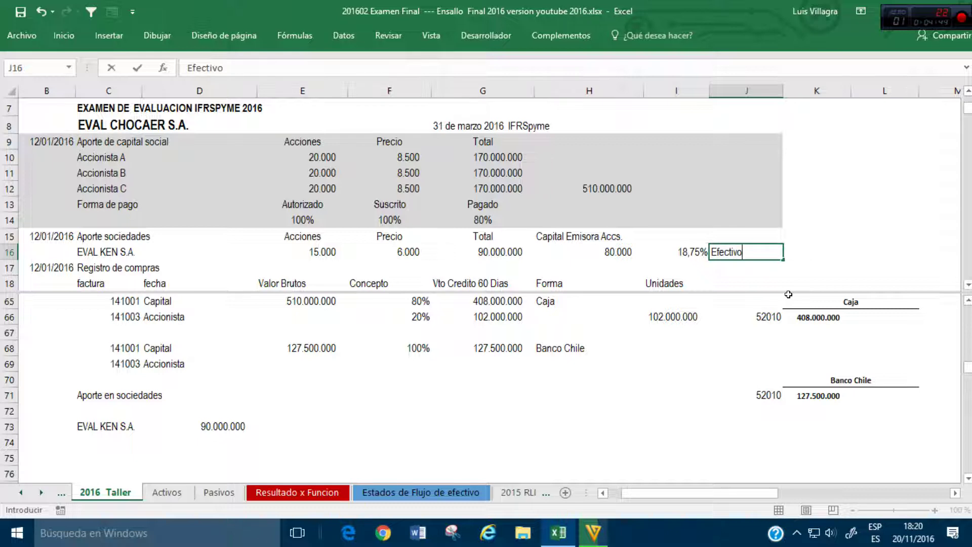
key("Return")
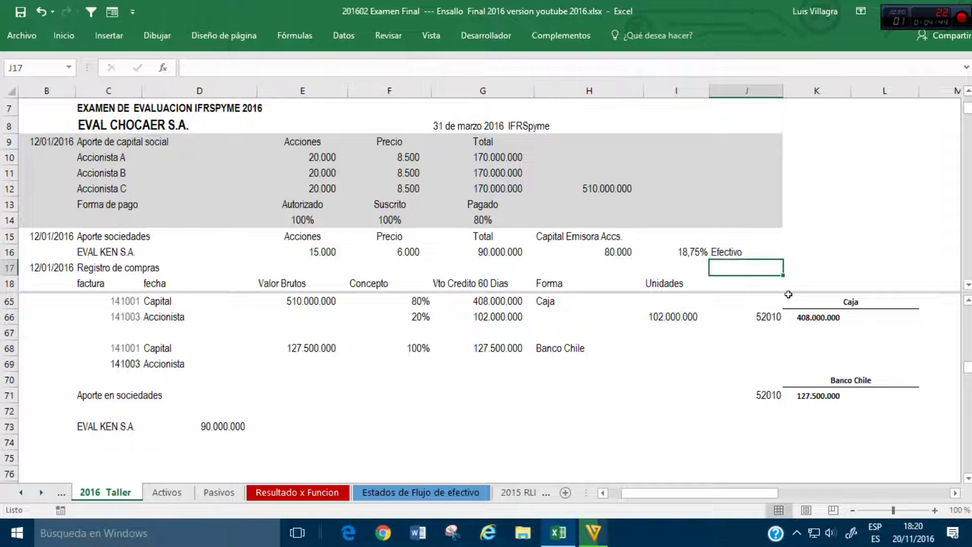
Step: Link L66 on the credit side of the Caja T-account to the EVAL KEN S.A. amount in D73
left_click(831, 333)
left_click(864, 320)
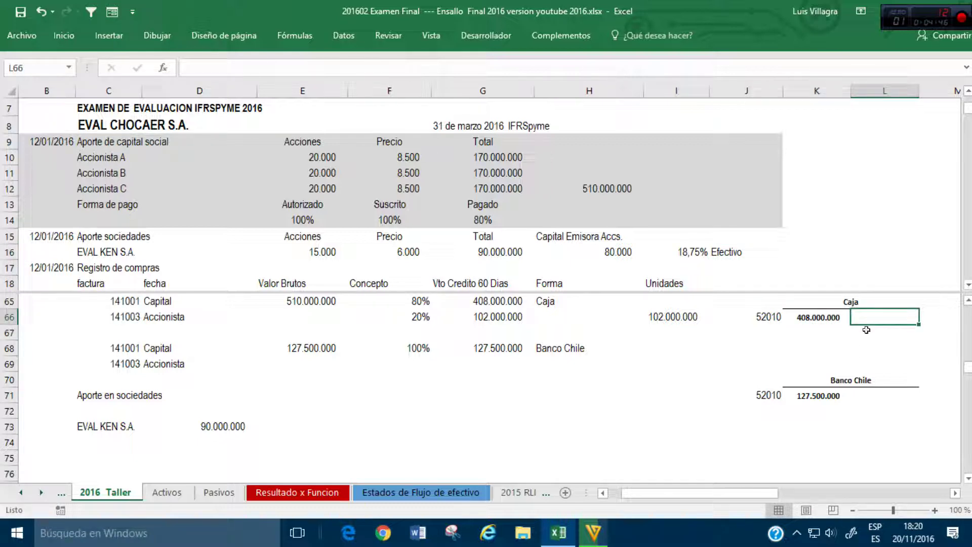
type("+")
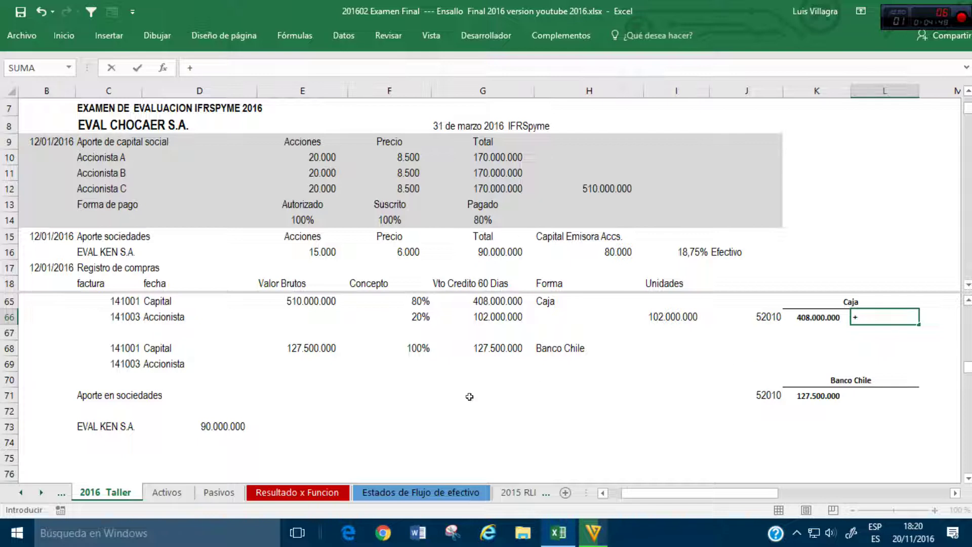
left_click(228, 425)
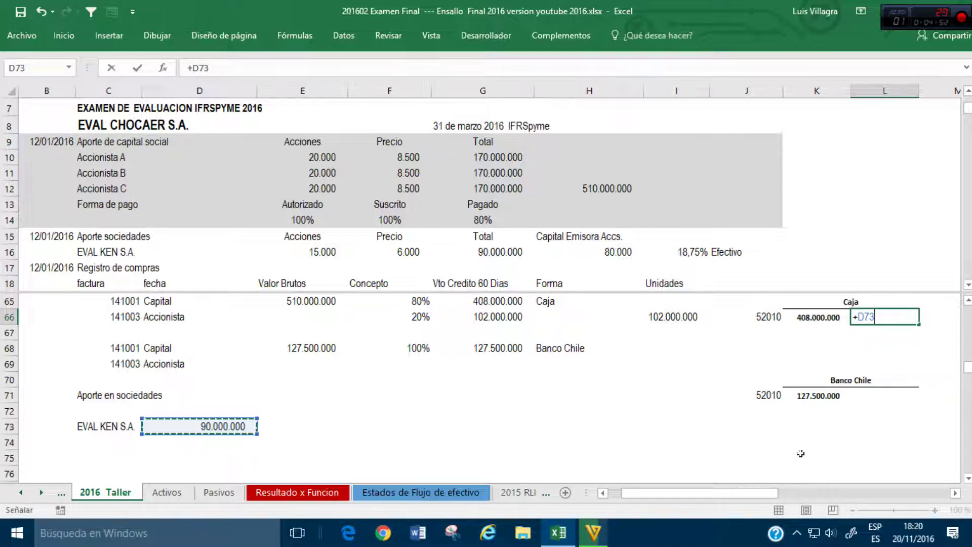
key("Return")
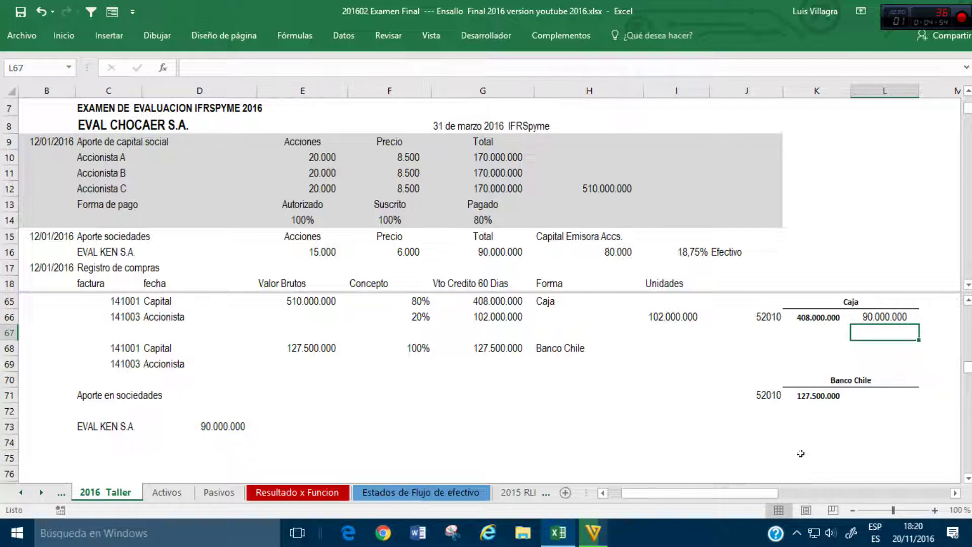
key("Left")
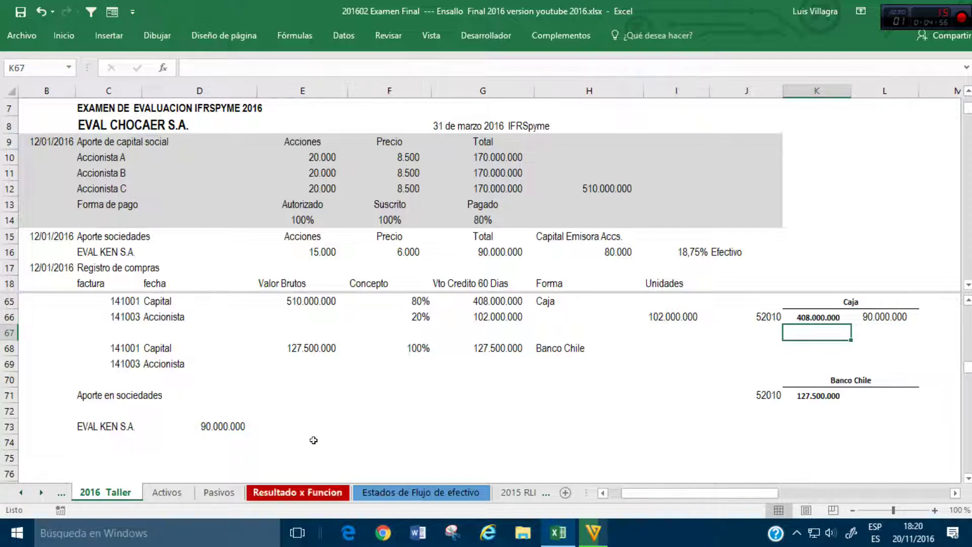
Step: Label E73 beside the EVAL KEN S.A. amount as "Caja"
left_click(223, 411)
left_click(334, 428)
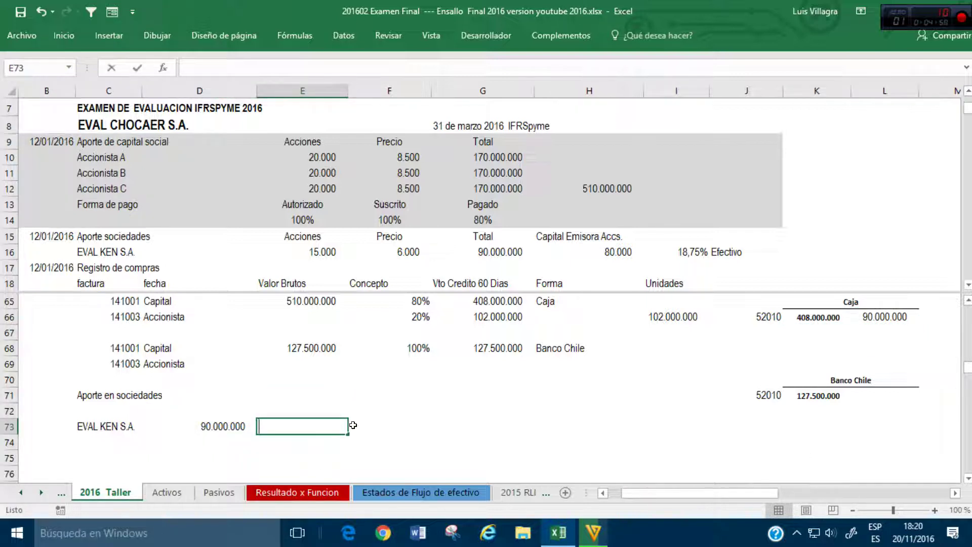
type("Efect")
key("Escape")
type("ACAJA")
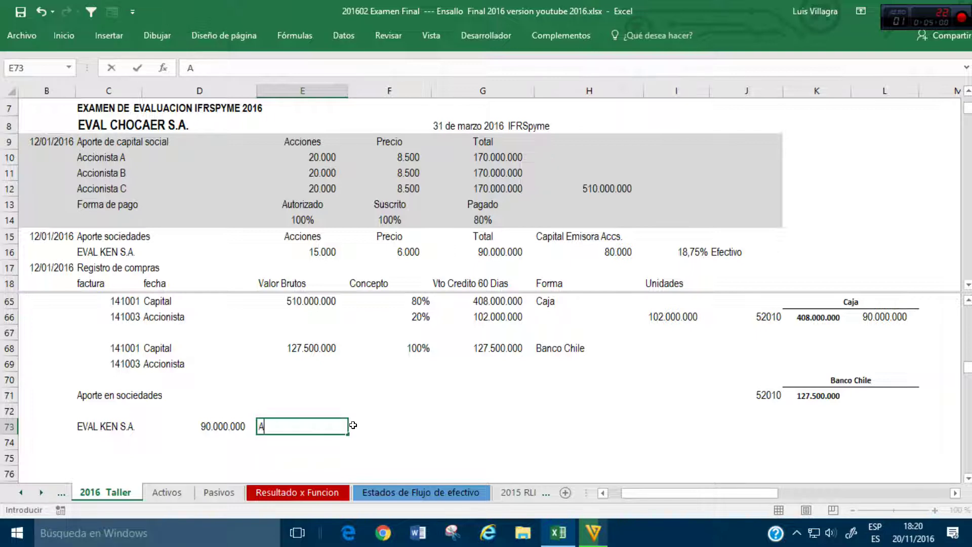
key("BackSpace")
key("BackSpace")
key("BackSpace")
key("BackSpace")
key("BackSpace")
type("cAJA")
key("Return")
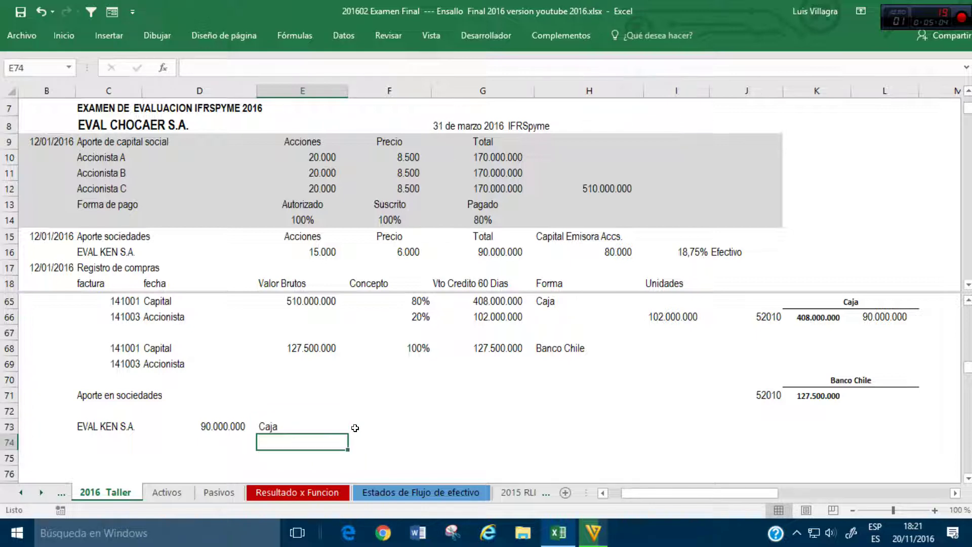
Step: Link M66 beside the Caja credit amount to code 53080, Pago en Inversion Empresas Relacionadas, in Estados de Flujo de efectivo
left_click(932, 323)
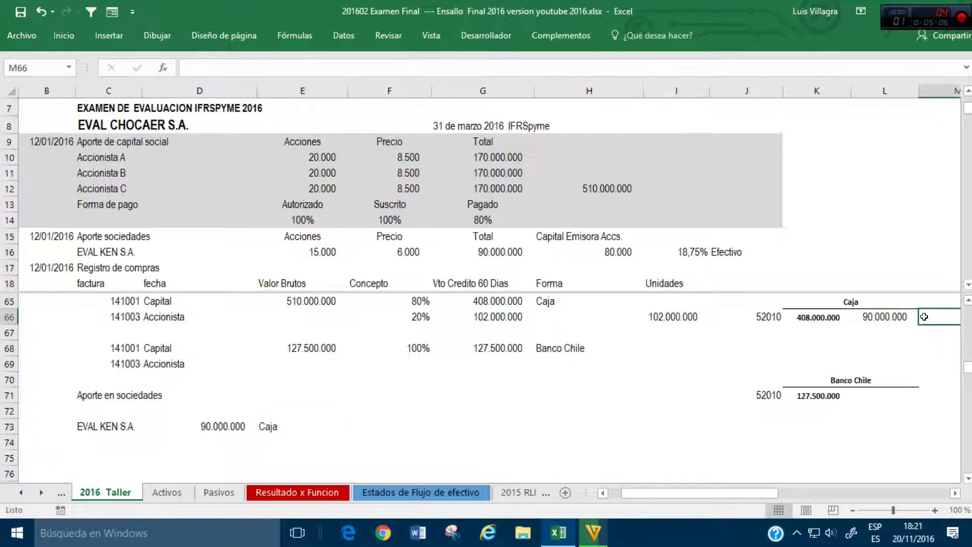
type("+")
left_click(427, 494)
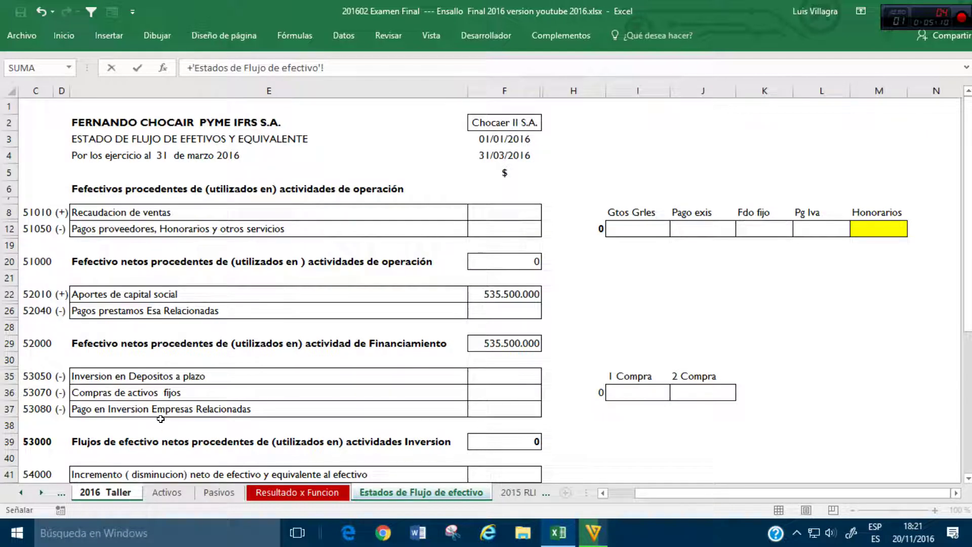
left_click(43, 410)
key("Return")
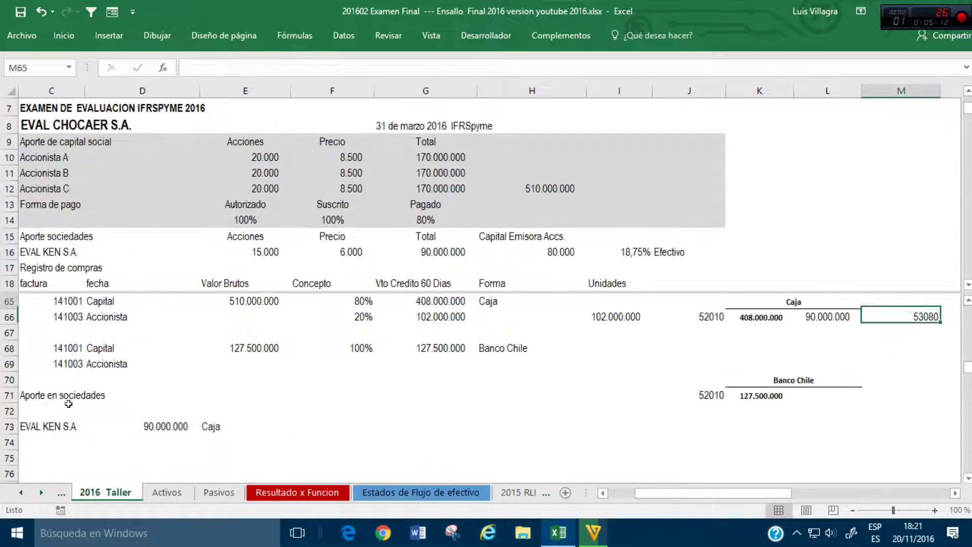
Step: Label C74 below EVAL KEN S.A. as "Rec resultado VP"
key("Up")
key("Left")
key("Left")
key("Left")
key("Left")
key("Left")
key("Down")
key("Down")
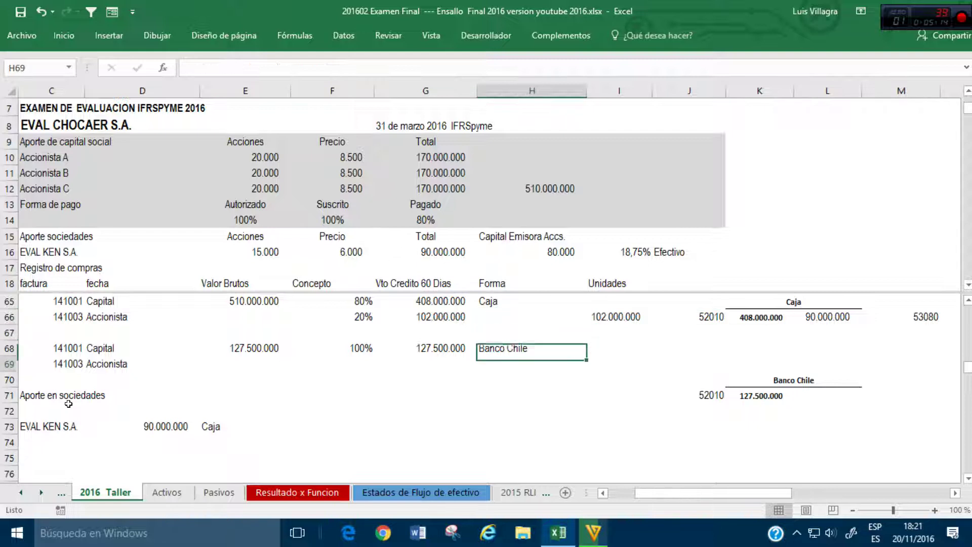
key("Down")
key("Left")
key("Left")
key("Left")
key("Left")
key("Down")
key("Down")
key("Down")
key("Down")
key("Down")
key("Left")
type("Re")
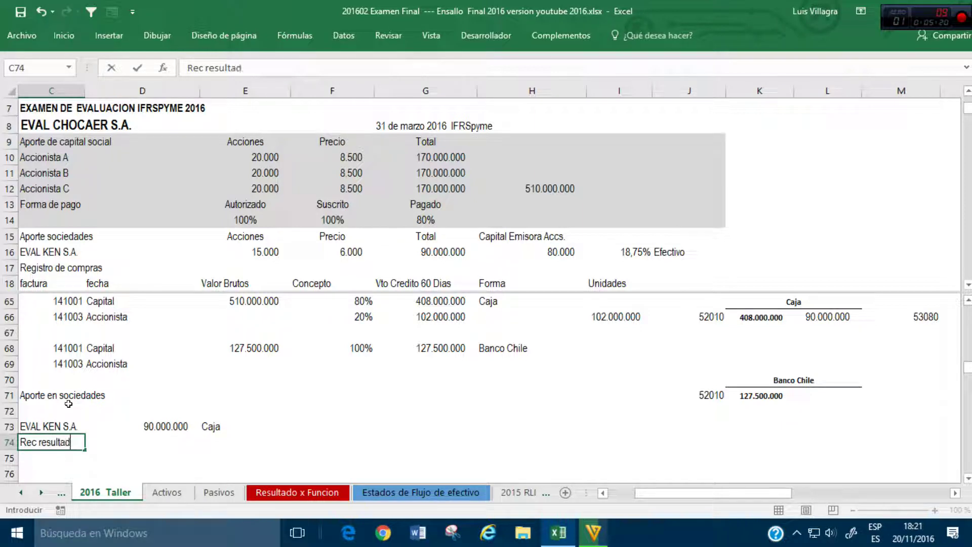
type("c resultado VP")
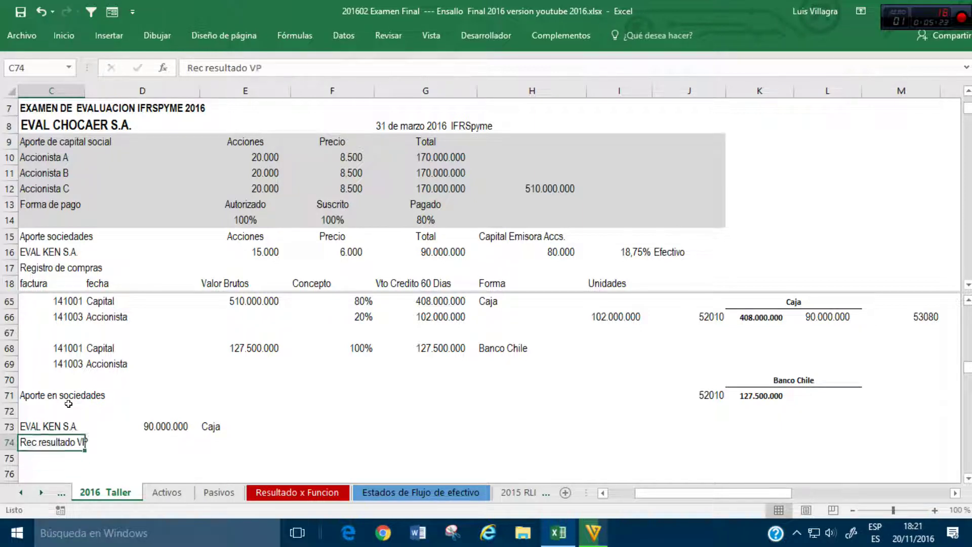
Step: Link F74 in the Rec resultado VP row to the EVAL KEN S.A. ownership percentage in I16
key("Right")
key("Right")
key("Right")
type("+")
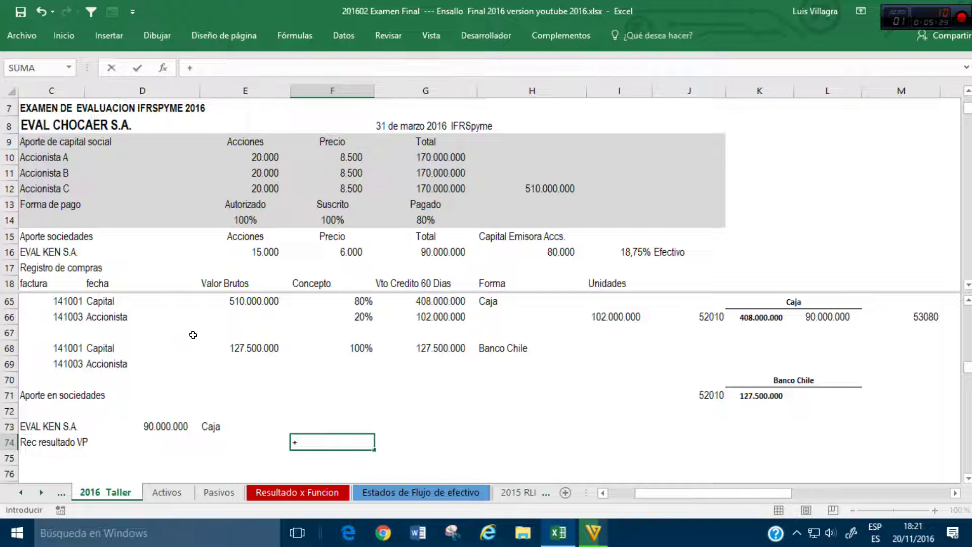
left_click(265, 252)
scroll(350, 192, "down", 12)
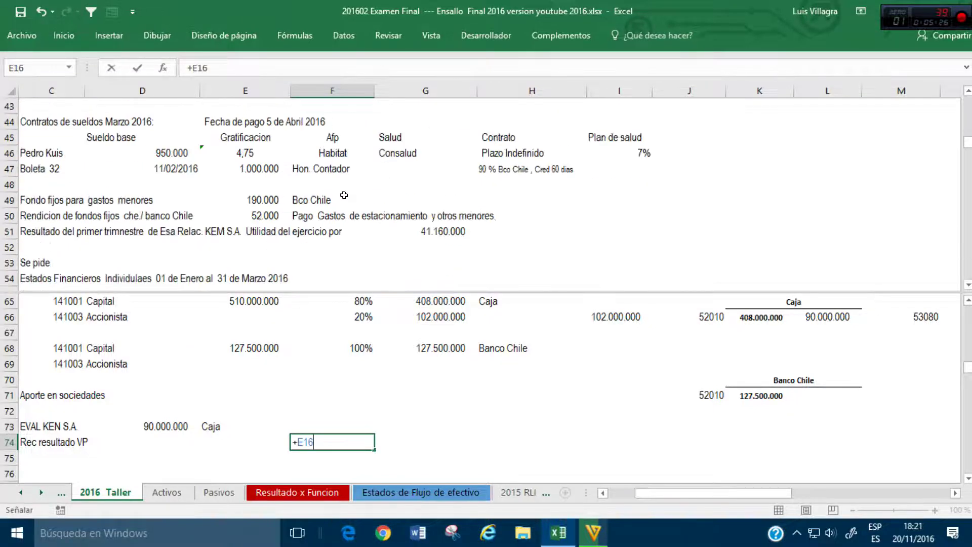
scroll(350, 192, "up", 8)
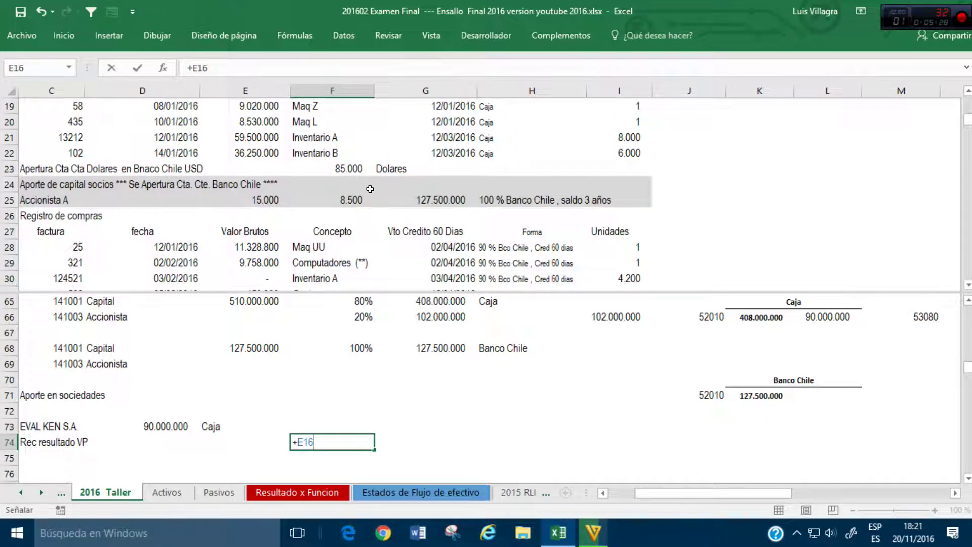
scroll(370, 189, "down", 1)
scroll(370, 189, "up", 3)
left_click(630, 152)
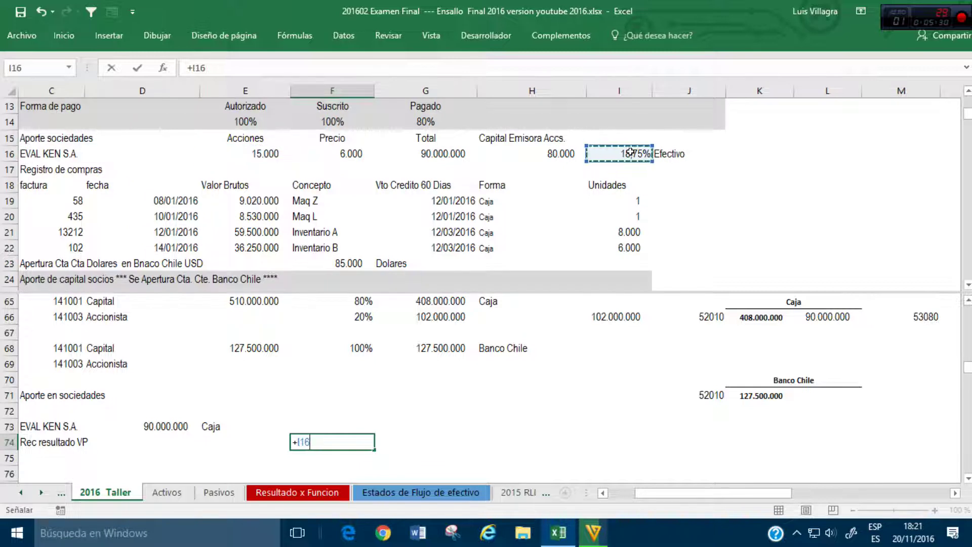
key("Return")
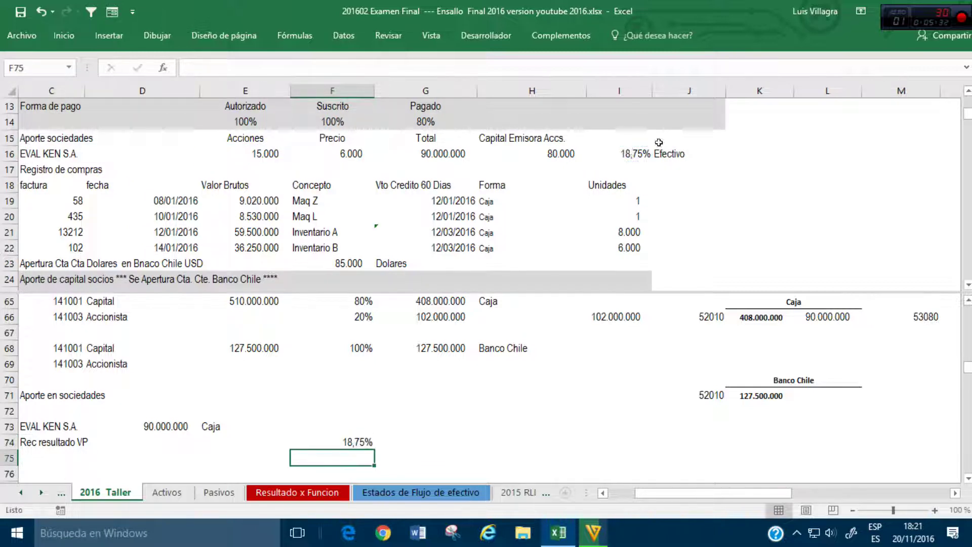
Step: Link E74 to the related company's first-quarter profit in G51
left_click(268, 438)
left_click(295, 439)
left_click(268, 438)
type("+")
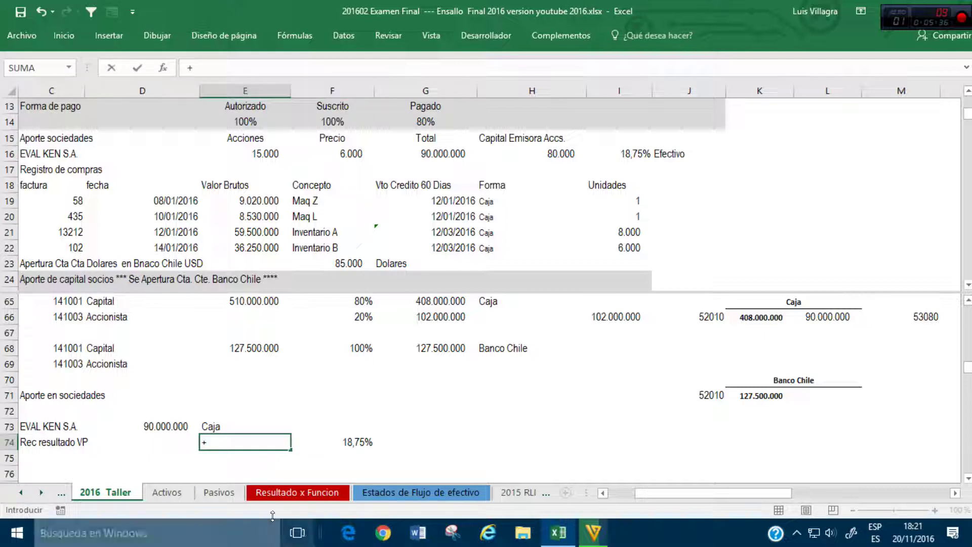
left_click(384, 245)
scroll(388, 238, "down", 11)
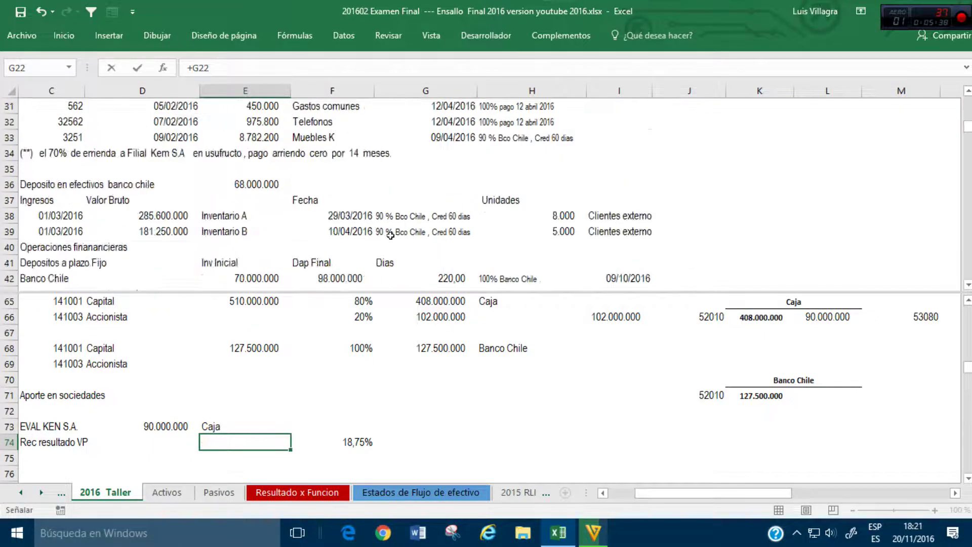
left_click(444, 183)
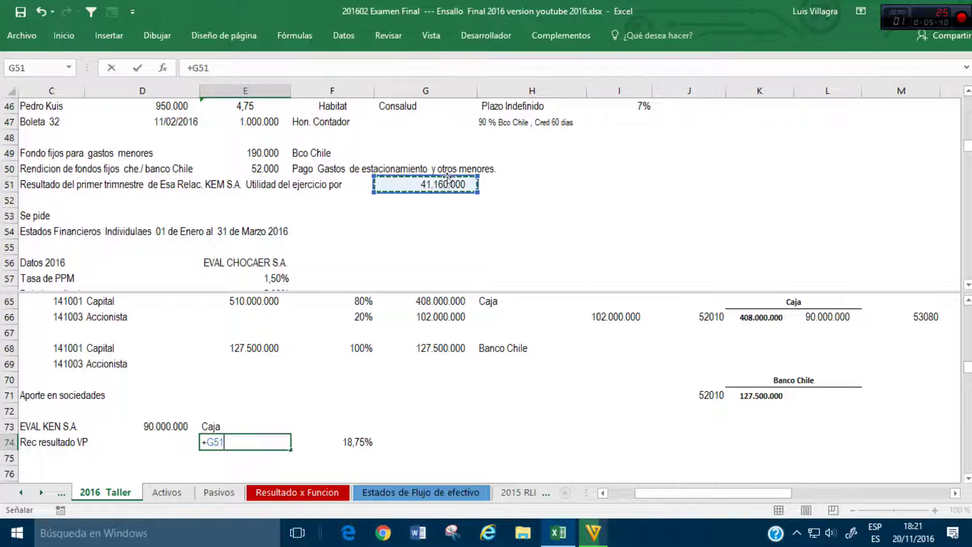
key("Return")
key("Up")
Step: Calculate the share of the result in D74 as E74 multiplied by F74
key("Left")
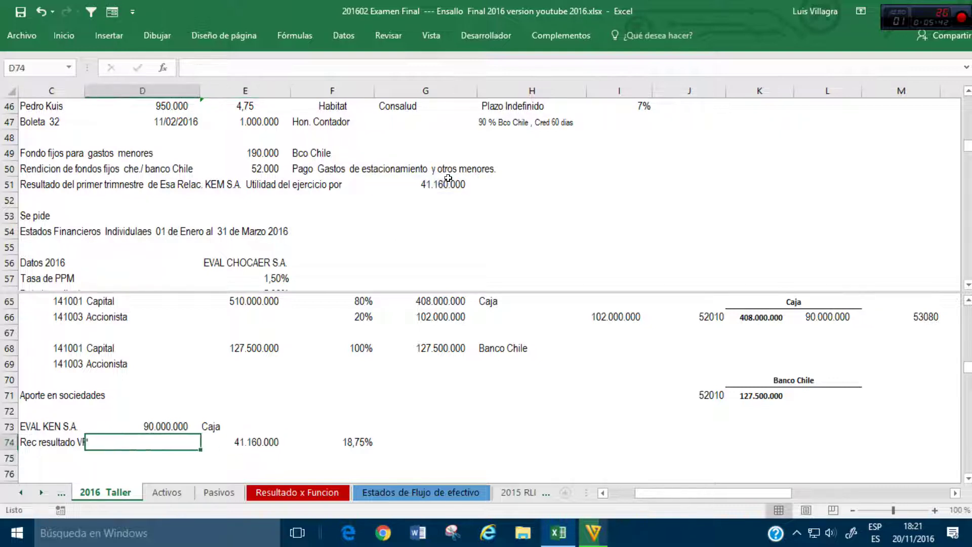
type("+")
key("Right")
type("*")
key("Right")
key("Right")
key("Return")
key("Down")
key("Left")
key("Right")
key("Up")
key("Up")
type("1")
key("Up")
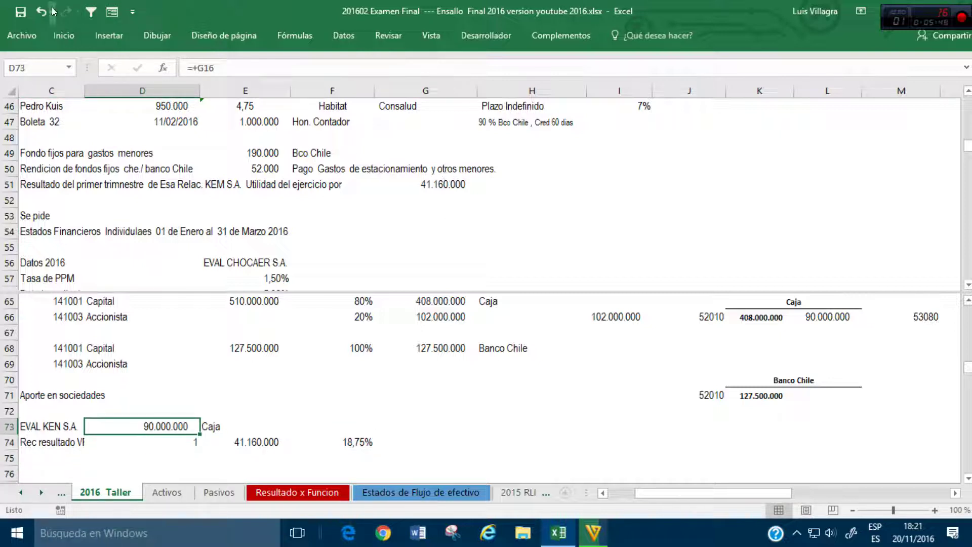
key("ctrl+z")
Step: Format the result share in D74 with thousands separators and no decimals
left_click(66, 40)
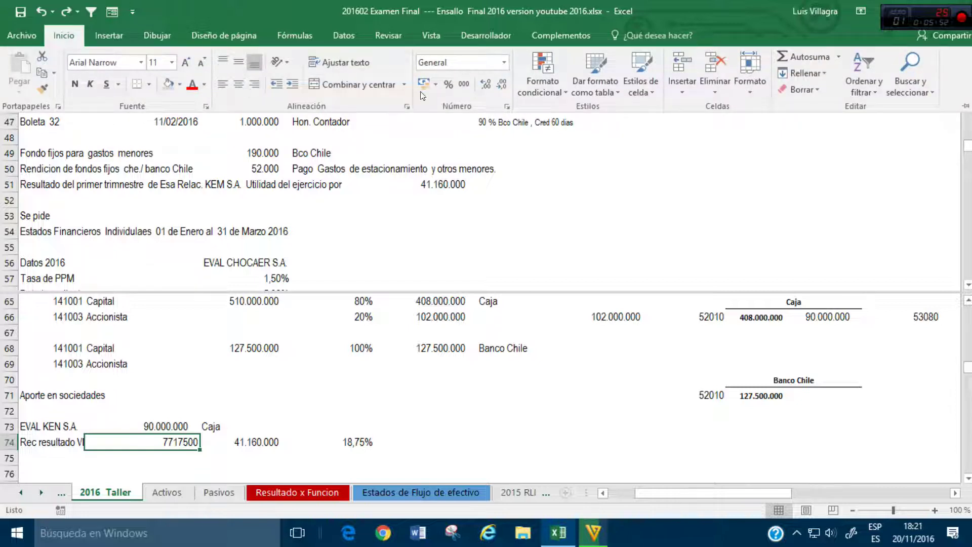
left_click(465, 84)
left_click(502, 84)
left_click(502, 83)
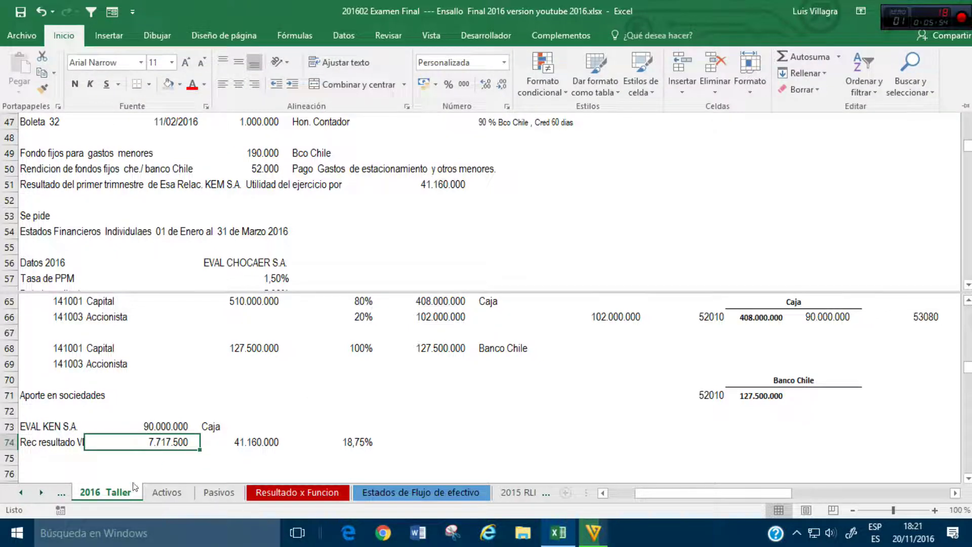
Step: Total the EVAL KEN S.A. investment and its result share in D75 by summing D73:D74
left_click(168, 458)
left_click(55, 37)
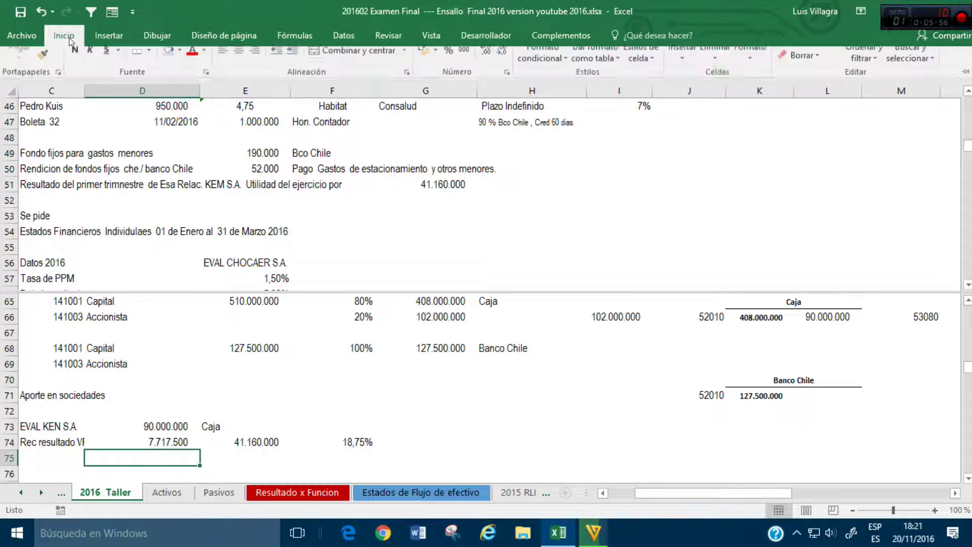
left_click(801, 56)
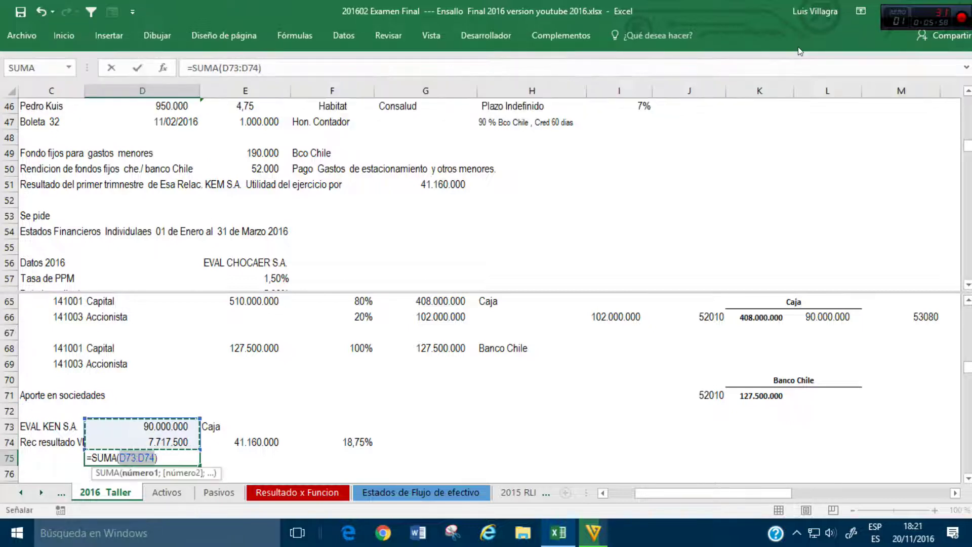
key("Return")
Step: Link C75 beside the investment total to account code 130101, IER KEN II SA, in A39 of the Activos sheet
key("Up")
key("Up")
key("Left")
key("Right")
key("Down")
key("Left")
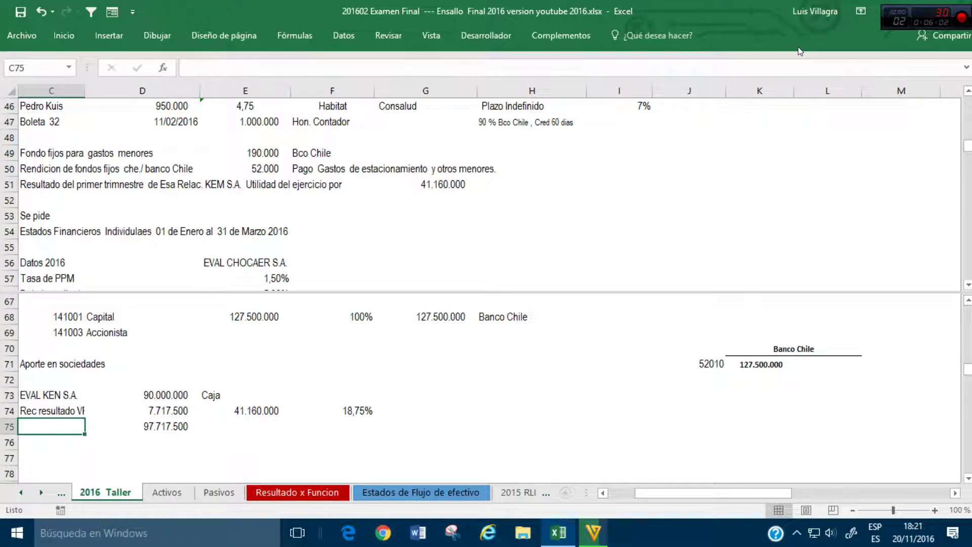
type("+")
left_click(167, 493)
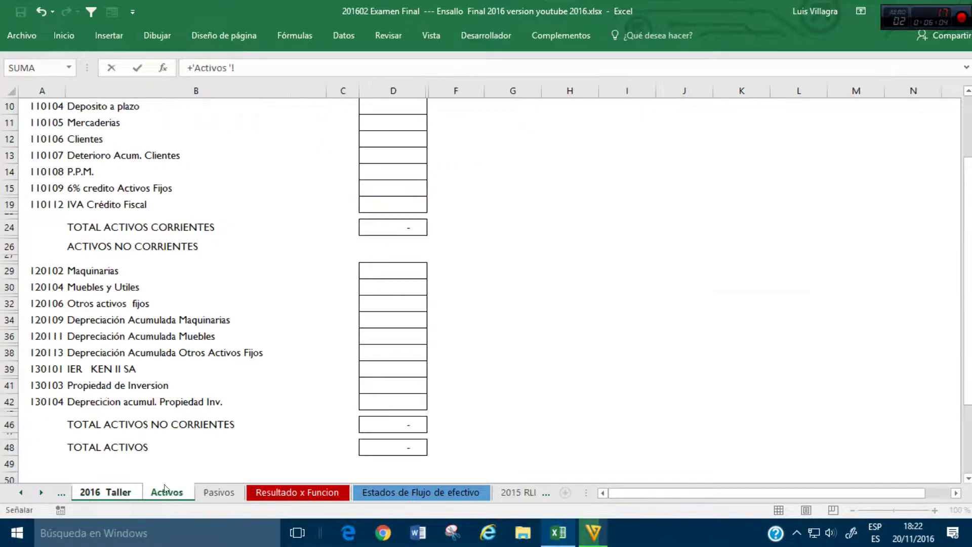
left_click(35, 370)
key("Return")
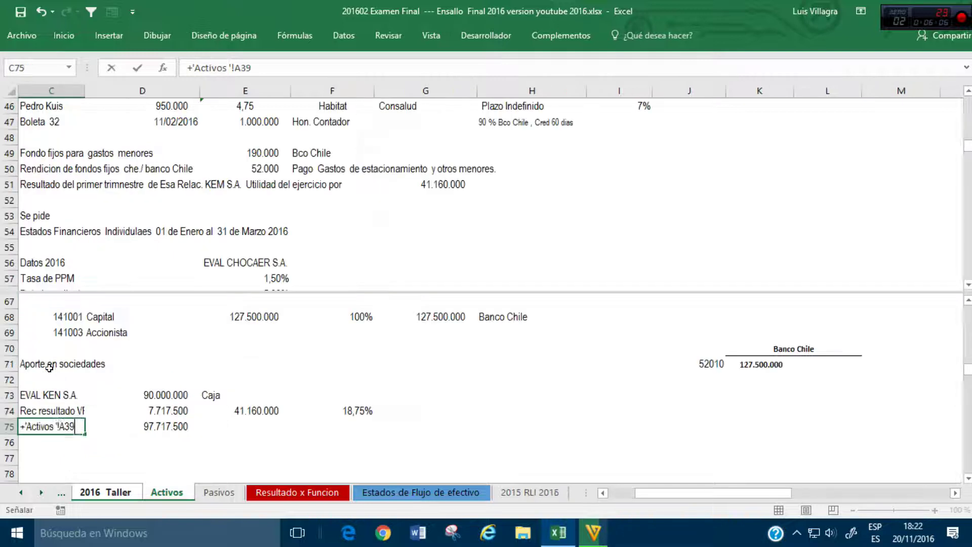
Step: Raise the divider of the split window to enlarge the lower pane and show both the Caja and Banco Chile T-accounts
key("Right")
key("Right")
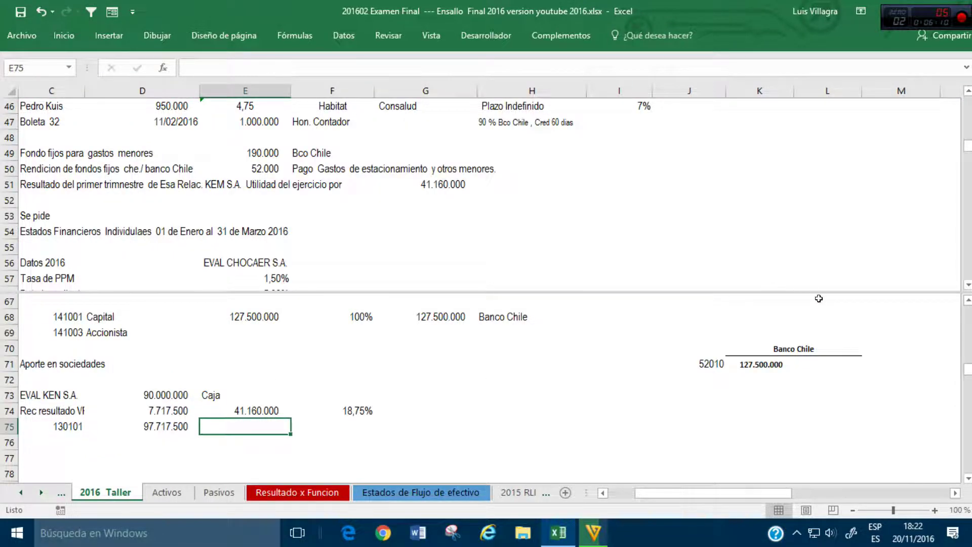
scroll(820, 302, "up", 1)
left_click_drag(682, 289, 683, 209)
left_click(744, 281)
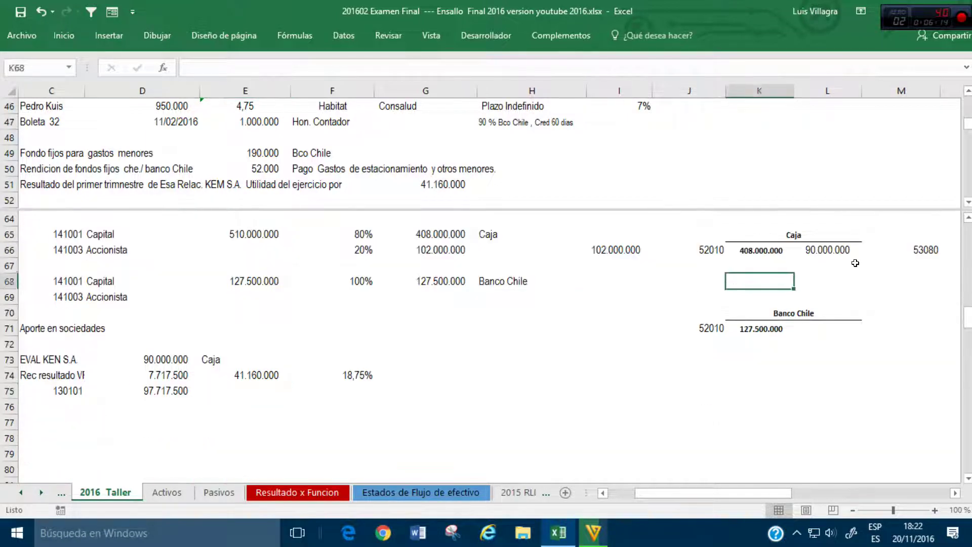
left_click(831, 261)
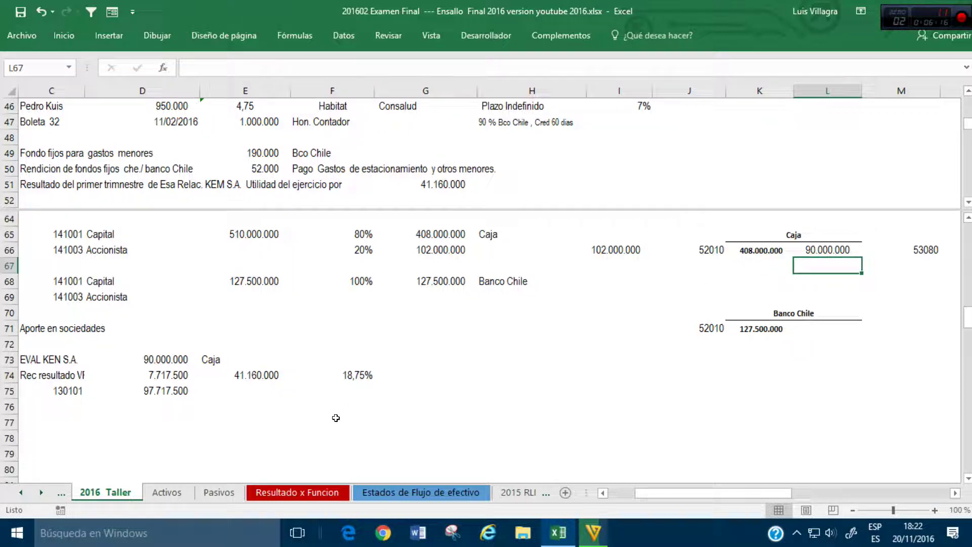
Step: In Estados de Flujo de efectivo, link Pago en Inversion Empresas Relacionadas in F37 to the negative of Caja credit L66 in 2016 Taller
left_click(284, 494)
left_click(366, 494)
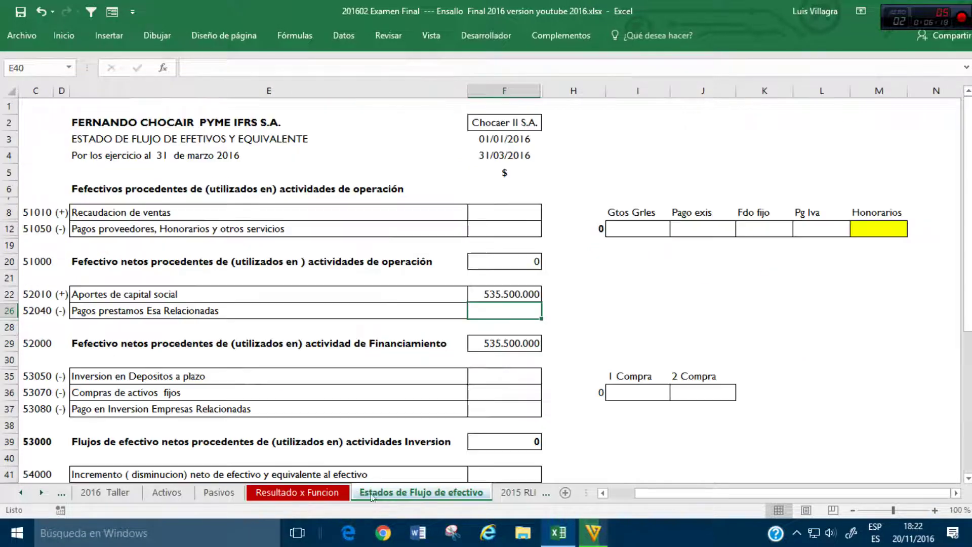
scroll(389, 306, "down", 1)
left_click(522, 364)
type("+")
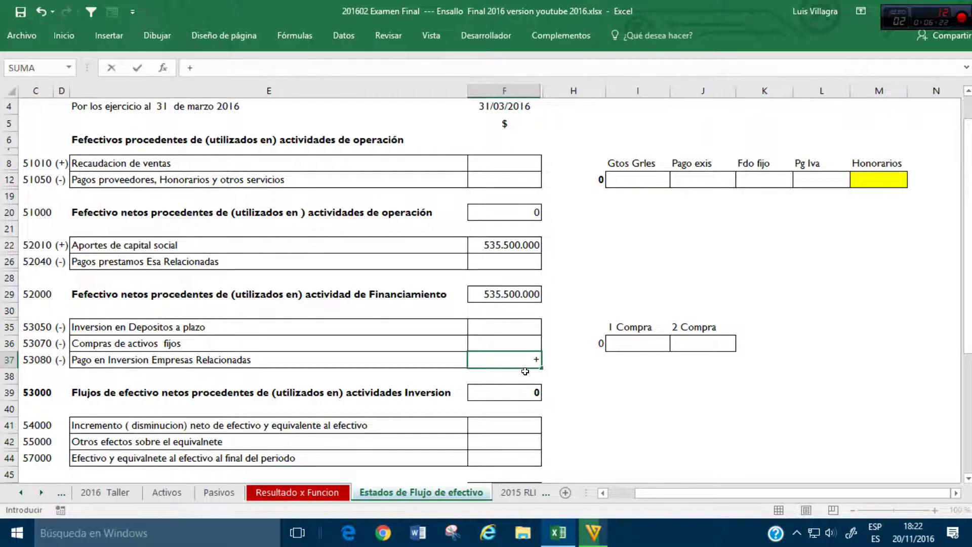
key("BackSpace")
type("-")
left_click(167, 493)
left_click(105, 492)
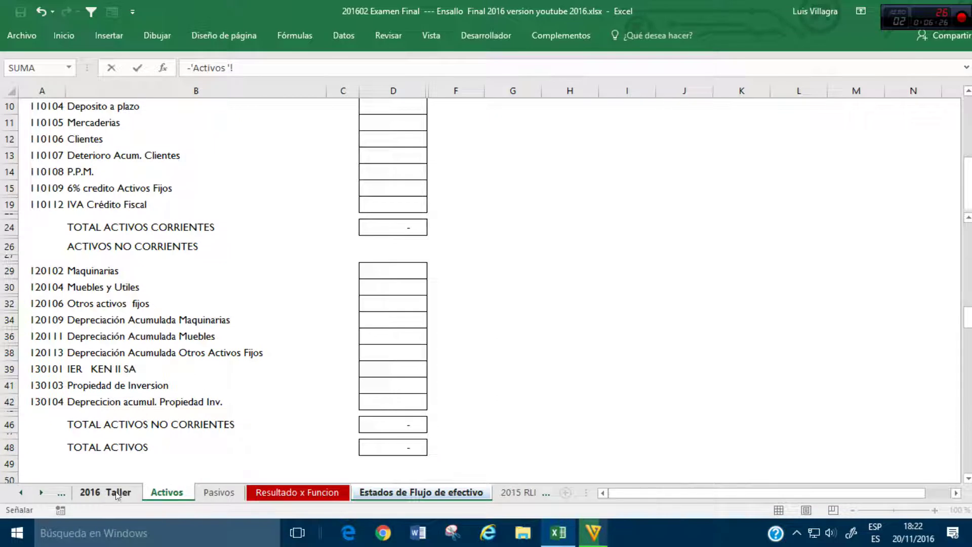
left_click(834, 249)
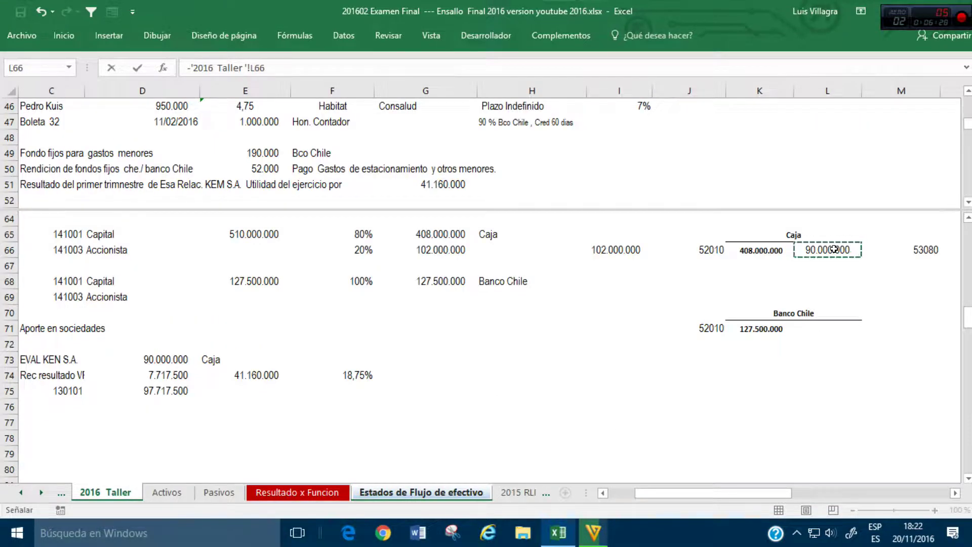
key("Return")
key("Left")
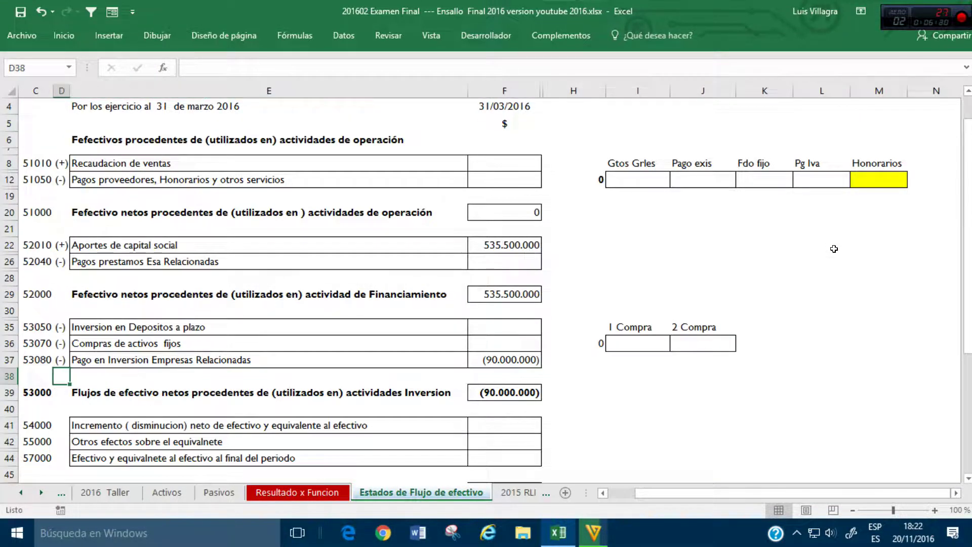
Step: In Activos, link the IER KEN II SA balance in D39 to the investment total in D75 of 2016 Taller
left_click(167, 492)
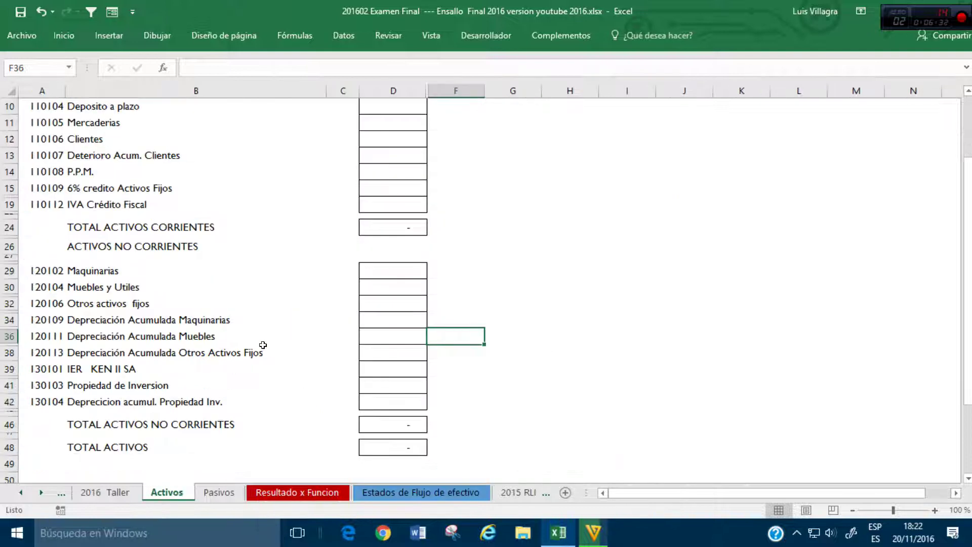
left_click(392, 368)
type("+")
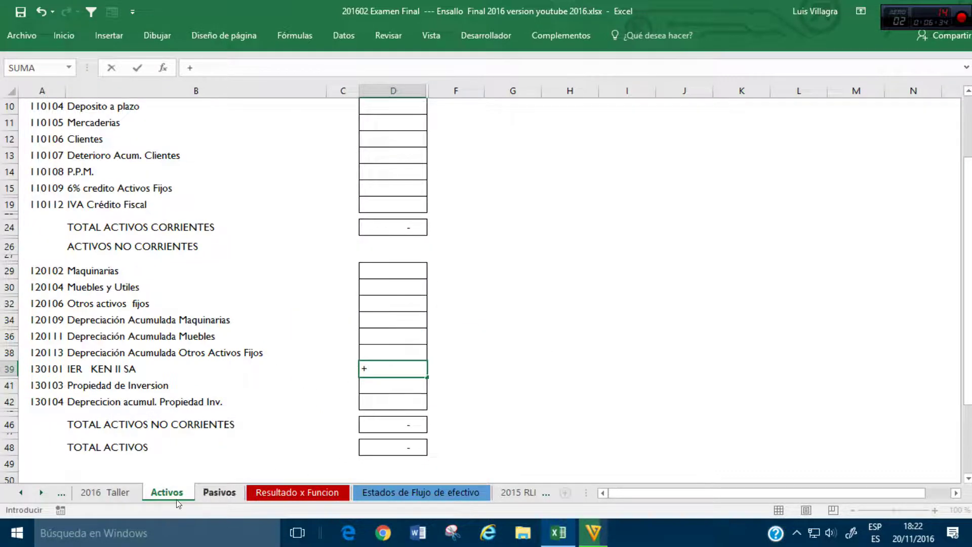
left_click(112, 497)
left_click(169, 393)
key("Return")
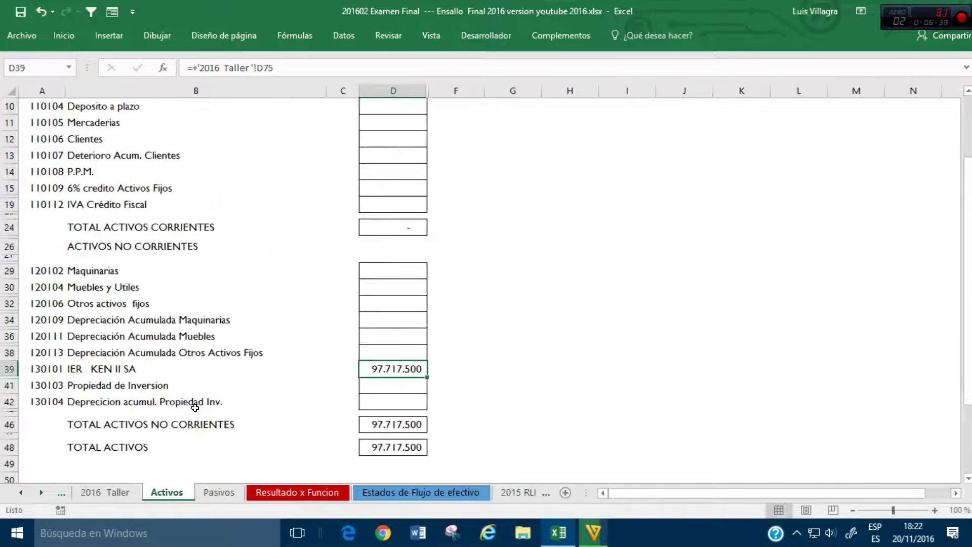
Step: In Resultado x Funcion, link Utilidad (Perdida) IER Ken SA in E21 to the investee result in D74 of 2016 Taller
left_click(282, 495)
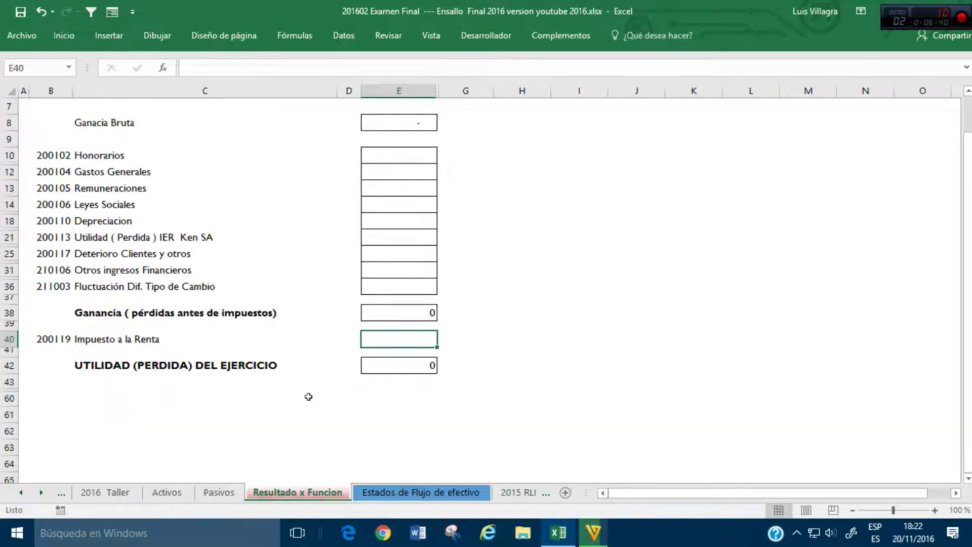
left_click(379, 236)
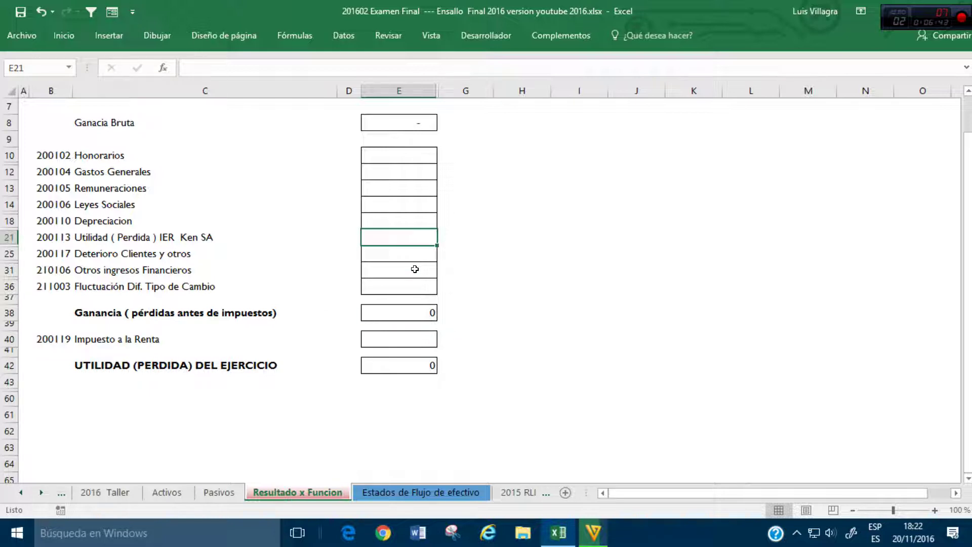
type("+")
left_click(105, 492)
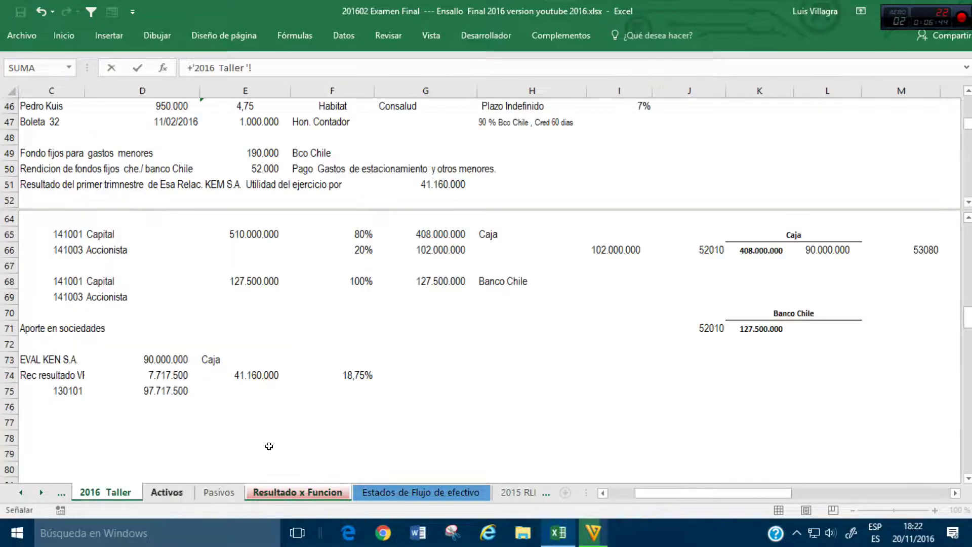
left_click(169, 381)
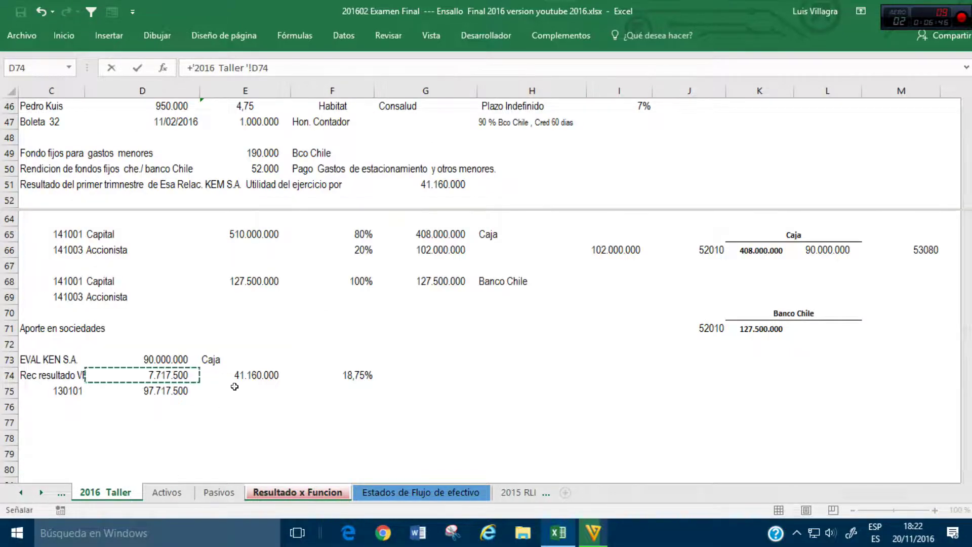
key("Return")
Step: In 2016 Taller, move the Caja label and the result and percentage from E73:F74 one column right to F73:G74
left_click(105, 492)
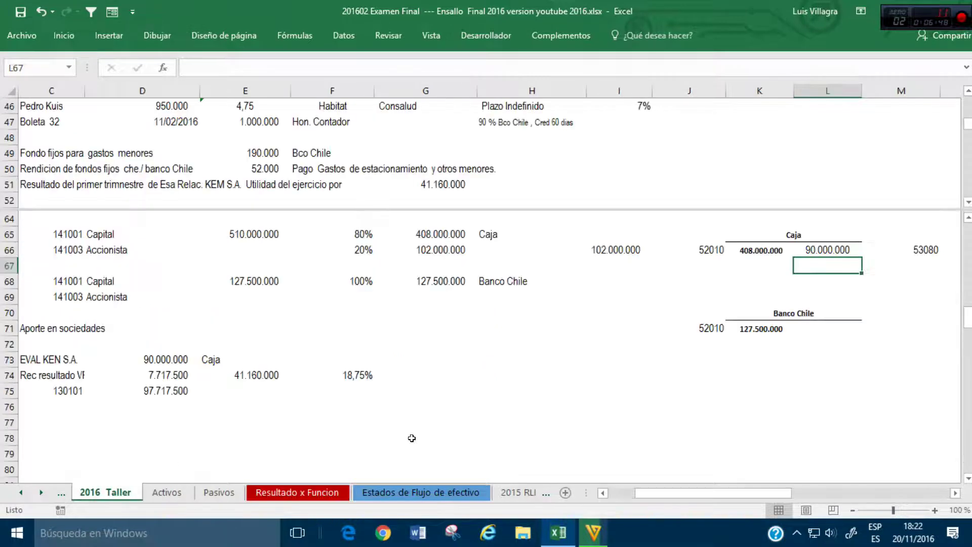
left_click(263, 378)
left_click_drag(245, 362, 387, 381)
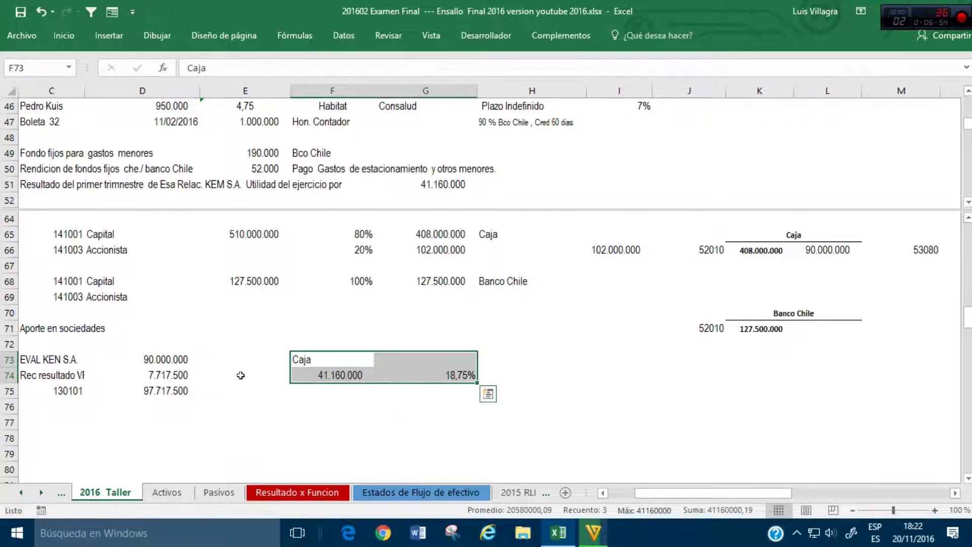
Step: Link E74 in 2016 Taller to account code 200113 in B21 of Resultado x Funcion
left_click(241, 376)
type("+")
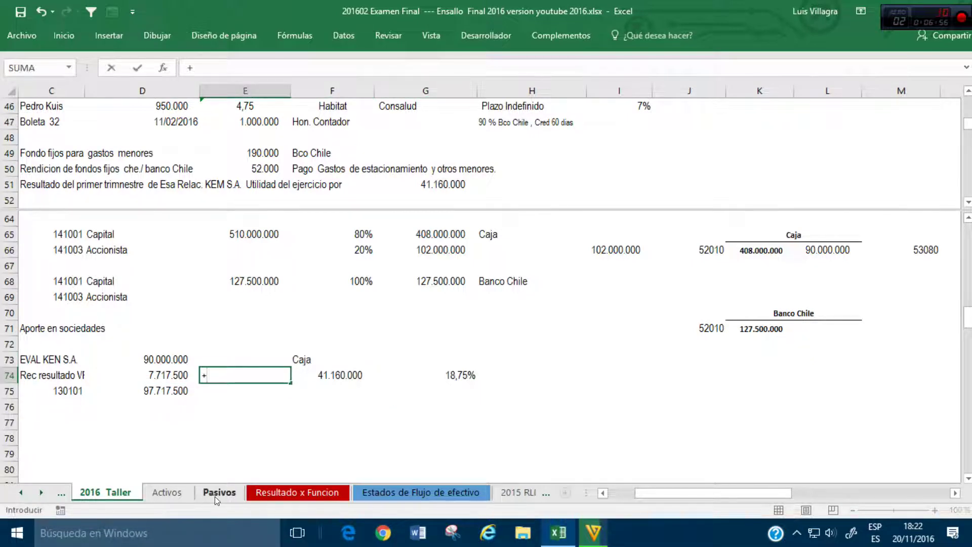
left_click(298, 492)
left_click(60, 237)
key("Return")
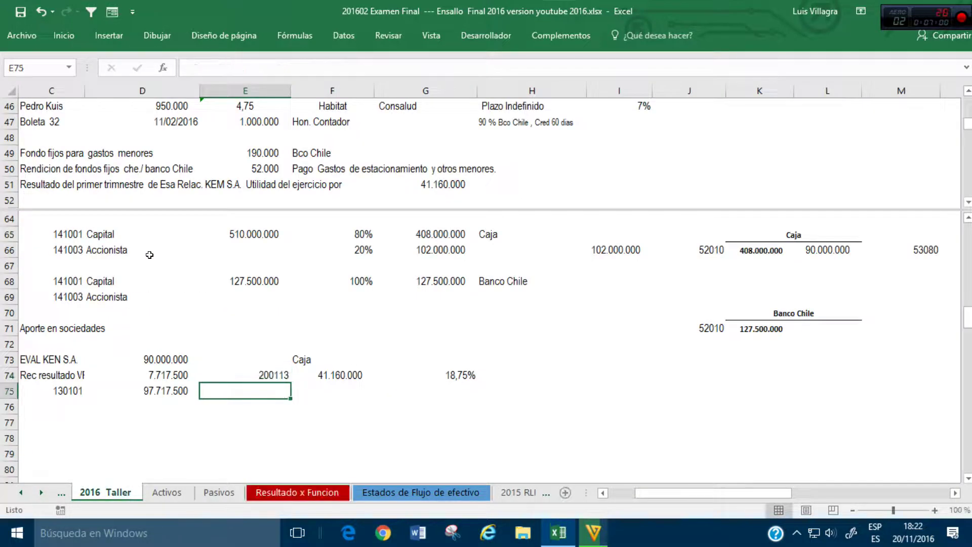
Step: Shade the Aporte sociedades rows and the Registro de compras heading, B15:J17, with the grey fill
key("Up")
key("Up")
key("Left")
key("Left")
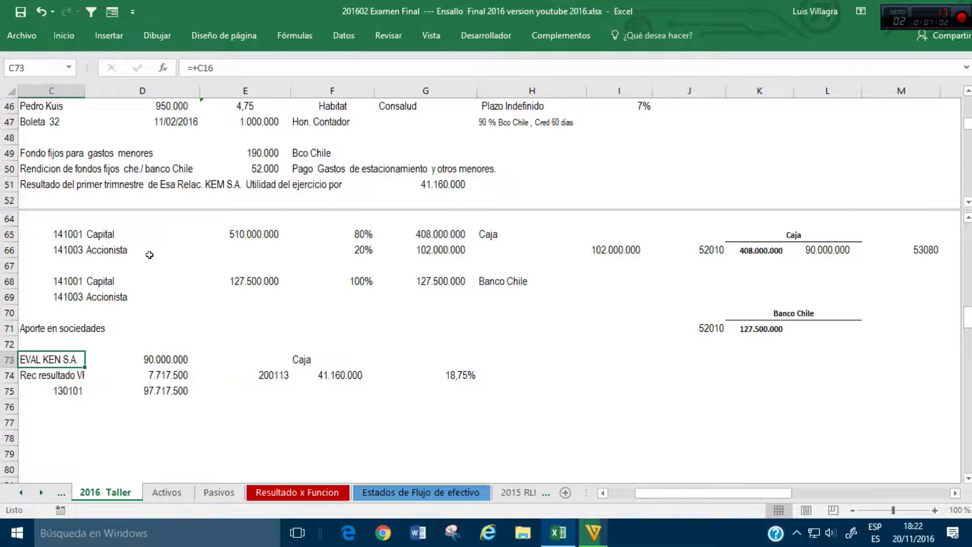
key("Left")
key("Down")
key("Down")
key("Left")
key("Down")
key("Down")
key("Right")
key("Right")
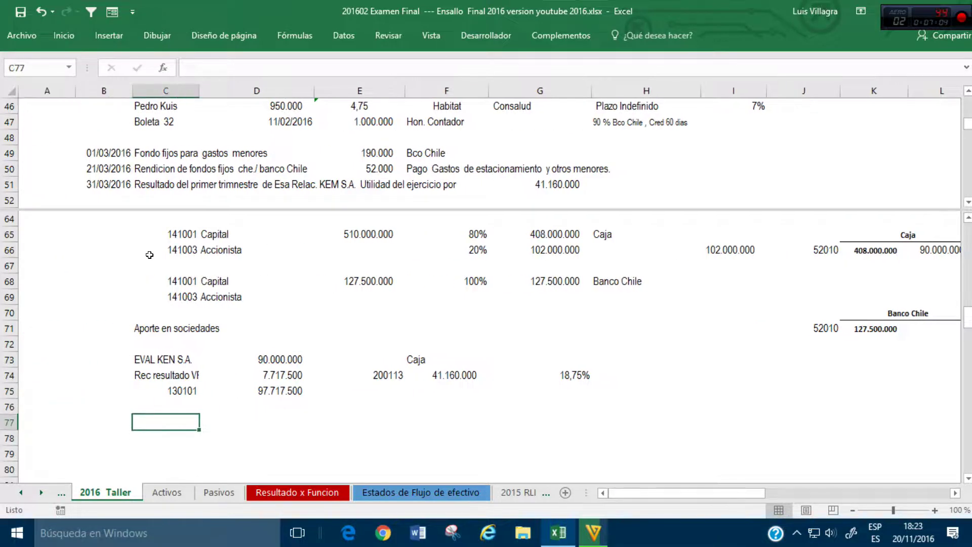
left_click(243, 138)
scroll(258, 152, "up", 14)
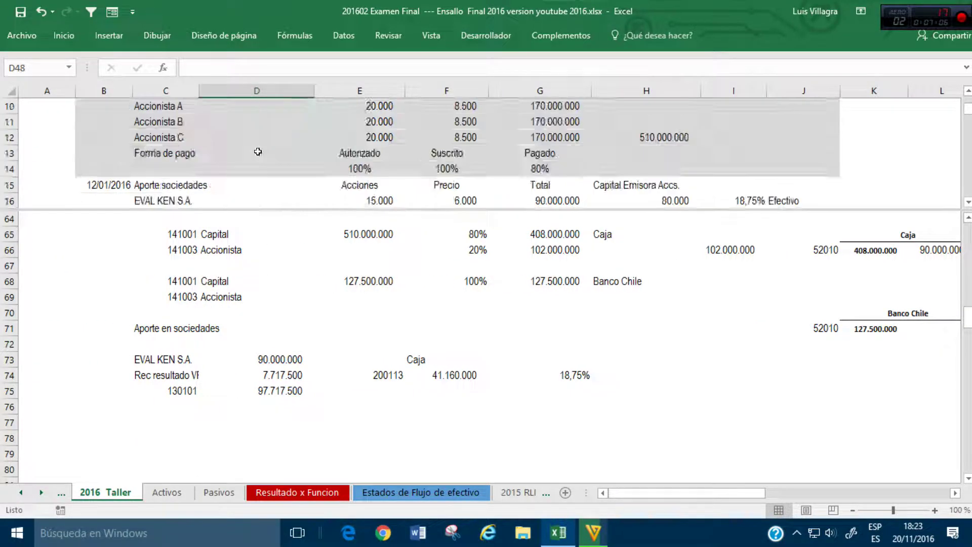
scroll(259, 152, "down", 3)
scroll(259, 152, "down", 1)
left_click_drag(102, 137, 773, 165)
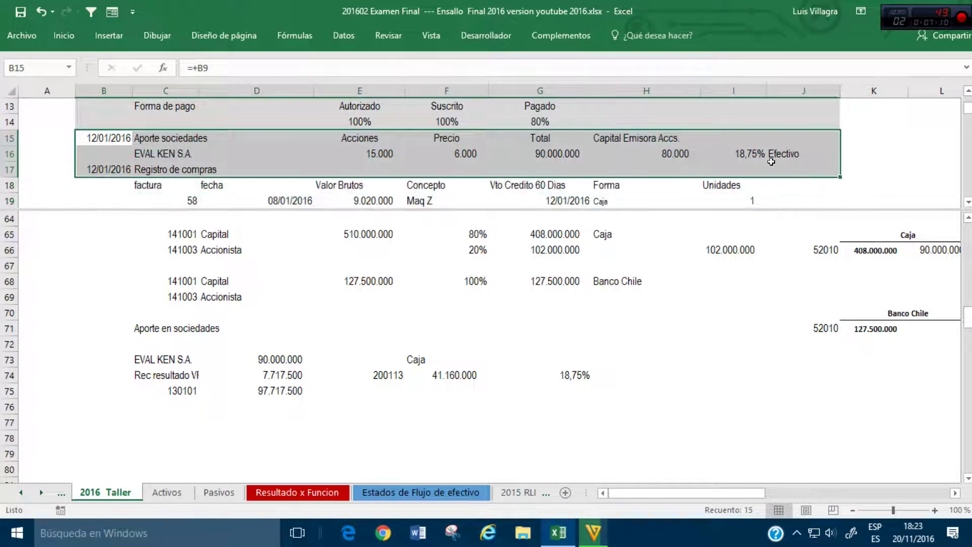
left_click(63, 35)
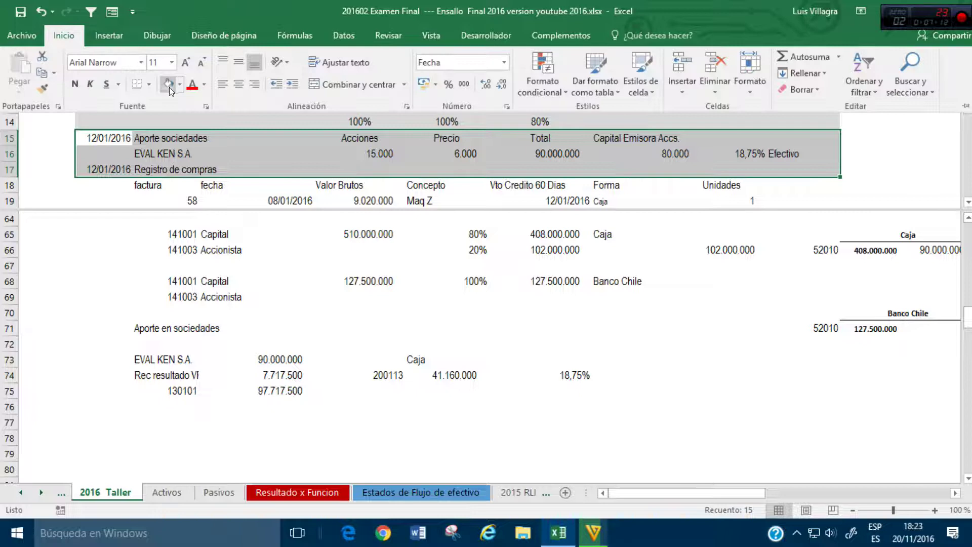
left_click(170, 85)
left_click(236, 148)
Step: Lower the divider of the split window to enlarge the upper pane and show the 12/01/2016 and 09/02/2016 purchase registers
scroll(248, 152, "down", 1)
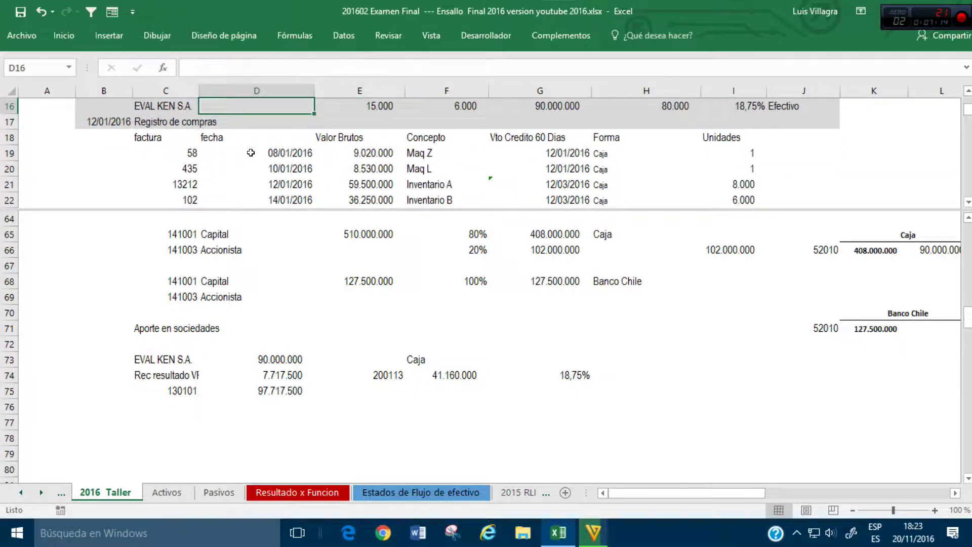
left_click_drag(418, 207, 418, 255)
left_click(429, 197)
left_click(419, 293)
left_click(424, 217)
scroll(426, 334, "down", 2)
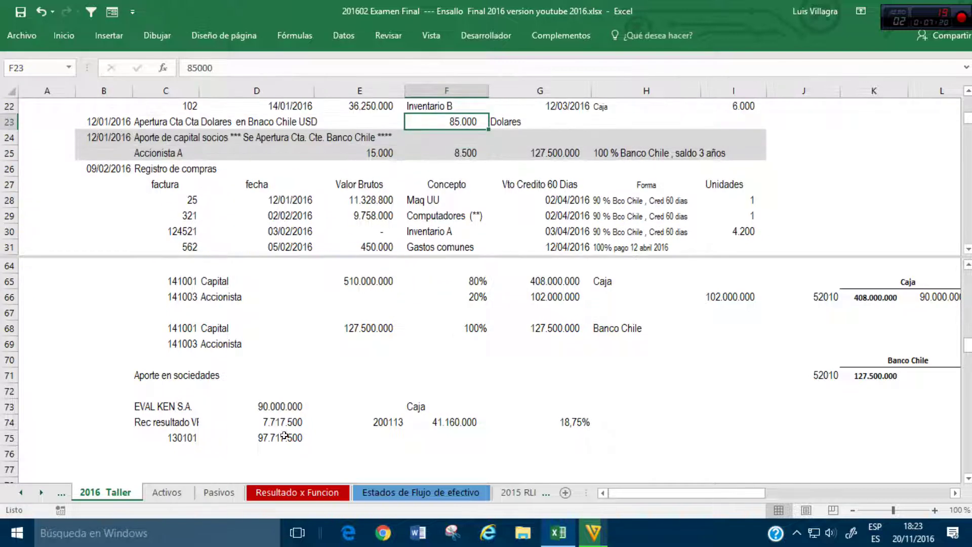
Step: Enter the heading centralizacion Compras 2016 in C77, below the company investment section
left_click(218, 464)
key("Left")
key("Left")
key("Down")
key("Down")
key("Right")
key("Right")
key("Up")
key("Left")
type("centralizacion Com")
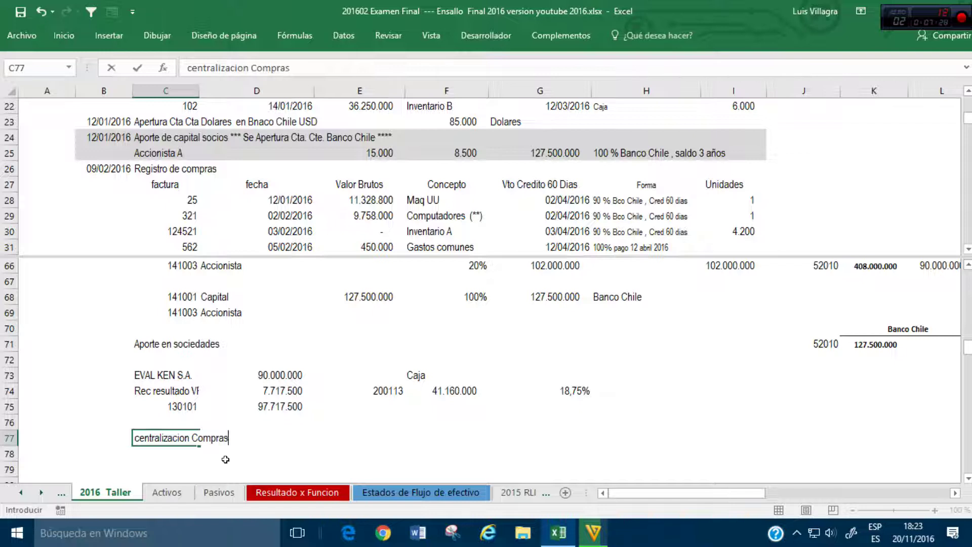
type("pras 2016")
key("Return")
key("Return")
Step: Link C79 to account code 120102 in A29 of Activos and fill its name, Maquinarias, in D79
type("+")
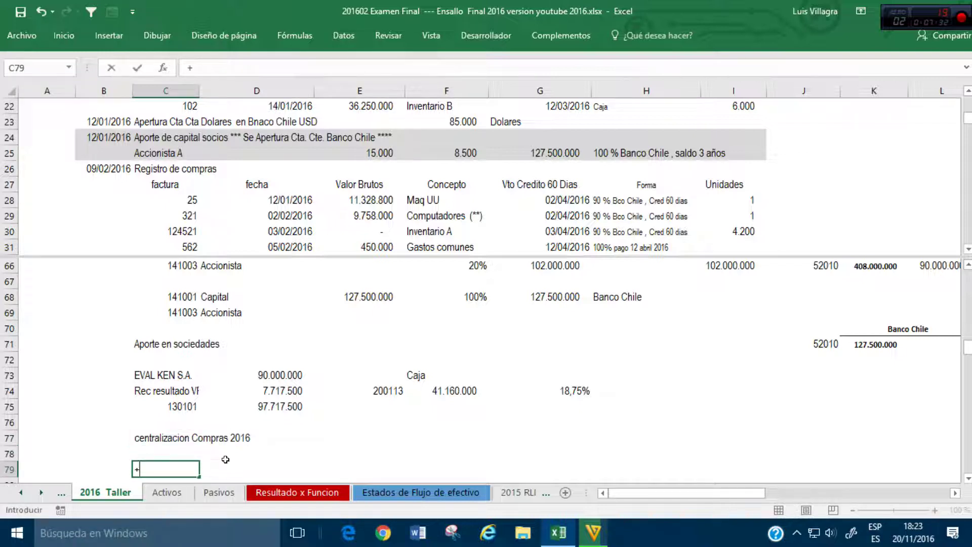
scroll(226, 460, "up", 2)
left_click(398, 202)
scroll(399, 202, "up", 3)
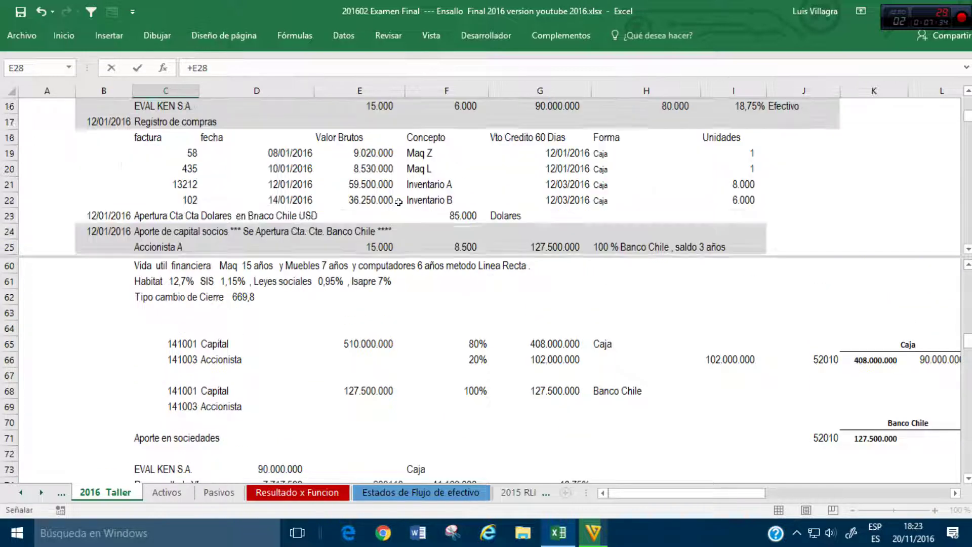
scroll(398, 202, "down", 1)
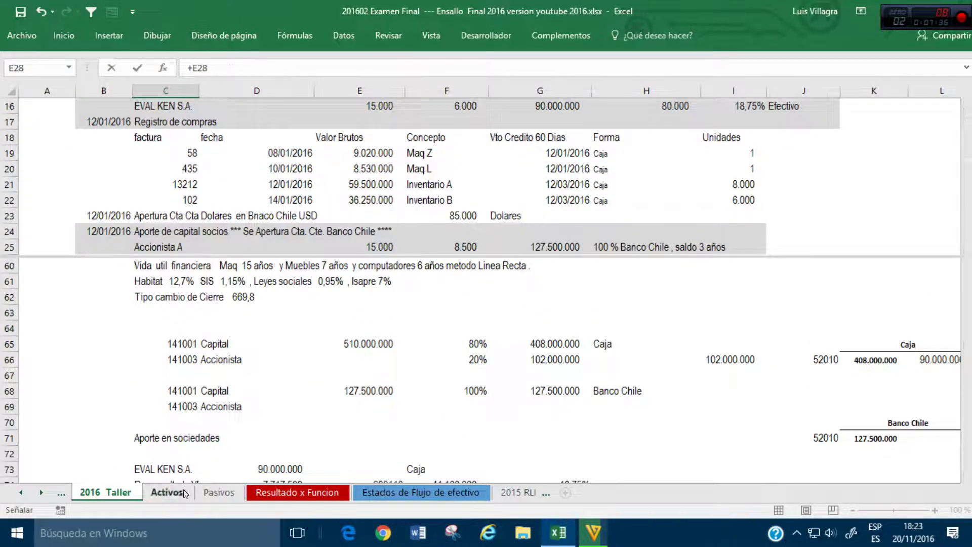
left_click(167, 493)
left_click(56, 272)
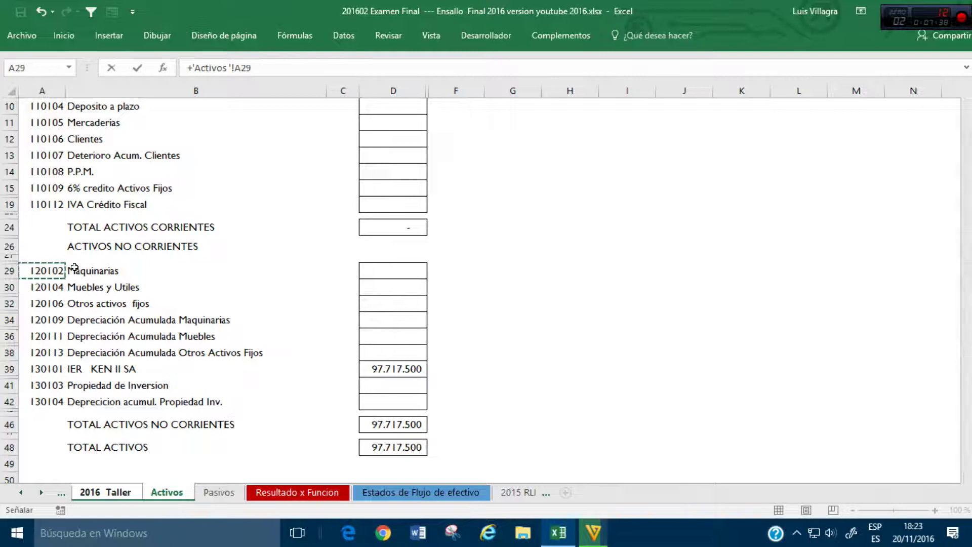
key("Return")
key("Left")
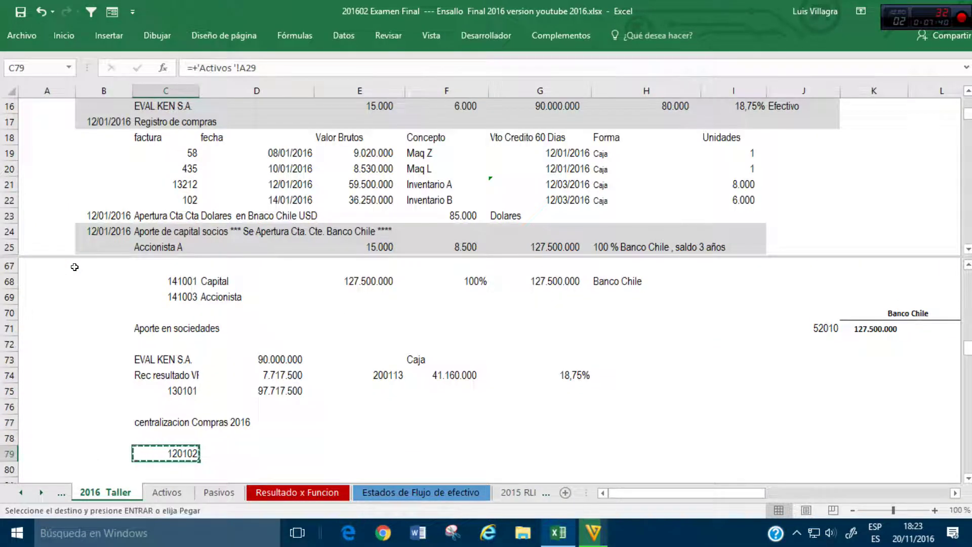
key("Right")
type("Maquinarias")
key("Return")
Step: Link C80 to account code 110105 in A11 of Activos and copy the link to D80 for the name Mercaderias
key("Left")
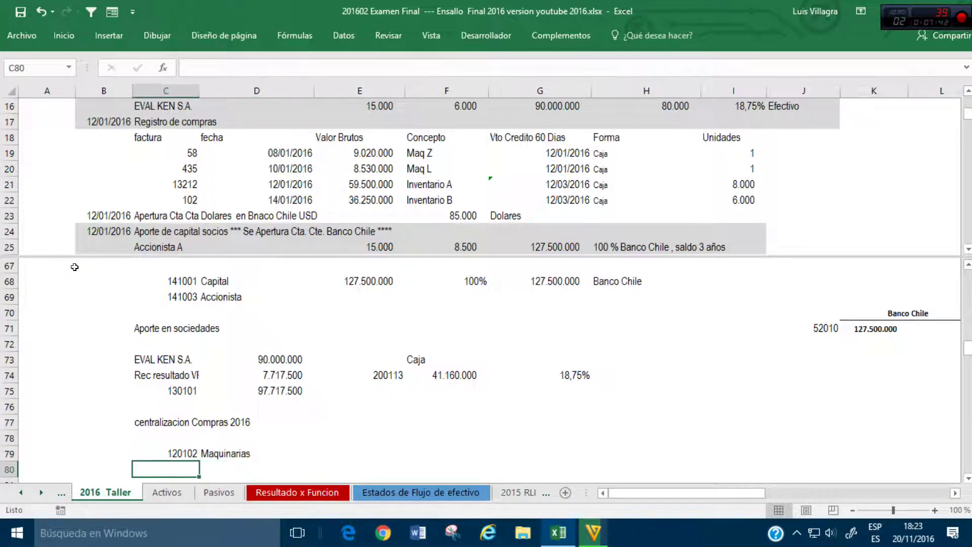
type("+")
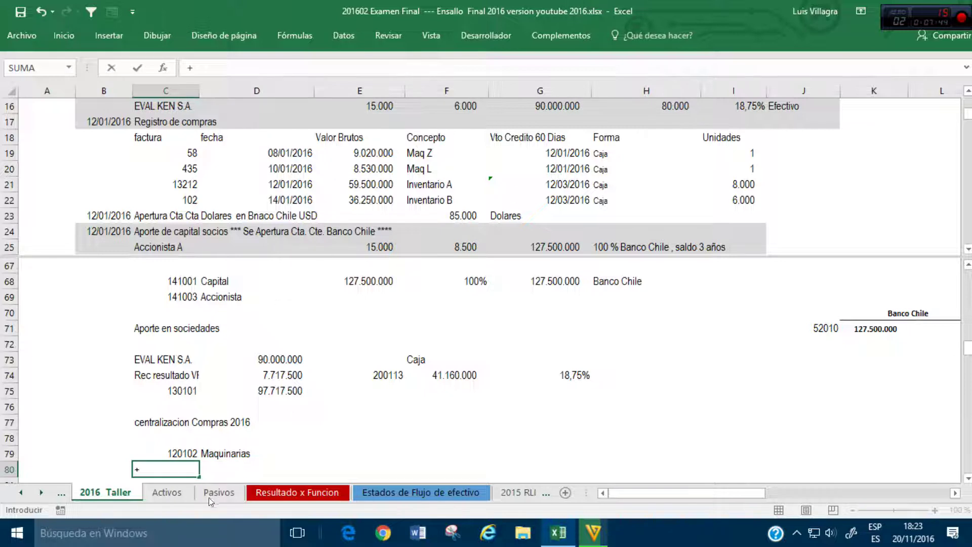
left_click(167, 493)
left_click(58, 126)
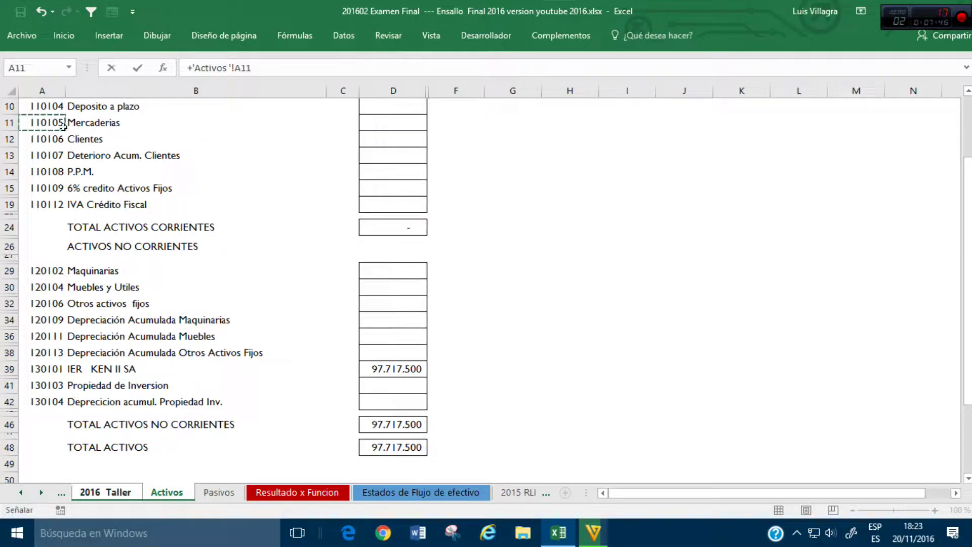
key("Return")
key("Up")
key("Down")
key("ctrl+c")
key("Right")
key("Return")
Step: Link C81 to account code 120106 in A32 of Activos and fill its name, Otros activos fijos, in D81
key("Up")
key("Down")
key("Left")
key("Down")
type("+")
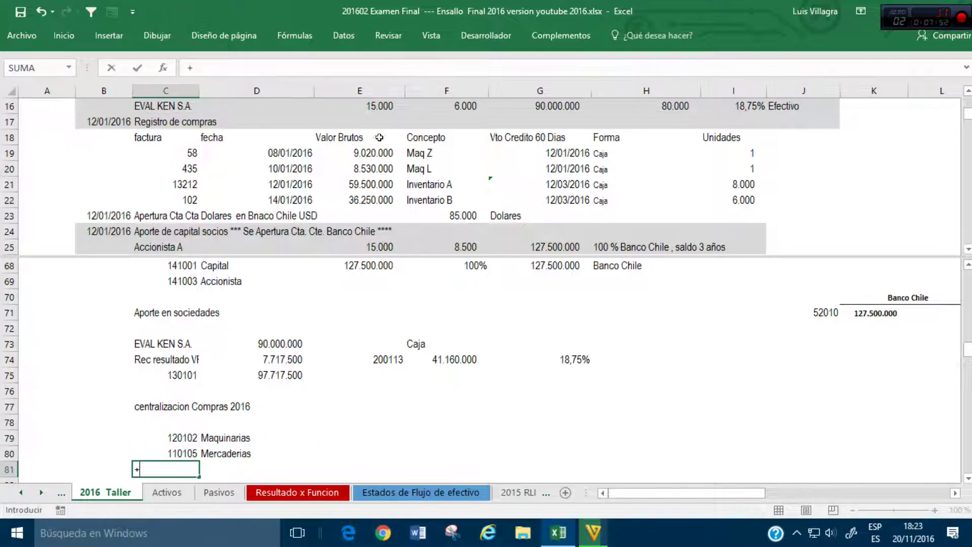
left_click(448, 182)
scroll(449, 181, "down", 3)
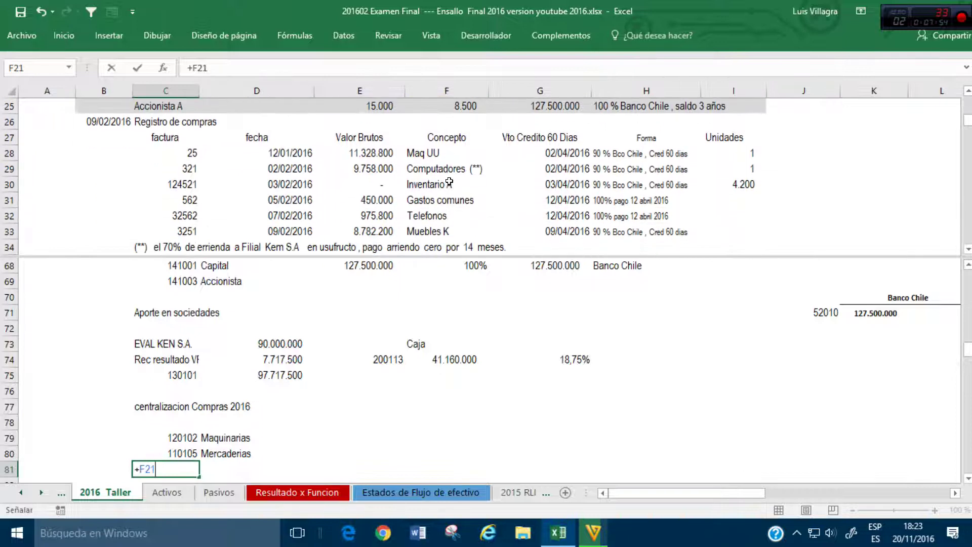
left_click(166, 492)
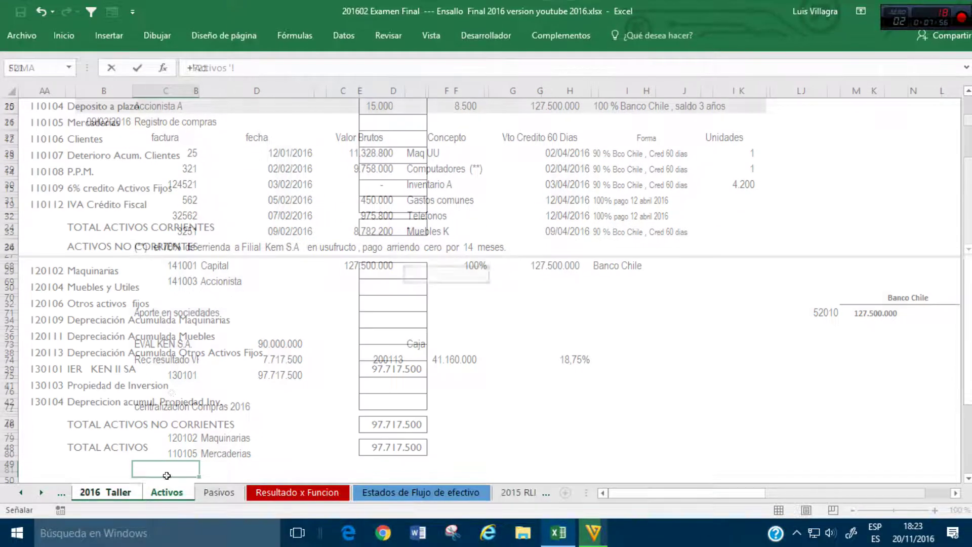
left_click(44, 300)
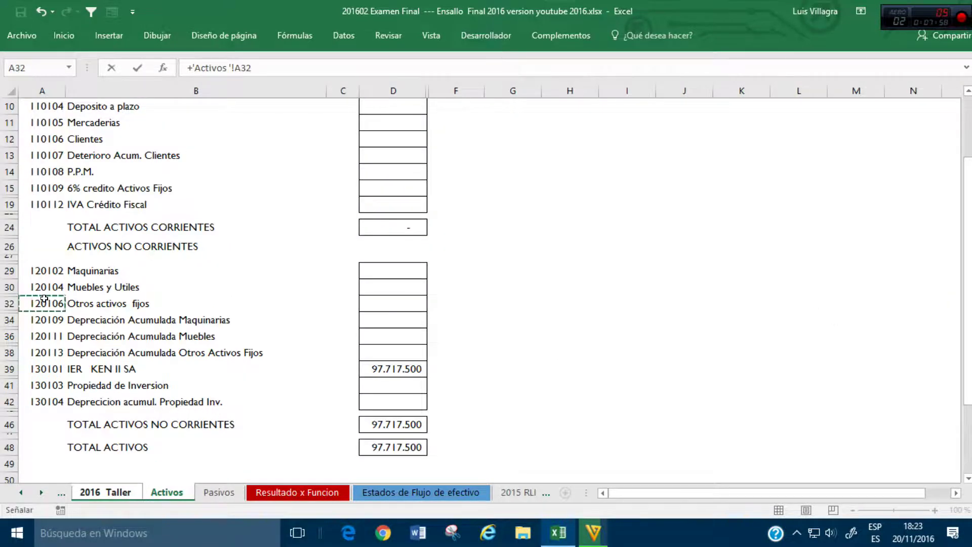
key("Return")
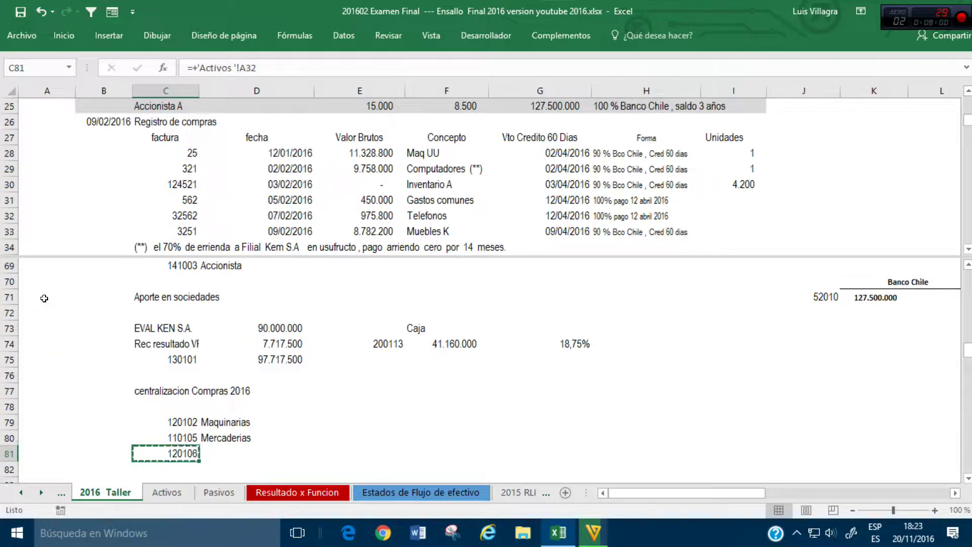
key("Tab")
type("Otros activos fijos")
key("Return")
Step: Link C82 to account code 130103 in A41 of Activos and bring the name Propiedad de Inversion into D82
type("+")
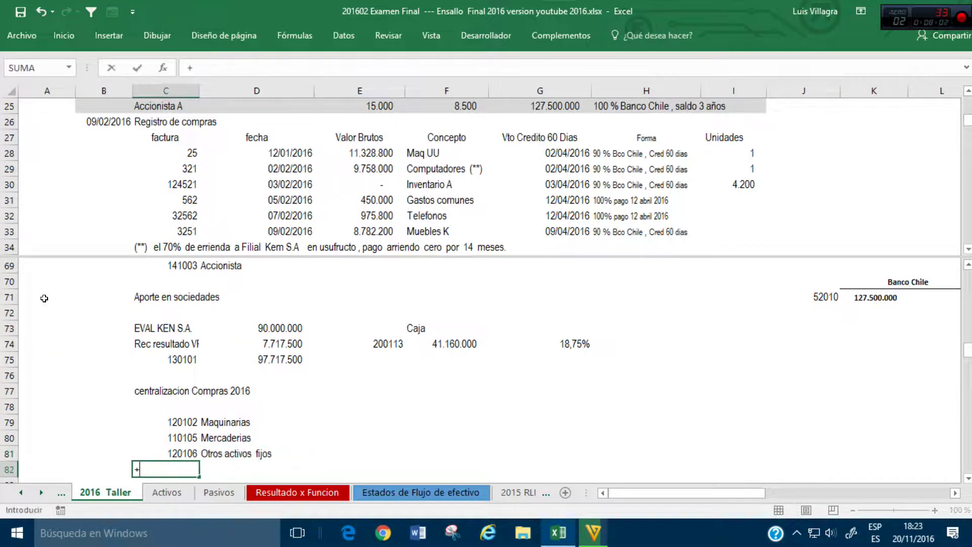
left_click(166, 492)
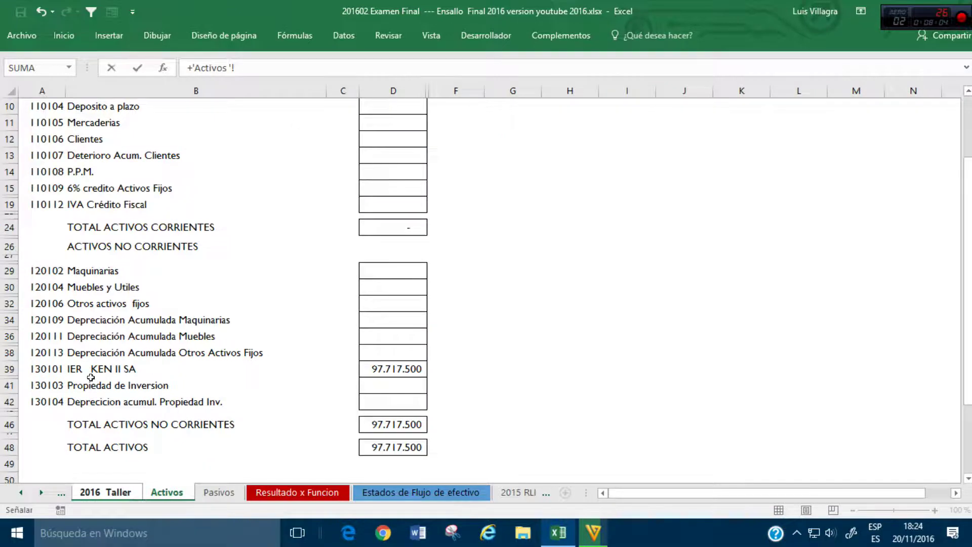
left_click(43, 385)
key("Return")
key("Left")
key("ctrl+c")
key("Right")
key("ctrl+v")
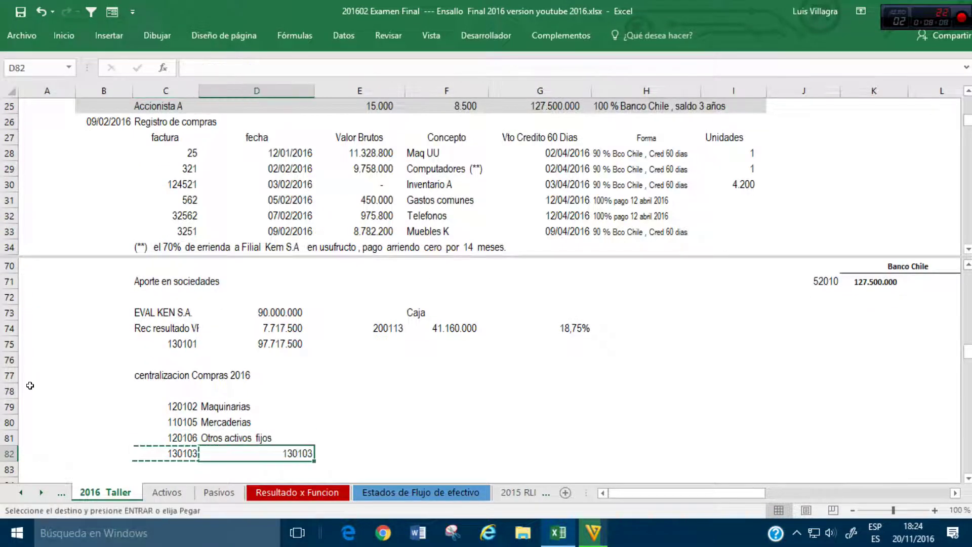
key("Return")
Step: Link C83 to account code 200104 in B12 of Resultado x Funcion and fill its name, Gastos Generales, in D83
key("Left")
type("+")
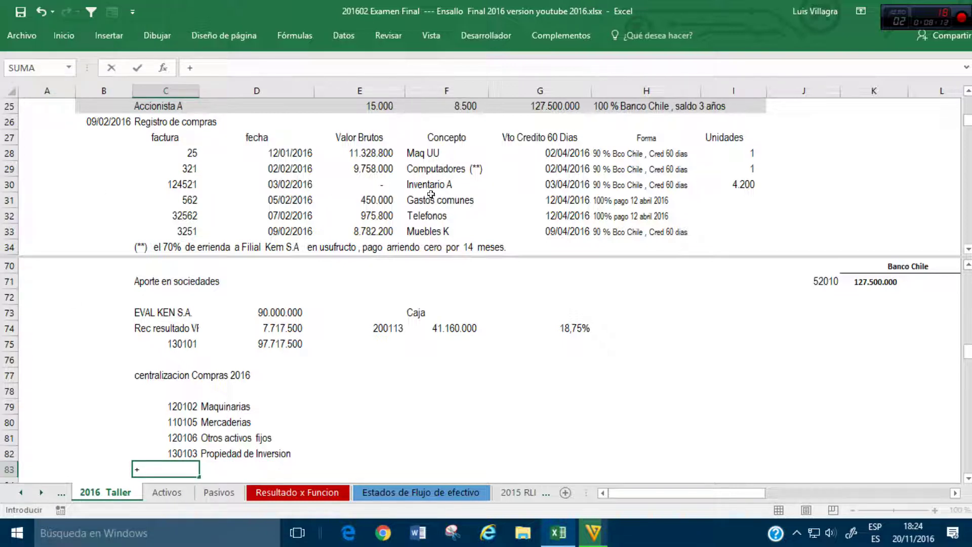
left_click(294, 494)
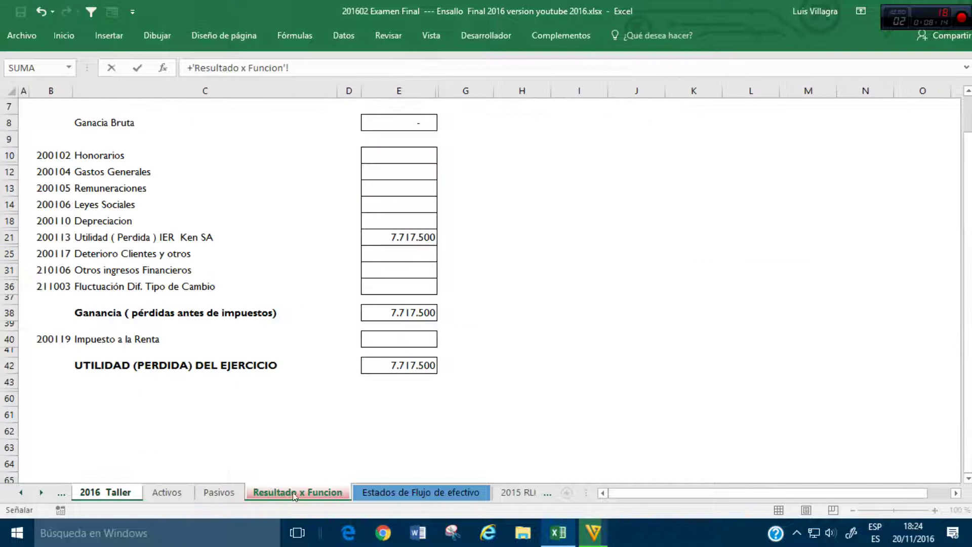
left_click(55, 171)
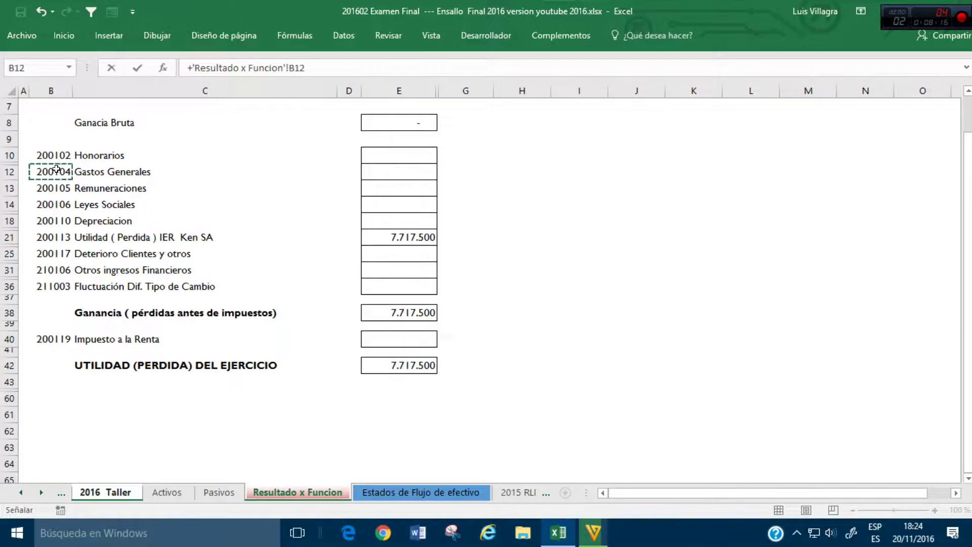
key("Return")
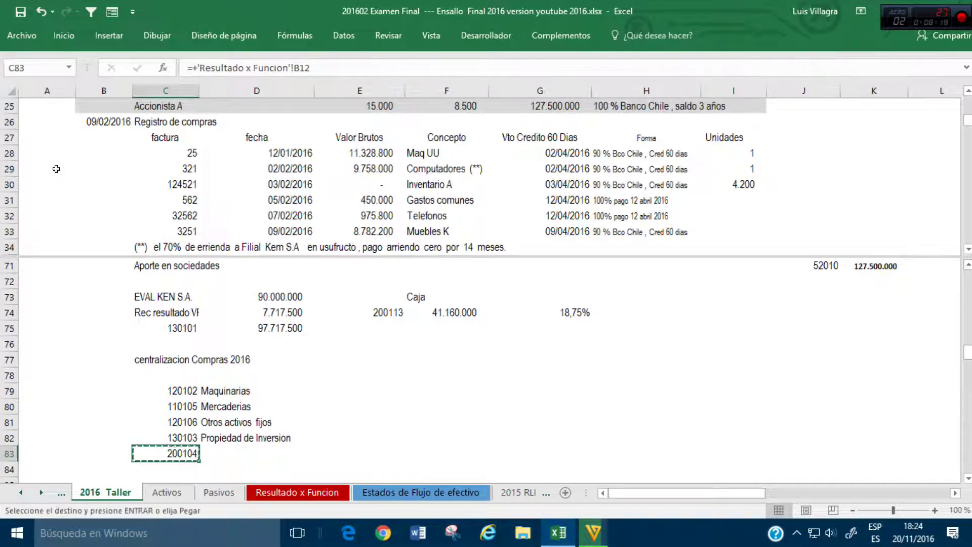
key("Tab")
type("Gastos Generales")
key("Return")
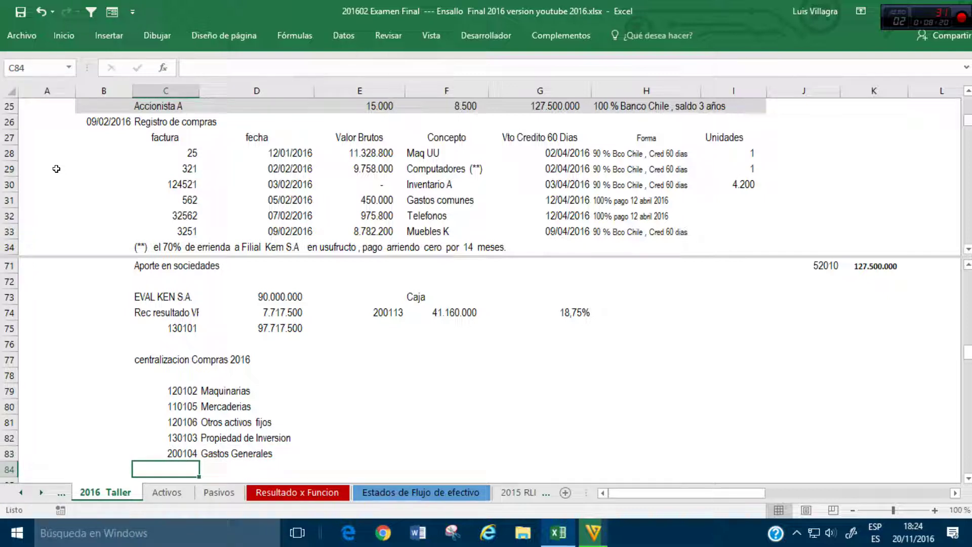
Step: Link C84 to account code 120104 in A30 of Activos and copy the link to D84 for the name Muebles y Utiles
type("+")
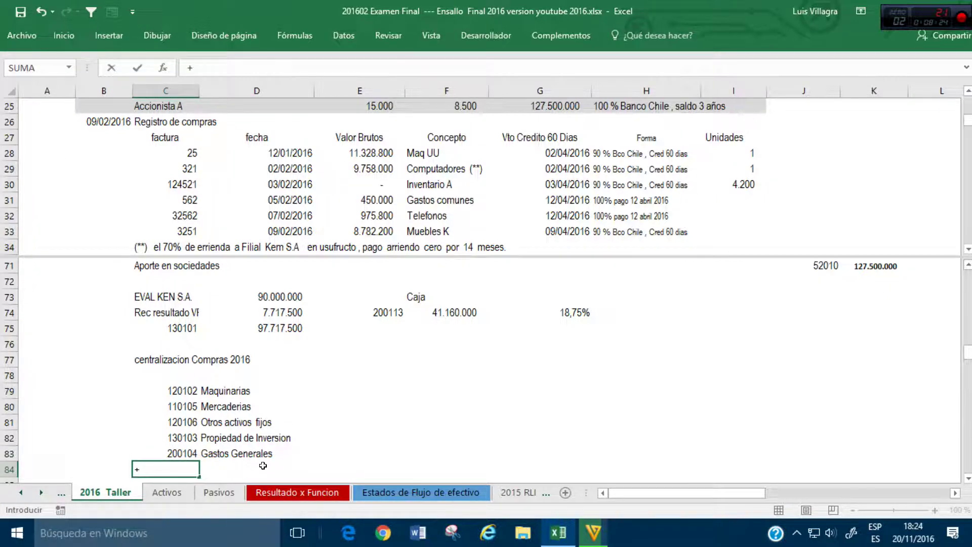
left_click(167, 493)
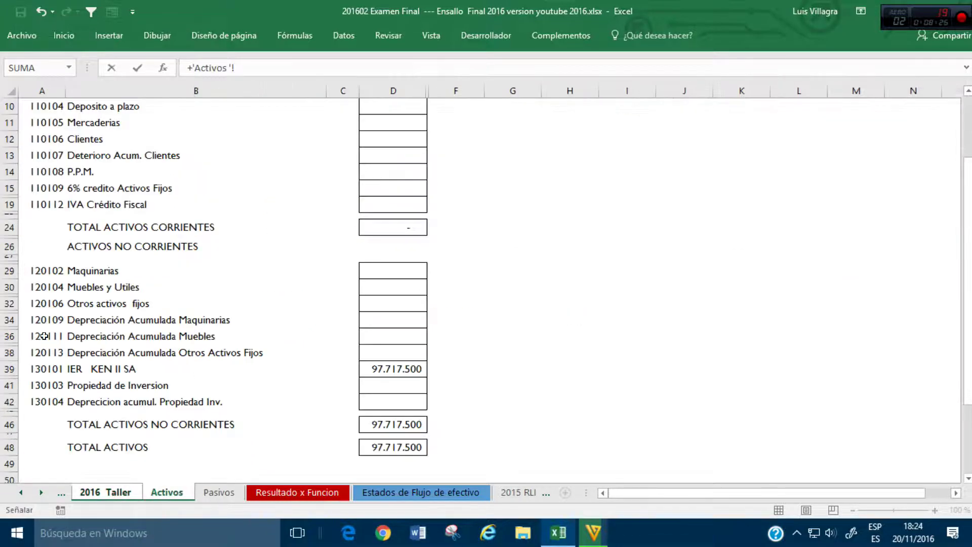
left_click(61, 287)
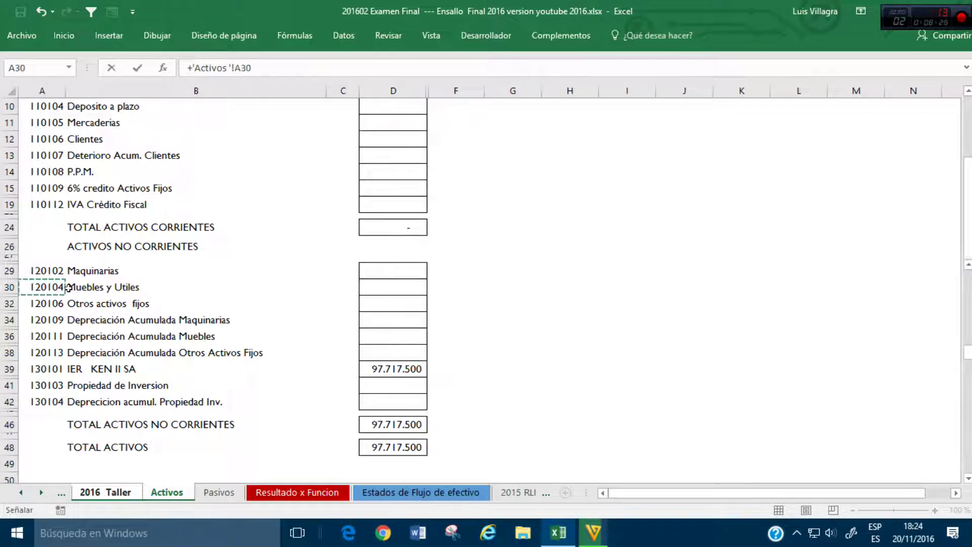
key("Return")
key("Up")
key("ctrl+c")
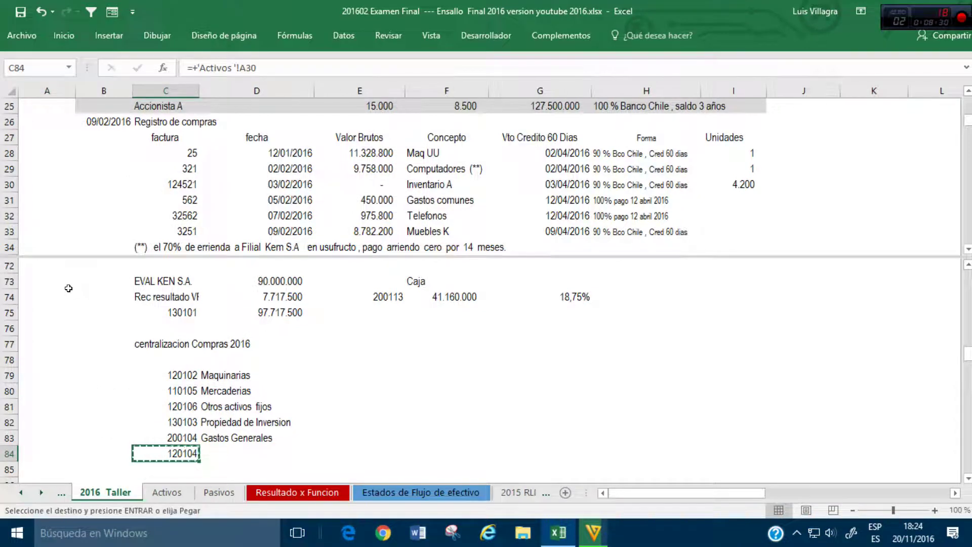
key("Right")
key("ctrl+v")
key("Return")
key("Left")
Step: Link C85 to account code 110109 in A15 of Activos and copy the link to D85 for 6% credito Activos Fijos
type("+")
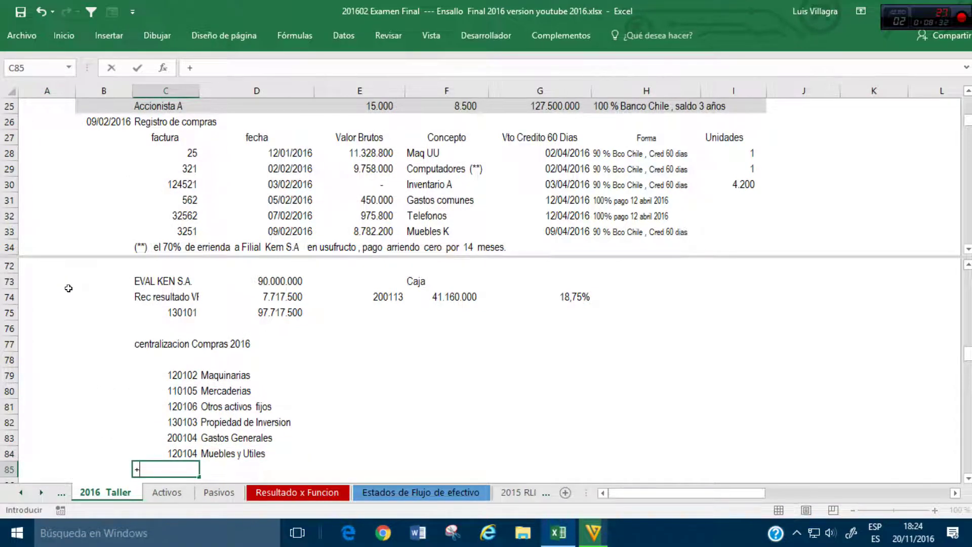
left_click(187, 488)
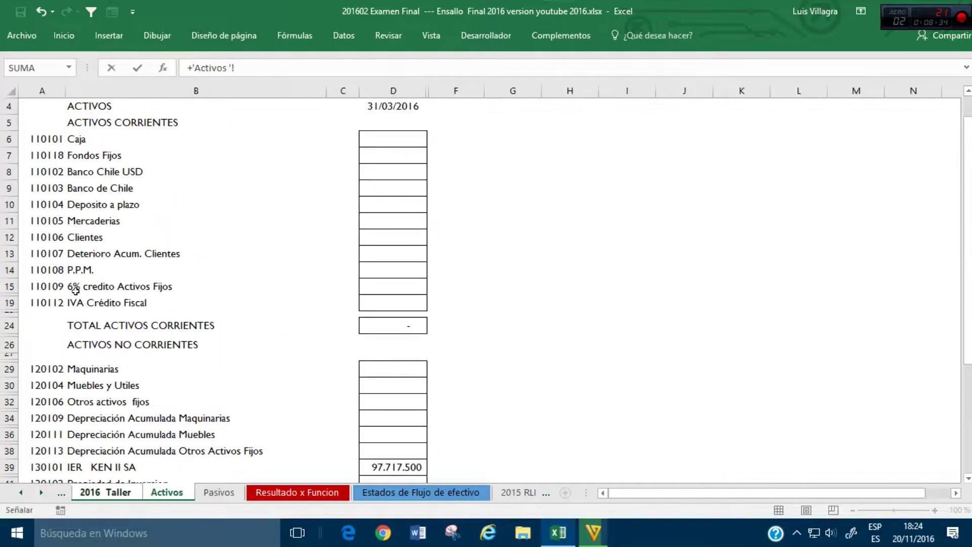
left_click(48, 287)
key("Tab")
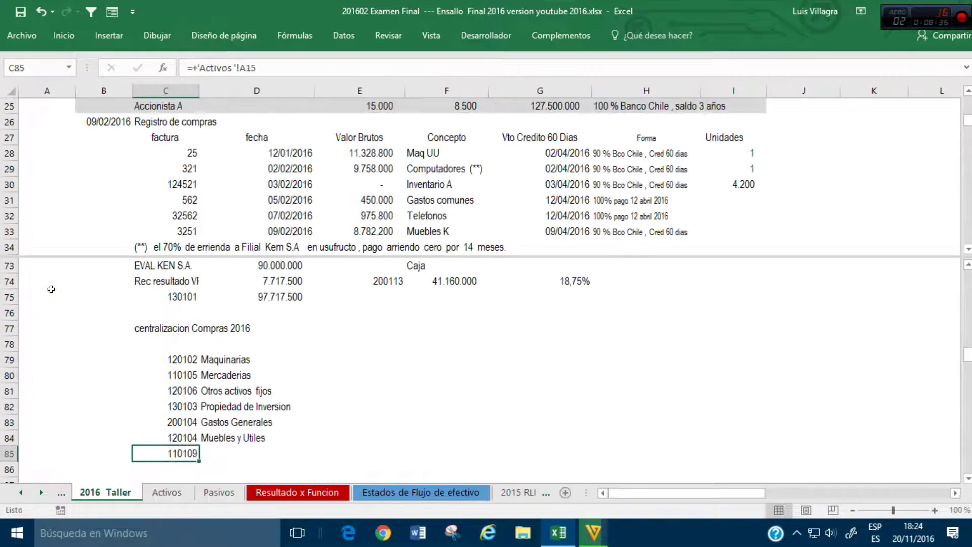
key("Left")
key("ctrl+c")
key("Right")
key("ctrl+v")
key("Return")
Step: Link C86 to account code 110112 in A19 of Activos and fill its name, IVA Crédito Fiscal, in D86
key("Left")
type("+")
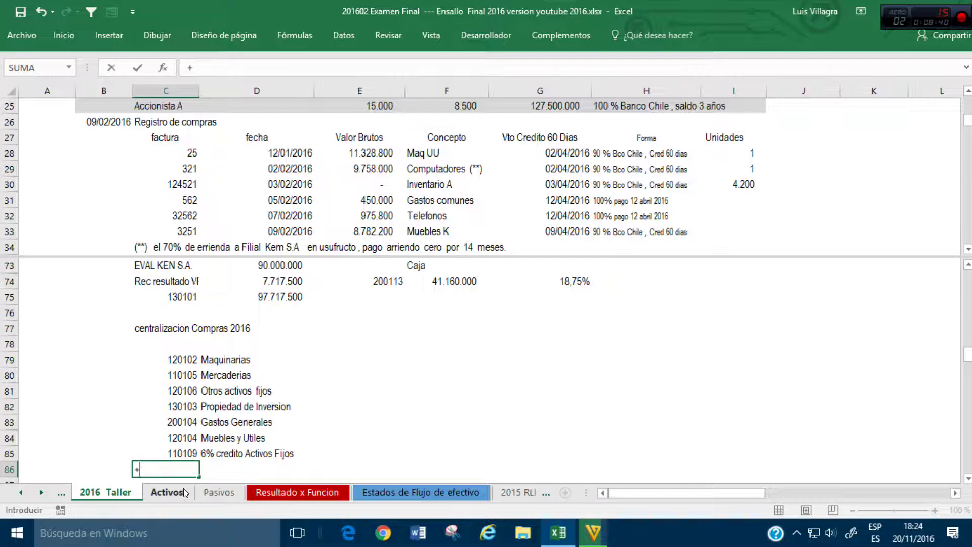
left_click(185, 491)
left_click(55, 302)
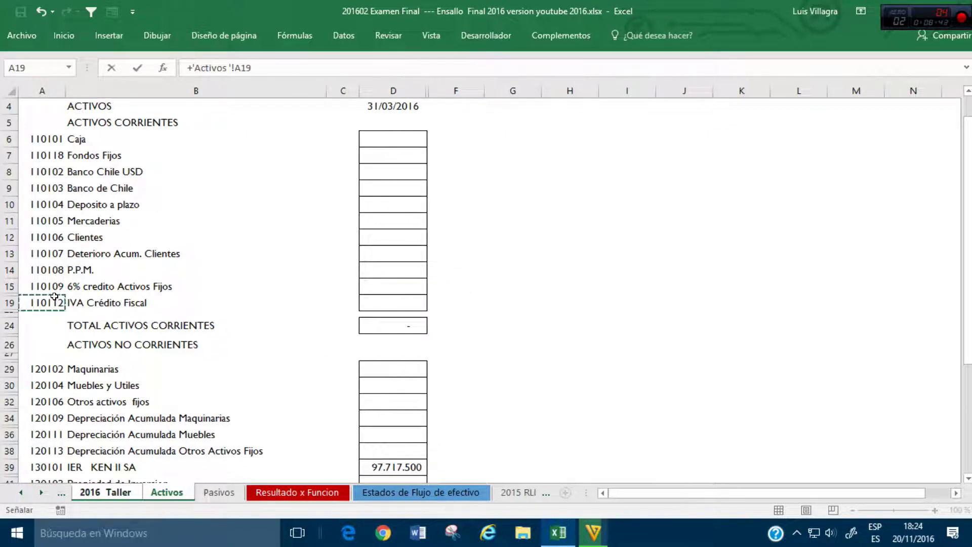
key("Return")
key("Up")
key("Down")
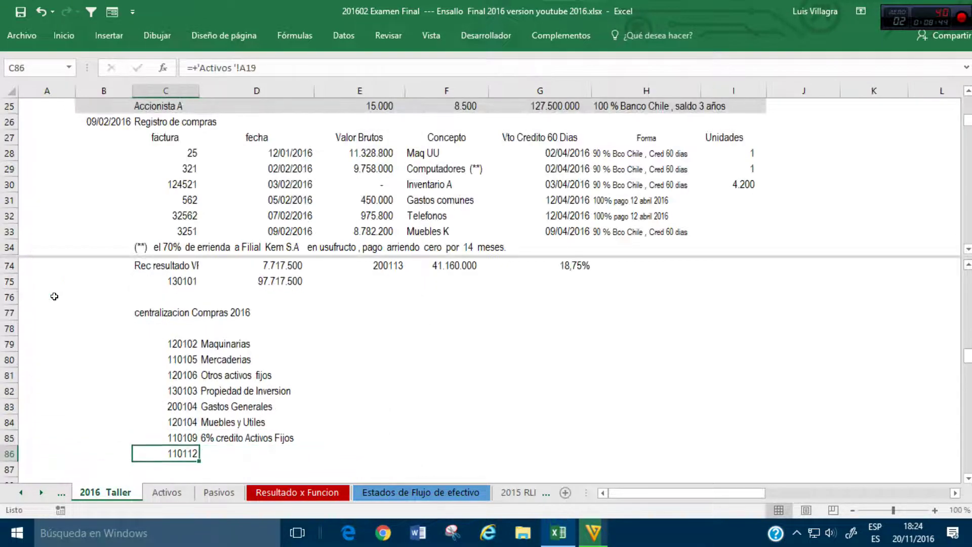
key("Right")
type("IVA Crédito Fiscal")
key("Return")
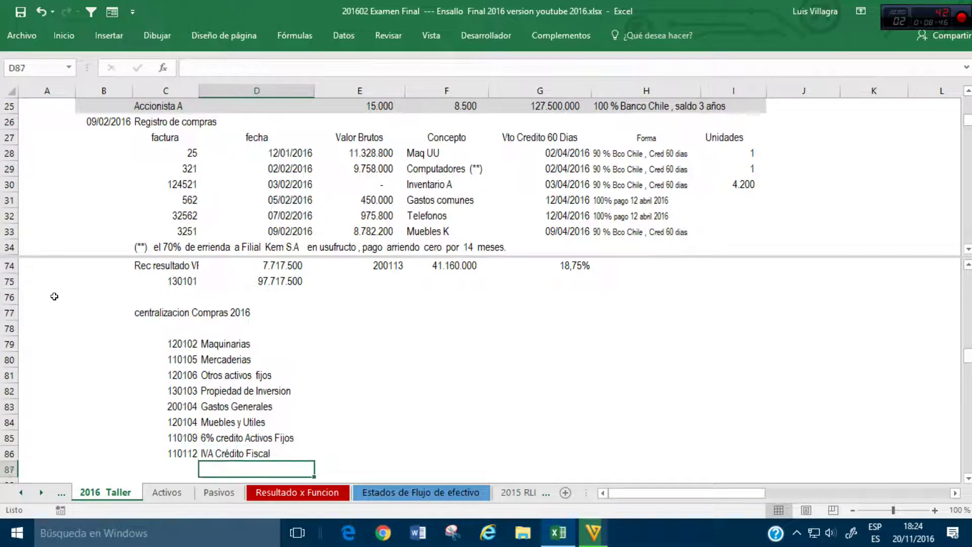
key("Down")
key("Up")
key("Left")
type("+")
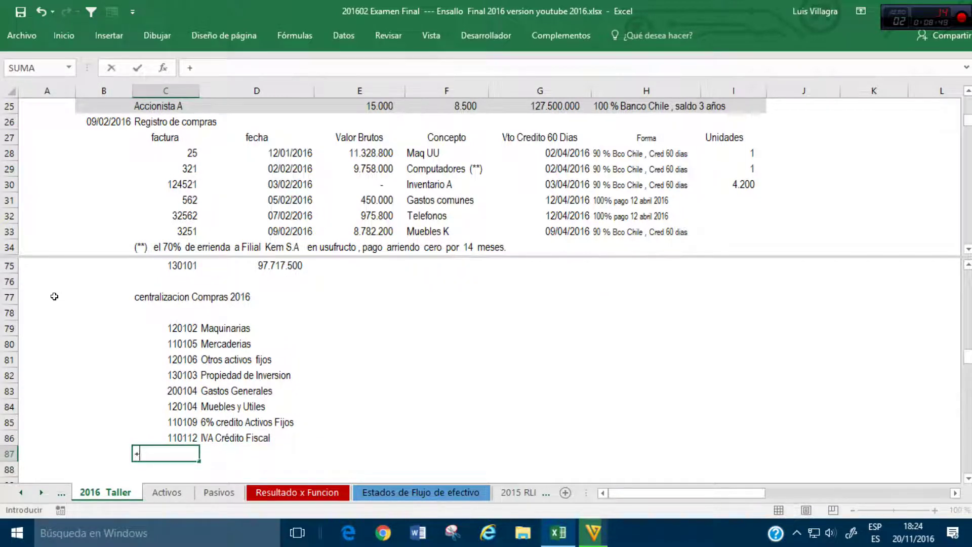
key("Escape")
Step: Sum the gross values of the machine purchases Maq Z, Maq L and Maq UU (E19, E20 and E28) in E79 for Maquinarias
left_click(459, 201)
scroll(463, 193, "up", 3)
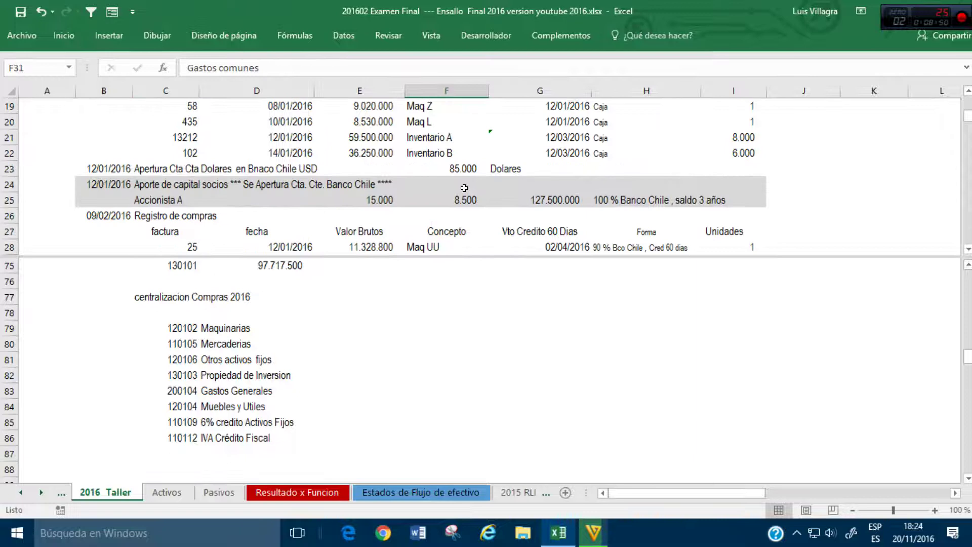
left_click(383, 328)
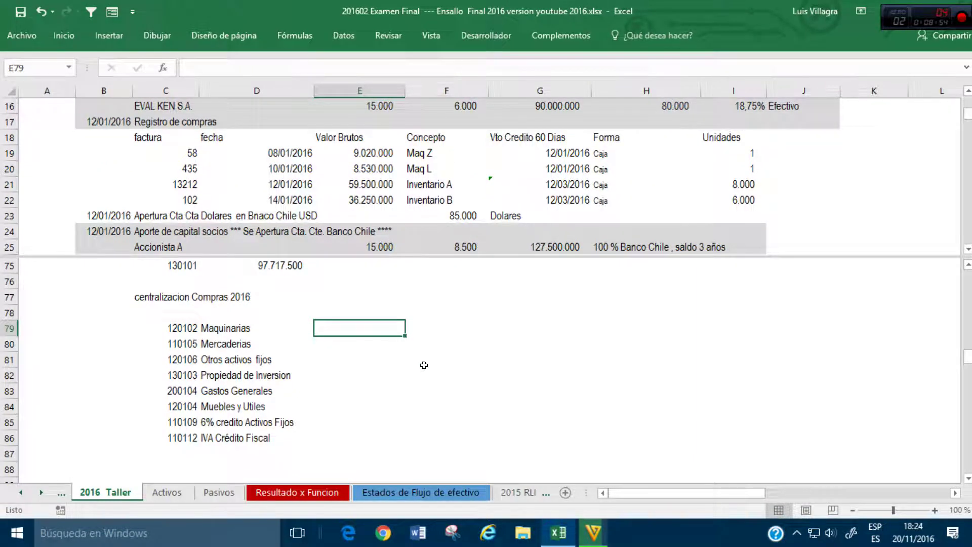
type("+")
left_click(379, 151)
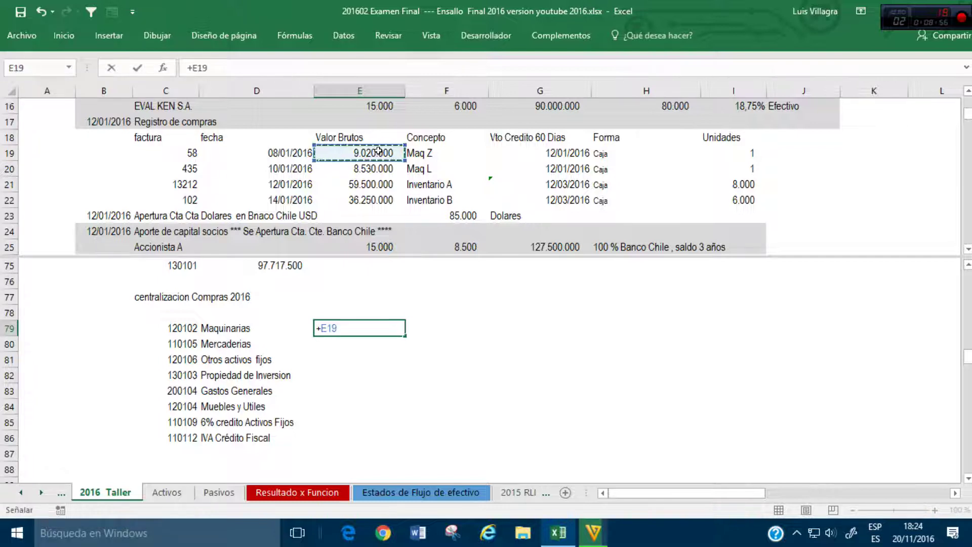
key("Escape")
type("+")
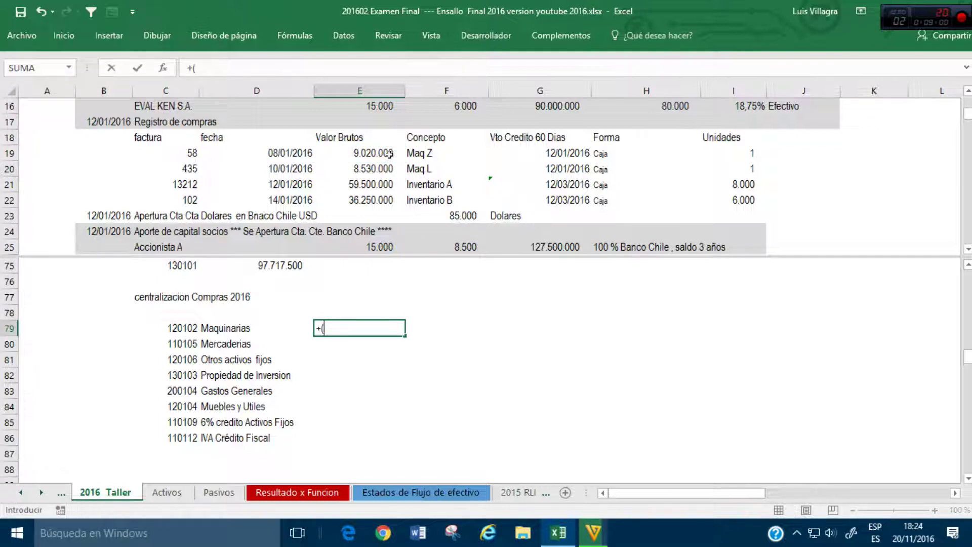
type("(")
left_click(387, 151)
type("+")
left_click(386, 169)
type("+")
scroll(405, 188, "down", 3)
scroll(405, 188, "up", 2)
left_click(407, 188)
scroll(406, 187, "down", 3)
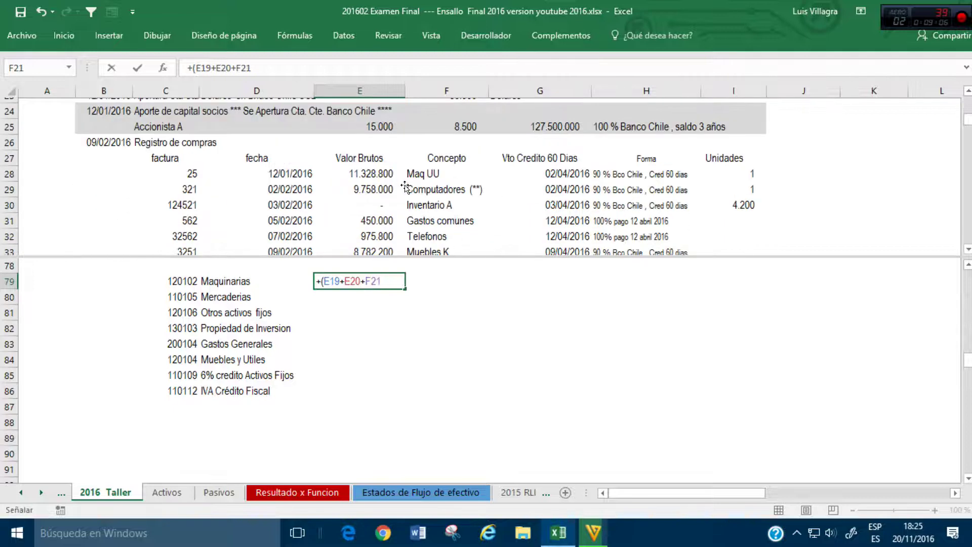
left_click(378, 153)
key("Return")
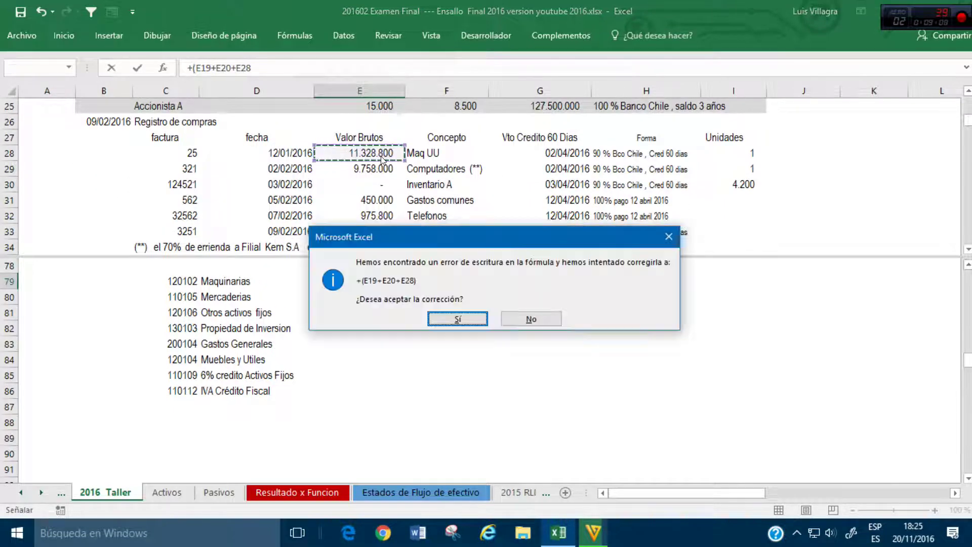
left_click(458, 318)
Step: Copy the number format of the Gastos comunes amount in E31 to the centralization amounts E79:E86
left_click(390, 279)
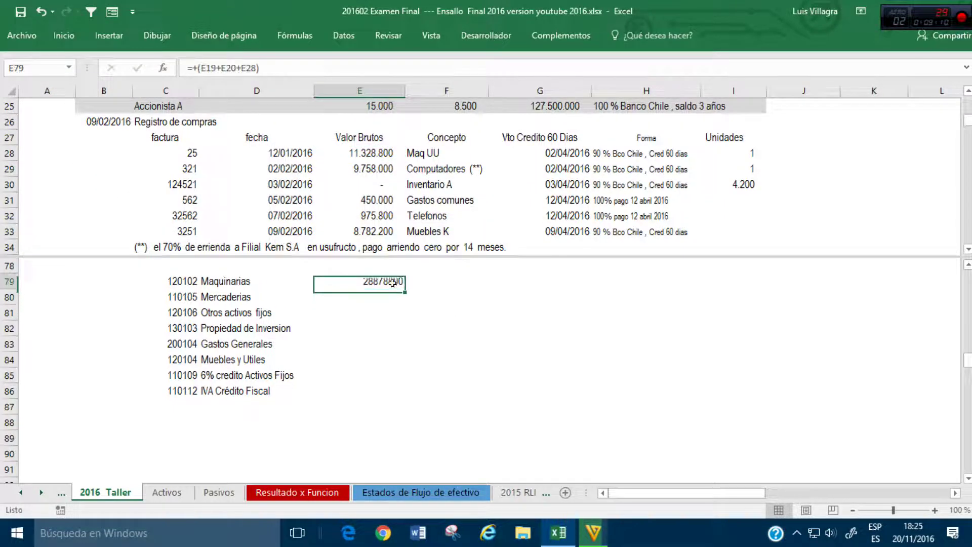
left_click(375, 200)
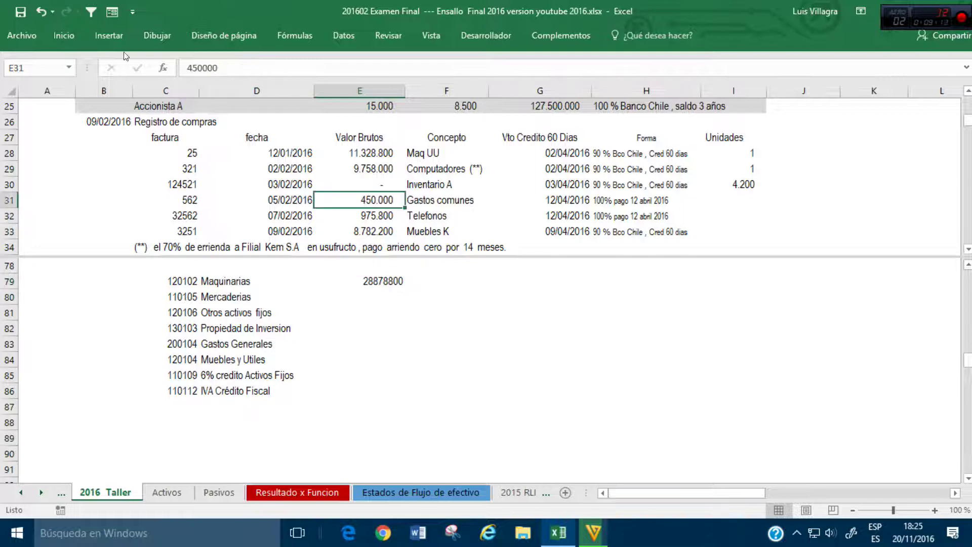
left_click(64, 35)
left_click(42, 89)
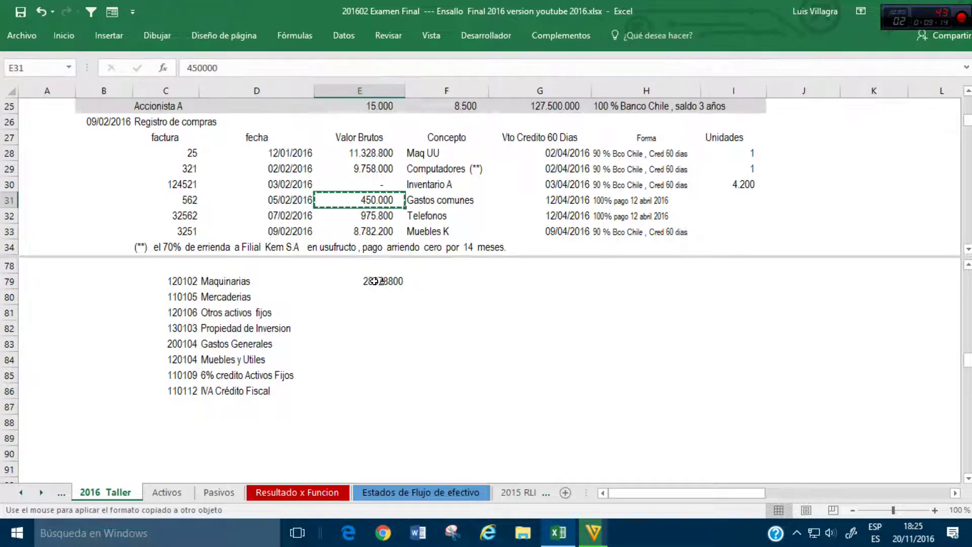
left_click_drag(378, 283, 380, 393)
Step: Extend the Maquinarias formula in E79 by dividing the sum by 1,19 and multiplying it by 0,94
left_click(374, 284)
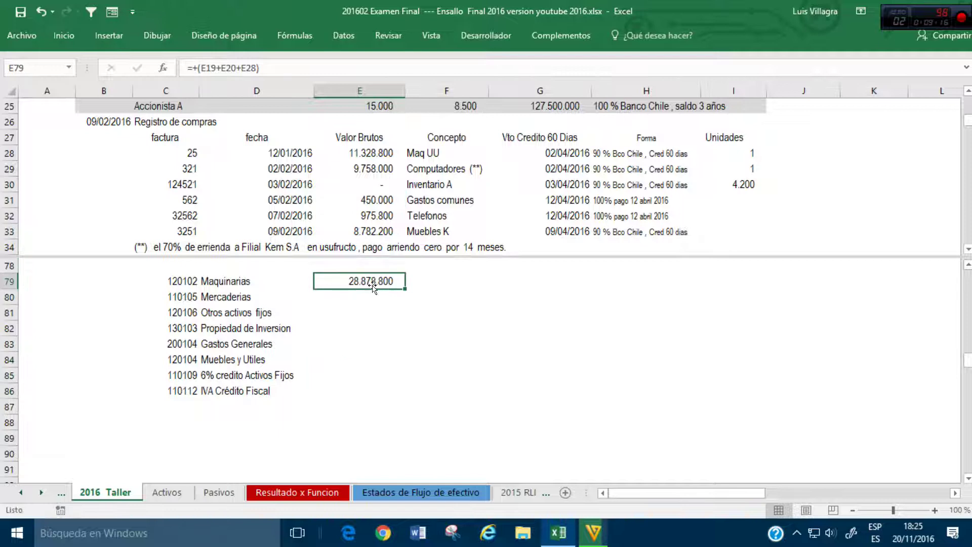
left_click(290, 79)
type("*0,94")
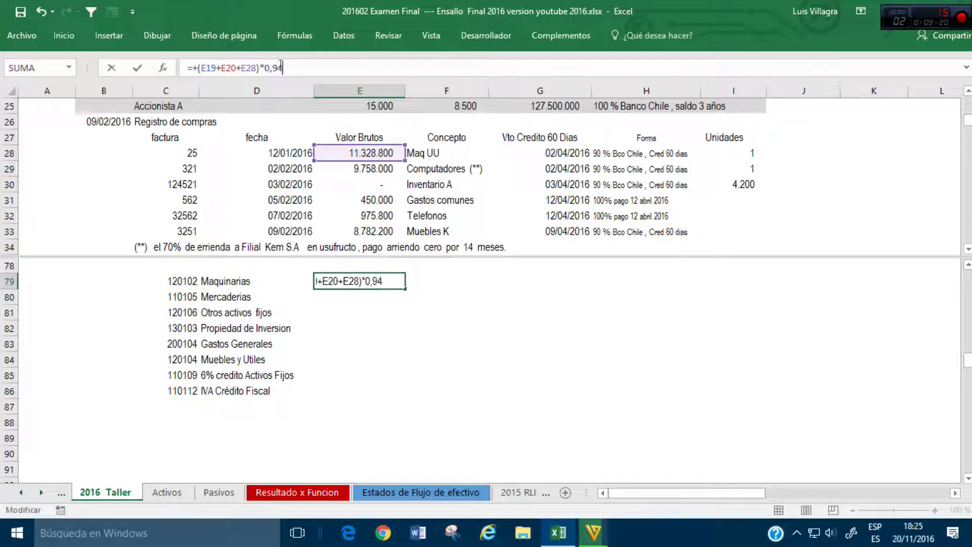
key("BackSpace")
key("BackSpace")
key("BackSpace")
key("BackSpace")
type("/1,19")
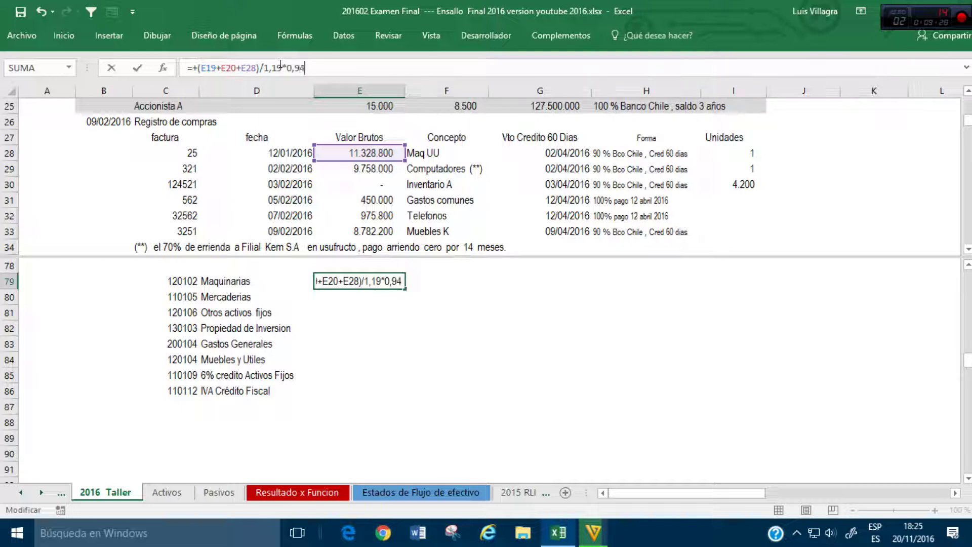
key("Return")
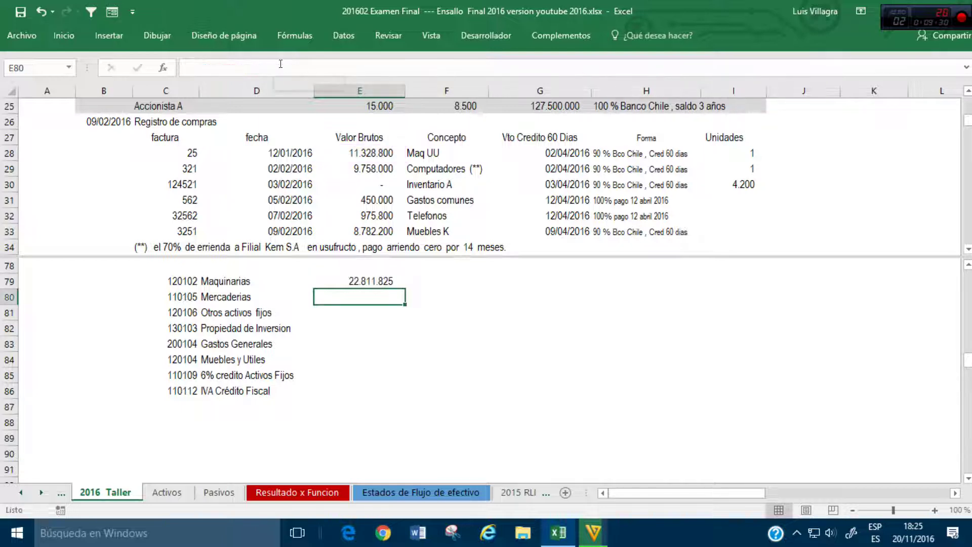
Step: Calculate the net Mercaderias amount in E80 by summing the Inventario A and Inventario B gross values (E21 and E22) and dividing by 1,19
type("+")
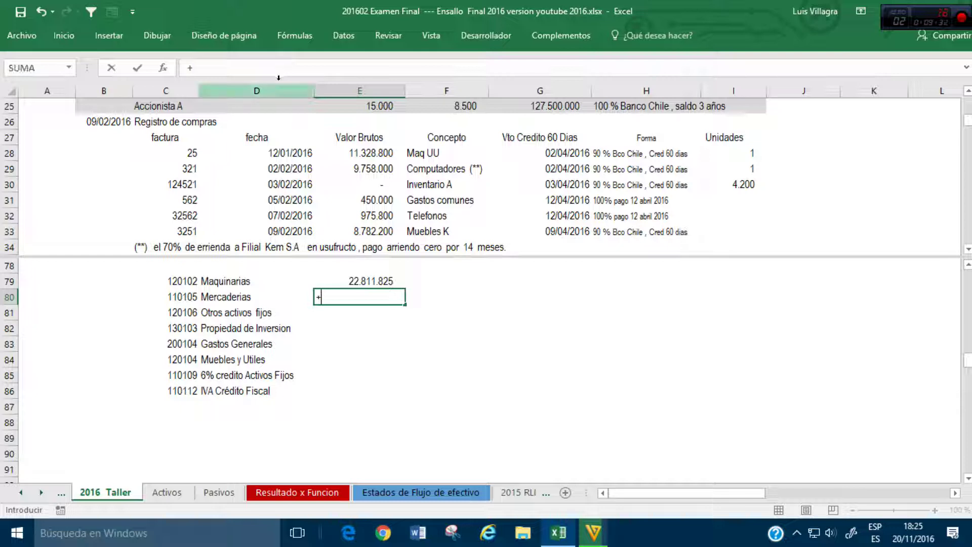
scroll(412, 128, "up", 1)
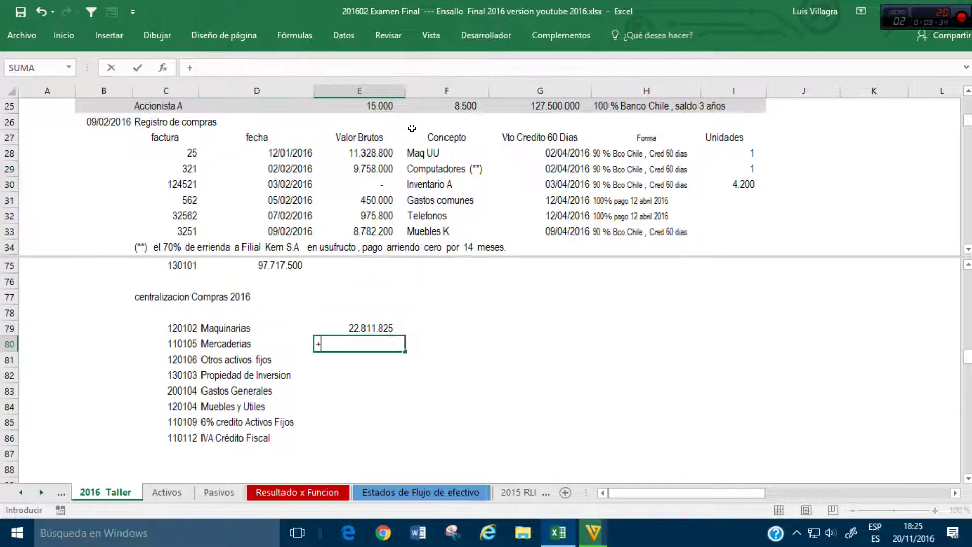
type("(")
scroll(412, 130, "up", 2)
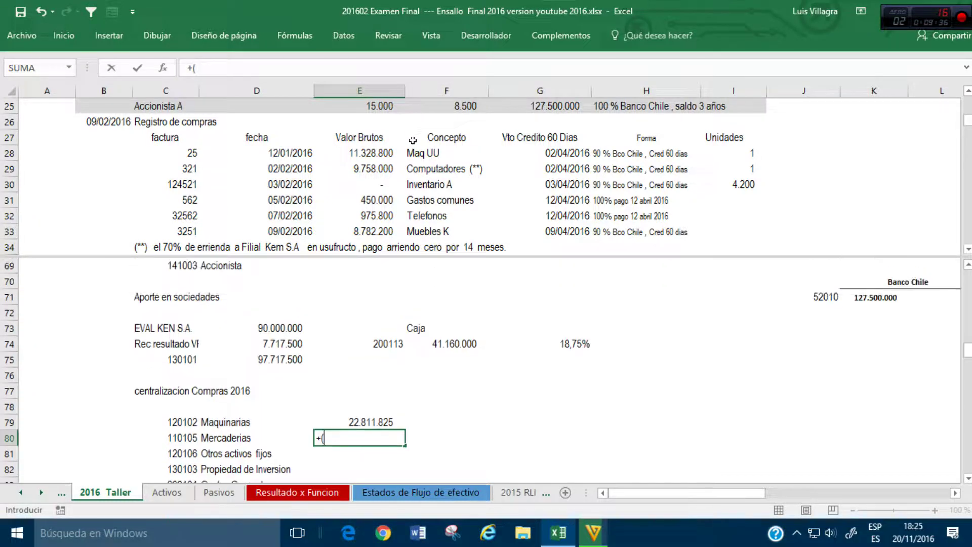
left_click(412, 140)
scroll(413, 140, "up", 2)
left_click(368, 135)
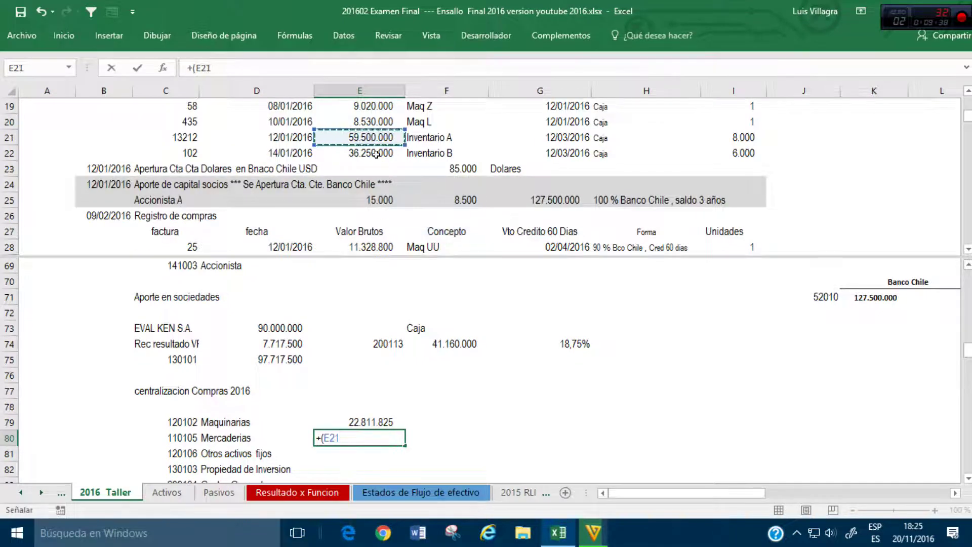
type("+")
left_click(373, 157)
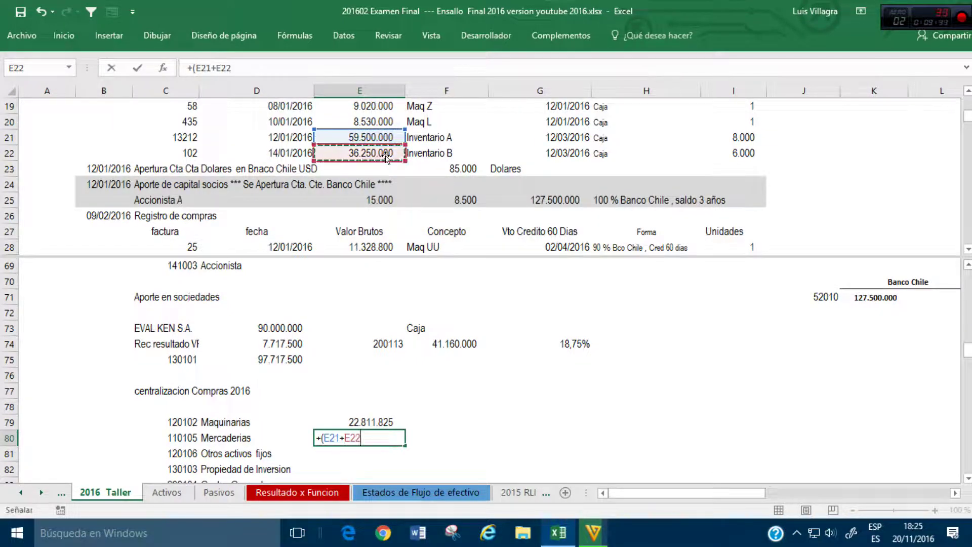
type(")/1,19")
key("Return")
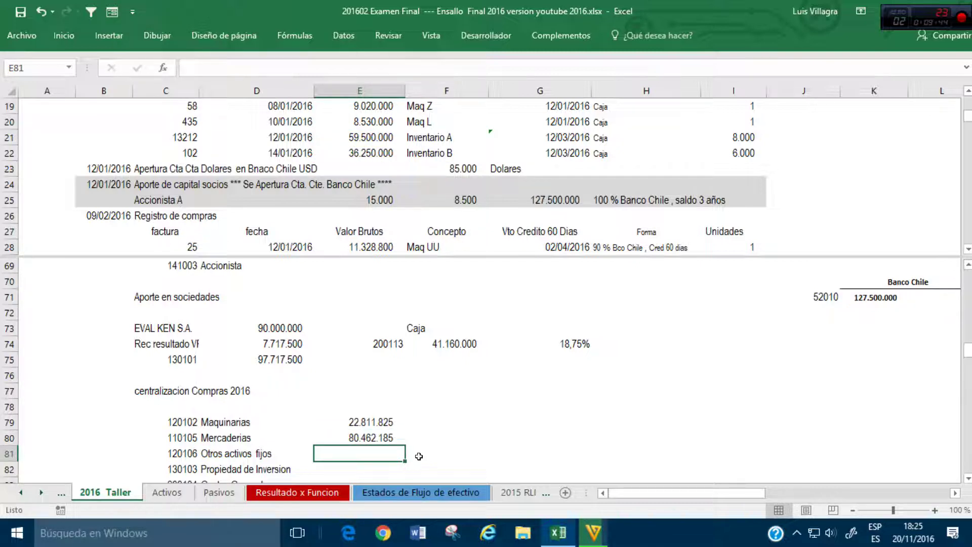
Step: Calculate Otros activos fijos in E81 as the Computadores value in E29 divided by 1,19, multiplied by 0,94 and by 30%
type("+")
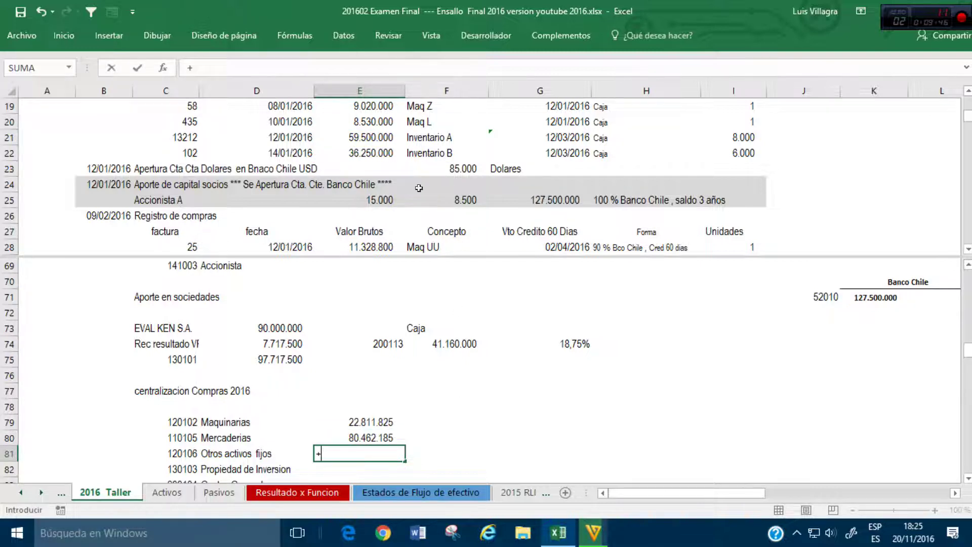
scroll(360, 354, "down", 1)
left_click(360, 231)
scroll(393, 210, "down", 2)
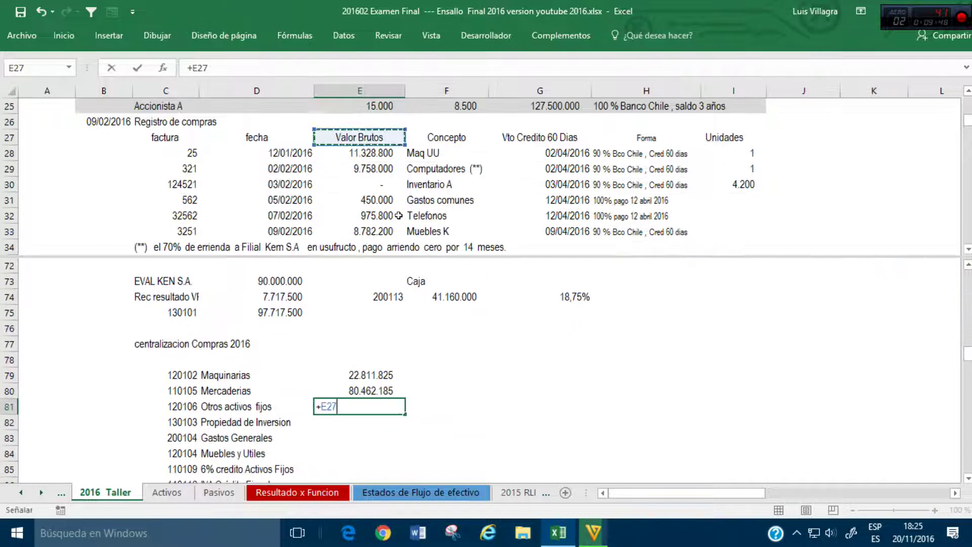
left_click(391, 173)
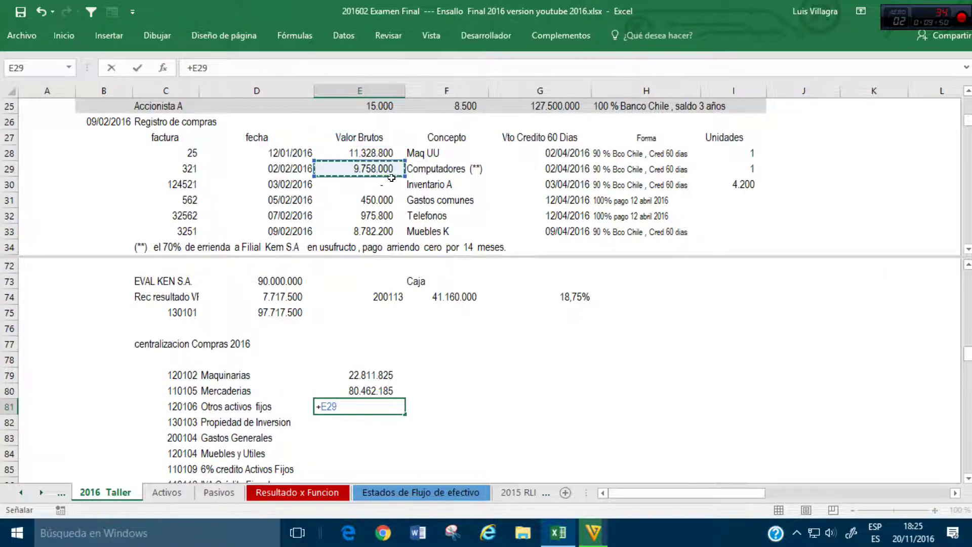
type("/1,19*0,94*")
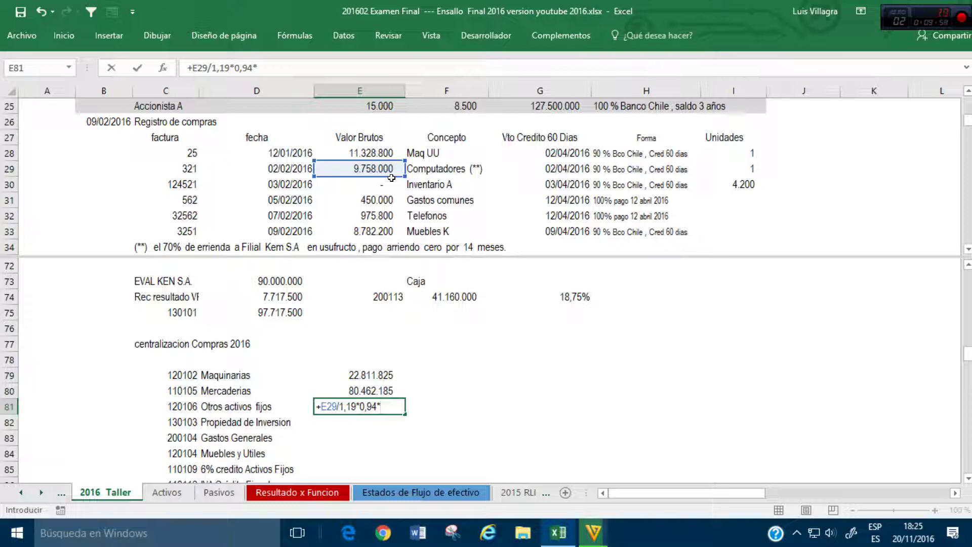
type("30%")
key("Return")
Step: Calculate Propiedad de Inversion in E82 as the Computadores value in E29 divided by 1,19, multiplied by 0,94 and by 70%
type("+")
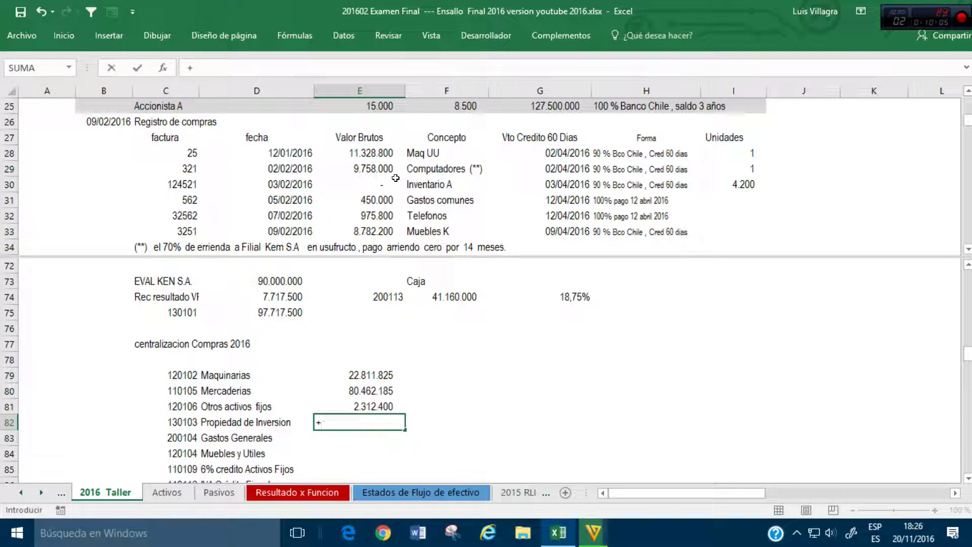
left_click(365, 169)
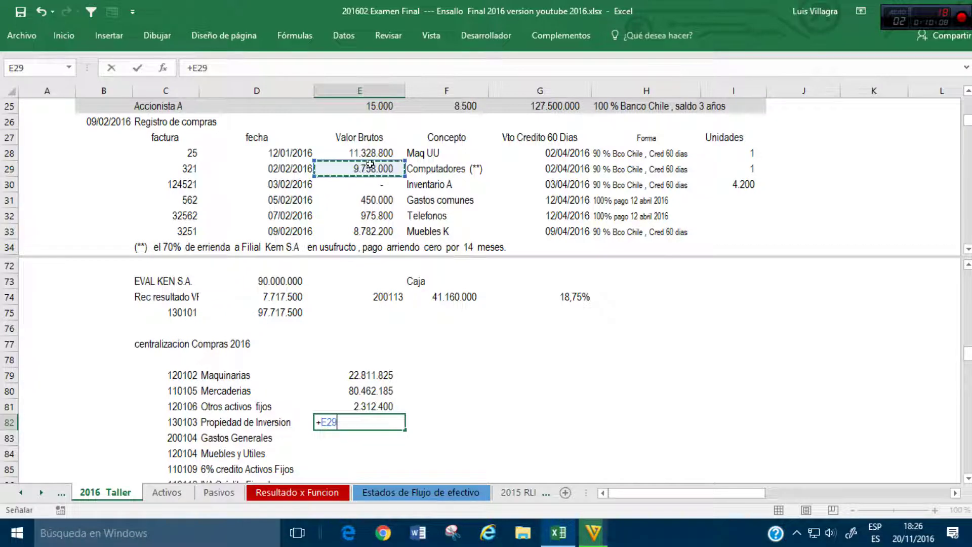
type("/1,")
type("19*0")
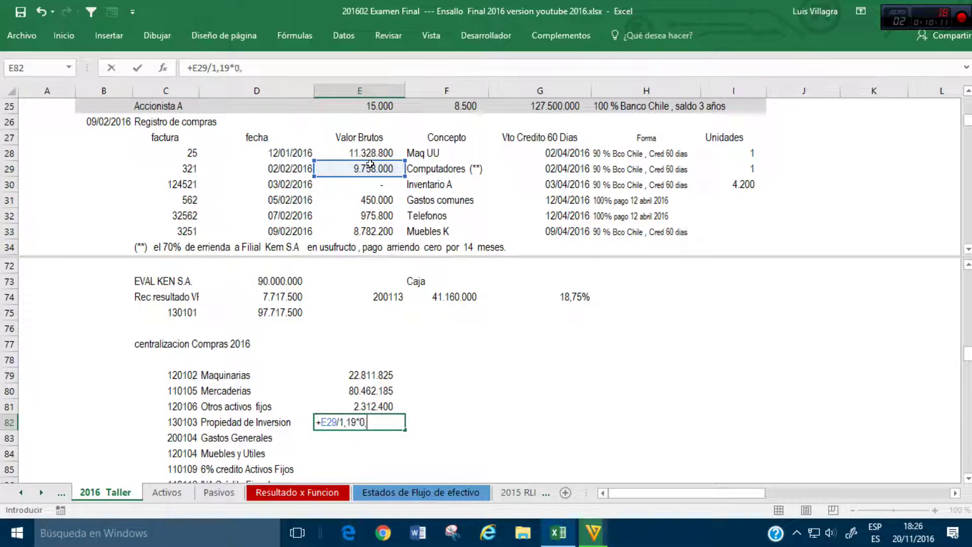
type(",94*70%")
key("Return")
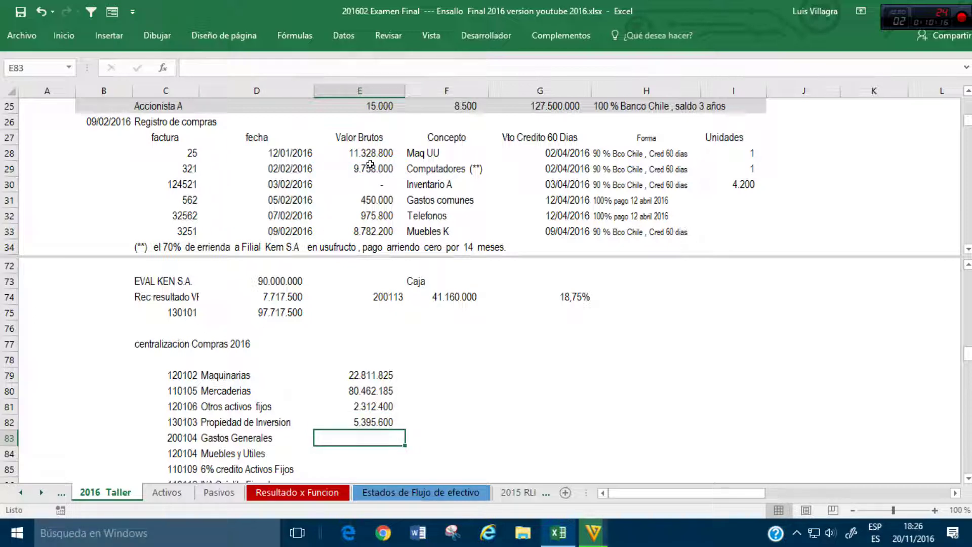
Step: Calculate Gastos Generales in E83 by summing Gastos comunes and Telefonos (E31 and E32) and dividing by 1,19
type("+")
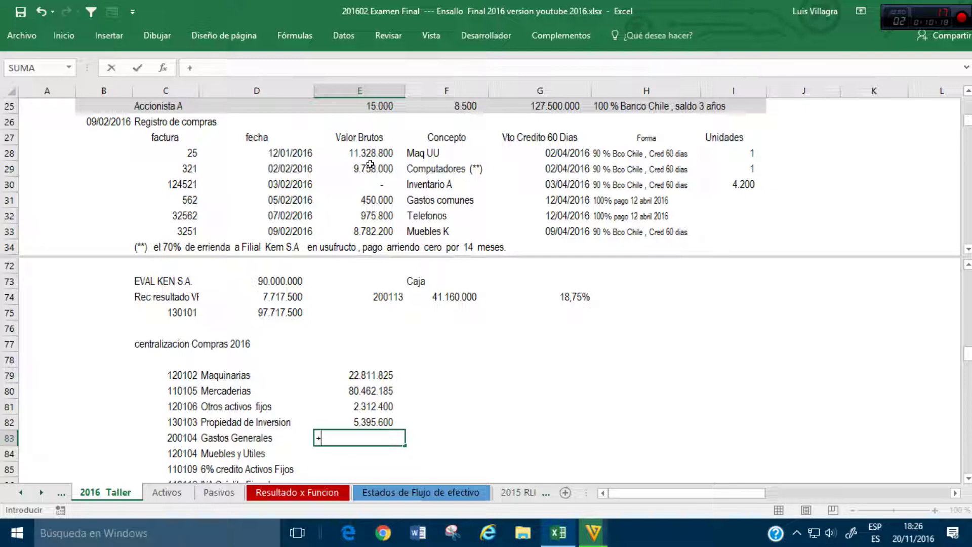
type("(")
left_click(389, 193)
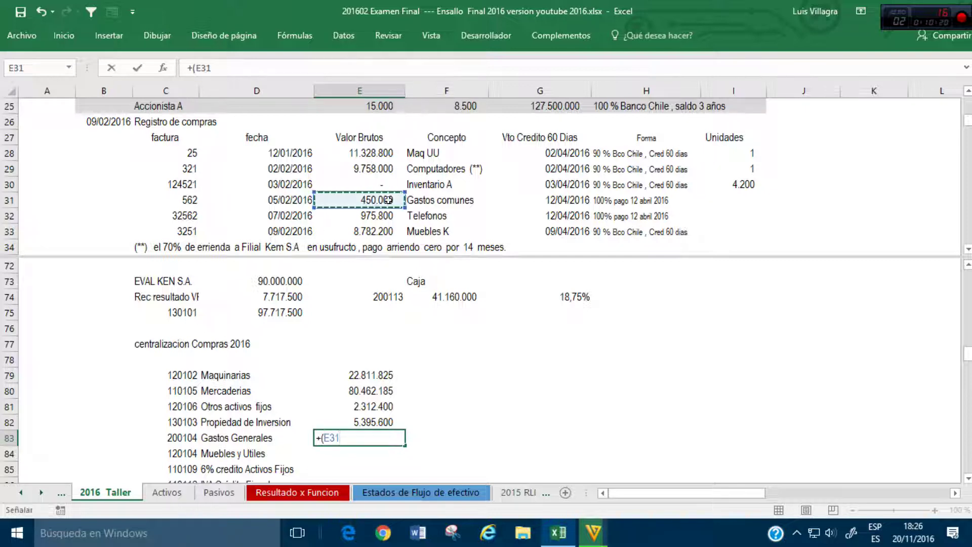
type("+")
left_click(386, 214)
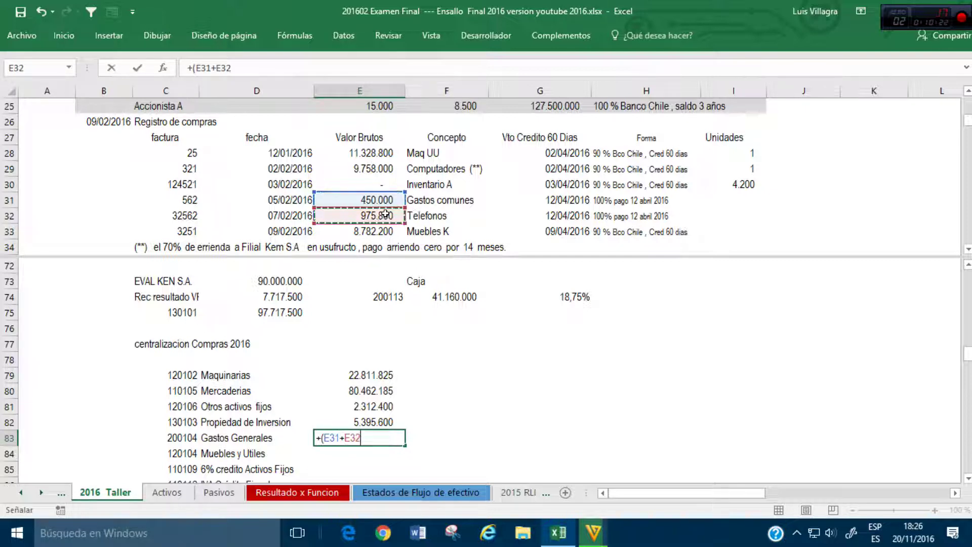
type(")/1,19")
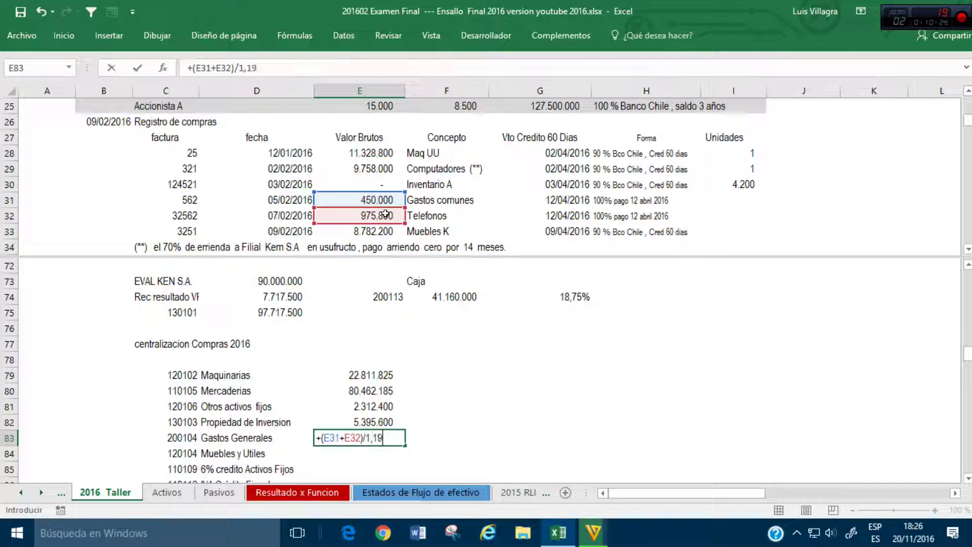
key("Return")
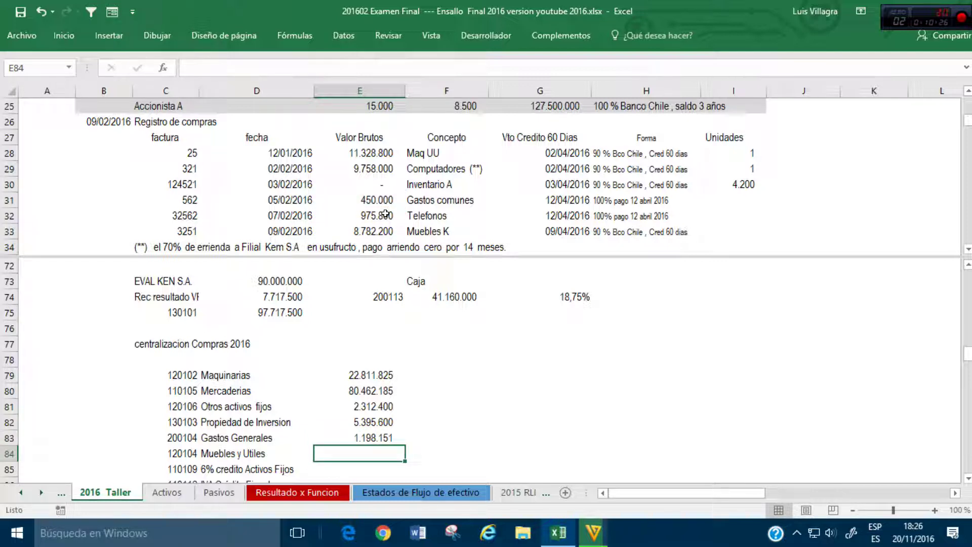
Step: Calculate Muebles y Utiles in E84 as the Muebles K value in E33 divided by 1,19 and multiplied by 0,94
type("+")
left_click(376, 229)
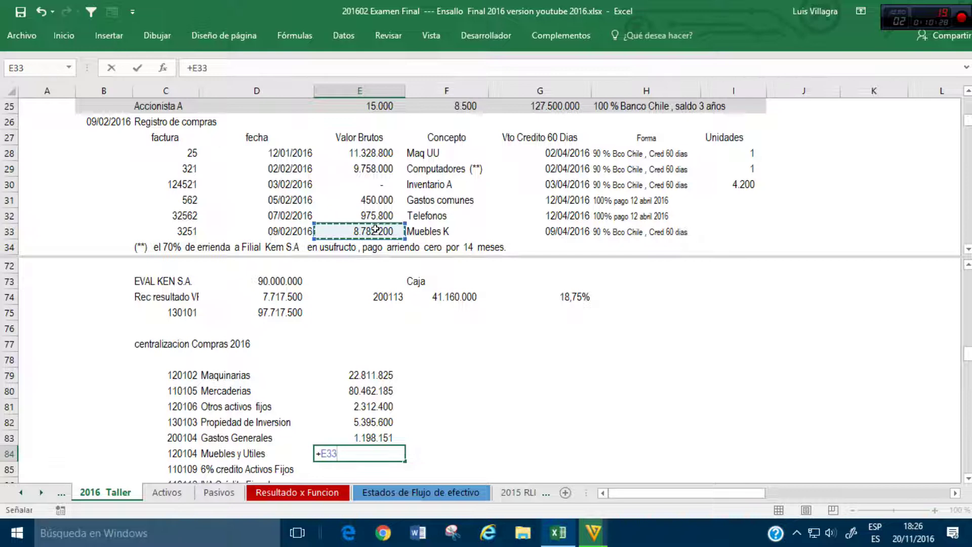
type("/1,19*094")
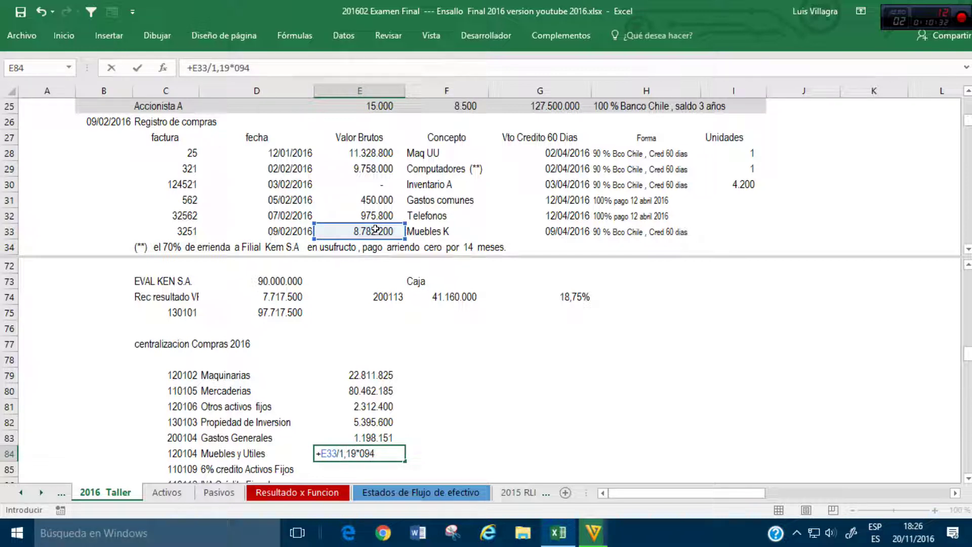
key("Return")
key("Up")
key("F2")
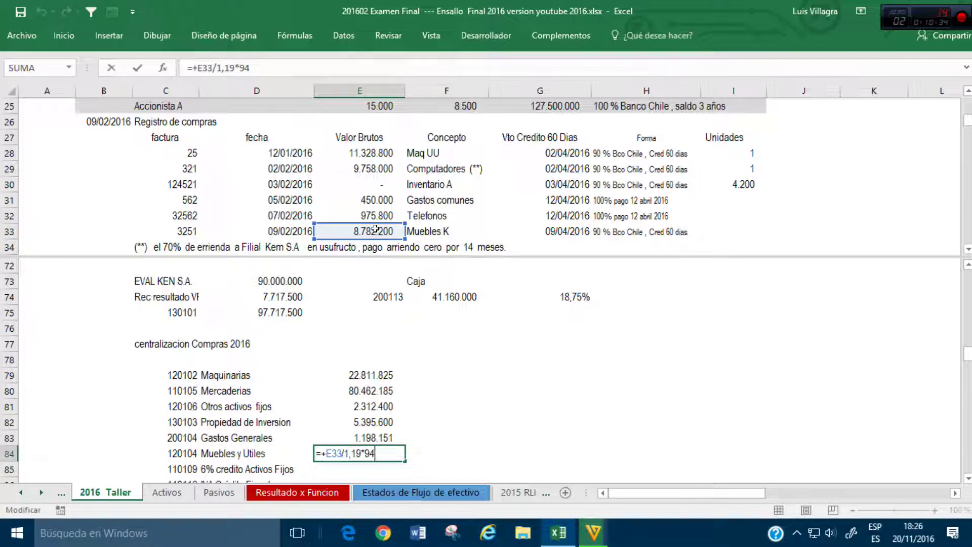
type("0,")
key("Return")
Step: Enter the heading 6% Activos fijos in H79 beside the purchase centralization
scroll(457, 217, "down", 1)
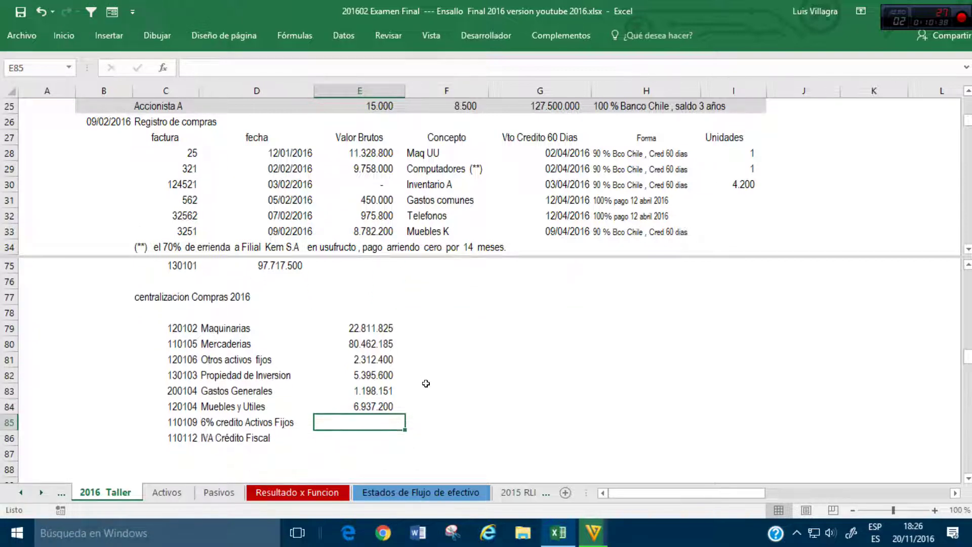
type("+")
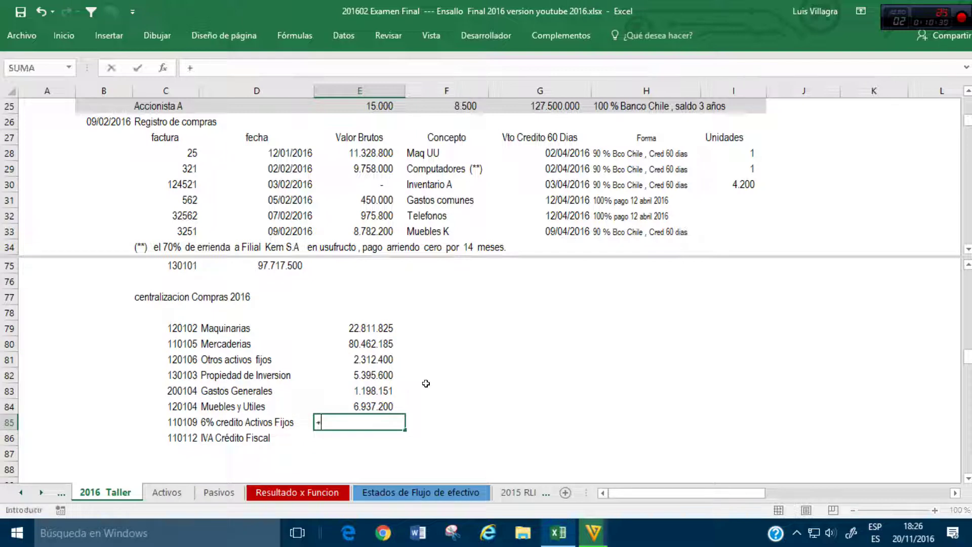
key("Escape")
key("Right")
key("Right")
key("Down")
key("Right")
key("Up")
key("Up")
key("Up")
key("Up")
key("Up")
key("Up")
key("Up")
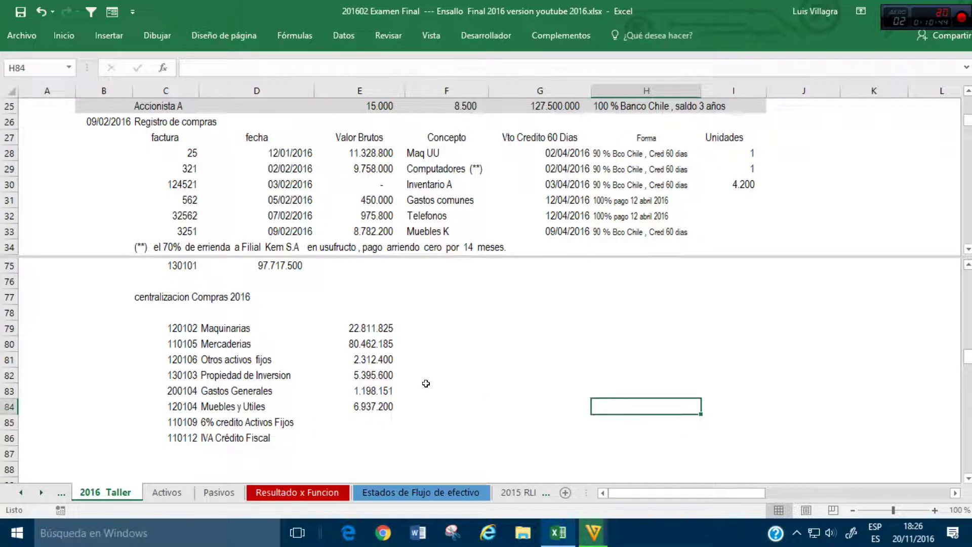
type("65")
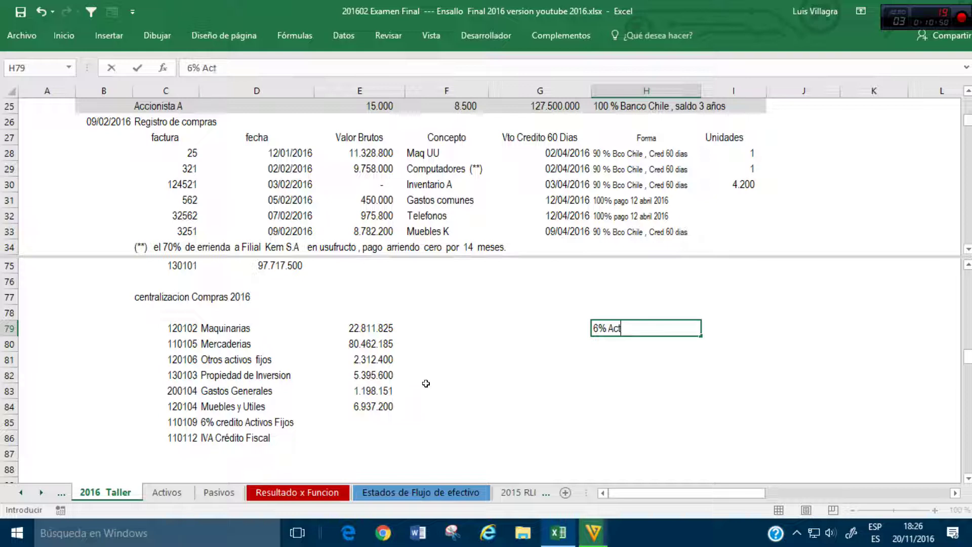
type(" Activos fijos")
key("Return")
Step: Link H80 under the 6% Activos fijos heading to the concept Maq Z in F19
type("+")
scroll(304, 228, "up", 2)
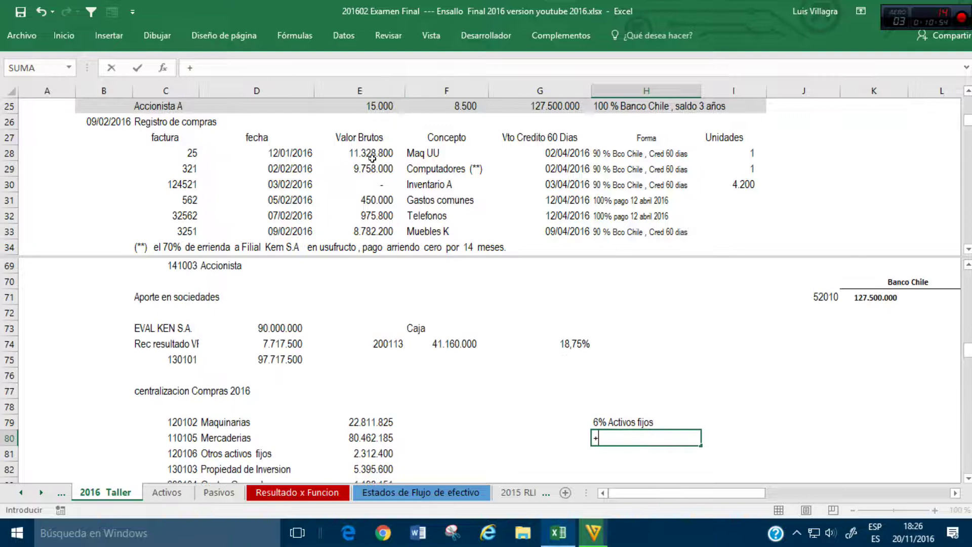
left_click(375, 168)
scroll(375, 159, "up", 4)
scroll(375, 160, "down", 2)
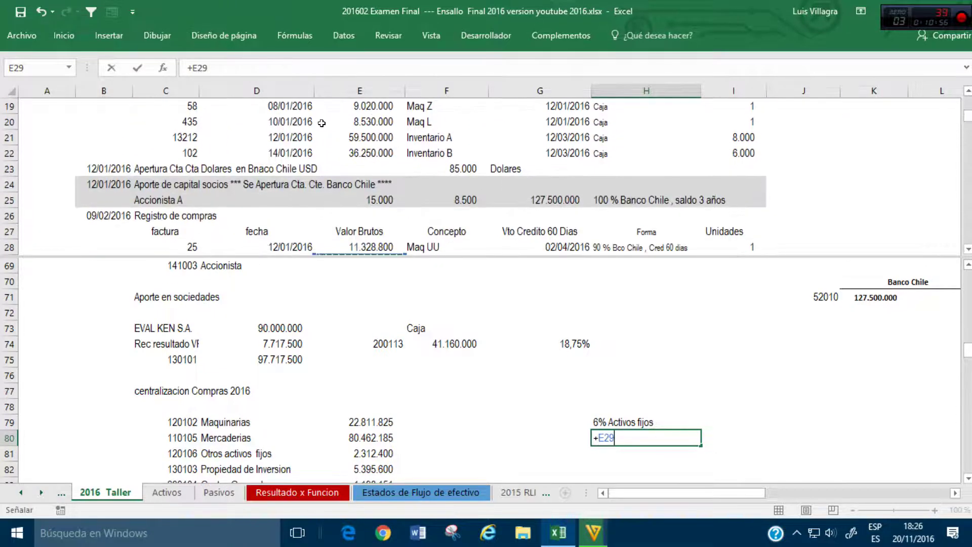
left_click(310, 106)
left_click(435, 108)
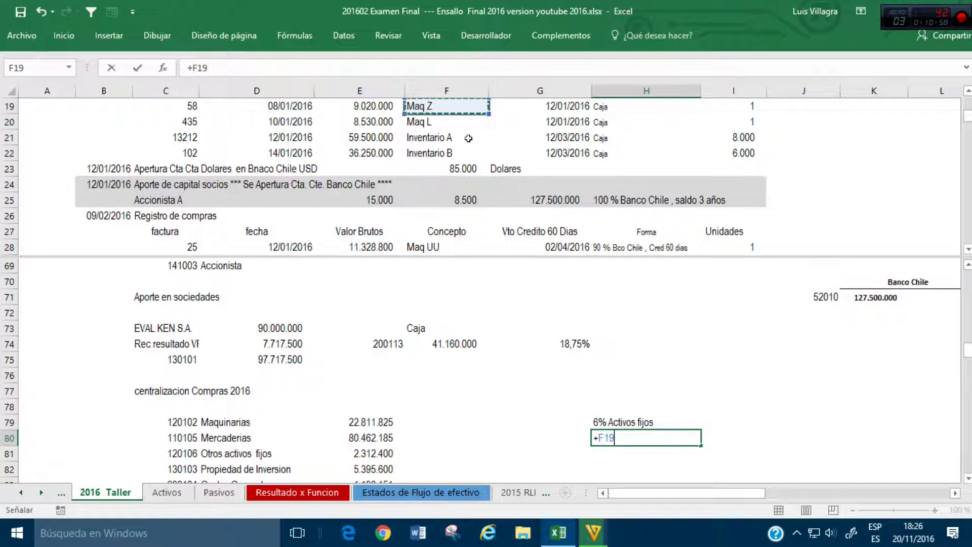
key("Return")
Step: Link I80 to the gross value of Maq Z in E19
key("Up")
key("Right")
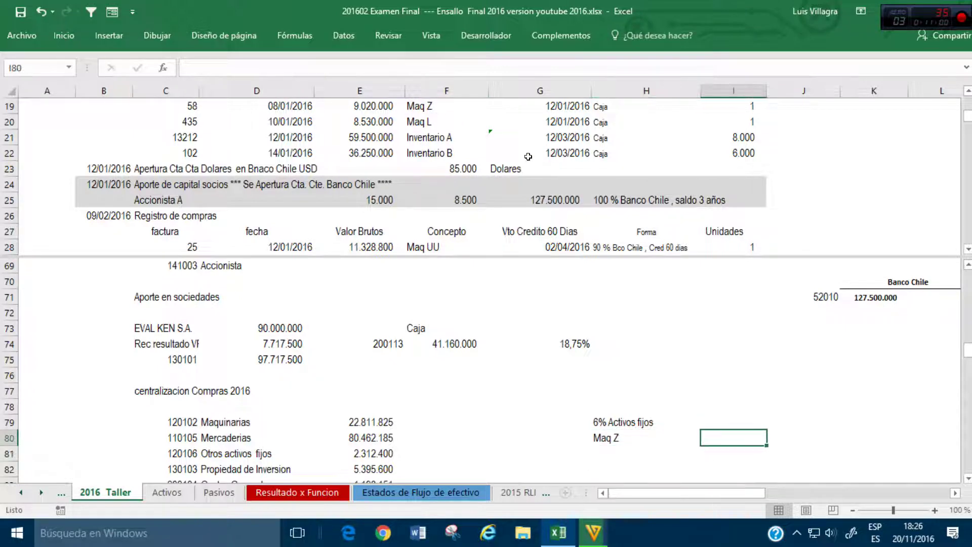
type("+")
left_click(382, 106)
key("Return")
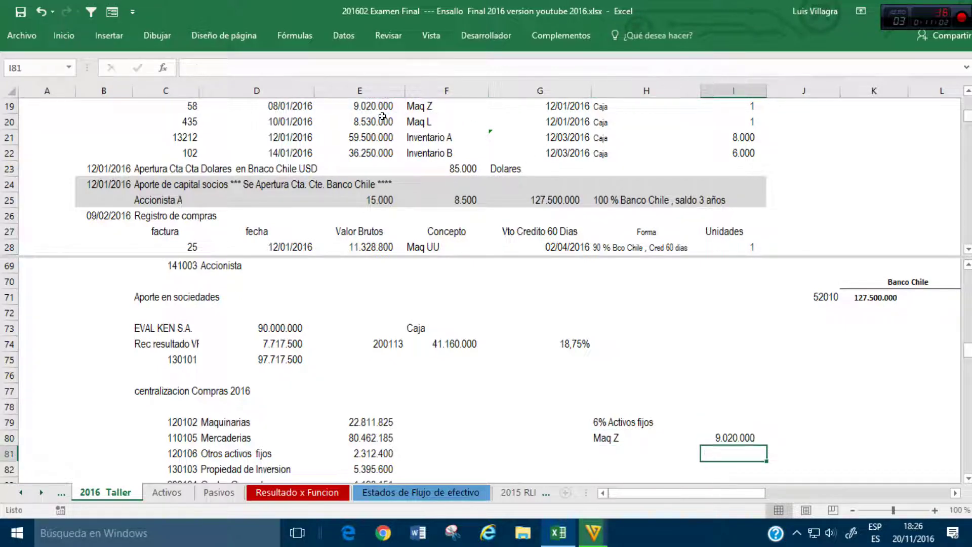
Step: Copy the Maq Z name and value formulas in H80:I80 down to H81:I81 for Maq L
type("1")
key("Left")
key("Up")
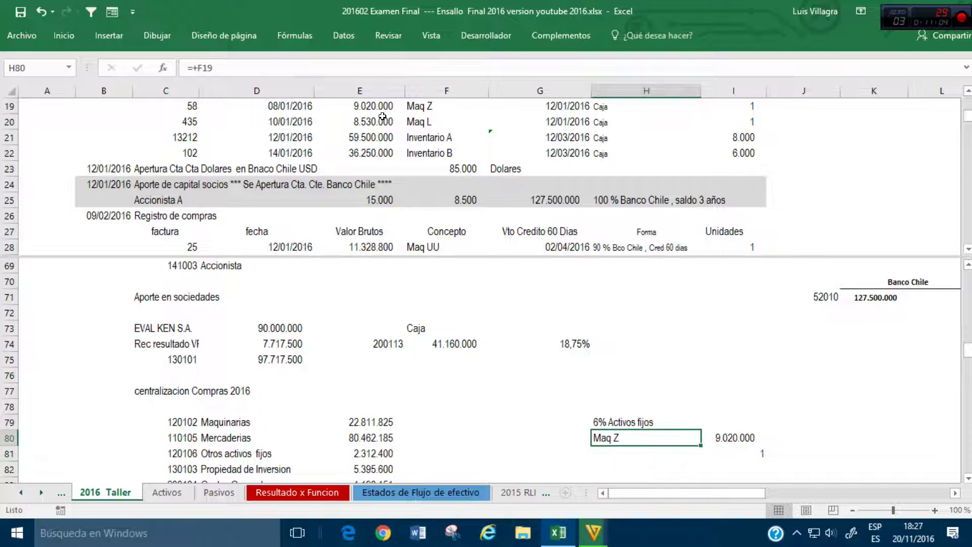
key("shift+Right")
key("ctrl+c")
key("ctrl+v")
Step: Link H82 in the 6% Activos fijos list to the concept Maq UU in F28
key("Down")
type("+")
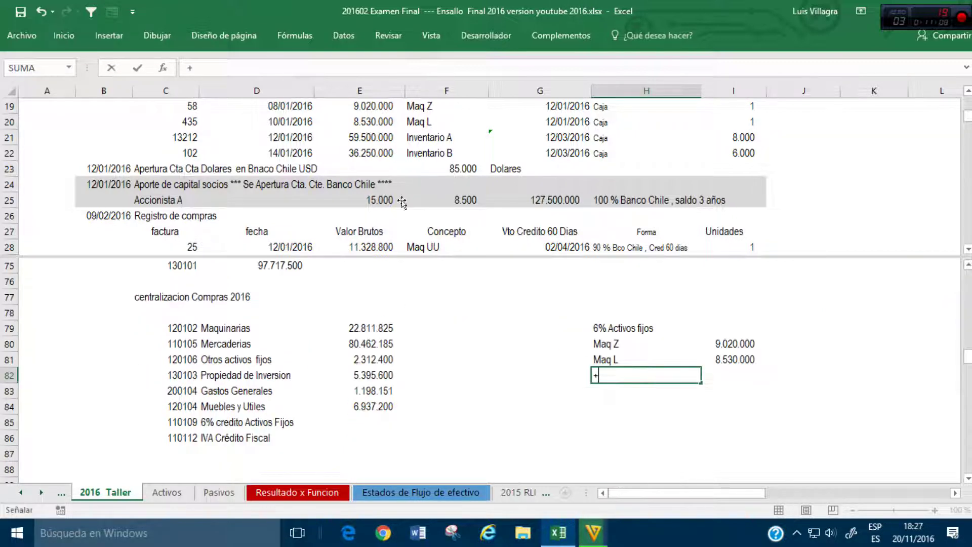
left_click(395, 200)
scroll(400, 203, "down", 2)
left_click(426, 152)
key("ctrl+Return")
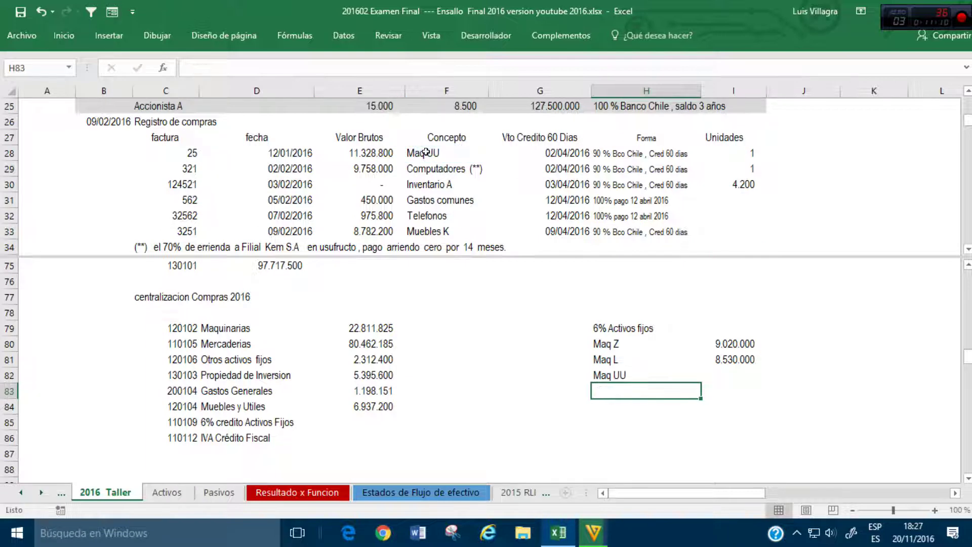
Step: Fill I82 beside Maq UU with a link to the gross value in E29
key("ctrl+c")
key("Right")
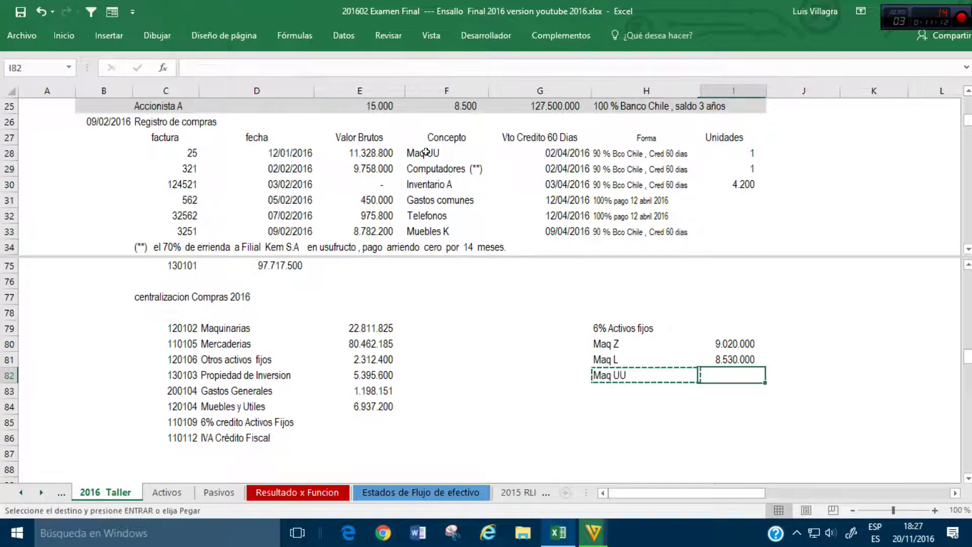
key("Return")
key("Left")
key("Right")
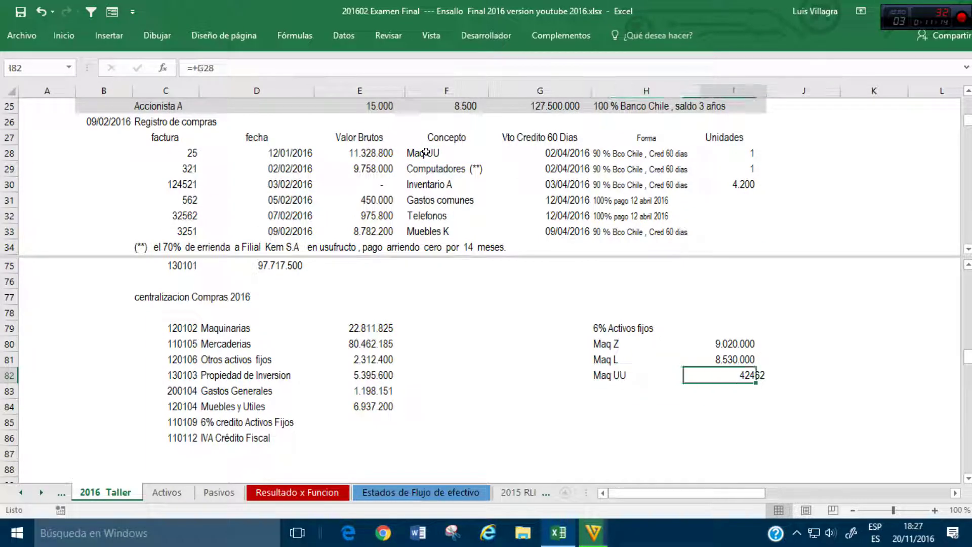
type("+")
left_click(368, 168)
key("Return")
key("Left")
type("+")
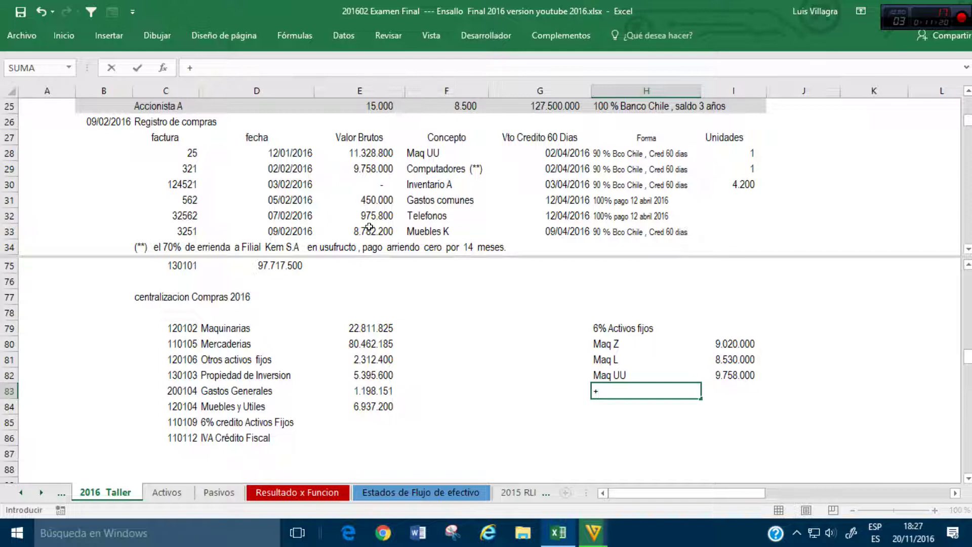
left_click(374, 166)
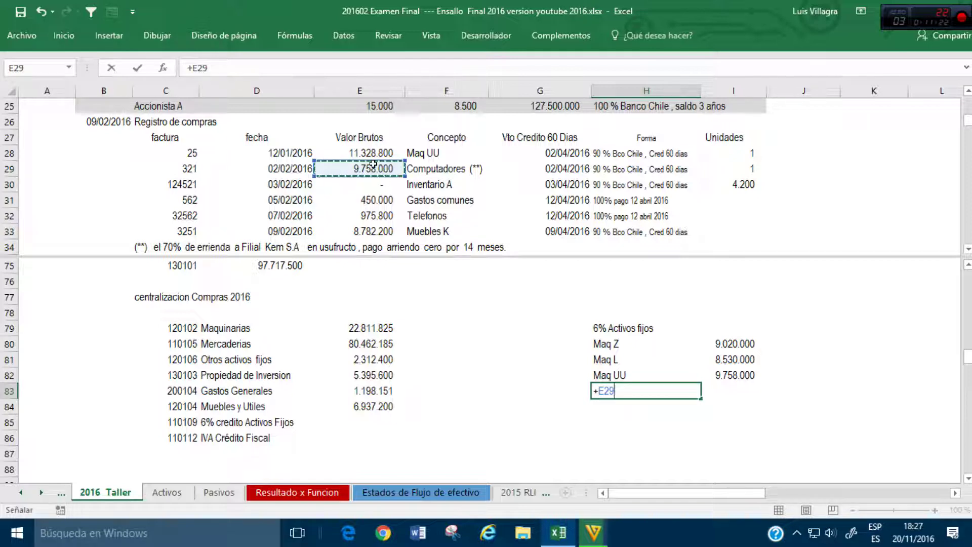
key("Return")
key("Up")
Step: Link H83 to the concept Computadores (**) in F29
type("+")
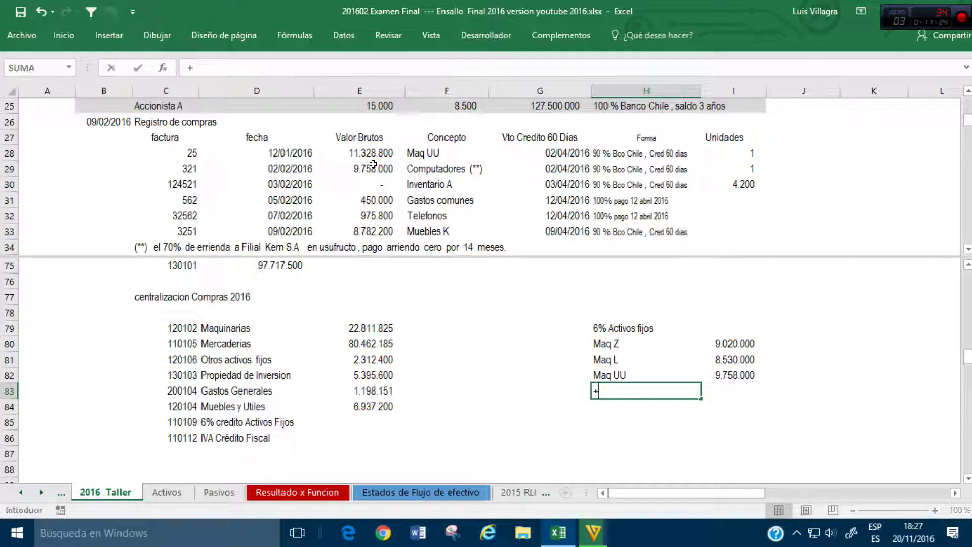
left_click(367, 164)
key("Right")
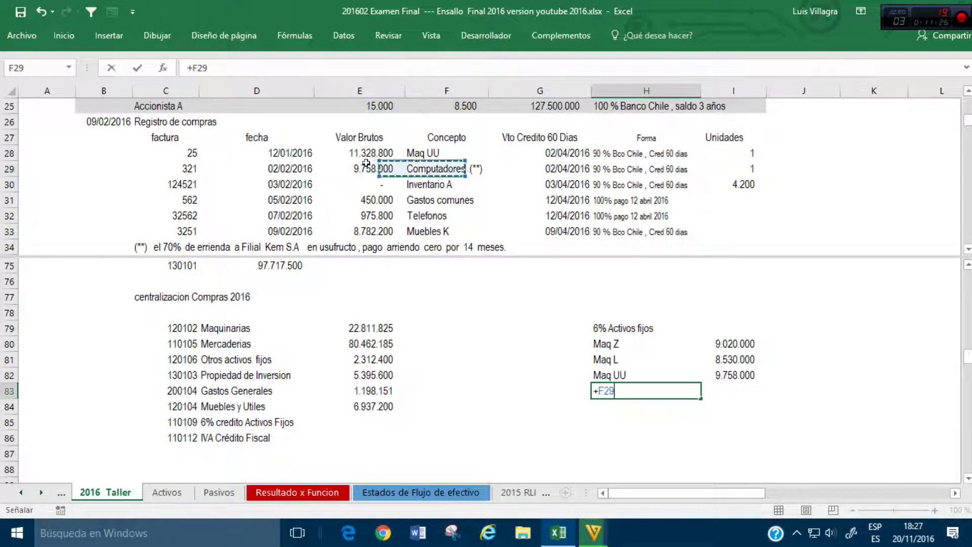
key("Return")
key("Up")
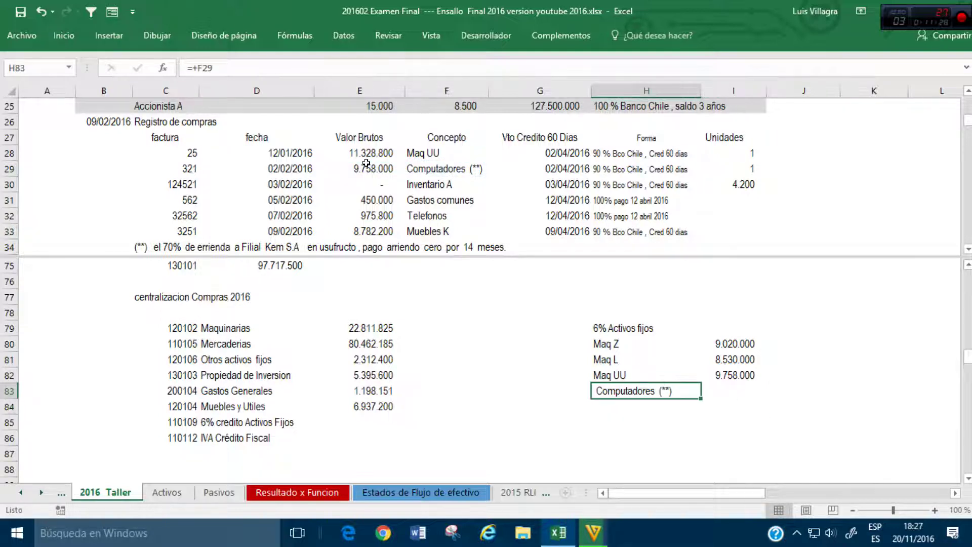
Step: Link I83 to the gross value of Computadores in E29
key("Right")
type("+")
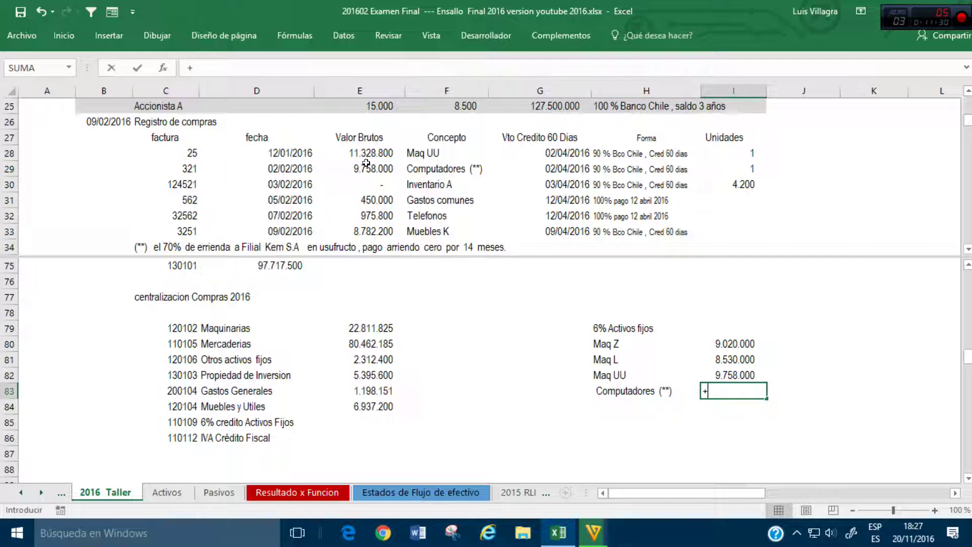
left_click(377, 163)
type("*")
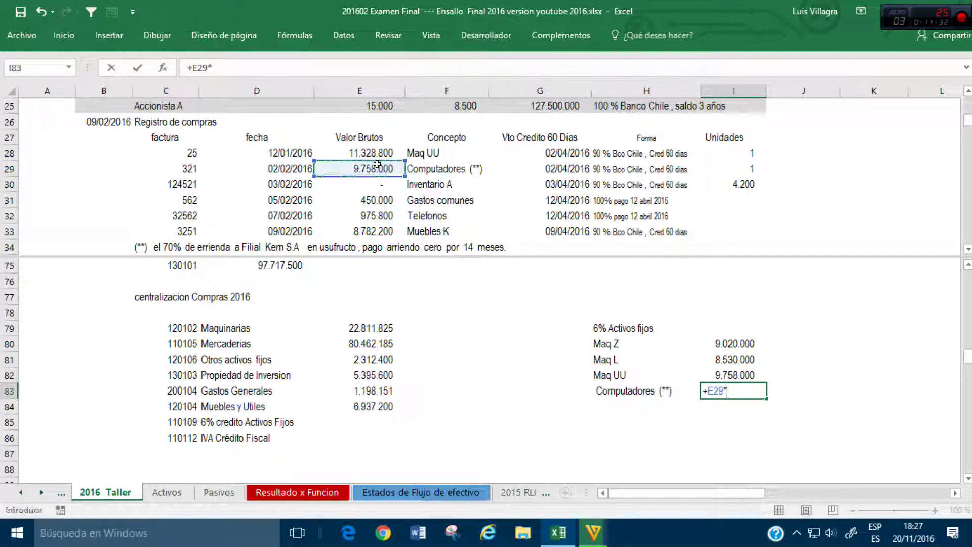
type("1,")
key("BackSpace")
key("BackSpace")
key("BackSpace")
key("BackSpace")
key("BackSpace")
key("BackSpace")
left_click(380, 169)
key("Return")
Step: Add the line Pro Inversion in H84 and calculate its value in I84 as E29*0,7
key("Left")
key("Up")
key("Down")
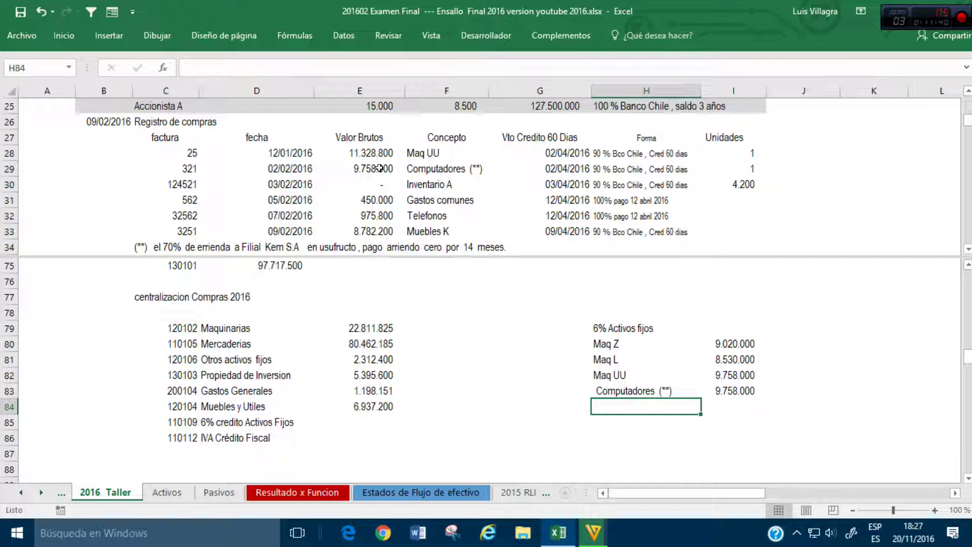
type("Pro Inversion")
key("Right")
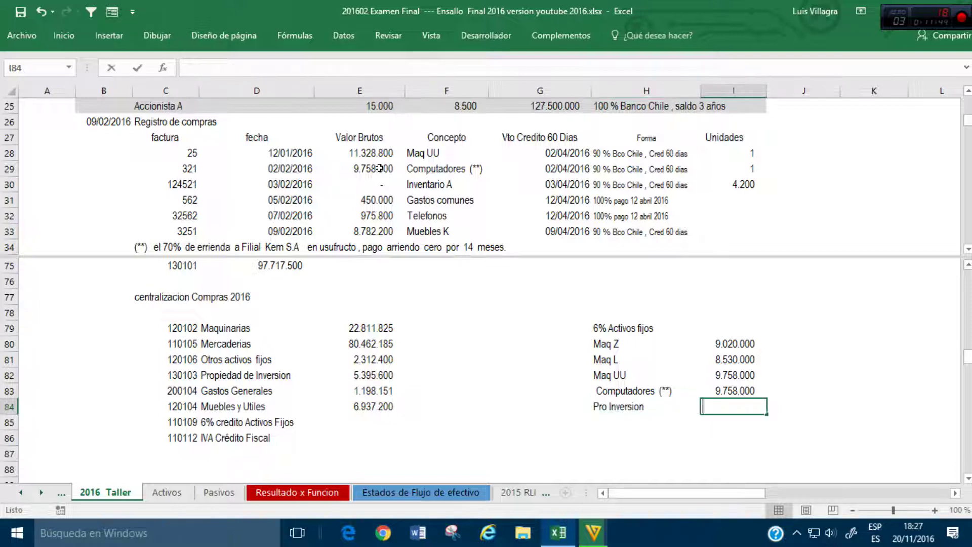
type("+")
left_click(369, 166)
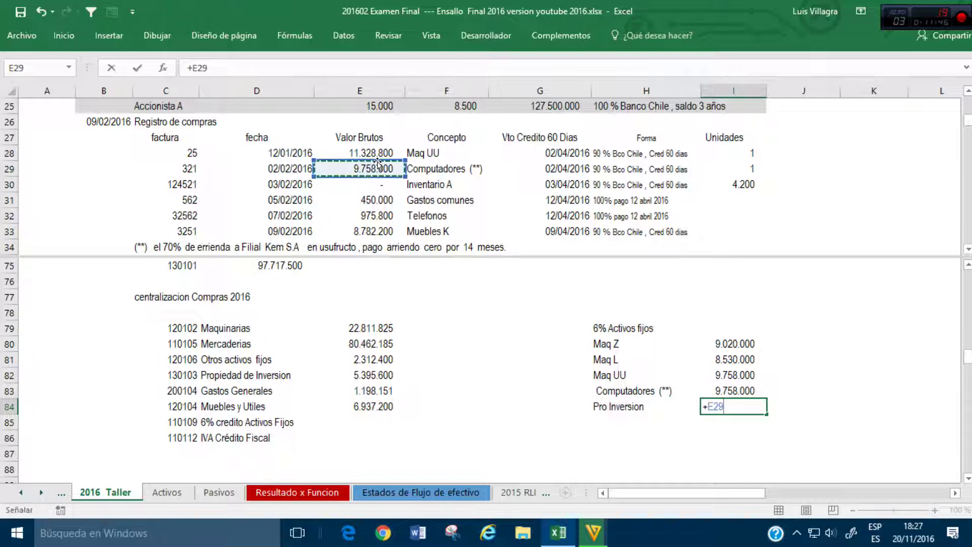
type("*")
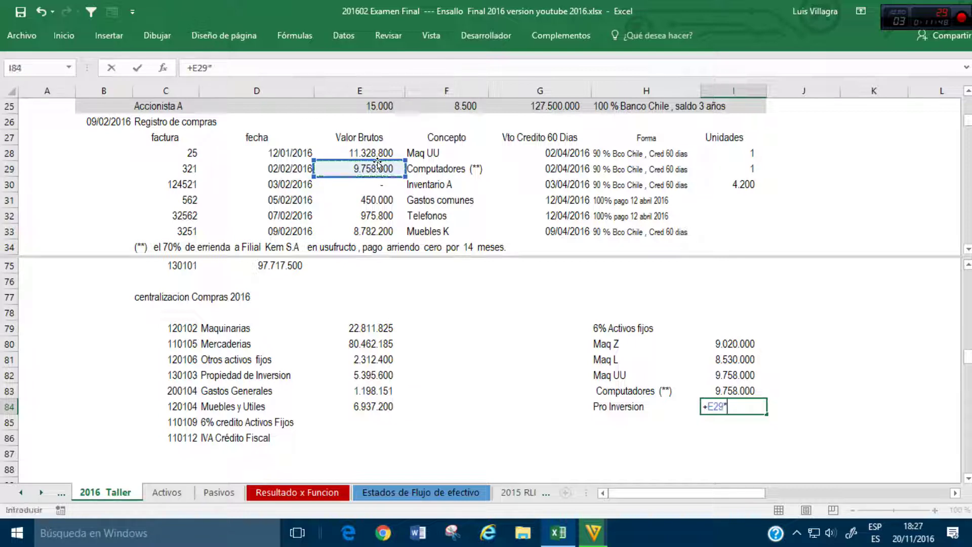
type("0,7")
key("Return")
Step: Multiply the Computadores value formula in I83 by 0,3
key("Up")
key("Up")
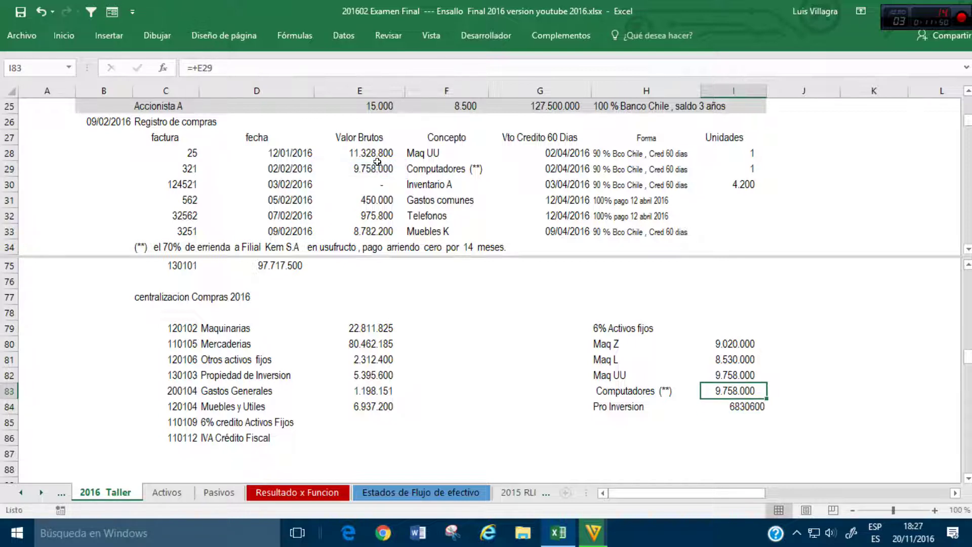
key("F2")
type("*0,7")
key("Return")
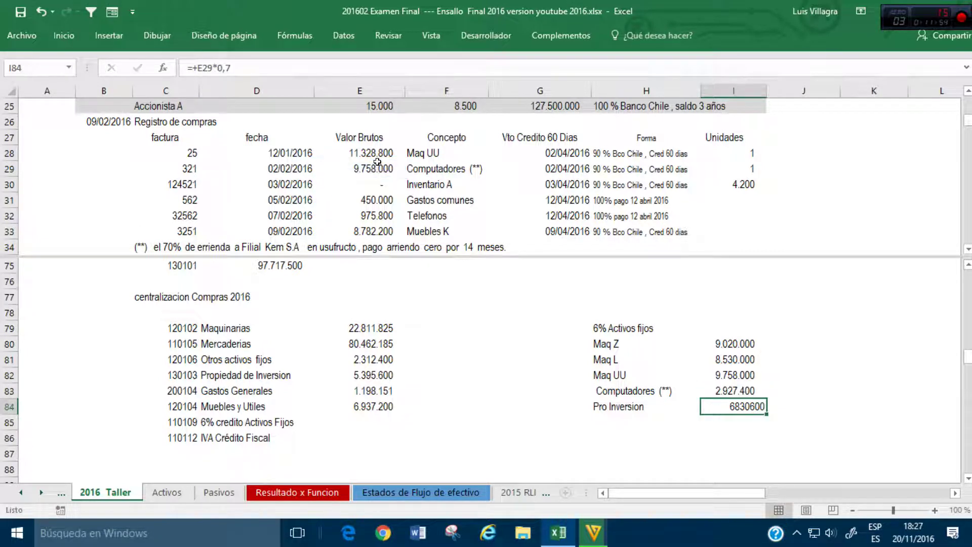
Step: Correct the label in H84 to Prop Inversion
left_click(616, 422)
key("Up")
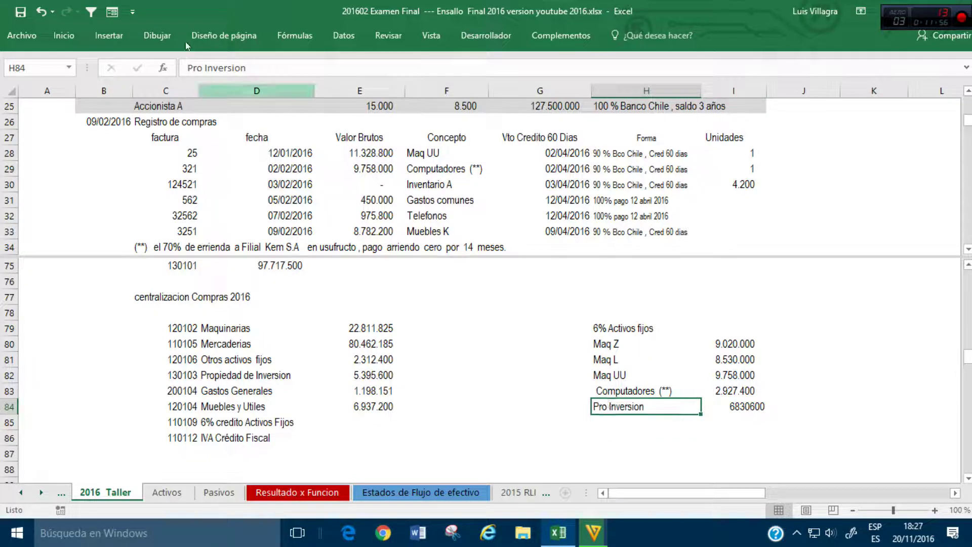
left_click(201, 68)
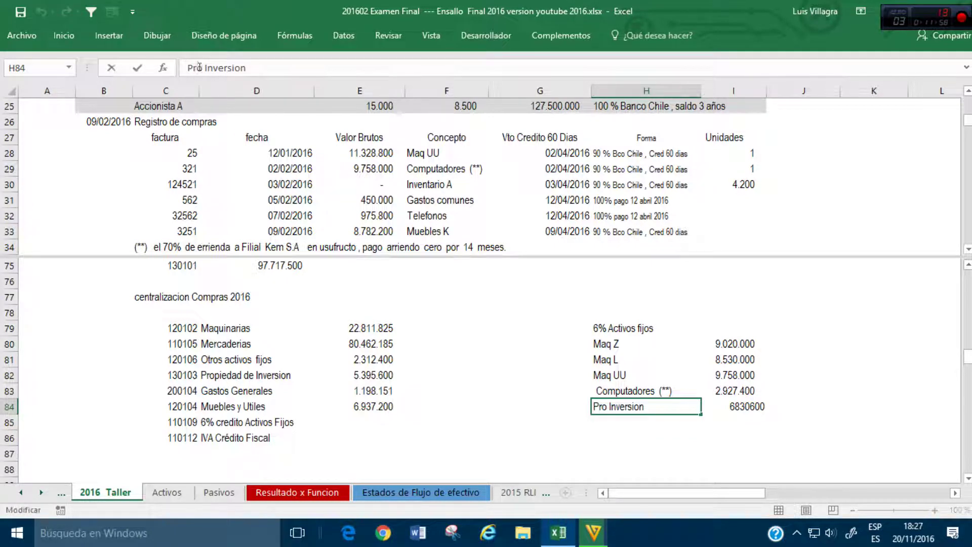
type("p")
key("Return")
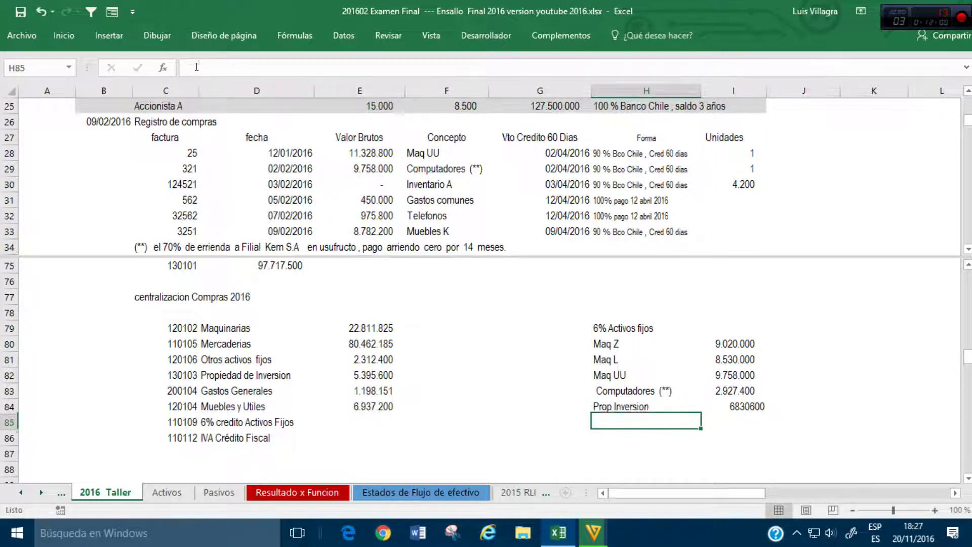
Step: Add Muebles K to the fixed-asset list by linking H85 to F33 and I85 to its gross value in E33
type("+")
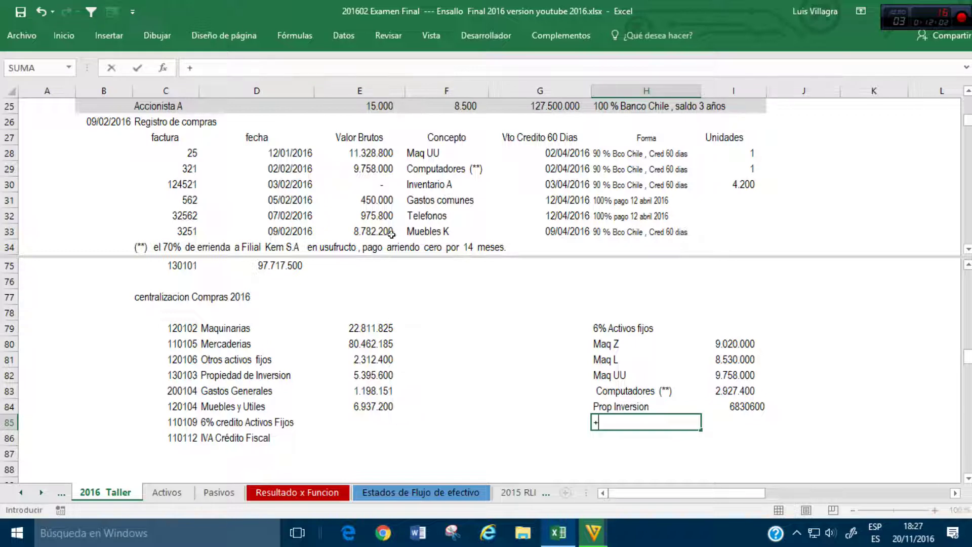
left_click(420, 232)
key("Tab")
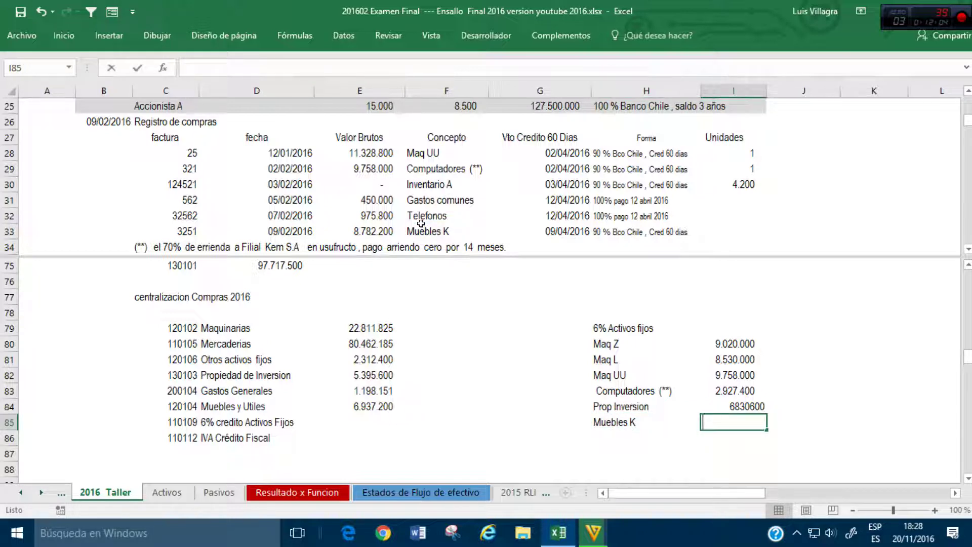
type("+")
left_click(394, 231)
key("Return")
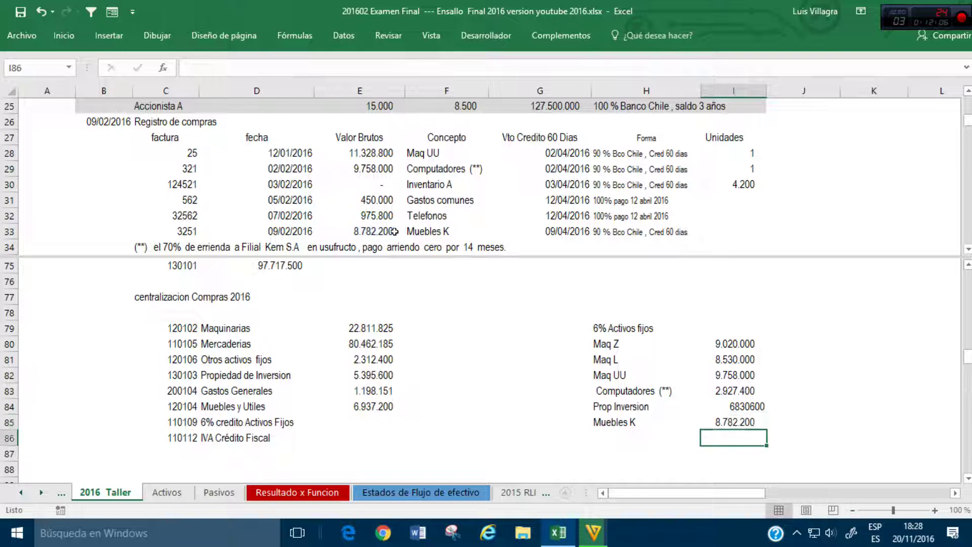
Step: Copy the number format of I80 onto the fixed-asset values in I80:I85
key("Up")
key("Up")
key("Up")
key("Up")
key("Up")
key("Up")
key("Up")
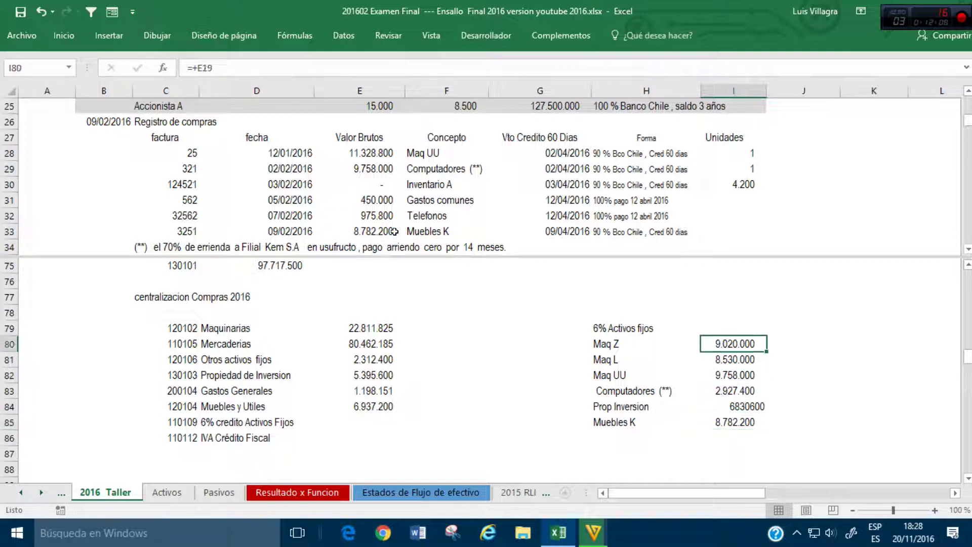
left_click(727, 344)
left_click(64, 35)
left_click(44, 91)
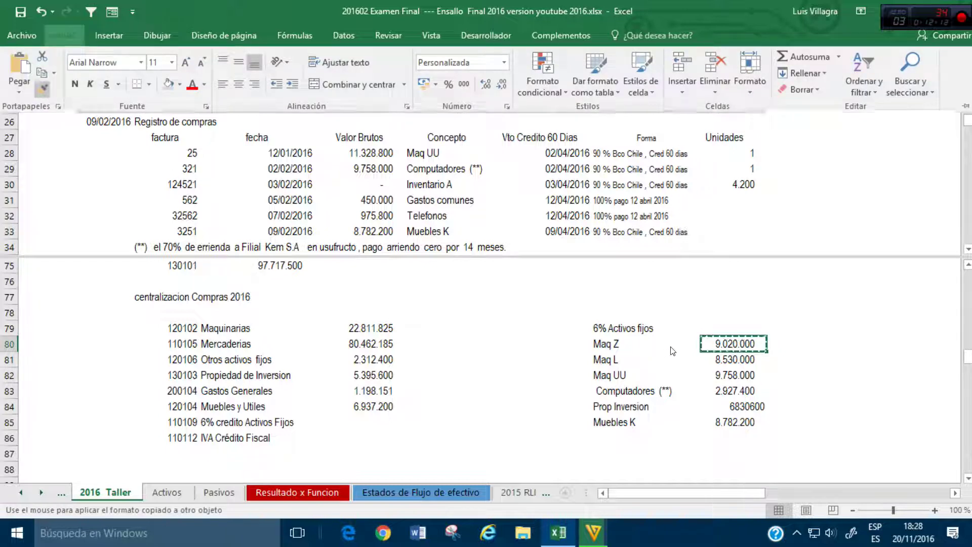
left_click_drag(734, 345, 753, 420)
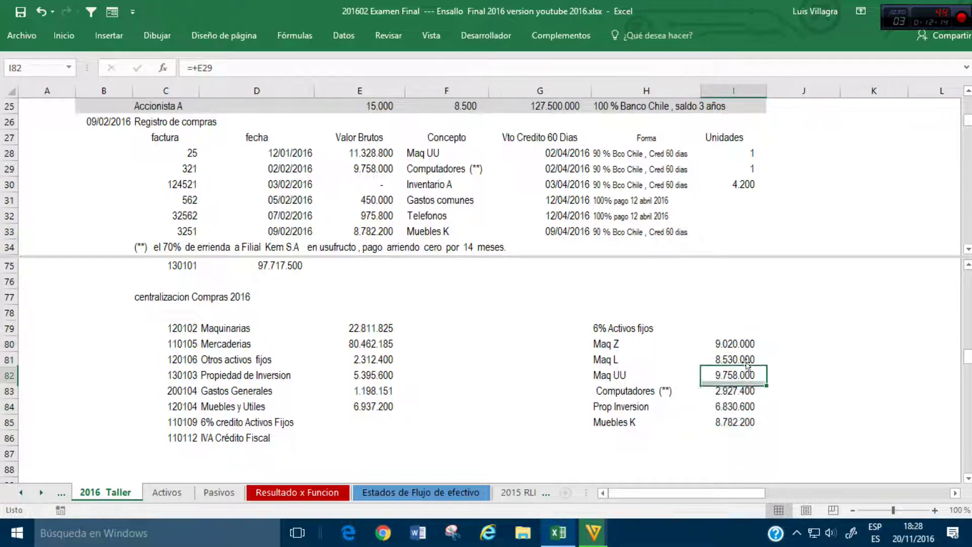
Step: Enter the heading VB in I79 above the gross values
left_click(736, 325)
type("VB")
key("Return")
key("Right")
key("Up")
type("&%")
key("Return")
key("Return")
key("Up")
key("Up")
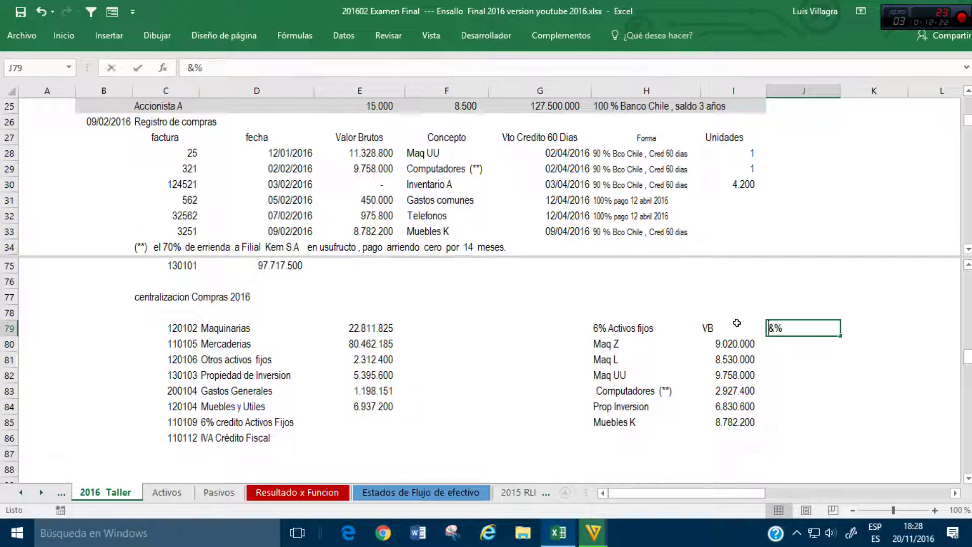
Step: Enter the credit rate 6% in J79 beside the VB heading
type("5")
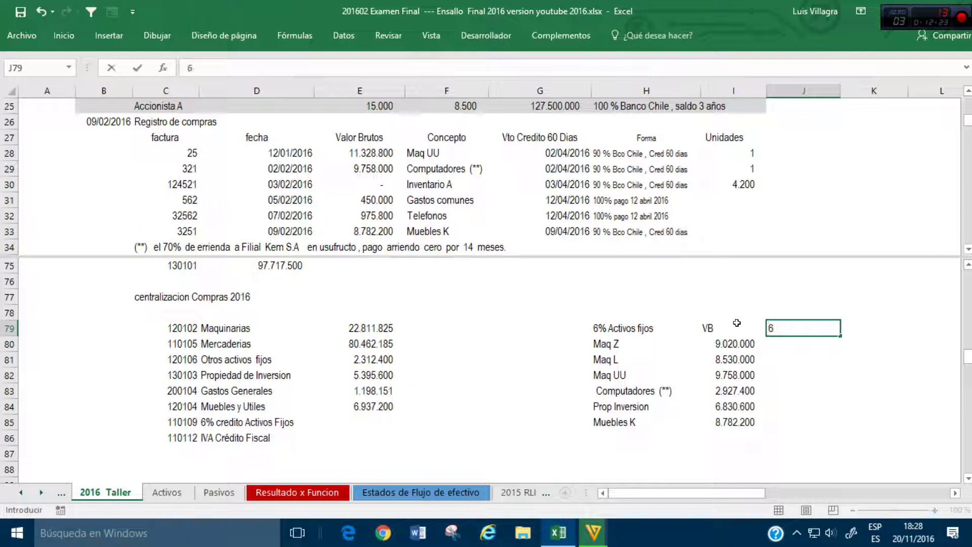
type("%")
key("Return")
type("+")
key("Up")
key("Down")
key("Left")
type("/1")
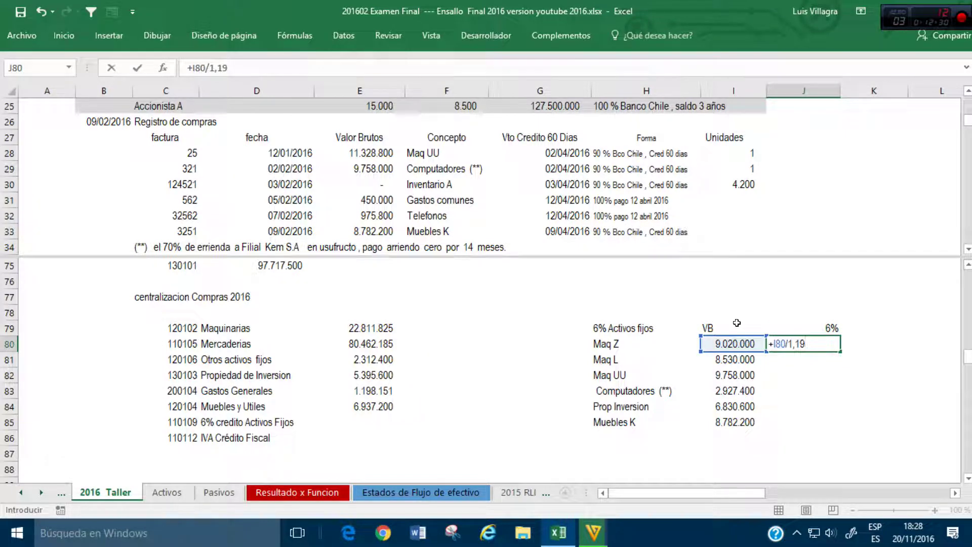
type(",19*")
key("Up")
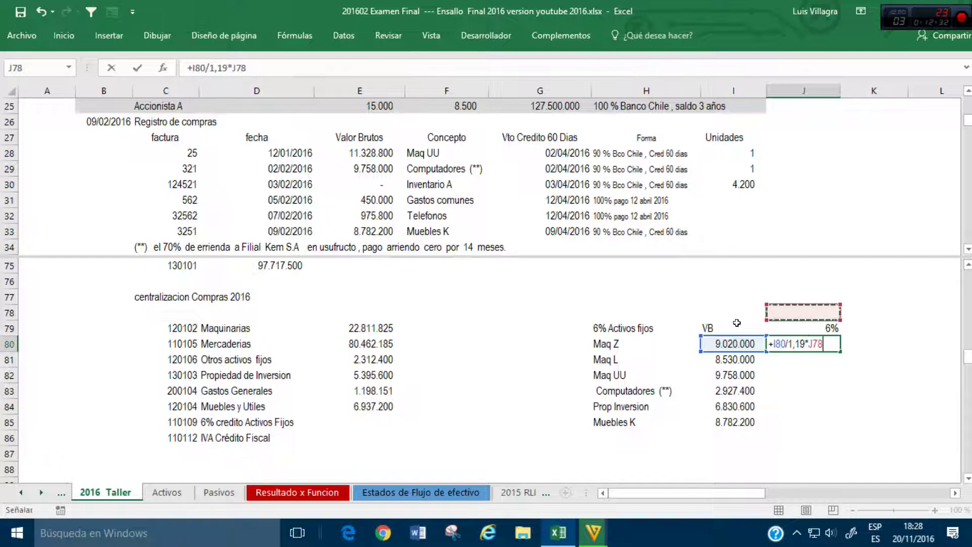
key("F4")
key("ctrl+Return")
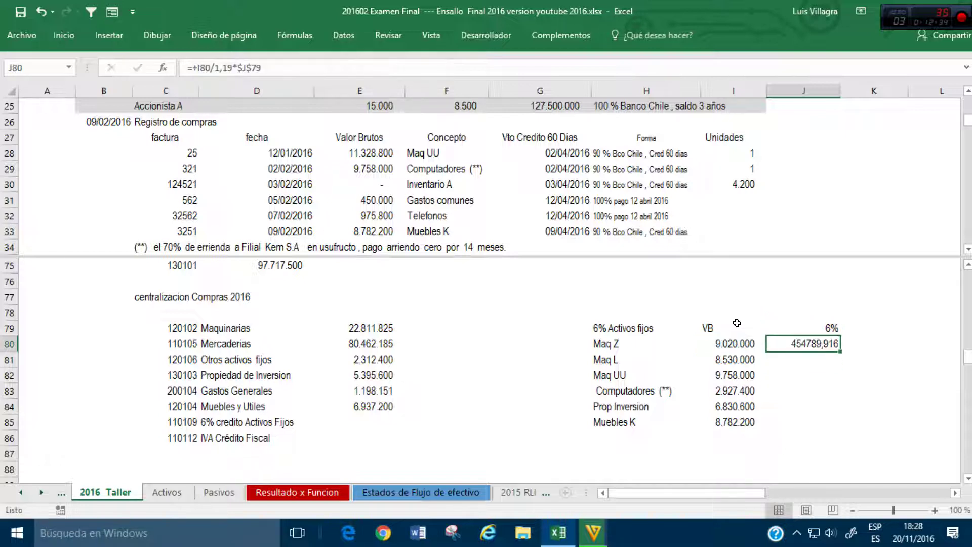
Step: Copy the 6% credit formula from J80 down through J85 for the remaining fixed assets
key("ctrl+c")
key("shift+Down")
key("shift+Down")
key("shift+Down")
key("shift+Down")
key("shift+Down")
key("Return")
key("Down")
key("Down")
key("Up")
key("Up")
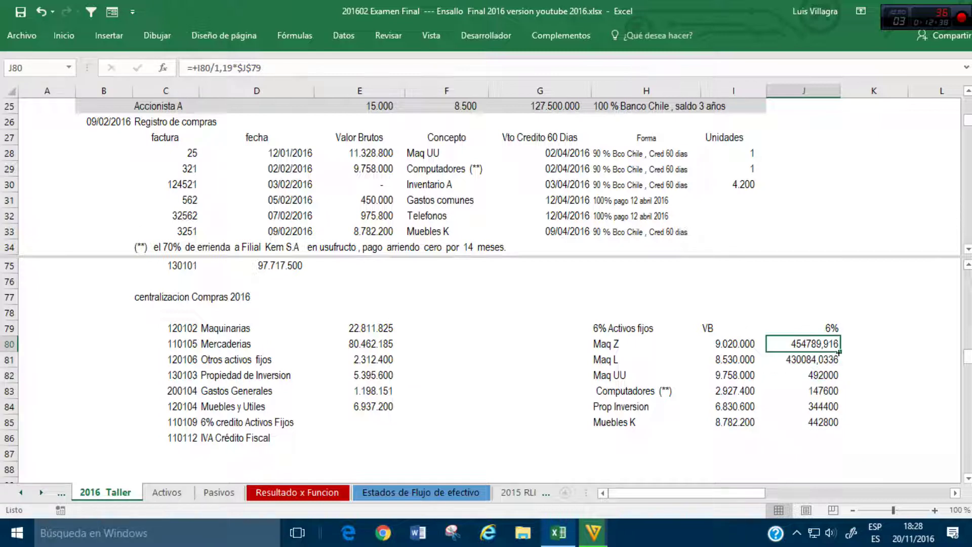
Step: Format the credit amounts in J80:J85 with thousands separators and no decimals
left_click_drag(815, 345, 816, 423)
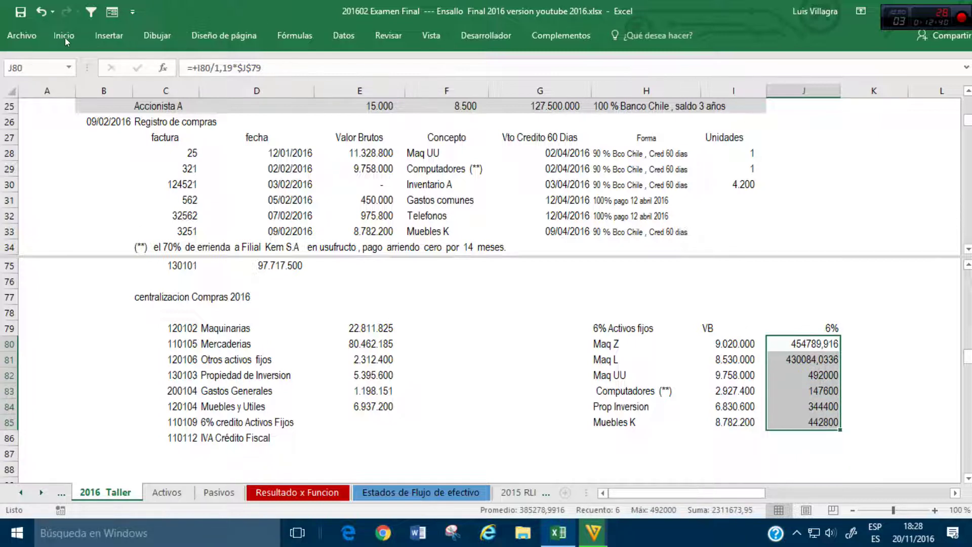
left_click(64, 35)
left_click(464, 84)
left_click(502, 85)
left_click(502, 85)
left_click(851, 334)
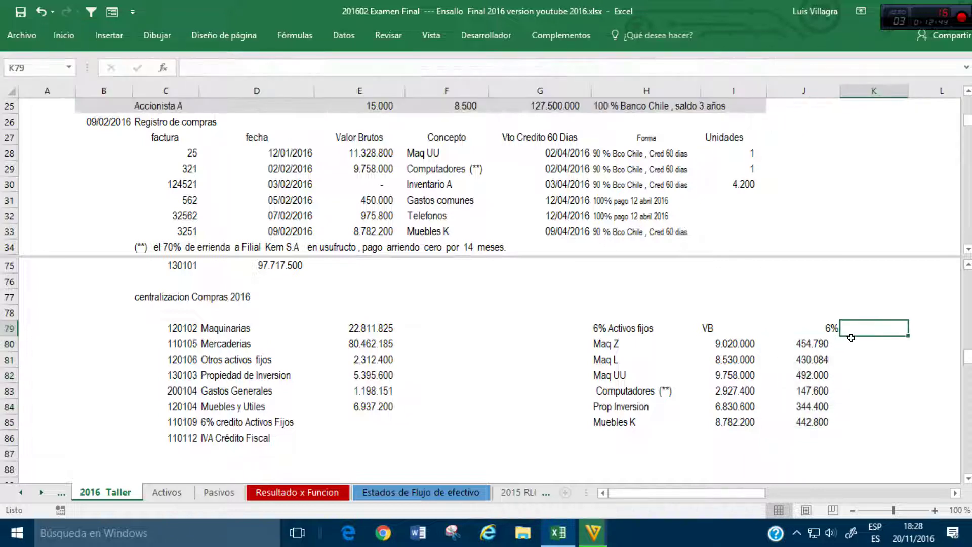
type("10)")
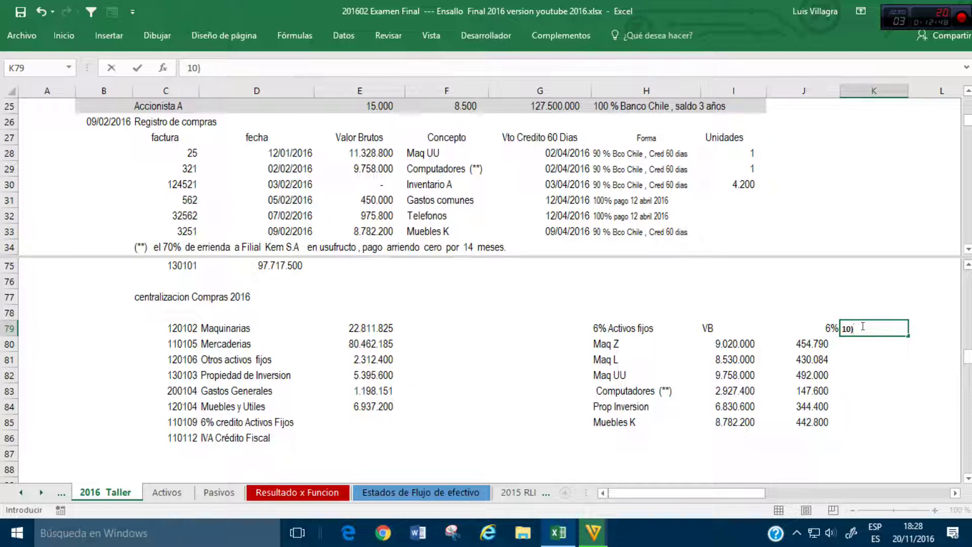
key("Escape")
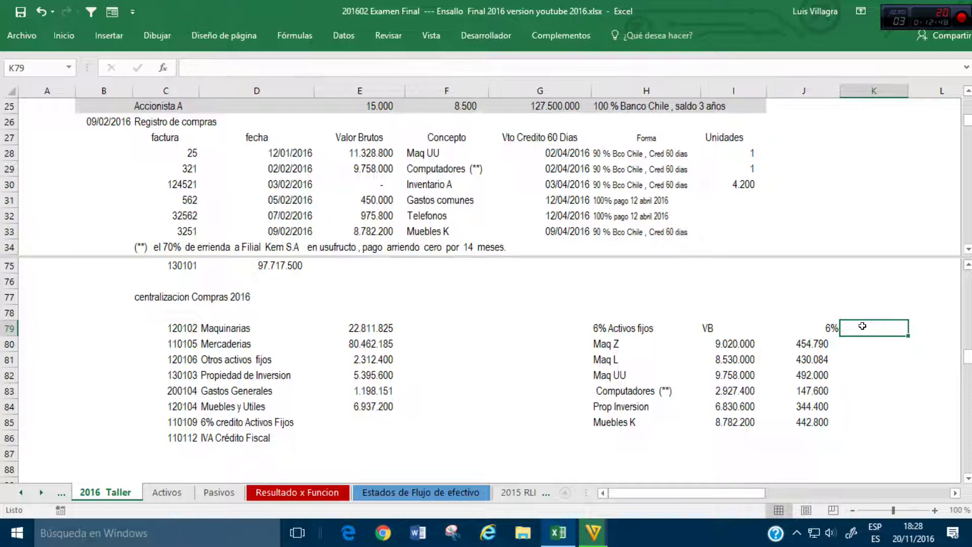
type("19%")
key("Return")
type("+")
key("Left")
key("Left")
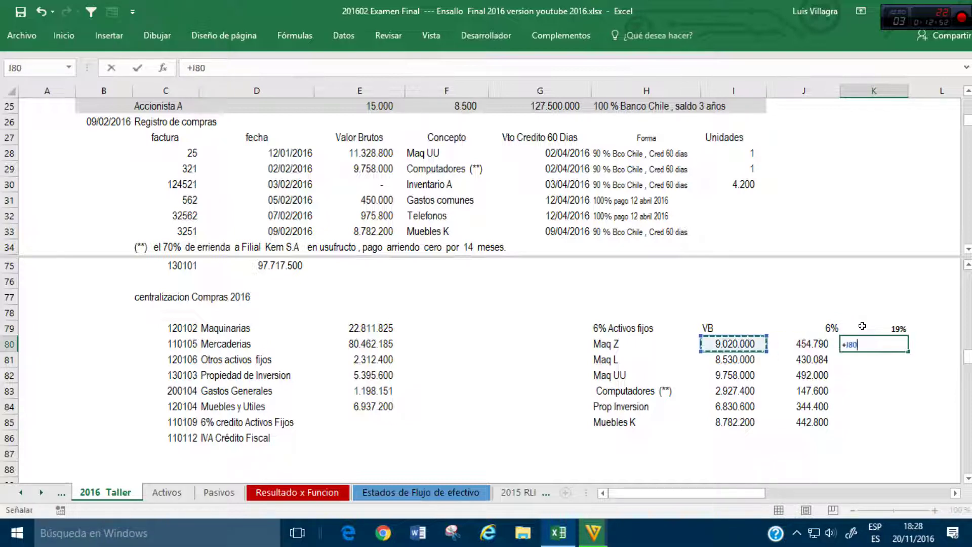
type("/1,19")
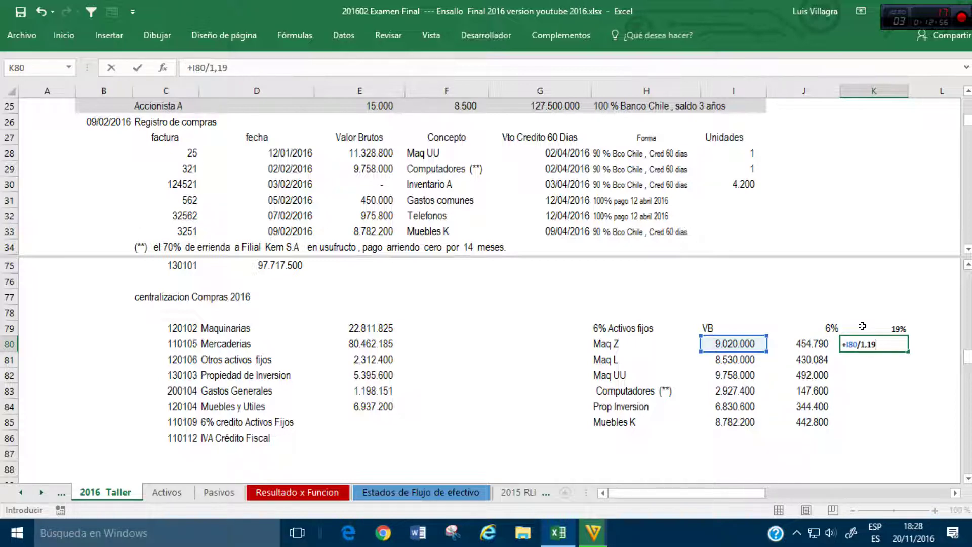
key("Escape")
left_click(863, 325)
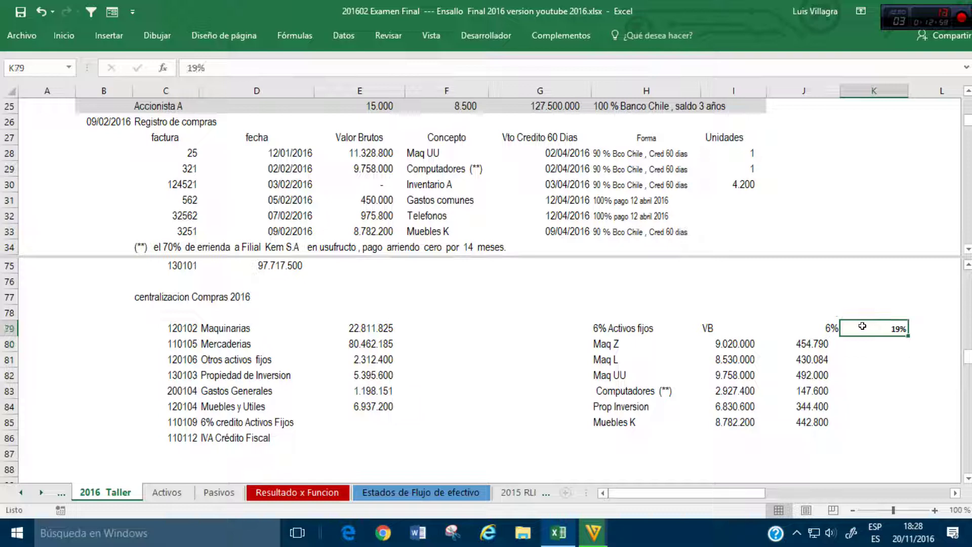
key("Delete")
Step: Total the fixed-asset credits in E85 for account 110109 by summing J80:J85
left_click(371, 418)
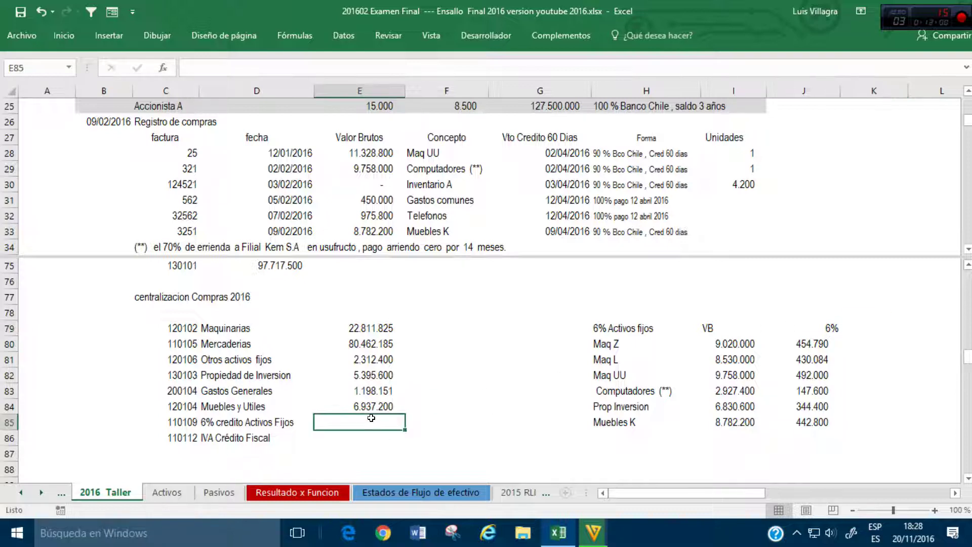
type("+suma")
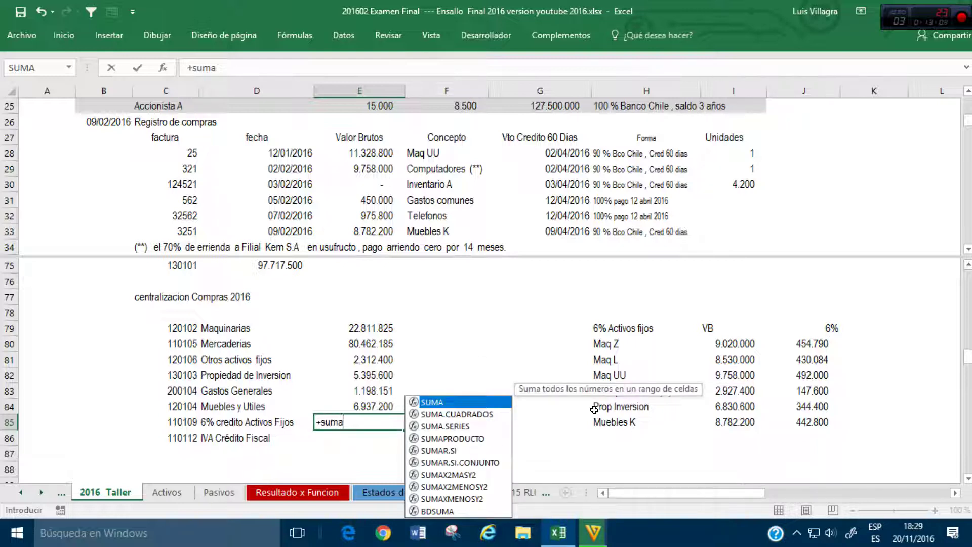
type("(")
left_click_drag(816, 344, 821, 424)
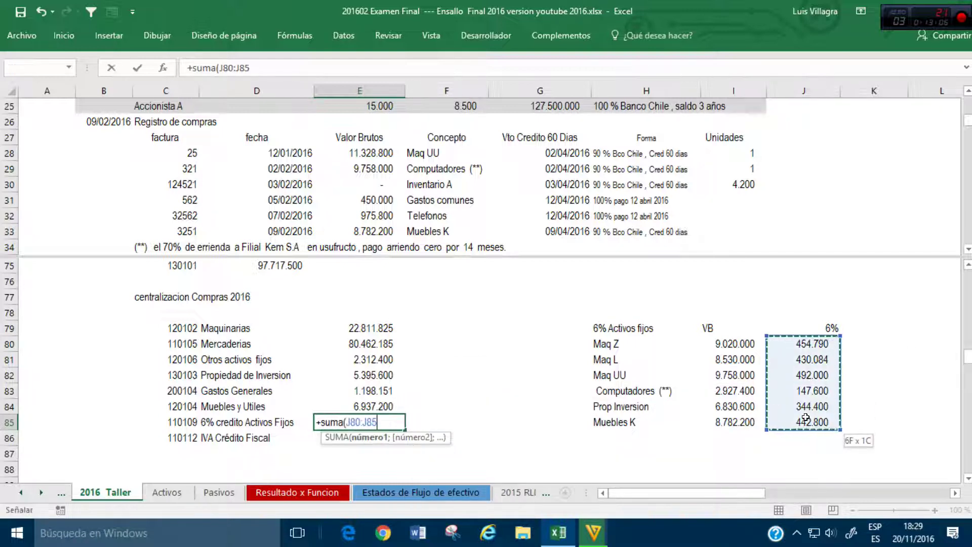
key("Return")
key("Up")
key("Right")
key("Right")
key("Right")
key("Down")
key("Down")
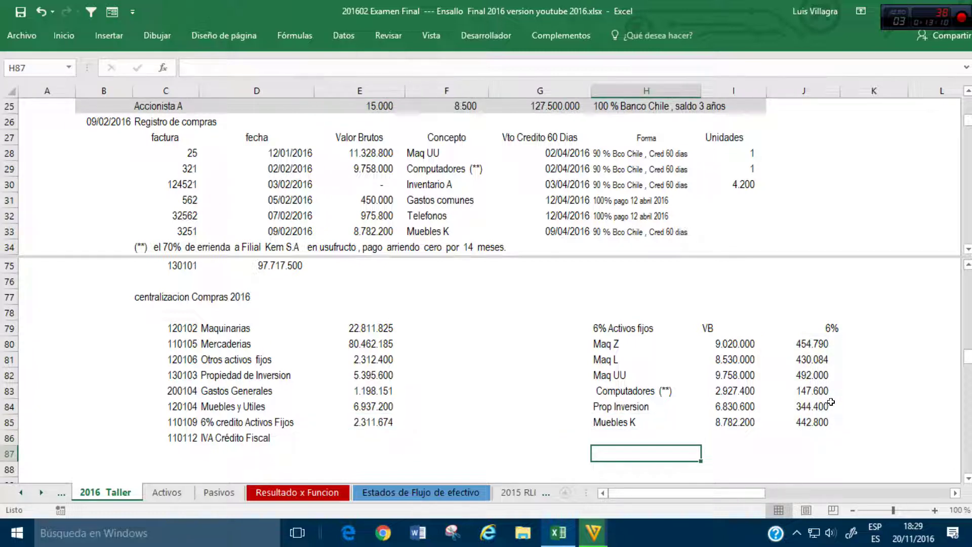
key("Right")
key("Up")
type("+")
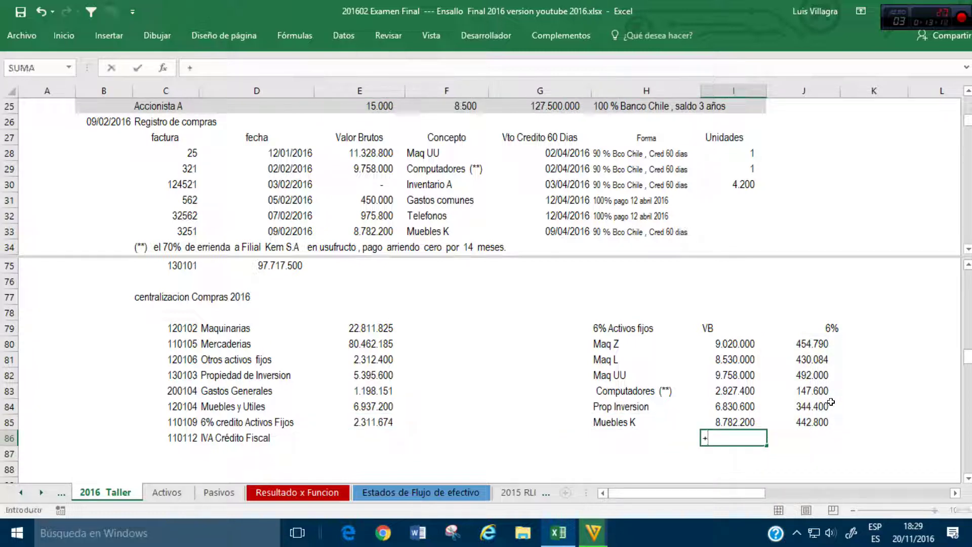
key("Escape")
scroll(710, 284, "up", 3)
scroll(730, 314, "down", 4)
type("+")
scroll(730, 316, "up", 2)
left_click(501, 201)
scroll(441, 203, "up", 4)
scroll(437, 201, "down", 1)
left_click(375, 185)
type("+")
left_click(375, 200)
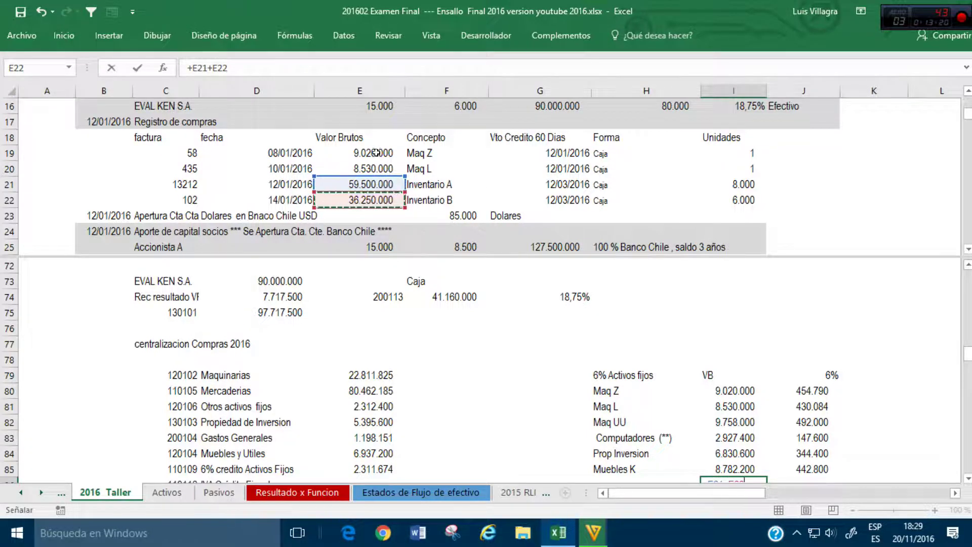
left_click_drag(229, 67, 193, 68)
key("BackSpace")
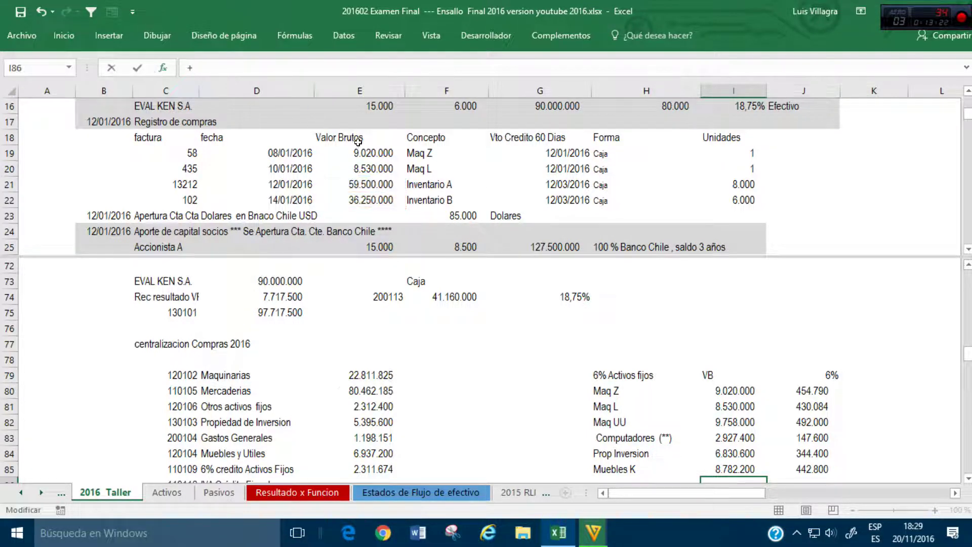
Step: Enter the check total of fixed-asset gross values in I86 with the formula +E19+E28+E33+E29
left_click(375, 153)
type("+")
left_click(377, 169)
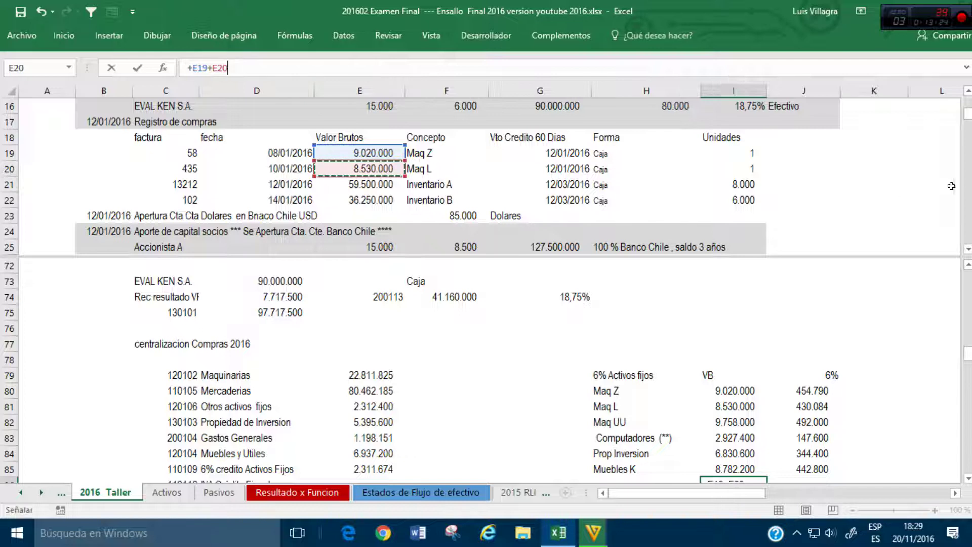
left_click(968, 208)
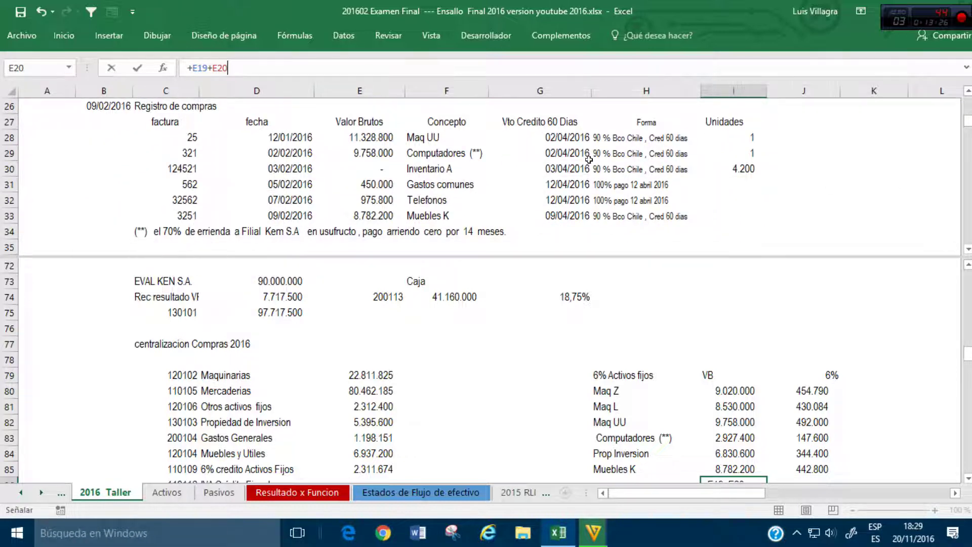
left_click(371, 137)
type("+")
left_click(387, 213)
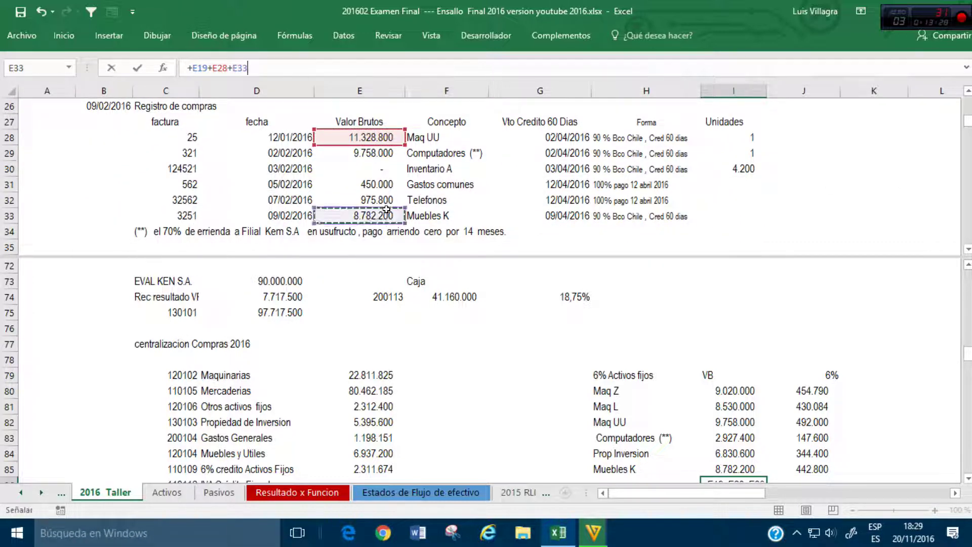
type("+E29")
key("Return")
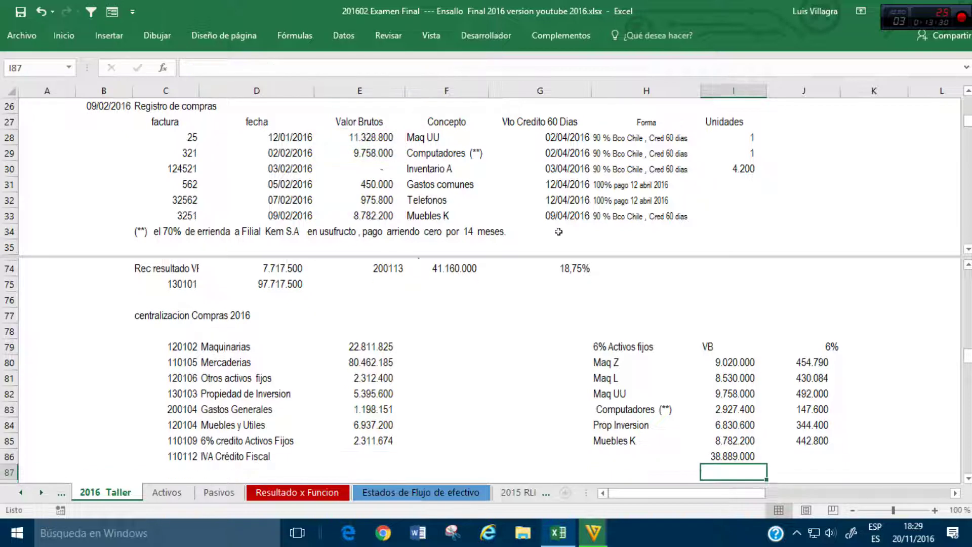
Step: Calculate the 6% credit on the check total in J86 with the formula +I86/1,19*6%
key("Up")
key("Right")
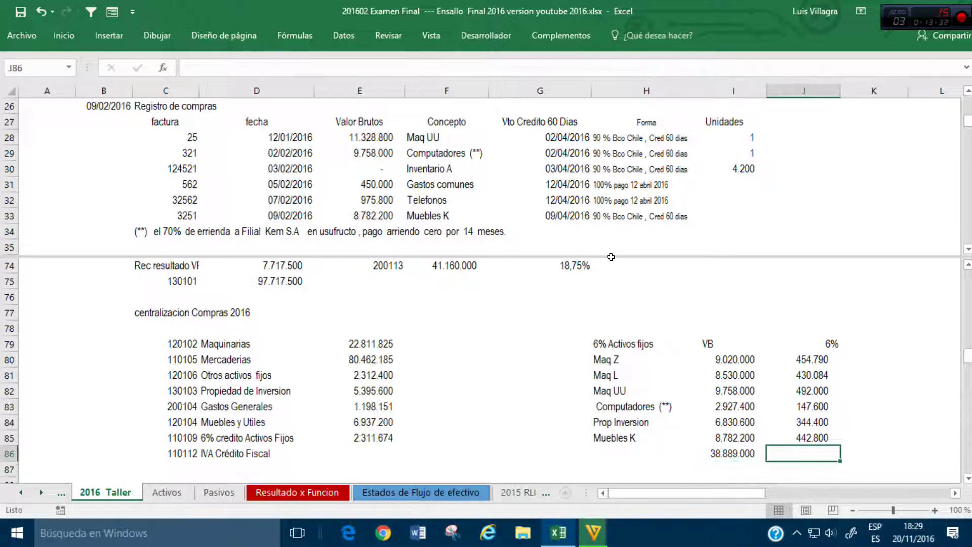
type("+")
key("Left")
key("Left")
key("Right")
type("/")
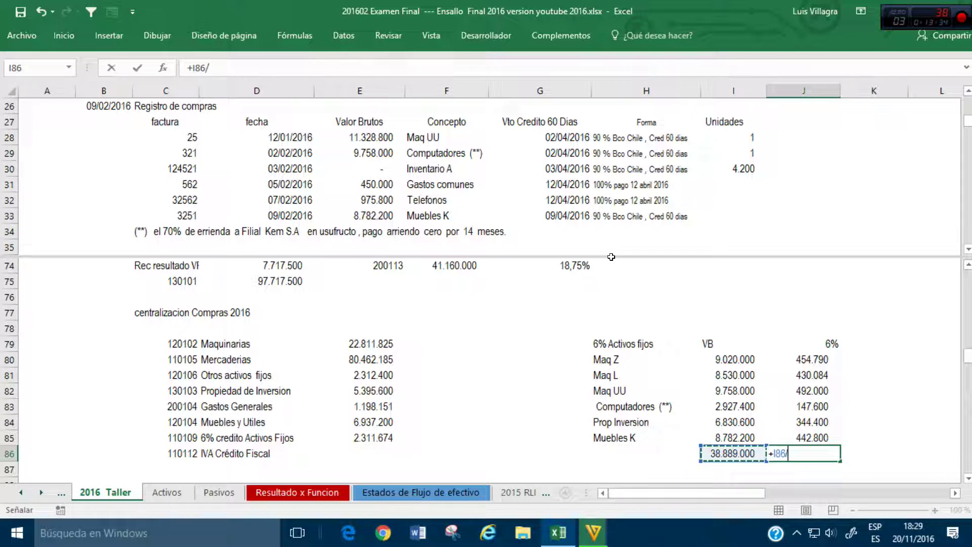
type("1,19*6%")
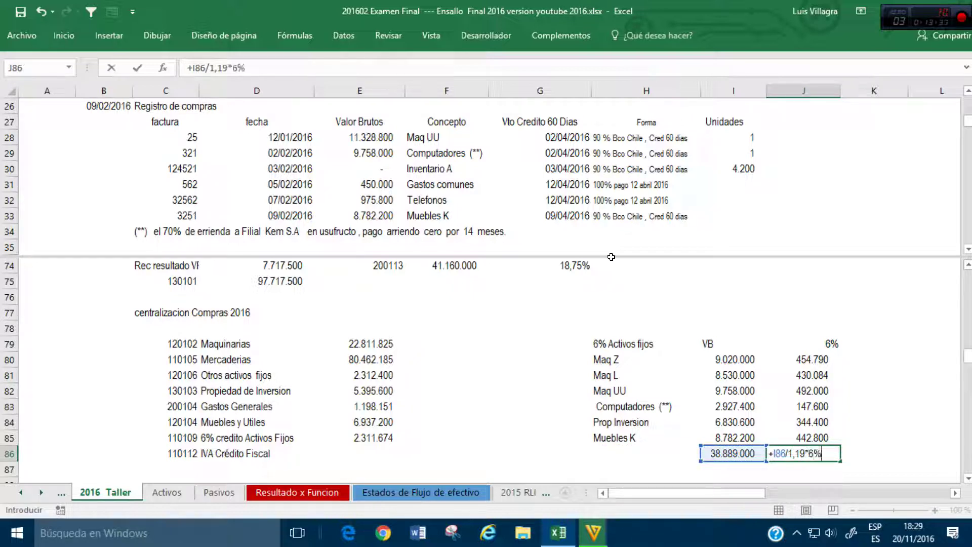
key("Return")
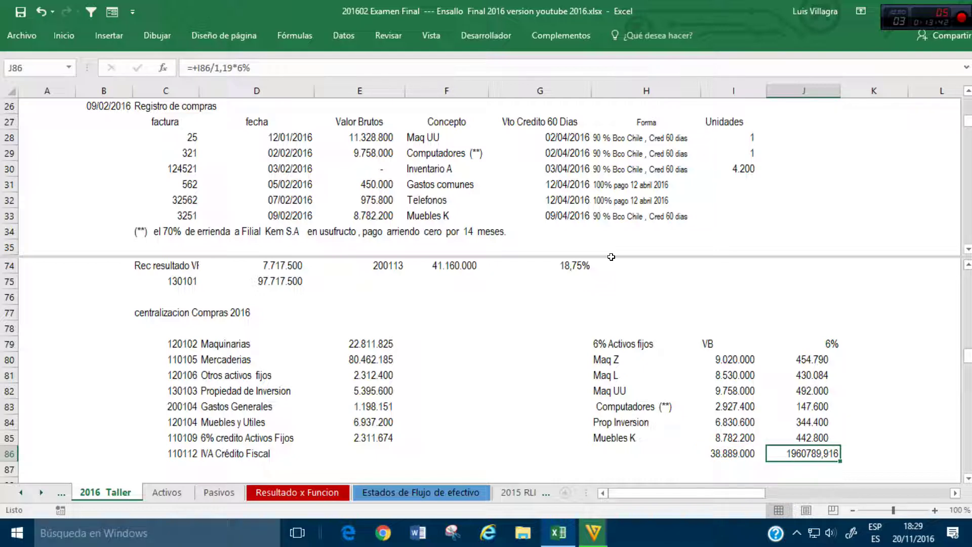
Step: Review the credit formulas and VB references in the 6% table against both purchase registers
key("F2")
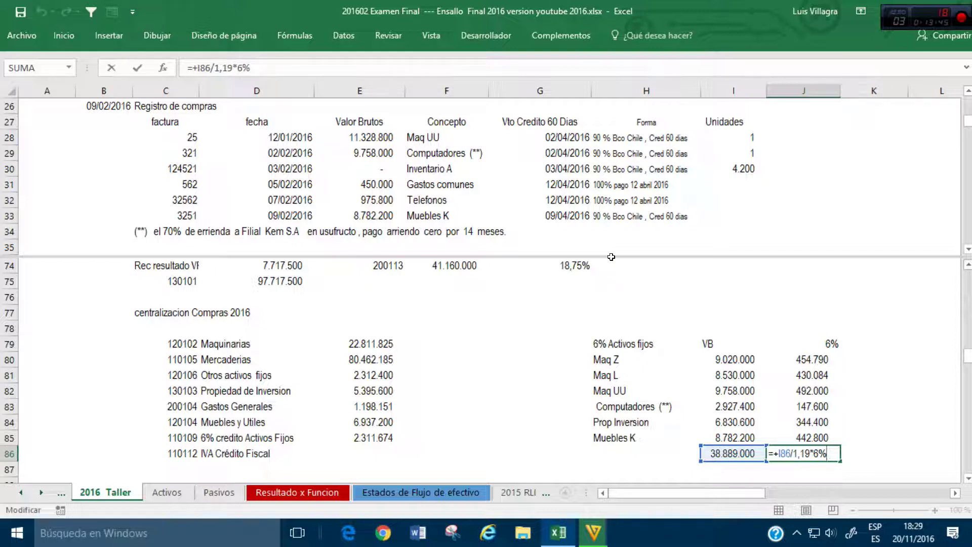
key("Return")
key("Up")
key("Up")
key("Up")
key("Up")
key("Up")
key("Up")
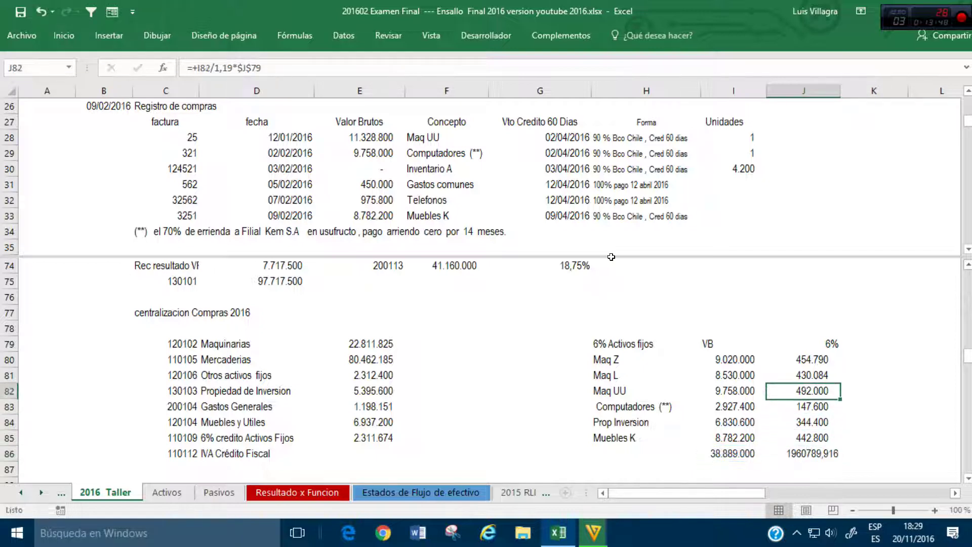
key("Left")
key("Up")
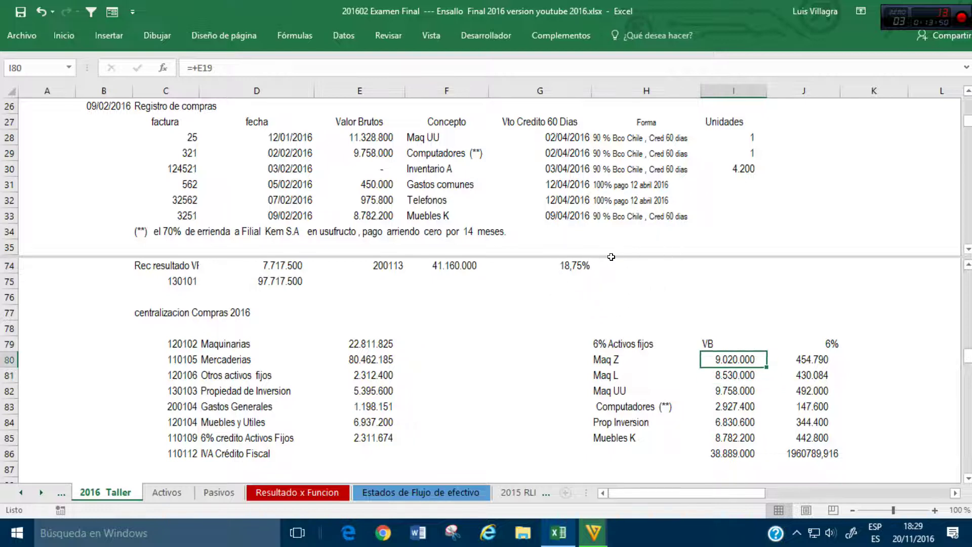
scroll(428, 152, "up", 1)
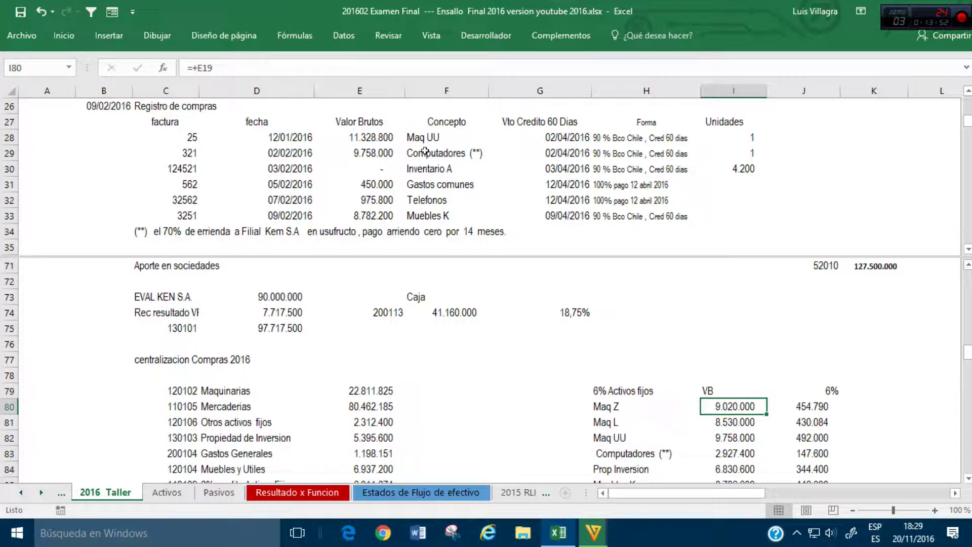
left_click(428, 153)
scroll(428, 149, "up", 1)
scroll(428, 148, "up", 3)
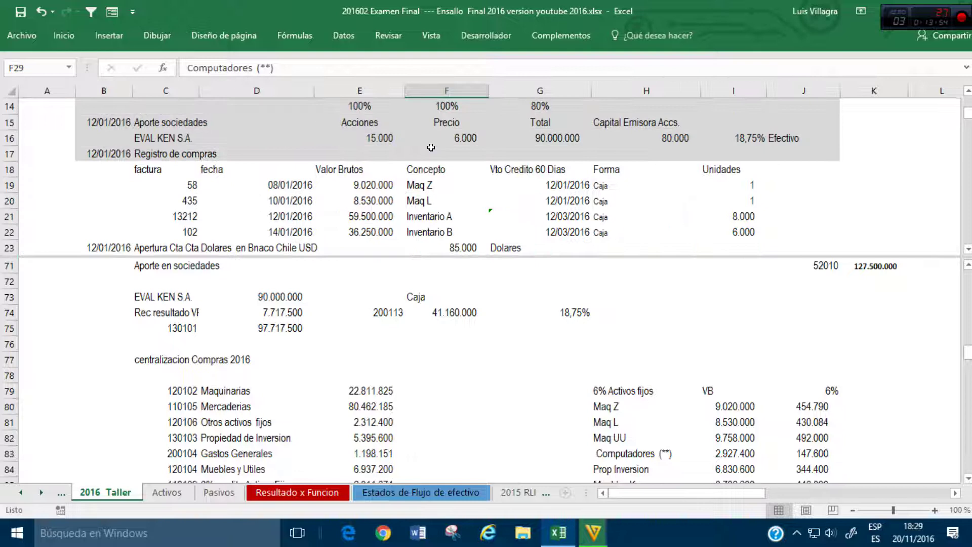
scroll(431, 146, "down", 1)
scroll(484, 180, "up", 1)
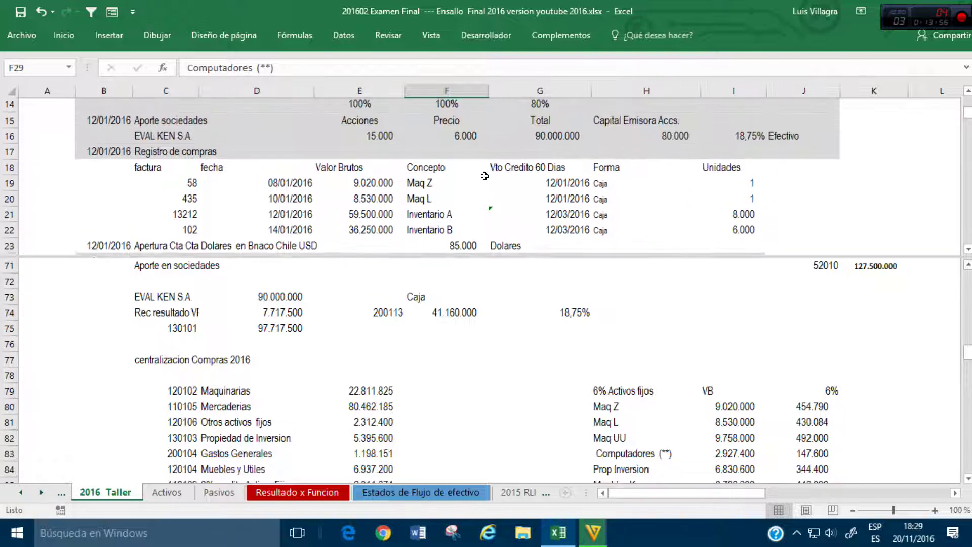
scroll(484, 177, "down", 3)
scroll(485, 176, "down", 1)
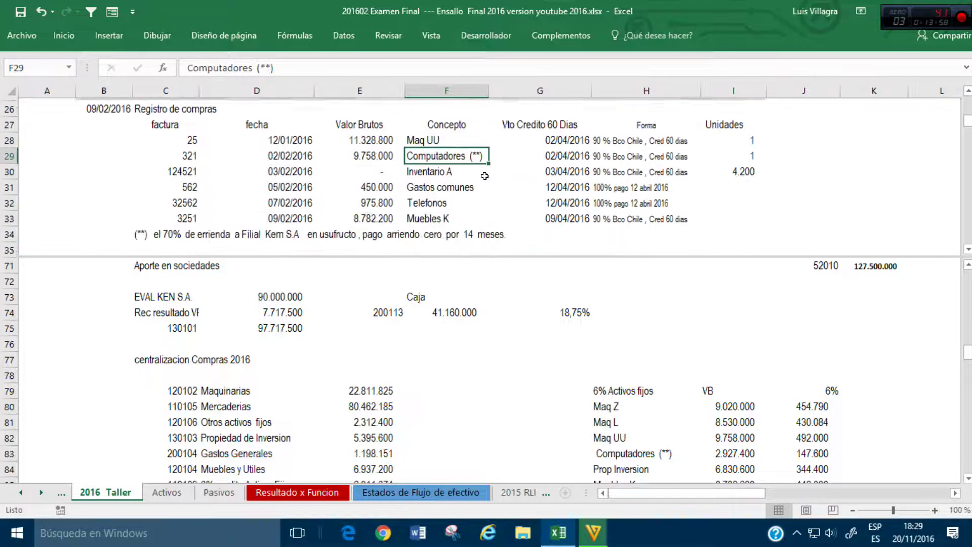
Step: Correct the Maq UU gross value in I82 so that it refers to E28
left_click(811, 438)
left_click(739, 439)
scroll(749, 470, "down", 1)
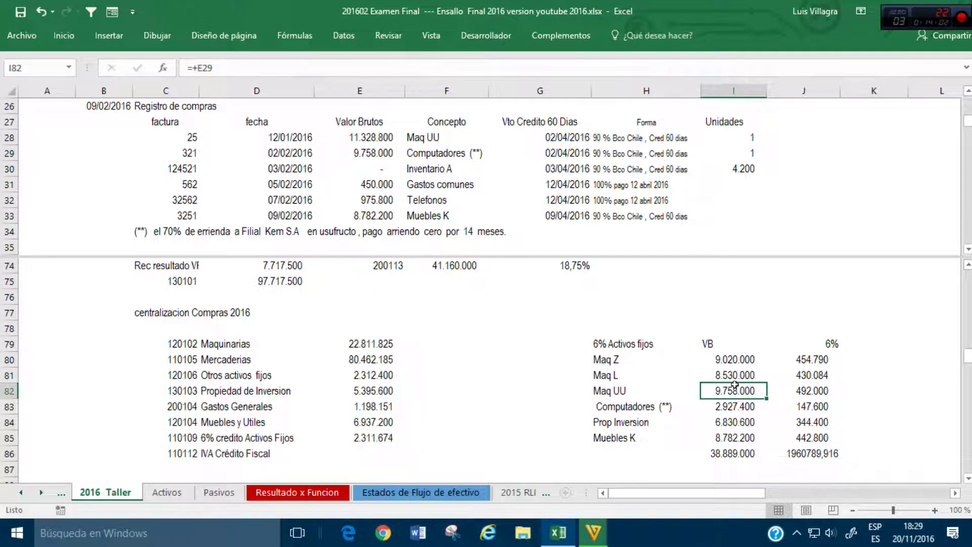
type("+")
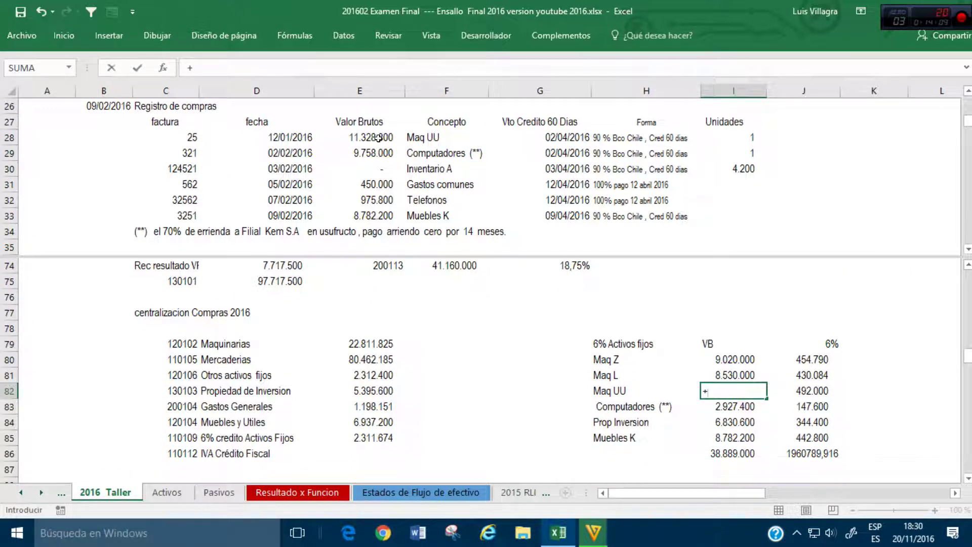
left_click(379, 138)
key("Return")
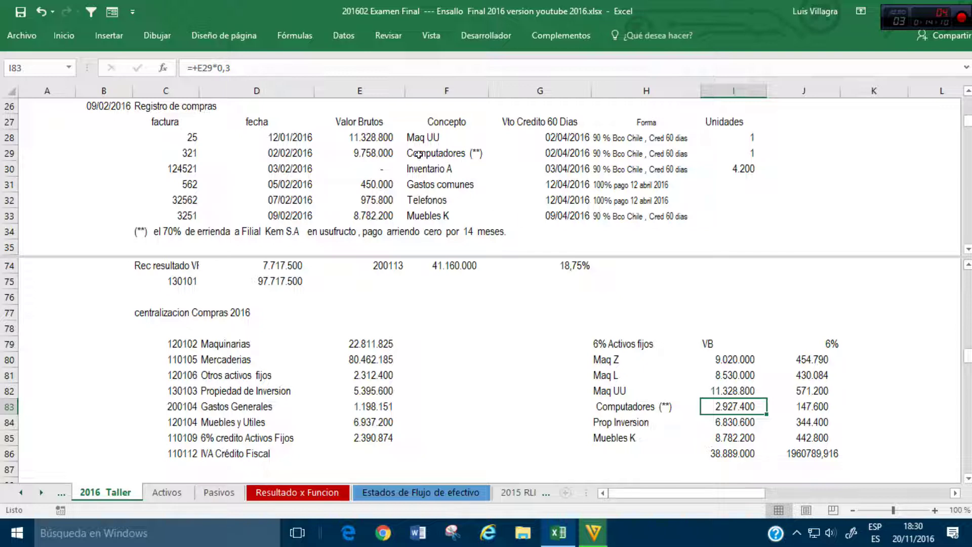
Step: Check the gross values of Computadores, Prop Inversion and Muebles K against the register and the check total's formula
left_click(389, 161)
left_click(739, 410)
left_click_drag(739, 405, 739, 422)
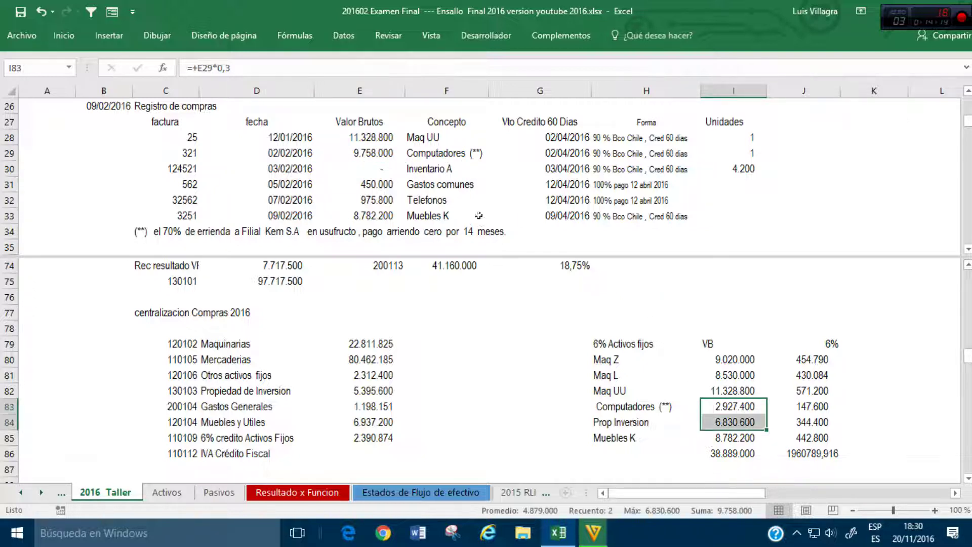
left_click(383, 218)
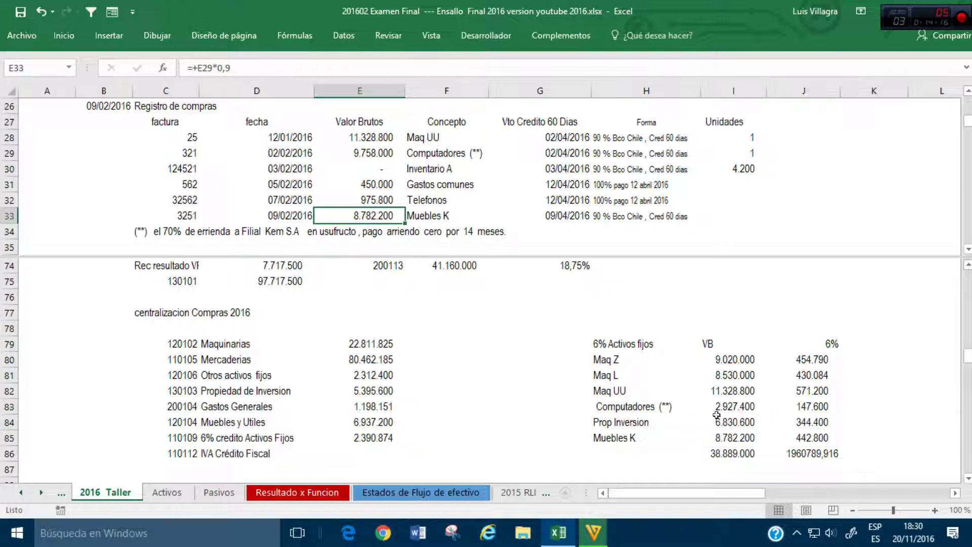
left_click(735, 439)
left_click(735, 454)
left_click(735, 438)
left_click(737, 454)
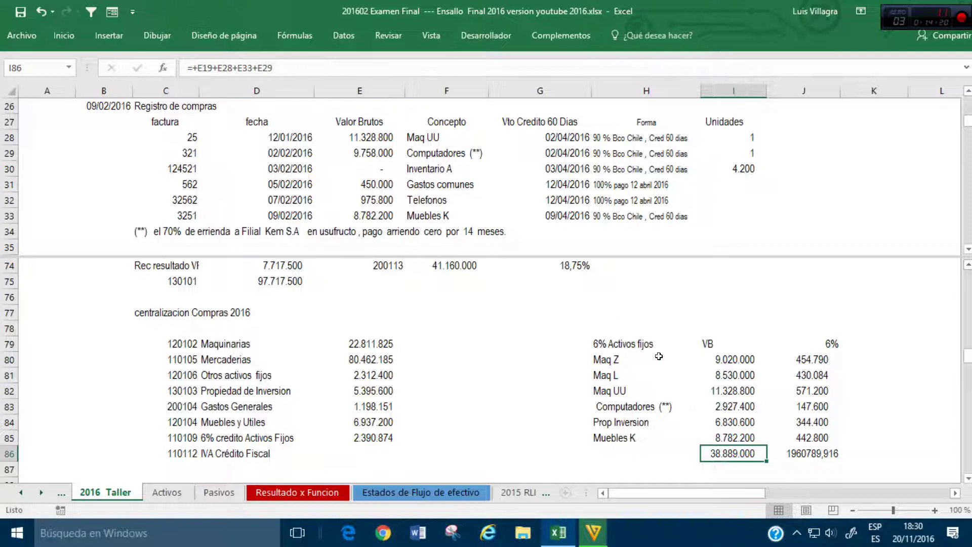
left_click_drag(725, 359, 735, 440)
type("º")
left_click(731, 458)
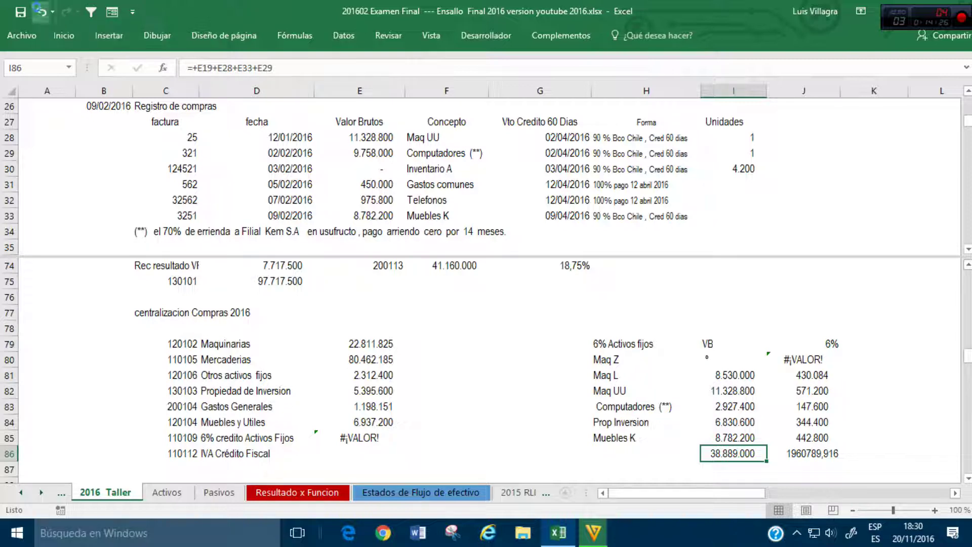
left_click(40, 11)
Step: Rebuild the gross check total in I86 from both purchase registers with the formula +E19+E20+E28+E29+E33
left_click(733, 455)
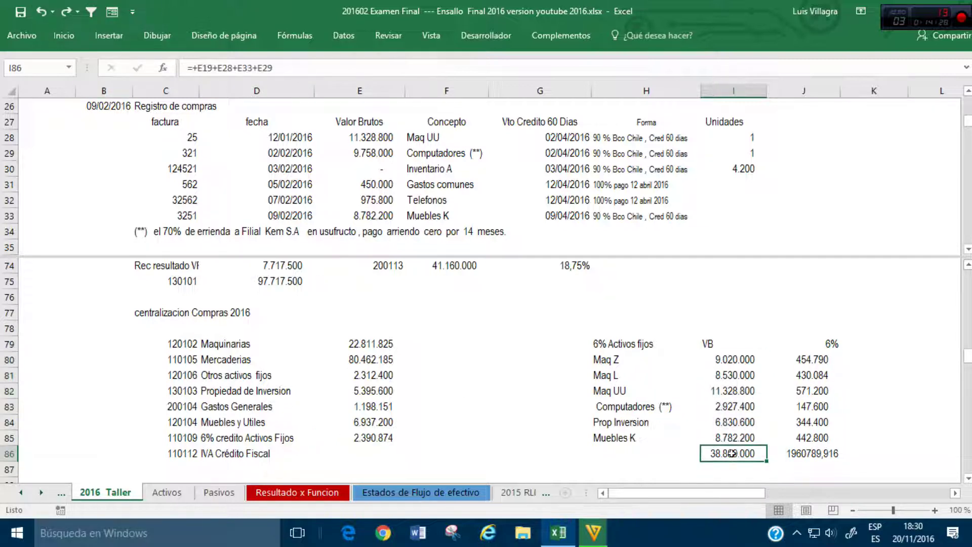
type("+")
scroll(459, 184, "up", 4)
left_click(459, 184)
scroll(459, 184, "up", 3)
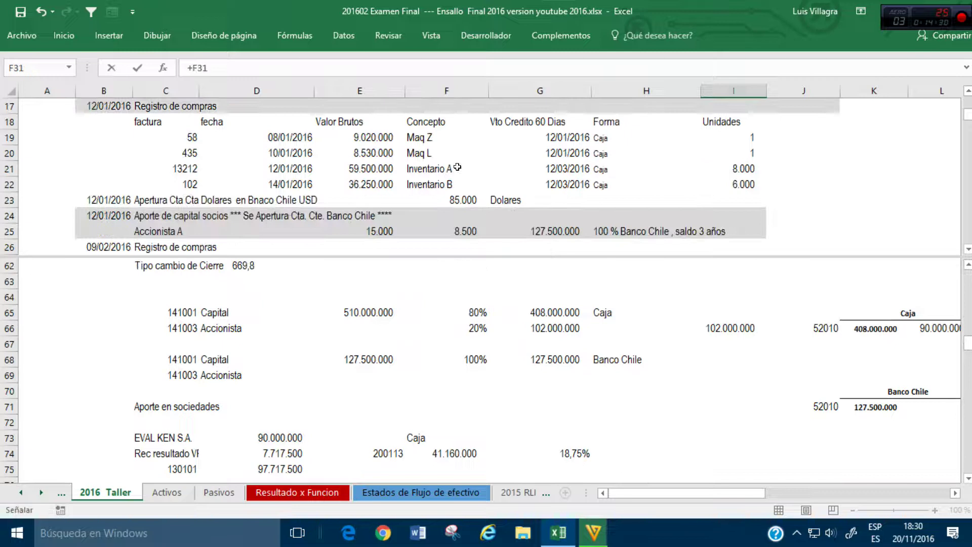
left_click(373, 136)
type("+")
left_click(372, 153)
type("+E20+")
scroll(439, 168, "down", 2)
left_click(540, 152)
scroll(541, 151, "down", 3)
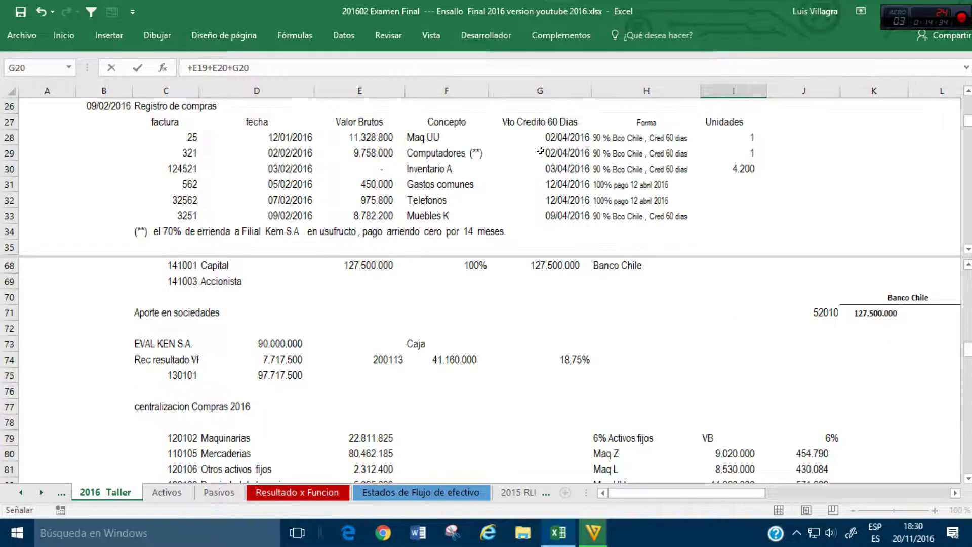
left_click(373, 137)
type("+")
left_click(373, 153)
type("+E29+")
left_click(387, 216)
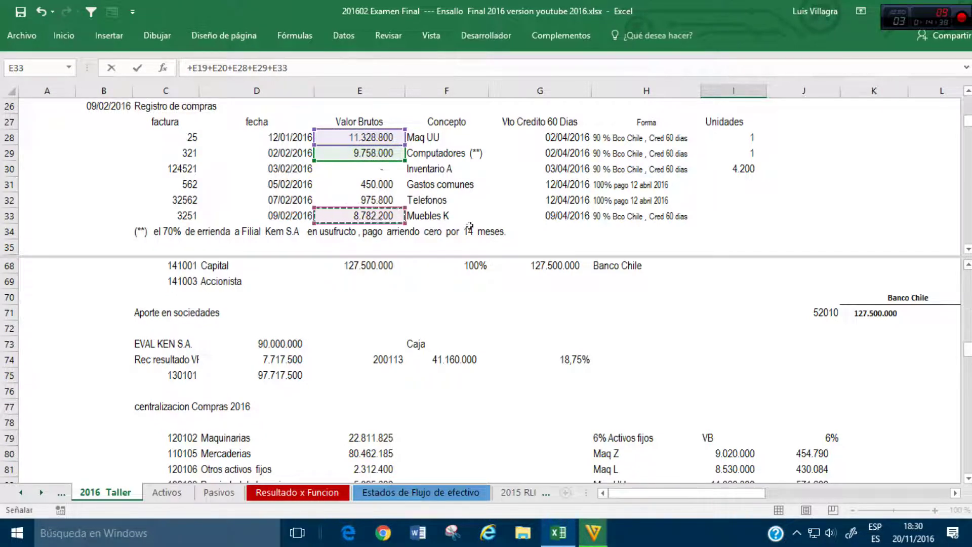
key("Return")
Step: Format the check credit in J86 with thousands separators and no decimals
scroll(628, 318, "down", 2)
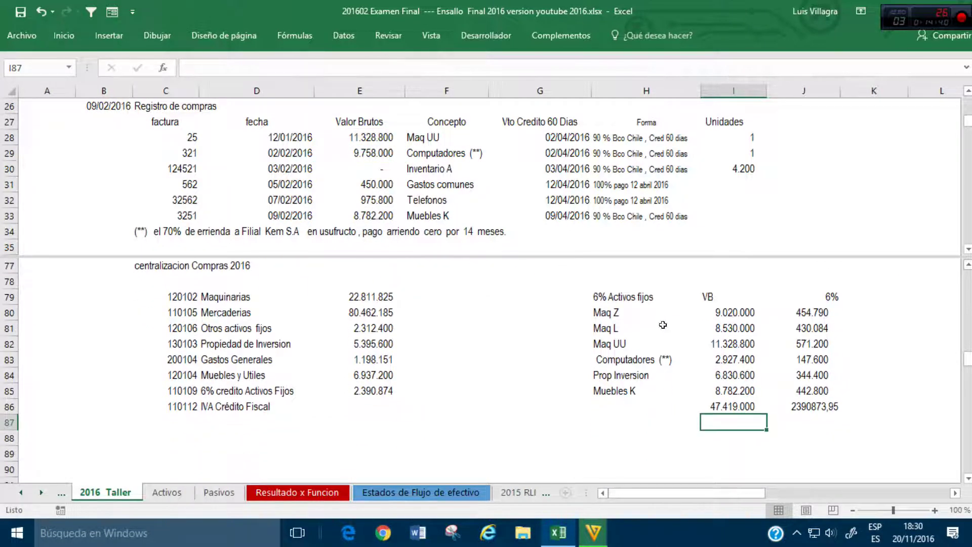
left_click(740, 406)
left_click(821, 409)
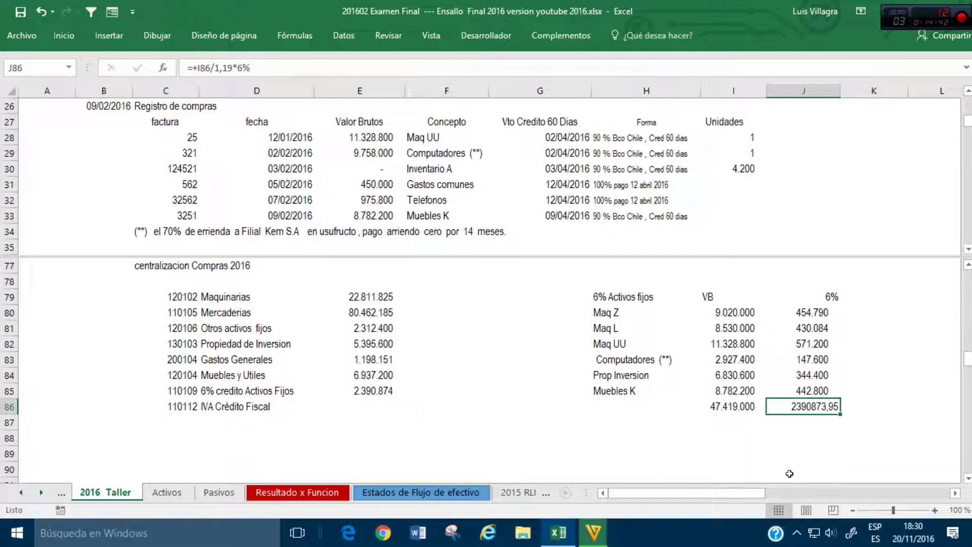
left_click(75, 33)
left_click(471, 83)
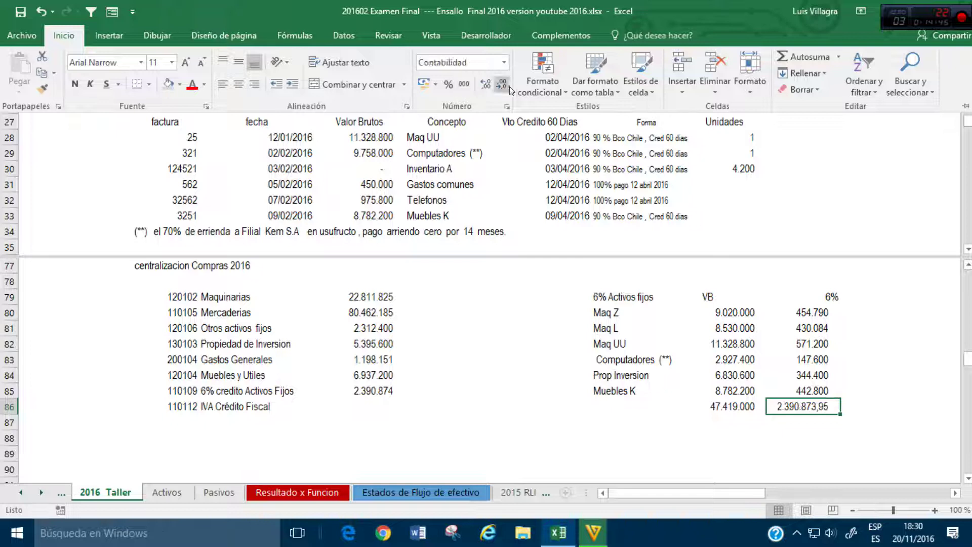
left_click(502, 84)
left_click(501, 84)
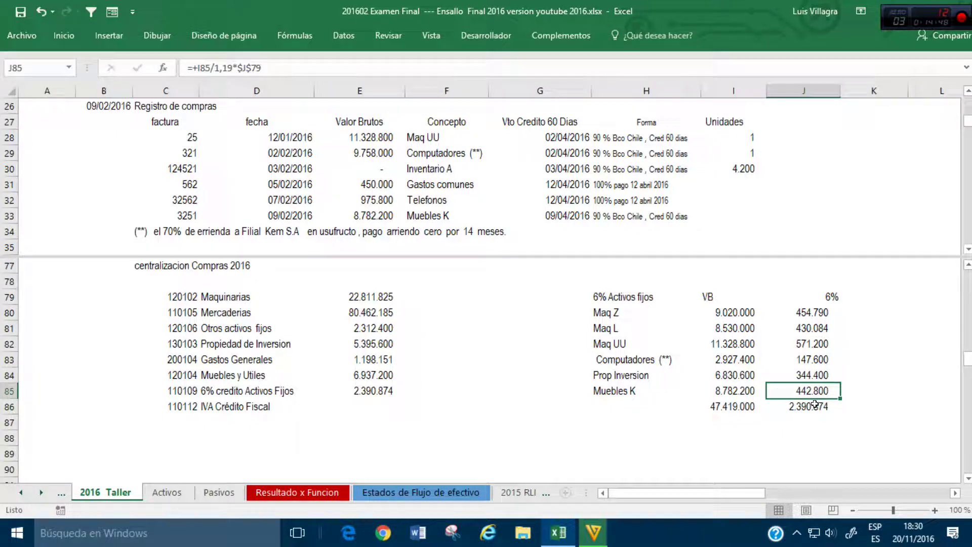
Step: Compare the sum of the VB values in I80:I85 with the check total in I86, and inspect the credit in E85
left_click(745, 409)
left_click_drag(720, 315, 735, 392)
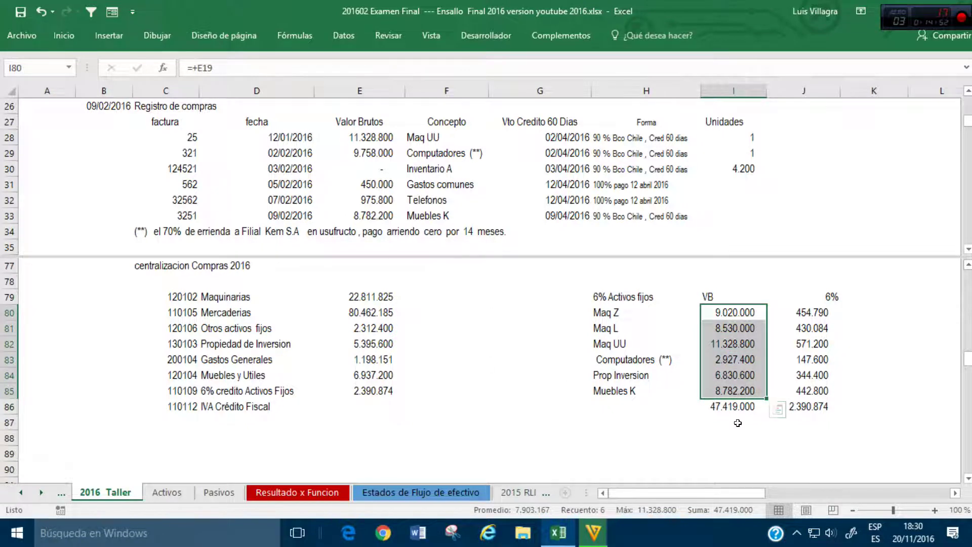
left_click(375, 391)
Step: Sum the gross values of both purchase registers for IVA Crédito Fiscal in E86 with +suma(E28:E33)+suma(E19:E22)
left_click(400, 409)
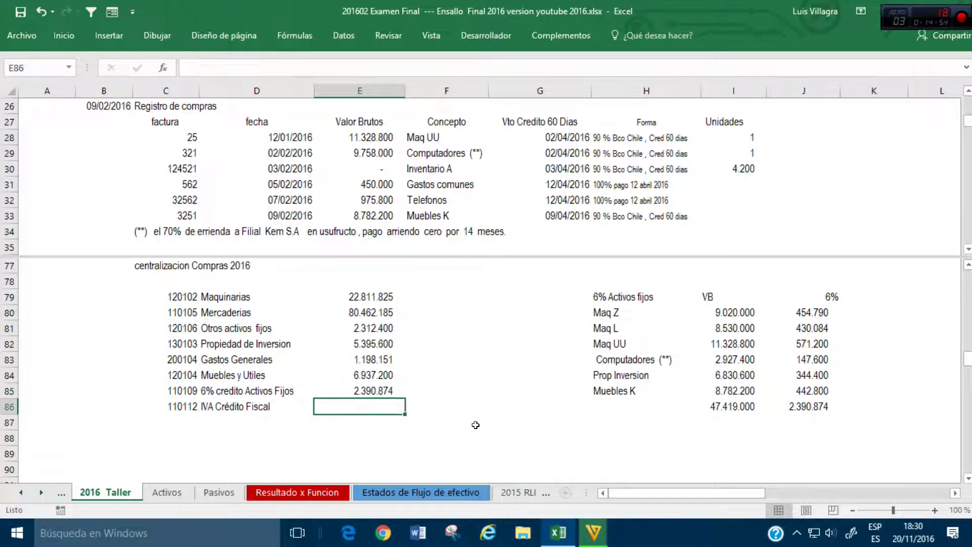
type("+")
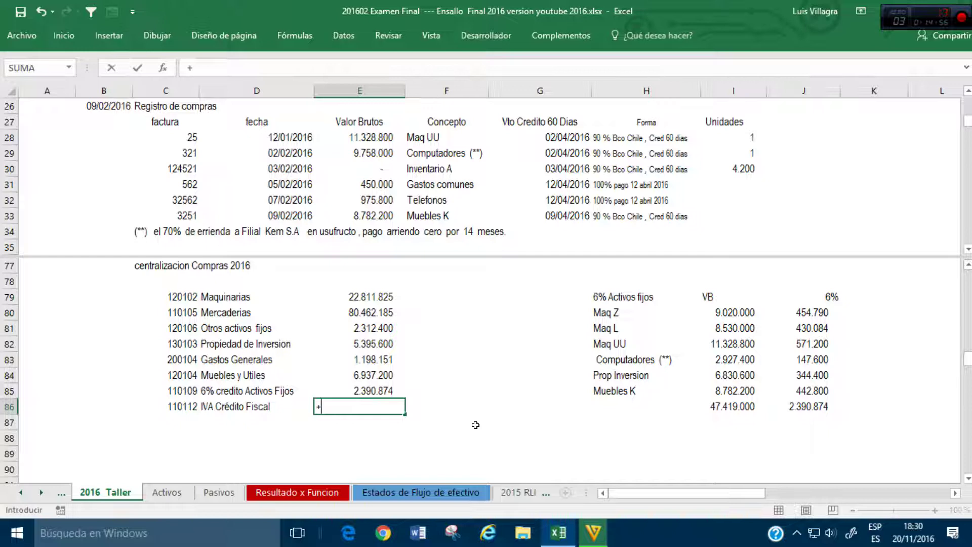
type("suma(")
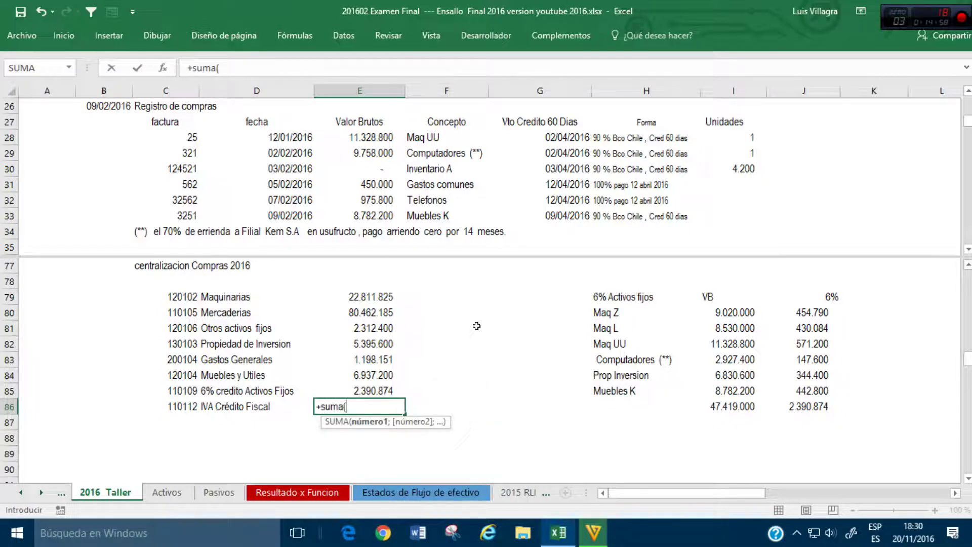
left_click_drag(369, 215, 375, 140)
type(")")
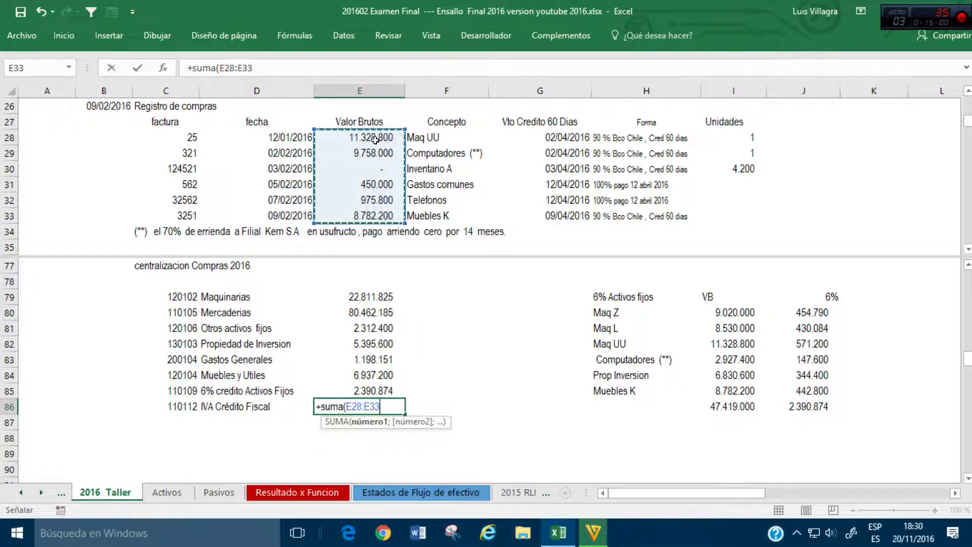
type("+suma(")
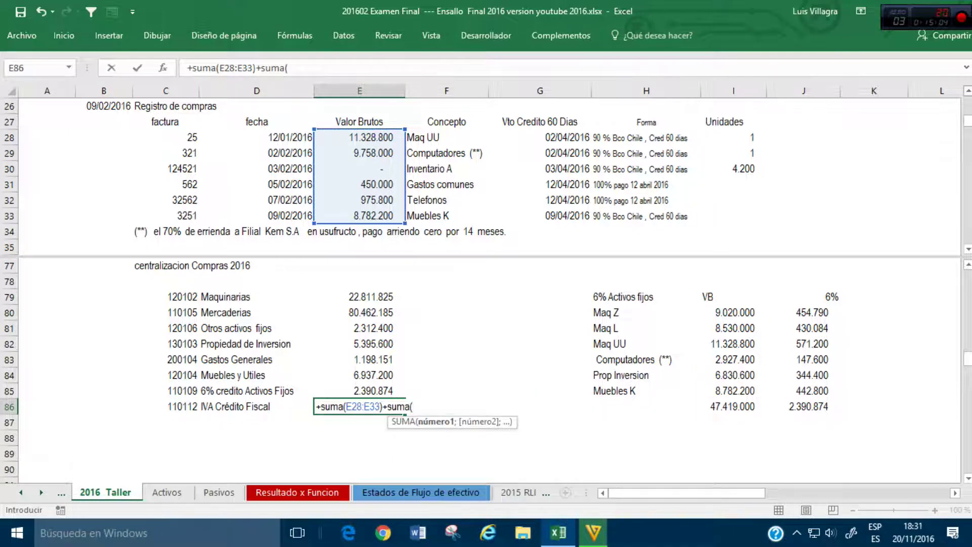
scroll(358, 105, "up", 3)
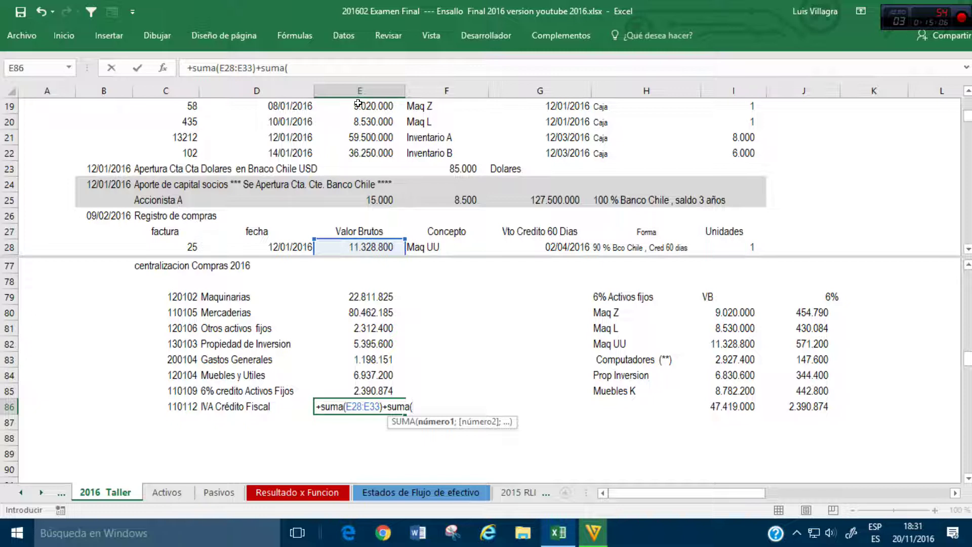
left_click_drag(358, 104, 366, 150)
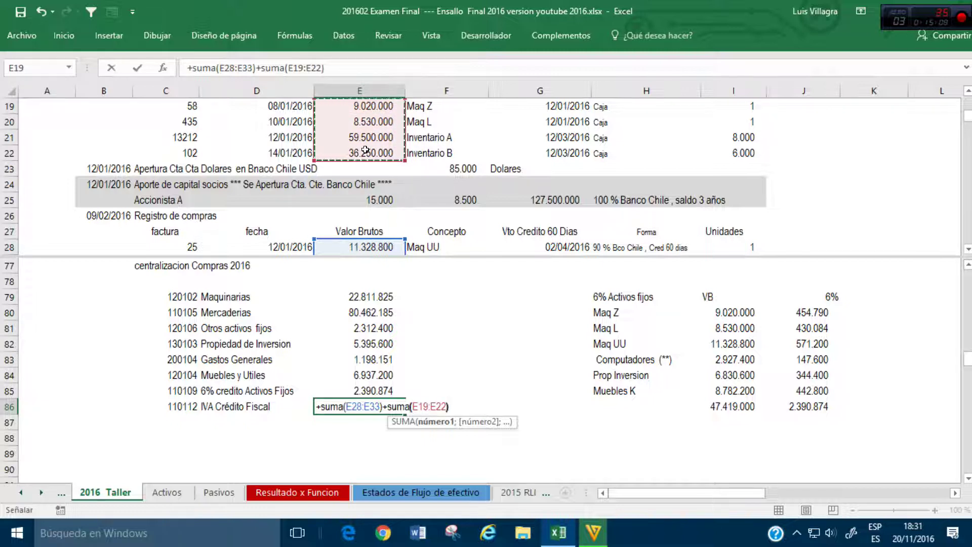
key("Return")
Step: Extend the IVA Crédito Fiscal formula in E86 to (+SUMA(E28:E33)+SUMA(E19:E22))/1,19*19%
key("Up")
key("F2")
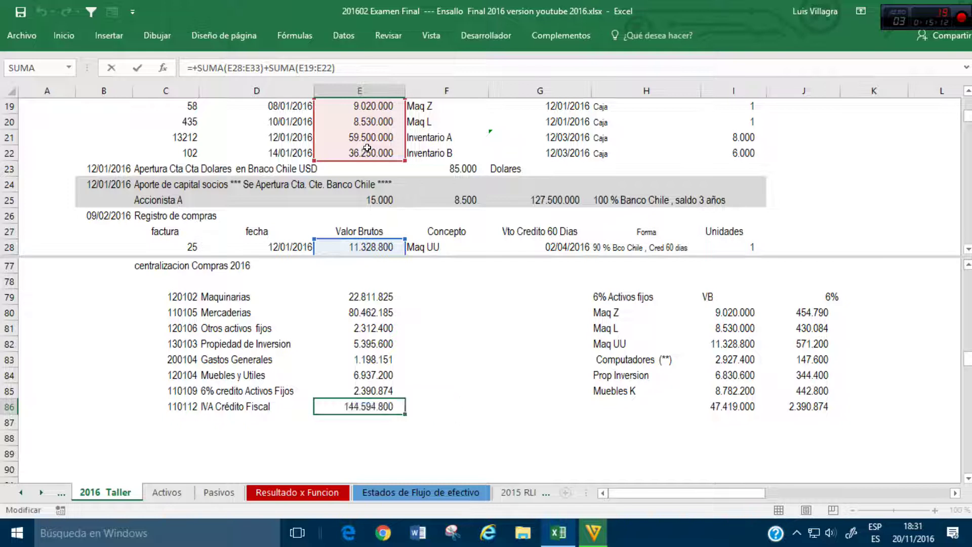
scroll(391, 299, "up", 1)
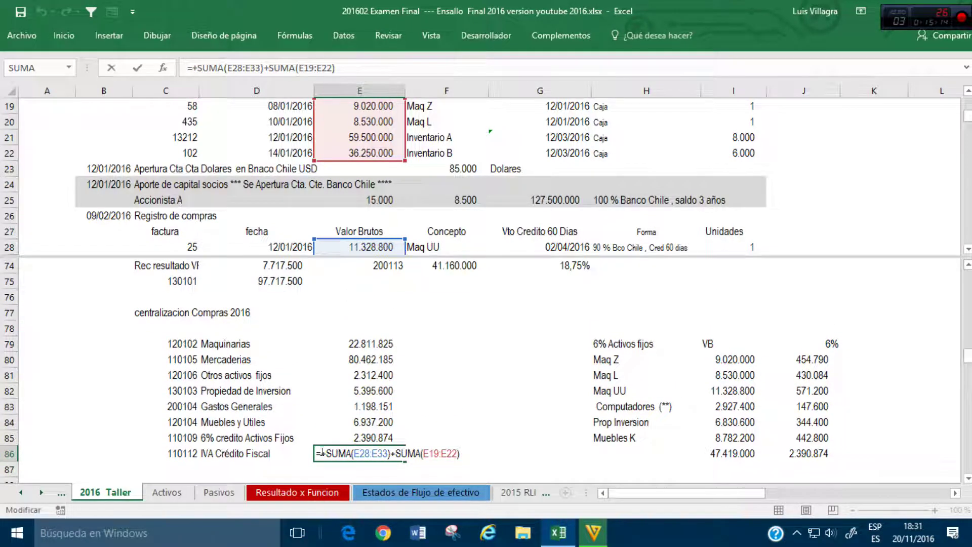
type("(")
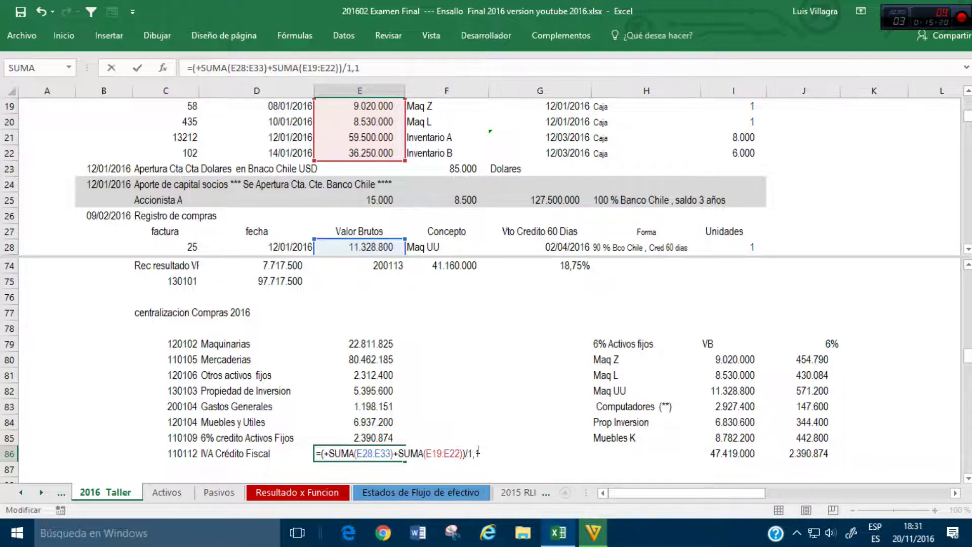
type("19%")
key("Return")
Step: Check the combined amount of the accounts in E79:E85 against the IVA Crédito Fiscal formula in E86
key("Up")
key("Down")
key("Down")
key("Up")
key("Up")
key("Up")
key("Down")
key("Up")
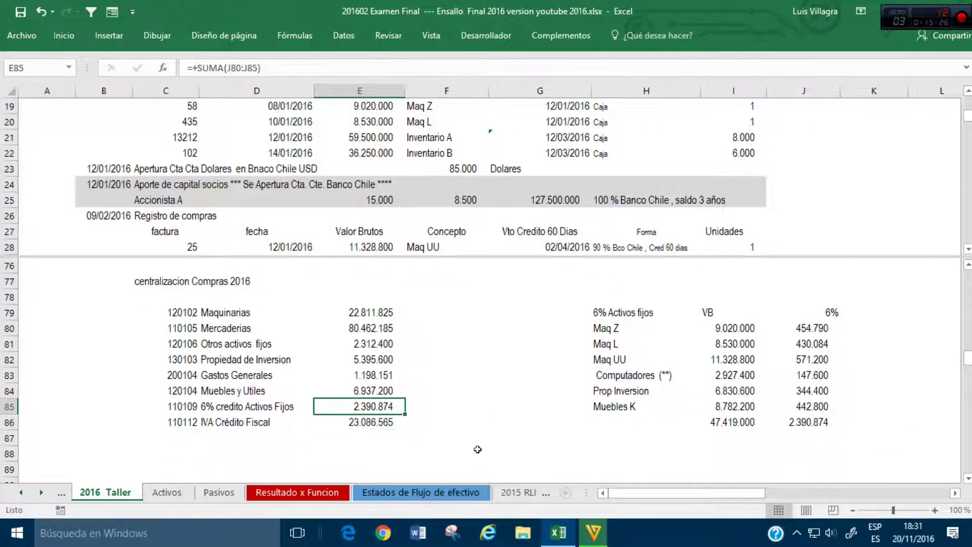
key("shift+Up")
key("shift+Up")
key("shift+Up")
key("shift+Up")
key("shift+Up")
key("shift+Up")
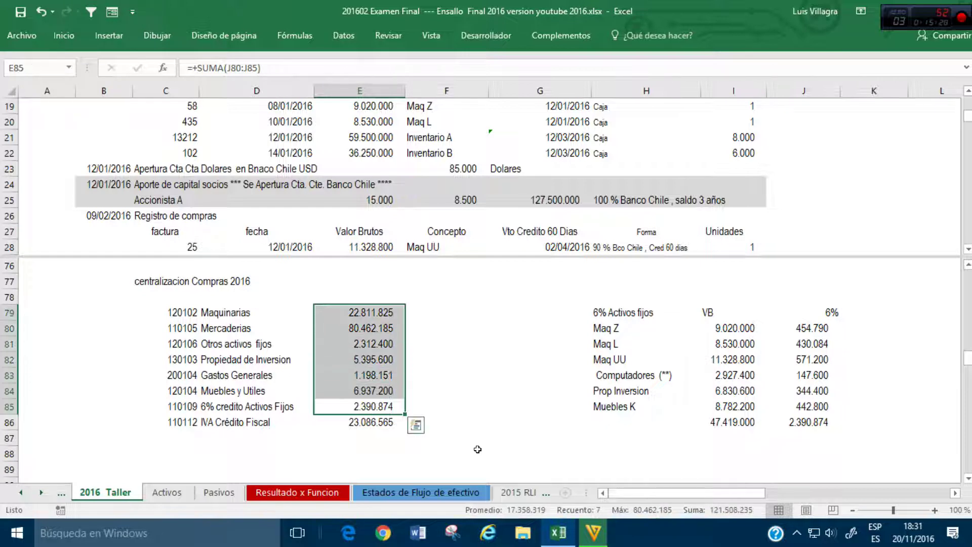
key("Down")
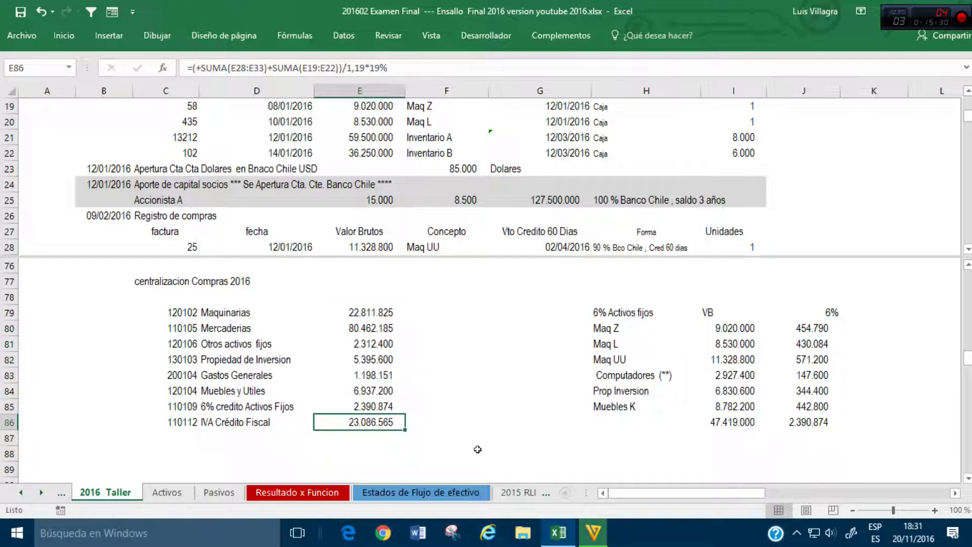
Step: Total the account amounts in F85 with =suma(E79:E85) as an IVA check
key("Right")
key("Up")
type("=suma(")
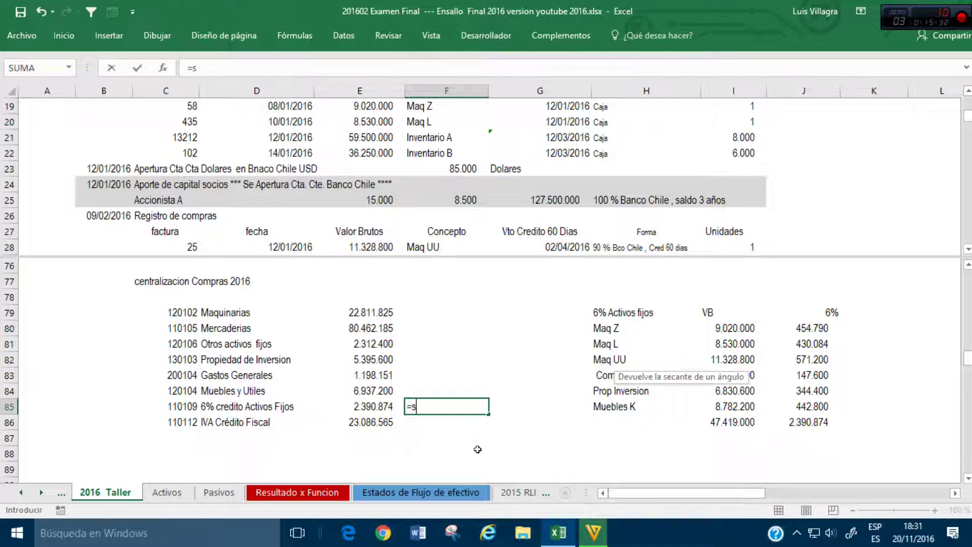
key("Left")
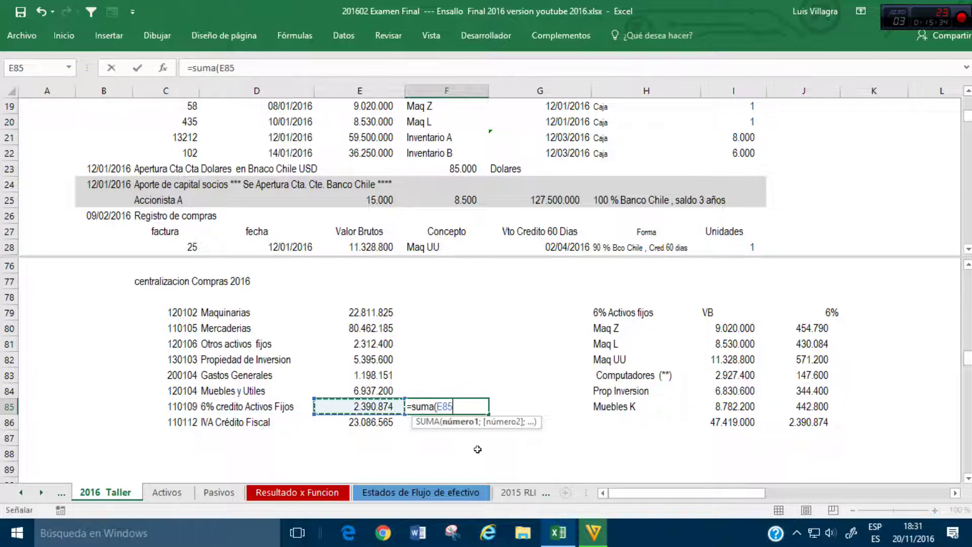
key("shift+Up")
key("shift+Up")
key("shift+Up")
key("shift+Up")
key("shift+Up")
key("shift+Up")
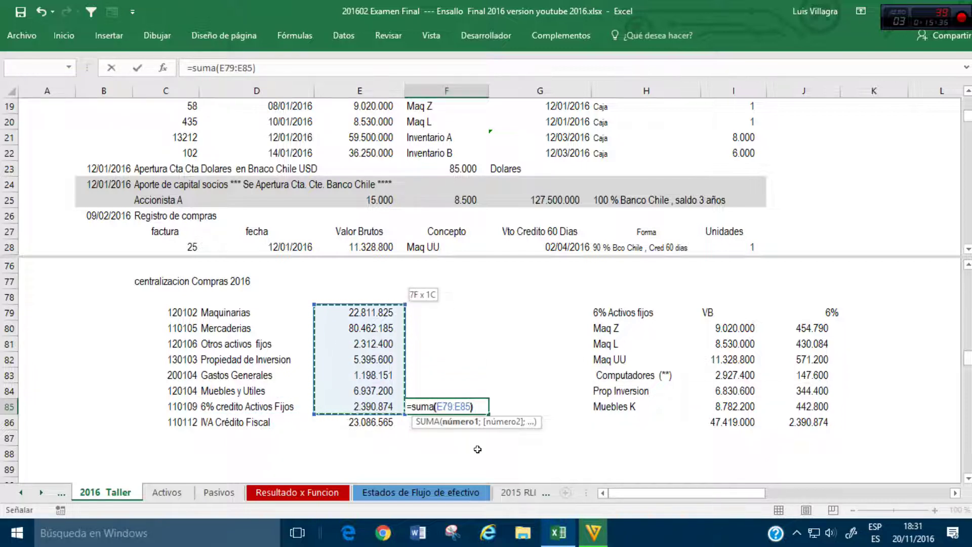
type(")")
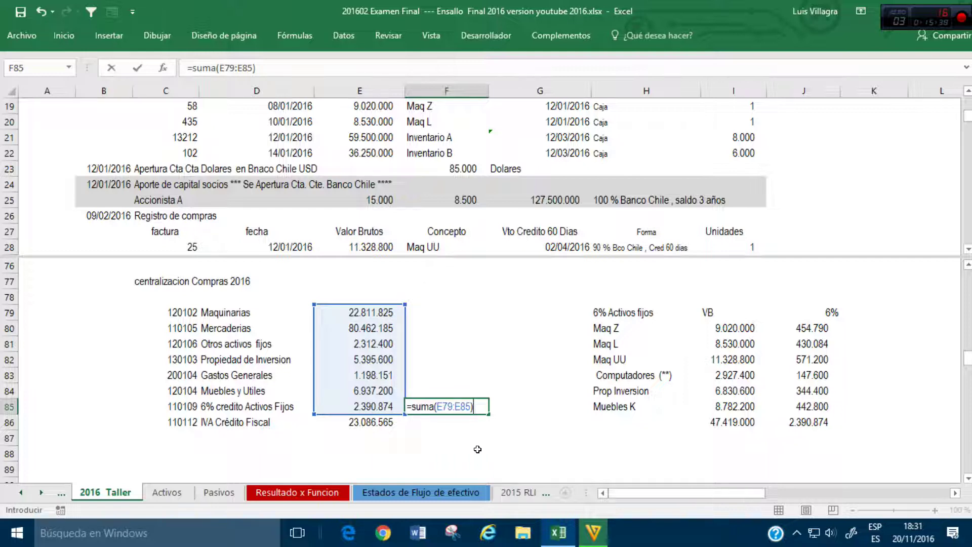
key("ctrl+Return")
Step: Calculate the check IVA in G85 with the formula +F85*19%
key("Right")
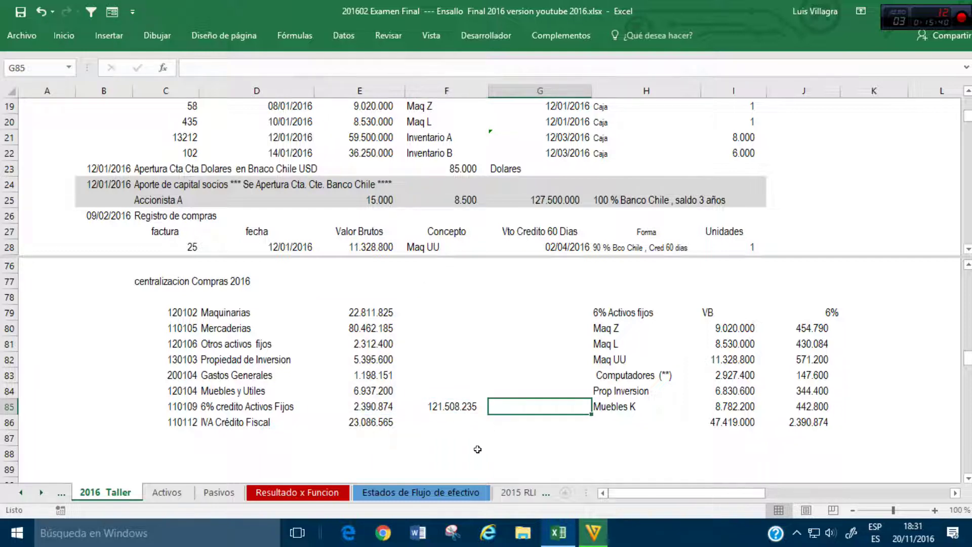
type("+")
key("Left")
type("*19%")
key("ctrl+Return")
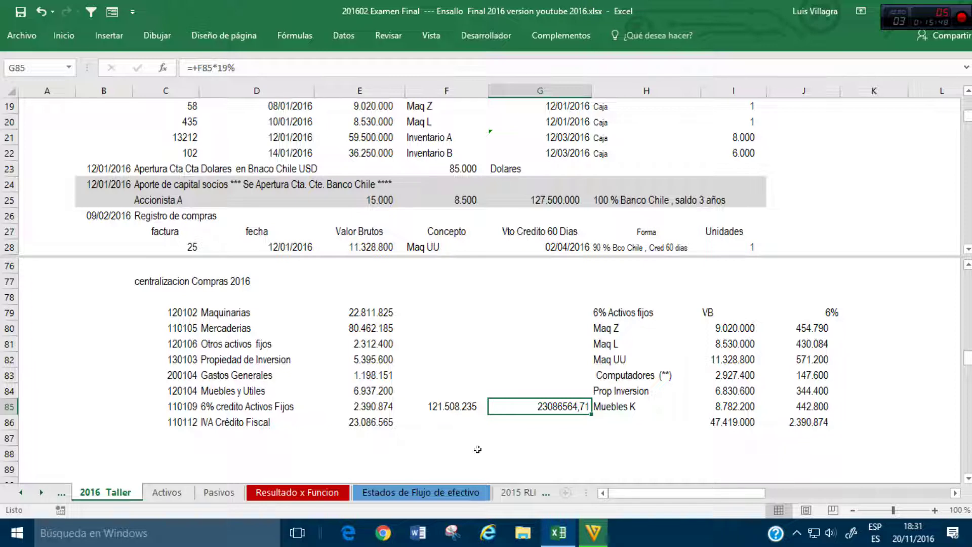
Step: Clear the auxiliary check formulas in F85:G85 after viewing their combined sum
key("Left")
key("shift+Right")
key("shift+Right")
key("shift+Left")
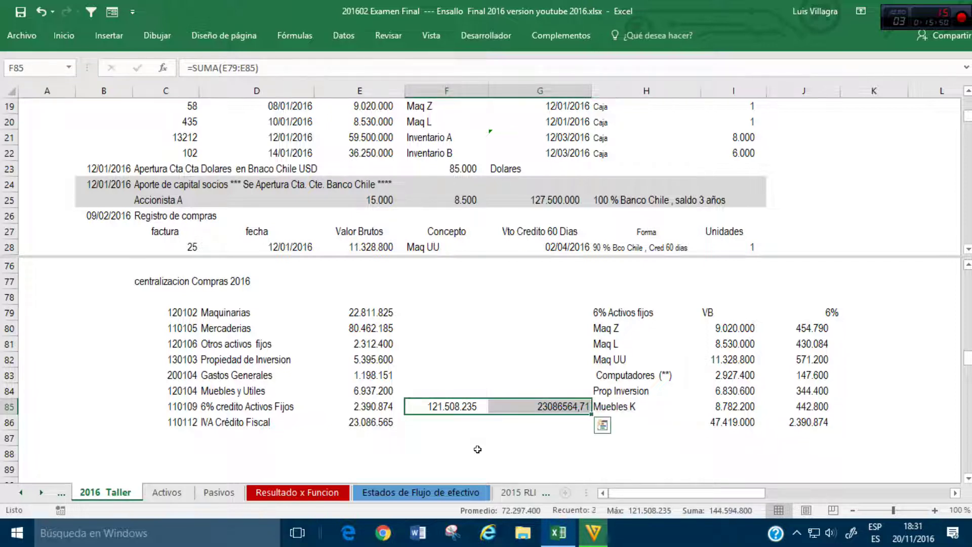
key("Delete")
Step: Review the account names in the Compras 2016 centralization and the gross values and payment forms in the first purchase register
key("Down")
key("Down")
key("Left")
key("Left")
key("Up")
key("Up")
key("Up")
key("Up")
key("Up")
key("Up")
key("Down")
key("Down")
key("Down")
key("Down")
key("Down")
key("Down")
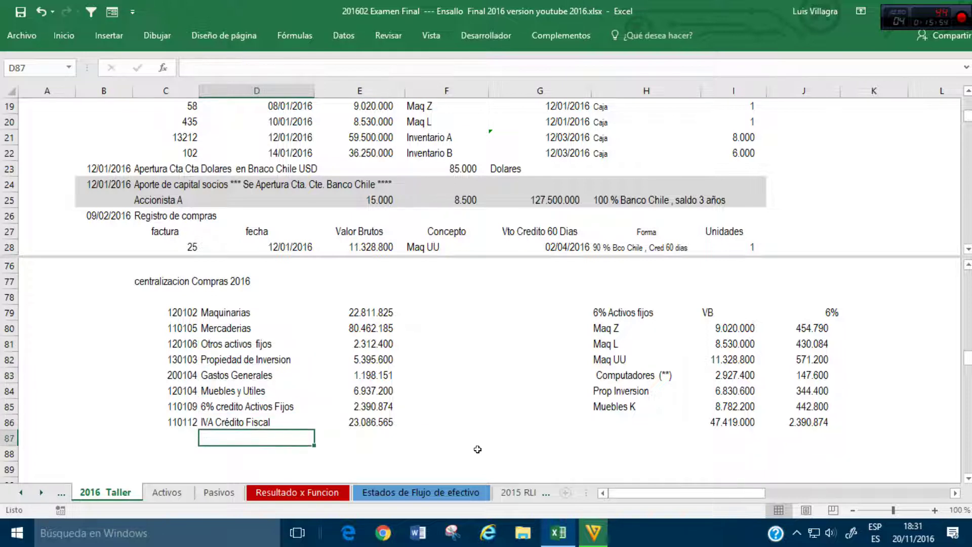
key("Up")
key("Up")
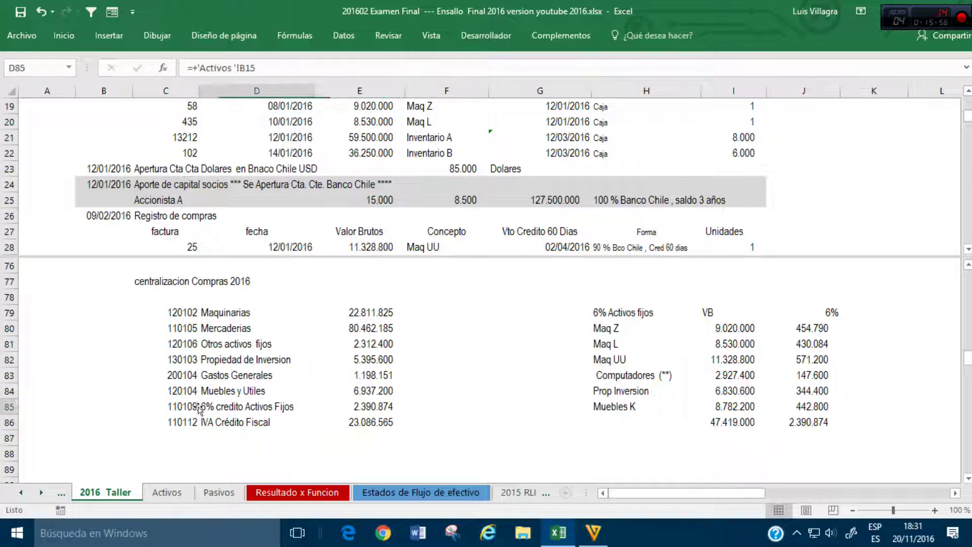
left_click(372, 153)
scroll(406, 169, "up", 4)
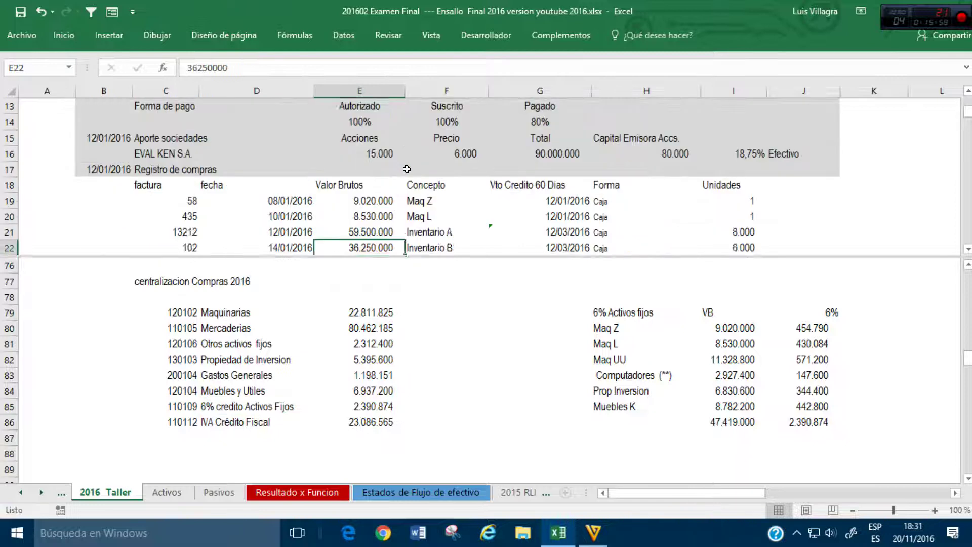
scroll(406, 169, "down", 2)
scroll(407, 169, "down", 1)
Step: Link C87, below IVA Crédito Fiscal in 2016 Taller, to the Caja account code in A6 of Activos
left_click(193, 438)
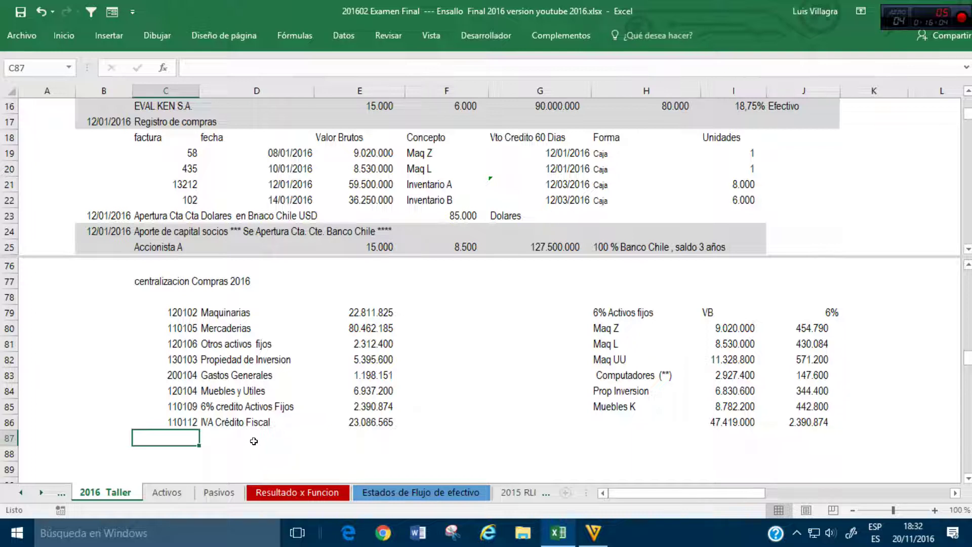
type("+")
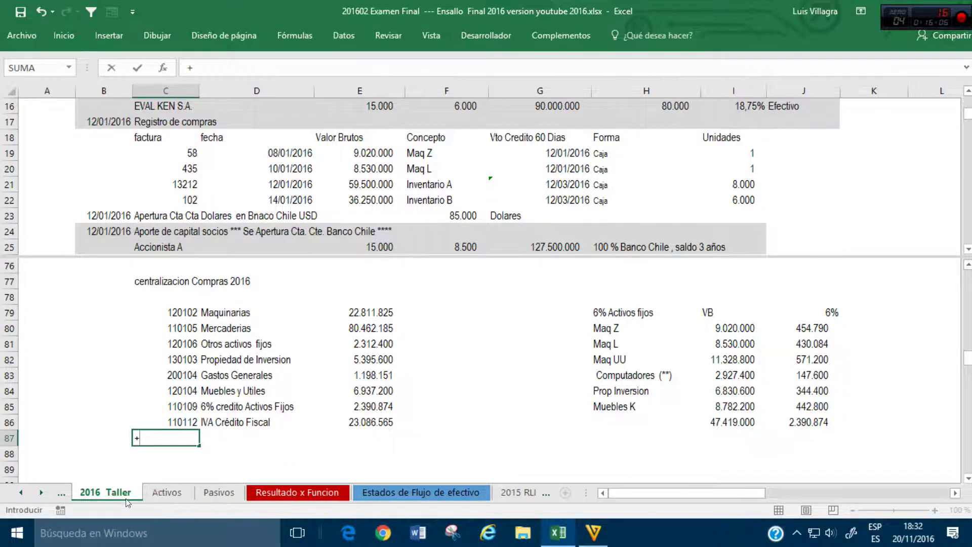
left_click(167, 492)
scroll(162, 369, "up", 1)
left_click(47, 191)
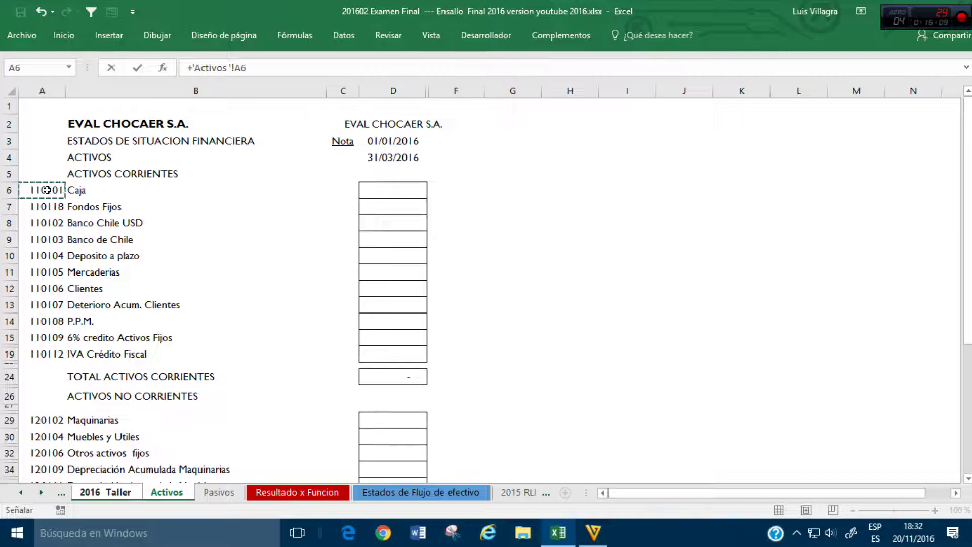
key("Return")
key("Up")
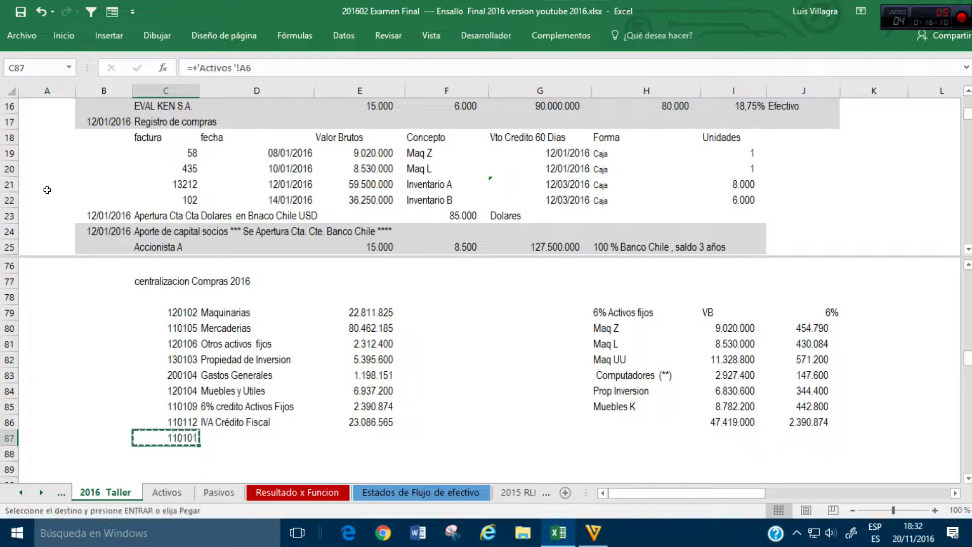
Step: Label row 87 as Caja and add a second Caja line with account code 110101 in row 88
key("Tab")
type("Caja")
key("Return")
type("110101")
key("Return")
key("Up")
key("Tab")
type("Caja")
key("Tab")
key("Up")
key("Tab")
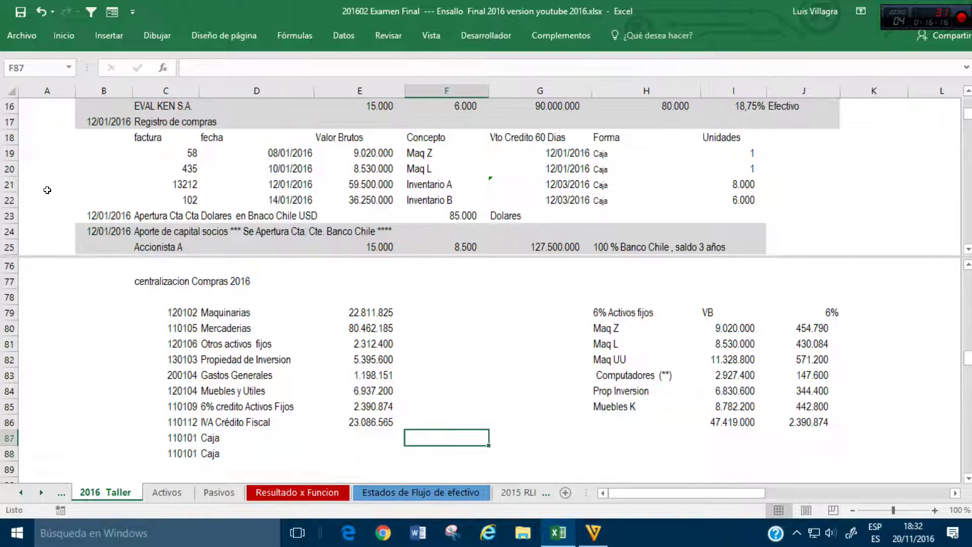
Step: Enter the cash payment for Maq Z and Maq L in F87 with the formula +E19+E20
type("+")
left_click(371, 152)
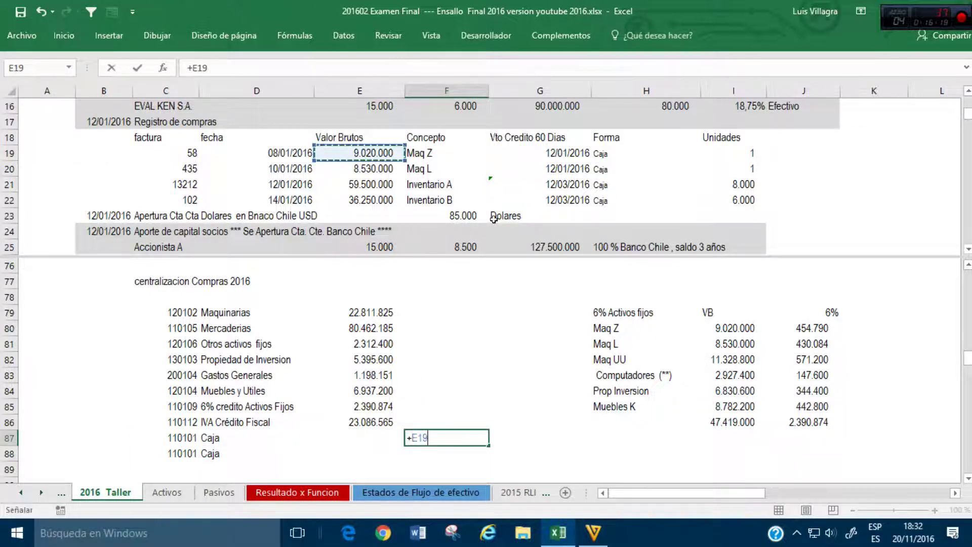
type("+")
left_click(380, 168)
key("Return")
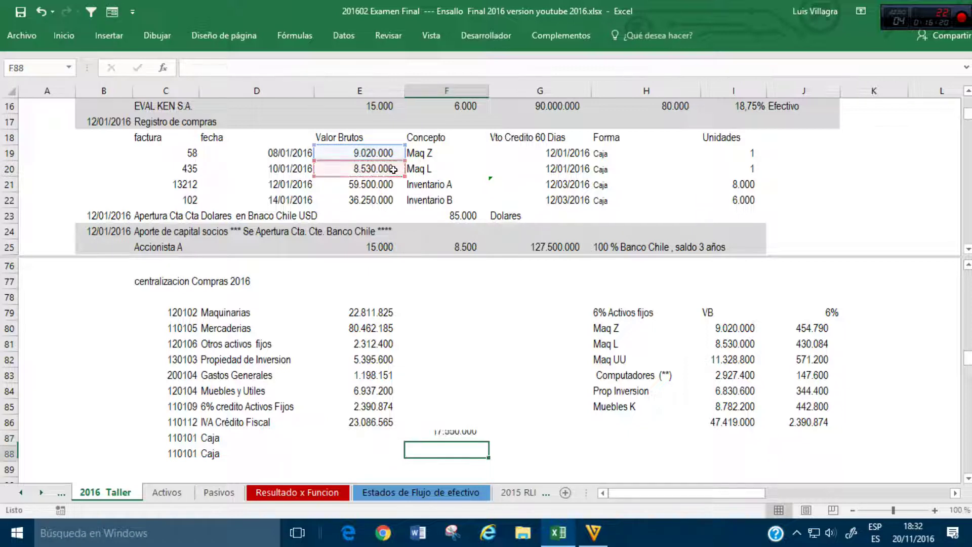
left_click(523, 434)
type("+")
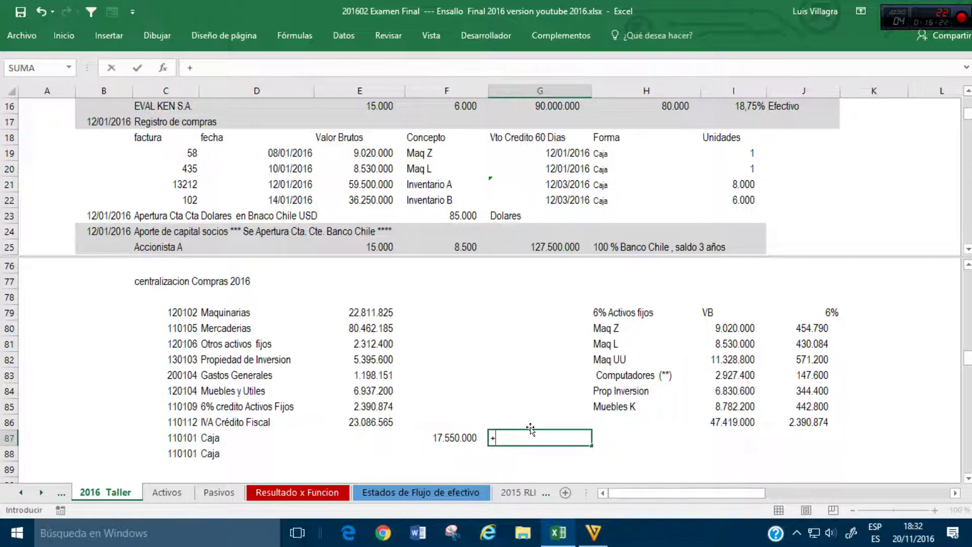
key("Escape")
Step: Post the machinery payment to the credit side of the Caja T-account by linking L67 to F87
scroll(785, 299, "up", 4)
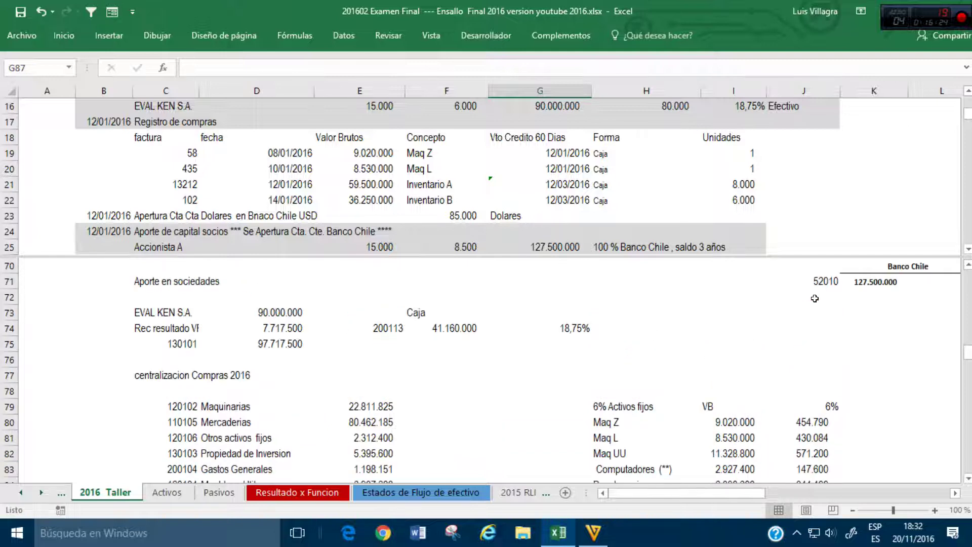
left_click(915, 310)
type("+")
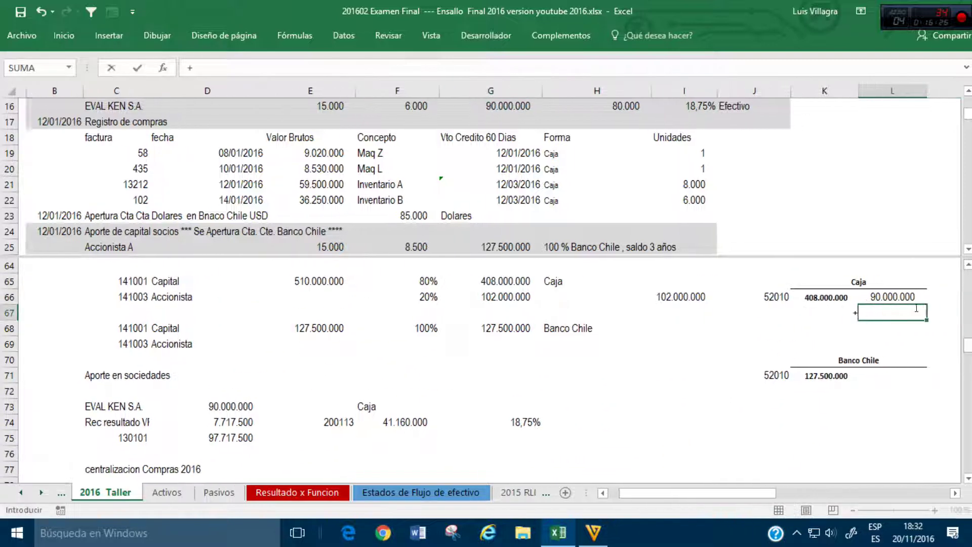
scroll(515, 343, "down", 3)
scroll(386, 358, "down", 2)
left_click(398, 389)
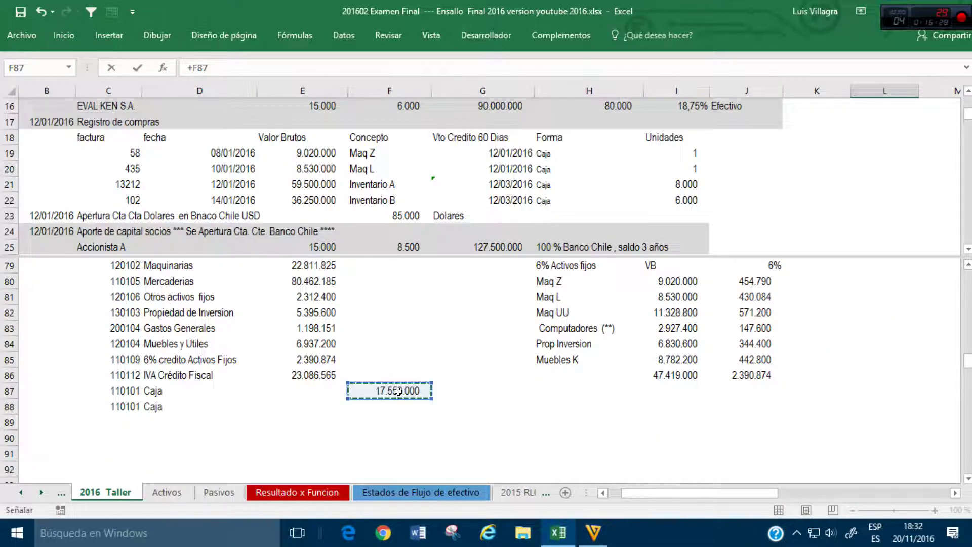
key("Return")
Step: Link M67 to the Compras de activos fijos code 53070 in Estados de Flujo de efectivo
key("Up")
key("Up")
key("Right")
key("Down")
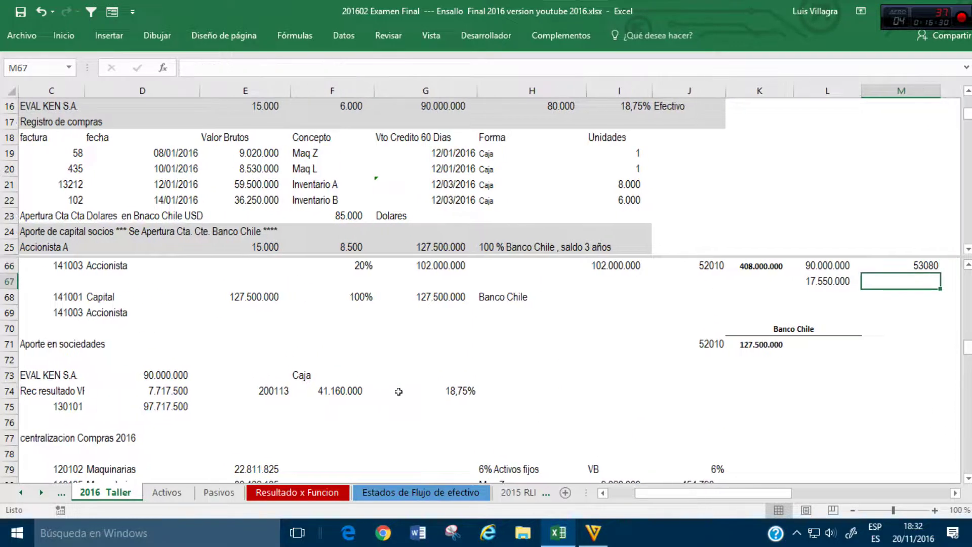
type("+")
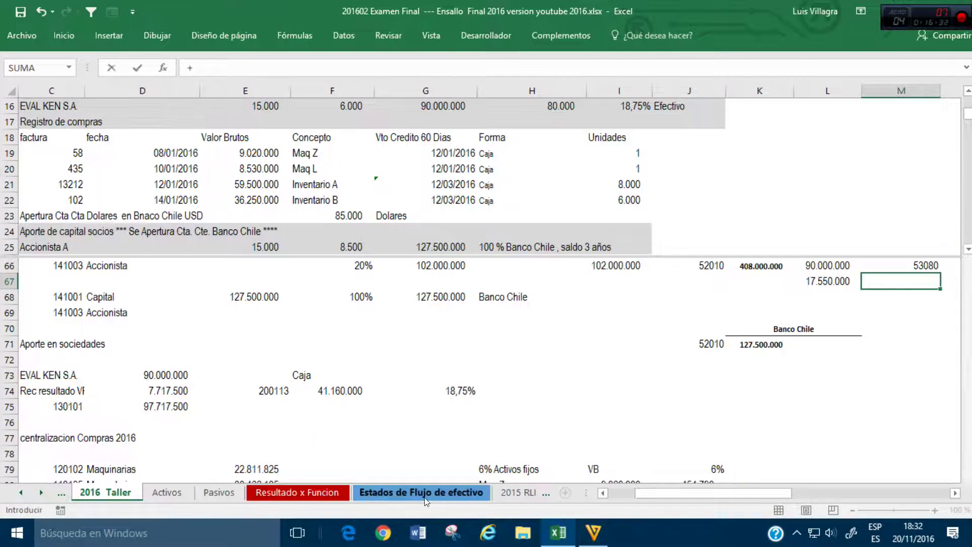
left_click(420, 493)
scroll(237, 338, "down", 2)
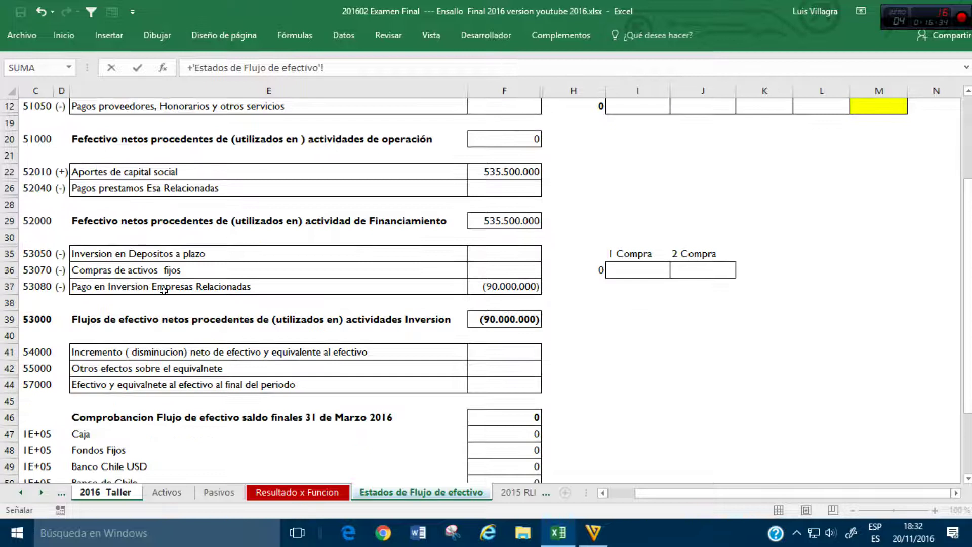
left_click(37, 270)
key("Return")
Step: Enter the cash payment for Inventario A and Inventario B in F88 with the formula +E21+E22
scroll(38, 270, "up", 1)
key("Left")
key("Left")
key("Left")
key("Left")
key("Down")
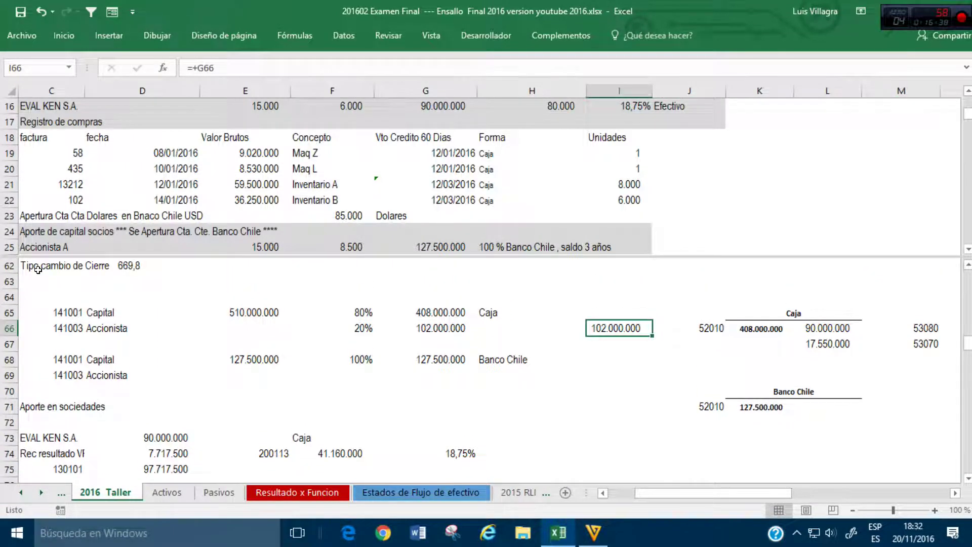
key("Down")
key("Down")
key("Down")
key("Down")
key("Down")
key("Down")
key("Down")
key("Down")
key("Down")
key("Down")
key("Down")
key("Down")
key("Down")
key("Down")
key("Down")
key("Left")
key("Left")
key("Down")
key("Down")
key("Down")
key("Down")
key("Down")
key("Down")
key("Down")
key("Down")
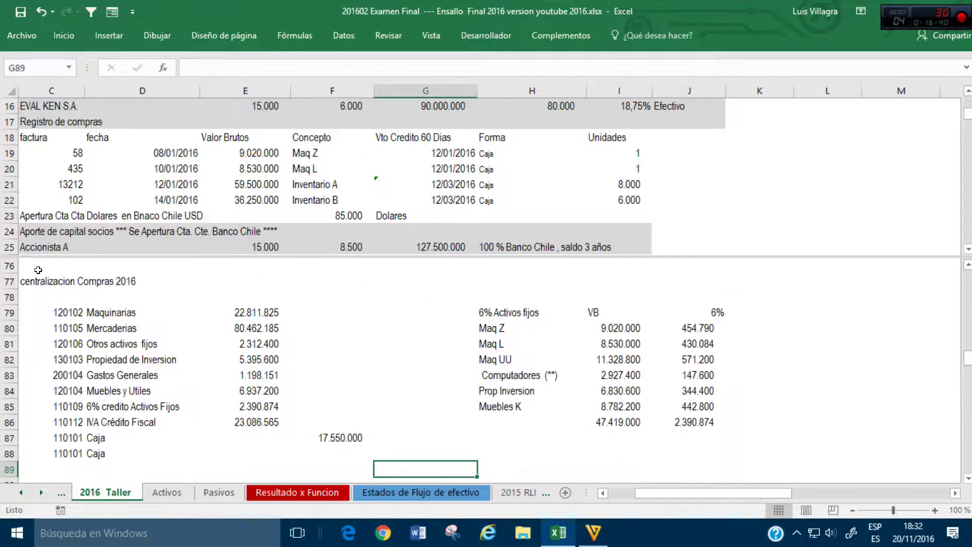
key("Left")
key("Left")
key("Up")
key("Up")
key("Right")
key("Down")
type("6")
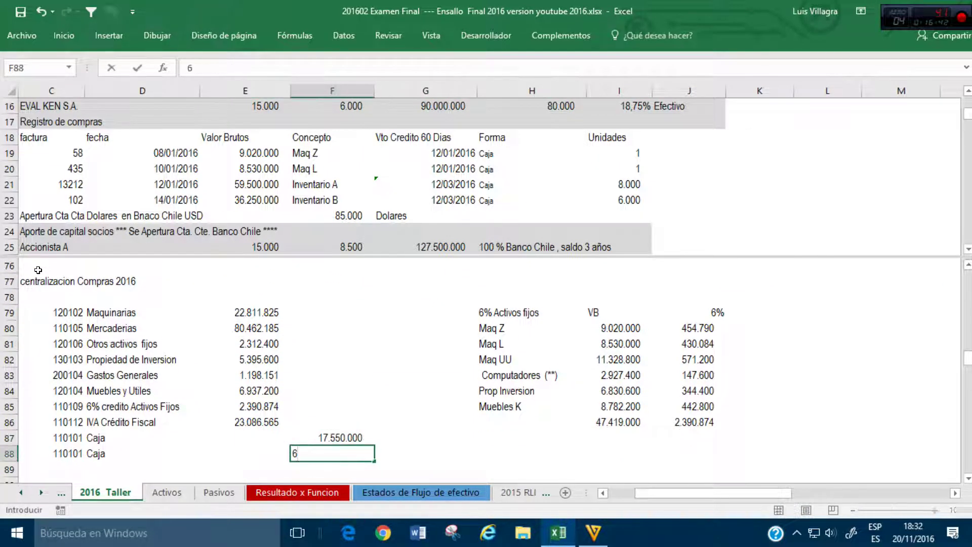
key("Escape")
type("+")
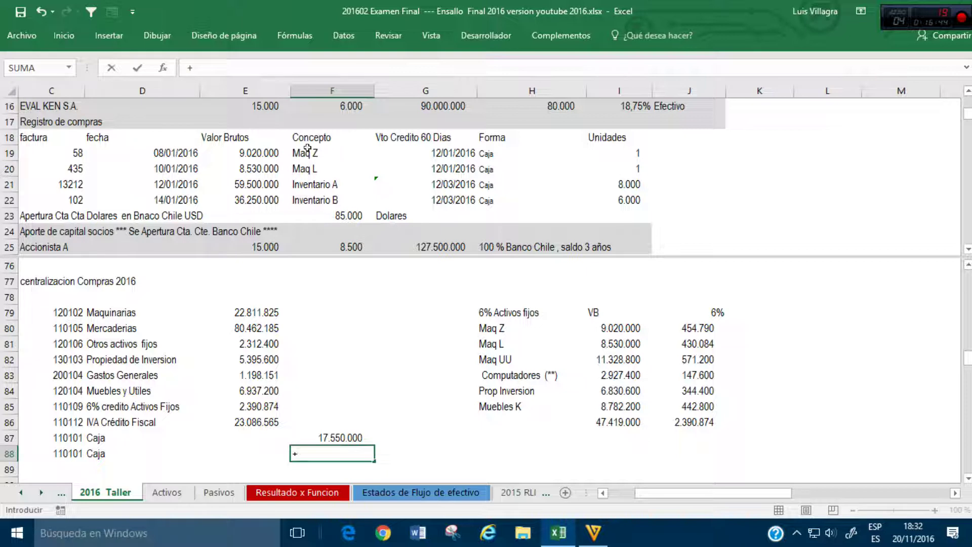
left_click(261, 187)
type("+")
left_click(263, 201)
key("Return")
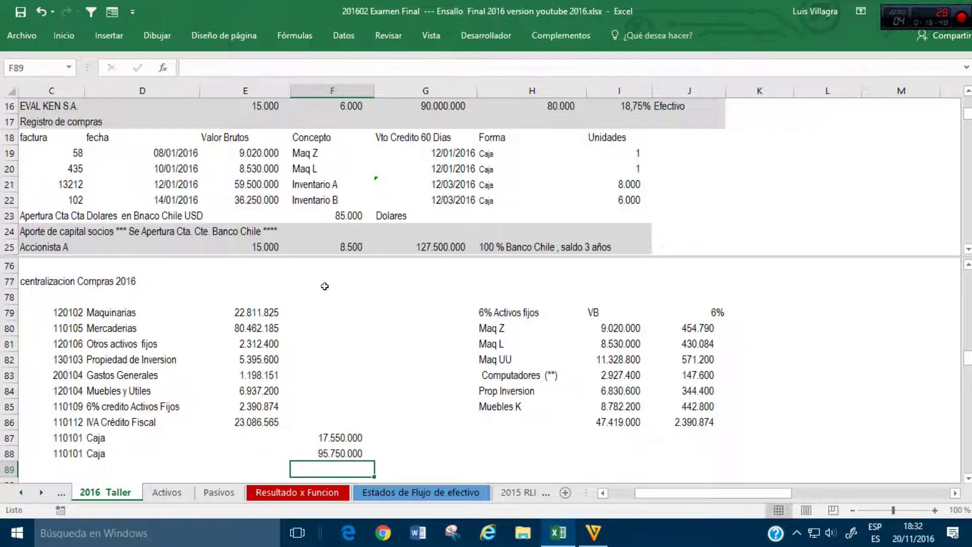
Step: Post the inventory payment to the credit side of the Caja T-account by linking L68 to F88
left_click(424, 446)
scroll(779, 281, "up", 4)
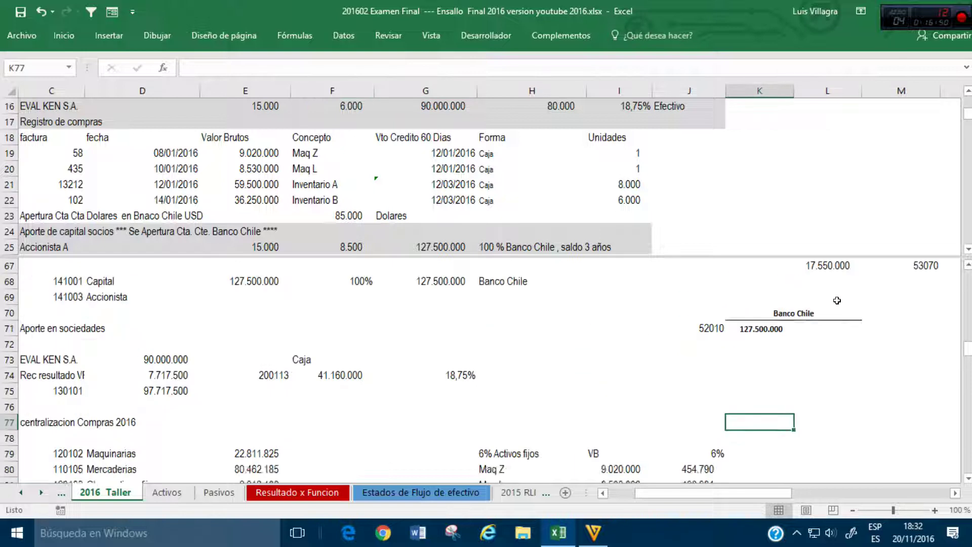
left_click(845, 325)
type("+")
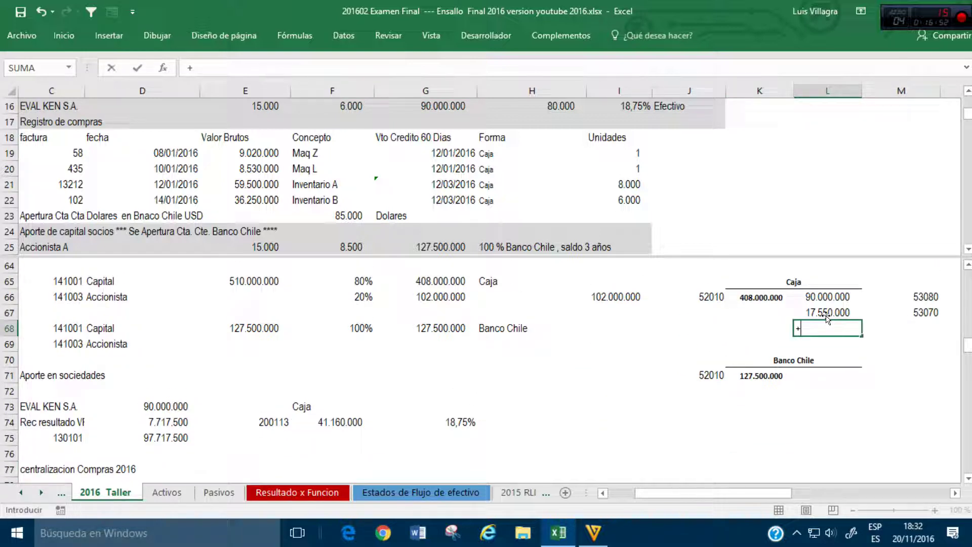
left_click(355, 434)
scroll(355, 431, "down", 5)
left_click(342, 406)
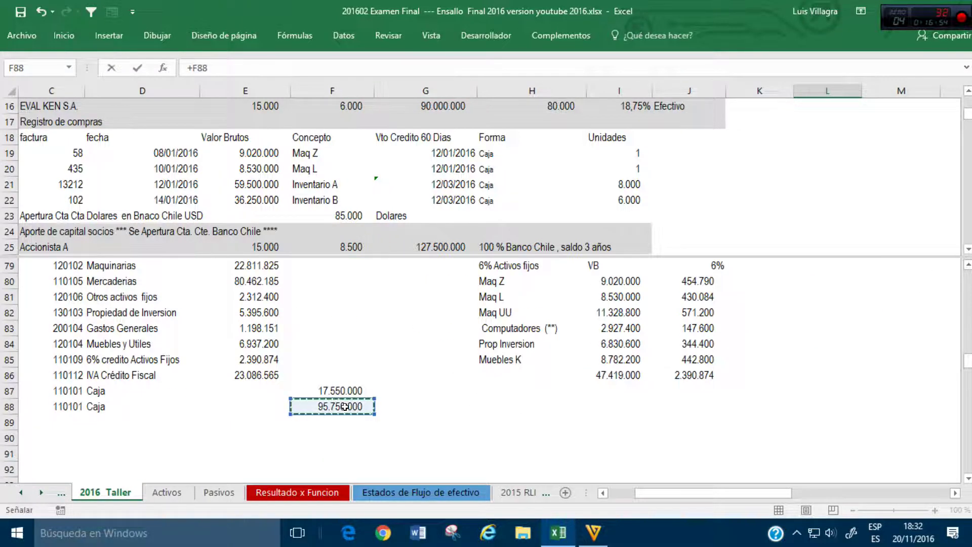
key("Return")
Step: Link M68 to the Pagos proveedores, Honorarios y otros servicios code 51050 in Estados de Flujo de efectivo
scroll(345, 407, "up", 2)
scroll(345, 406, "up", 2)
key("Up")
key("Right")
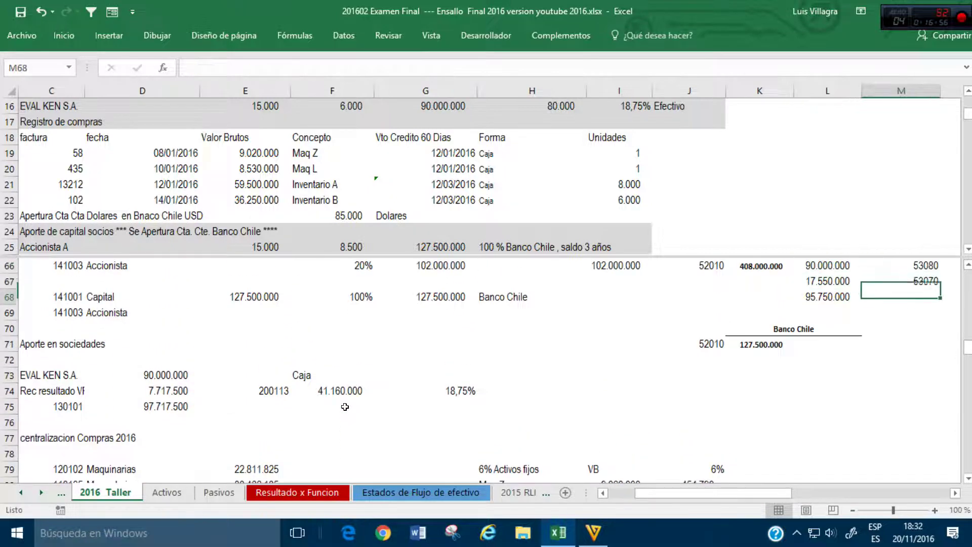
type("+")
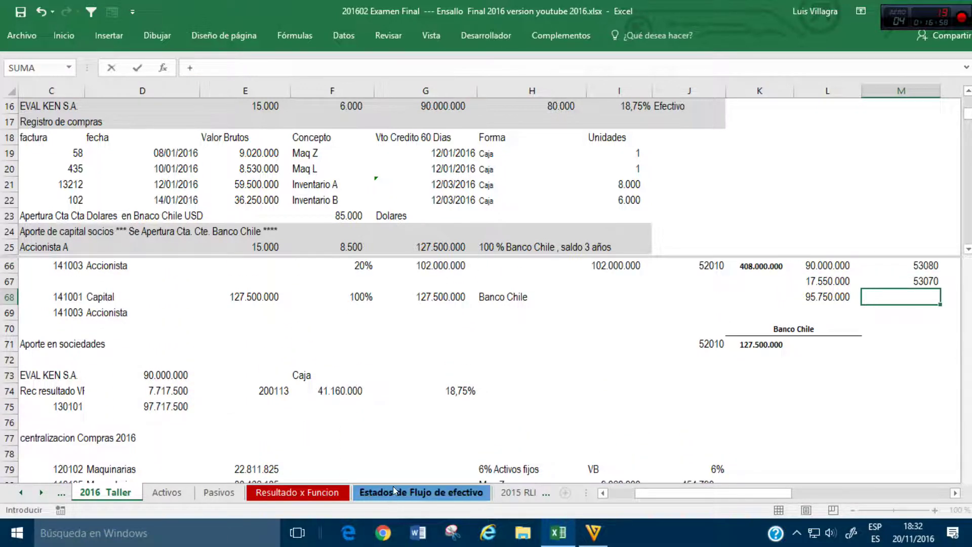
left_click(421, 492)
scroll(281, 210, "up", 3)
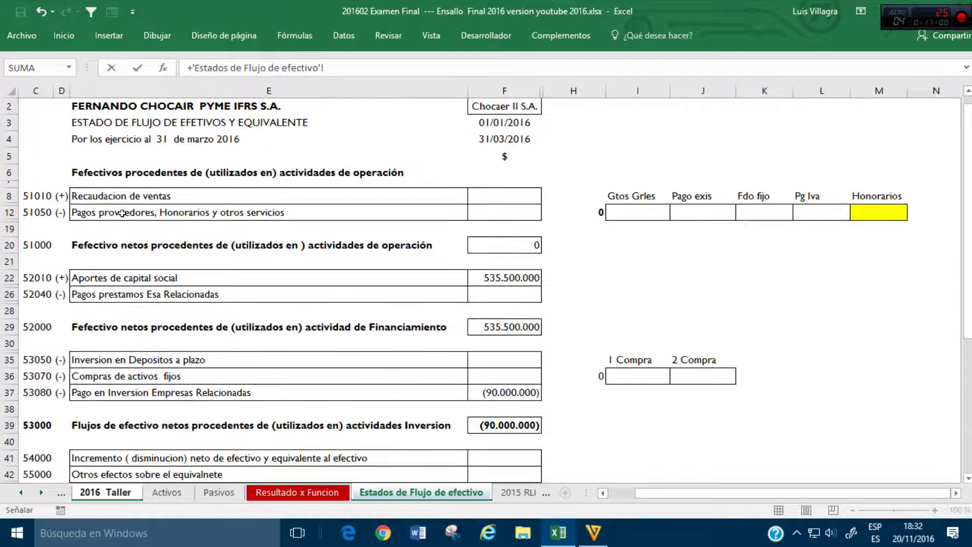
left_click(37, 212)
key("Return")
key("Up")
key("Down")
key("Down")
key("Left")
key("Left")
key("Up")
key("Up")
key("Right")
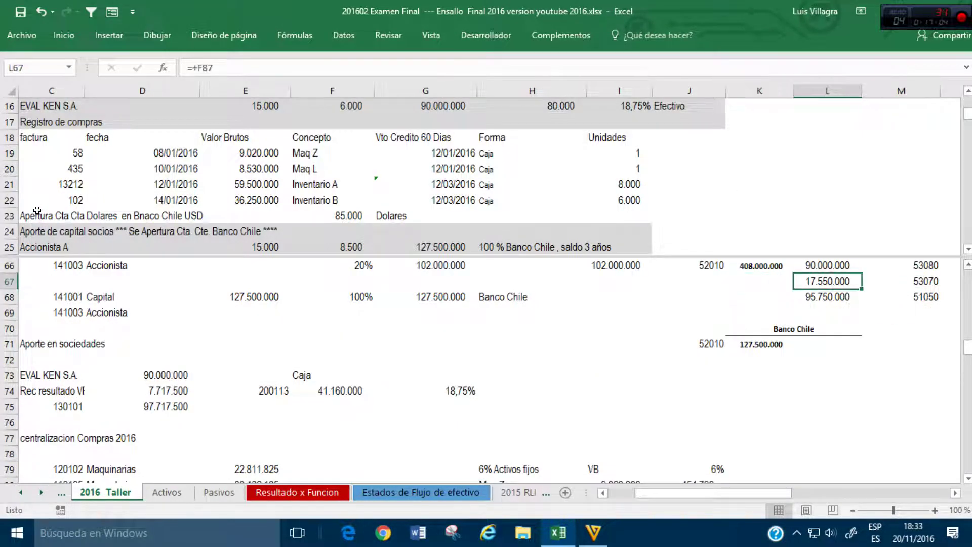
Step: Enter the inventory payment under Pago exis in J12 of Estados de Flujo de efectivo with the formula -'2016 Taller '!L68
left_click(420, 493)
left_click(651, 215)
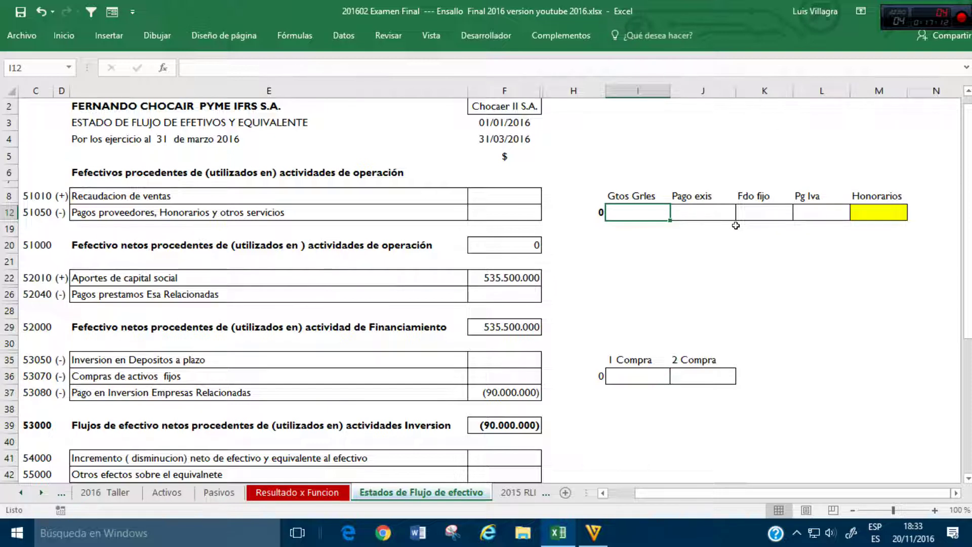
left_click(710, 210)
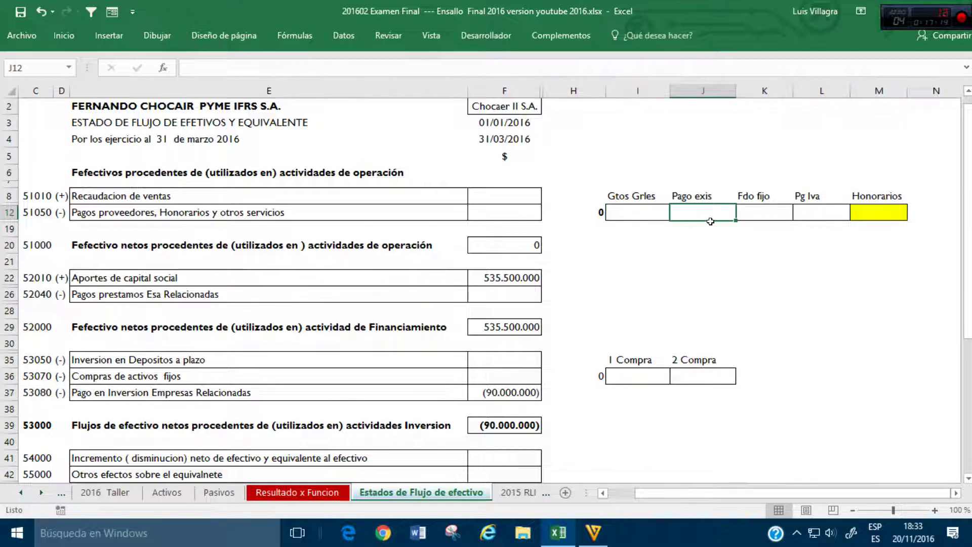
type("-")
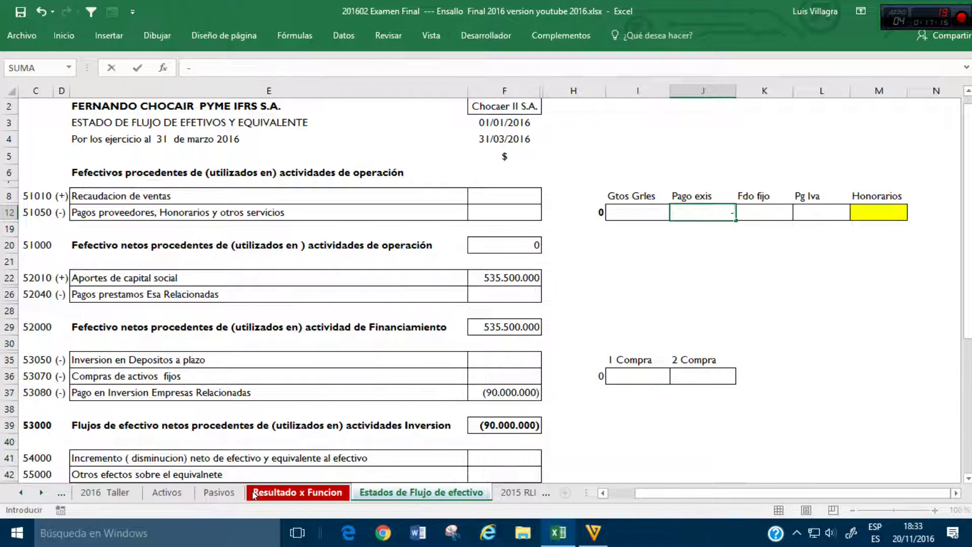
left_click(175, 491)
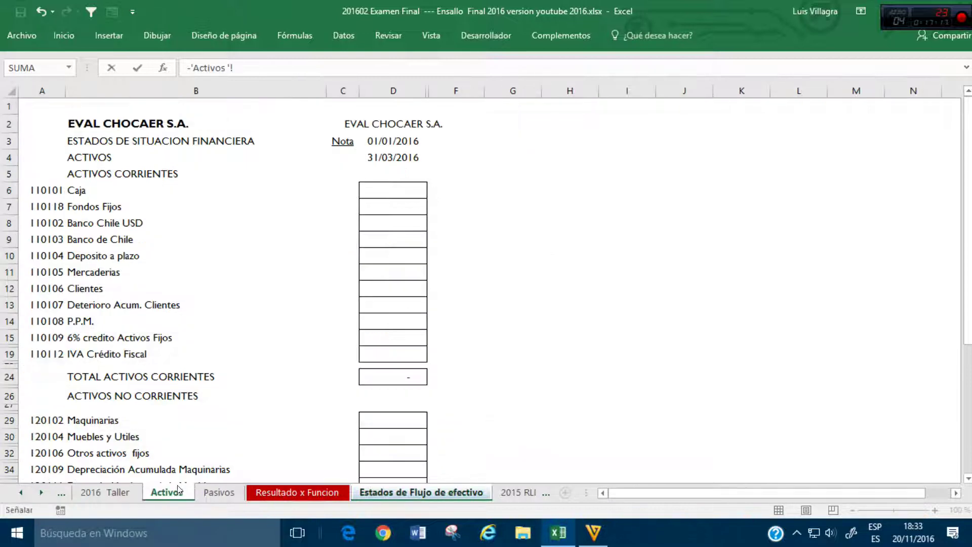
left_click(98, 494)
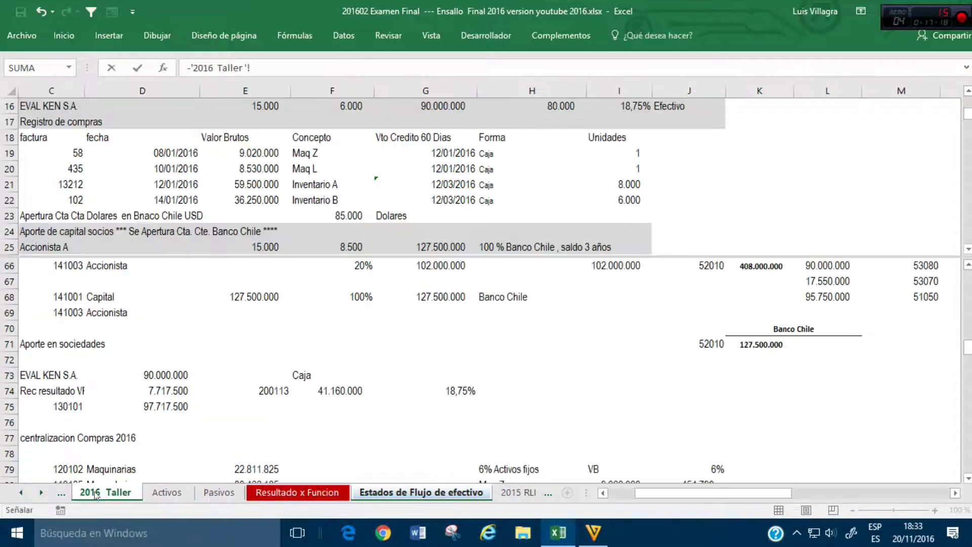
left_click(926, 298)
left_click(841, 297)
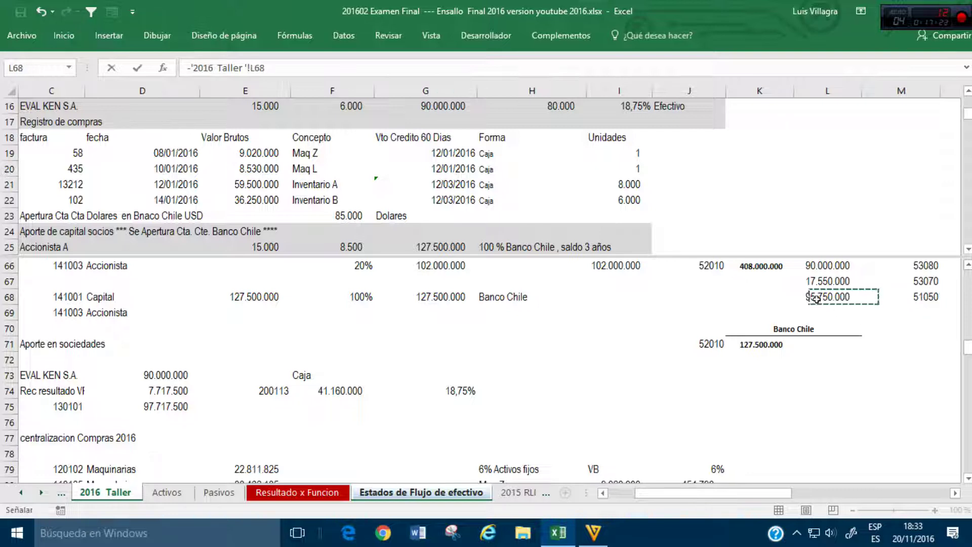
key("Return")
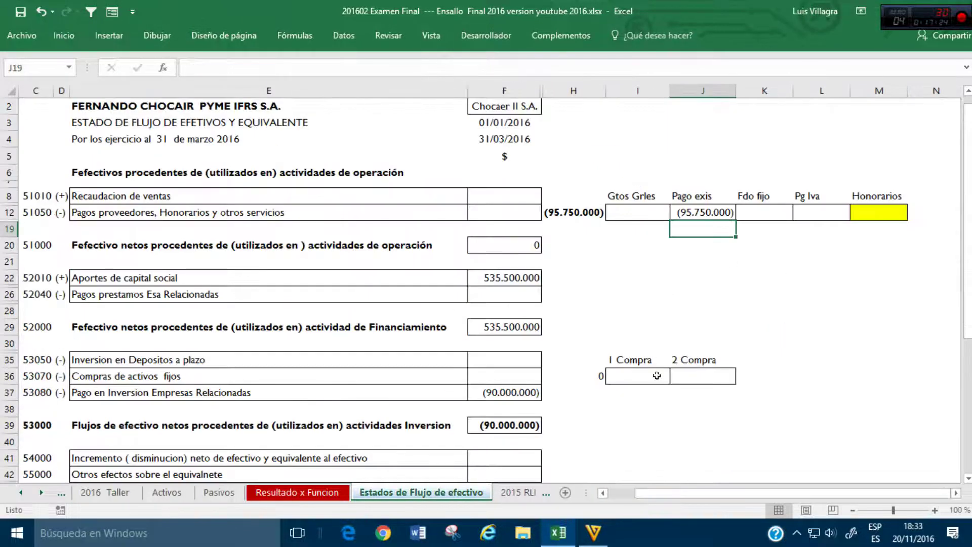
Step: Start a negative link to the 2016 Taller sheet in I36, the 1 Compra cell for Compras de activos fijos
left_click(657, 375)
type("-")
left_click(163, 492)
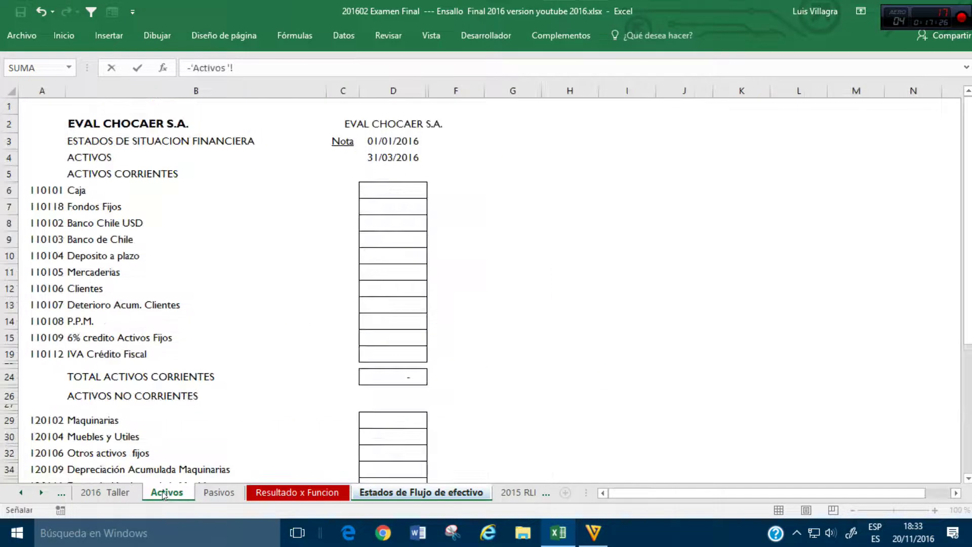
left_click(123, 494)
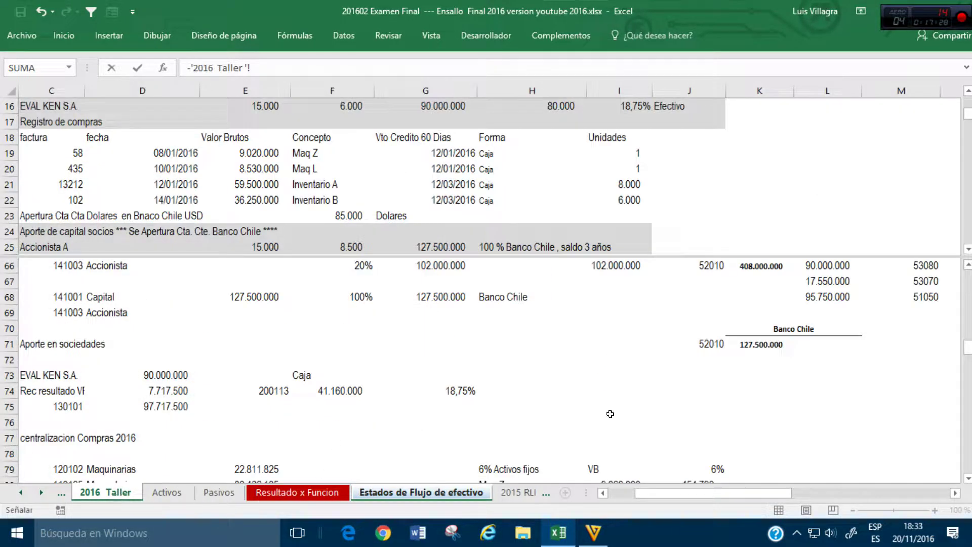
Step: Complete the negative link for 1 Compra of fixed assets in the cash flow statement, referencing L67 of 2016 Taller
left_click(813, 285)
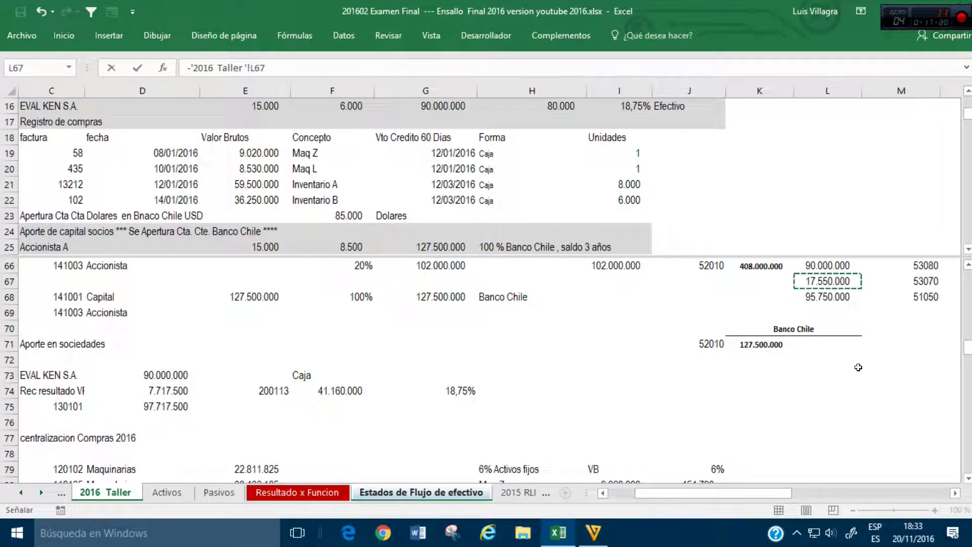
key("Return")
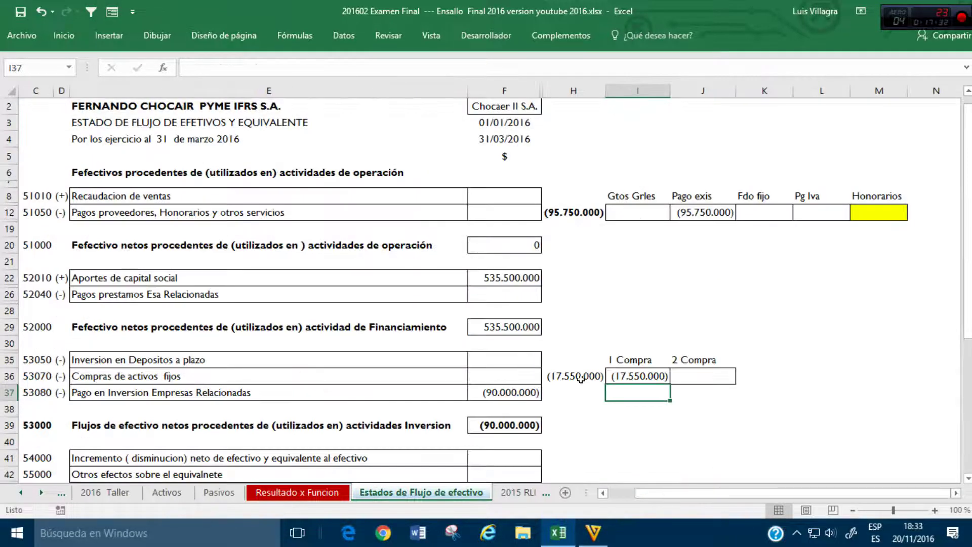
left_click(502, 377)
left_click(506, 220)
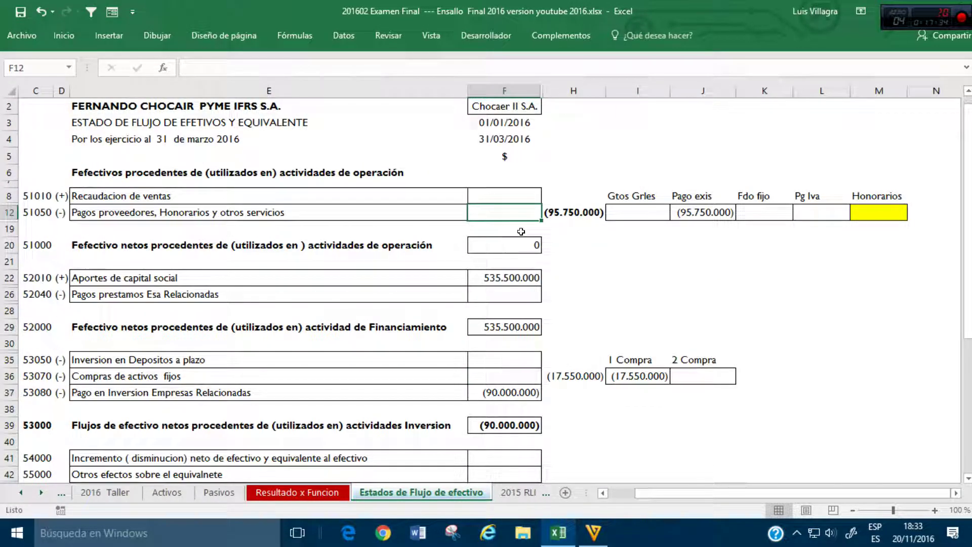
type("+")
key("Escape")
scroll(538, 332, "down", 1)
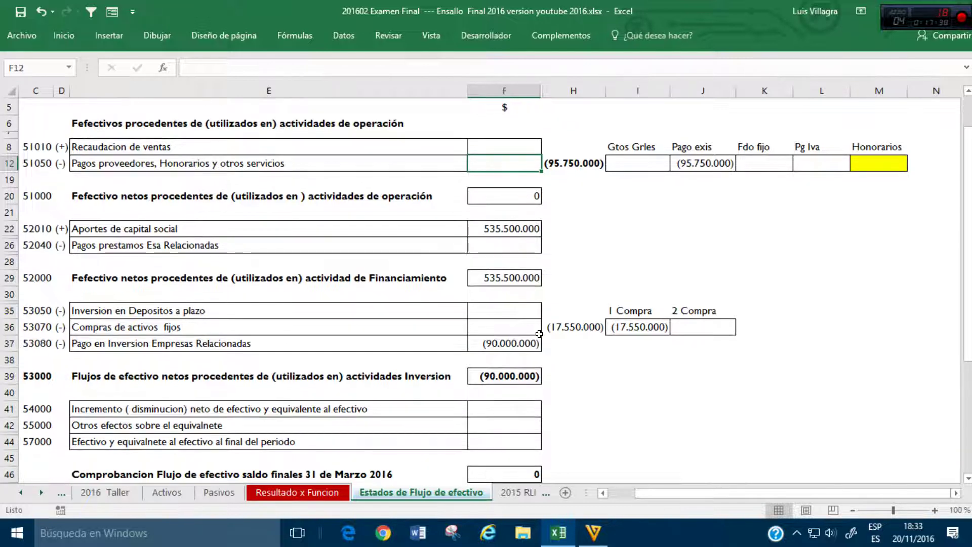
Step: Review the purchase register in the 2016 Taller sheet and enter the label "pagos" in H88
left_click(105, 492)
scroll(413, 421, "down", 5)
scroll(413, 421, "down", 1)
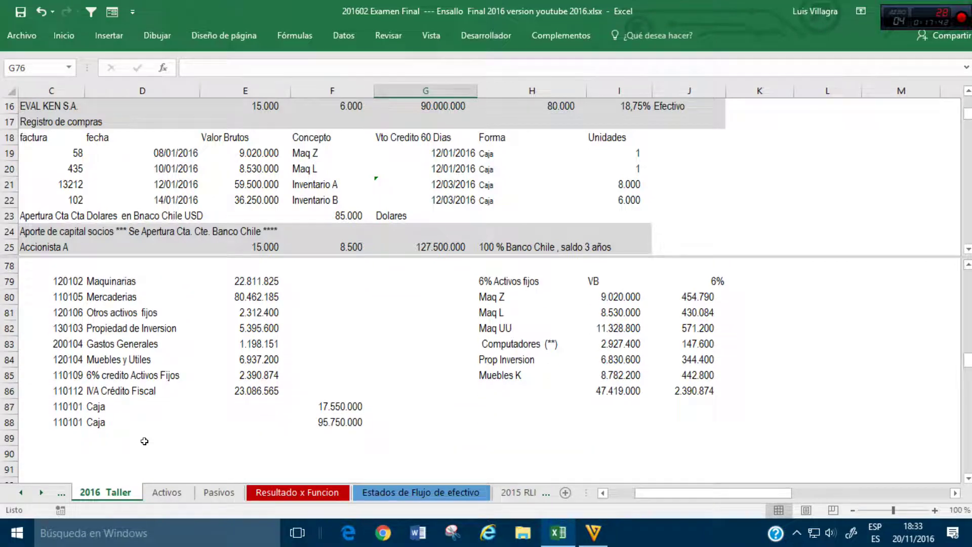
left_click(327, 200)
scroll(334, 200, "down", 4)
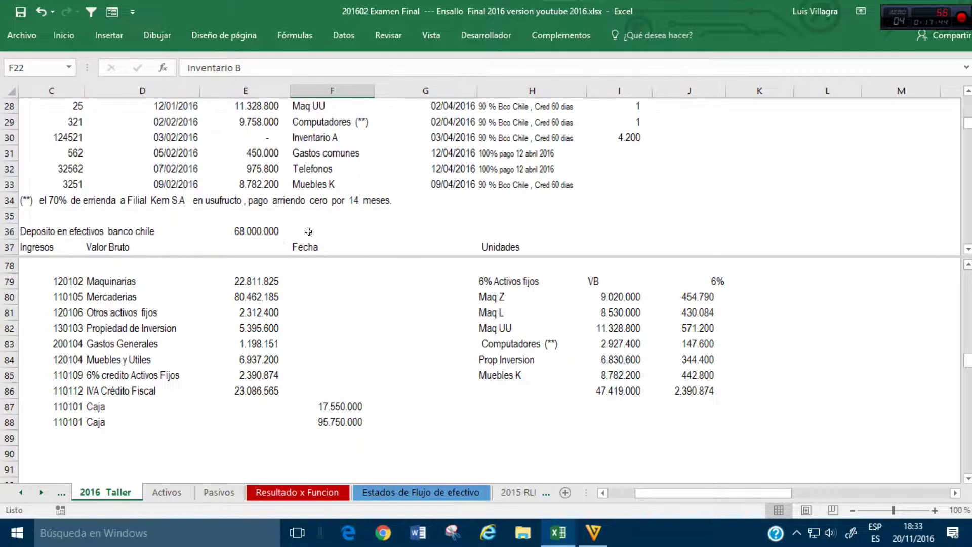
scroll(273, 255, "up", 1)
left_click(518, 425)
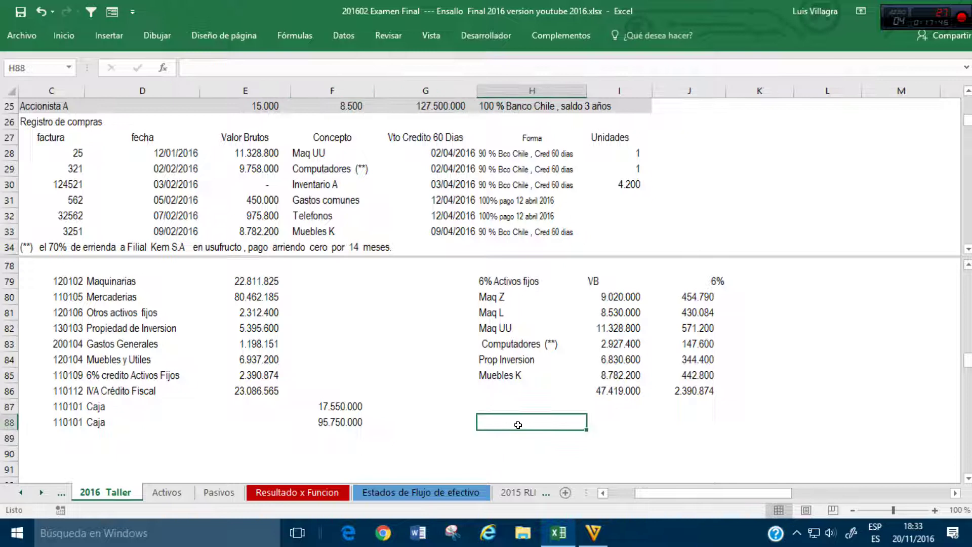
type("pagos")
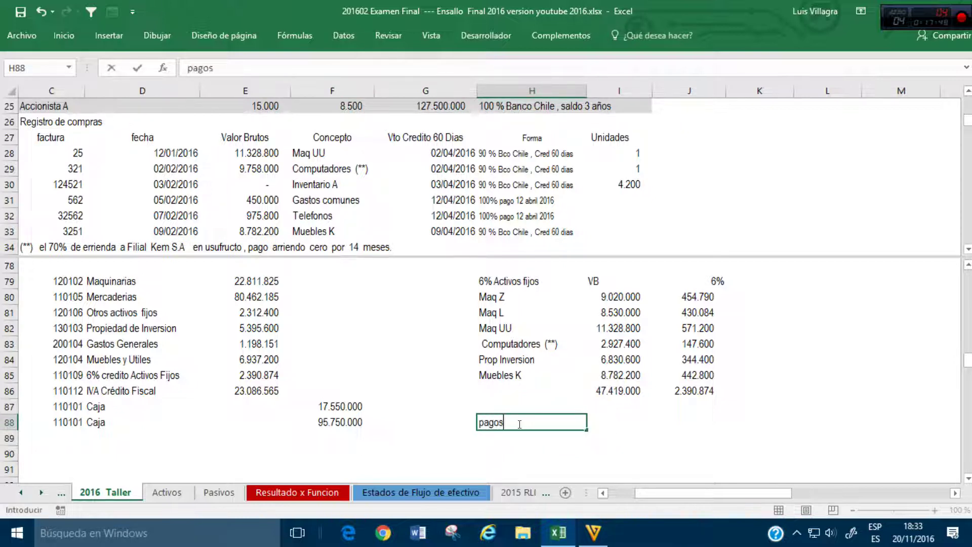
key("Tab")
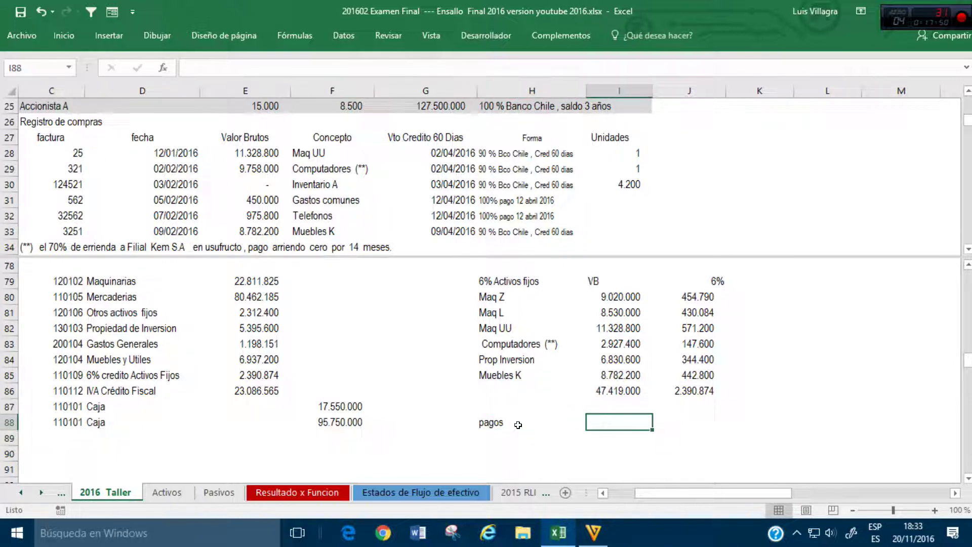
key("shift+Tab")
key("Tab")
Step: Add the gross values of Maq UU, Computadores, Inventario A and Muebles K in I88 with the formula +E28+E29+E30+E33
type("+")
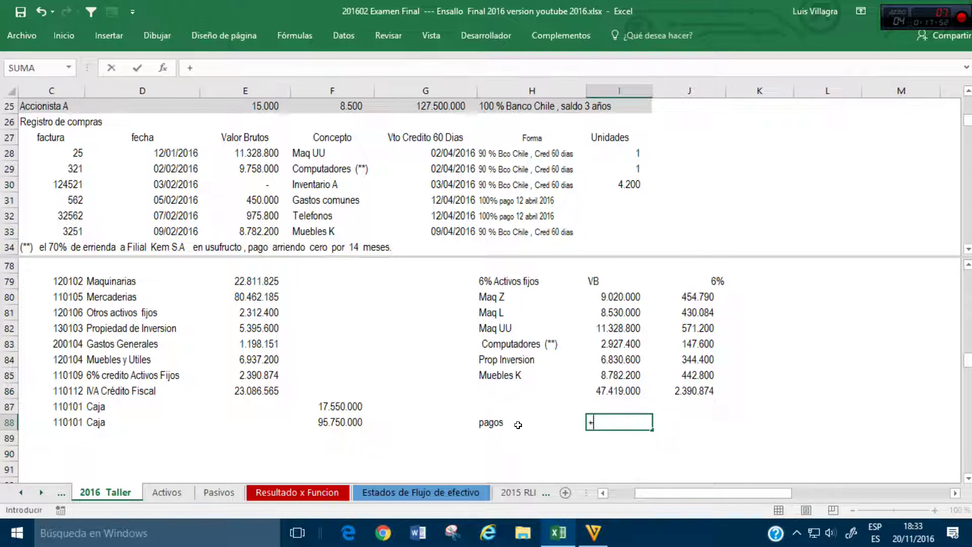
left_click(260, 150)
type("+")
left_click(263, 168)
type("+")
left_click(262, 186)
type("+")
left_click(253, 233)
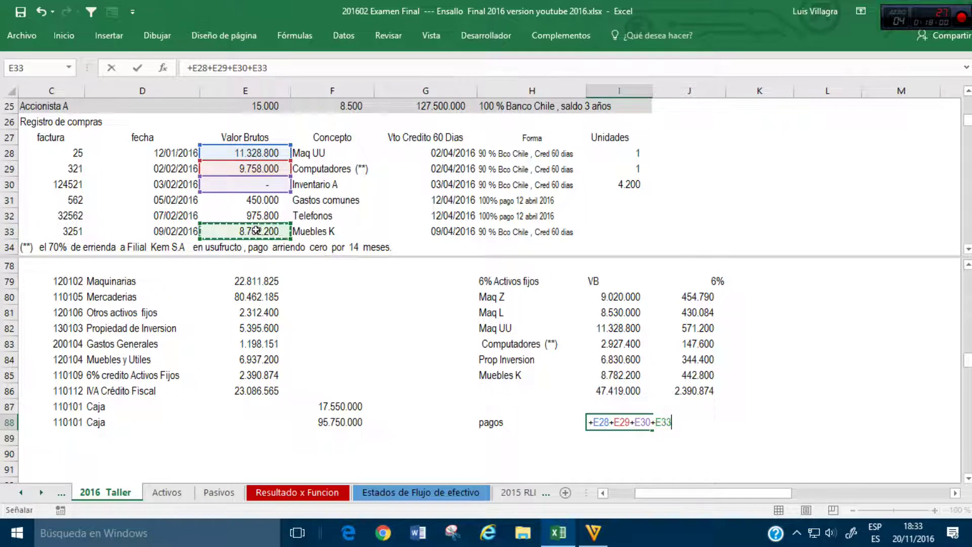
key("Return")
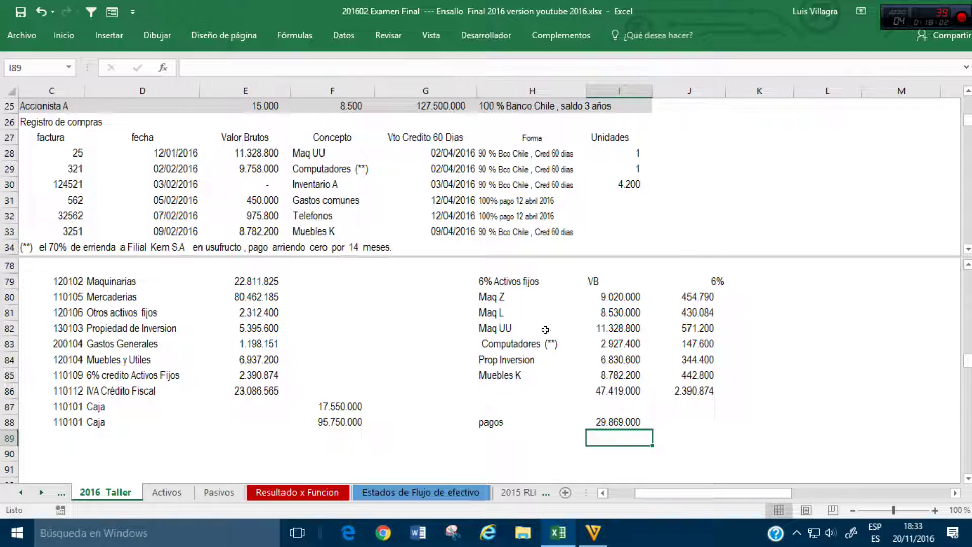
Step: Enter the payment split percentages, 90% in J88 and 10% in J89
left_click(685, 418)
type("90")
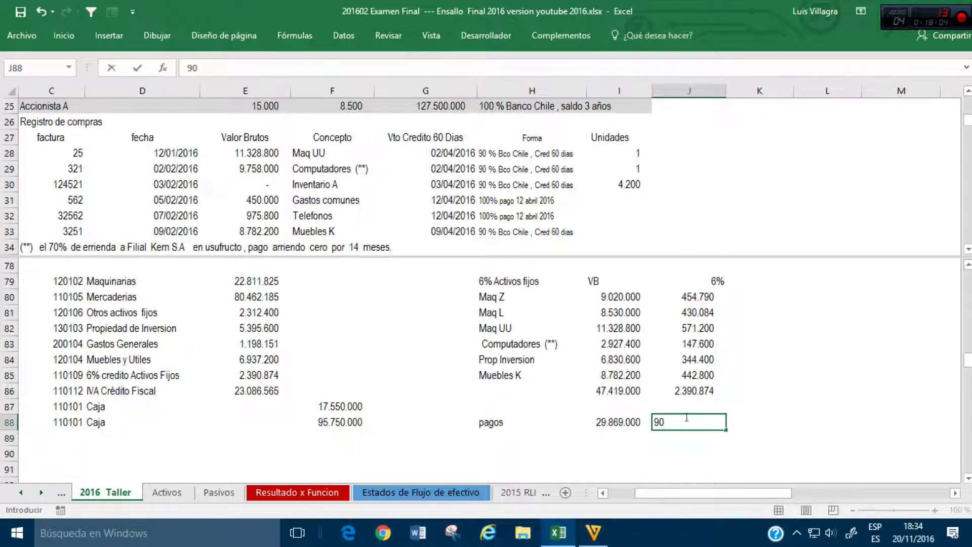
type("%")
key("Return")
type("10")
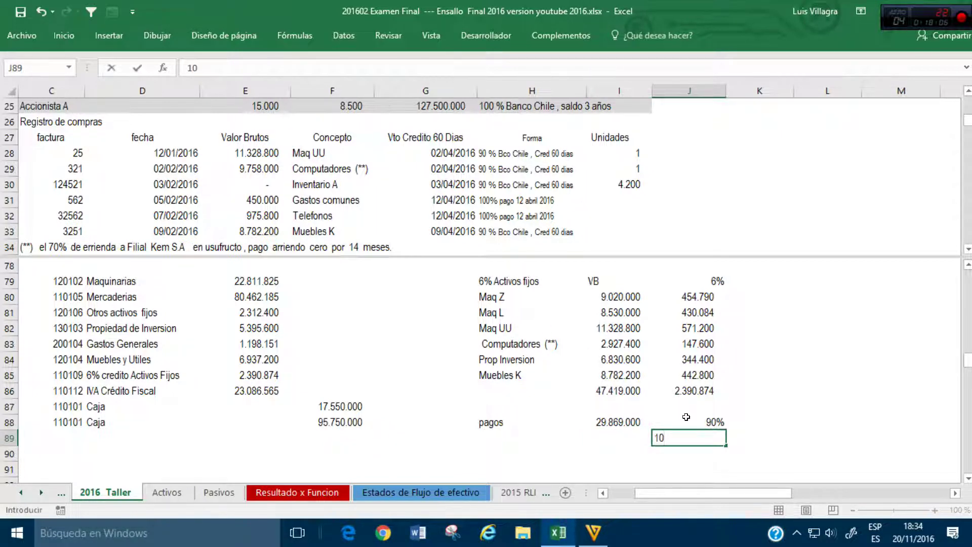
type("%")
key("Return")
Step: Calculate both shares of the payments total, with +I88*J88 in K88 and +I88*J89 in K89
key("Up")
key("Up")
key("Right")
type("+")
key("Left")
key("Left")
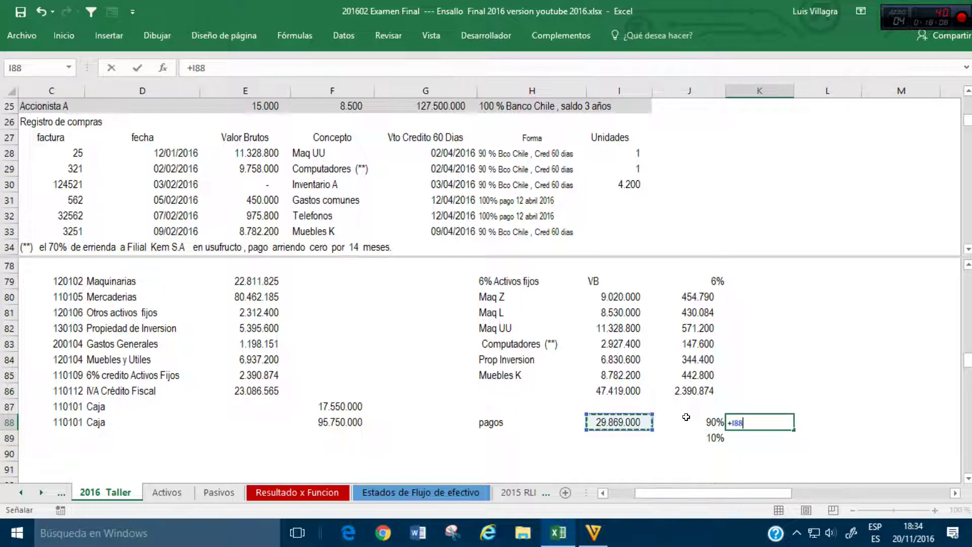
type("*")
key("Left")
key("Return")
type("+")
key("Left")
key("Left")
key("Up")
type("*")
key("Left")
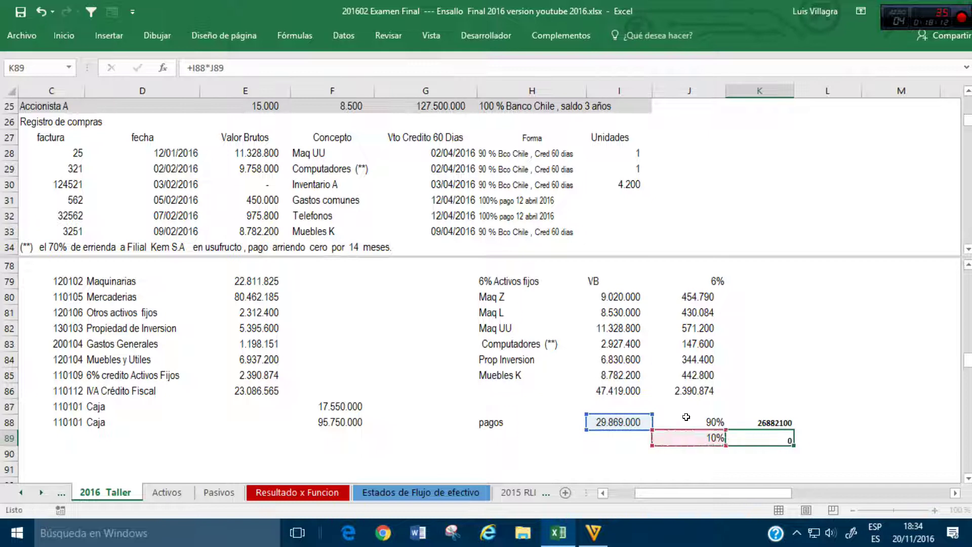
key("Return")
Step: Copy the number format of the 6% credit total in J86 onto the split amounts in K88:K89
key("Up")
key("Up")
key("shift+Down")
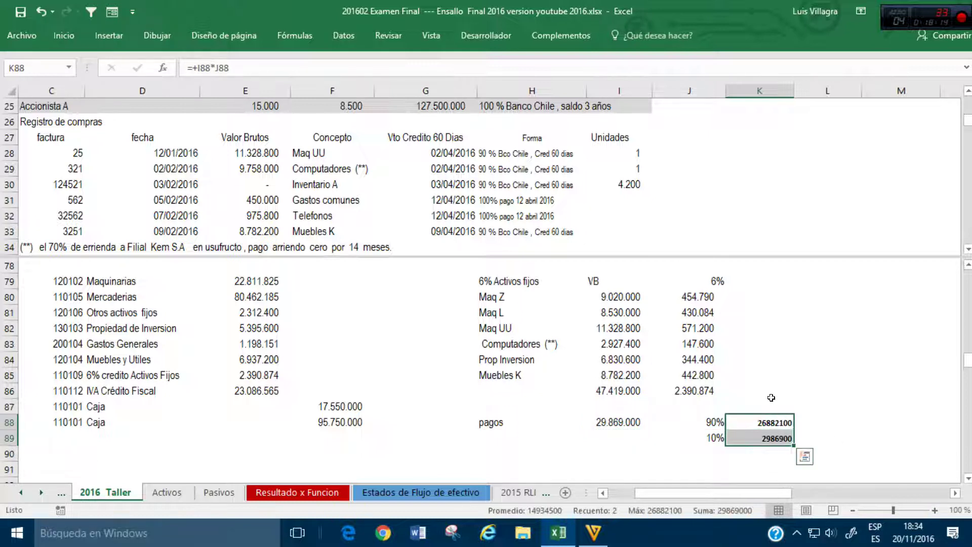
left_click(694, 391)
left_click(64, 36)
left_click(42, 89)
left_click_drag(768, 422, 763, 438)
left_click(764, 403)
left_click(763, 420)
left_click(803, 419)
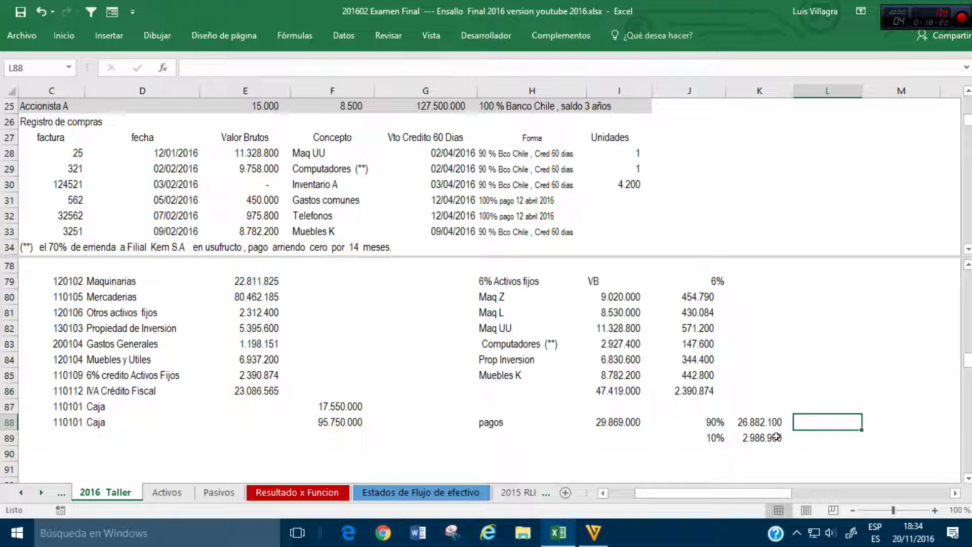
Step: Record the 90% payment on the credit side of the Banco Chile account by linking L71 to K88
scroll(769, 386, "up", 4)
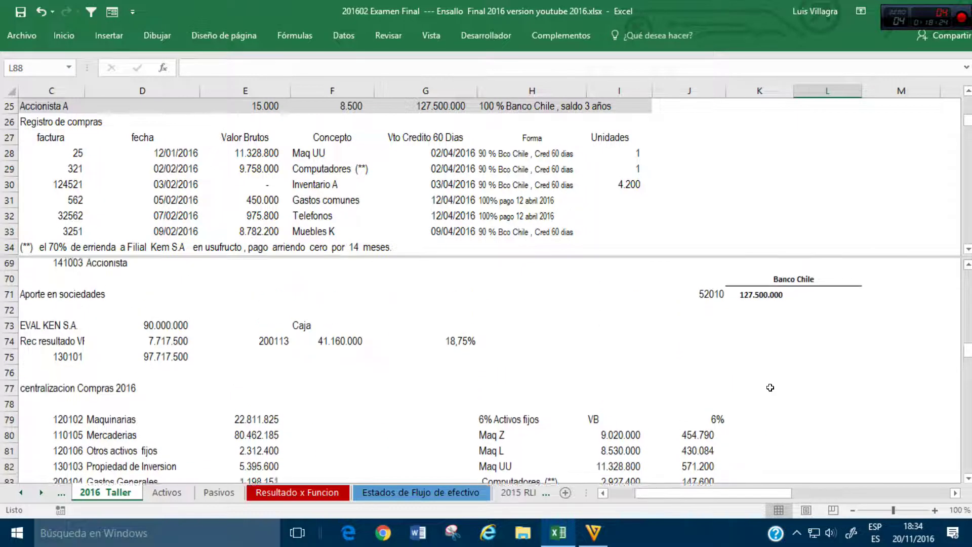
left_click(842, 349)
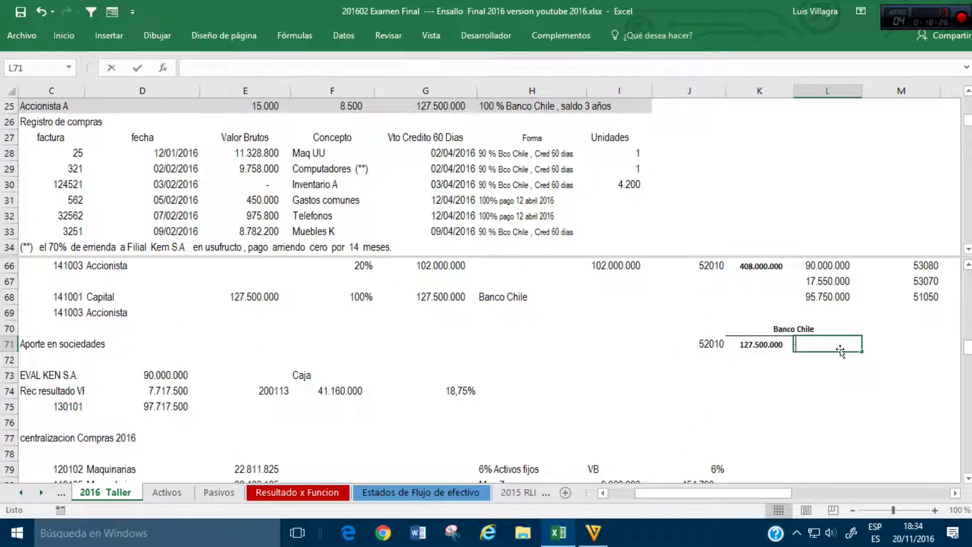
type("+")
scroll(838, 355, "down", 5)
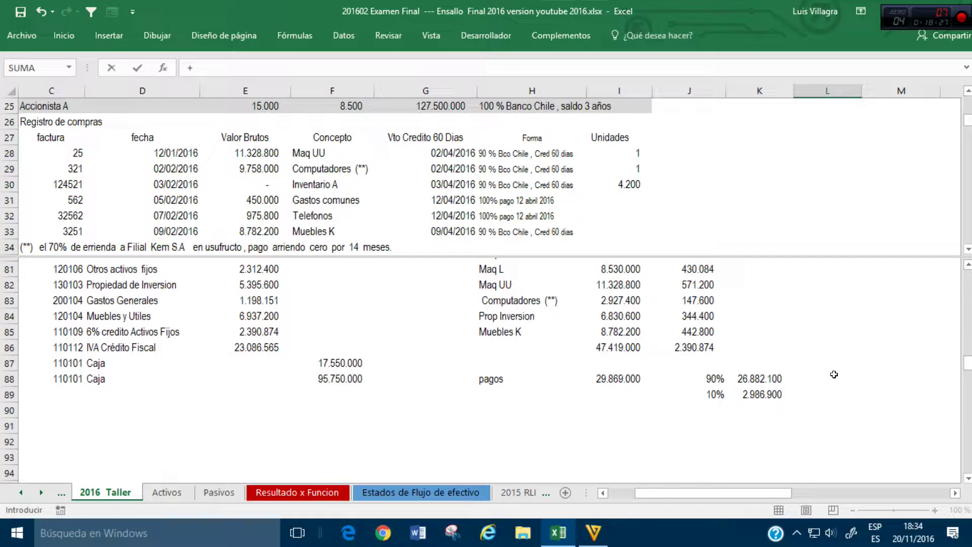
left_click(750, 376)
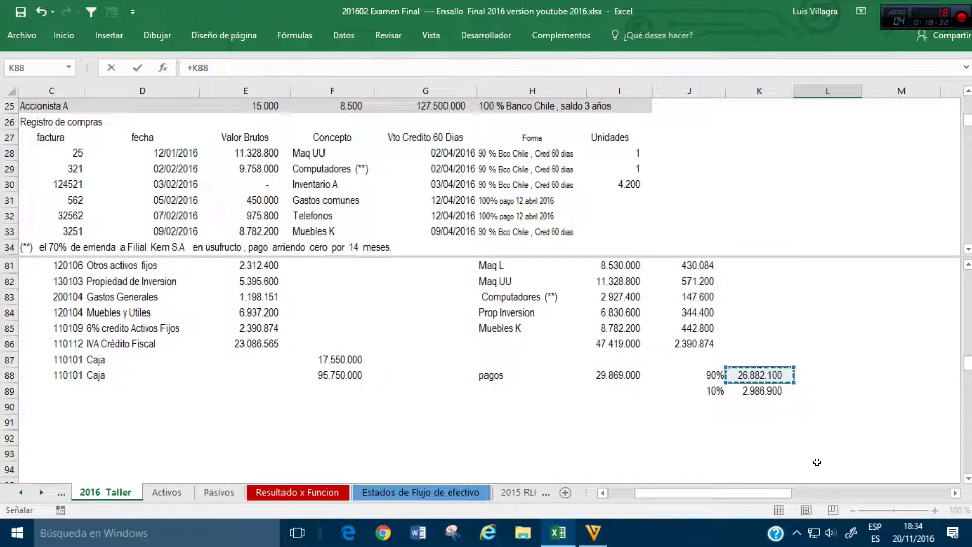
key("Return")
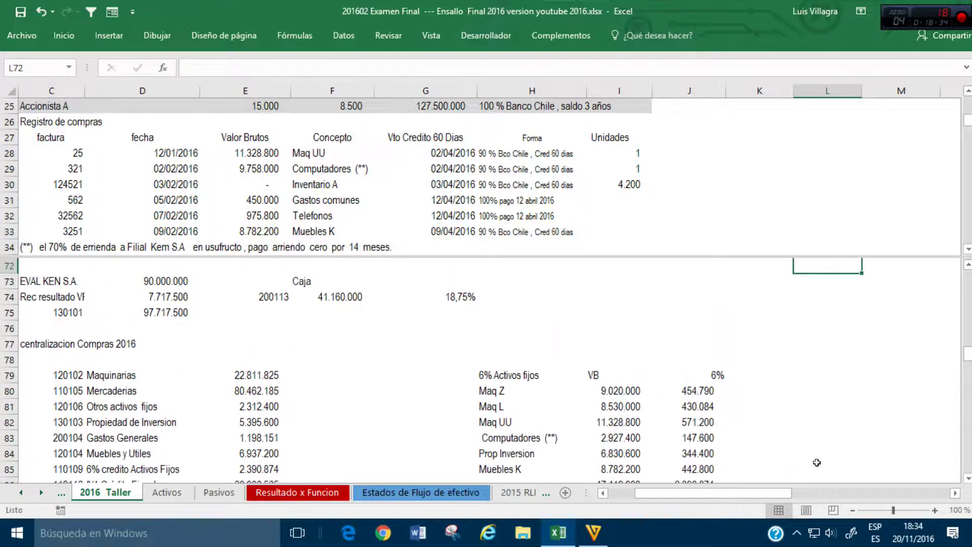
Step: Link M71 beside the bank payment to the Compras de activos fijos code, C36 of Estados de Flujo de efectivo
key("Up")
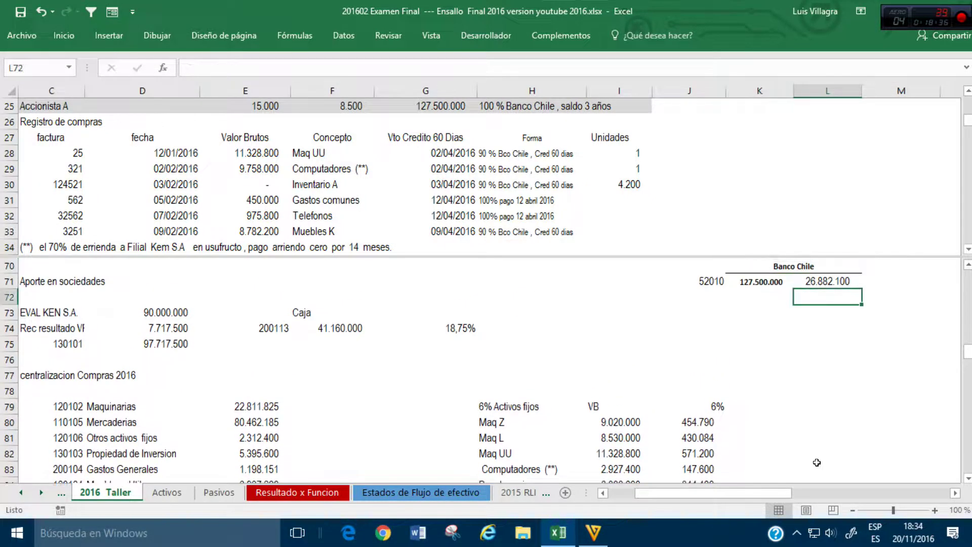
key("Right")
type("+")
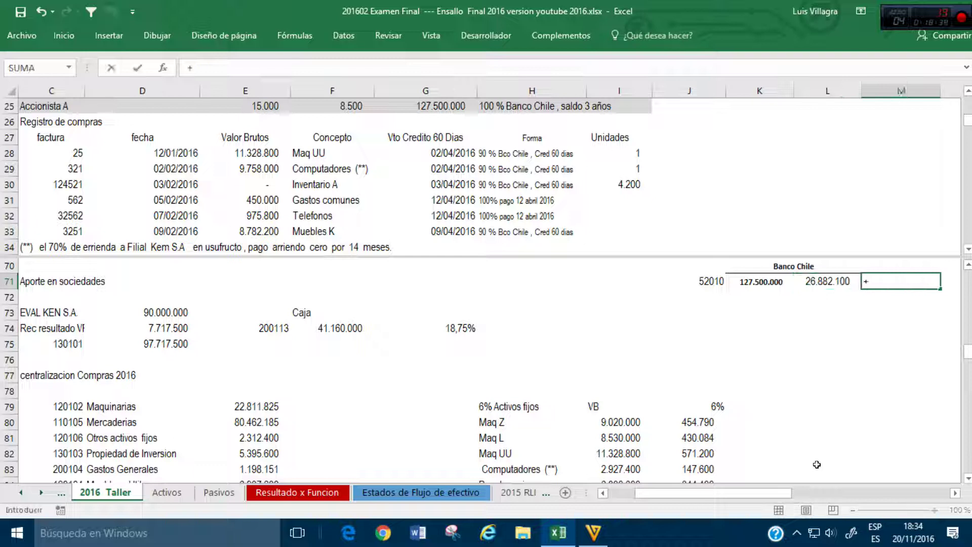
left_click(421, 492)
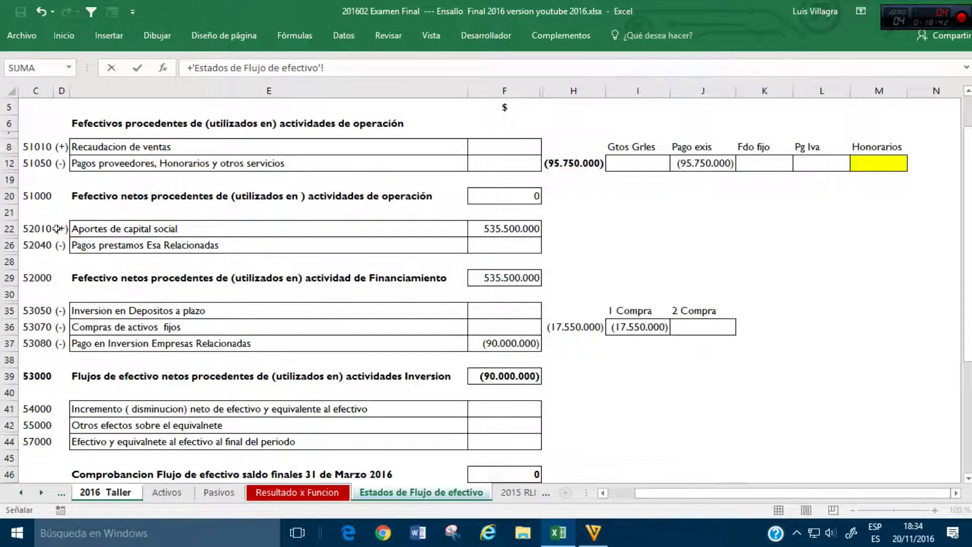
left_click(45, 325)
key("Return")
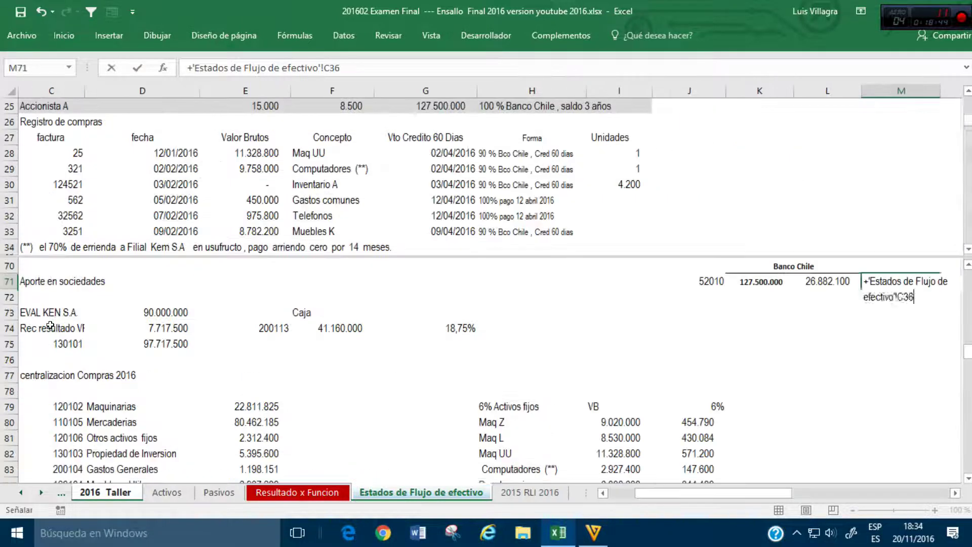
Step: Link L89 beside the 10% amount to the Proveedores account code in B7 of the Pasivos sheet
key("Left")
key("Up")
key("Left")
key("Down")
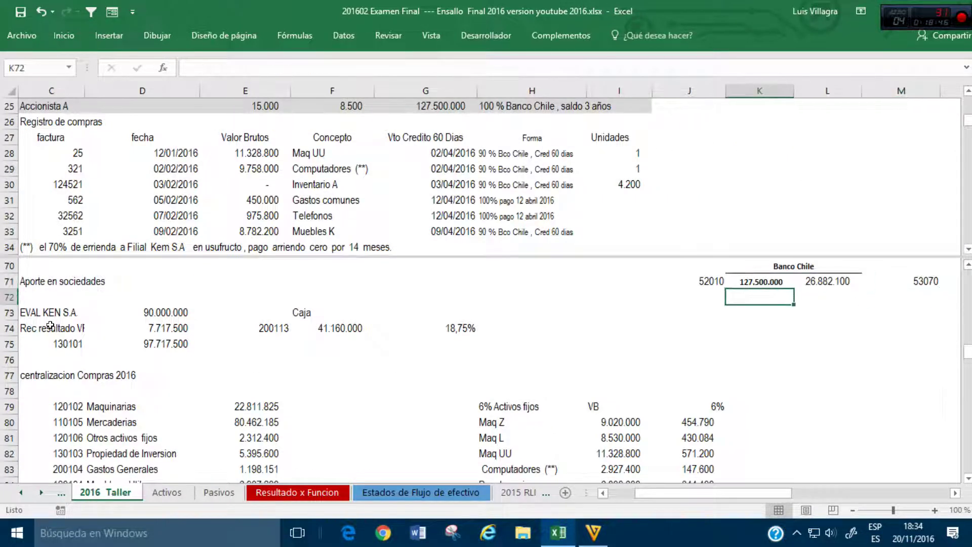
key("Right")
key("Down")
key("Down")
key("Down")
key("Down")
key("Down")
key("Down")
key("Down")
key("Down")
key("Down")
key("Down")
key("Down")
key("Down")
key("Down")
key("Down")
key("Down")
key("Down")
key("Down")
key("Down")
key("Down")
key("Up")
key("Up")
type("+")
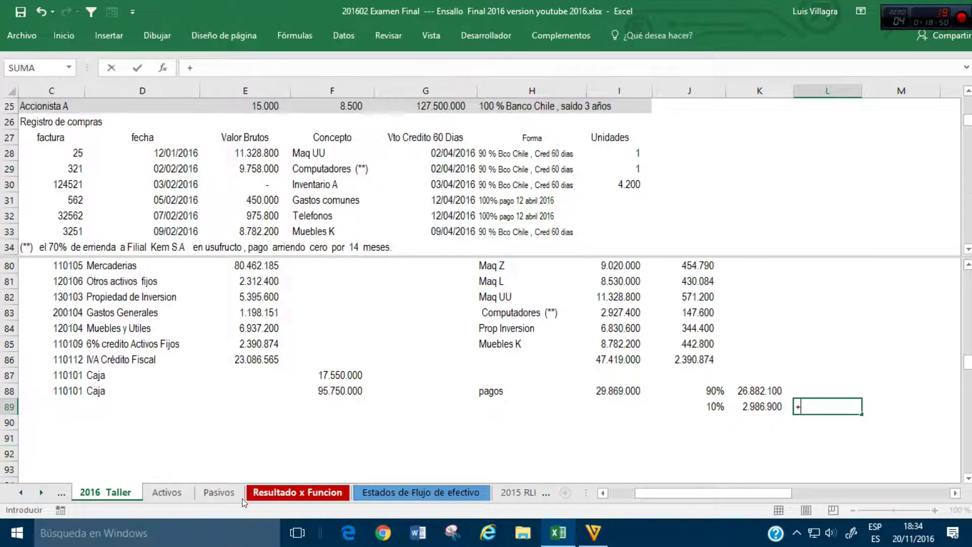
left_click(219, 492)
scroll(152, 162, "up", 2)
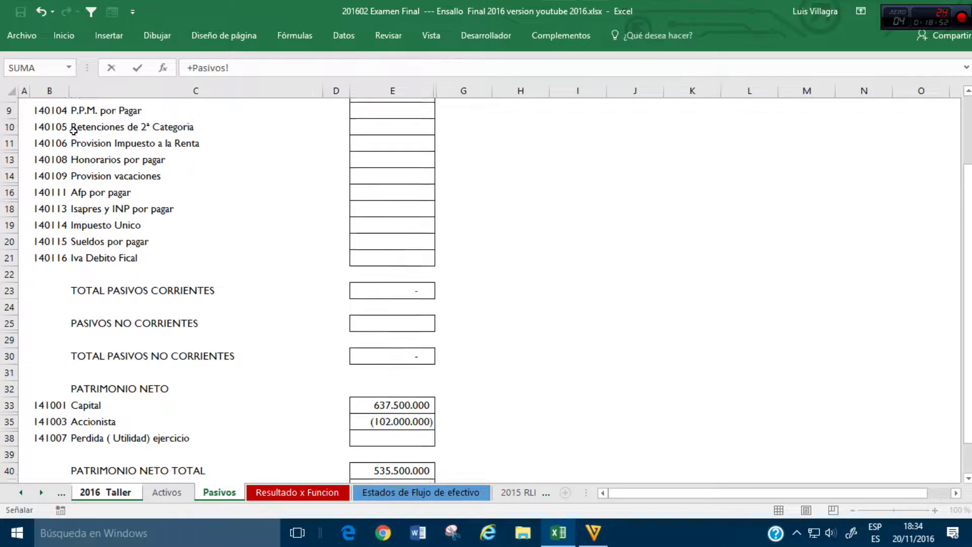
left_click(51, 106)
key("Return")
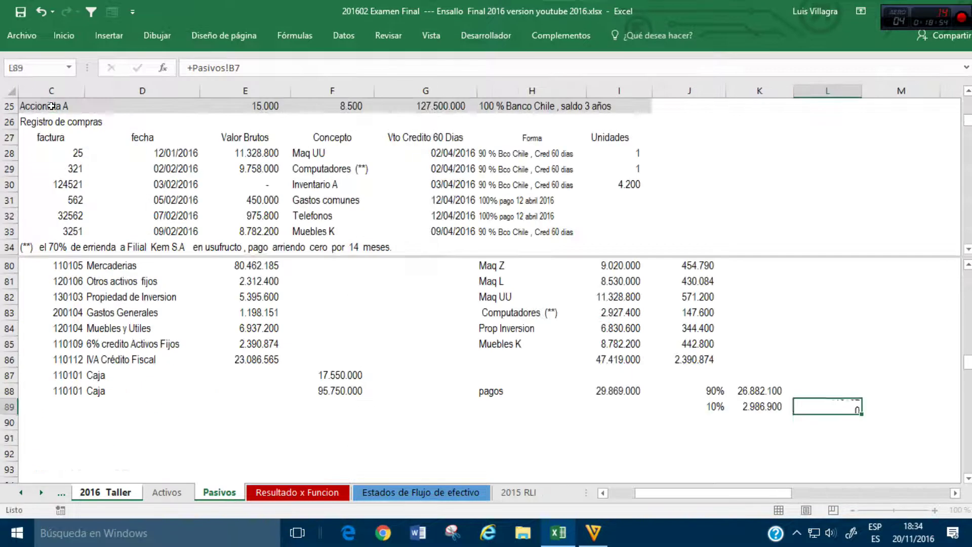
Step: Link the Proveedores balance in E7 of the Pasivos sheet to the 10% amount in K89 of 2016 Taller
left_click(216, 493)
left_click(322, 109)
left_click(374, 112)
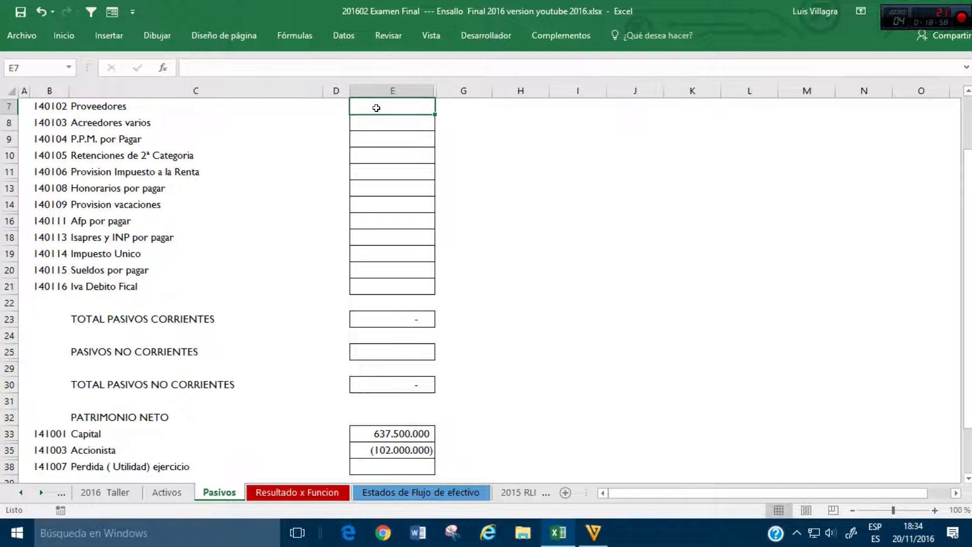
type("+")
left_click(167, 492)
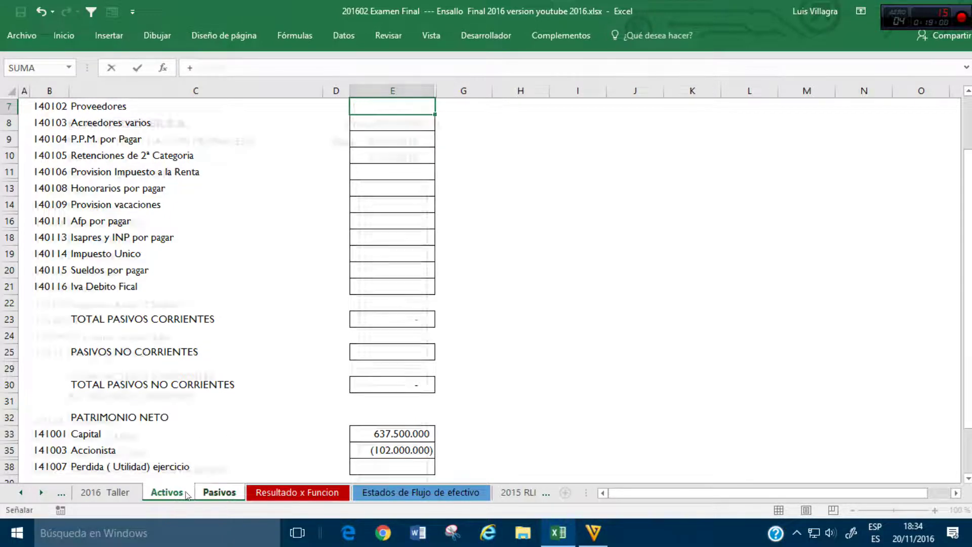
left_click(106, 493)
left_click(760, 406)
key("Return")
scroll(832, 378, "up", 2)
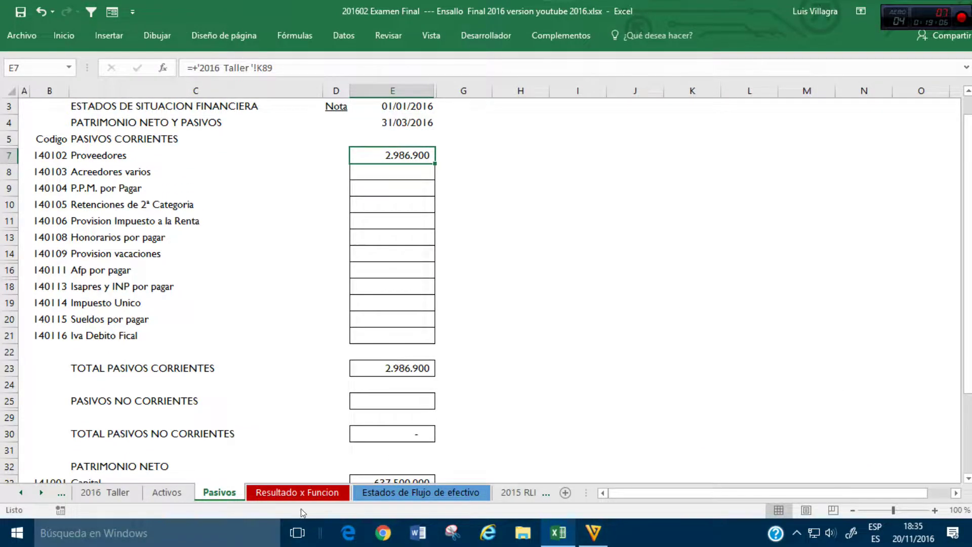
Step: Link C89 of 2016 Taller to the Proveedores account code in L89
left_click(109, 491)
left_click(317, 407)
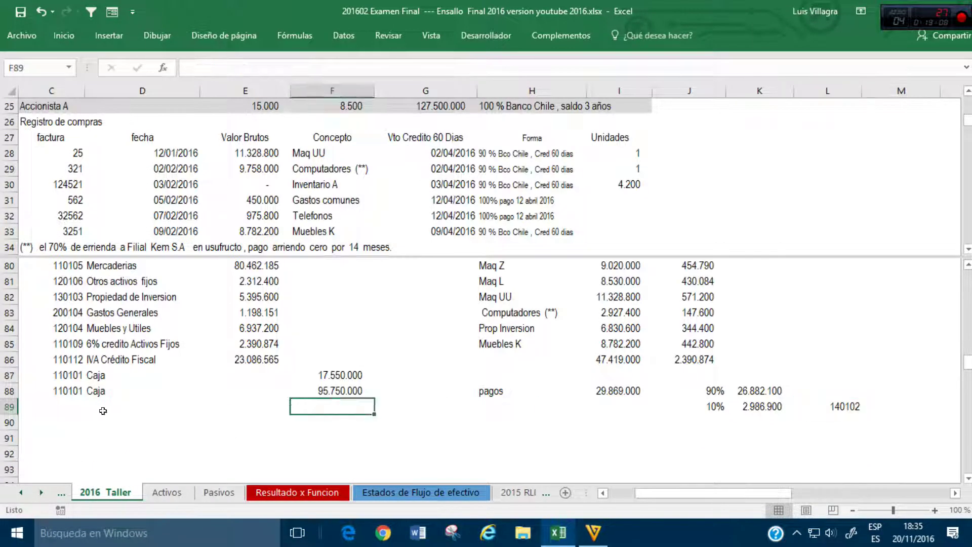
key("Left")
key("Left")
key("Left")
type("+")
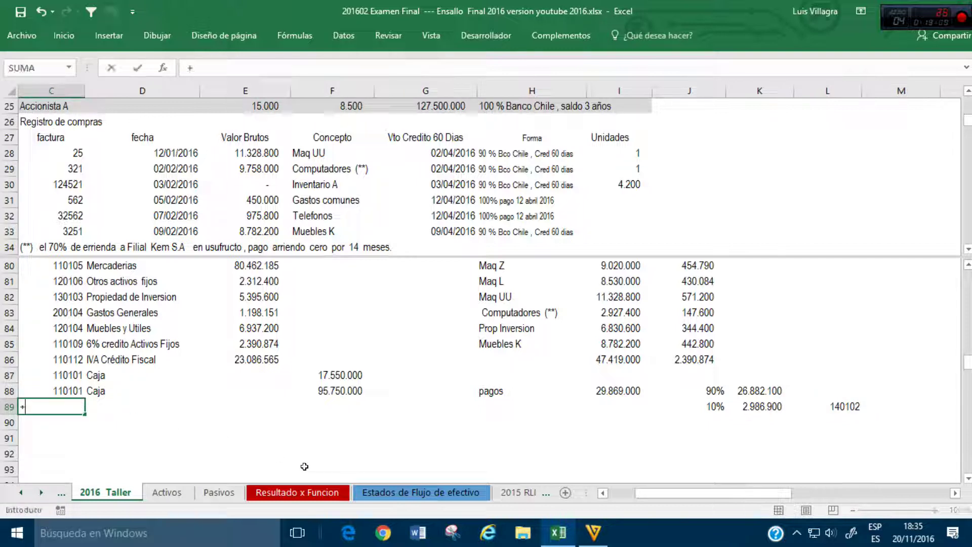
left_click(840, 407)
key("Return")
key("Up")
Step: Link D89 of 2016 Taller to the Proveedores account name in C7 of the Pasivos sheet
key("Right")
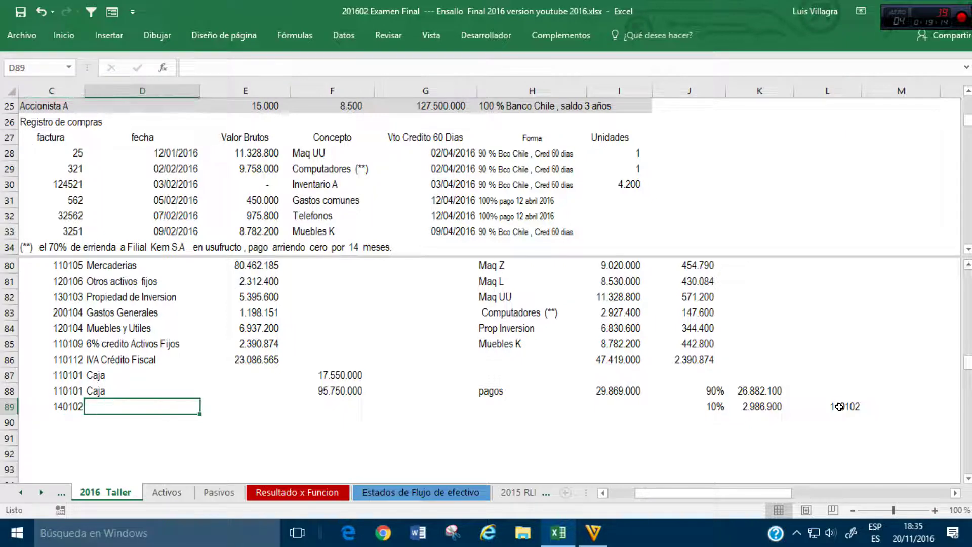
type("+")
left_click(219, 493)
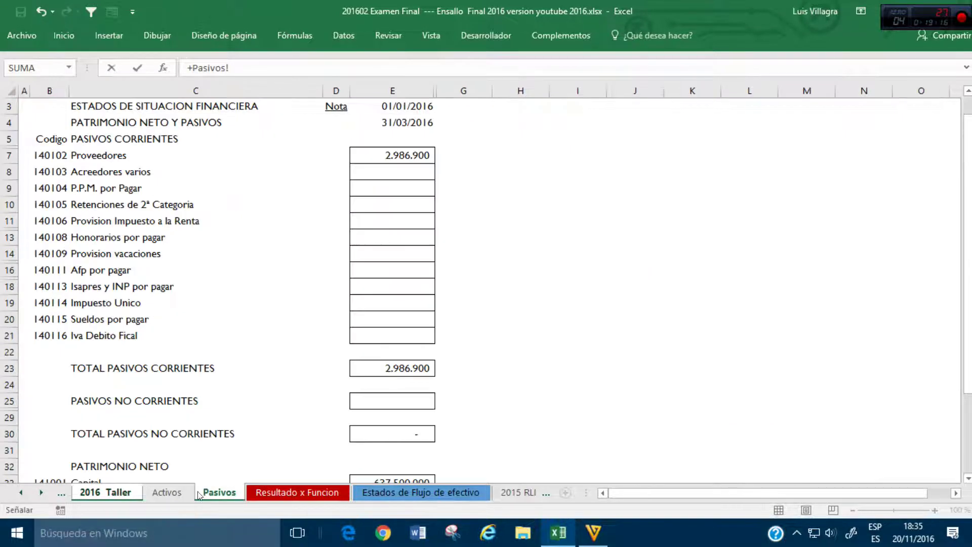
left_click(47, 156)
left_click(83, 155)
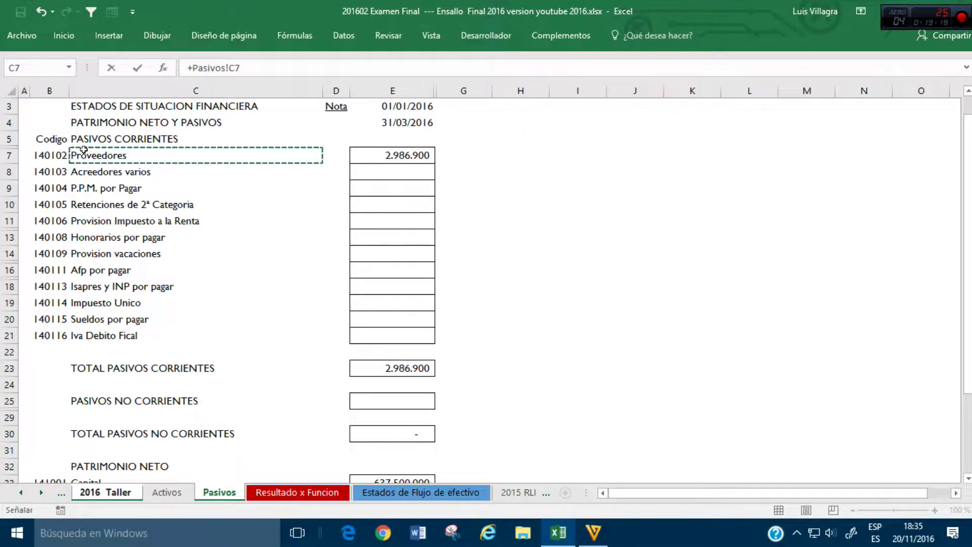
key("Return")
Step: Record the Proveedores credit in F89 by linking it to the 10% amount in K89
key("Right")
type("+")
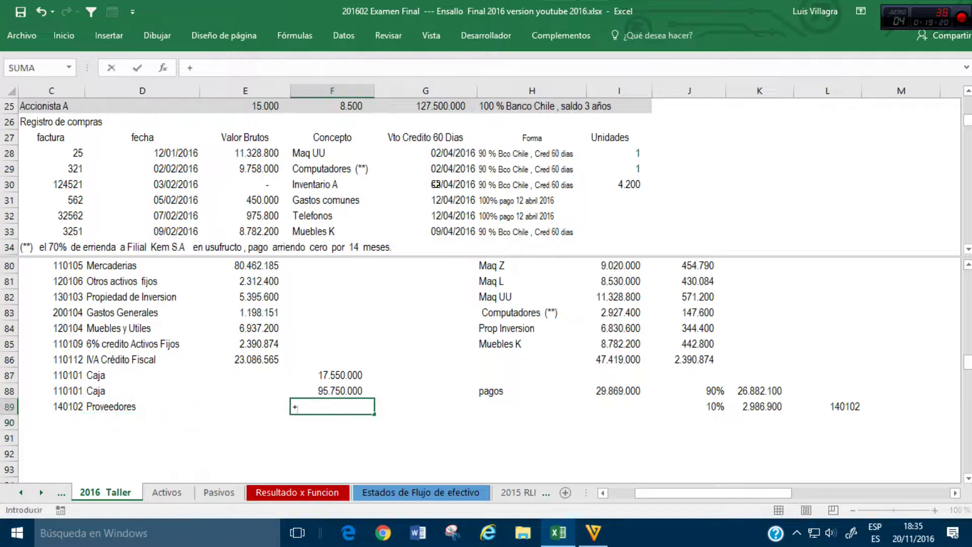
left_click(757, 409)
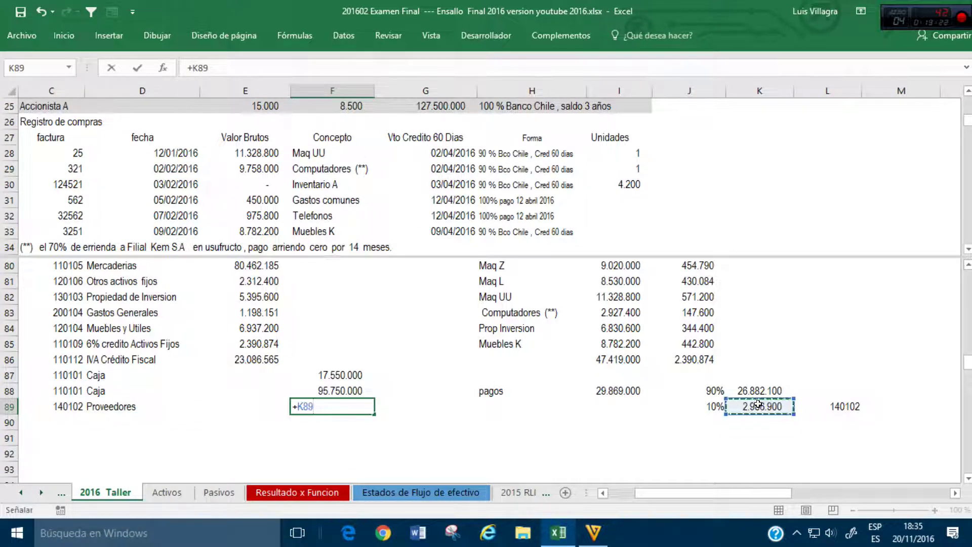
key("Return")
Step: Link C90 below the Proveedores line to the Banco de Chile code in A9 of the Activos sheet
key("Left")
type("+")
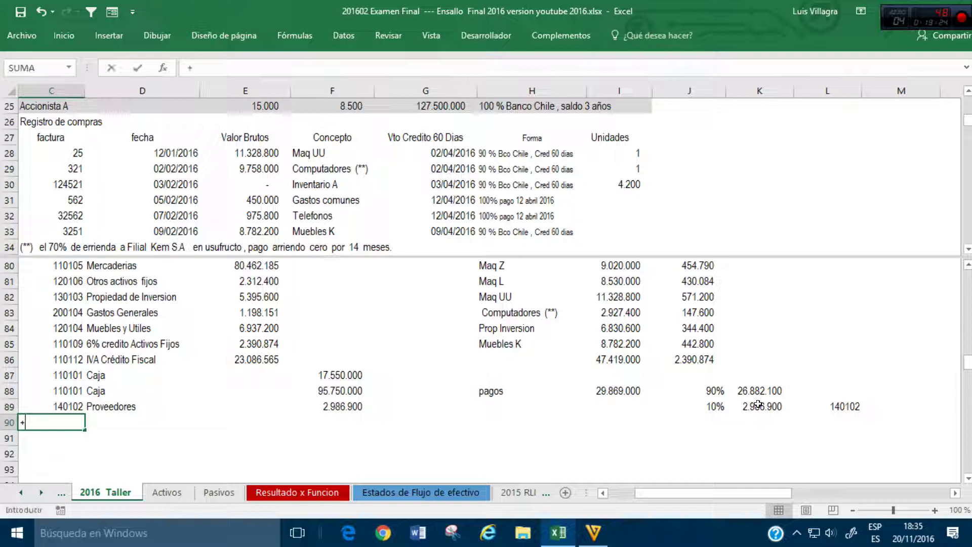
left_click(161, 494)
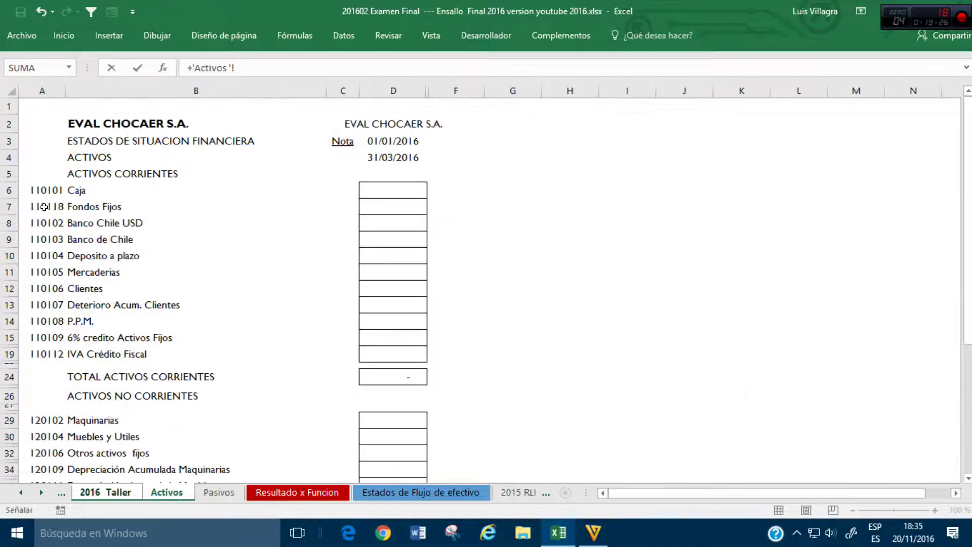
left_click(43, 238)
key("Return")
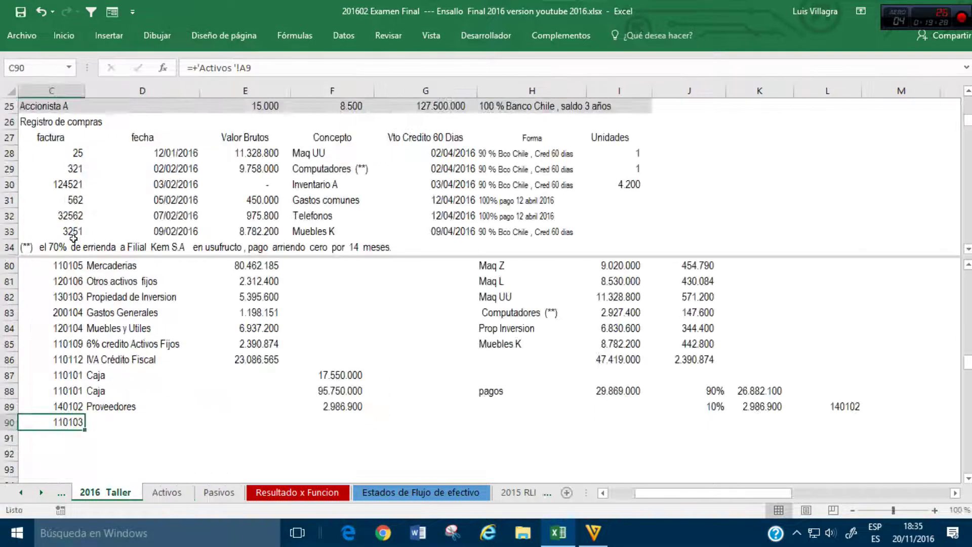
Step: Copy the Banco de Chile code link from C90 into D90 so it references the account name in Activos B9
key("Up")
key("Down")
key("Left")
key("ctrl+c")
key("Right")
key("ctrl+v")
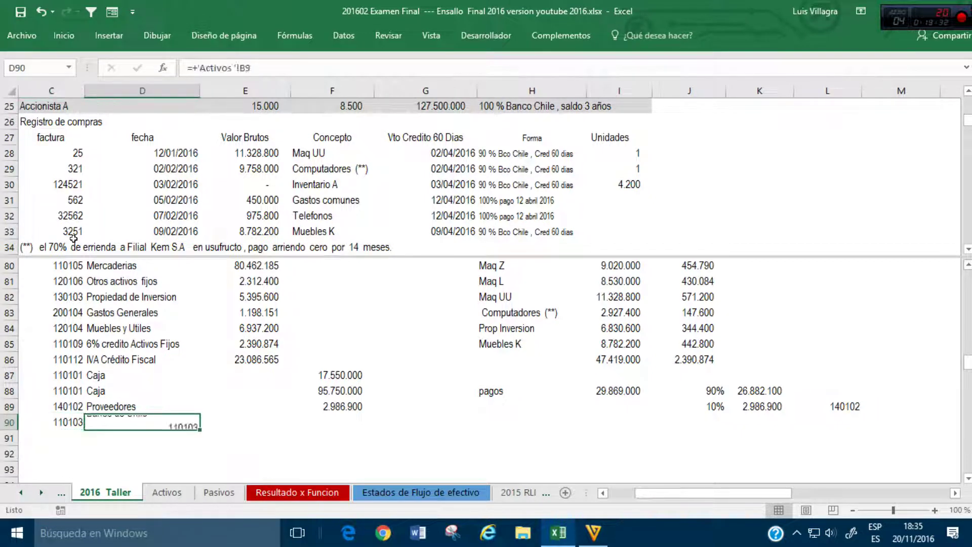
Step: Record the Banco de Chile credit in F90 by linking it to the 90% amount in K88
key("Right")
key("Right")
key("Right")
key("Left")
type("+")
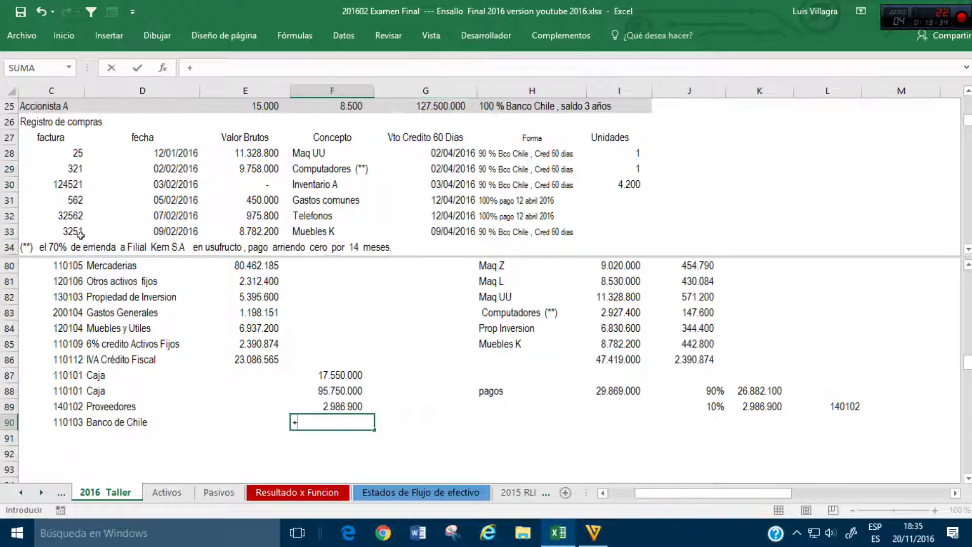
left_click(760, 384)
key("Return")
Step: Total the debits E79:E90 with a sum in E91 and extend the formula to the credit column in F91
key("Left")
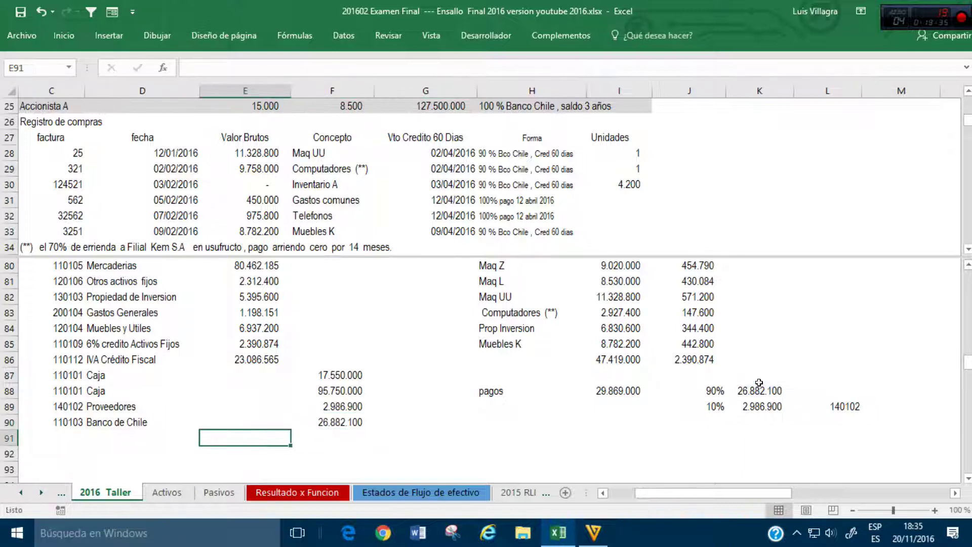
left_click(66, 39)
left_click(794, 62)
left_click_drag(241, 417, 254, 291)
key("ctrl+Return")
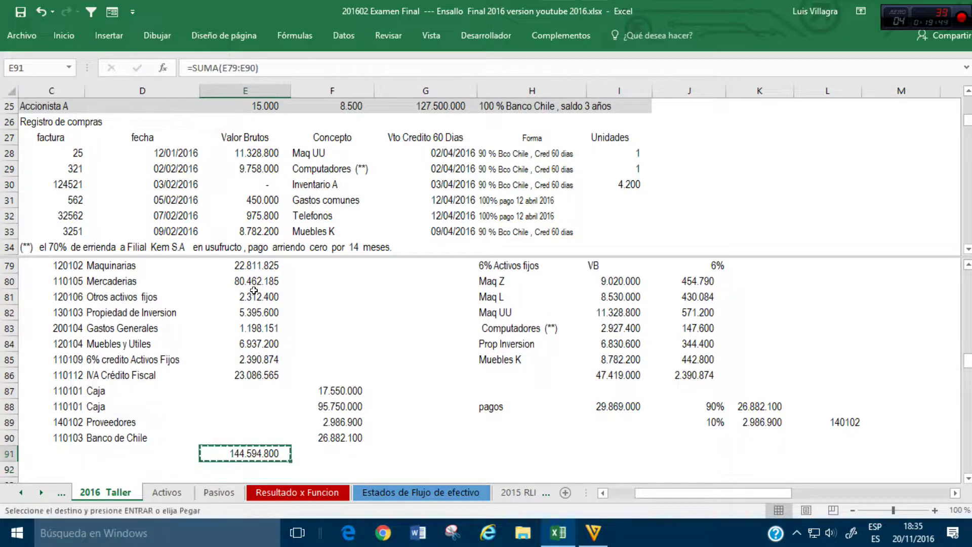
key("shift+Right")
key("ctrl+r")
key("Right")
Step: Calculate the difference between total debits and credits in F92 as E91 minus F91
key("Down")
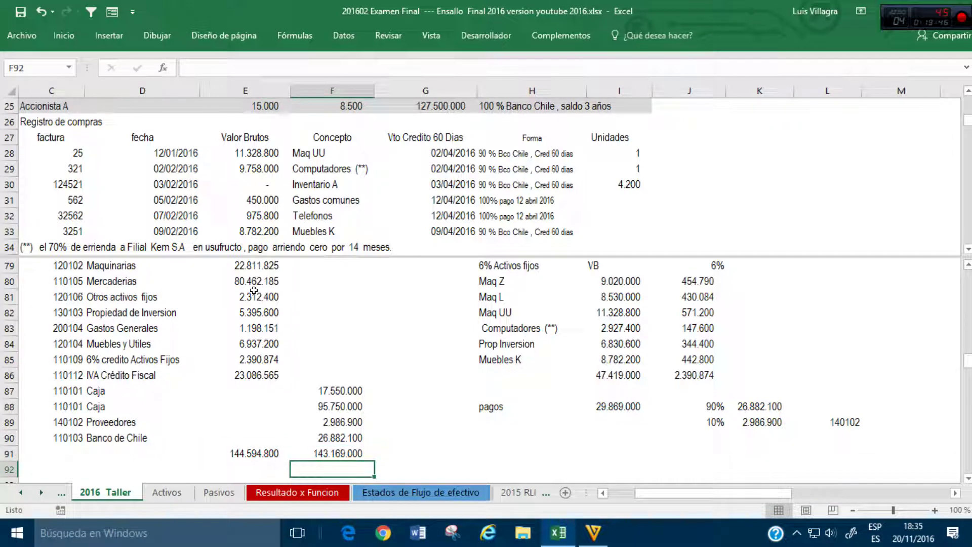
type("=+")
key("Up")
key("Left")
type("-")
key("Up")
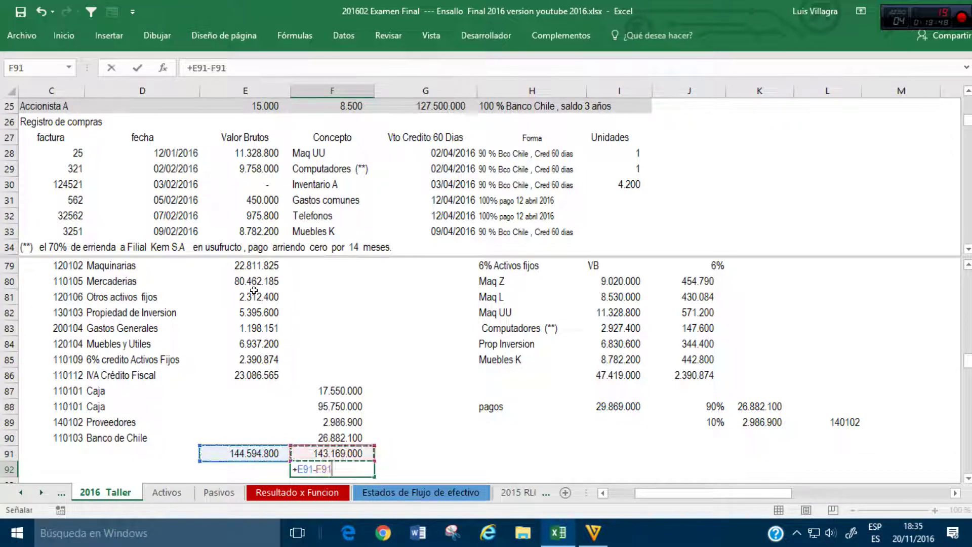
key("ctrl+Return")
Step: Review the debit and credit lines of the purchase entry in rows 79 to 90 for the source of the difference
key("Up")
key("Up")
key("Up")
key("Up")
key("Up")
key("Up")
key("Up")
key("Up")
key("Up")
key("Up")
key("Up")
key("Up")
key("Up")
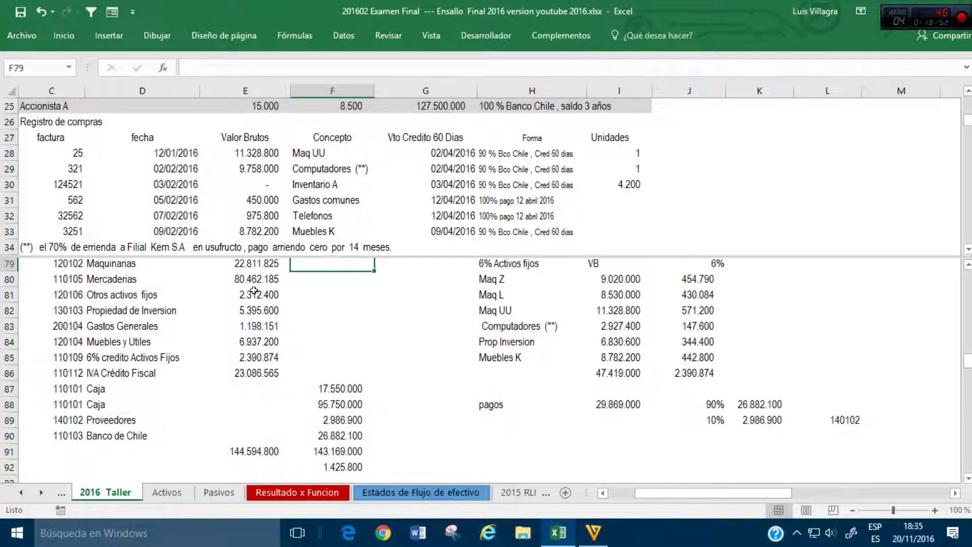
key("Up")
key("Down")
key("Down")
key("Down")
key("Down")
key("Down")
key("Down")
key("Down")
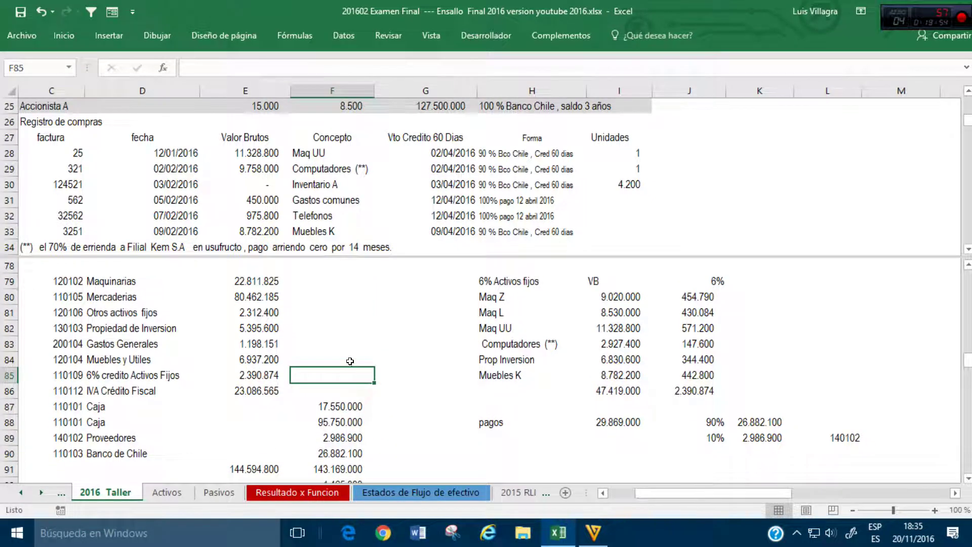
Step: Compare the Caja credits in F87:F88 with the gross values of the cash purchases in E19:E22
left_click_drag(346, 403, 346, 421)
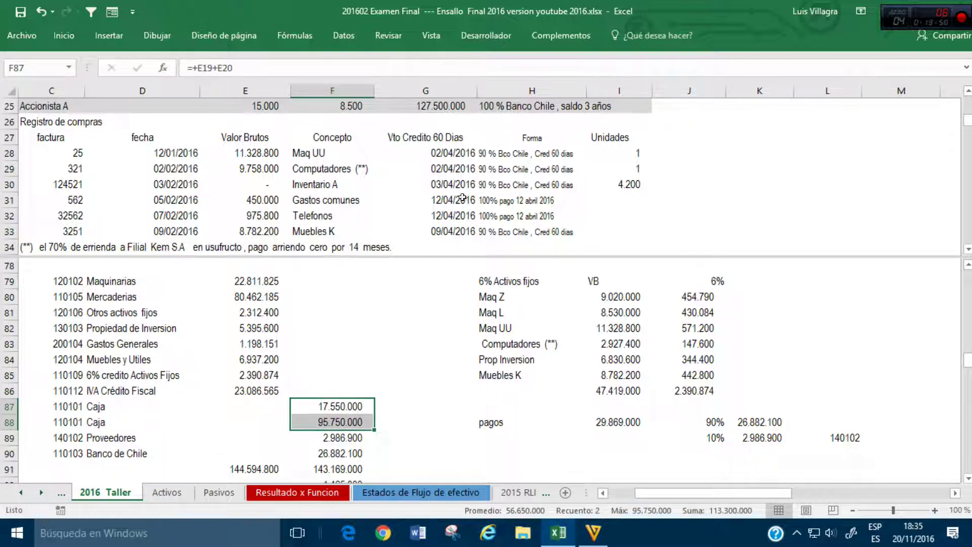
left_click(414, 169)
scroll(413, 170, "up", 2)
scroll(414, 170, "up", 1)
left_click_drag(255, 152, 255, 199)
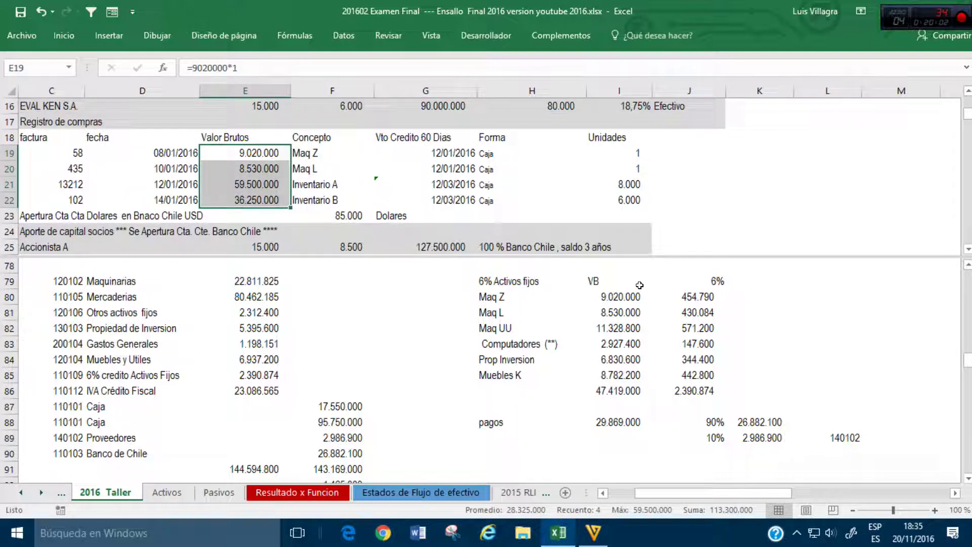
Step: Check the Proveedores and Banco de Chile credits against the purchase register, including Gastos comunes and Telefonos in rows 31 and 32
left_click_drag(332, 407, 343, 452)
left_click(340, 422)
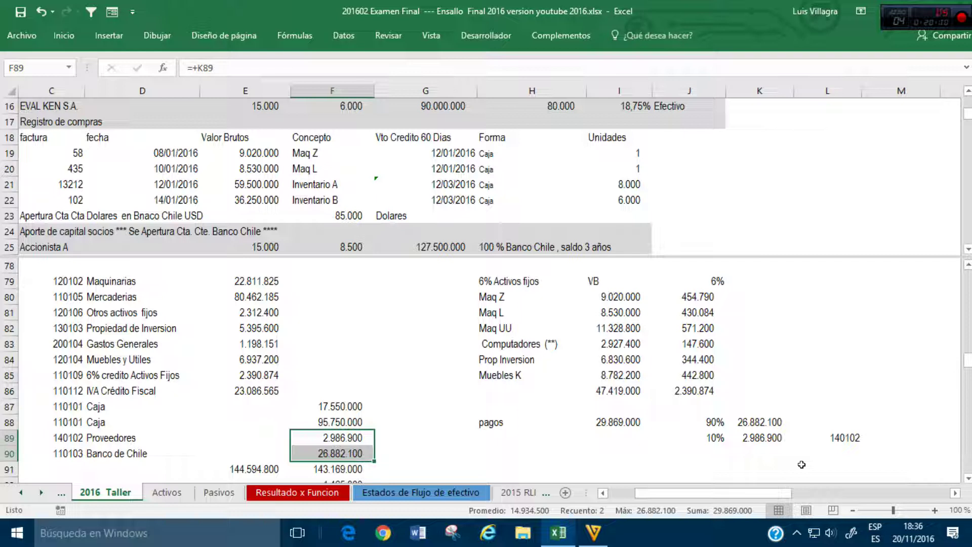
left_click(152, 426)
left_click(352, 436)
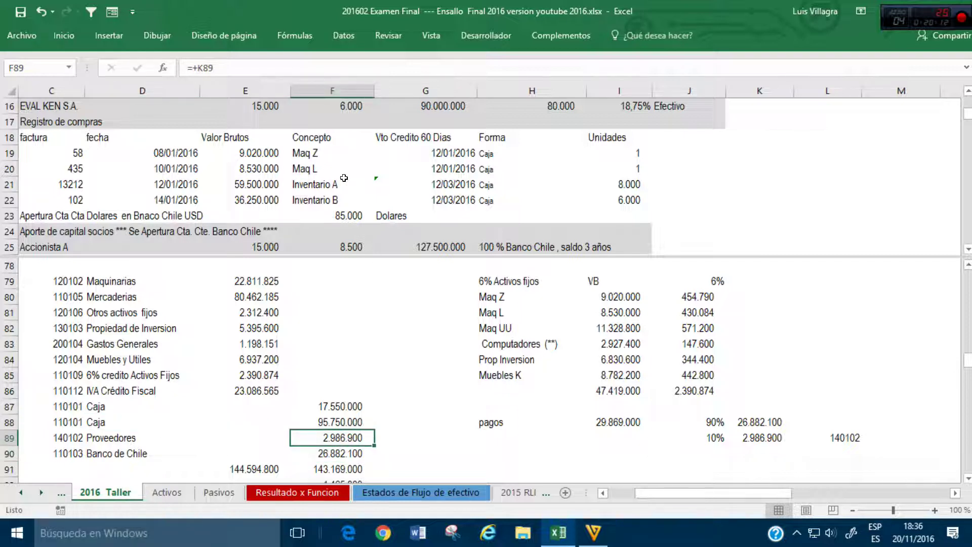
left_click(472, 199)
scroll(475, 192, "up", 4)
scroll(476, 192, "down", 4)
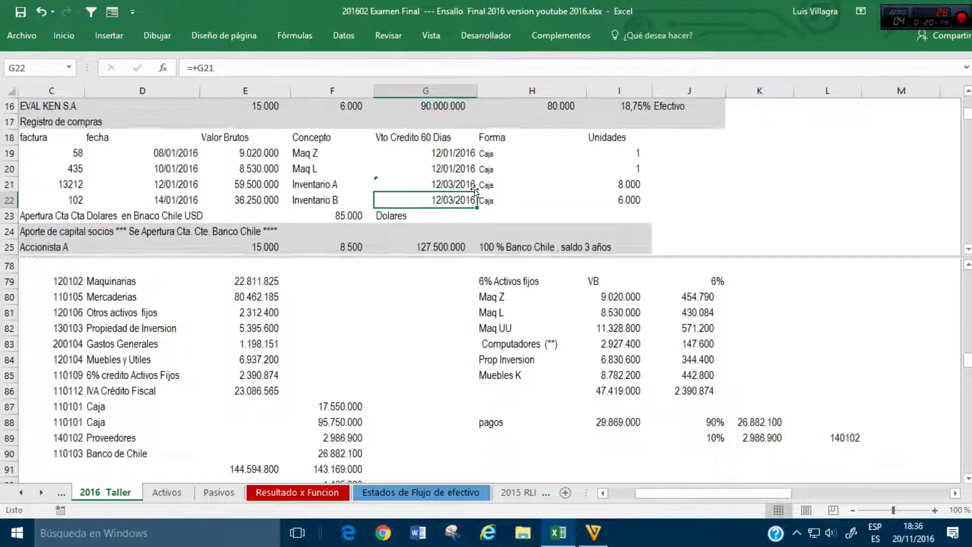
scroll(475, 191, "down", 4)
left_click(278, 170)
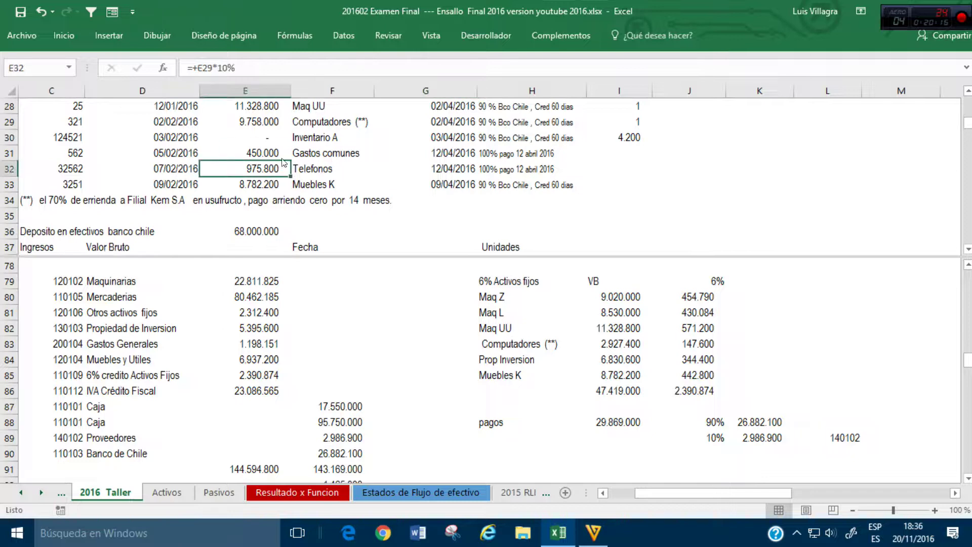
left_click(494, 151)
left_click(288, 152)
left_click(392, 439)
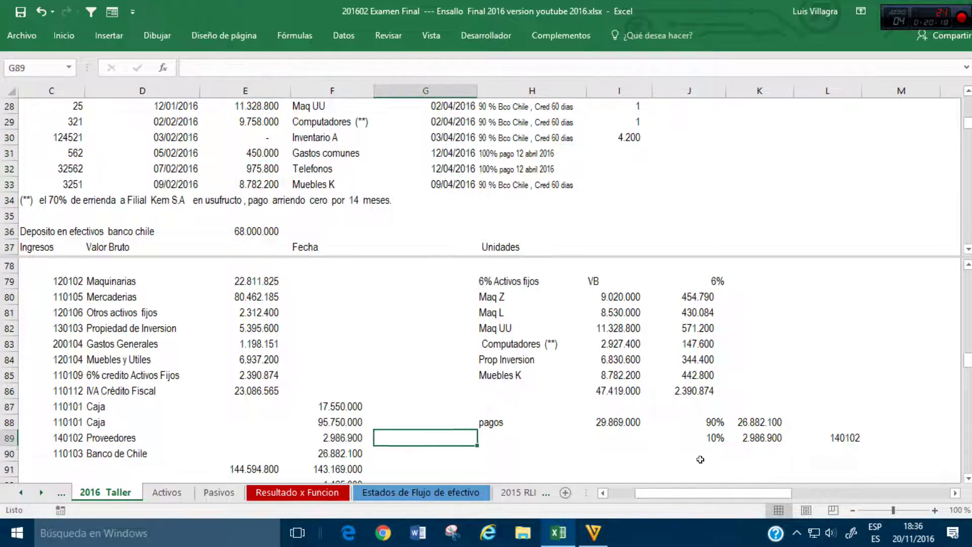
left_click(717, 458)
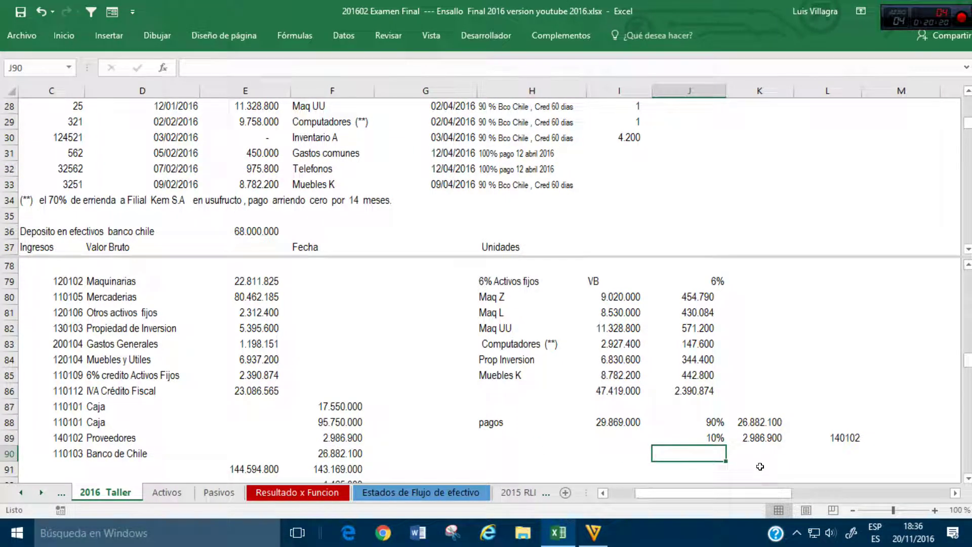
type("100")
key("Escape")
key("Down")
key("Down")
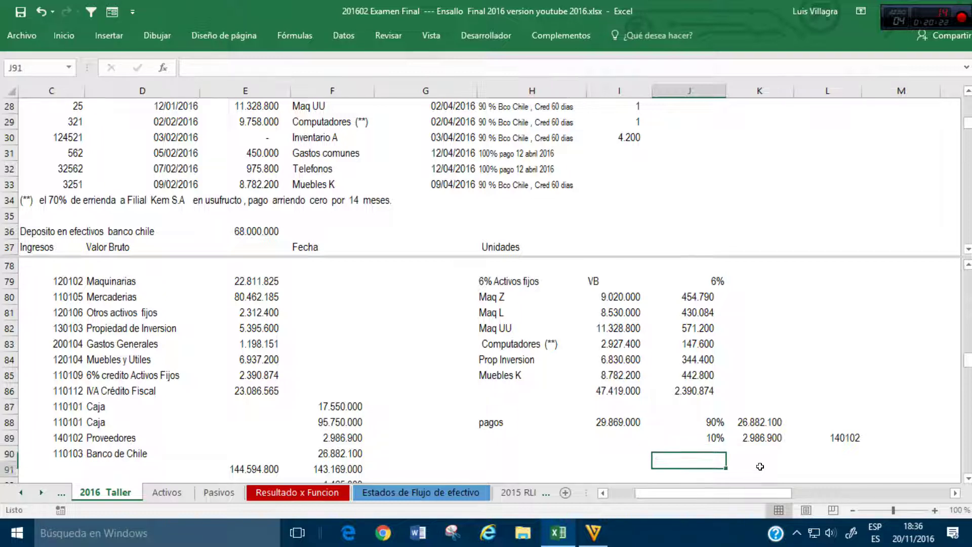
Step: Insert a blank row above the Banco de Chile line at row 90
key("Left")
key("Left")
key("Left")
key("Left")
key("Up")
key("Up")
key("Up")
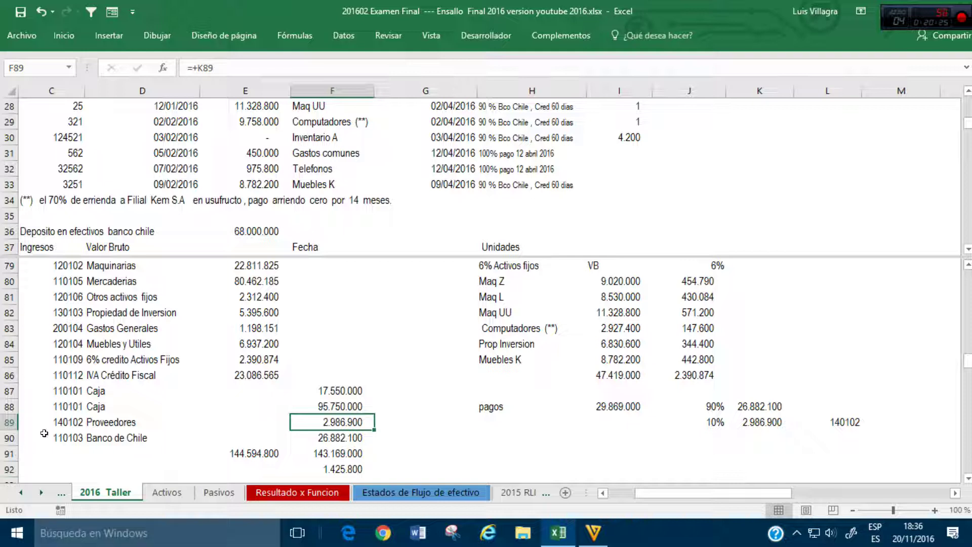
right_click(9, 438)
left_click(51, 324)
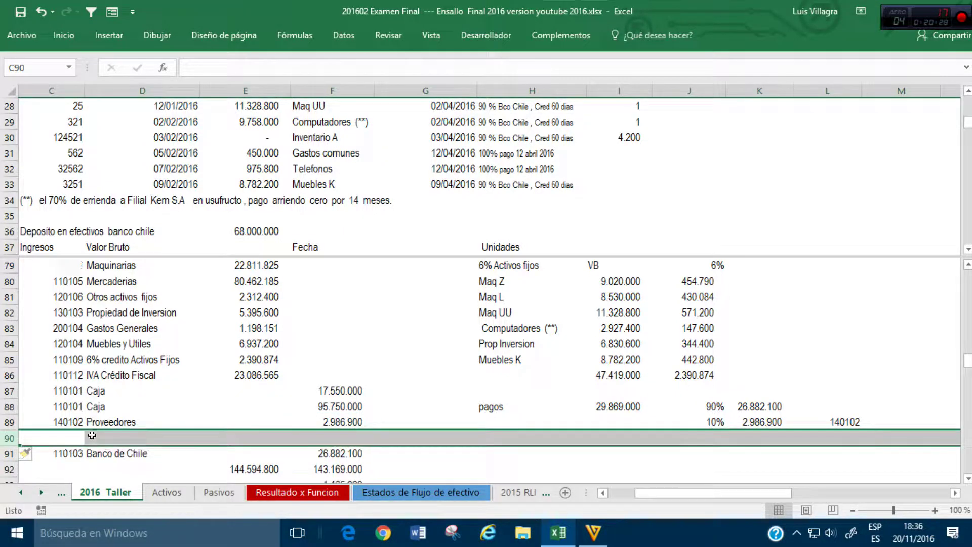
Step: Enter code 140102 in C90 and the account name Proveedores in D90
left_click(81, 436)
type("140102")
key("Return")
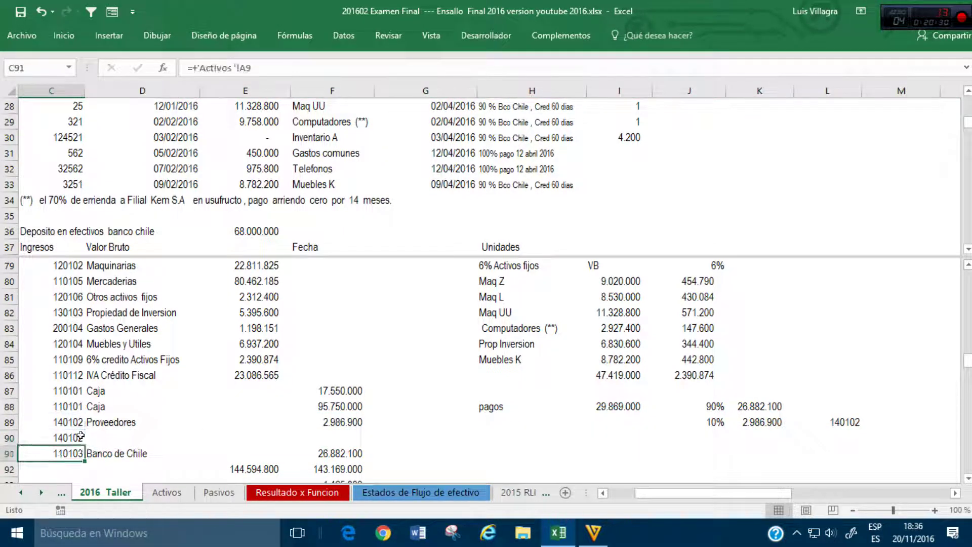
key("Up")
key("Right")
type("Proveedores")
key("Right")
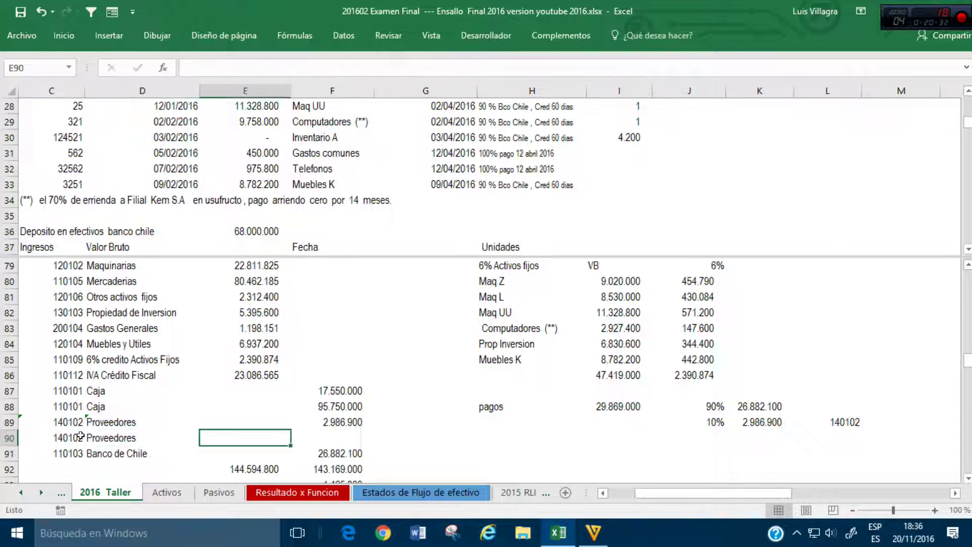
Step: Record the second Proveedores credit in F90 as the sum of Gastos comunes E31 and Telefonos E32
key("Right")
type("+")
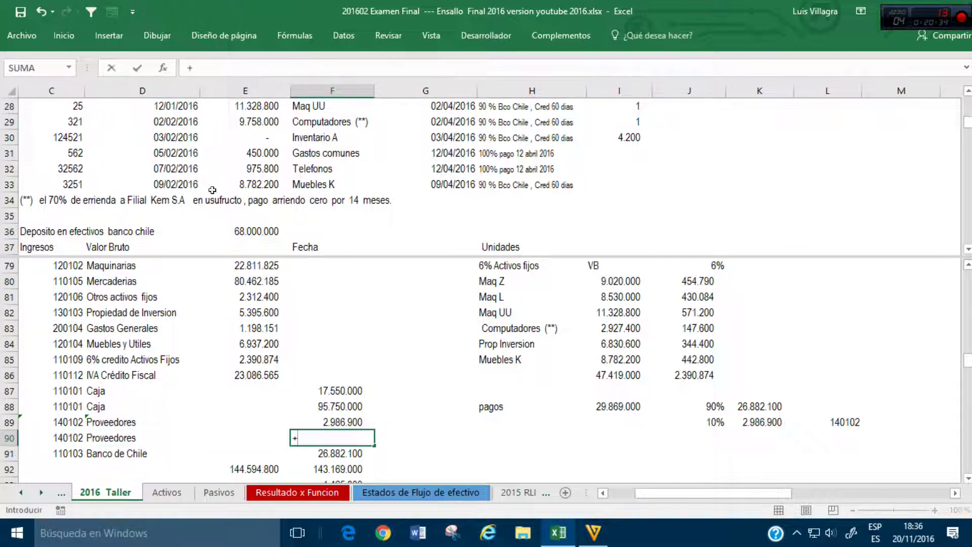
left_click(247, 156)
type("+")
left_click(257, 168)
key("Return")
left_click(342, 432)
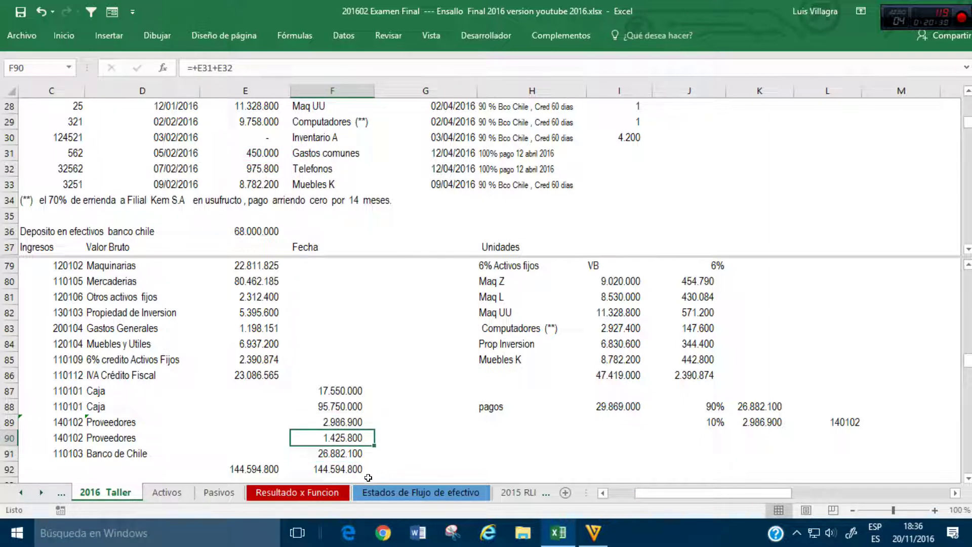
Step: Link Proveedores in E7 of the Pasivos sheet to the sum of 2016 Taller F90 and F89
left_click(204, 493)
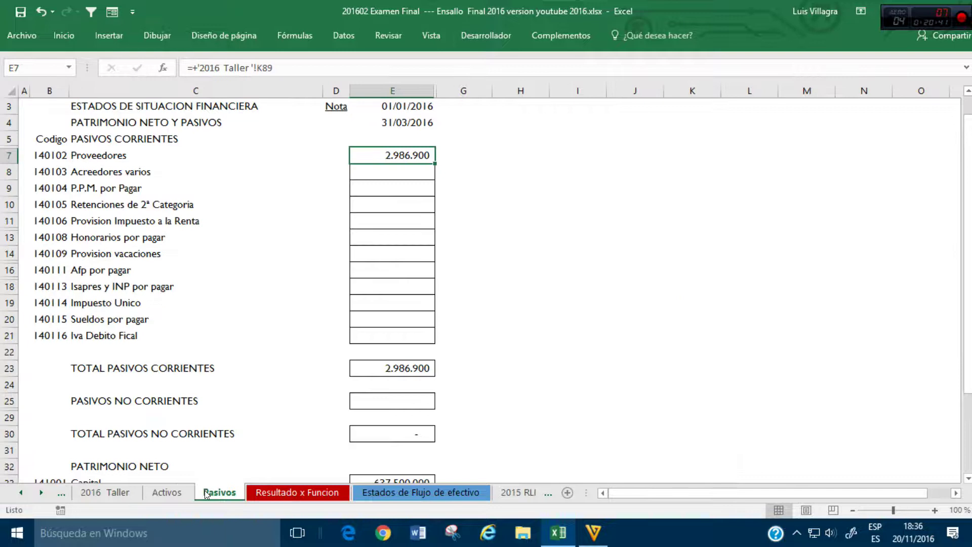
double_click(397, 160)
key("Escape")
type("+")
left_click(105, 492)
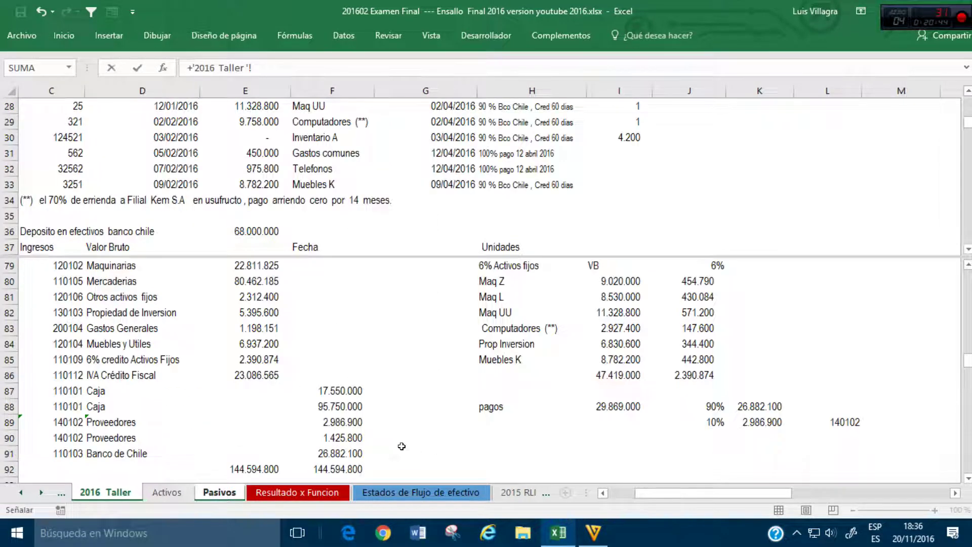
left_click(353, 439)
type("+")
left_click(344, 422)
key("Return")
Step: Hide row 8, Acreedores varios, in the Pasivos sheet
left_click(391, 186)
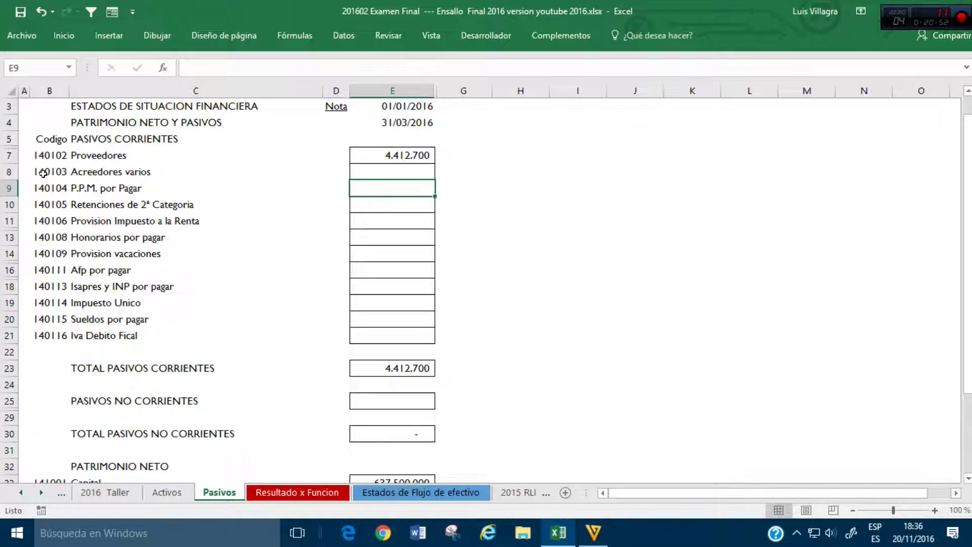
right_click(15, 172)
left_click(80, 361)
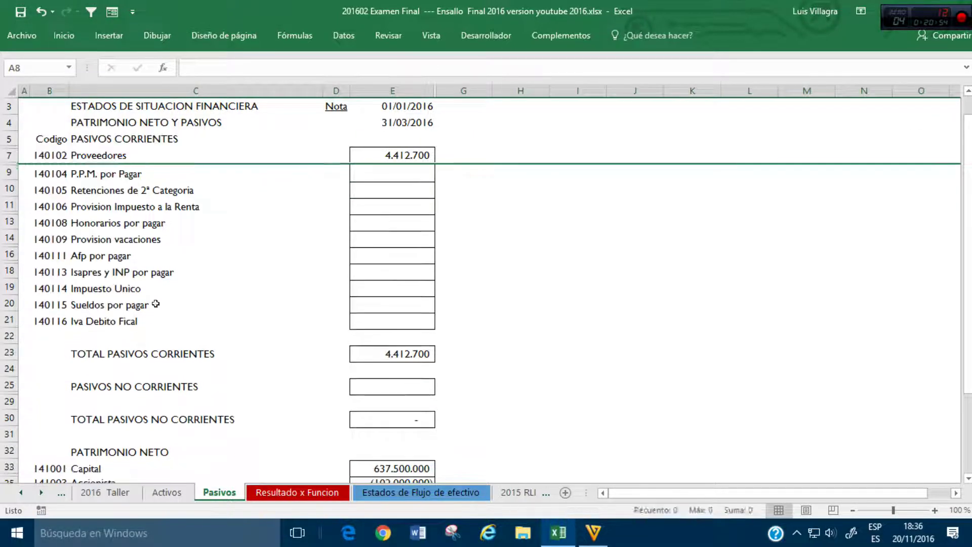
left_click(287, 223)
left_click(278, 237)
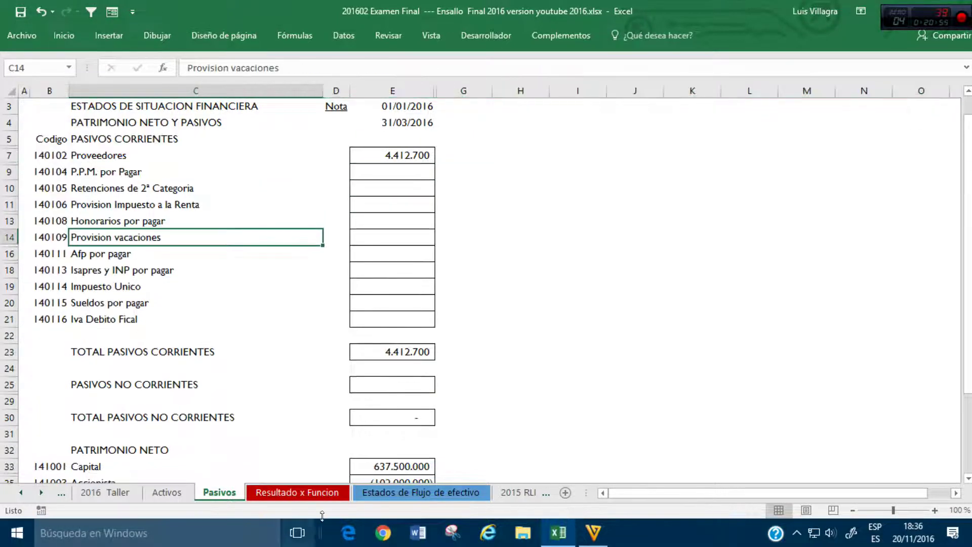
Step: Link Maquinarias in D29 of the Activos sheet to the purchase entry amount in 2016 Taller E79
left_click(99, 496)
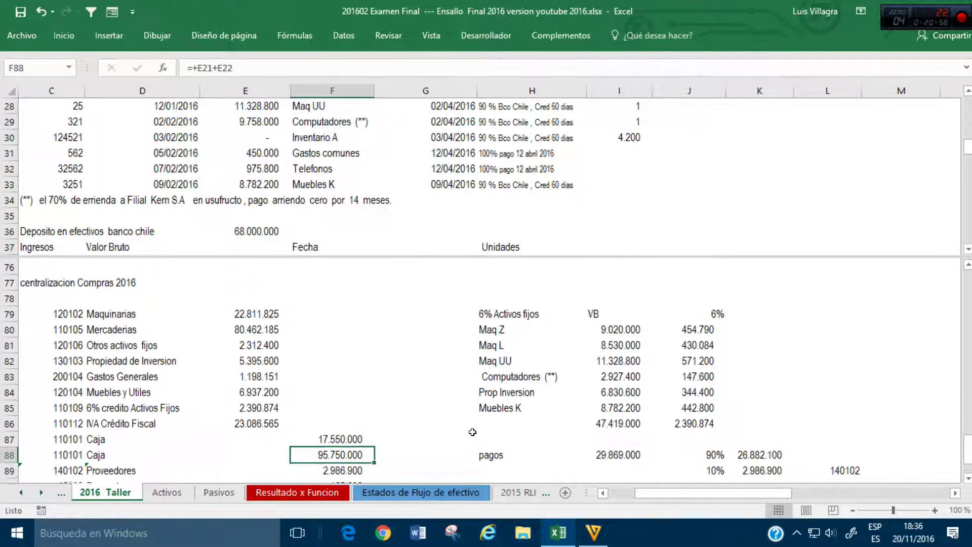
scroll(472, 432, "down", 1)
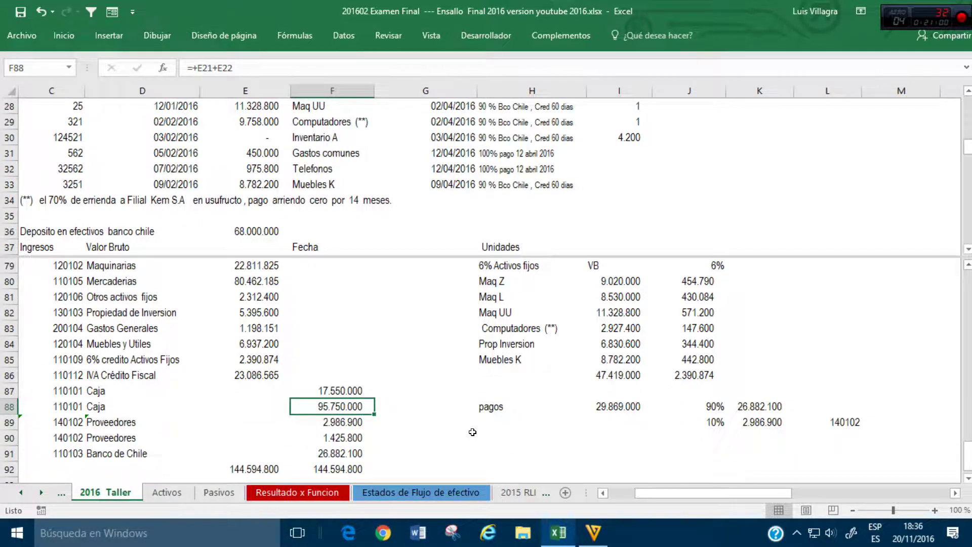
scroll(473, 432, "up", 1)
scroll(473, 432, "down", 1)
left_click(167, 493)
scroll(262, 337, "down", 1)
left_click(415, 372)
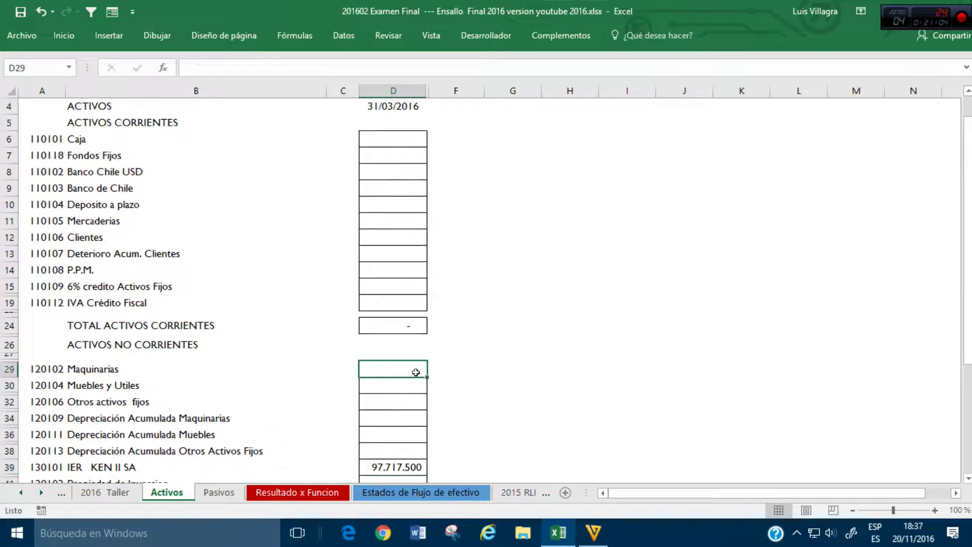
type("+")
left_click(117, 493)
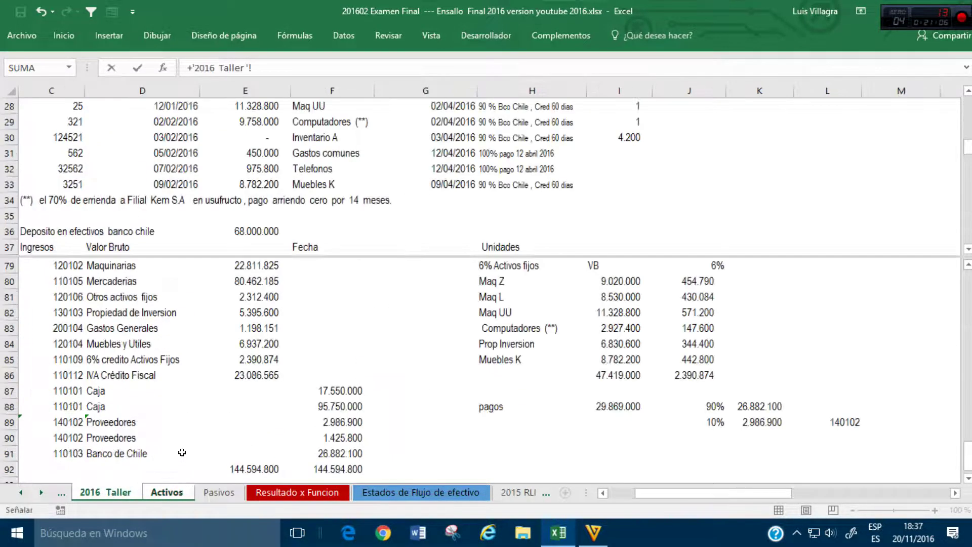
left_click(248, 270)
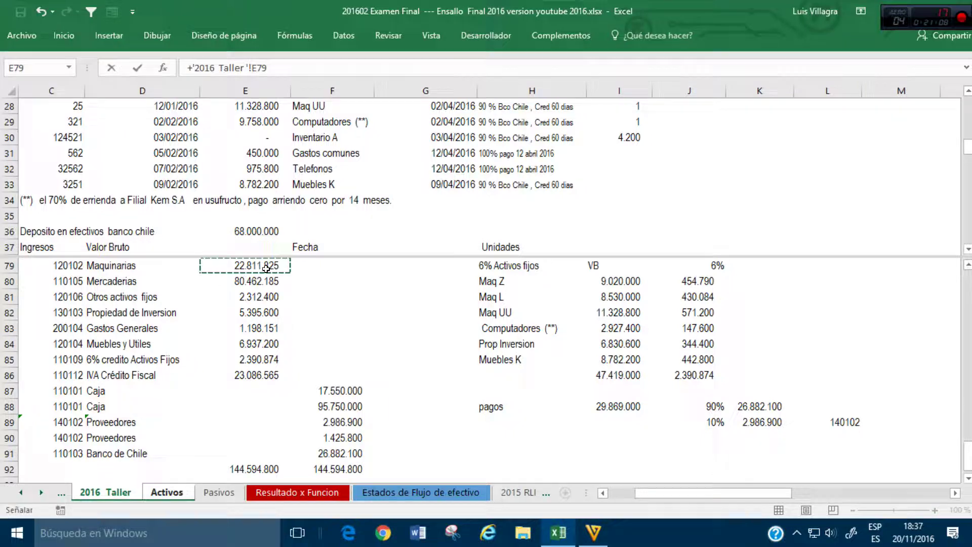
key("Return")
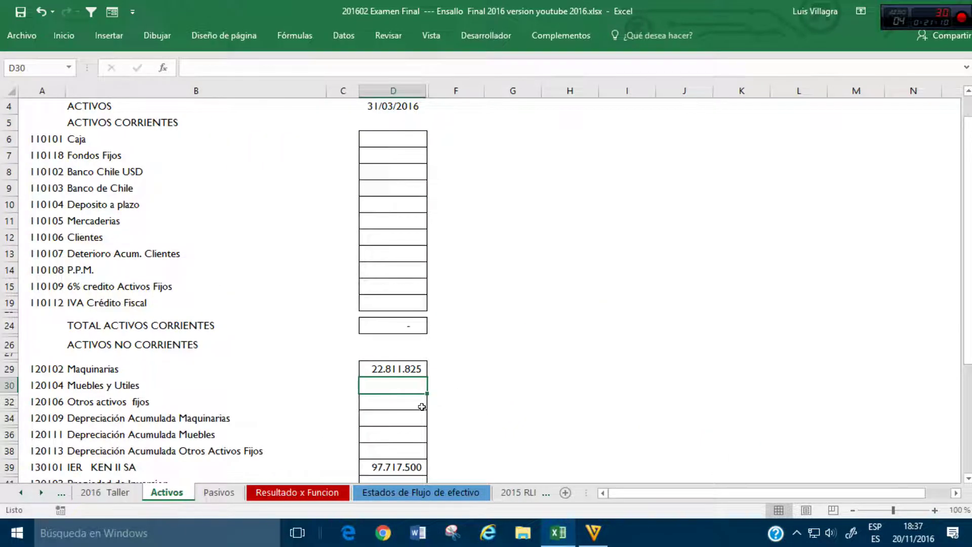
Step: Link Muebles y Utiles in D30 to 2016 Taller E84 and Otros activos fijos in D32 to E81
type("+")
left_click(106, 492)
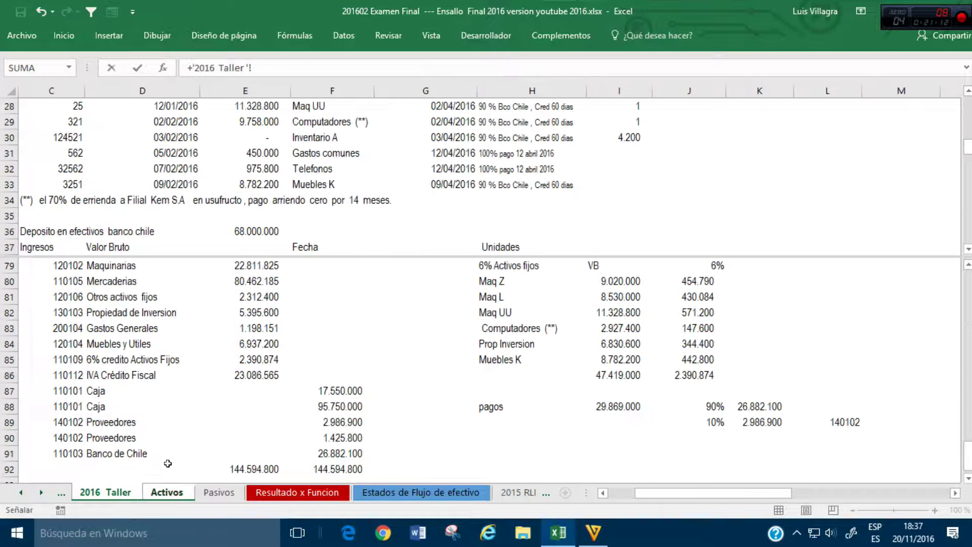
left_click(278, 341)
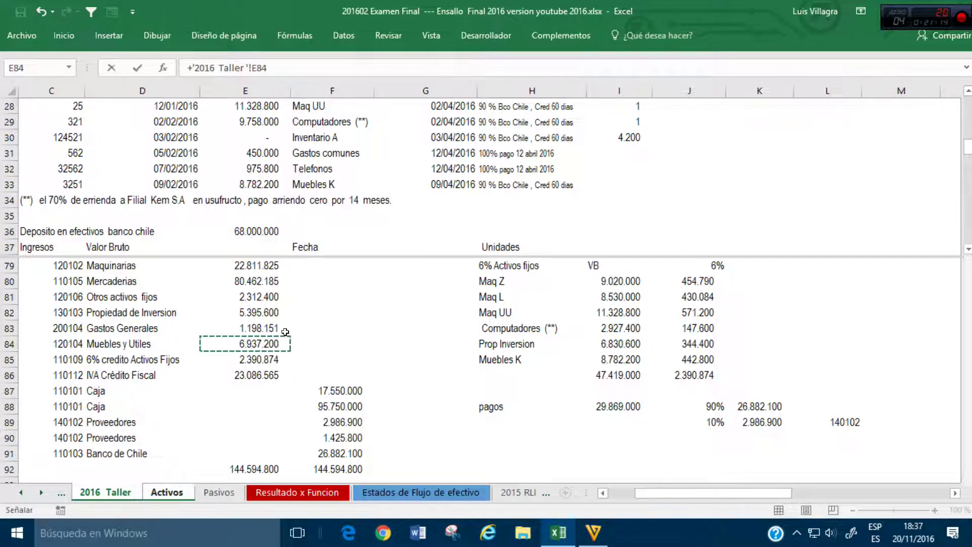
key("Return")
type("+")
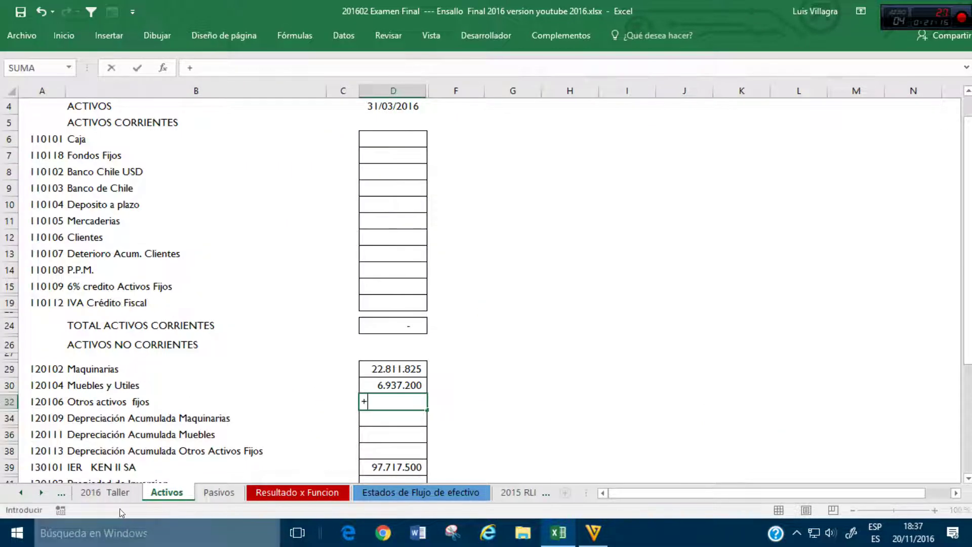
left_click(119, 491)
left_click(245, 298)
key("Return")
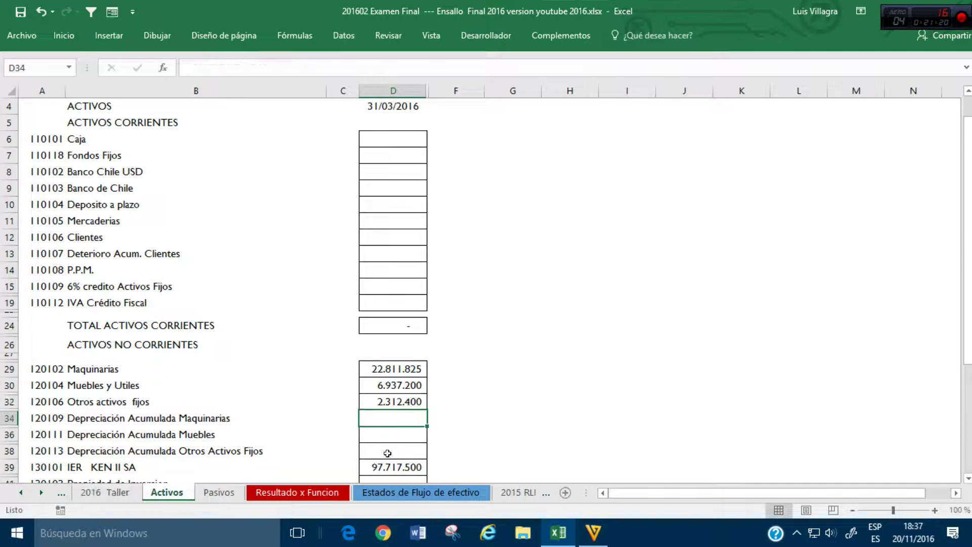
Step: Link Propiedad de Inversion in D41 of the Activos sheet to 2016 Taller E82
scroll(374, 443, "down", 2)
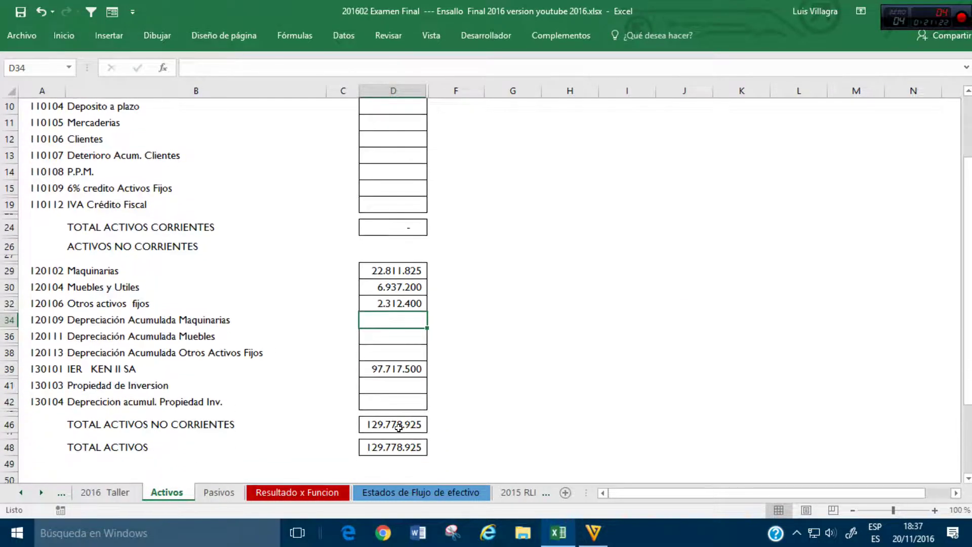
key("Down")
key("Down")
key("Down")
key("Down")
type("+")
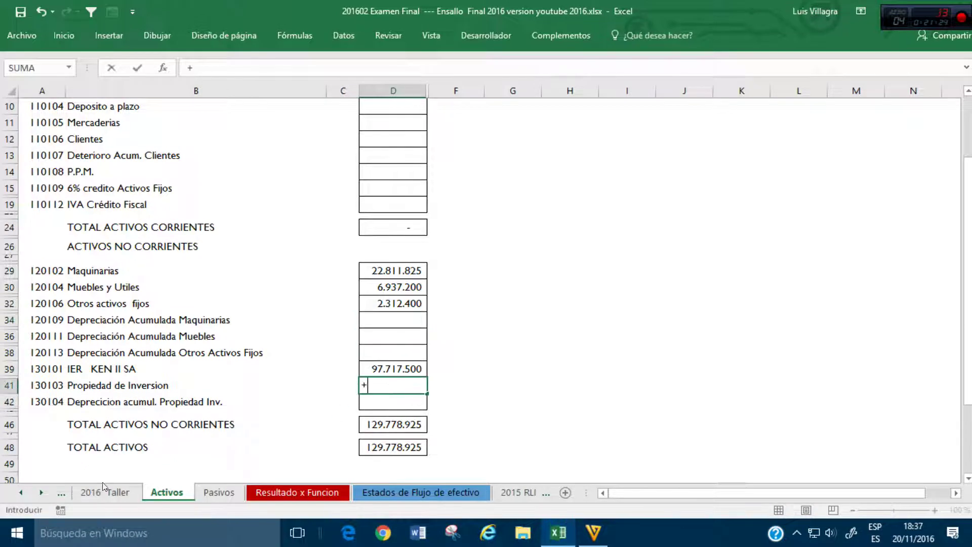
left_click(107, 492)
left_click(253, 315)
key("Return")
Step: Link Gastos Generales in E12 of the Resultado x Funcion sheet to 2016 Taller E83 as a negative amount
left_click(297, 493)
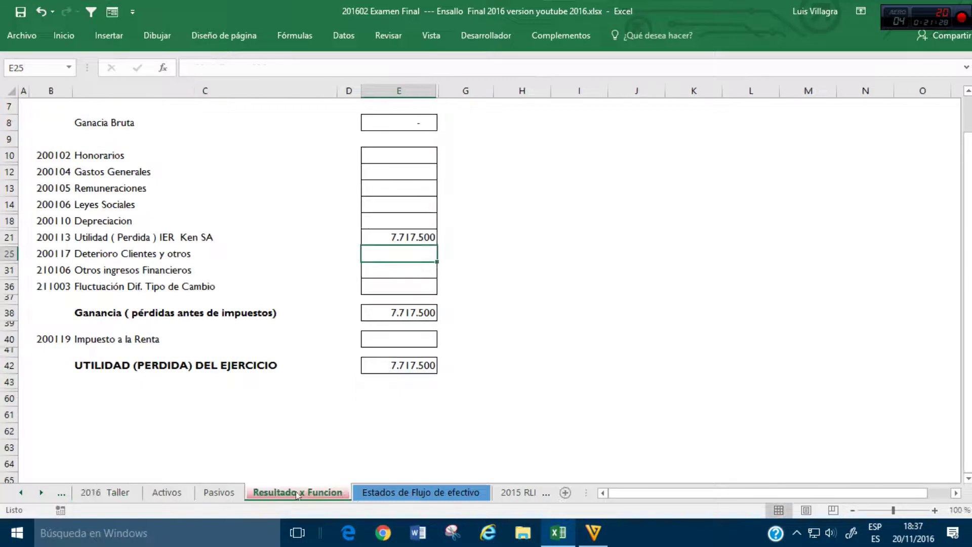
left_click(395, 164)
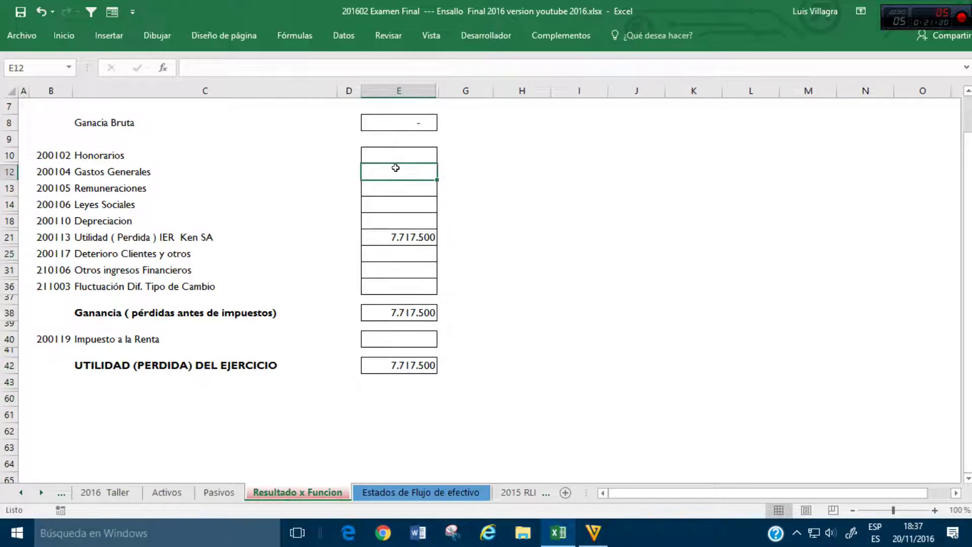
type("-")
left_click(105, 492)
left_click(236, 329)
key("Return")
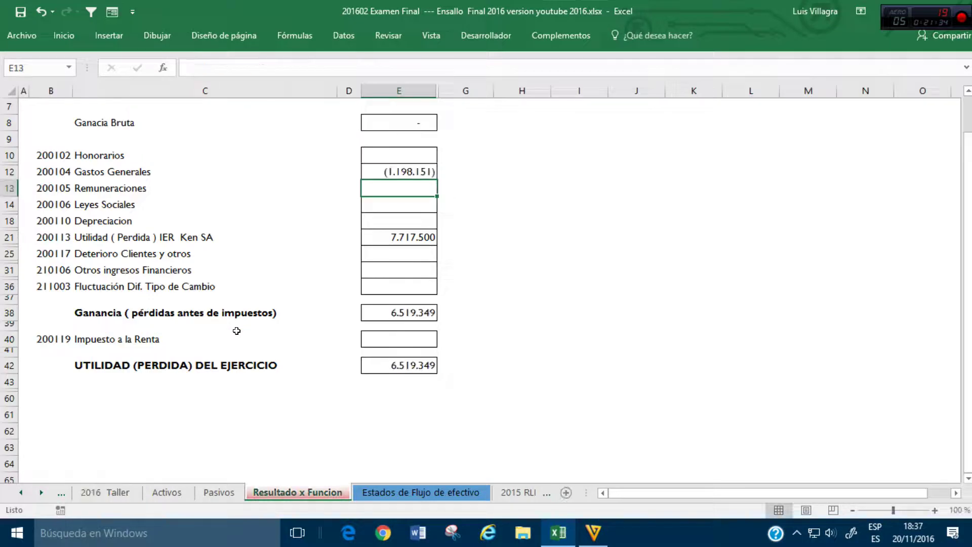
Step: Link 6% credito Activos Fijos in D15 of the Activos sheet to 2016 Taller E85
left_click(168, 491)
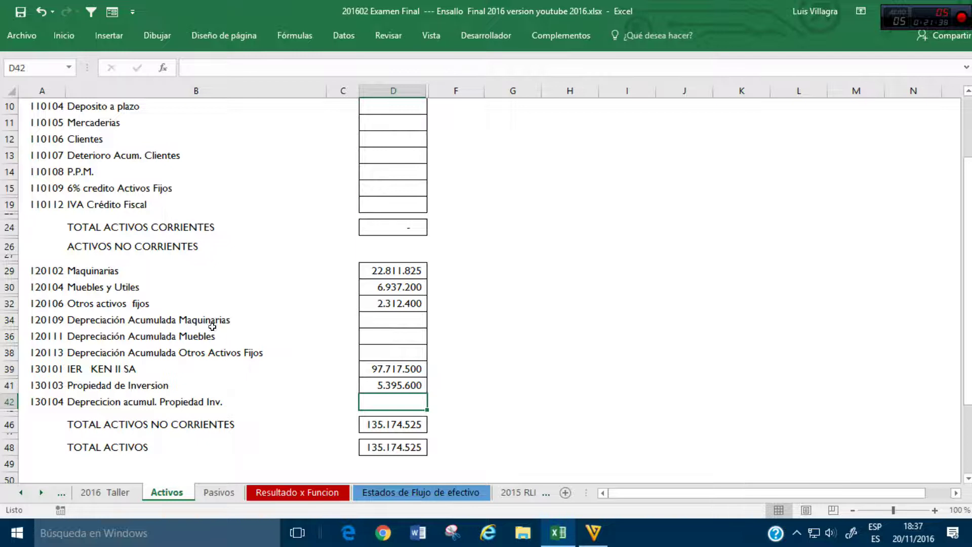
left_click(107, 492)
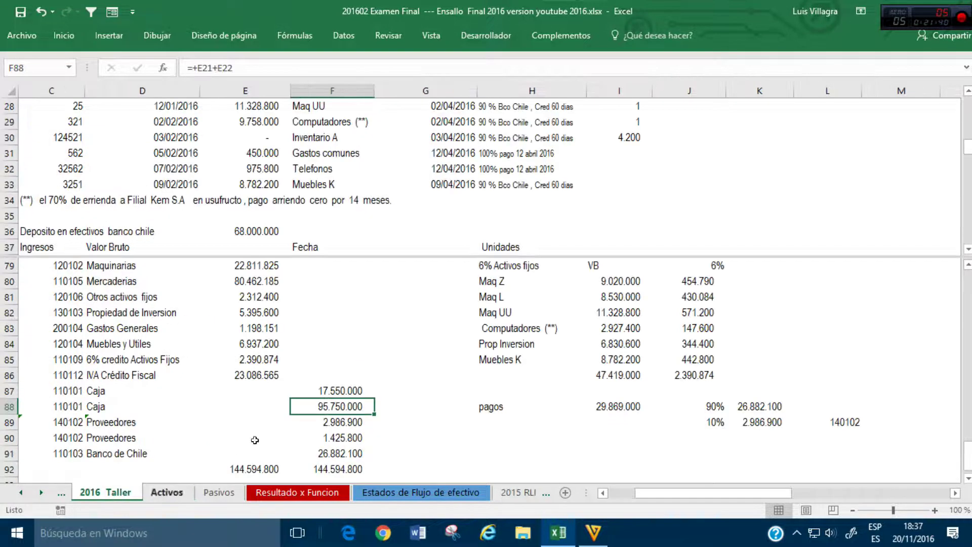
left_click(269, 344)
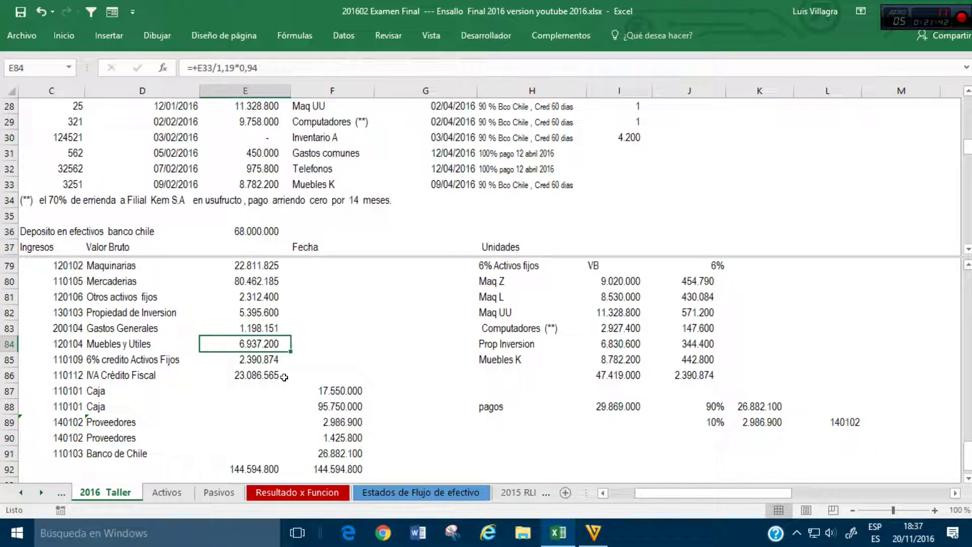
left_click(171, 493)
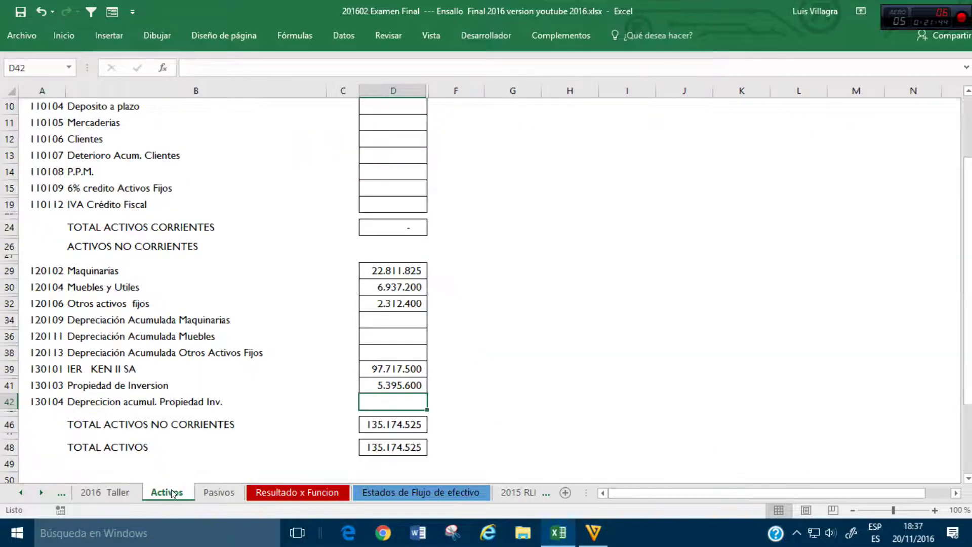
left_click(126, 489)
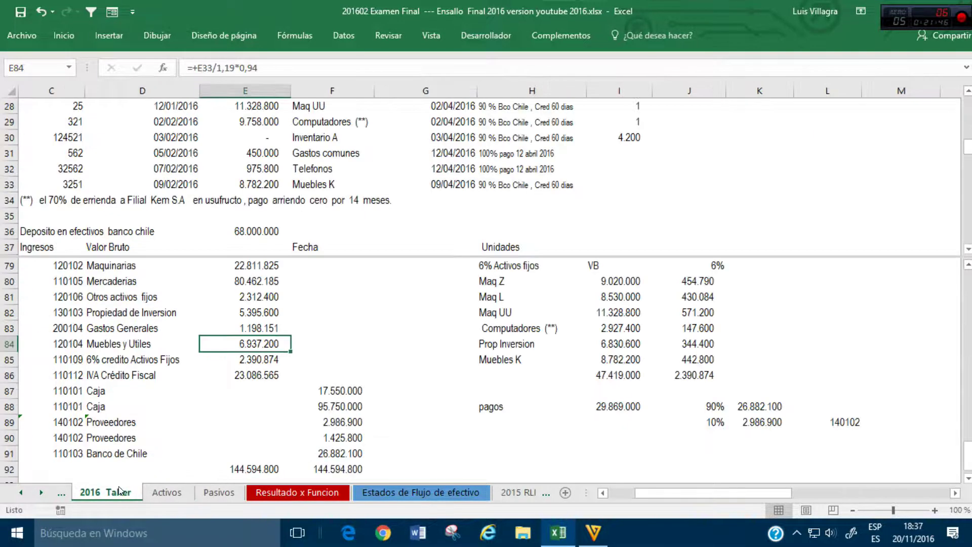
left_click(257, 361)
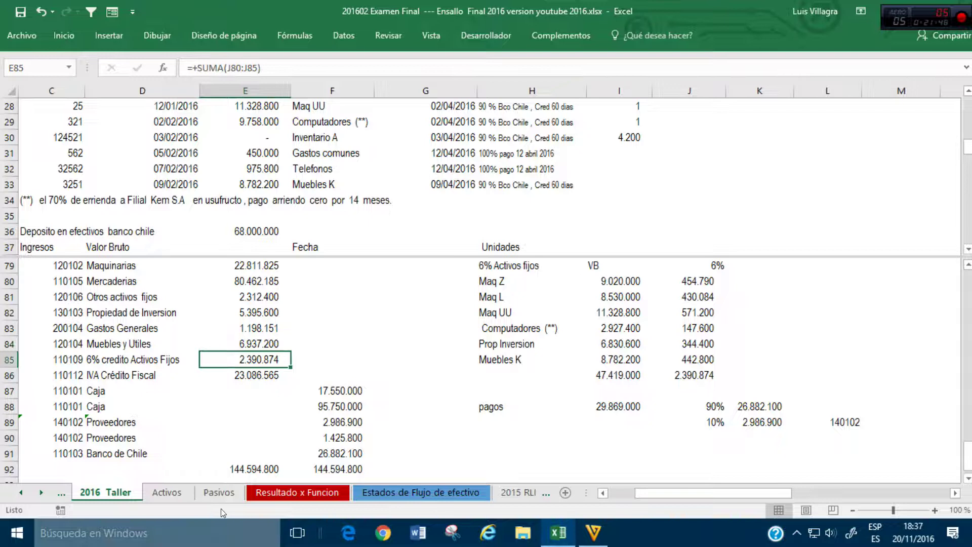
left_click(172, 493)
left_click(380, 191)
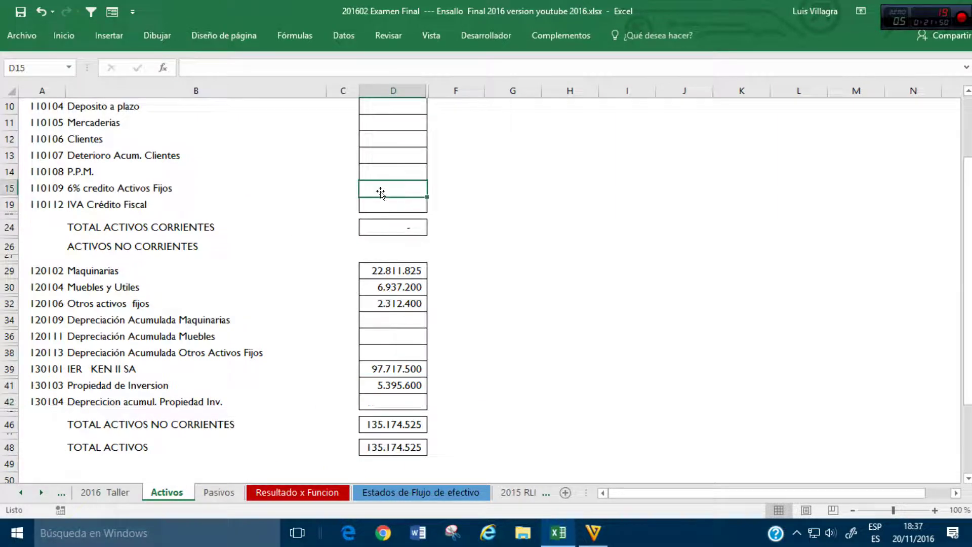
type("+")
left_click(120, 489)
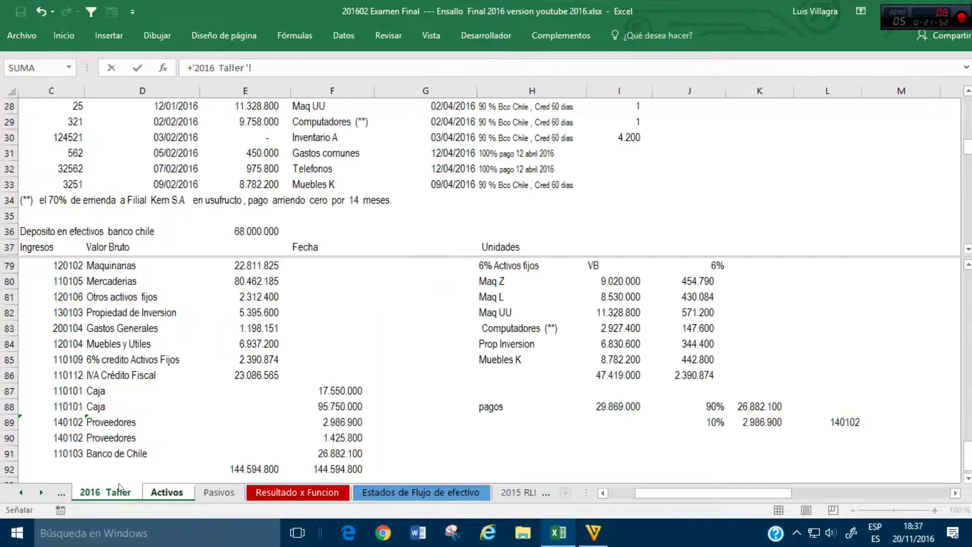
left_click(272, 357)
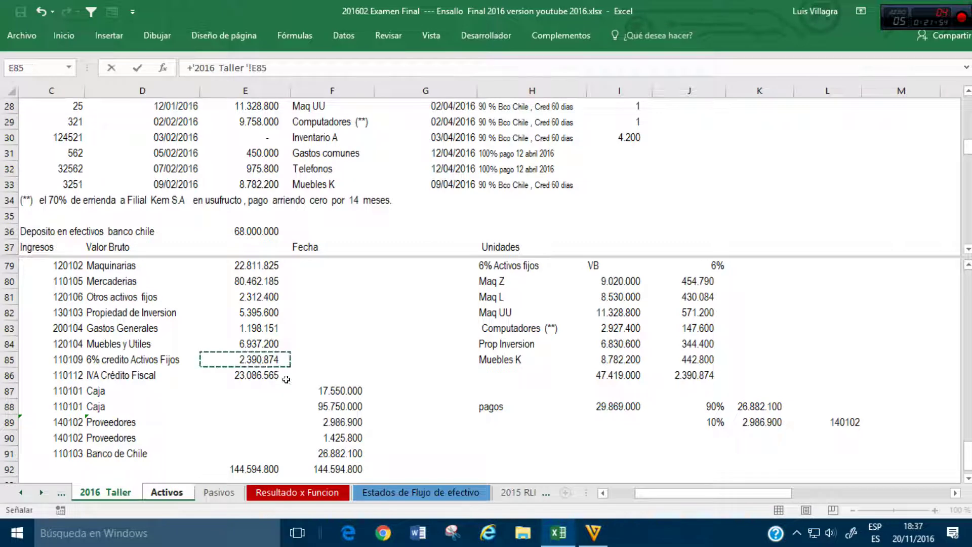
key("Return")
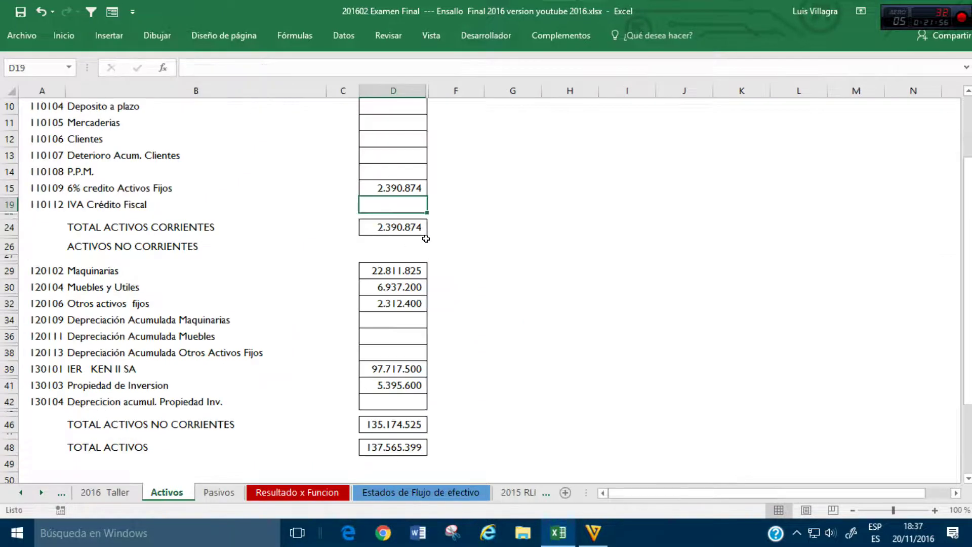
Step: Link IVA Crédito Fiscal in D19 of the Activos sheet to 2016 Taller E86
type("+")
left_click(102, 493)
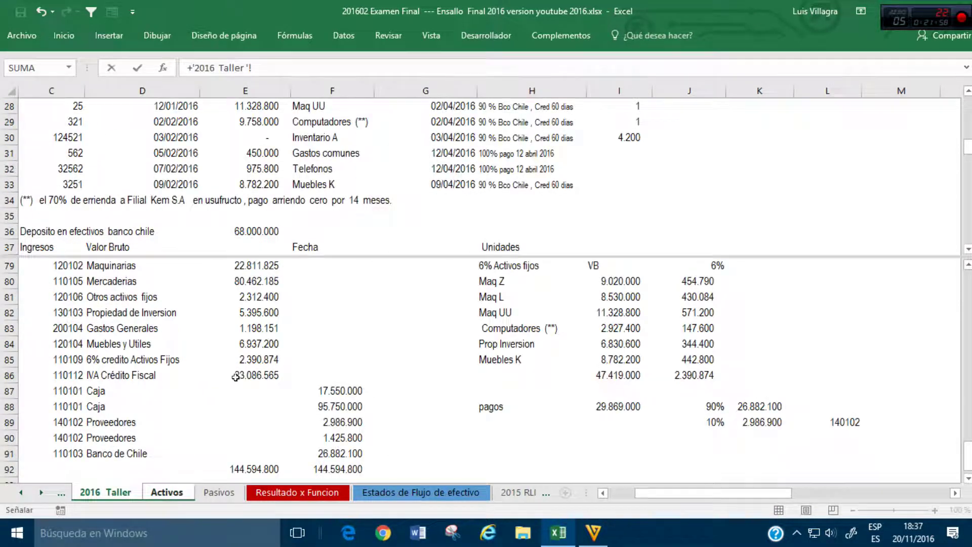
left_click(262, 379)
key("Return")
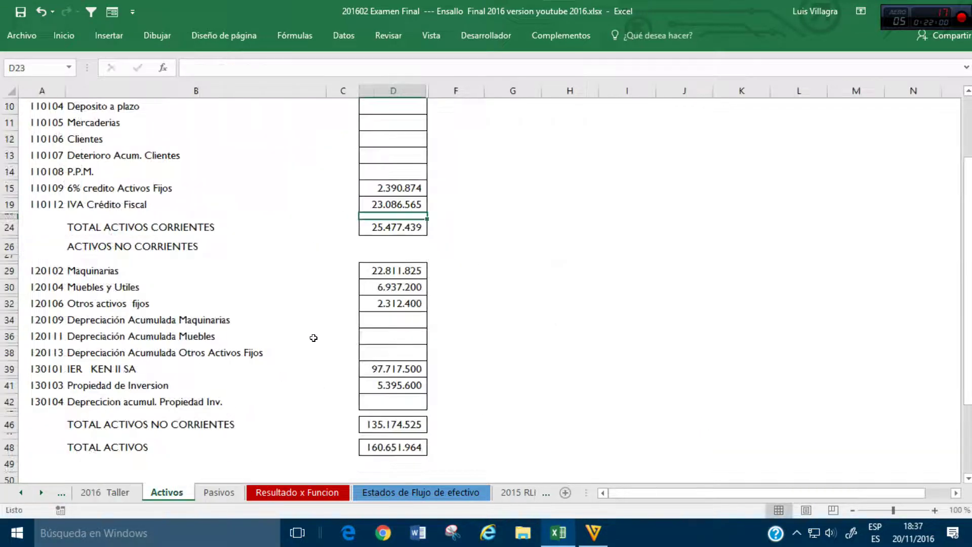
Step: Review the Caja and Proveedores credits of the 2016 purchase entry against the supporting calculations in 2016 Taller
left_click(104, 494)
left_click(337, 390)
scroll(791, 344, "up", 6)
scroll(790, 344, "down", 2)
left_click_drag(692, 313, 626, 384)
left_click_drag(789, 493, 762, 496)
scroll(523, 431, "down", 3)
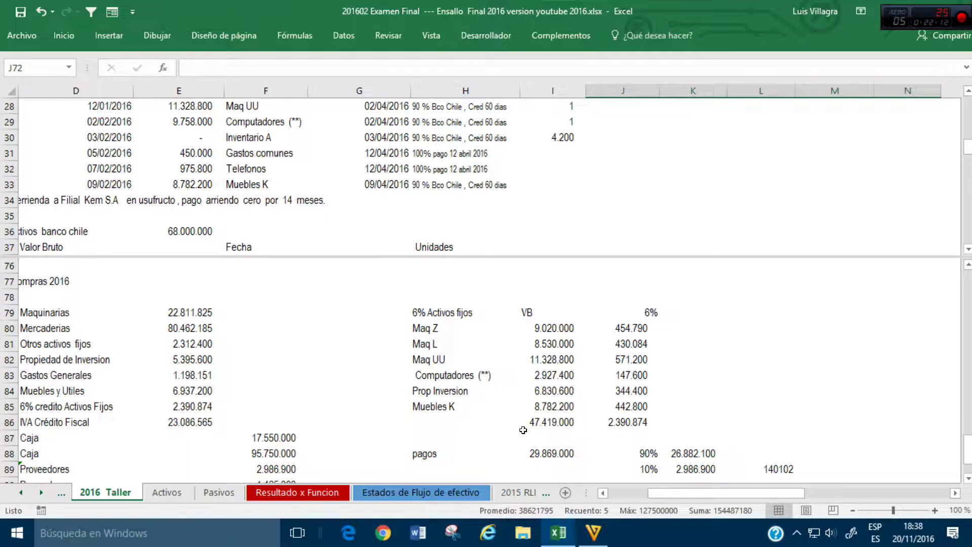
scroll(523, 430, "down", 1)
scroll(524, 430, "up", 5)
scroll(526, 430, "down", 5)
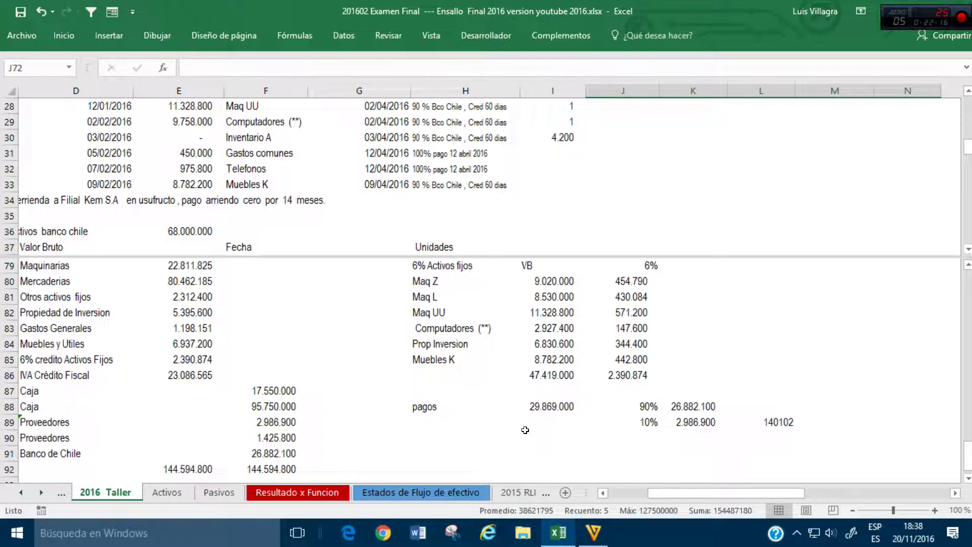
left_click(265, 425)
key("Down")
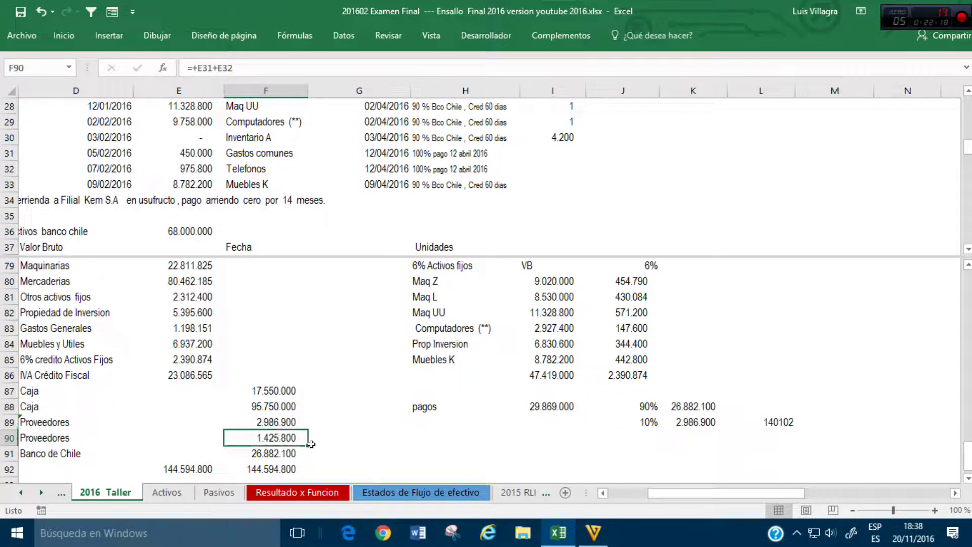
Step: Link L74 of the Banco Chile account in 2016 Taller to the Banco de Chile purchase credit in F91
left_click(278, 456)
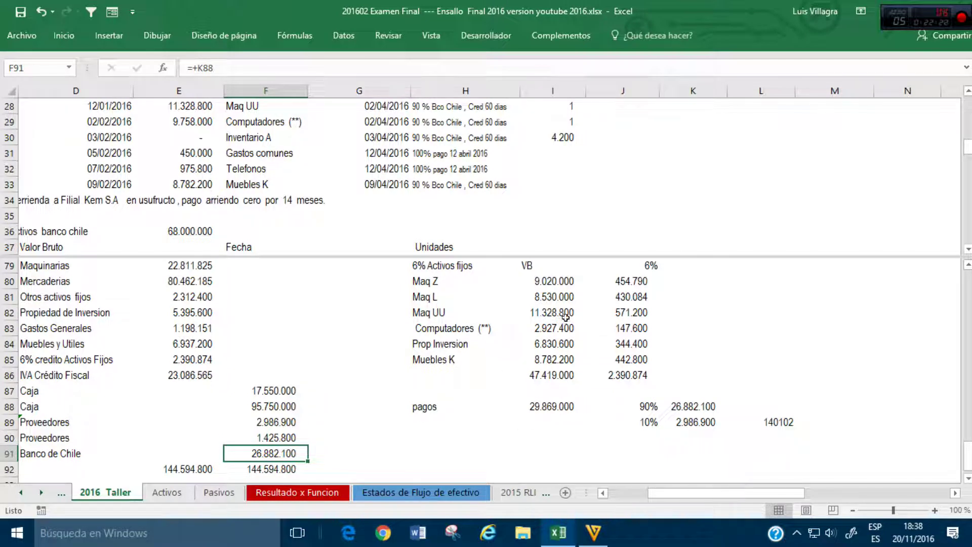
scroll(545, 396, "up", 6)
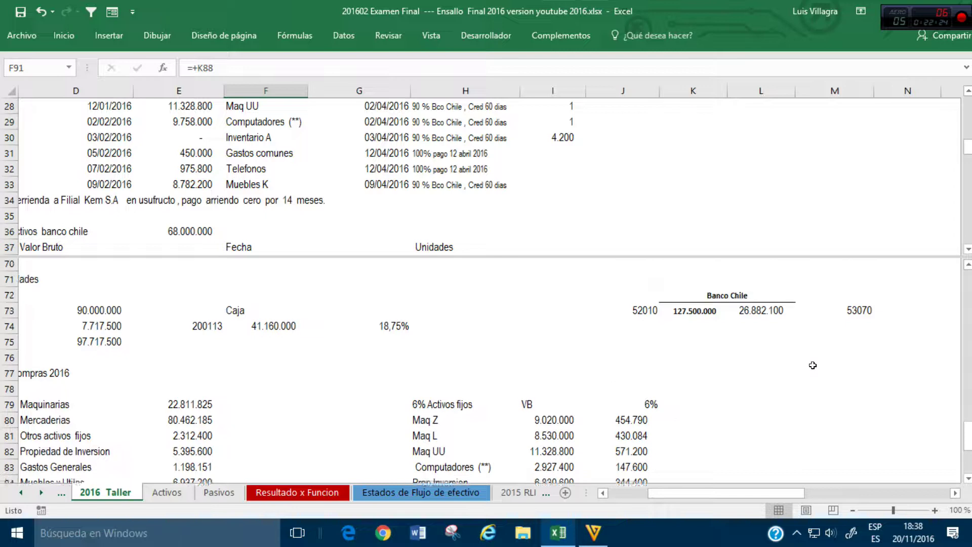
left_click(743, 391)
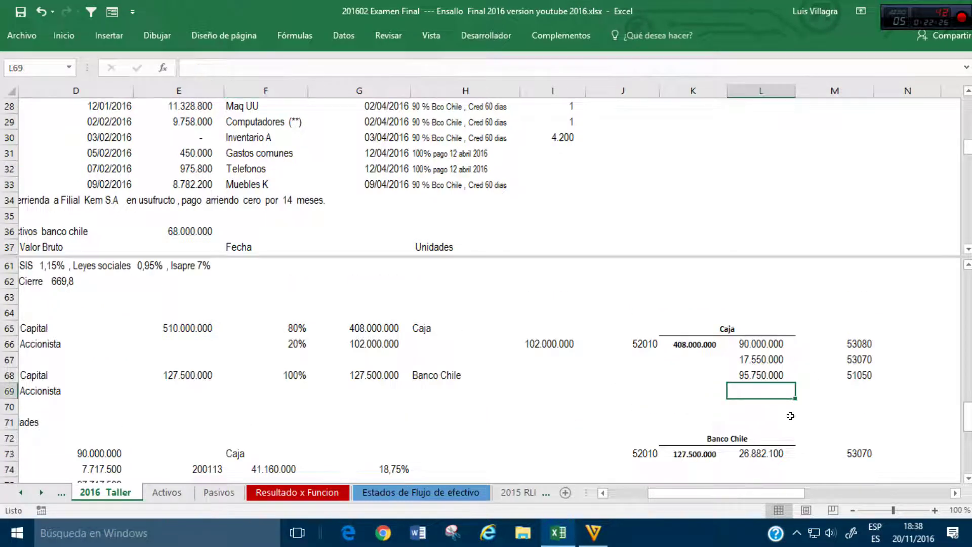
scroll(786, 432, "down", 1)
left_click(763, 420)
type("+")
scroll(323, 406, "down", 6)
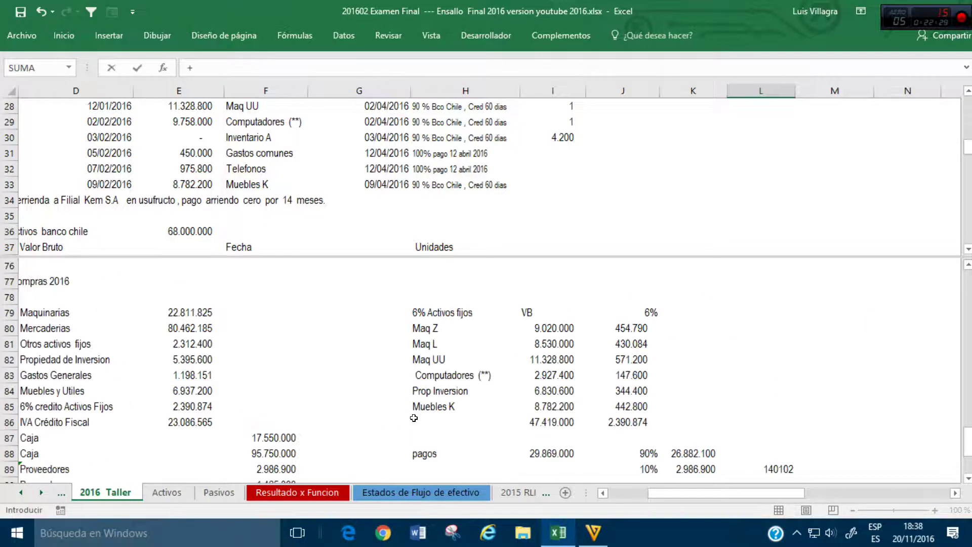
left_click(293, 407)
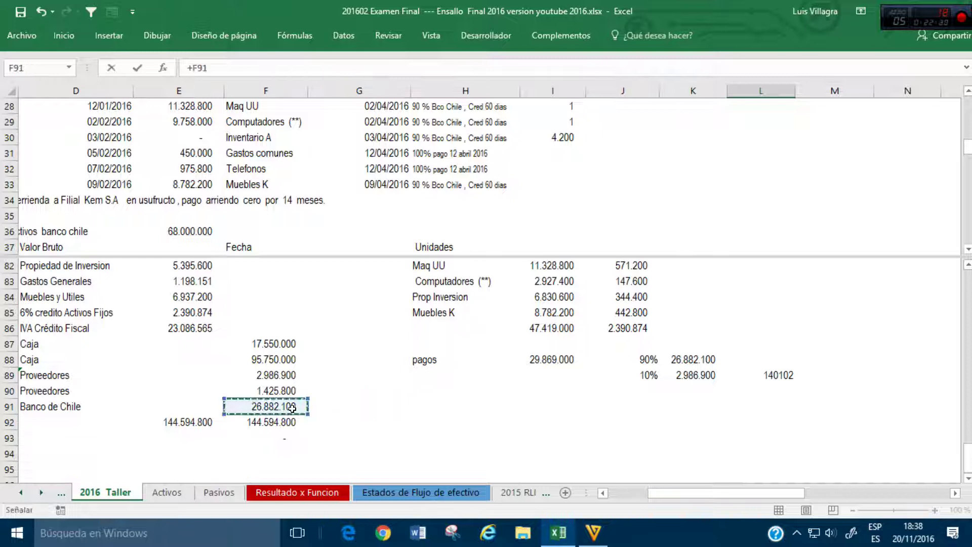
key("Return")
Step: Link M74 of 2016 Taller to the Compras de activos fijos code in C36 of Estados de Flujo de efectivo
left_click(762, 343)
left_click(831, 345)
type("+")
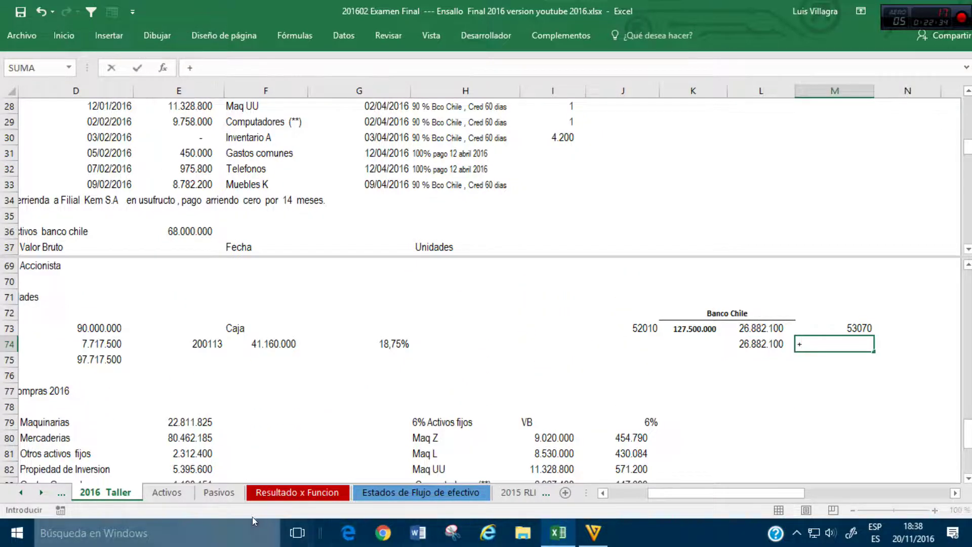
left_click(297, 492)
left_click(421, 492)
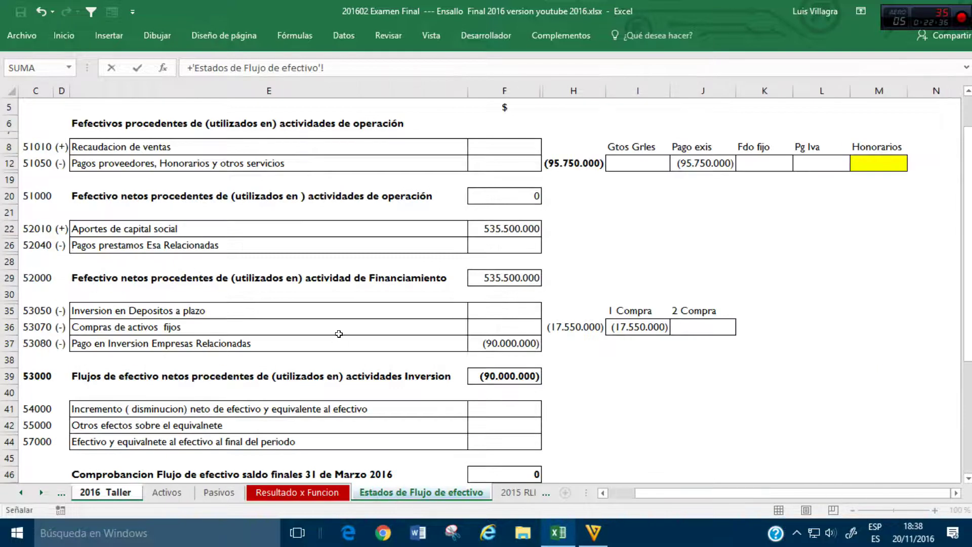
left_click(32, 329)
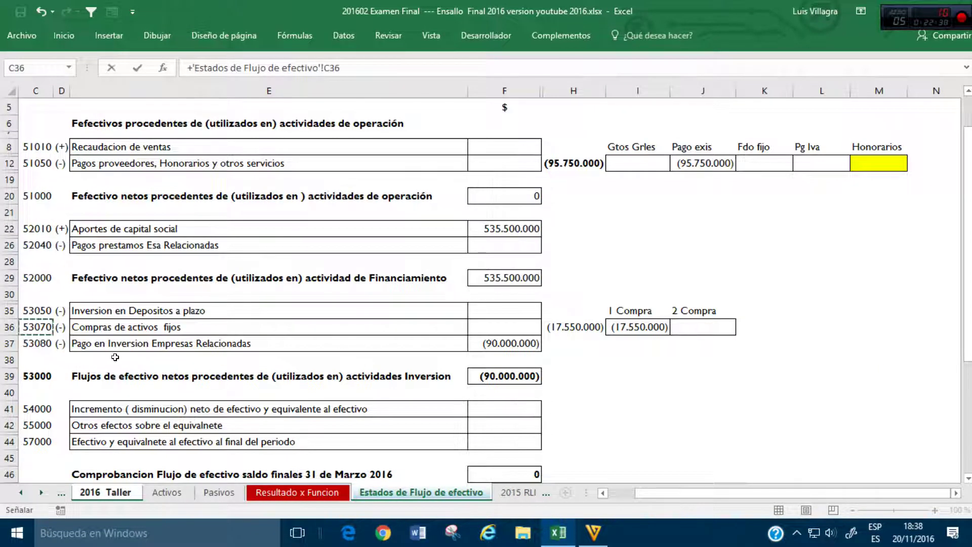
key("Return")
Step: Link 2 Compra in J36 of Estados de Flujo de efectivo to 2016 Taller F91 as a negative amount
left_click(403, 492)
left_click(703, 327)
type("-")
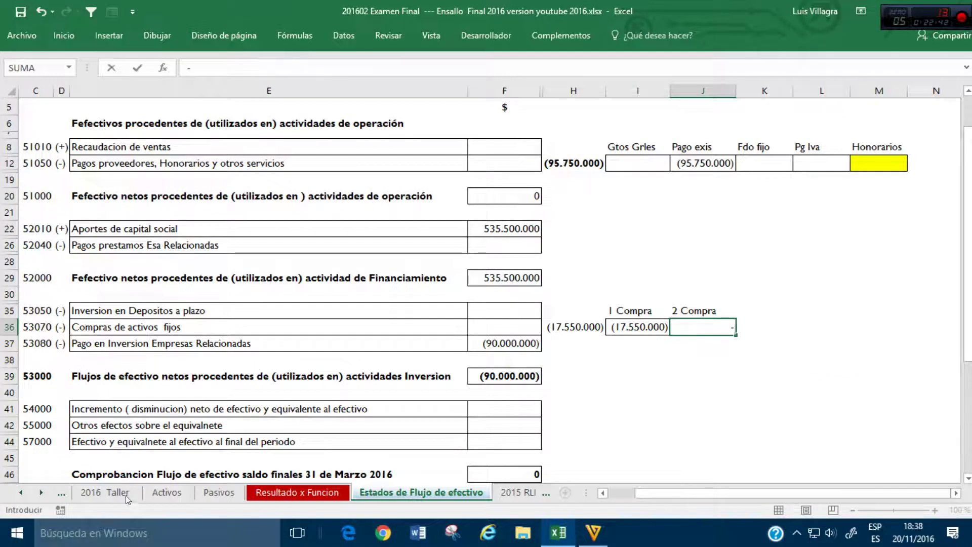
left_click(126, 494)
left_click(761, 347)
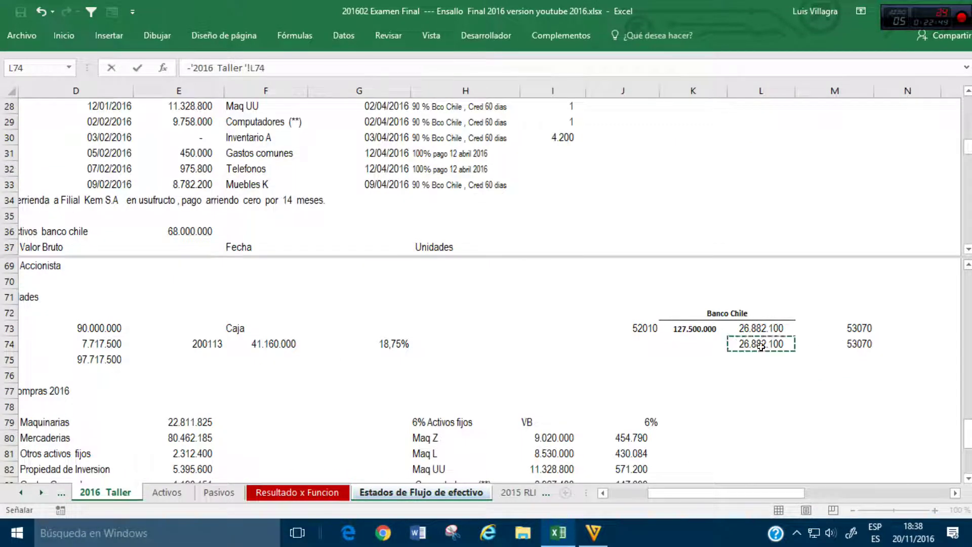
scroll(337, 450, "down", 4)
left_click(292, 424)
key("Return")
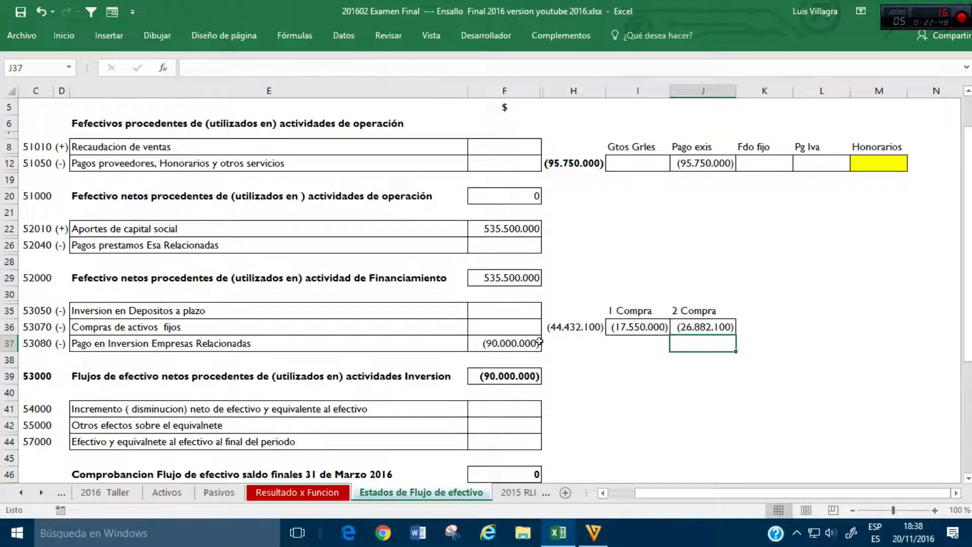
Step: Link Compras de activos fijos in F36 to the purchases total in H36
left_click(523, 323)
type("=")
left_click(550, 328)
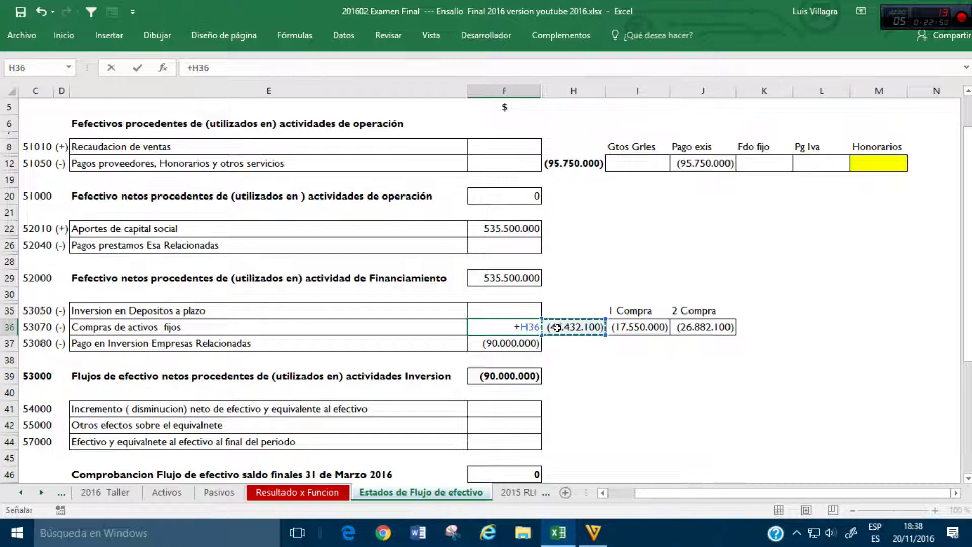
key("Return")
Step: Enter 0 for Gtos Grles in I12 of the supplier payments breakdown
scroll(547, 301, "up", 1)
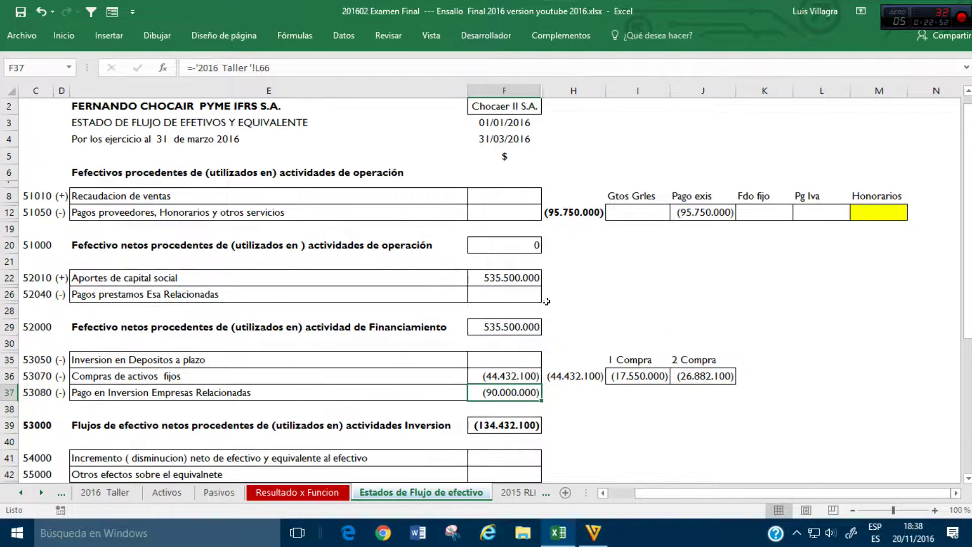
left_click_drag(504, 224, 504, 217)
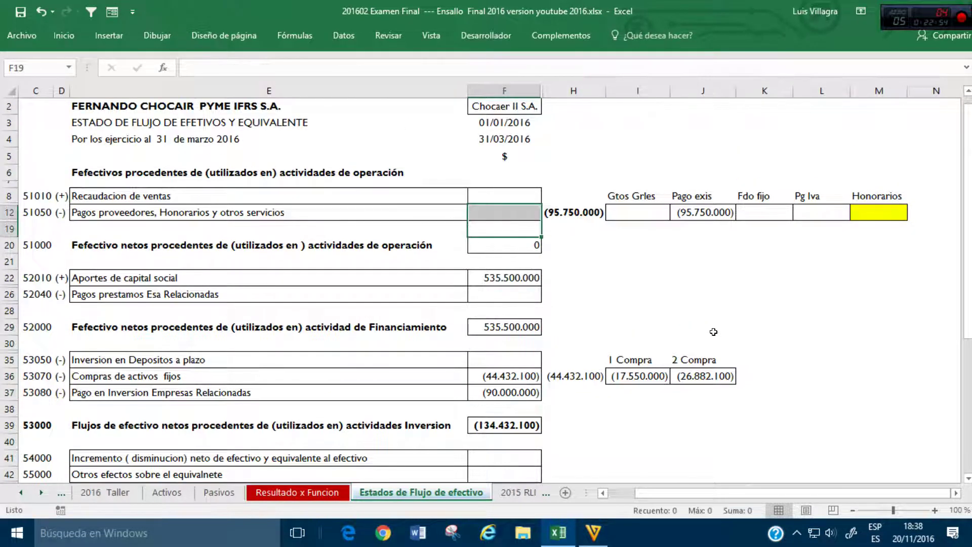
left_click(598, 213)
key("Right")
key("Right")
key("Right")
key("Left")
left_click(597, 213)
key("Right")
key("Right")
key("Right")
key("Right")
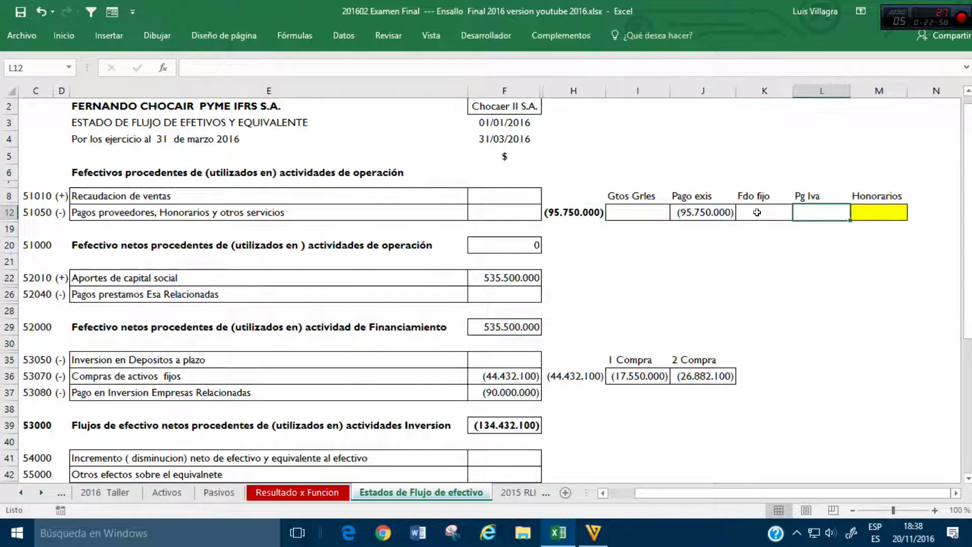
key("Left")
key("Left")
key("Left")
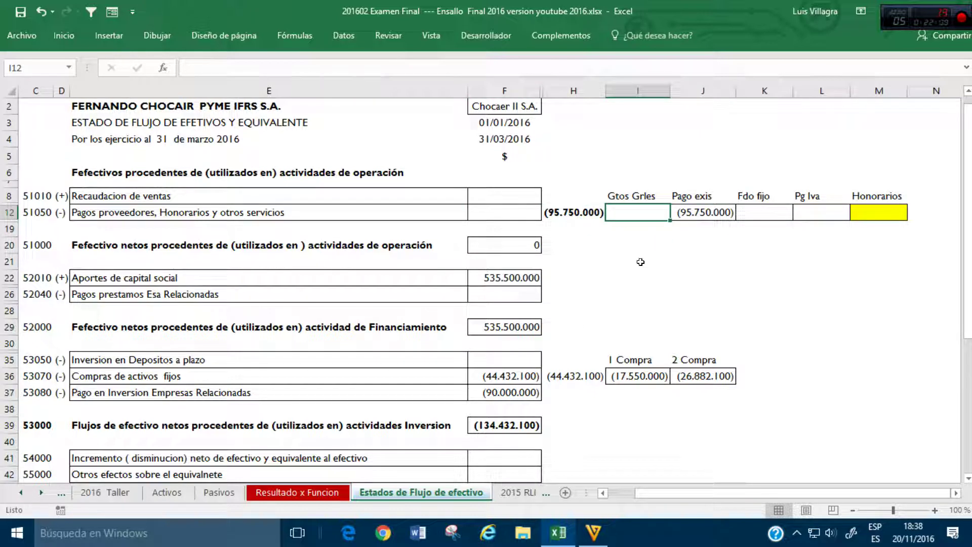
type("0")
key("Return")
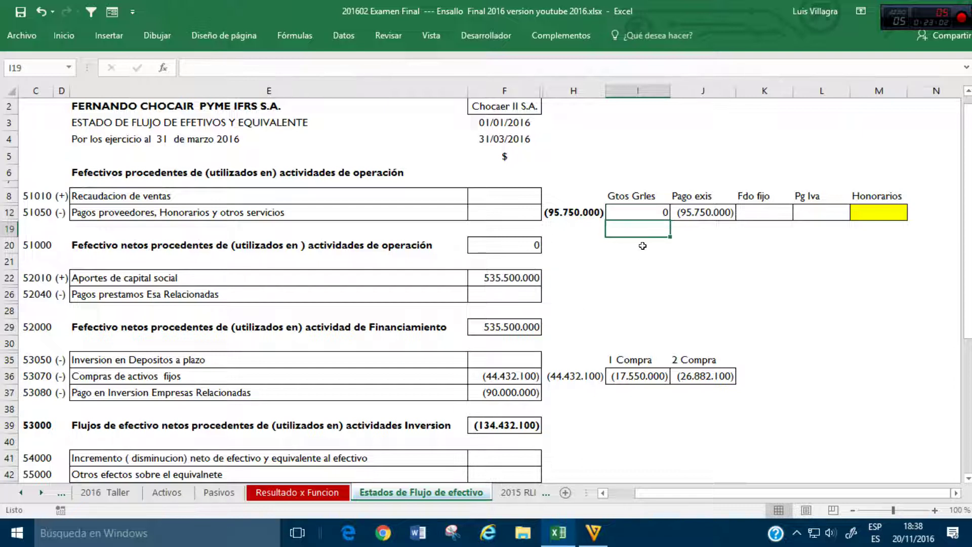
Step: Review the blank Fdo fijo and Pg Iva cells and the remaining lines of the cash flow statement
left_click(779, 215)
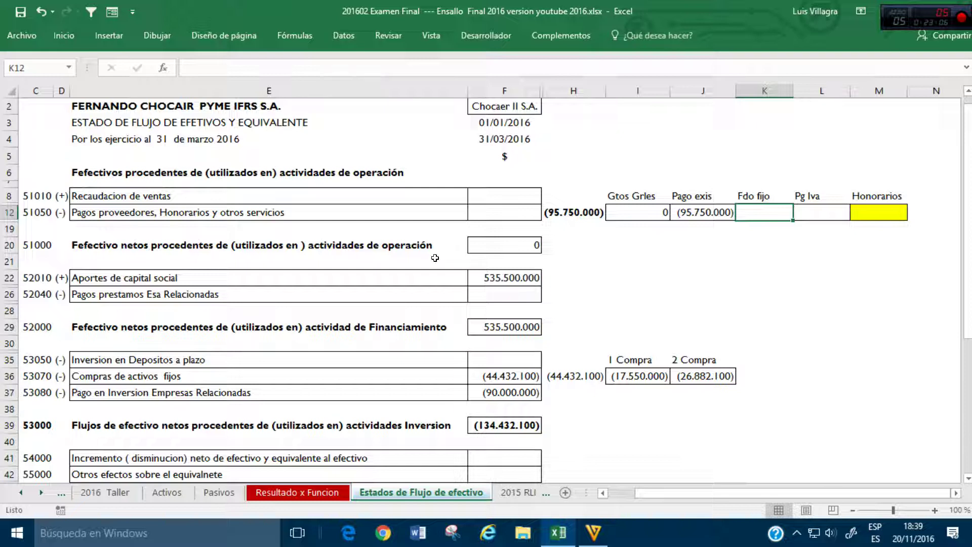
left_click(816, 197)
left_click(817, 212)
left_click(779, 215)
left_click(305, 193)
left_click(152, 232)
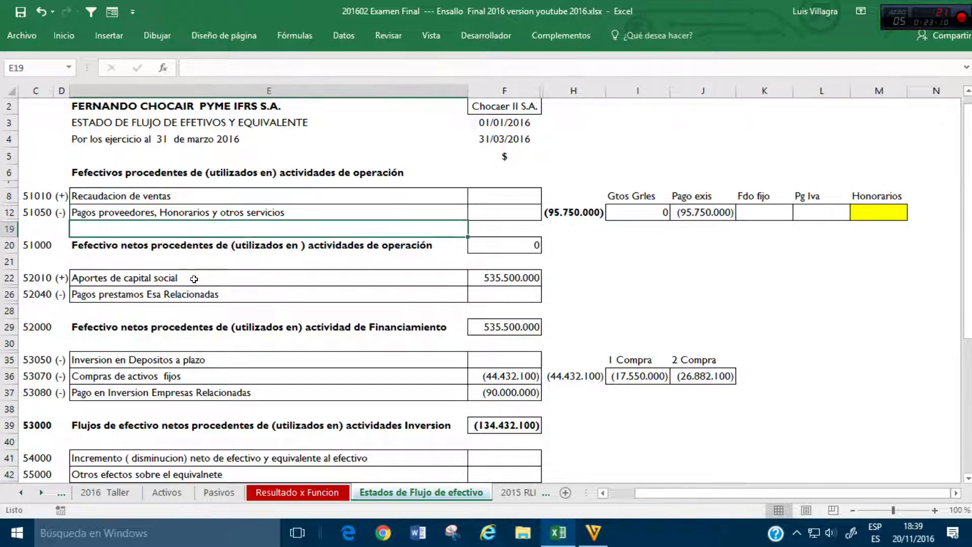
scroll(223, 303, "down", 2)
scroll(226, 304, "down", 2)
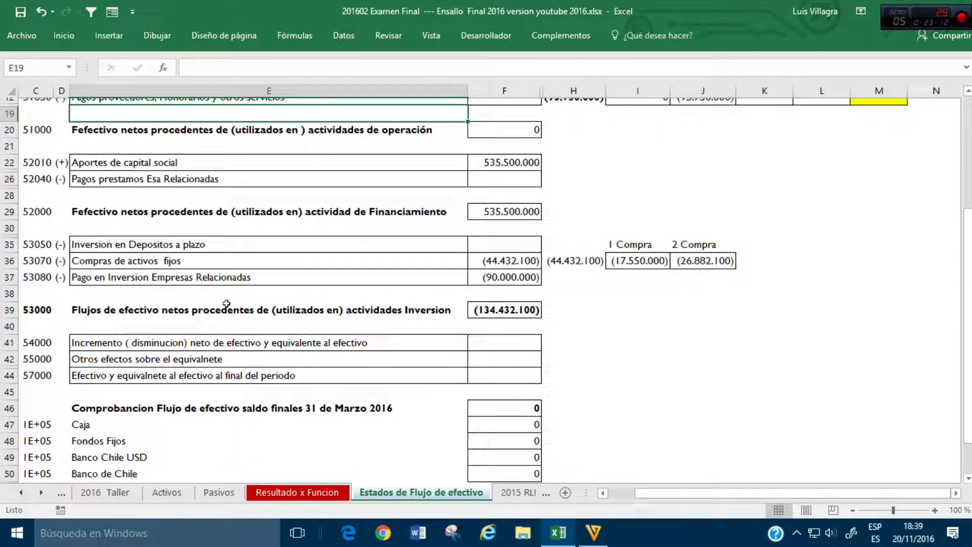
scroll(227, 304, "up", 3)
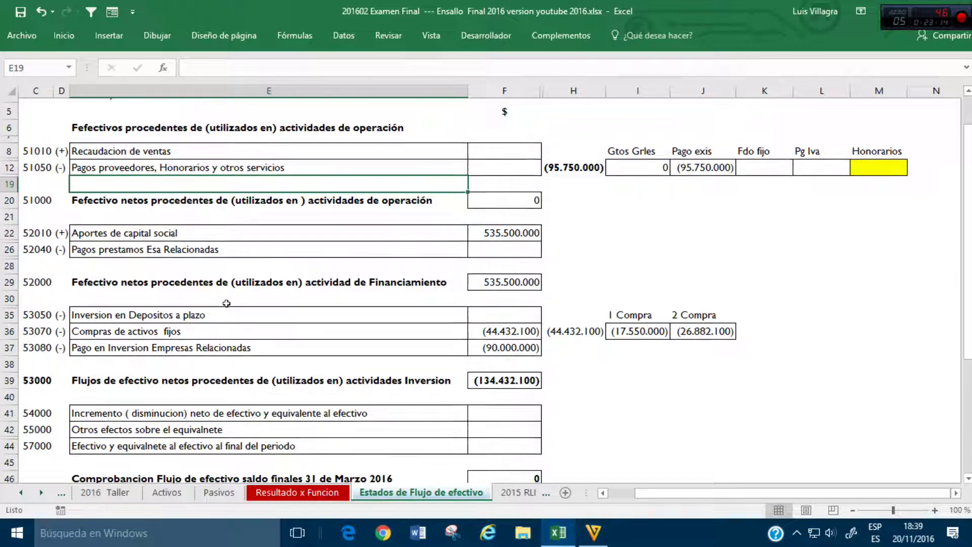
scroll(226, 304, "up", 2)
Step: Review the purchase entry and the purchase list in 2016 Taller alongside the 6% Activos fijos calculation
left_click(127, 490)
left_click(341, 384)
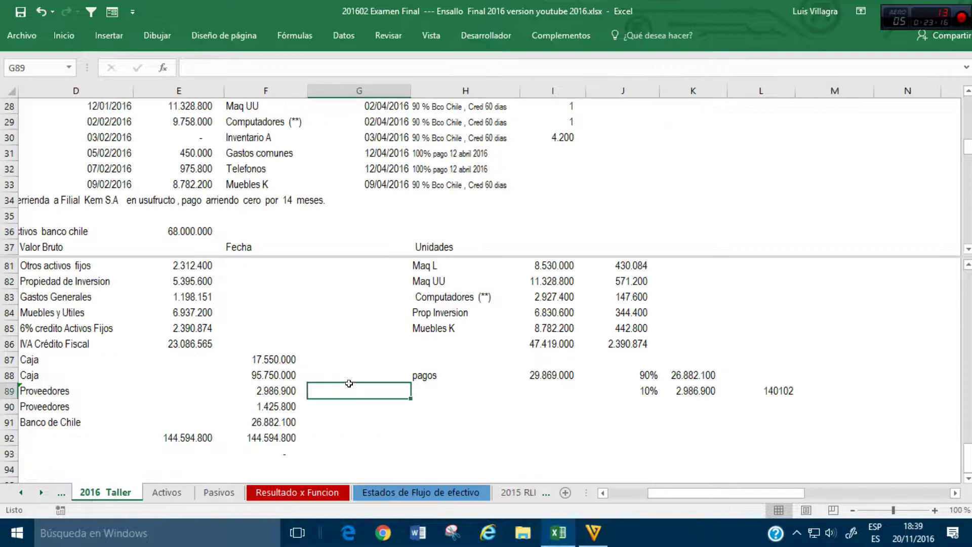
scroll(374, 402, "down", 1)
left_click(269, 138)
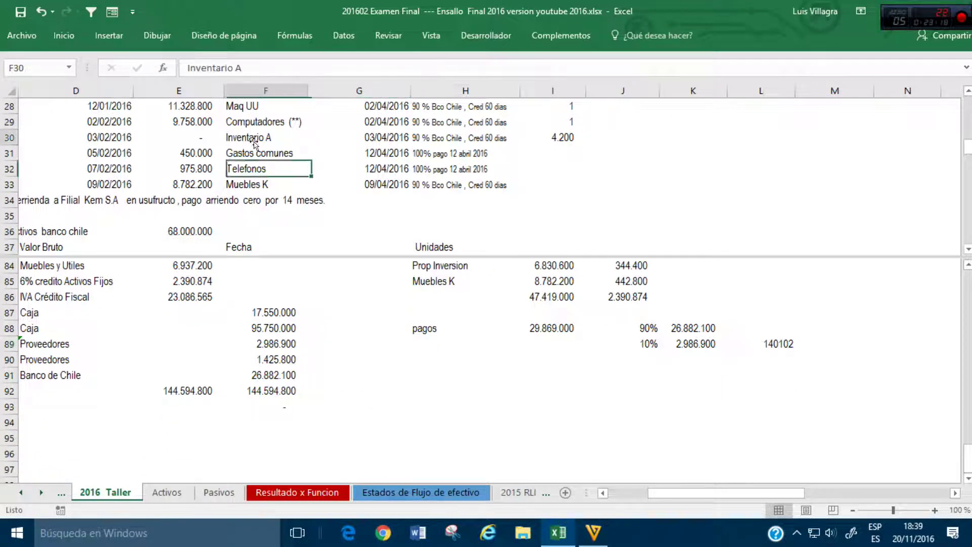
left_click(295, 296)
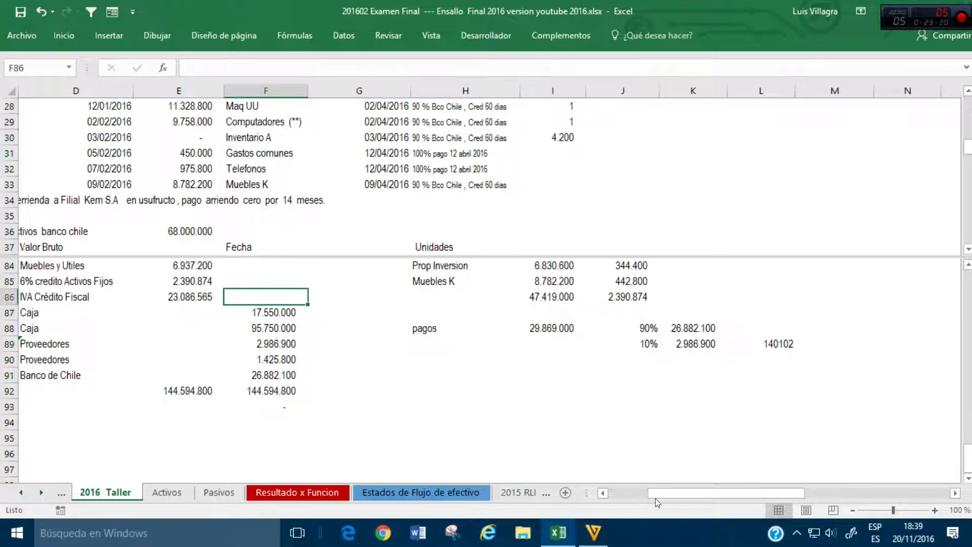
left_click_drag(656, 496, 627, 496)
scroll(603, 423, "up", 1)
scroll(603, 423, "up", 1)
scroll(604, 424, "down", 1)
scroll(605, 424, "up", 1)
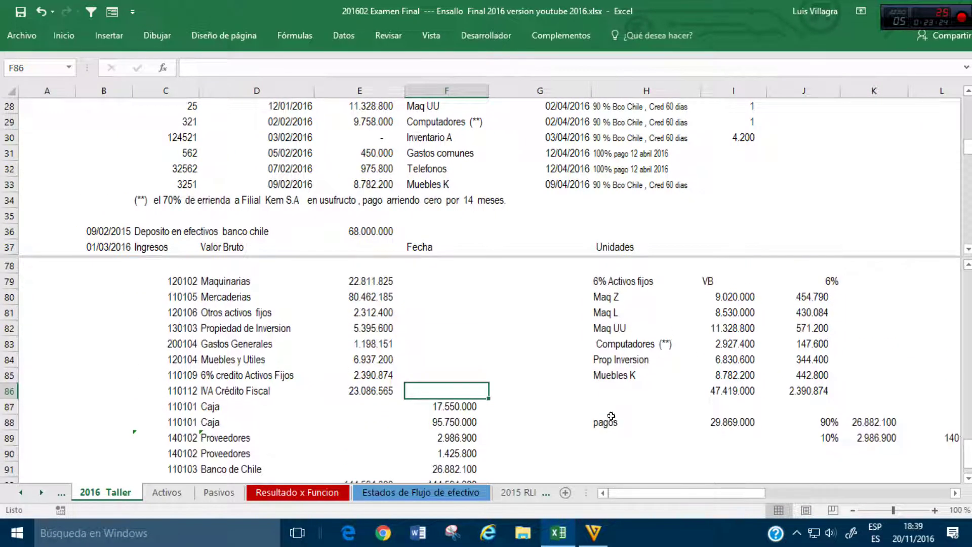
Step: Calculate Maq Z's gross value less its 6% credit in K80 with the formula +I80-J80
left_click(634, 297)
left_click(536, 297)
left_click(734, 297)
left_click(810, 297)
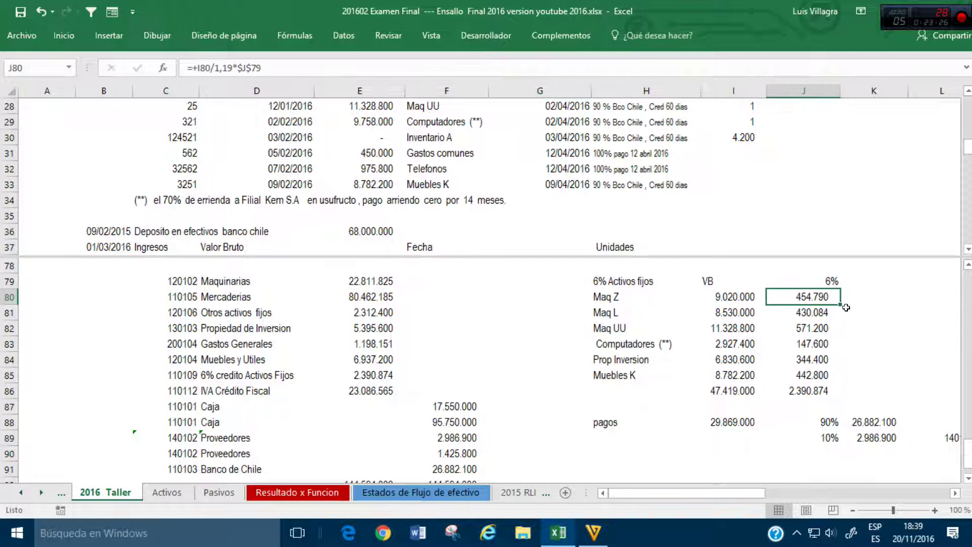
key("Right")
scroll(858, 315, "right", 2)
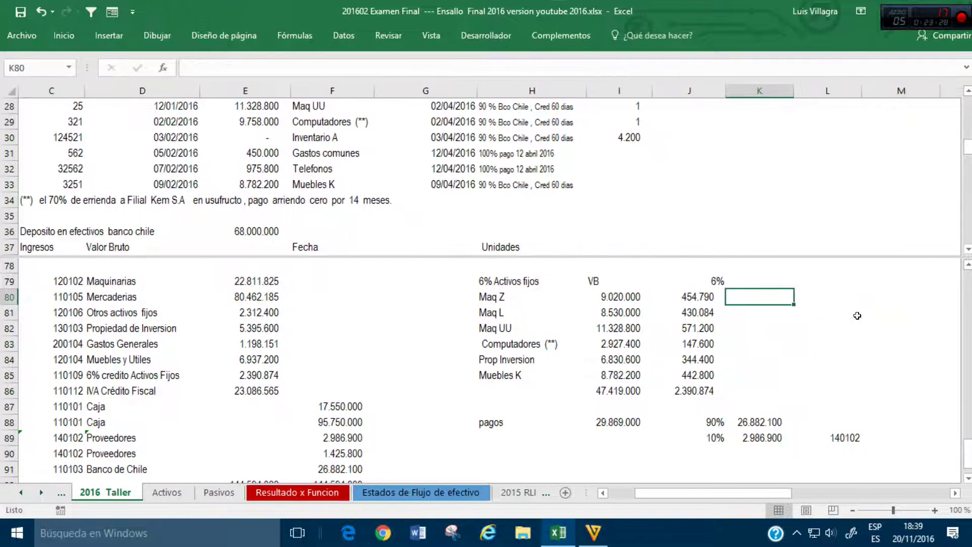
type("-")
key("Left")
key("Return")
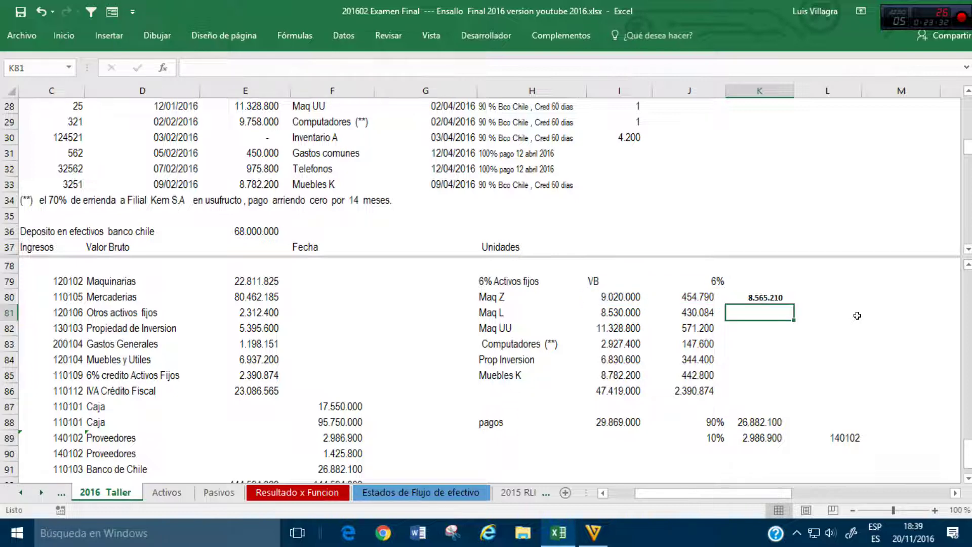
Step: Fill the K80 formula down to K85 for the remaining fixed assets
key("Escape")
key("Up")
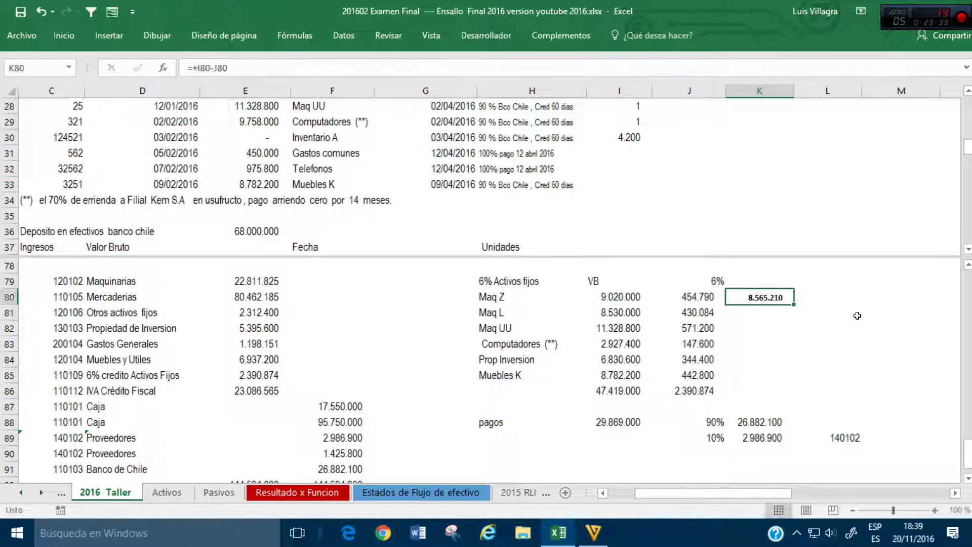
key("shift+Down")
key("shift+Down")
key("shift+Down")
key("shift+Down")
key("shift+Down")
key("ctrl+d")
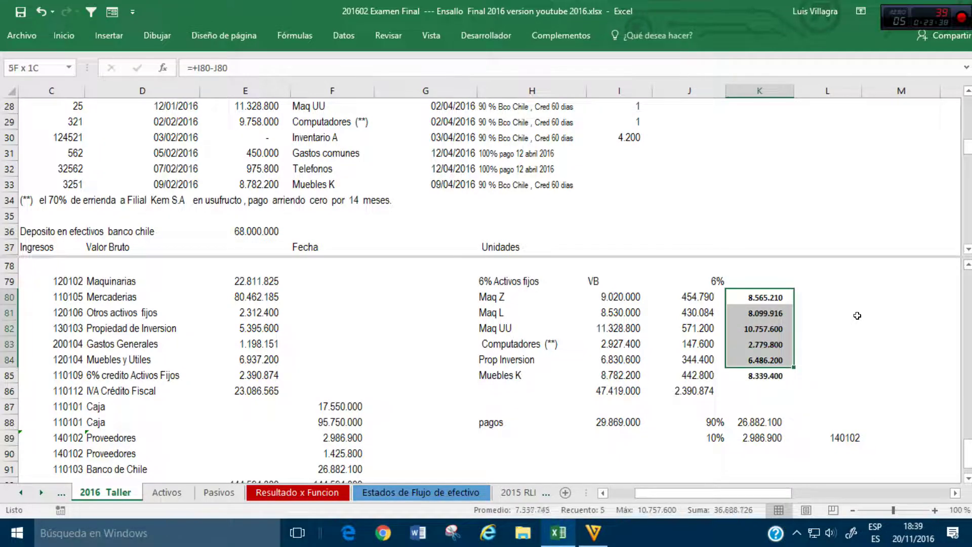
Step: Try adjusting the decimal places of the values in K80:K85
left_click(64, 35)
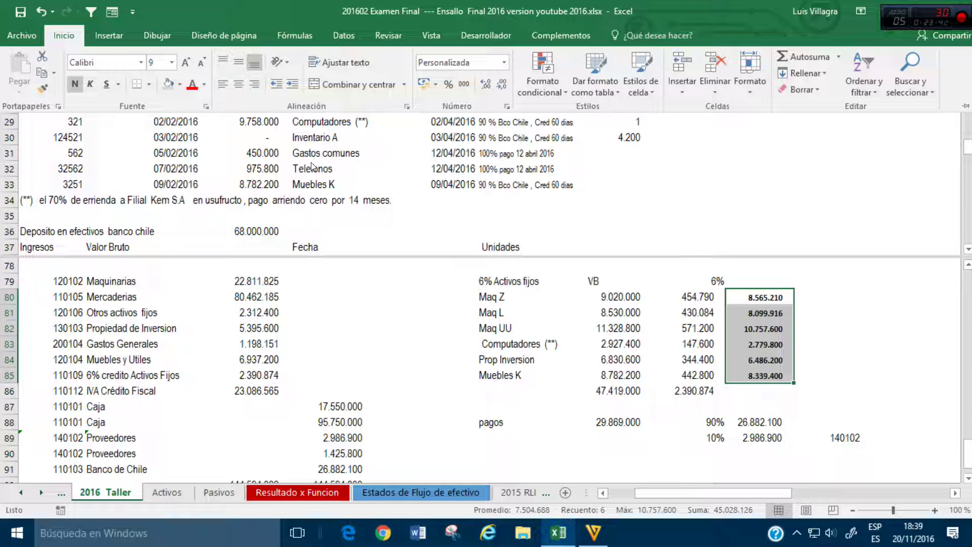
left_click(486, 84)
left_click(500, 84)
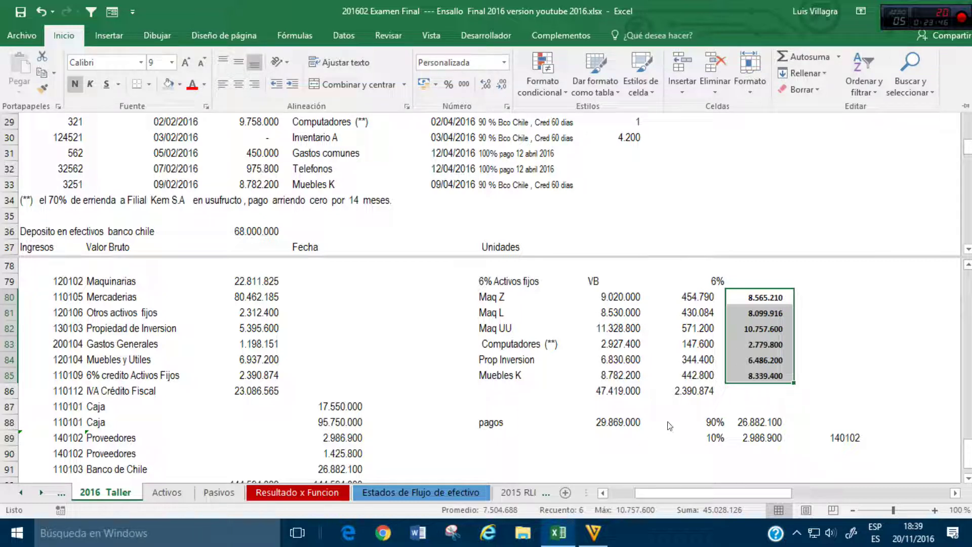
Step: Copy the cell format of J80:J85 onto K80:K85
left_click(690, 370)
left_click_drag(698, 299, 694, 371)
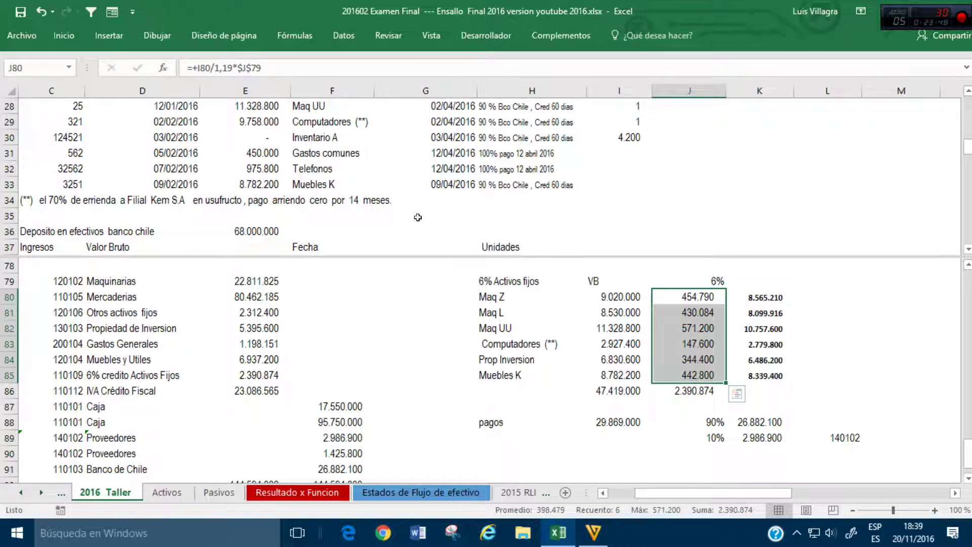
left_click(64, 35)
left_click(42, 89)
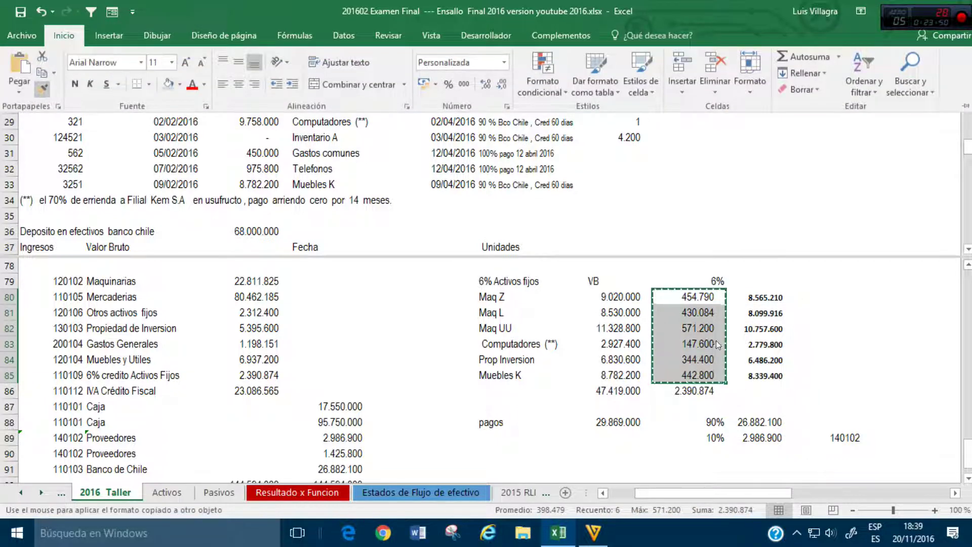
left_click_drag(763, 298, 760, 372)
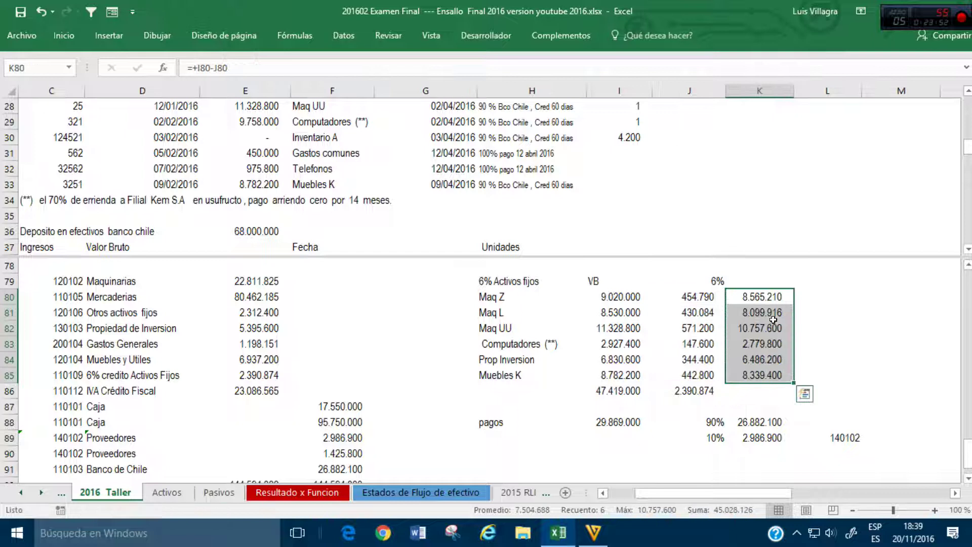
Step: Label the net value column above the fixed asset amounts with the heading Vn in K79
left_click(774, 321)
left_click(816, 298)
key("Up")
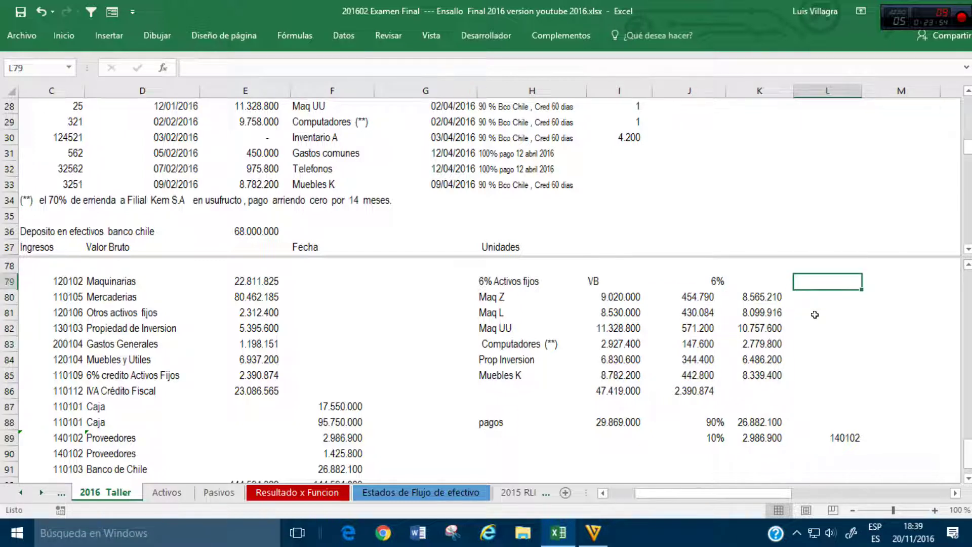
key("Left")
type("Vn")
key("Return")
key("Up")
key("Down")
Step: Calculate Maq Z's useful life in L80 as +15*12 and carry that value to Maq L and Maq UU by referencing the cell above
key("Right")
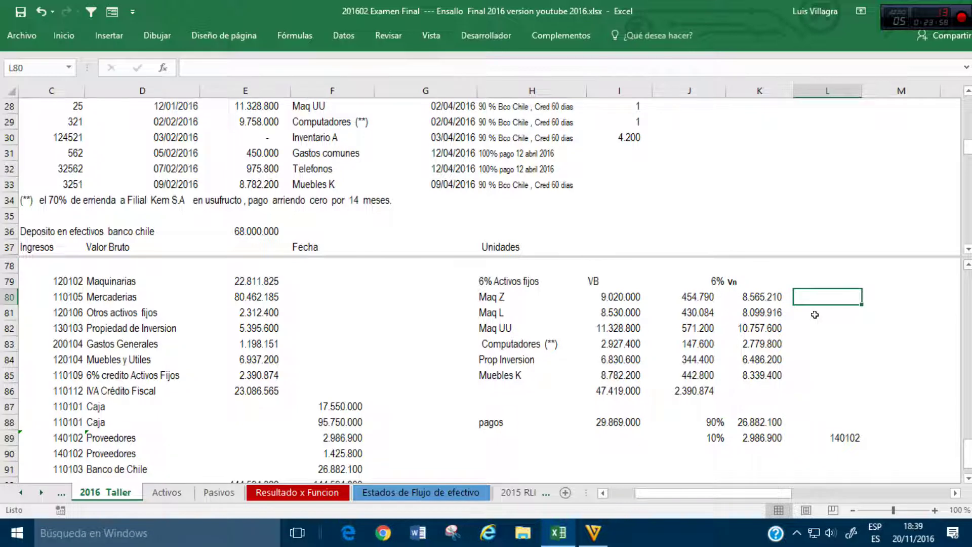
type("+15*1")
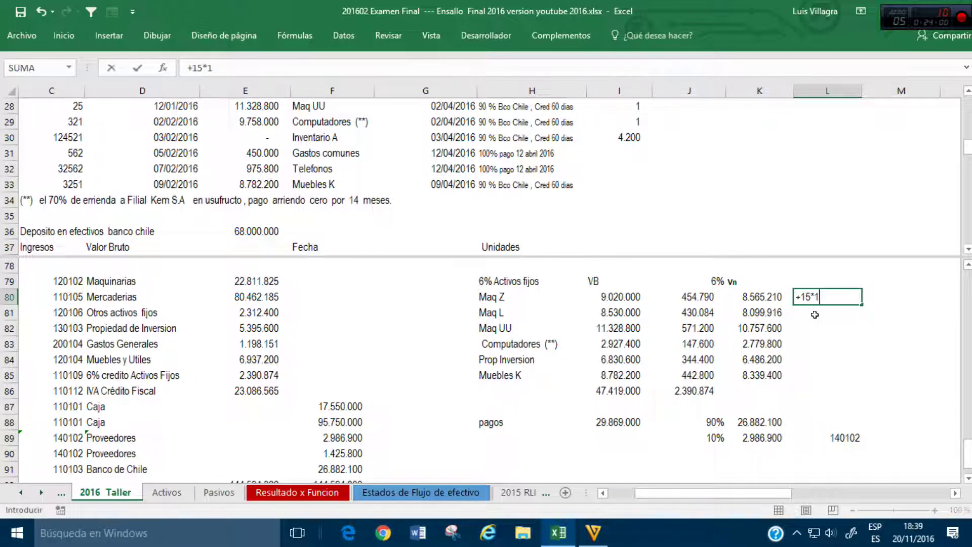
type("2")
key("Return")
type("+")
key("Up")
key("Return")
type("+")
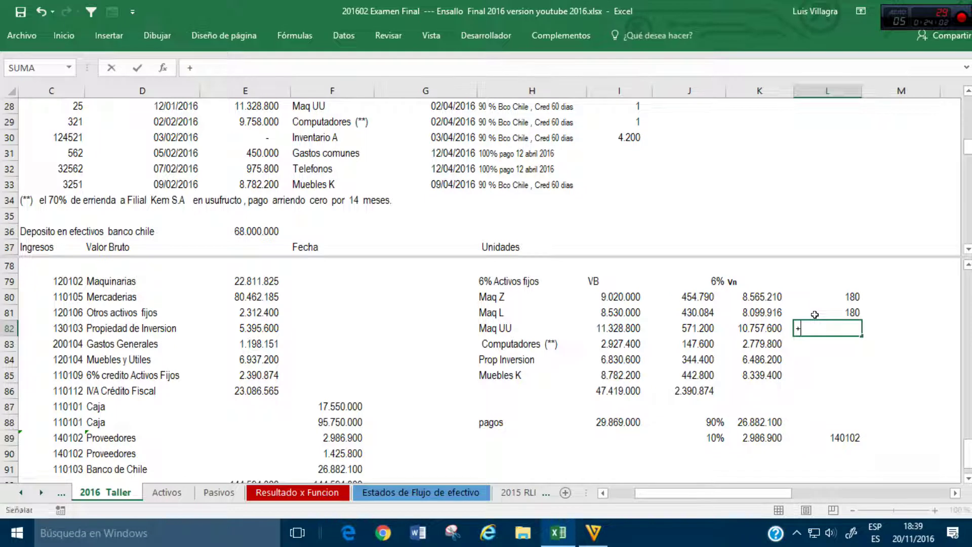
key("Up")
key("Return")
Step: Enter the remaining useful lives: +6*12 for Computadores in L83, 72 for Prop Inversion in L84, and +7*12 for Muebles K in L85
type("+")
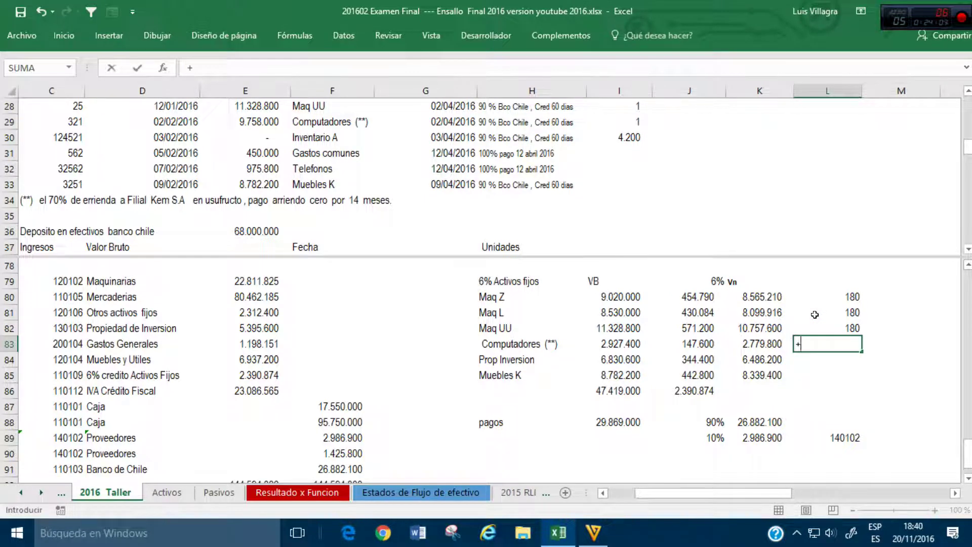
type("6*12")
key("Return")
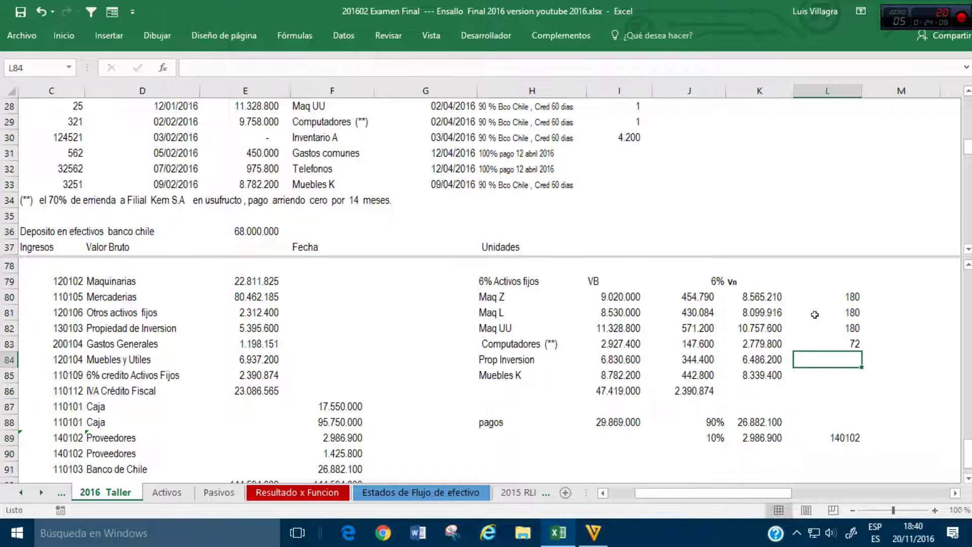
type("72")
key("Return")
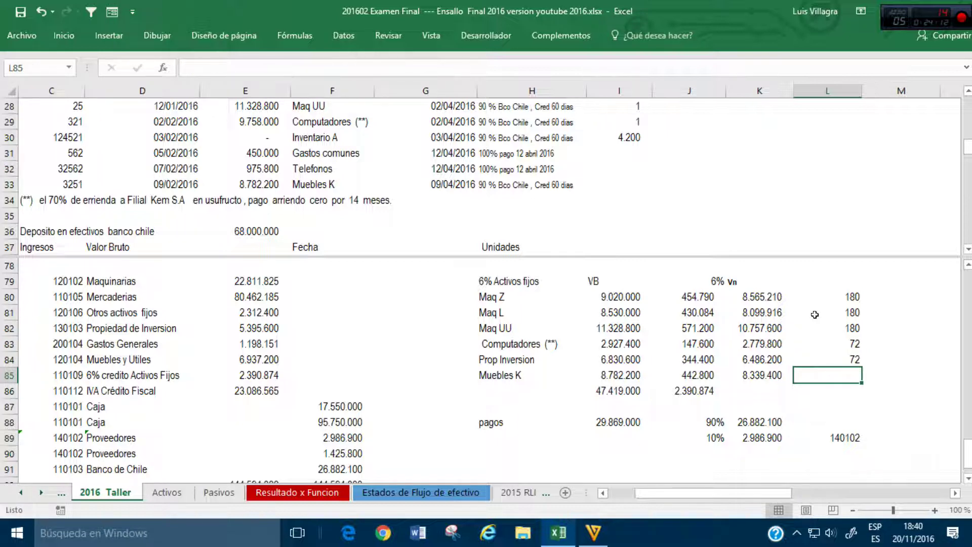
type("+7*1")
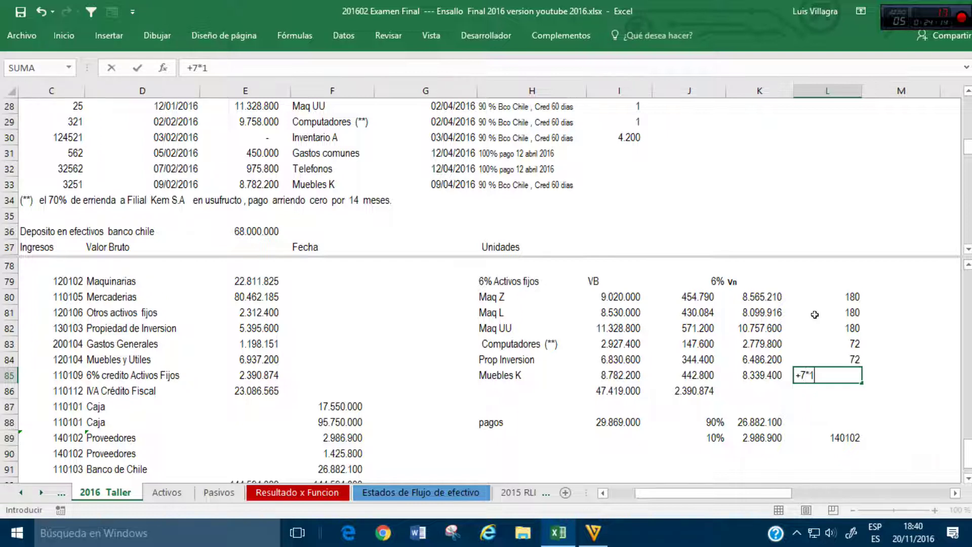
type("2")
key("Return")
Step: Try linking G80, beside Maq Z, to the 12/01/2016 date in the purchase register
key("Up")
key("Up")
key("Up")
key("Up")
key("Up")
key("Right")
key("Up")
key("Left")
key("Left")
key("Left")
key("Left")
key("Left")
key("Left")
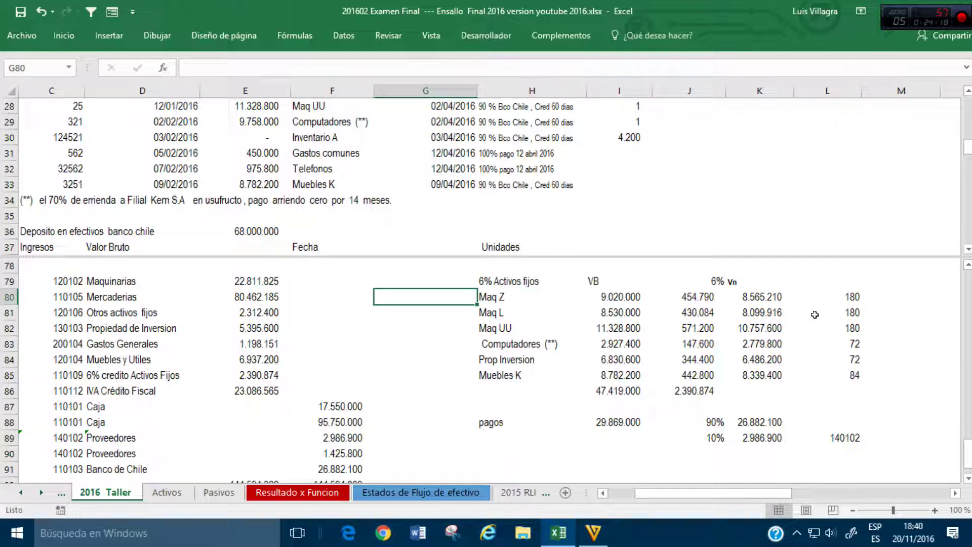
type("+")
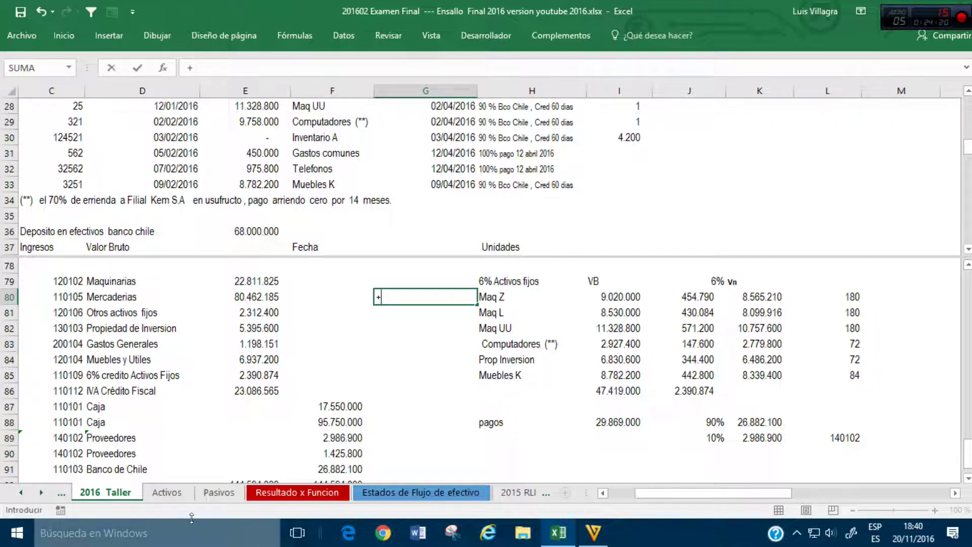
left_click(309, 319)
left_click(329, 194)
scroll(332, 192, "up", 6)
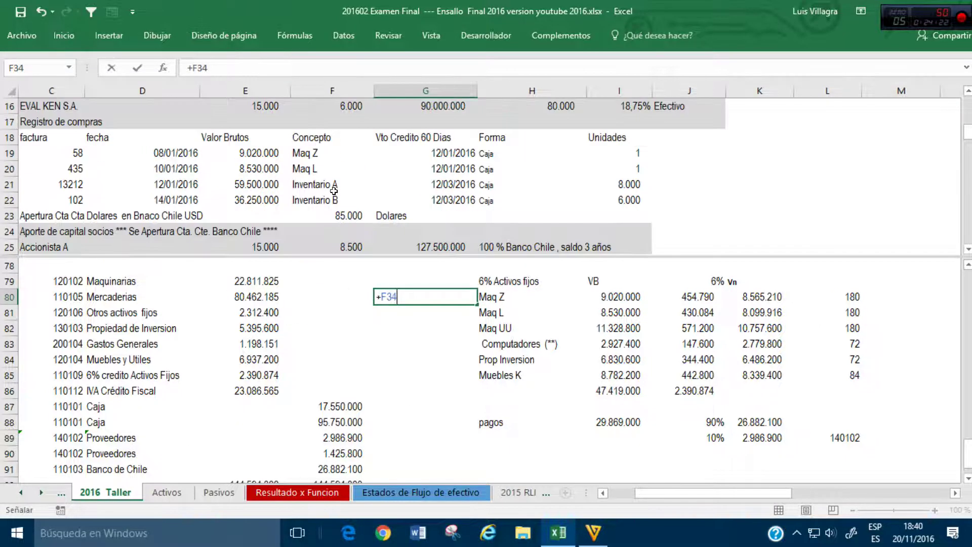
scroll(333, 190, "down", 2)
left_click(168, 183)
key("Return")
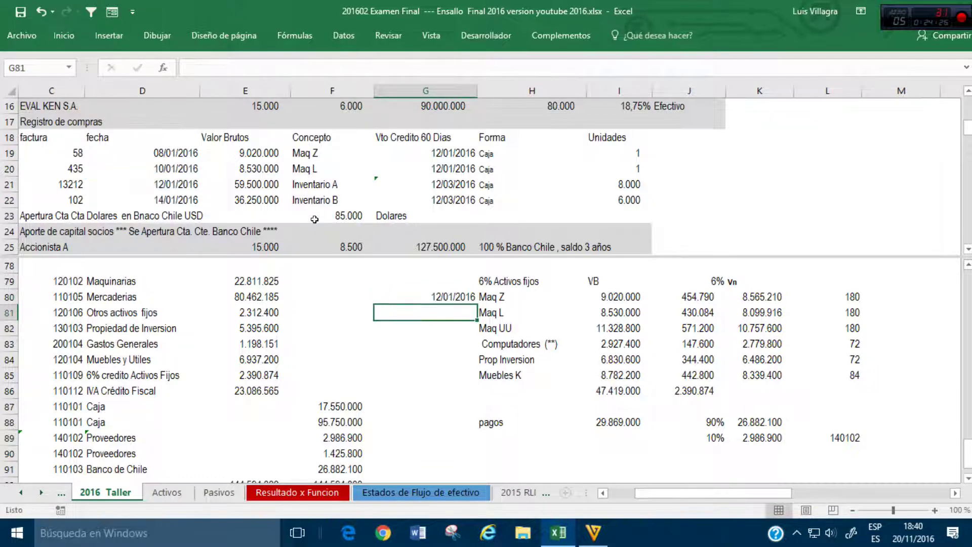
Step: Link G80 to Maq Z's invoice date in D19 and copy the formula to G81 for Maq L
key("Up")
type("+")
left_click(168, 148)
key("Return")
key("Up")
key("ctrl+c")
key("Down")
key("ctrl+v")
key("Escape")
key("Down")
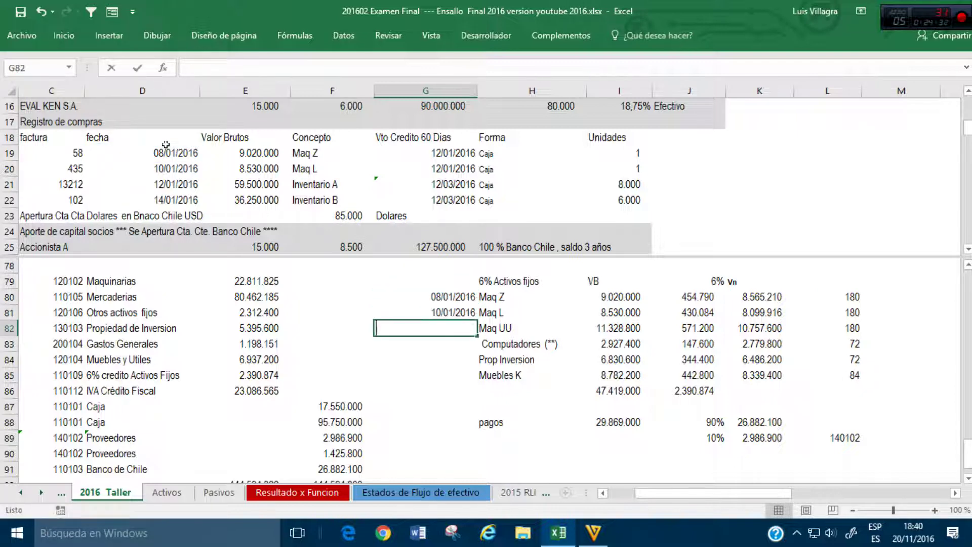
Step: Link G82 to Maq UU's invoice date in D28 and G83 to the Computadores invoice date in D29
type("+")
left_click(238, 135)
scroll(209, 159, "down", 3)
left_click(177, 150)
key("Return")
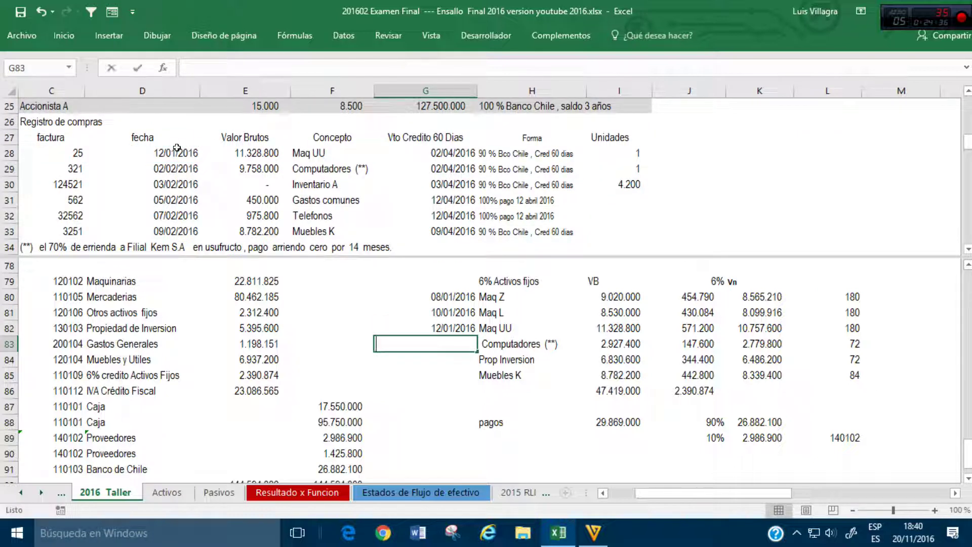
type("+")
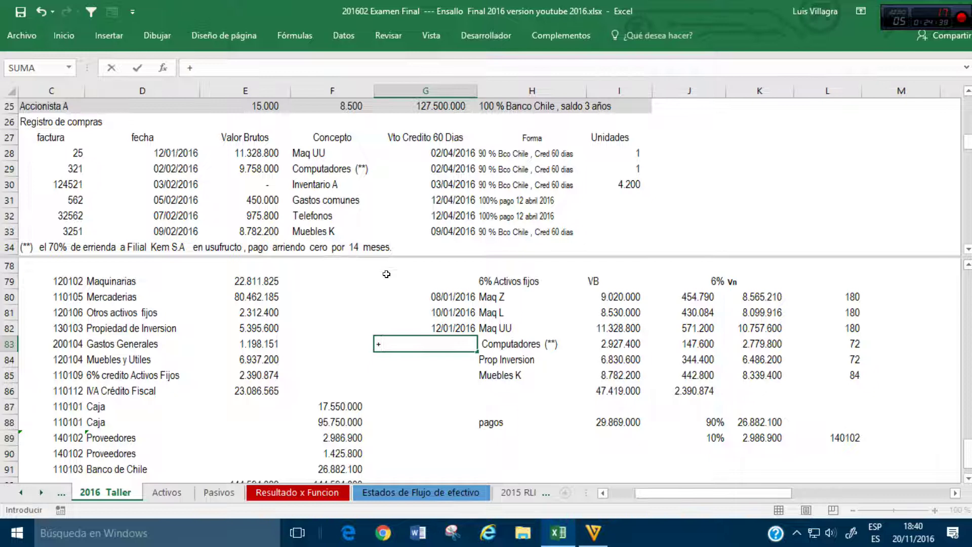
left_click(198, 215)
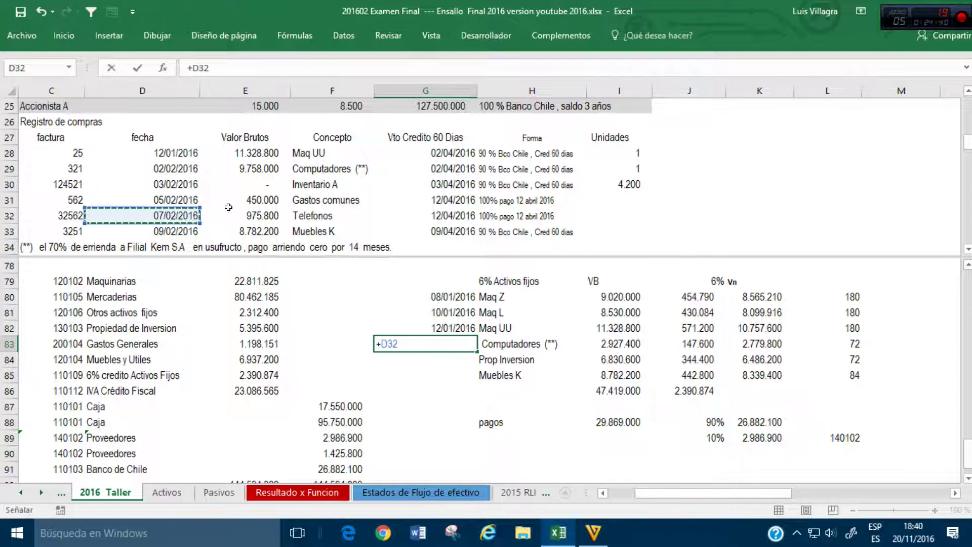
left_click(188, 172)
key("Return")
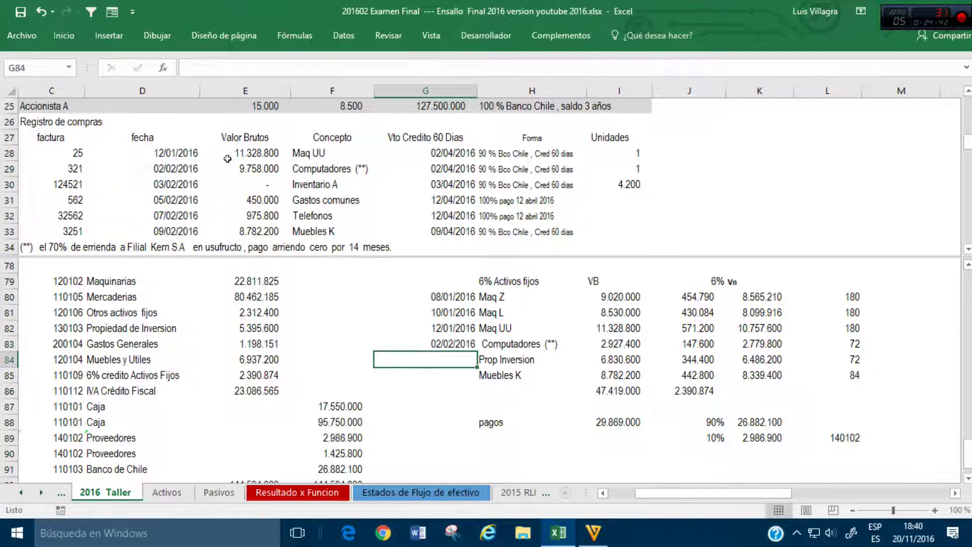
Step: Repeat the Computadores date reference in G84 for Prop Inversion and link G85 to Muebles K's invoice date in D33
key("ctrl+apostrophe")
key("Return")
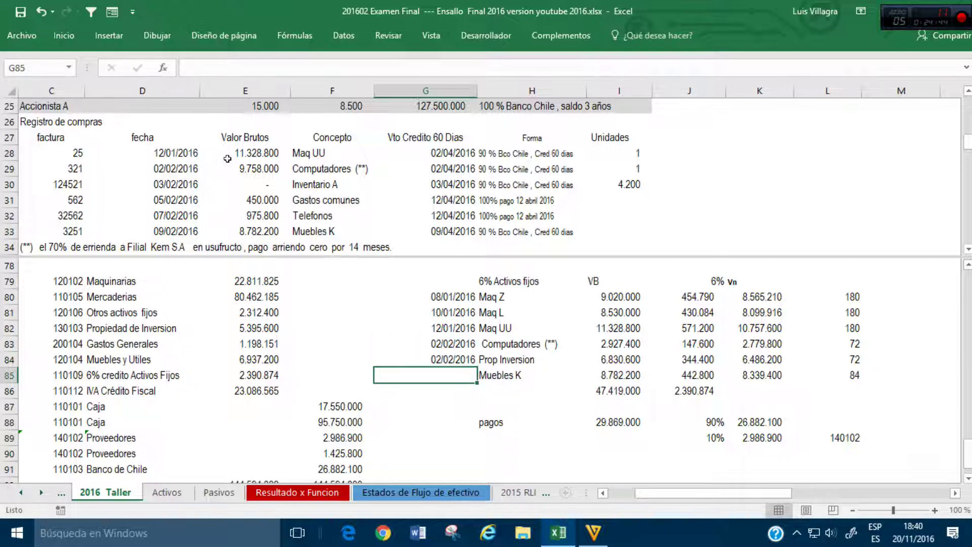
type("+")
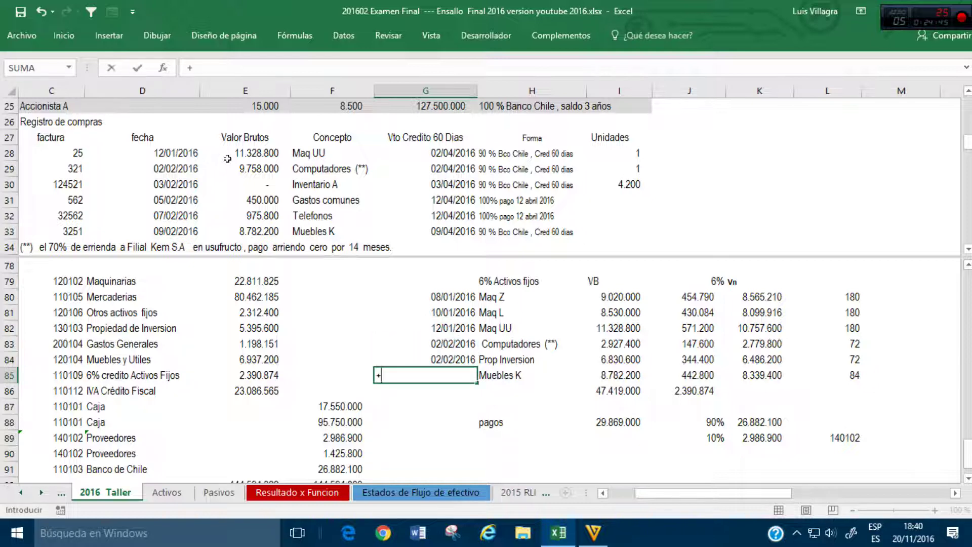
left_click(205, 232)
key("ctrl+Return")
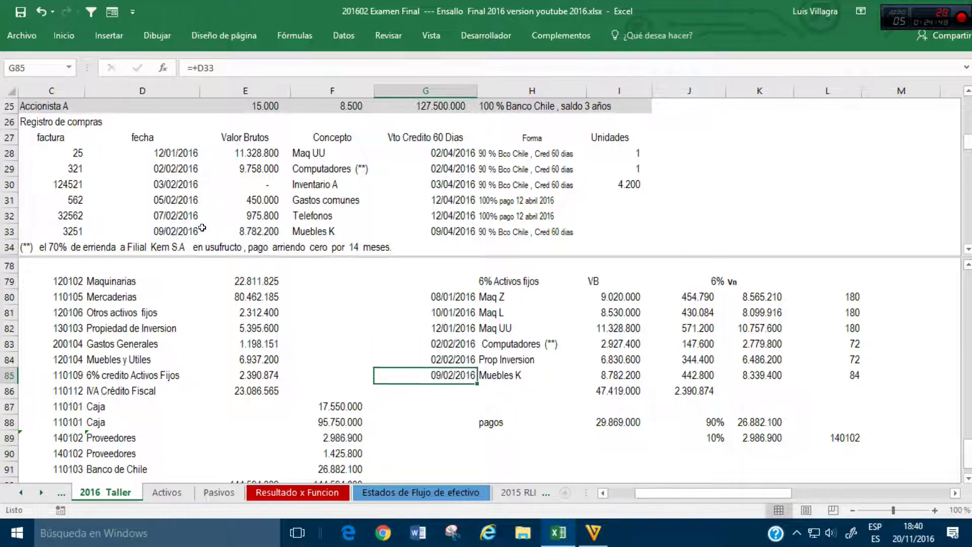
Step: Enter the depreciation months in M80:M85: 3 for each of the three machines and 2 for Computadores, Prop Inversion and Muebles K
key("Right")
key("Right")
key("Up")
key("Up")
key("Up")
key("Up")
key("Right")
key("Right")
key("Right")
key("Right")
key("Up")
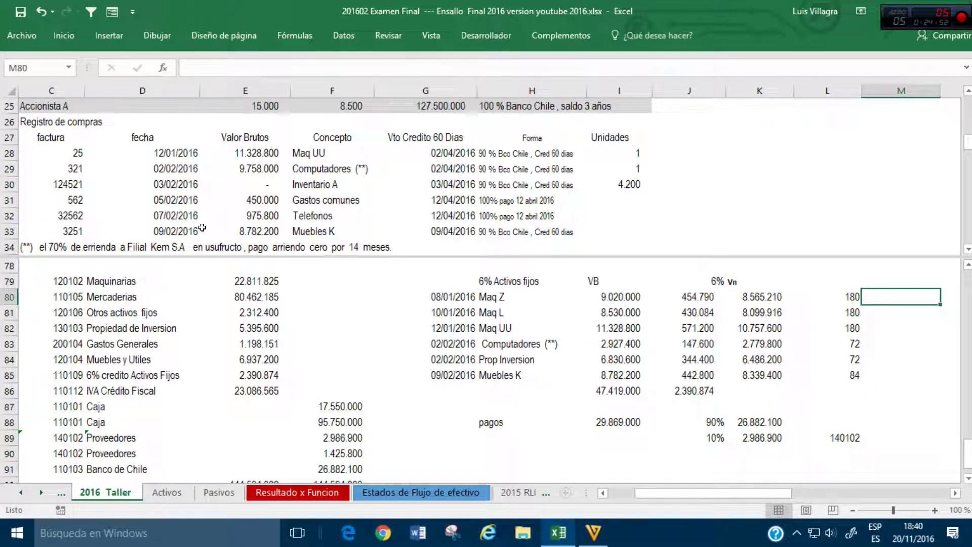
type("3")
key("Return")
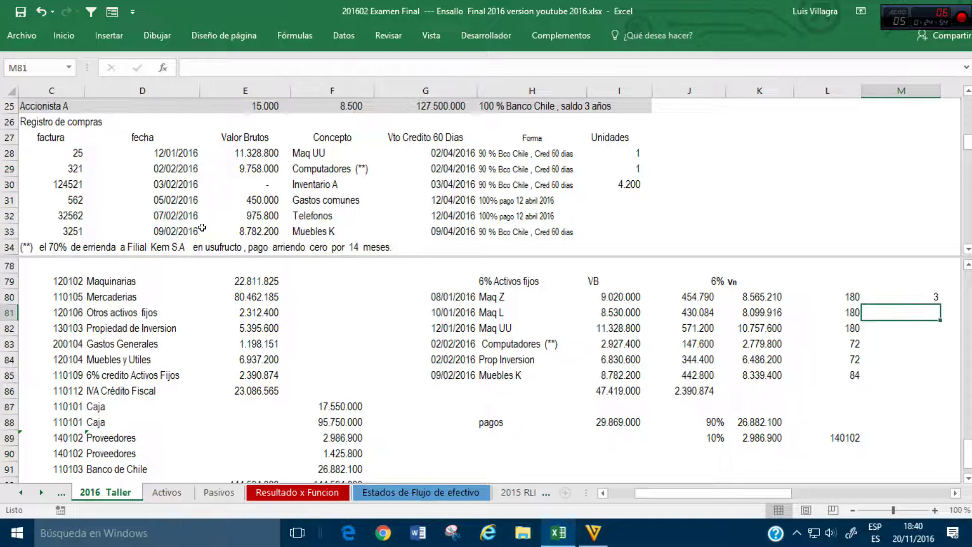
type("3")
key("Return")
type("3")
key("Return")
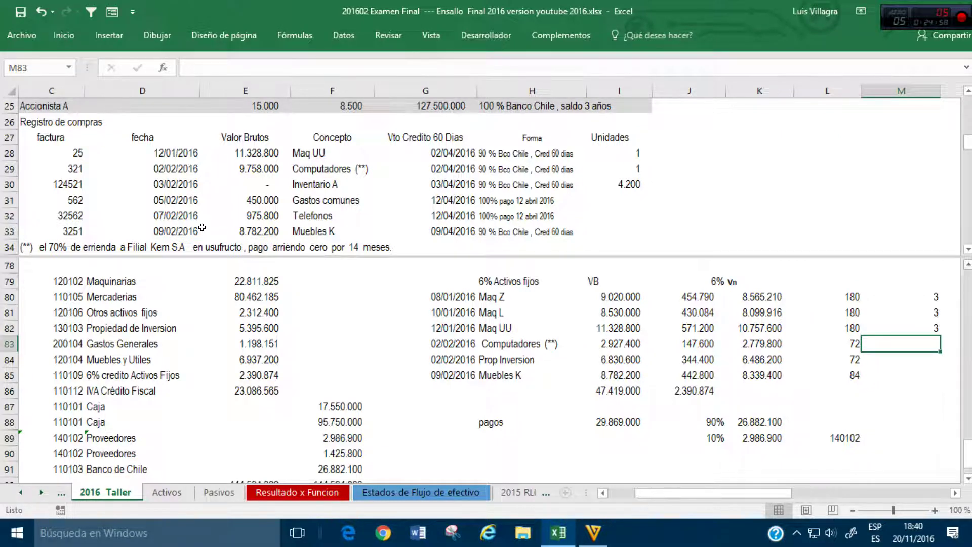
type("2")
key("Return")
type("2")
key("Return")
type("2")
key("Return")
type("11")
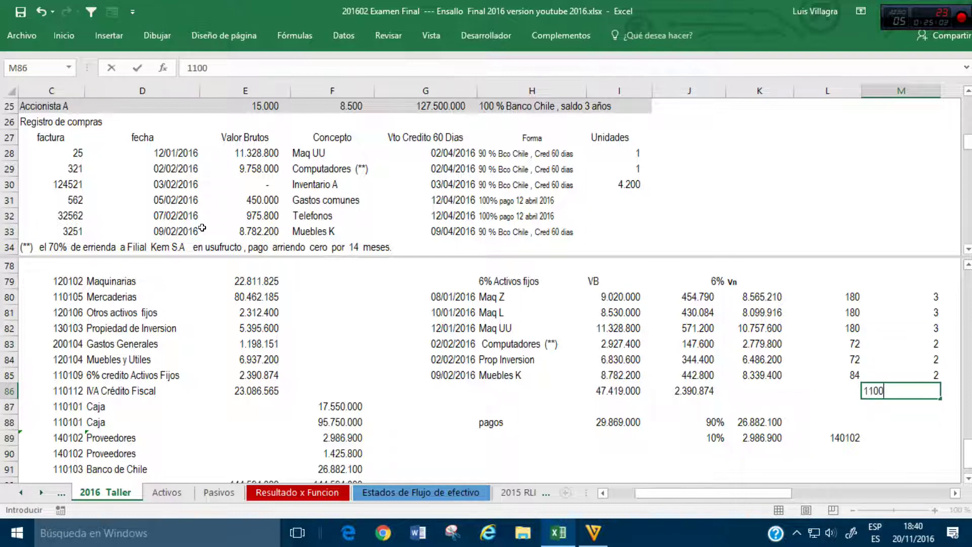
type("00")
key("Escape")
Step: Calculate Maq Z's depreciation for the period in N80 with the formula +K80/L80*M80
key("Right")
key("Right")
key("Up")
key("Up")
key("Up")
key("Up")
key("Up")
key("Up")
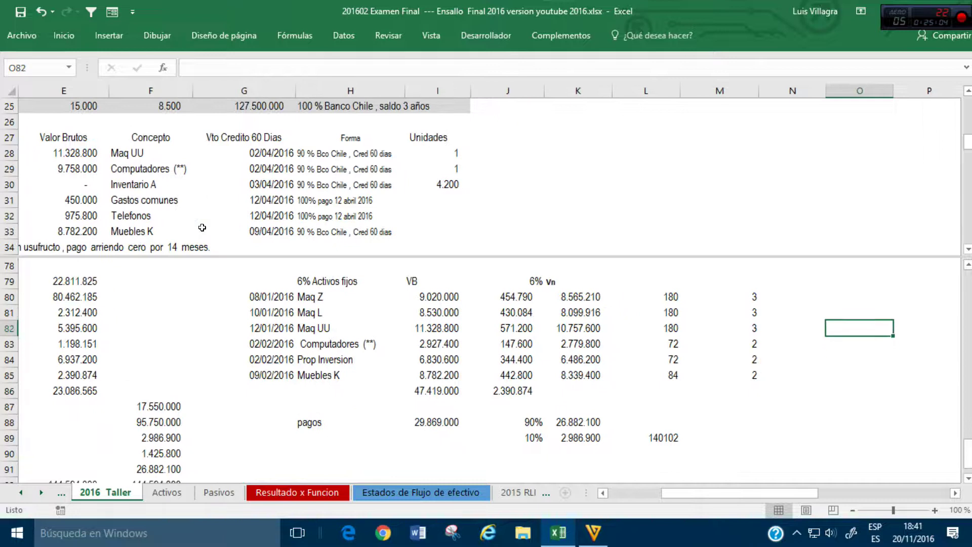
key("Left")
type("+")
key("Down")
key("Left")
key("Left")
key("Left")
key("Up")
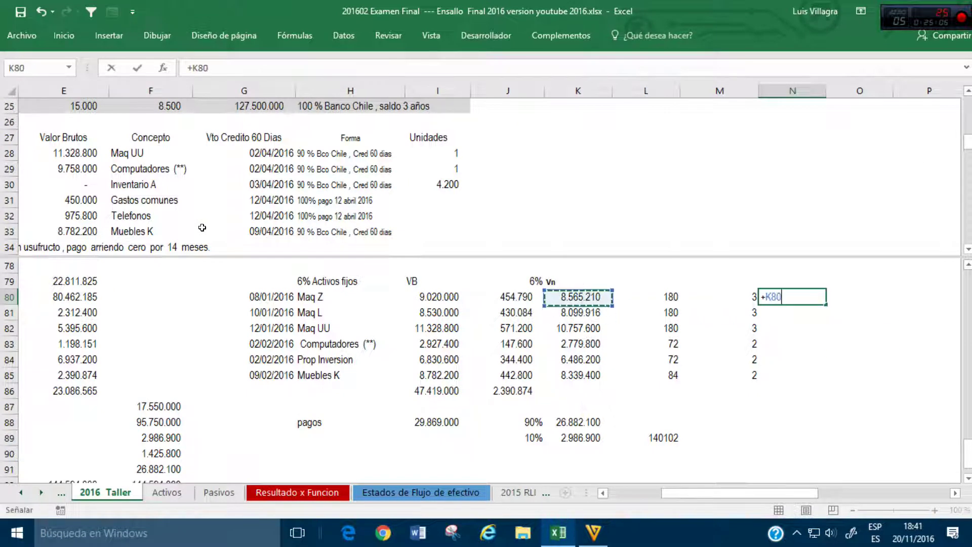
type("/")
key("Left")
key("Left")
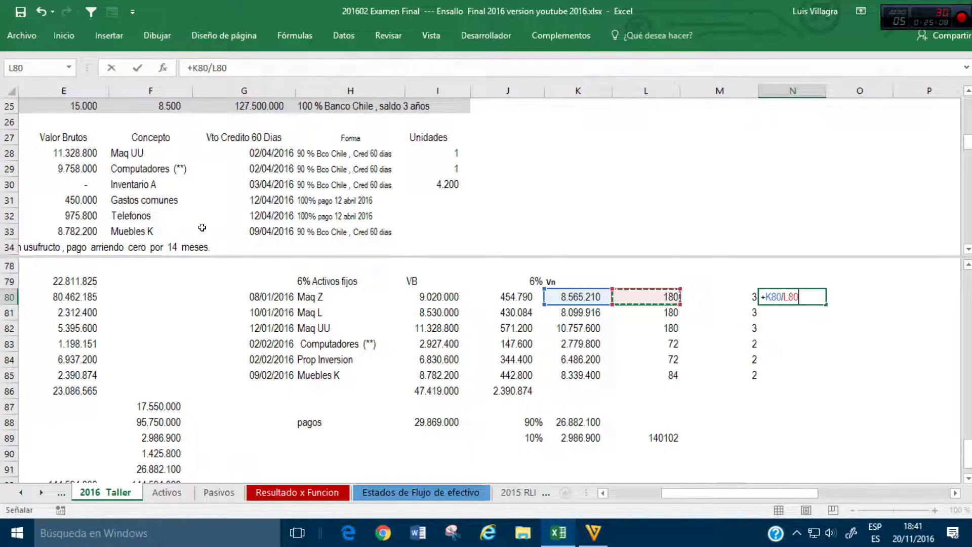
type("*")
key("Left")
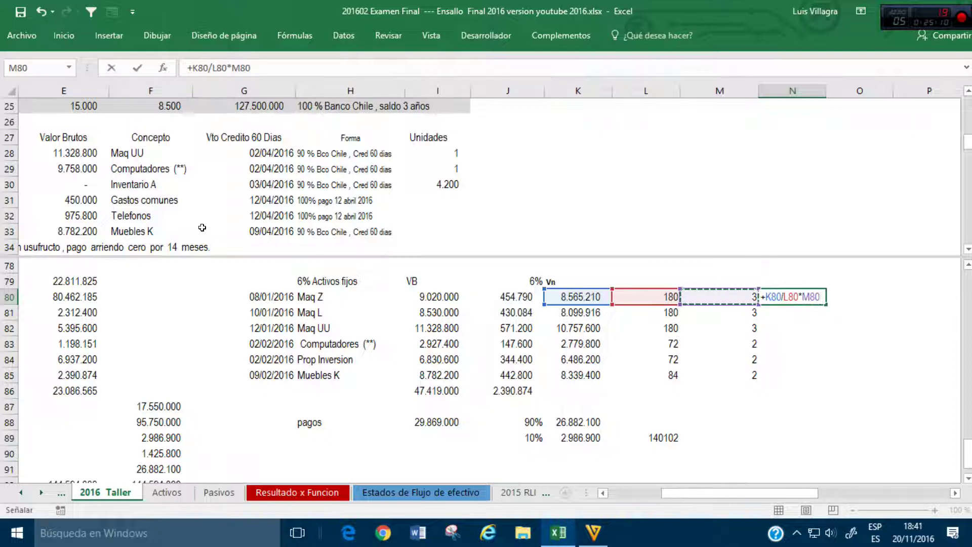
key("Return")
Step: Copy the N80 depreciation formula down to N85 for the other fixed assets
key("ctrl+c")
key("shift+Down")
key("shift+Down")
key("shift+Down")
key("shift+Down")
key("shift+Down")
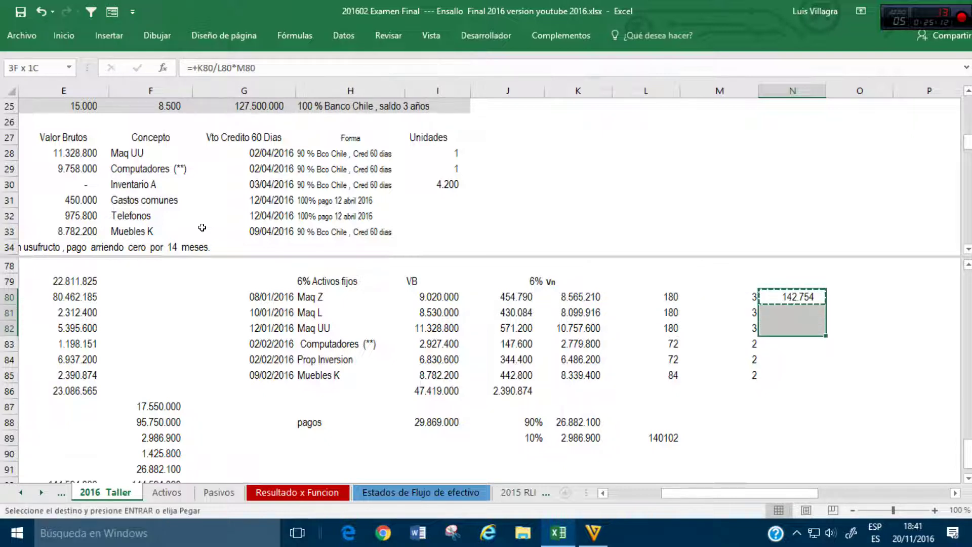
key("ctrl+v")
Step: Total the depreciation amounts in N86 with =SUMA(N80:N85)
key("Down")
key("Down")
key("Down")
key("Down")
key("Down")
key("Down")
key("Down")
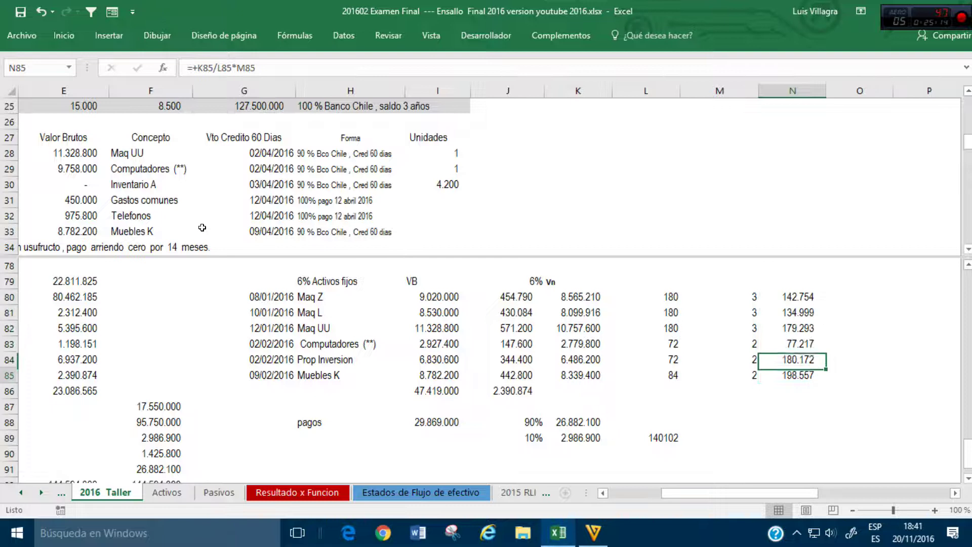
key("Up")
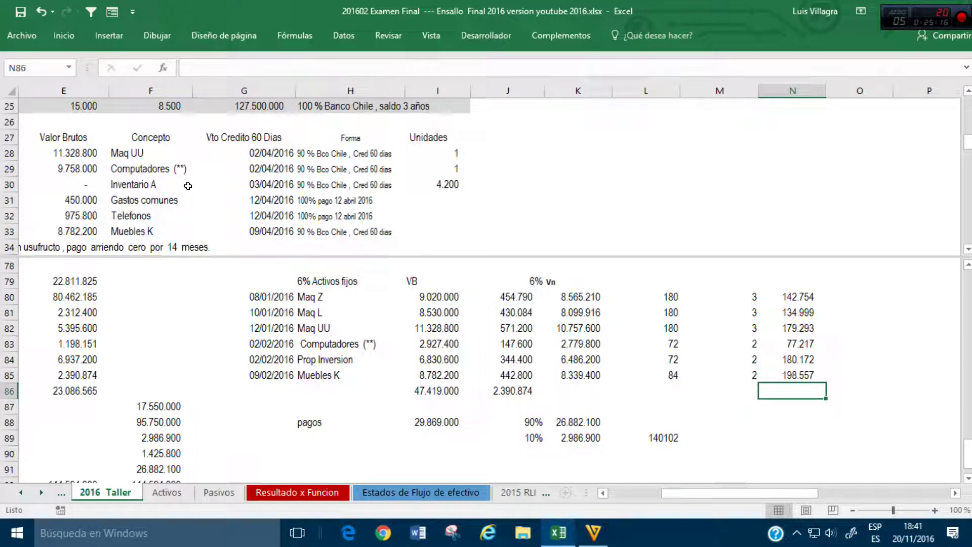
left_click(64, 35)
left_click(809, 57)
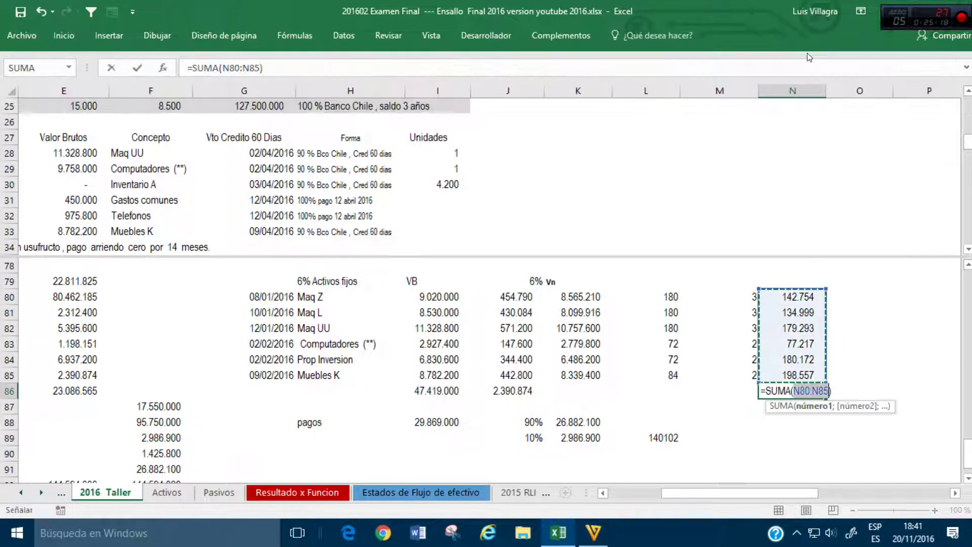
key("Return")
Step: Label the depreciation column by entering Dep ejercicio as its heading in N79
key("Up")
key("Up")
key("Up")
key("Up")
key("Up")
key("Up")
key("Up")
key("Up")
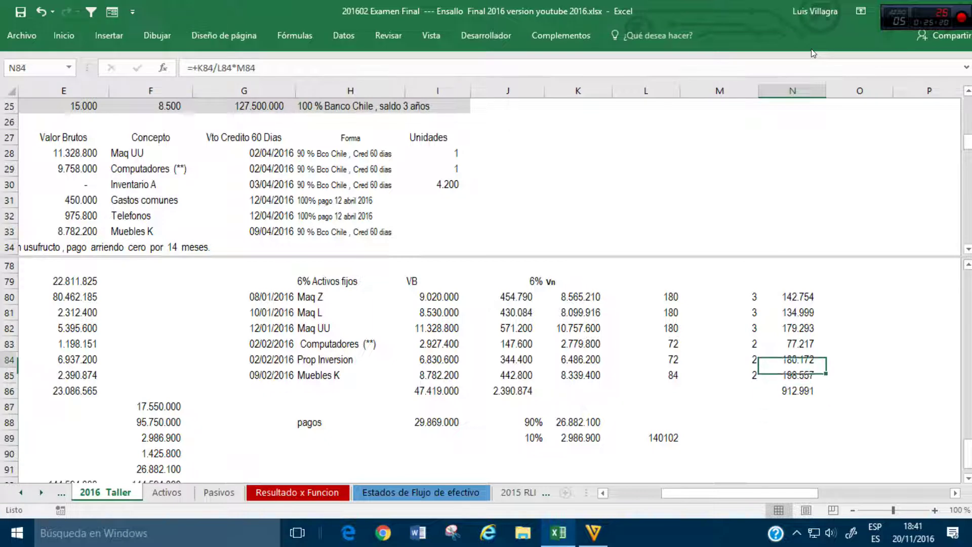
type("De")
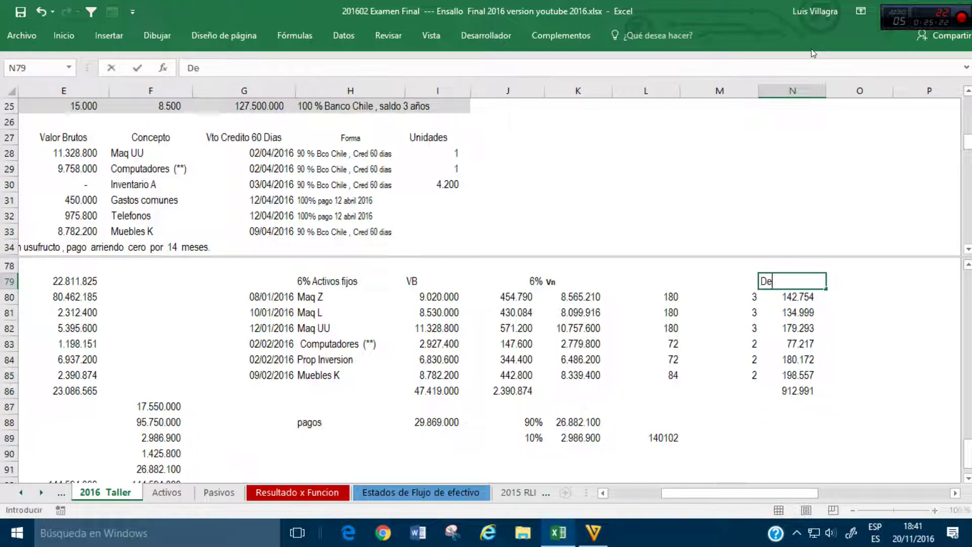
type("p ejercicio")
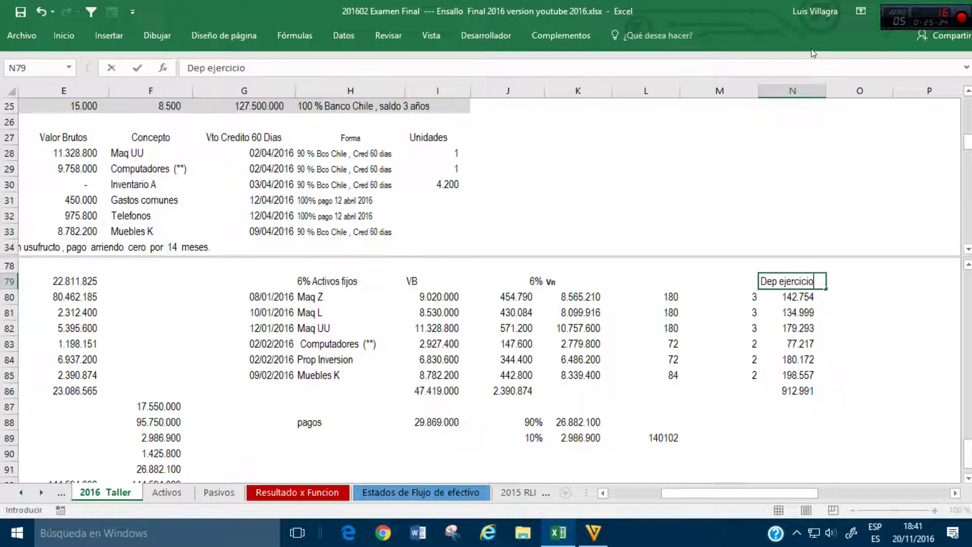
key("Return")
Step: Post the period's total depreciation as a negative in Depreciacion (E18) of Resultado x Funcion, linked to 2016 Taller cell N86
key("Down")
key("Down")
key("Down")
key("Down")
key("Down")
key("Down")
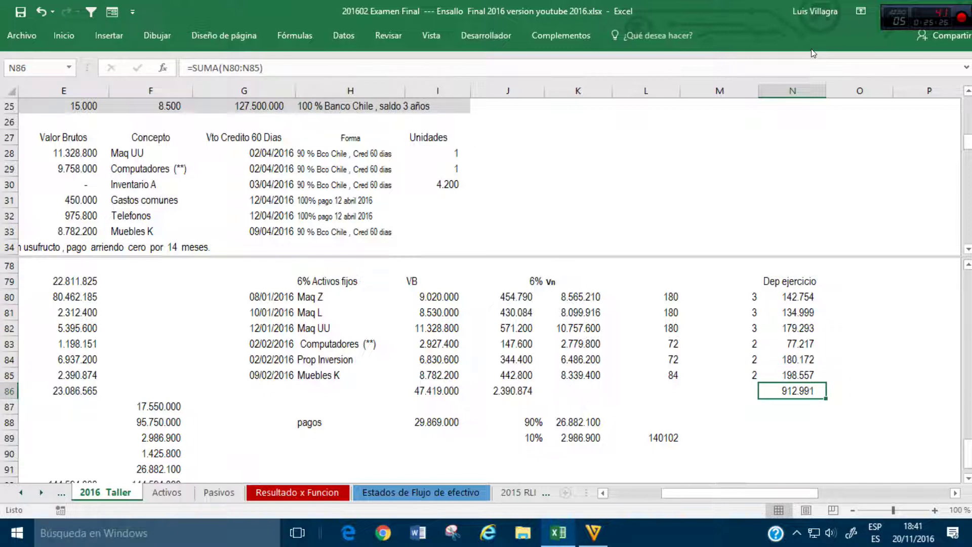
left_click(296, 492)
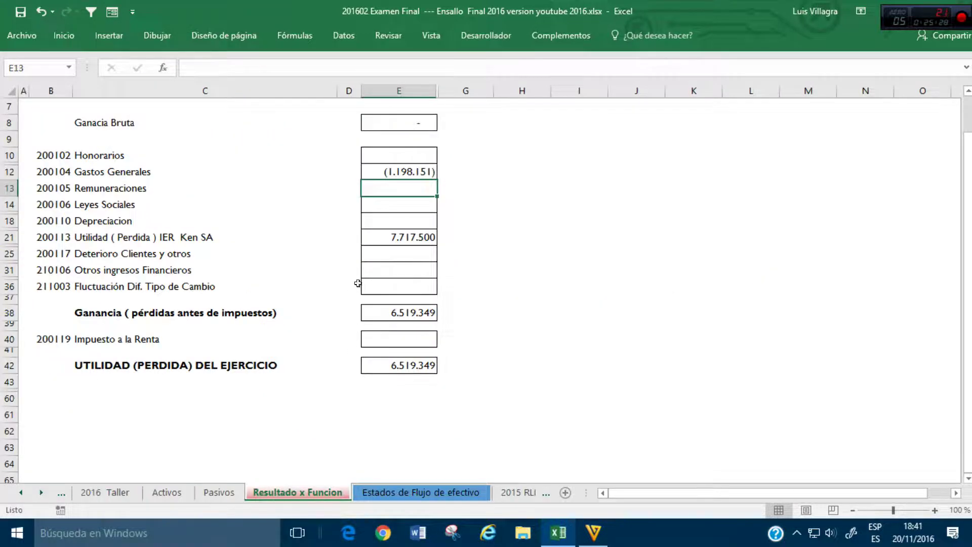
left_click(388, 216)
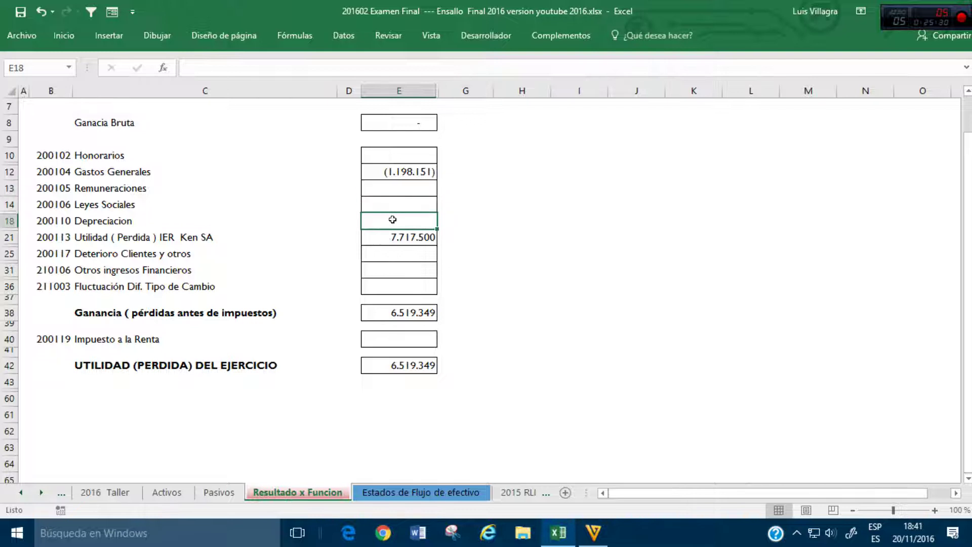
type("-")
left_click(105, 492)
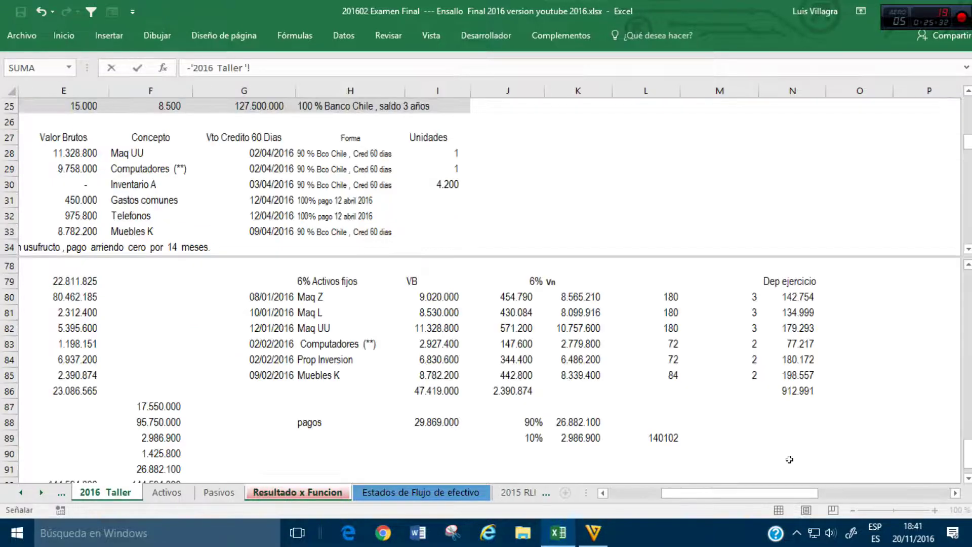
left_click(808, 390)
key("Return")
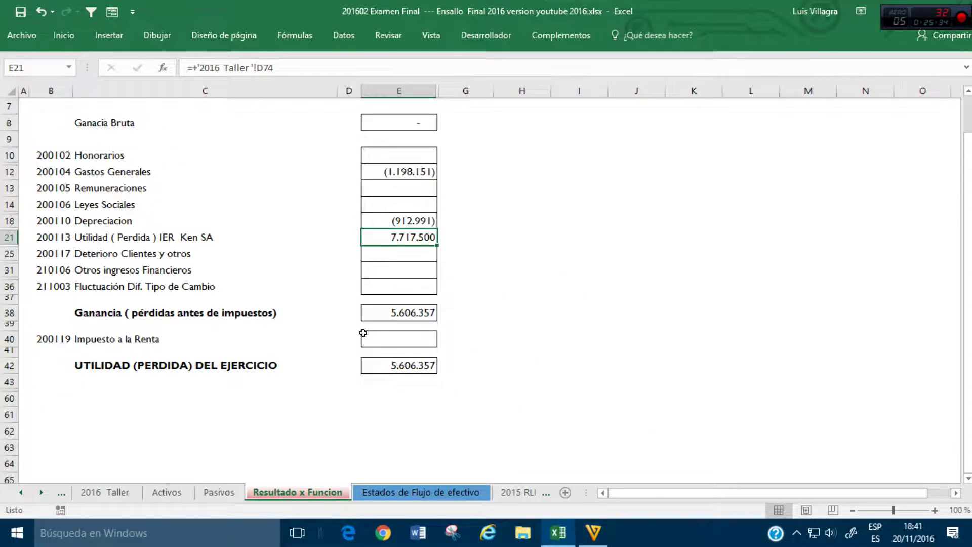
Step: Fill Depreciación Acumulada Maquinarias (D34) on Activos with the three machines' depreciation as negatives, linked to N80, N81 and N82 of 2016 Taller
left_click(166, 493)
left_click(395, 318)
type("=")
left_click(105, 493)
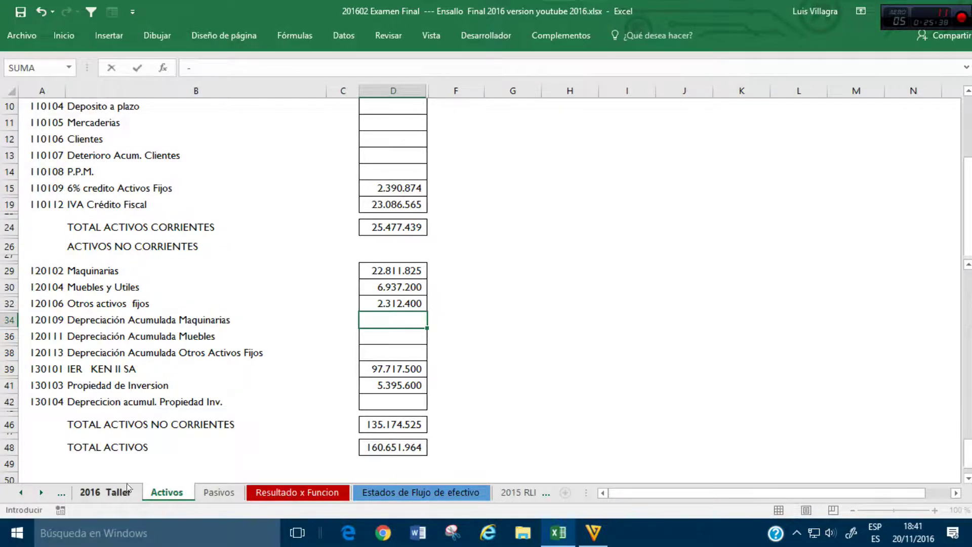
left_click(810, 297)
type("-")
left_click(809, 312)
type("-'2016 Taller '!N81-")
left_click(810, 328)
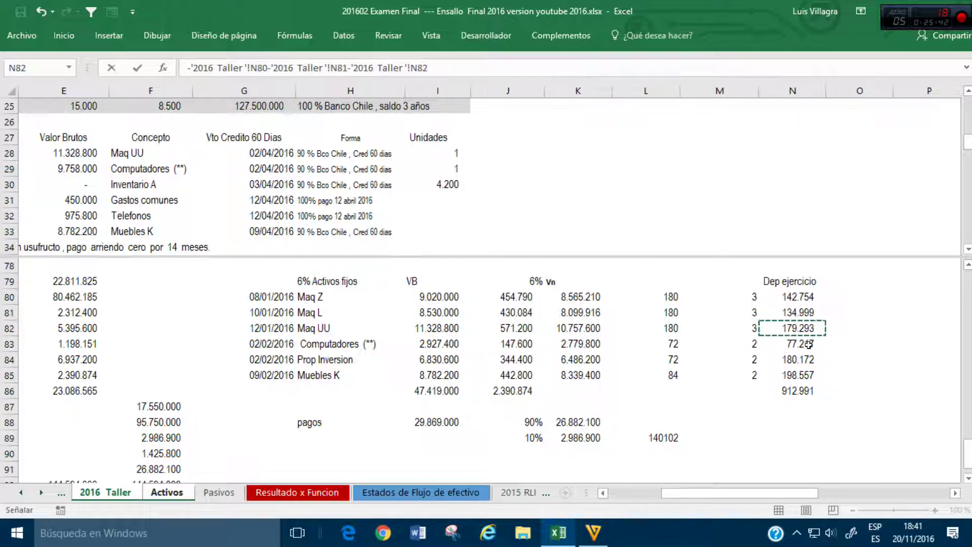
key("Return")
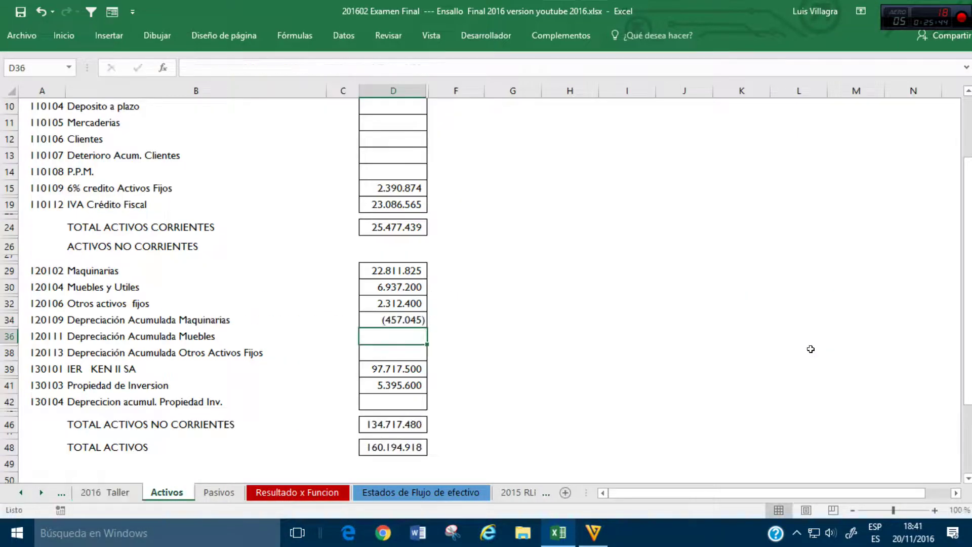
Step: Link Depreciación Acumulada Muebles (D36) on Activos to the negative of Muebles K's depreciation in 2016 Taller N85
type("-")
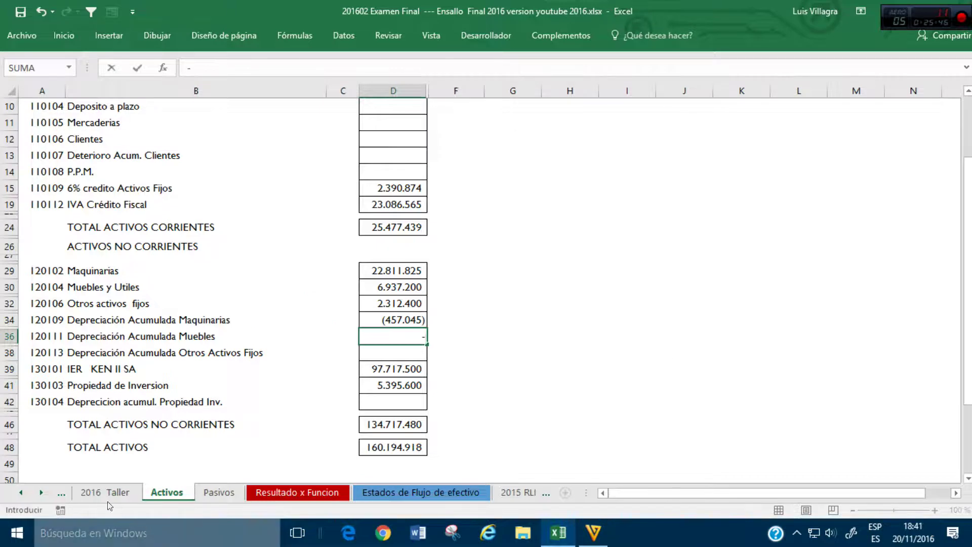
left_click(96, 491)
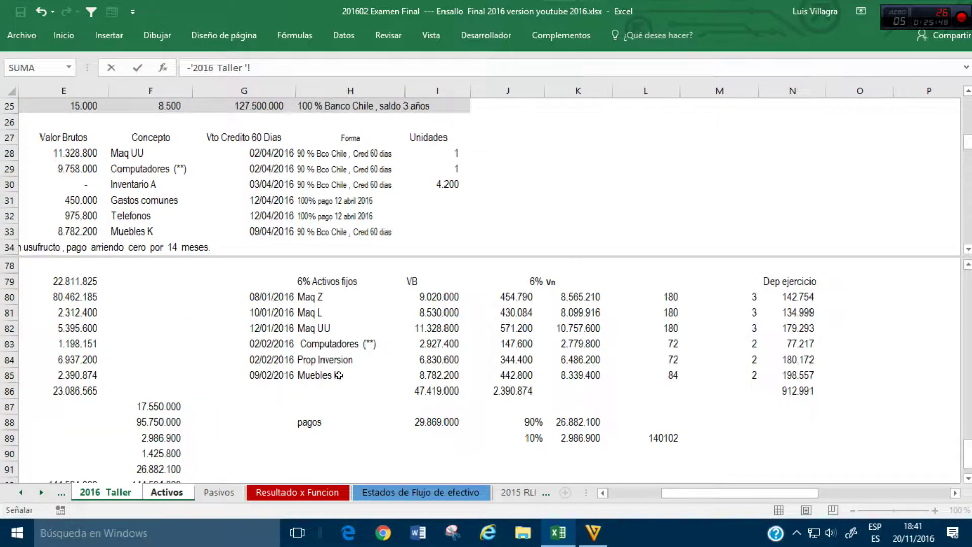
left_click(822, 381)
key("Return")
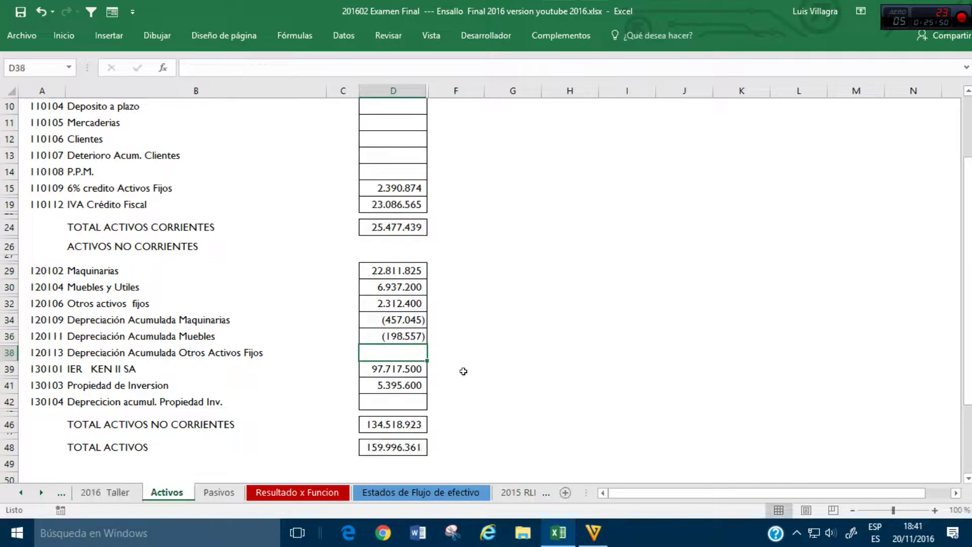
Step: Link Depreciación Acumulada Otros Activos Fijos (D38) to the negative of Computadores' depreciation in 2016 Taller N83
type("-")
left_click(106, 492)
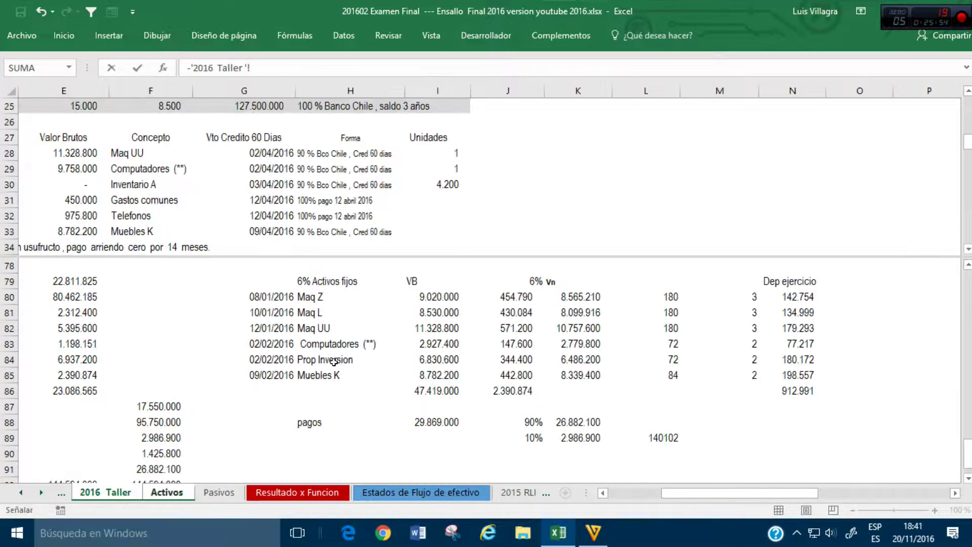
left_click(789, 361)
left_click(799, 345)
key("Return")
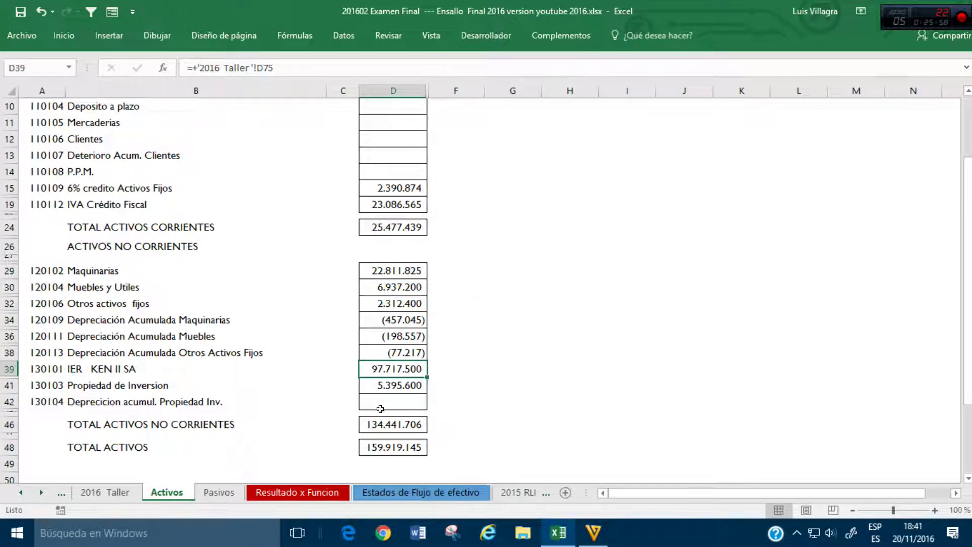
Step: Link the accumulated depreciation of Propiedad Inv. (D42) to the negative of Prop Inversion's depreciation in 2016 Taller N84
left_click(380, 408)
type("-")
left_click(106, 491)
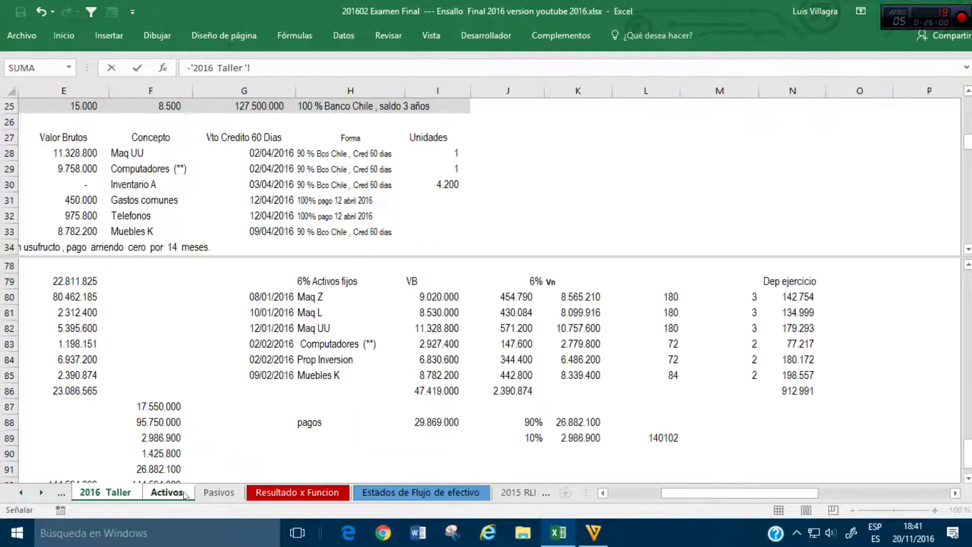
left_click(799, 363)
key("Return")
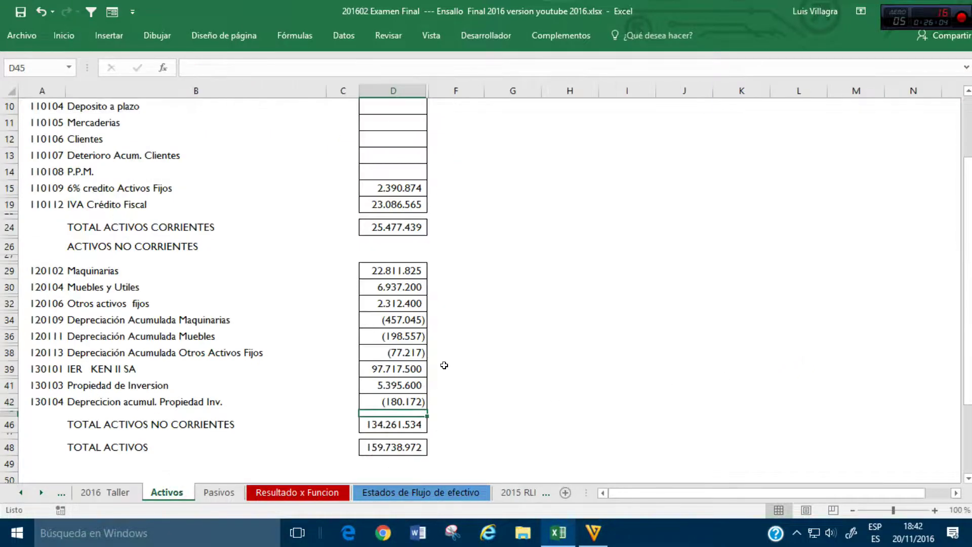
Step: Check the accumulated depreciation and totals on Activos, return to the 2016 Taller sheet and close the Referencia pane
left_click(409, 319)
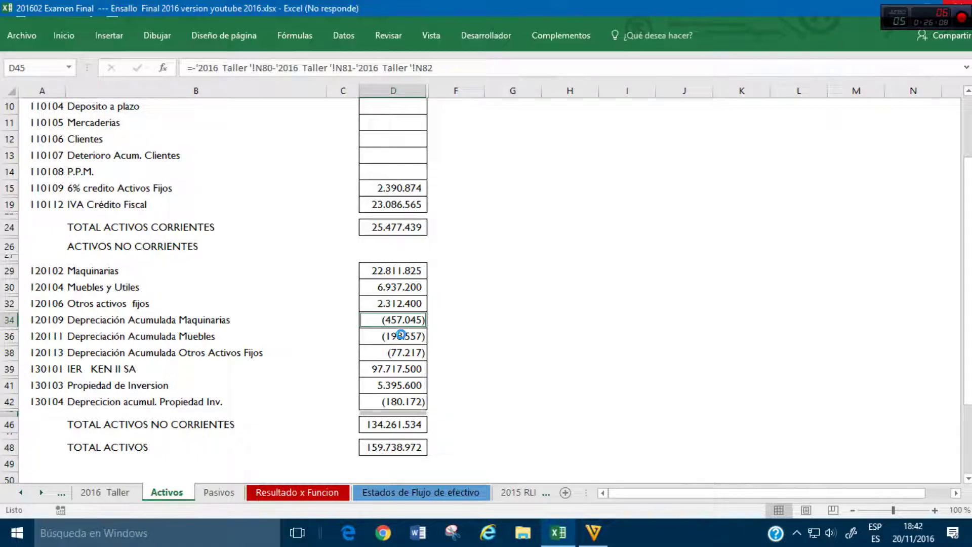
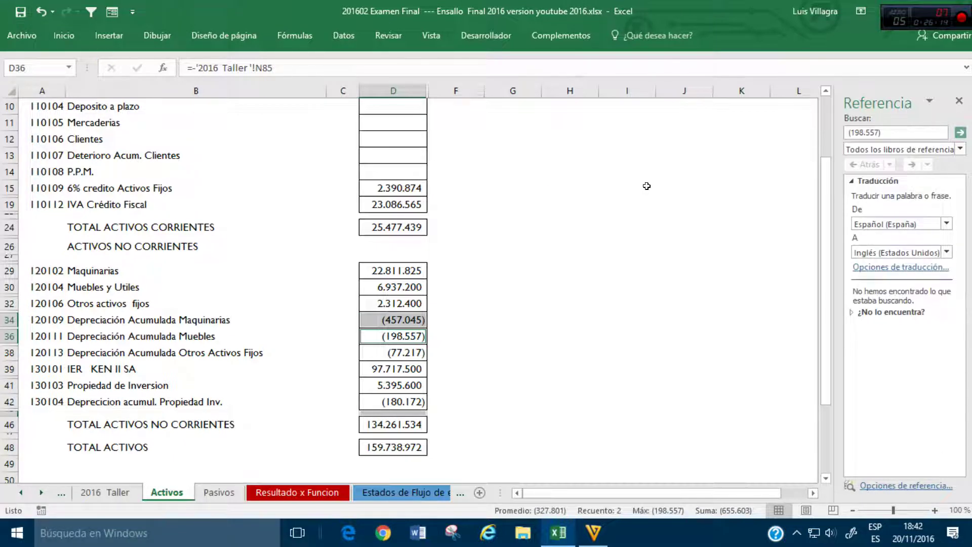
left_click(571, 227)
scroll(578, 282, "down", 3)
scroll(577, 281, "up", 6)
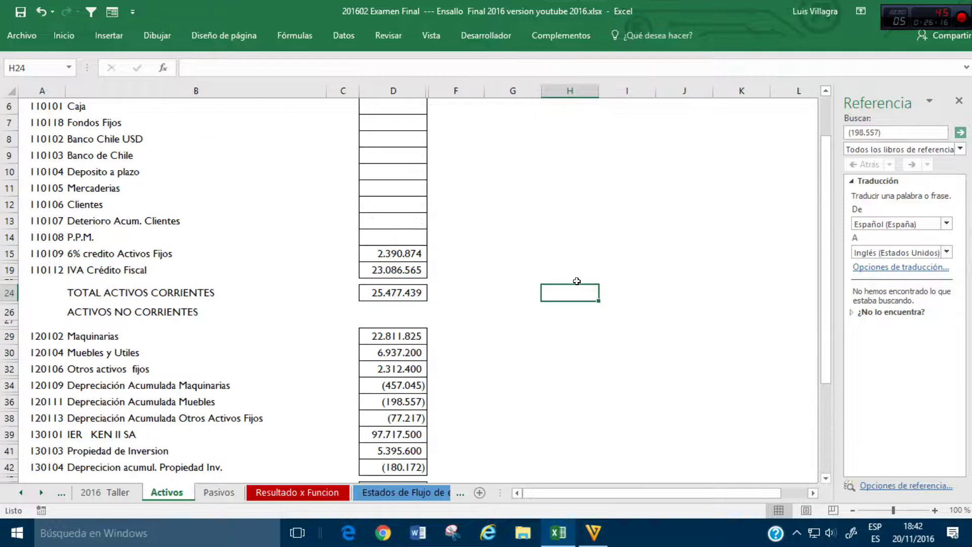
scroll(578, 281, "down", 5)
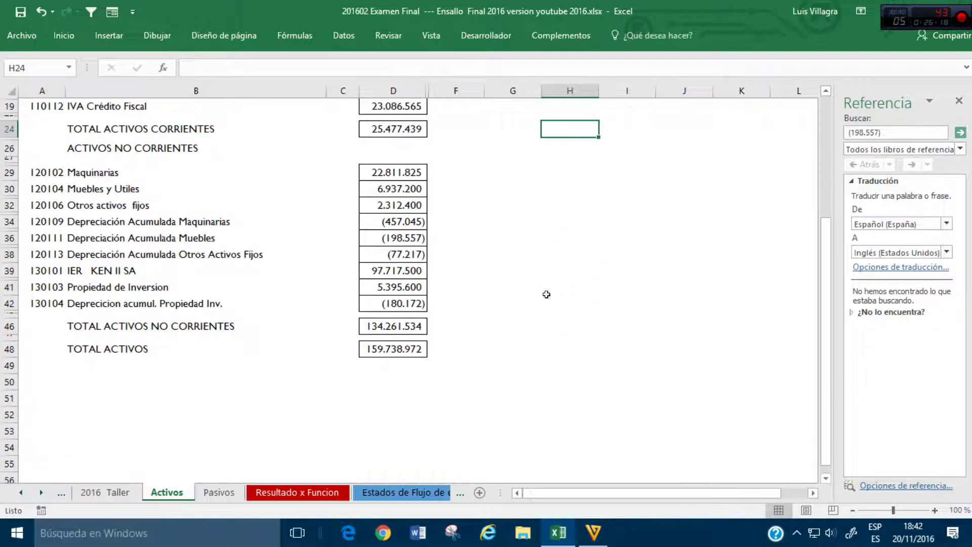
left_click(106, 492)
scroll(659, 354, "down", 2)
scroll(659, 354, "up", 2)
left_click(959, 100)
Step: Review the centralizacion Compras 2016 entry on 2016 Taller, from its heading through its totals to the empty rows below
left_click(702, 463)
key("Left")
key("Left")
key("Left")
key("Left")
key("Left")
key("Left")
key("Left")
key("Left")
key("Left")
key("Left")
key("Left")
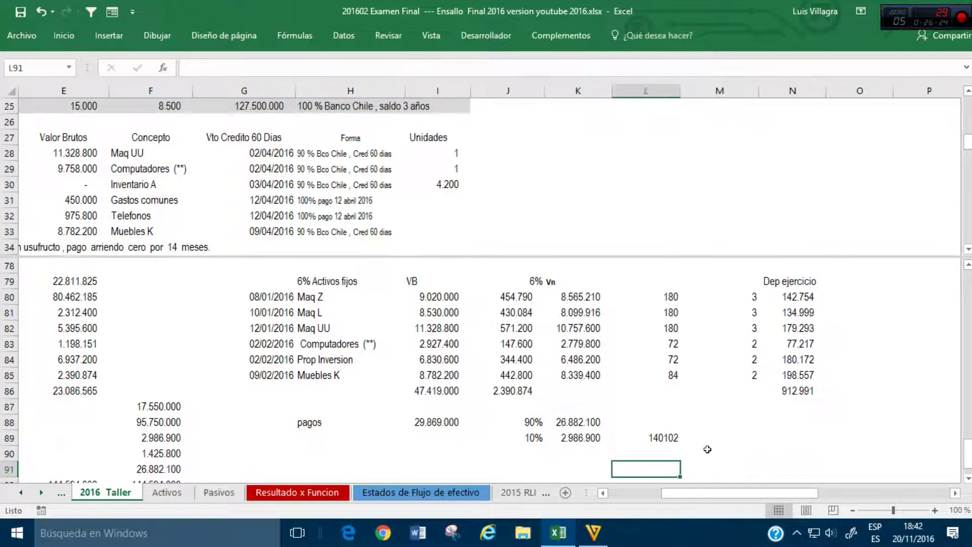
key("Down")
key("Down")
key("Down")
key("Down")
key("Down")
key("Down")
key("Down")
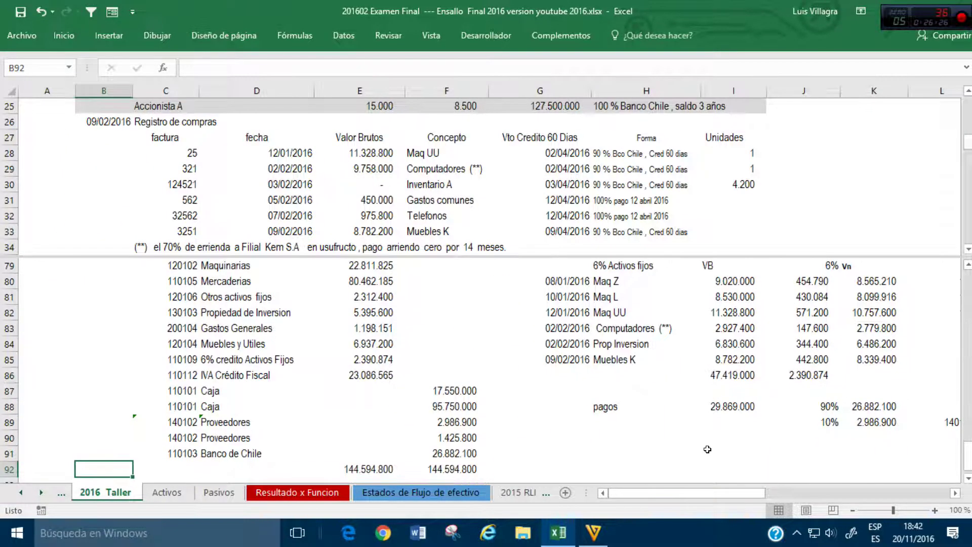
key("Down")
key("Down")
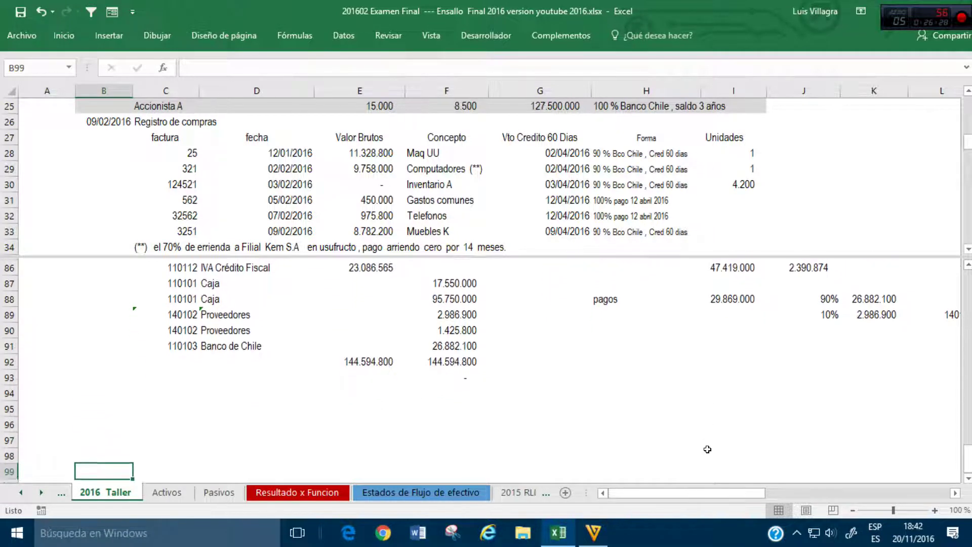
key("Up")
key("Up")
key("Up")
key("Up")
key("Up")
key("Up")
key("Up")
key("Up")
key("Up")
key("Up")
key("Up")
key("Up")
key("Up")
key("Up")
key("Up")
key("Up")
key("Up")
key("Up")
key("Up")
key("Up")
key("Up")
key("Up")
key("Up")
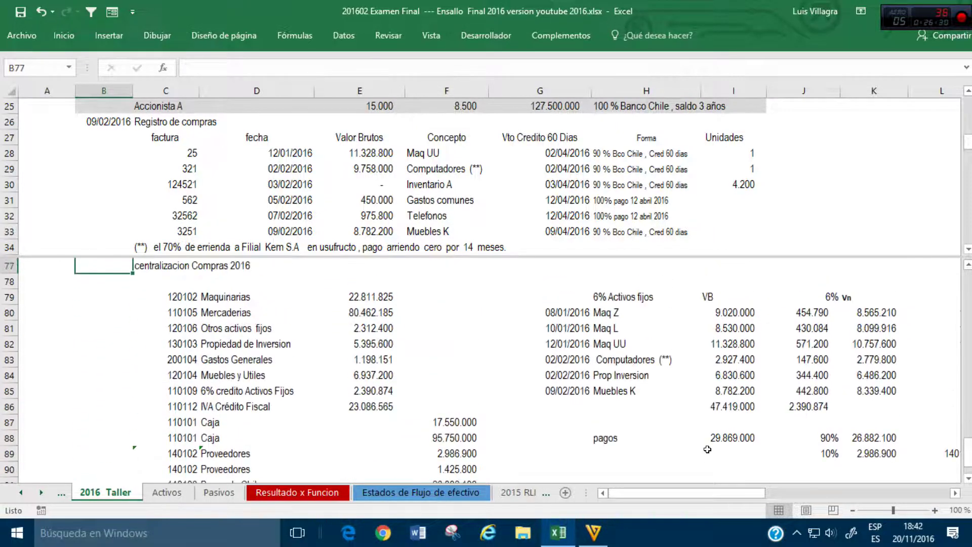
key("Right")
key("Right")
key("Right")
key("Right")
key("Down")
key("Down")
key("Down")
key("Down")
key("Down")
key("Down")
key("Down")
key("Down")
key("Down")
key("Down")
key("Down")
key("Down")
key("Down")
key("Down")
key("Down")
key("Down")
key("Down")
key("Down")
key("Down")
key("Down")
key("Down")
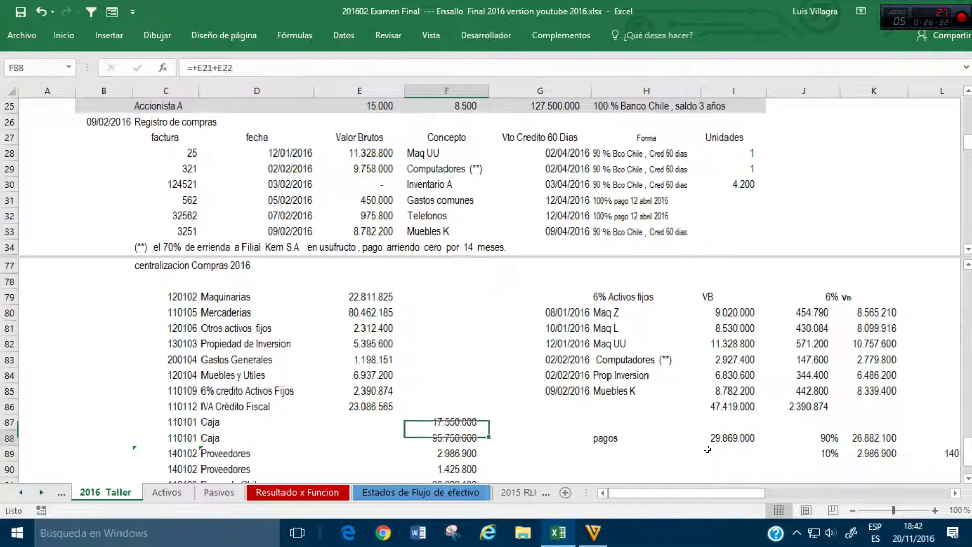
key("Left")
key("Left")
key("Left")
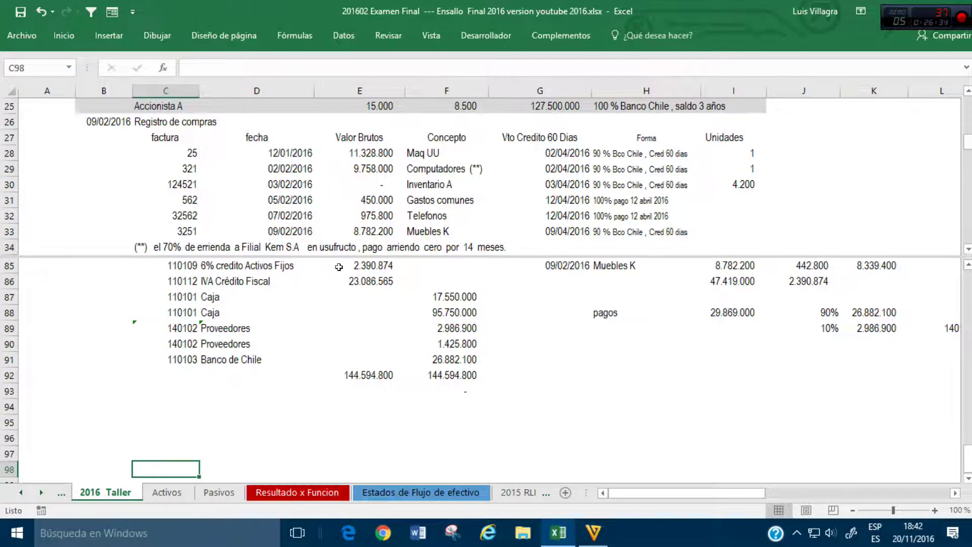
Step: Try to shade the purchase register block B26:J34 with a fill colour
left_click_drag(112, 122, 906, 309)
left_click(66, 34)
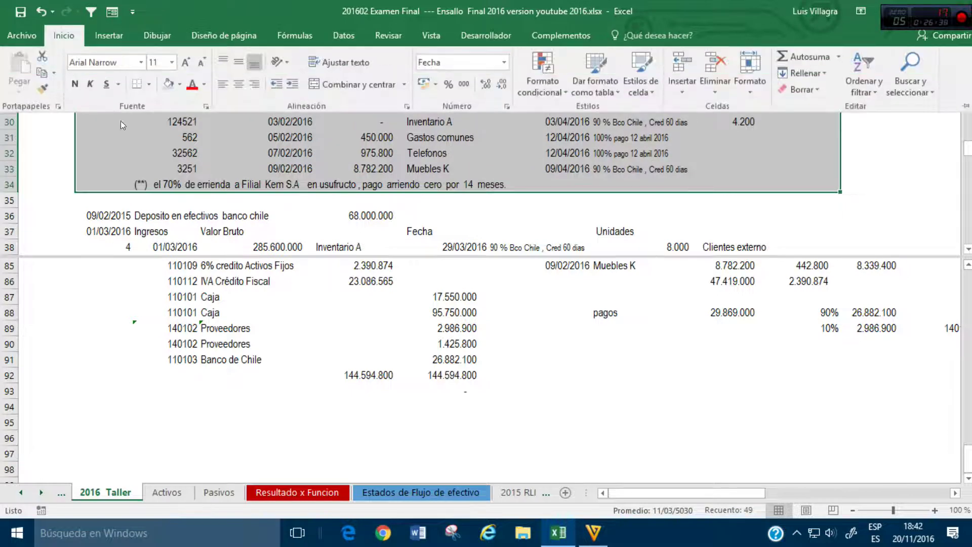
left_click(179, 84)
left_click(322, 183)
Step: Examine the deposit and income transactions from row 36, the free rows below the purchase entry, and the pagos calculation in I88
scroll(254, 203, "down", 1)
left_click(188, 423)
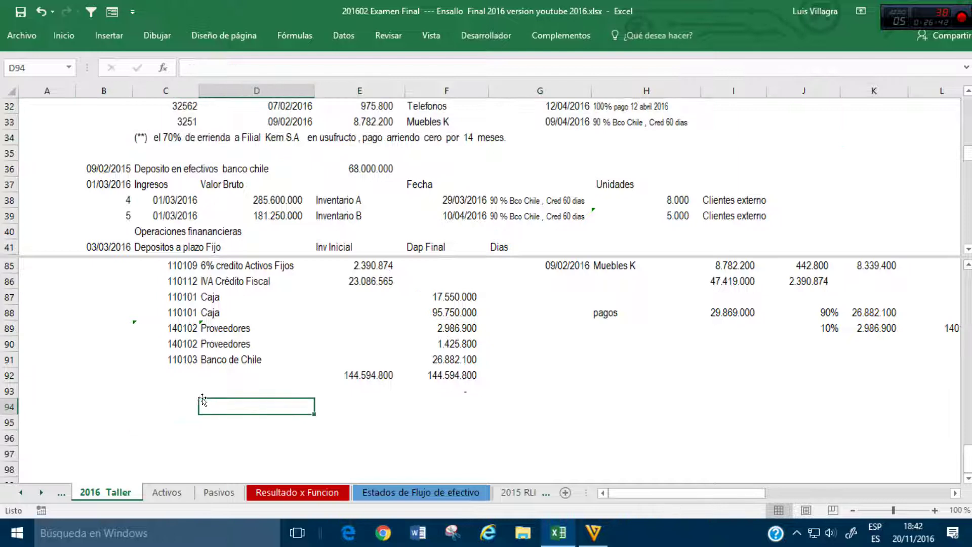
left_click(154, 391)
key("Down")
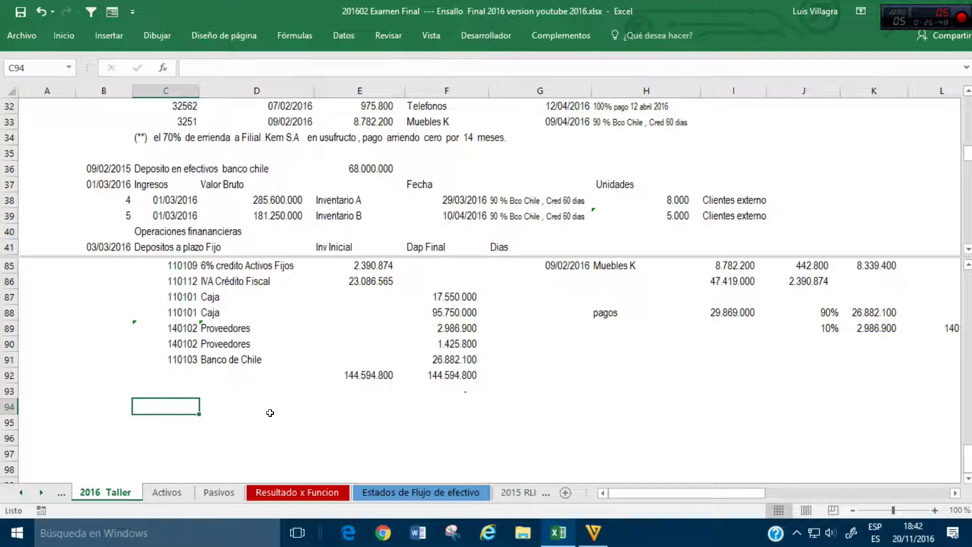
left_click(740, 326)
key("Up")
key("Up")
key("Up")
key("Up")
key("Up")
key("Up")
key("Up")
key("Up")
key("Up")
key("Up")
key("Up")
key("Up")
key("Up")
key("Up")
key("Up")
key("Up")
key("Up")
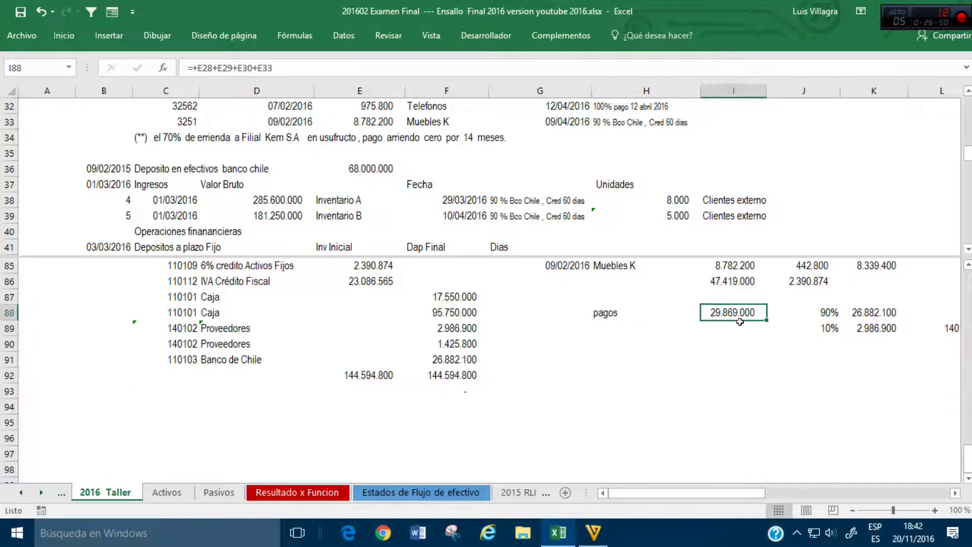
Step: Link the next free credit line of the Caja account, L69, to the bank deposit amount in E36
key("Right")
key("Right")
key("Up")
key("Up")
key("Up")
key("Up")
key("Up")
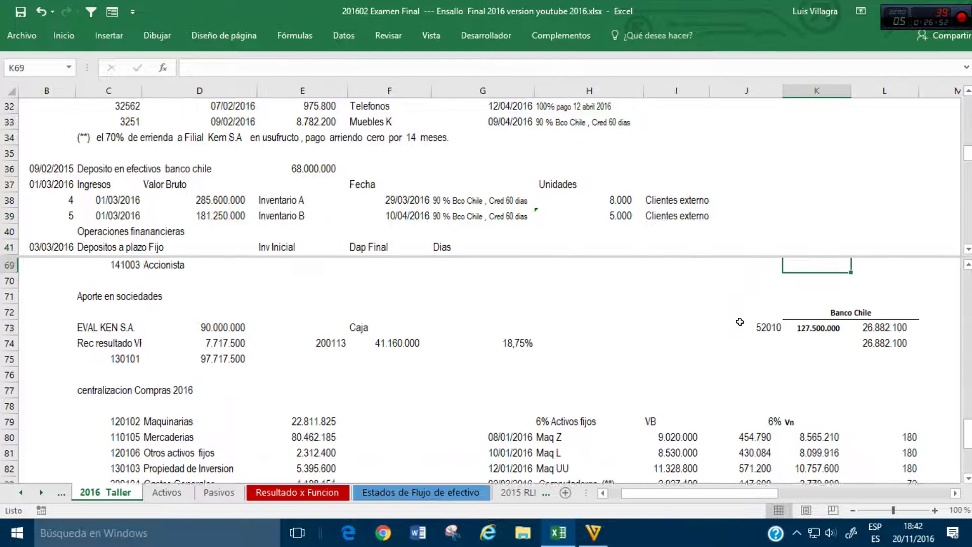
key("Down")
key("Right")
key("Down")
type("+")
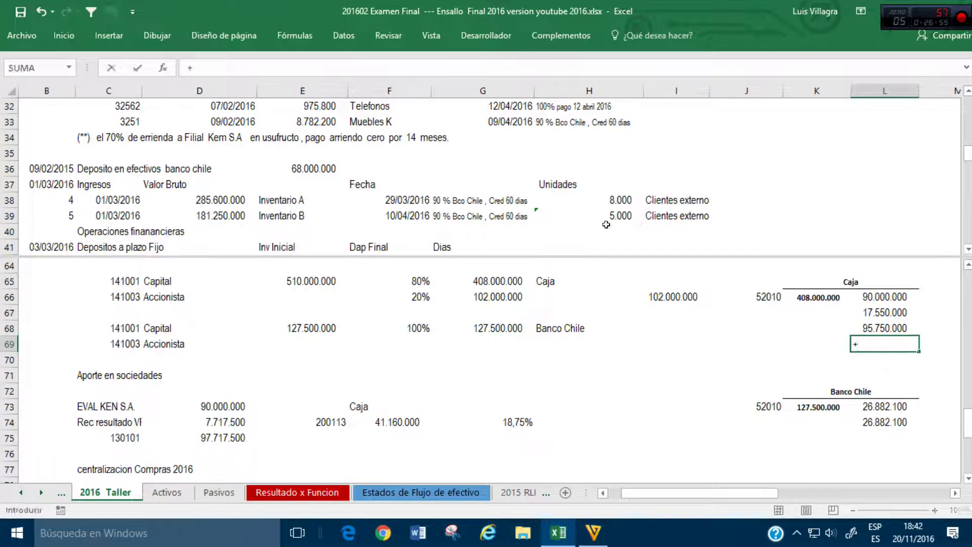
left_click(315, 168)
key("Return")
Step: Debit the deposit in the Banco Chile account by linking K74 to the Caja credit in L69
key("Down")
key("Down")
key("Down")
key("Down")
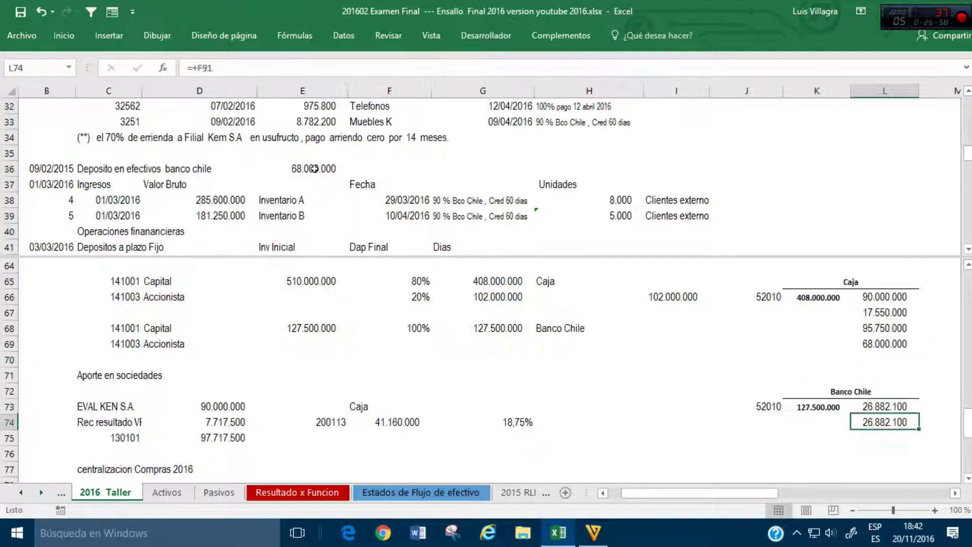
key("Left")
type("+")
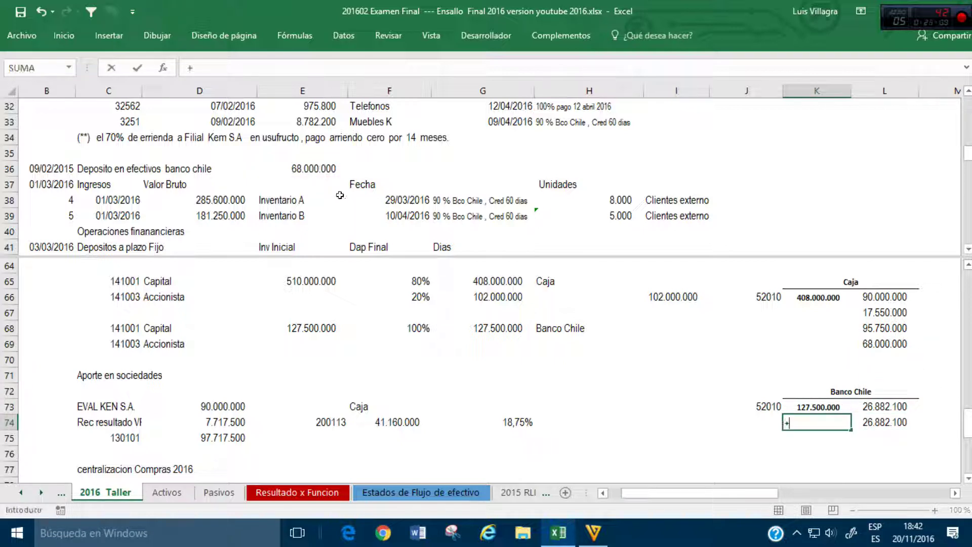
left_click(901, 343)
key("Return")
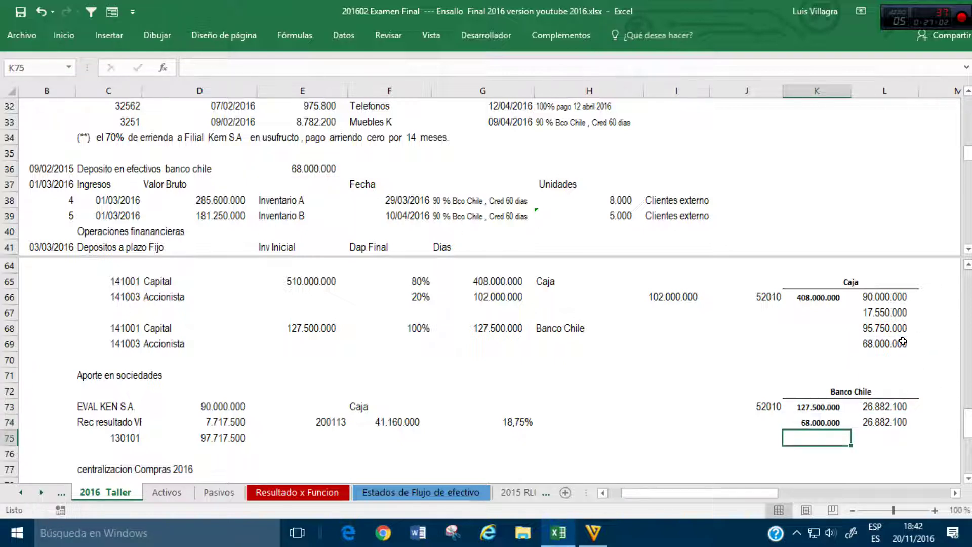
Step: Copy the cell format of the Banco Chile credit in L74 onto the deposit debit in K74
key("Up")
key("Left")
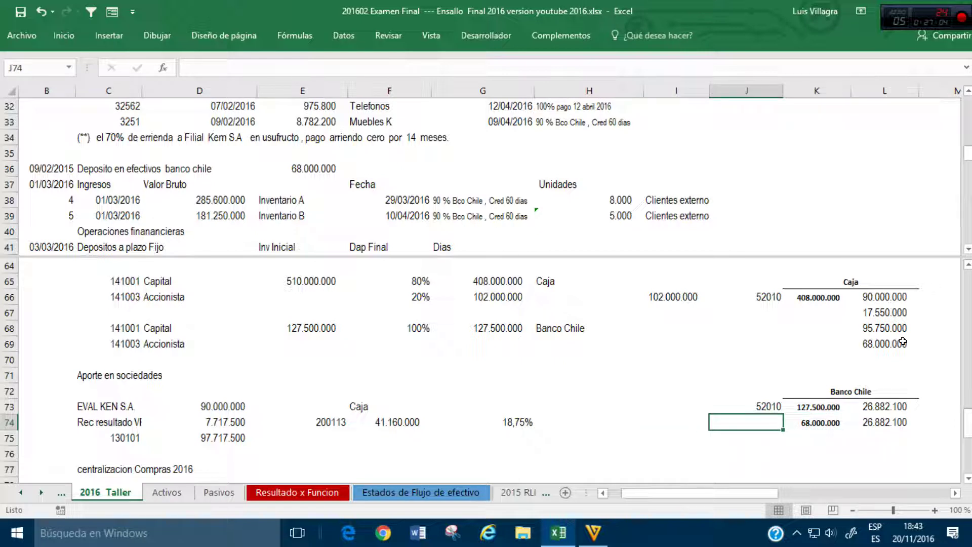
left_click(895, 428)
left_click(65, 35)
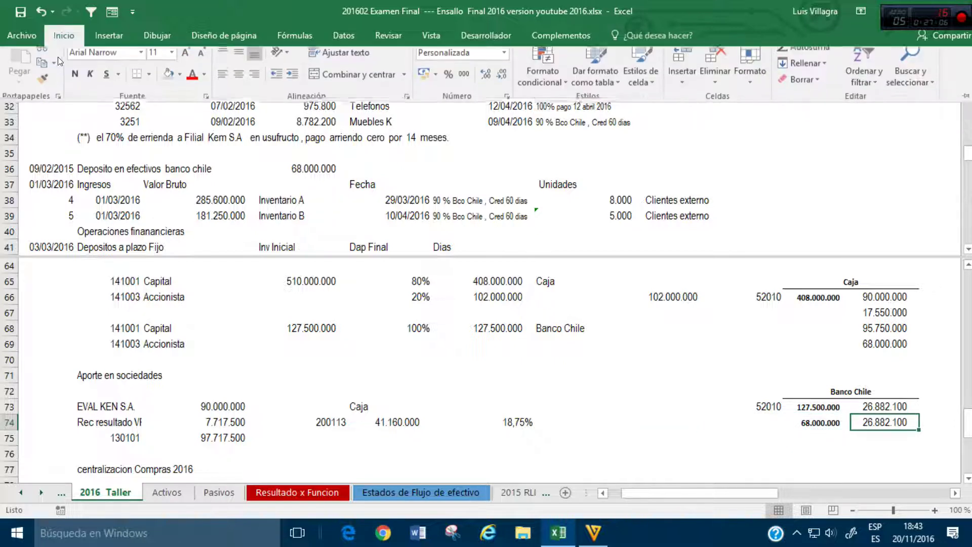
left_click(43, 88)
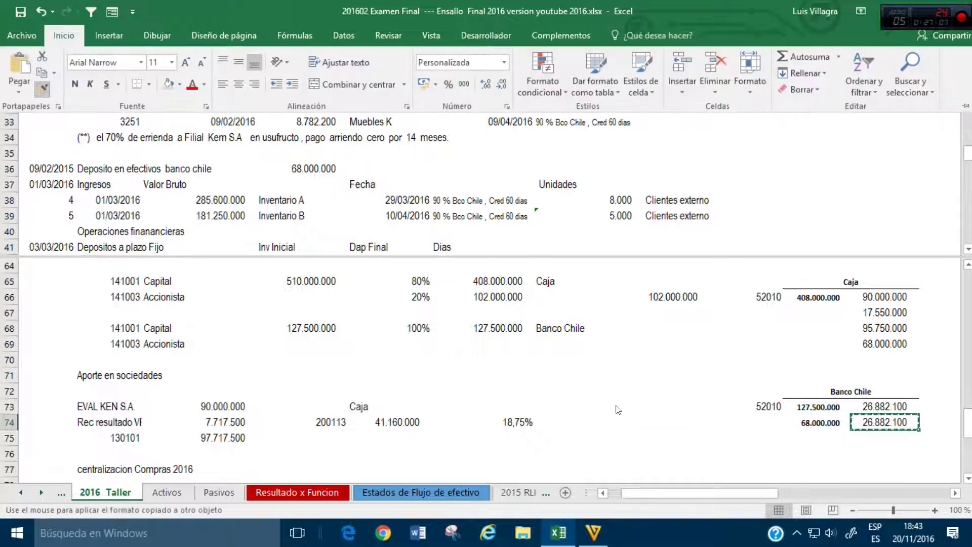
left_click(831, 423)
left_click(897, 348)
left_click(877, 304)
Step: Add a bottom border under the last Caja account line, K69:L69
left_click_drag(815, 344, 886, 344)
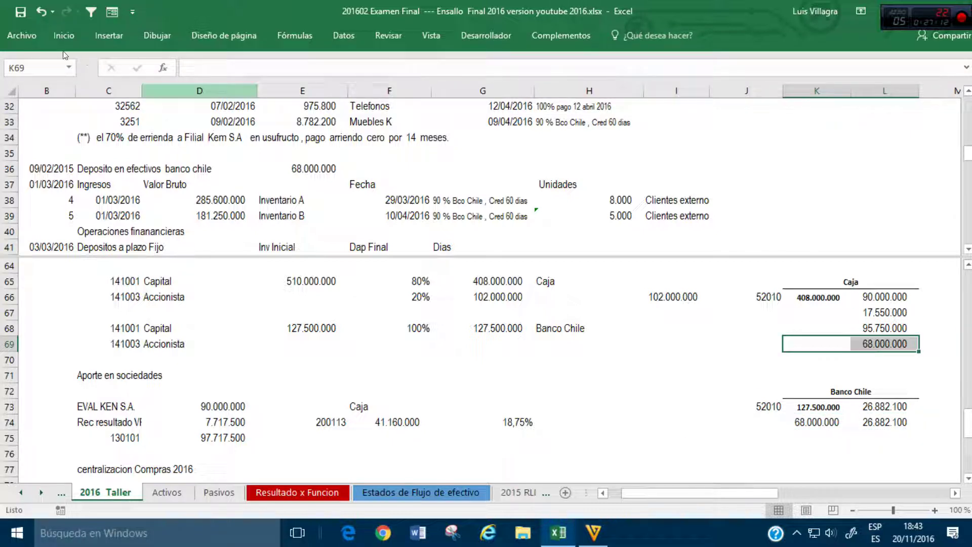
left_click(64, 36)
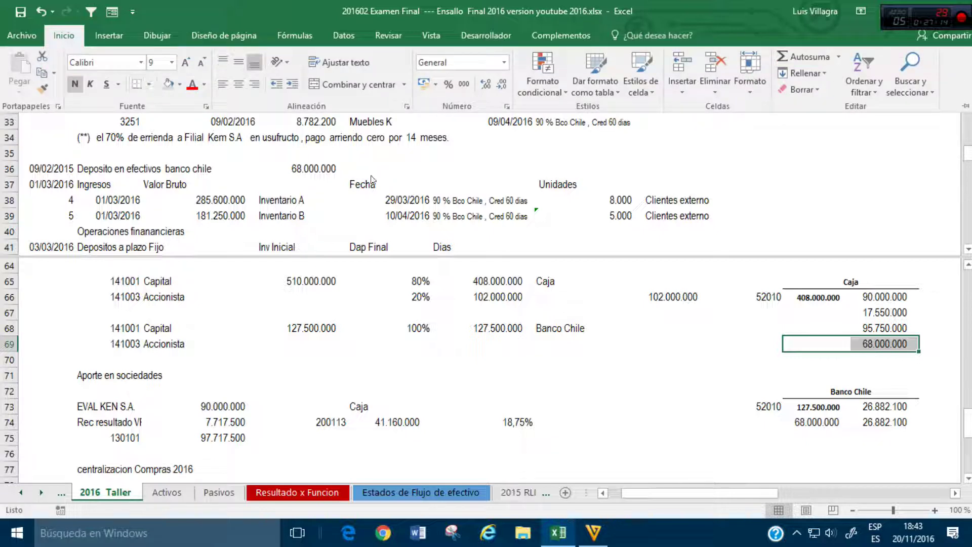
left_click(869, 357)
Step: Sum the Caja debits in K70 with AutoSum and fill the total across to the credits in L70
left_click(823, 361)
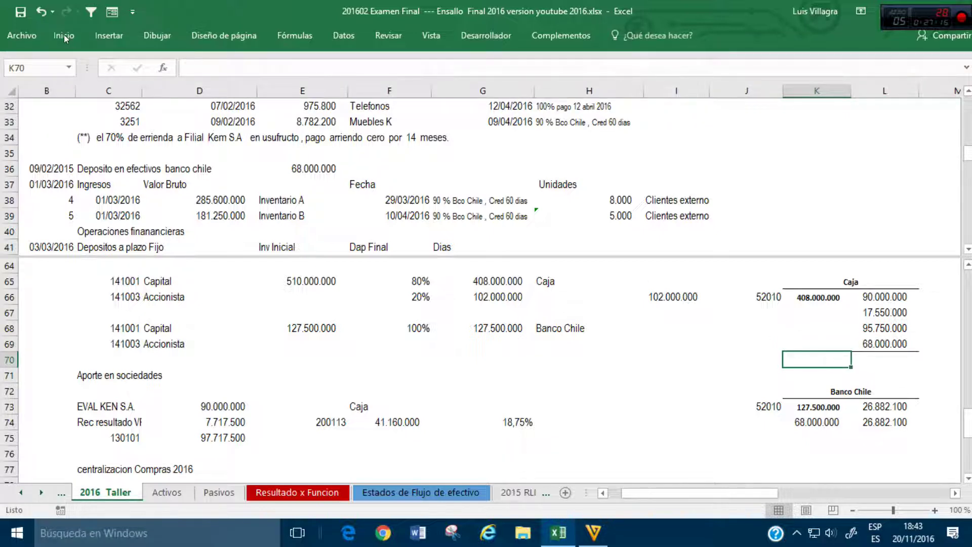
left_click(64, 35)
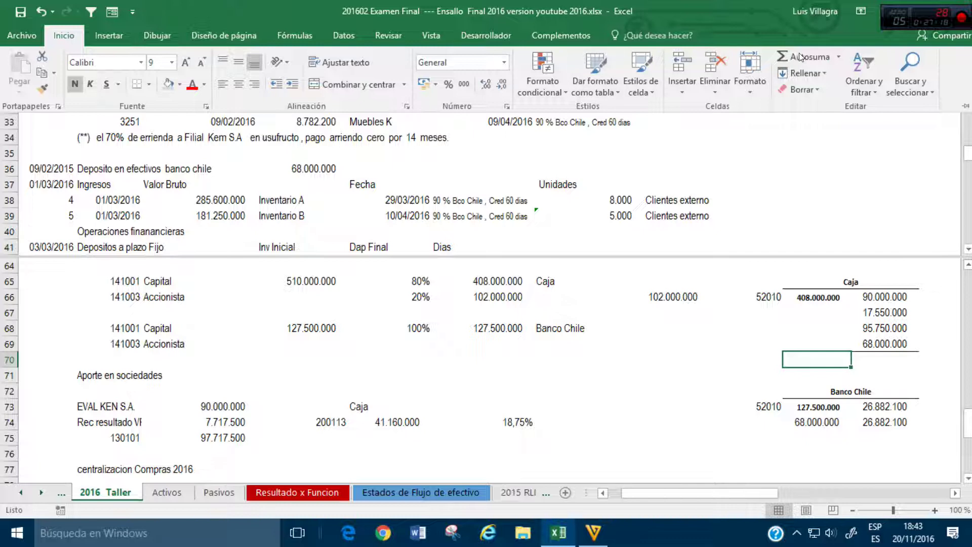
left_click(826, 56)
key("Return")
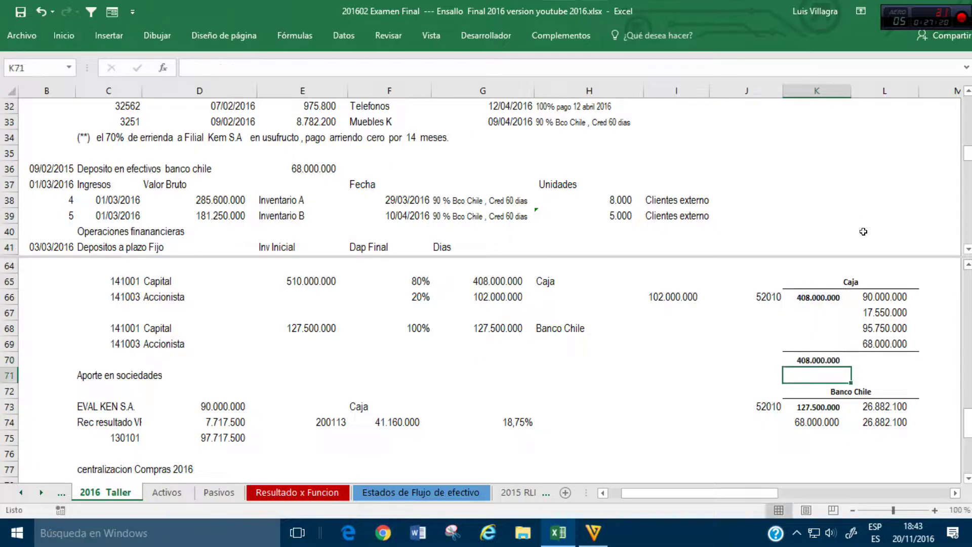
left_click(825, 359)
left_click_drag(850, 366, 911, 366)
left_click(914, 323)
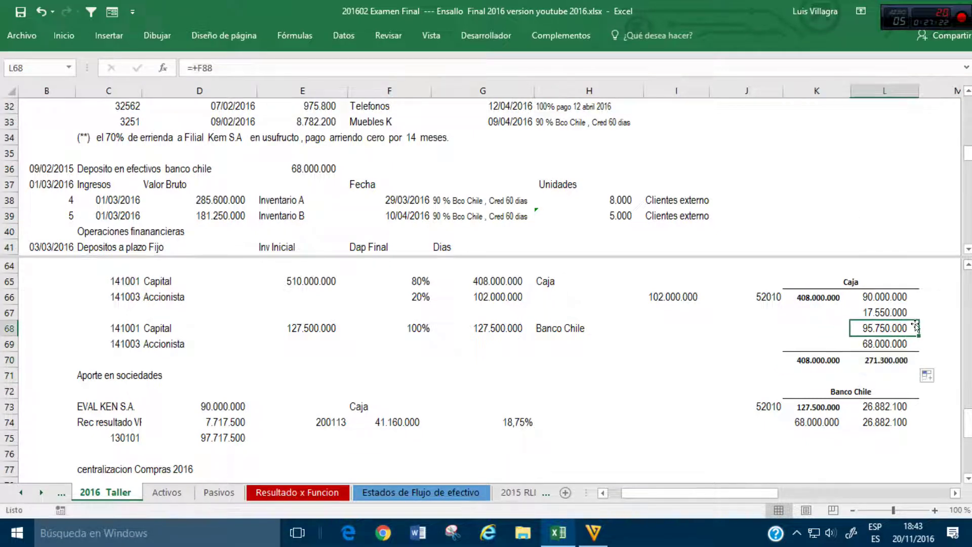
key("Right")
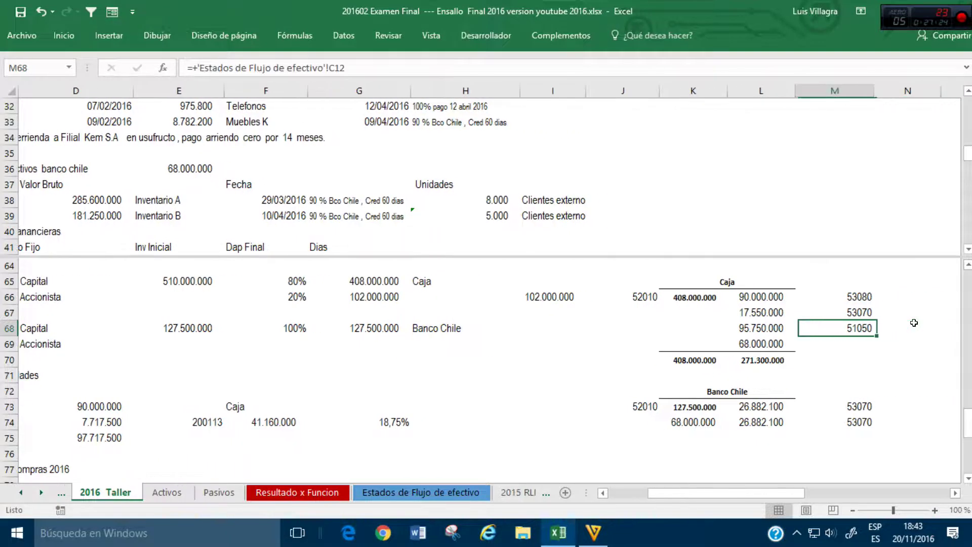
Step: Calculate the Caja balance in L71 as total debits minus total credits, K70-L70
key("Left")
key("Down")
key("Down")
key("Down")
type("+")
key("Left")
key("Up")
type("-")
key("Up")
key("ctrl+Return")
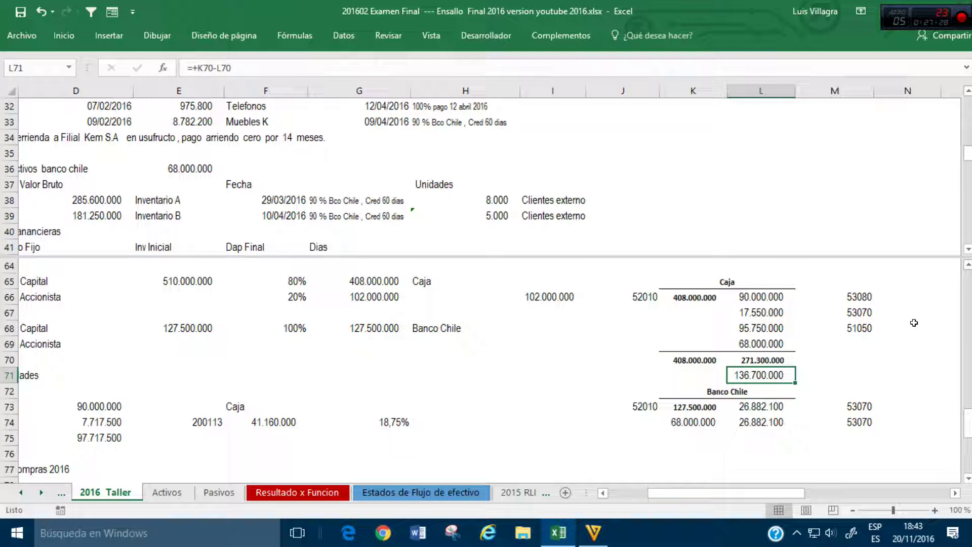
Step: Link the Caja line in D6 of the Activos sheet to the Caja balance in L71 of 2016 Taller
left_click(170, 492)
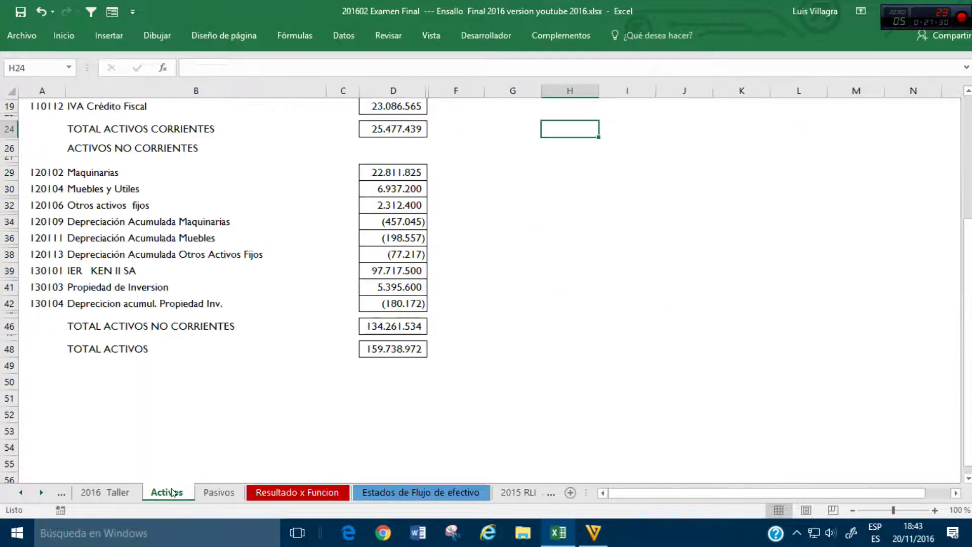
scroll(275, 261, "up", 6)
left_click(377, 185)
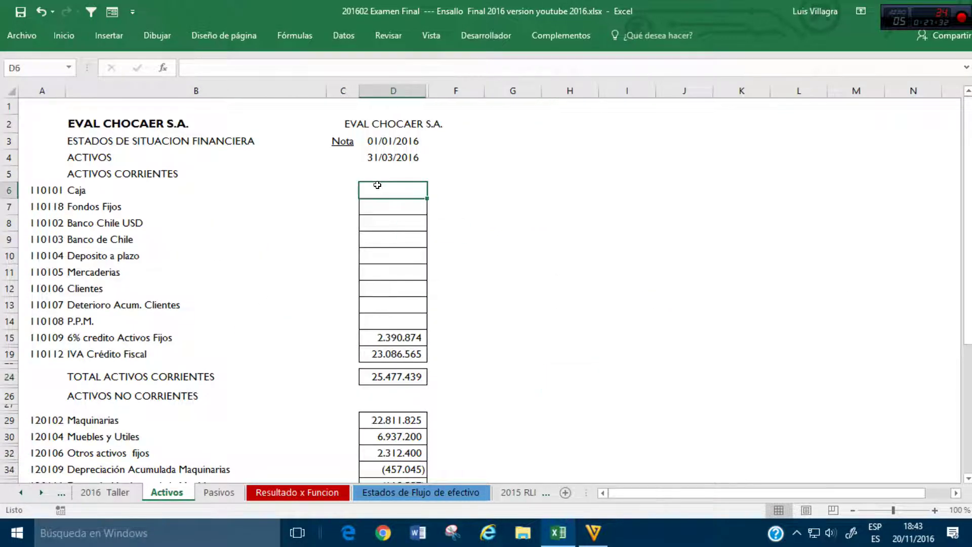
type("+")
left_click(105, 492)
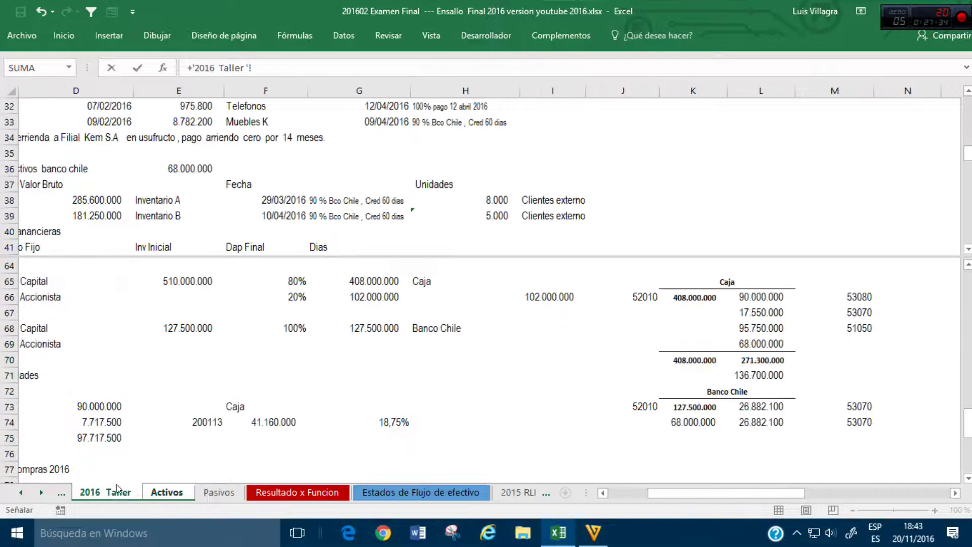
left_click(761, 375)
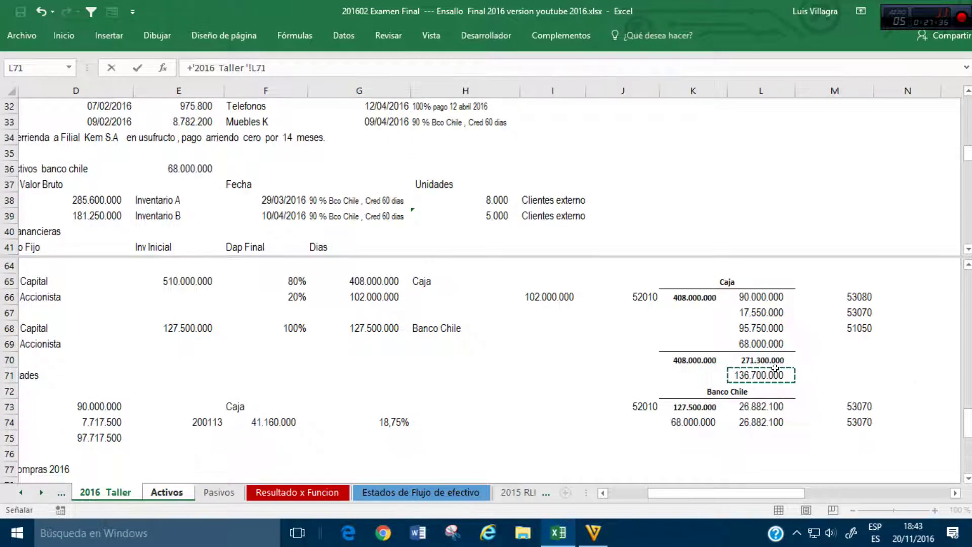
key("Return")
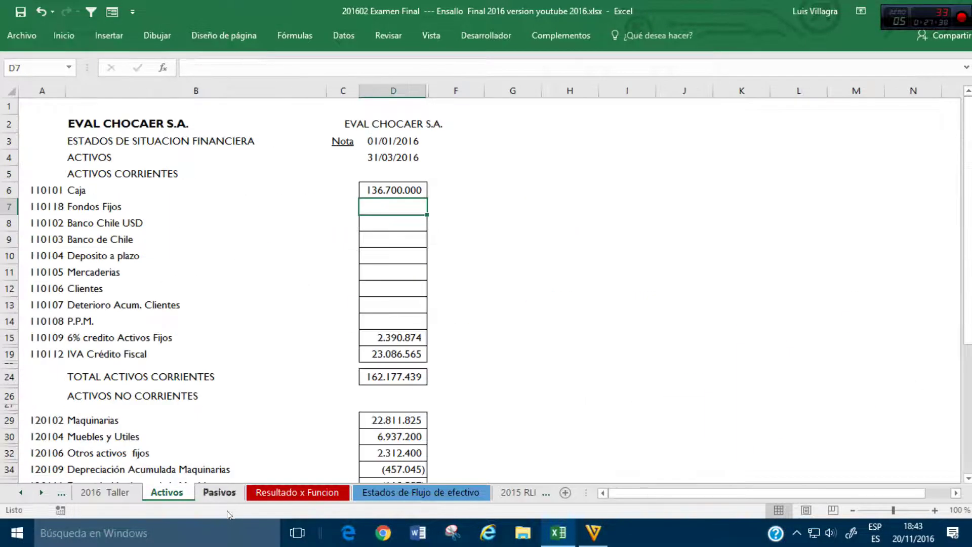
Step: On 2016 Taller, total the Banco Chile debits in K77 with SUMA(K73:K76) and fill the total across to L77
left_click(104, 492)
left_click(693, 387)
scroll(699, 401, "down", 1)
left_click(695, 374)
left_click(64, 35)
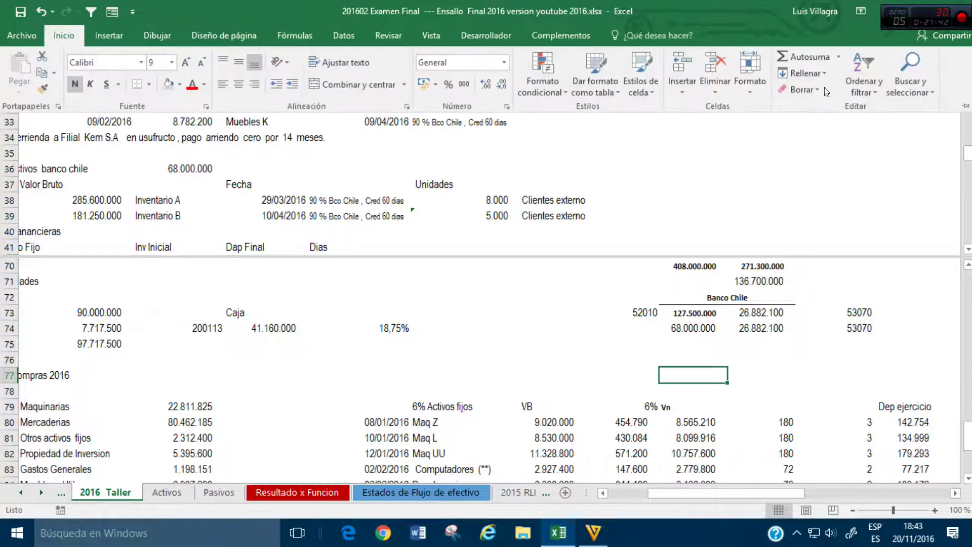
left_click(820, 57)
key("Return")
left_click(698, 375)
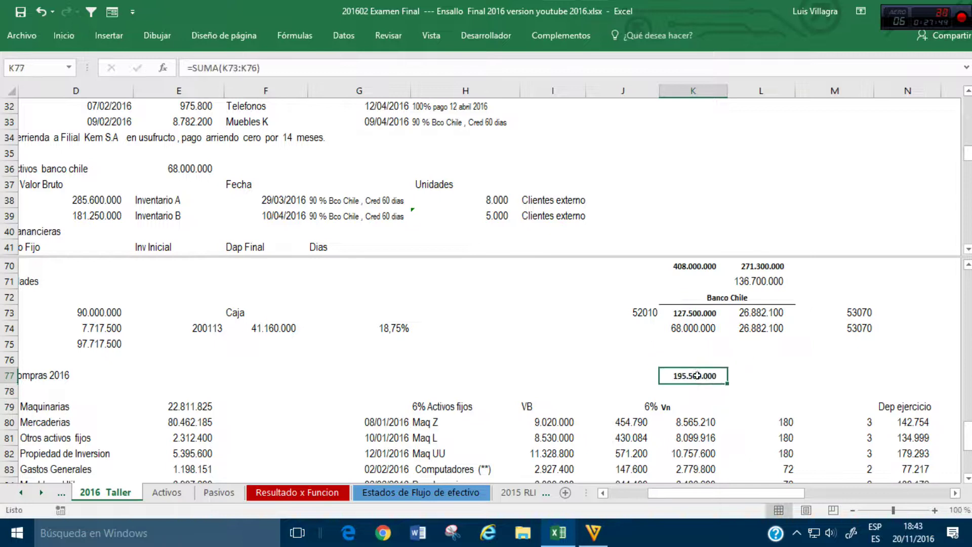
left_click_drag(728, 385, 780, 378)
Step: Label the deposit debit in the Banco Chile account with the cash flow code NF in J74
left_click(840, 329)
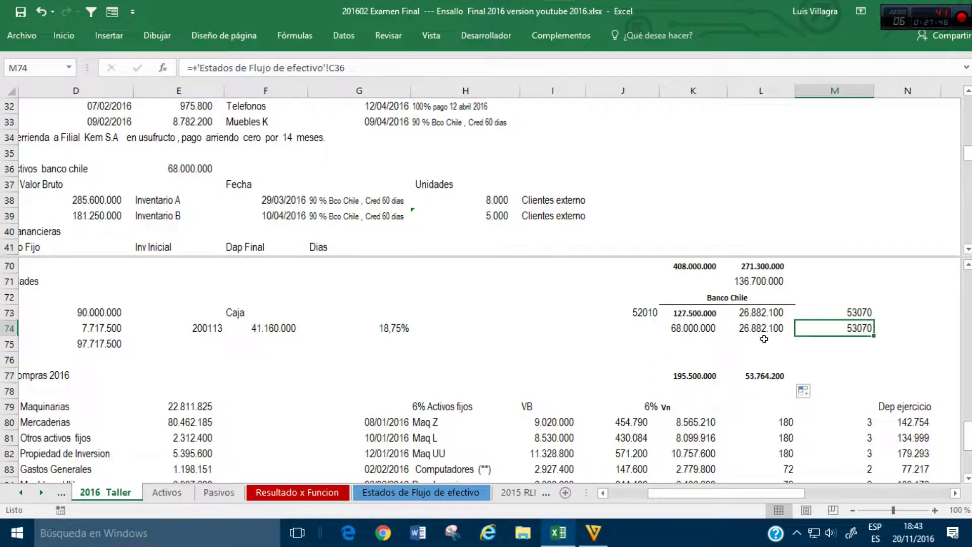
left_click(640, 329)
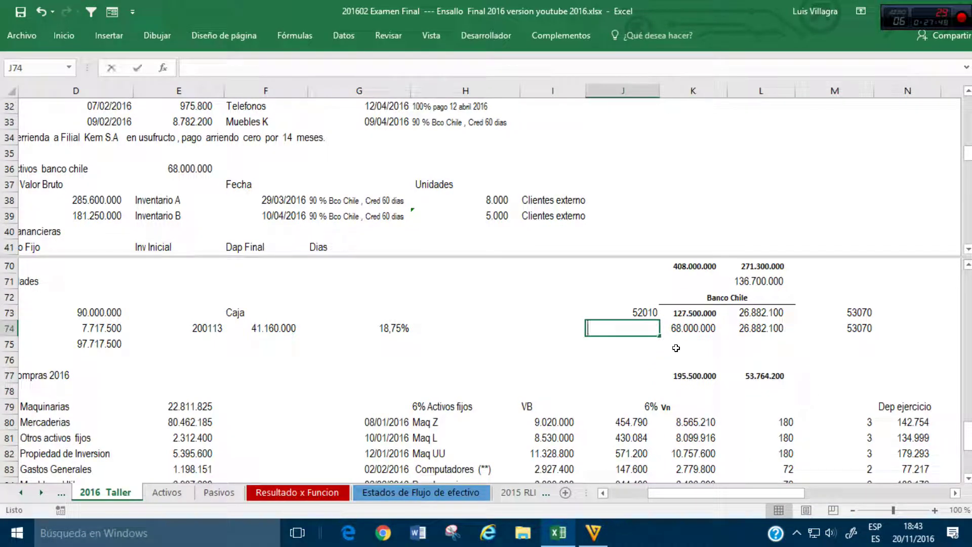
type("NF")
key("Return")
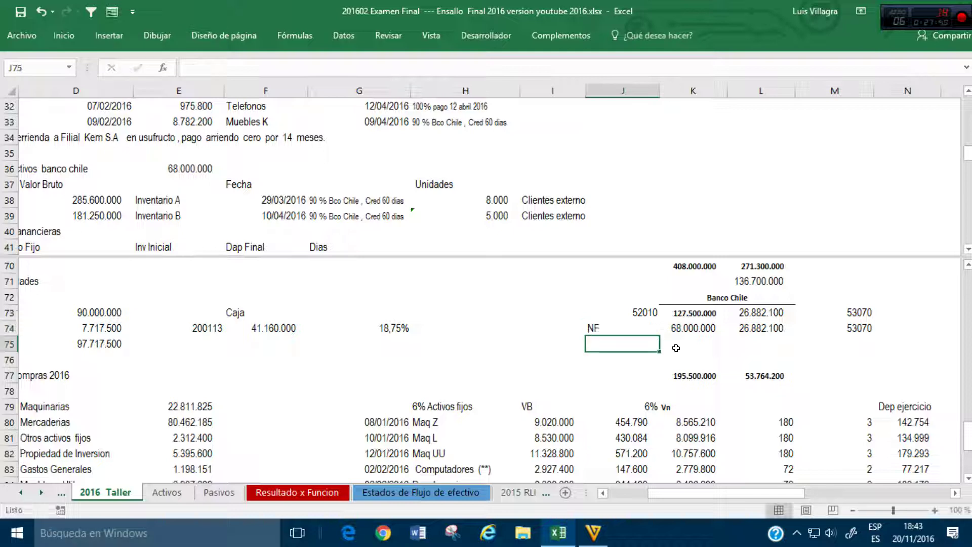
Step: Shade the processed bank deposit row, B36:H36, with a grey fill
key("Left")
key("Left")
key("Left")
key("Left")
key("Left")
key("Left")
key("Left")
key("Left")
key("Left")
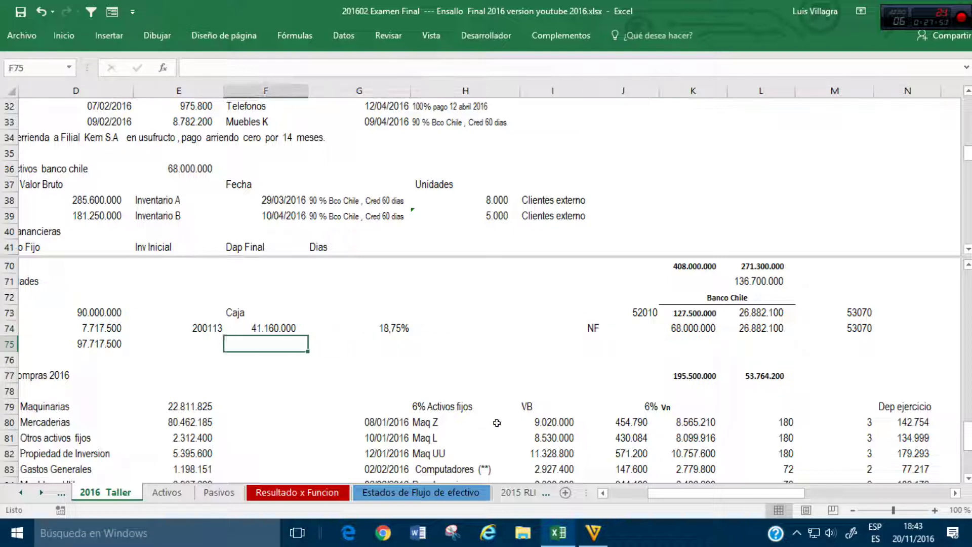
scroll(355, 304, "up", 2)
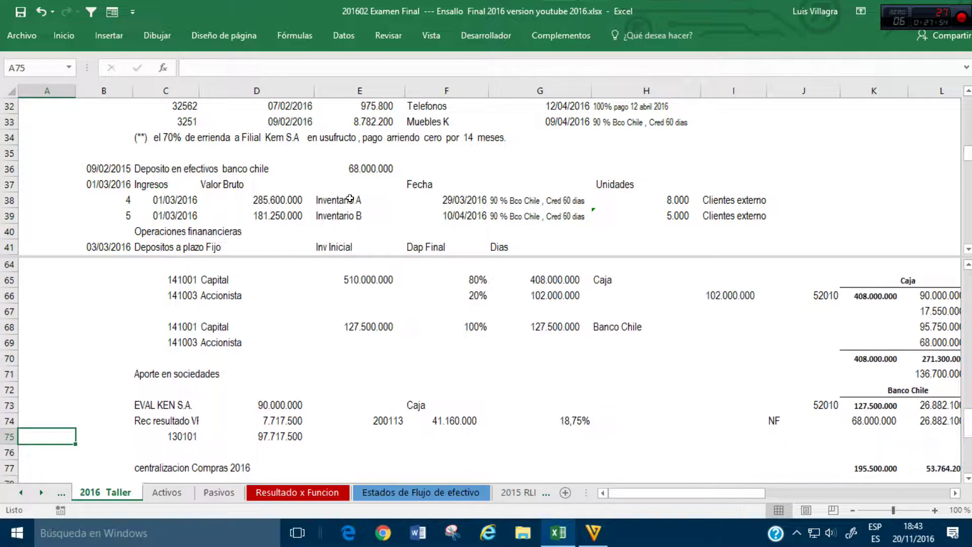
left_click(353, 199)
scroll(353, 198, "down", 1)
left_click(124, 124)
left_click_drag(151, 123, 654, 123)
left_click(75, 35)
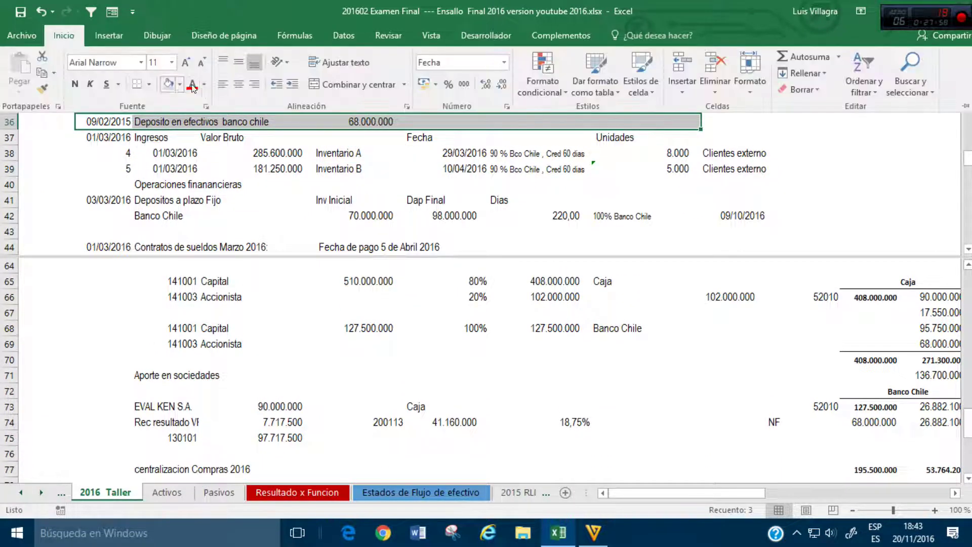
left_click(133, 56)
Step: Start the income entry in row 95, linking C95 and D95 to the Clientes account code and name in A12 and B12 of Activos
left_click_drag(152, 138, 228, 137)
left_click(172, 141)
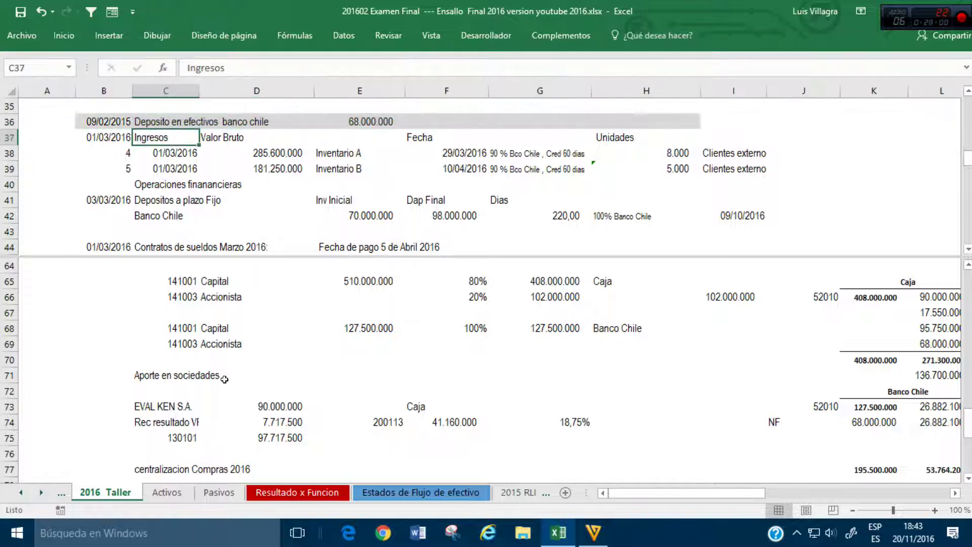
left_click(274, 358)
scroll(280, 356, "down", 6)
scroll(280, 356, "down", 3)
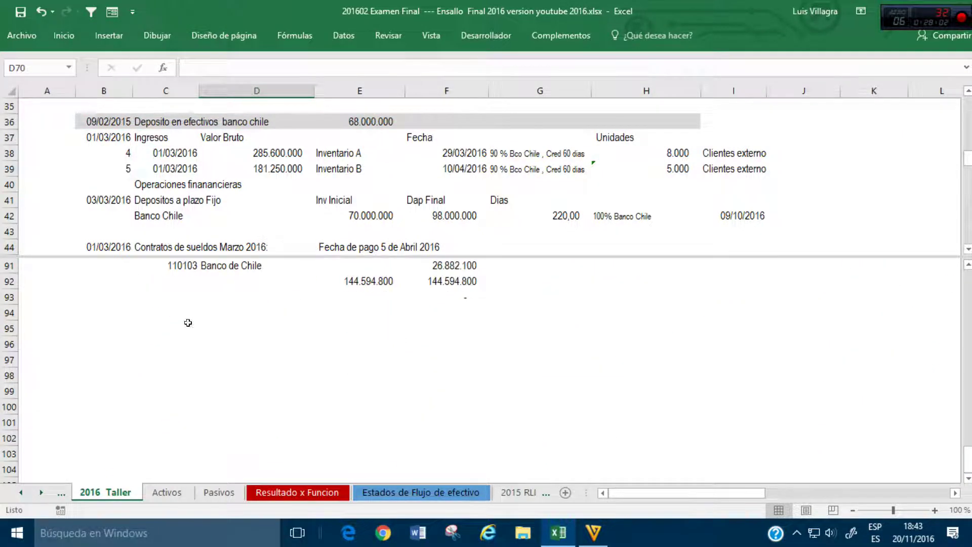
left_click(197, 329)
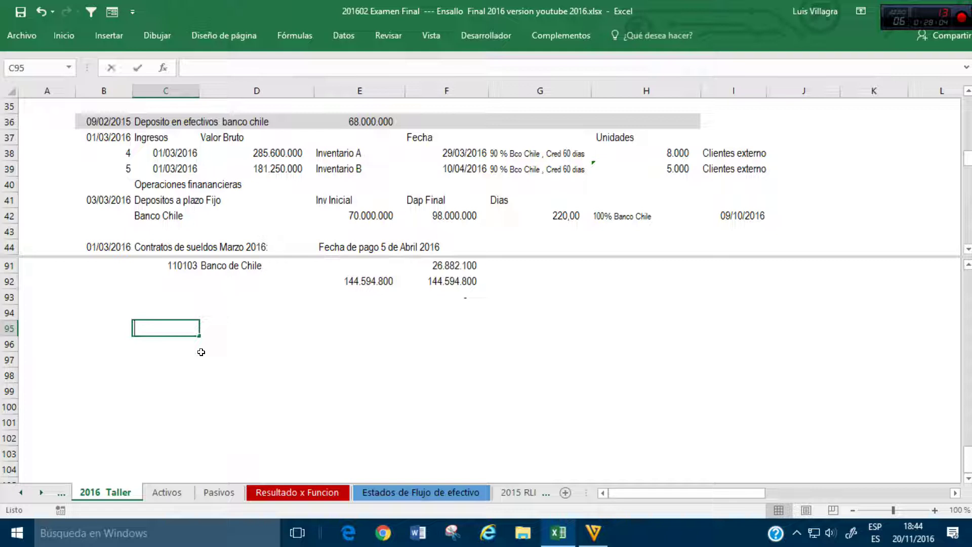
type("+")
left_click(167, 493)
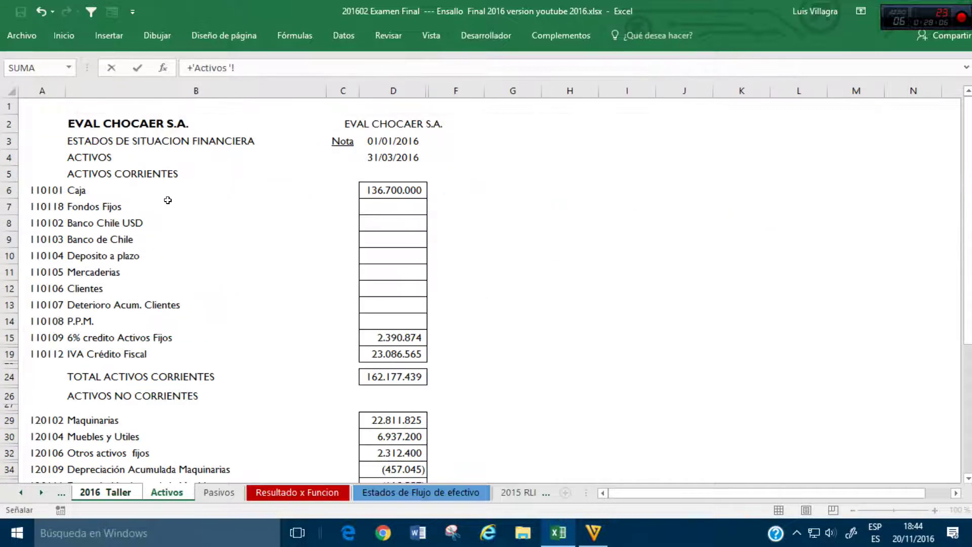
left_click(51, 287)
key("Return")
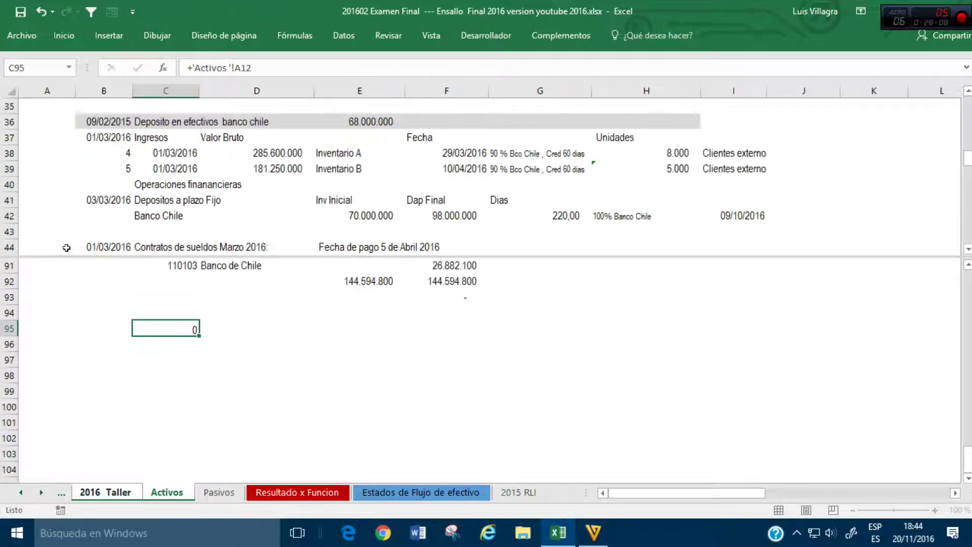
key("Tab")
type("Clientes")
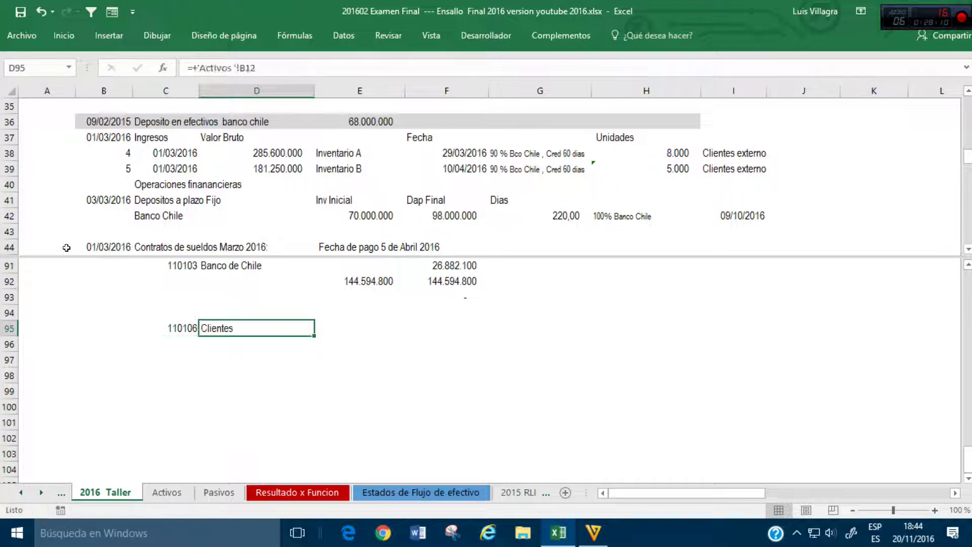
Step: Add the Ventas line in row 96, linking C96 and D96 to the account code and name in B5 and C5 of Resultado x Funcion
key("Return")
type("+")
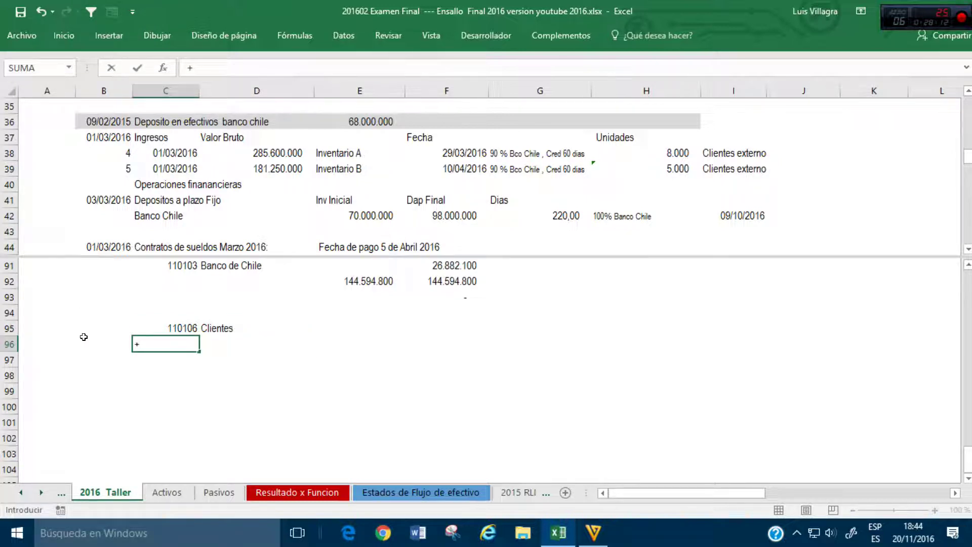
left_click(297, 493)
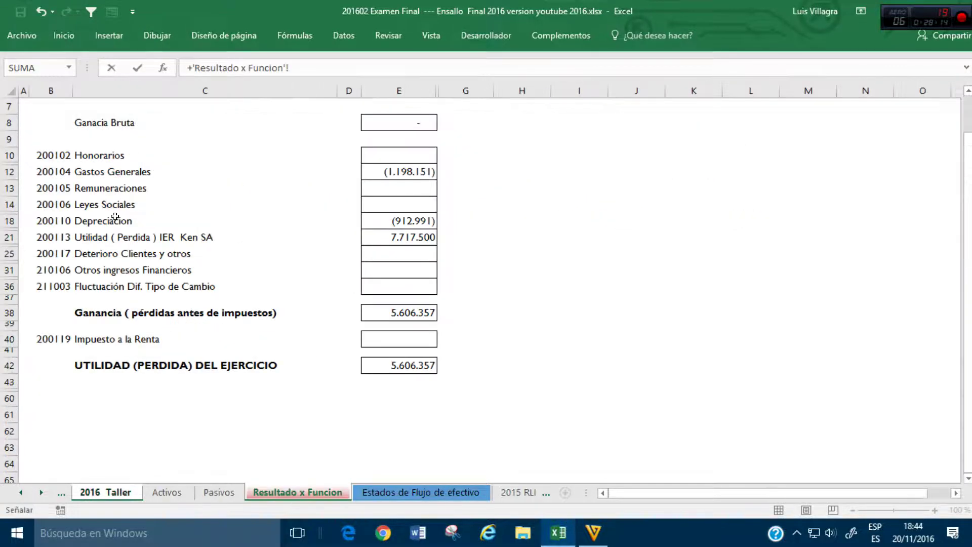
scroll(173, 160, "up", 2)
left_click(64, 175)
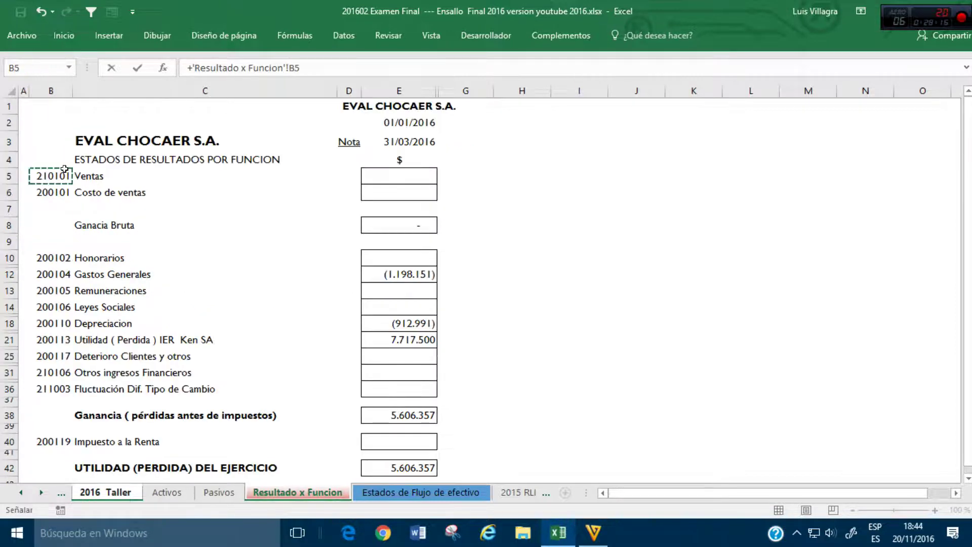
key("Return")
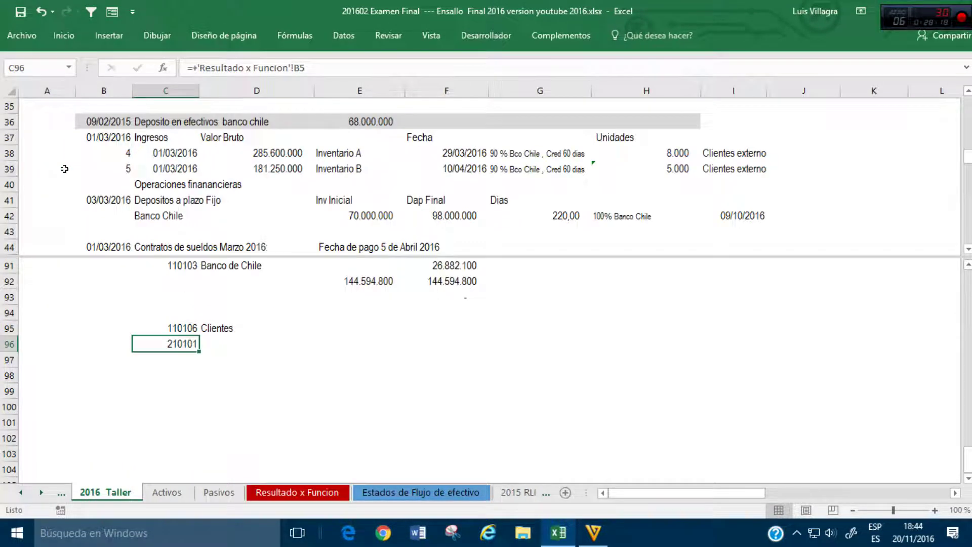
key("Right")
key("Left")
key("ctrl+c")
key("Right")
key("ctrl+v")
key("Return")
key("Left")
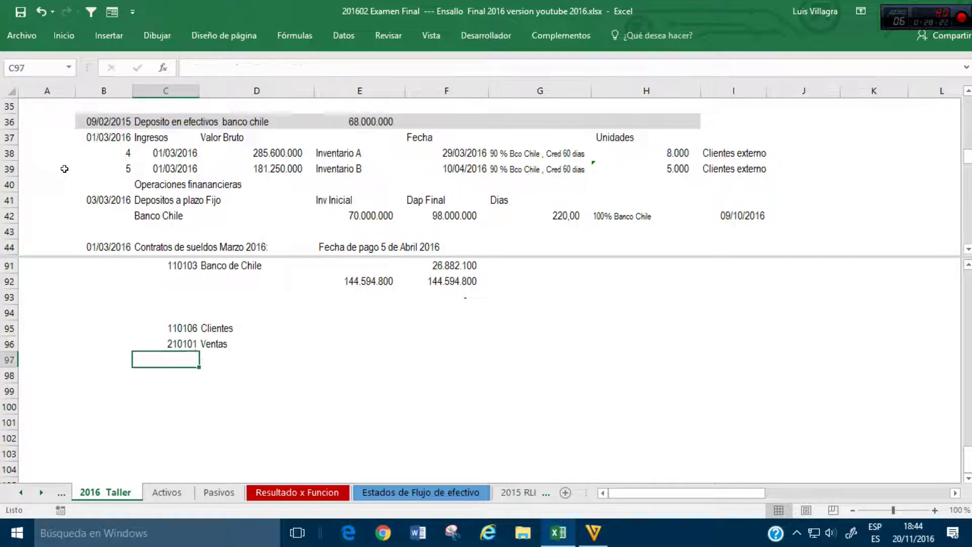
Step: Add the Iva Debito Fical line in row 97, linking C97 and D97 to its account code and name in row 21 of Pasivos
type("+")
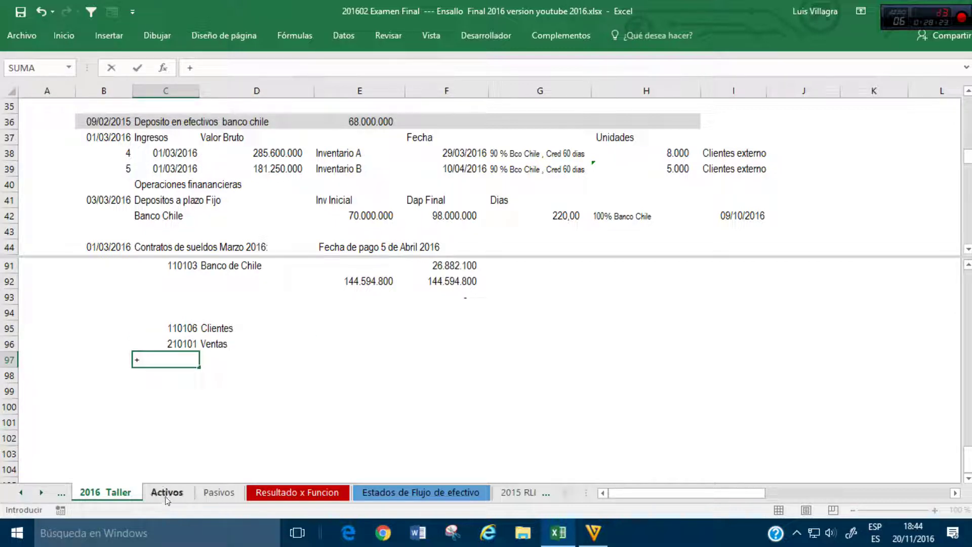
left_click(205, 494)
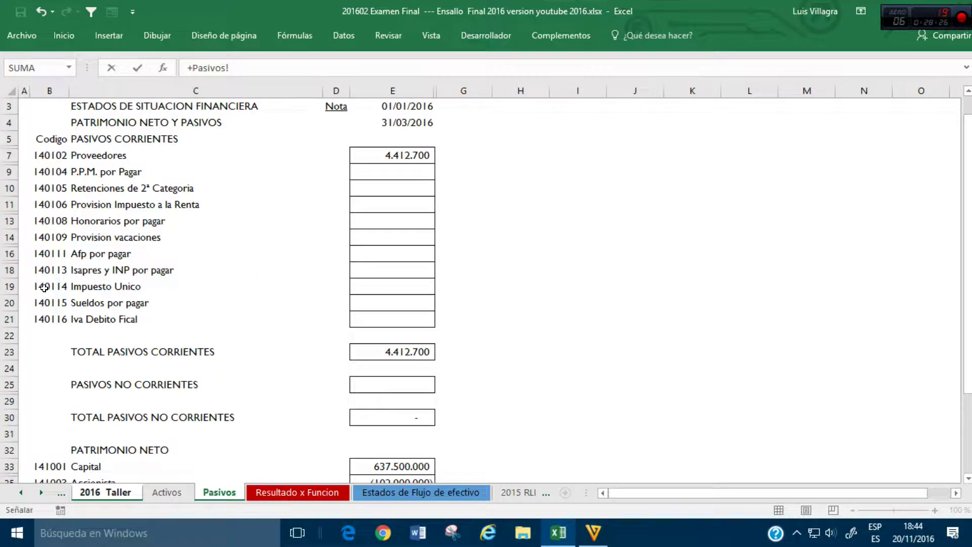
left_click(51, 312)
key("Return")
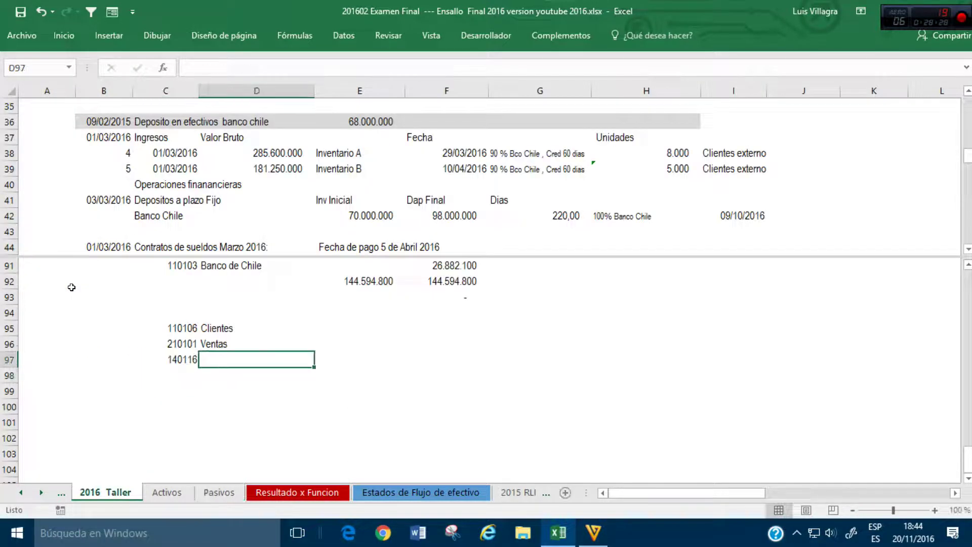
key("ctrl+c")
key("Right")
key("ctrl+v")
key("Right")
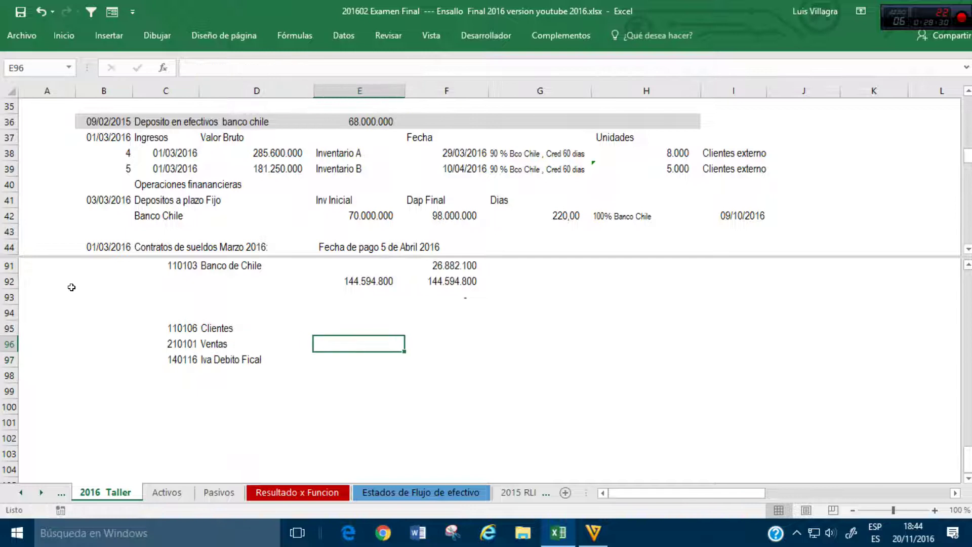
Step: Add the Banco de Chile line above Clientes, linking C94 and D94 to the account code and name in A9 and B9 of Activos
key("Left")
key("Left")
key("Up")
key("Up")
key("Up")
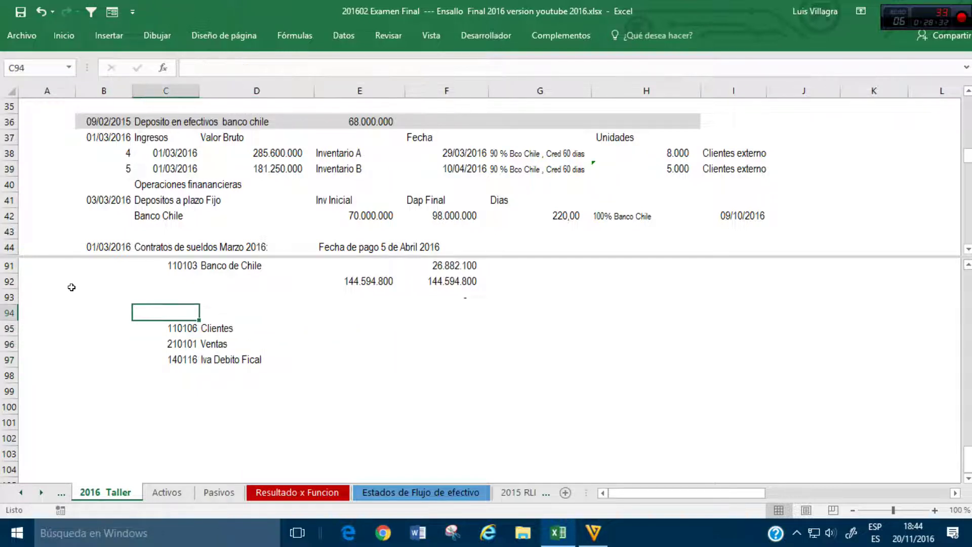
type("+")
left_click(176, 494)
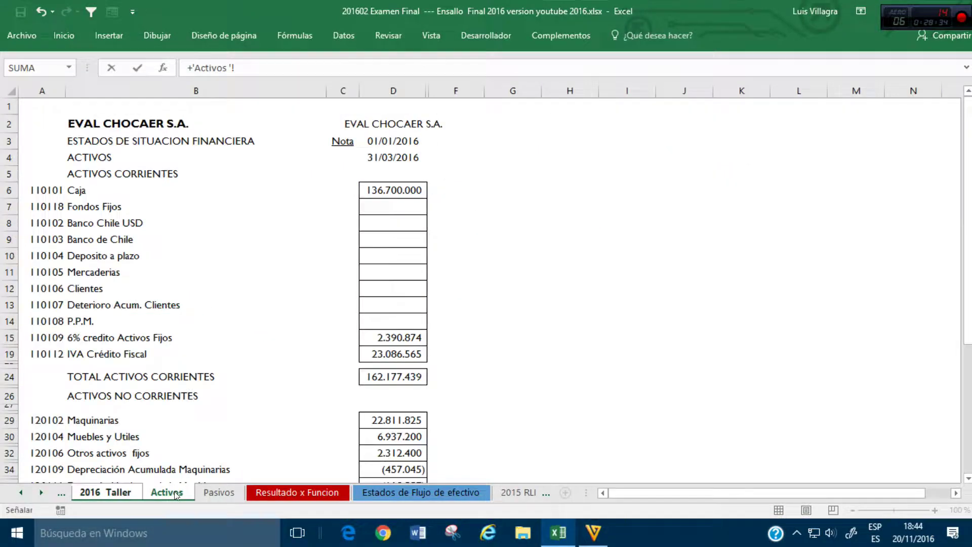
left_click(47, 220)
left_click(50, 237)
key("Return")
key("ctrl+c")
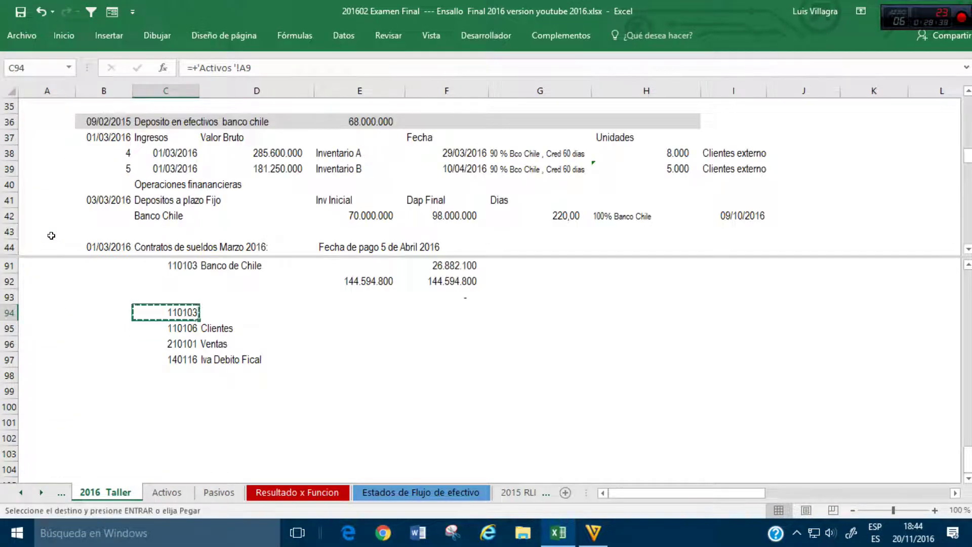
key("Right")
key("Return")
key("Right")
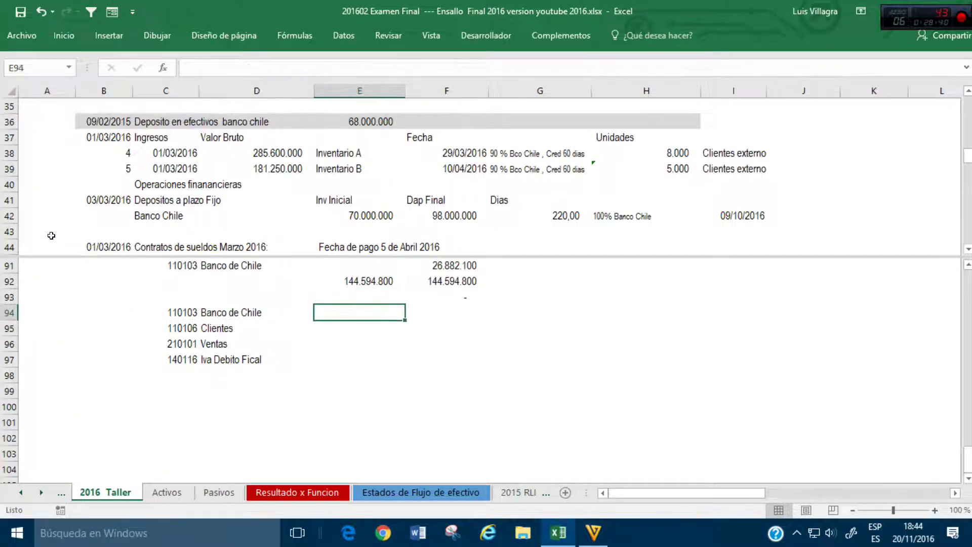
Step: Calculate the total gross sales in G94 by adding the Inventario A and B values, D38+D39
key("Right")
key("Right")
type("+")
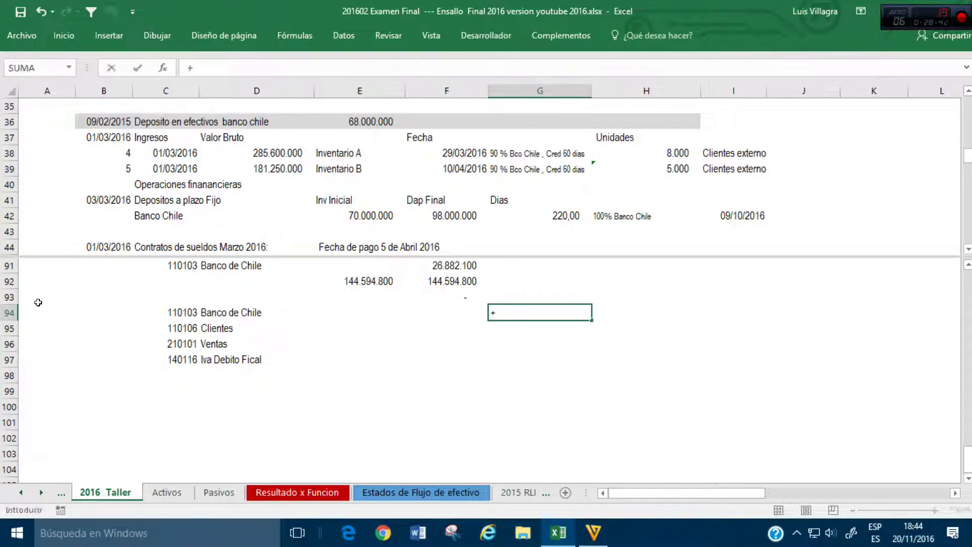
left_click(295, 195)
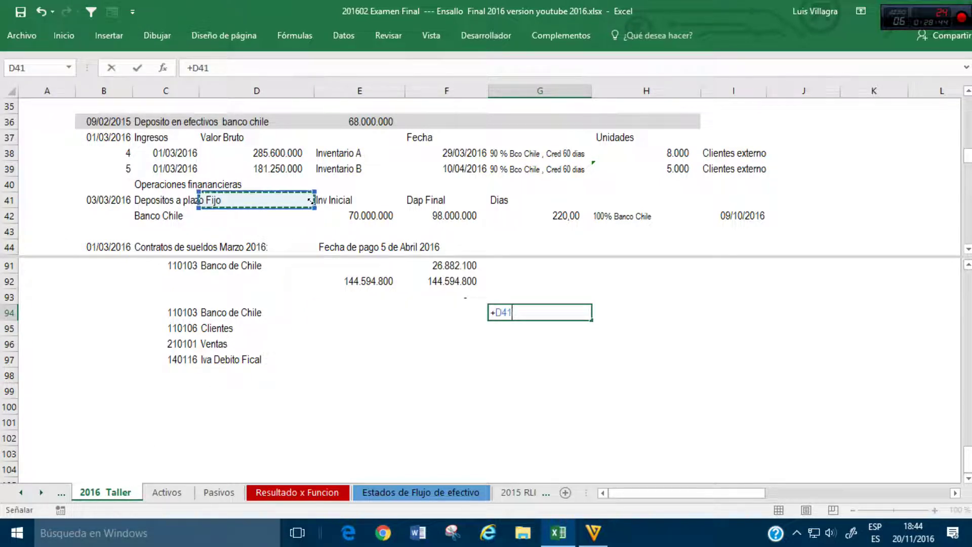
left_click(285, 155)
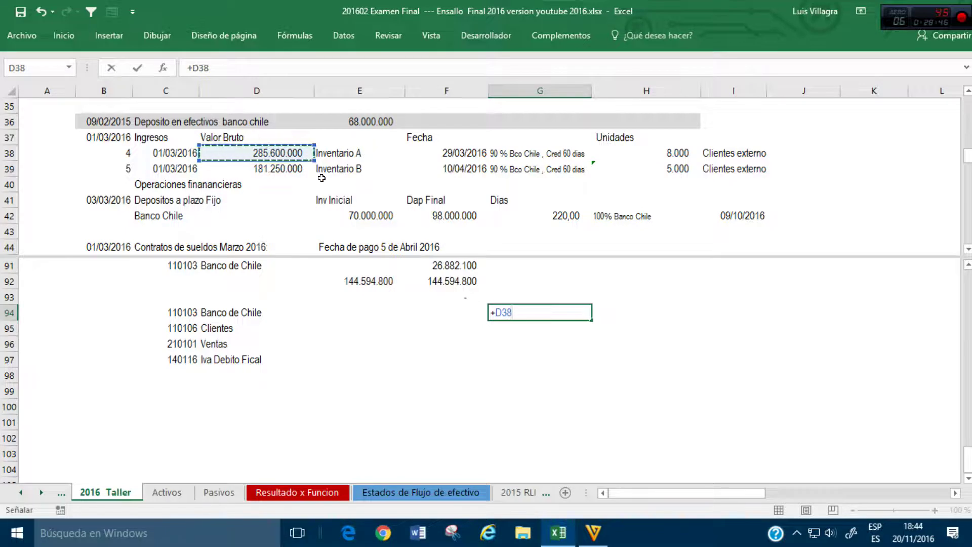
type("+")
left_click(296, 170)
key("Return")
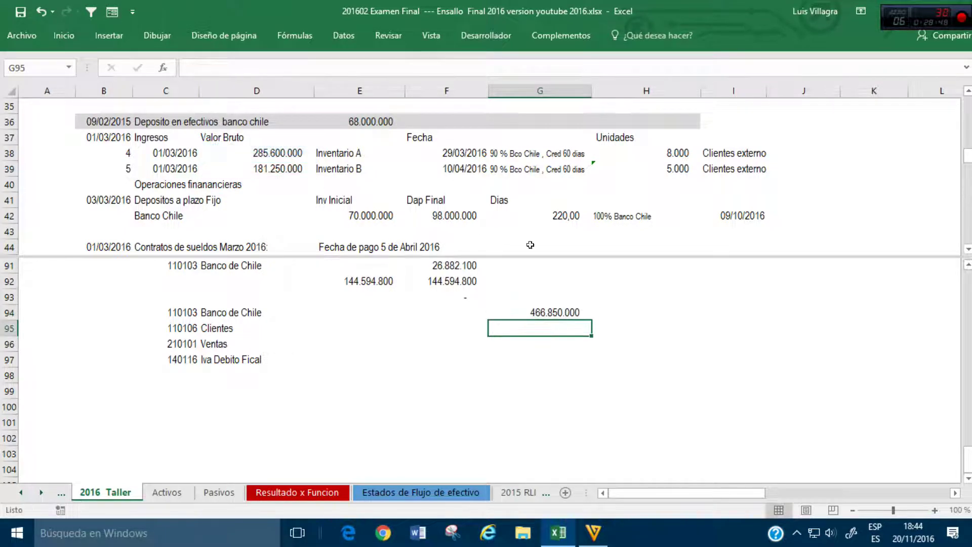
Step: Enter the collection split beside the entry: 90% in H94 for Banco de Chile and 10% in H95 for Clientes
left_click(636, 313)
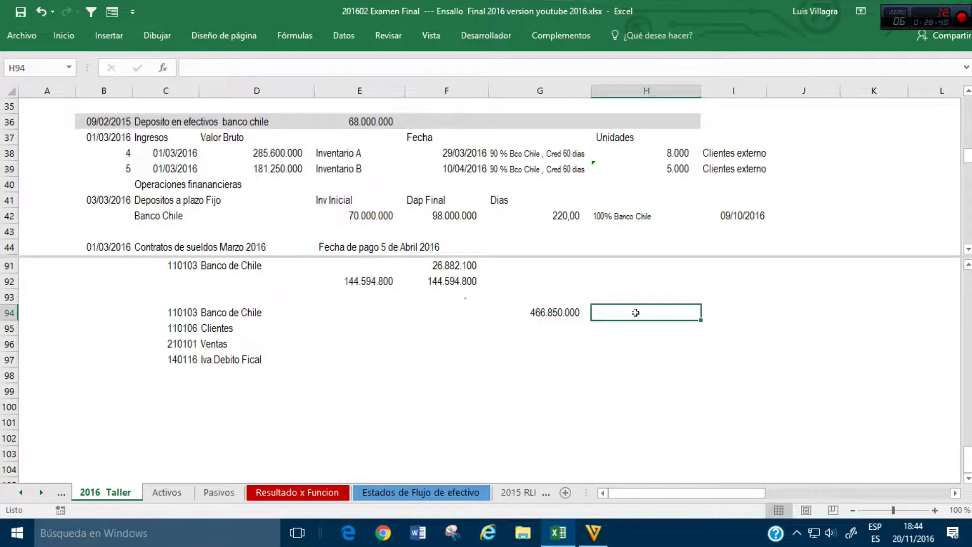
type("90")
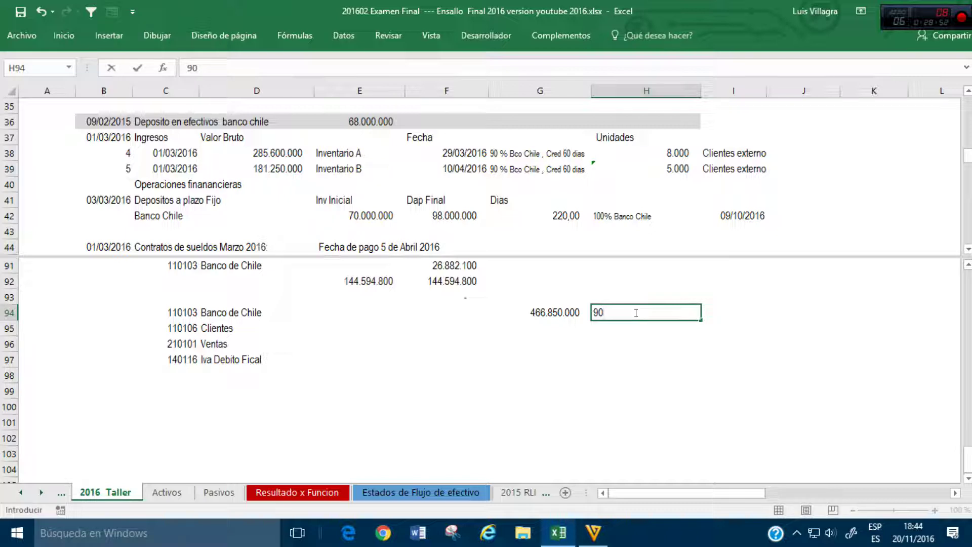
key("Return")
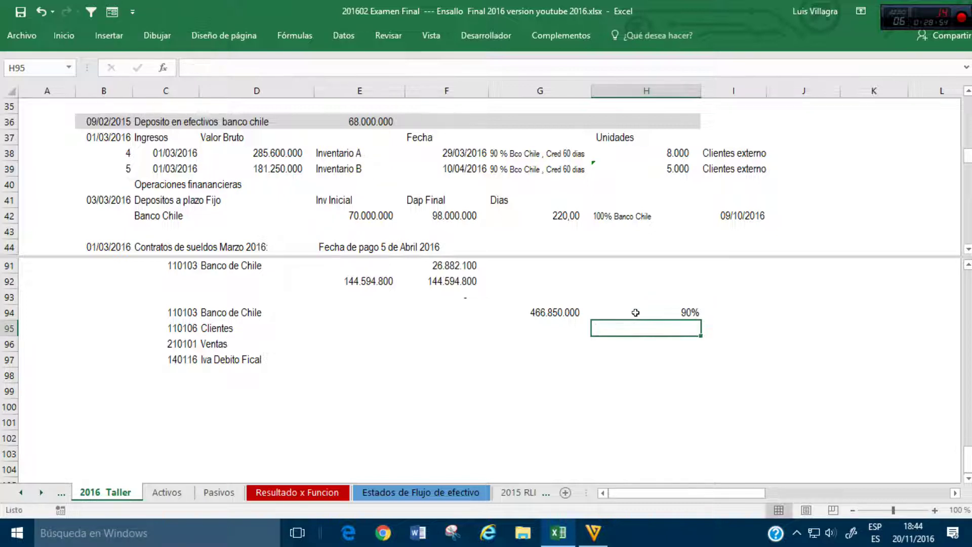
type("10")
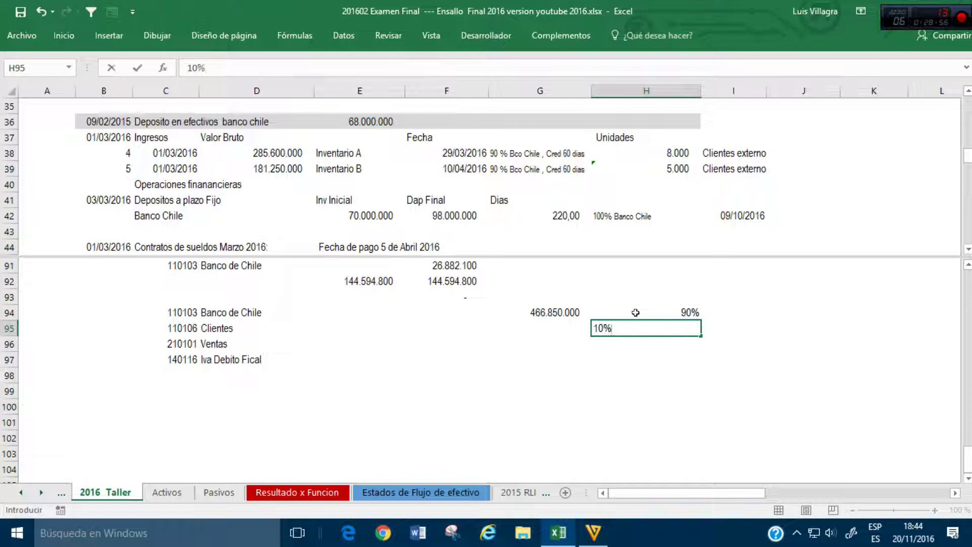
type("%")
key("Return")
Step: Calculate the bank and client shares of the gross sales, G94*H94 in I94 and G94*H95 in I95
left_click(636, 313)
key("Right")
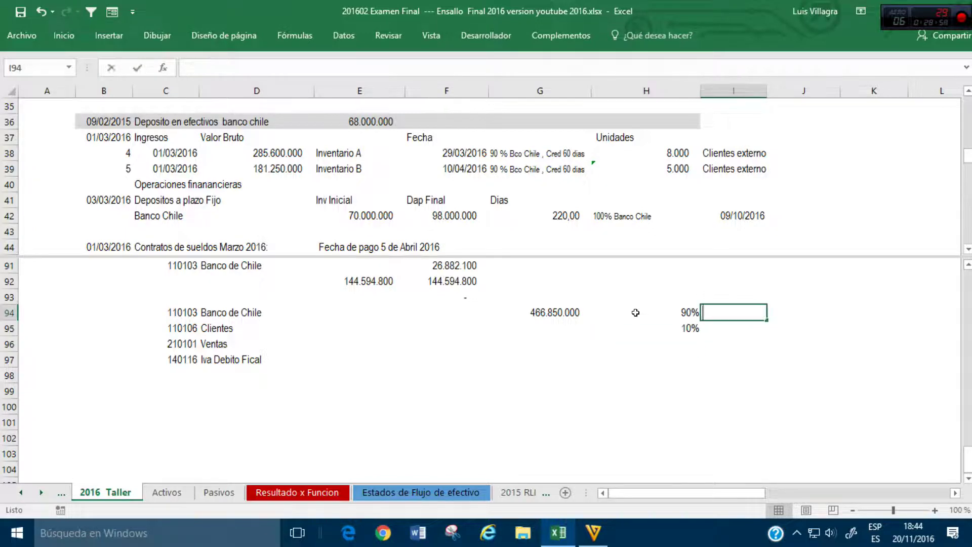
type("+")
key("Left")
key("Down")
key("Down")
key("Up")
key("Up")
key("Left")
type("*")
key("Left")
key("Return")
type("+")
key("Left")
key("Left")
key("Up")
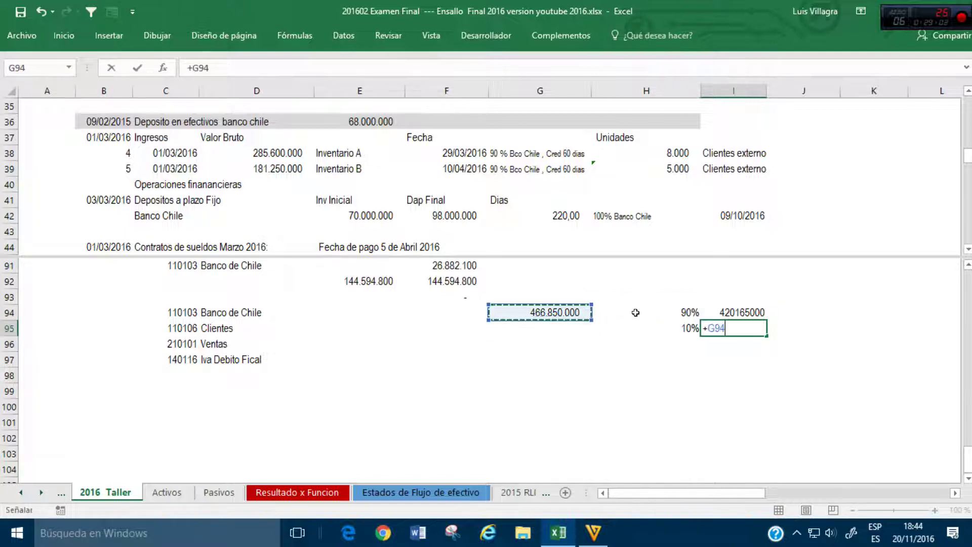
type("*")
key("Left")
key("Return")
Step: Format the share amounts in I94:I95 with thousands separators and no decimals
key("Up")
key("Up")
key("shift+Down")
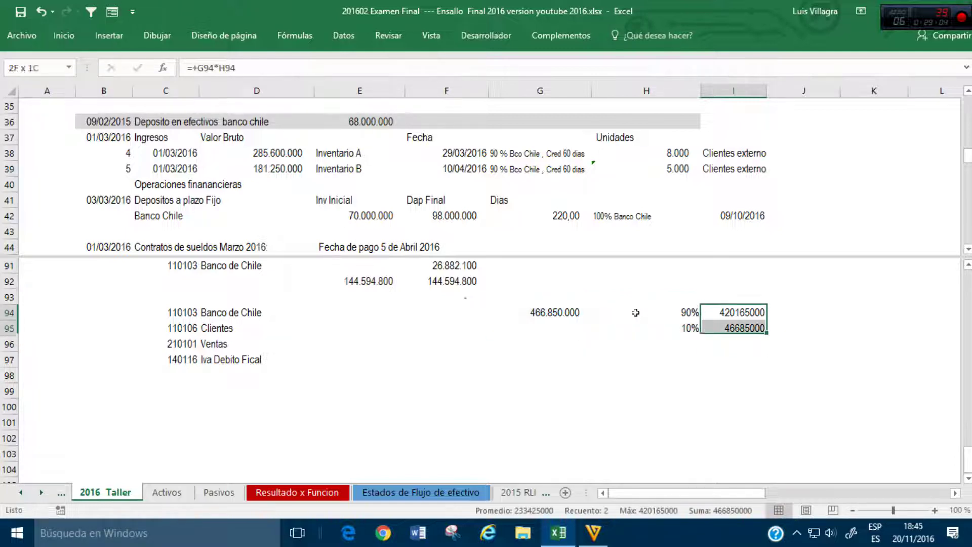
left_click(63, 36)
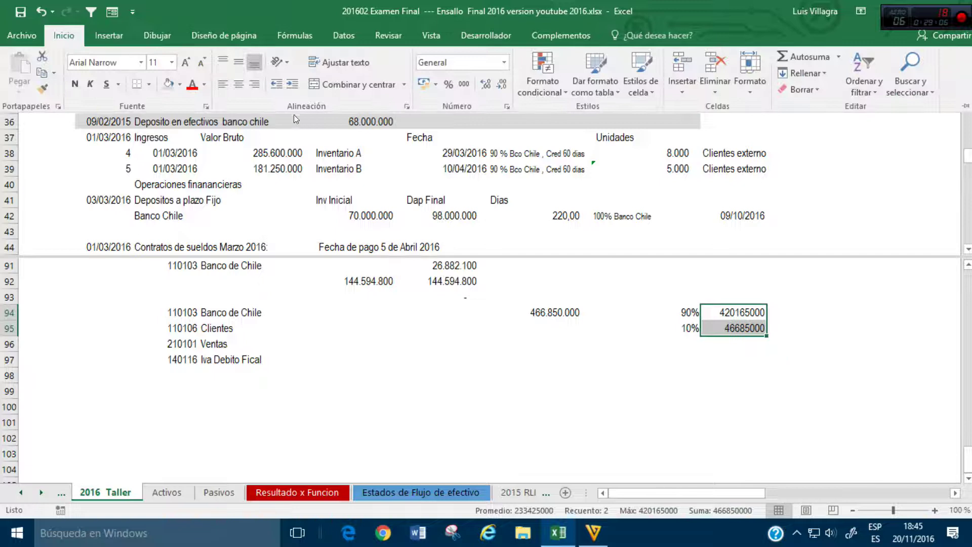
left_click(464, 84)
left_click(501, 85)
left_click(501, 86)
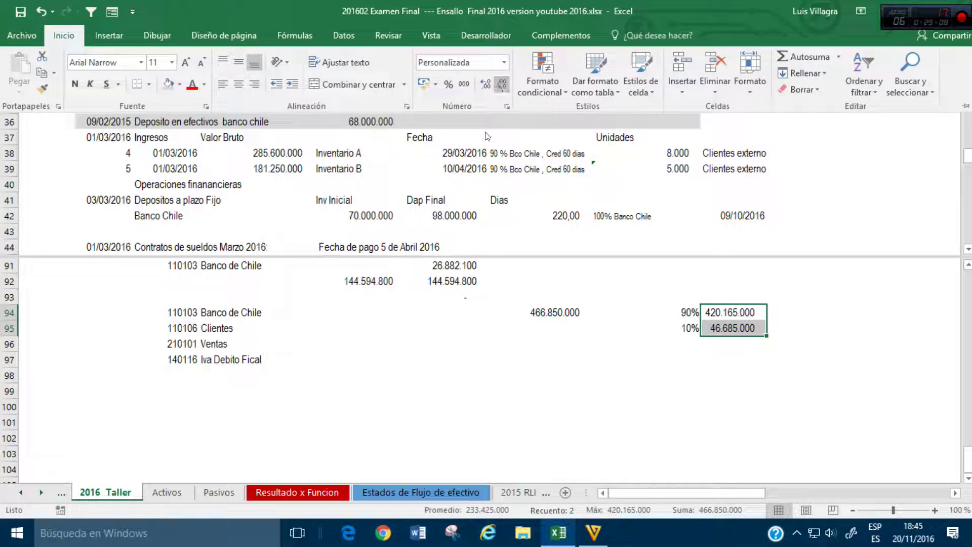
Step: Link the debits of the income entry to the calculated shares, E94 to I94 for Banco de Chile and E95 to I95 for Clientes
left_click(330, 310)
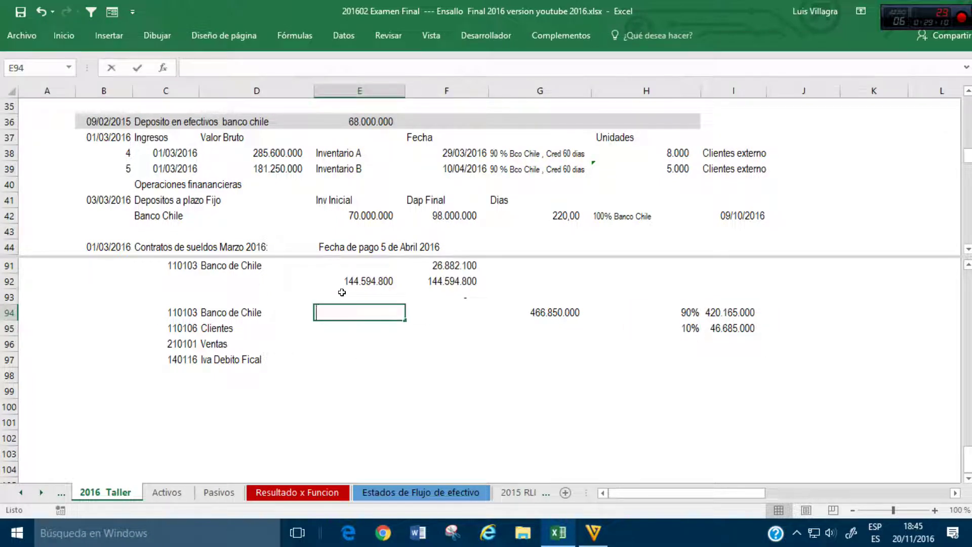
type("+")
left_click(723, 308)
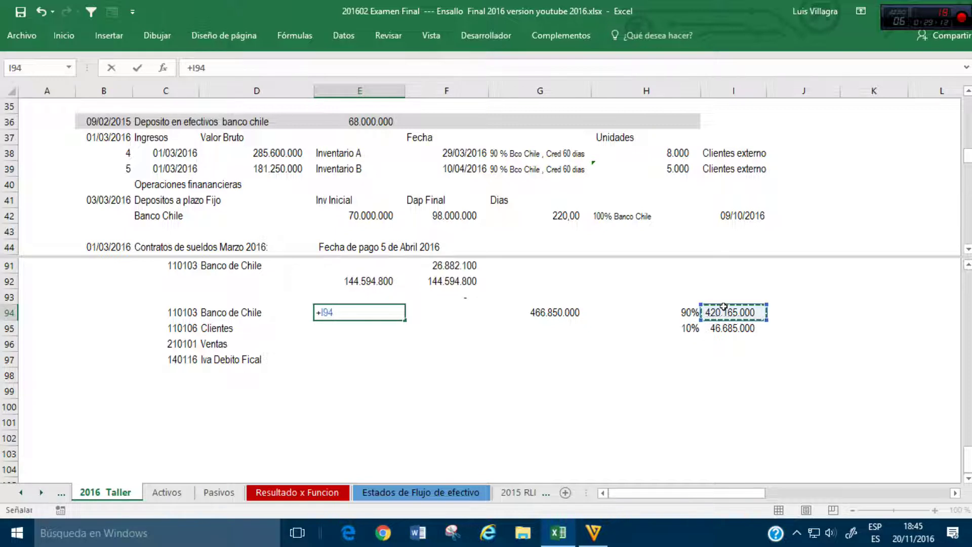
key("Return")
type("+")
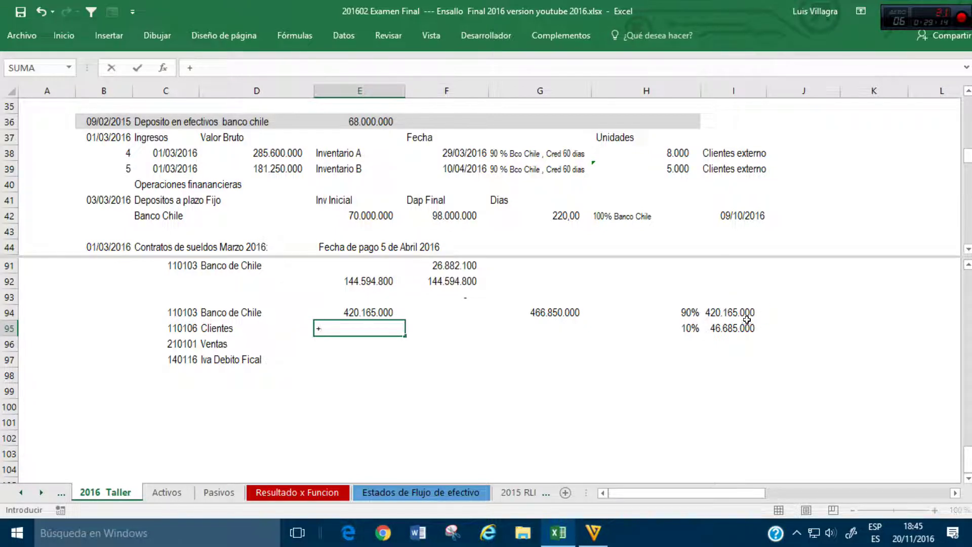
left_click(752, 324)
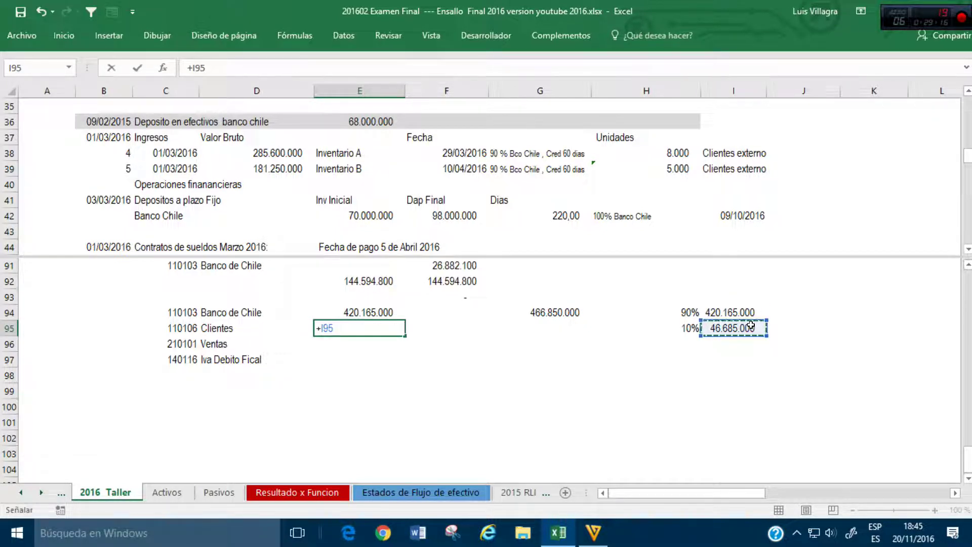
key("Return")
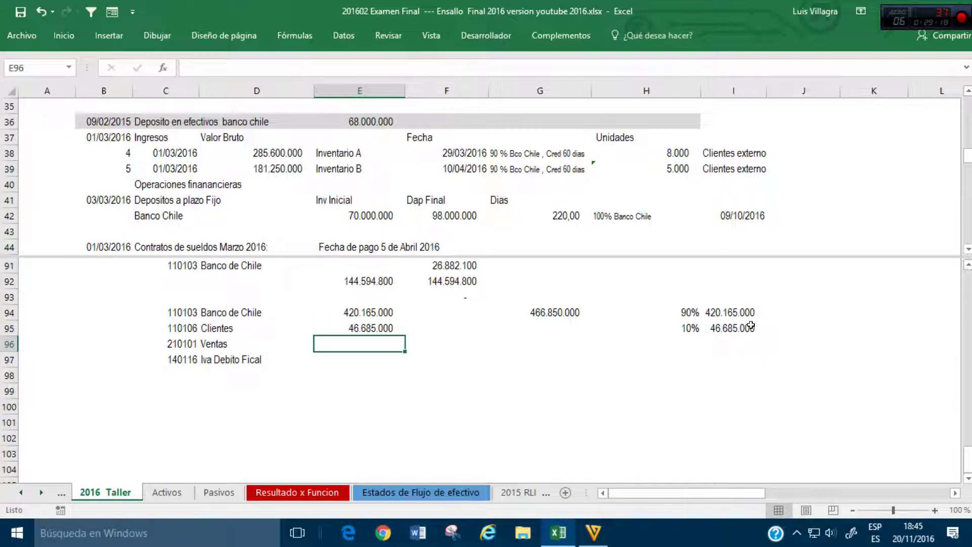
Step: Calculate the net Ventas credit in F96 as the gross sales divided by the VAT factor, G94/1,19
key("Right")
type("+")
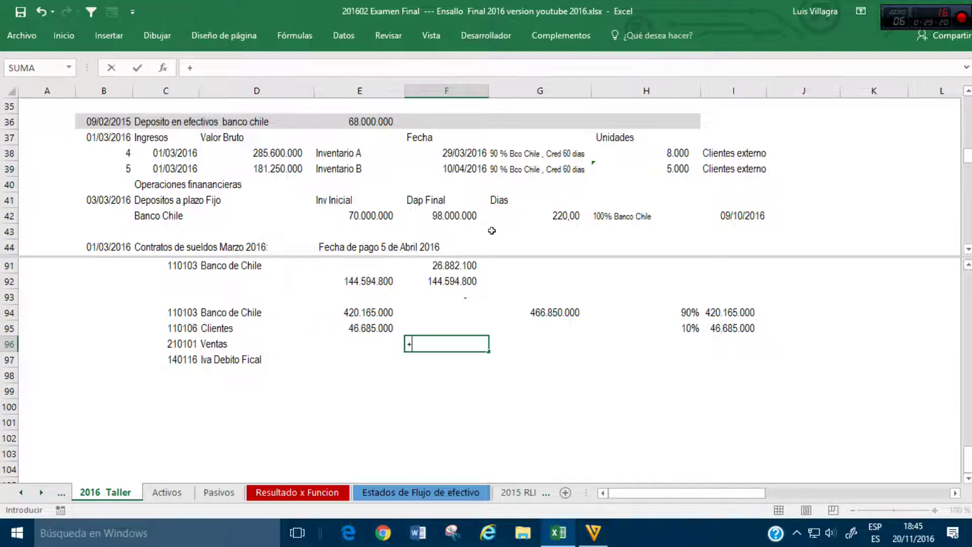
left_click(551, 313)
type("/")
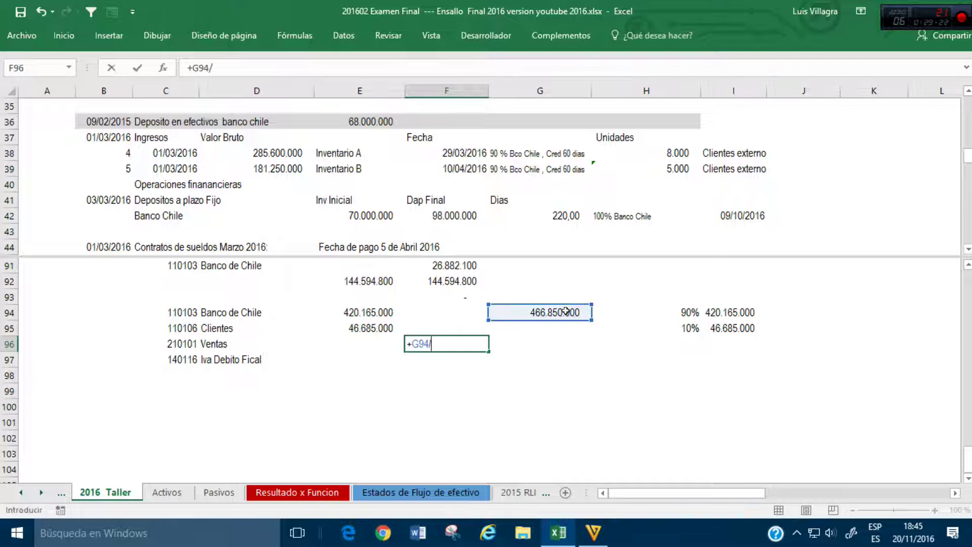
type("1,19")
key("Return")
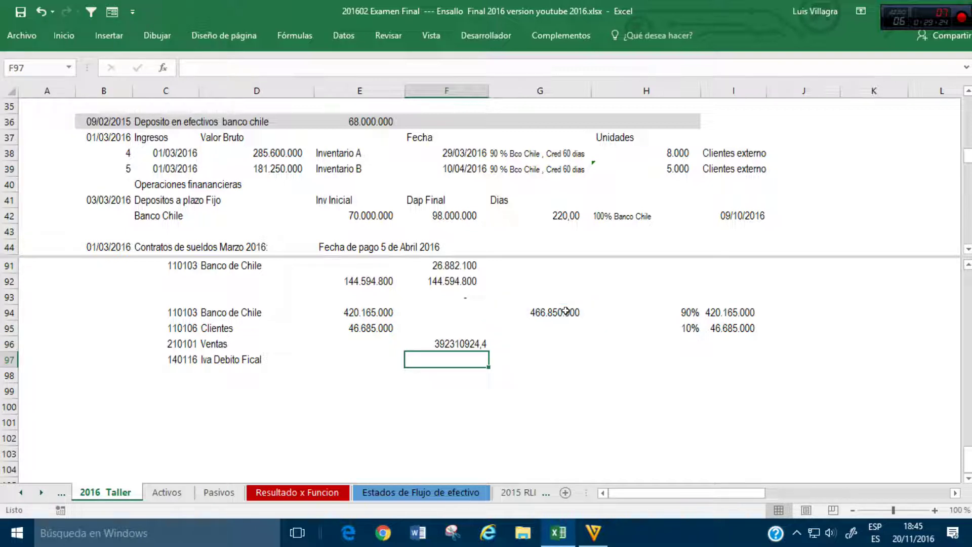
Step: Calculate the Iva Debito Fiscal credit in F97 as 19% of the net sales in F96
type("+")
key("Up")
type("*")
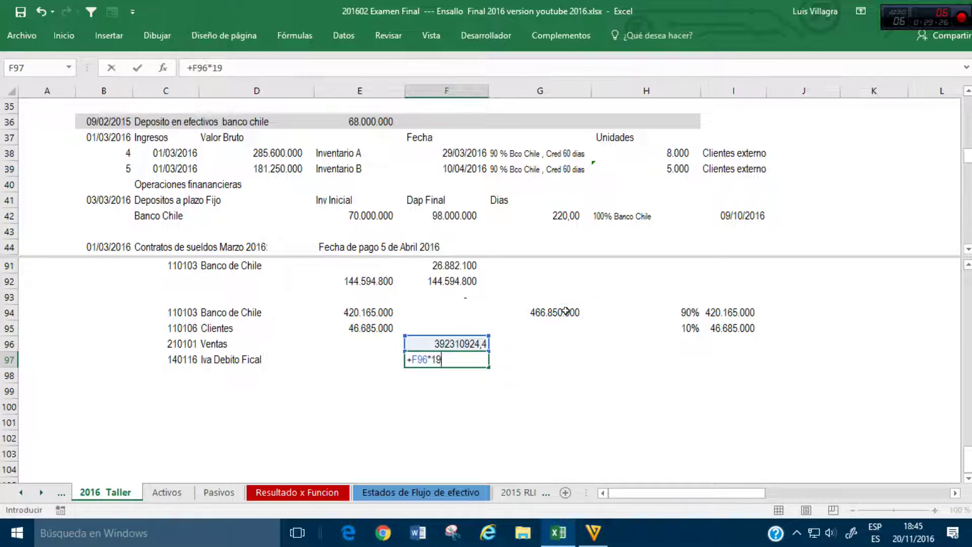
key("Return")
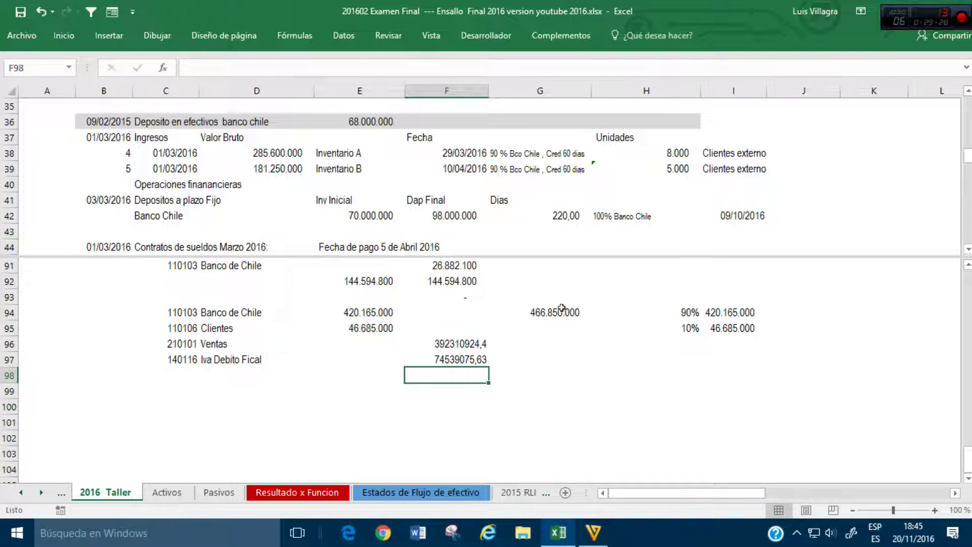
Step: Format the amounts of the income entry with thousands separators and no decimals, copying the format of E94 to E94:F97
left_click(388, 313)
left_click(441, 344)
left_click(366, 312)
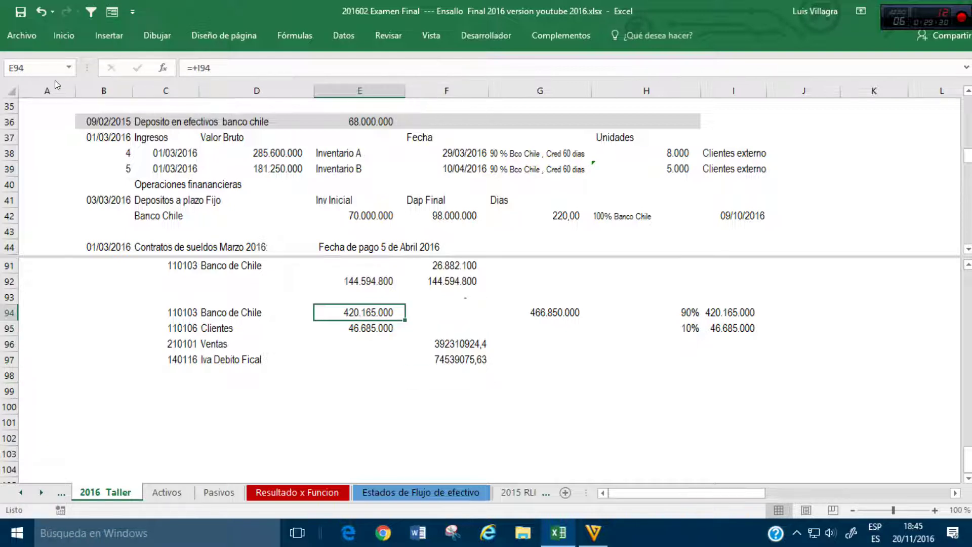
left_click(64, 36)
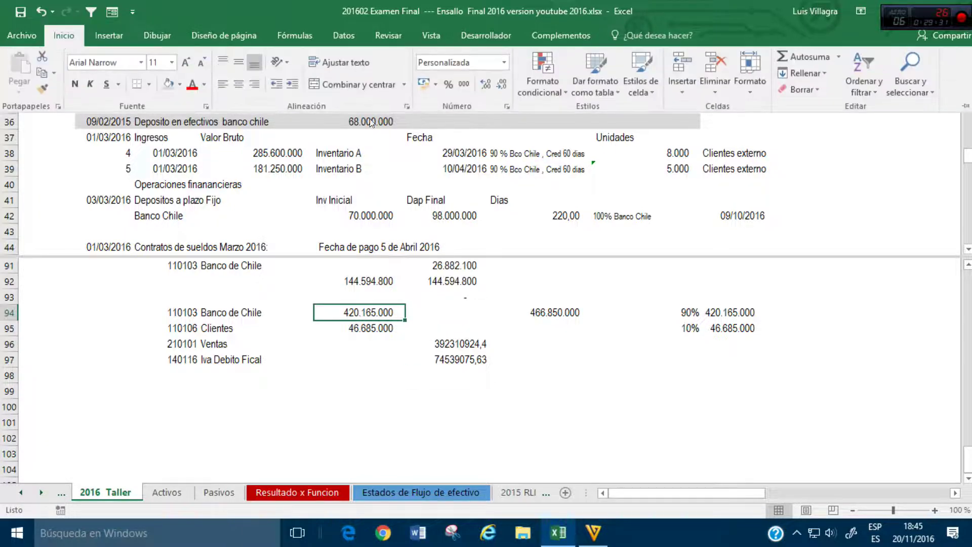
left_click(465, 85)
left_click(501, 84)
left_click(502, 84)
left_click(43, 87)
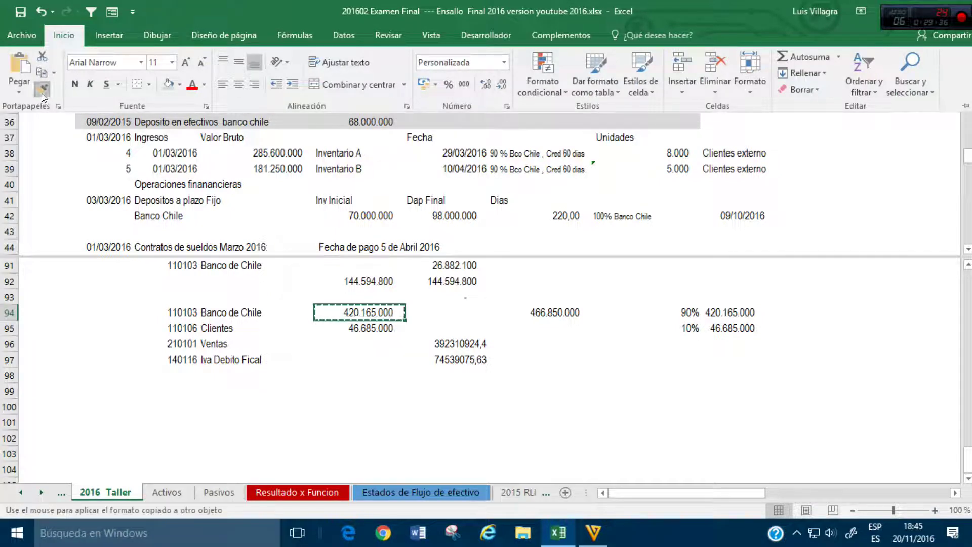
mouse_move(337, 315)
left_mouse_down()
mouse_move(463, 337)
mouse_move(458, 360)
left_mouse_up()
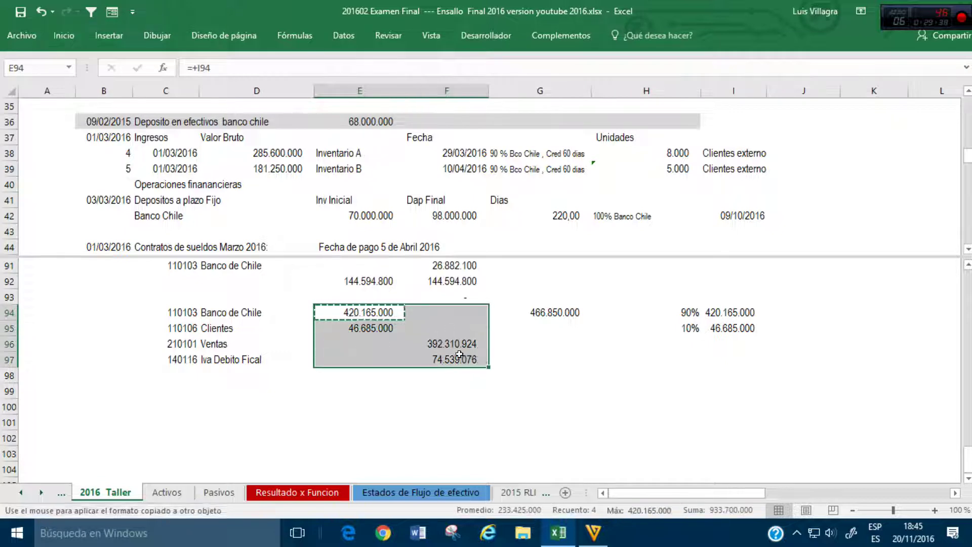
left_click(456, 360)
Step: Review the debit and credit amounts and formulas of the income entry in rows 94 to 96
left_click(540, 344)
left_click(357, 313)
left_click(371, 330)
left_click(365, 314)
left_click(364, 329)
left_click(286, 332)
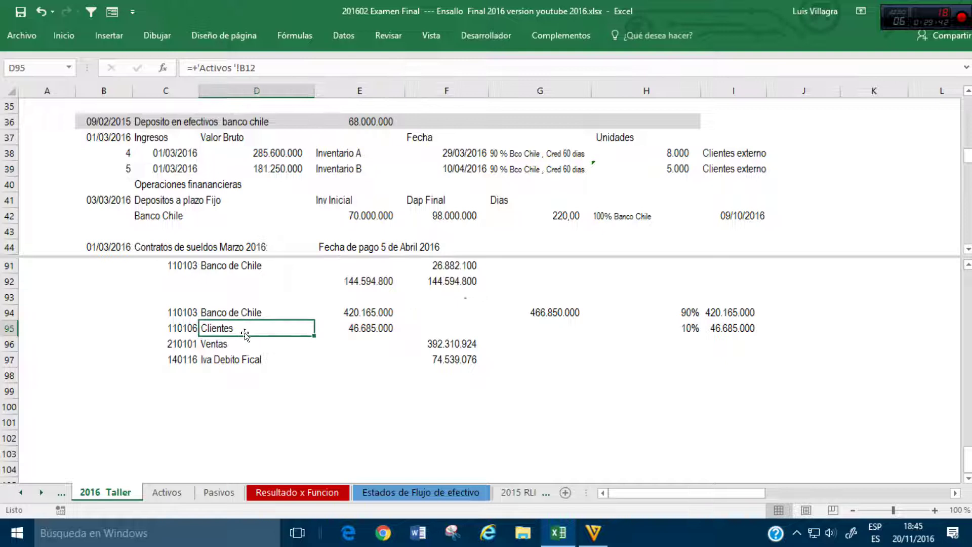
left_click(354, 328)
key("Up")
left_click(436, 345)
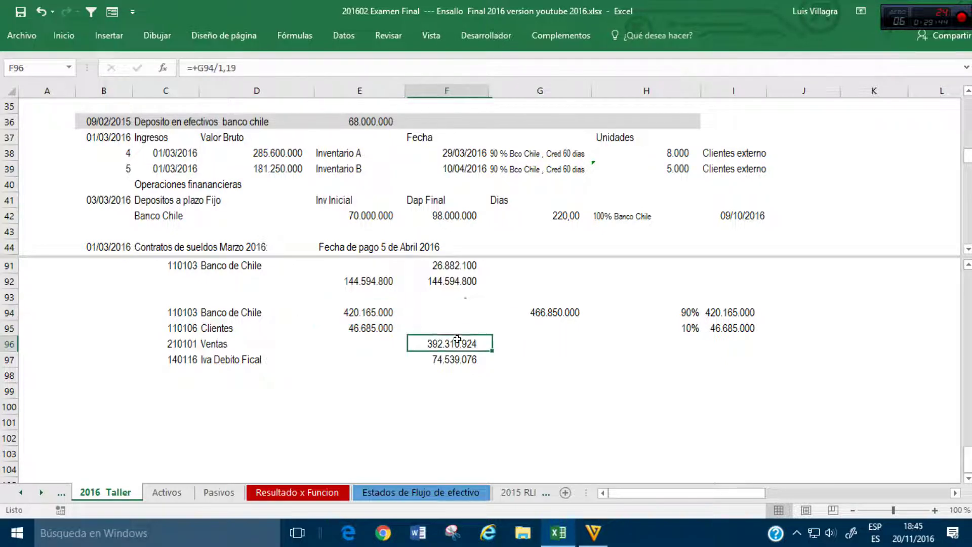
Step: Add the Costo de ventas account in row 99, linking its code and name to B6 and C6 of Resultado x Funcion
left_click(169, 387)
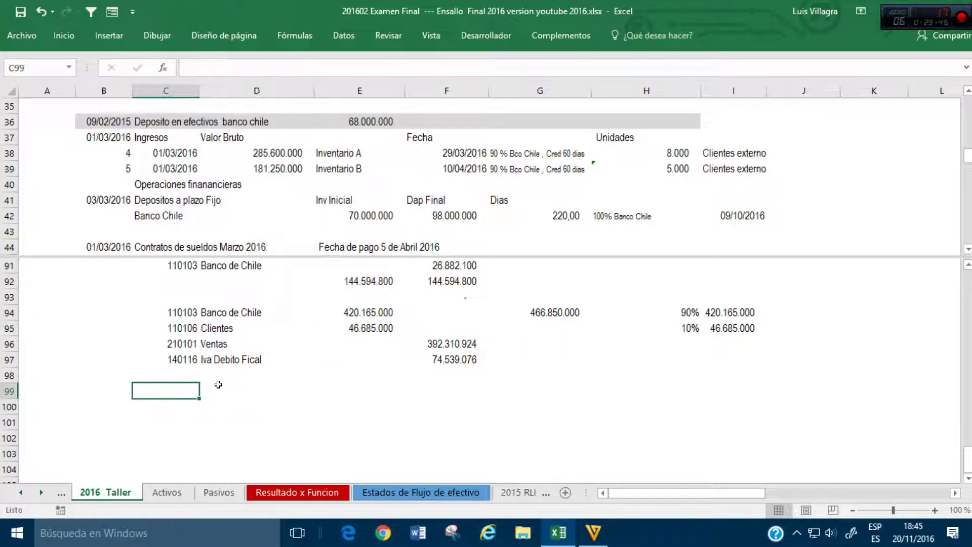
type("+")
left_click(297, 492)
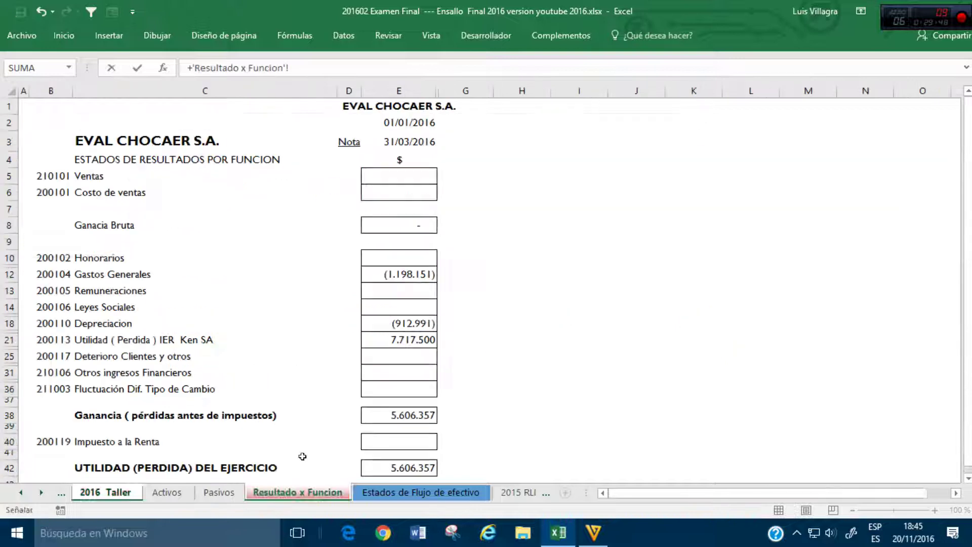
left_click(53, 193)
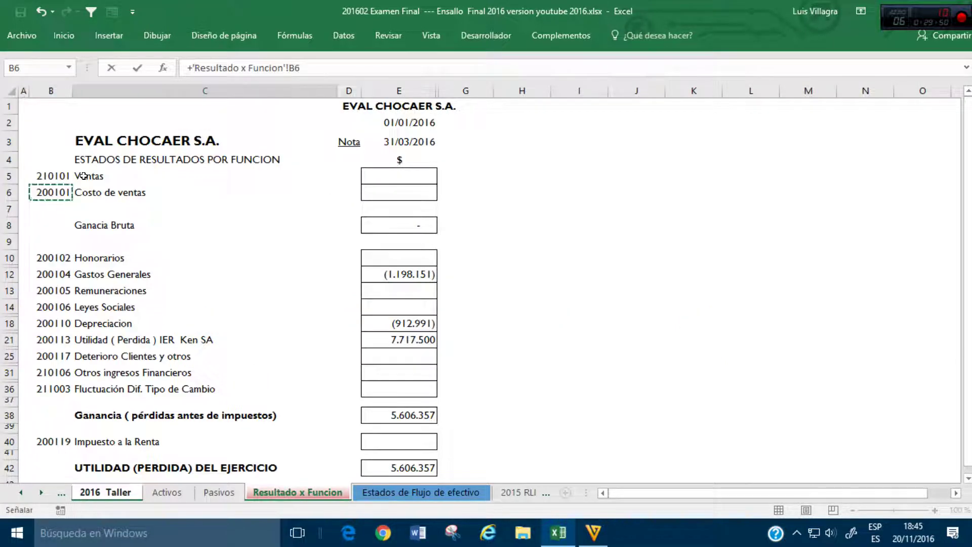
key("Return")
key("Tab")
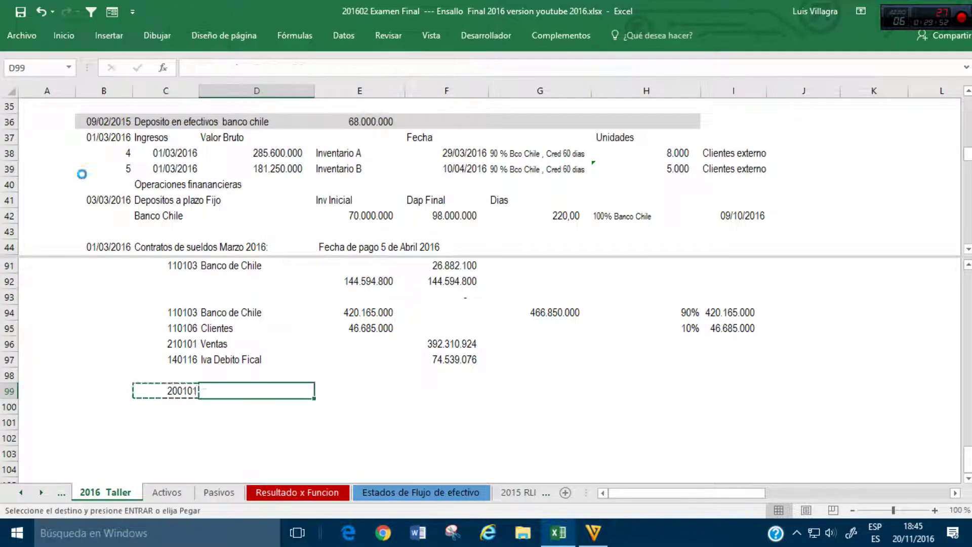
type("Costo de ventas")
key("Return")
Step: Add the Mercaderias account in row 100, linking its code and name to the Activos sheet
type("+")
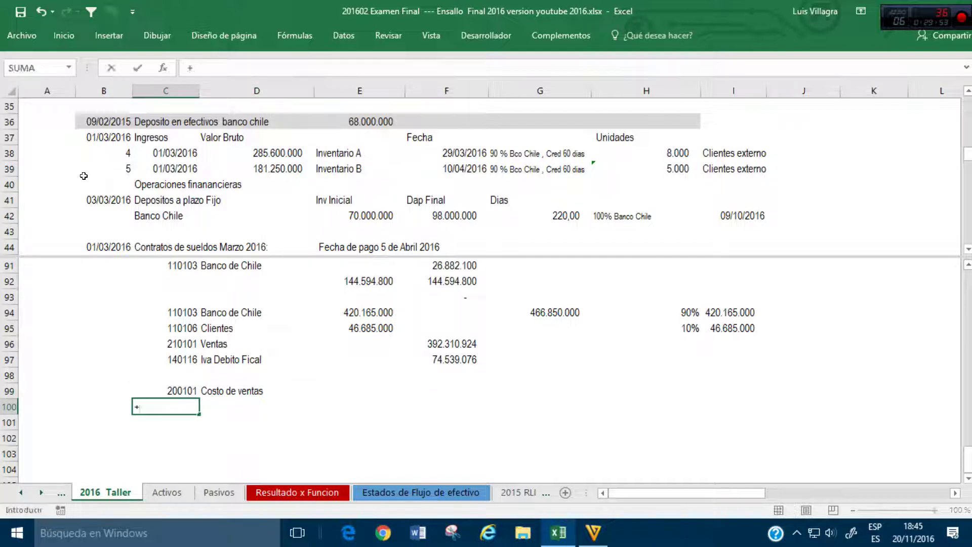
left_click(167, 492)
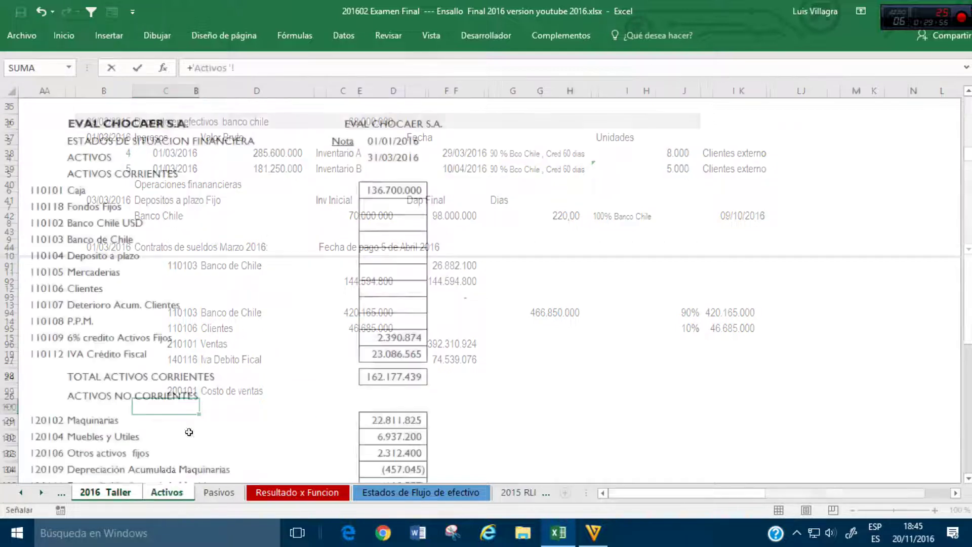
left_click(47, 275)
key("Return")
key("ctrl+c")
key("Right")
key("Return")
Step: Link the product labels beside the cost entry, G99 to Inventario A in E38 and G100 to Inventario B in E39
key("Up")
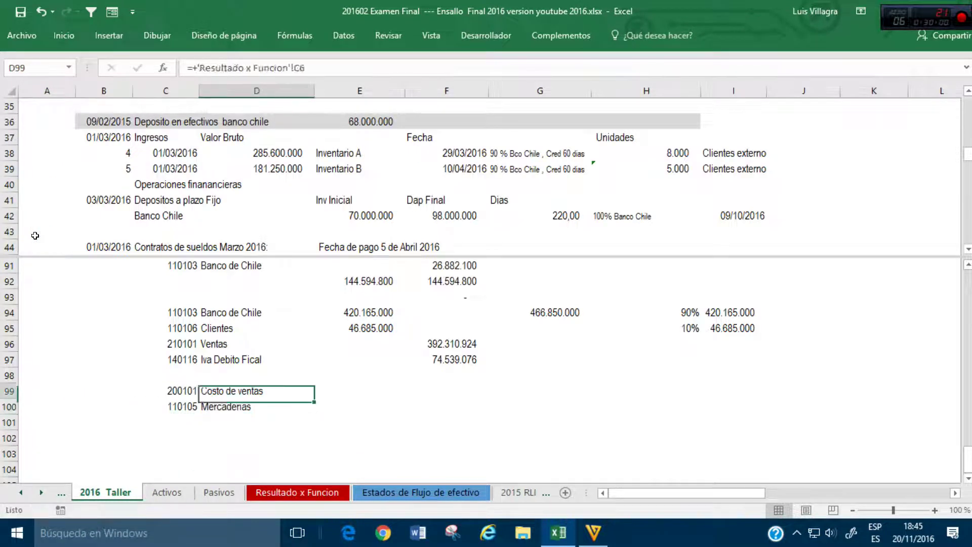
key("Right")
key("Right")
key("Right")
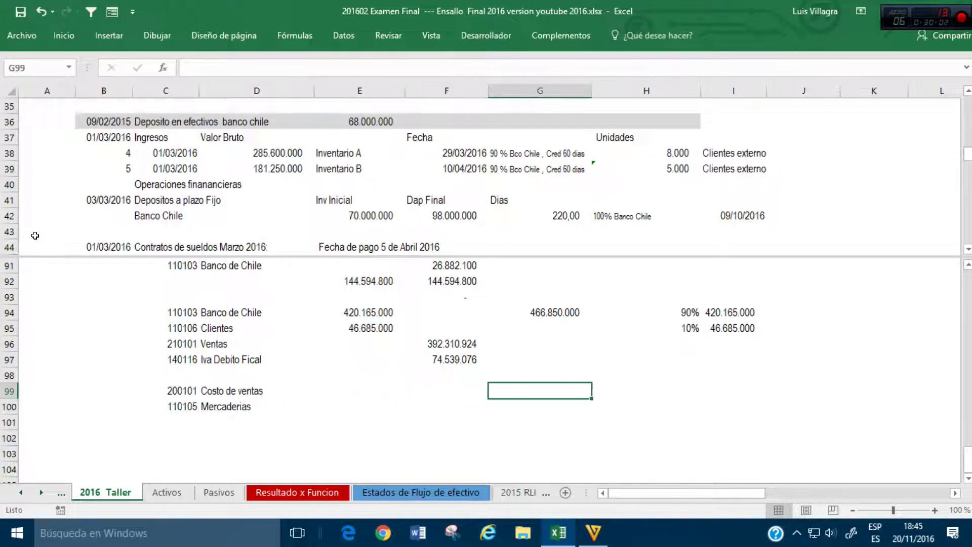
type("+")
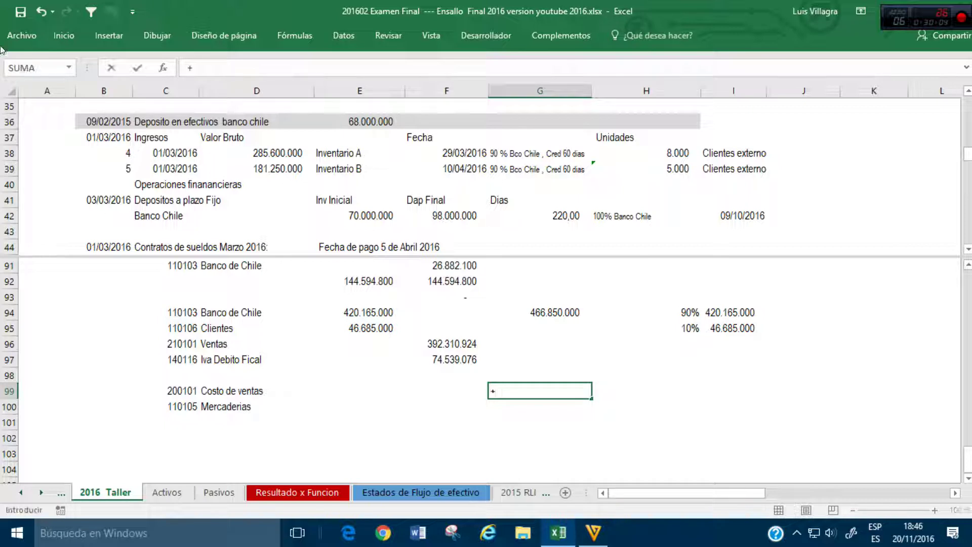
left_click(347, 152)
key("Return")
type("+")
left_click(348, 168)
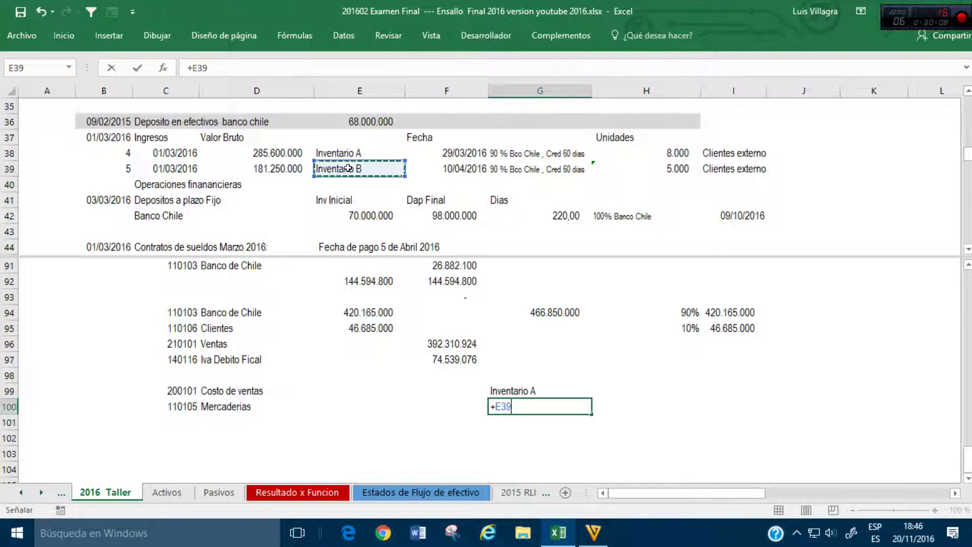
key("Return")
Step: Calculate the cost of the Inventario A units sold in H99 with the formula E21/1,19/I21*H38
key("Up")
key("Up")
key("Right")
key("Down")
key("Right")
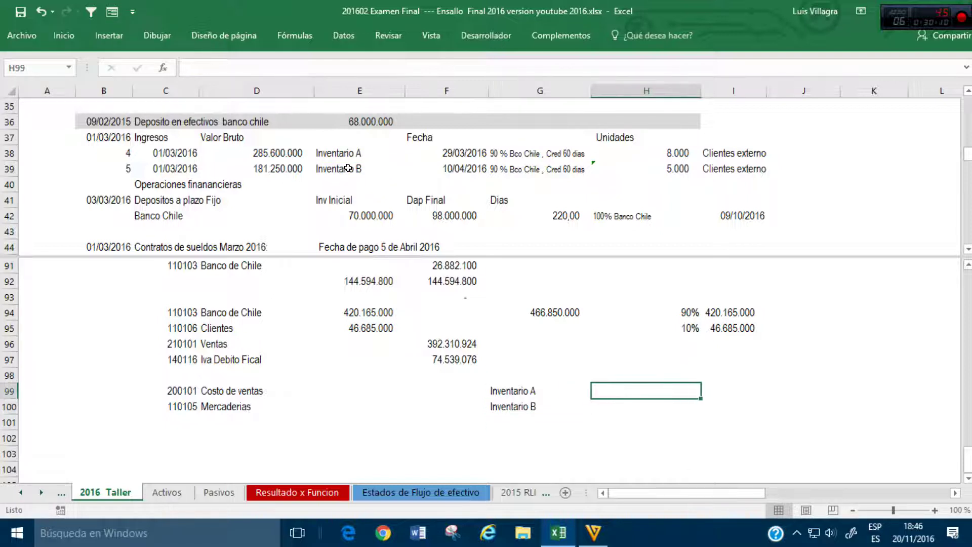
type("+")
left_click(355, 153)
scroll(357, 155, "up", 6)
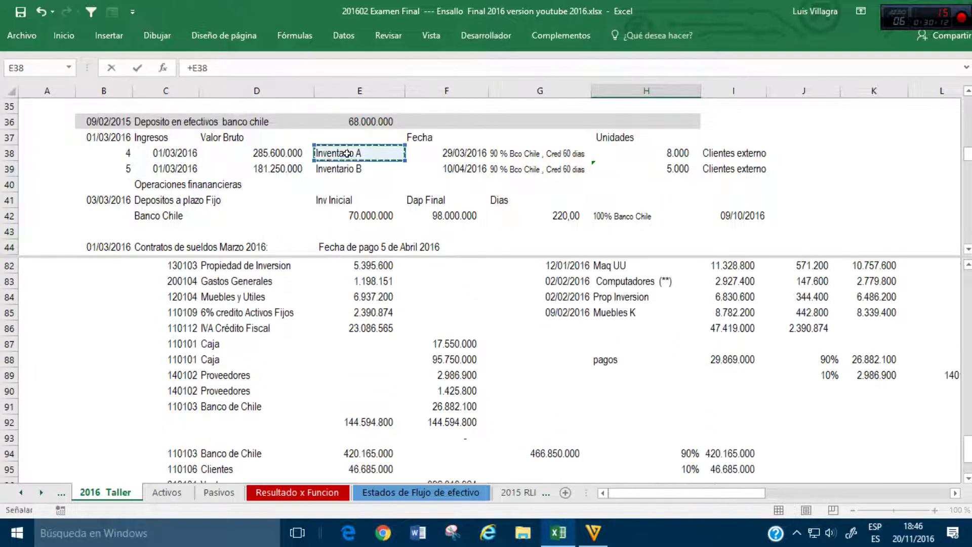
scroll(358, 157, "up", 3)
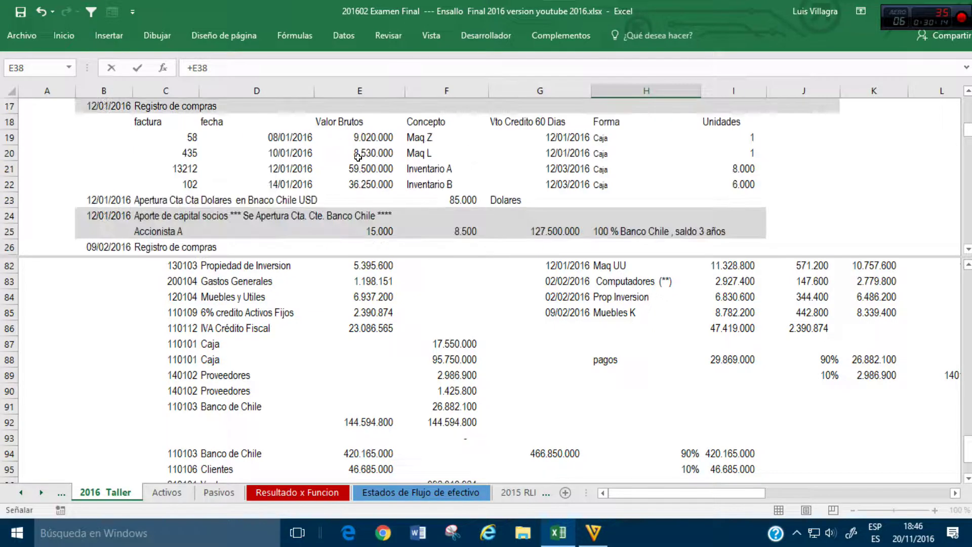
left_click(379, 168)
type("/1,19")
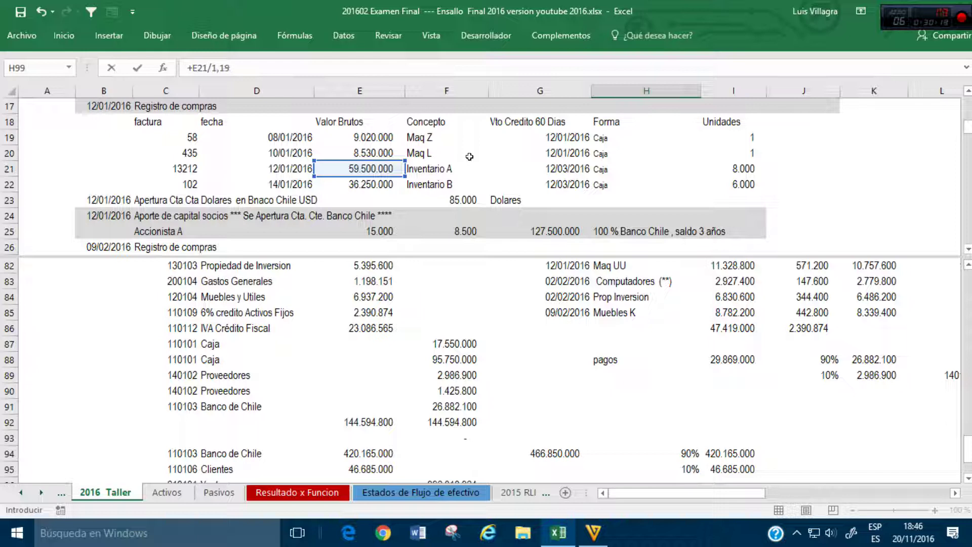
type("/")
left_click(732, 162)
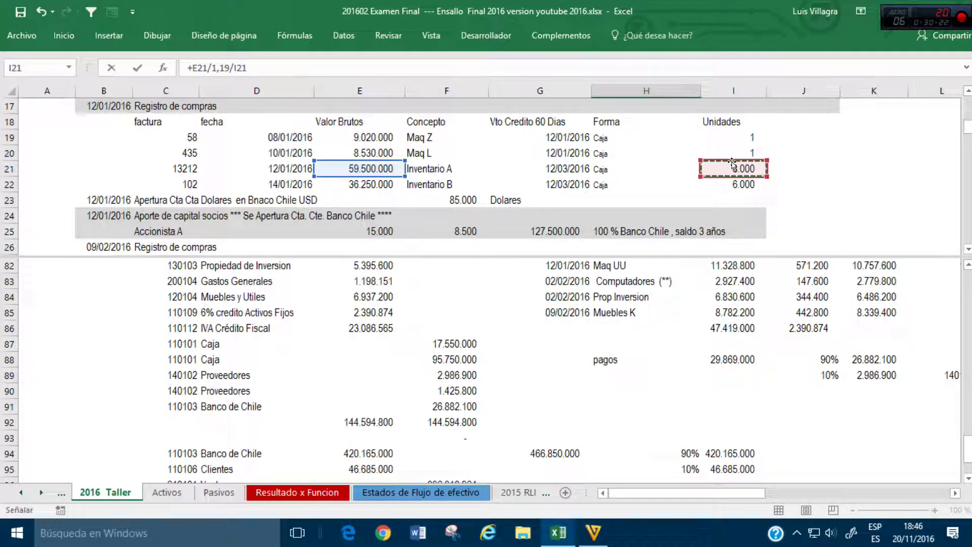
type("*")
left_click(731, 234)
scroll(731, 235, "down", 5)
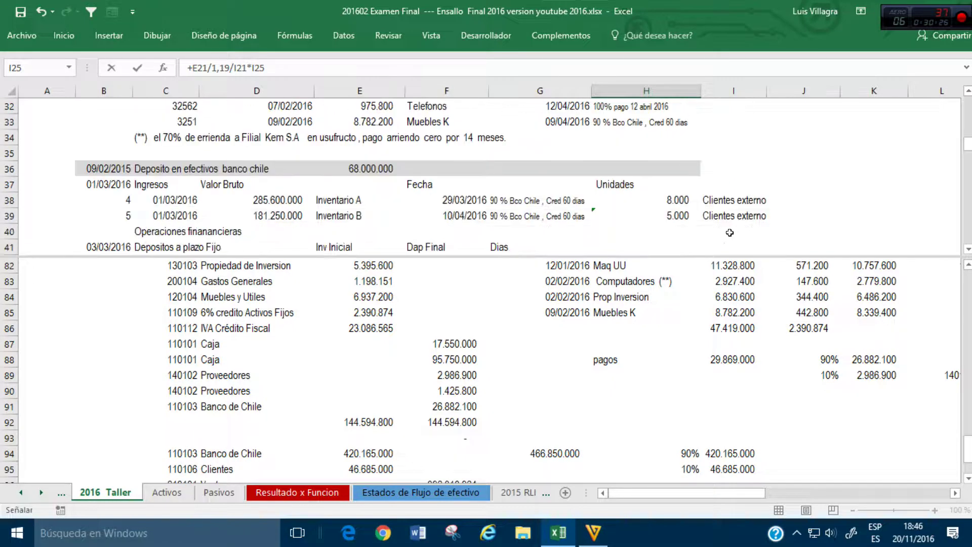
scroll(730, 232, "down", 1)
key("Return")
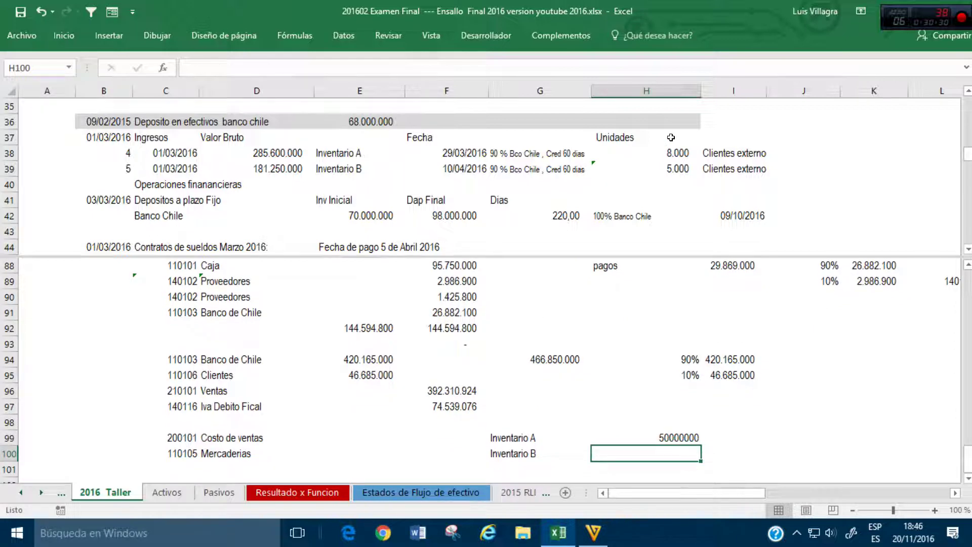
Step: Calculate the cost of the Inventario B units sold in H100 with the formula E22/1,19/I22*H39
type("+")
left_click(380, 154)
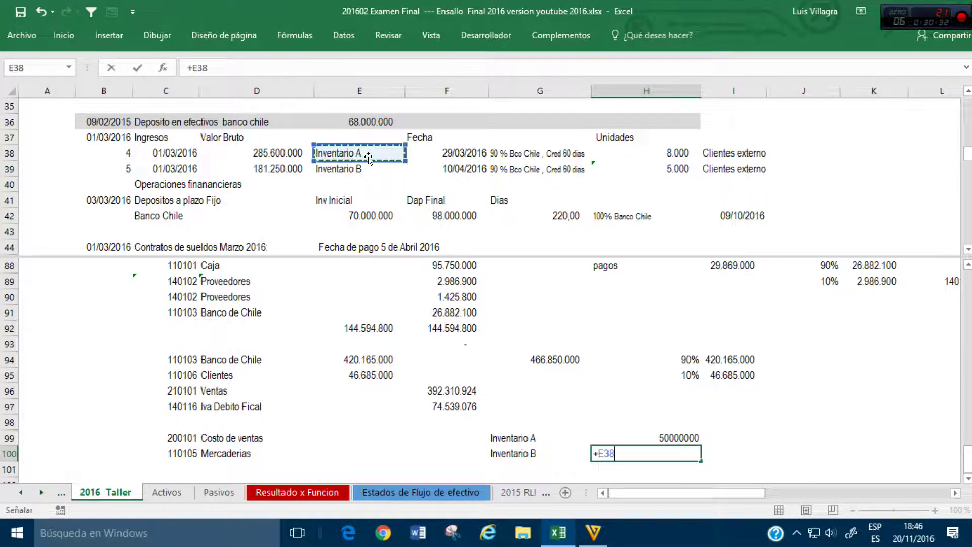
scroll(380, 154, "up", 6)
scroll(380, 154, "up", 1)
left_click(380, 184)
type("/1,19")
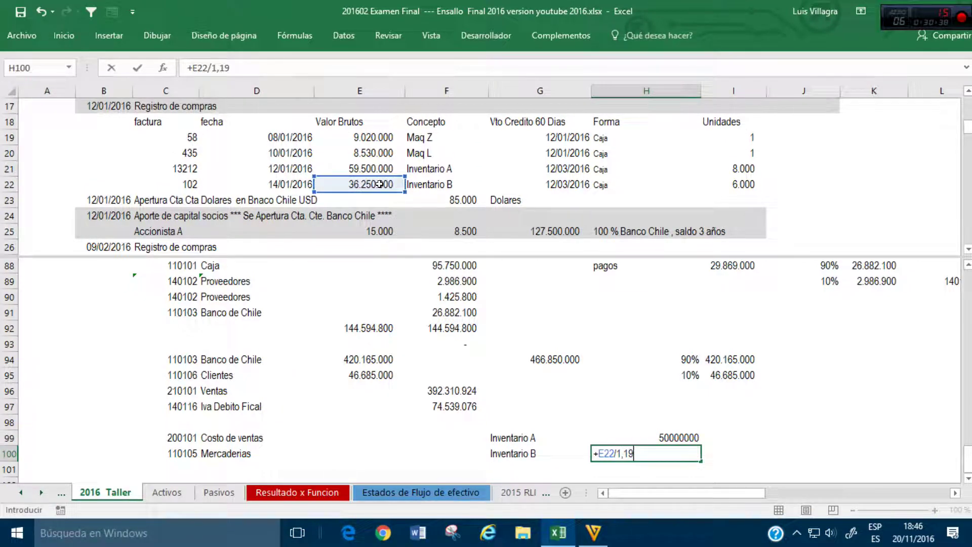
type("/")
left_click(733, 185)
type("*")
left_click(692, 222)
scroll(694, 219, "down", 6)
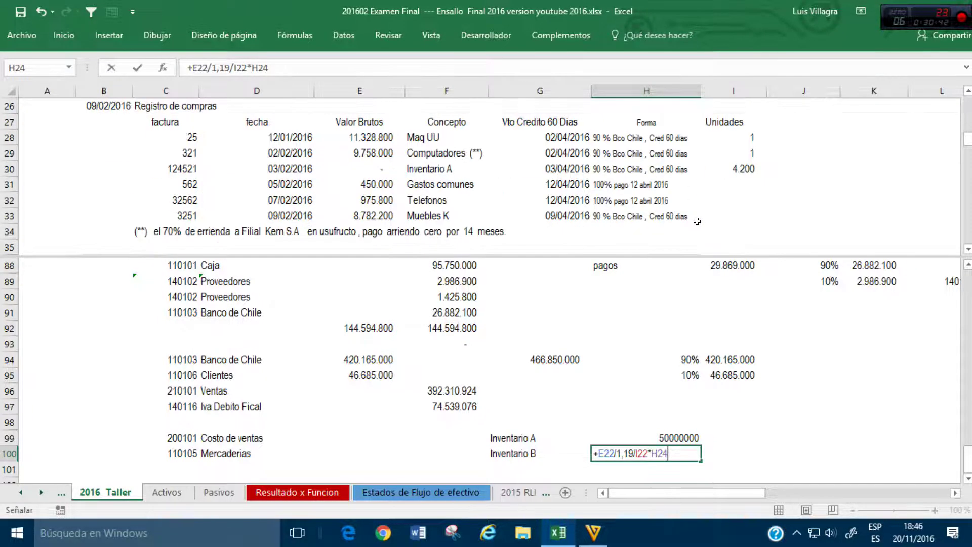
scroll(696, 217, "down", 2)
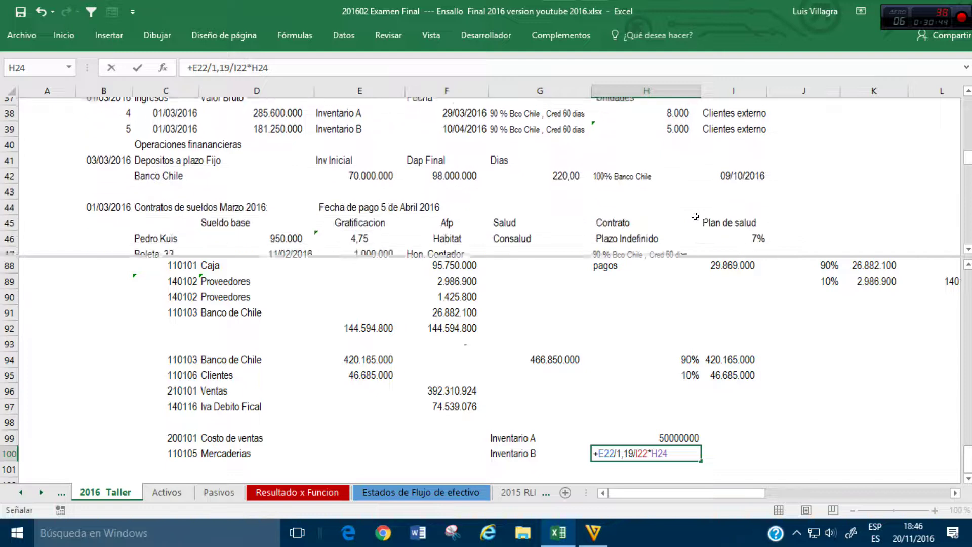
scroll(696, 216, "up", 1)
scroll(695, 215, "up", 1)
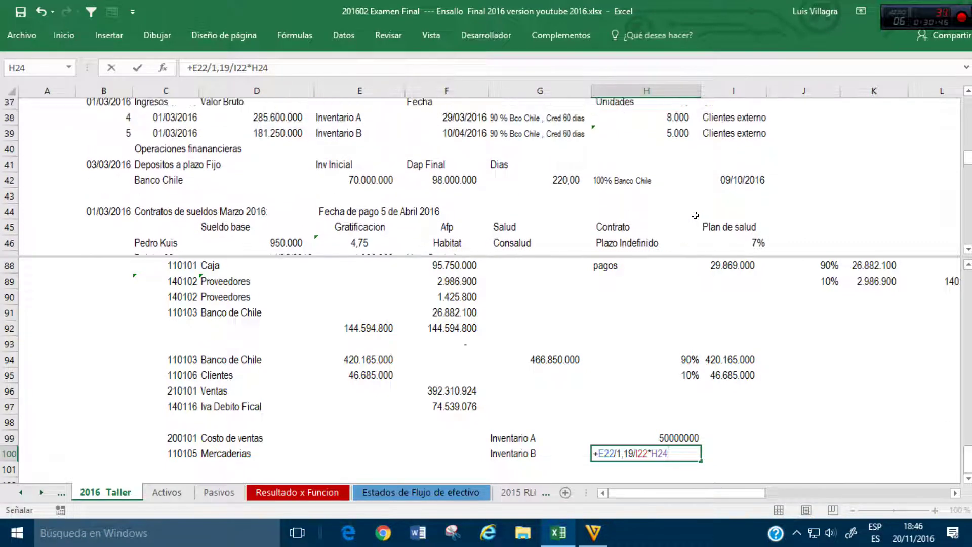
left_click(685, 173)
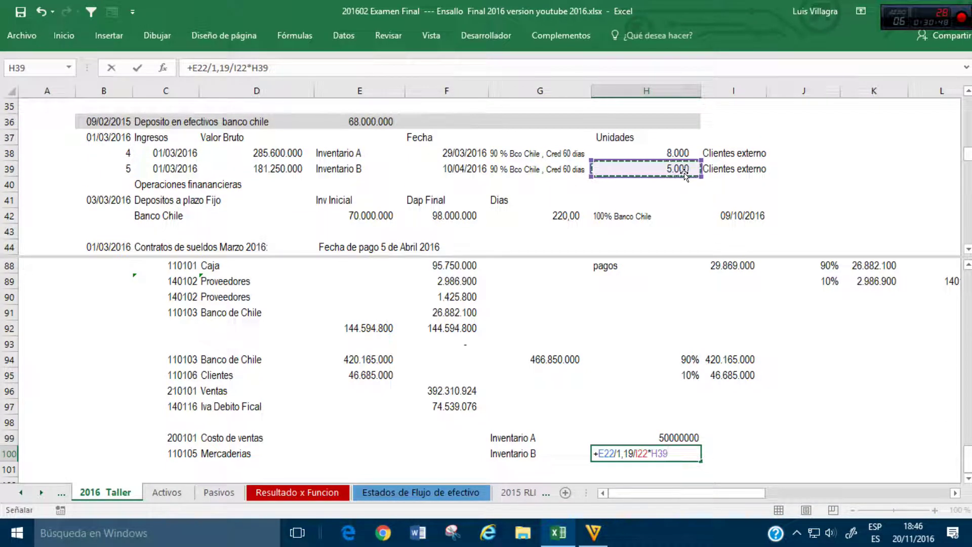
key("Return")
Step: Format the inventory costs in H99:H100 with thousands separators and no decimals
left_click_drag(674, 438, 674, 453)
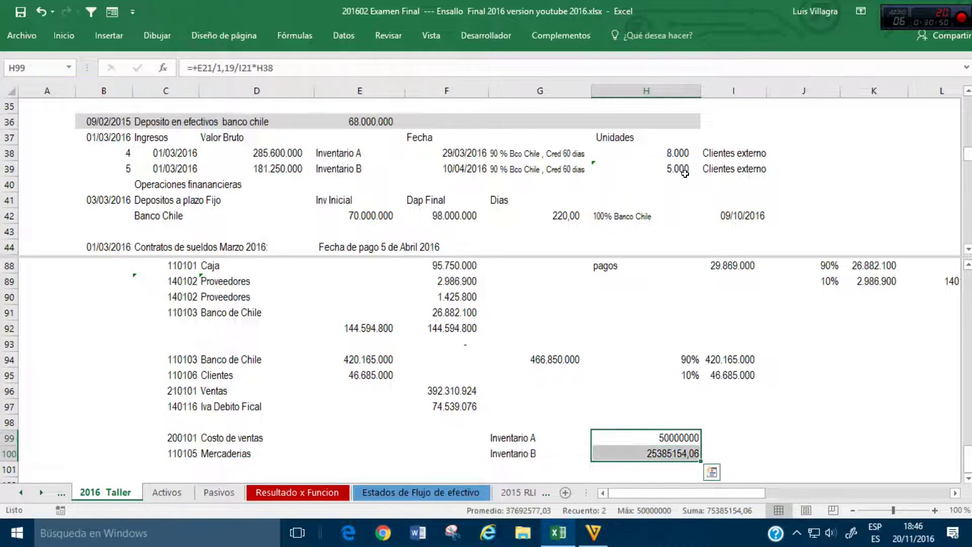
left_click(57, 40)
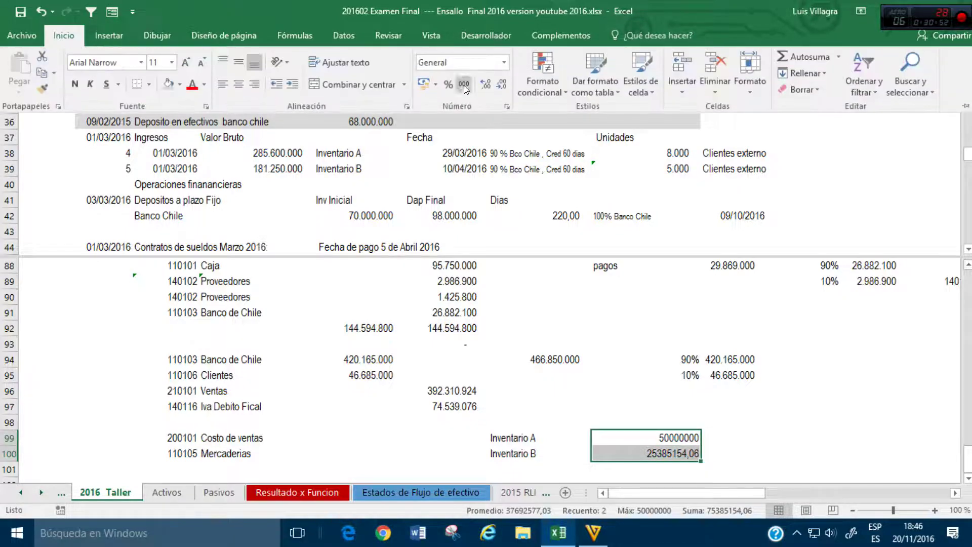
left_click(464, 87)
left_click(501, 84)
left_click(501, 84)
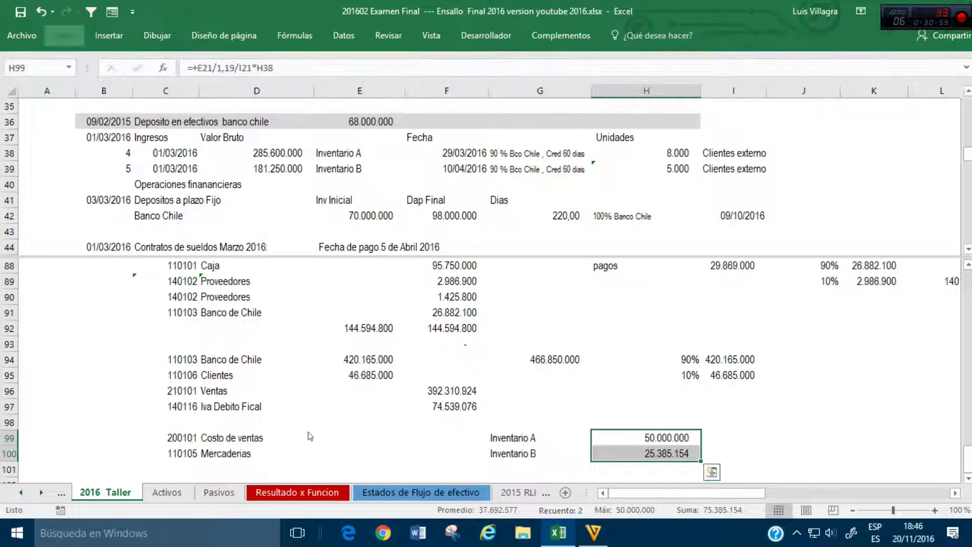
Step: Enter the Costo de ventas debit in E99 as the sum of the inventory costs in H99 and H100
left_click(311, 439)
left_click(339, 437)
type("+")
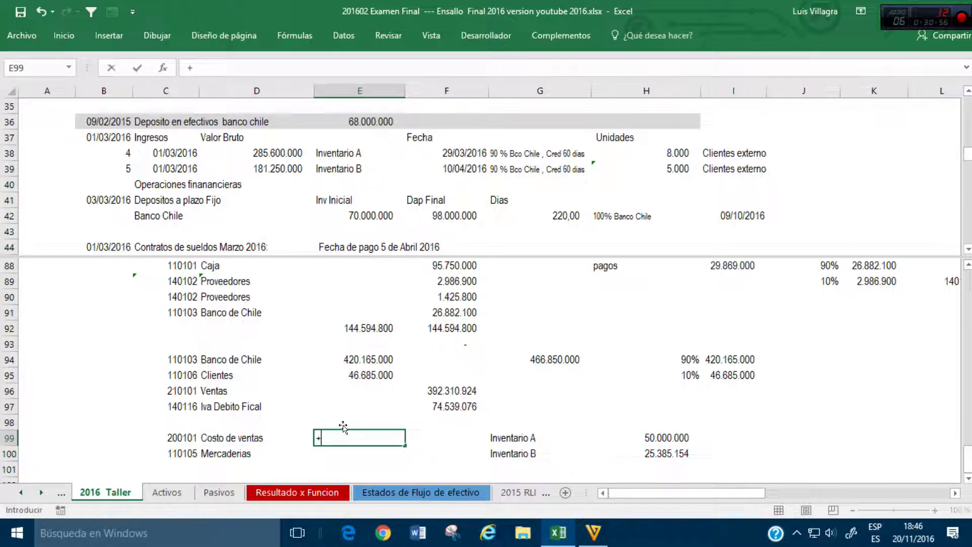
left_click(671, 437)
type("+")
left_click(642, 450)
key("Return")
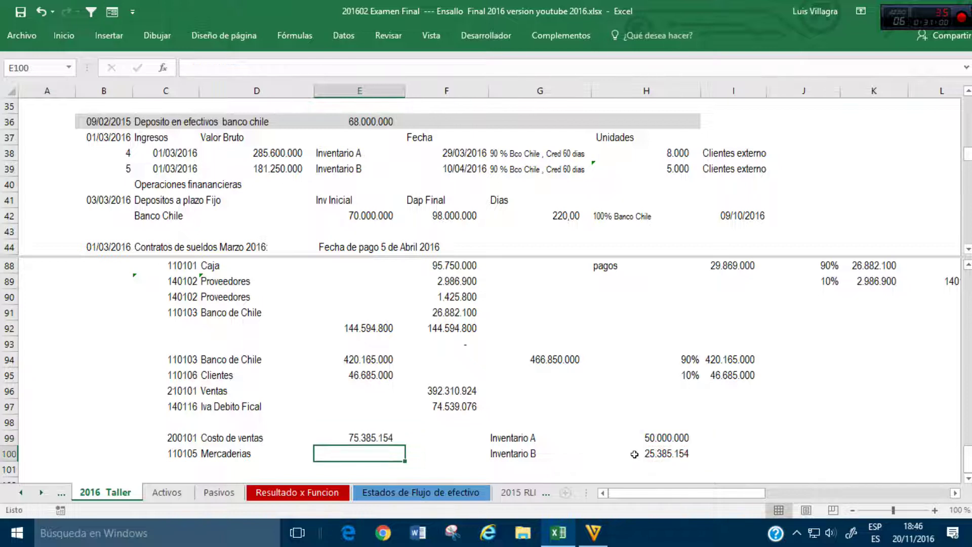
Step: Link the Mercaderias credit in F100 to the Costo de ventas debit in E99
key("Right")
type("+")
key("Up")
key("Left")
key("Return")
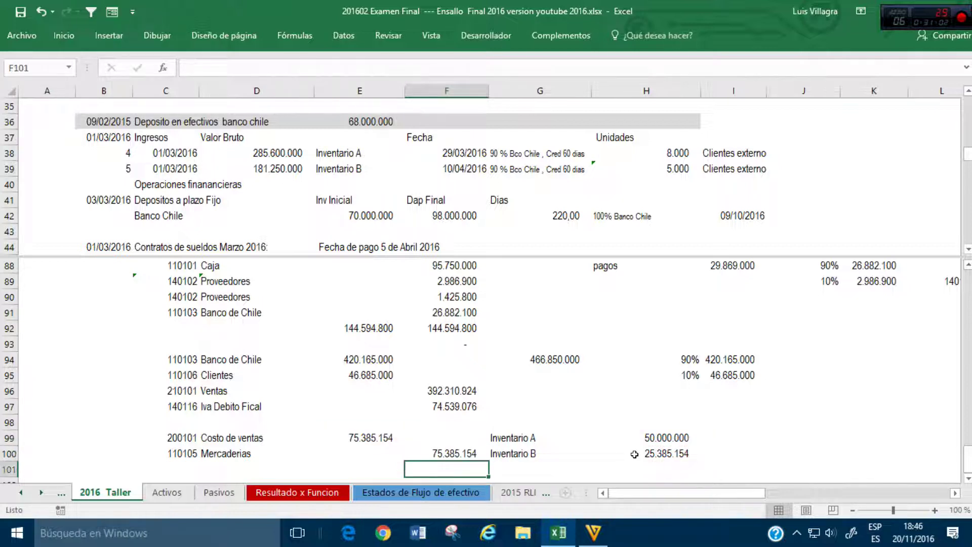
left_click(737, 438)
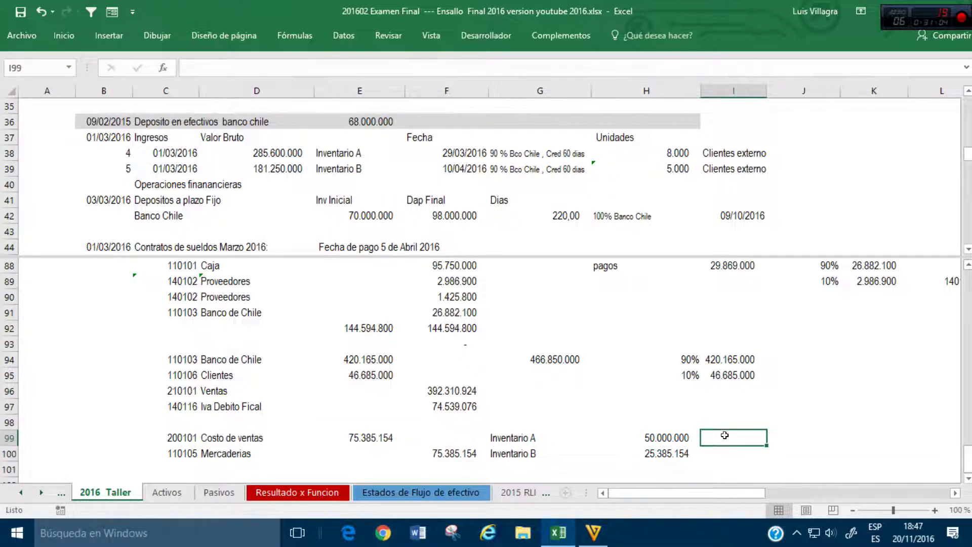
left_click(683, 444)
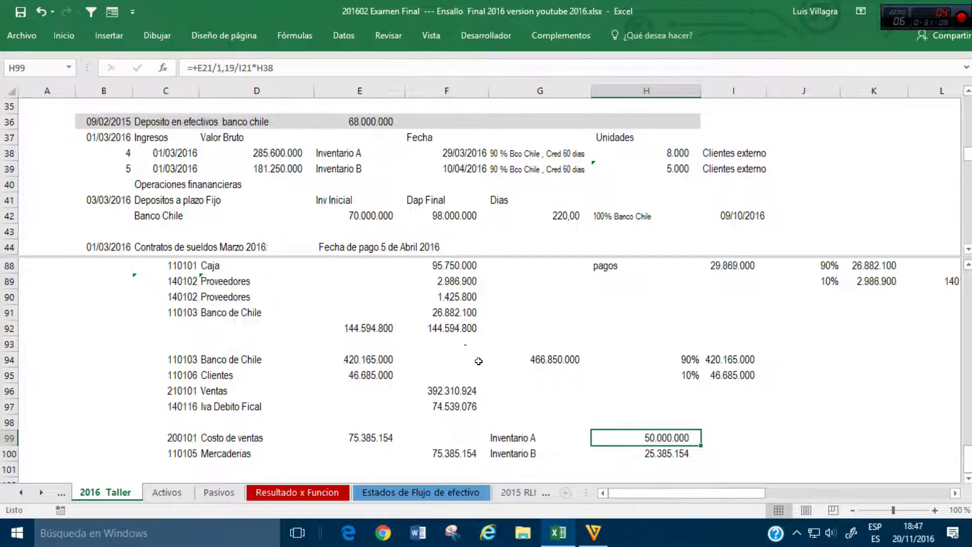
Step: Add the P.P.M. account in row 102, linking its code in C102 to Activos A14 and filling its name in D102
scroll(245, 448, "down", 1)
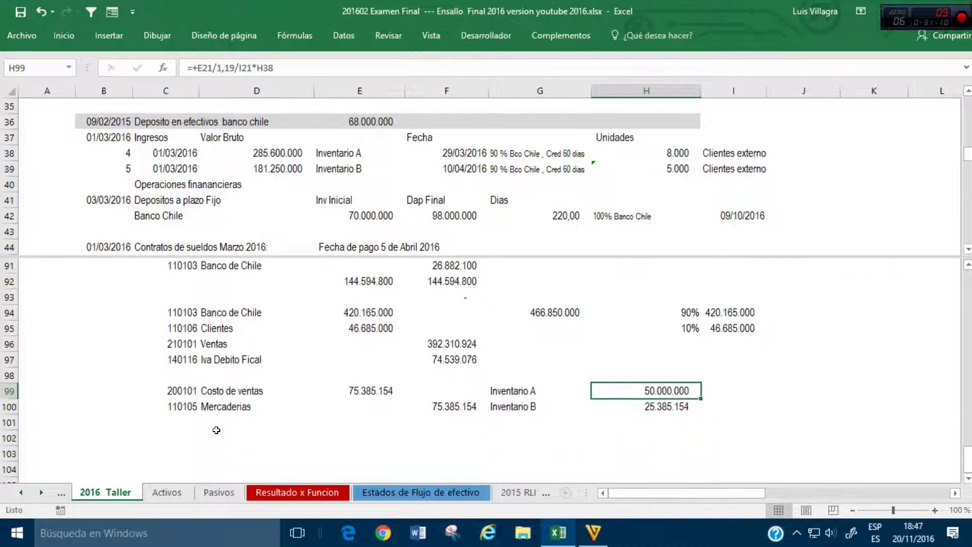
left_click(191, 432)
type("+")
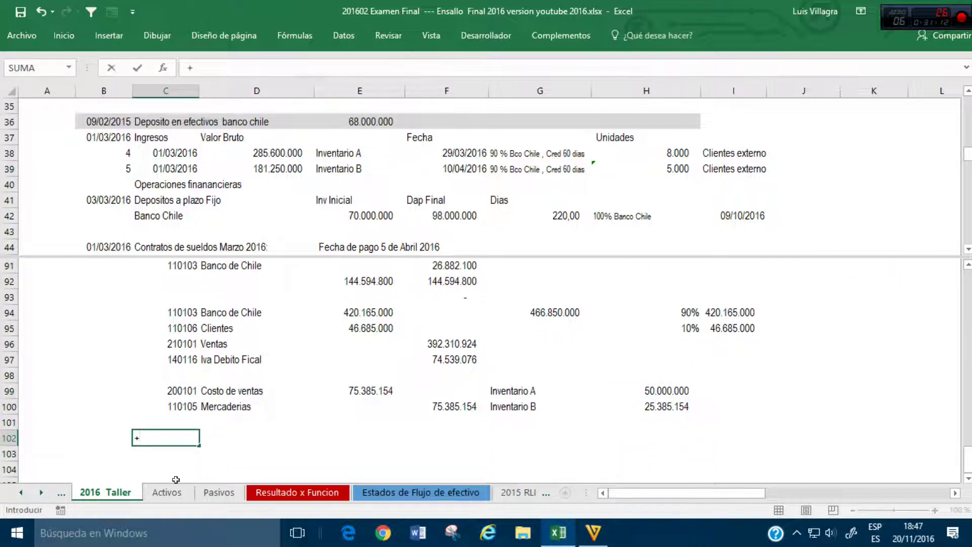
left_click(167, 492)
left_click(51, 322)
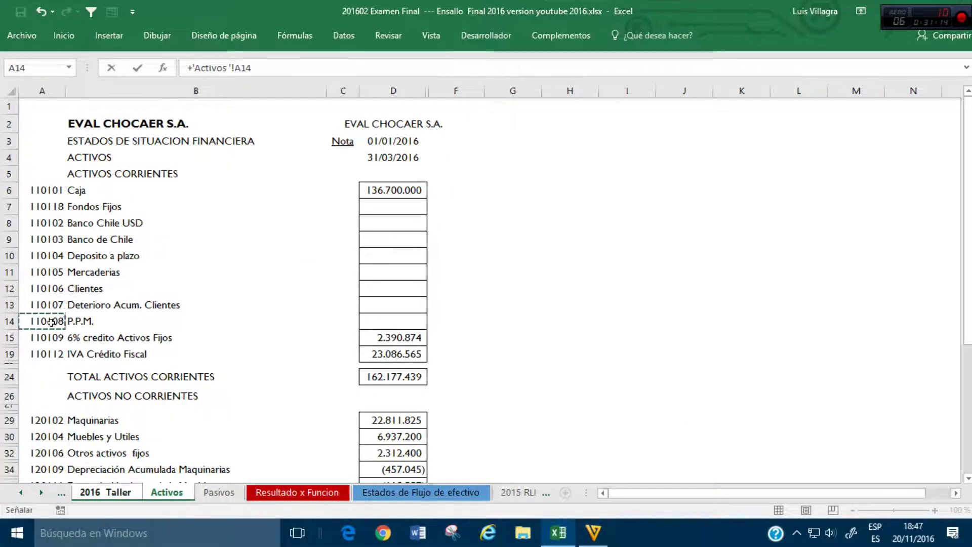
key("Return")
key("ctrl+c")
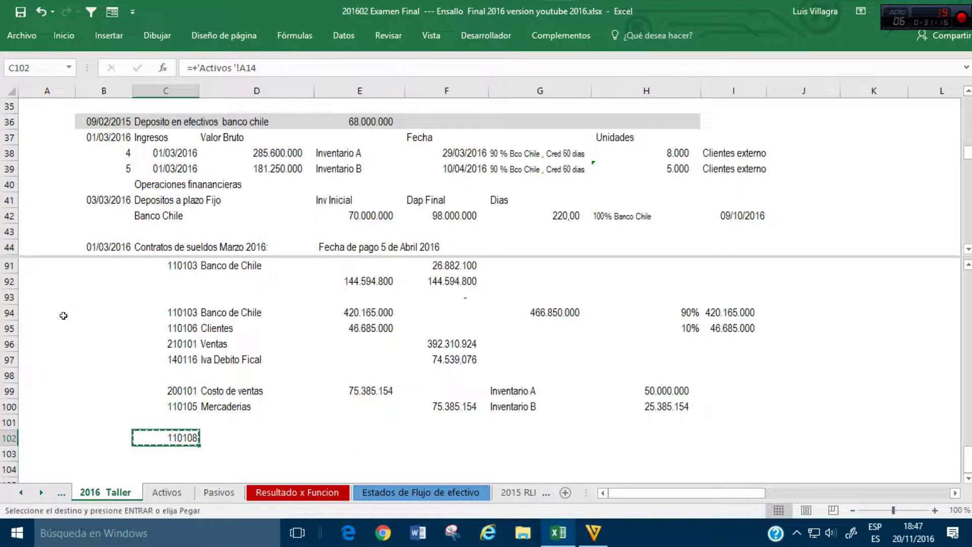
key("Right")
type("P.P.M.")
key("Return")
Step: Add the P.P.M. por Pagar account in row 103, linking its code in C103 to Pasivos B9 and filling its name in D103
key("Left")
type("+")
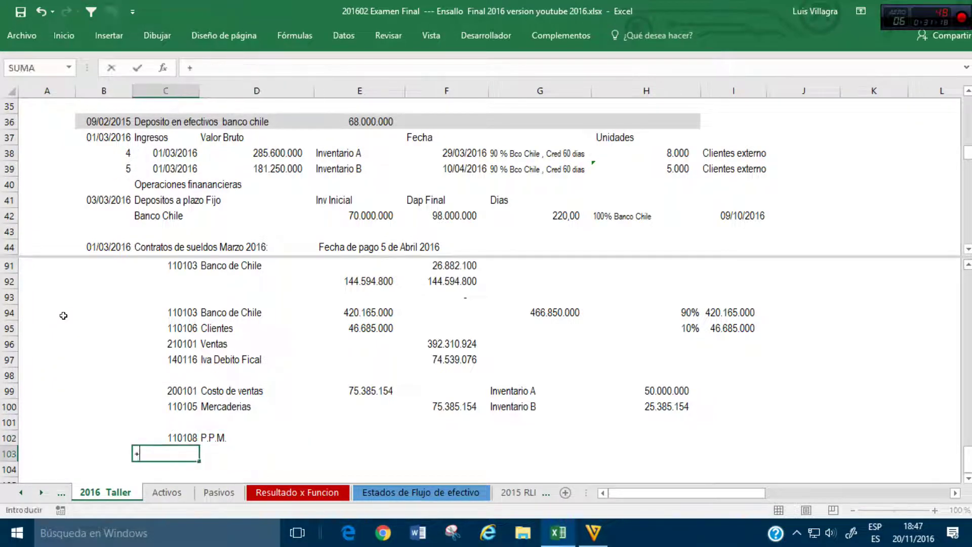
left_click(218, 492)
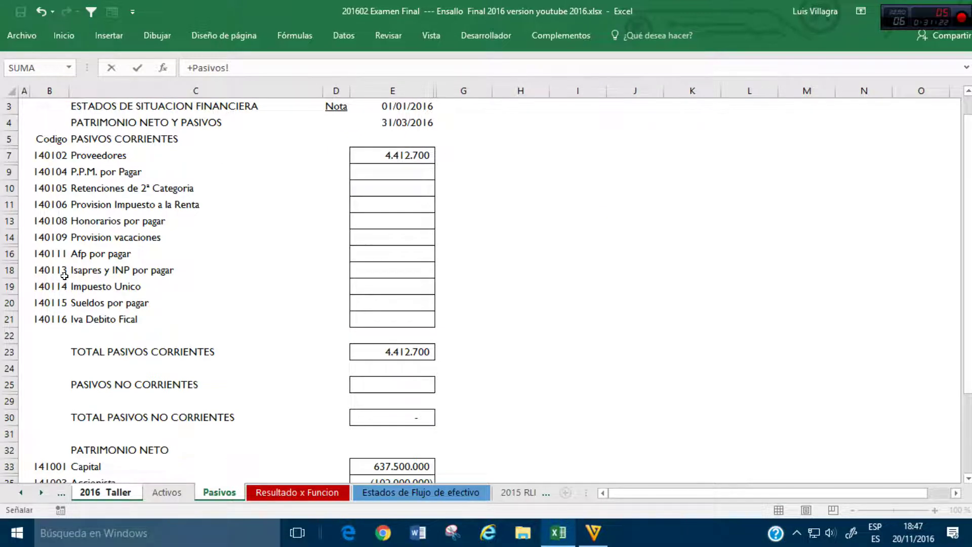
left_click(48, 172)
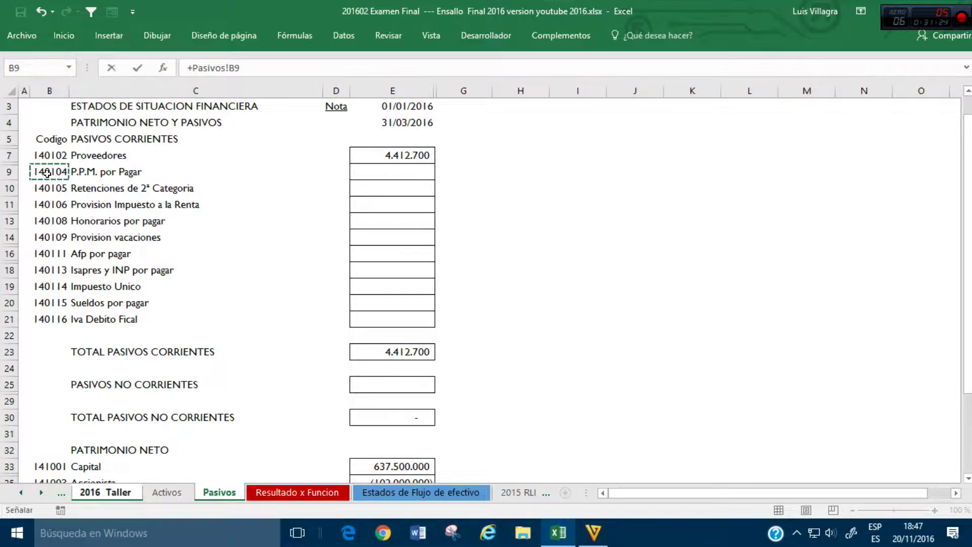
key("Return")
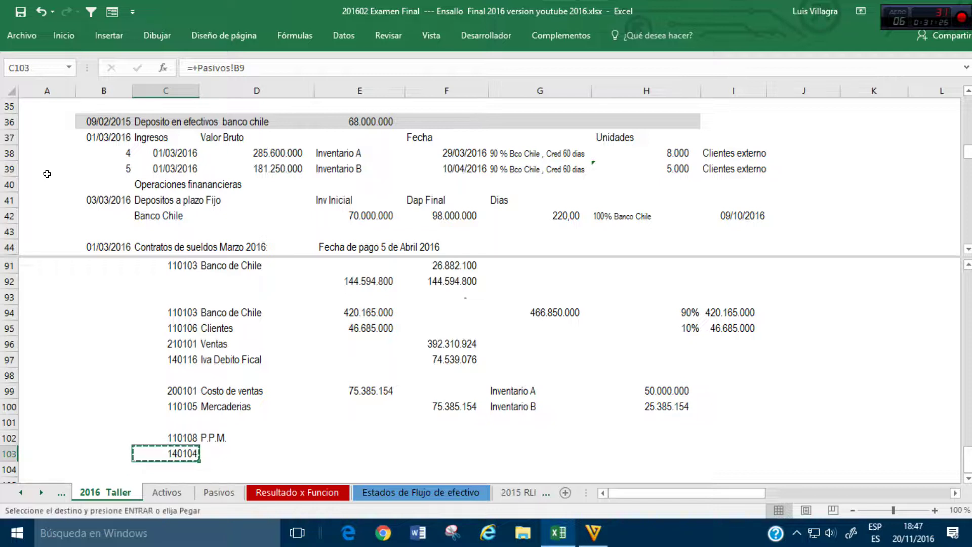
key("Right")
type("P.P.M. por Pagar")
key("Up")
key("Right")
type("+")
key("Up")
key("Up")
key("Up")
key("Up")
key("Up")
key("Up")
key("Right")
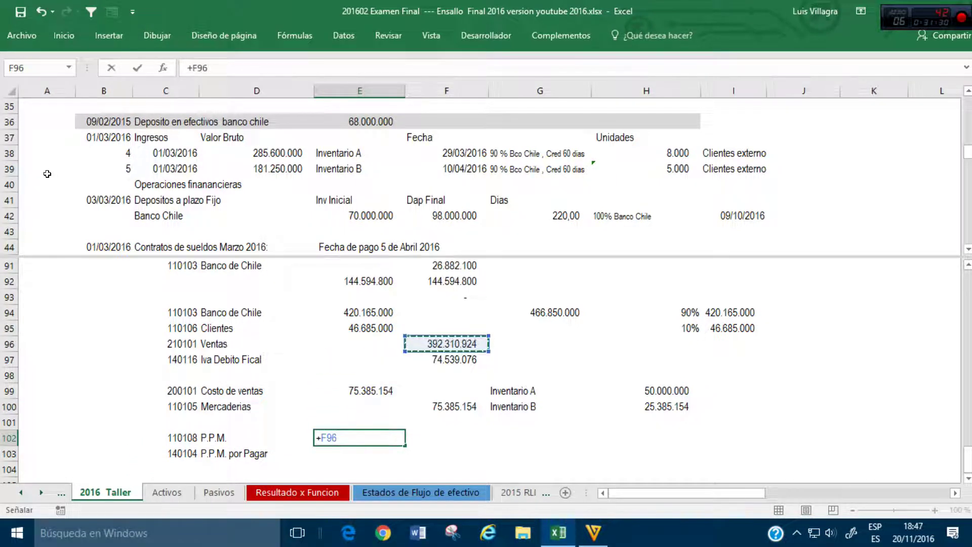
key("Escape")
Step: Link G102 to the Ventas amount in F96 as the base of the P.P.M. calculation
key("Right")
key("Right")
type("+")
key("Up")
key("Up")
key("Up")
key("Up")
key("Up")
key("Up")
key("Left")
Step: Link H102 to the Tasa de PPM in E57
key("Right")
type("+")
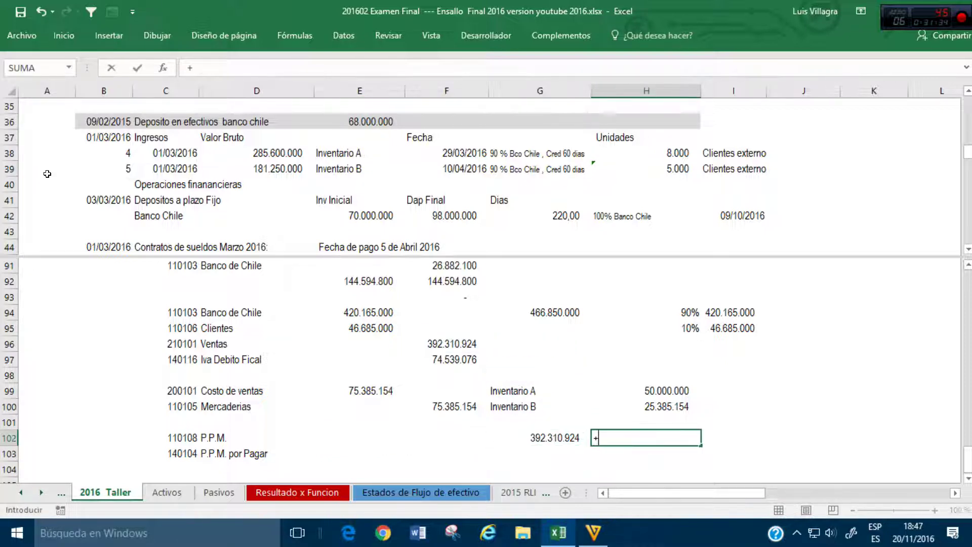
left_click(360, 153)
scroll(395, 193, "down", 7)
scroll(394, 193, "up", 1)
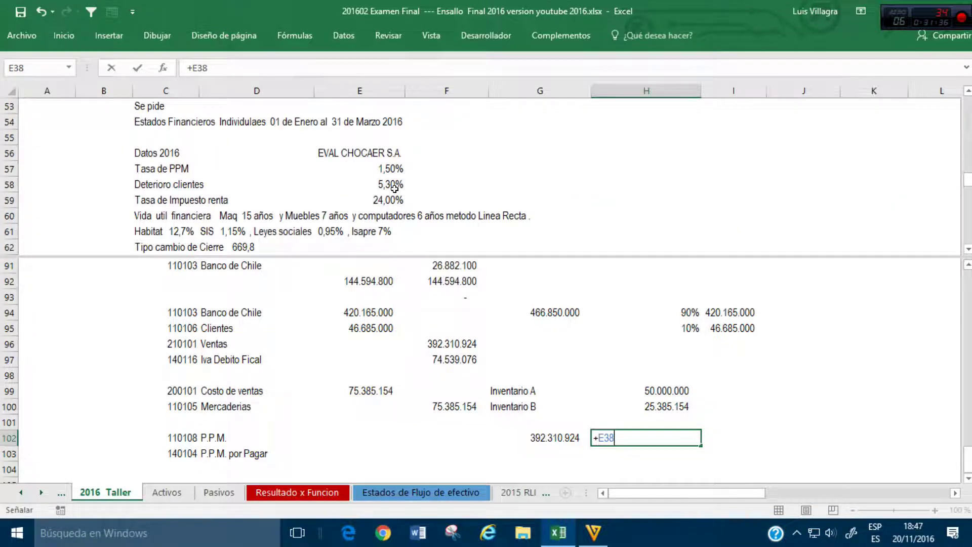
left_click(390, 168)
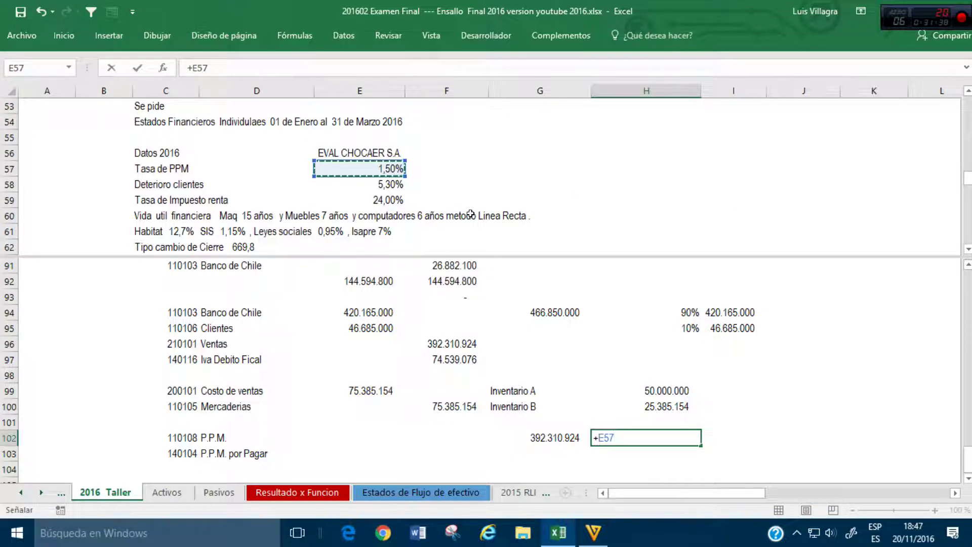
key("Return")
Step: Calculate the P.P.M. amount in I102 with the formula G102*H102
key("Up")
key("Right")
type("+")
key("Left")
key("Left")
key("Left")
key("Right")
type("*")
key("Left")
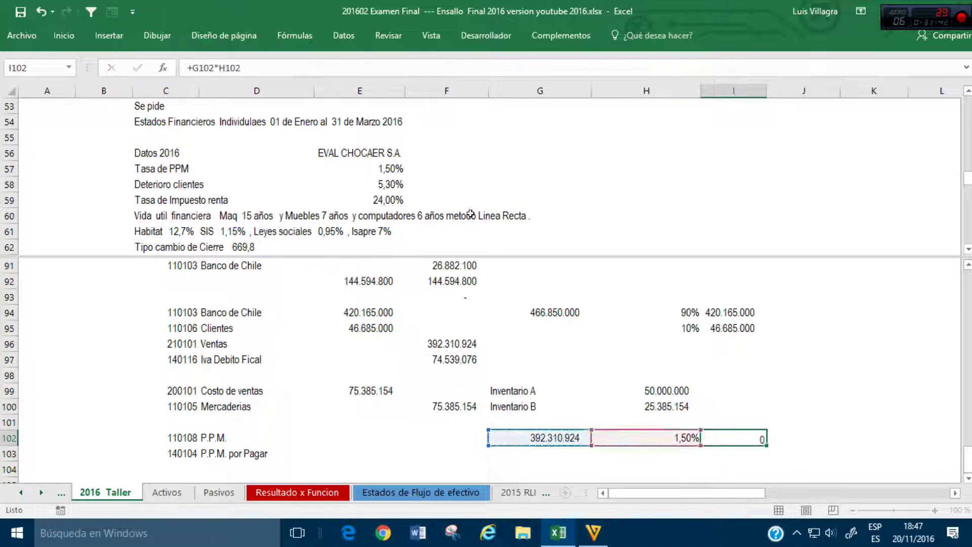
key("Return")
Step: Link the P.P.M. debit in E102 to the calculated amount in I102
key("Left")
key("Left")
key("Left")
key("Left")
key("Up")
type("+")
key("Right")
key("Right")
key("Right")
key("Right")
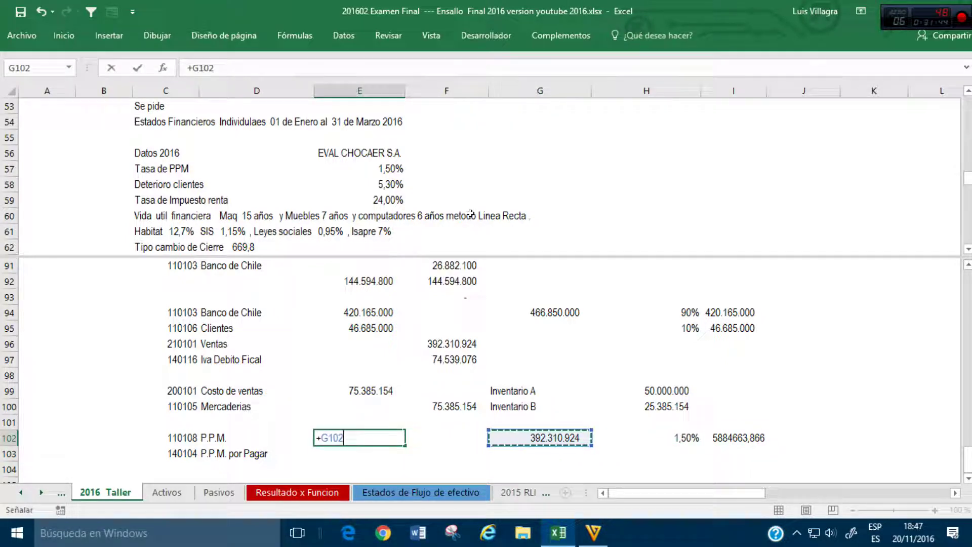
key("Return")
Step: Link the P.P.M. por Pagar credit in F103 to the P.P.M. debit in E102
key("Right")
type("+")
key("Up")
key("Left")
key("Return")
Step: Format the P.P.M. entry amounts in E102:F103 with thousands separators and no decimals
key("Up")
key("Up")
key("Left")
key("shift+Right")
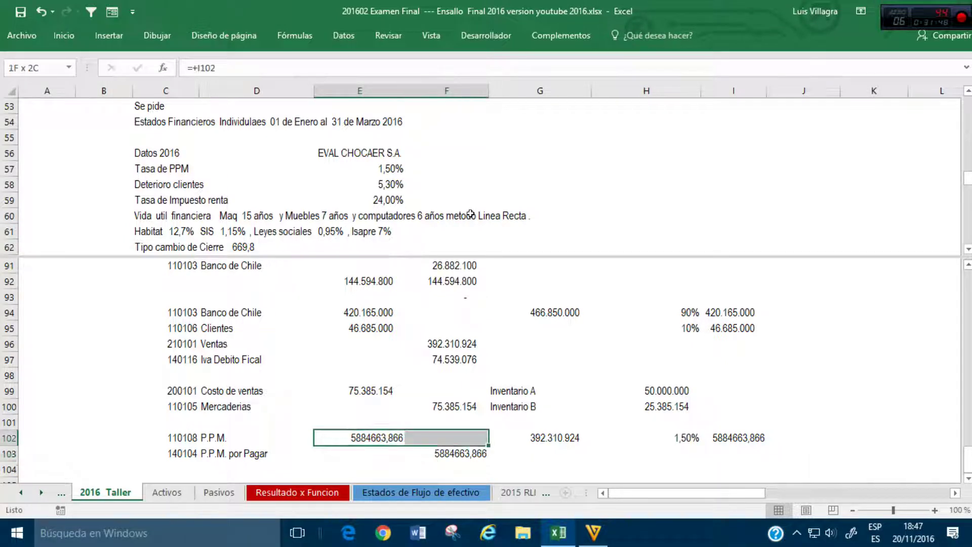
key("shift+Down")
left_click(76, 36)
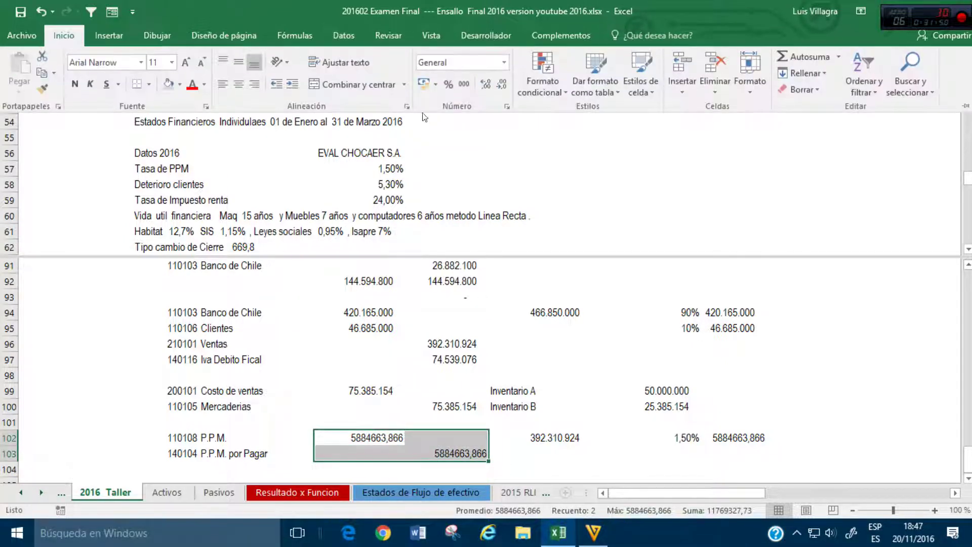
left_click(464, 84)
left_click(501, 84)
left_click(500, 84)
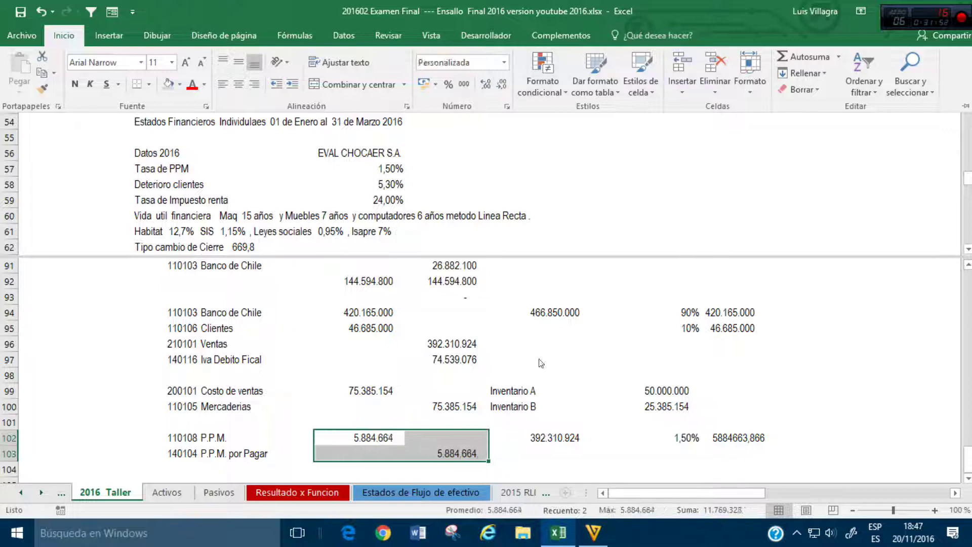
left_click(360, 375)
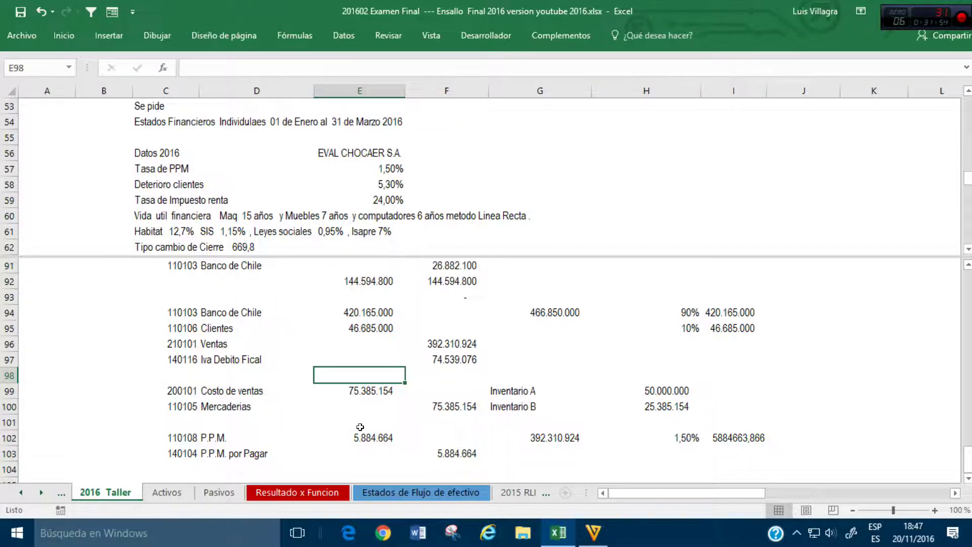
Step: Add the Deterioro Clientes y otros account in row 105, linking C105 to Resultado x Funcion B25 and filling its name in D105
left_click(231, 451)
scroll(223, 446, "down", 1)
left_click(196, 436)
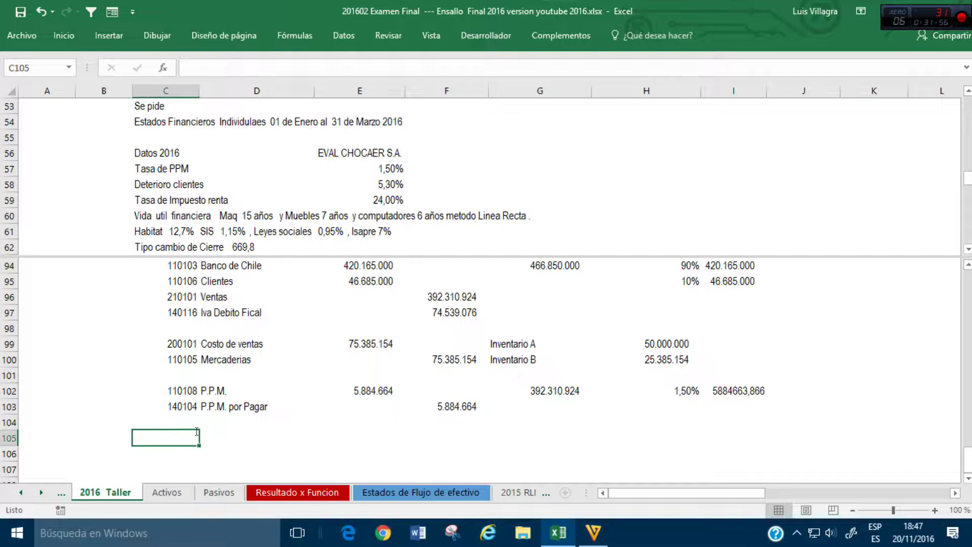
type("+")
left_click(293, 493)
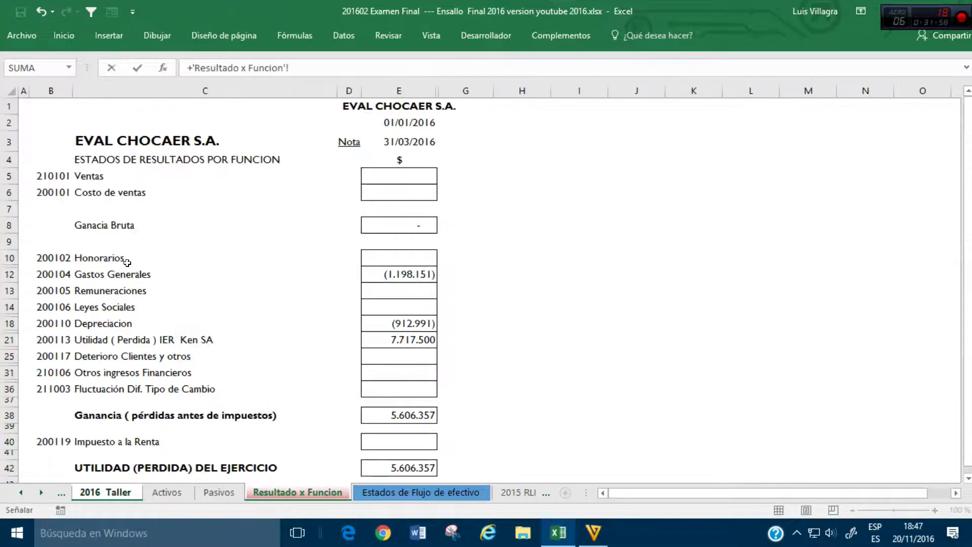
left_click(49, 357)
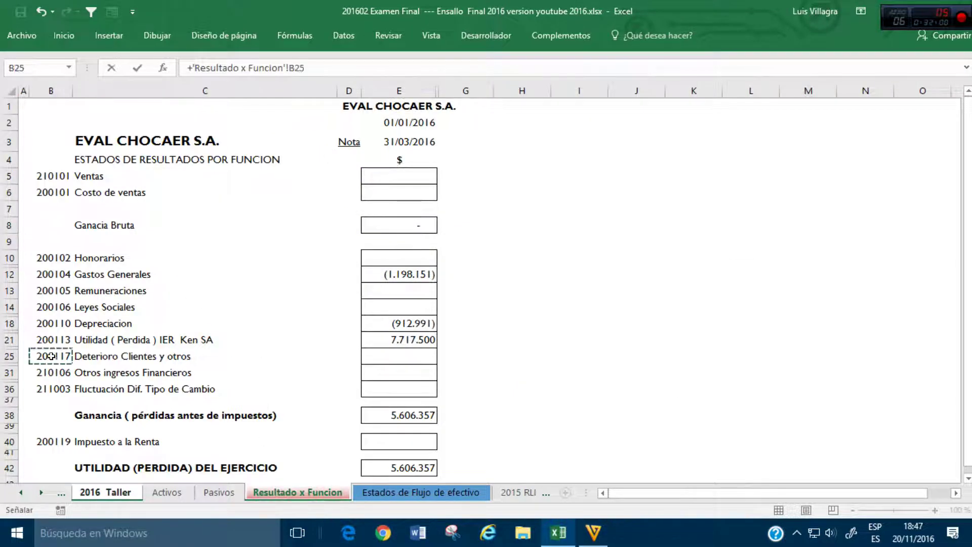
key("Return")
key("Up")
key("ctrl+c")
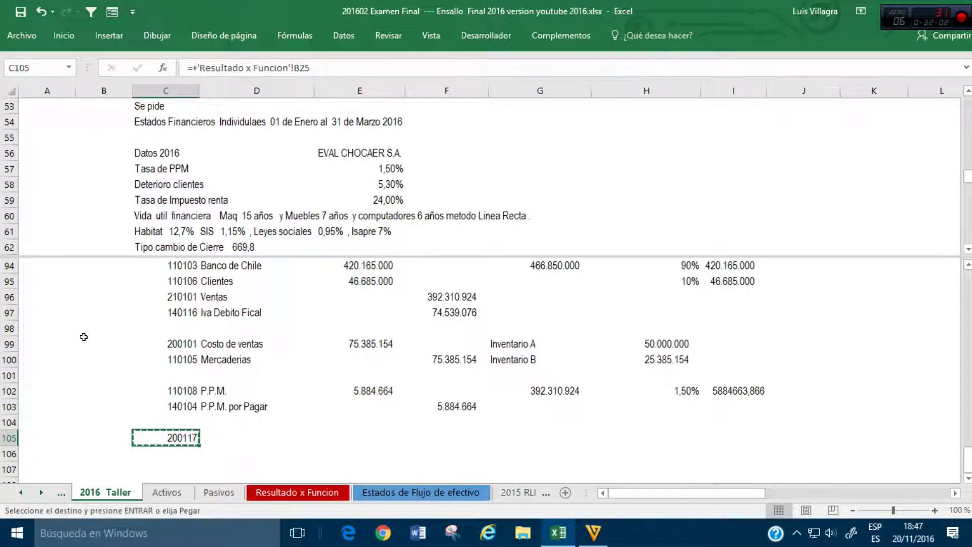
key("Right")
key("Return")
Step: Add the Deterioro Acum. Clientes account in row 106, linking C106 to Activos A13 and filling its name in D106
key("Down")
key("Left")
type("+")
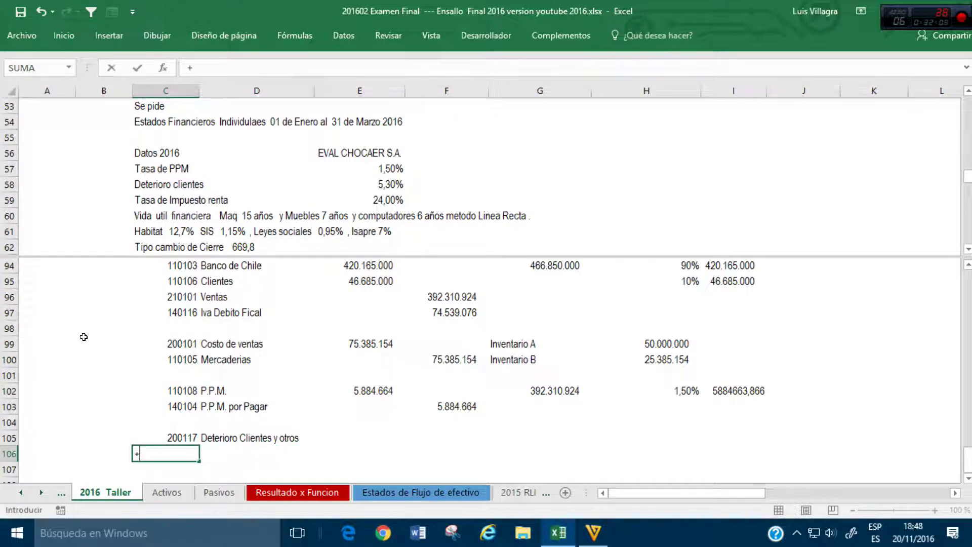
left_click(167, 492)
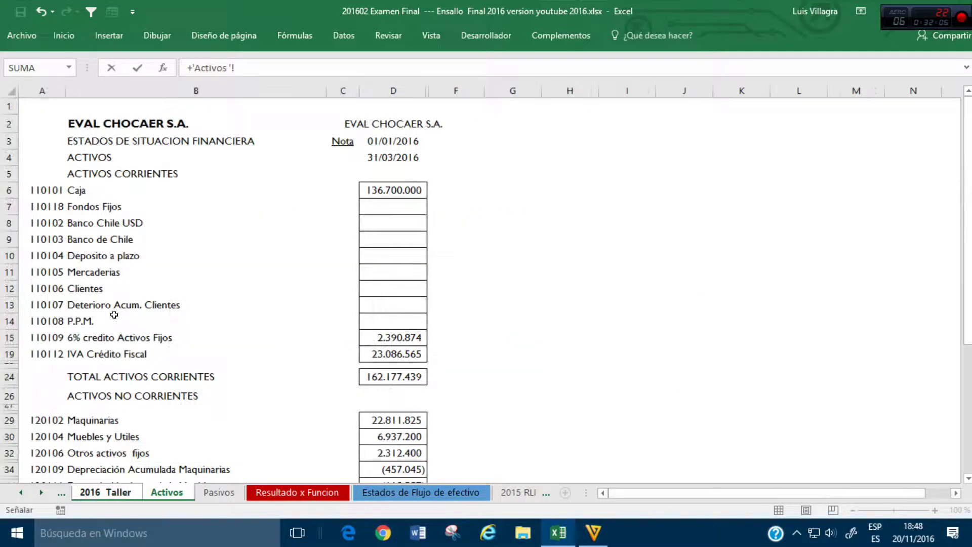
left_click(43, 305)
key("Return")
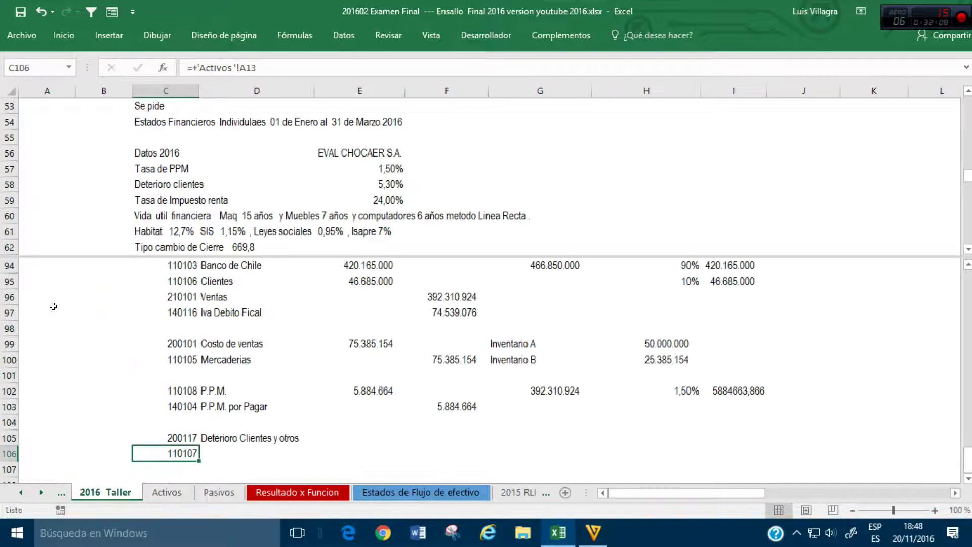
key("ctrl+c")
key("Right")
key("Return")
Step: Link G105 to the Clientes balance in E95 as the base of the impairment calculation
key("Up")
key("Right")
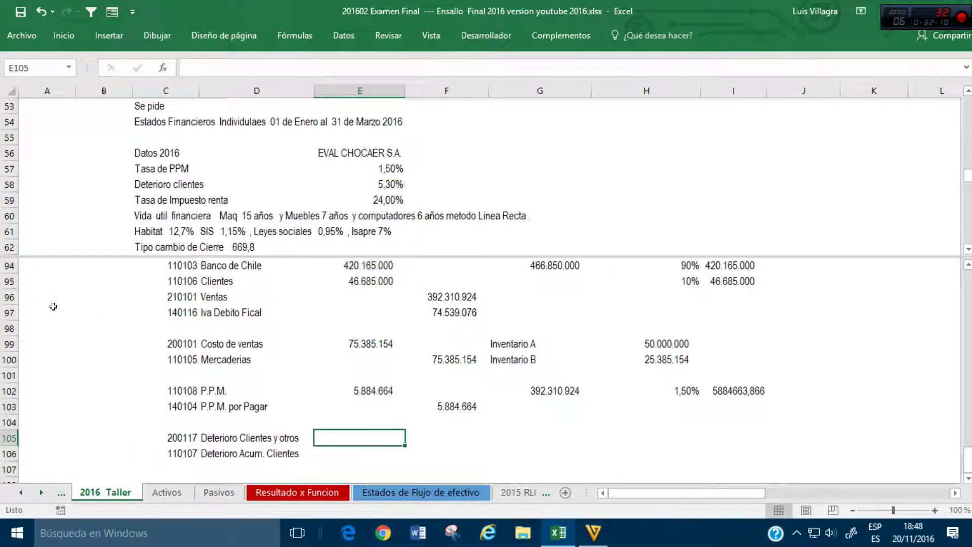
key("Right")
key("Right")
type("+")
key("Up")
key("Up")
key("Up")
key("Up")
key("Up")
key("Up")
key("Up")
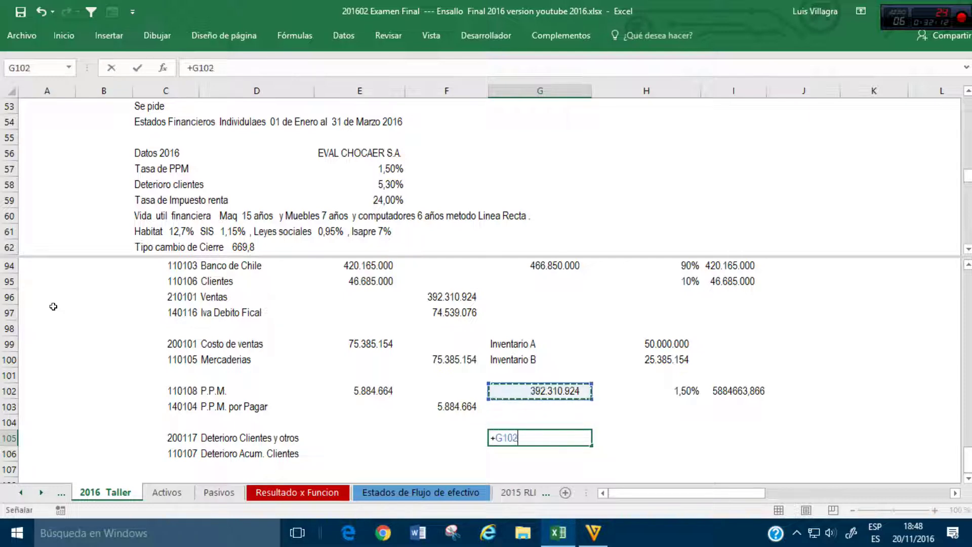
key("Up")
key("Left")
key("Left")
key("Up")
key("Up")
key("Return")
Step: Complete the G105 link to the Clientes amount in E95, and link H105 to the Deterioro clientes rate in E58
key("Up")
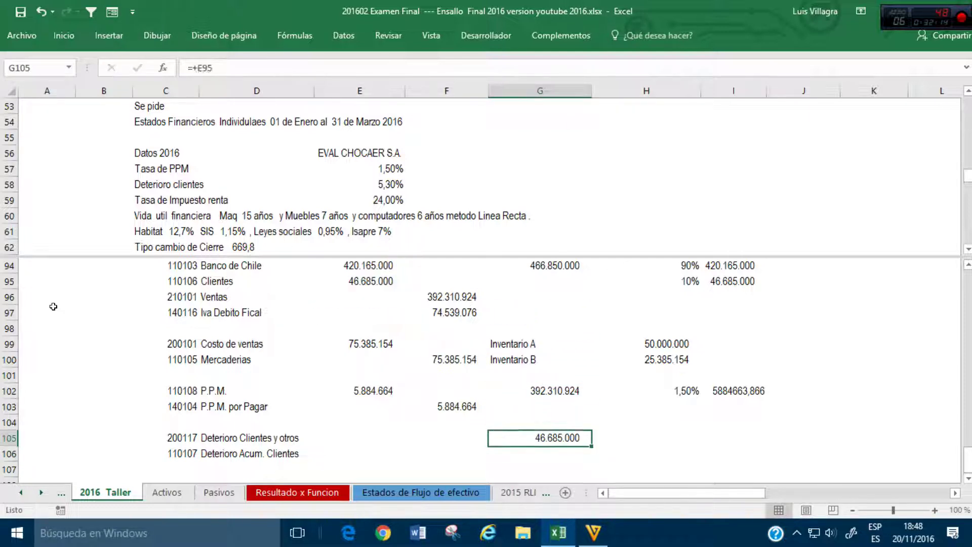
key("Right")
type("+")
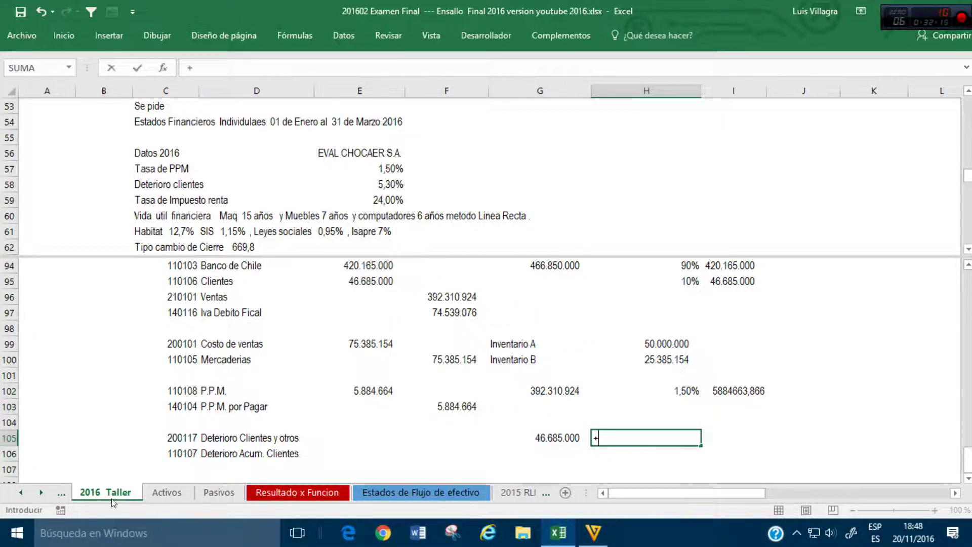
left_click(237, 198)
left_click(384, 171)
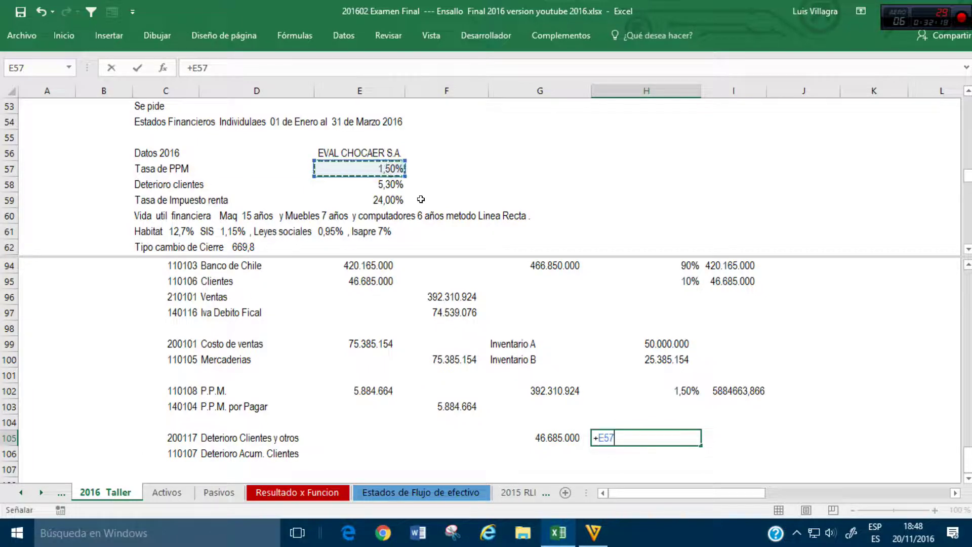
key("Down")
key("Return")
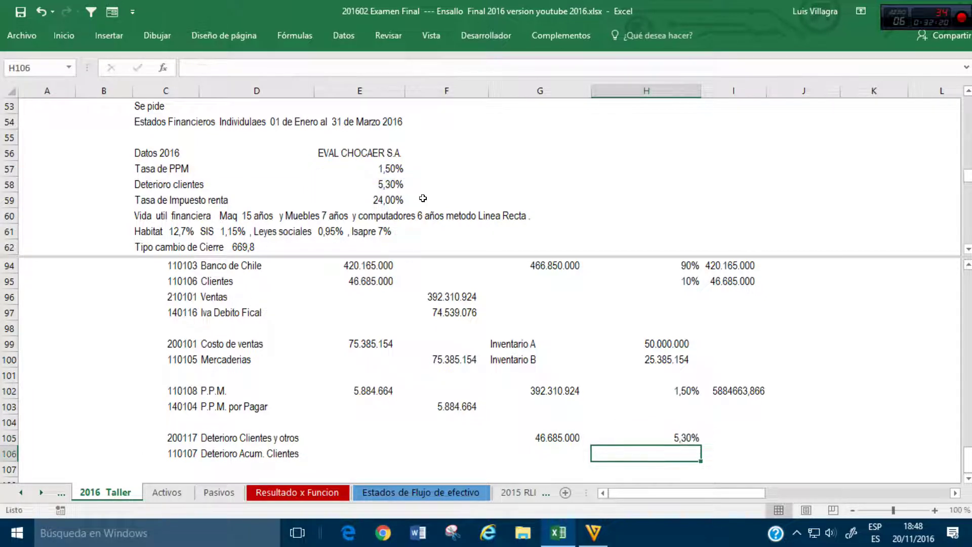
Step: Calculate the customer impairment in I105 by multiplying the Clientes base in G105 by the rate in H105
left_click(760, 436)
type("+G105*")
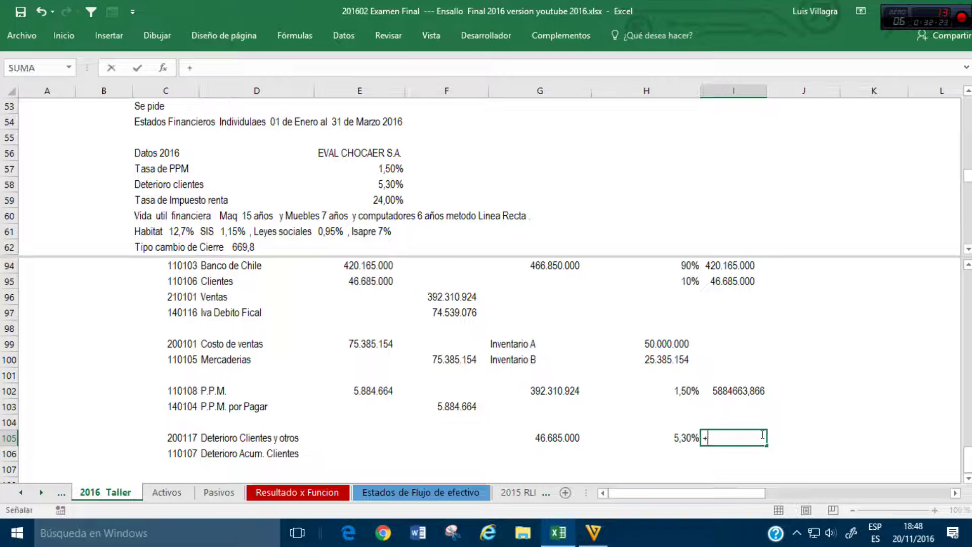
key("Left")
key("Left")
type("*")
key("Left")
key("Return")
Step: Enter the debit for Deterioro Clientes y otros in E105 by linking it to the calculated impairment in I105
key("Left")
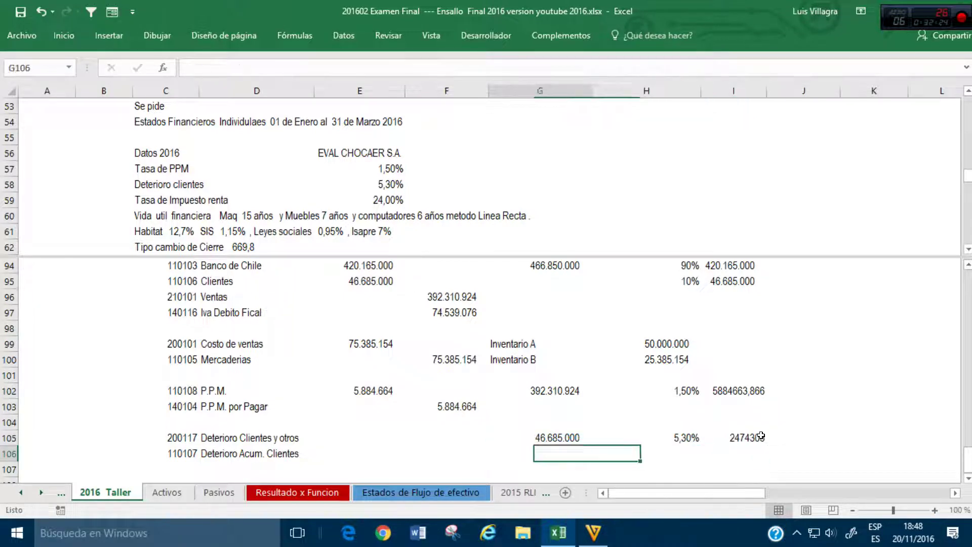
key("Left")
key("Left")
key("Left")
key("Up")
type("+")
key("Right")
key("Right")
key("Right")
key("Right")
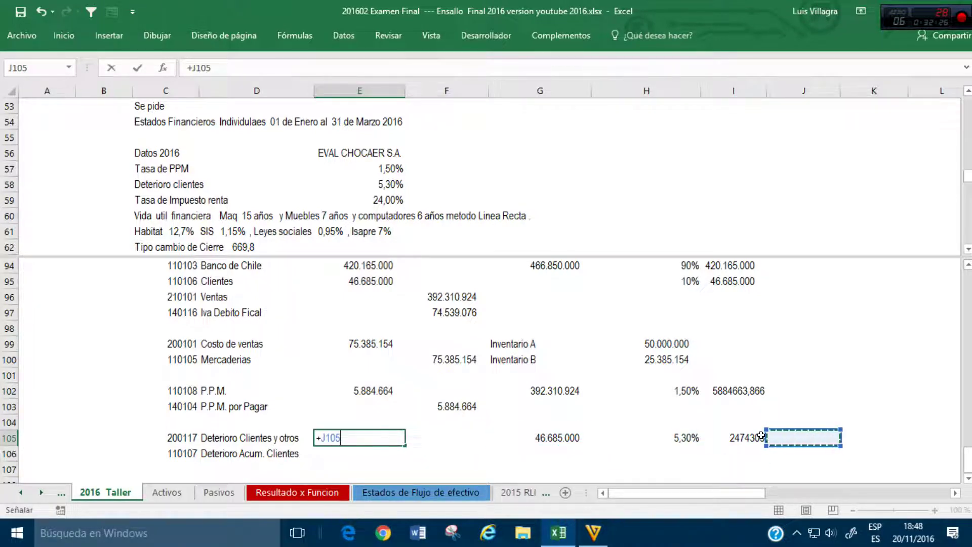
key("Return")
key("Up")
type("+")
key("Right")
key("Right")
key("Right")
key("Right")
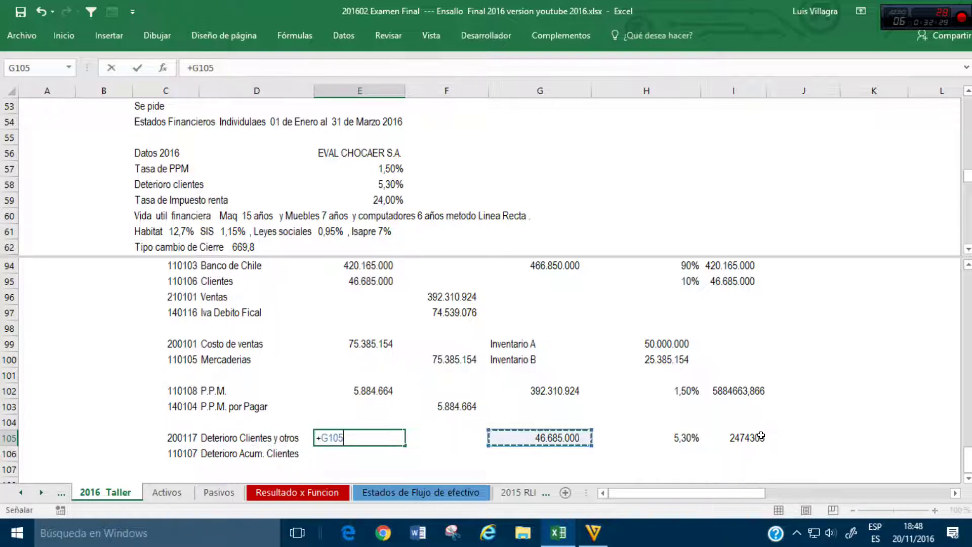
key("Return")
Step: Enter the credit for Deterioro Acum. Clientes in F106 by linking it to the debit in E105
key("Right")
type("+")
key("Up")
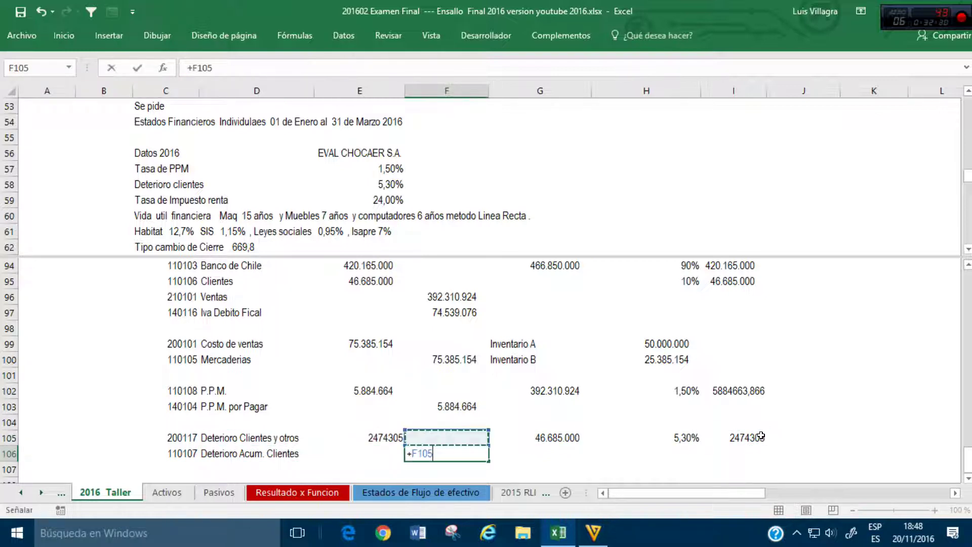
key("Left")
key("Return")
key("Up")
key("Up")
key("Left")
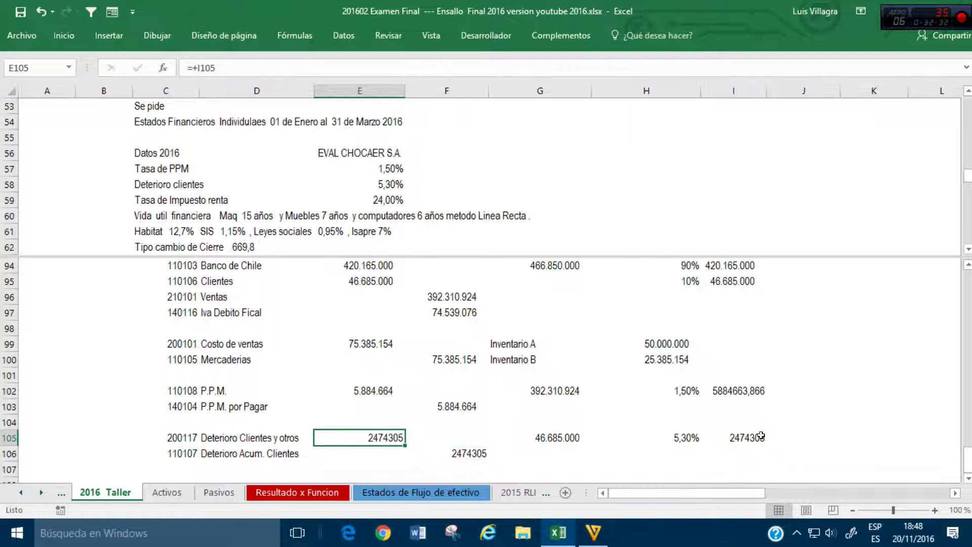
Step: Post the sales collection to the Banco Chile ledger account by linking K75 to the Banco de Chile amount in E94
scroll(583, 405, "up", 1)
scroll(562, 364, "down", 1)
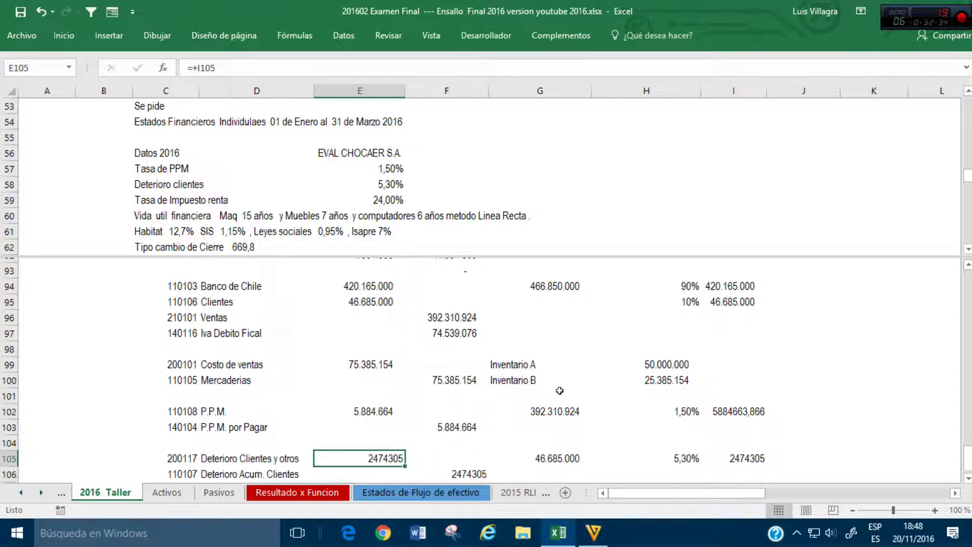
left_click(593, 200)
scroll(593, 200, "up", 2)
scroll(670, 174, "down", 6)
scroll(854, 147, "down", 1)
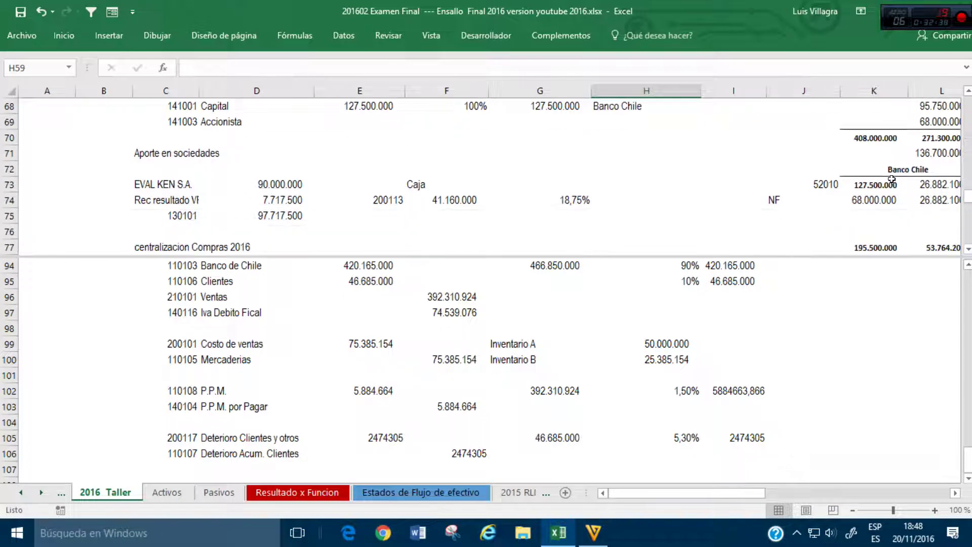
left_click(867, 210)
type("+")
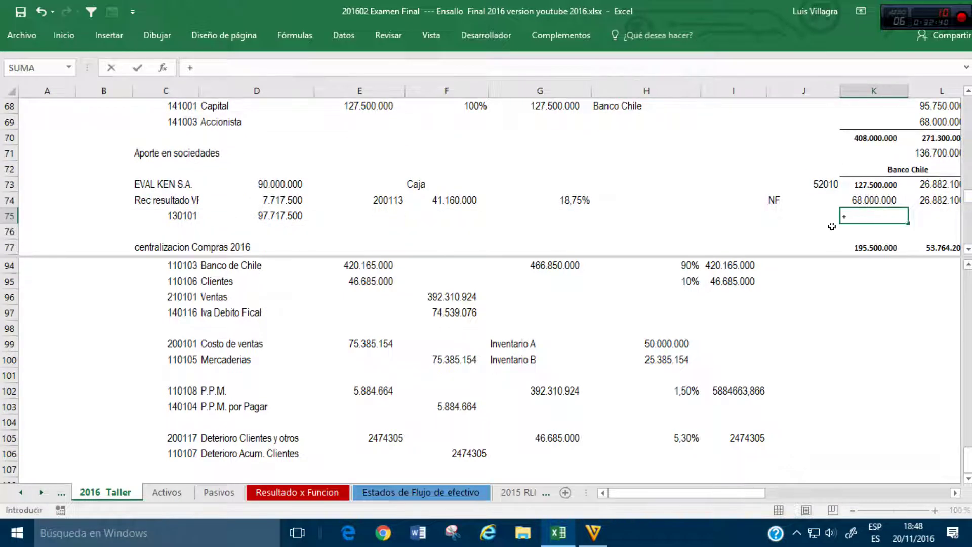
left_click(376, 259)
key("Return")
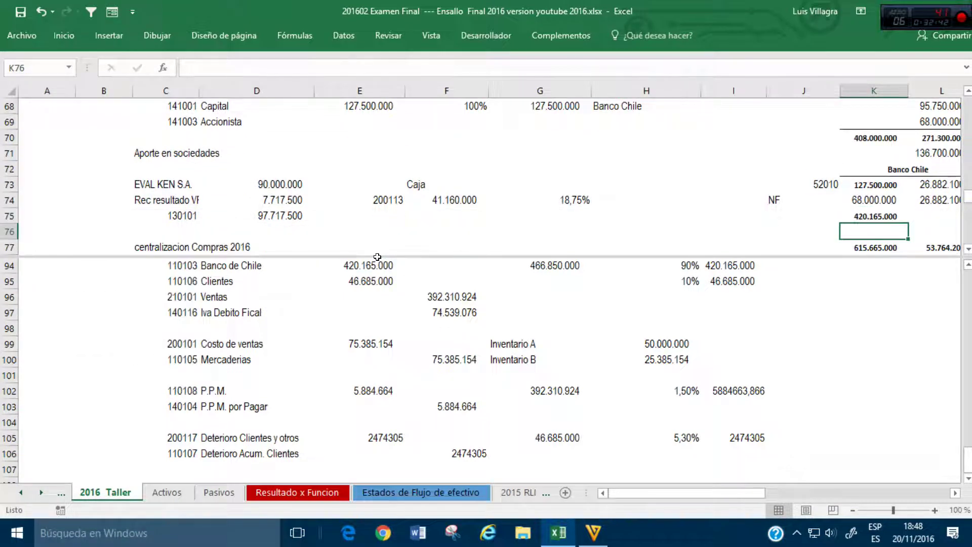
Step: Carry the Clientes balance to the Activos sheet by linking D12 to E95 of 2016 Taller
left_click(258, 282)
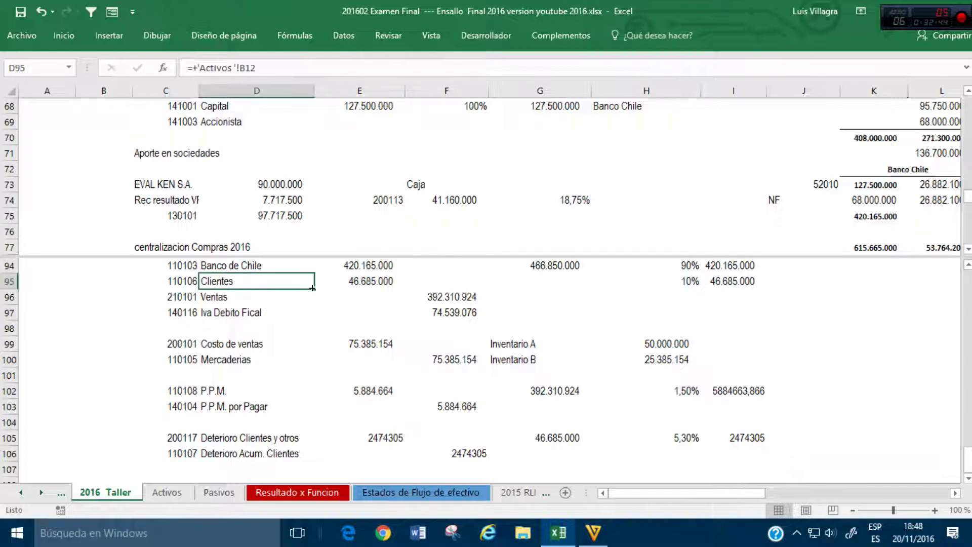
left_click(341, 296)
left_click(167, 491)
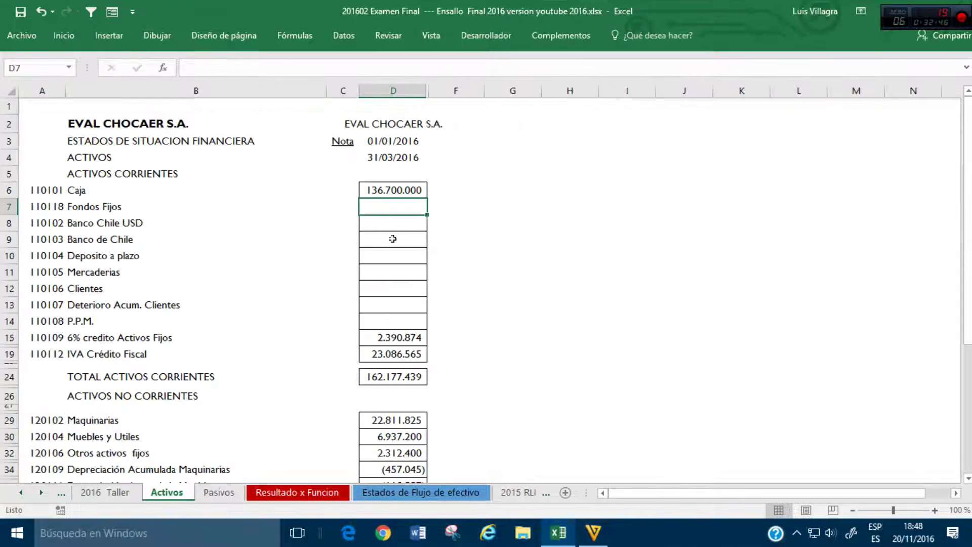
key("Down")
key("Down")
key("Down")
key("Down")
key("Down")
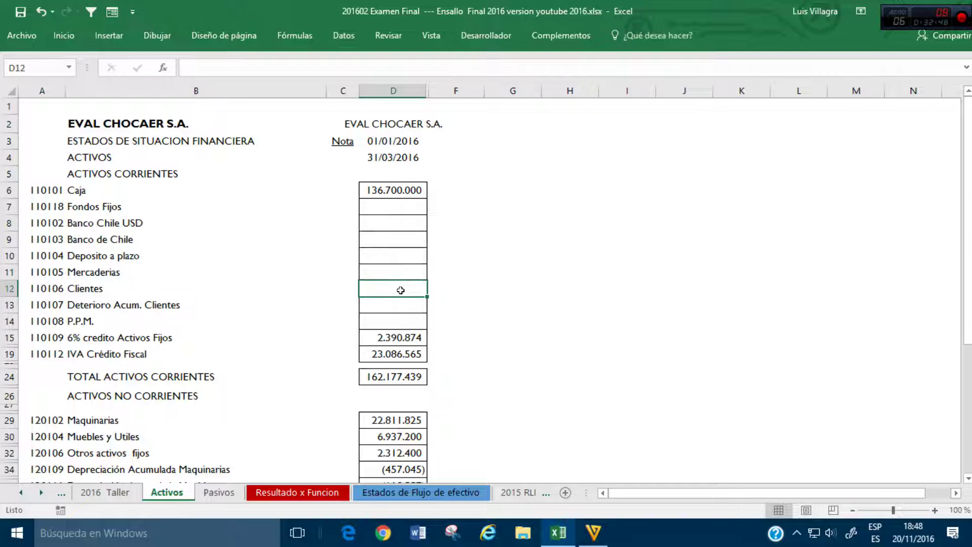
type("+")
left_click(105, 491)
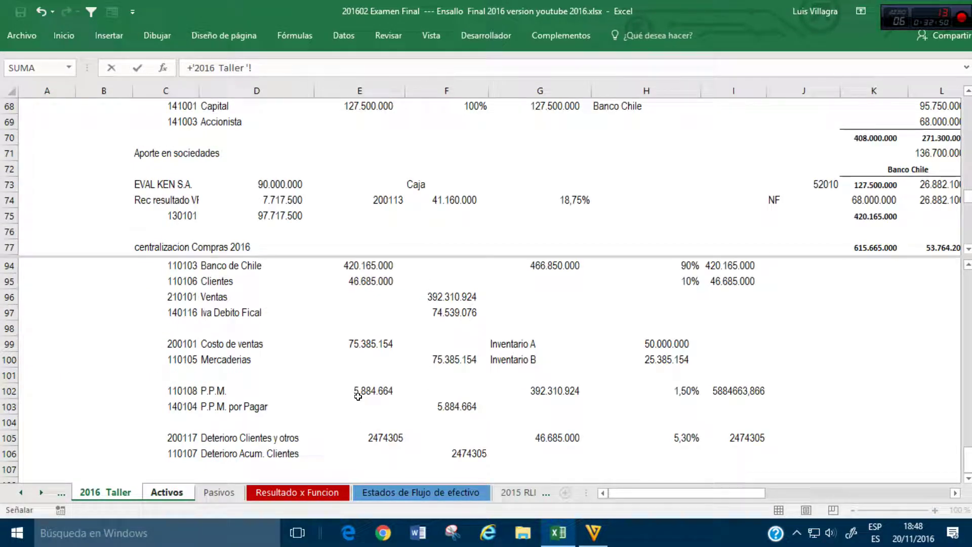
left_click(371, 281)
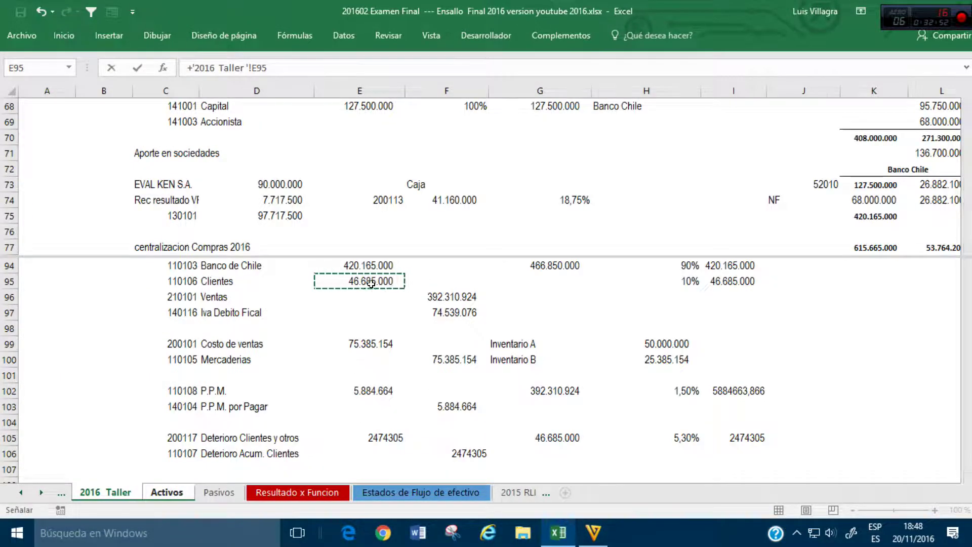
key("Return")
Step: Carry Ventas to the Resultado x Funcion sheet by linking E5 to F96 of 2016 Taller
left_click(295, 498)
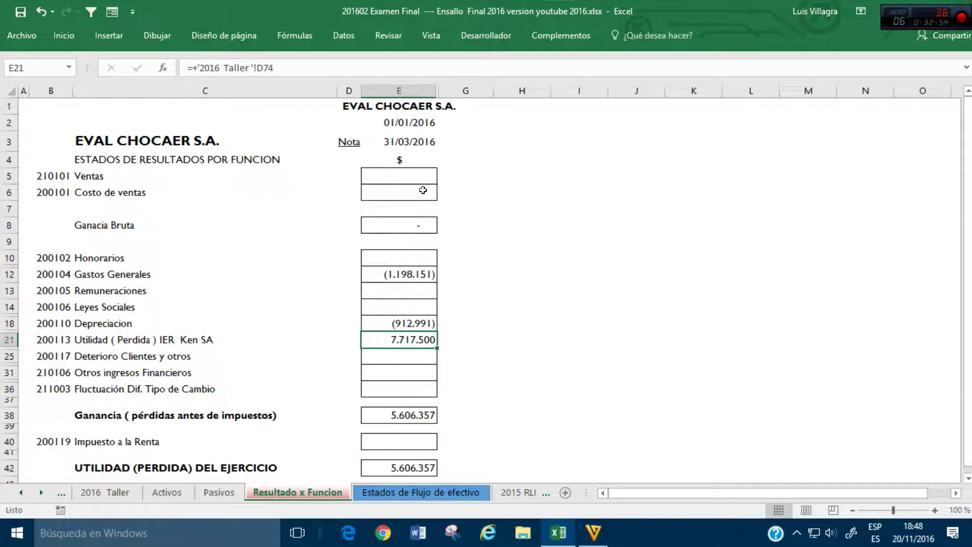
left_click(411, 170)
type("+")
left_click(106, 493)
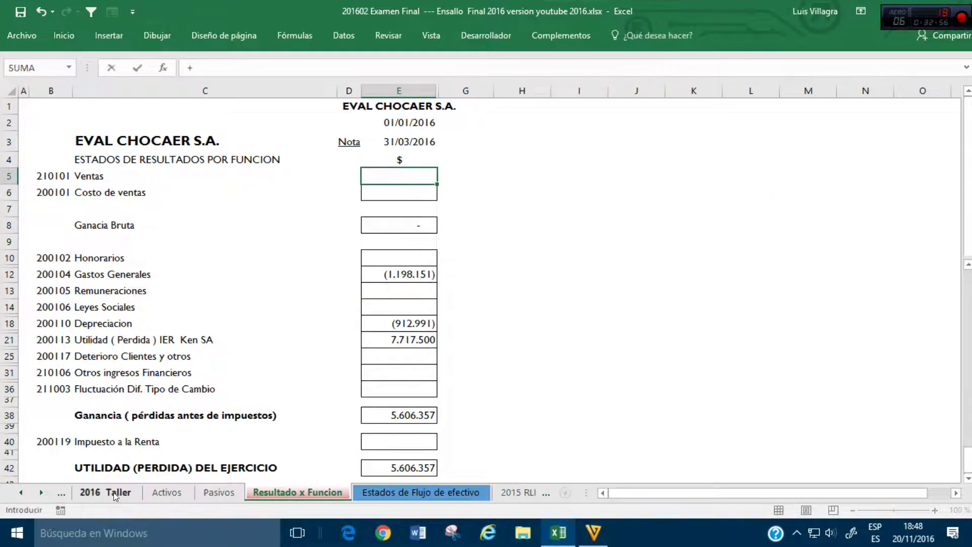
left_click(464, 298)
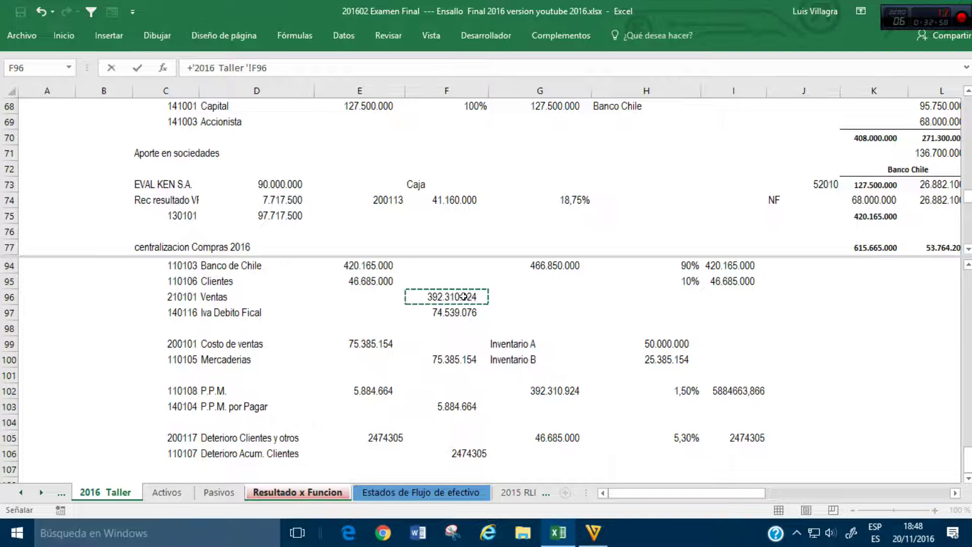
key("Return")
Step: Carry Iva Debito Fical to the Pasivos sheet by linking E21 to F97 of 2016 Taller
left_click(219, 493)
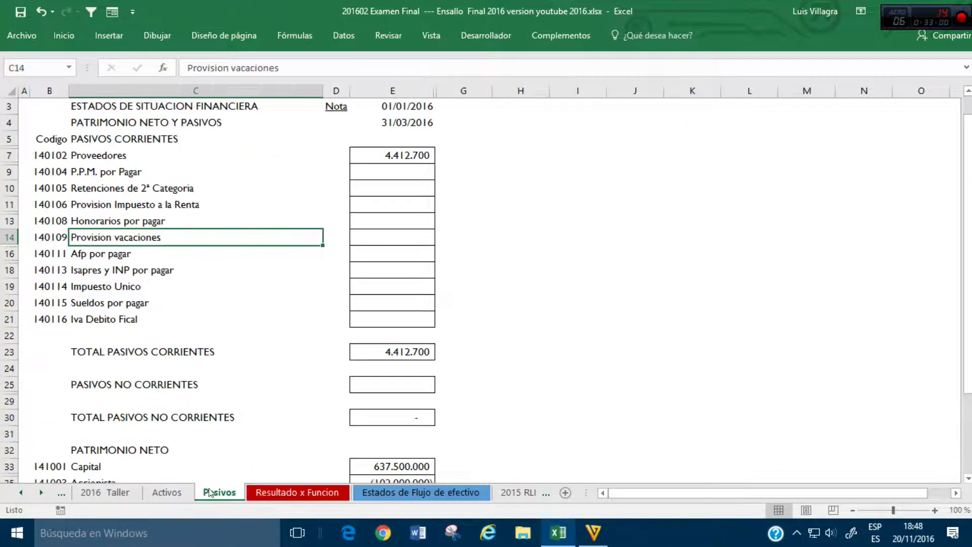
left_click(397, 291)
left_click(390, 318)
type("+")
left_click(99, 494)
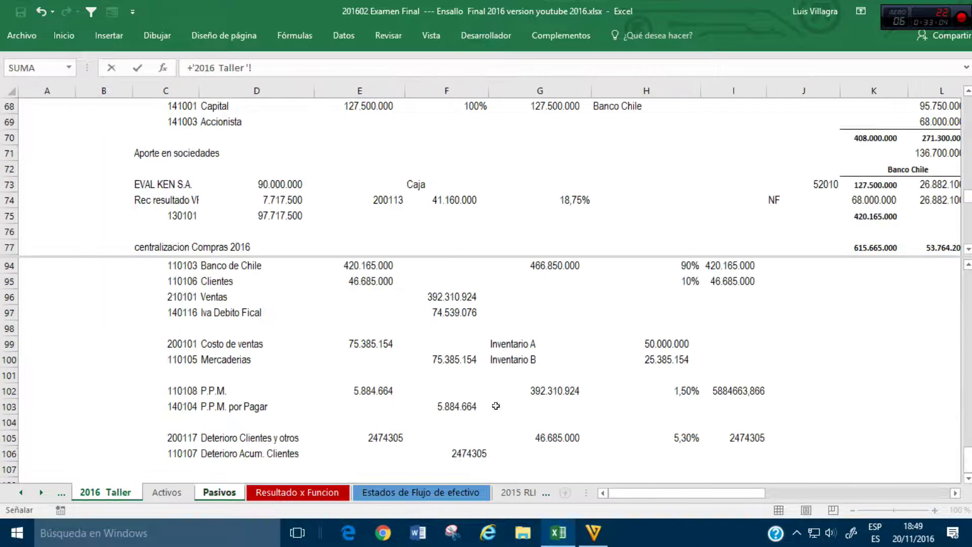
left_click(449, 318)
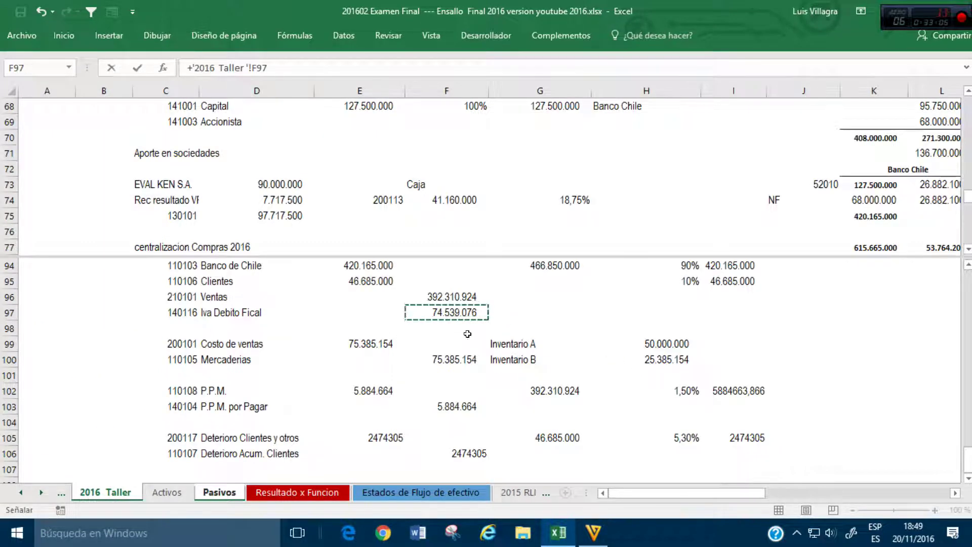
key("Return")
Step: Carry Costo de ventas to Resultado x Funcion as a negative amount by linking E6 to E99 of 2016 Taller
left_click(264, 496)
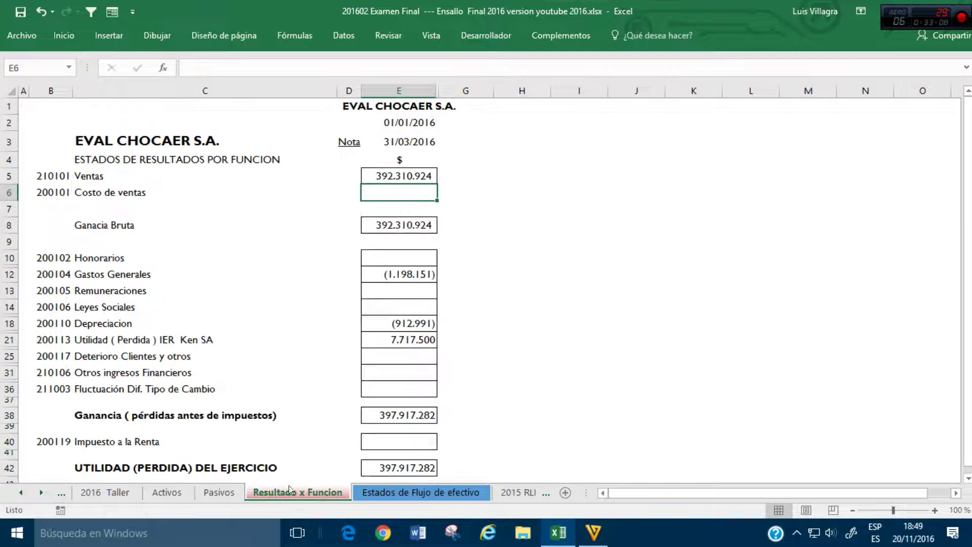
type("-")
left_click(92, 493)
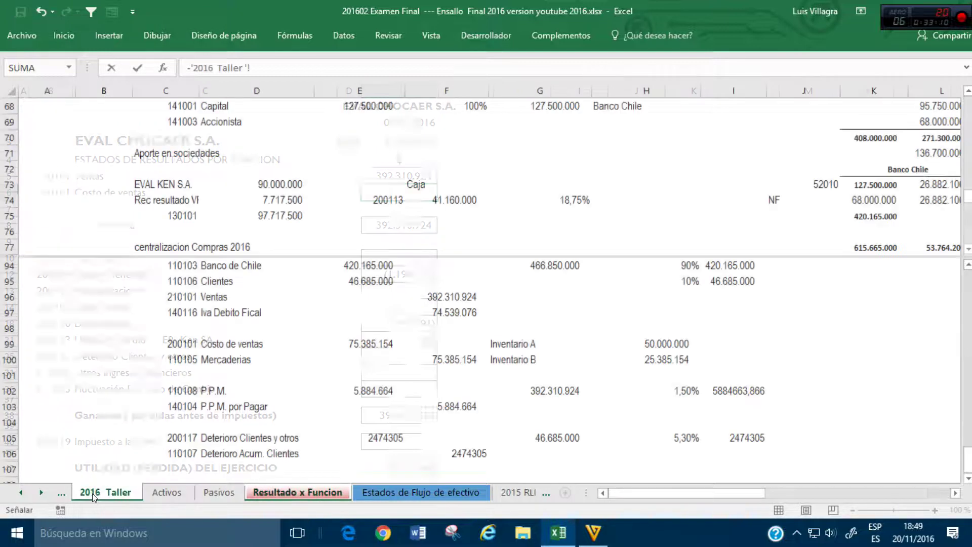
left_click(366, 344)
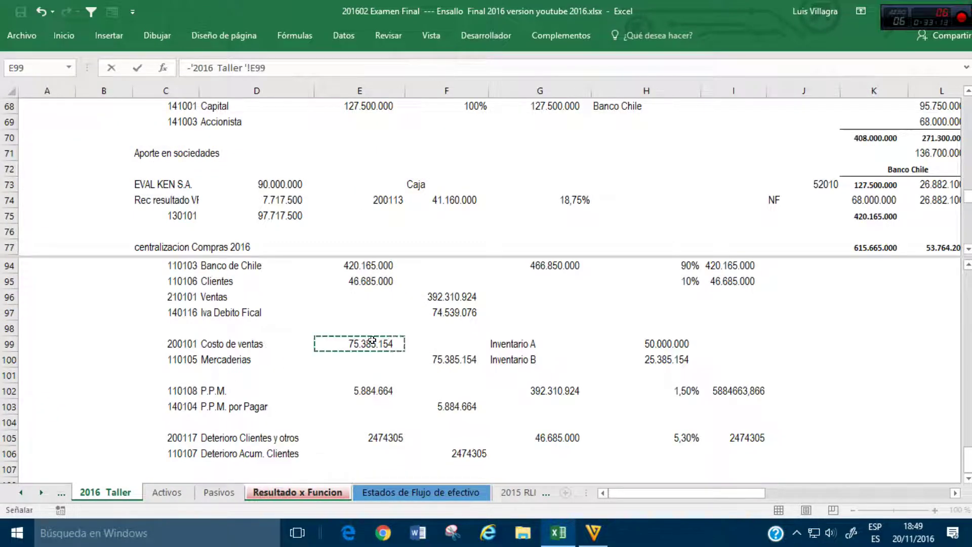
key("Return")
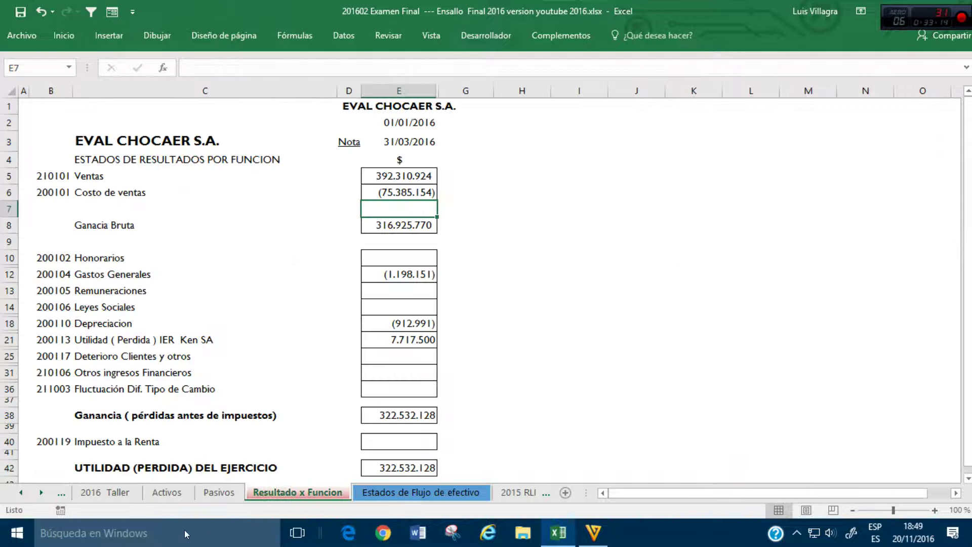
Step: Start a formula for the Mercaderias balance in D11 of the Activos sheet
left_click(116, 495)
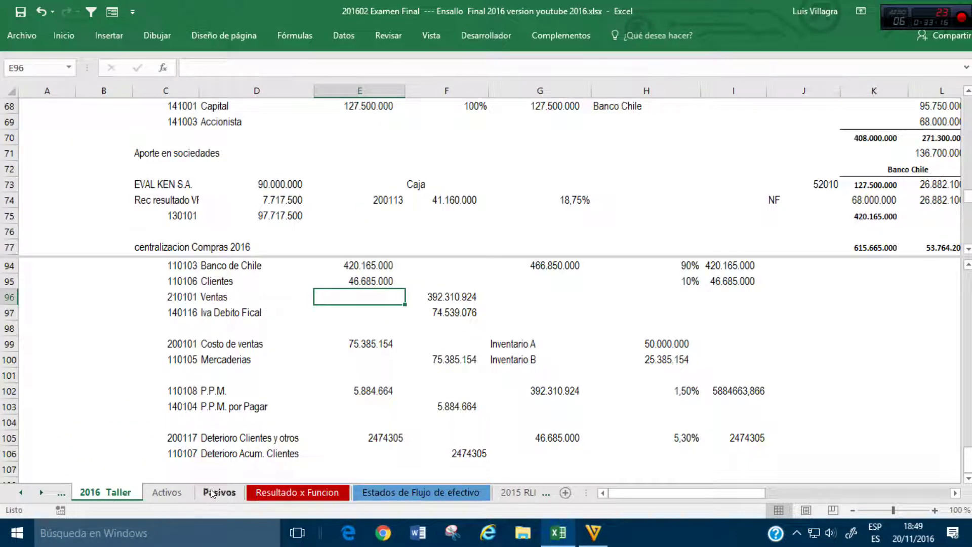
left_click(166, 492)
left_click(380, 260)
left_click(379, 271)
type("+")
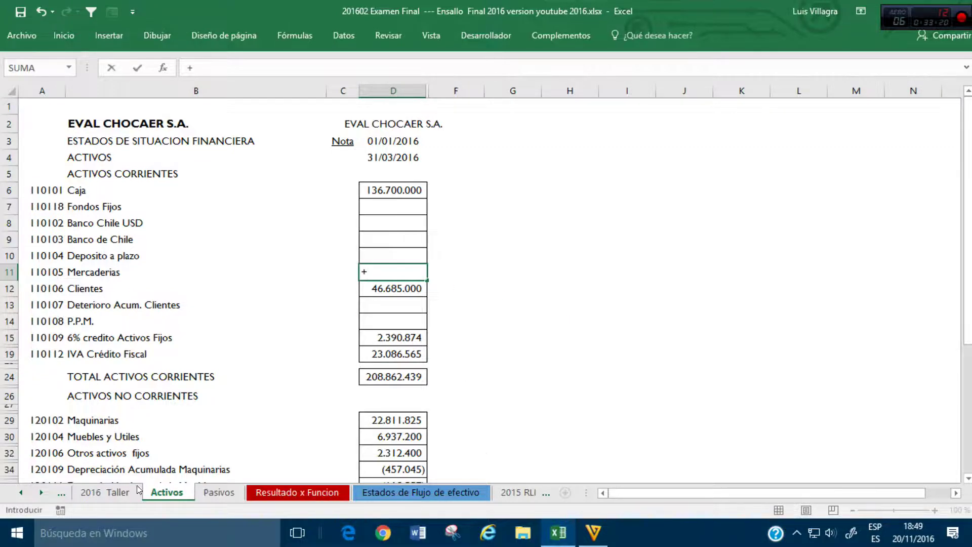
Step: Complete the Mercaderias amount in Activos as cell E80 minus cell F100 of the 2016 Taller sheet
left_click(134, 491)
scroll(446, 328, "up", 5)
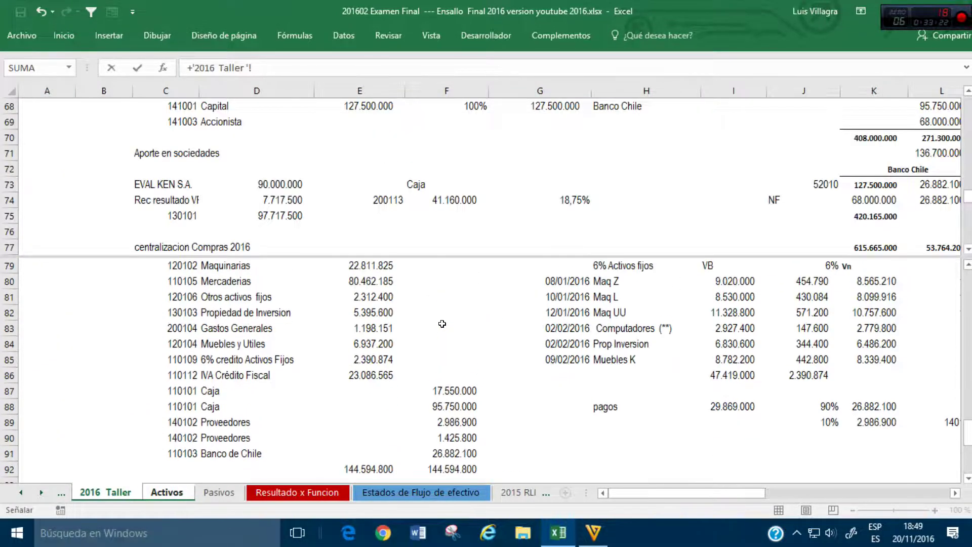
left_click(388, 281)
type("-")
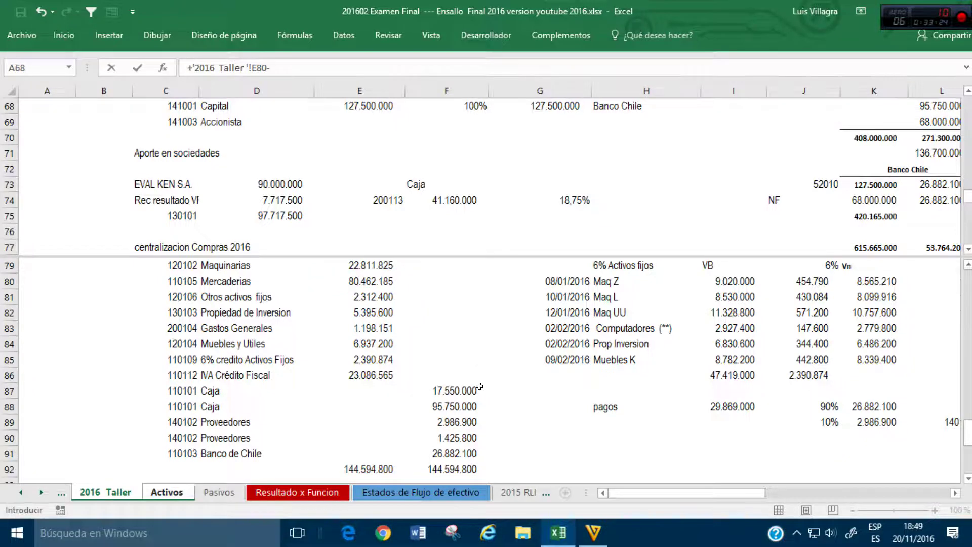
scroll(482, 392, "down", 3)
scroll(482, 393, "down", 3)
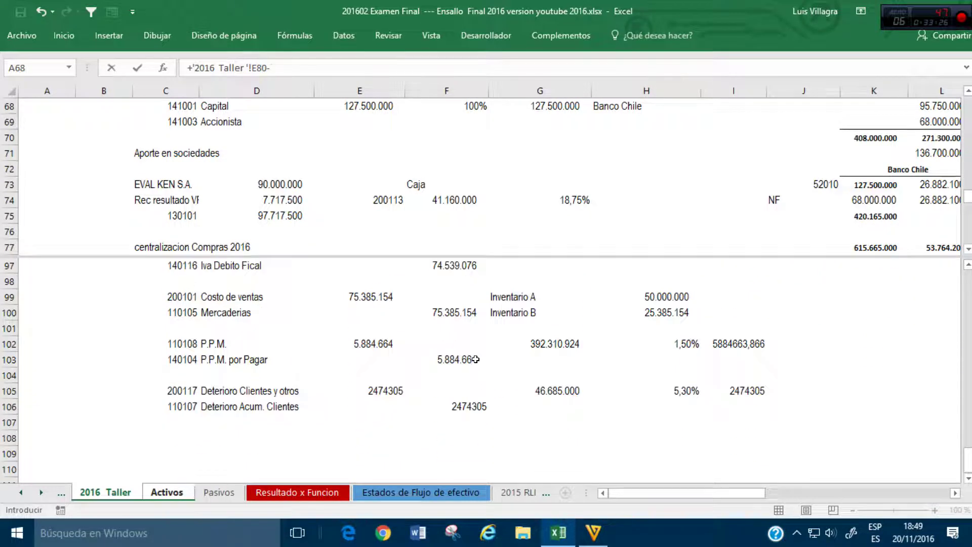
left_click(475, 359)
left_click(456, 312)
key("Return")
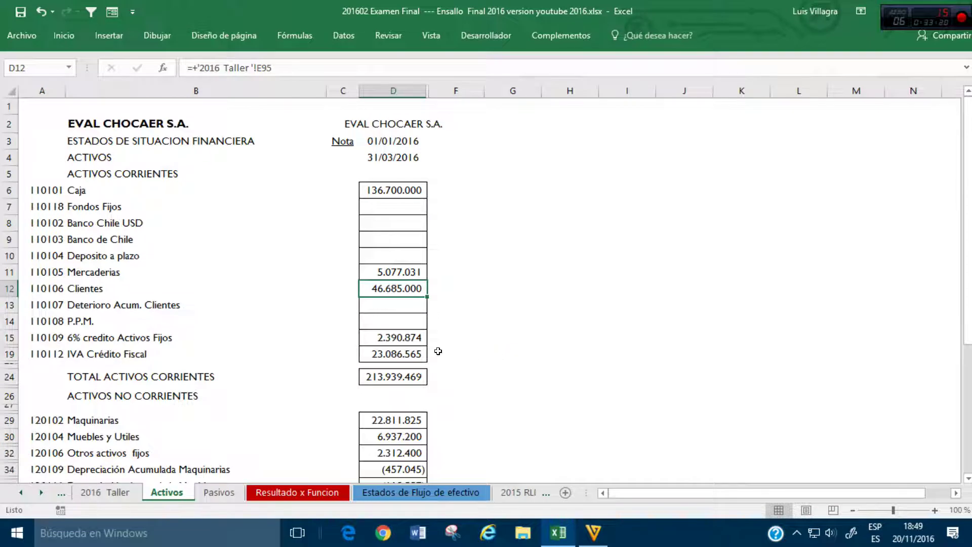
Step: Link the P.P.M. amount in cell D14 of Activos to cell E102 of the 2016 Taller sheet
left_click(392, 304)
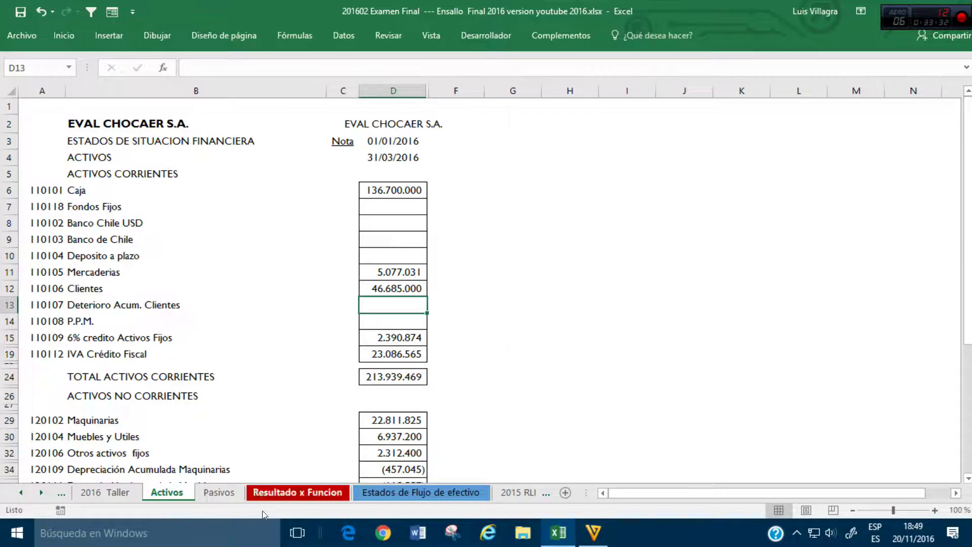
left_click(130, 490)
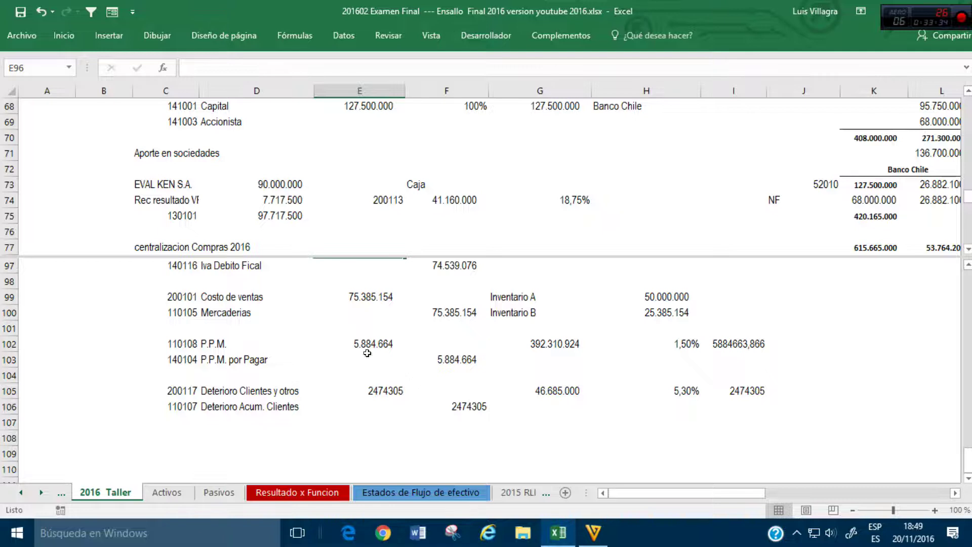
left_click(170, 491)
left_click(392, 319)
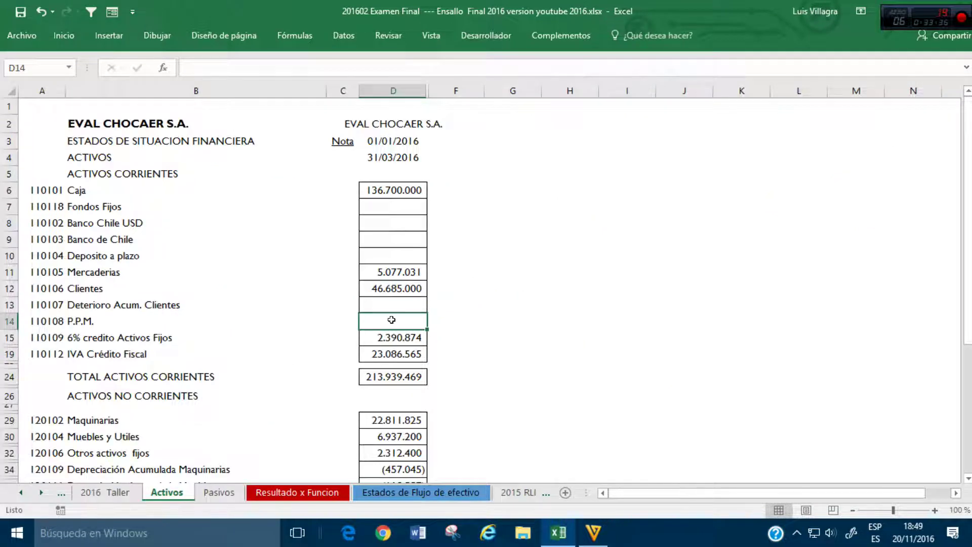
type("+")
left_click(108, 492)
left_click(358, 339)
key("Return")
Step: Link P.P.M. por Pagar in cell E9 of the Pasivos sheet to cell F103 of 2016 Taller
left_click(212, 493)
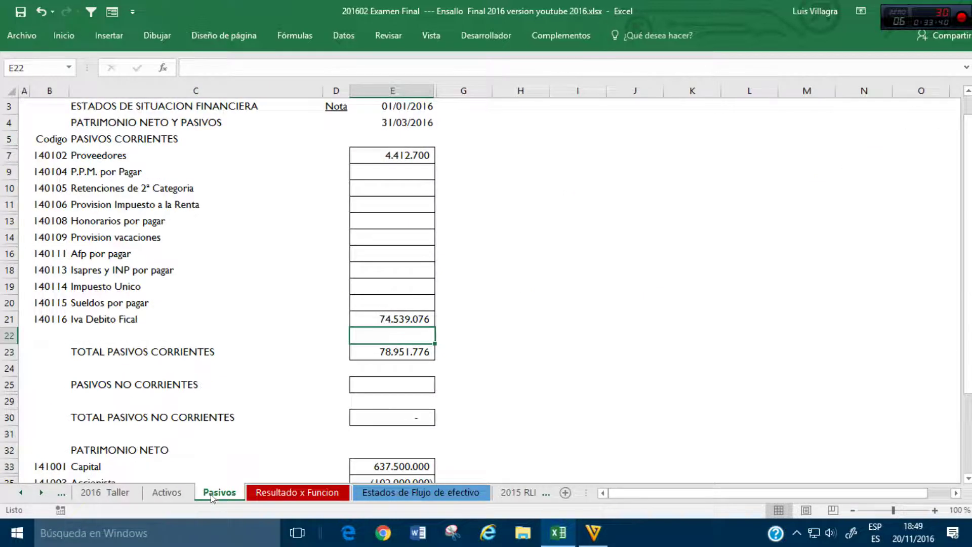
left_click(401, 175)
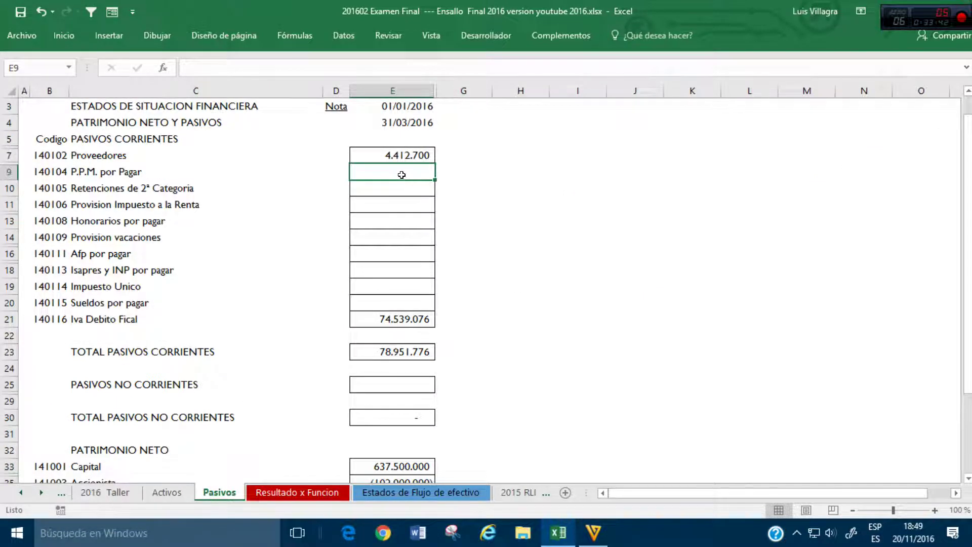
type("+")
left_click(104, 492)
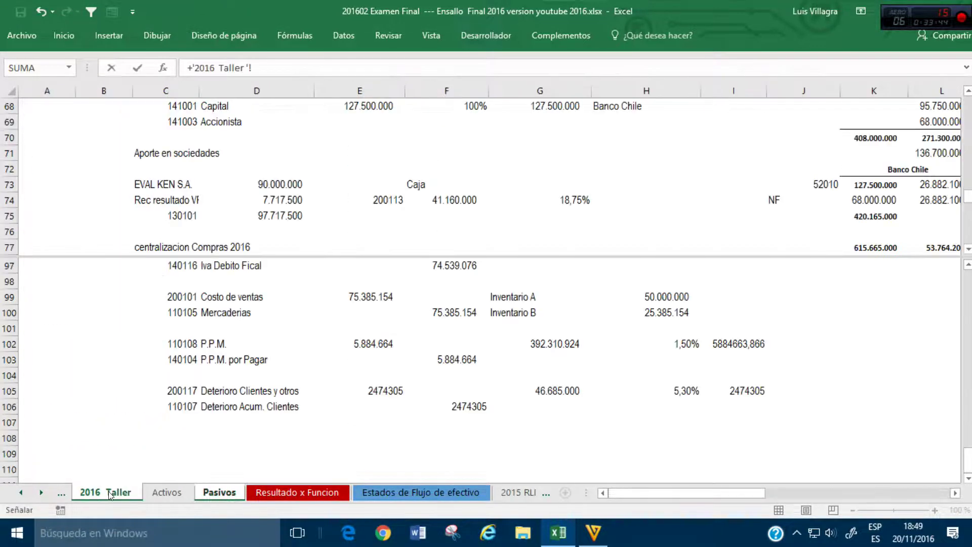
left_click(467, 354)
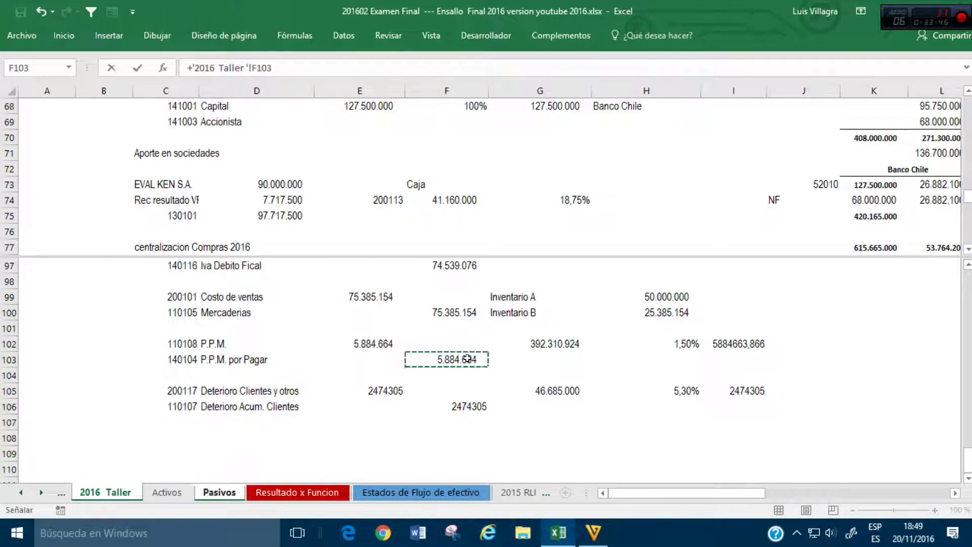
key("Return")
Step: On Resultado x Funcion, set Deterioro Clientes y otros in E25 to the negative of cell E105 of 2016 Taller
key("ctrl+Page_Up")
key("ctrl+Page_Up")
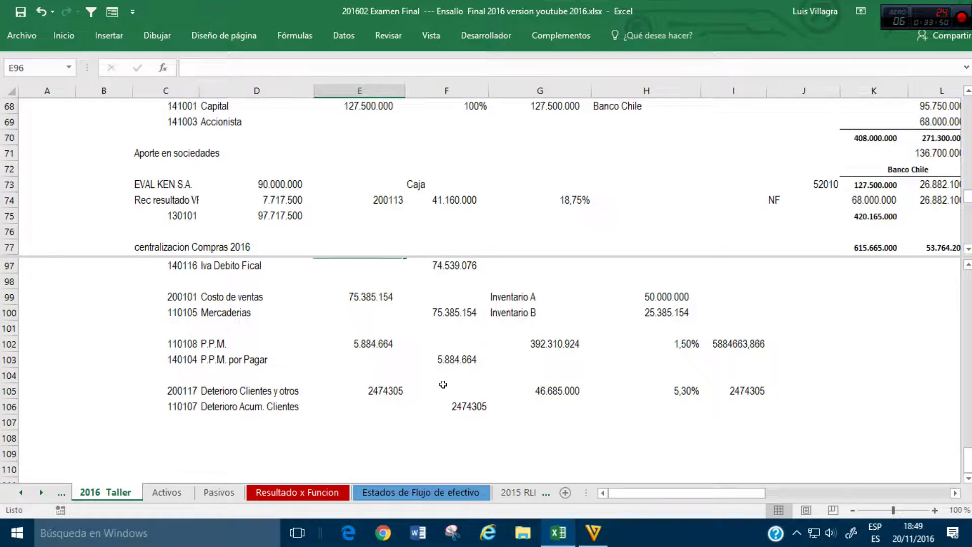
key("ctrl+Page_Down")
key("ctrl+Page_Down")
key("ctrl+Page_Down")
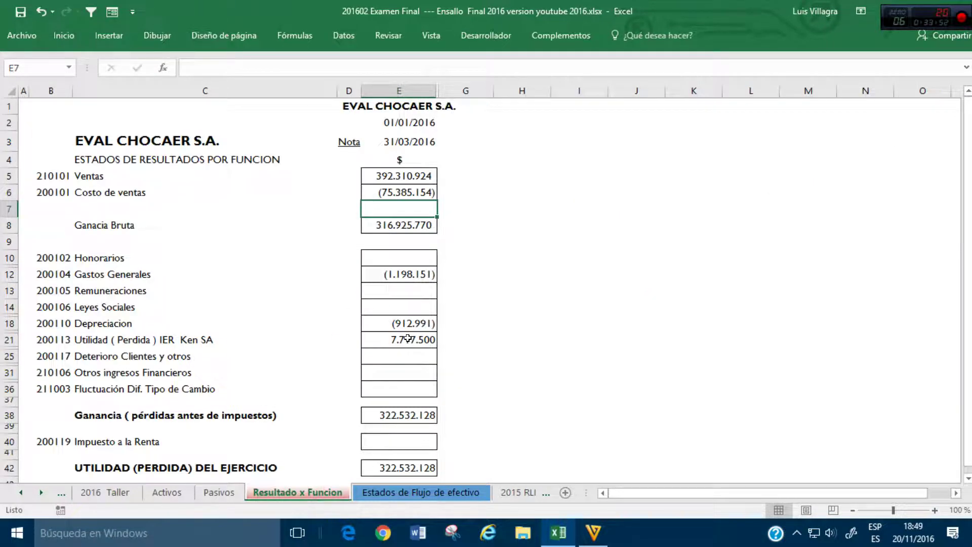
left_click(408, 356)
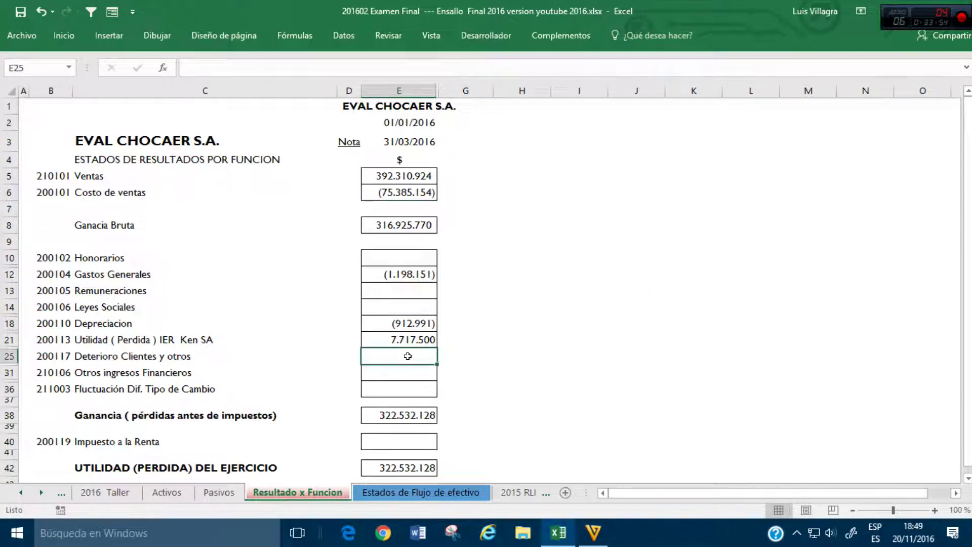
type("-")
key("ctrl+Page_Up")
key("ctrl+Page_Up")
key("ctrl+Page_Up")
left_click(391, 390)
key("Return")
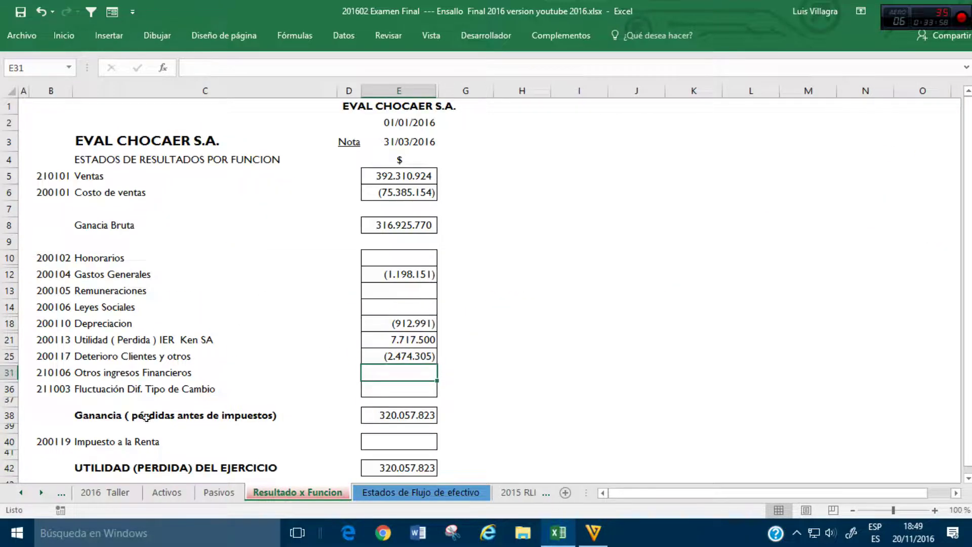
Step: Set Deterioro Acum. Clientes in D13 of Activos to the negative of cell F106 of 2016 Taller, and save the workbook
key("ctrl+Page_Up")
key("ctrl+Page_Up")
key("ctrl+Page_Up")
left_click(167, 492)
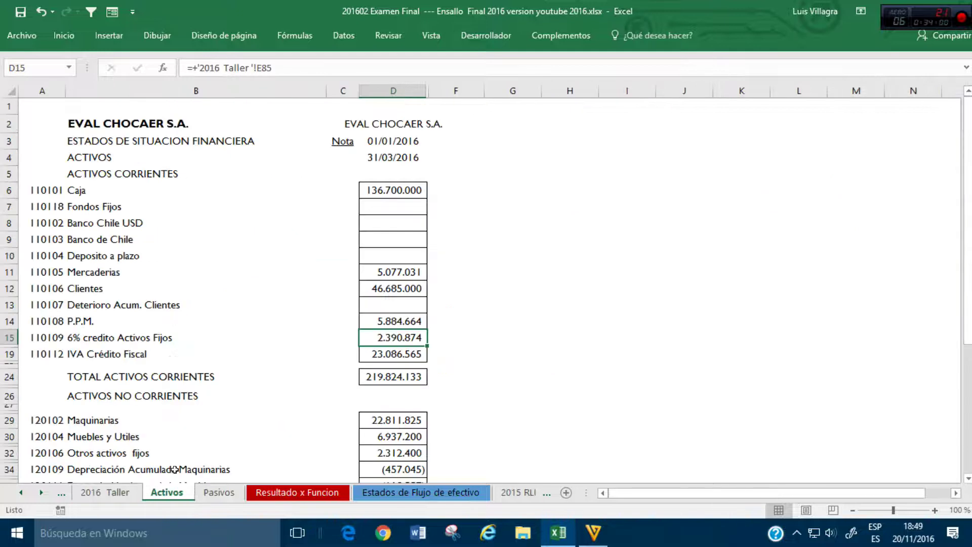
left_click(371, 298)
type("-")
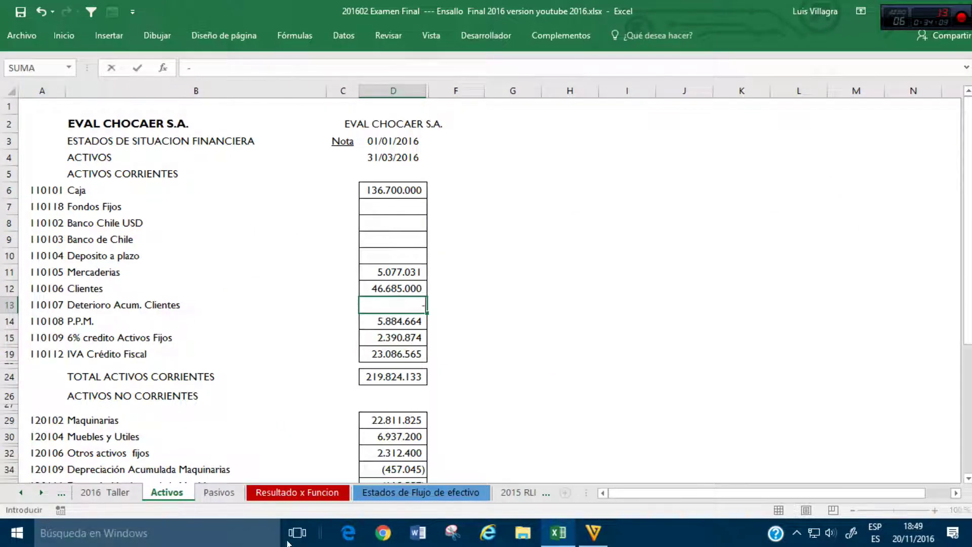
left_click(284, 491)
left_click(114, 491)
left_click(478, 407)
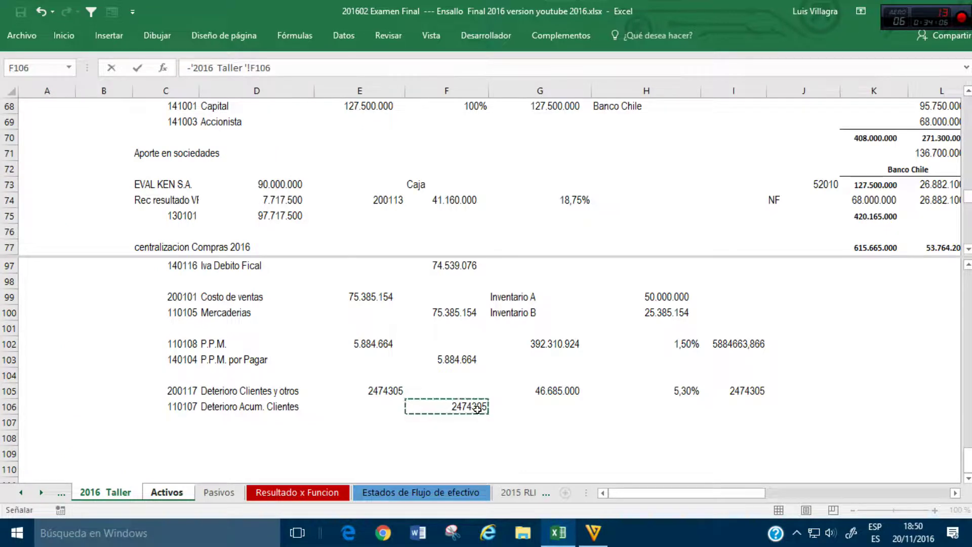
key("Return")
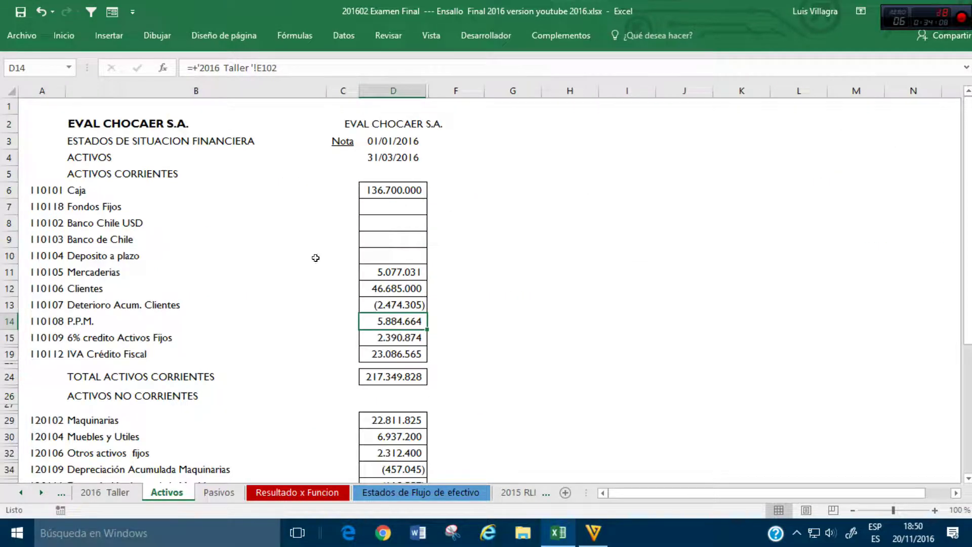
left_click(16, 6)
Step: On the 2016 Taller sheet, link cell B108 to the date of the dollar account opening in B23
left_click(106, 493)
scroll(458, 346, "down", 3)
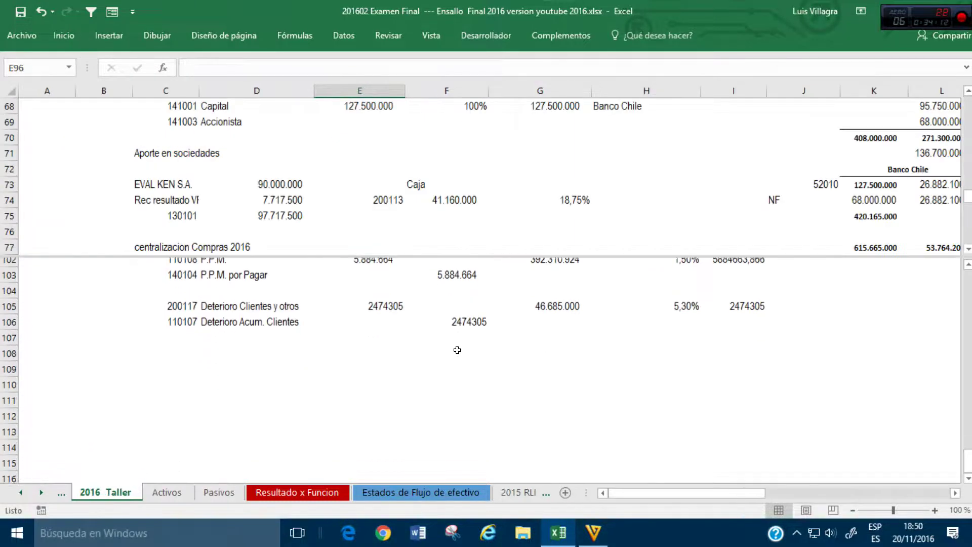
left_click(381, 224)
left_click(390, 157)
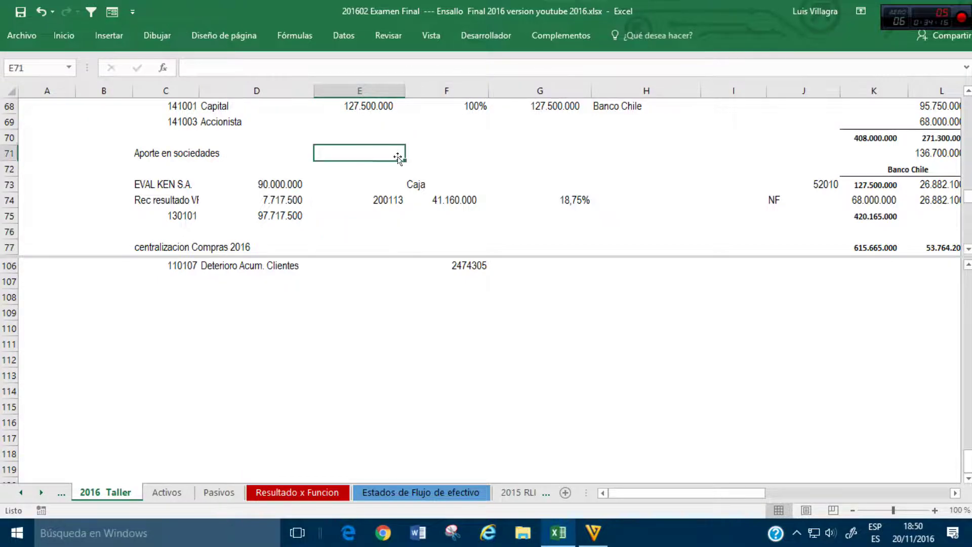
scroll(412, 192, "up", 13)
scroll(411, 192, "up", 1)
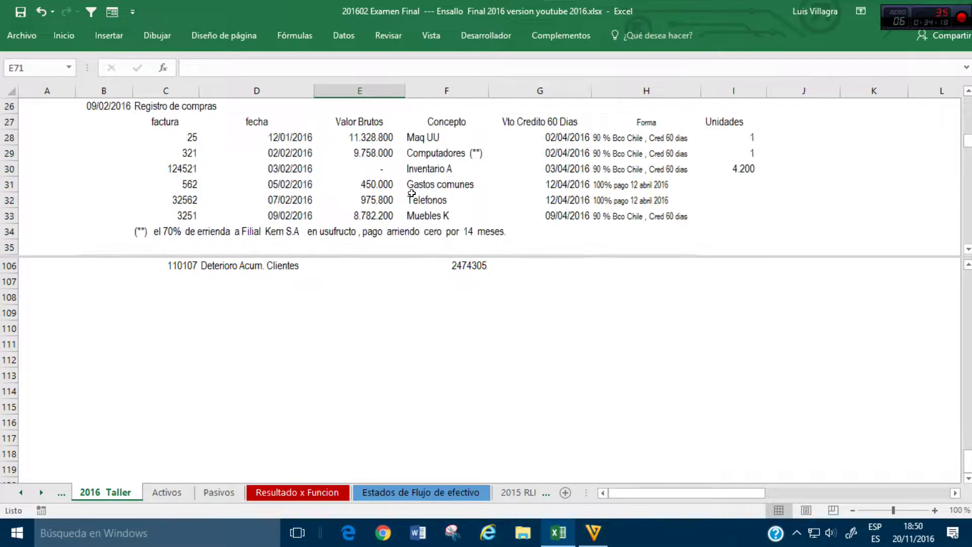
scroll(412, 193, "up", 2)
scroll(187, 191, "down", 1)
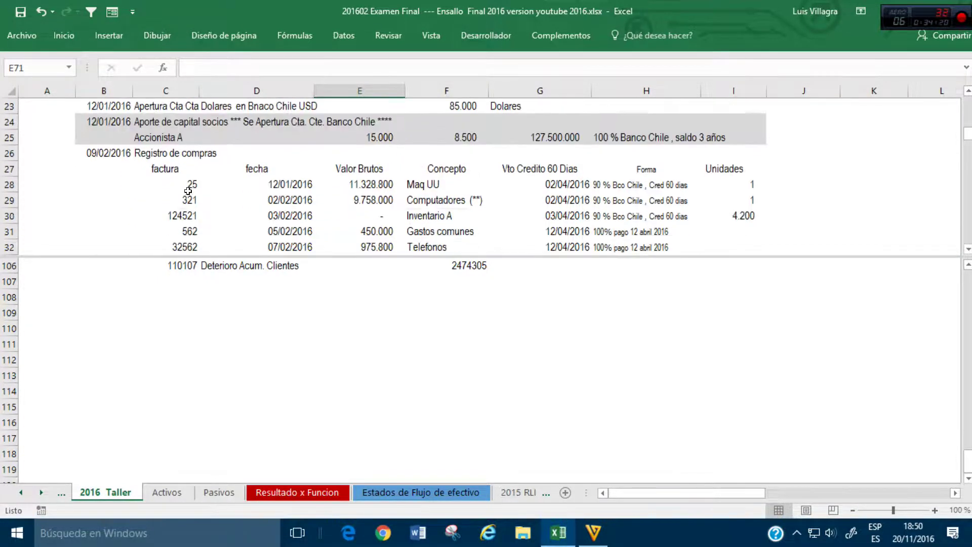
left_click(202, 306)
left_click(203, 342)
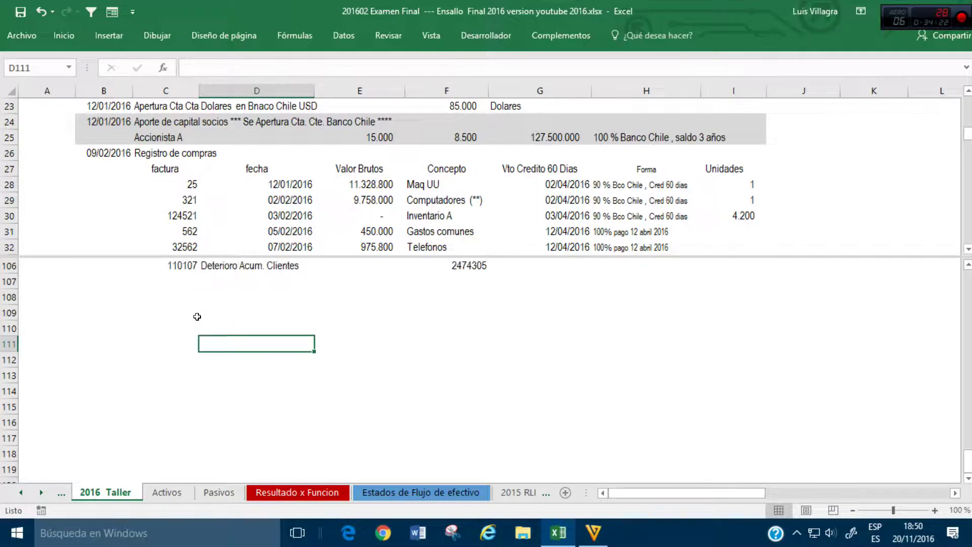
left_click(154, 301)
left_click(108, 302)
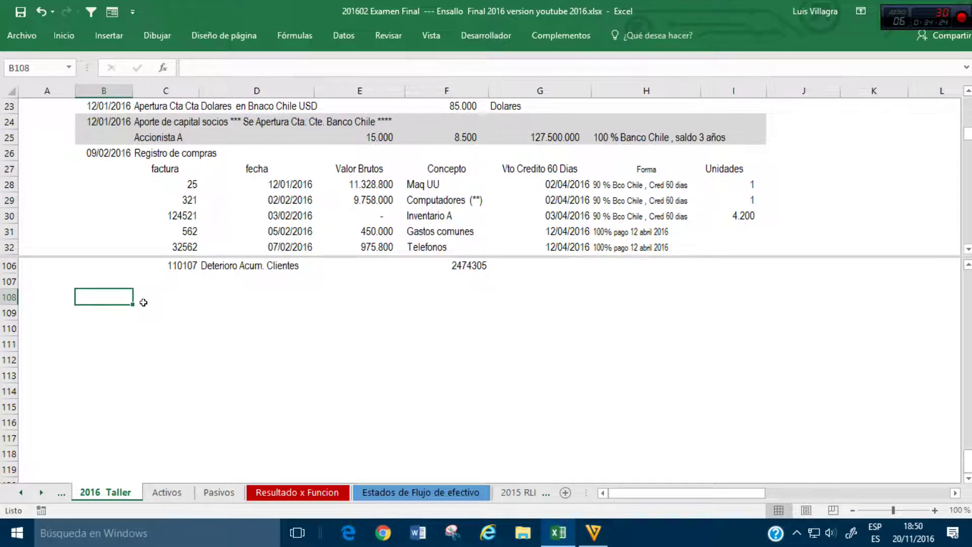
type("+")
left_click(131, 109)
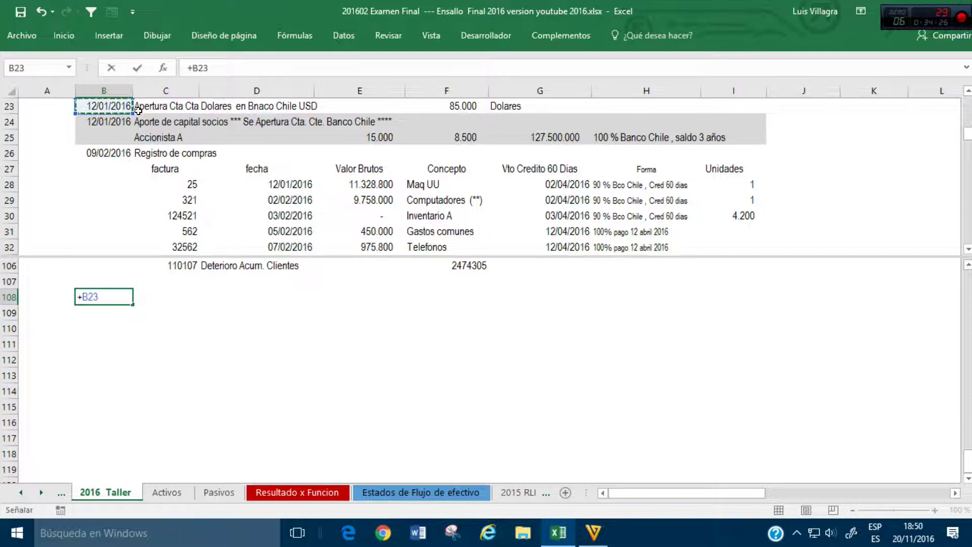
key("ctrl+Return")
Step: Copy the link formula into C108 for the transaction description, and reference the dollar amount from F23 in F108
key("ctrl+c")
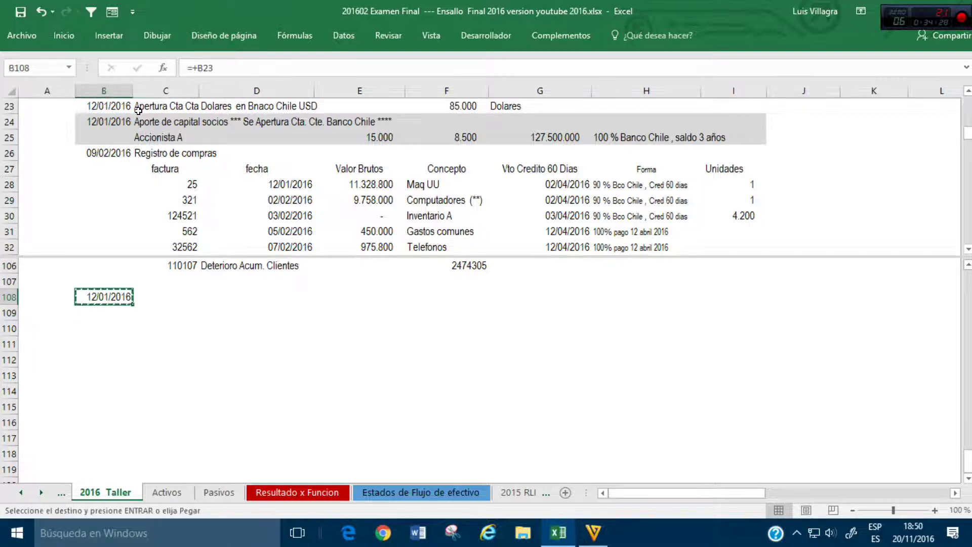
key("Right")
key("ctrl+v")
key("Right")
key("Right")
key("Right")
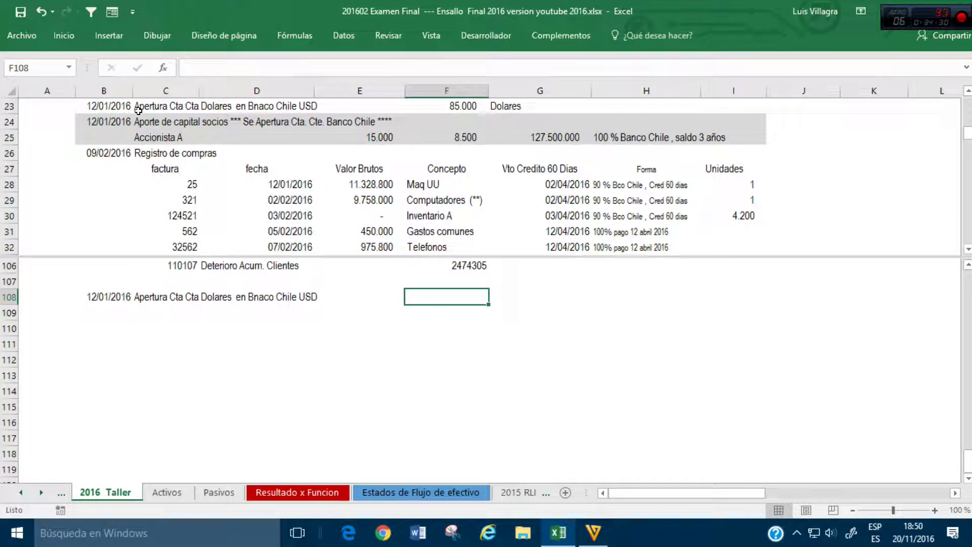
type("+")
left_click(465, 107)
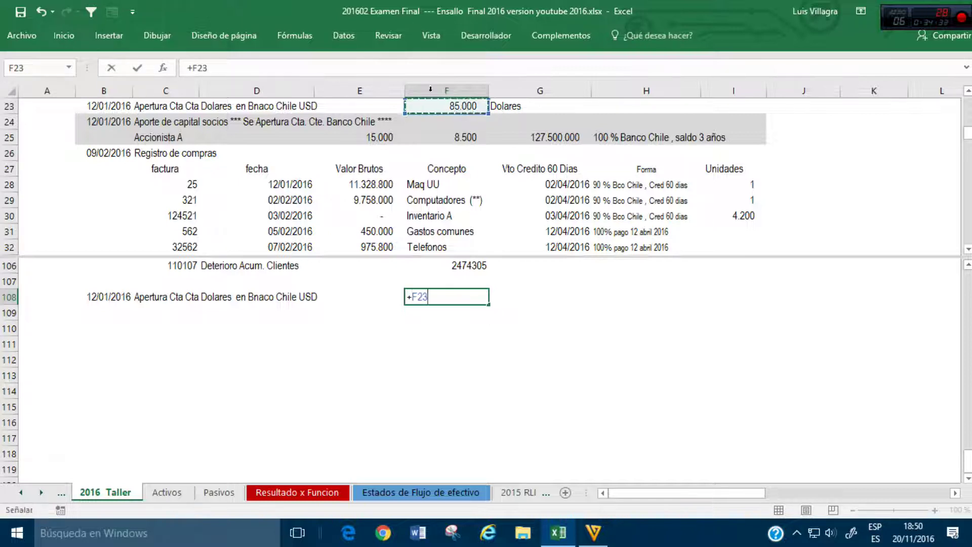
key("ctrl+Return")
Step: Link cell G108 to the USD exchange rate for 12 January 2016 in cell Q15 of the Indices sheet
key("Right")
type("+")
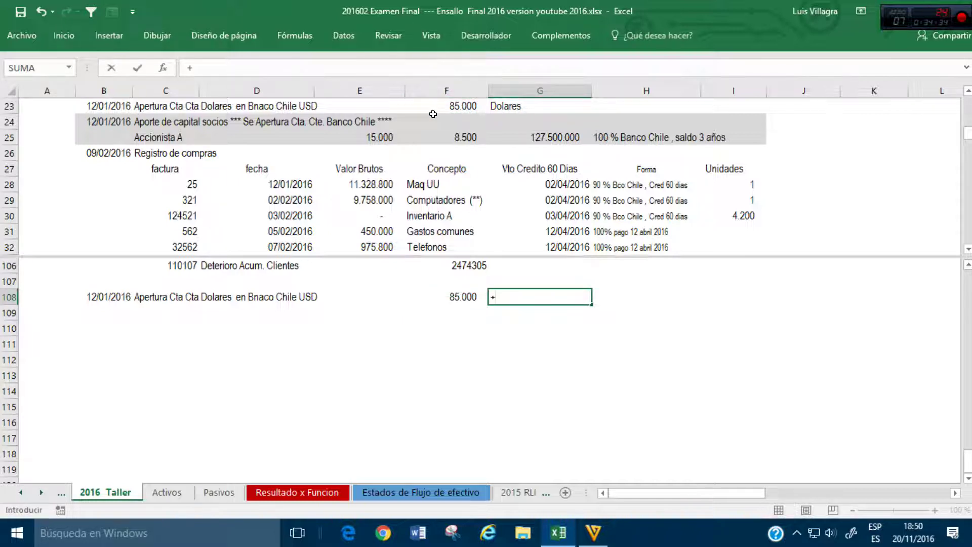
left_click(20, 491)
left_click(93, 492)
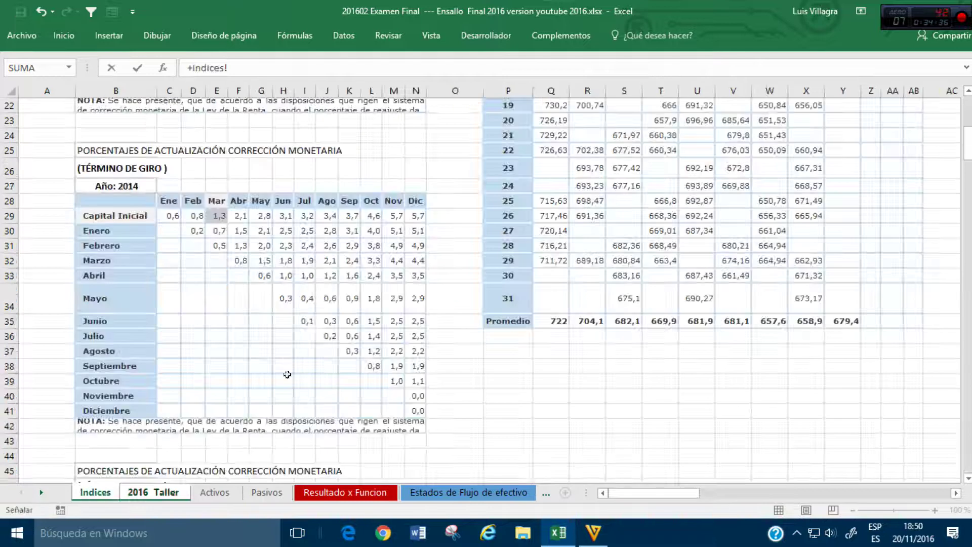
scroll(755, 176, "up", 6)
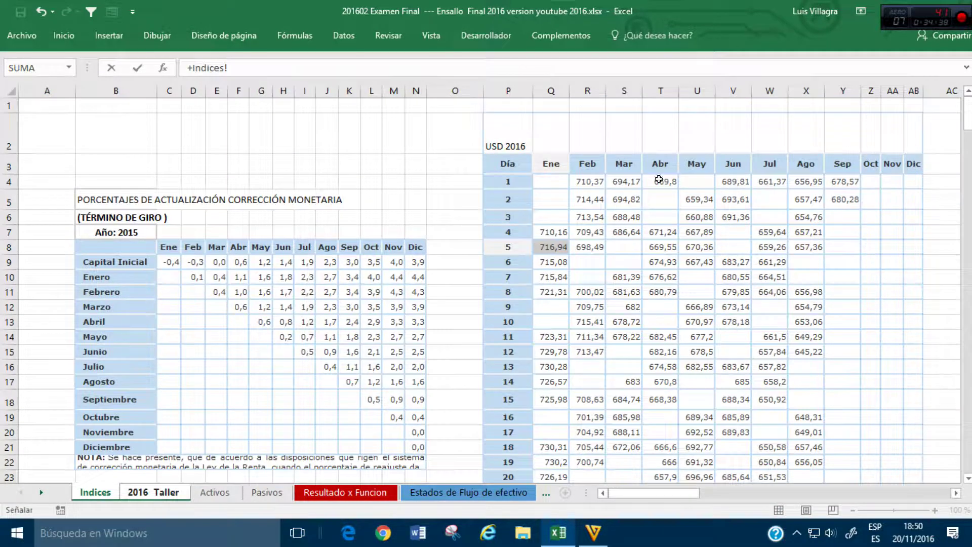
left_click(552, 274)
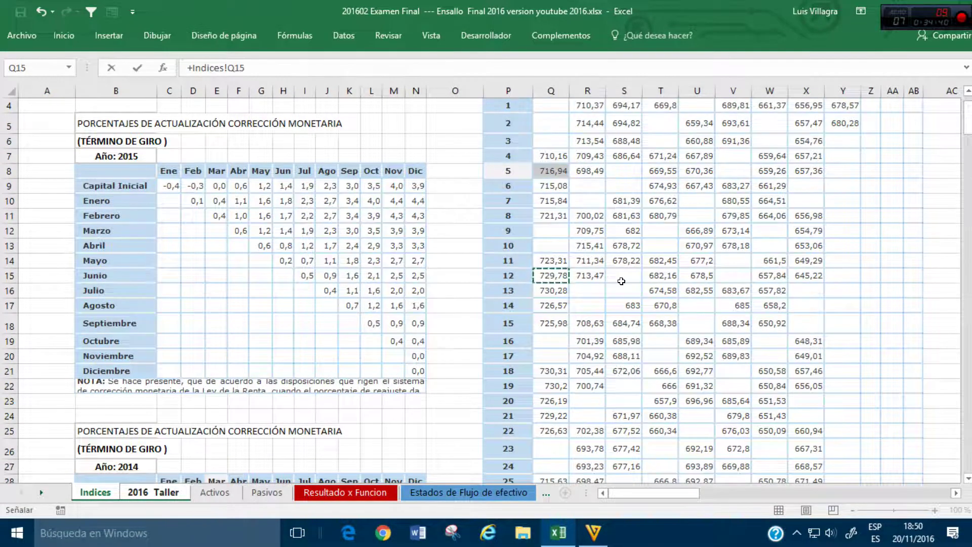
key("Return")
Step: Calculate the peso value in H108 by multiplying the dollar amount in F108 by the exchange rate in G108
key("Right")
type("+")
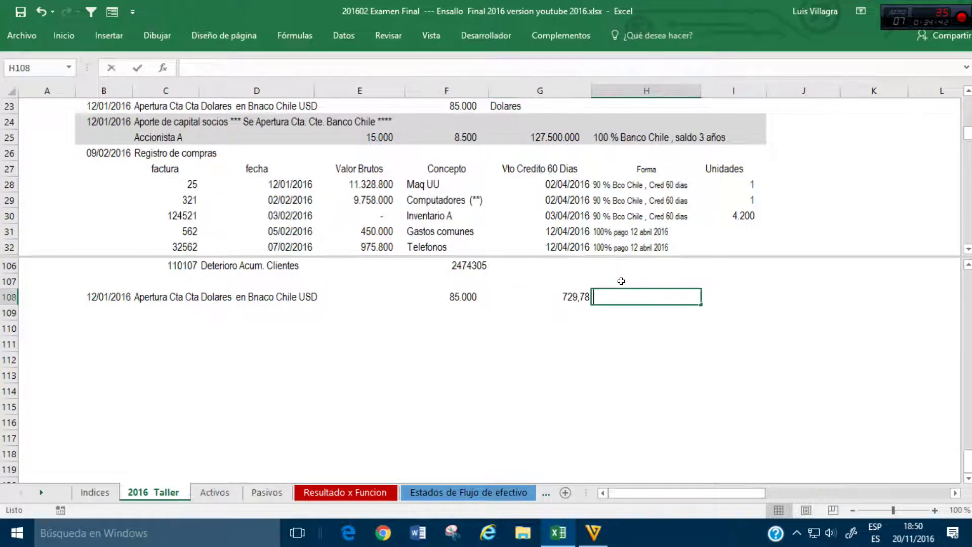
key("Left")
key("Left")
type("*")
key("Left")
key("Return")
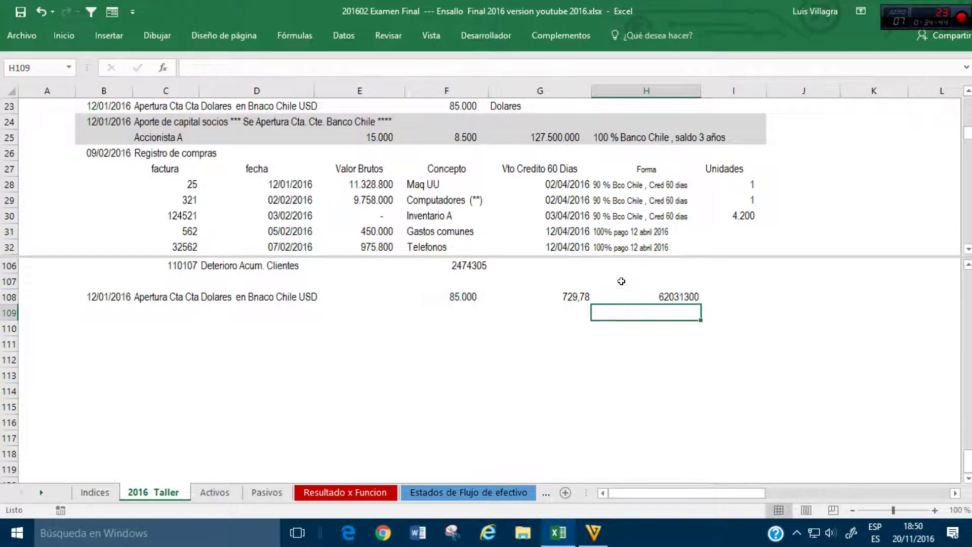
Step: Reference the dollar amount from F108 in cell F109, directly below it
key("Down")
key("Home")
key("Up")
key("Right")
key("Right")
key("Right")
key("Right")
key("Right")
type("+")
key("Up")
key("Return")
Step: Link cell G109 to the USD exchange rate for 1 April 2016 in cell T4 of the Indices sheet
key("Up")
key("Right")
key("Right")
key("Left")
type("+")
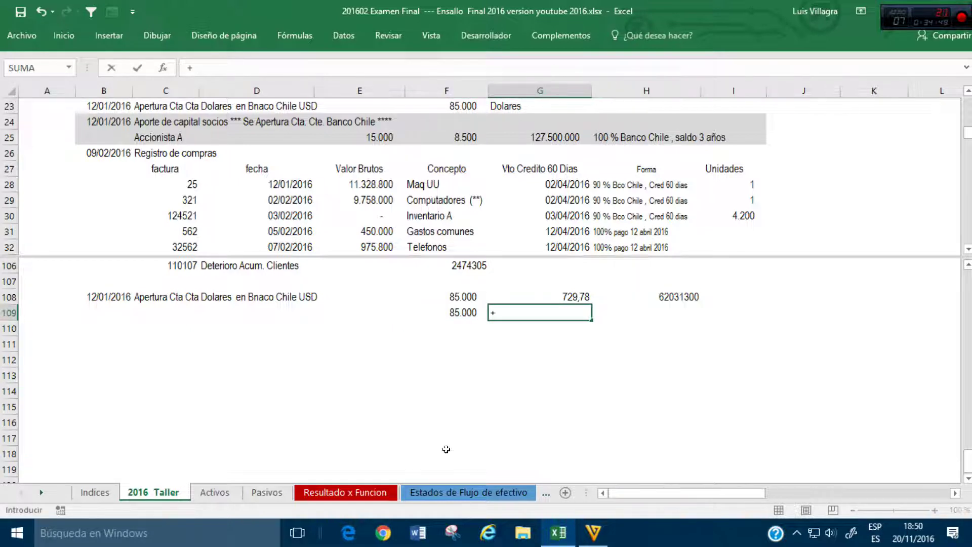
left_click(93, 493)
scroll(760, 190, "up", 3)
left_click(671, 176)
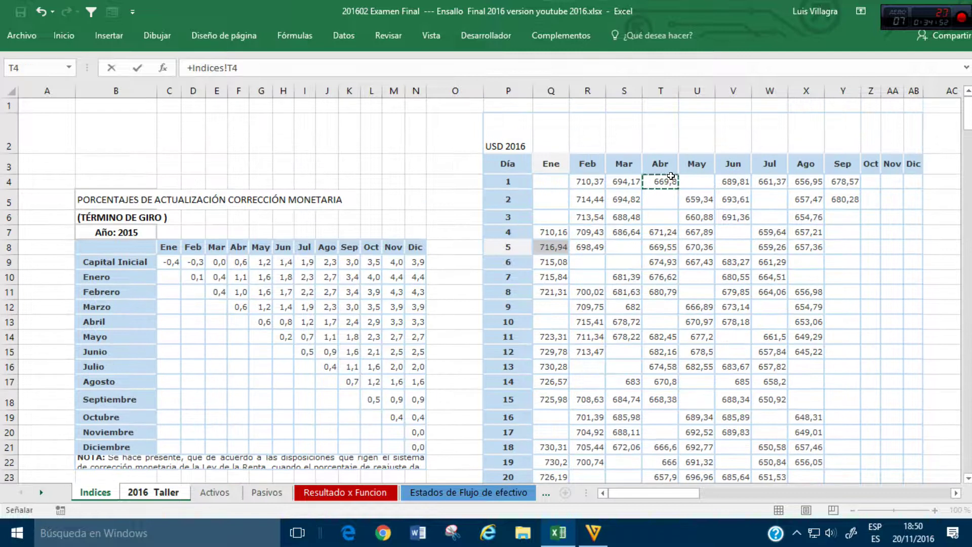
key("Return")
Step: Calculate the peso value in H109 by multiplying the dollar amount in F109 by the exchange rate in G109
key("Up")
key("Right")
type("+")
key("Left")
key("Left")
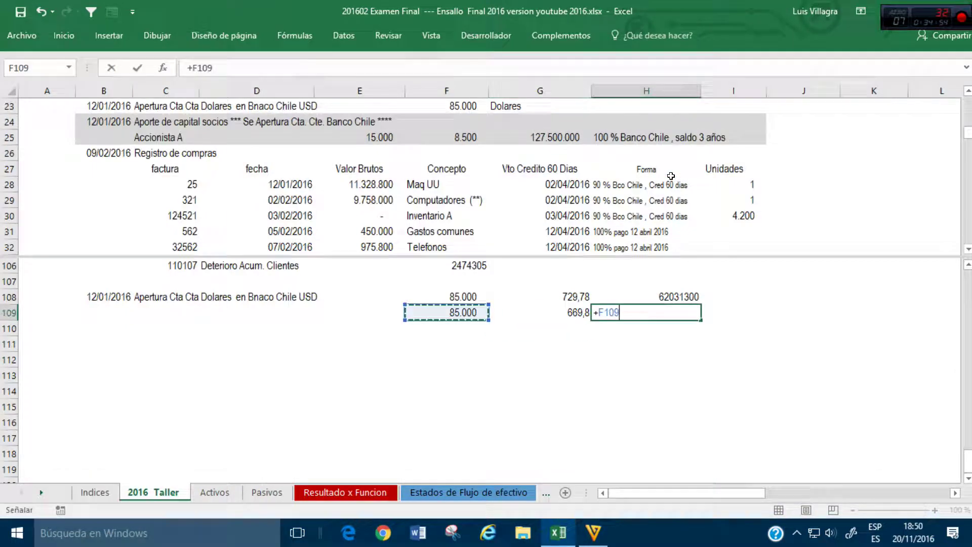
type("*")
key("Left")
key("Return")
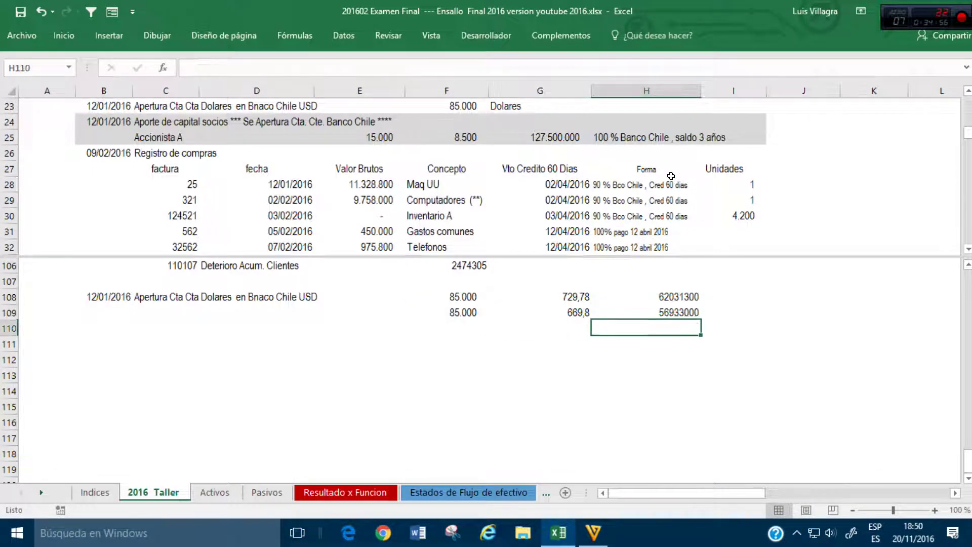
Step: Calculate the exchange difference in H110 by subtracting H108 from H109
type("+")
key("Up")
key("Up")
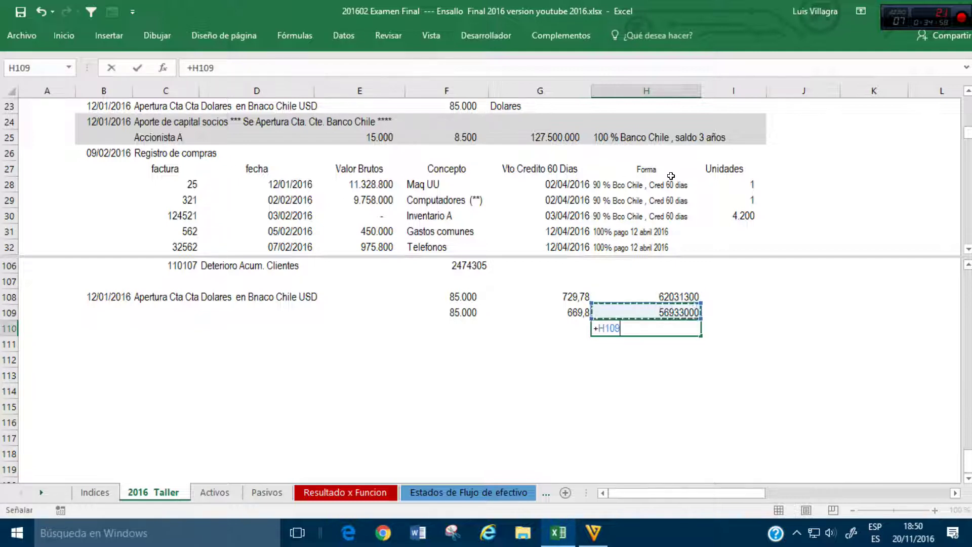
key("BackSpace")
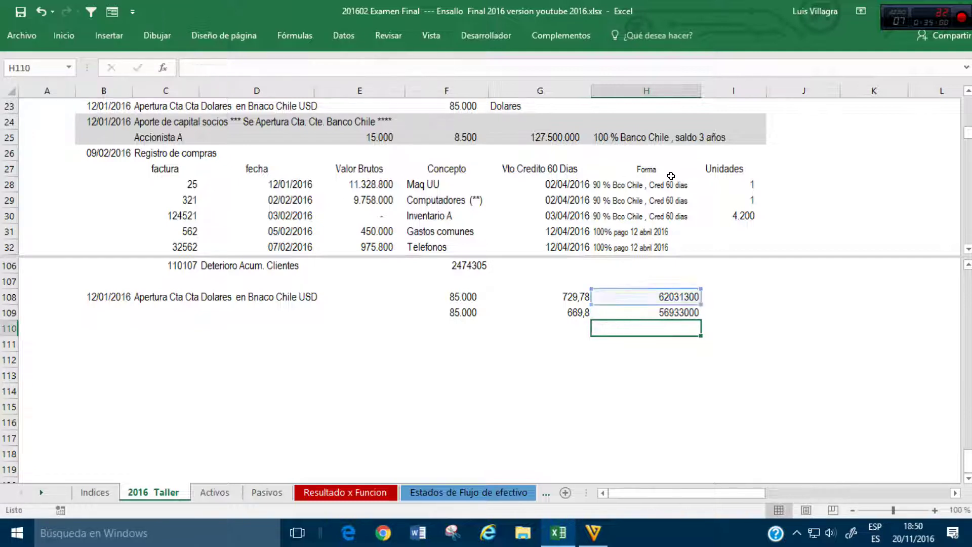
key("Up")
type("-")
key("Up")
key("Up")
key("Return")
Step: Label the exchange difference row with "Dif cambio" in cell G110
key("Left")
key("Up")
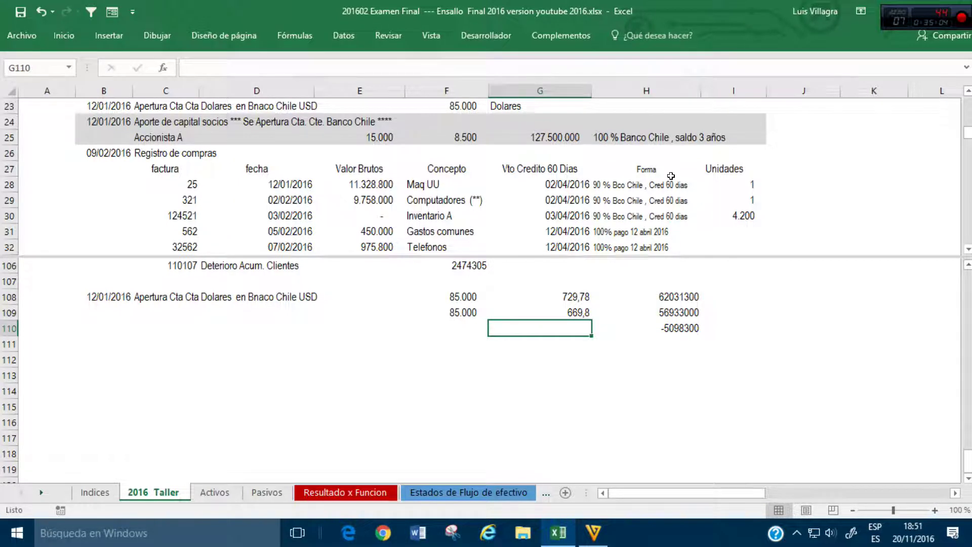
type("Dif cambio")
key("Right")
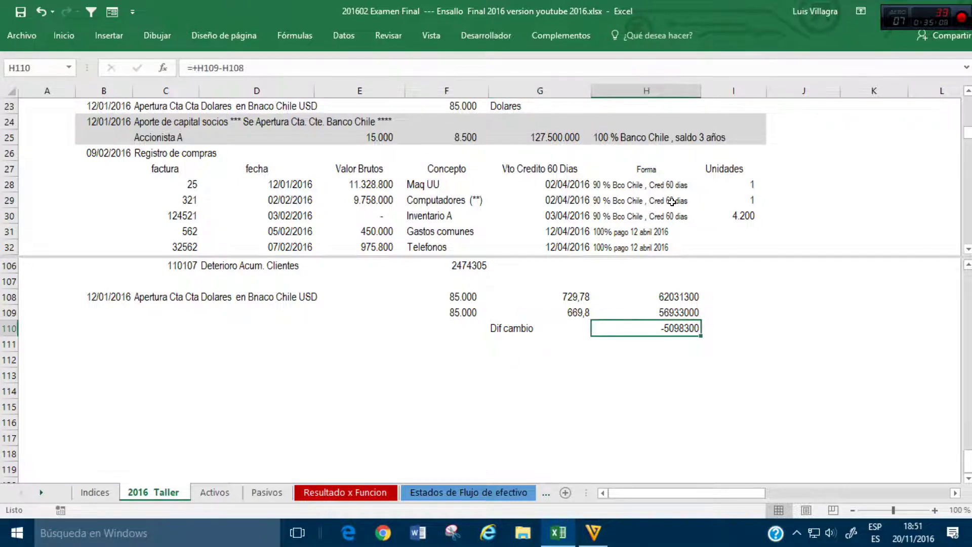
Step: Format the peso amounts in H108:H110 with thousands separators and no decimals
left_click(676, 309)
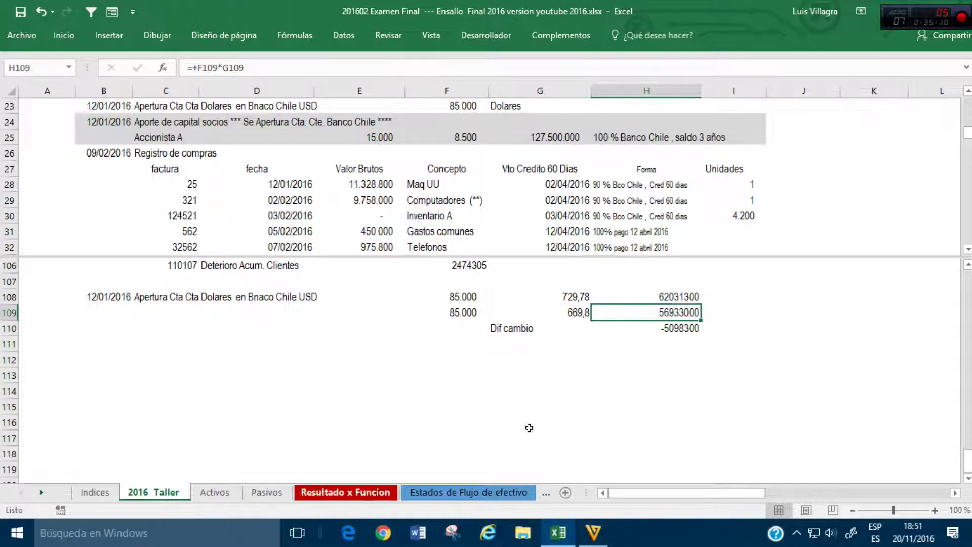
left_click(669, 293)
left_click_drag(669, 292, 674, 329)
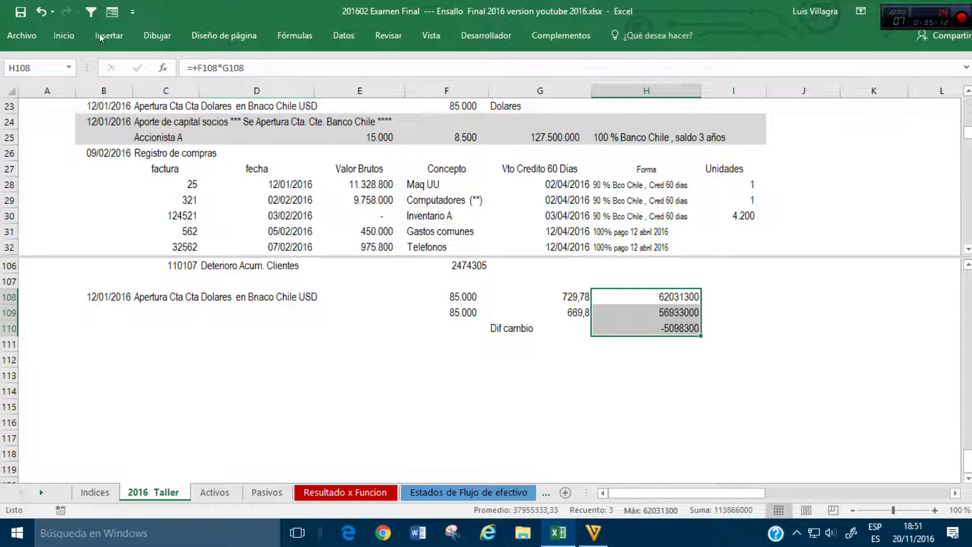
left_click(64, 36)
left_click(464, 85)
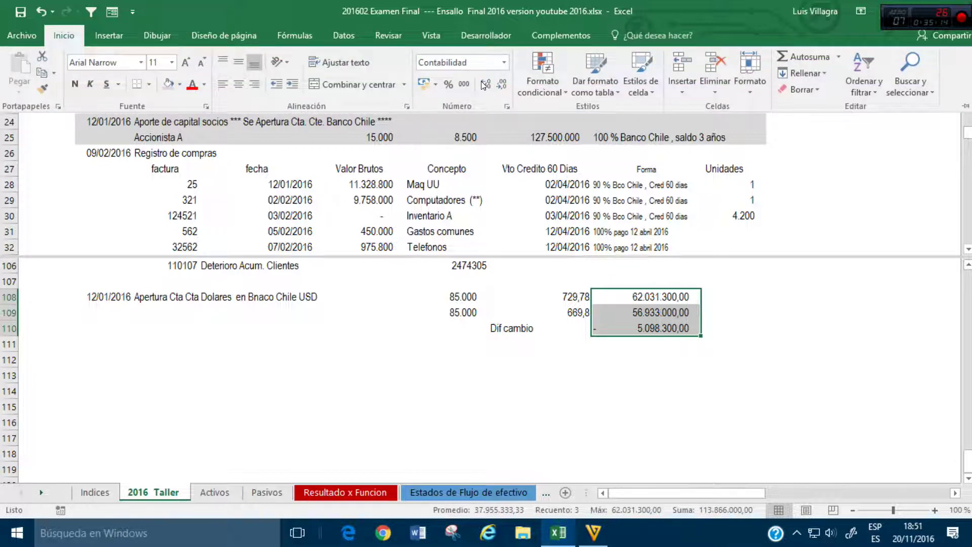
left_click(502, 84)
left_click(502, 84)
left_click(628, 371)
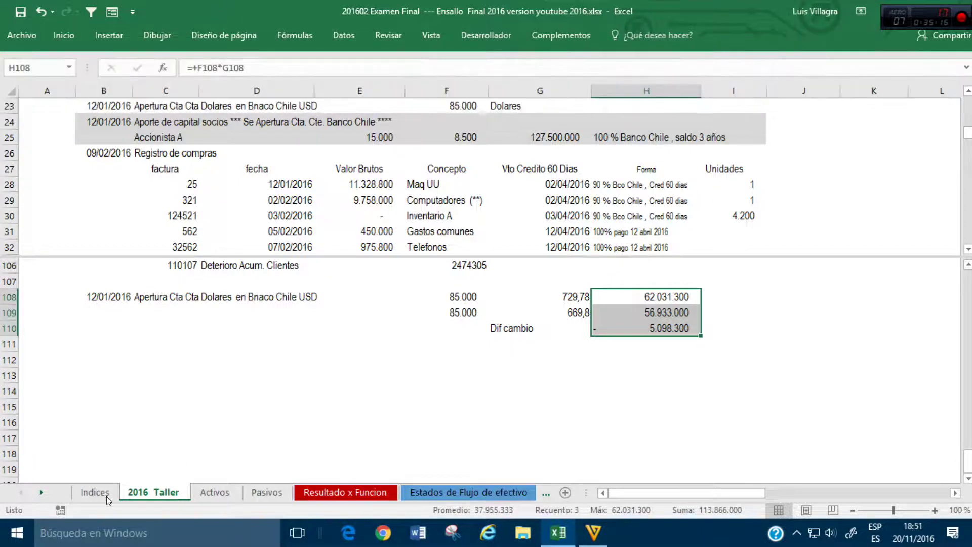
Step: On the Activos sheet, link the Banco Chile USD balance in D8 to cell H109 of the 2016 Taller sheet
left_click(101, 493)
left_click(218, 493)
left_click(407, 225)
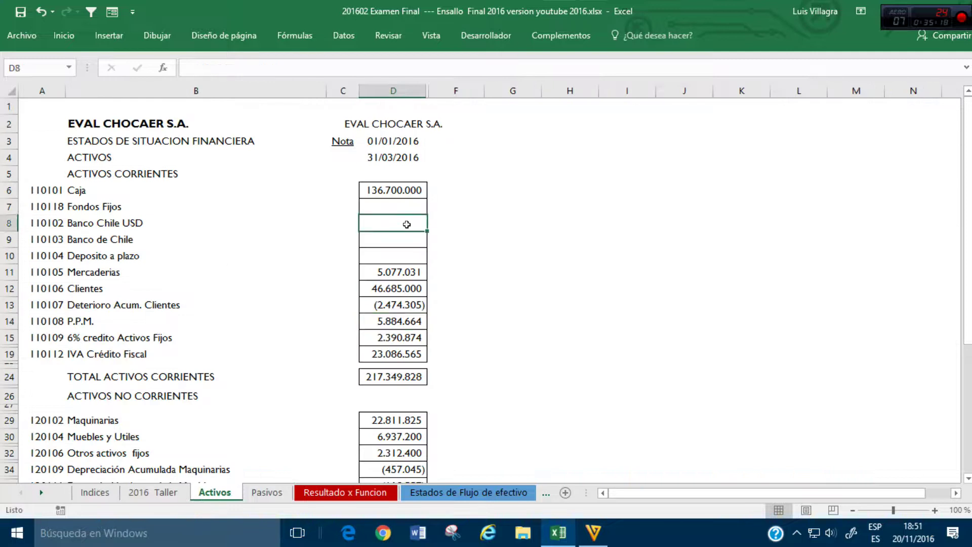
type("+")
left_click(153, 492)
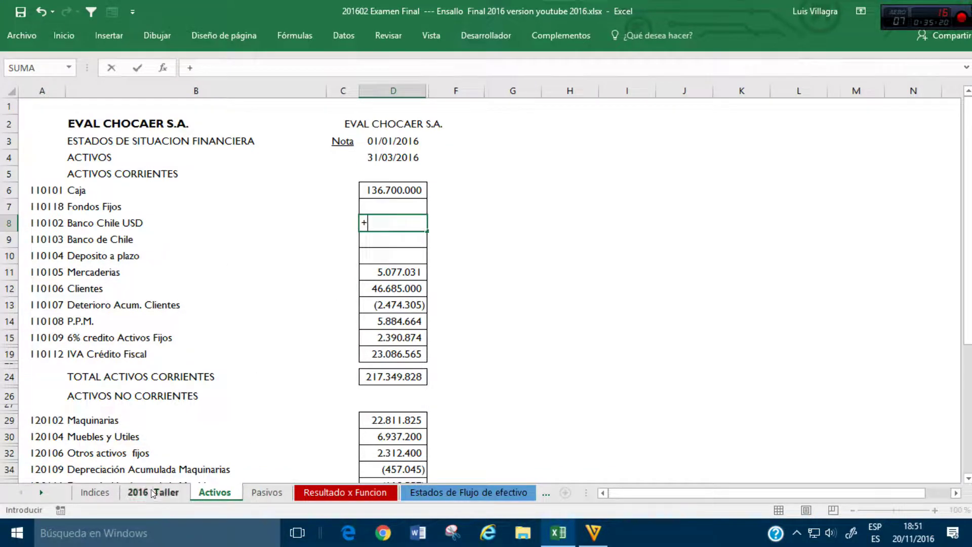
left_click(667, 310)
key("Return")
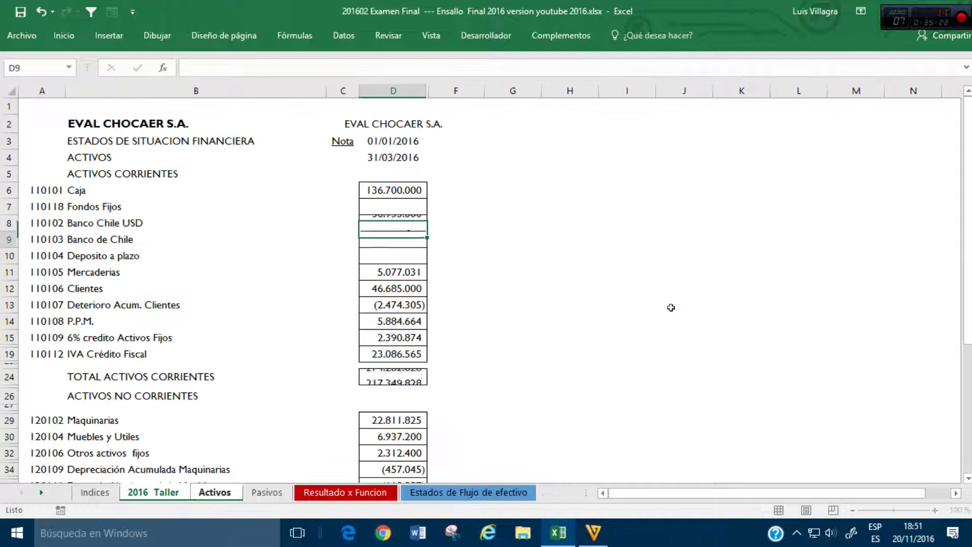
key("Up")
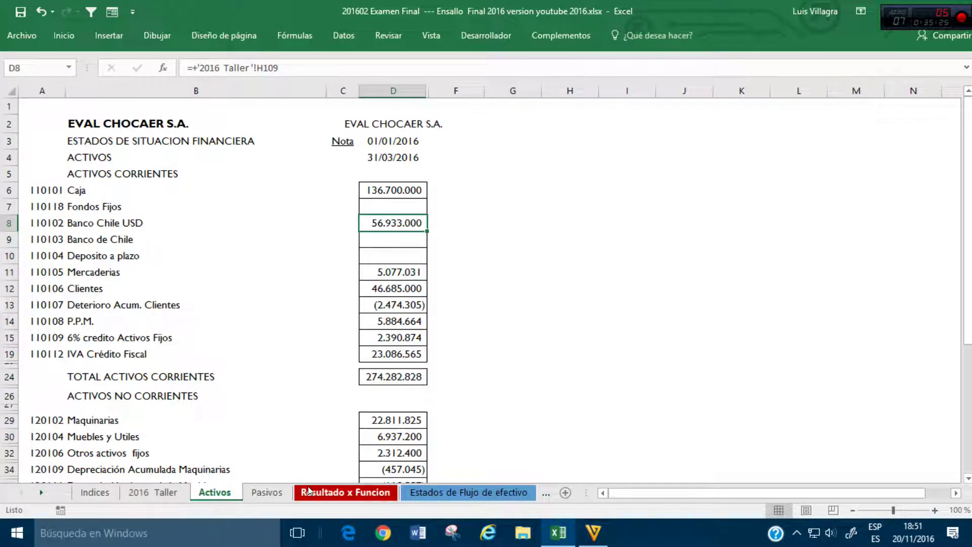
Step: On the Resultado x Funcion sheet, link Fluctuación Dif. Tipo de Cambio in E36 to cell H110 of 2016 Taller with a positive sign
left_click(334, 493)
left_click(392, 389)
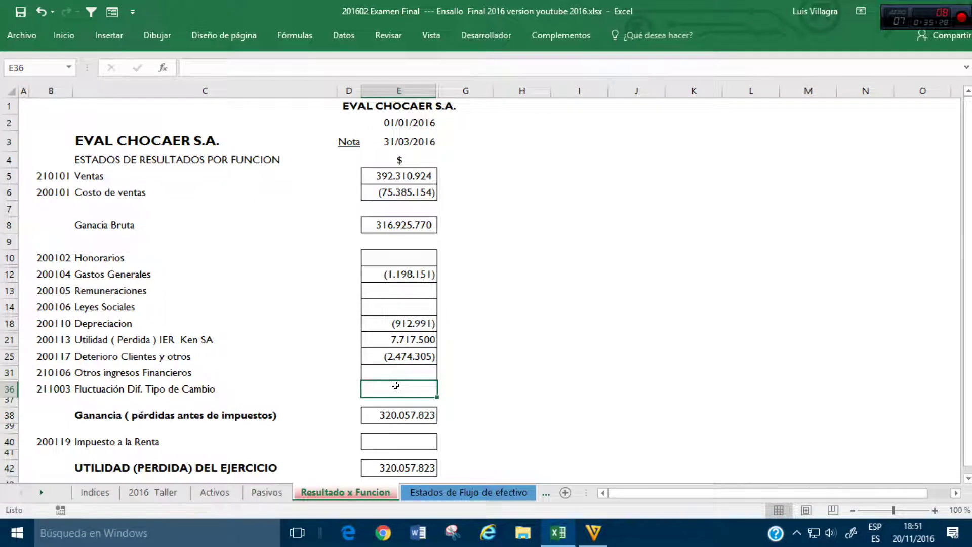
type("-")
left_click(154, 492)
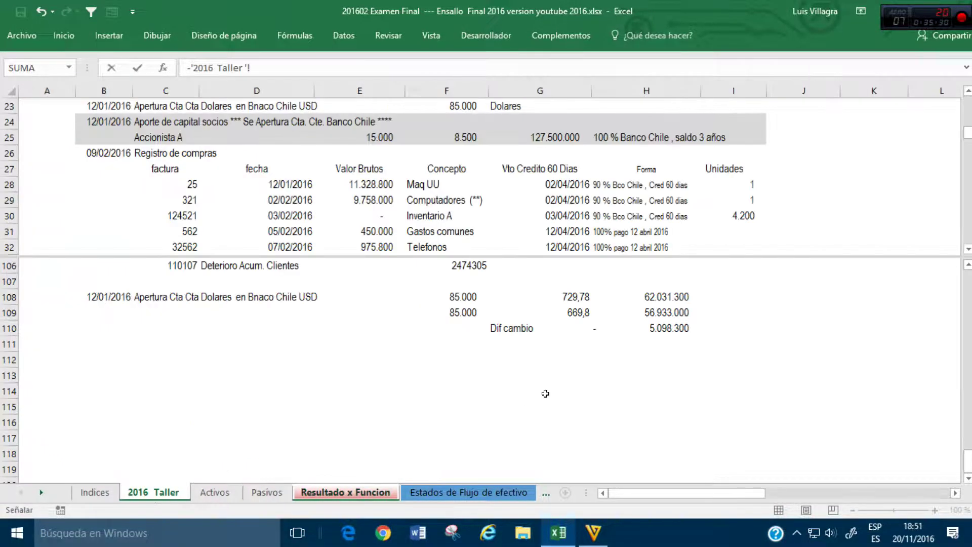
left_click(654, 327)
left_click_drag(272, 67, 125, 76)
type("+")
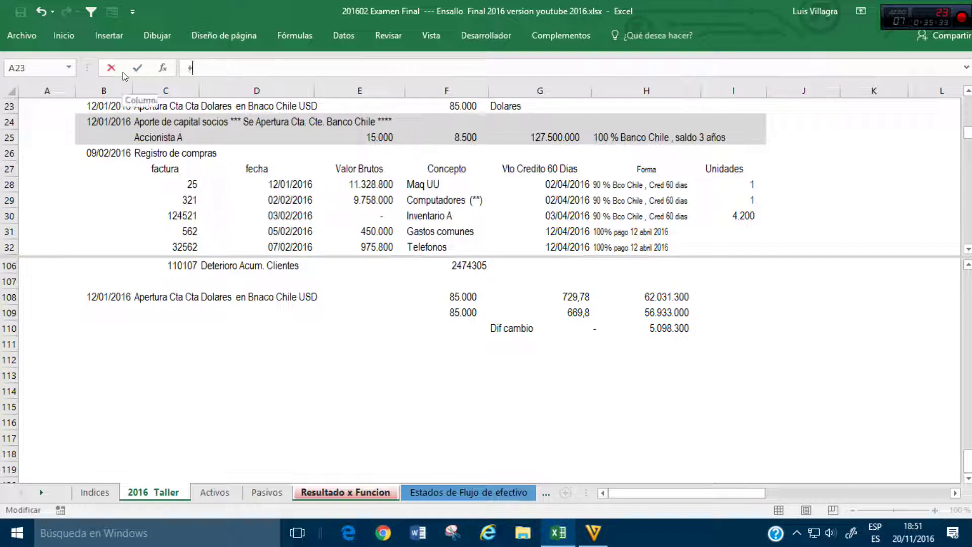
left_click(651, 328)
key("Return")
Step: In the Banco Chile account on 2016 Taller, reference the USD account opening amount from H108 in credit cell L75
left_click(153, 493)
left_click(791, 282)
left_click(804, 216)
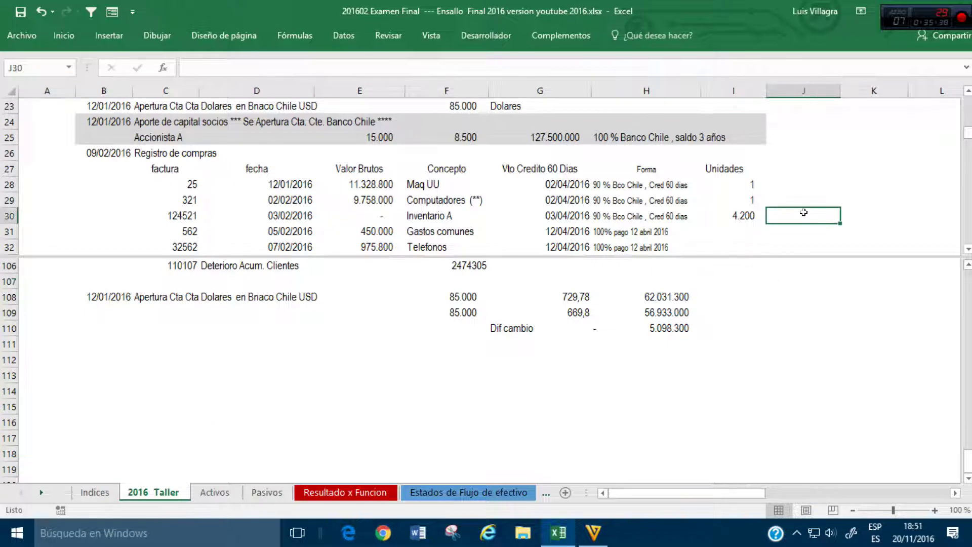
scroll(804, 212, "down", 15)
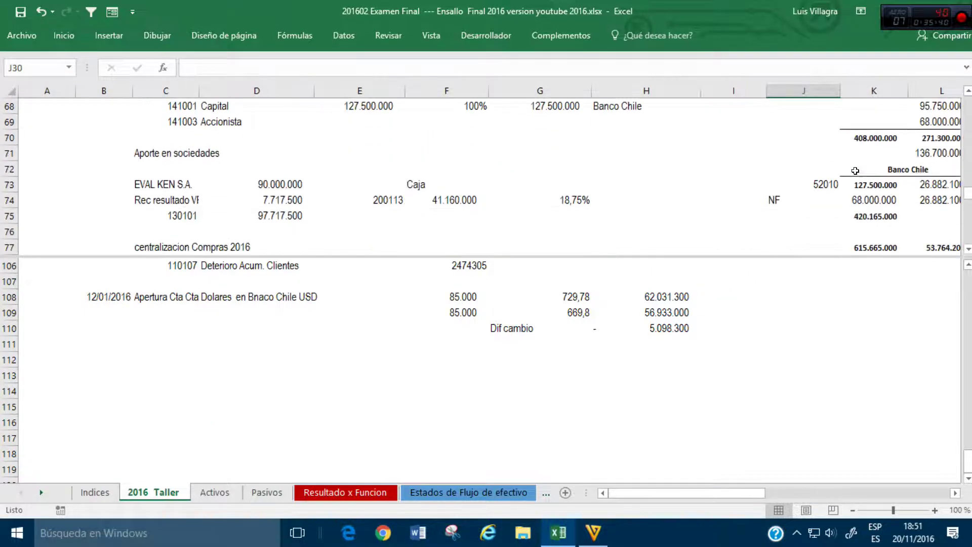
scroll(856, 171, "down", 1)
left_click(925, 165)
double_click(924, 165)
type("+")
left_click(616, 297)
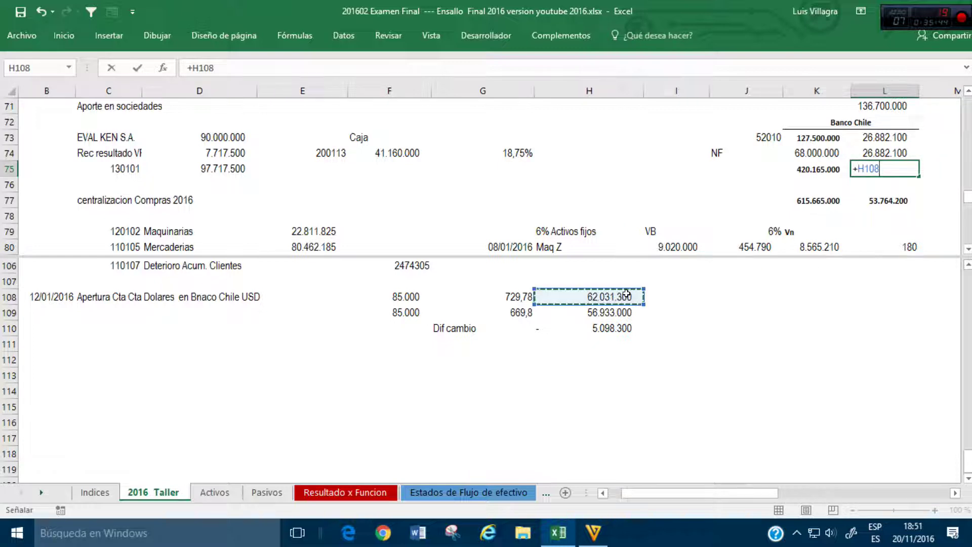
key("Return")
type("10")
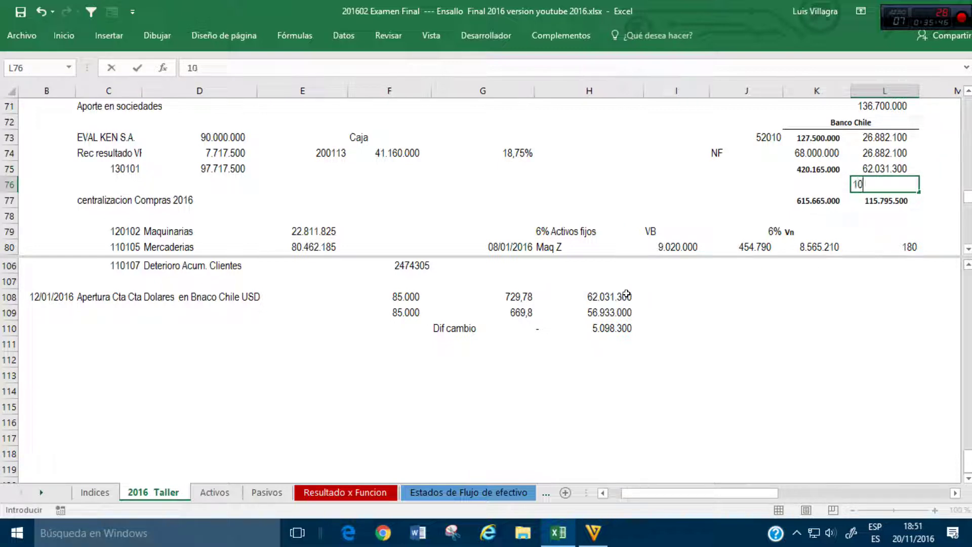
key("Escape")
key("Right")
key("Right")
key("Up")
key("Up")
key("Left")
key("Left")
key("Down")
key("Left")
key("Left")
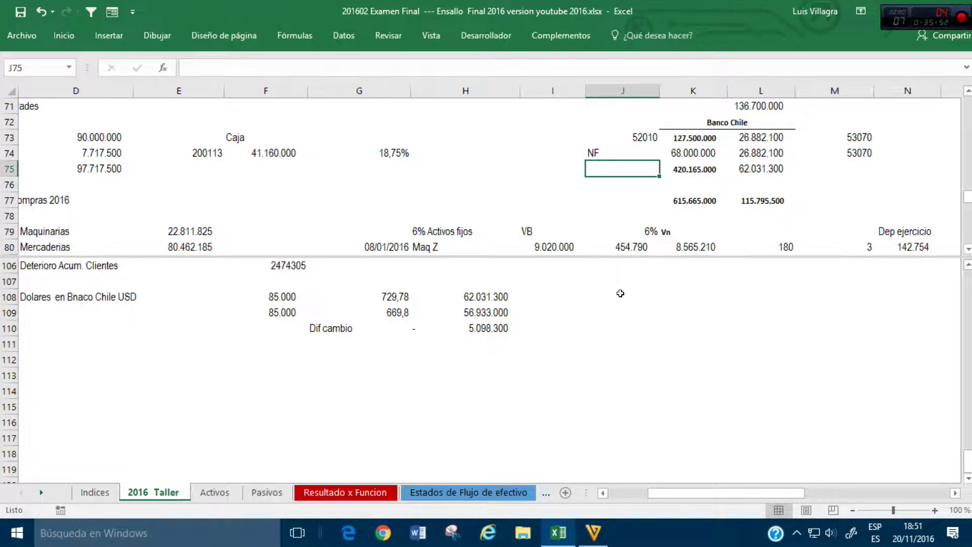
Step: Link cell J75, beside the sales collection, to the Recaudacion de ventas code 51010 on the Estados de Flujo de efectivo sheet
left_click(175, 405)
scroll(203, 387, "up", 5)
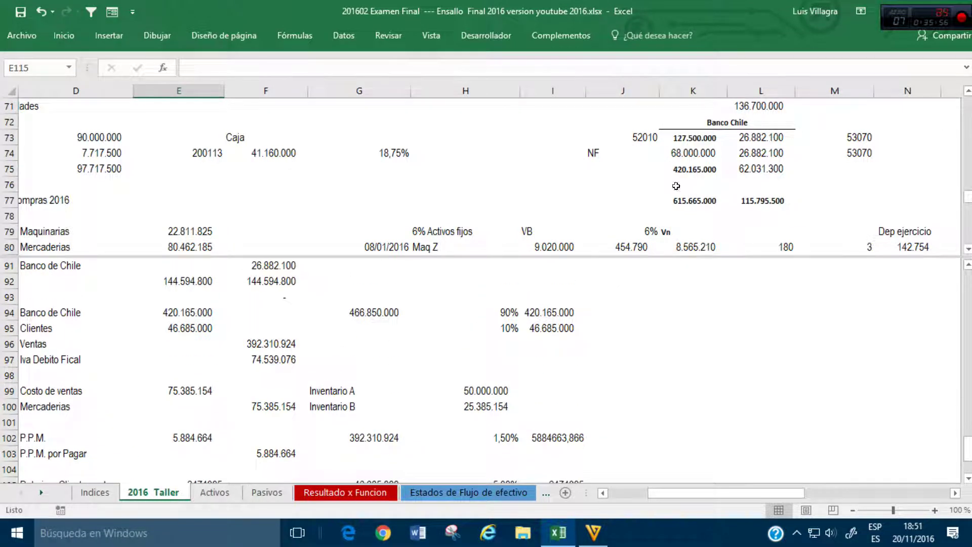
left_click(654, 168)
type("+")
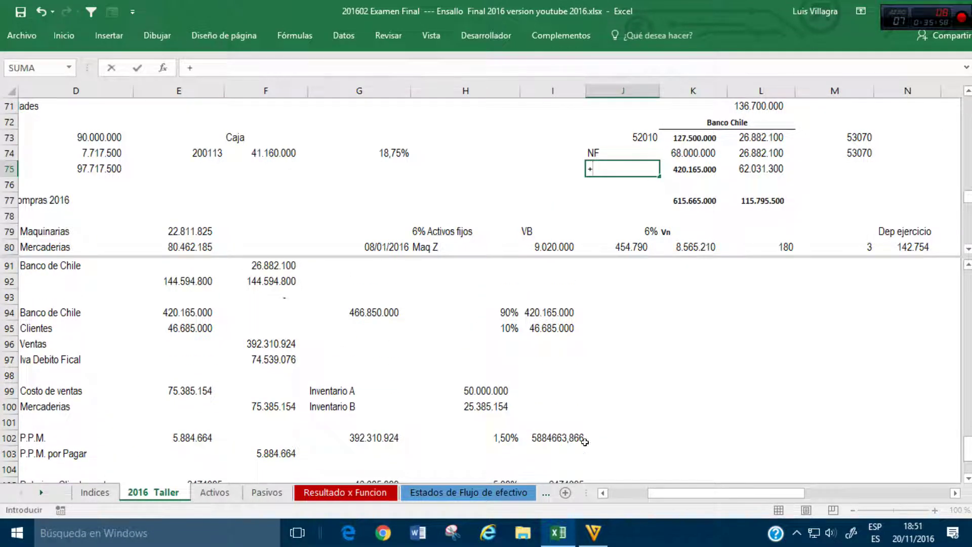
left_click(469, 492)
left_click(57, 213)
key("Return")
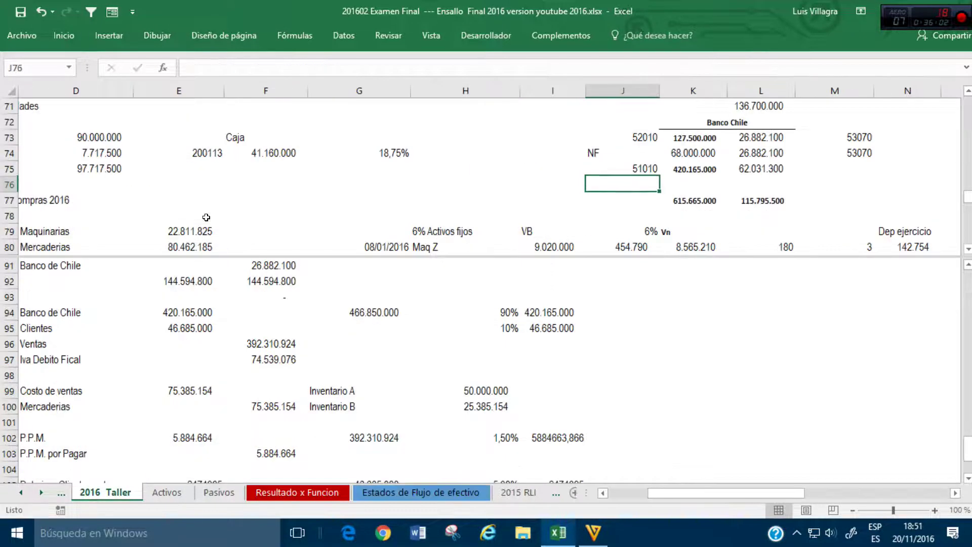
Step: On the Estados de Flujo de efectivo sheet, link Recaudacion de ventas in F8 to cell K75 of the 2016 Taller sheet
left_click(286, 492)
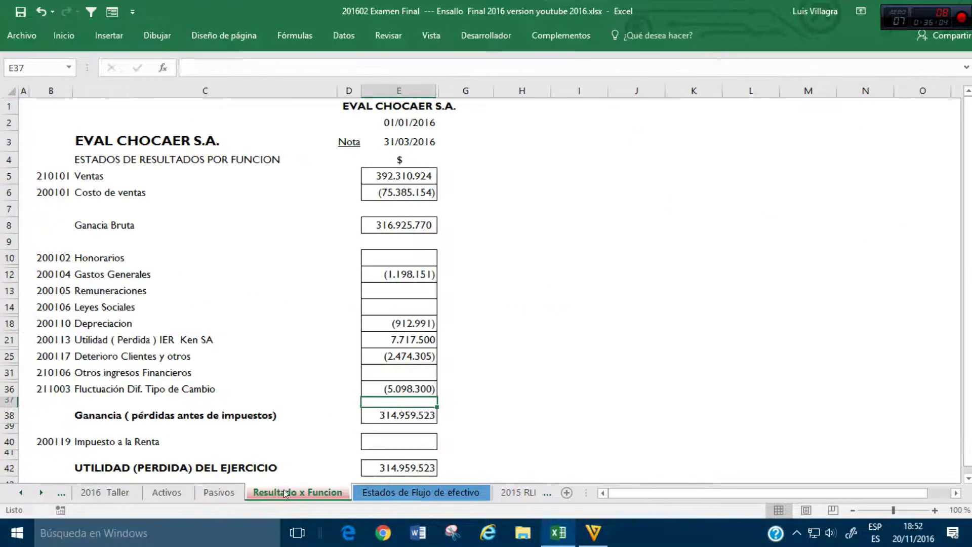
left_click(385, 491)
left_click(500, 212)
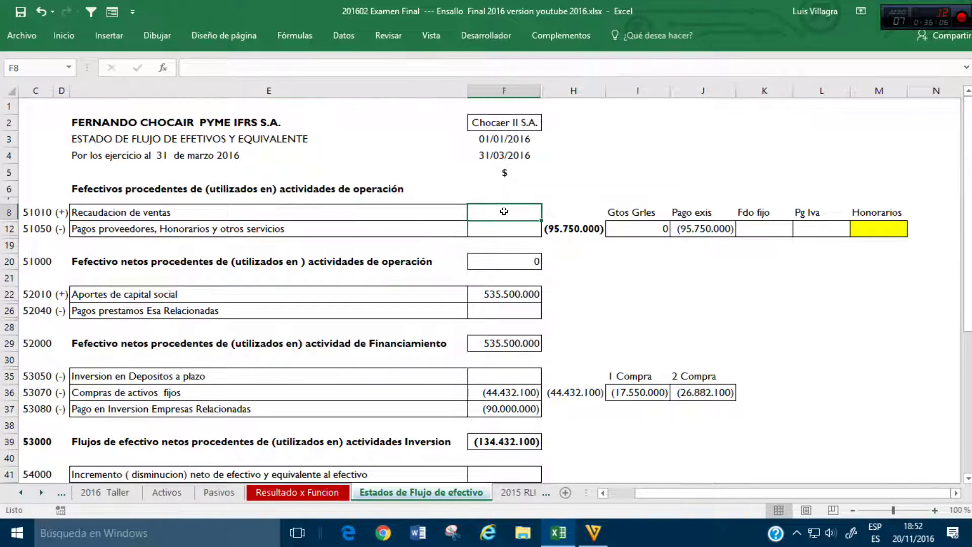
type("+")
left_click(105, 492)
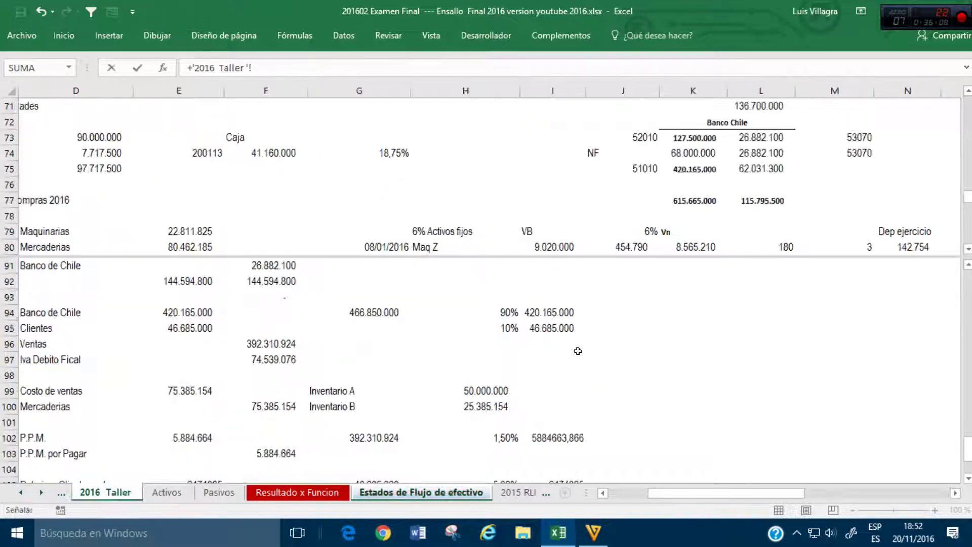
left_click(687, 169)
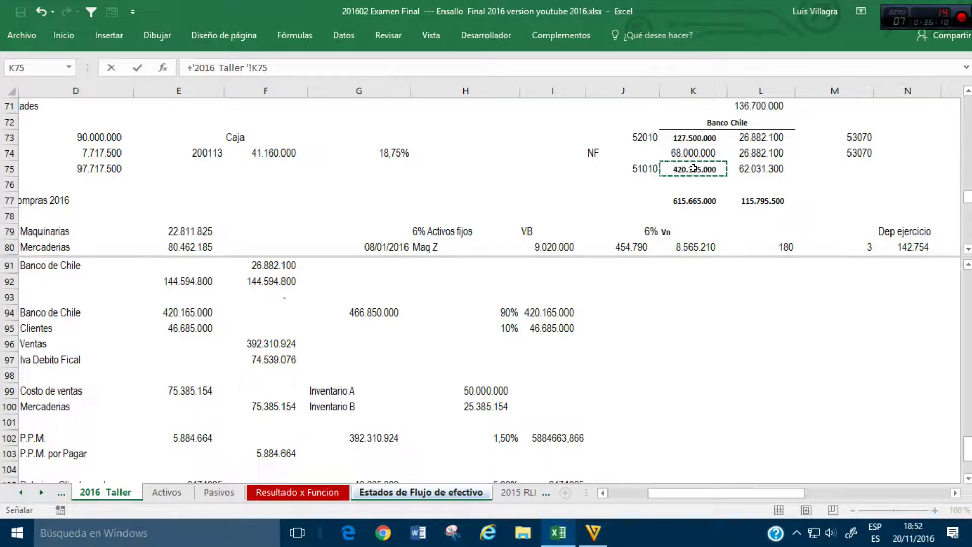
key("Return")
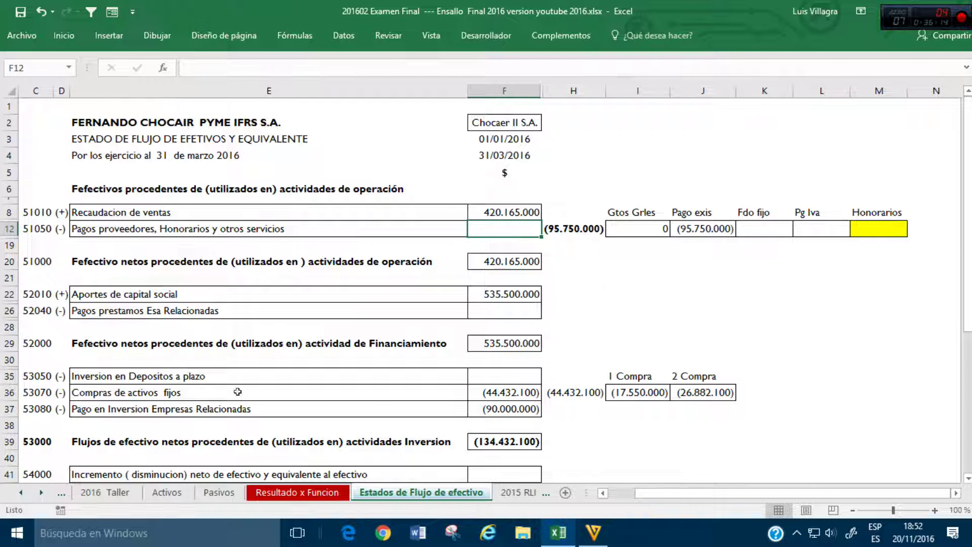
left_click(105, 492)
left_click(360, 400)
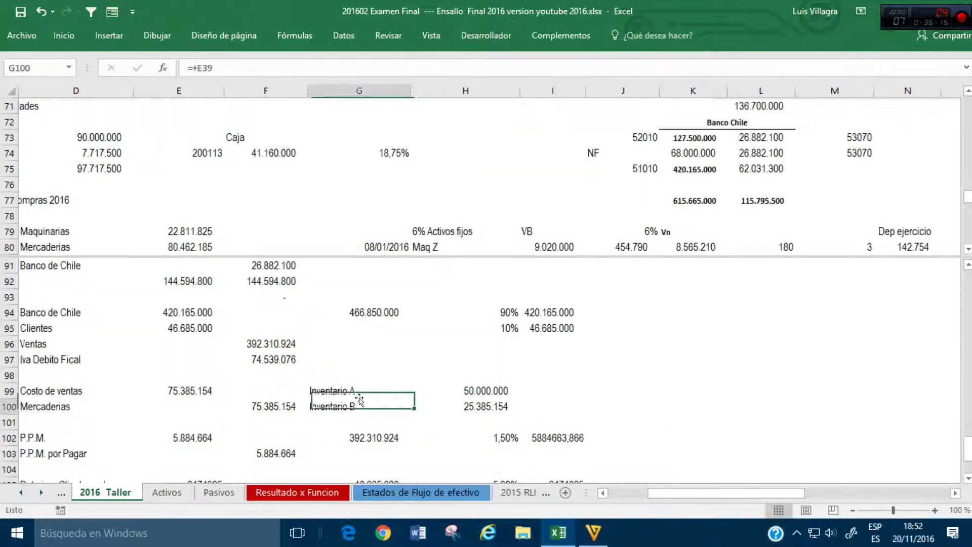
key("Left")
key("Left")
key("Left")
key("Left")
key("Left")
key("Down")
key("Down")
key("Down")
key("Down")
key("Down")
key("Down")
key("Down")
key("Down")
key("Down")
key("Down")
key("Down")
key("Down")
key("Down")
key("Down")
key("Down")
key("Down")
key("Down")
key("Down")
key("Down")
key("Down")
key("Down")
key("Down")
key("Down")
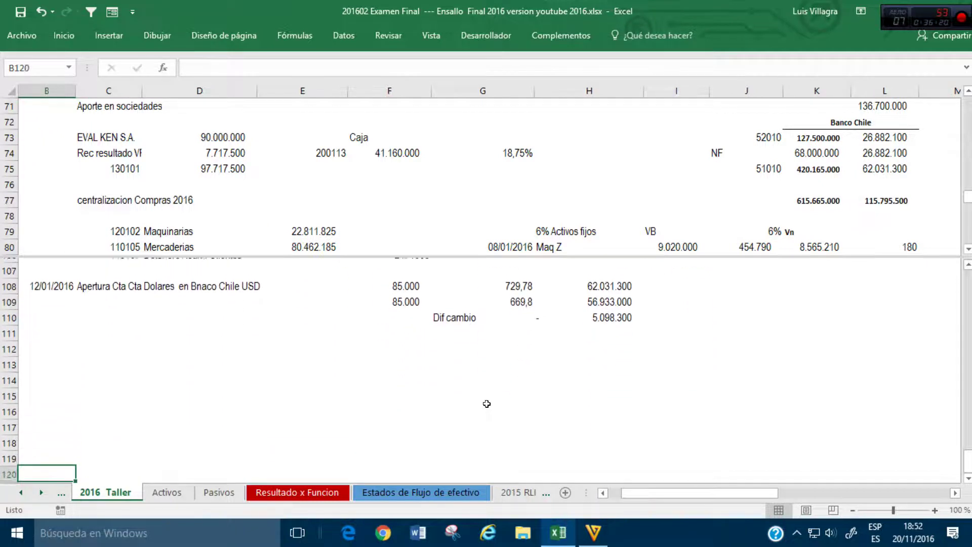
key("Up")
key("Up")
key("Up")
key("Up")
key("Up")
key("Up")
key("Up")
key("Up")
key("Up")
key("Up")
key("Up")
key("Up")
key("Up")
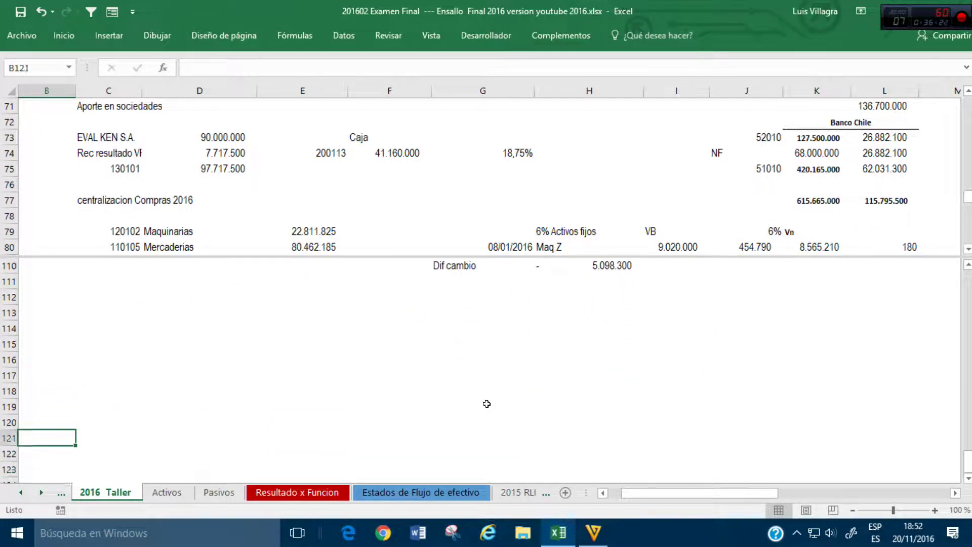
Step: Review the March 2016 income and fixed-term deposit operations in rows 37 to 42 of the 2016 Taller sheet
key("Down")
key("Down")
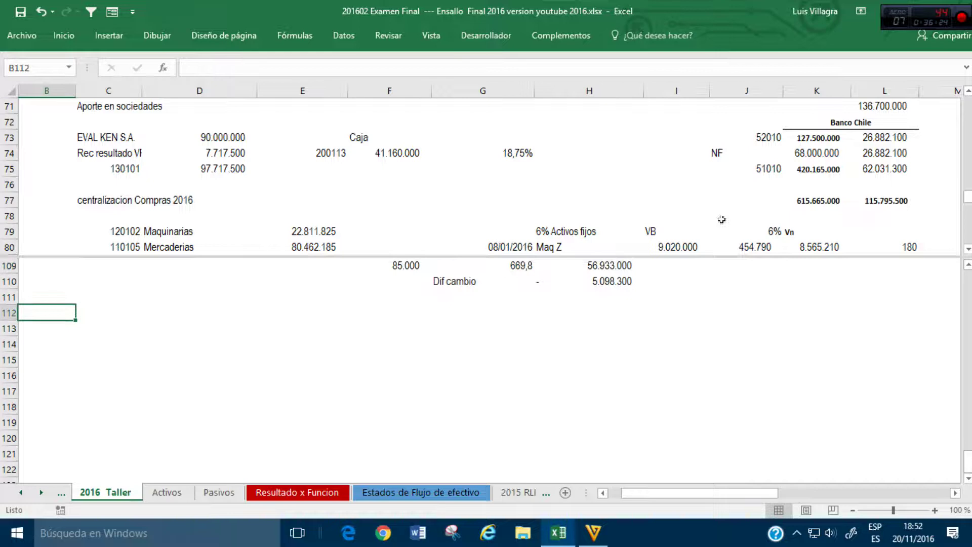
left_click(400, 200)
scroll(406, 163, "down", 5)
scroll(406, 163, "up", 3)
scroll(406, 164, "up", 14)
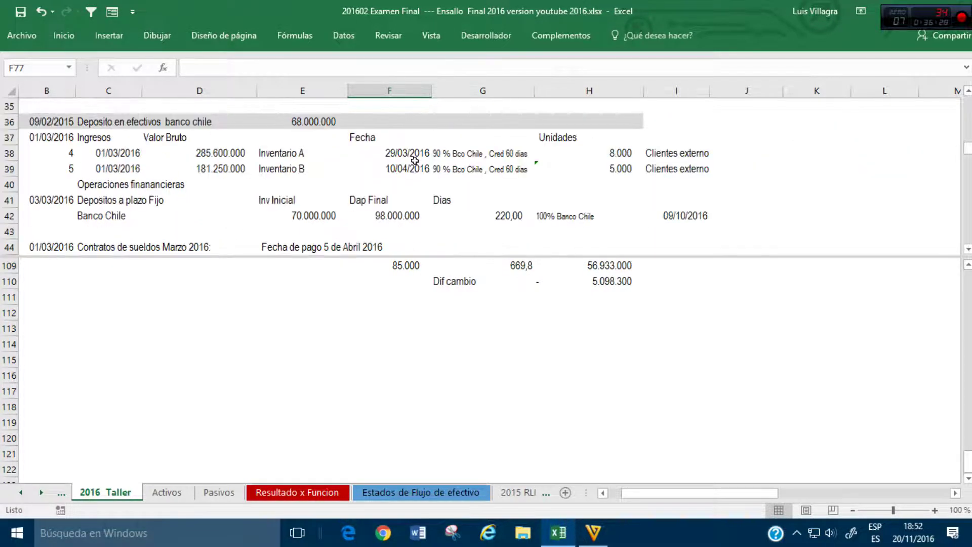
left_click(123, 137)
left_click(218, 169)
left_click(470, 165)
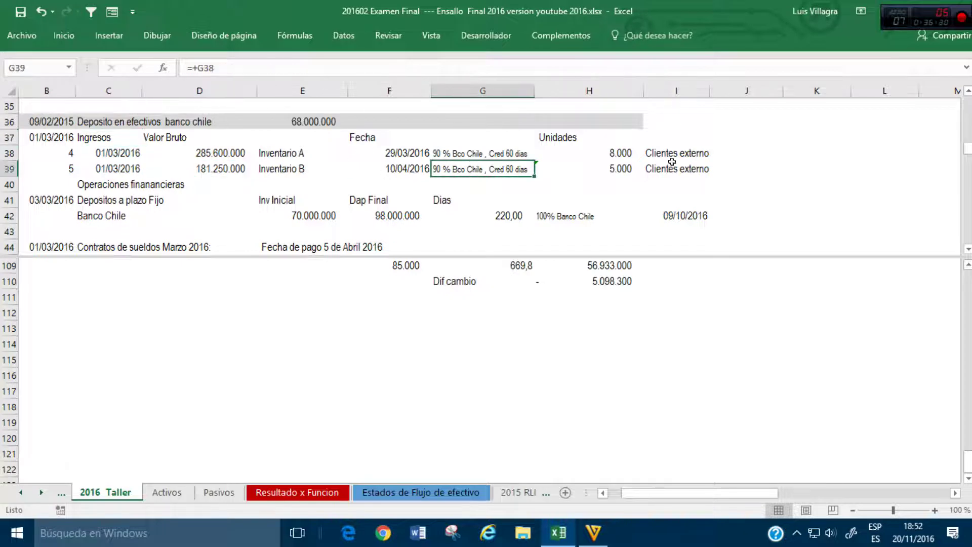
left_click(99, 183)
left_click(132, 199)
left_click(140, 301)
scroll(158, 303, "up", 1)
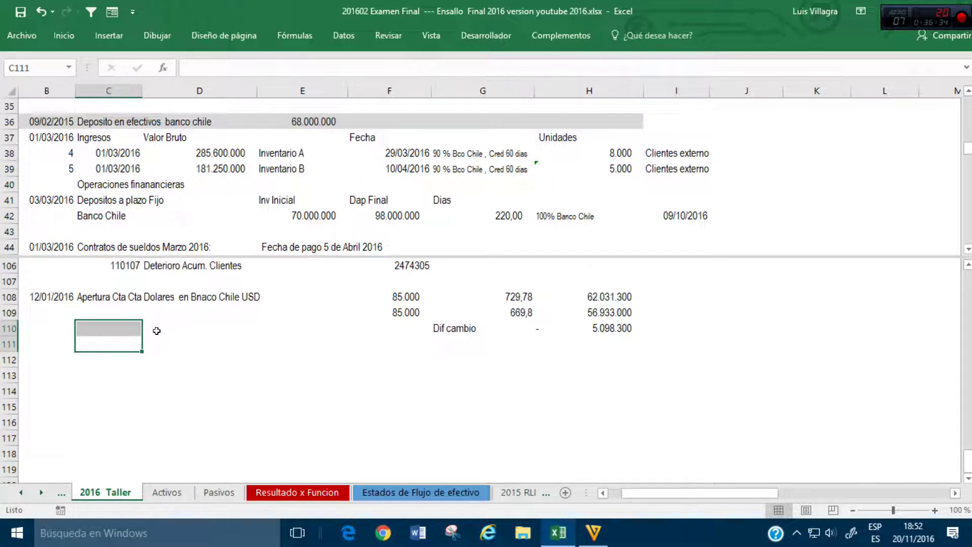
Step: Start the fixed-term deposit entry in row 111 by linking B111 to the date in B41 and C111 to the description in C41
left_click(49, 342)
type("+")
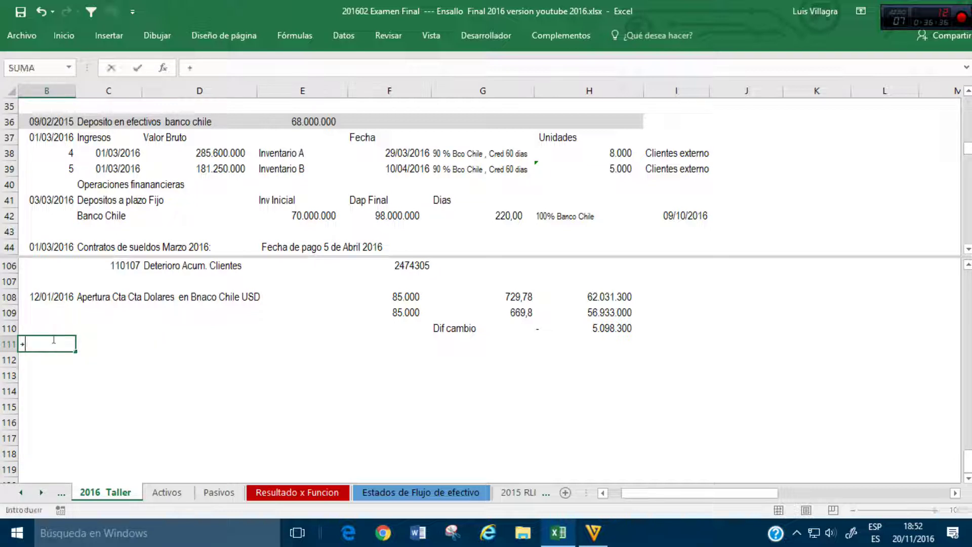
left_click(56, 200)
key("ctrl+Return")
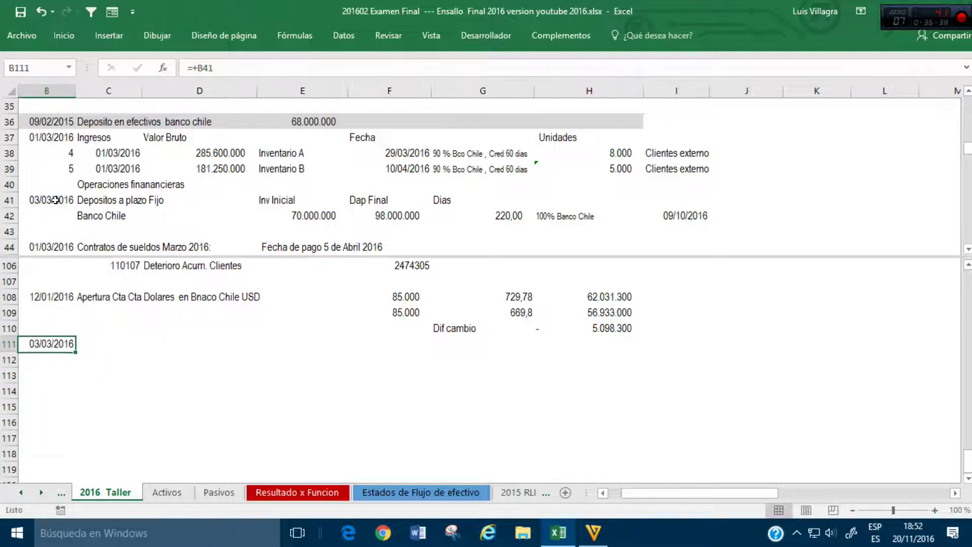
key("Right")
type("+")
left_click(88, 200)
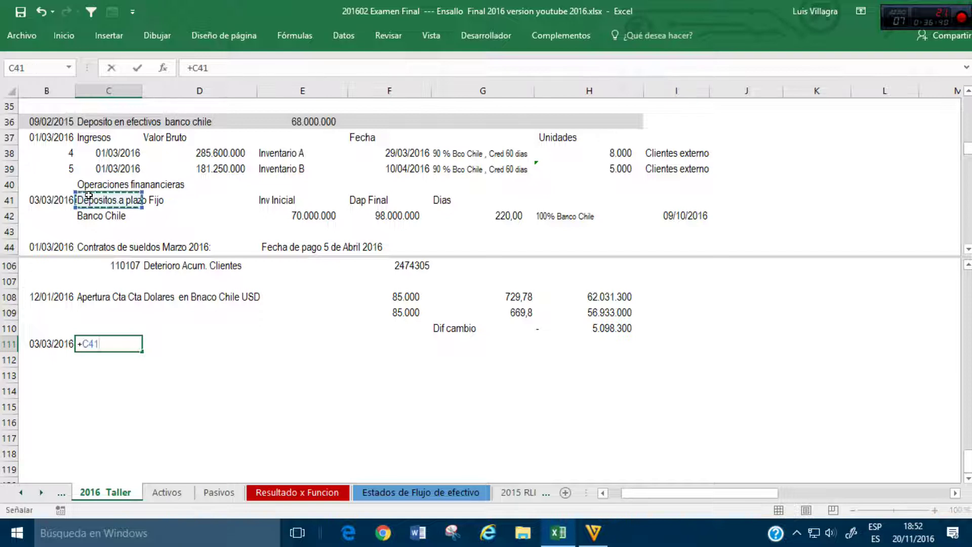
key("ctrl+Return")
Step: Link E111 to the Inv Inicial heading in E41 and E112 to the Dap Final heading in F41
key("Right")
key("Right")
type("+")
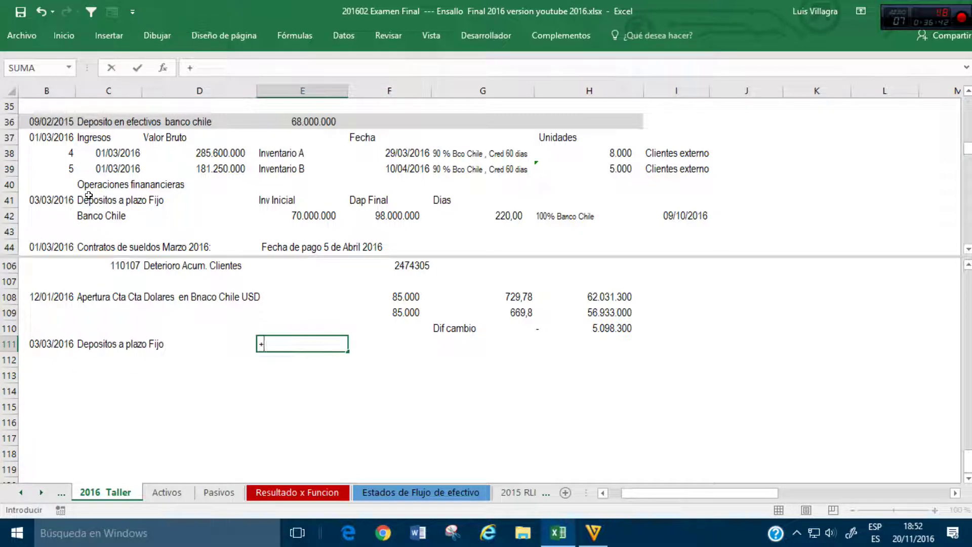
left_click(322, 210)
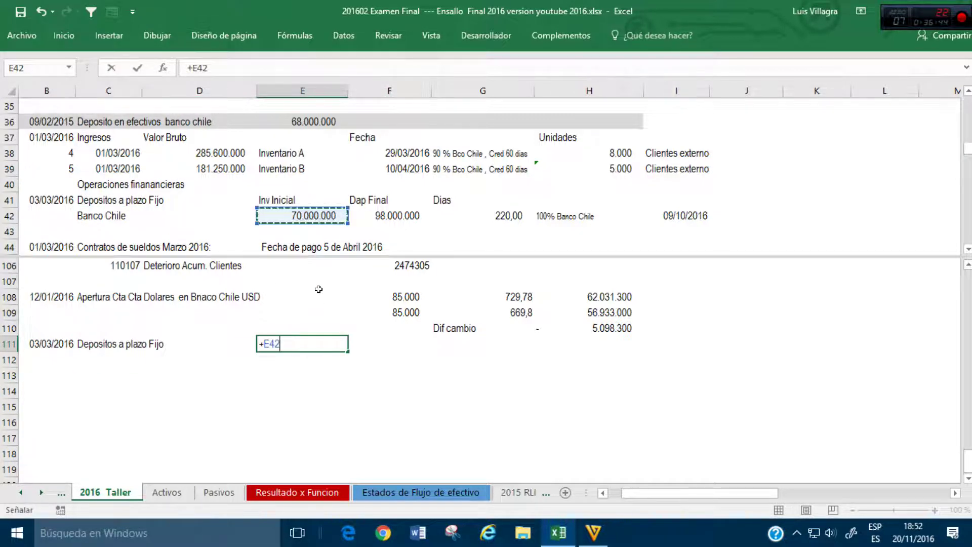
left_click(294, 201)
key("Return")
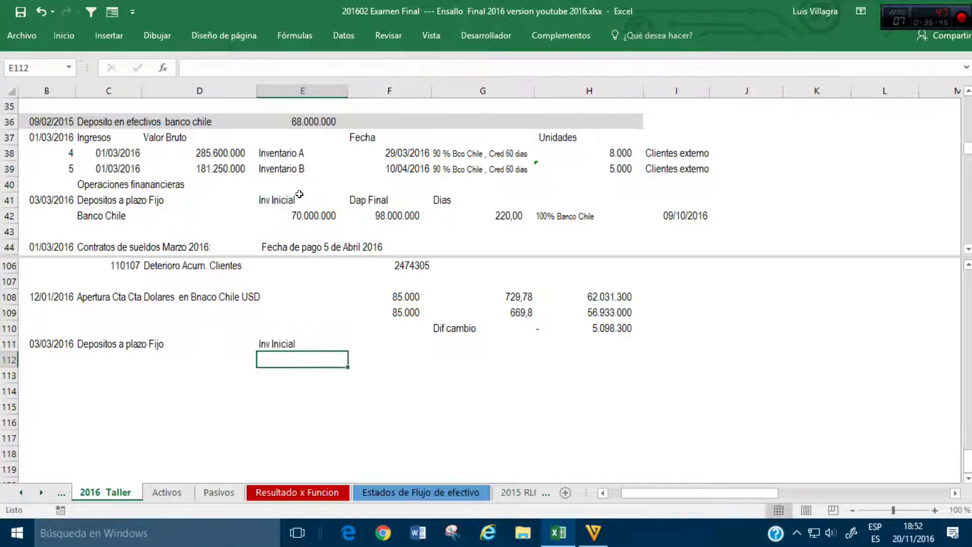
type("+")
left_click(365, 196)
key("ctrl+Return")
Step: Bring in the deposit amounts by linking F111 to the initial investment in E42 and F112 to the final amount in F42
key("Up")
key("Right")
key("Up")
type("+")
left_click(312, 211)
key("Return")
type("+")
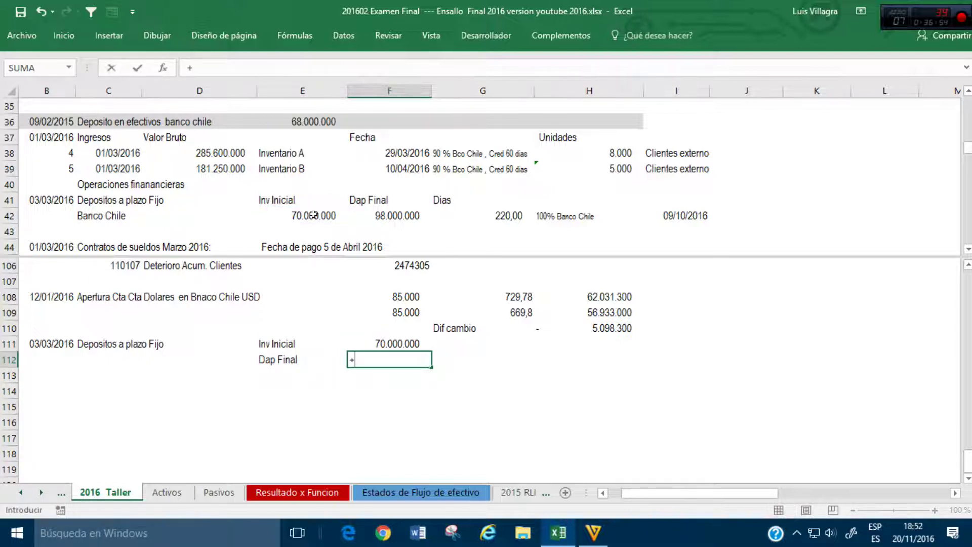
left_click(393, 212)
key("Return")
key("Up")
key("Down")
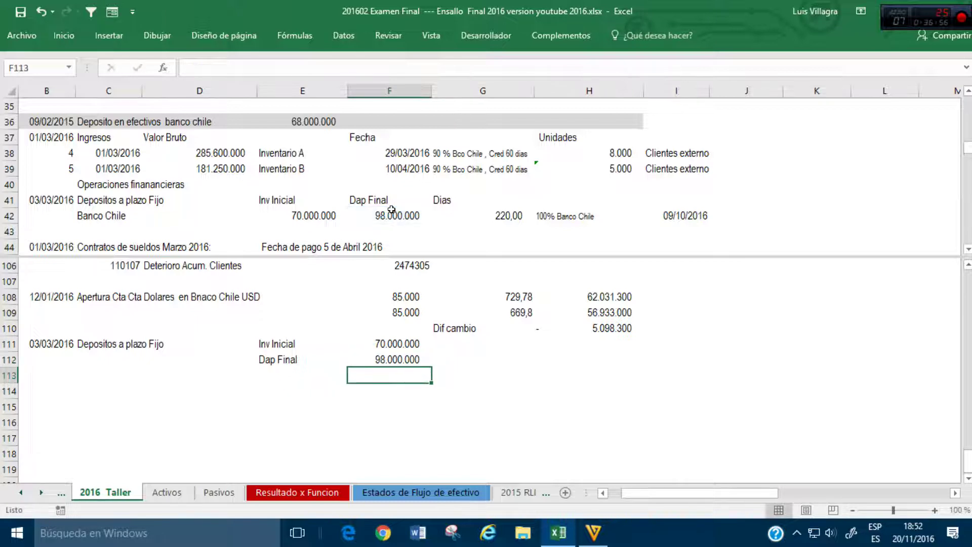
Step: Label cell E113, under Dap Final, as Uti Dap
key("Left")
type("Ut")
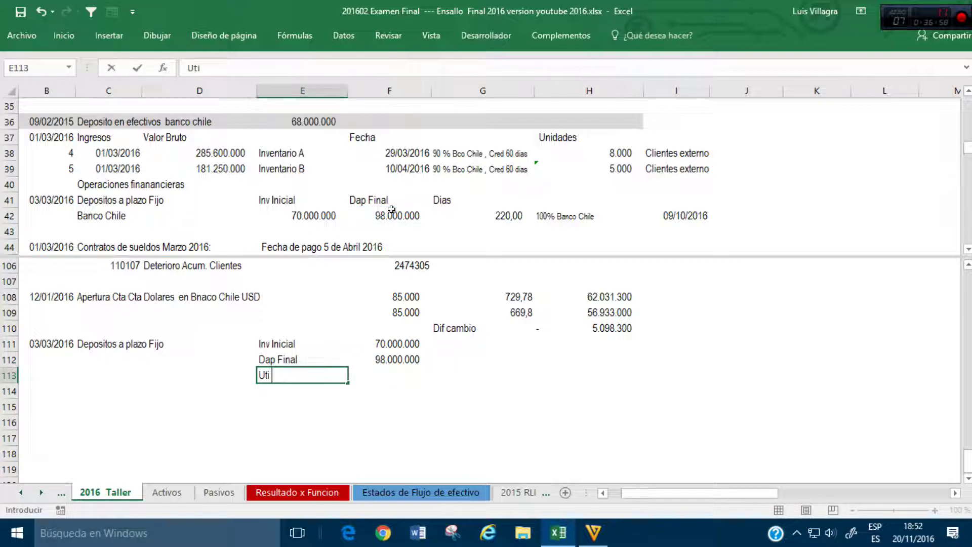
type("i DAo")
key("BackSpace")
type("p")
key("Return")
key("Up")
key("Right")
Step: Calculate the deposit's profit in F113 as the final amount in F112 minus the initial investment in F111
type("+")
key("Up")
type("-")
key("Up")
key("Return")
key("Up")
key("Up")
key("Down")
type("+")
key("Up")
type("-")
key("Up")
key("Up")
key("Return")
Step: Try to enter the date in G114 as the formula +31-03-2016
key("Up")
key("Right")
key("Up")
key("Down")
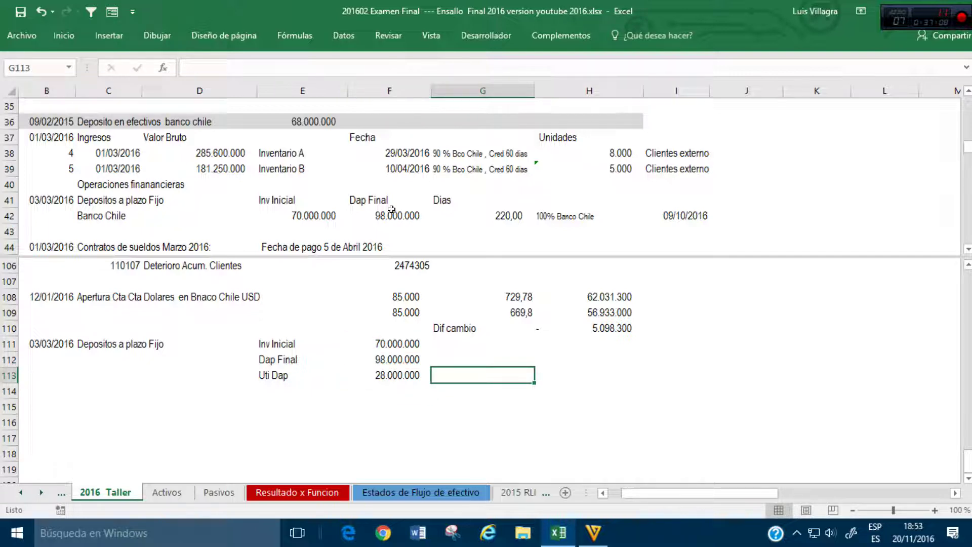
type("+3")
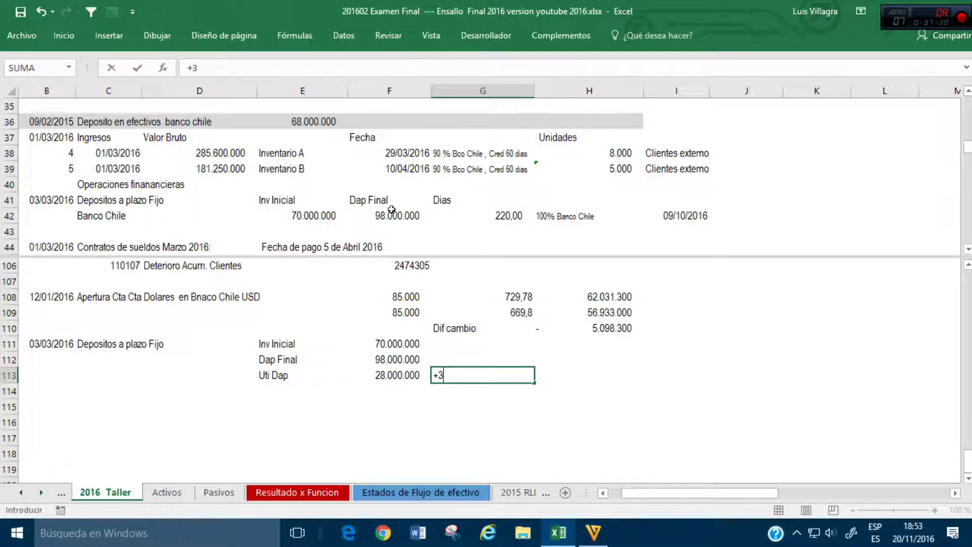
key("Escape")
key("Down")
type("+31-03-2016")
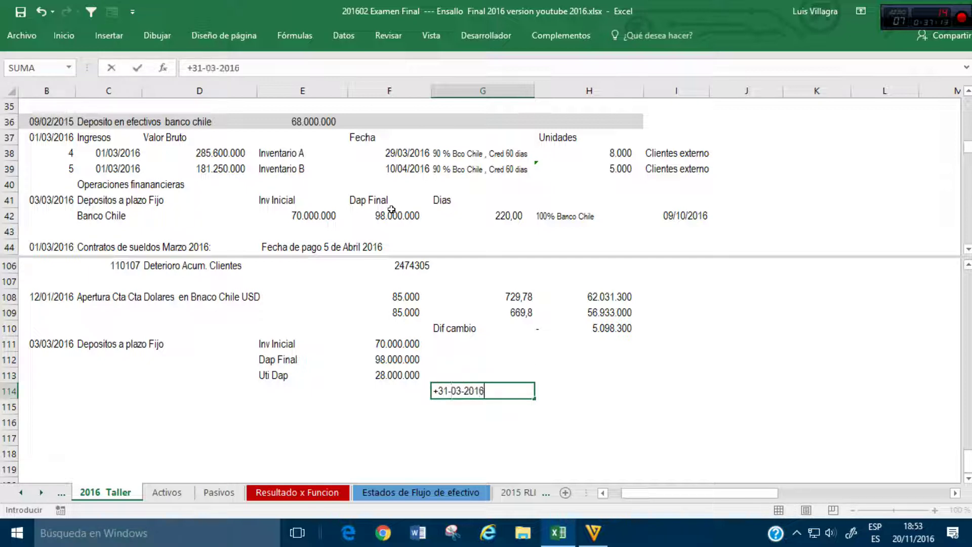
key("Return")
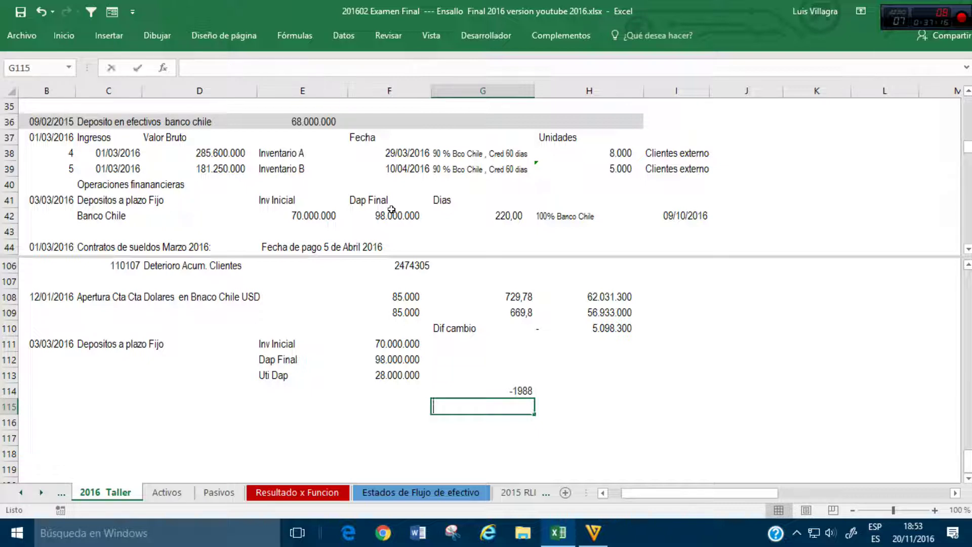
Step: Link G115 to the deposit's start date in B111
type("+")
key("Left")
key("Left")
key("Left")
key("Left")
key("Up")
key("Up")
key("Up")
key("Up")
key("Left")
key("Return")
key("Up")
key("Up")
key("Down")
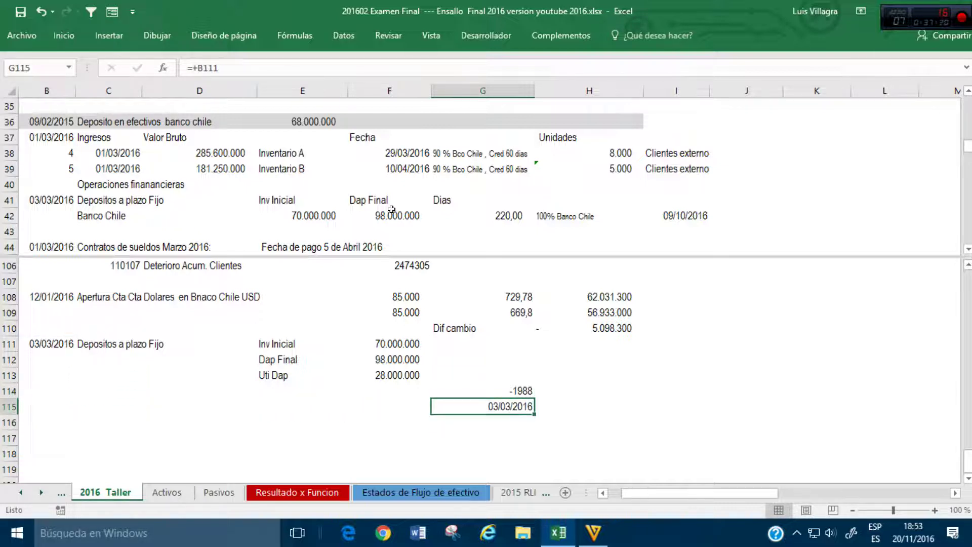
Step: Replace the content of G114 with the closing date 31-03-2016
key("Up")
type("+")
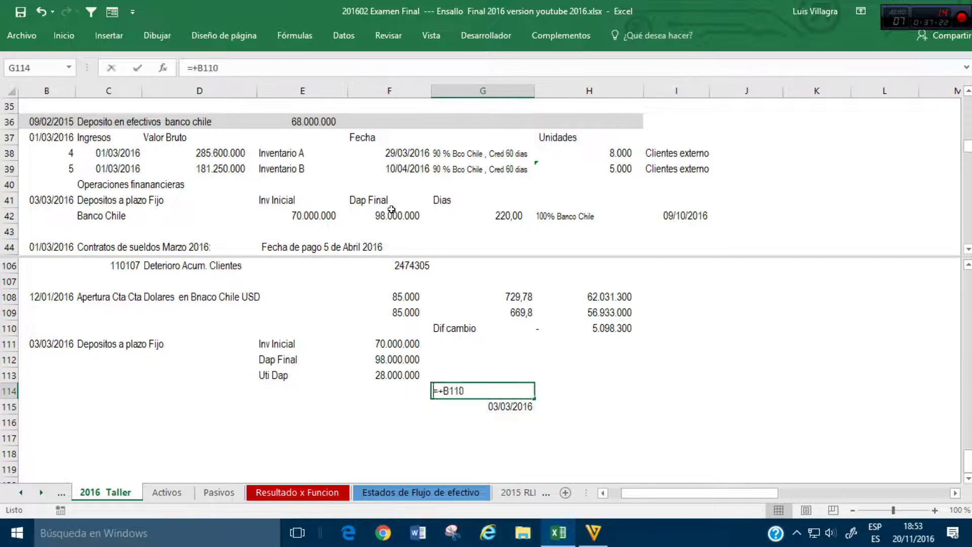
key("Escape")
type("31-")
type("03-2016")
key("Return")
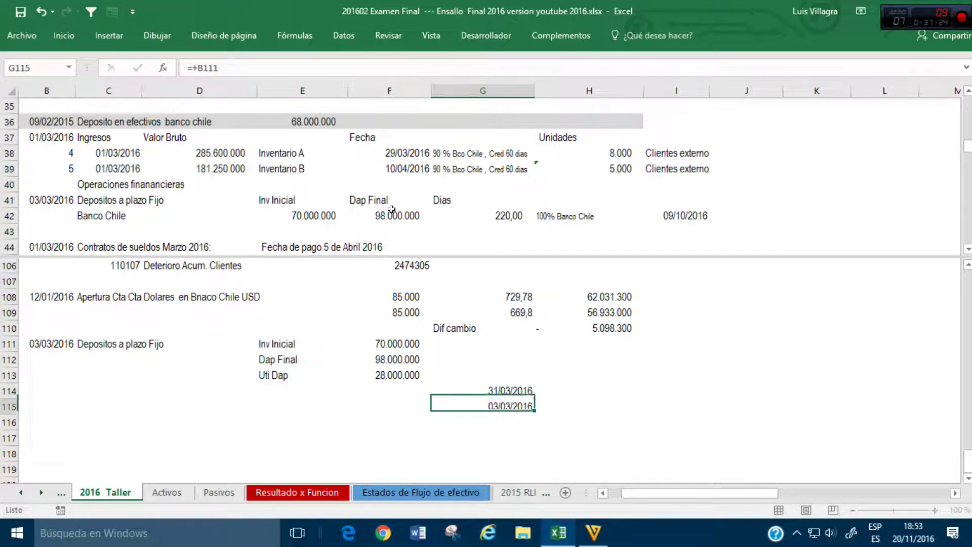
Step: Calculate the elapsed days in H114 as the closing date in G114 minus the start date in G115
key("Up")
key("Right")
type("+")
key("Left")
type("-")
key("Down")
key("Left")
key("Return")
key("Up")
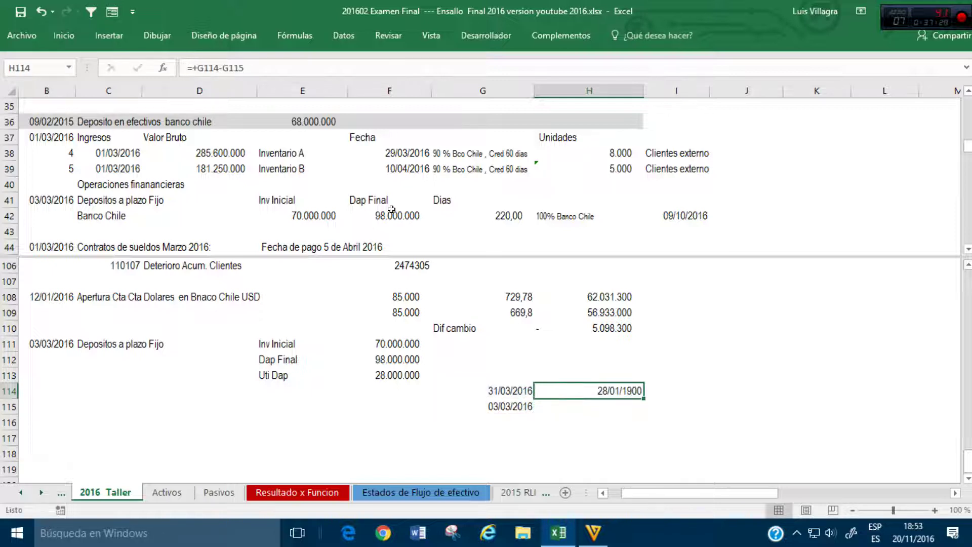
Step: Format H114 as a number without decimals and add 1 to its elapsed days formula
left_click(65, 35)
left_click(464, 85)
left_click(501, 84)
left_click(502, 84)
key("Left")
key("Right")
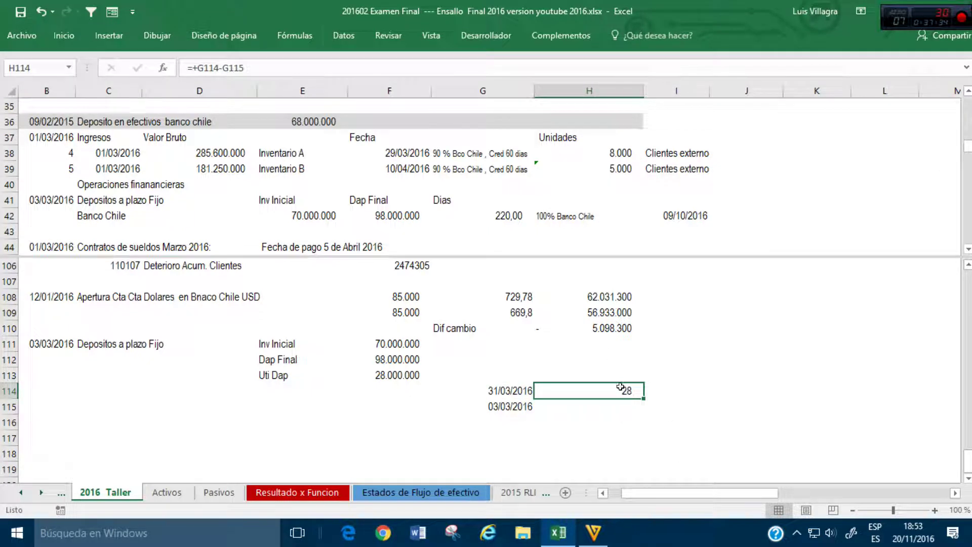
left_click(247, 74)
type("+1")
key("Return")
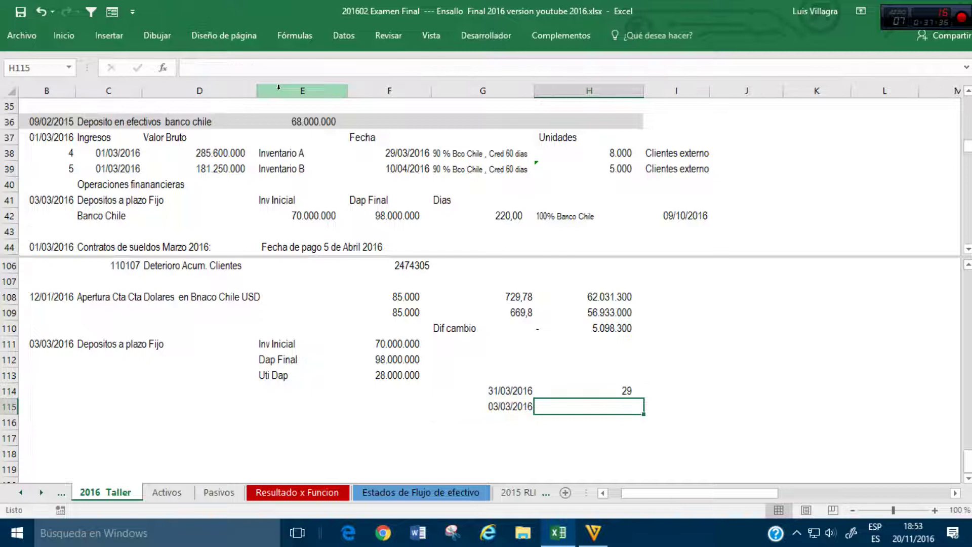
Step: Enter the deposit's 220-day term in F114 and the 29 elapsed days in F115
left_click(386, 395)
type("220")
key("Return")
type("29")
key("Return")
Step: Calculate the accrued interest in F116 as the profit in F113 divided by F114 and multiplied by F115
type("+")
key("Up")
key("Up")
key("Up")
type("/")
key("Down")
type("*")
key("Up")
key("ctrl+Return")
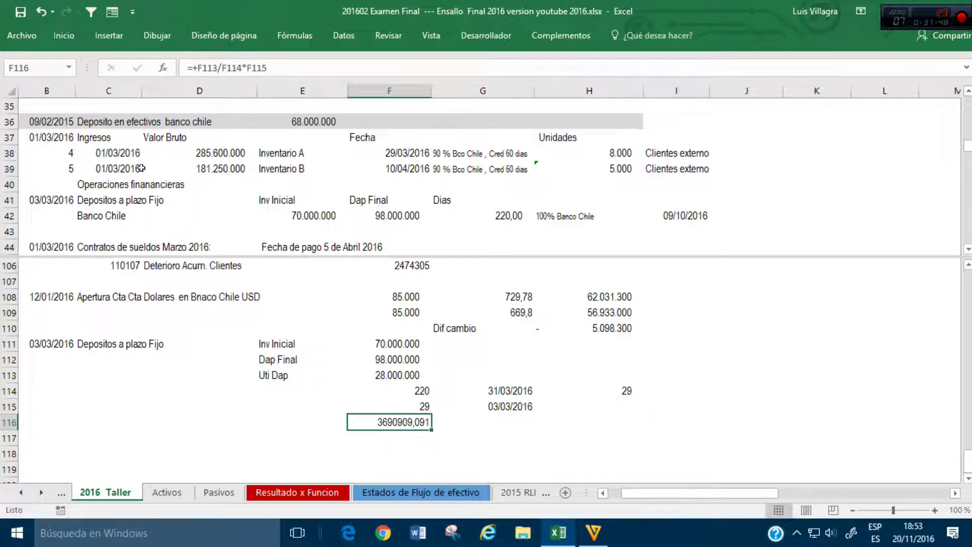
Step: Format F116 with thousands separators and no decimals, and label E116 as Interes dev 31032016
left_click(63, 36)
left_click(464, 84)
left_click(501, 84)
left_click(501, 84)
left_click(281, 415)
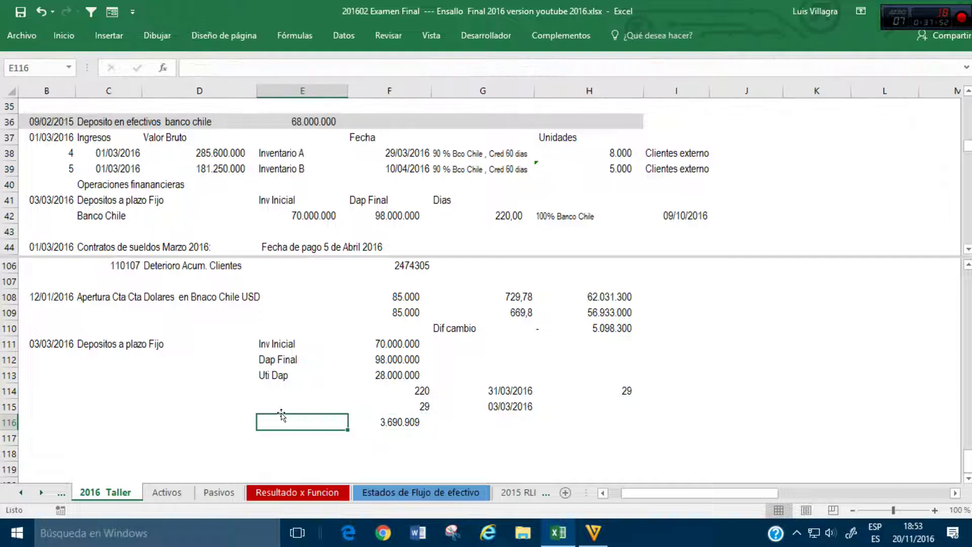
type("Inter")
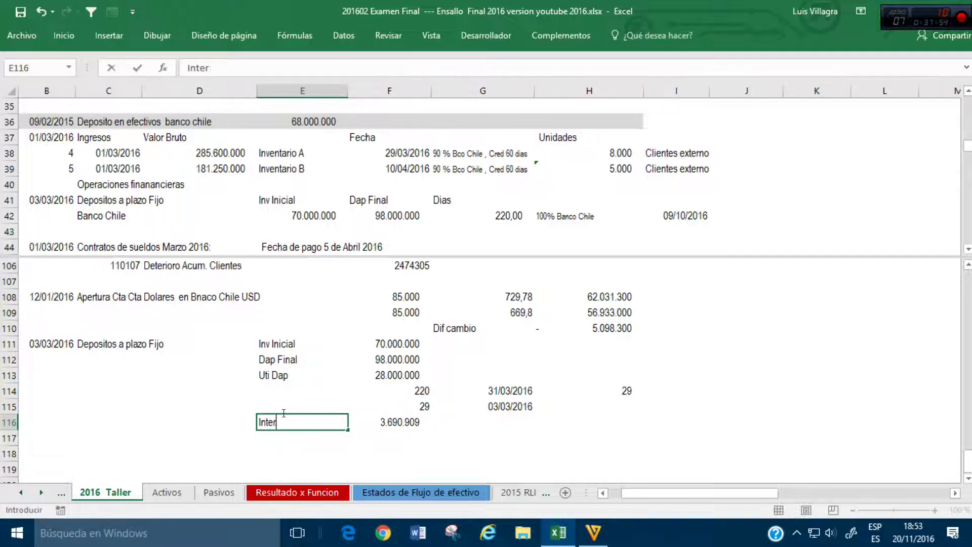
type("es dev 31032016")
key("Return")
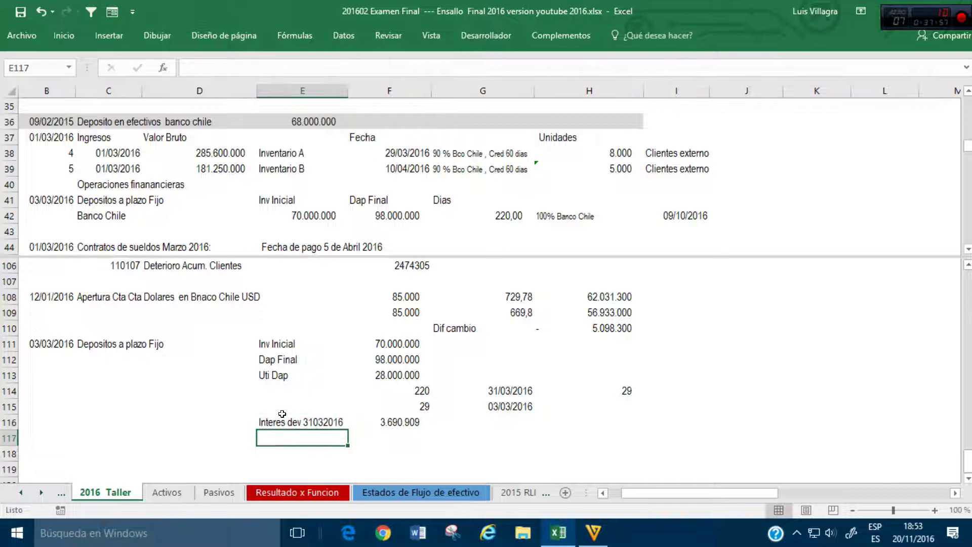
Step: Label E117 as Dap Final and sum the initial investment in F111 and the accrued interest in F116 in F117
left_click(403, 418)
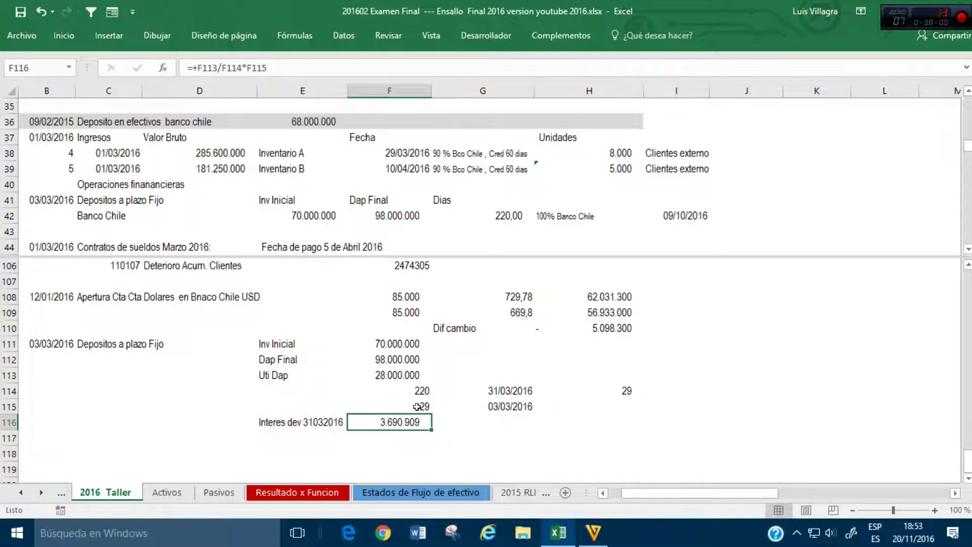
key("Down")
key("Left")
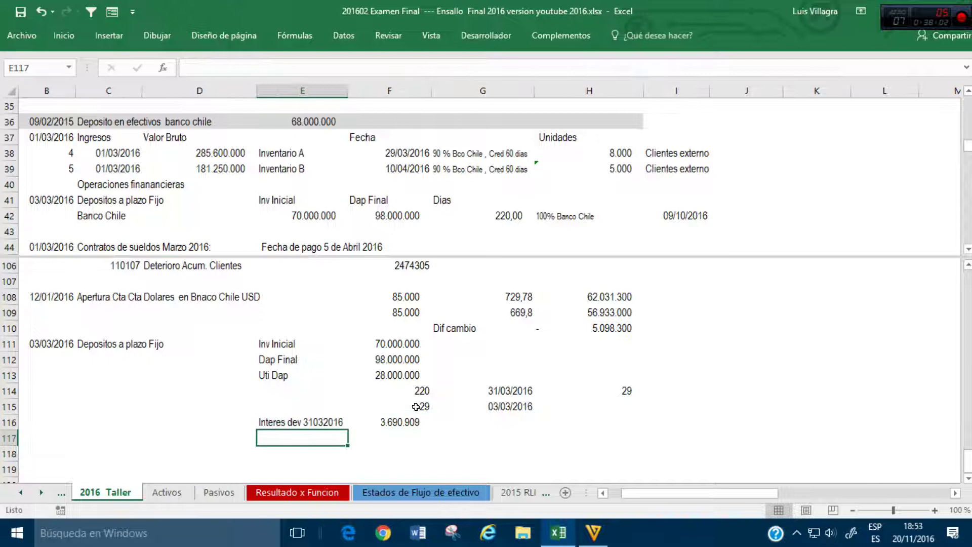
type("Dap Final")
key("Tab")
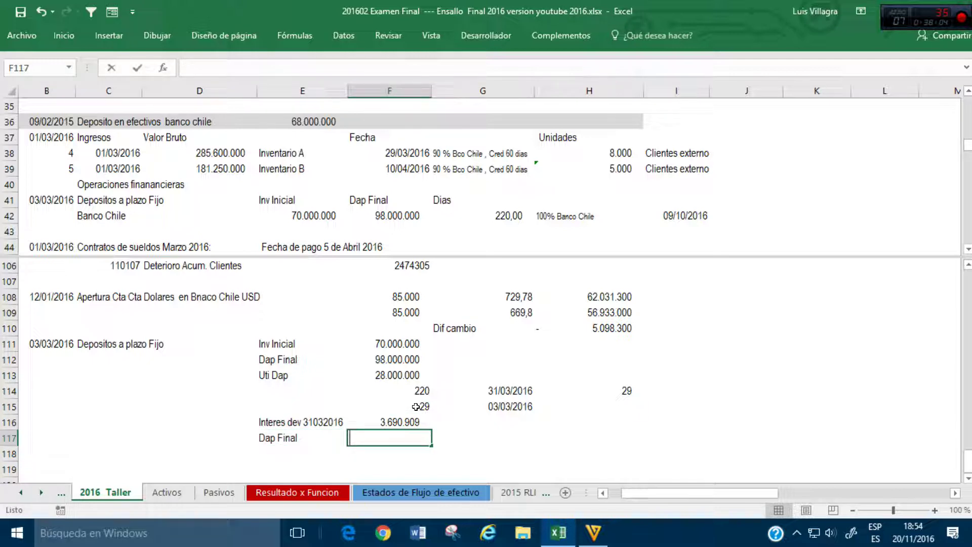
type("+")
key("Up")
key("Up")
key("Up")
key("Up")
key("Up")
key("Up")
type("+")
key("Up")
key("Return")
key("Up")
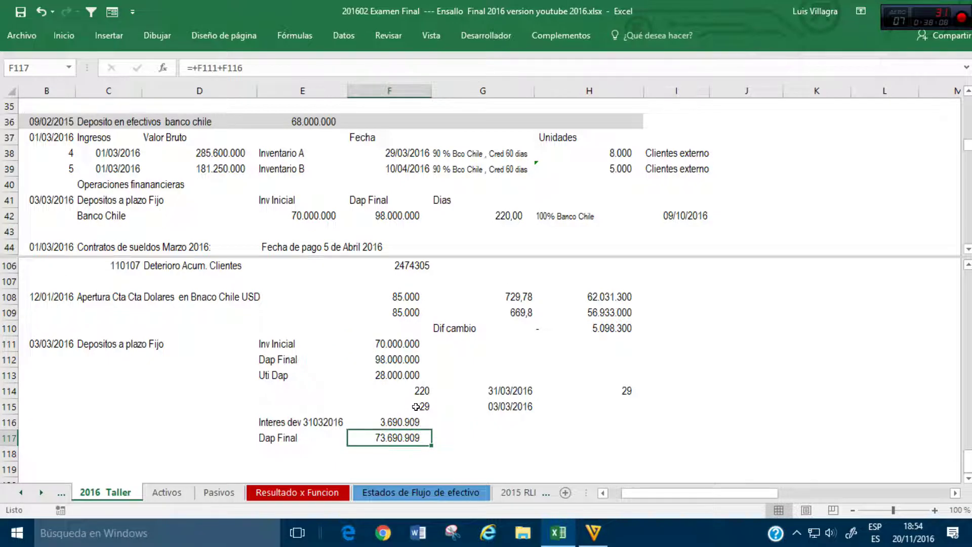
Step: On the Activos sheet, link Deposito a plazo in D10 to cell F117 of the 2016 Taller sheet
left_click(166, 492)
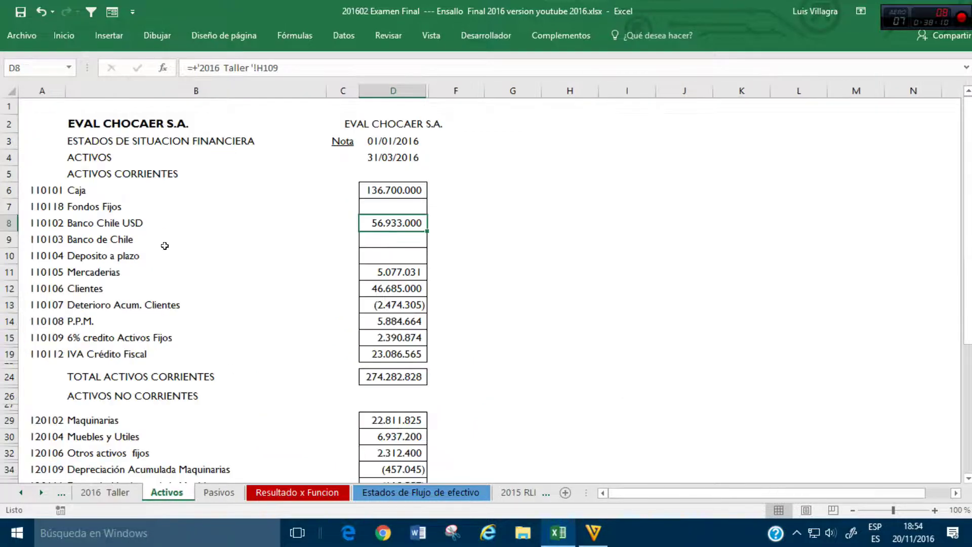
left_click(183, 223)
left_click(281, 255)
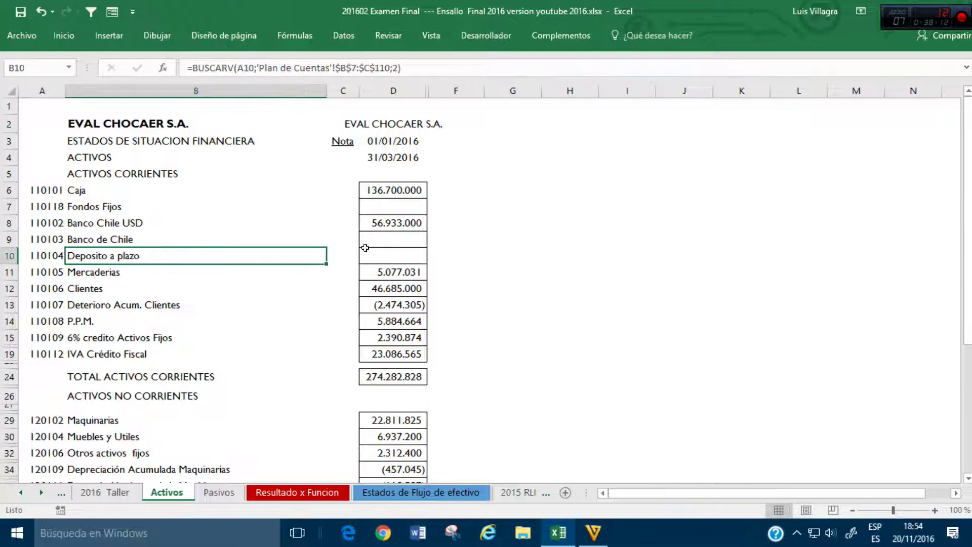
left_click(394, 253)
type("+")
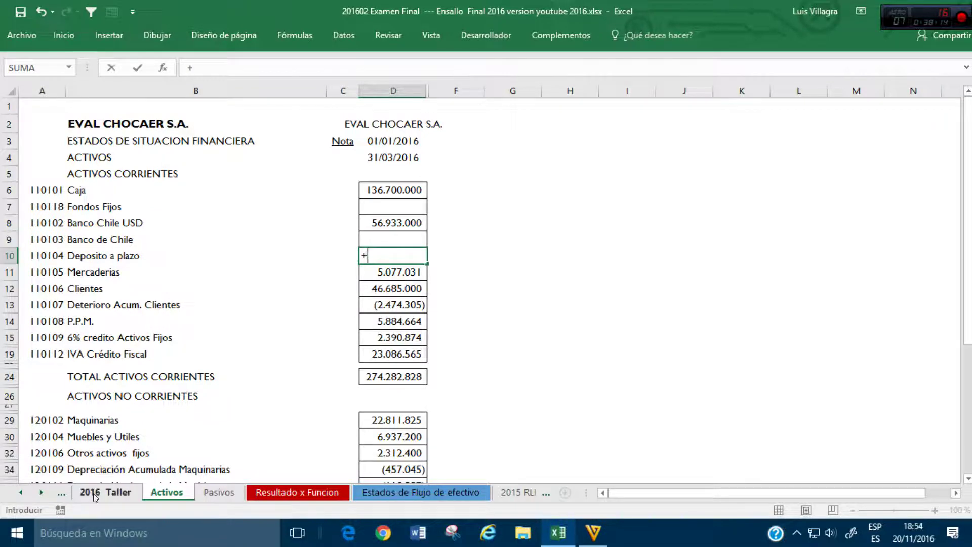
left_click(93, 494)
left_click(397, 438)
key("Return")
key("Up")
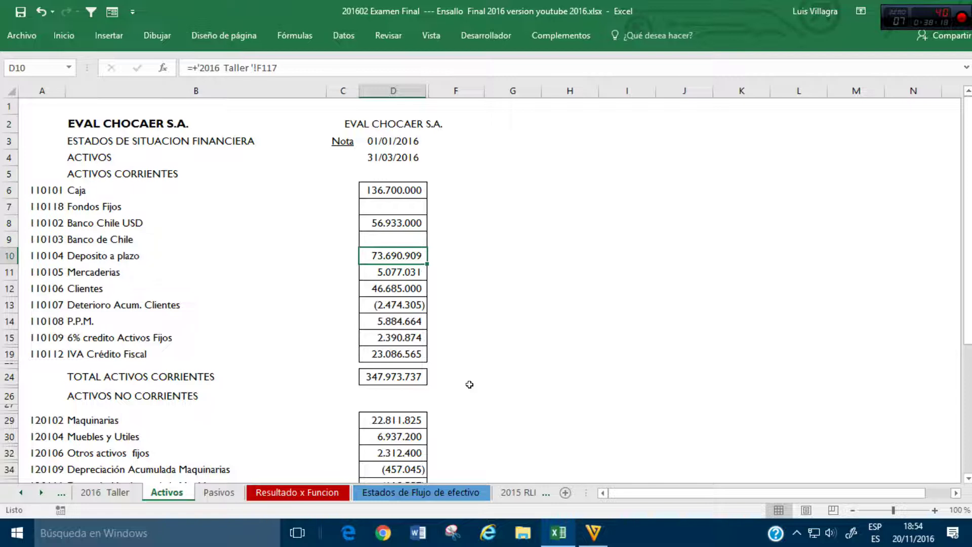
Step: On the 2016 Taller sheet, link the Inversion en Depositos a plazo code from C35 of Estados de Flujo de efectivo and place it in G111
left_click(105, 492)
left_click(466, 437)
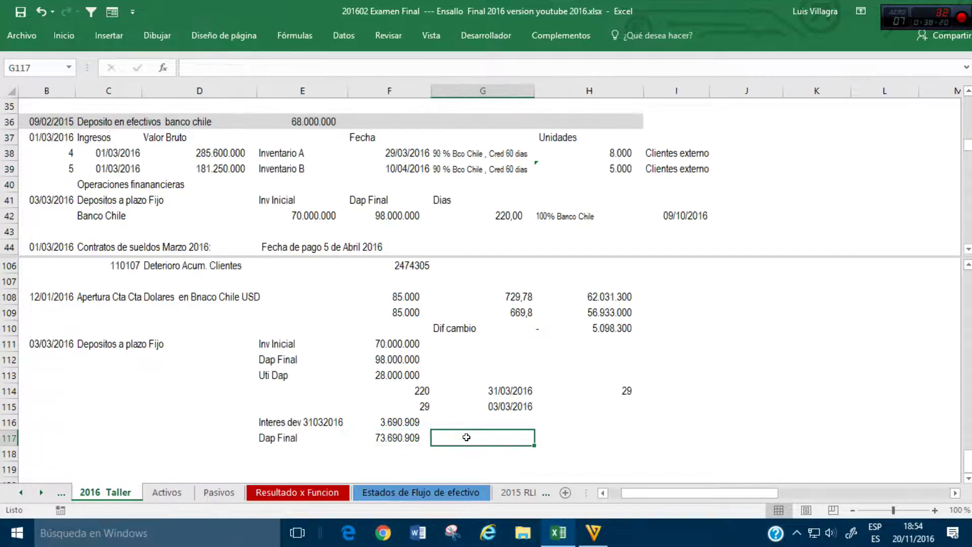
type("+")
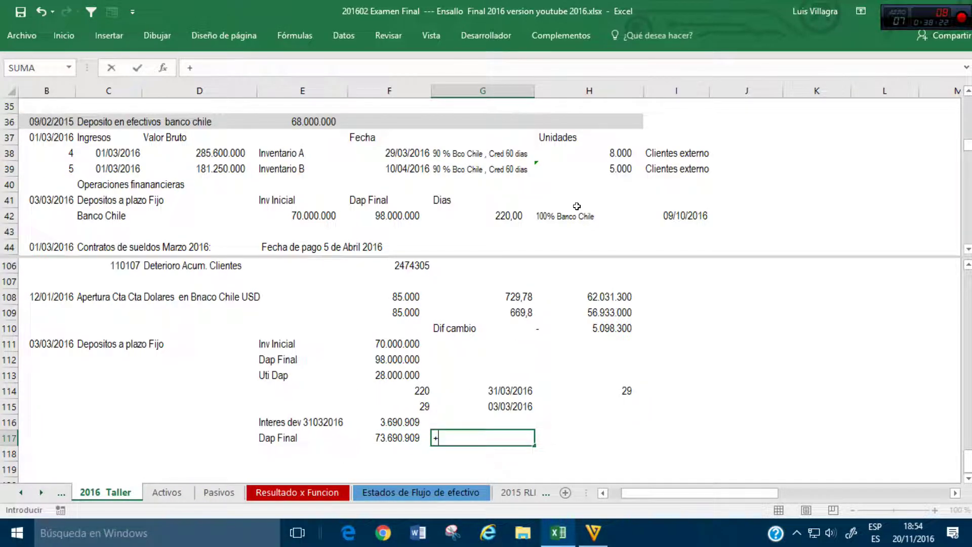
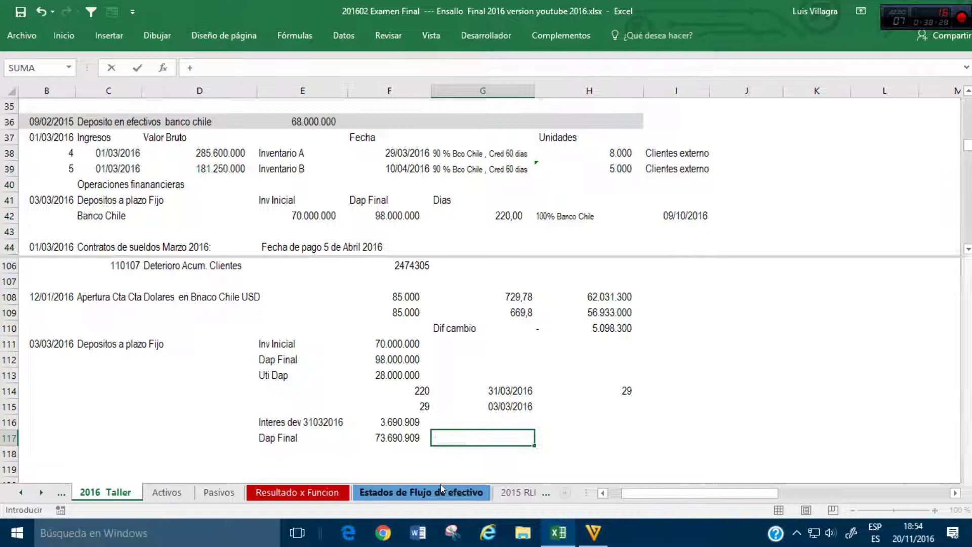
left_click(421, 492)
scroll(89, 344, "down", 3)
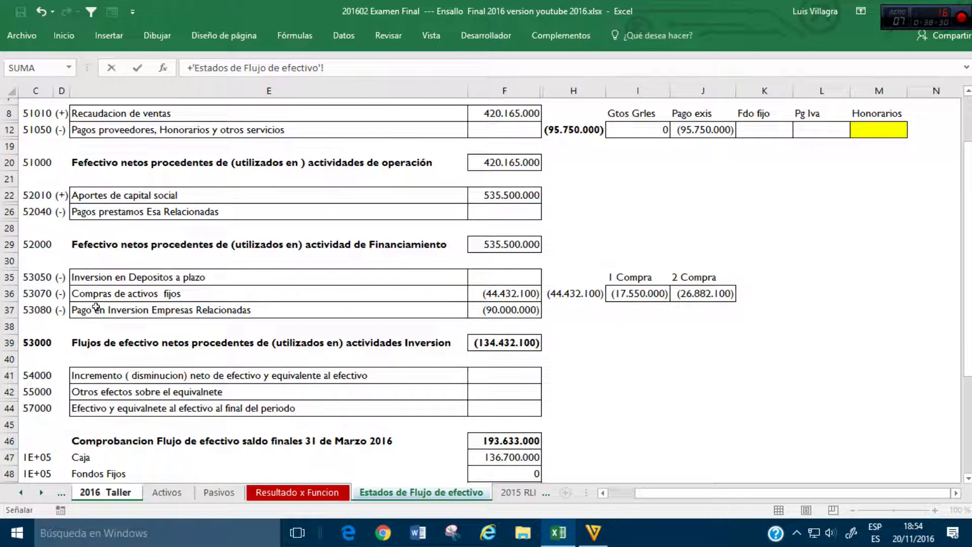
left_click(87, 280)
left_click(34, 277)
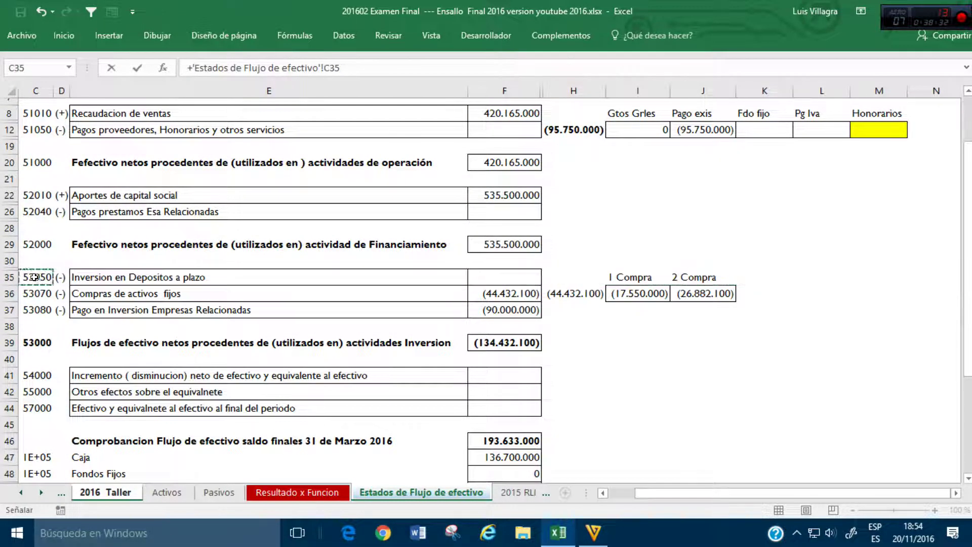
key("Return")
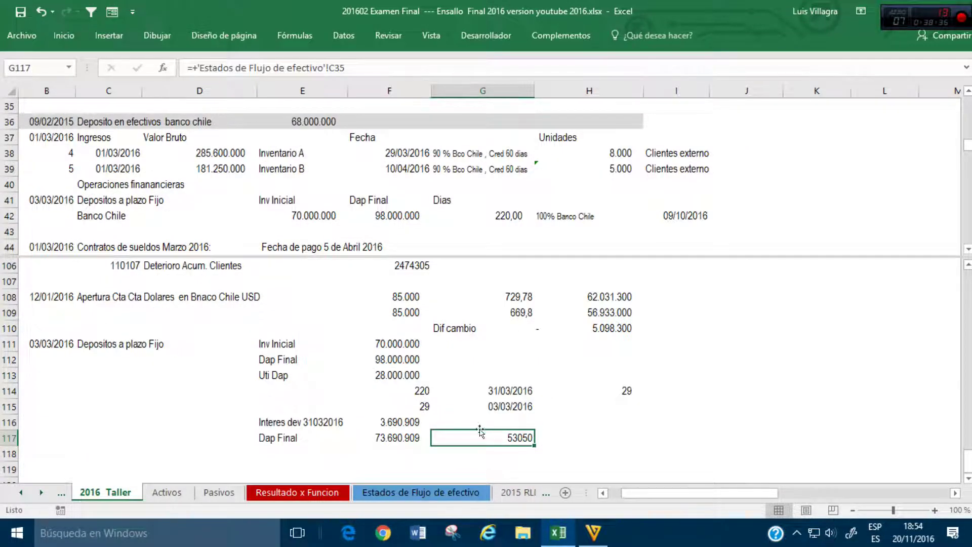
left_click_drag(502, 429, 505, 345)
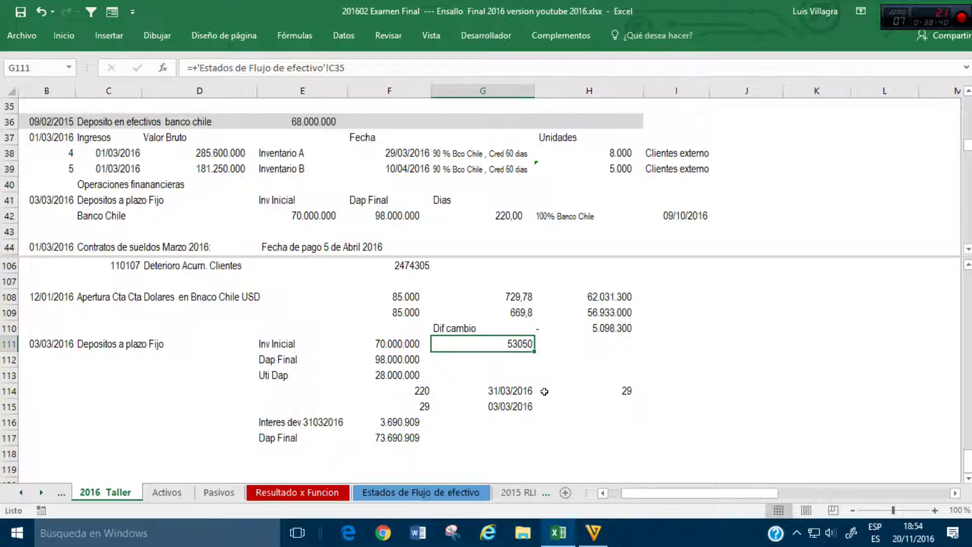
Step: In the Banco Chile account, link L76 to the deposit's initial investment in F111
left_click(805, 129)
scroll(773, 167, "down", 11)
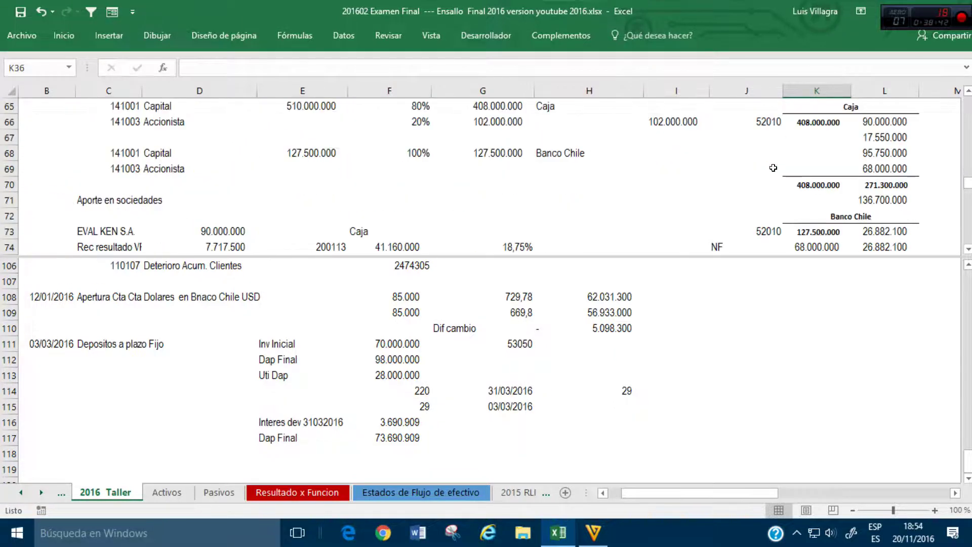
scroll(774, 167, "down", 2)
scroll(861, 167, "up", 1)
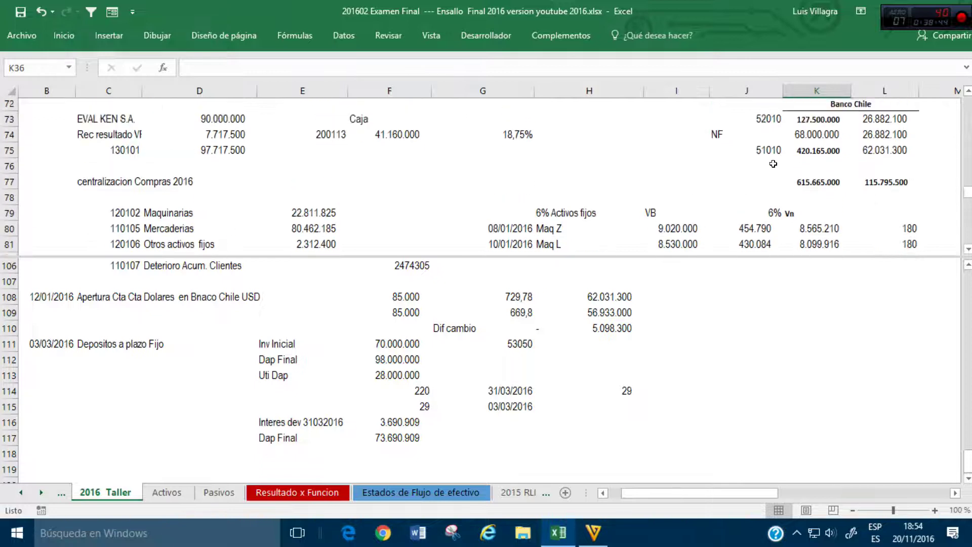
left_click(885, 172)
key("Right")
type("=")
key("Escape")
key("Left")
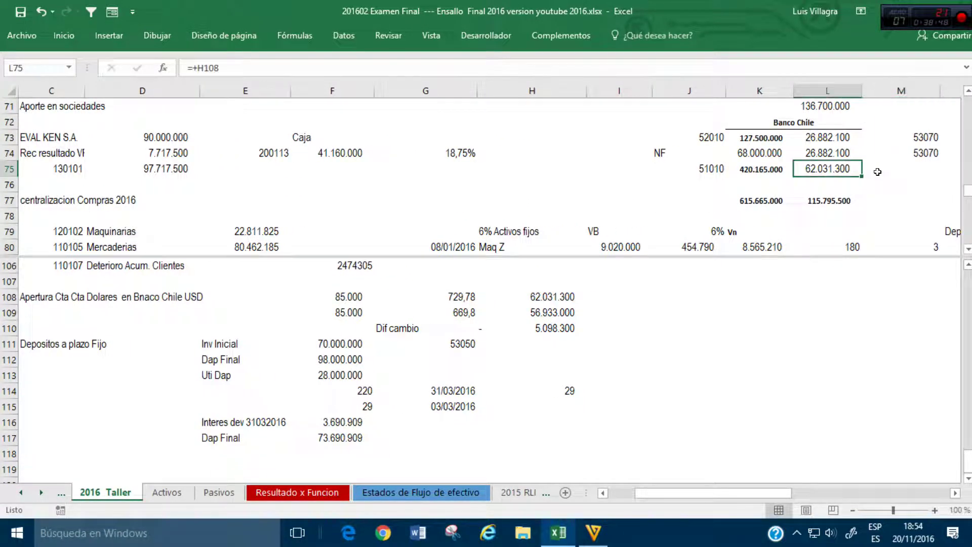
key("Down")
type("+")
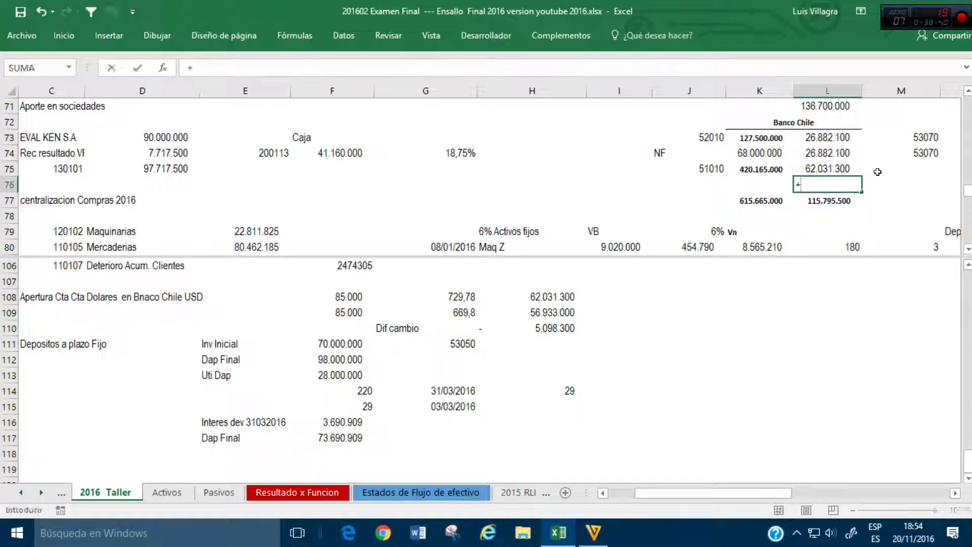
left_click(344, 345)
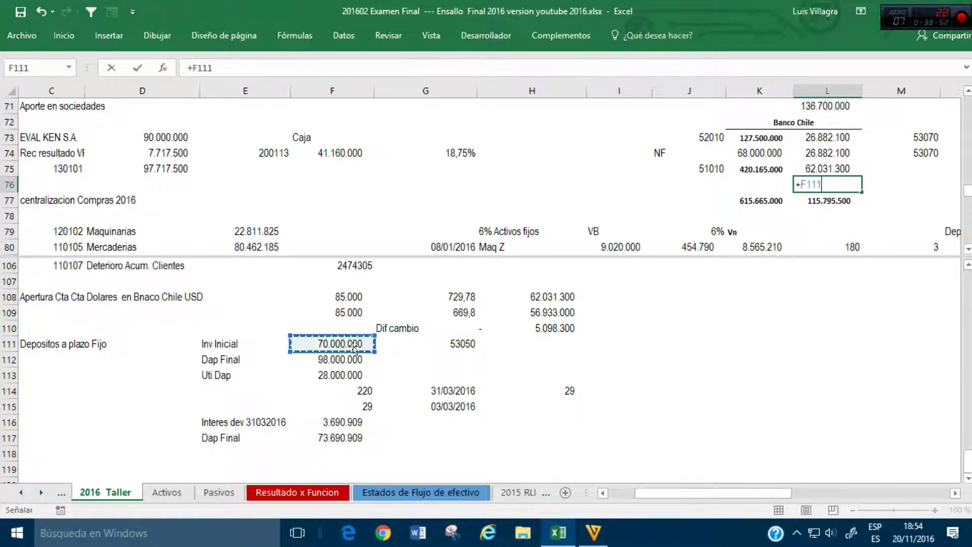
key("Return")
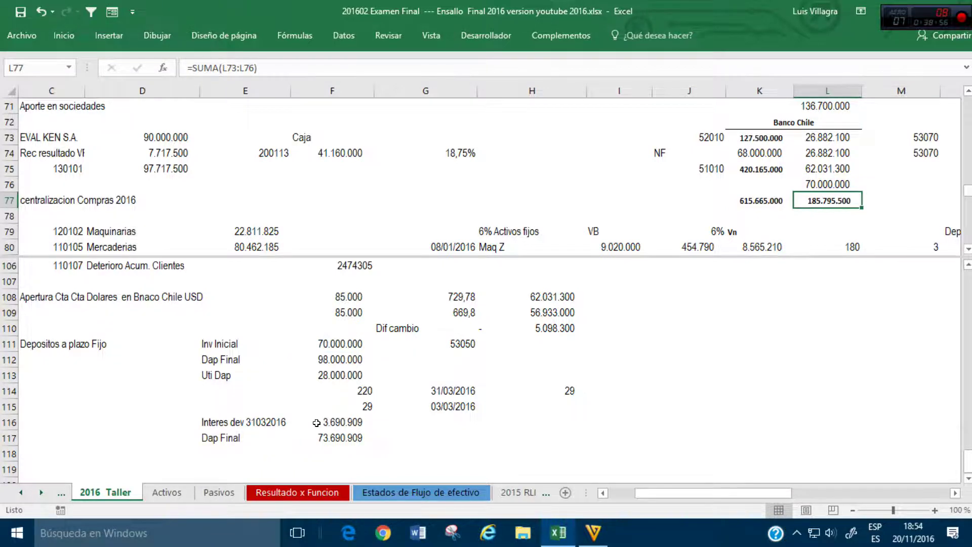
Step: On Estados de Flujo de efectivo, set Inversion en Depositos a plazo in F35 to the negative of cell L76 on the 2016 Taller sheet
left_click(359, 493)
left_click(503, 278)
type("-")
left_click(105, 492)
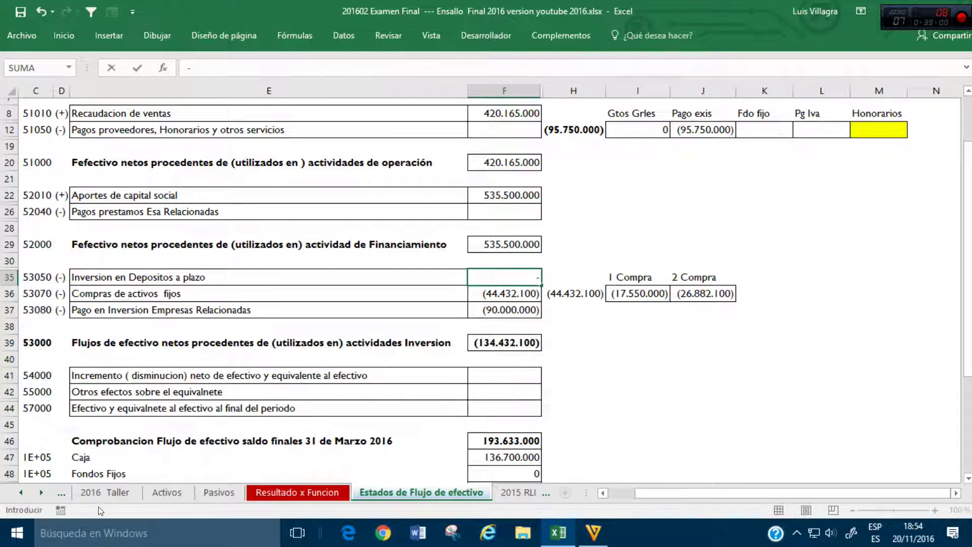
left_click(805, 185)
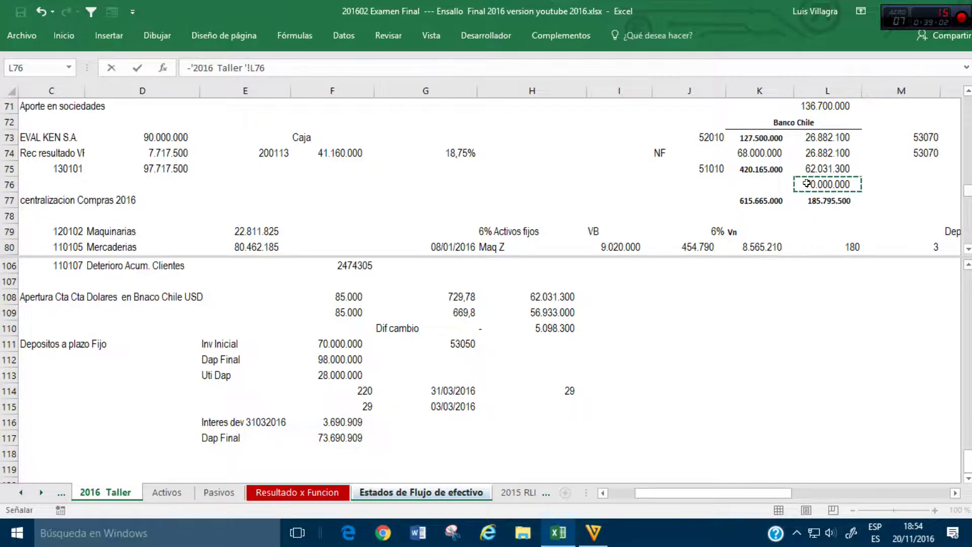
key("Return")
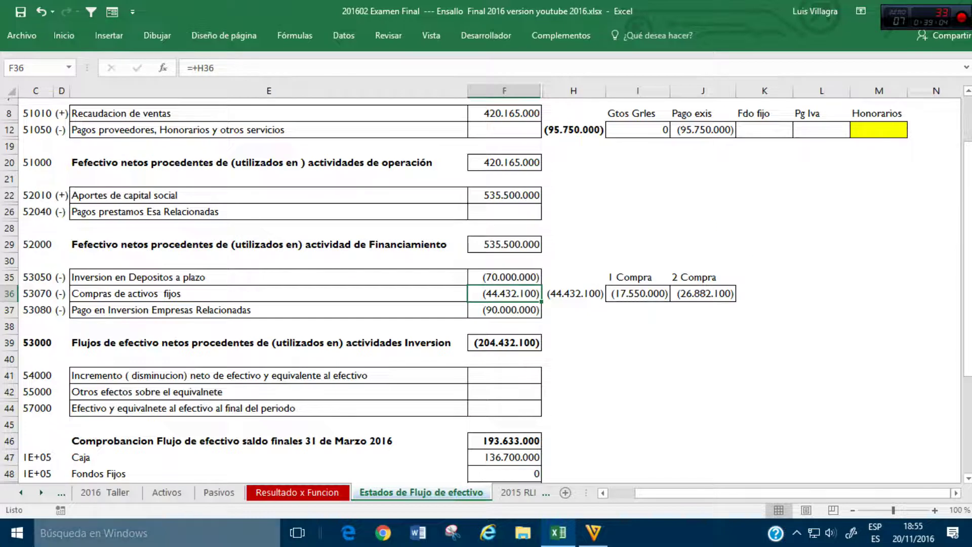
Step: On the 2016 Taller sheet, link M76 beside the Banco Chile deposit outflow to code cell C35 of Estados de Flujo de efectivo
left_click(112, 494)
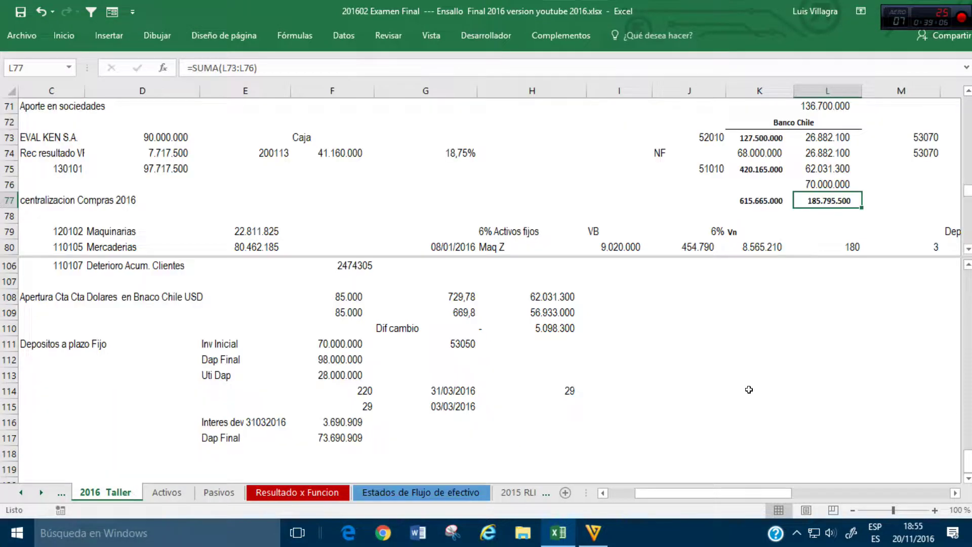
left_click(914, 186)
type("+")
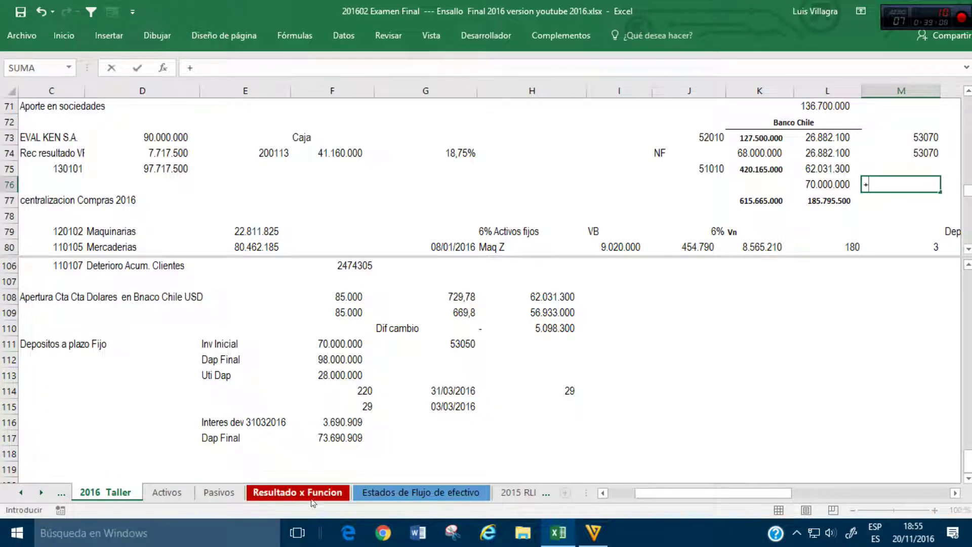
left_click(400, 493)
left_click(50, 276)
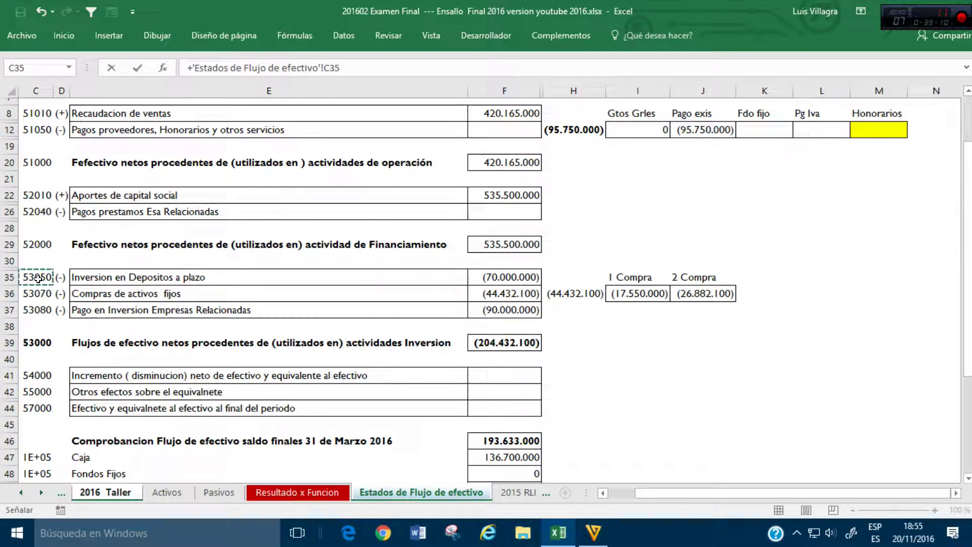
key("Return")
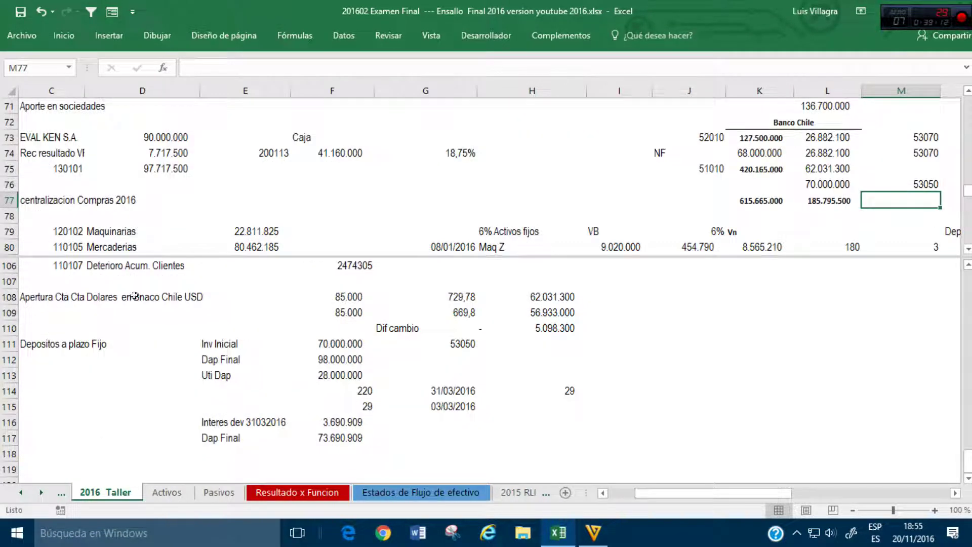
Step: On the Resultado x Funcion sheet, link Otros ingresos Financieros in E31 to the accrued interest in F116 of the 2016 Taller sheet
left_click(835, 186)
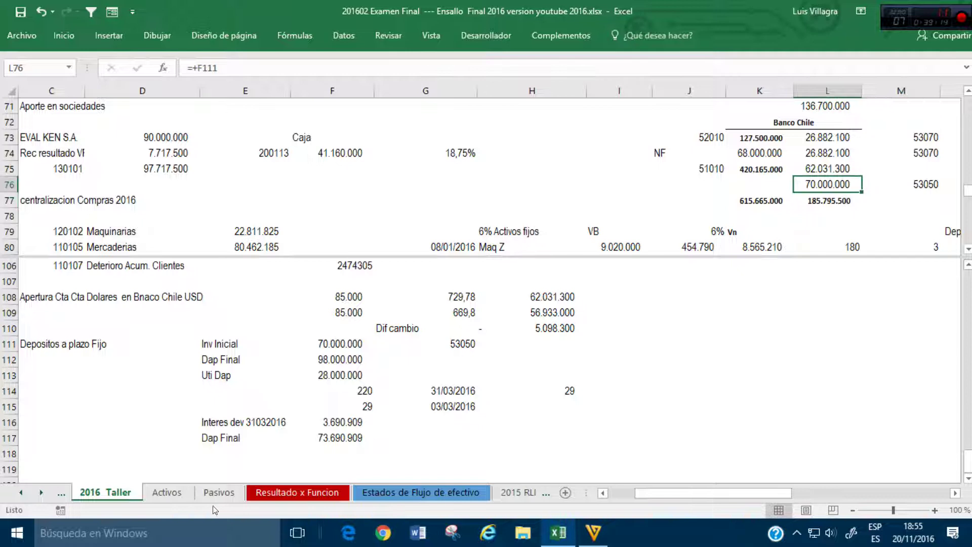
left_click(177, 494)
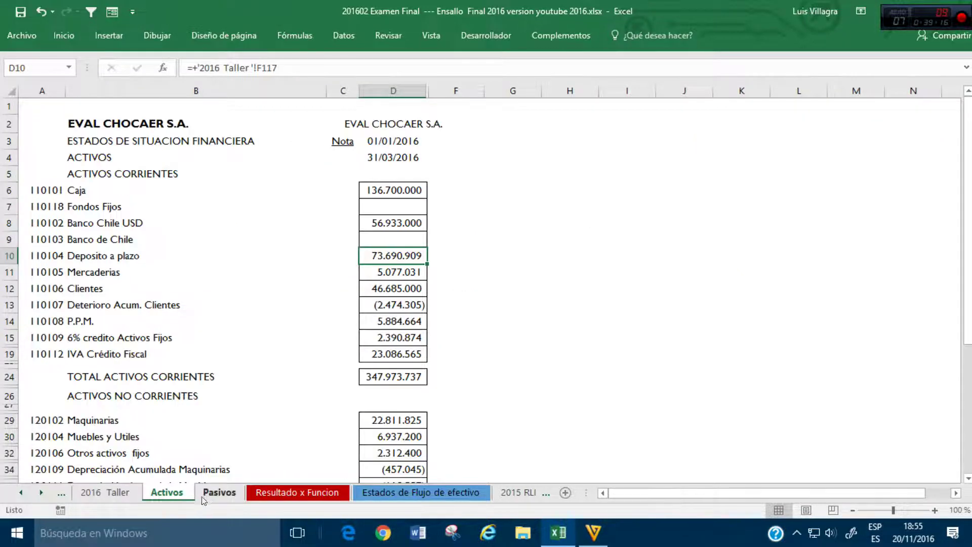
left_click(96, 492)
left_click(455, 399)
left_click(332, 422)
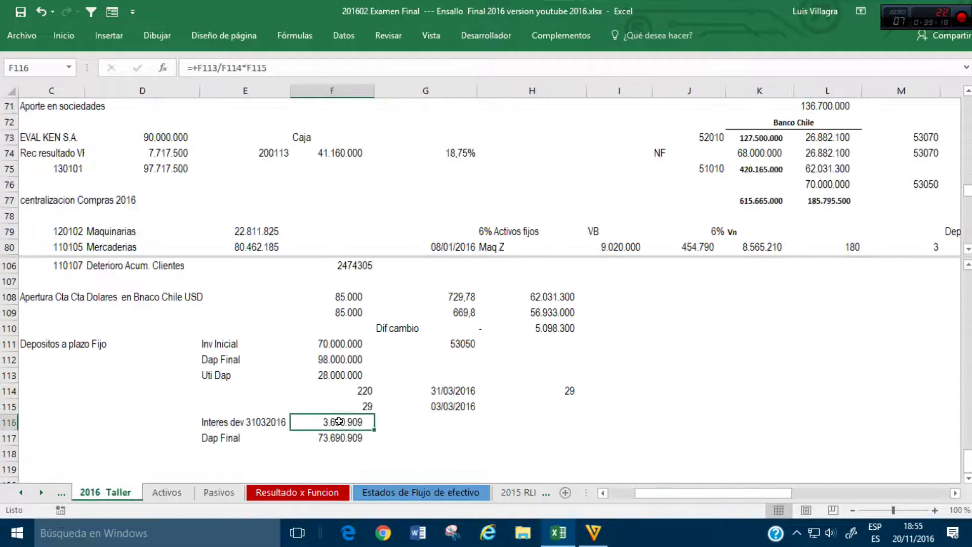
left_click(297, 493)
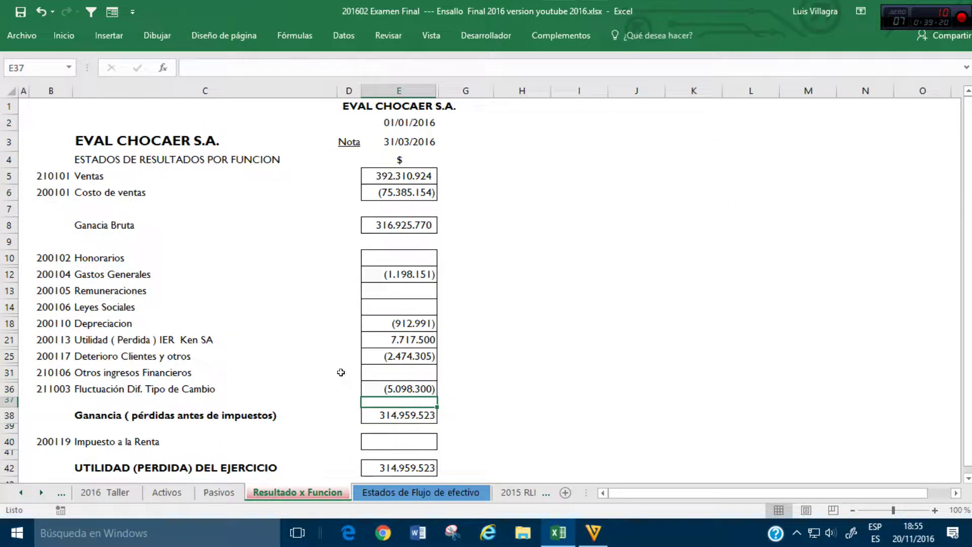
left_click(412, 377)
type("+")
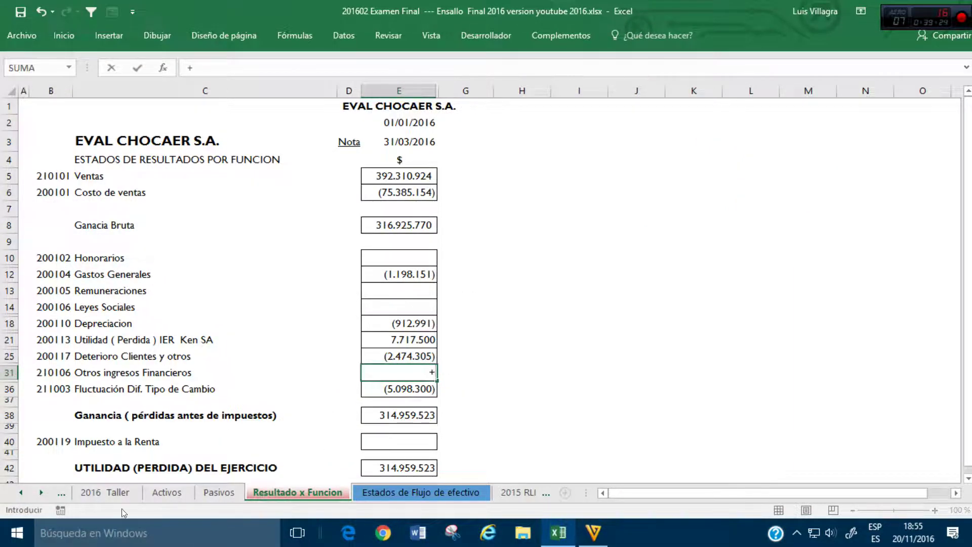
left_click(105, 493)
left_click(341, 423)
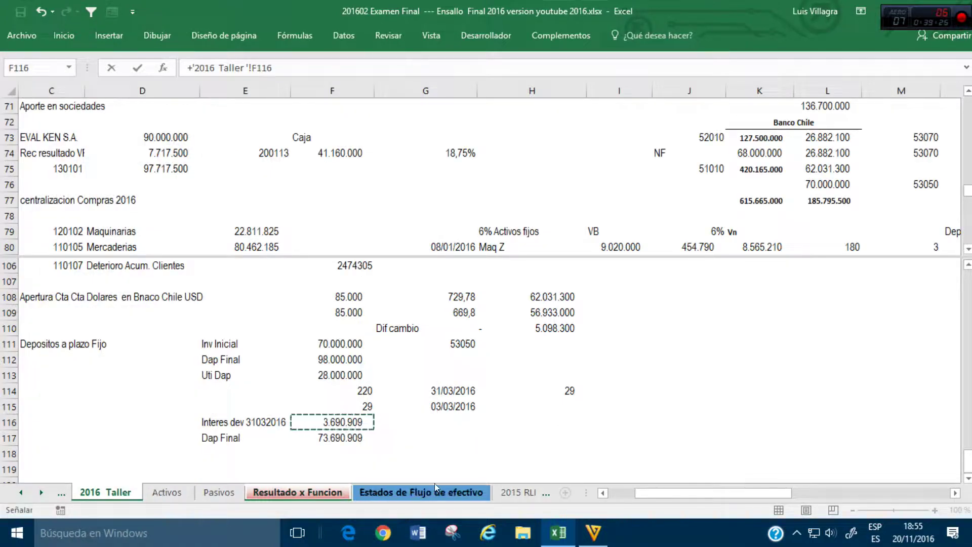
key("Return")
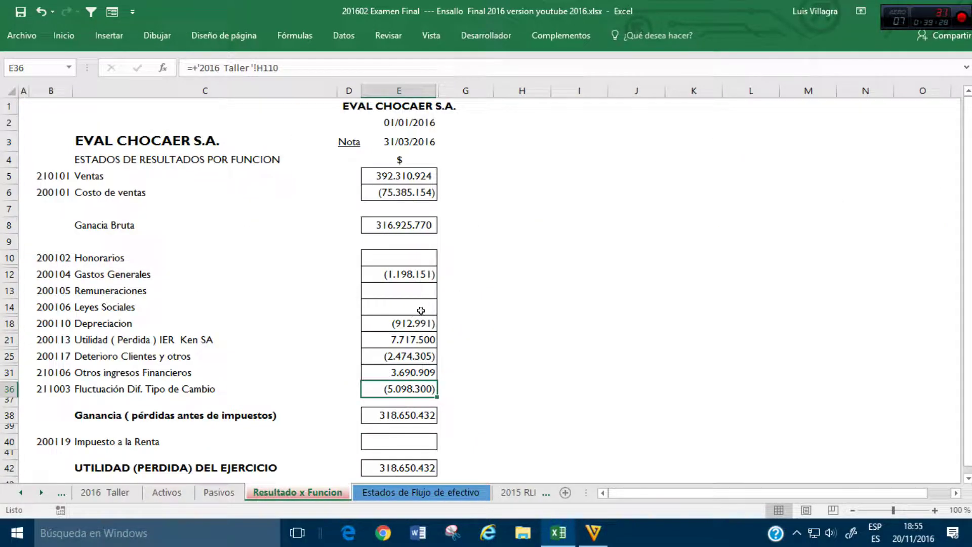
Step: Review the 2016 Taller transaction list from the fixed-term deposit through the March salary contracts and petty cash entries
left_click(106, 492)
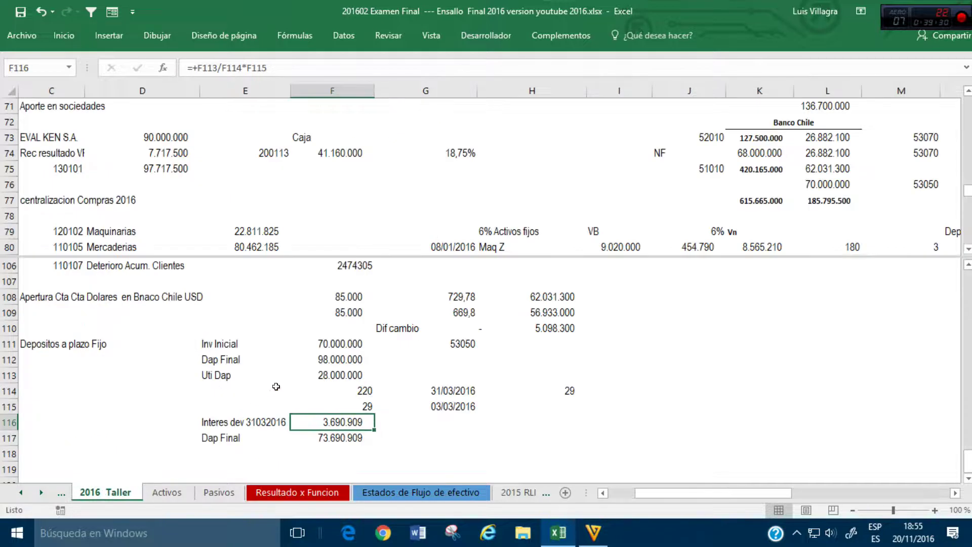
left_click(273, 391)
left_click(161, 184)
key("Home")
key("Up")
key("Up")
key("Up")
key("Up")
key("Up")
key("Up")
key("Up")
key("Up")
key("Up")
key("Up")
key("Up")
key("Up")
key("Up")
key("Up")
key("Up")
key("Up")
key("Up")
key("Up")
key("Up")
key("Up")
key("Up")
key("Up")
key("Up")
key("Up")
key("Up")
key("Up")
key("Up")
key("Up")
key("Up")
key("Up")
key("Up")
key("Up")
key("Up")
key("Up")
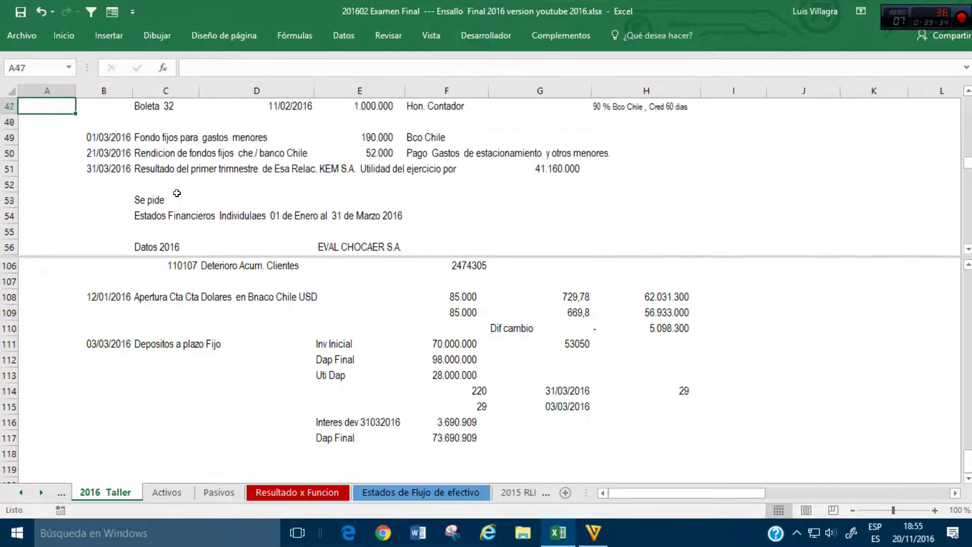
key("Down")
key("Down")
key("Down")
key("Down")
key("Down")
key("Down")
key("Down")
key("Down")
key("Down")
key("Down")
key("Down")
key("Down")
key("Down")
key("Down")
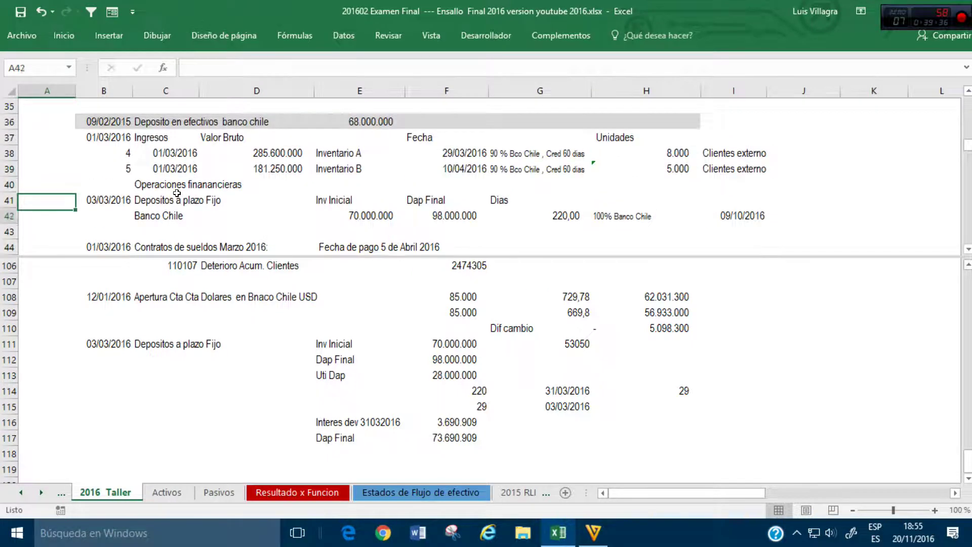
key("Up")
key("Up")
key("Up")
key("Up")
key("Up")
key("Up")
key("Up")
key("Up")
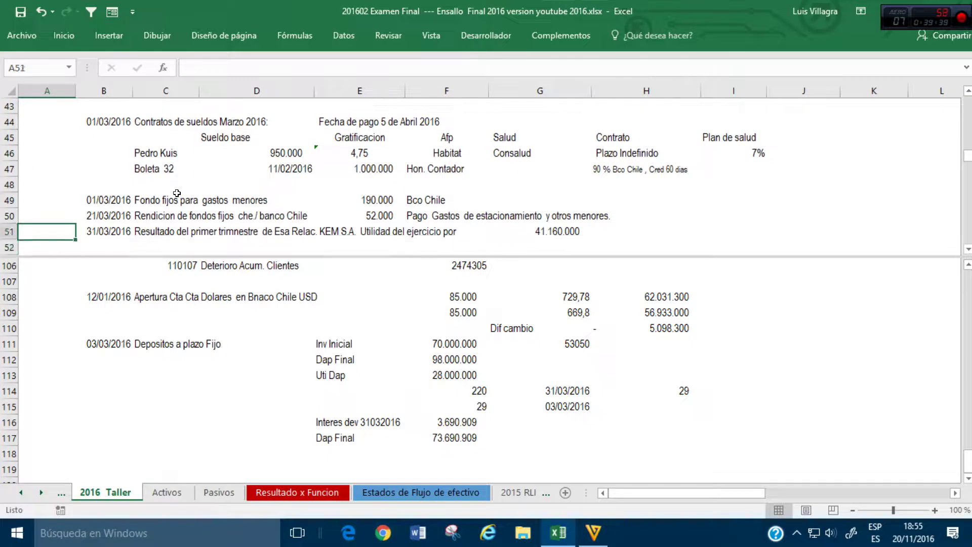
key("Right")
key("Down")
Step: On the 2016 Taller sheet, link B119 to the March salary contracts date in B44
left_click(233, 362)
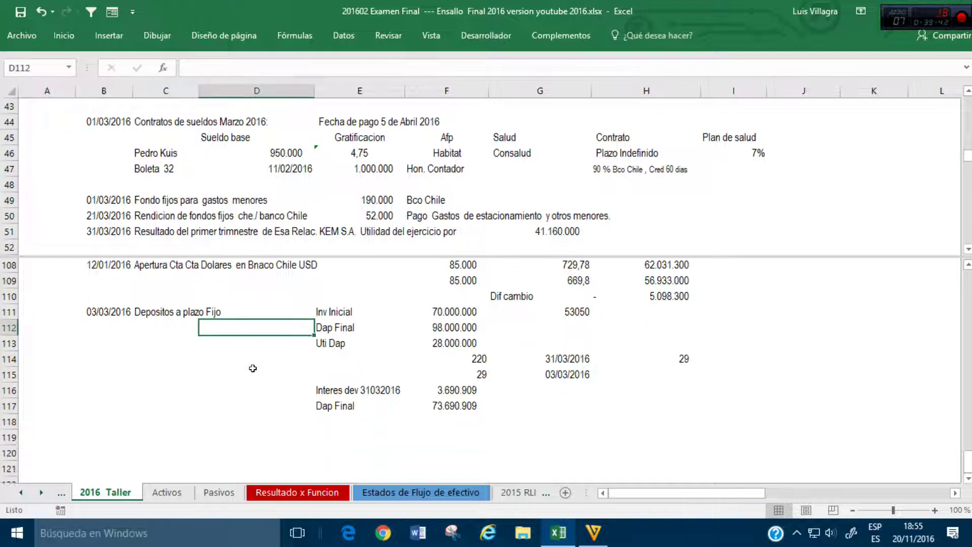
scroll(256, 341, "down", 3)
left_click(238, 328)
left_click(152, 328)
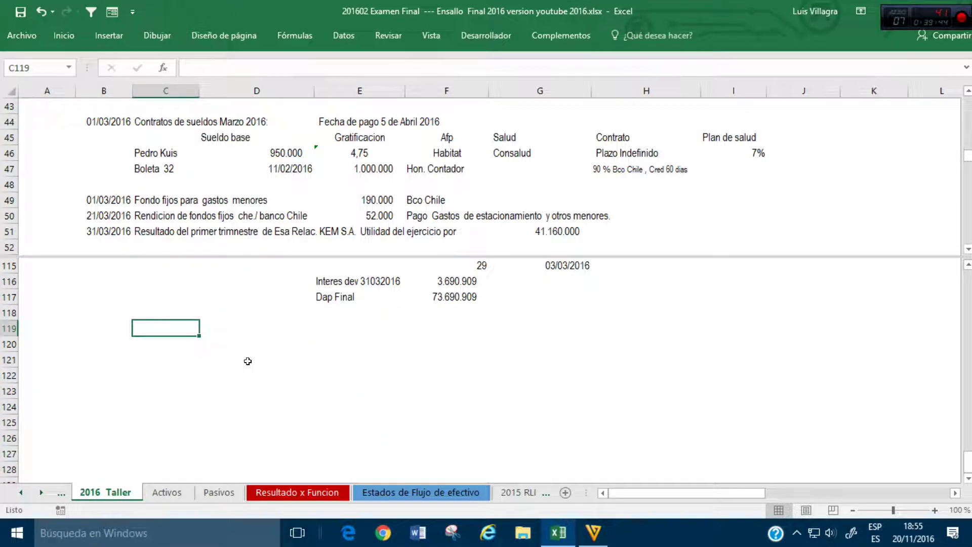
key("Left")
type("+")
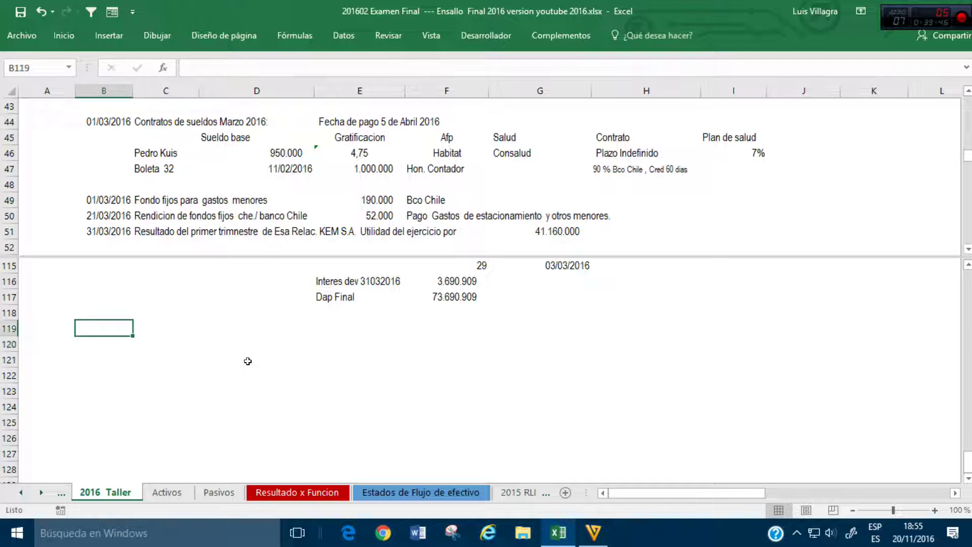
left_click(115, 120)
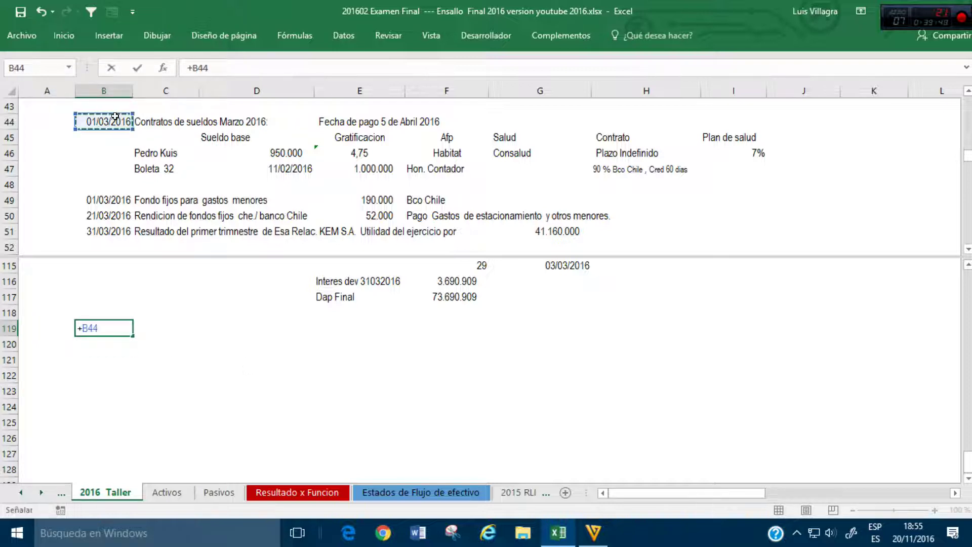
key("ctrl+Return")
key("Right")
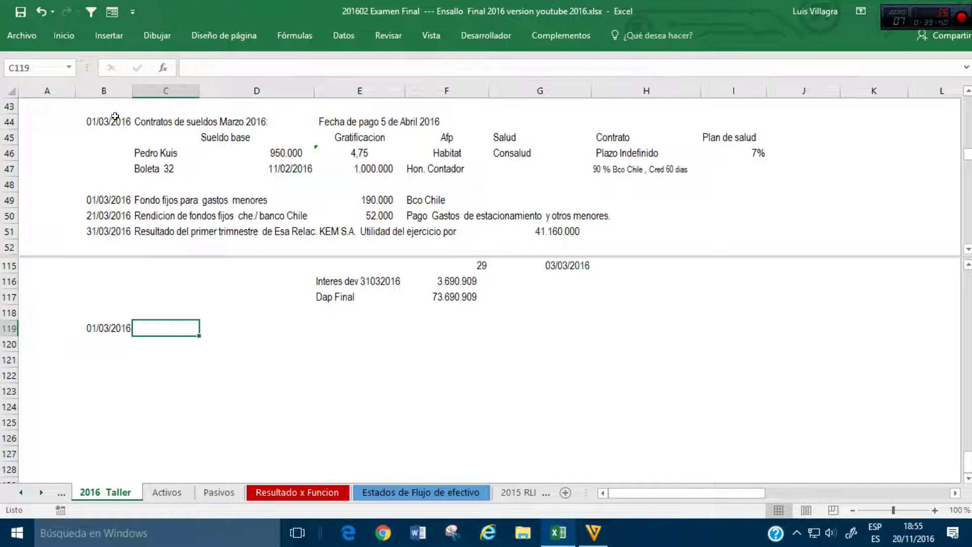
Step: Link C119 to the Remuneraciones account code in B13 of the Resultado x Funcion sheet
type("+")
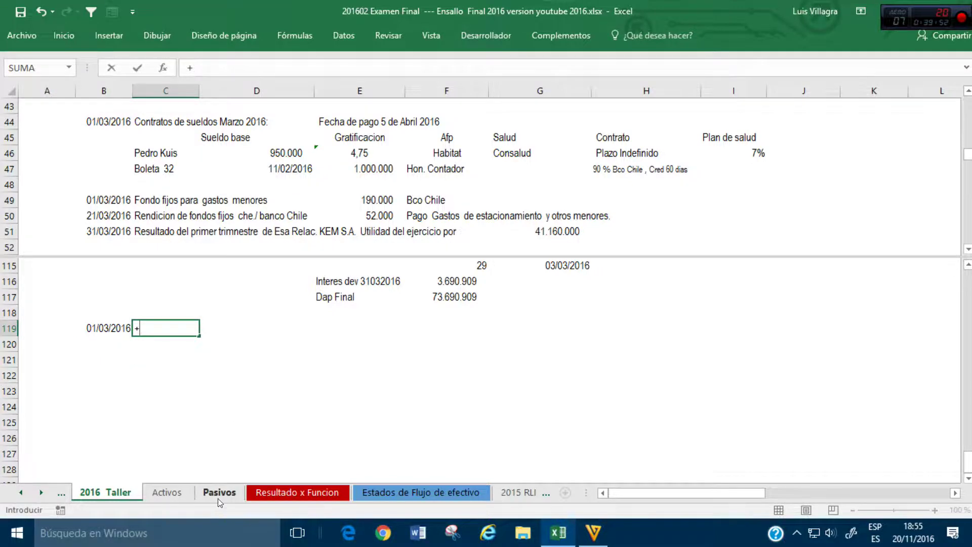
left_click(218, 495)
left_click(297, 492)
left_click(43, 258)
left_click(53, 274)
left_click(54, 291)
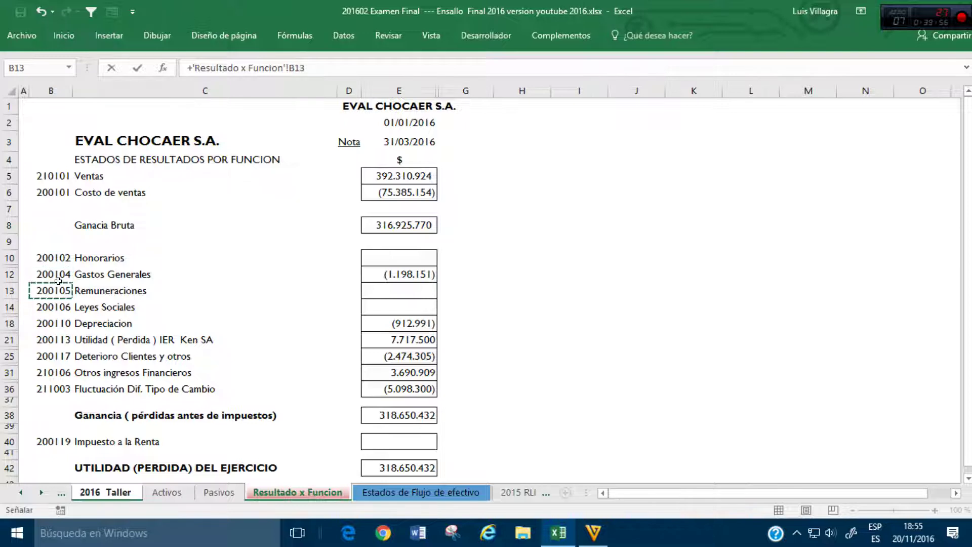
key("Return")
Step: Copy the account code link in C119 over the block C119:D121
key("Right")
key("Left")
key("ctrl+c")
key("shift+Right")
key("shift+Down")
key("shift+Down")
key("Return")
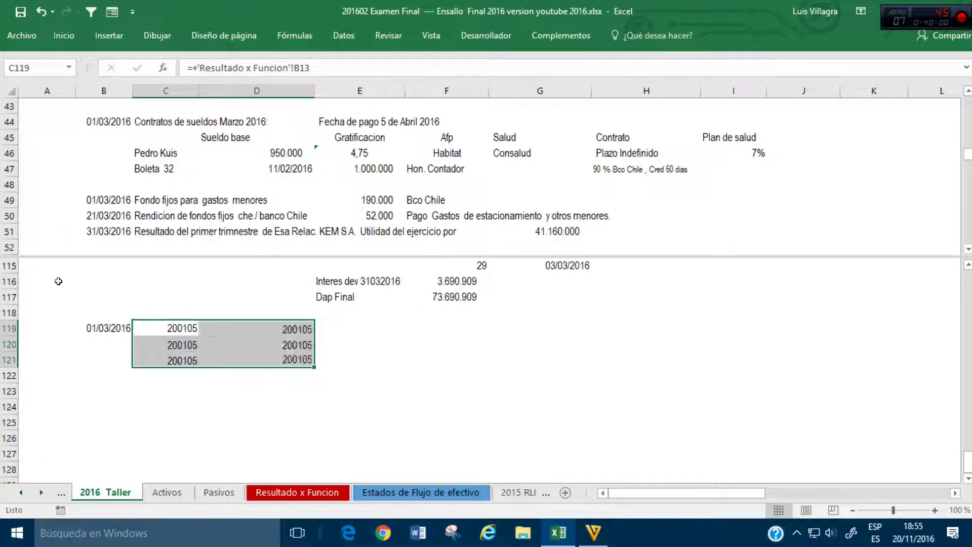
Step: Complete the three salary rows with codes 200105, 200106 and 200107 in column C and Remuneraciones in column D
key("Right")
key("Down")
type("+")
key("Up")
key("Return")
type("+1")
key("Return")
key("Up")
type("+")
key("Up")
key("Return")
key("Up")
key("Up")
key("Up")
key("Right")
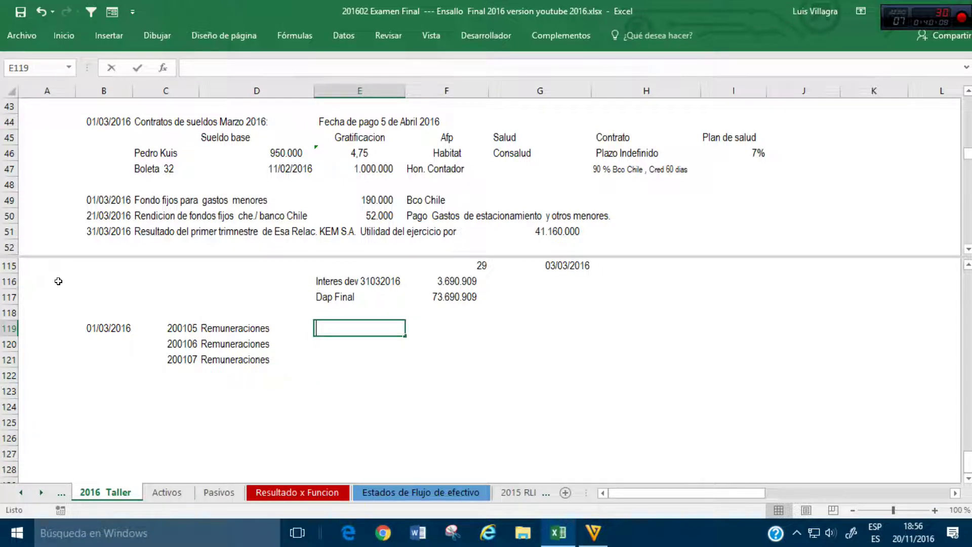
Step: Link E119 to the base salary in D46 and label it Sueldos base in G119
type("+D46")
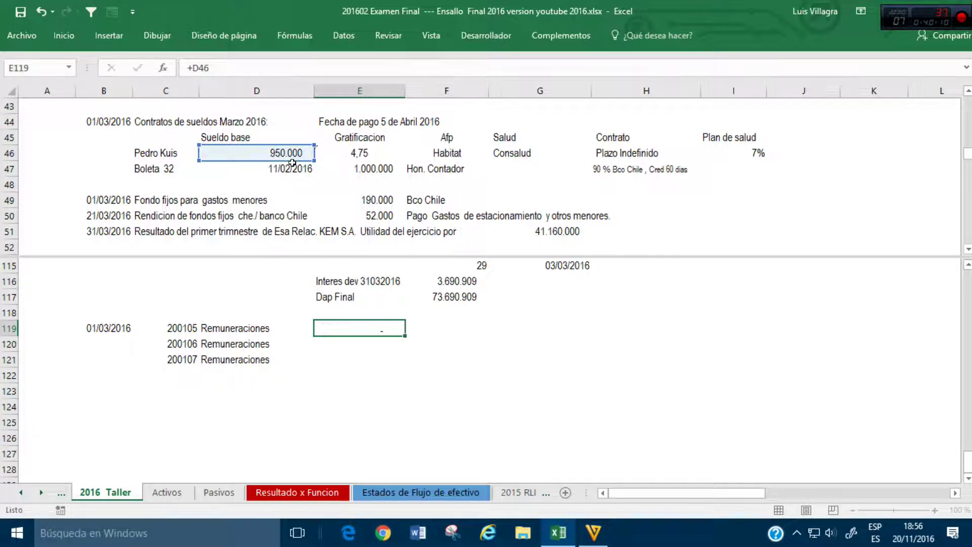
key("Tab")
key("Tab")
type("Su")
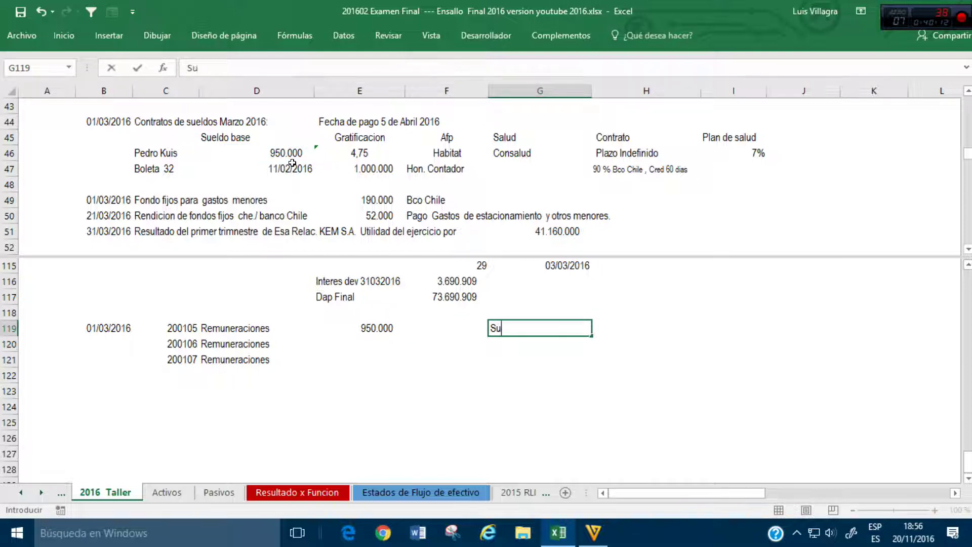
type("eldos base")
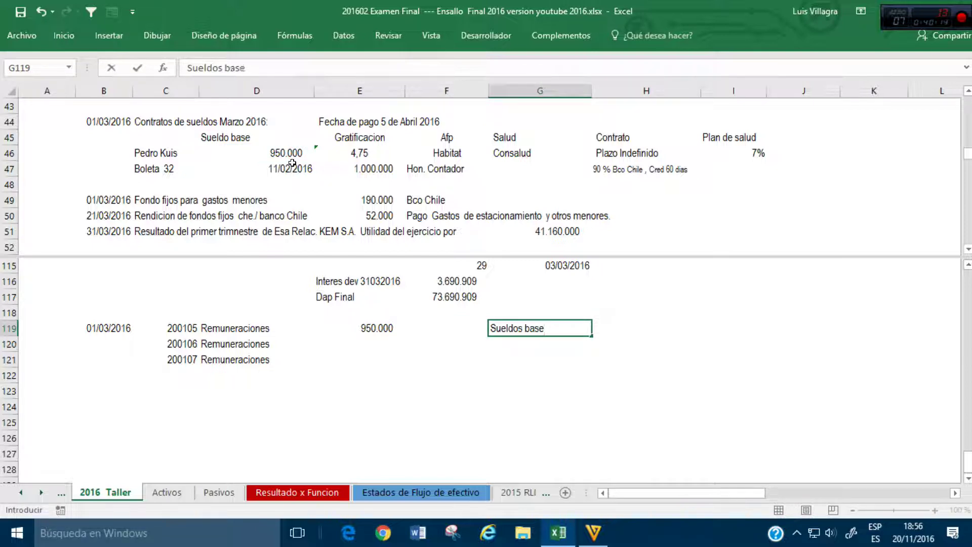
Step: Label G120 as Gratificacion legal, below the Sueldos base label
key("Return")
key("Tab")
key("Tab")
key("Tab")
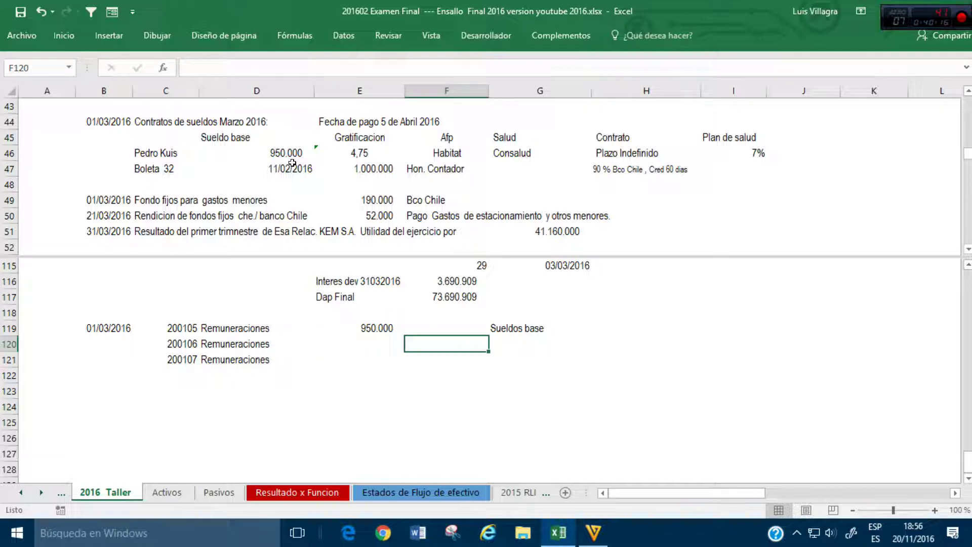
key("Tab")
type("Grati")
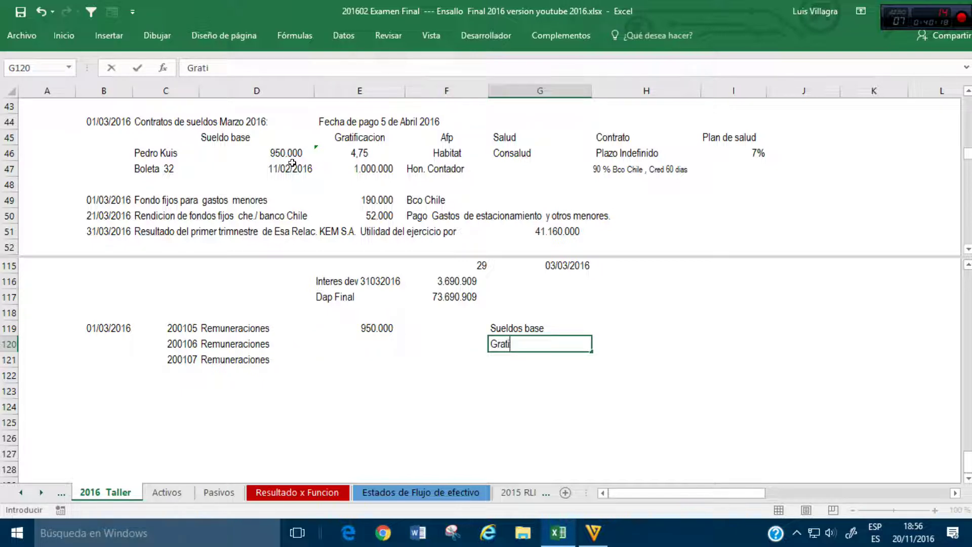
type("ficacion lñega")
key("BackSpace")
key("BackSpace")
key("BackSpace")
key("BackSpace")
key("BackSpace")
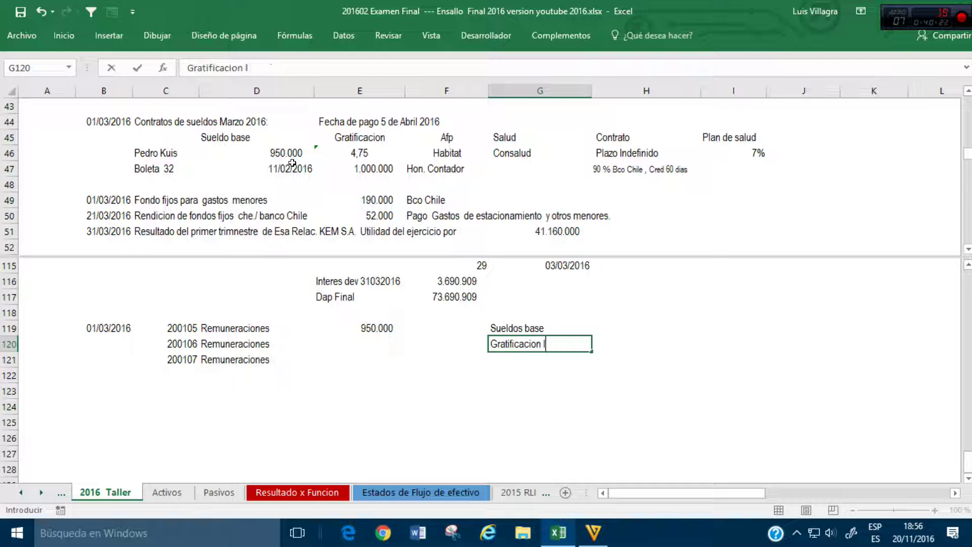
type("egal")
key("Return")
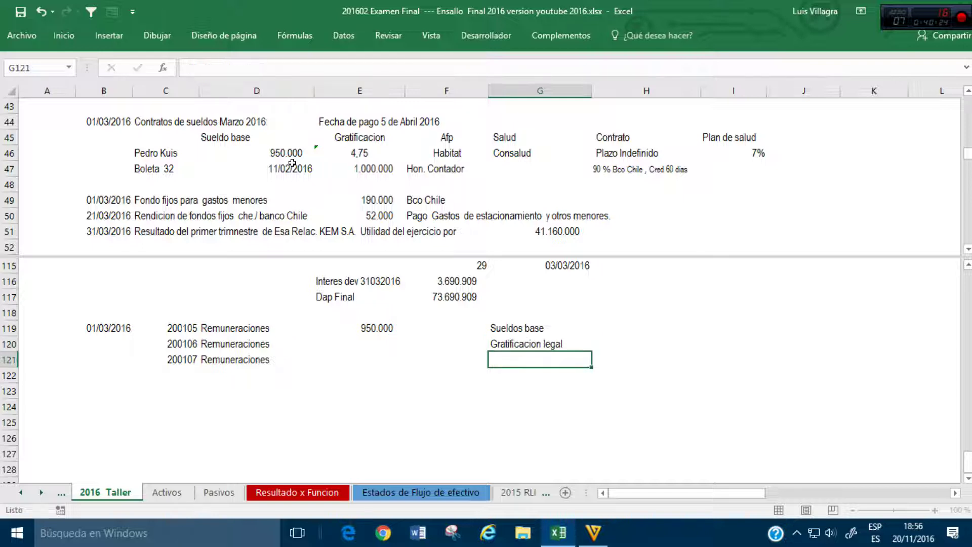
Step: Try to calculate the annual gratification limit in I120 as 4,75 times the minimum wage in P7 of the Sueldos sheet
key("Left")
key("Left")
key("Left")
key("Up")
key("Right")
key("Right")
key("Right")
key("Right")
key("Right")
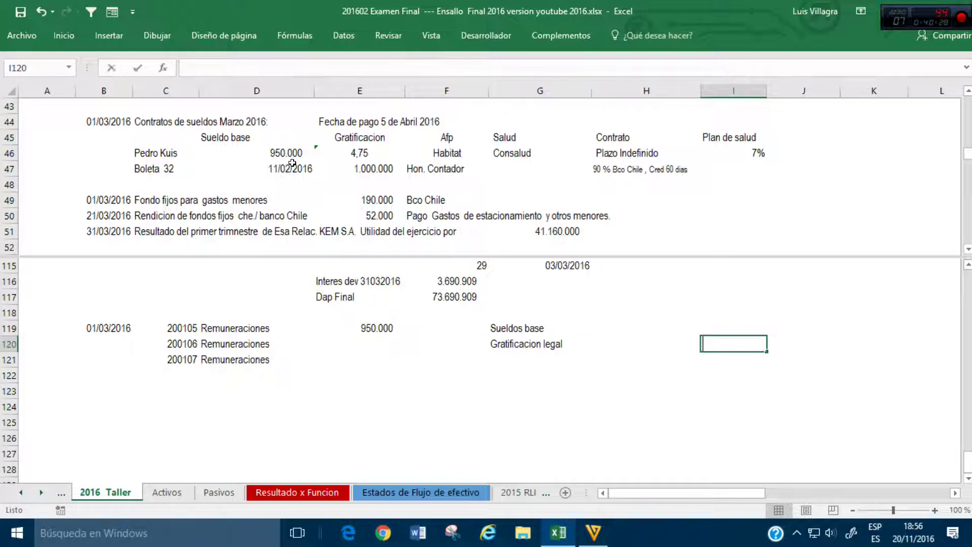
type("4,75")
key("Escape")
type("+4")
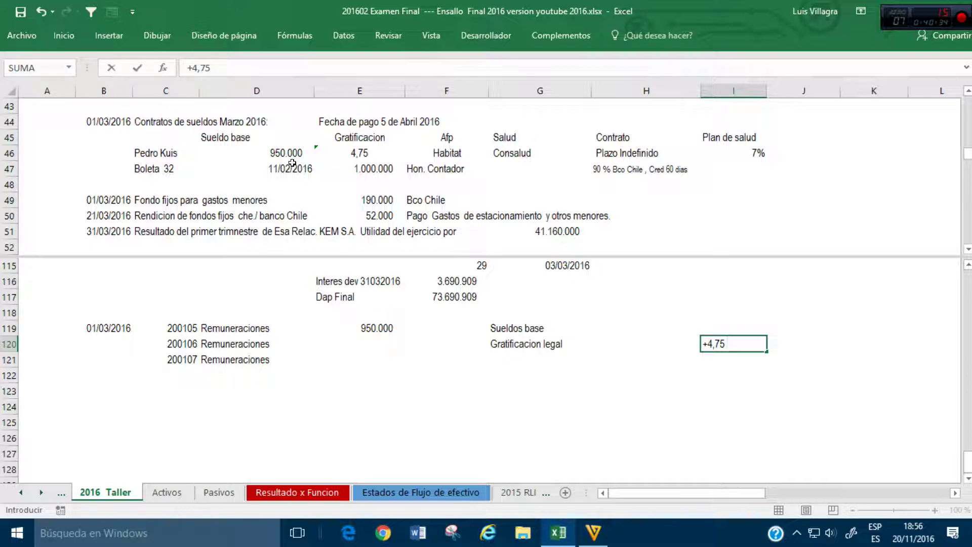
left_click(20, 492)
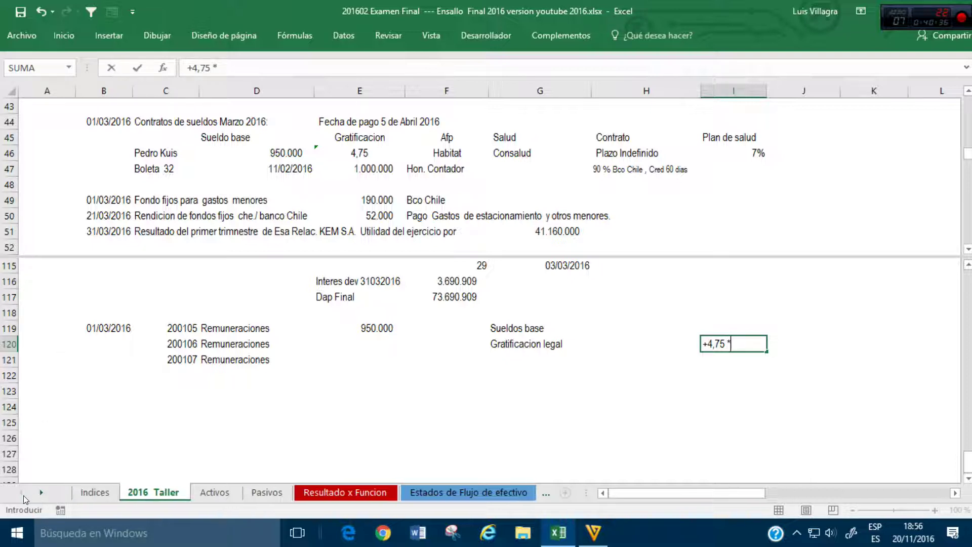
left_click(527, 499)
left_click(526, 497)
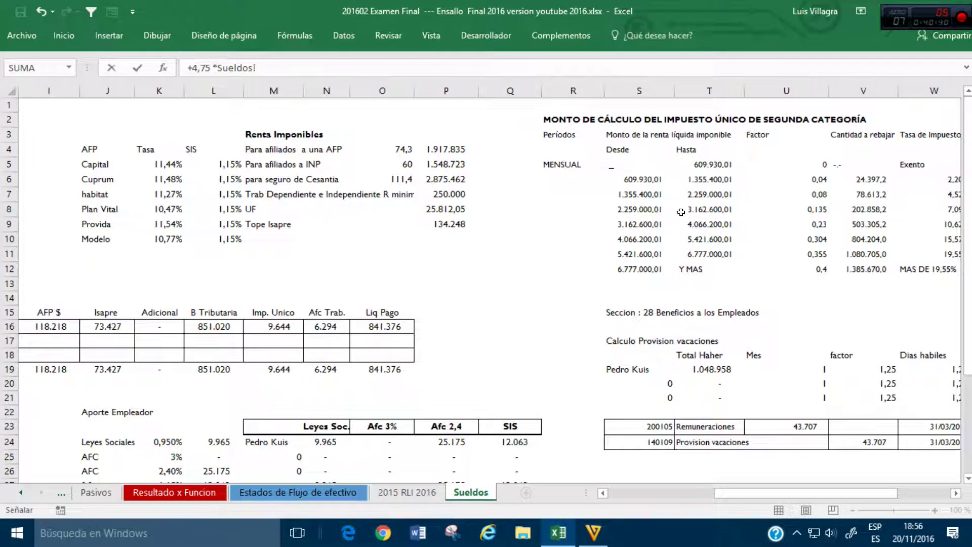
left_click(445, 179)
left_click(447, 194)
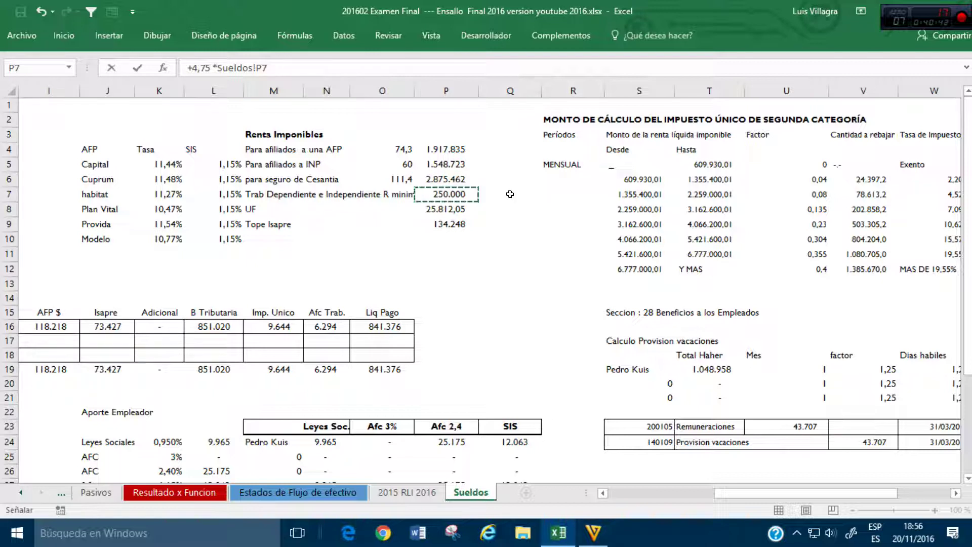
key("Return")
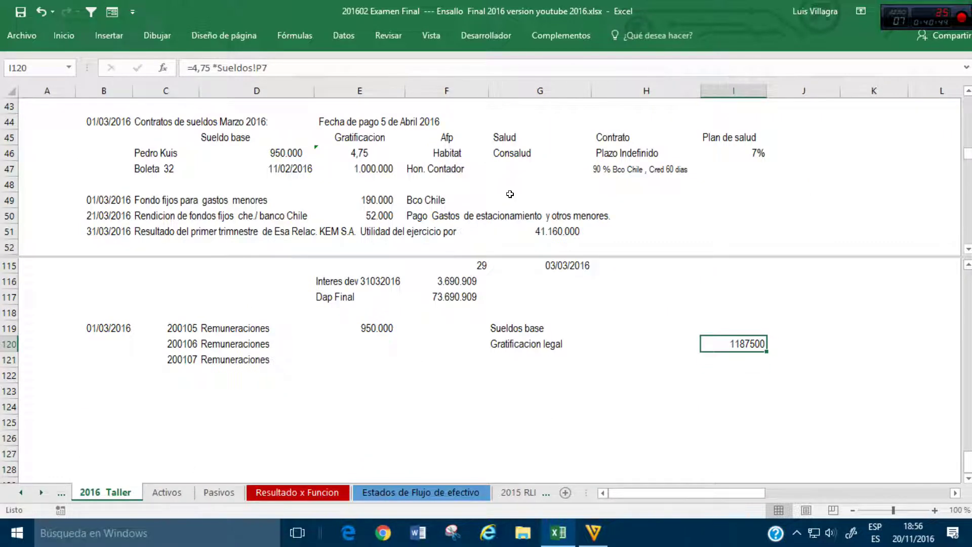
Step: Enter 4,75 in I120 and link J120 to the minimum wage in P7 of the Sueldos sheet
type("4,75")
key("Tab")
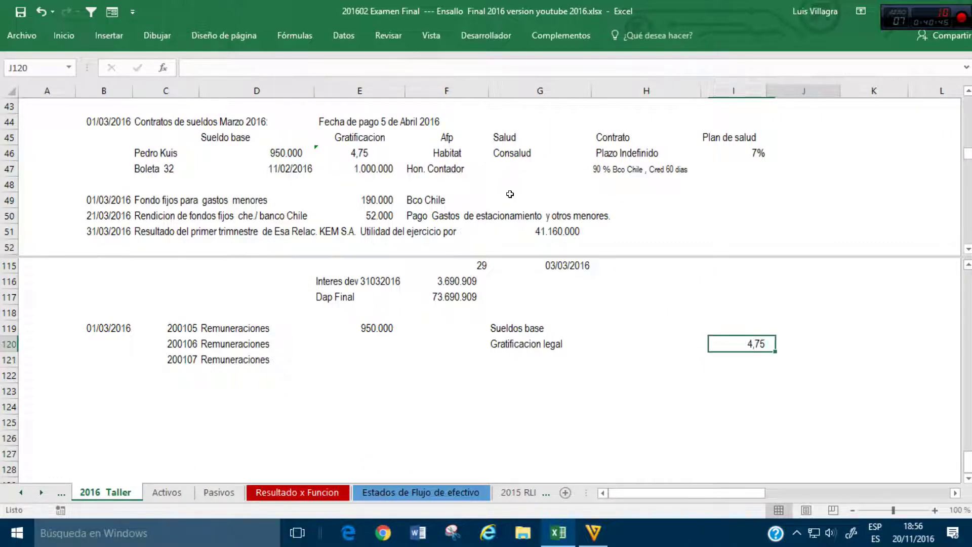
type("+")
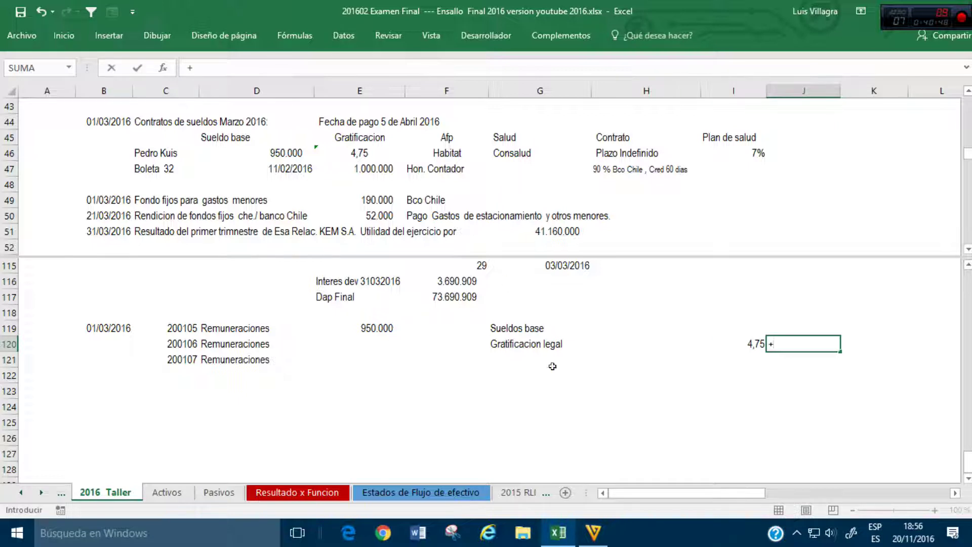
left_click(529, 493)
left_click(529, 492)
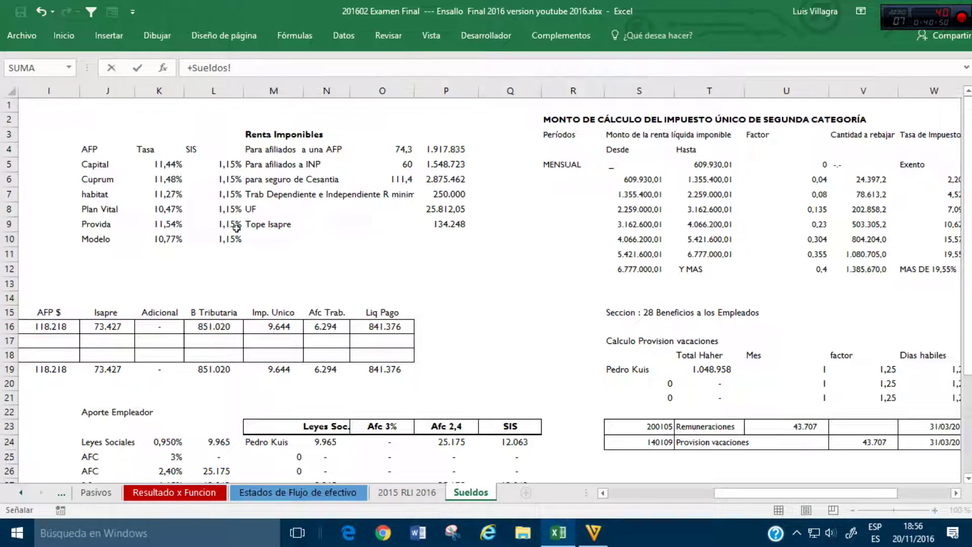
left_click(445, 192)
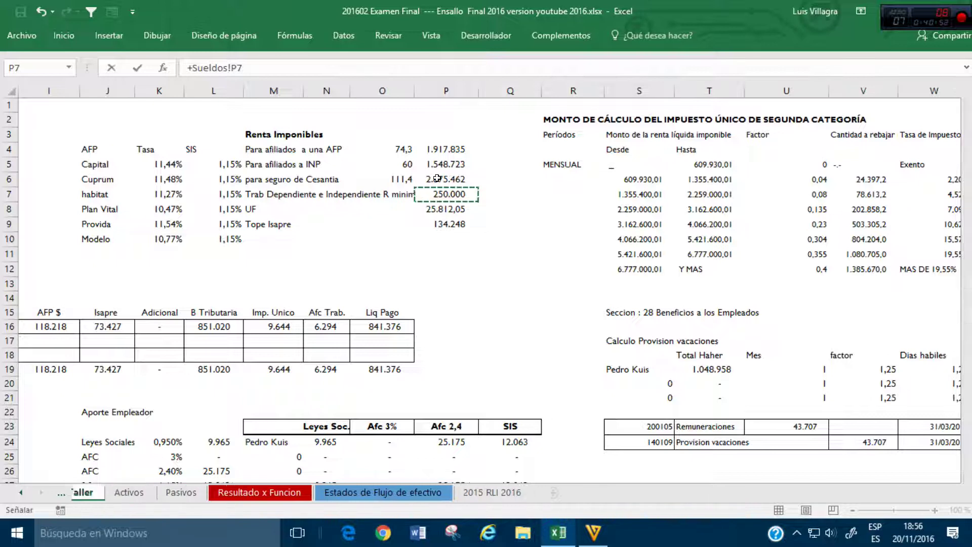
key("Tab")
Step: Calculate the annual gratification limit in K120 by multiplying I120 by J120
type("+")
key("Left")
key("Left")
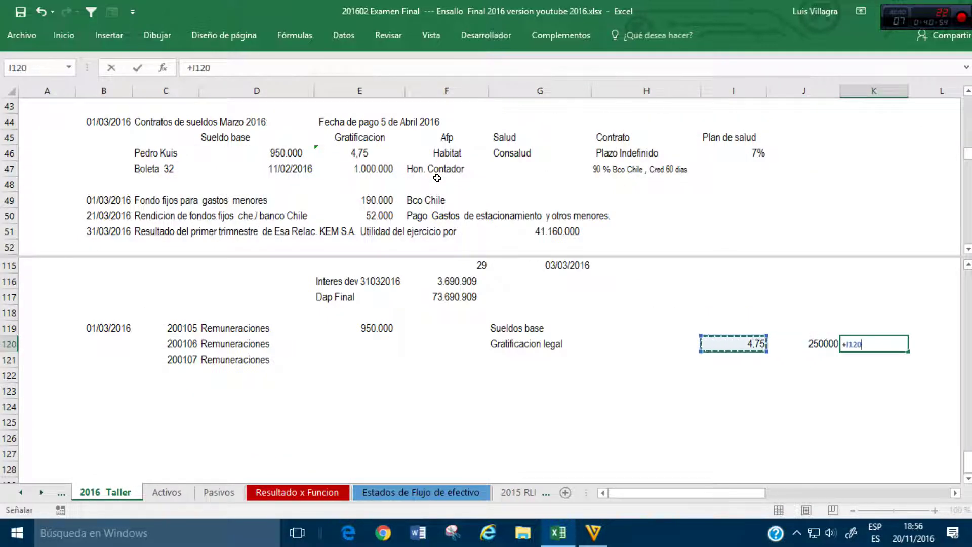
type("*")
key("Left")
key("Return")
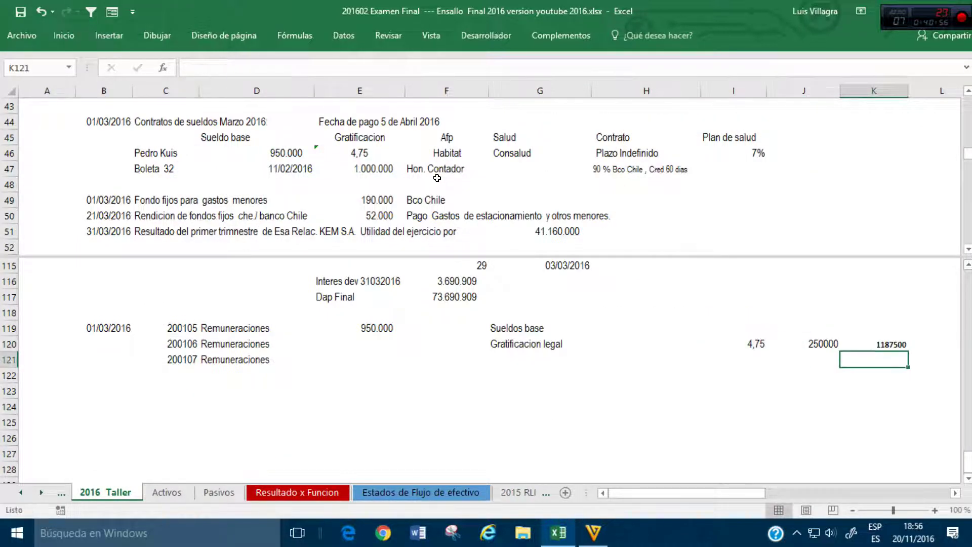
Step: Calculate the monthly gratification limit in K121 by dividing K120 by 12
type("+")
key("Up")
type("/12")
key("Return")
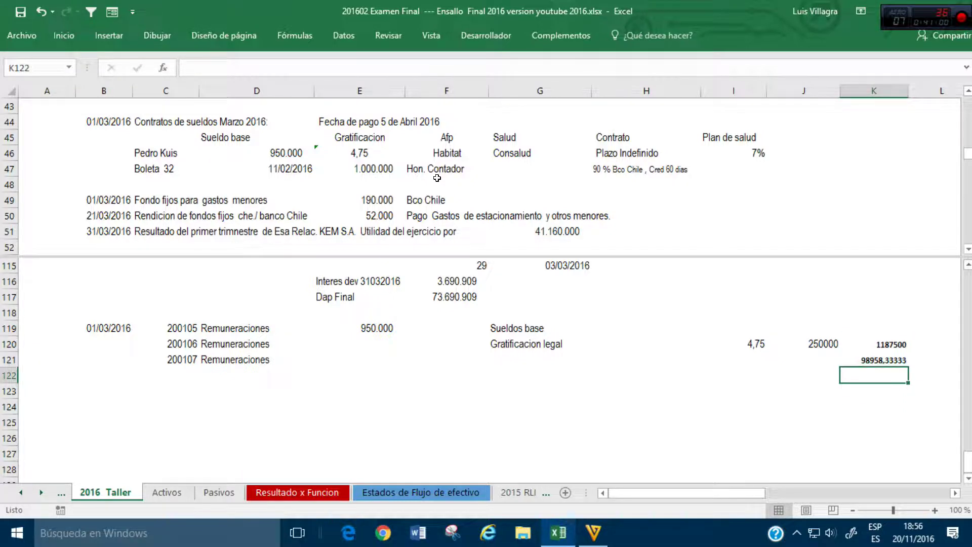
key("Up")
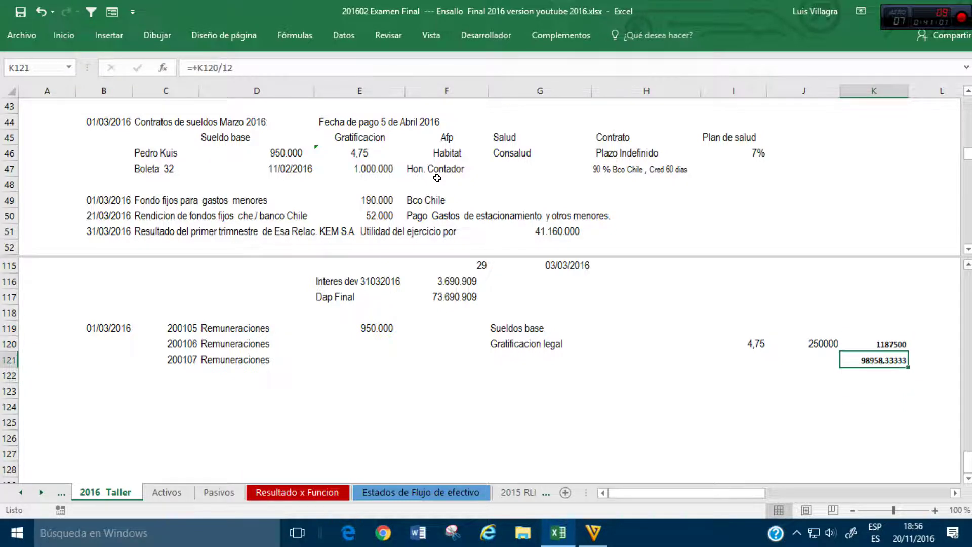
Step: Apply the thousands-separator accounting format to J120 and copy that format to K120:K121
left_click(814, 350)
left_click(64, 35)
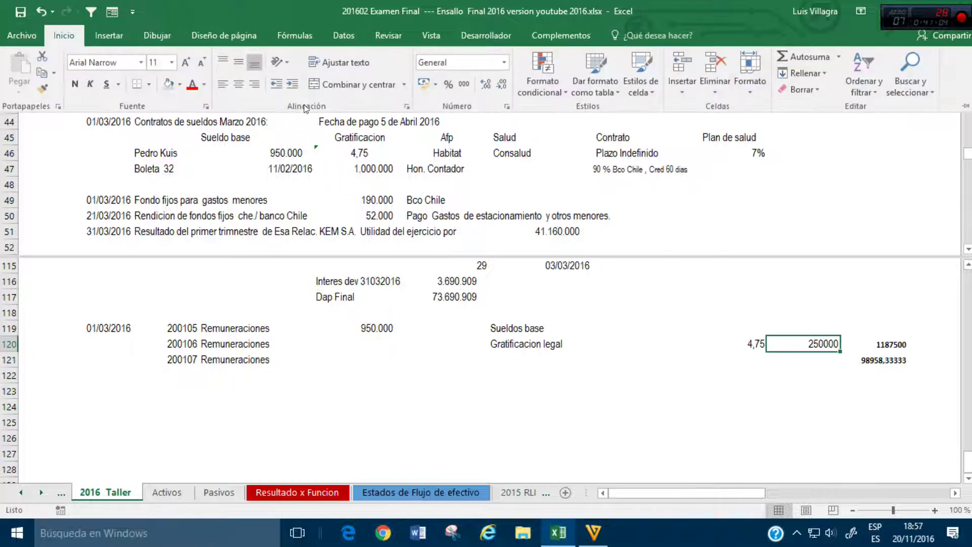
left_click(464, 84)
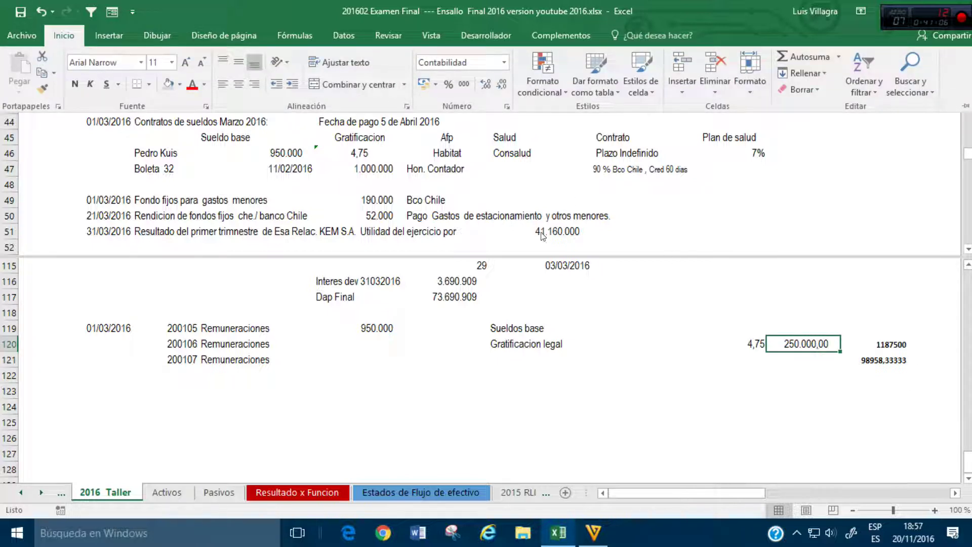
left_click(42, 88)
left_click_drag(905, 352, 894, 362)
Step: Enter the 25% gratification rate in I121, below the 4,75 factor
left_click(723, 363)
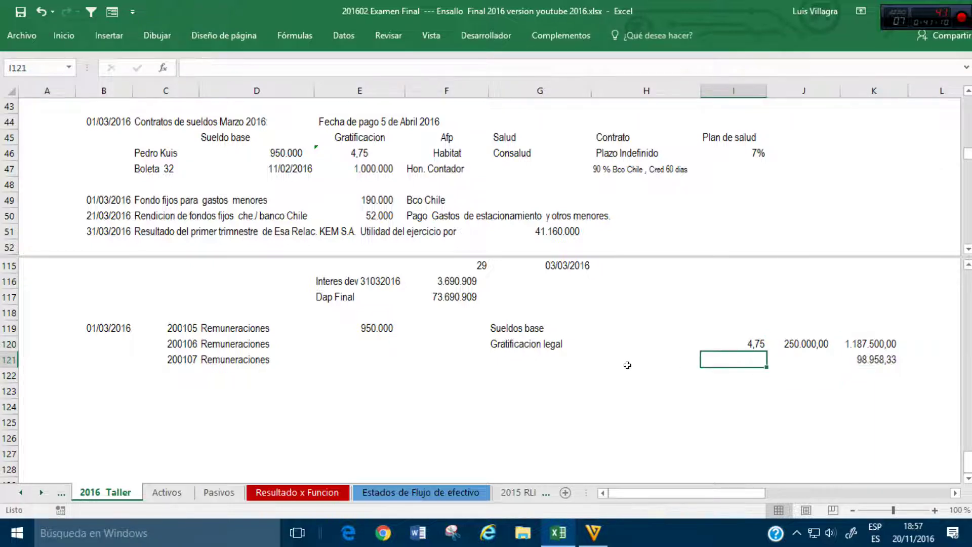
left_click(768, 361)
key("Left")
type("25")
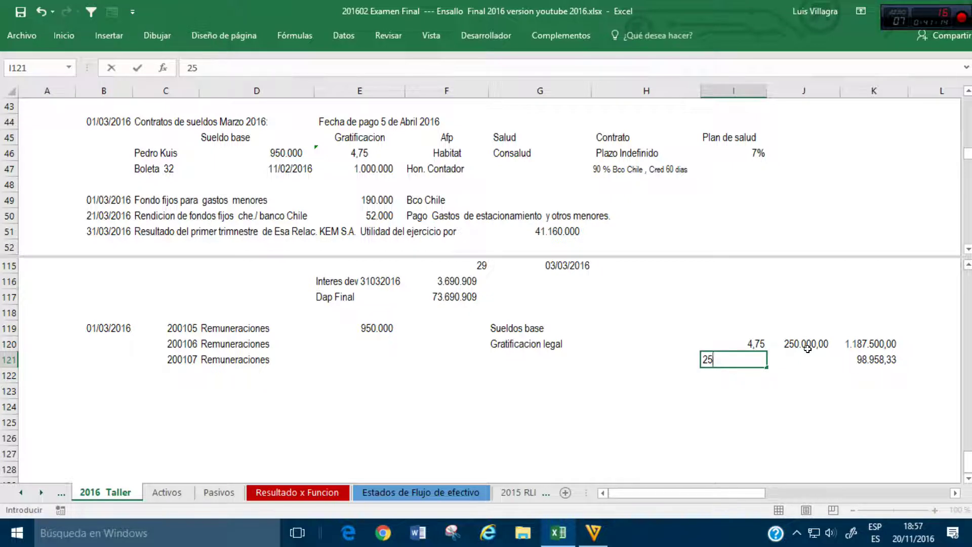
type("%")
key("Right")
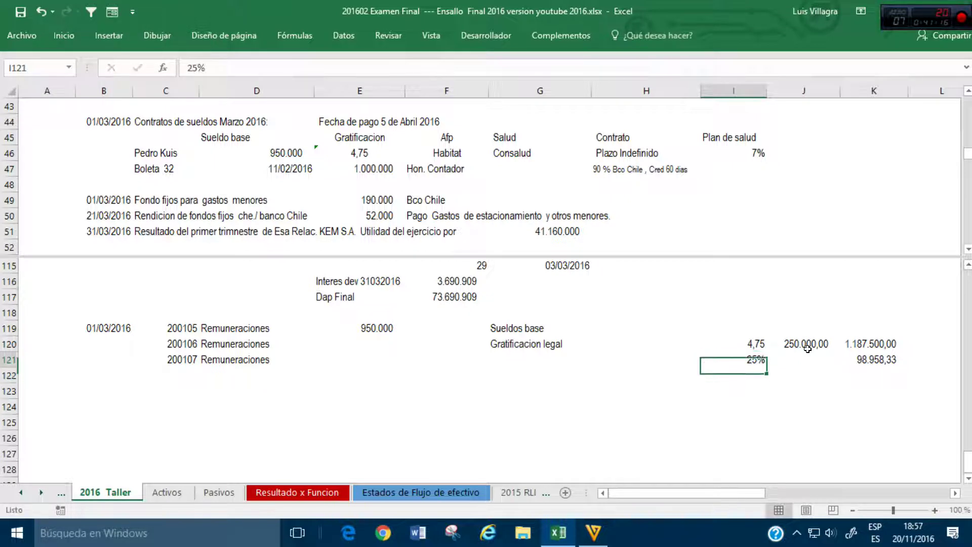
Step: Calculate 25% of the base salary in J121 by multiplying E119 by I121
type("+")
key("Left")
key("Left")
key("Left")
key("Left")
key("Left")
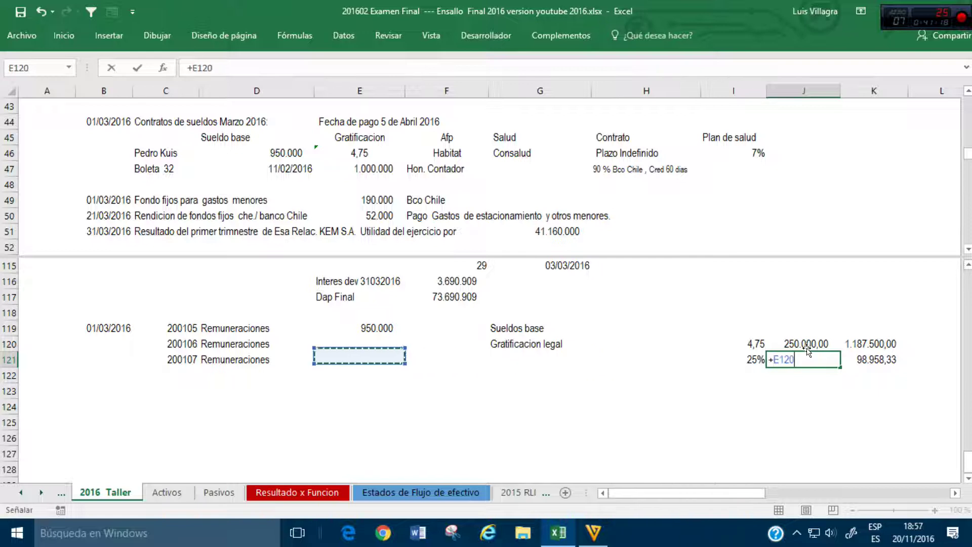
key("Up")
key("Up")
type("*")
key("Left")
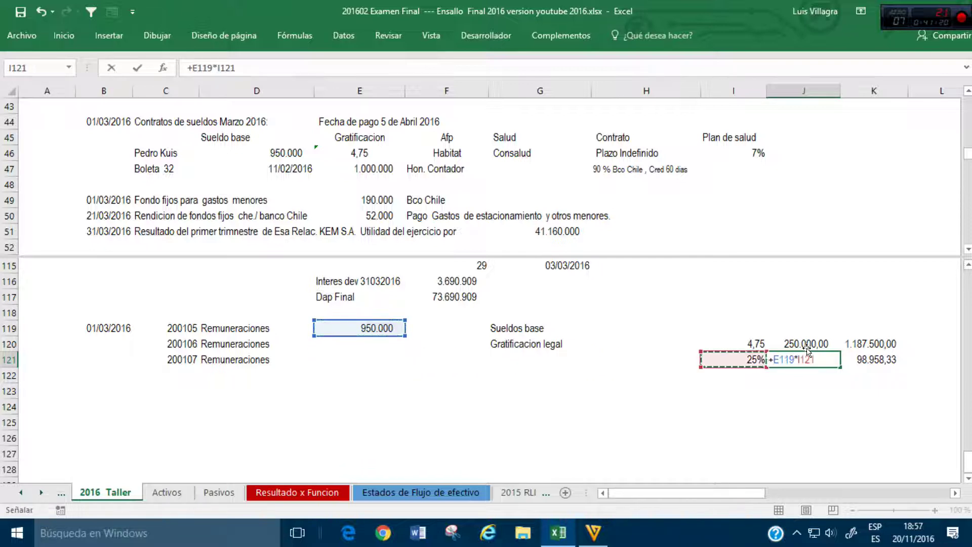
key("ctrl+Return")
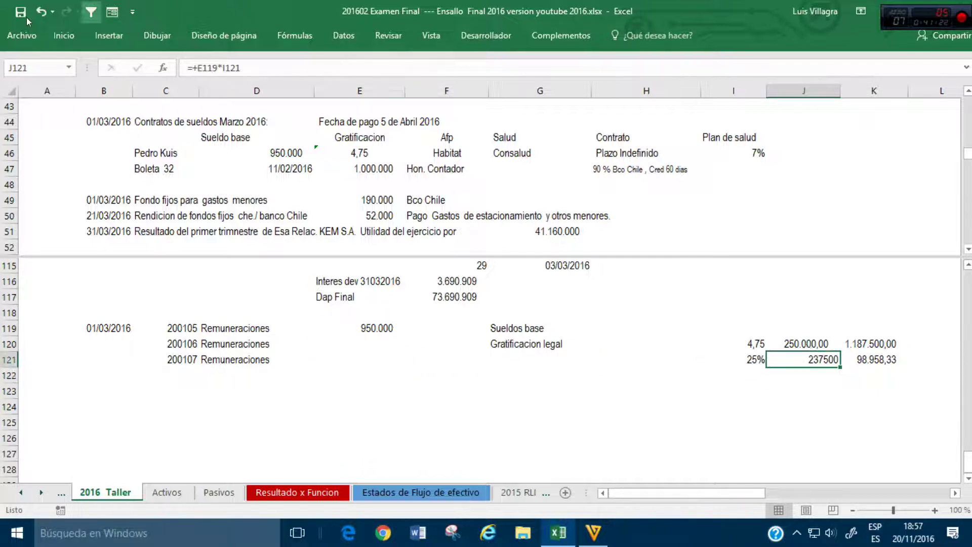
Step: Apply the thousands-separator accounting format to J121 with no decimals
left_click(63, 35)
left_click(464, 84)
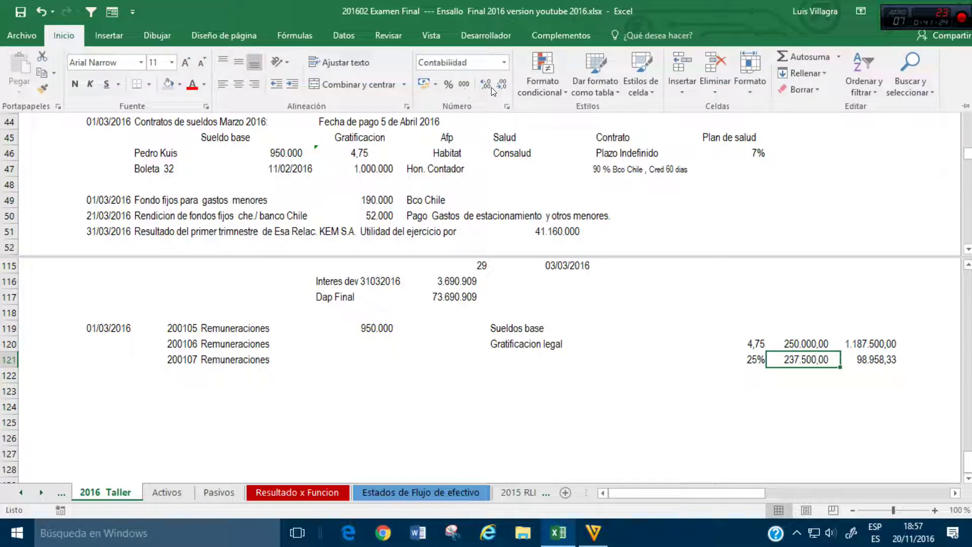
left_click(500, 85)
left_click(501, 85)
Step: Link the legal gratification amount in E120 to the monthly limit in K121
left_click(380, 342)
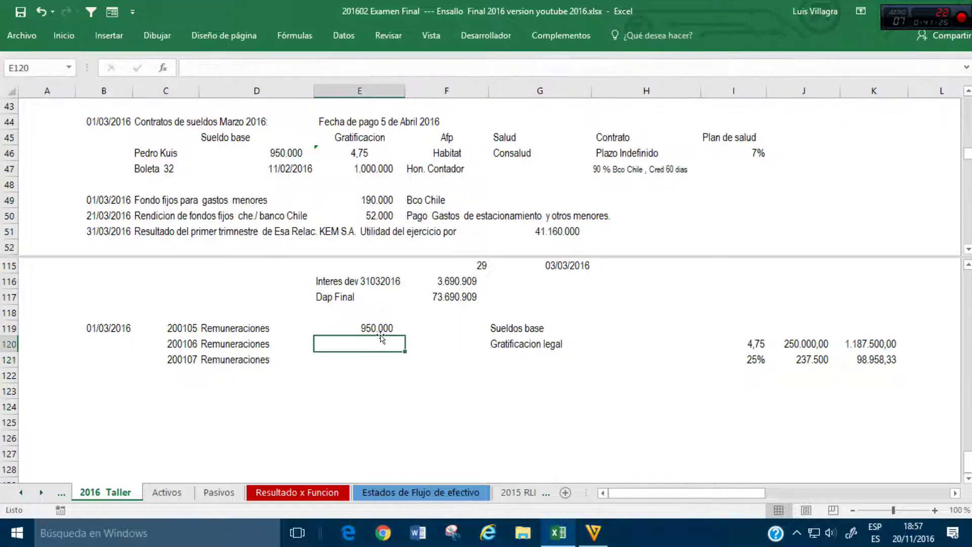
type("+")
left_click(874, 359)
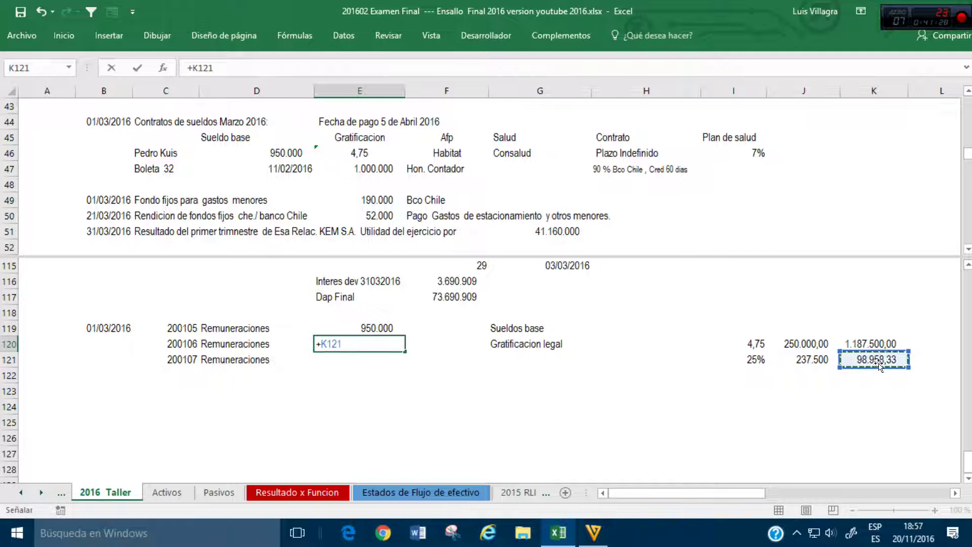
key("Return")
Step: Label H119 "Tope Imponible" and move the gratification calculation block from I120:K121 down to I123:K124
key("Up")
key("Up")
key("Right")
key("Right")
key("Right")
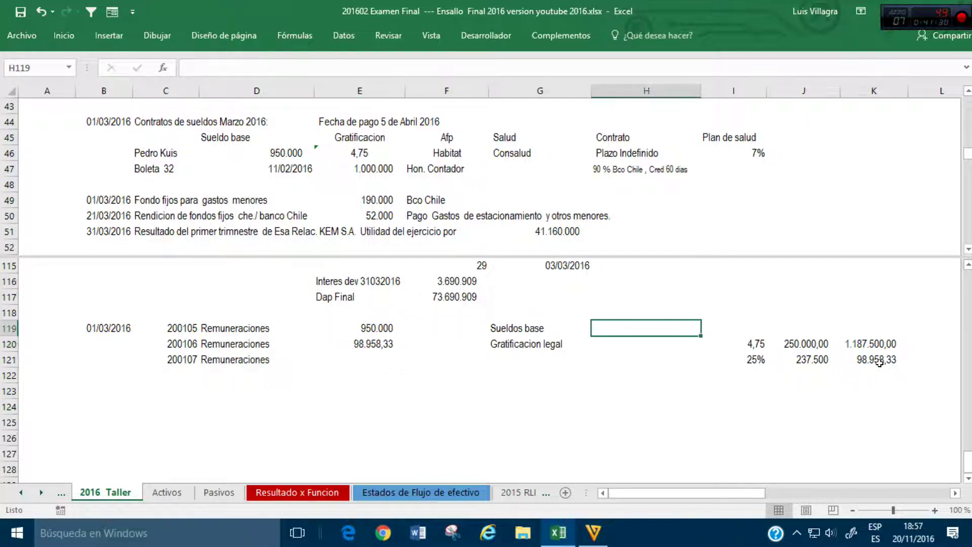
type("Tope")
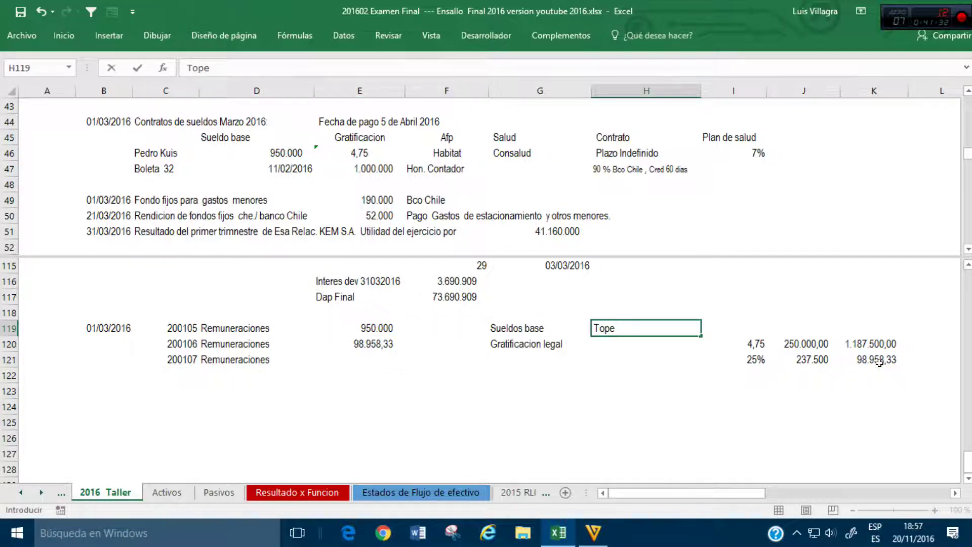
type(" Imponible")
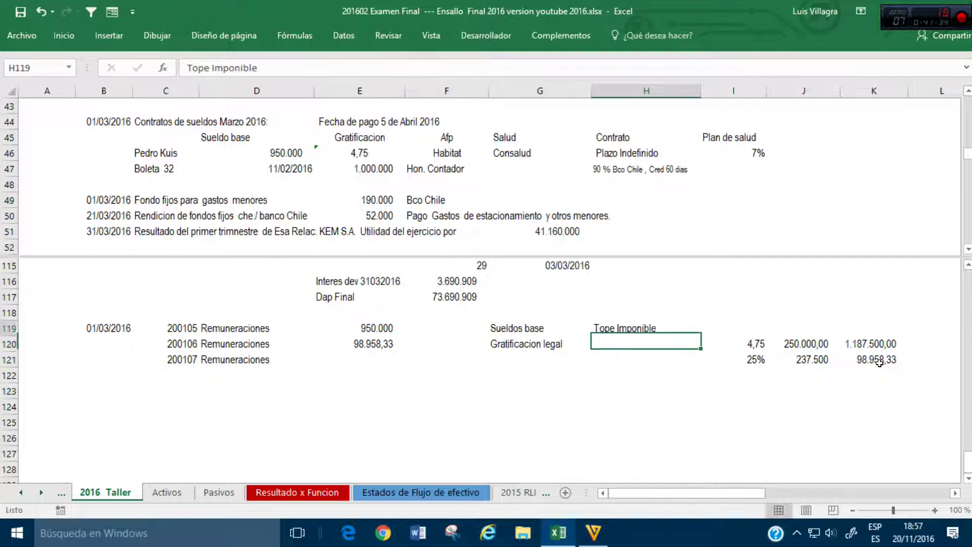
key("Right")
left_click_drag(746, 351, 822, 404)
Step: Calculate the Tope Imponible in I119 by adding E119 and E120, and widen column I to fit the amount
left_click(707, 324)
type("+")
key("Left")
key("Left")
key("Left")
key("Left")
type("+")
key("Left")
key("Left")
key("Down")
key("Down")
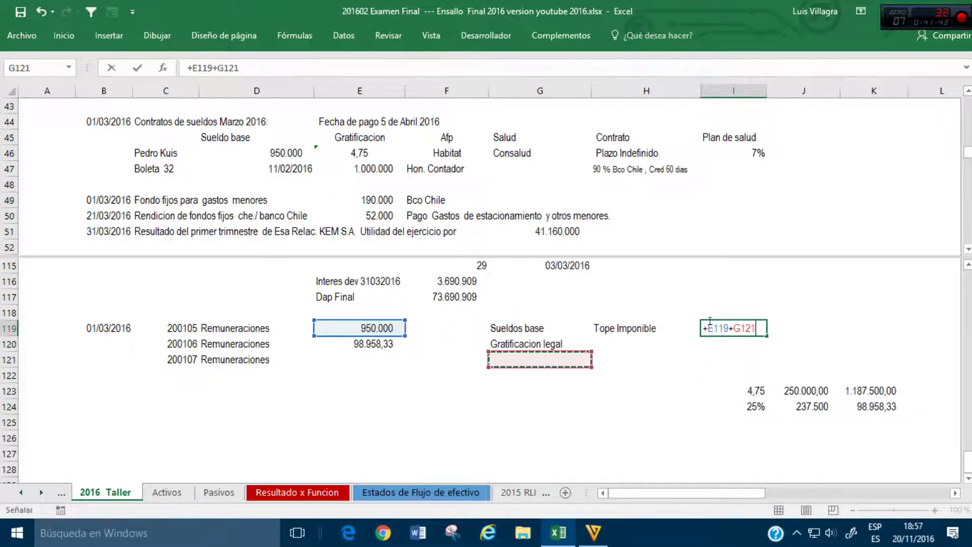
key("Return")
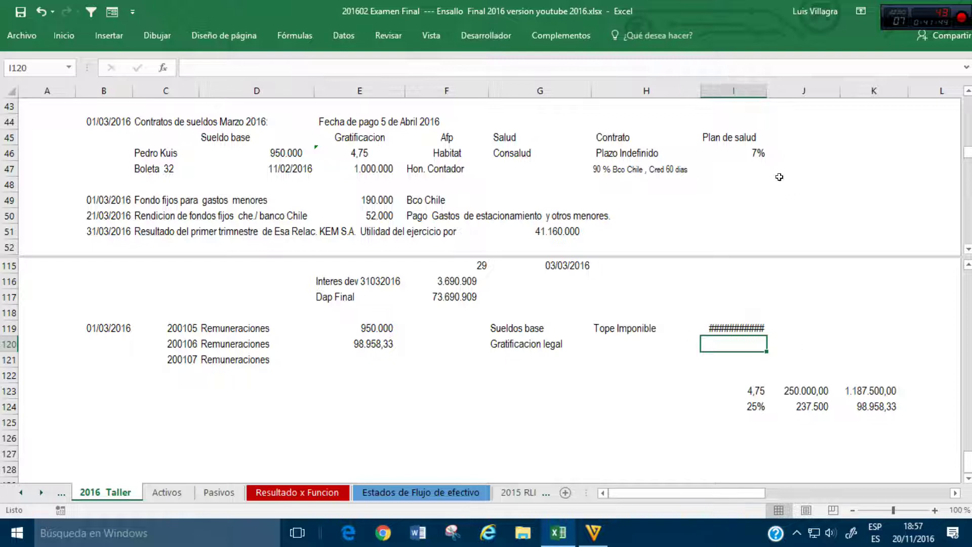
left_click_drag(767, 91, 777, 90)
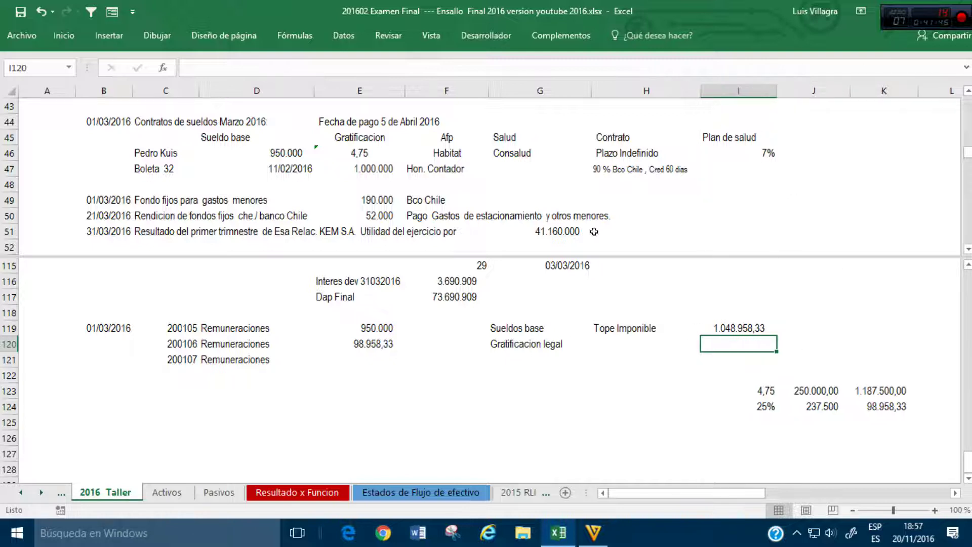
Step: Copy the number format of the base salary in E119 to the gratification amount in E120
left_click(380, 326)
left_click(64, 36)
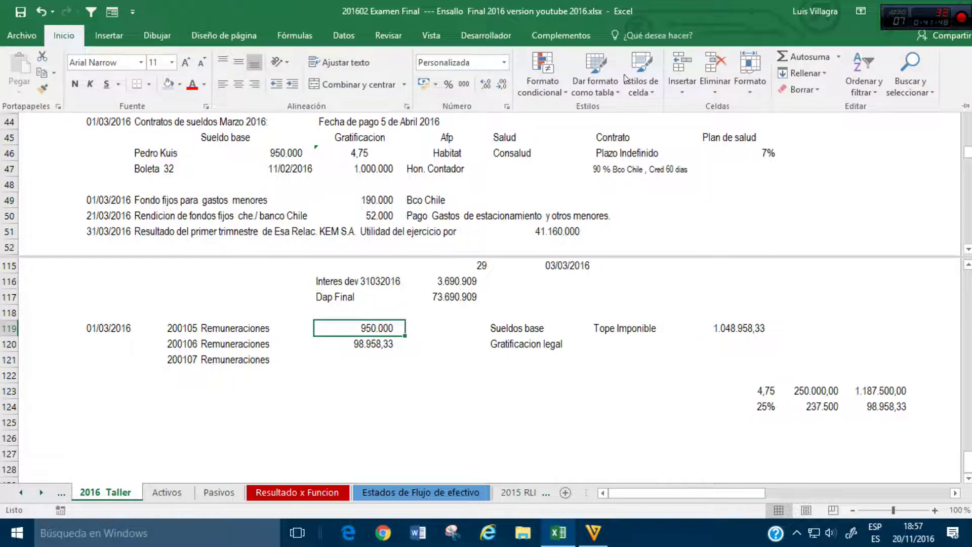
left_click(42, 88)
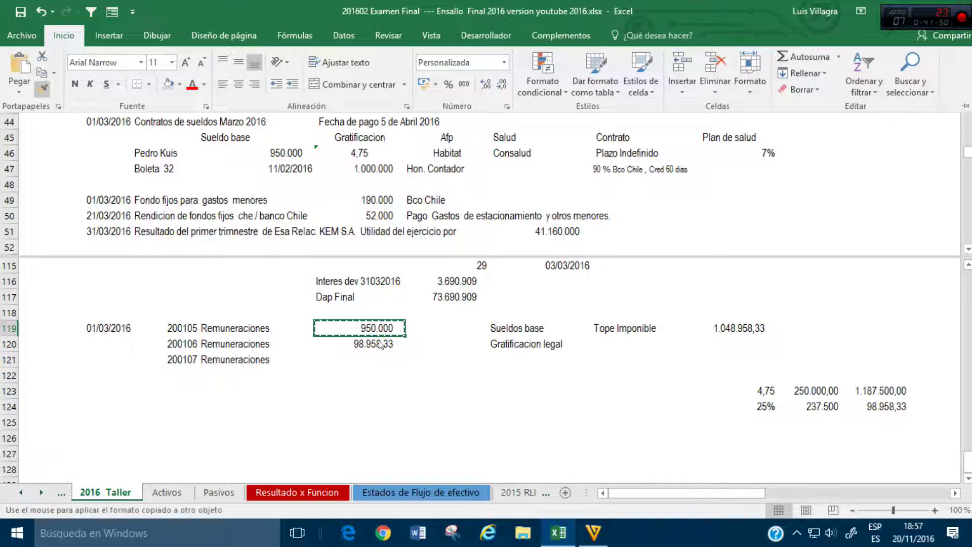
left_click(379, 344)
left_click(379, 369)
left_click(389, 357)
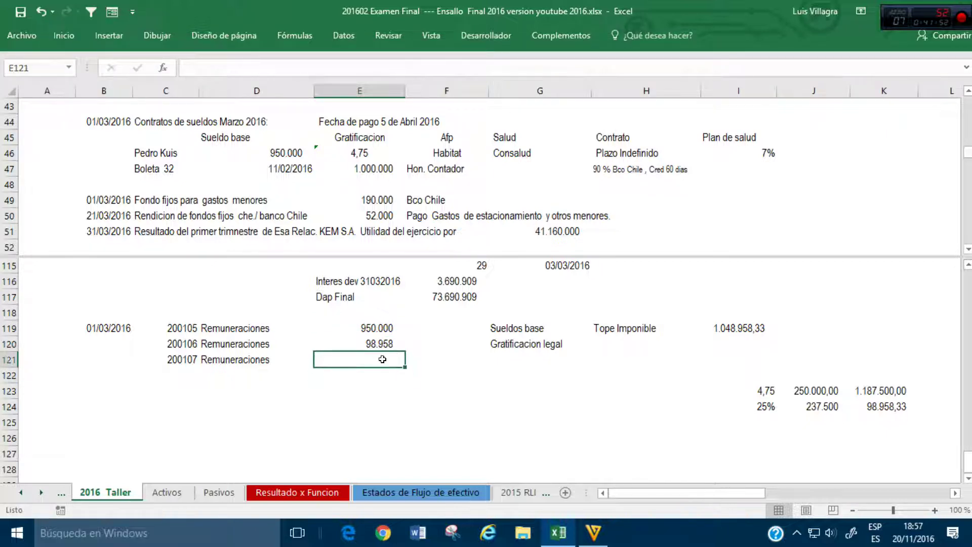
Step: Clear the 200107 Remuneraciones line in row 121 and link C121 to the Afp por pagar code in Pasivos B16
left_click_drag(192, 360, 572, 352)
key("Delete")
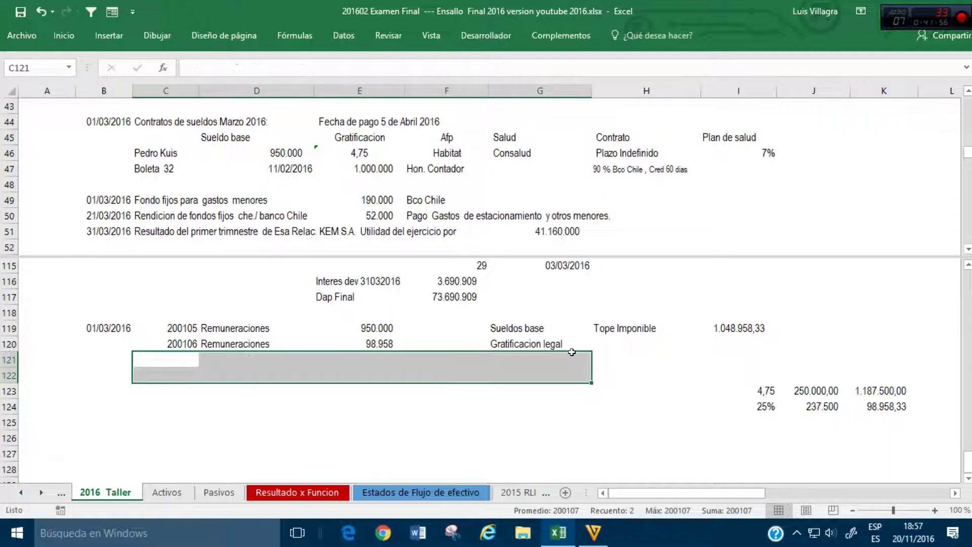
key("Up")
key("Right")
key("Down")
key("Left")
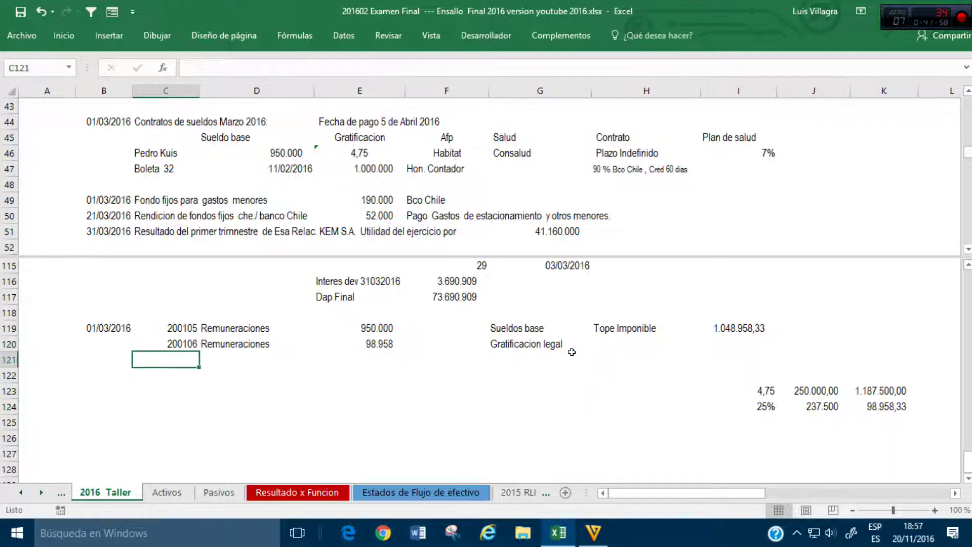
type("+")
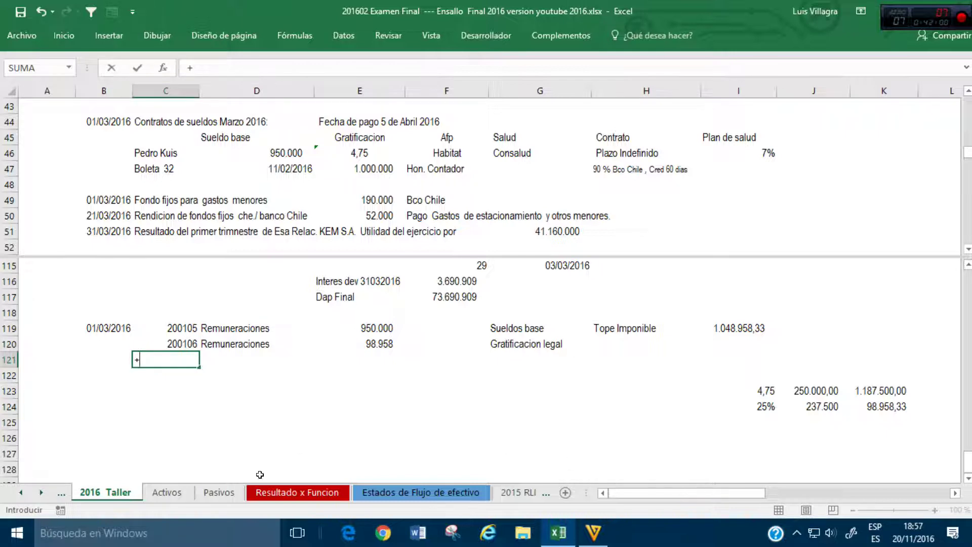
left_click(219, 492)
left_click(51, 256)
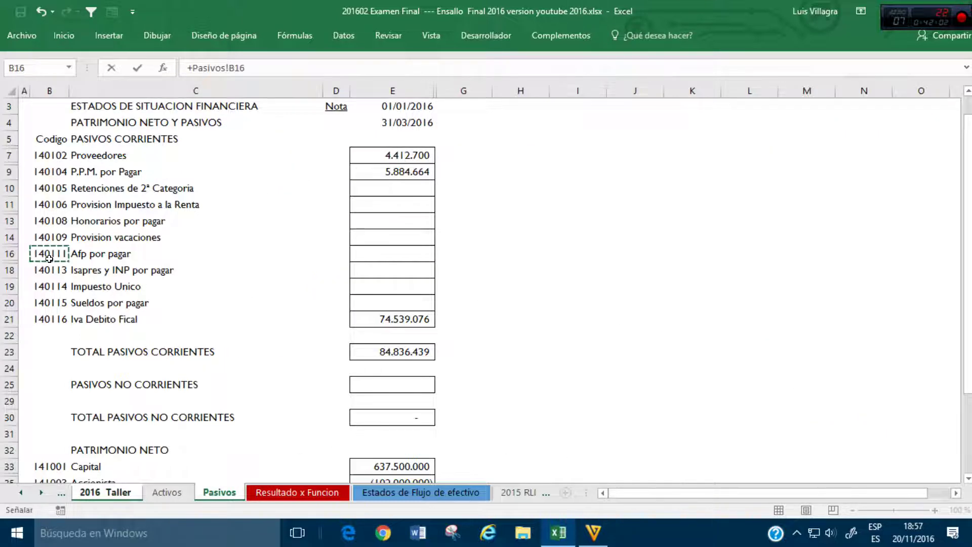
key("Return")
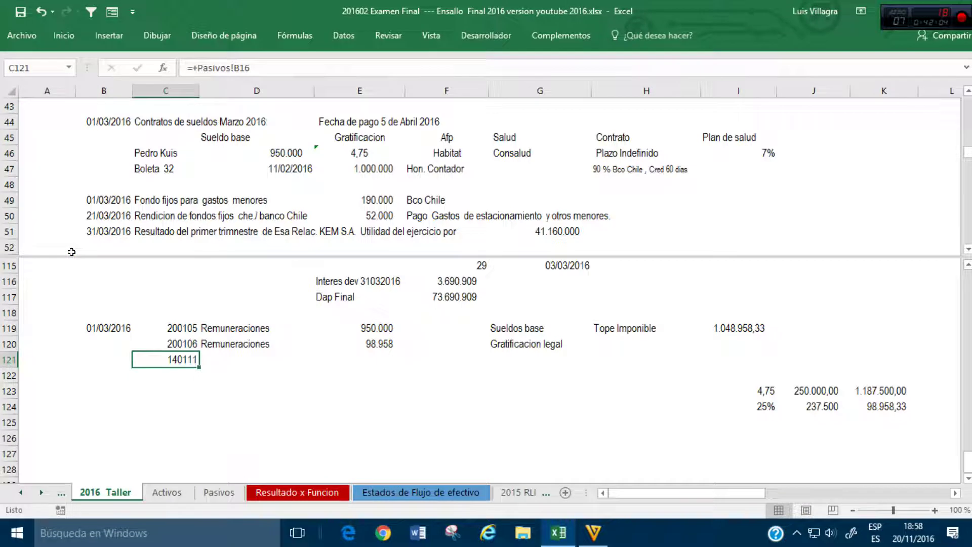
Step: Copy the C121 code link down through C123, and copy C121:C123 across to column D for the account names
key("ctrl+c")
key("shift+Down")
key("shift+Down")
key("Return")
key("Up")
key("shift+Down")
key("shift+Down")
key("ctrl+c")
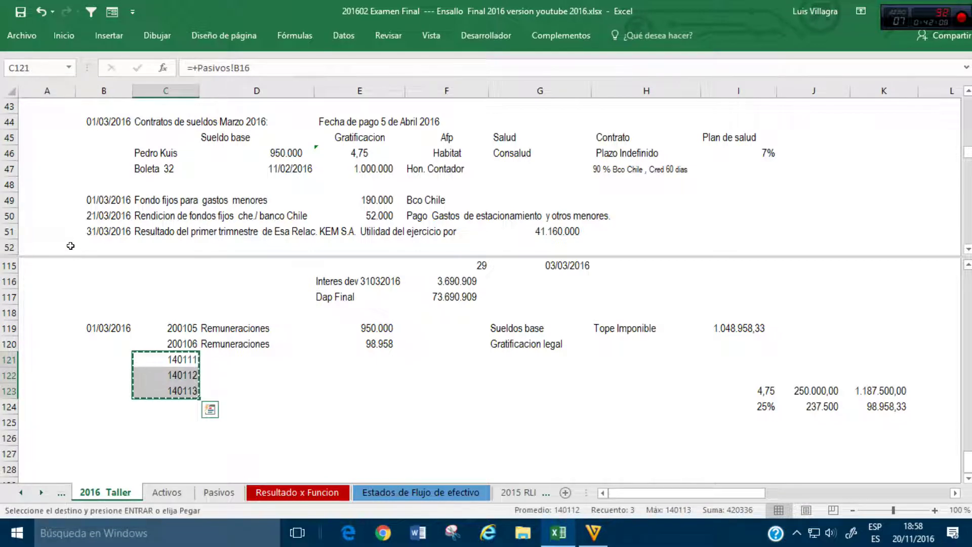
key("Right")
key("Return")
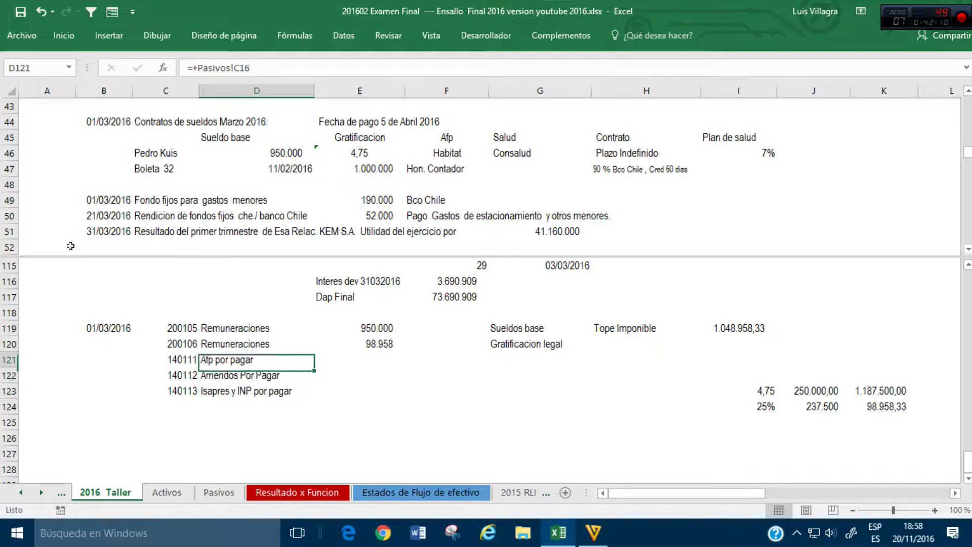
Step: Relink C122 to the Isapres y INP por pagar code in Pasivos B18
key("Left")
type("+")
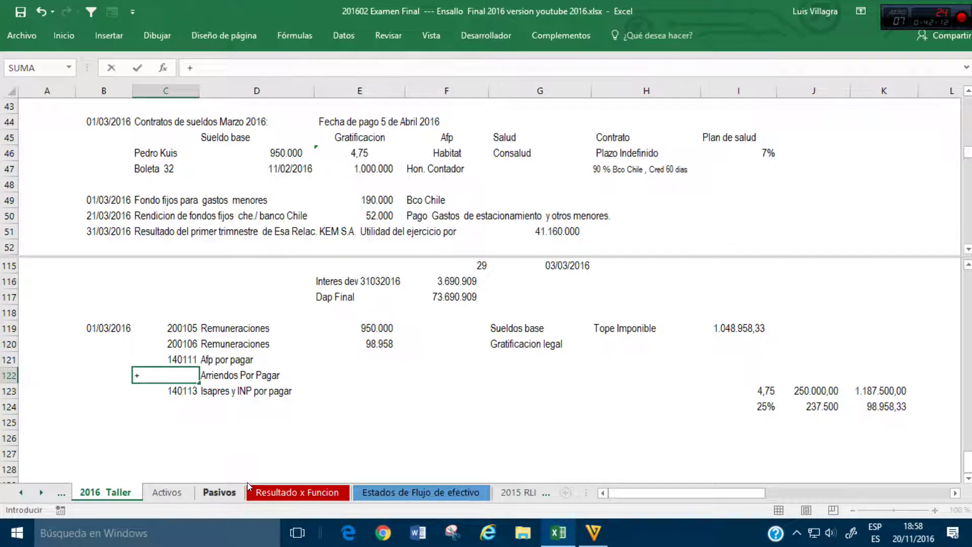
left_click(220, 492)
left_click(49, 258)
left_click(49, 270)
key("Return")
key("F2")
key("Return")
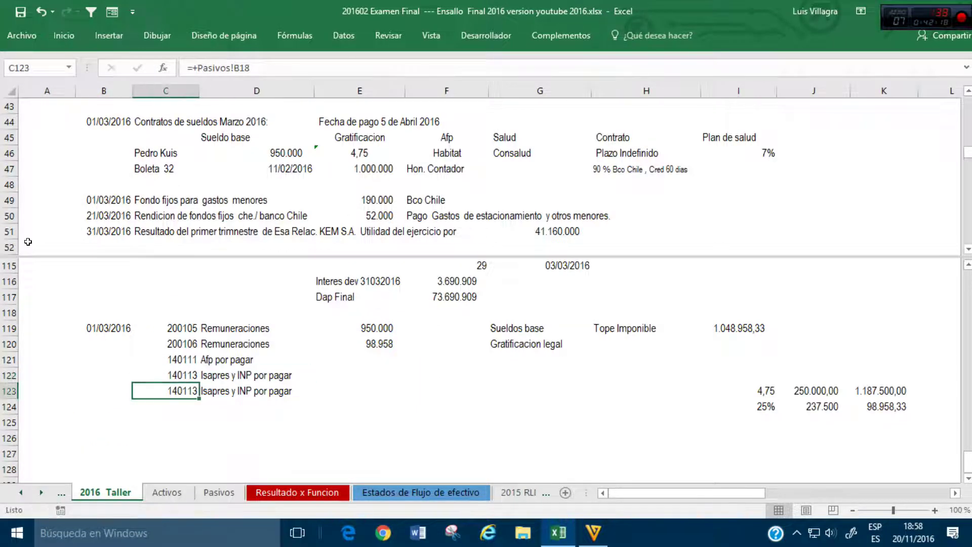
Step: Relink C123 to the Impuesto Unico code in Pasivos B19 and copy the link to D123 for its name
type("+")
left_click(219, 493)
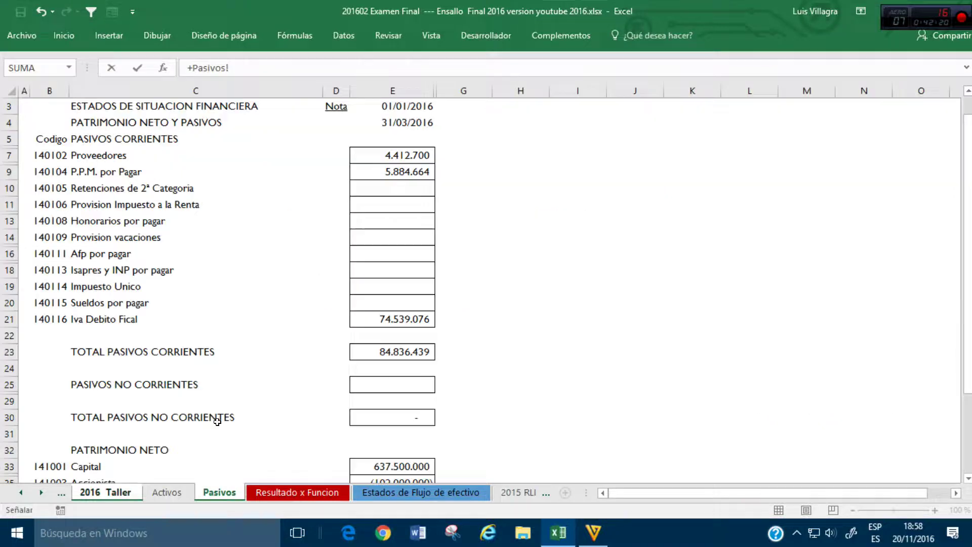
left_click(50, 272)
left_click(50, 284)
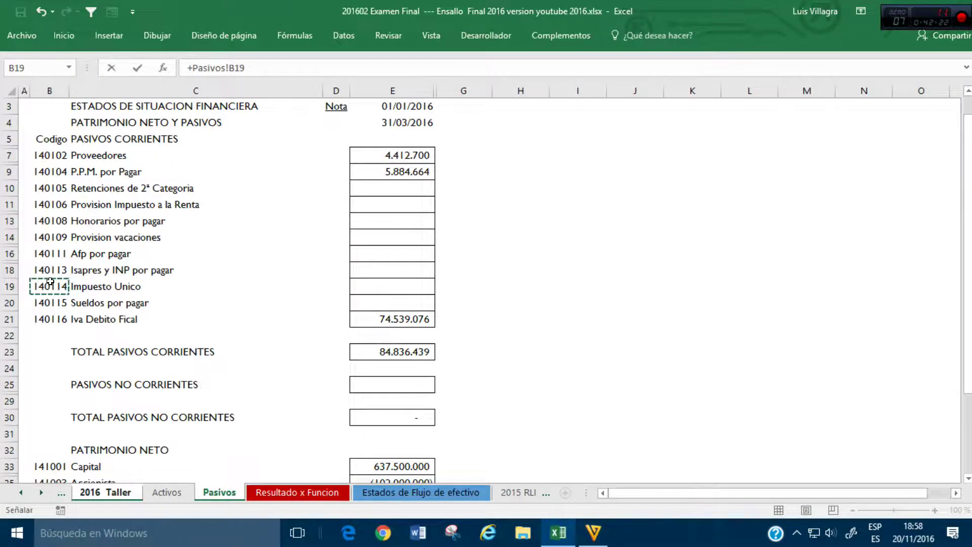
key("Return")
key("Up")
key("ctrl+c")
key("Right")
key("ctrl+v")
Step: Copy the code and name links in C123:D123 down to row 124 for Sueldos por pagar
key("Left")
key("shift+Right")
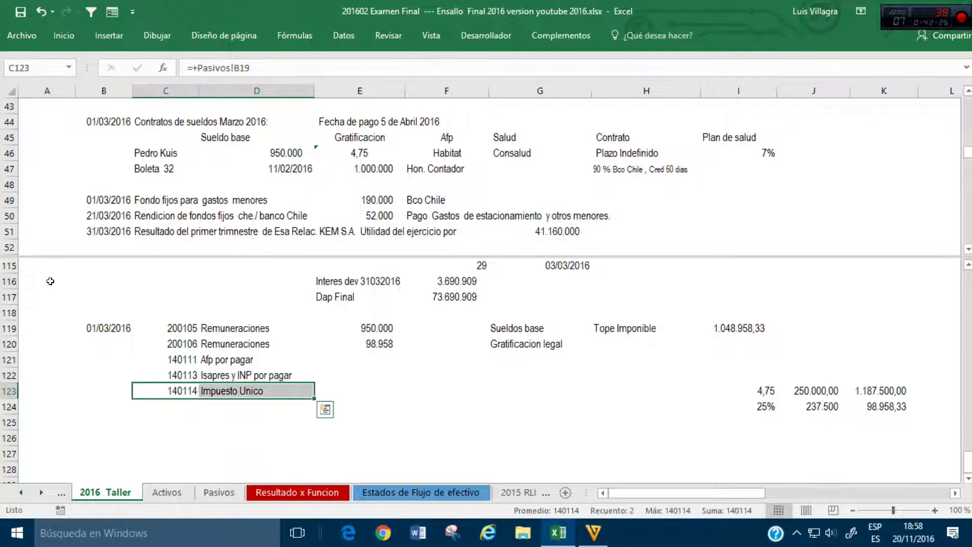
key("ctrl+c")
key("Down")
key("ctrl+v")
key("Right")
key("Right")
key("Up")
key("Up")
key("Escape")
Step: Link B121, beside the Afp por pagar line, to the Habitat AFP rate in K7 of the Sueldos sheet
key("Up")
key("Left")
key("Left")
key("Left")
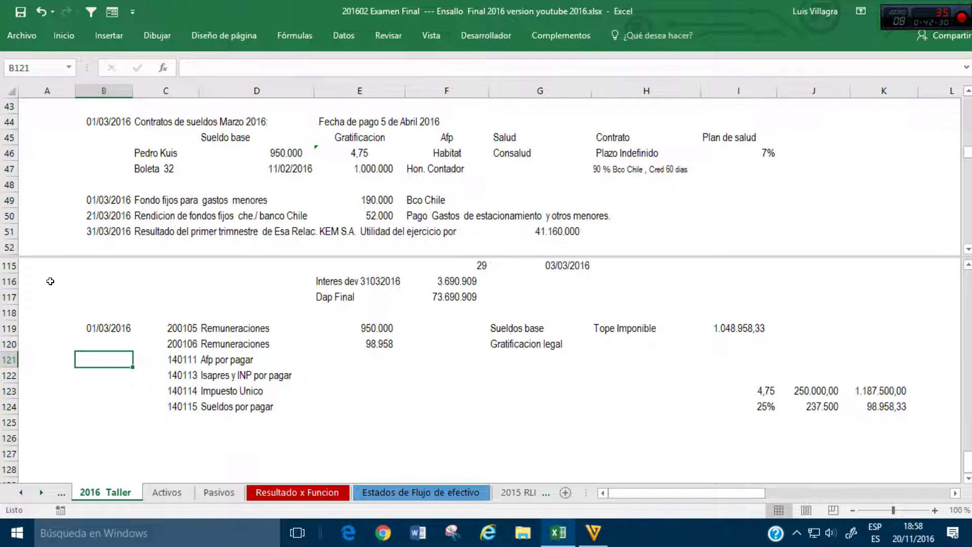
left_click(480, 153)
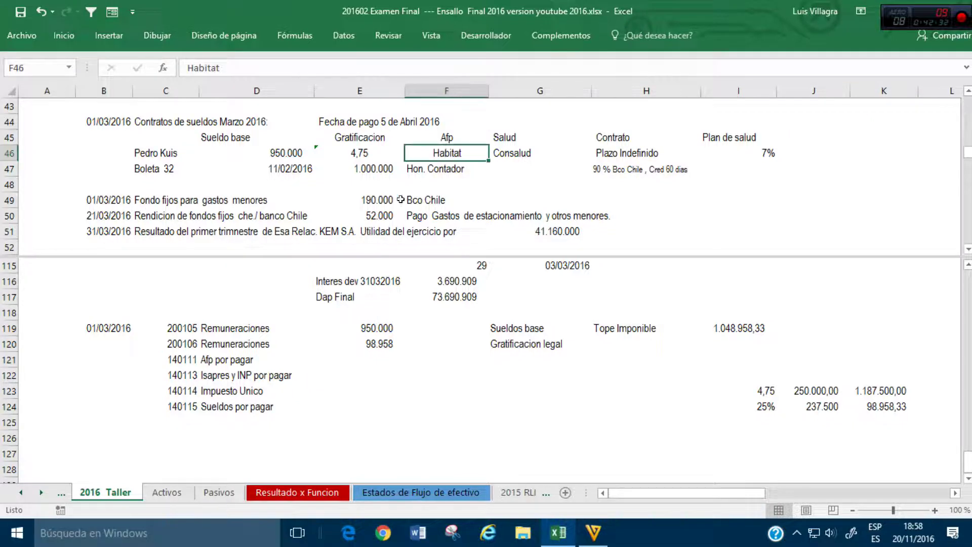
left_click(146, 369)
left_click(134, 360)
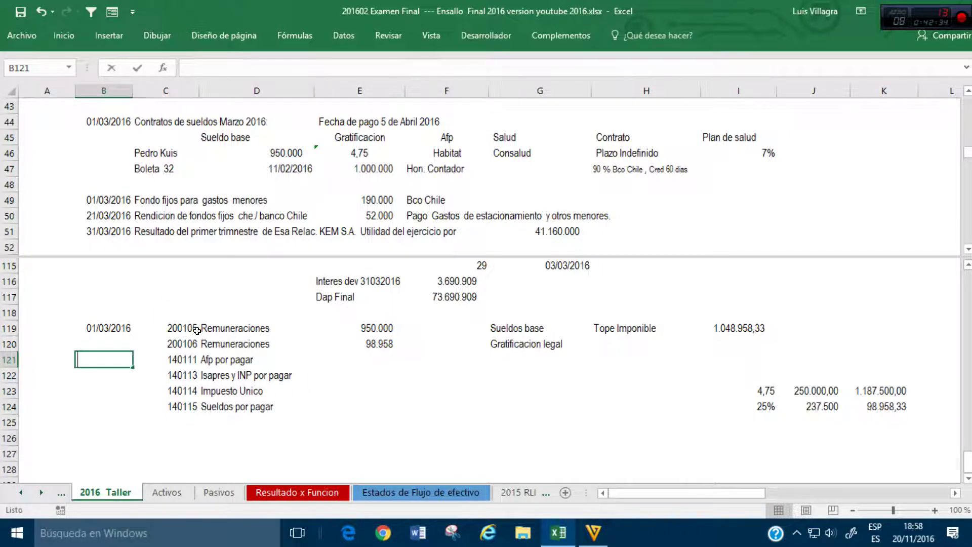
type("+")
left_click(20, 492)
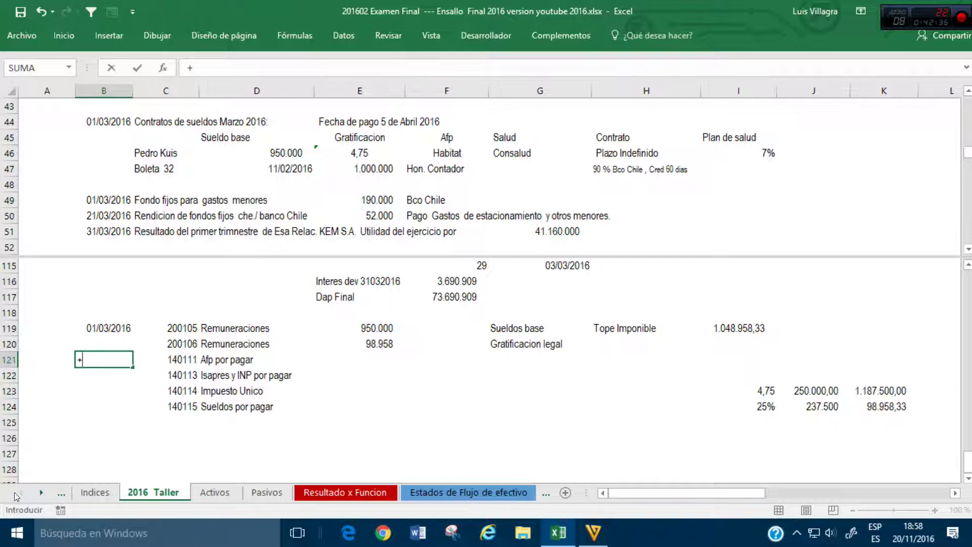
left_click(95, 492)
left_click(469, 492)
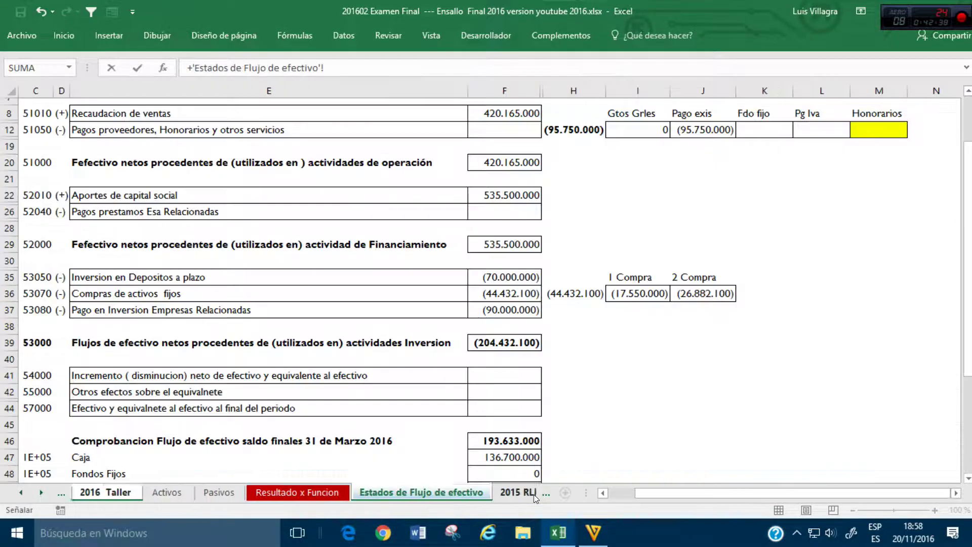
left_click(515, 492)
left_click(521, 492)
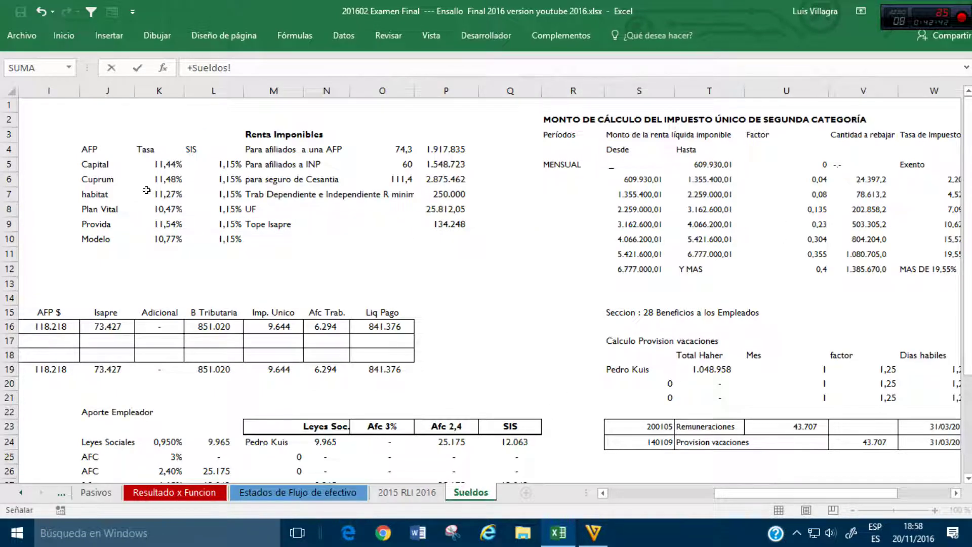
left_click(170, 194)
key("Return")
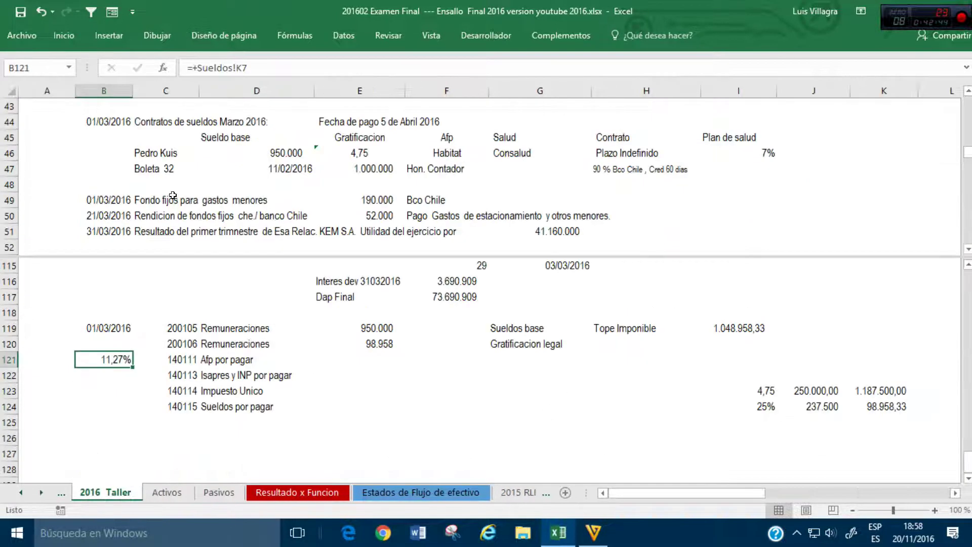
Step: Calculate the Afp por pagar amount in E121 as the Tope Imponible in I119 times the rate in B121
key("Right")
key("Right")
key("Right")
type("+")
key("Up")
key("Up")
key("Right")
key("Right")
key("Right")
key("Right")
type("*")
key("Left")
key("Left")
key("Left")
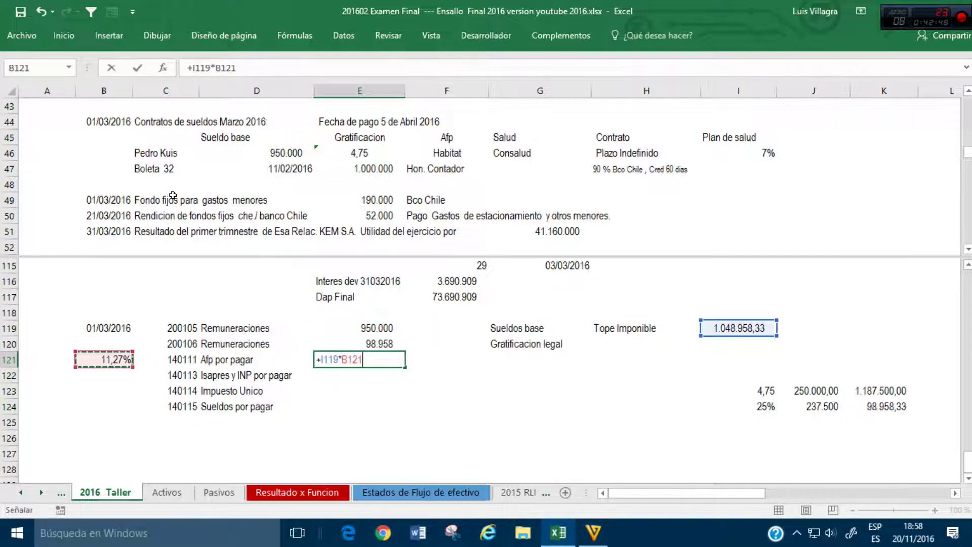
key("Return")
Step: Enter the 7% health rate in B122, beside the Isapres y INP por pagar line
key("Left")
key("Left")
key("Left")
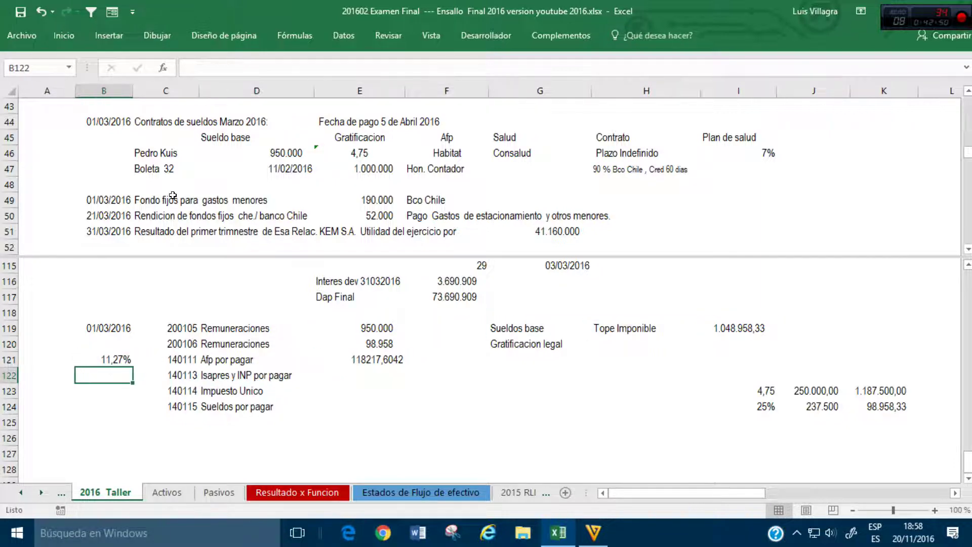
type("7%")
key("Return")
Step: Calculate the Isapres y INP por pagar amount in E122 as the Tope Imponible in I119 times B122
key("Up")
key("Right")
key("Right")
key("Right")
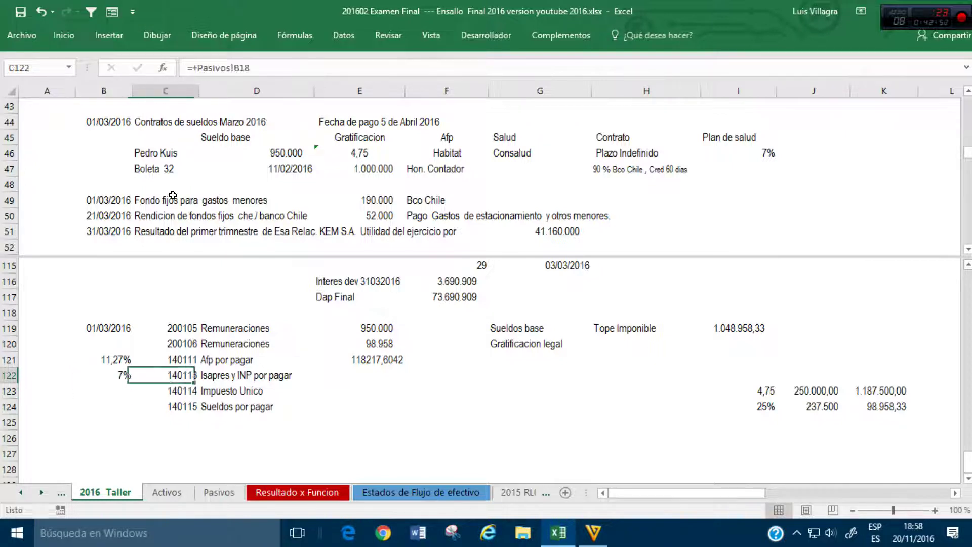
type("+")
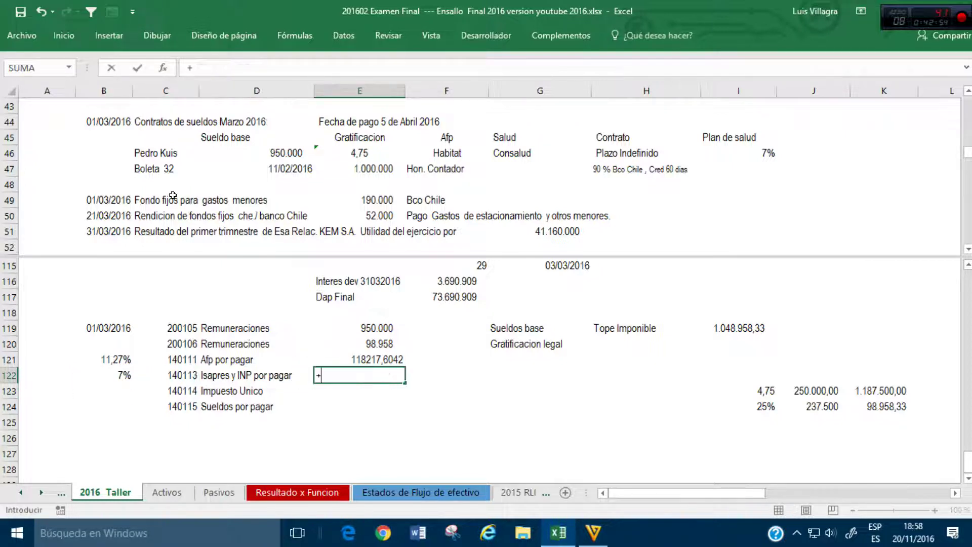
left_click(747, 319)
type("*")
left_click(110, 372)
key("Return")
Step: Shift the Impuesto Unico and Sueldos por pagar lines in B123:E124 down one row to free row 123
key("Left")
key("Left")
key("Left")
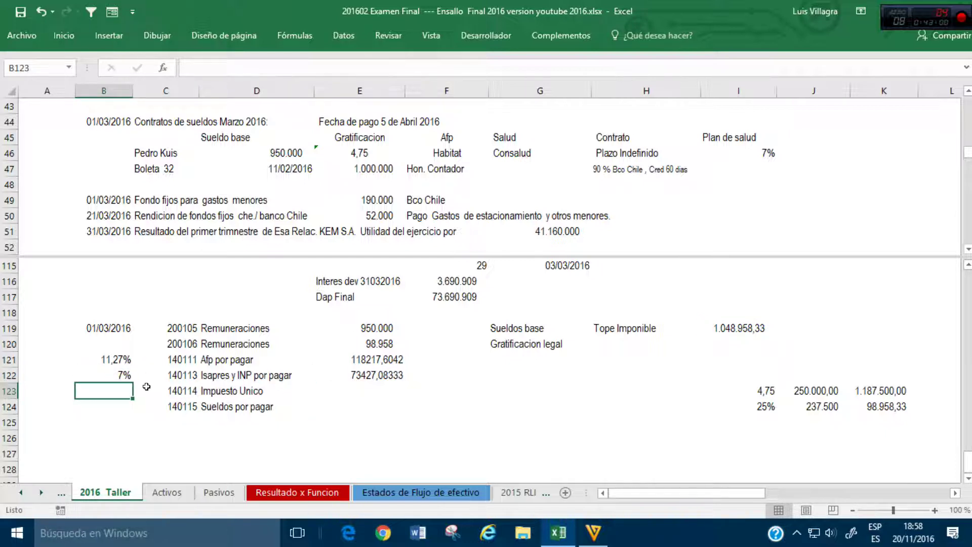
left_click(146, 387)
left_click_drag(120, 390, 377, 399)
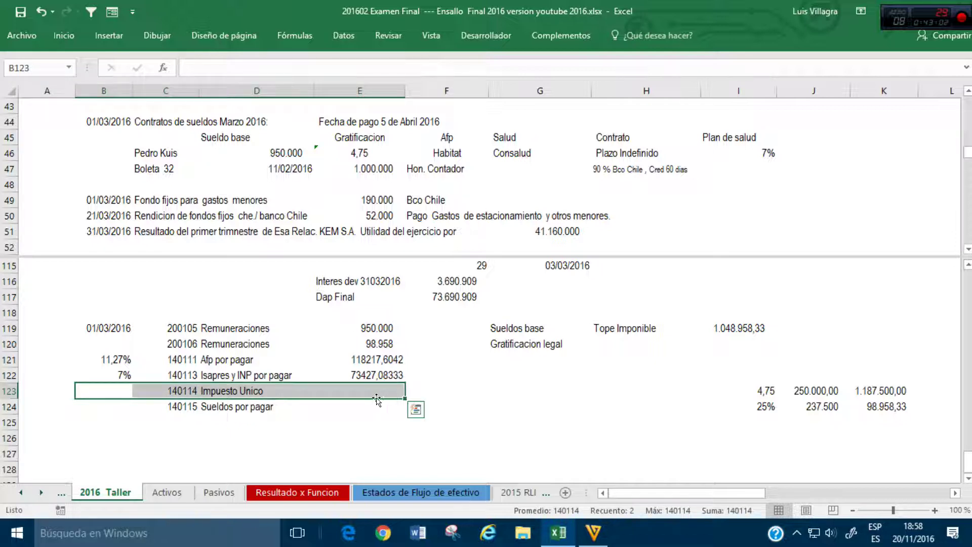
left_click_drag(116, 391, 332, 428)
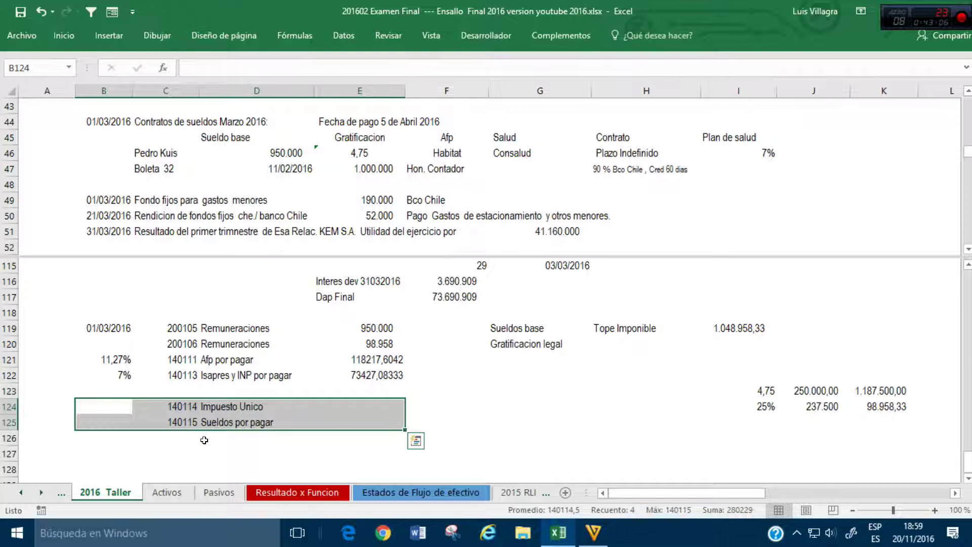
Step: Link C123 to the Afp por pagar code in C121 and copy the link to D123 for its name
left_click(123, 391)
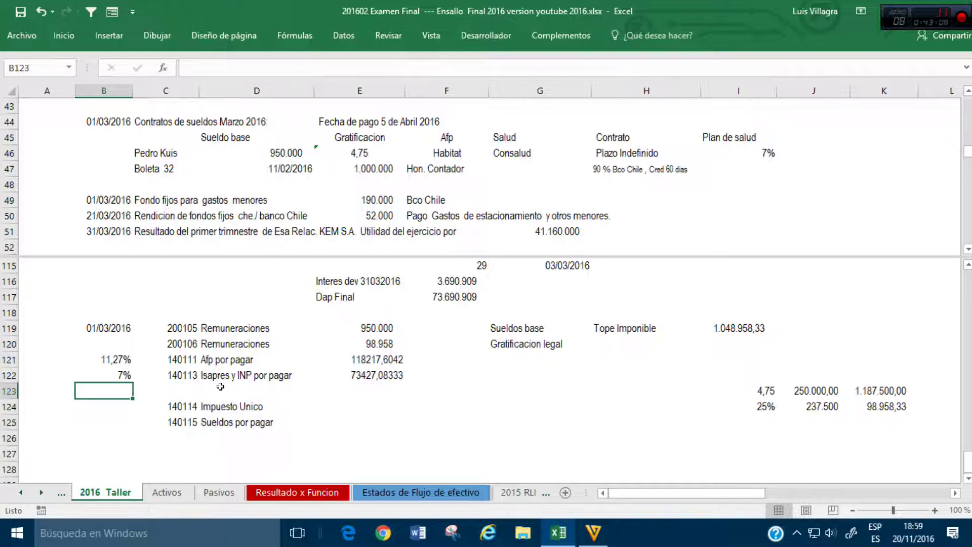
key("Right")
type("+")
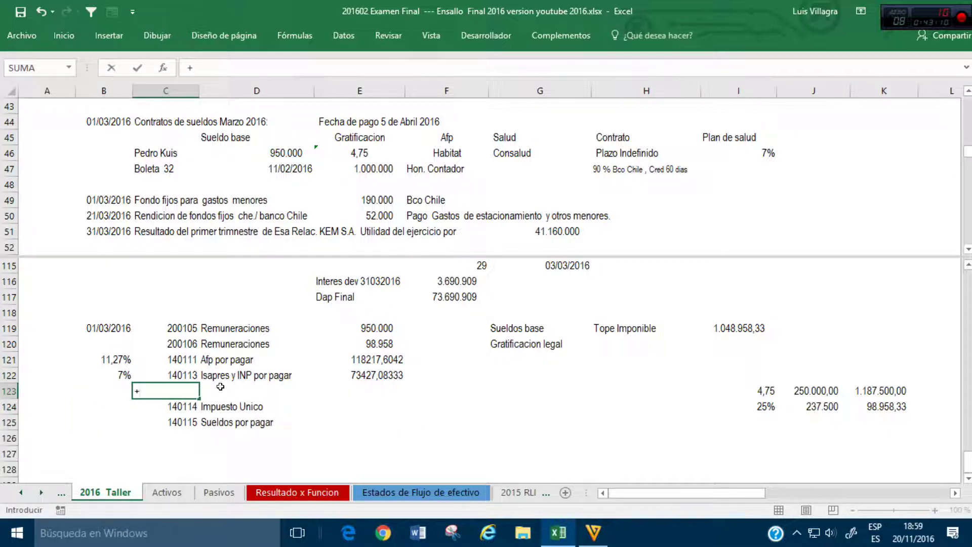
key("Up")
key("Up")
key("Return")
key("Up")
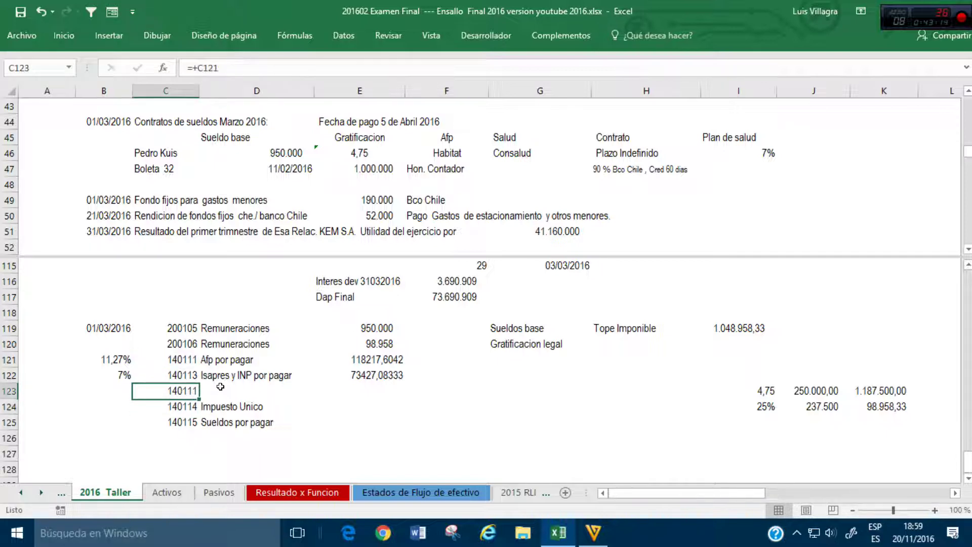
key("ctrl+c")
key("Right")
key("ctrl+v")
key("Escape")
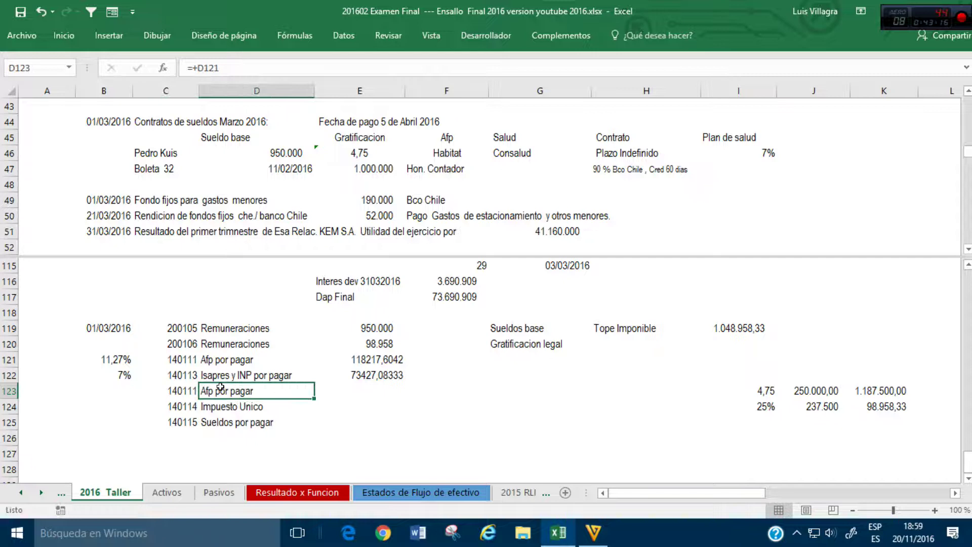
Step: Move the AFP and Isapres amounts from E121:E122 to column F and apply E119's number format to F121:F125
left_click_drag(378, 359, 441, 384)
key("Up")
key("Up")
key("Left")
left_click(68, 40)
left_click(43, 89)
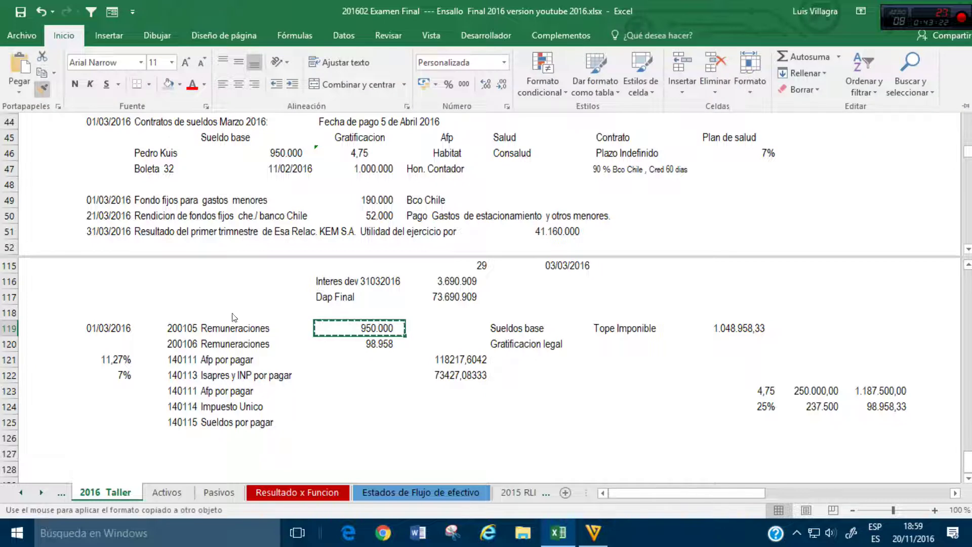
mouse_move(441, 360)
left_mouse_down()
mouse_move(505, 408)
mouse_move(504, 430)
left_mouse_up()
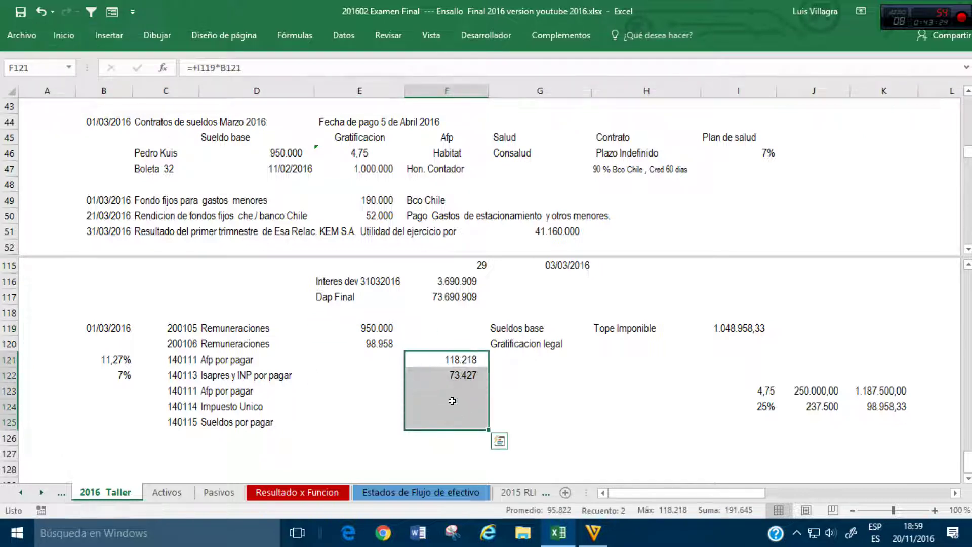
left_click(449, 385)
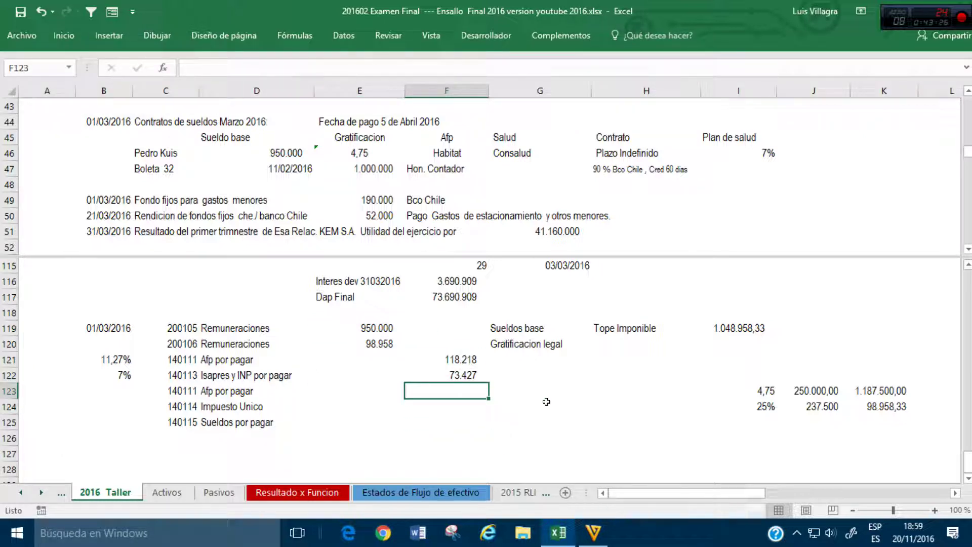
type("=")
key("Escape")
Step: Enter the 0,6% rate in B123, beside the second Afp por pagar line
key("Left")
key("Left")
key("Left")
key("Left")
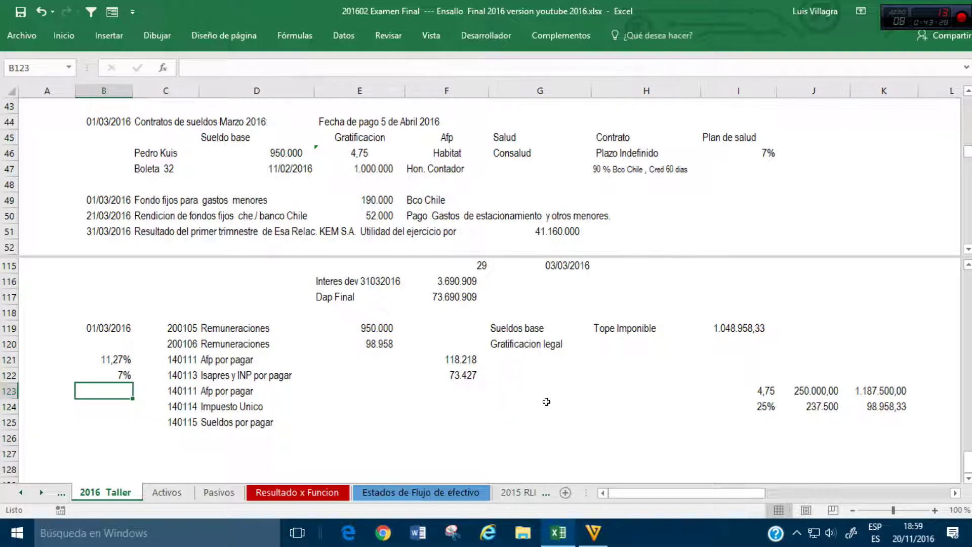
type("0,6")
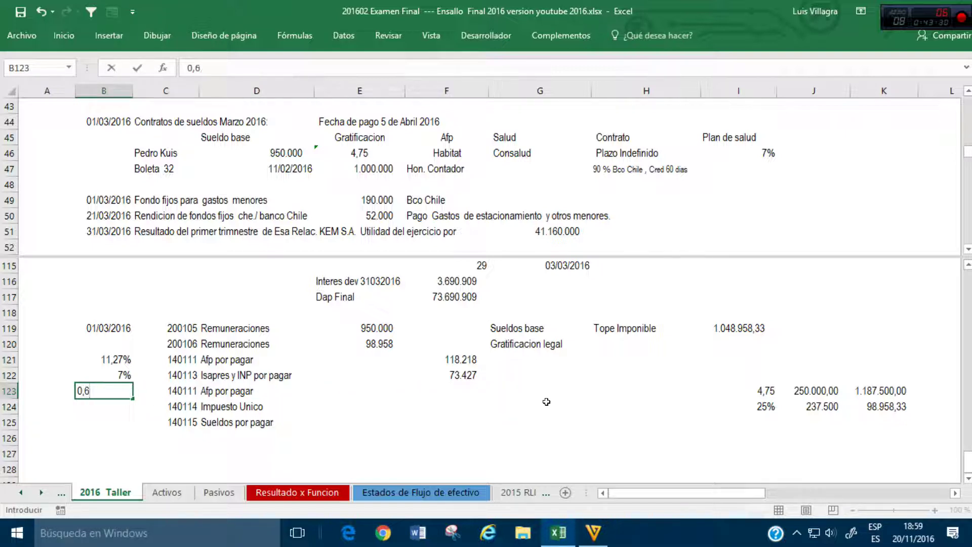
key("Tab")
Step: Calculate the second Afp por pagar amount in F123 as the Tope Imponible in I119 times B123
key("Tab")
key("Tab")
key("Tab")
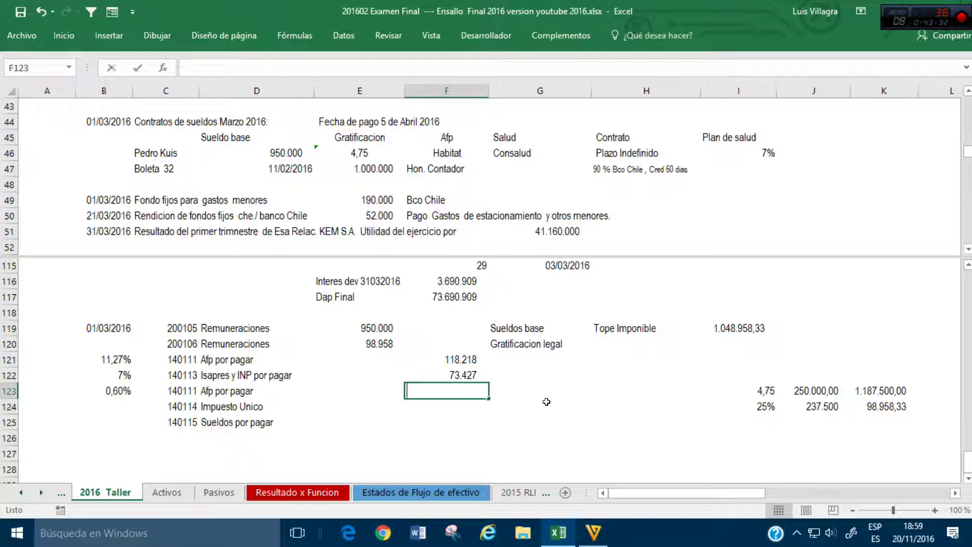
type("+")
key("Up")
key("Up")
key("Right")
key("Right")
key("Right")
key("Up")
key("Up")
type("*")
key("Left")
key("Left")
key("Left")
key("Left")
key("Return")
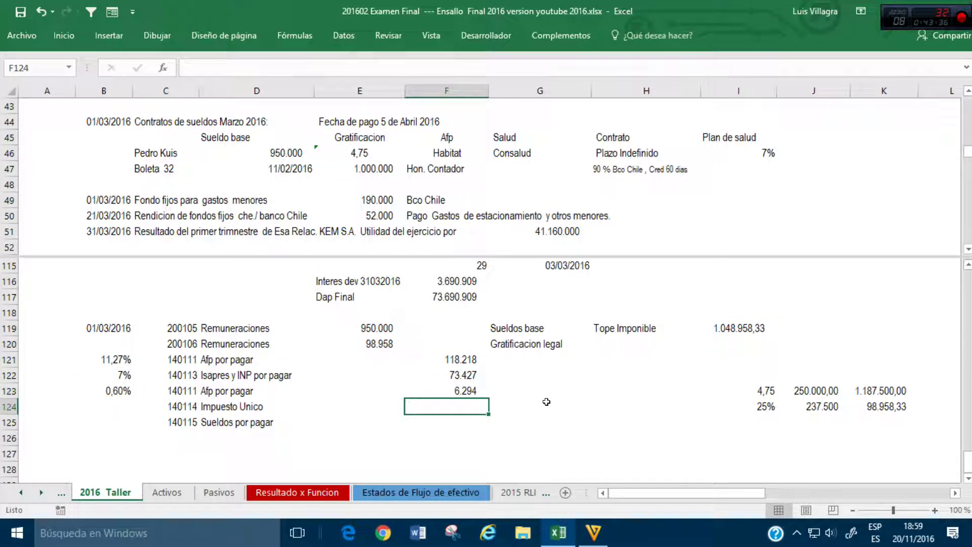
Step: Label H120, below Tope Imponible, as Tope Tributario
key("Right")
key("Right")
key("Up")
key("Up")
key("Up")
key("Up")
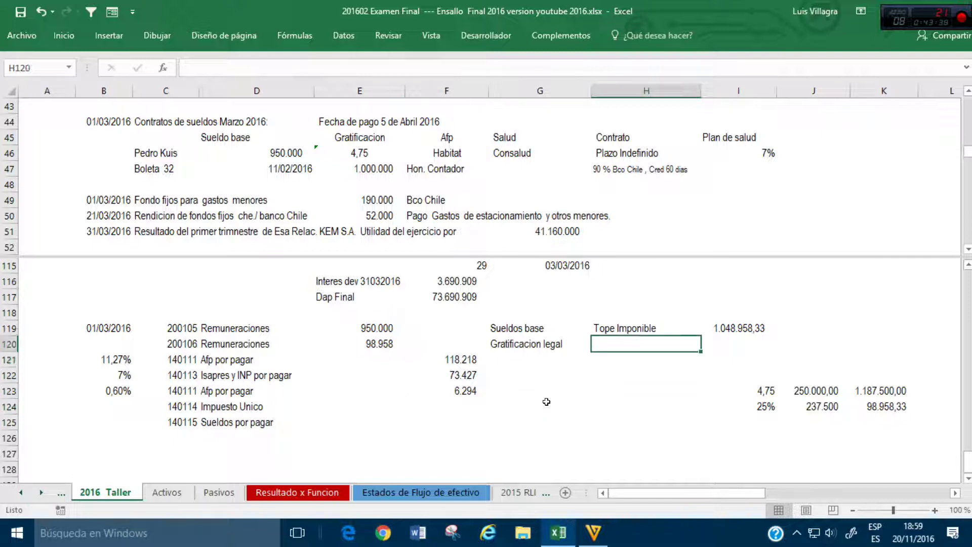
type("Tope it")
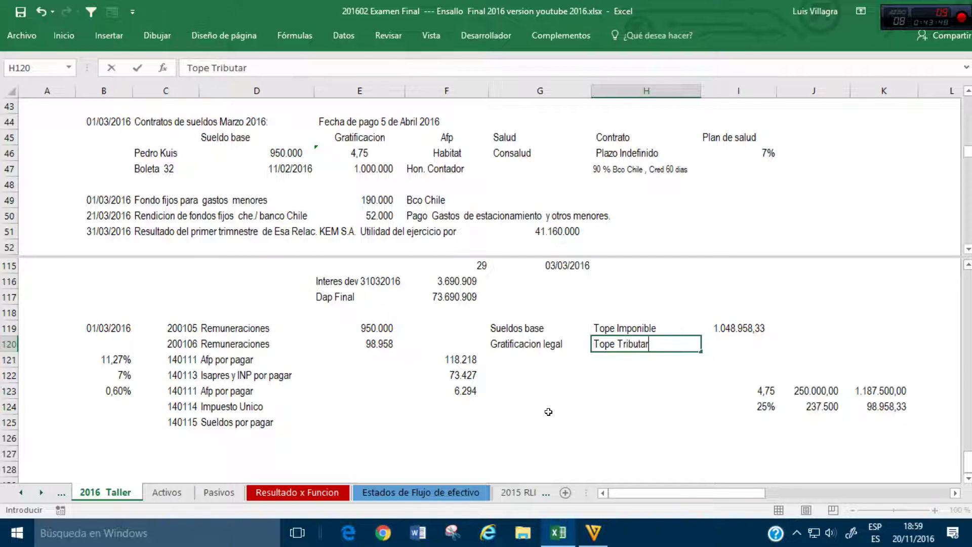
key("Tab")
Step: Calculate the Tope Tributario in I120 as I119 minus the deductions in F121, F122 and F123
type("+")
key("Up")
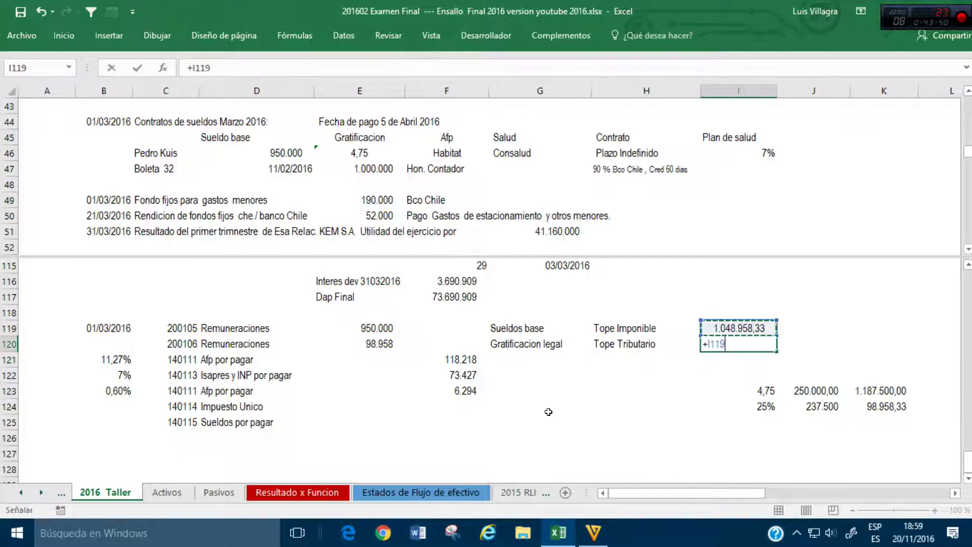
type("-")
left_click(479, 360)
type("-")
left_click(450, 376)
type("-")
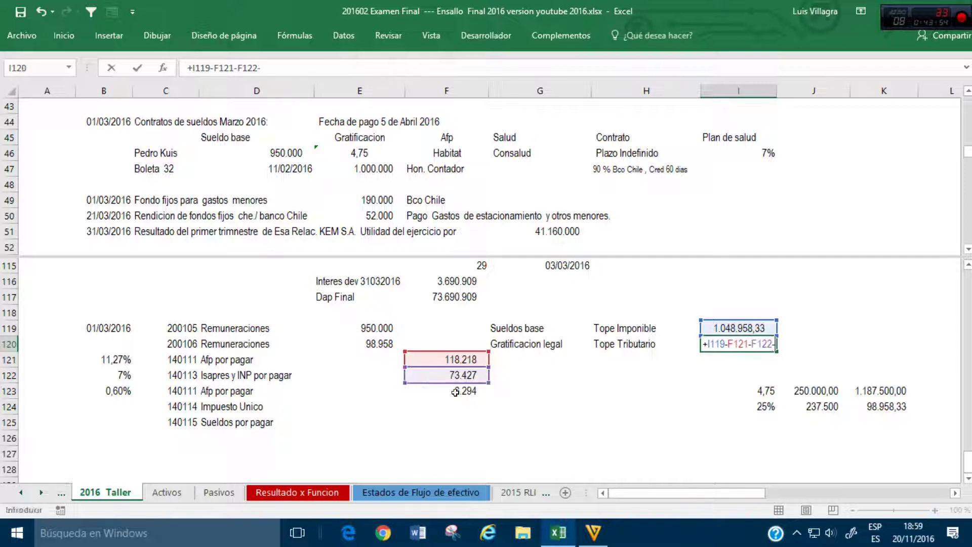
left_click(465, 391)
key("Return")
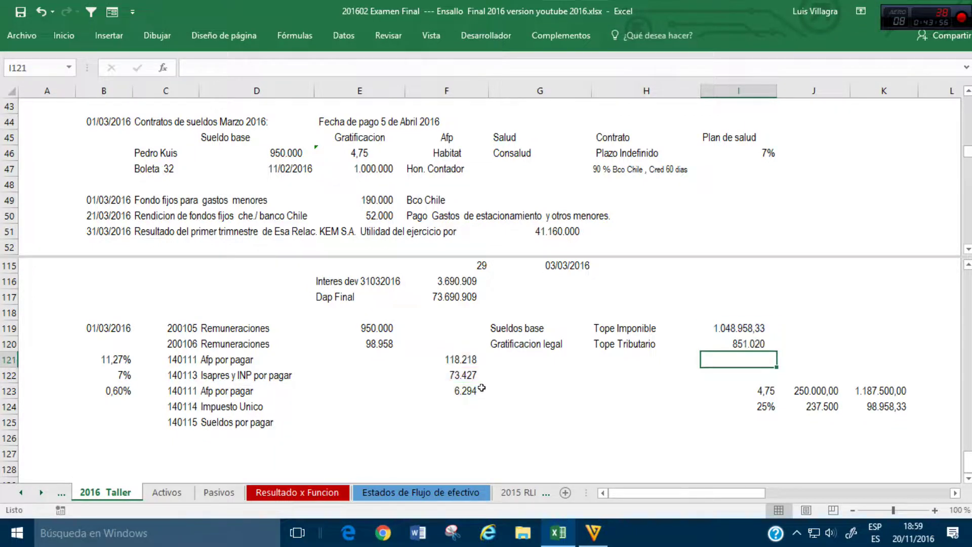
Step: Examine the Impuesto Unico bracket table in the Sueldos sheet to find the factor for the taxable base
left_click(744, 345)
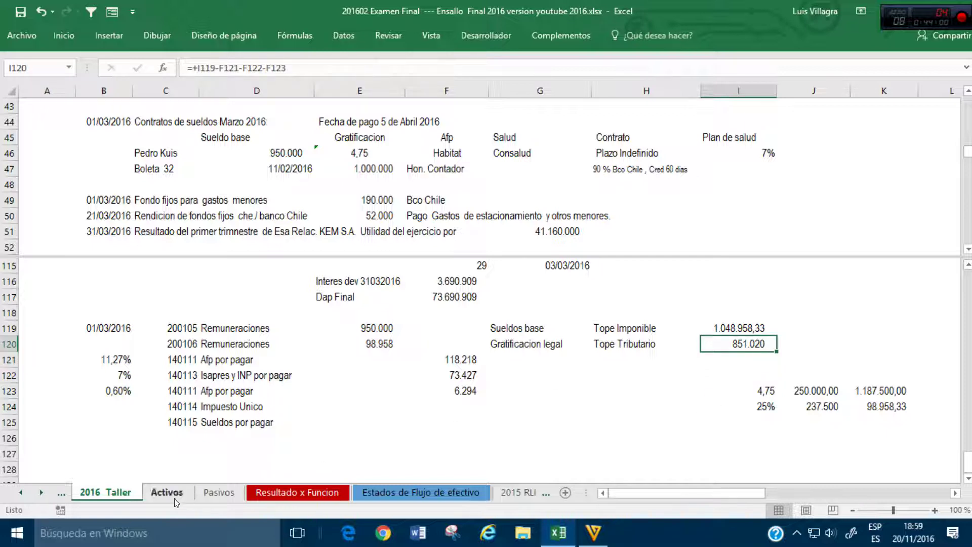
left_click(547, 494)
left_click(531, 495)
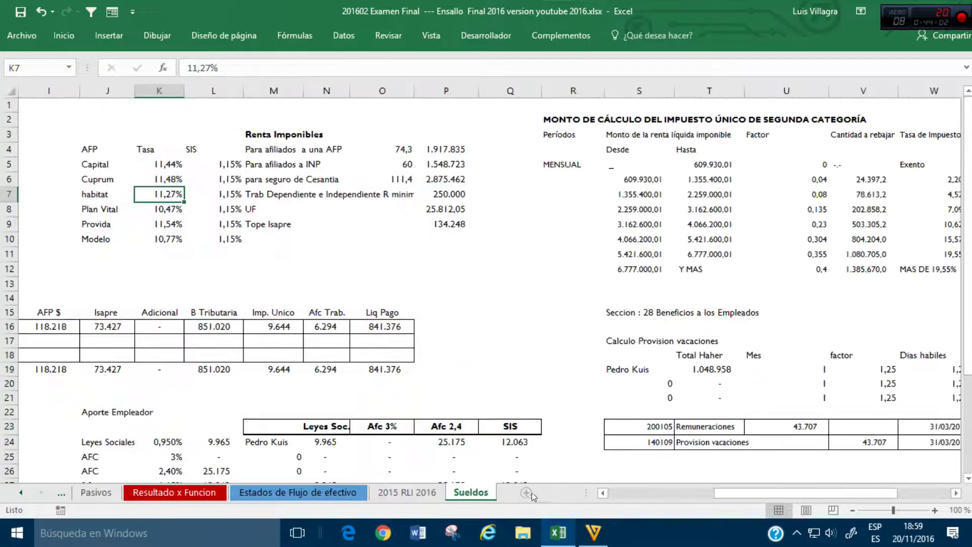
left_click(701, 270)
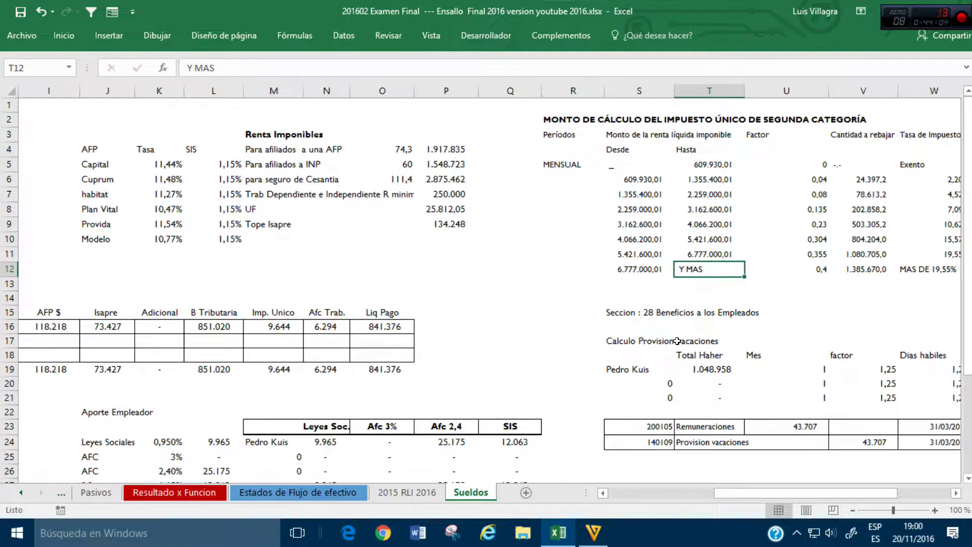
left_click(815, 177)
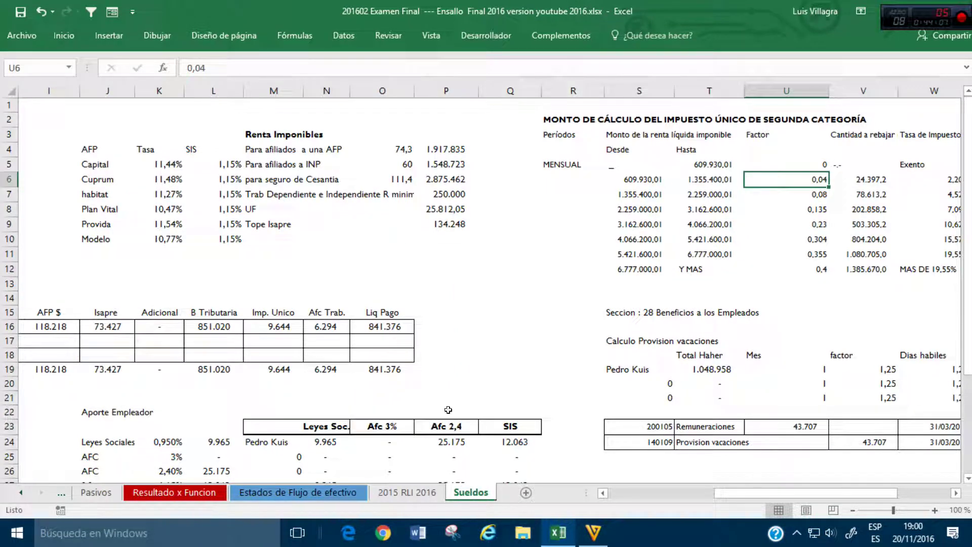
left_click(22, 493)
left_click(21, 493)
left_click(131, 494)
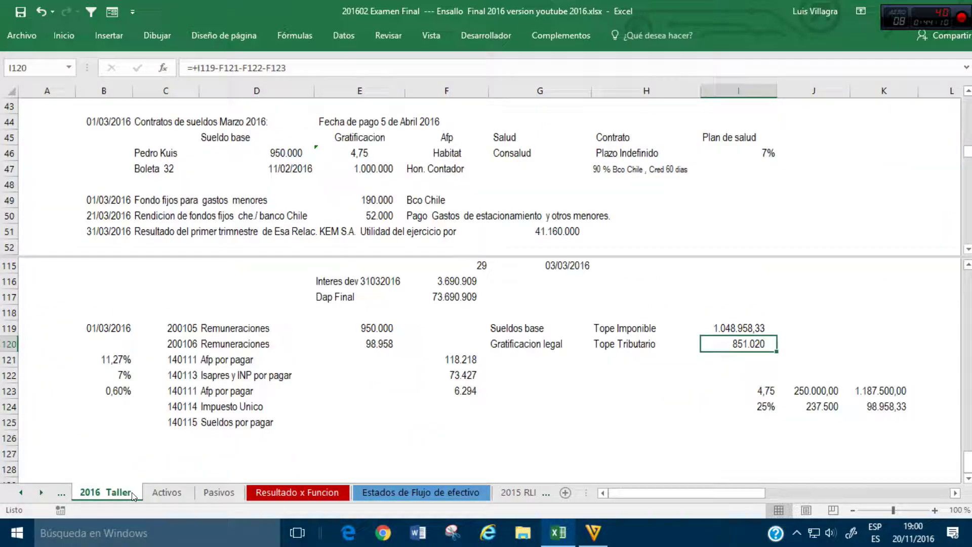
Step: Link I121, below the Tope Tributario, to the 0,04 tax factor in U6 of the Sueldos sheet
left_click(725, 359)
type("+")
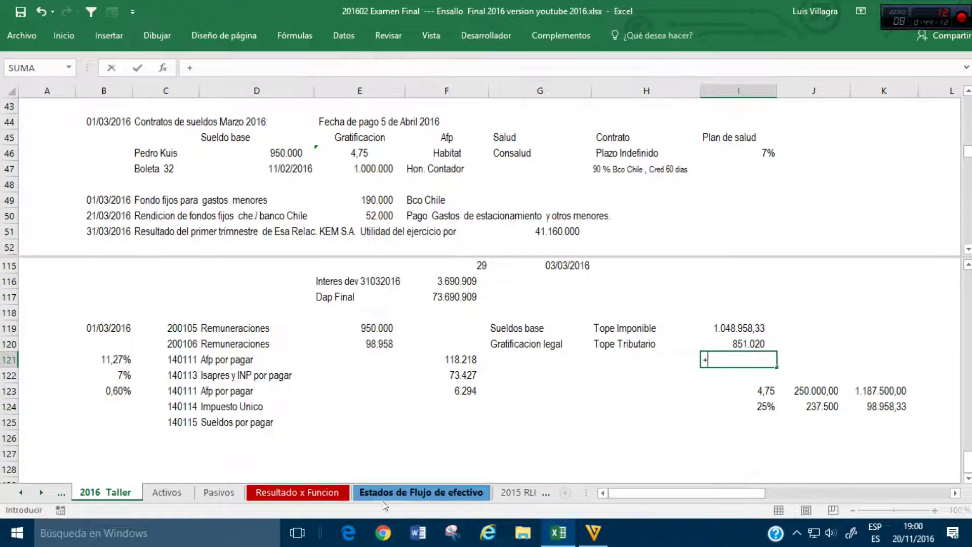
left_click(512, 494)
left_click(522, 491)
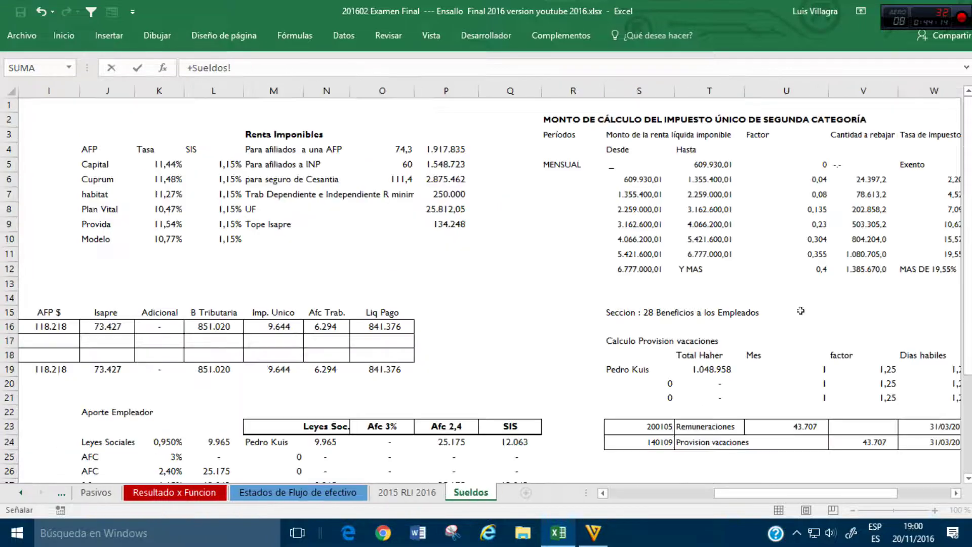
left_click(820, 179)
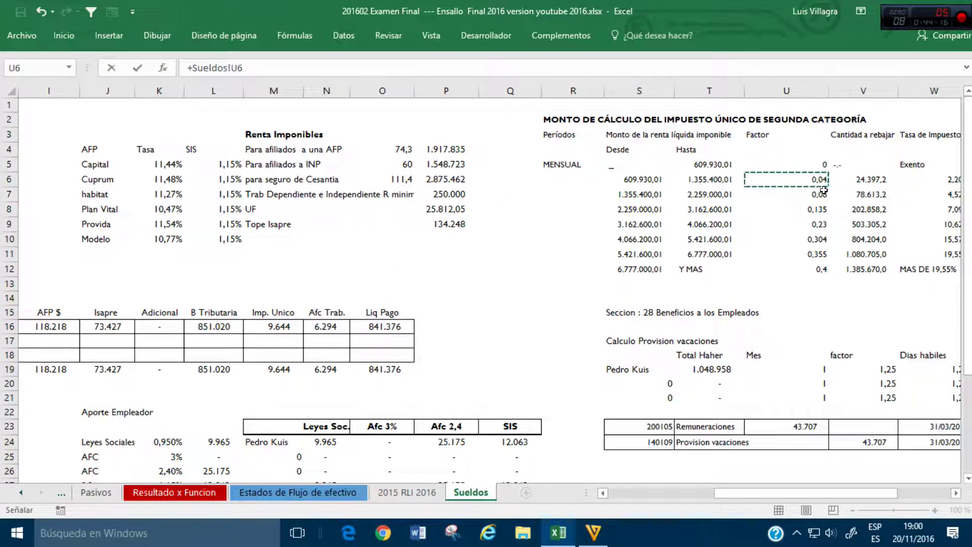
key("Return")
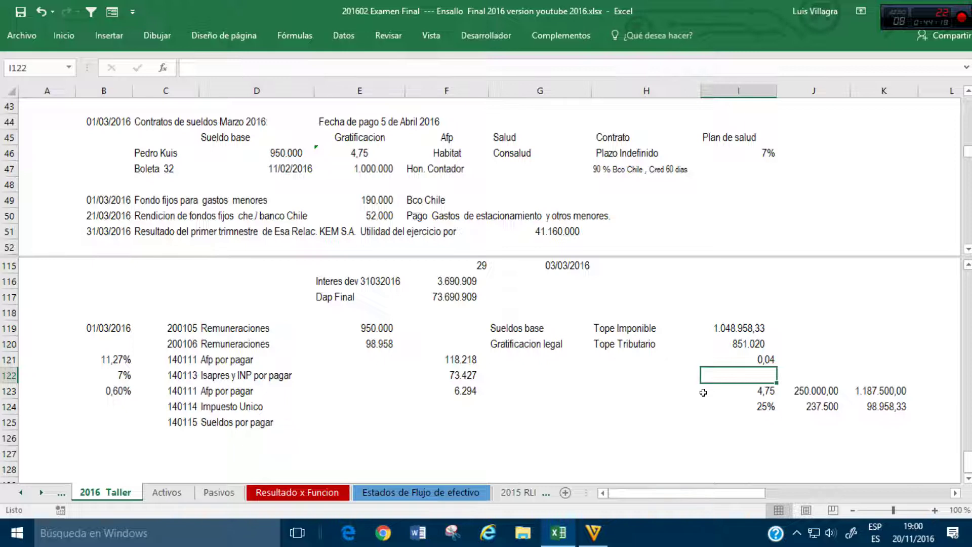
Step: Link I122 to the matching Cantidad a rebajar in V6 of the Sueldos sheet
type("+")
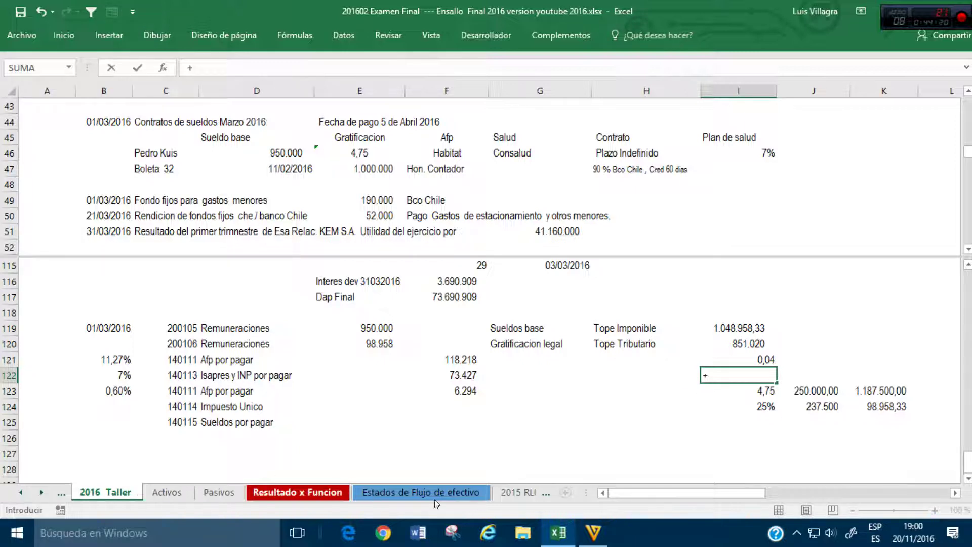
left_click(522, 493)
left_click(524, 493)
left_click(868, 184)
key("Return")
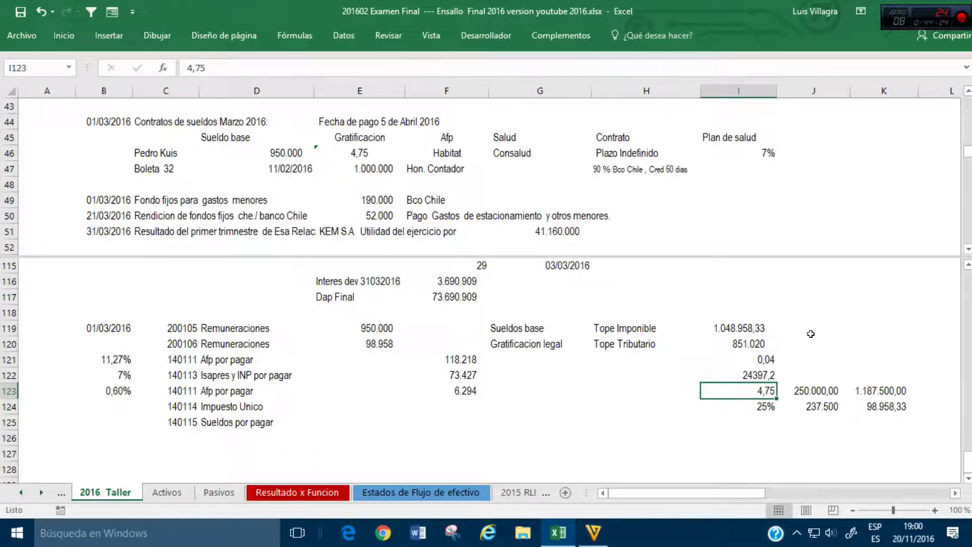
Step: Calculate the single tax in J120 as the Tope Tributario I120 times the factor I121 minus the rebate I122
left_click(814, 345)
type("+")
key("Left")
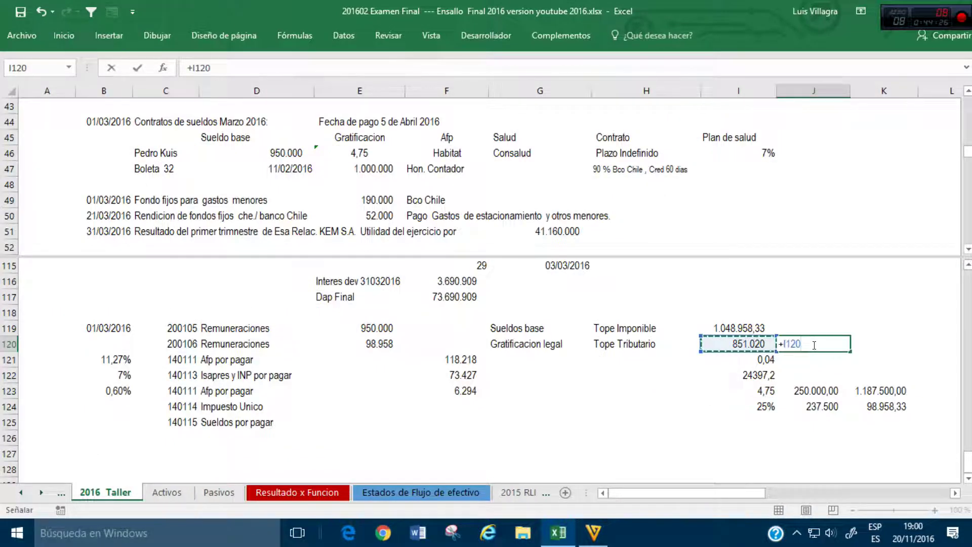
type("*")
key("Down")
type("-")
key("Left")
key("Down")
key("Down")
key("Return")
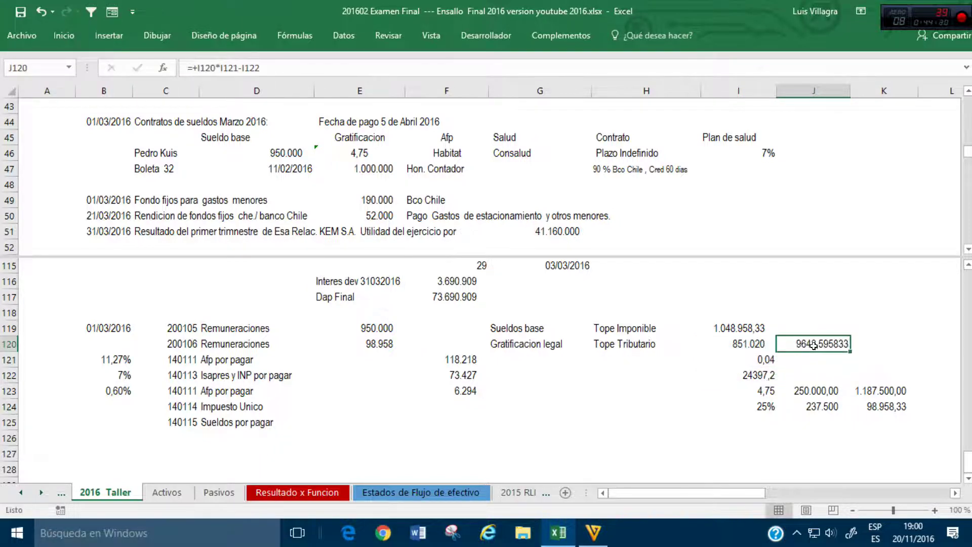
Step: Format the tax amount in J120 with a thousands separator and no decimals
left_click(64, 35)
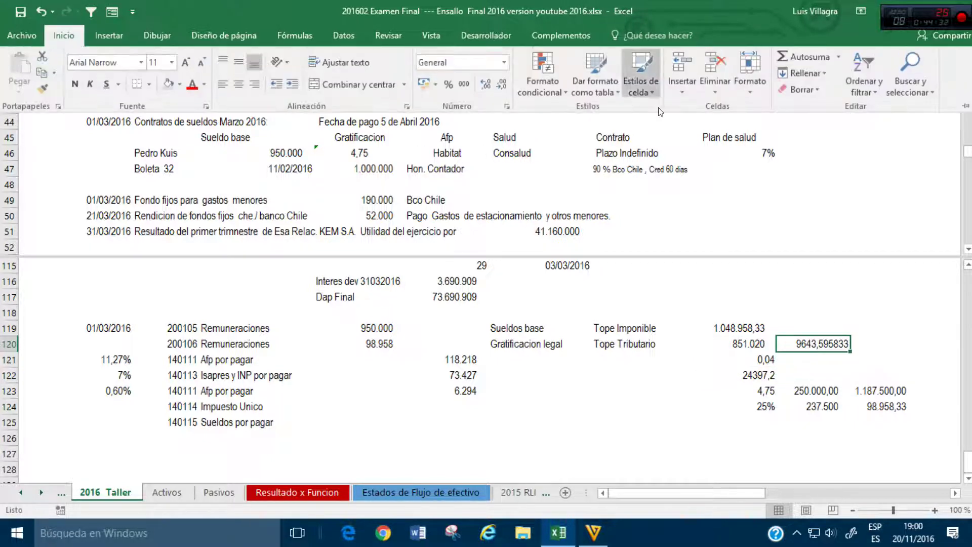
left_click(464, 84)
left_click(503, 85)
left_click(453, 419)
Step: Link the Impuesto Unico credit in F124 to the tax amount in J120
left_click(460, 401)
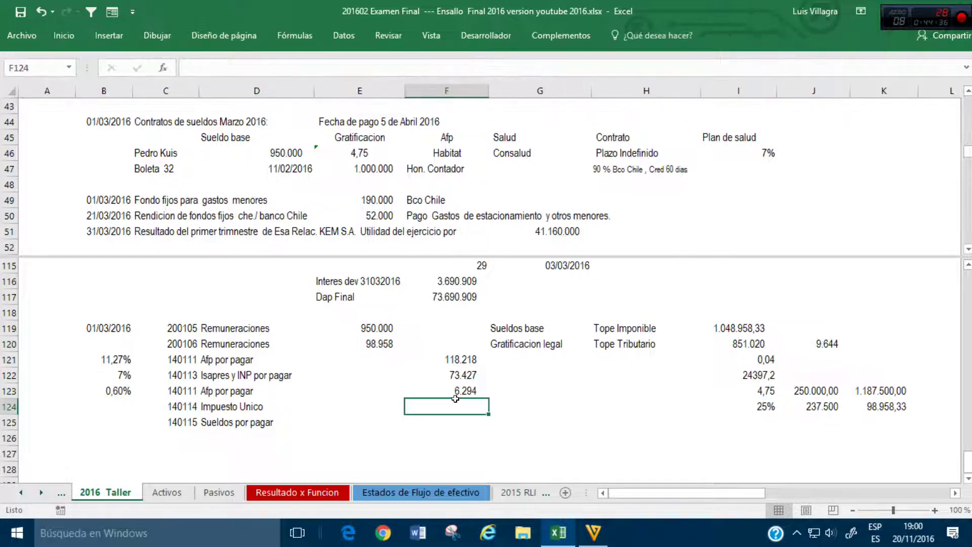
type("+")
left_click(827, 345)
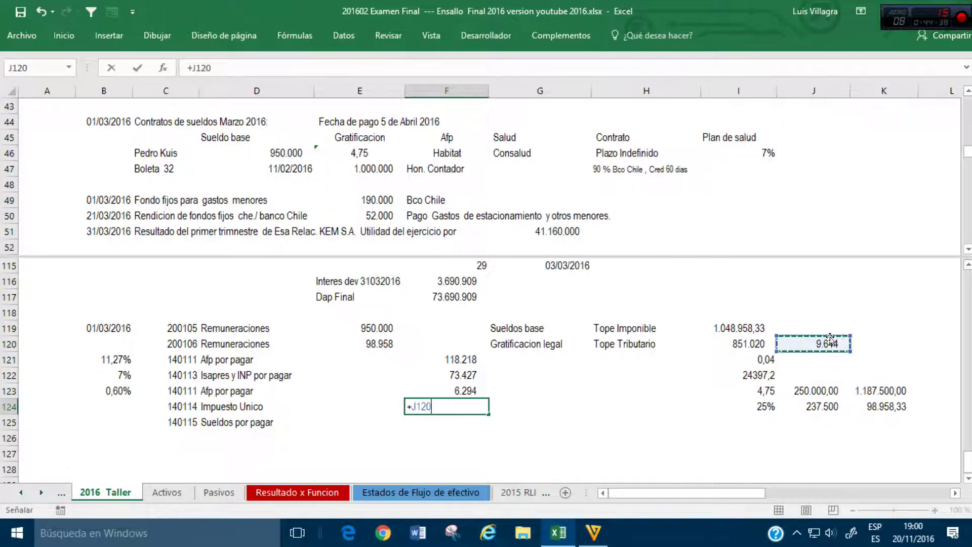
key("Return")
Step: Calculate Sueldos por pagar in F125 as E119 plus E120 minus the deductions in F121, F122, F123 and F124
type("+")
key("Up")
key("Up")
key("Up")
key("Up")
key("Up")
key("Up")
key("Left")
type("+")
key("Left")
key("Up")
key("Up")
key("Left")
key("Up")
key("Up")
key("Right")
key("Right")
key("Up")
key("Left")
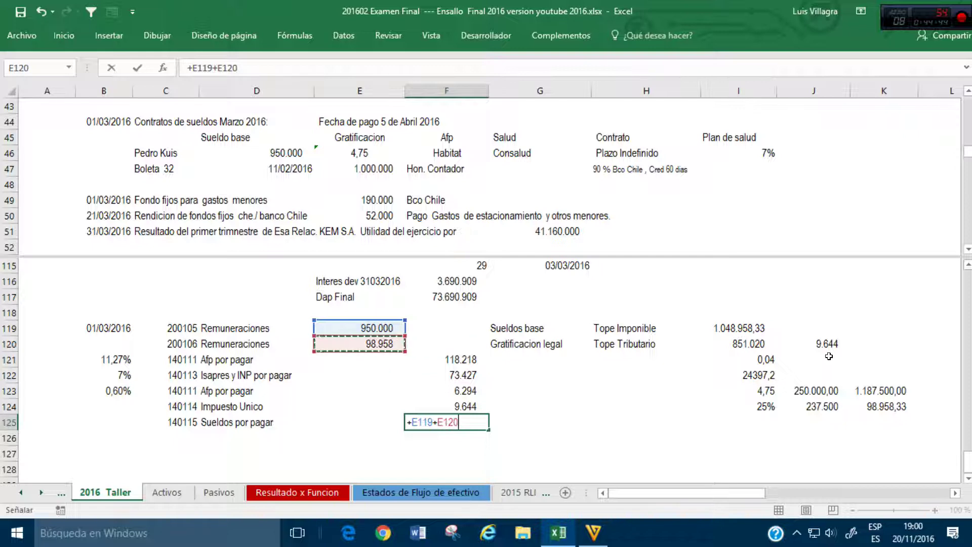
type("-")
key("Up")
key("Up")
key("Up")
key("Up")
type("-")
key("Down")
type("-")
key("Down")
type("-")
key("Down")
key("Return")
key("Up")
key("Left")
key("Left")
key("Left")
key("Left")
key("Right")
key("Right")
key("Right")
key("Right")
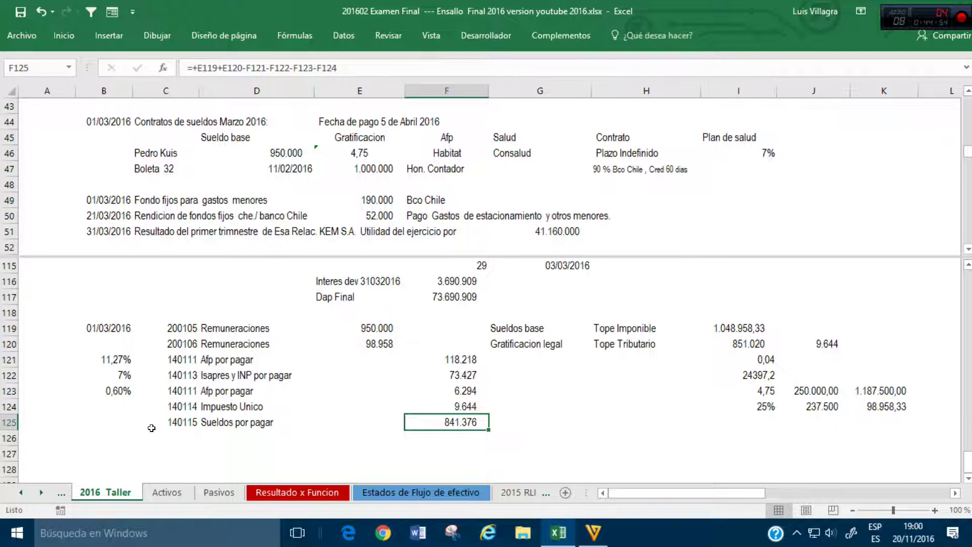
Step: Link C126, below the Sueldos por pagar account code, to the Remuneraciones code 200105 in C119
left_click(187, 439)
type("=+")
key("Up")
key("Up")
key("Up")
key("Up")
key("Up")
key("Up")
key("Up")
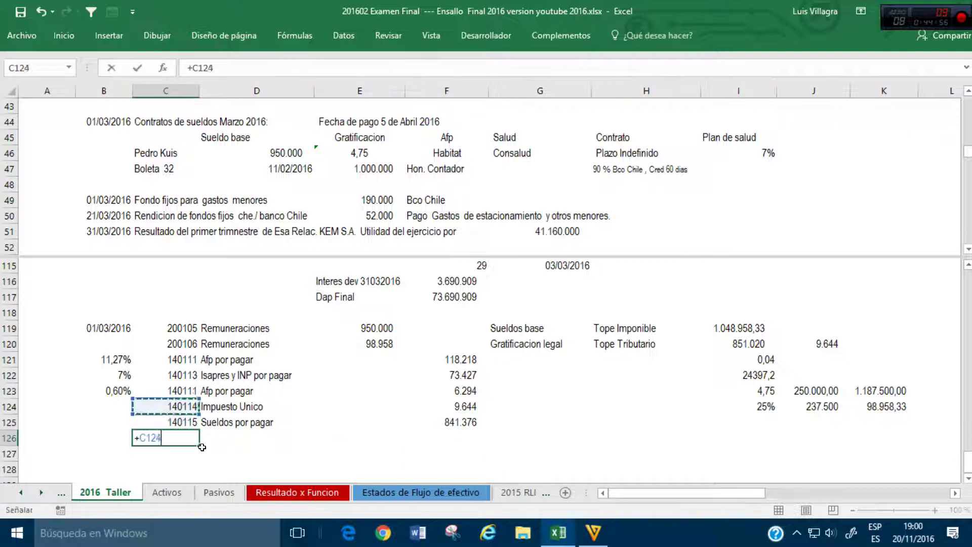
key("Return")
Step: Link D126 to the Remuneraciones account name of the salary entry above
key("Up")
key("Right")
type("+")
key("Up")
key("Up")
key("Up")
key("Up")
key("Up")
key("Up")
key("Return")
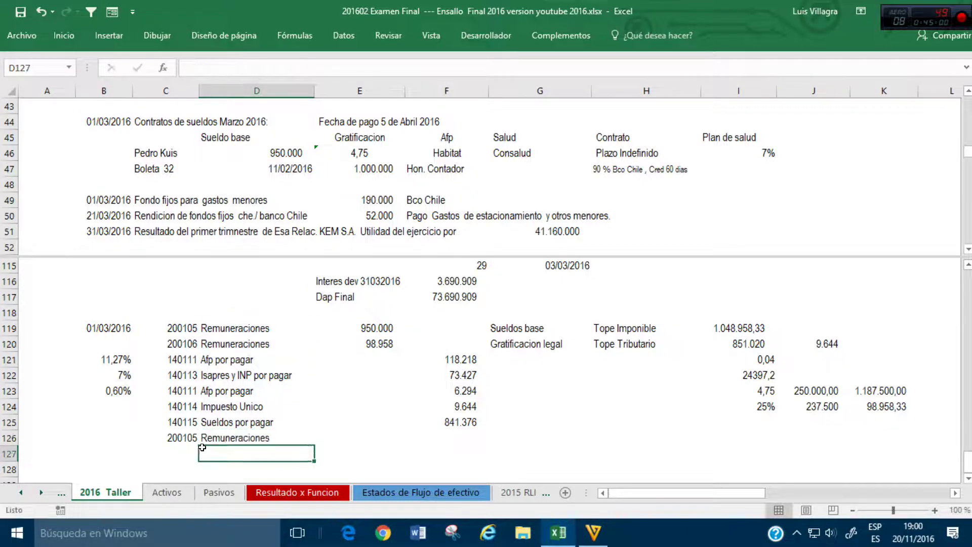
Step: Repeat the 200105 Remuneraciones account in row 127 by linking C127 and D127 to row 126
key("Left")
type("+")
key("Up")
key("Return")
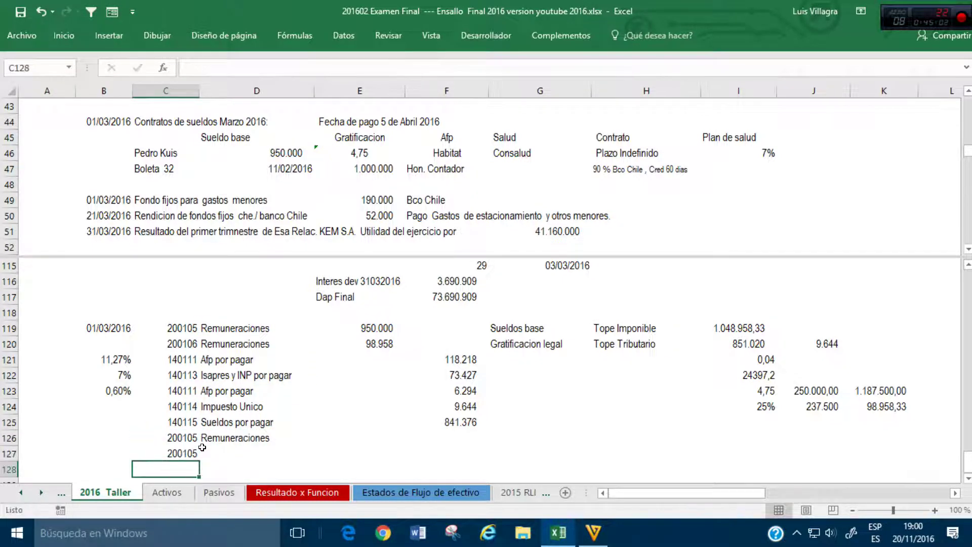
key("Escape")
left_click(202, 449)
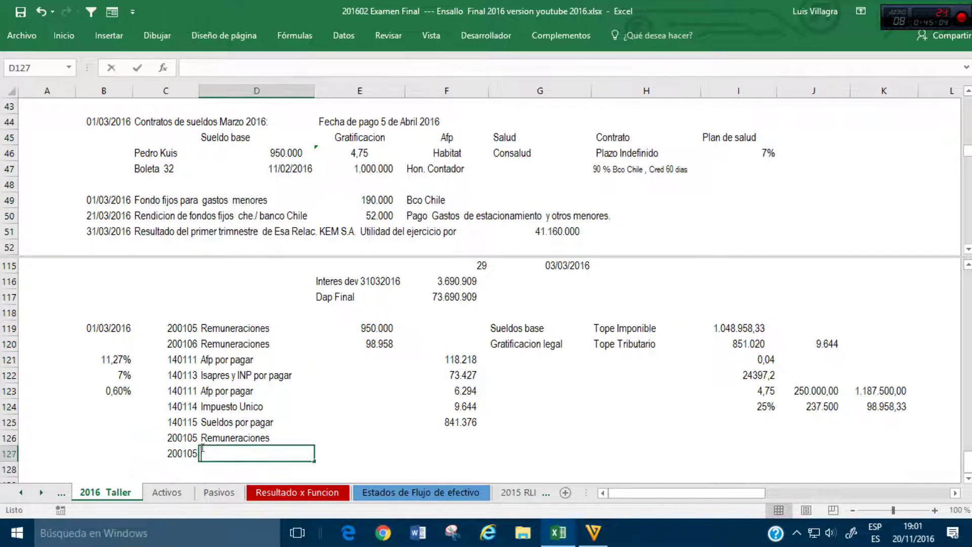
type("+")
key("Up")
key("Return")
Step: Add a third 200105 Remuneraciones line in row 128 by linking C128 and D128 to row 127
key("Left")
type("+")
key("Up")
key("Right")
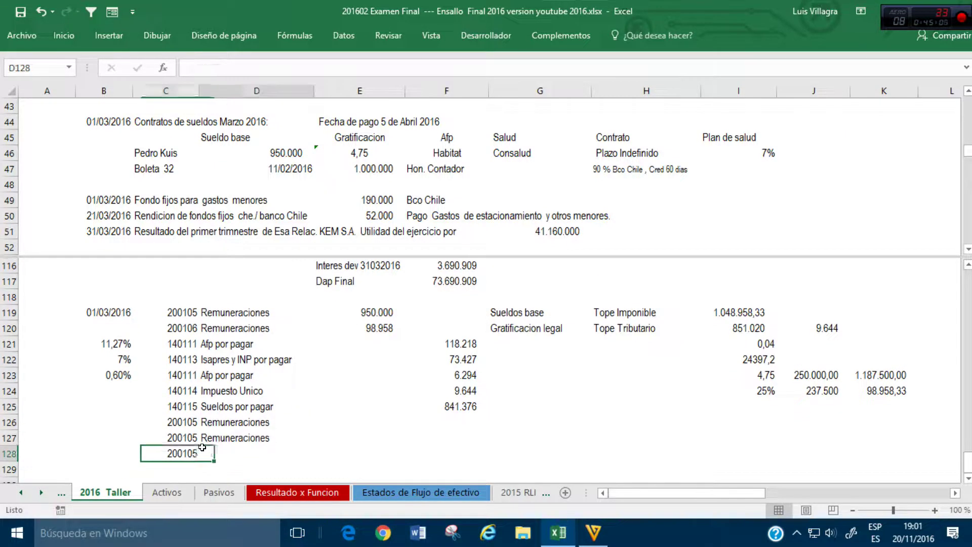
type("+")
key("Up")
key("Return")
Step: Link C129 to the 140111 AFP payable account code in the salary entry above
key("Left")
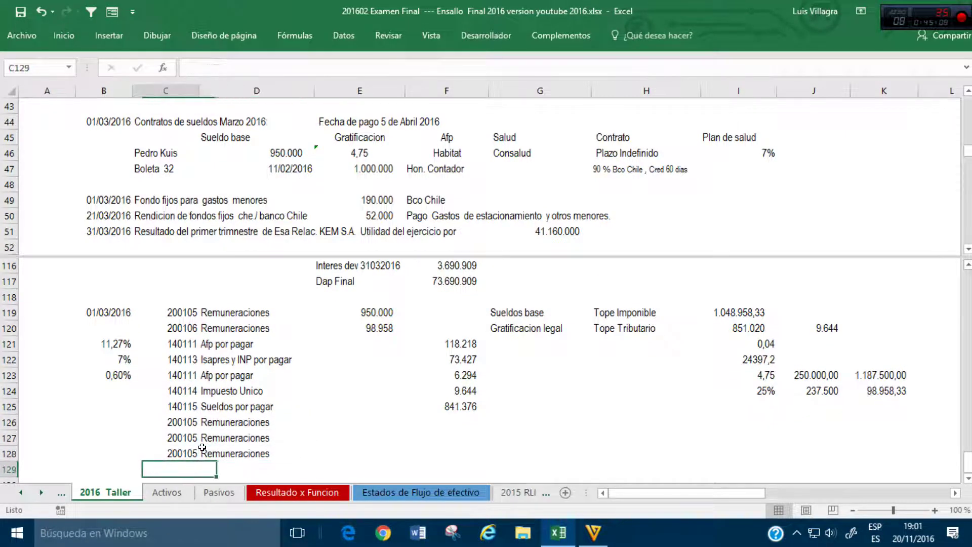
type("+")
key("Up")
key("Up")
key("Up")
key("Up")
key("Up")
key("Up")
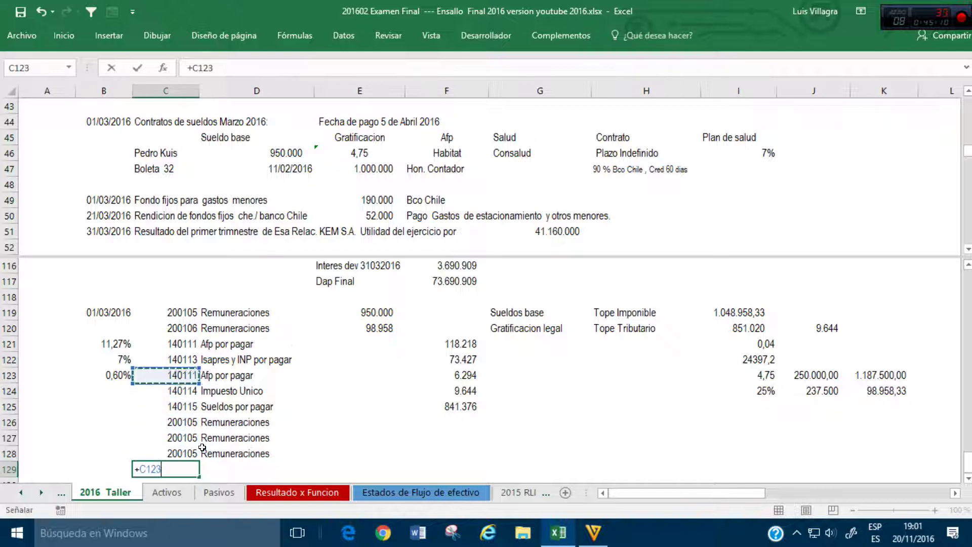
key("Return")
Step: Link D129 to the Afp por pagar account name in the salary entry above
key("Up")
key("Right")
type("+")
key("Up")
key("Up")
key("Up")
key("Up")
key("Up")
key("Up")
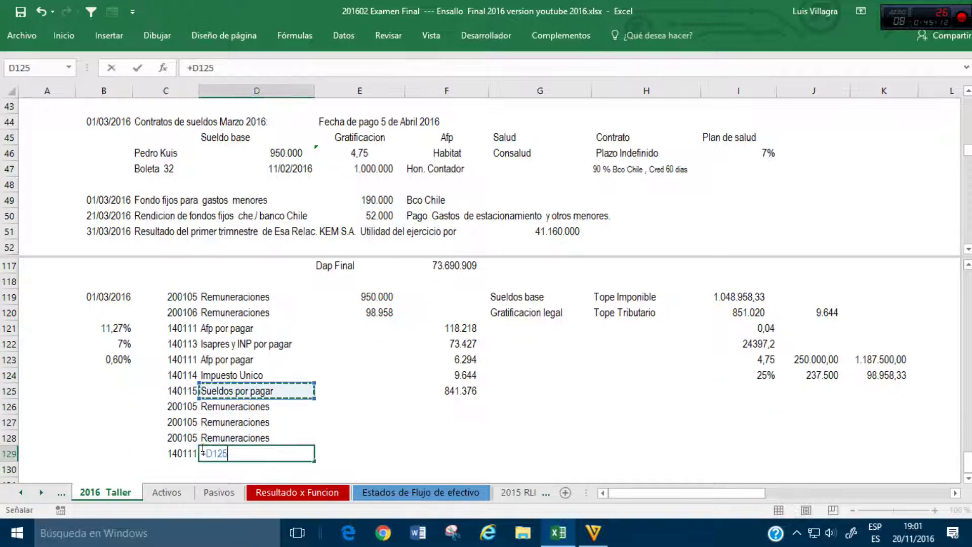
key("Return")
Step: Link C130 to the health payable account code 140113 in C122
key("Left")
type("+")
key("Up")
key("Up")
key("Up")
key("Up")
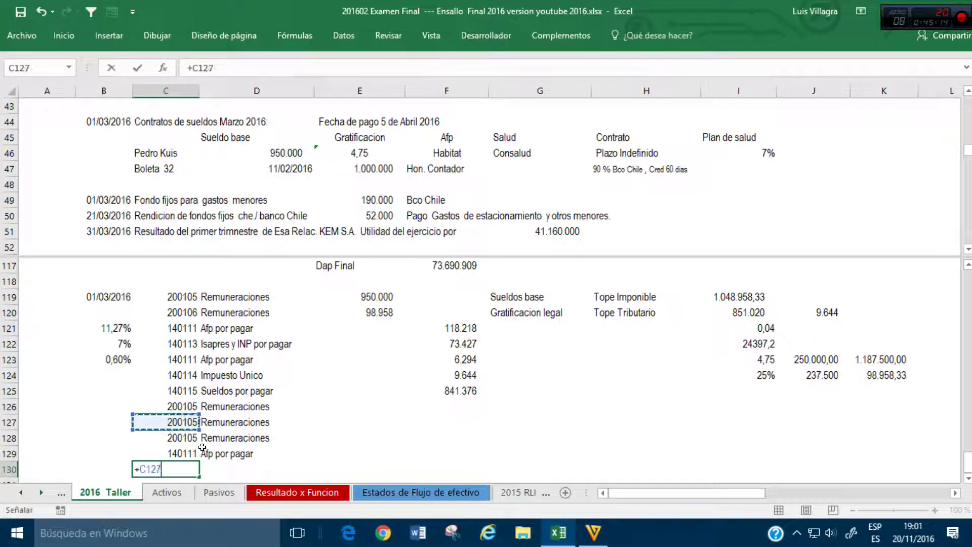
key("Up")
key("Up")
key("Up")
key("Up")
key("Return")
Step: Link D130 to the Isapres y INP por pagar account name in D122
key("Up")
key("Right")
type("+")
key("Up")
key("Up")
key("Up")
key("Up")
key("Up")
key("Up")
key("Up")
key("Up")
key("Return")
key("Up")
key("Up")
key("Up")
key("Up")
key("Up")
key("Left")
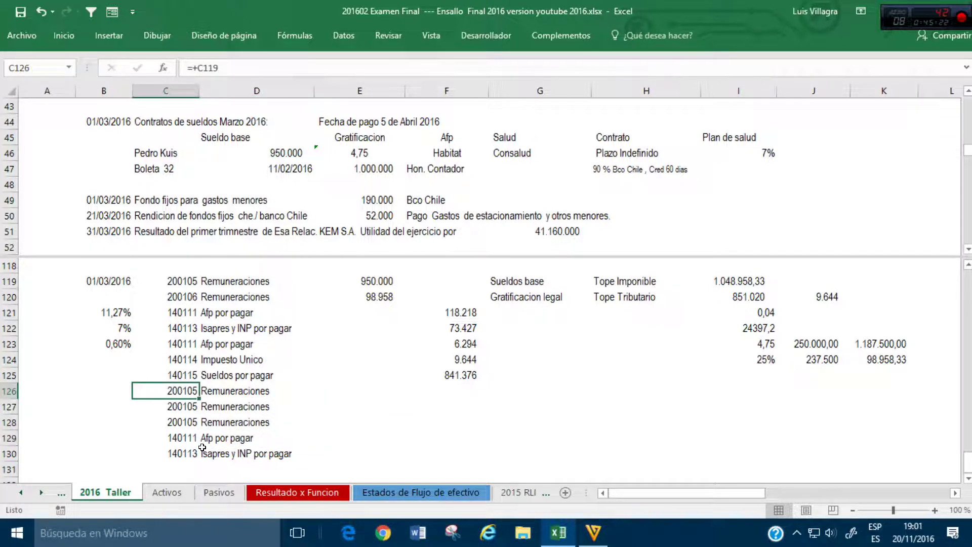
key("Right")
key("Right")
key("Right")
key("Right")
type("A")
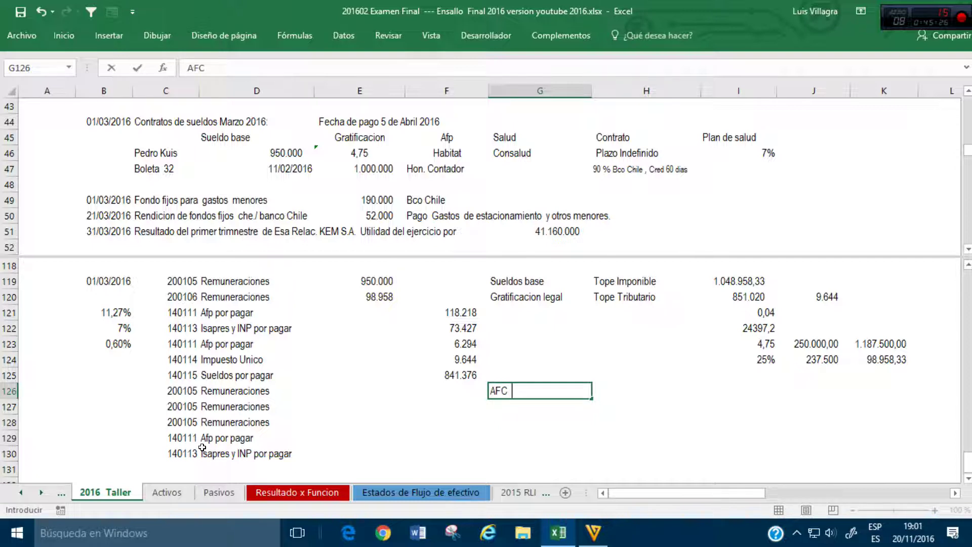
type("FC")
key("Escape")
key("Left")
key("Left")
key("Left")
key("Left")
key("Left")
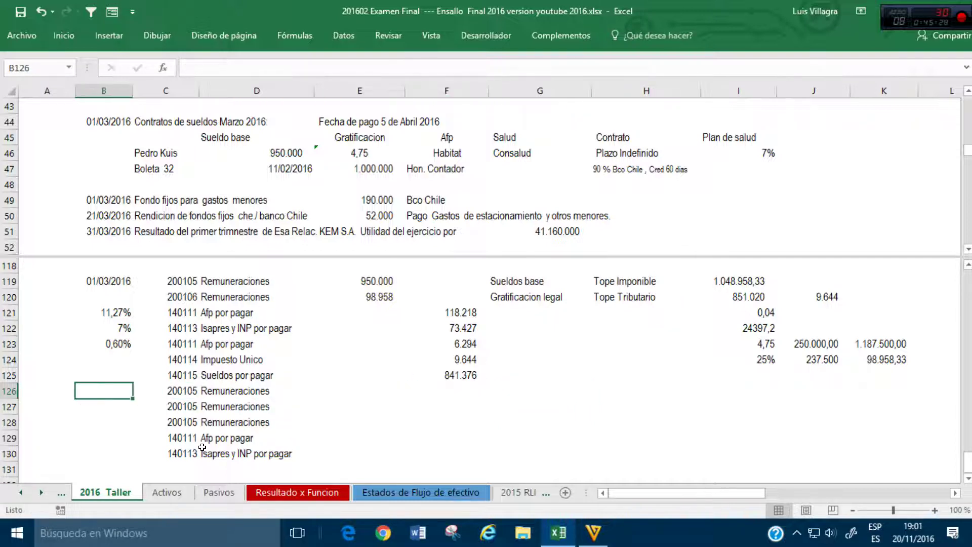
type("Em")
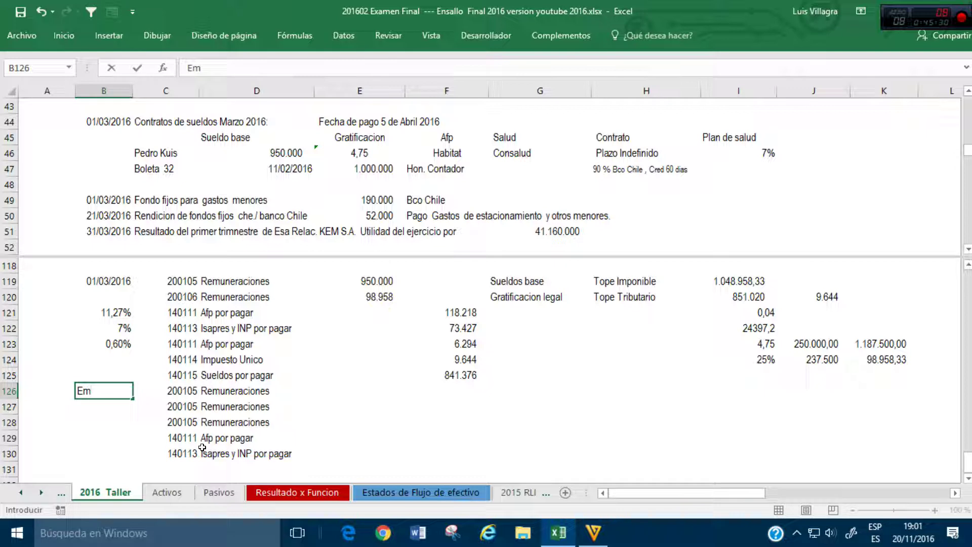
key("Escape")
key("Down")
key("Up")
key("Right")
key("Right")
type("0")
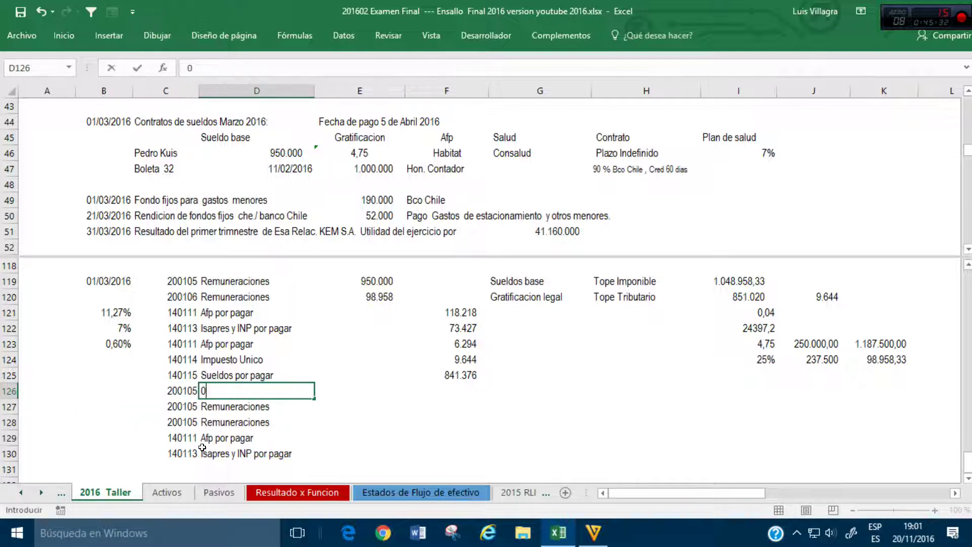
key("Escape")
Step: Enter the employer contribution rates 2,40%, 1,15% and 0,95% in B126, B127 and B128 beside the added Remuneraciones lines
key("Left")
key("Left")
key("Right")
key("Left")
type("2")
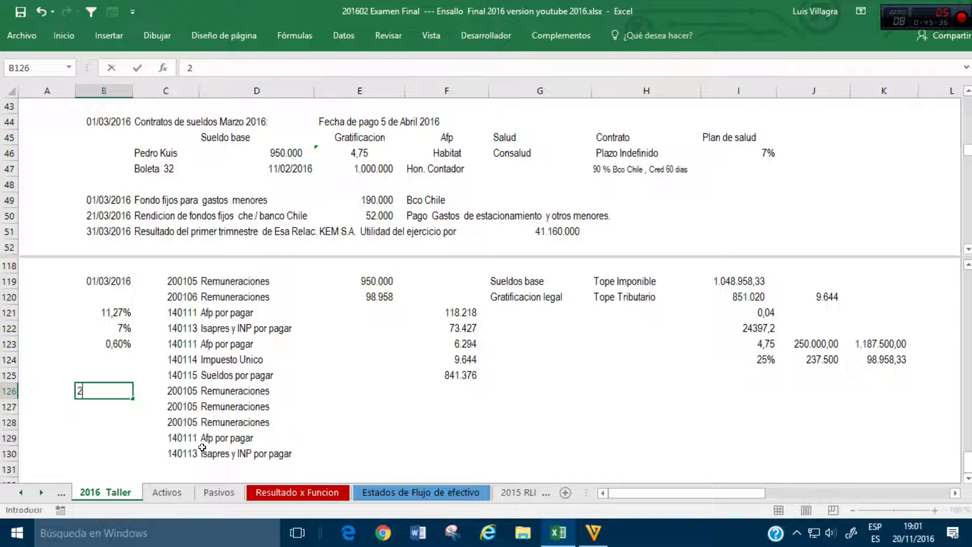
type(",40%")
key("Return")
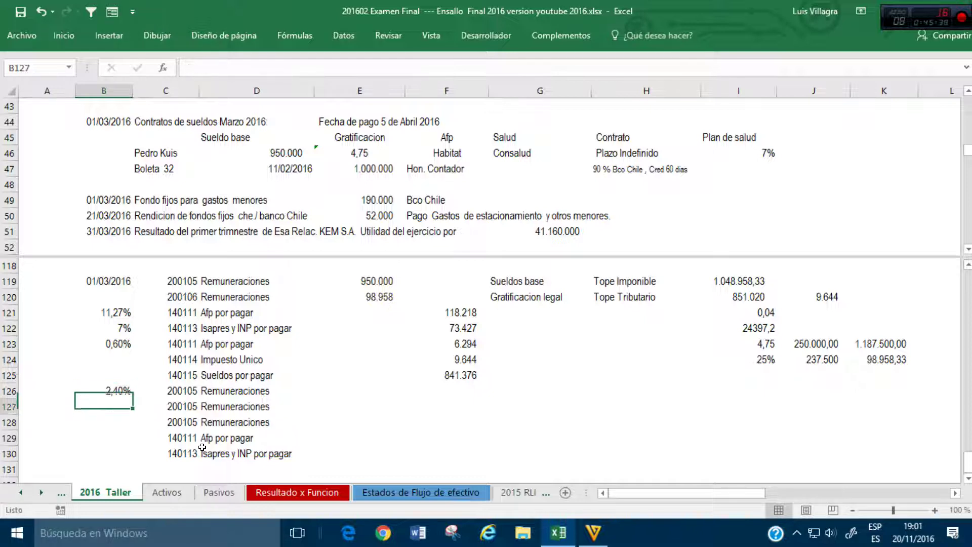
type("1,15%")
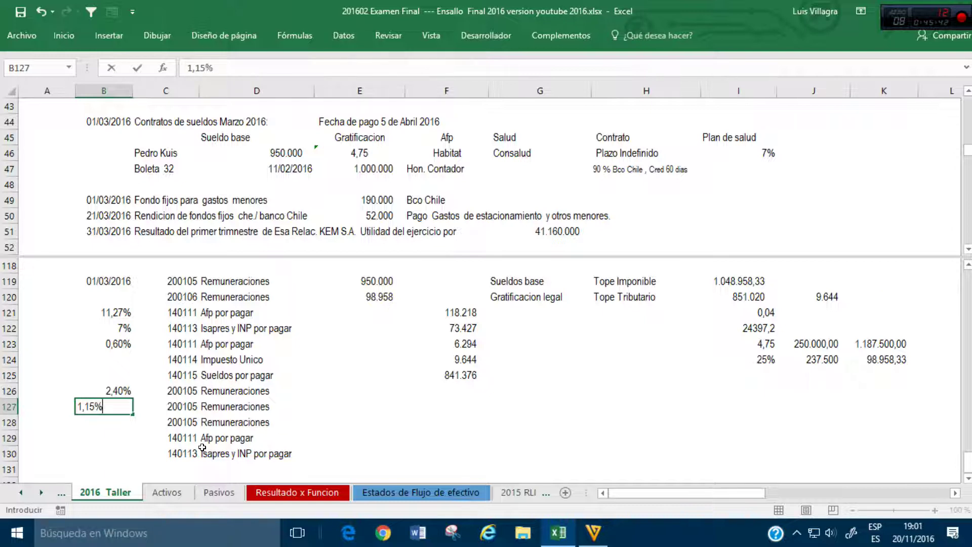
key("Return")
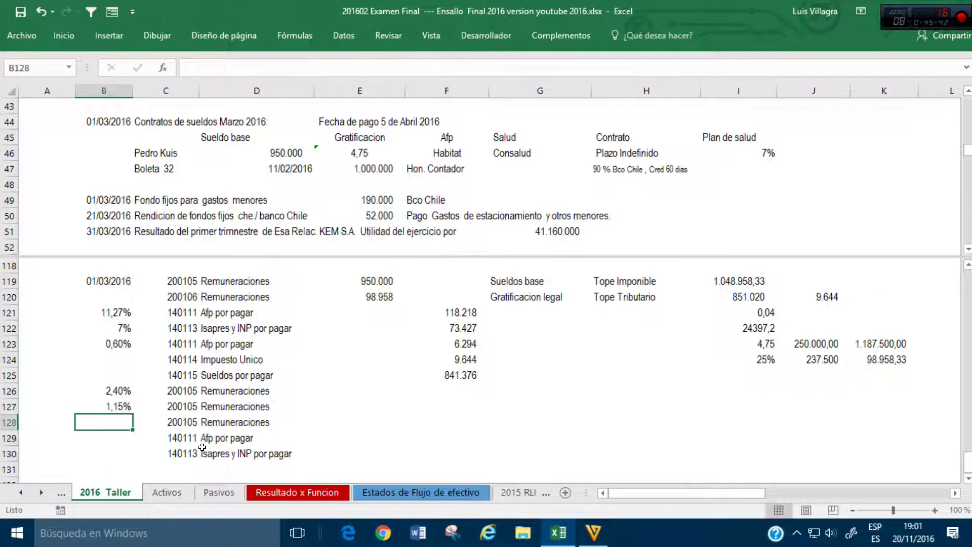
type("0")
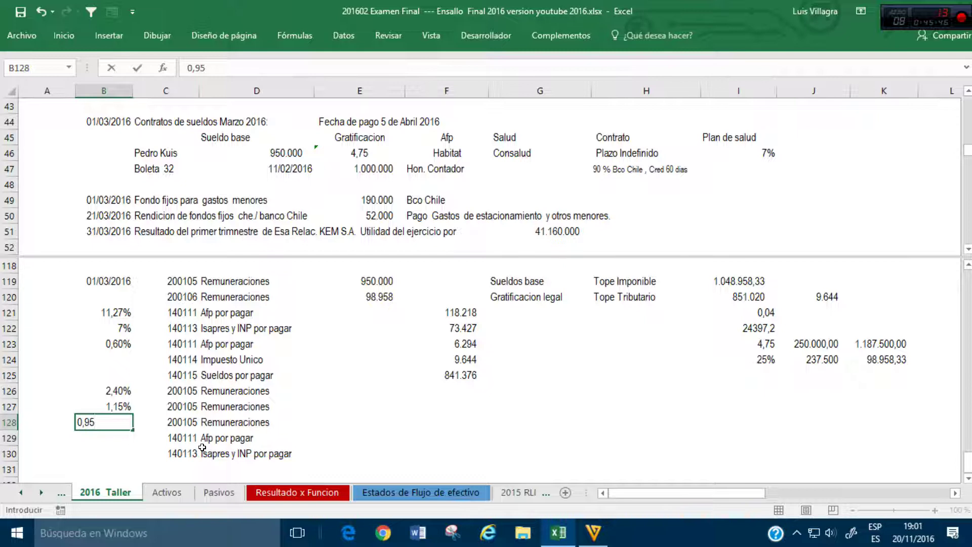
type(",95")
key("Return")
Step: Calculate the first employer contribution in E126 as the Tope Imponible in I119 times the 2,40% rate in B126
key("Up")
key("Right")
key("Right")
key("Right")
key("Up")
key("Up")
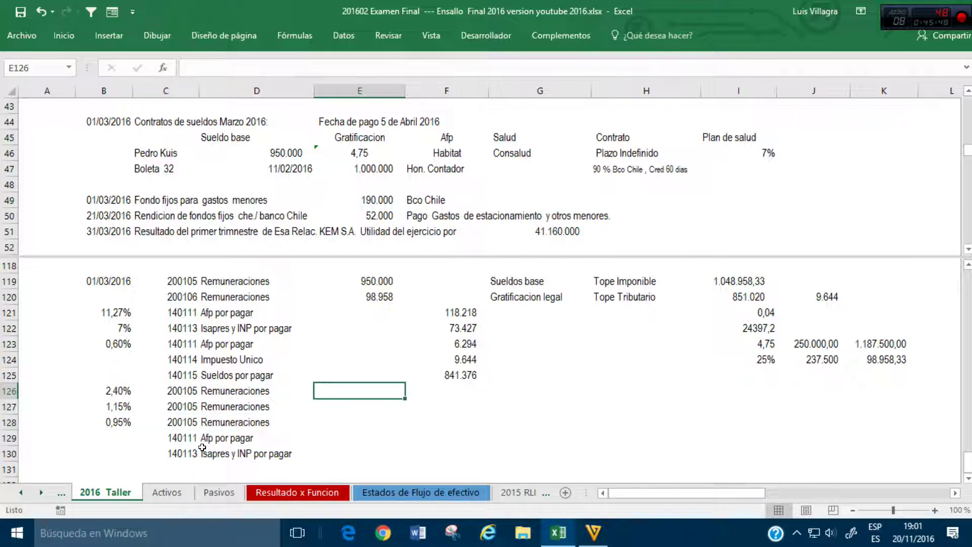
type("+")
key("Up")
key("Up")
key("Right")
key("Right")
key("Right")
key("Up")
key("Up")
key("Up")
key("Up")
key("Right")
key("Up")
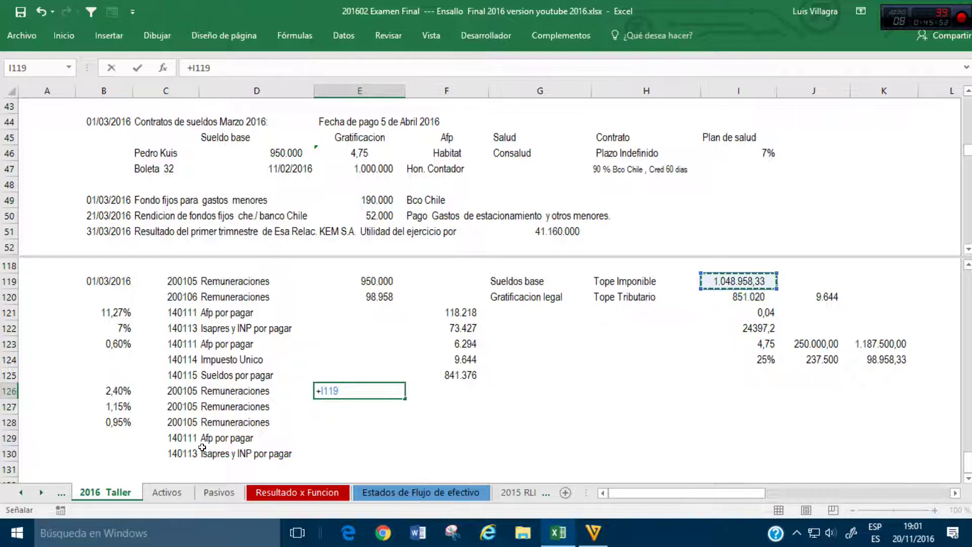
type("*")
key("Left")
key("Left")
key("Left")
key("Left")
key("Right")
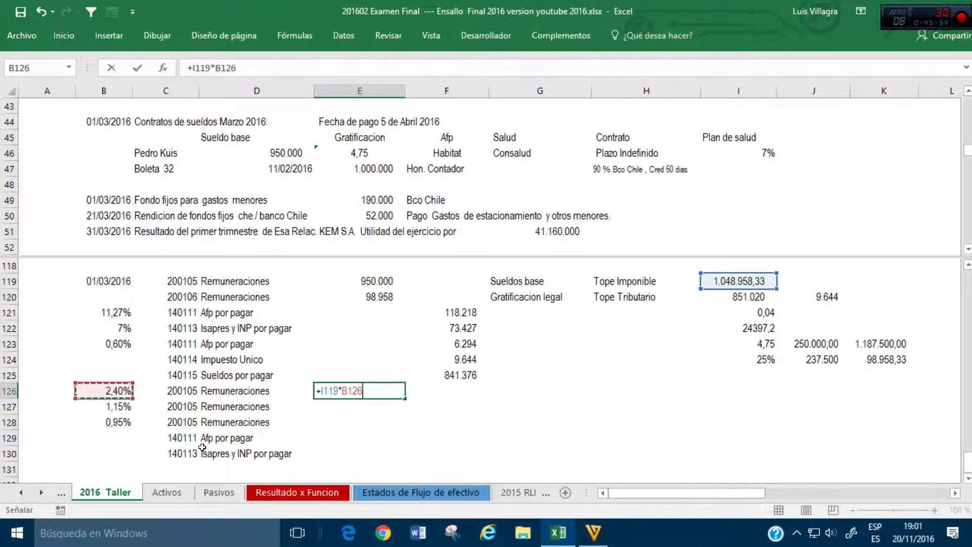
key("Return")
Step: Calculate the second employer contribution in E127 as the 1,15% rate in B127 times the Tope Imponible in I119
key("Up")
key("Down")
type("+")
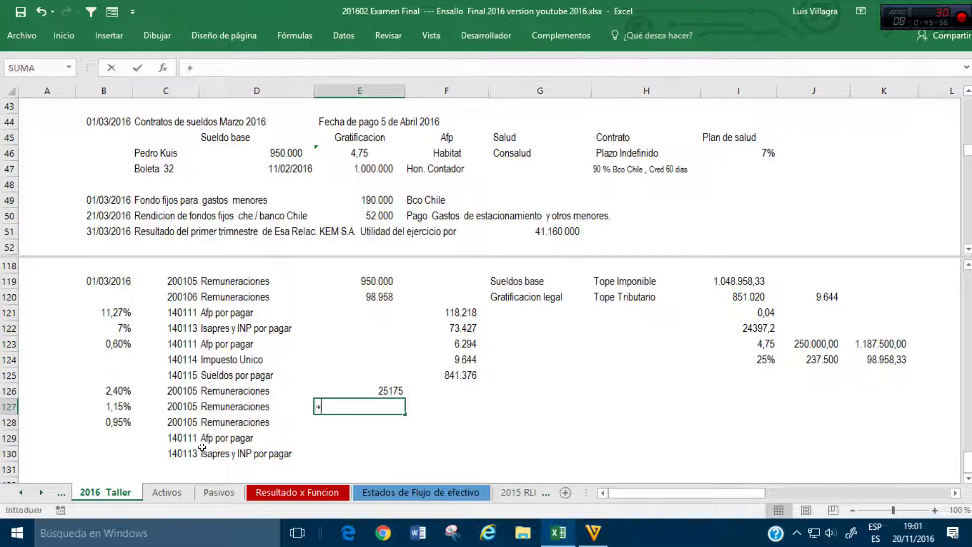
key("Up")
key("Left")
key("Left")
key("Down")
key("Left")
type("*")
key("Up")
key("Up")
key("Up")
key("Up")
key("Right")
key("Right")
key("Right")
key("Up")
key("Up")
key("Up")
key("Up")
key("Right")
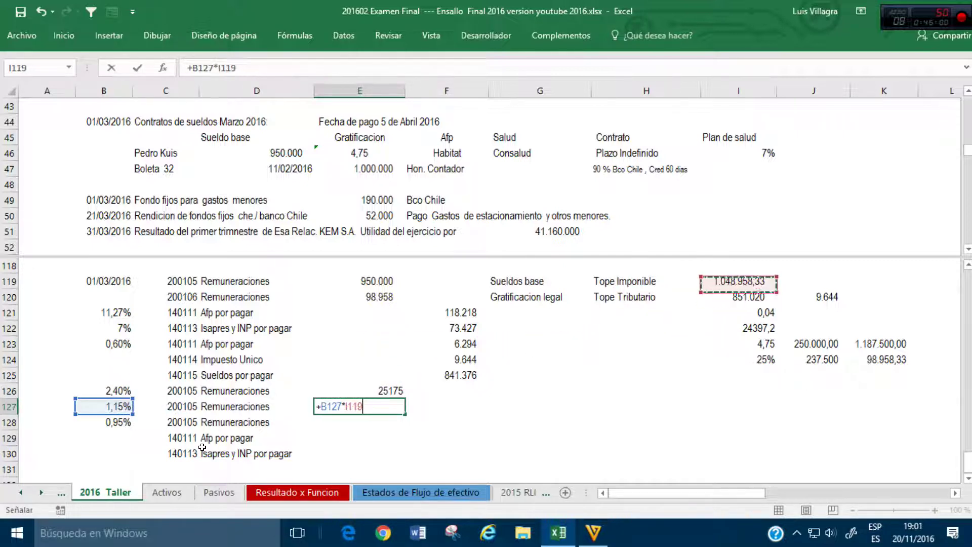
key("Return")
Step: Try to calculate the third employer contribution in E128 from the B128 rate and the Tope Imponible in I119
type("+")
key("Left")
key("Left")
key("Left")
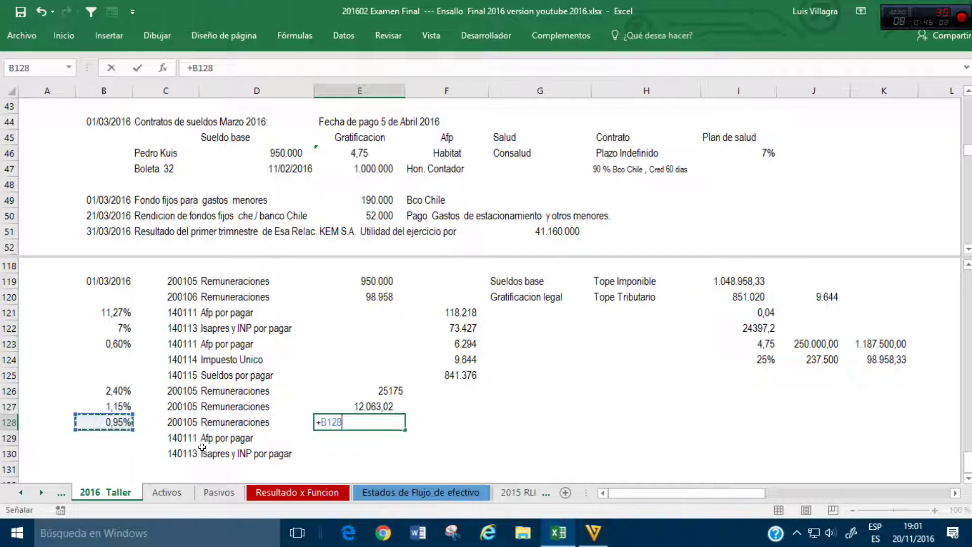
type("*")
key("Up")
key("Up")
key("Up")
key("Up")
key("Up")
key("Up")
key("Up")
key("Up")
key("Up")
key("Right")
key("Right")
key("Right")
key("Right")
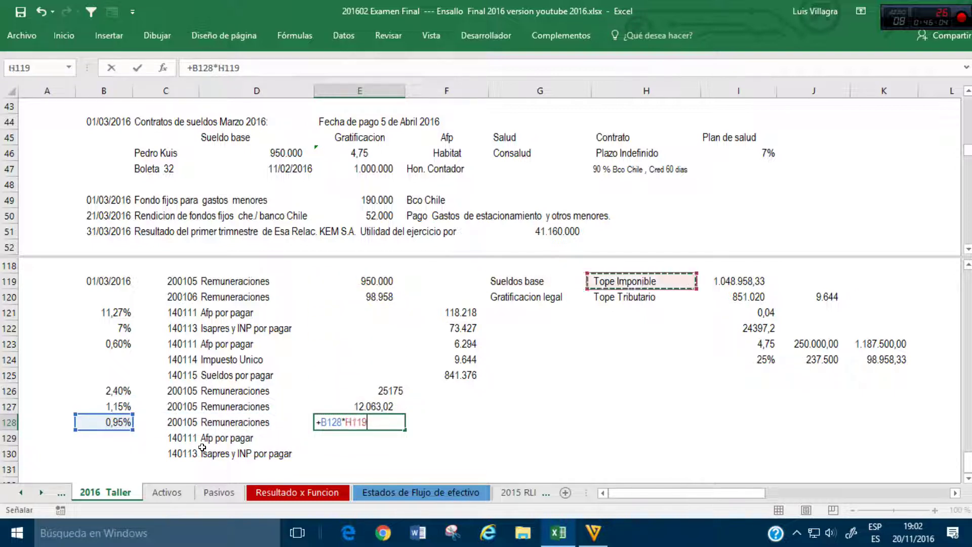
key("Return")
Step: Replace the faulty formula in E128 with the 0,95% rate in B128 times the Tope Imponible in I119
key("Up")
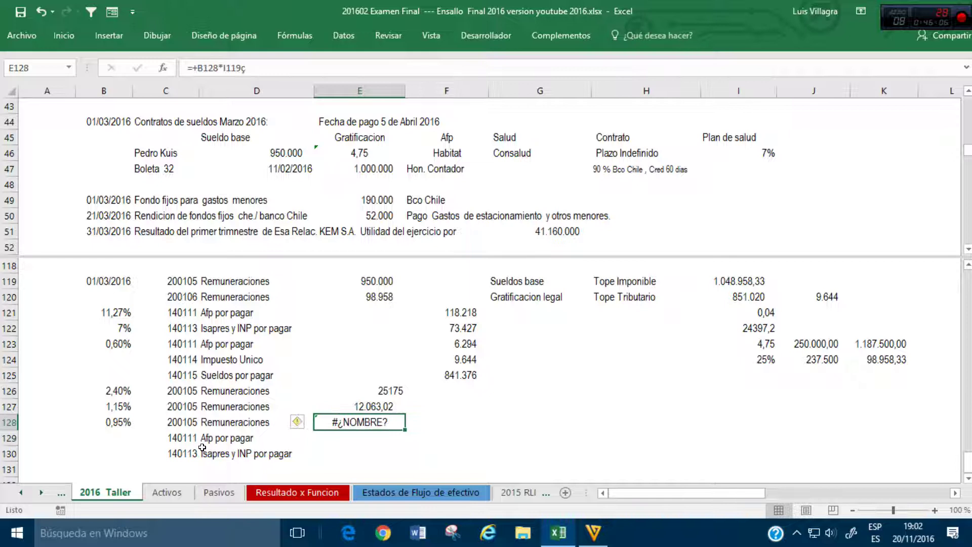
type("+")
key("Left")
key("Left")
key("Left")
type("*")
key("Up")
key("Up")
key("Up")
key("Up")
key("Up")
key("Up")
key("Up")
key("Up")
key("Up")
key("Up")
key("Up")
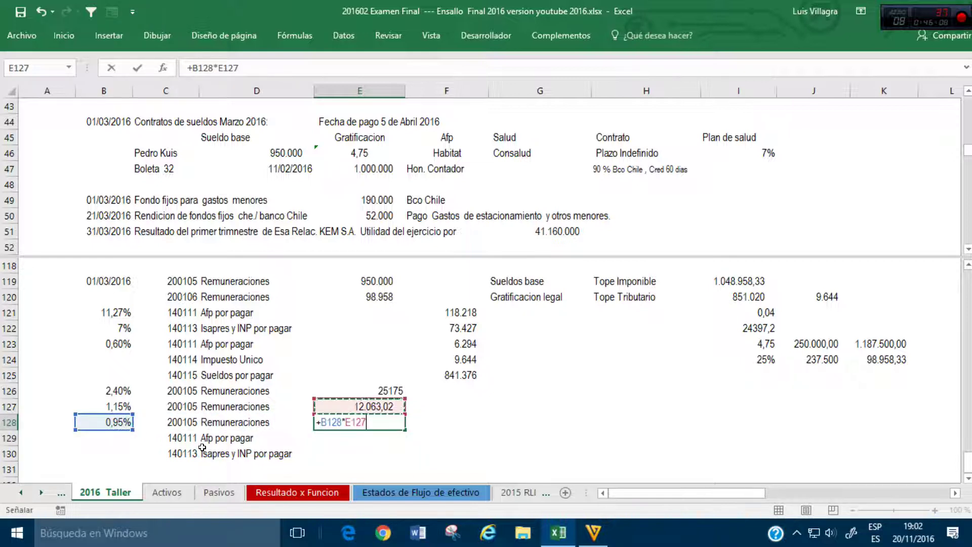
key("Right")
key("Right")
key("Right")
key("Right")
key("Down")
key("Down")
key("Return")
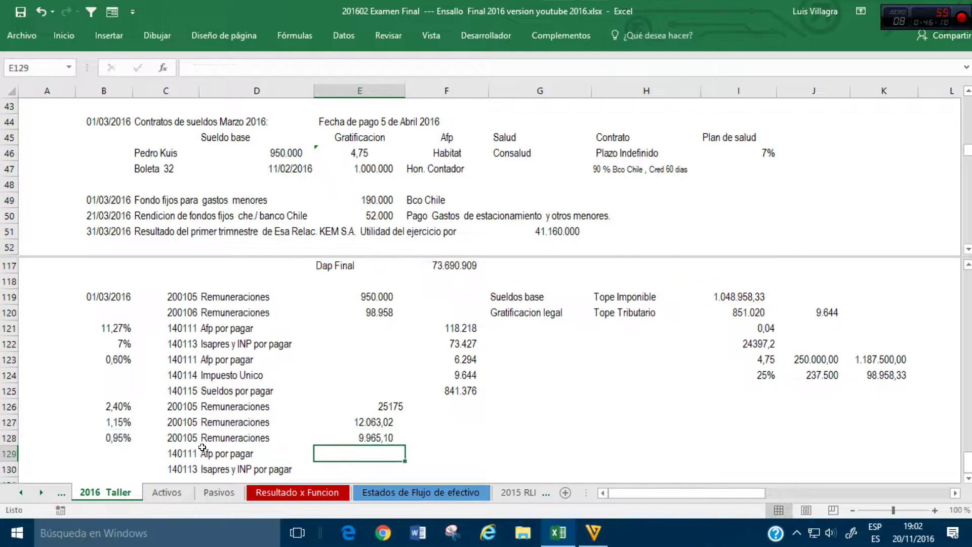
Step: Credit Afp por pagar in F129 with the sum of the contributions in E126 and E127
key("Right")
type("+")
key("Up")
key("Up")
key("Up")
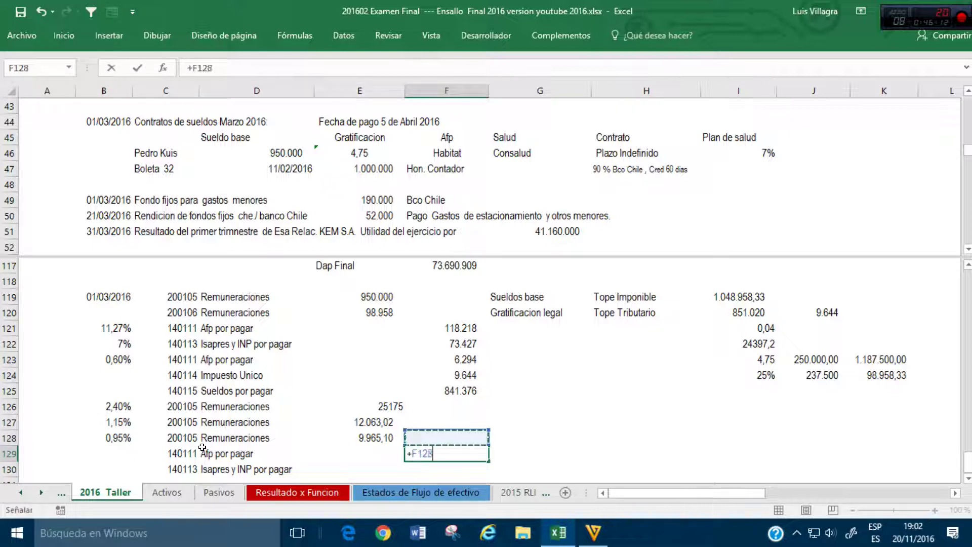
key("Left")
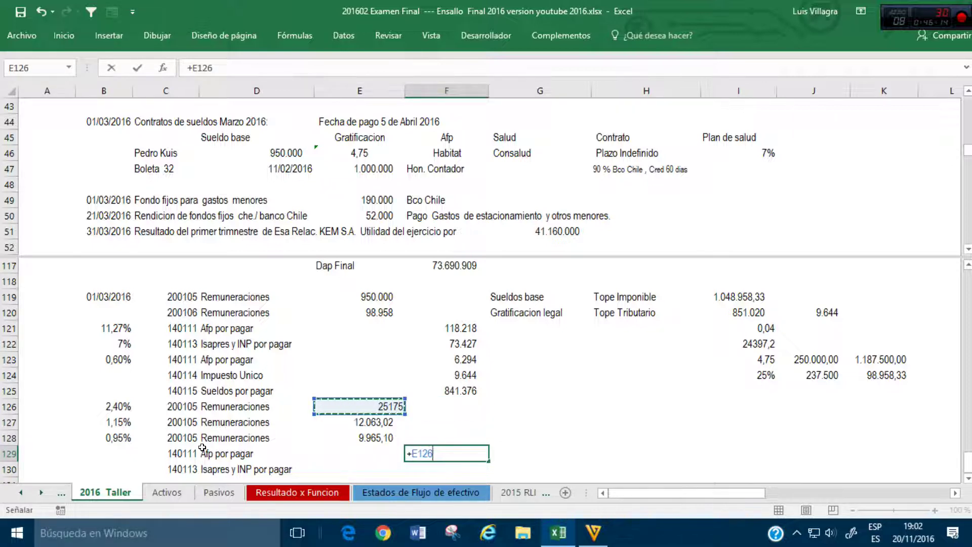
type("+")
key("Up")
key("Left")
key("Up")
key("Return")
Step: Credit Isapres y INP por pagar in F130 by linking it to the contribution in E128
type("+")
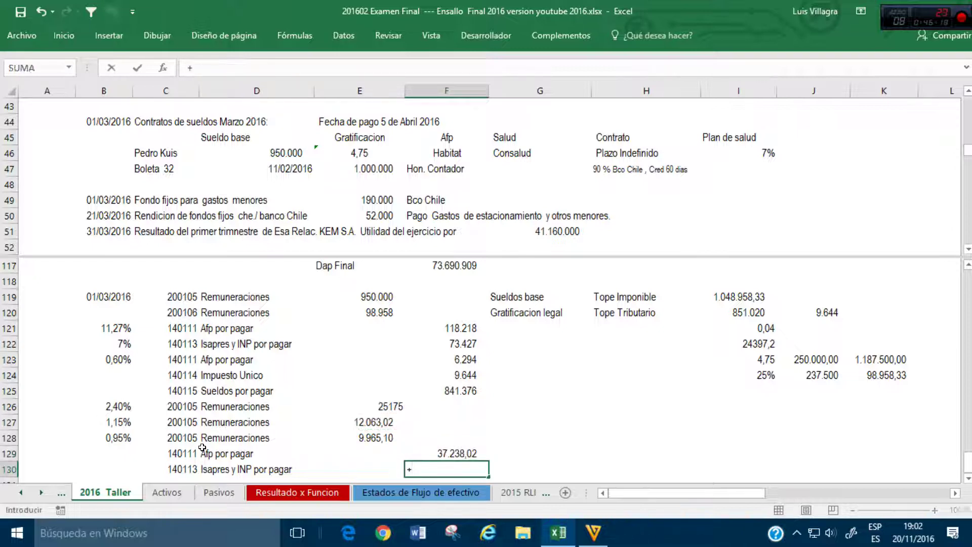
key("Up")
key("Up")
key("Left")
key("Return")
key("Up")
Step: Format the salary entry amounts in E119:F131 uniformly with thousands separators and no decimals
left_click_drag(374, 280, 429, 468)
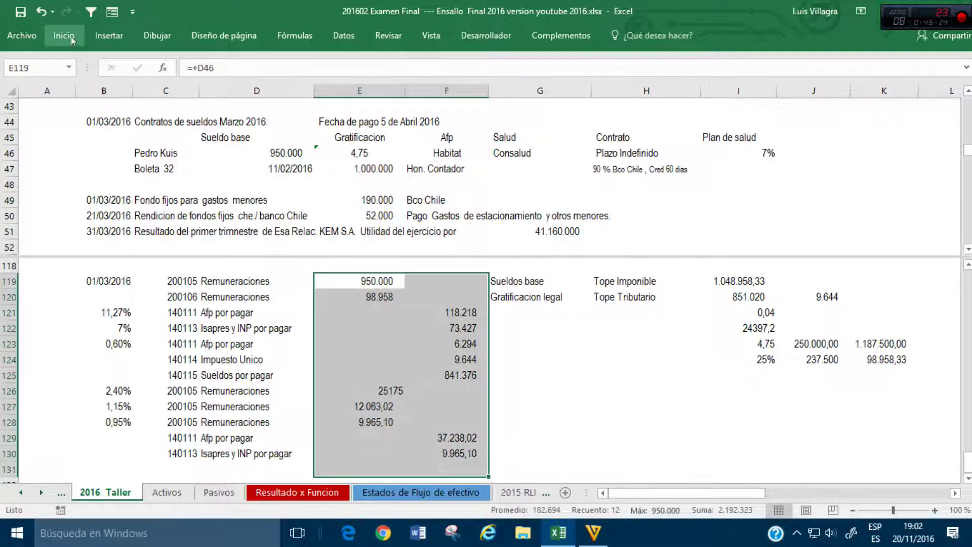
left_click(70, 38)
left_click(494, 86)
left_click(493, 86)
left_click(493, 86)
left_click(494, 86)
left_click(493, 86)
left_click(486, 86)
left_click(486, 86)
left_click(487, 86)
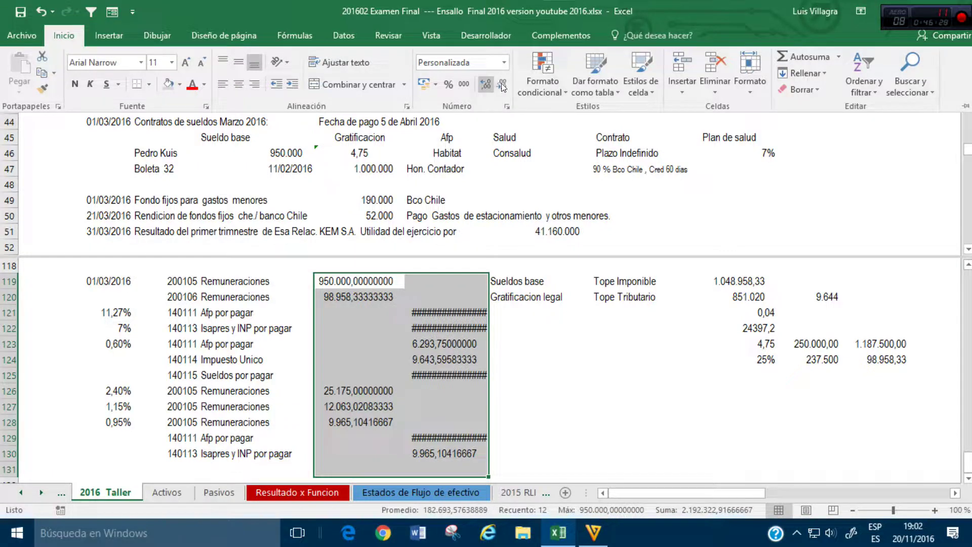
left_click(503, 85)
left_click(502, 85)
left_click(503, 85)
left_click(503, 85)
left_click(503, 85)
left_click(503, 85)
left_click(503, 86)
left_click(502, 85)
Step: Label the salary entry's amount columns Debe in E118 and Haber in F118
left_click(391, 259)
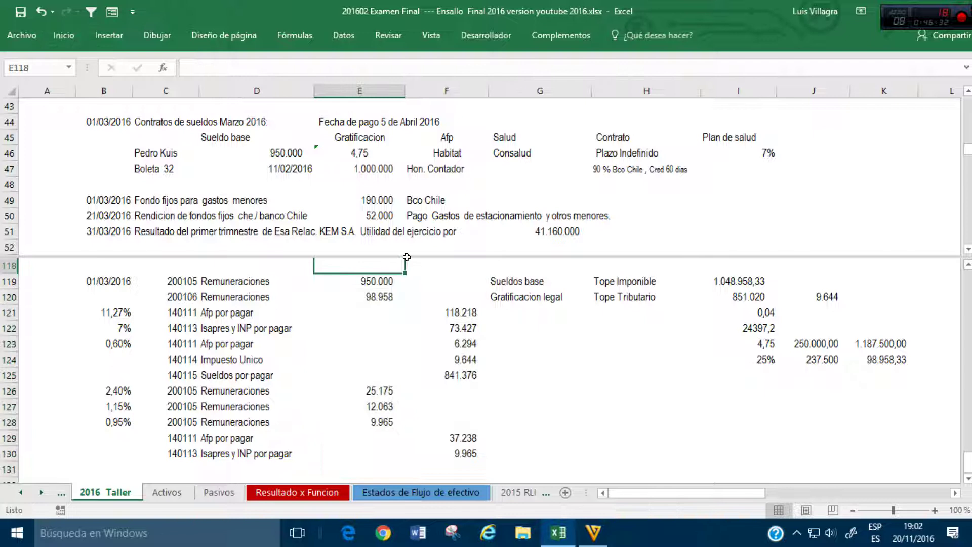
type("debe")
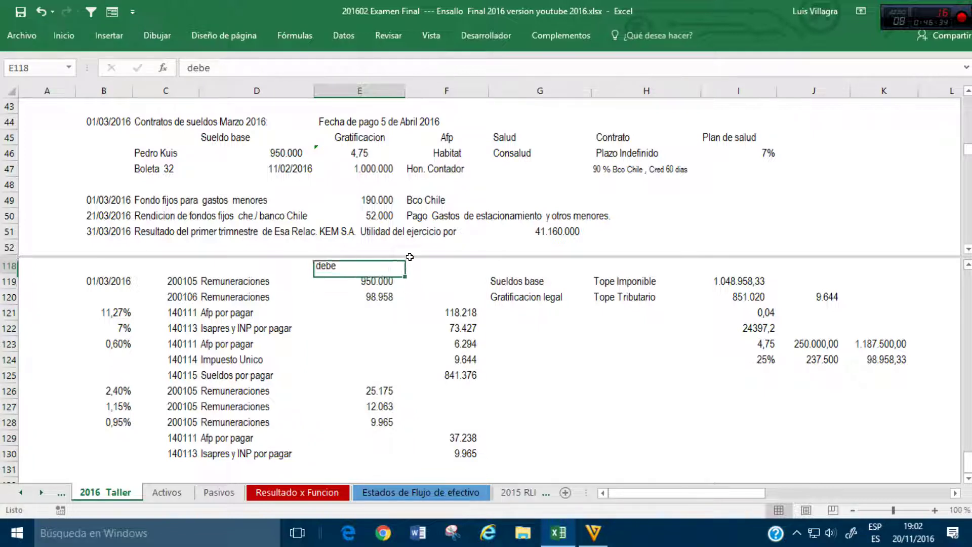
key("BackSpace")
key("BackSpace")
key("BackSpace")
key("BackSpace")
type("Deb")
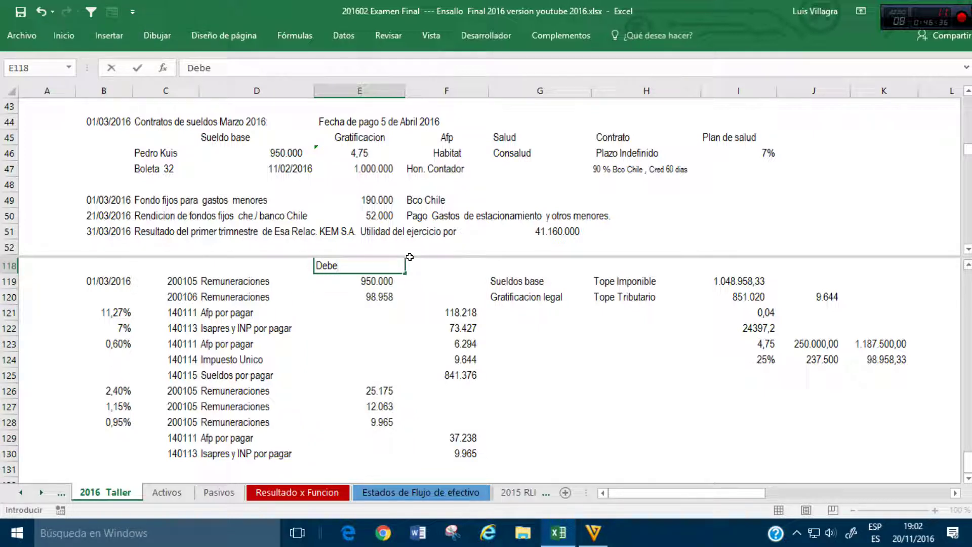
key("Tab")
type("Habe")
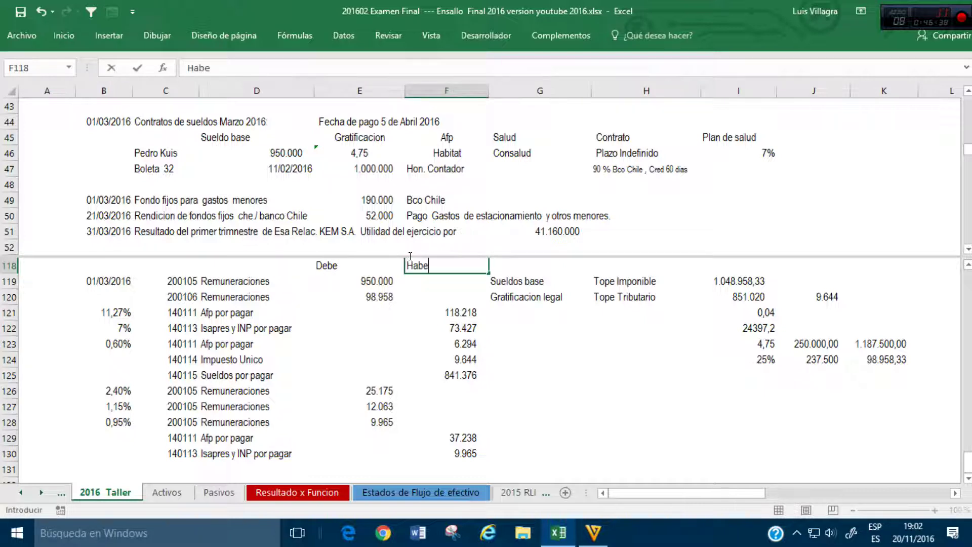
key("Down")
Step: Total the Debe amounts E119:E130 in E131 and copy the sum formula across to F131 for the Haber amounts
key("Down")
key("Down")
key("Down")
key("Down")
key("Down")
key("Down")
key("Down")
key("Down")
key("Down")
key("Down")
key("Down")
key("Down")
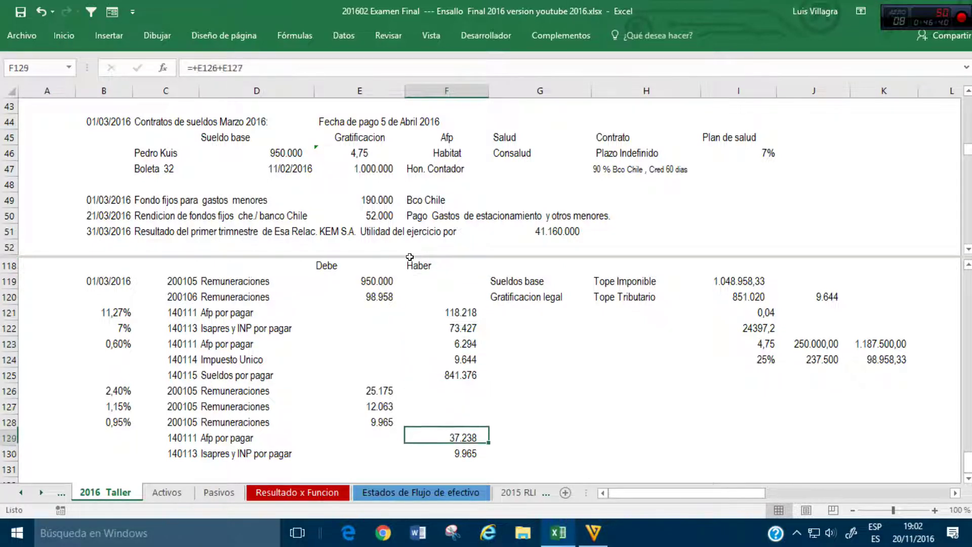
key("Left")
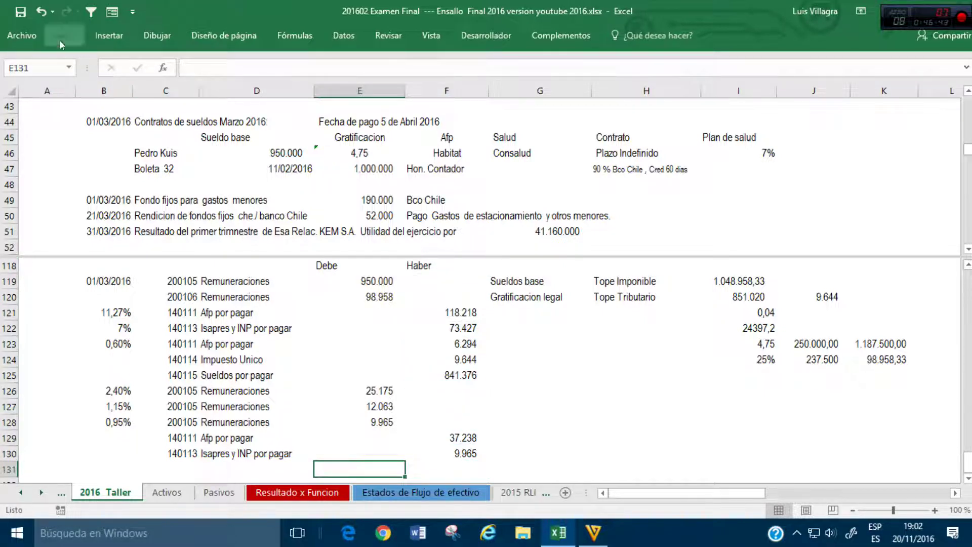
left_click(61, 36)
left_click(805, 58)
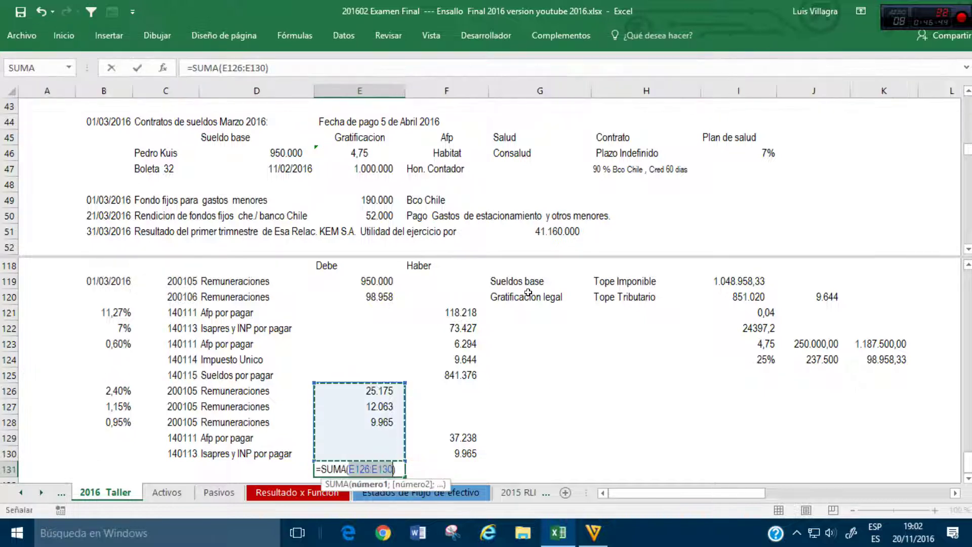
left_click_drag(360, 281, 360, 453)
key("ctrl+Return")
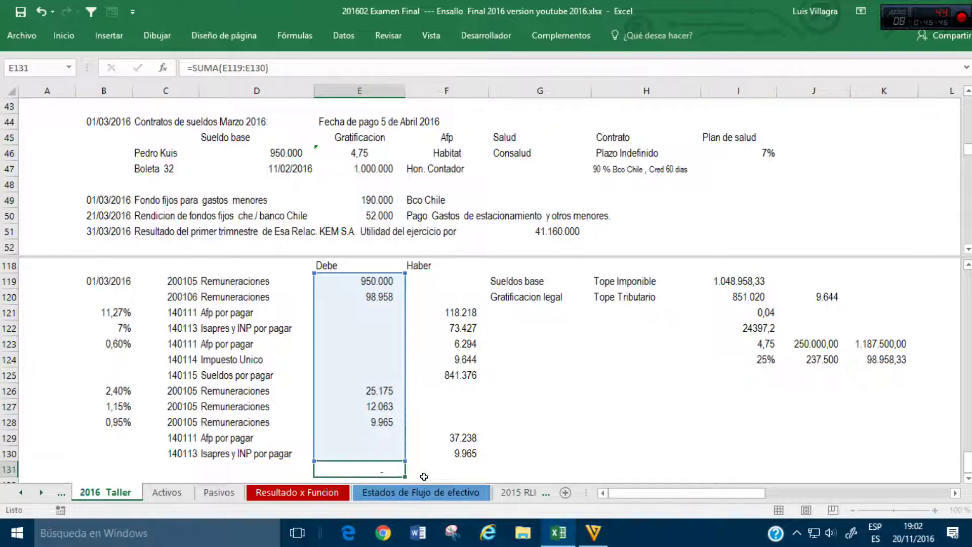
left_click_drag(405, 461, 481, 456)
left_click(445, 389)
scroll(387, 404, "up", 1)
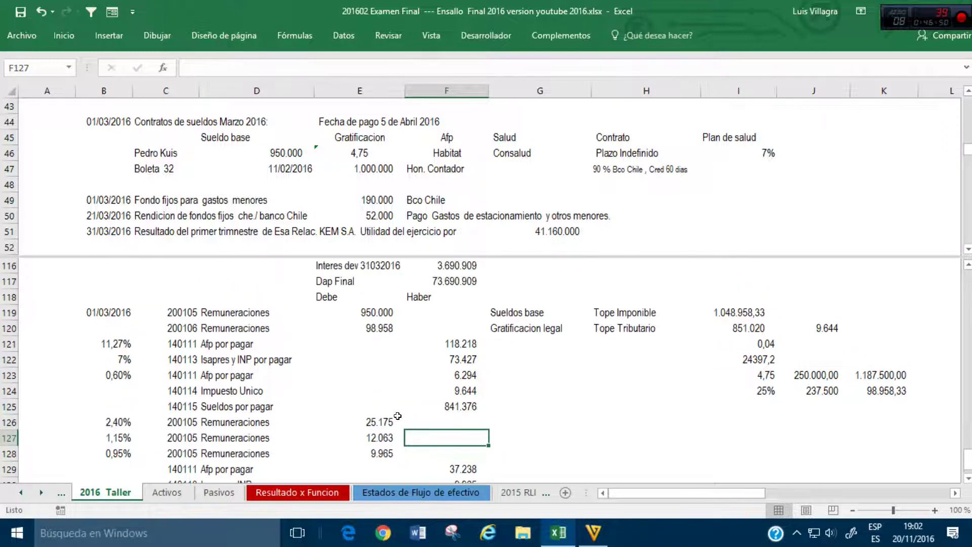
scroll(398, 409, "down", 2)
scroll(400, 406, "up", 1)
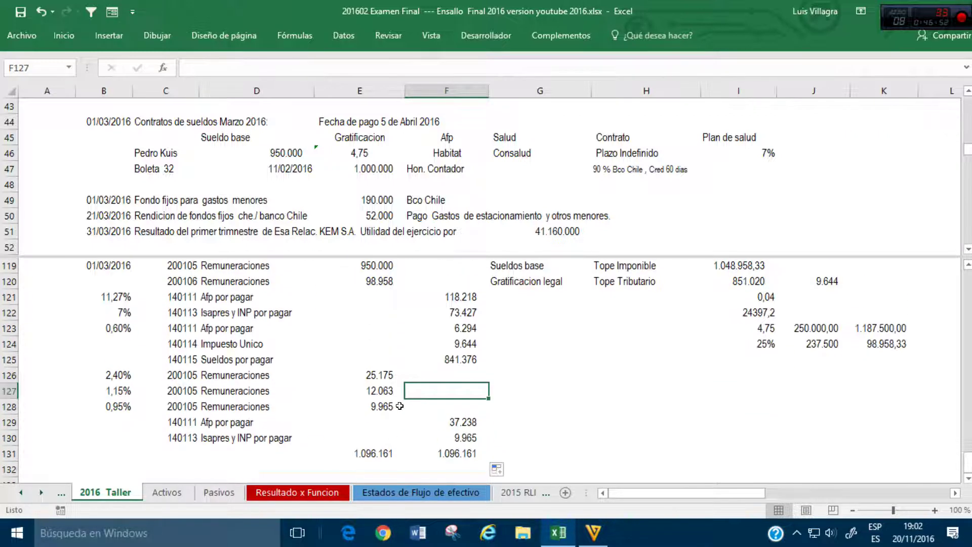
Step: In Resultado x Funcion, link Remuneraciones in E13 to the negative sum of 2016 Taller cells E119, E120, E126 and E127
left_click(297, 492)
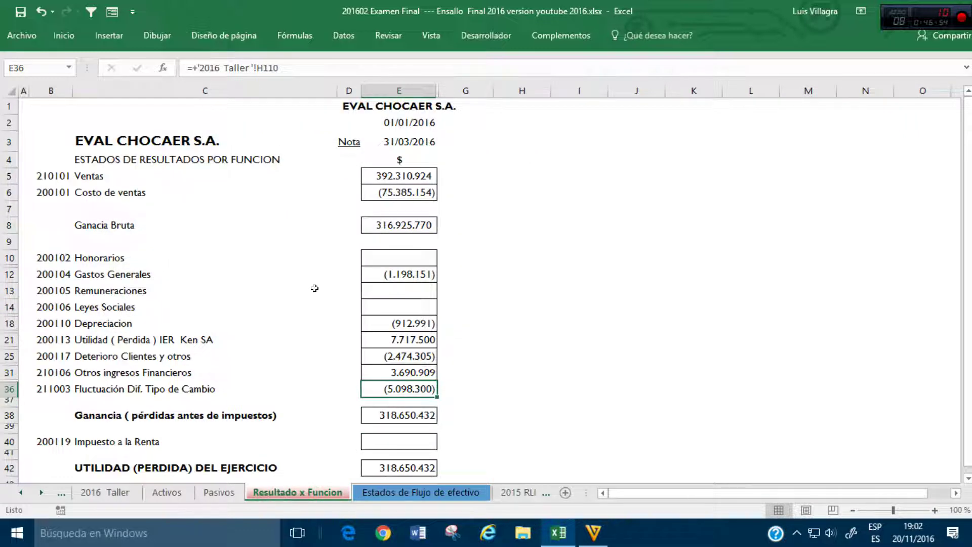
left_click(395, 294)
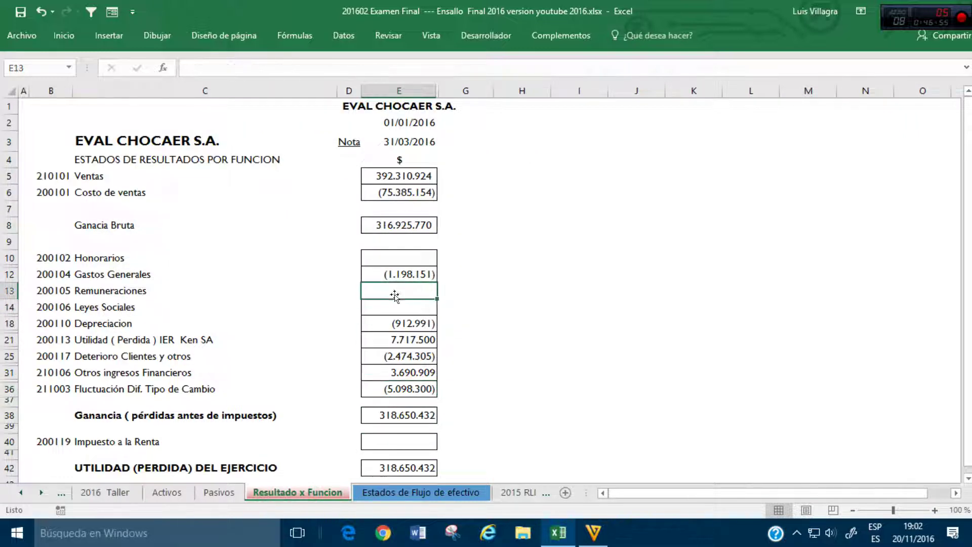
type("=")
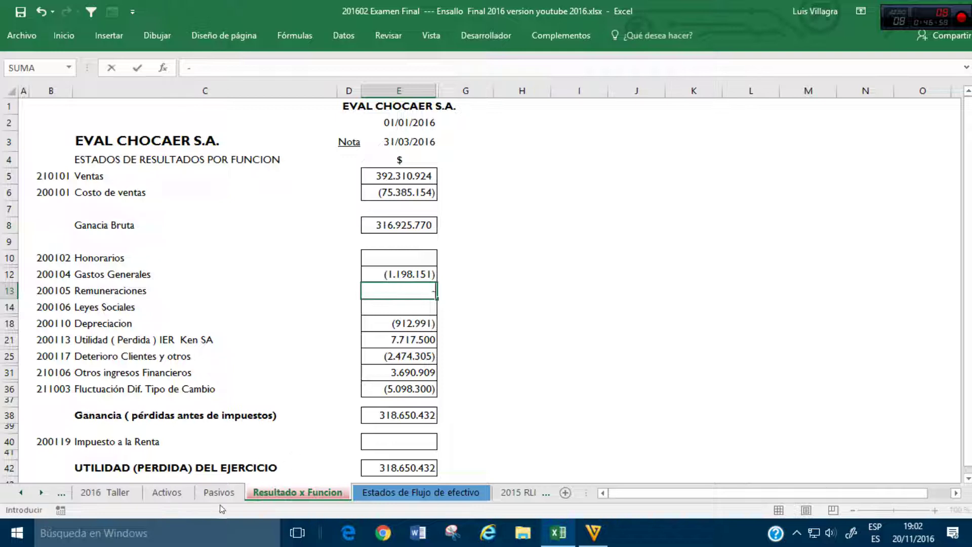
left_click(106, 494)
left_click(382, 266)
type("-")
left_click(369, 281)
type("-'2016 Taller '!E120")
left_click(367, 376)
type("-'2016  Taller '!E126-")
left_click(369, 391)
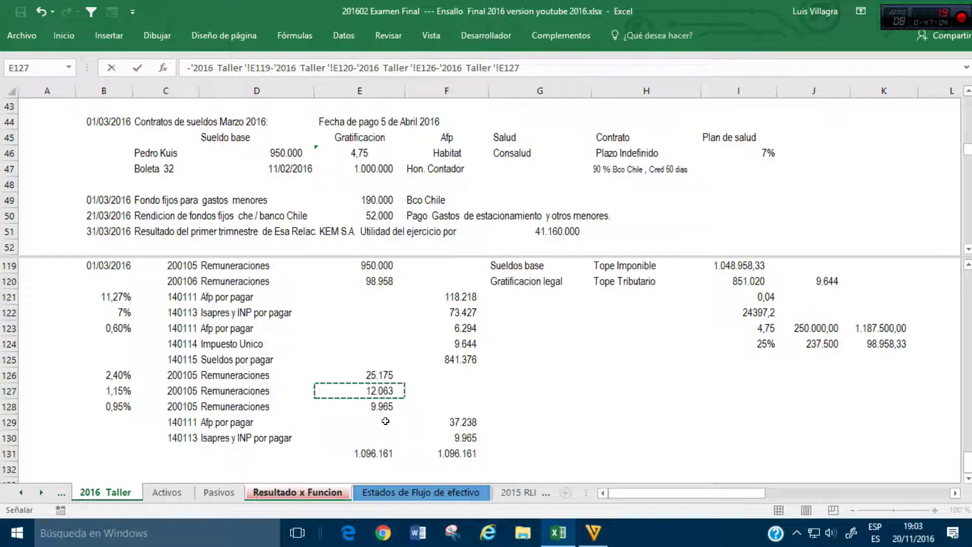
key("Return")
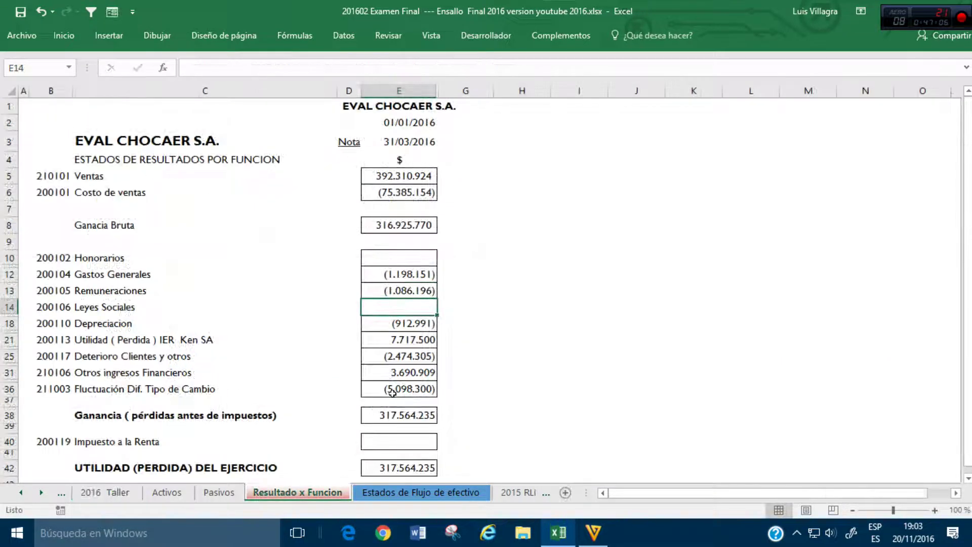
Step: Link Leyes Sociales in E14 to the negative of the 0,95% contribution in 2016 Taller cell E128
type("-")
left_click(105, 493)
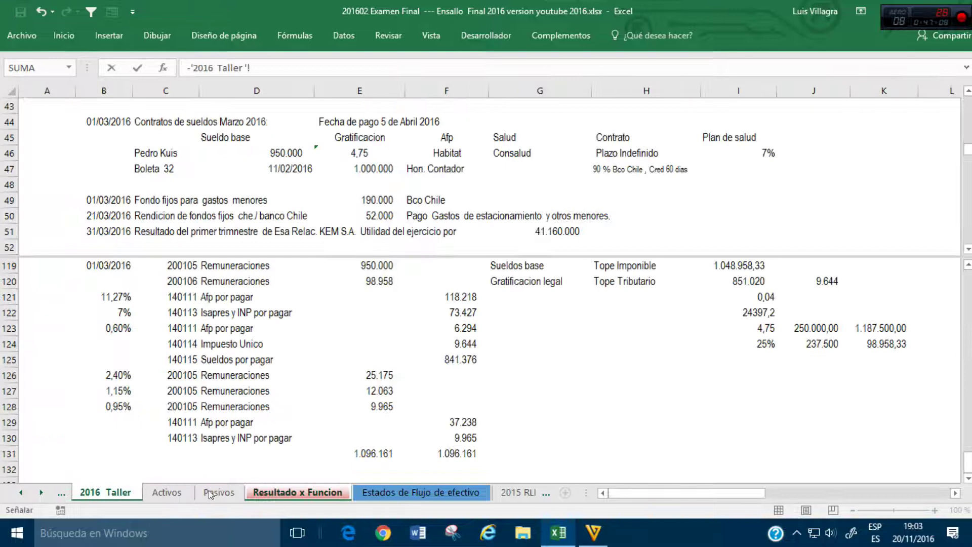
left_click(378, 407)
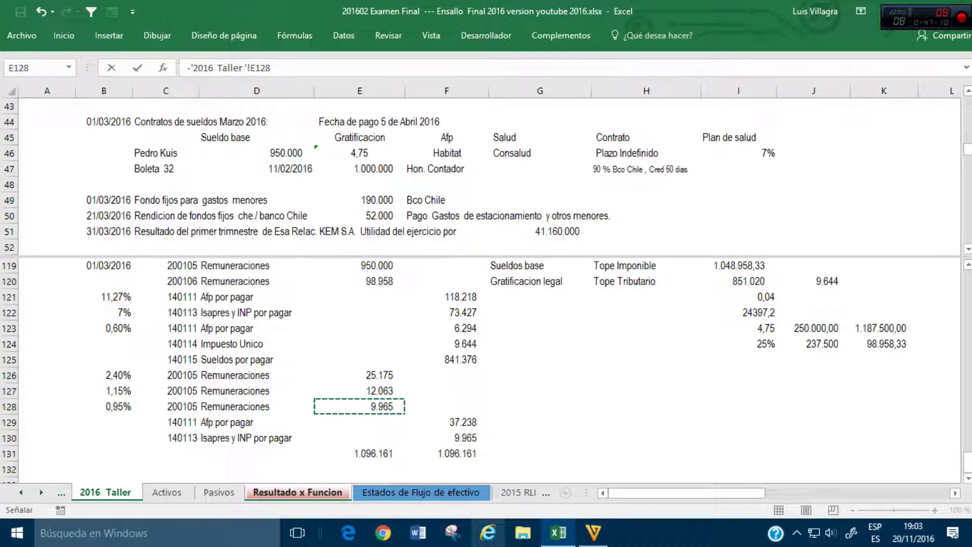
key("Return")
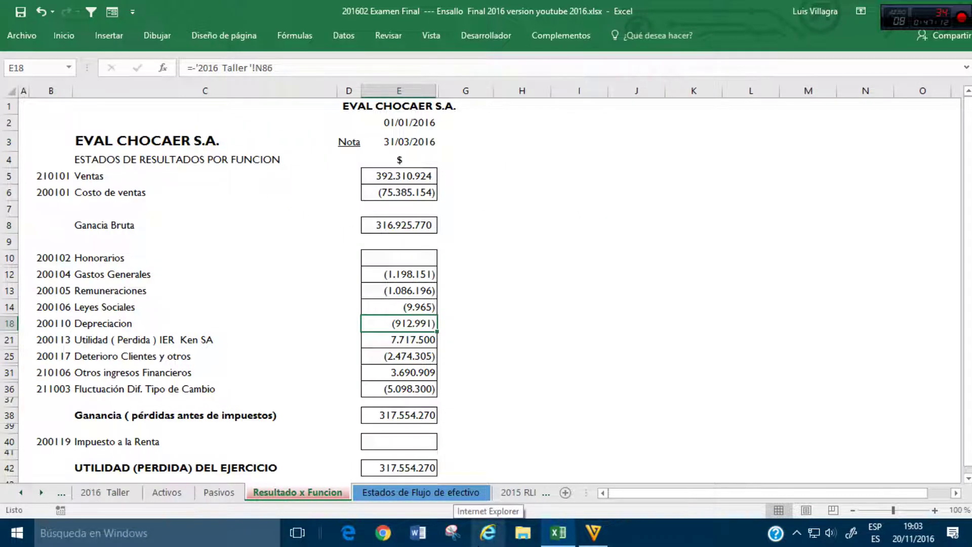
Step: On the Pasivos sheet, set Afp por pagar in E16 to the sum of 2016 Taller cells F121, F123 and F129
left_click(167, 493)
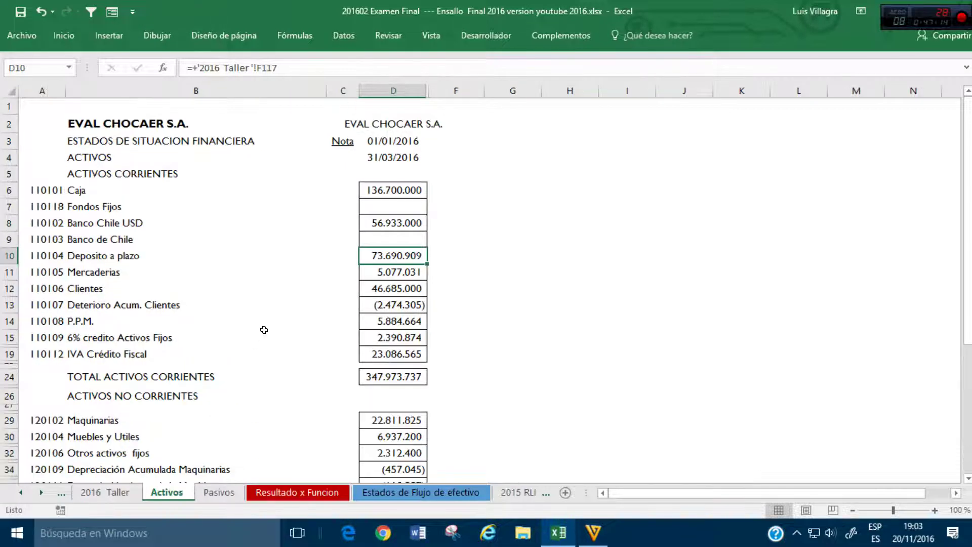
scroll(309, 359, "down", 1)
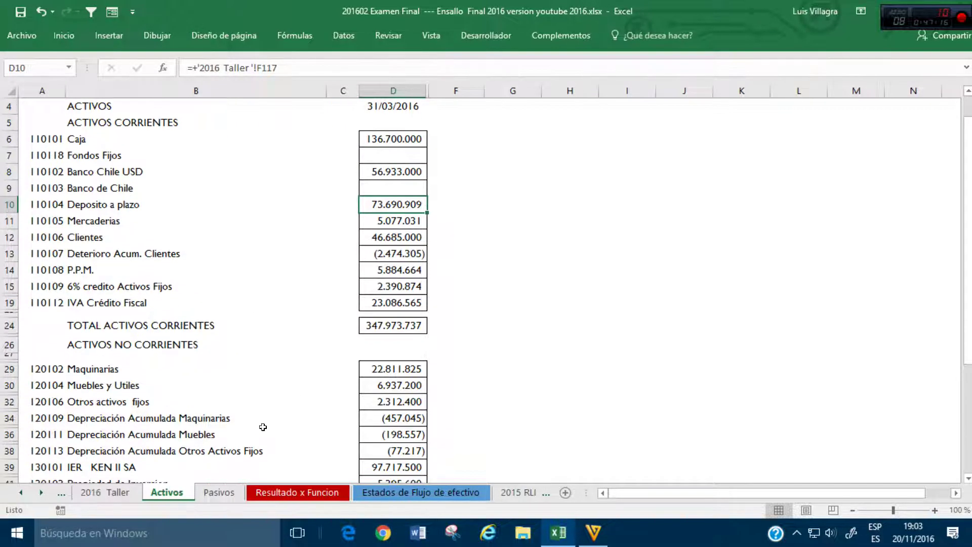
left_click(218, 494)
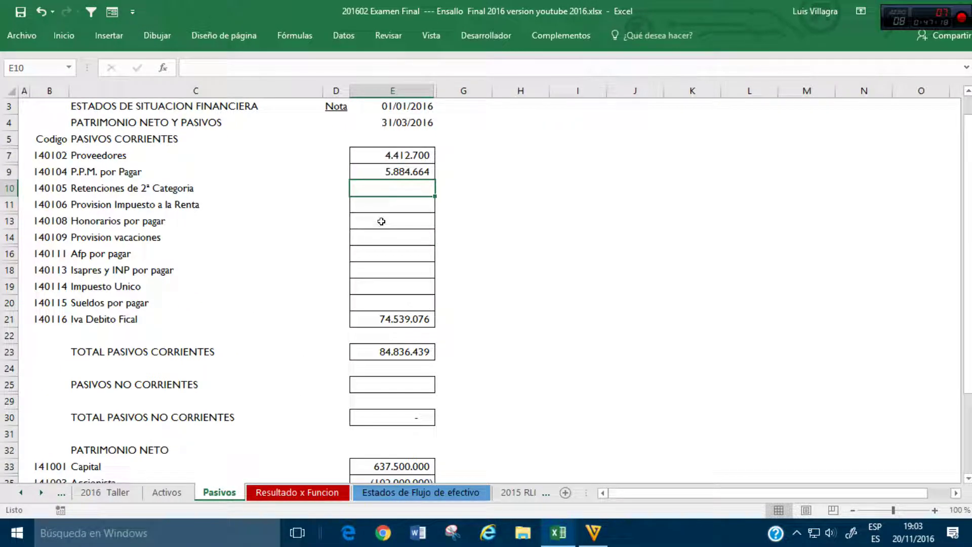
left_click(391, 255)
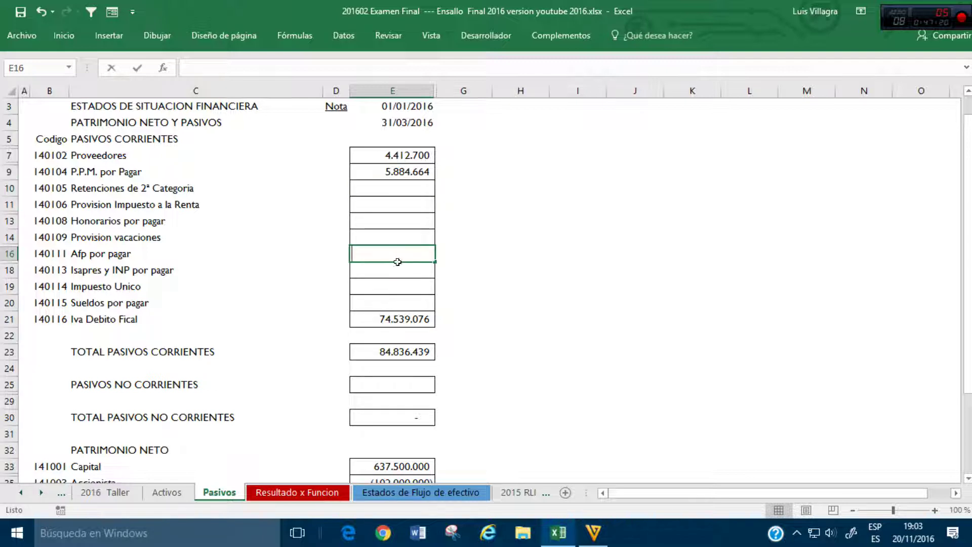
type("+")
left_click(165, 493)
left_click(122, 494)
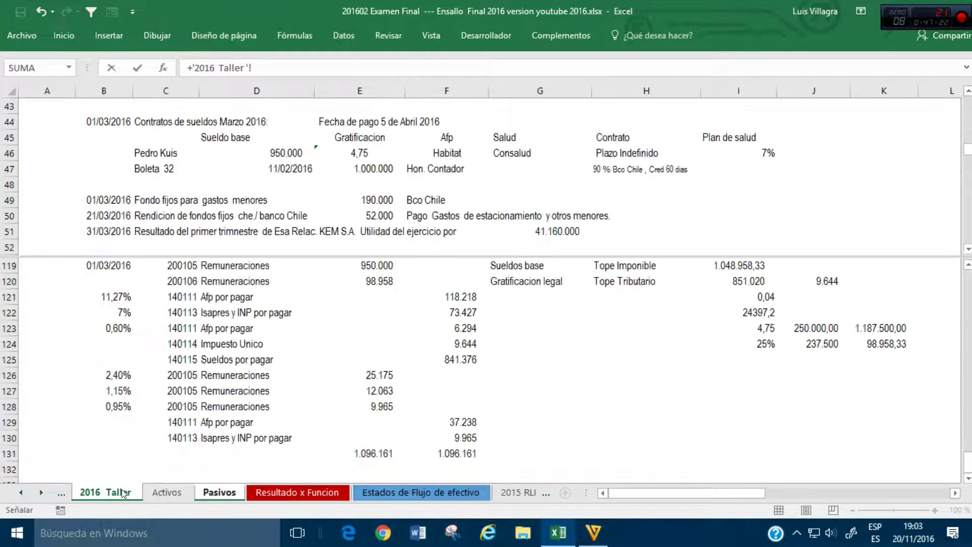
left_click(458, 297)
type("+")
left_click(461, 330)
type("+'2016  Taller '!F123+")
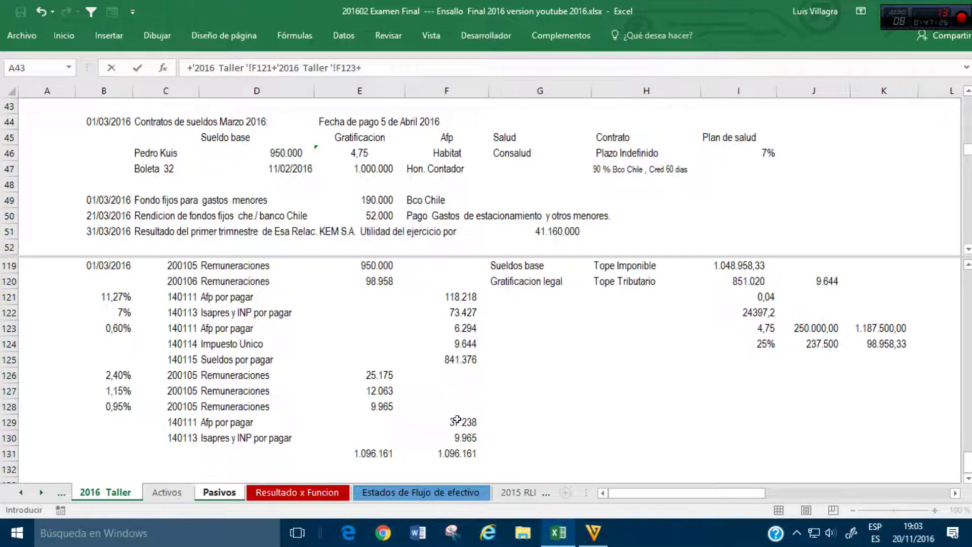
left_click(463, 422)
key("Return")
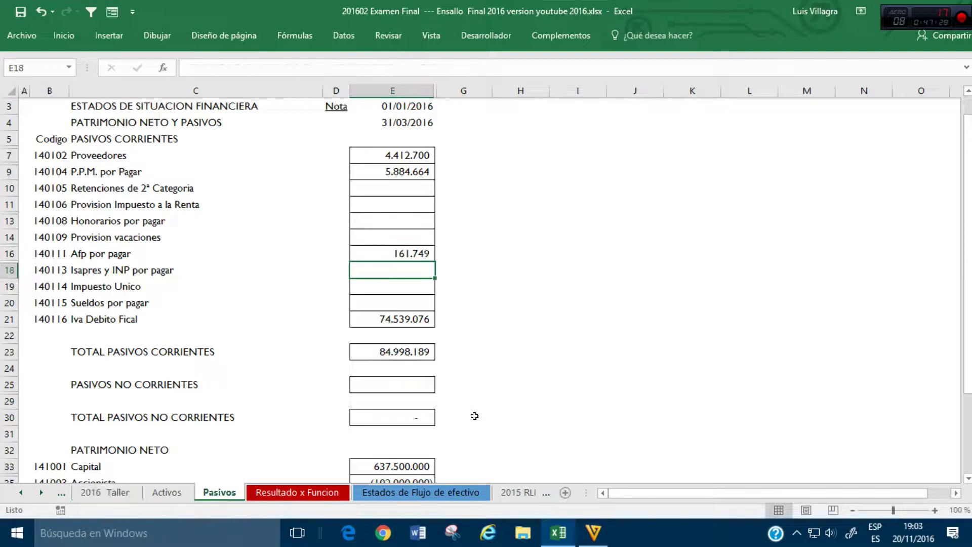
Step: Set Isapres y INP por pagar in E18 to the sum of 2016 Taller cells F122 and F130
type("+")
left_click(105, 492)
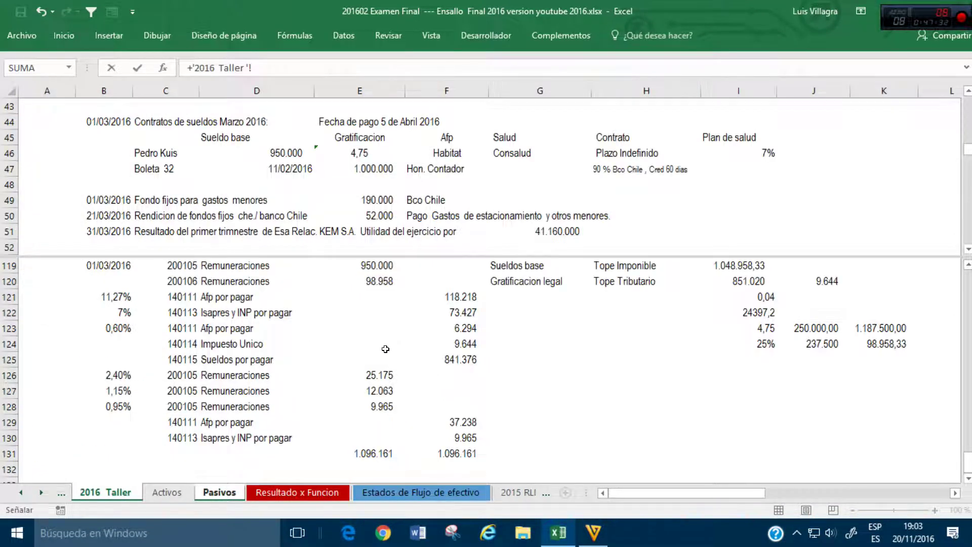
left_click(453, 314)
type("+")
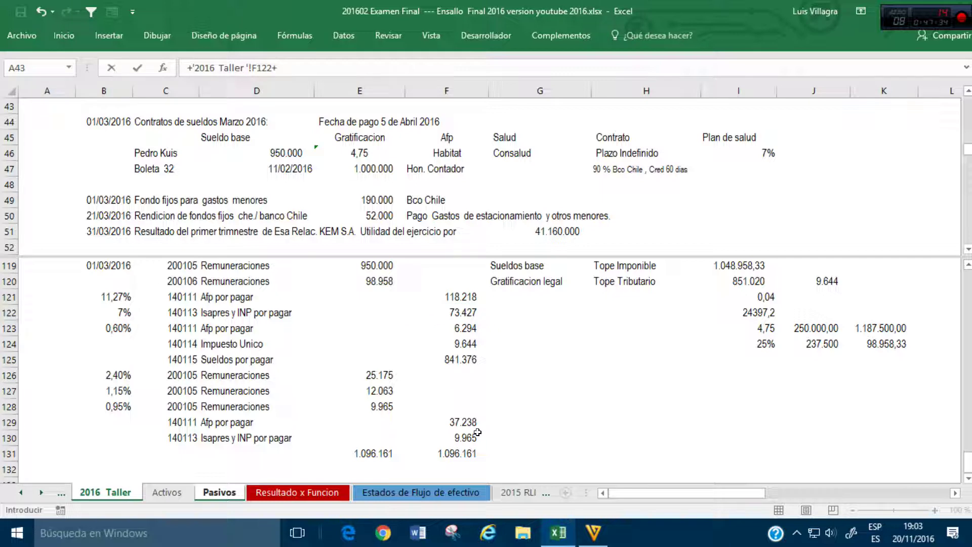
left_click(467, 437)
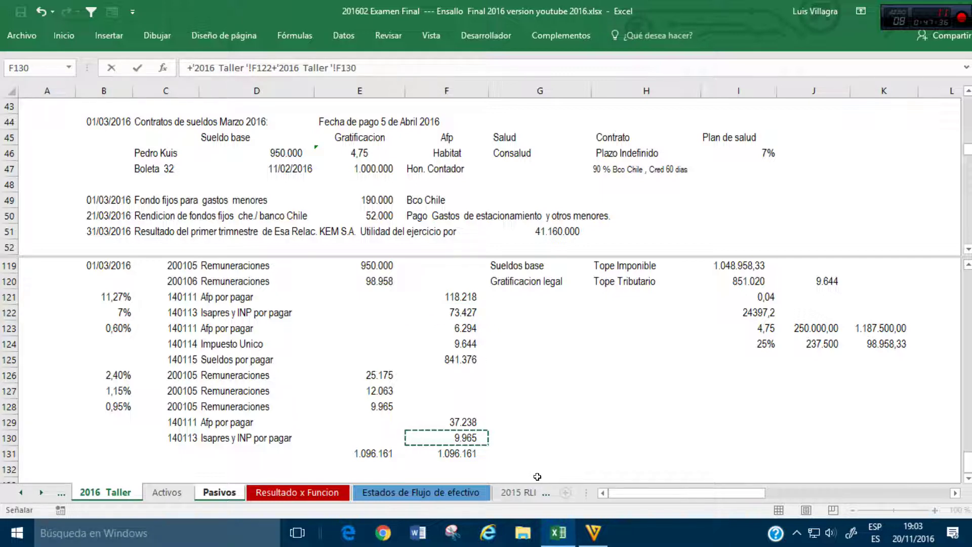
key("Return")
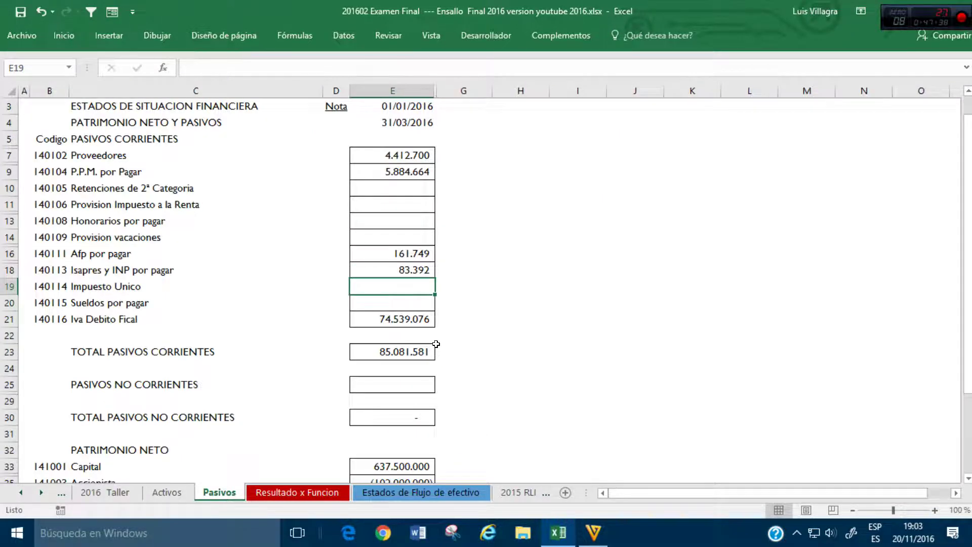
Step: Link Impuesto Unico in E19 to 2016 Taller cell F124 and Sueldos por pagar in E20 to F125
type("+")
left_click(107, 492)
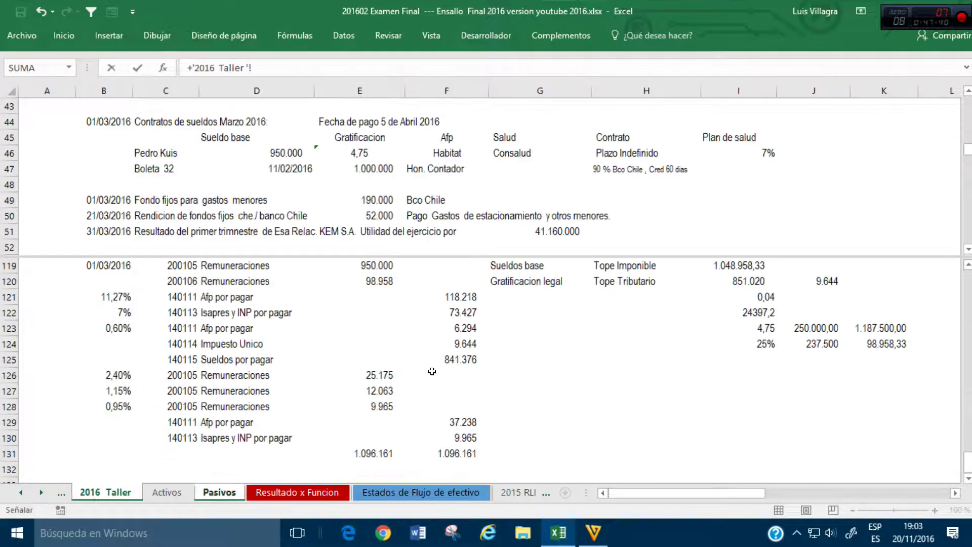
left_click(472, 337)
key("Return")
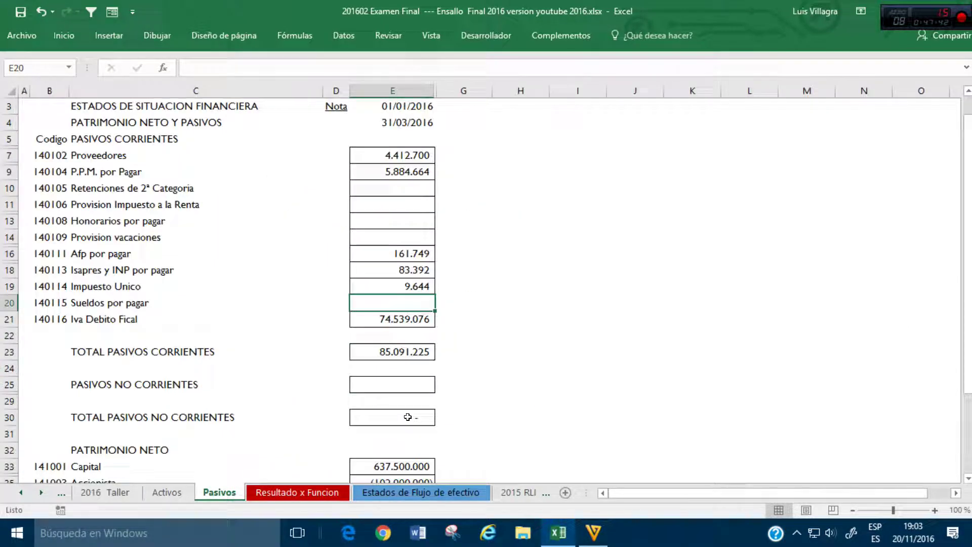
type("+")
left_click(106, 491)
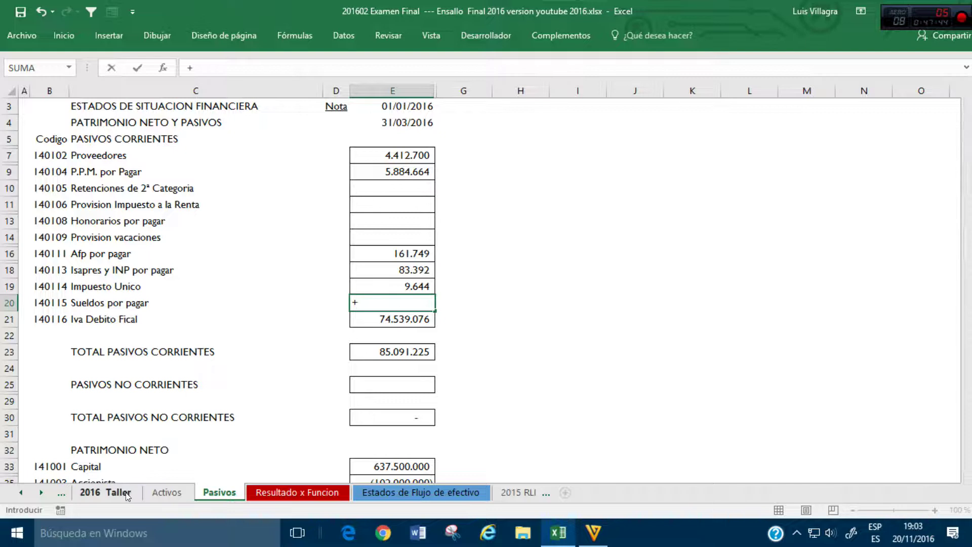
left_click(455, 359)
key("Return")
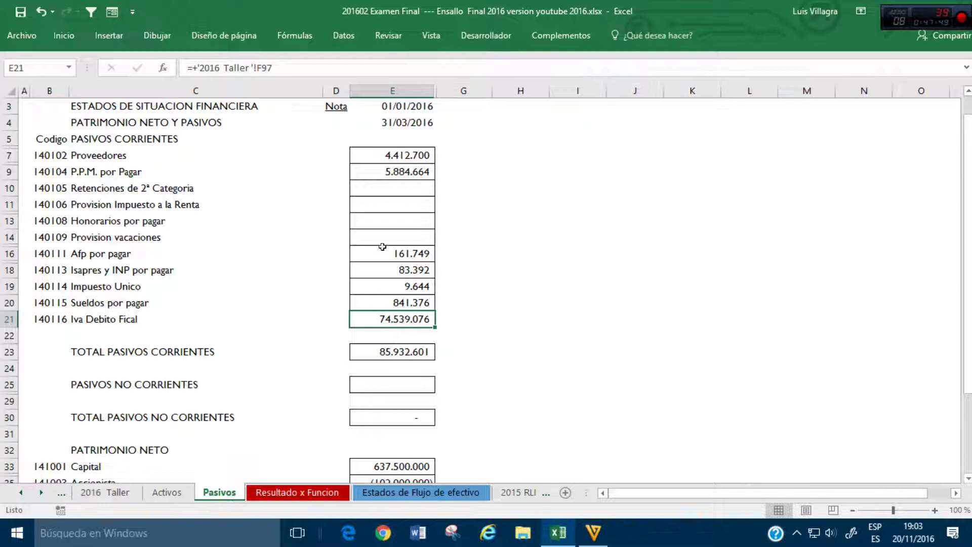
left_click(382, 220)
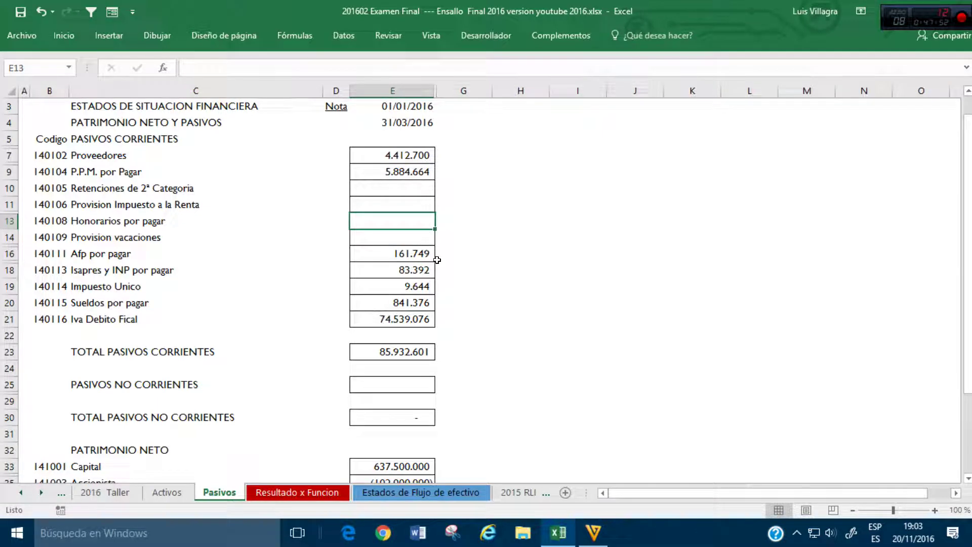
left_click(149, 225)
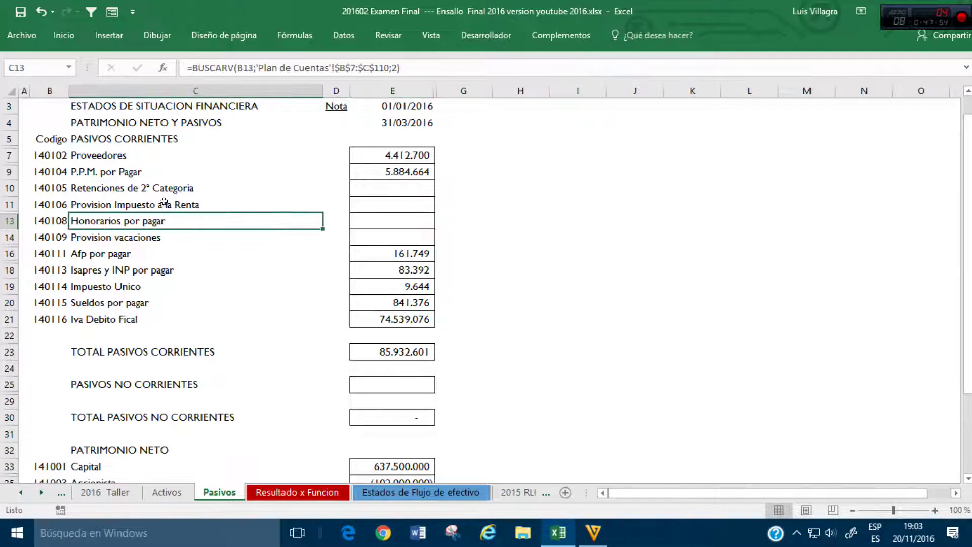
Step: On 2016 Taller, link C132 to the Honorarios code in Resultado x Funcion cell B10 and fill D132 with the account name Honorarios
left_click(165, 188)
key("Right")
left_click(105, 492)
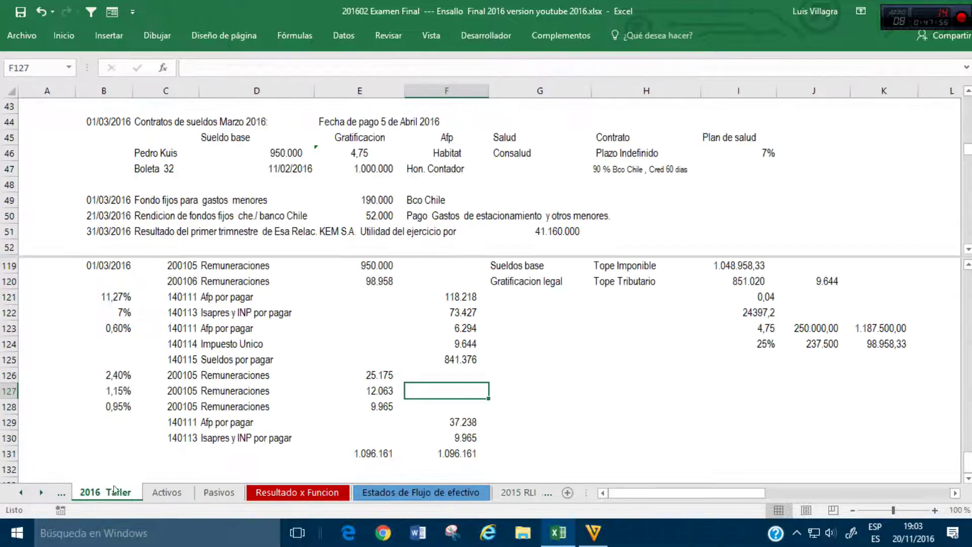
left_click(299, 421)
scroll(327, 425, "down", 2)
left_click(180, 391)
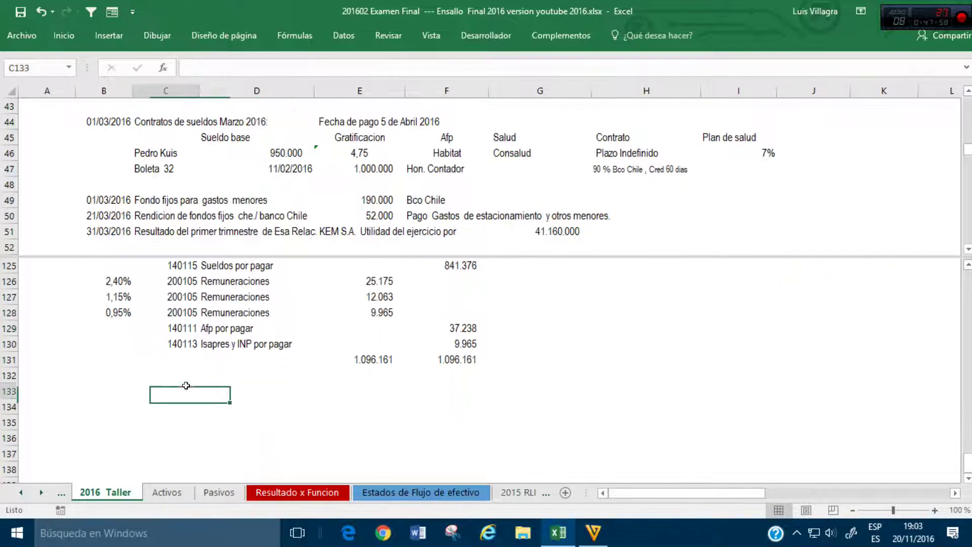
left_click(172, 201)
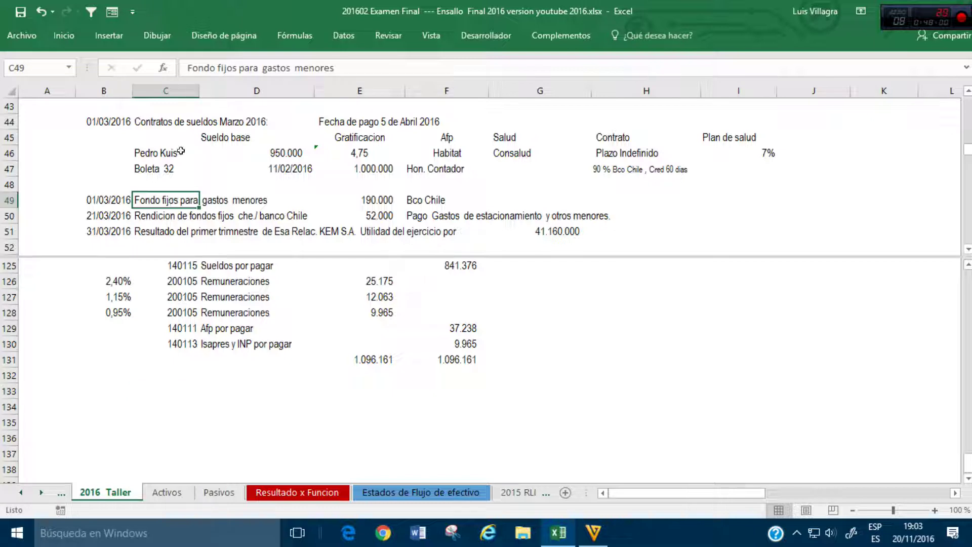
left_click(172, 185)
left_click(183, 377)
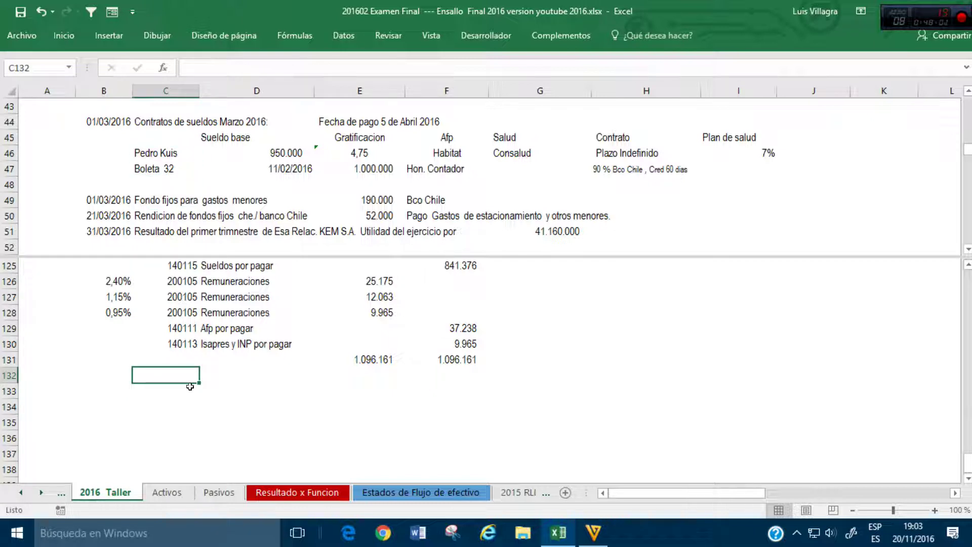
type("+")
left_click(297, 492)
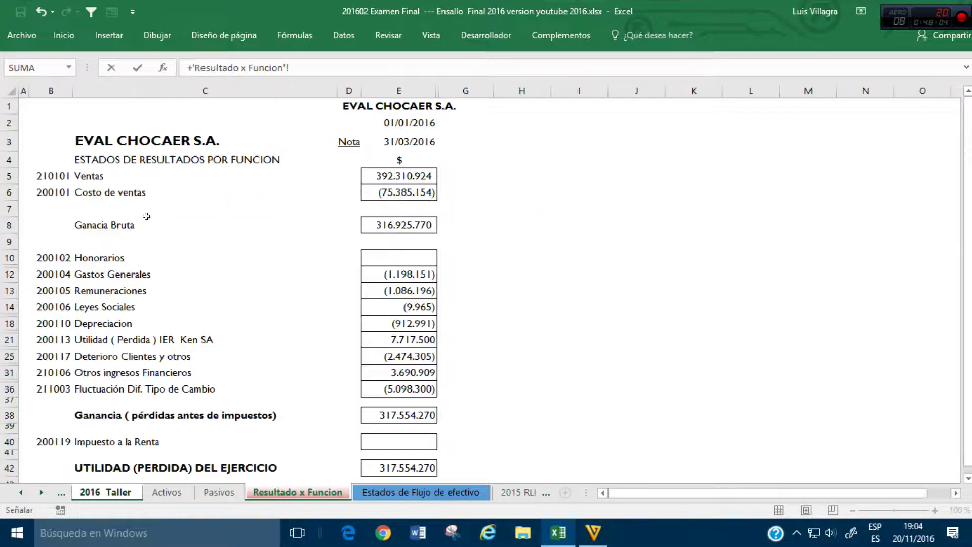
left_click(55, 258)
key("Return")
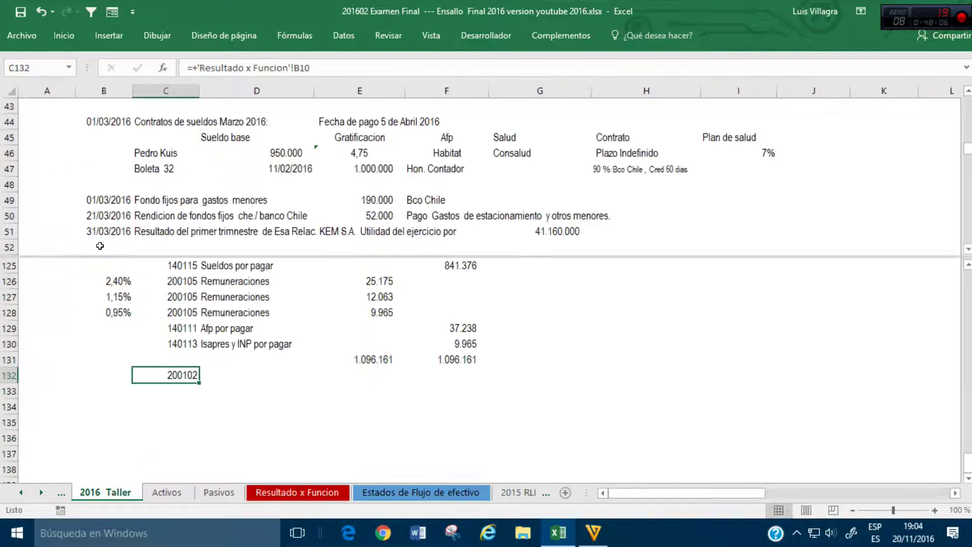
key("Tab")
type("Honorarios")
key("Return")
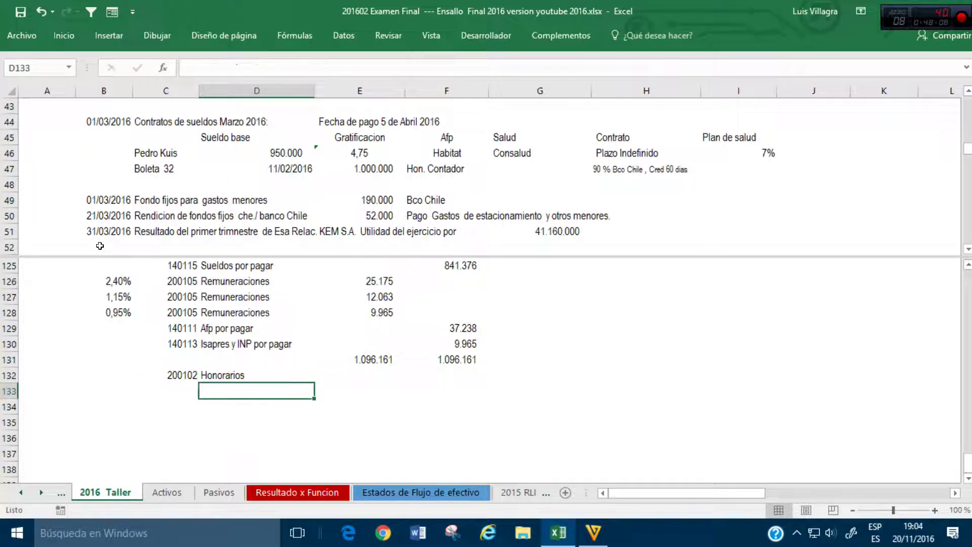
Step: Link C133 to Pasivos cell B10 and fill D133 with the account name Retenciones de 2ª Categoria
type("+")
left_click(219, 493)
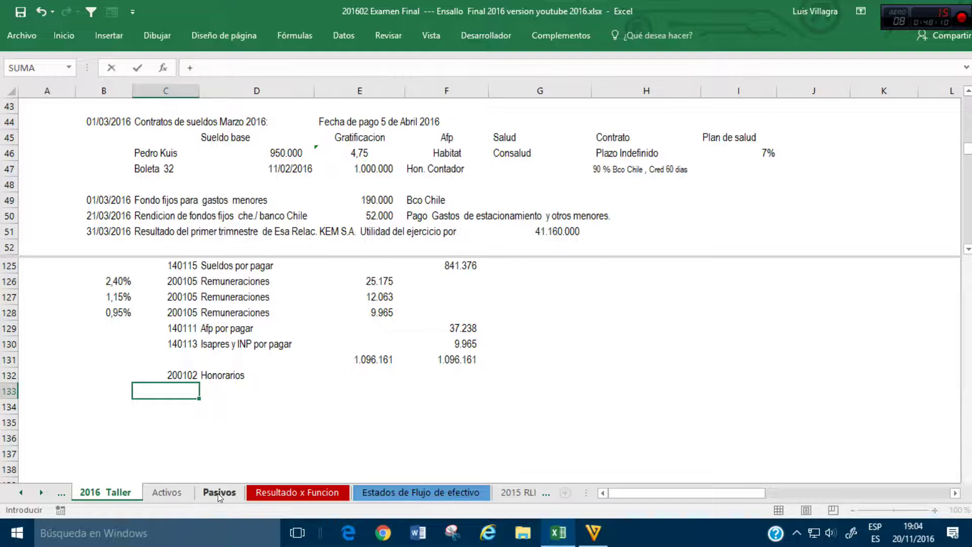
left_click(37, 163)
key("Down")
key("Return")
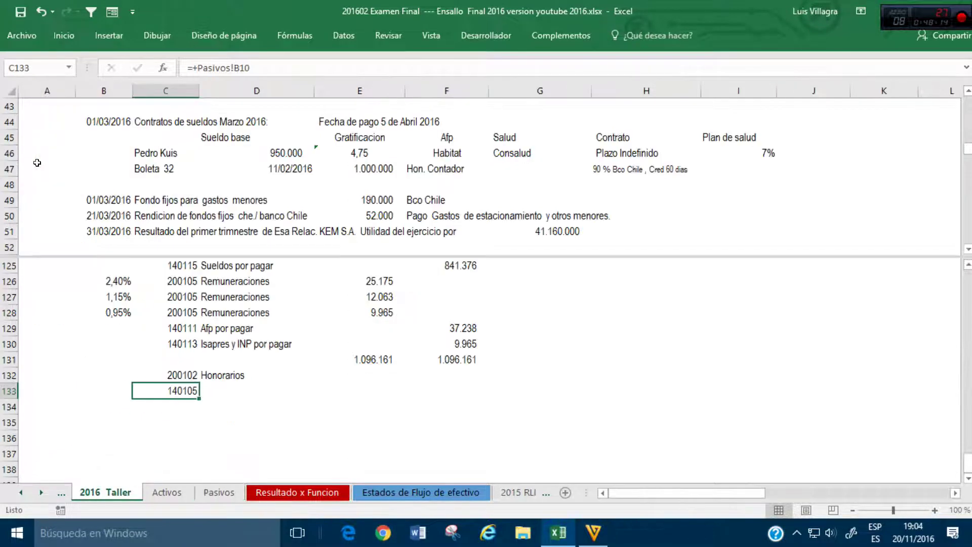
key("ctrl+c")
key("Right")
key("ctrl+v")
key("Down")
key("Left")
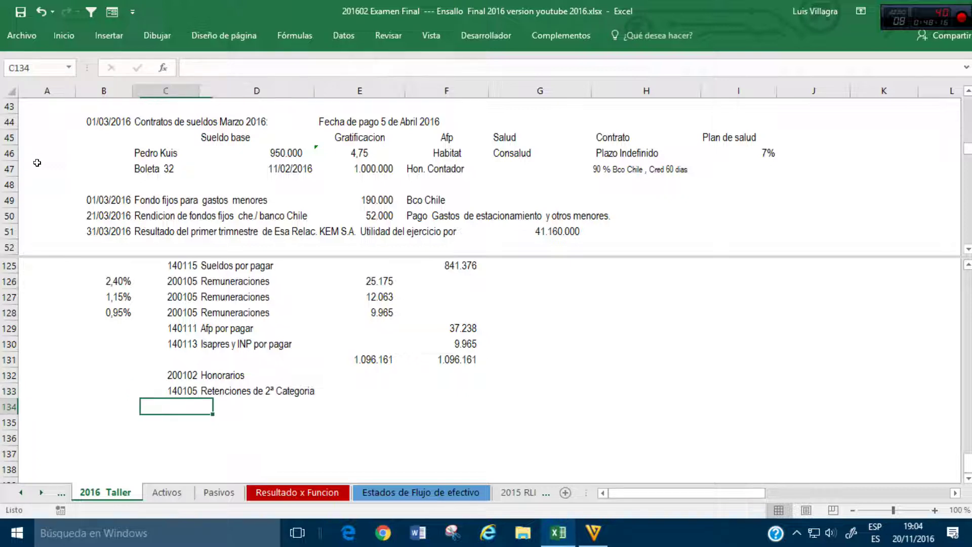
Step: Link C134 to Pasivos cell B13 and fill D134 with the account name Honorarios por pagar
type("+")
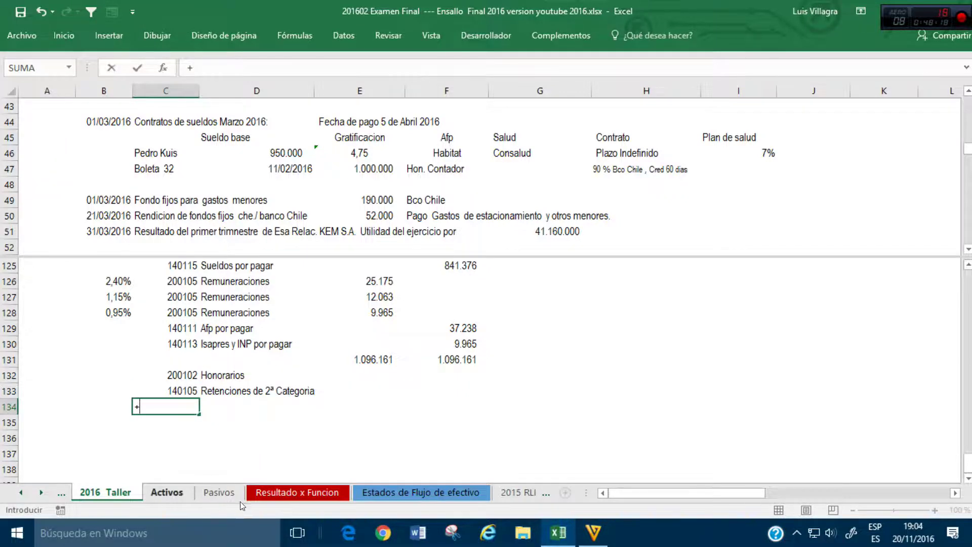
left_click(219, 493)
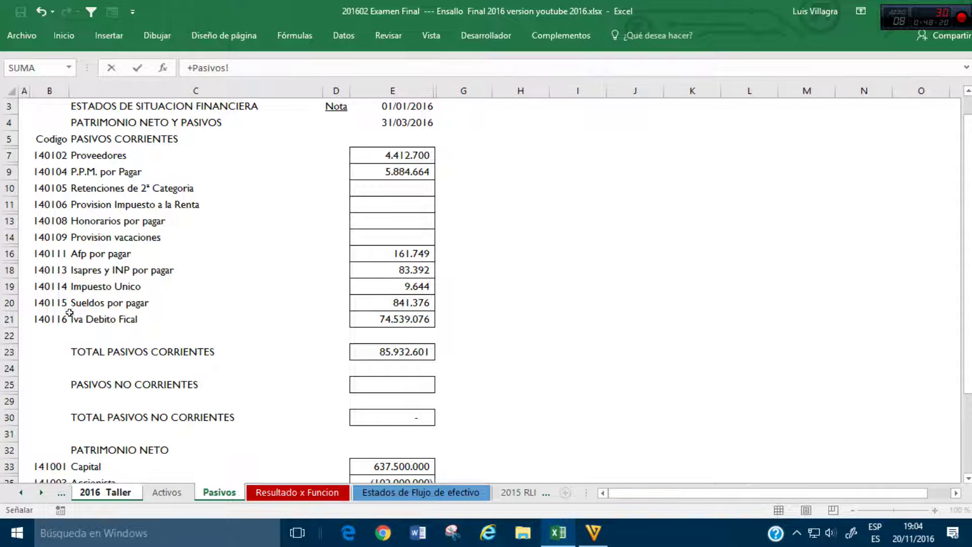
left_click(57, 223)
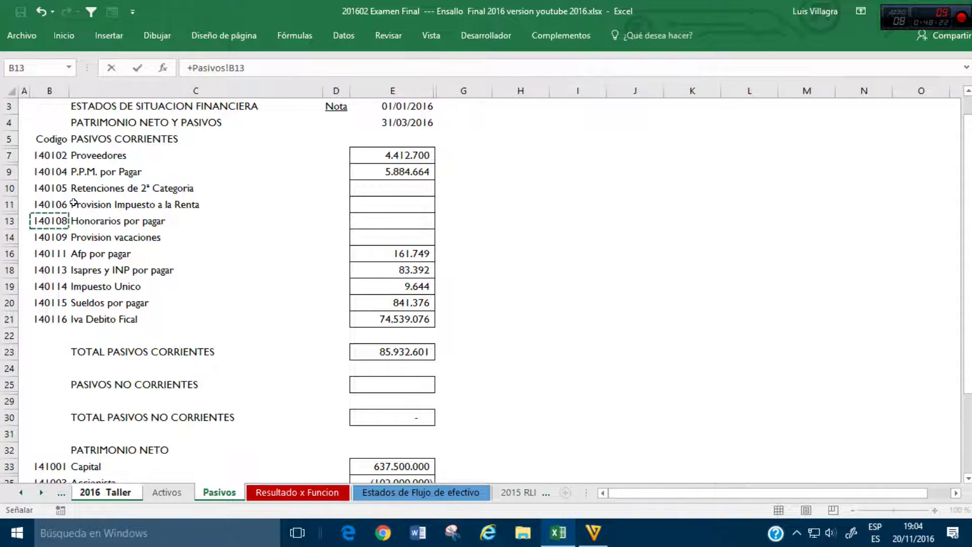
key("Return")
key("ctrl+c")
key("Right")
key("Return")
key("Up")
key("Right")
key("Down")
key("Down")
key("Left")
key("Left")
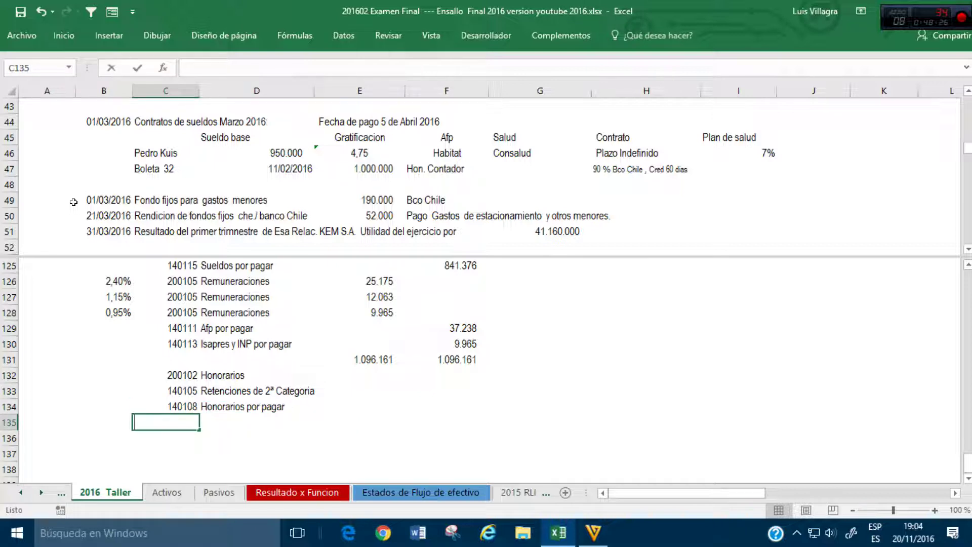
Step: Link C135 to Activos cell A9 and fill D135 with the account name Banco de Chile
type("+")
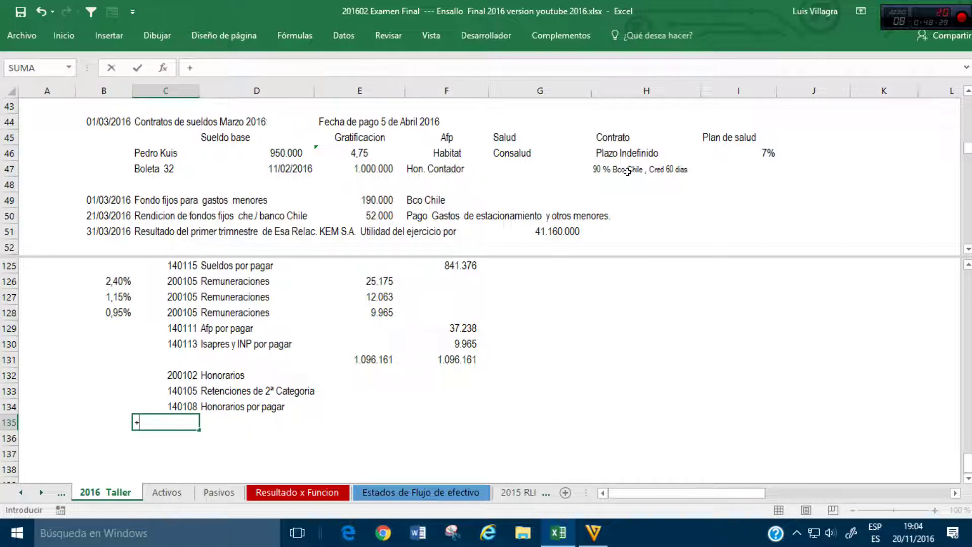
left_click(155, 495)
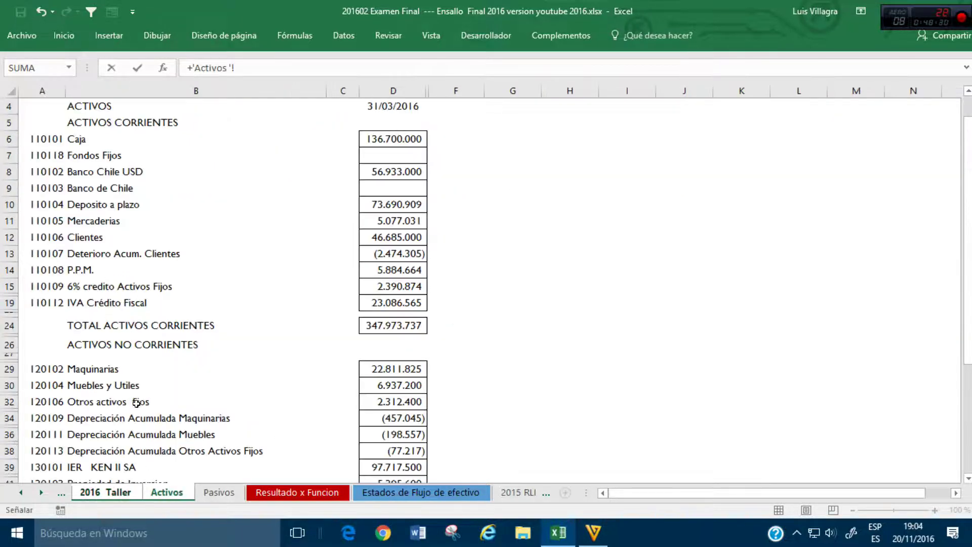
left_click(50, 188)
key("Return")
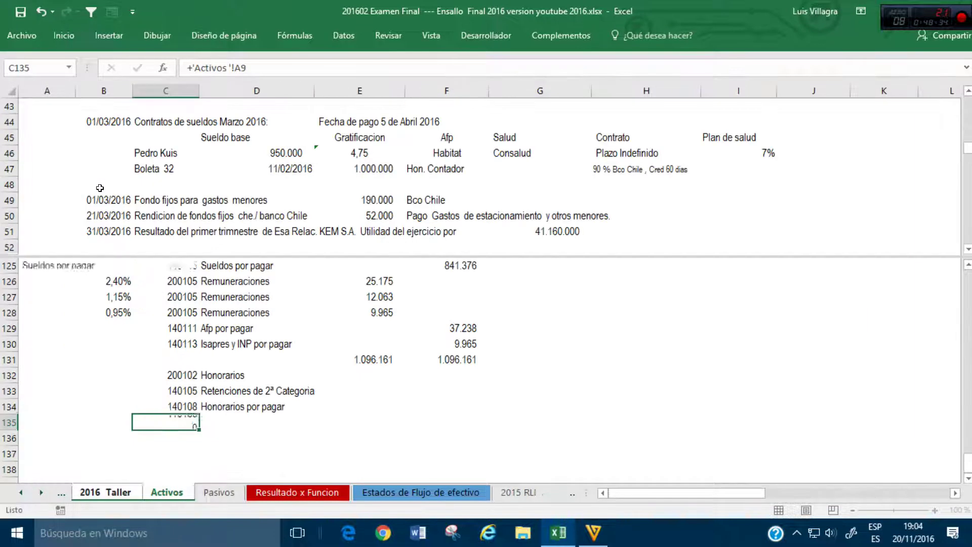
key("ctrl+c")
key("Right")
key("Return")
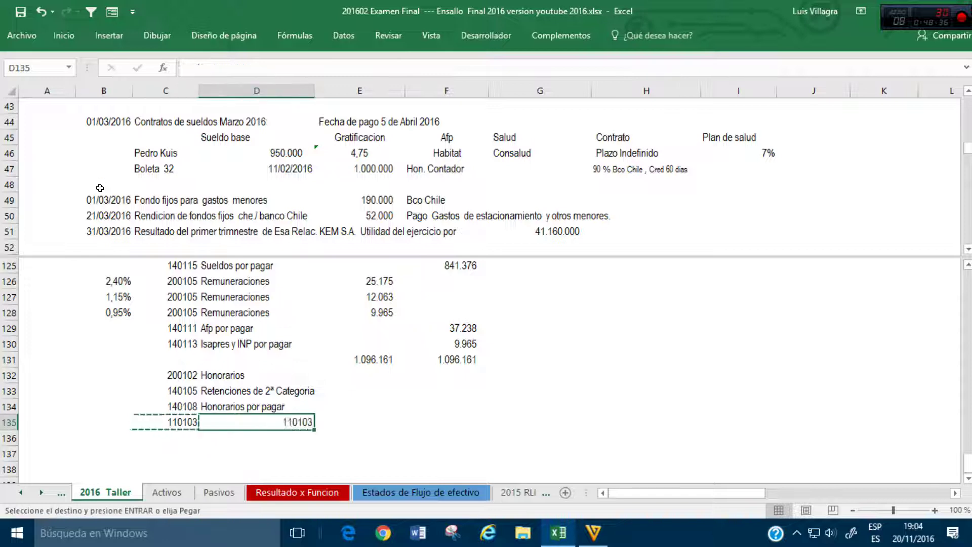
Step: Link the Honorarios debit in E132 to the Boleta 32 amount in E47
key("Up")
key("Right")
key("Right")
key("Up")
key("Up")
key("Left")
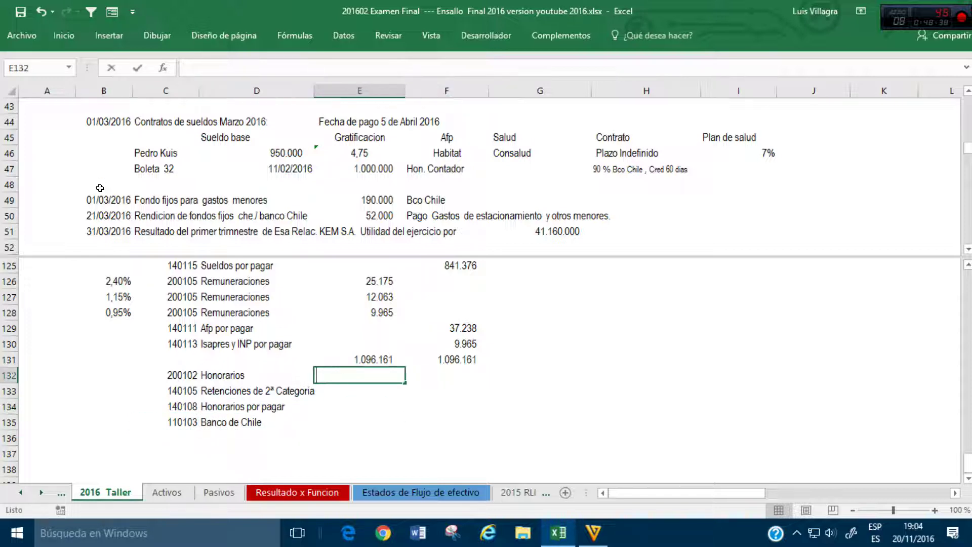
type("+")
left_click(362, 170)
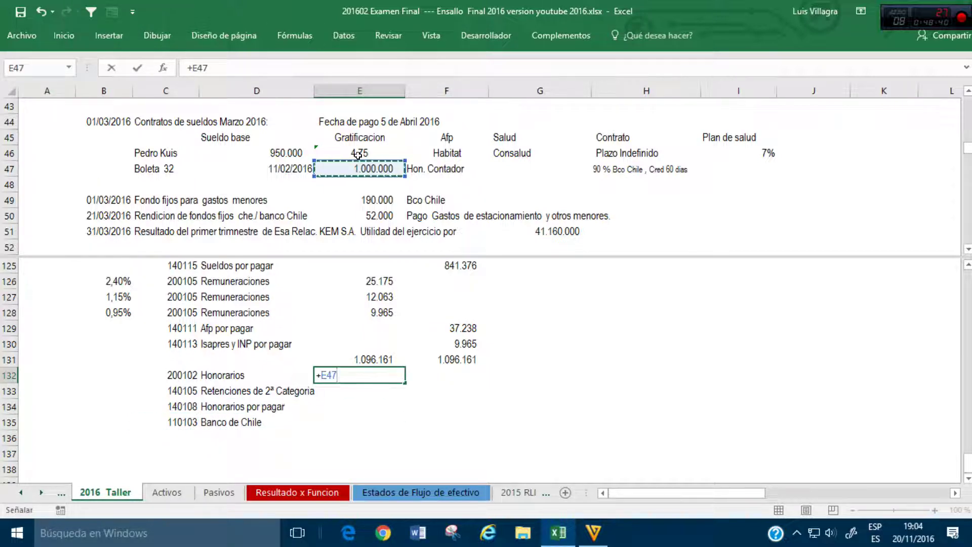
key("Return")
Step: Calculate the Retenciones de 2ª Categoria credit in F133 as 10% of E132
key("Right")
type("+")
key("Up")
type("*")
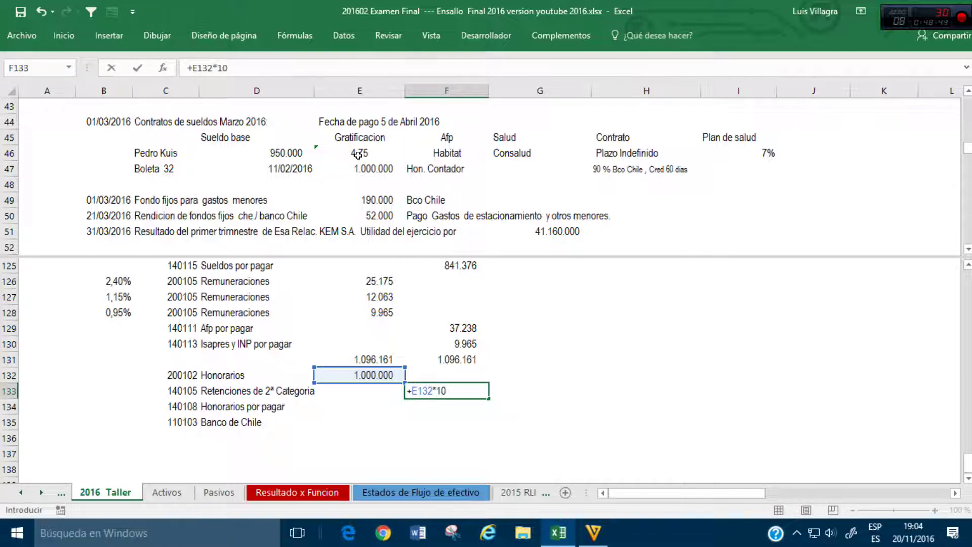
key("Return")
Step: Calculate the Honorarios por pagar credit in F134 as (E132-F133)*90%
type("+")
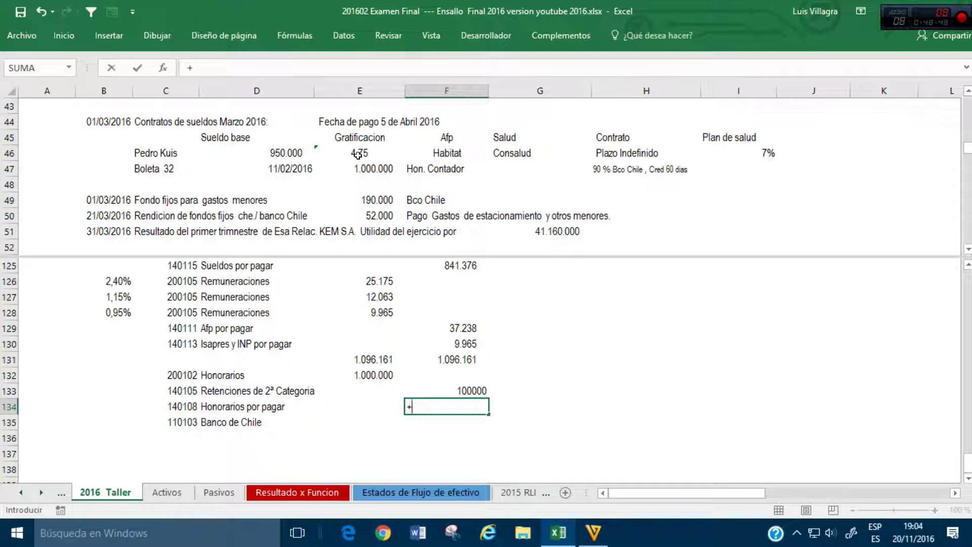
type("(")
key("Up")
key("Up")
key("Left")
type("-")
key("Up")
type(")*")
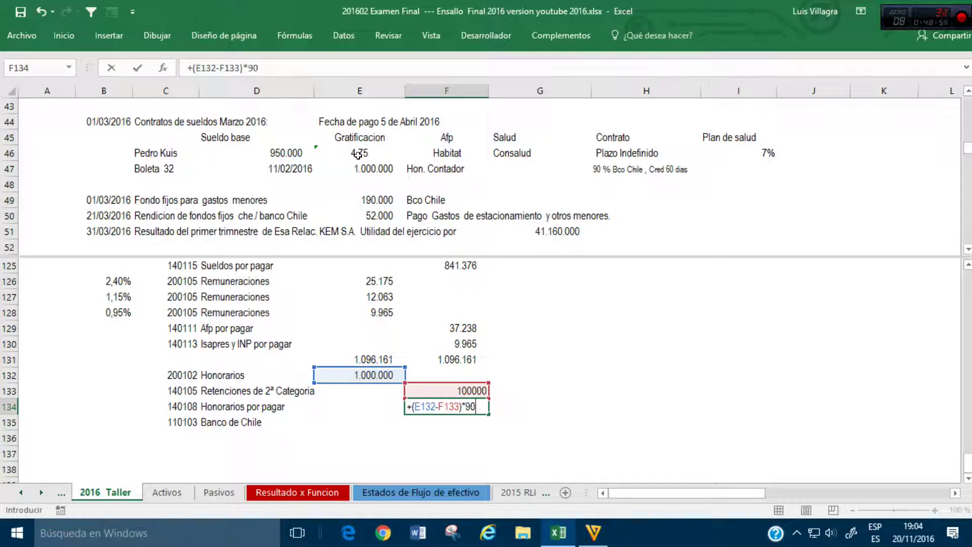
key("Return")
key("Return")
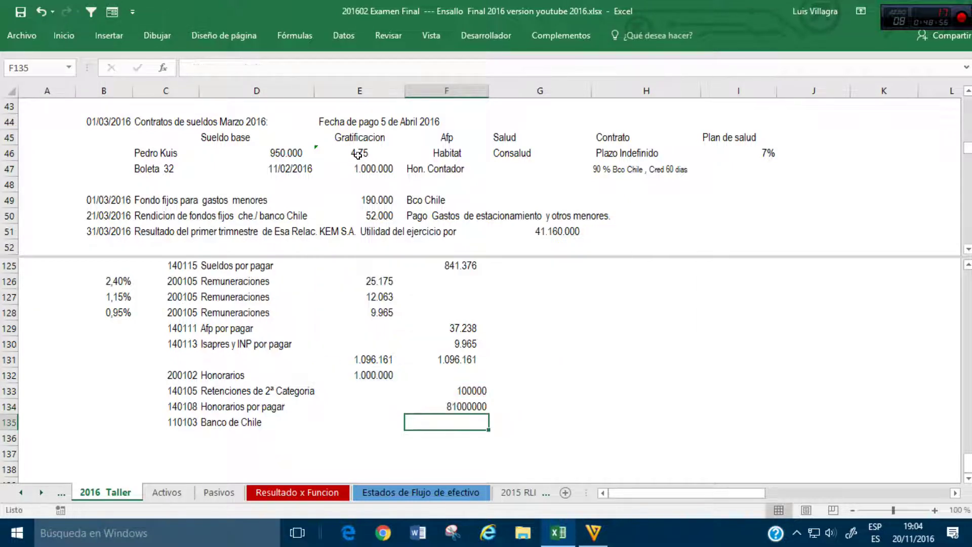
key("F2")
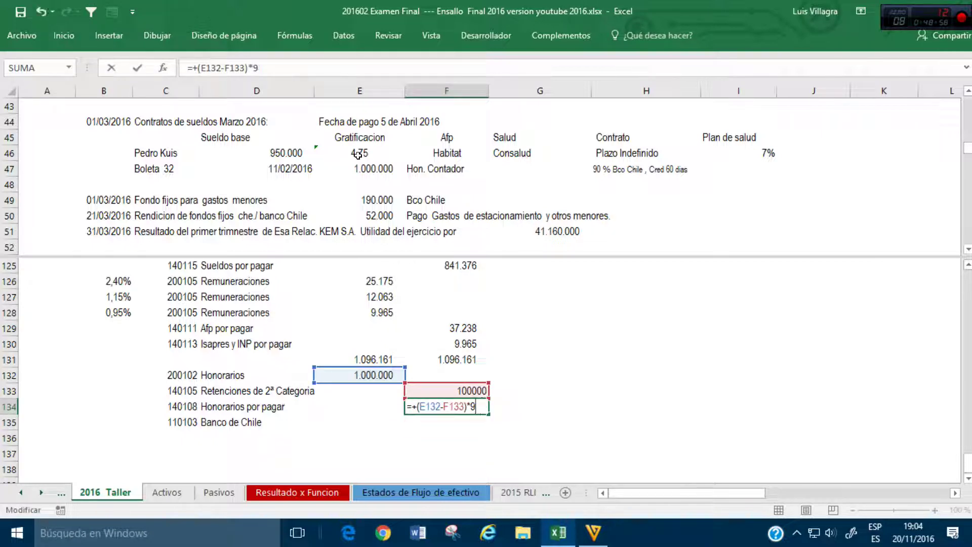
type("%")
key("Return")
Step: Calculate the Banco de Chile credit in F135 as E132-F133-F134
type("+")
key("Up")
key("Up")
key("Up")
key("Left")
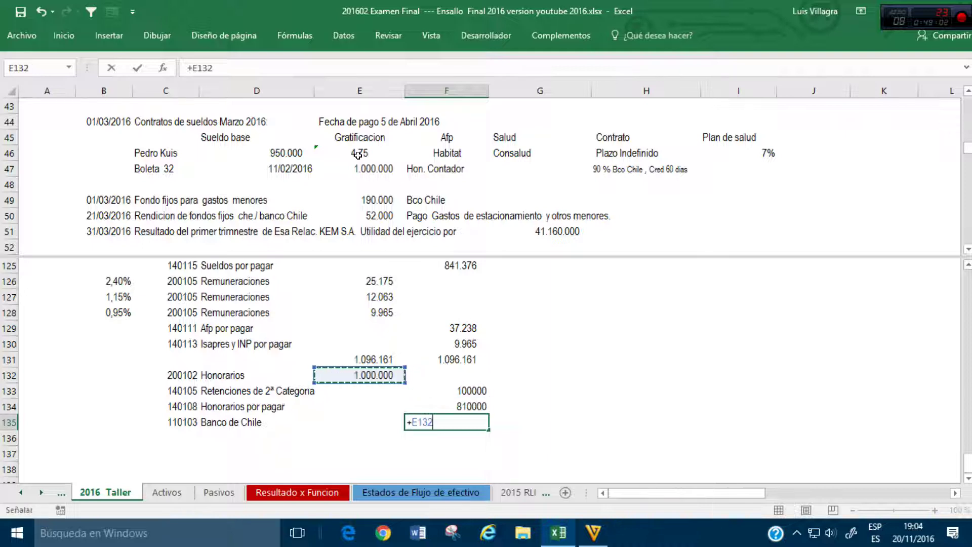
type("-")
key("Up")
key("Up")
type("-")
key("Down")
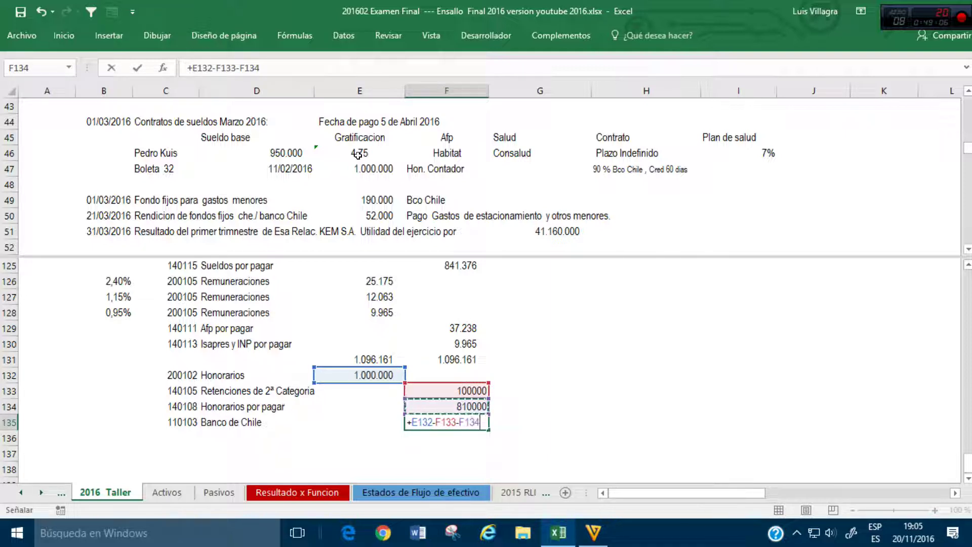
key("Return")
key("Up")
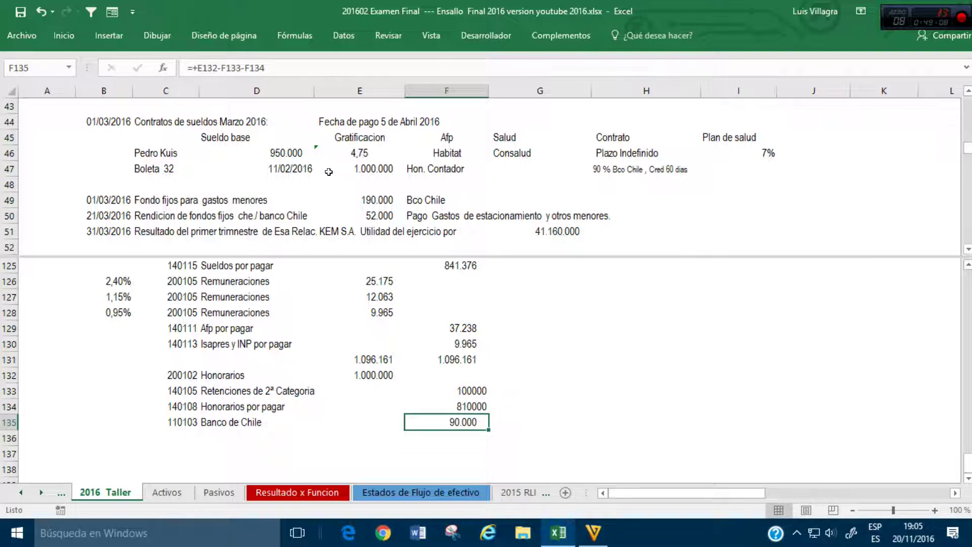
Step: Link G135 beside the Banco de Chile credit to the supplier and fee payments code in Estados de Flujo de efectivo cell C12
left_click(364, 361)
left_click(506, 408)
left_click(532, 417)
type("+")
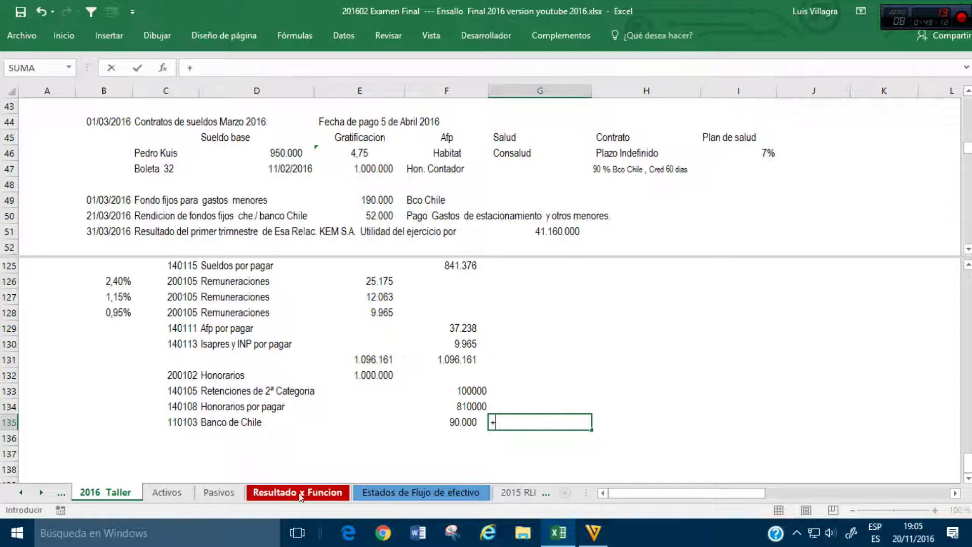
left_click(375, 494)
scroll(198, 216, "up", 1)
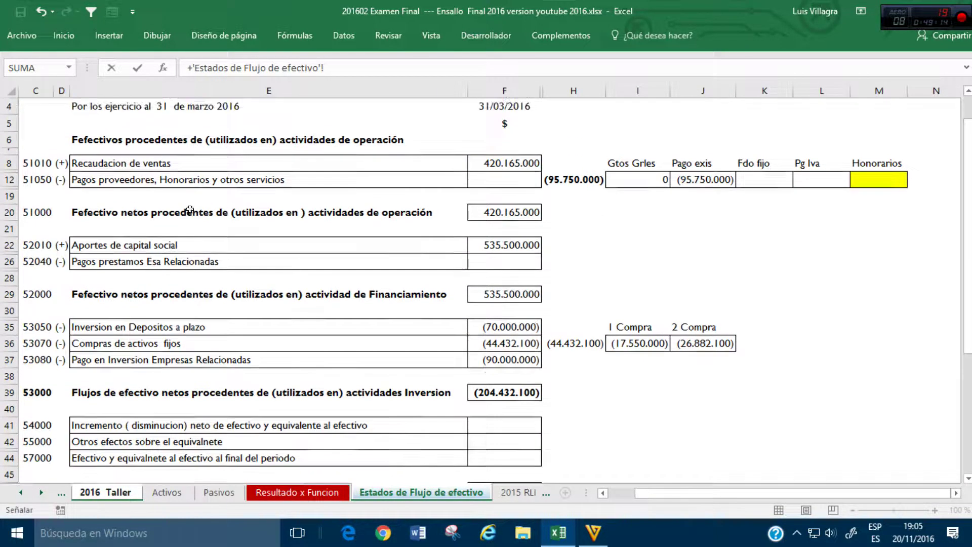
left_click(46, 180)
key("Return")
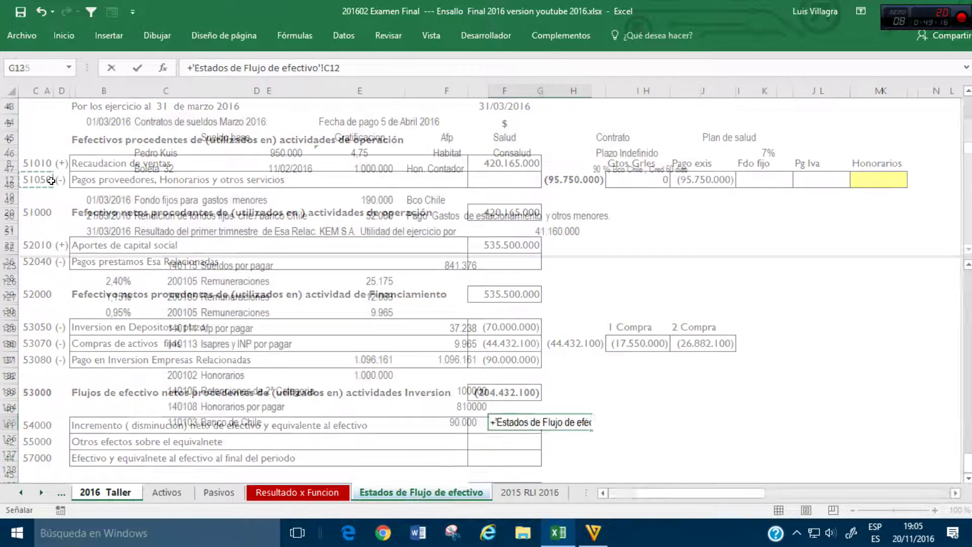
key("Up")
key("Up")
key("Up")
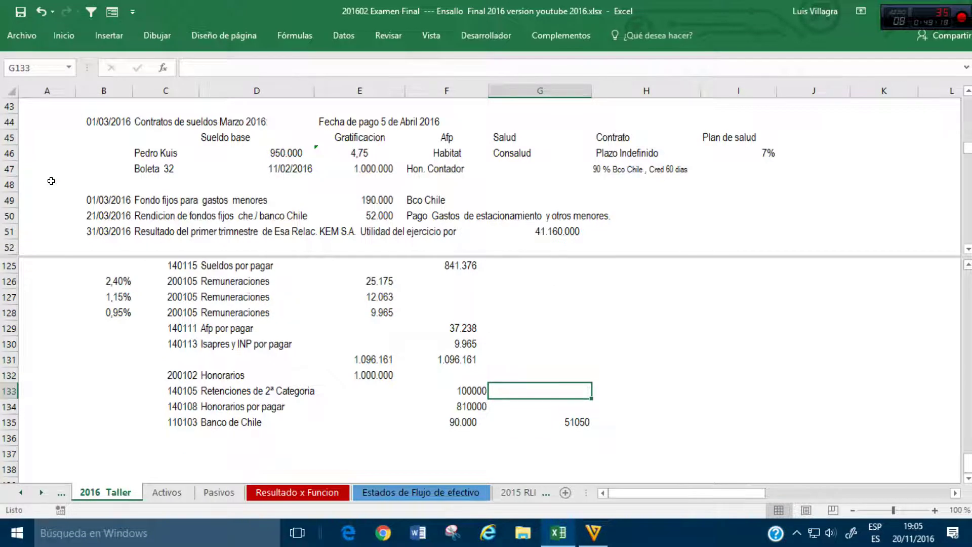
Step: On Resultado x Funcion, link Honorarios in E10 to the negative of 2016 Taller cell E132
left_click(300, 493)
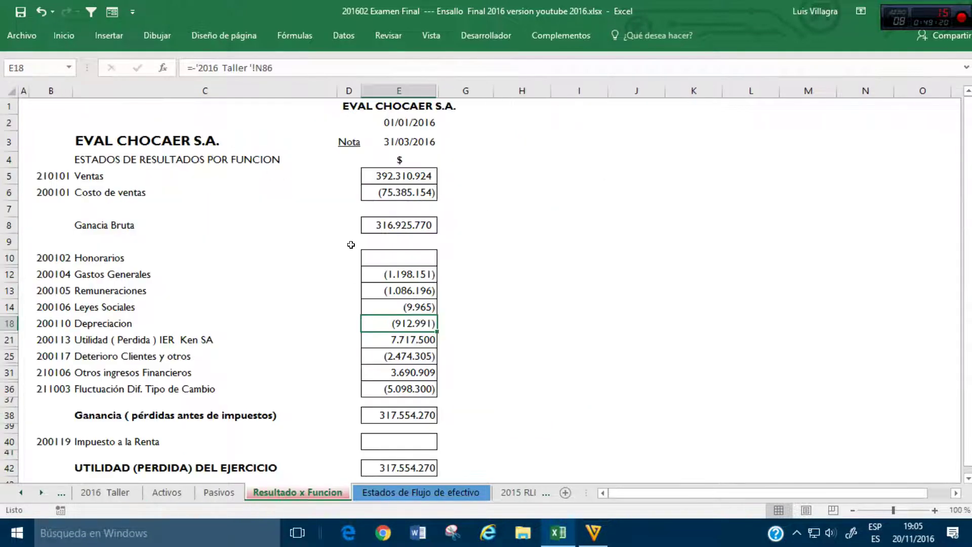
left_click(400, 256)
type("-")
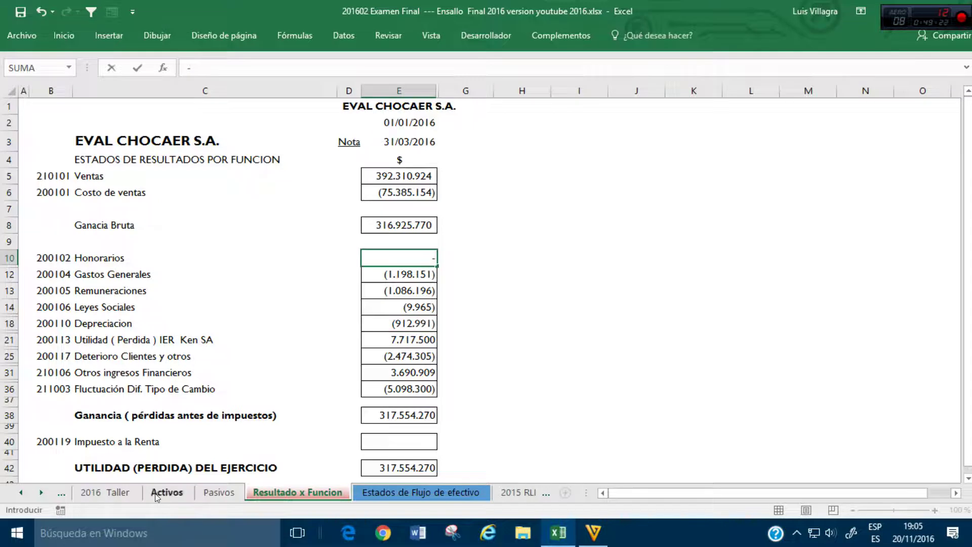
left_click(105, 493)
left_click(365, 376)
key("Return")
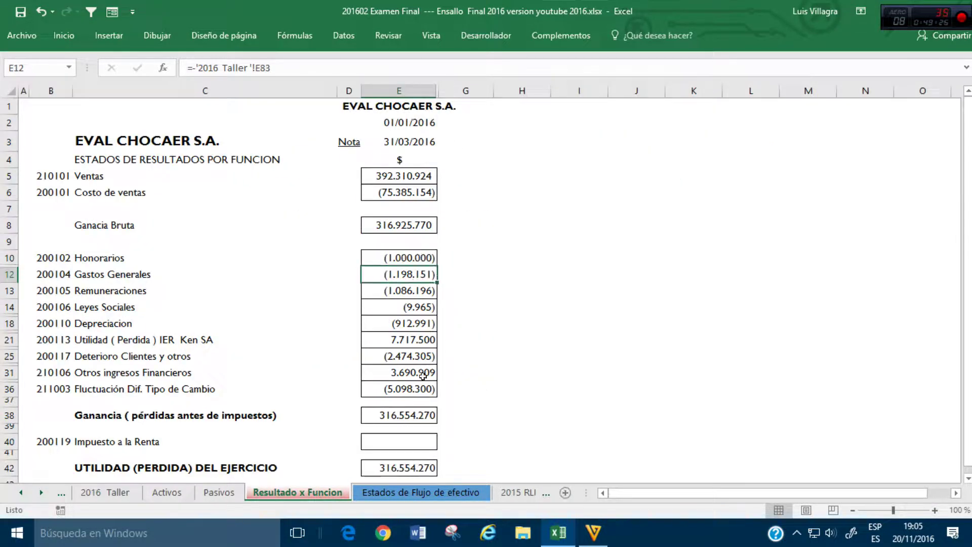
Step: On Pasivos, link Retenciones de 2ª Categoria in E10 to the negative of 2016 Taller cell F133
left_click(219, 492)
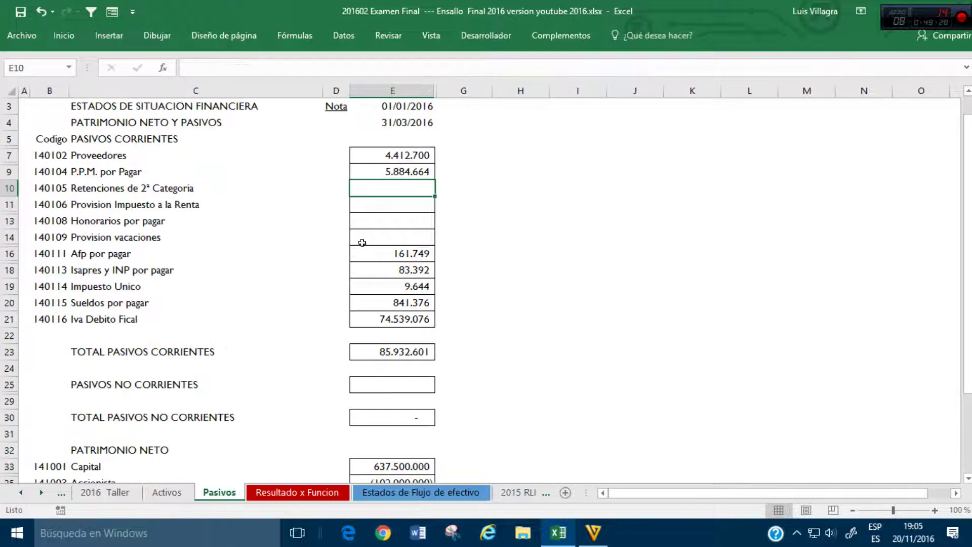
type("-")
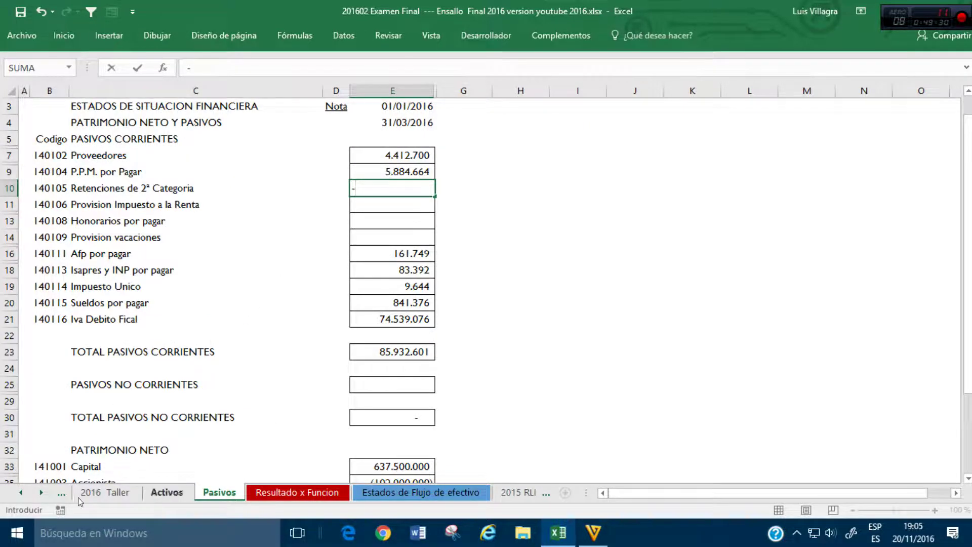
left_click(105, 492)
left_click(472, 391)
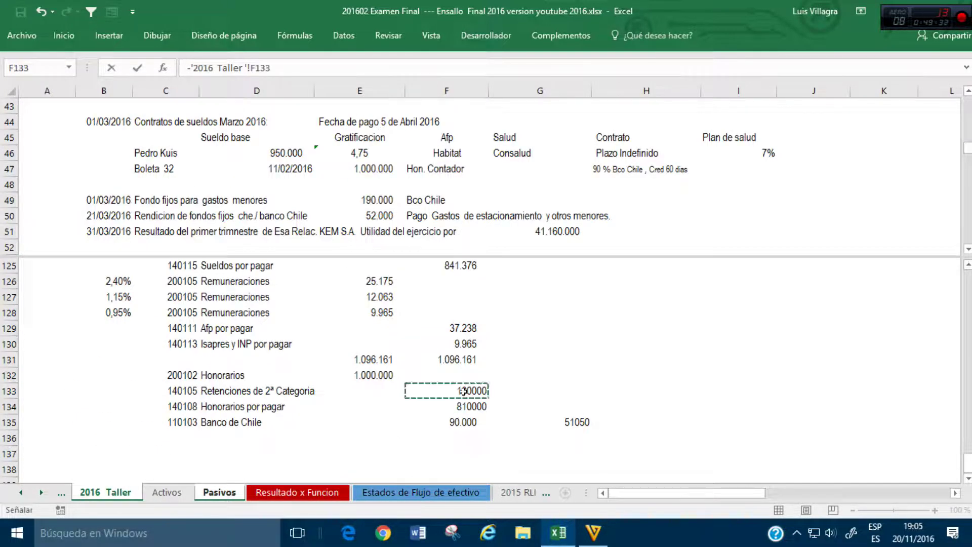
key("Return")
Step: Link Honorarios por pagar in Pasivos cell E13 to the negative of 2016 Taller cell F134
left_click(403, 221)
type("-")
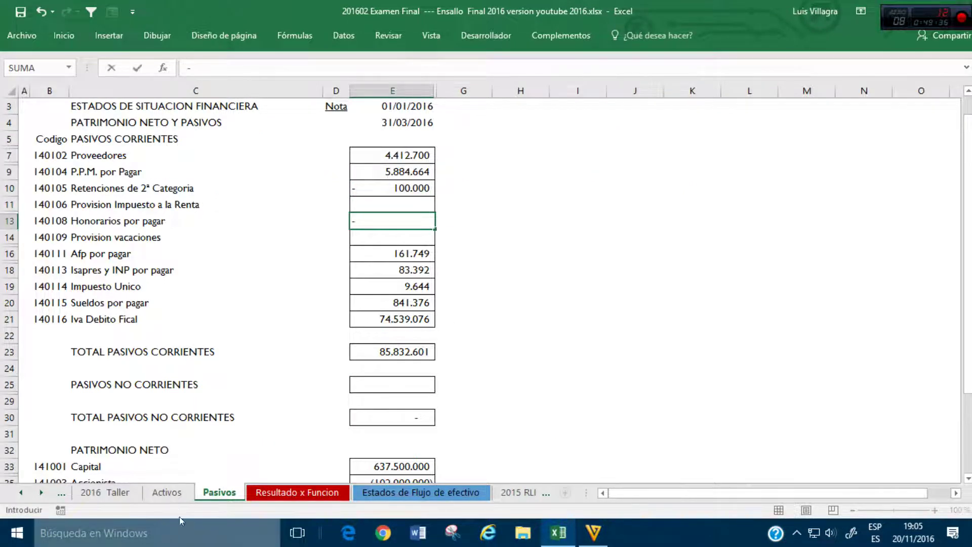
left_click(259, 489)
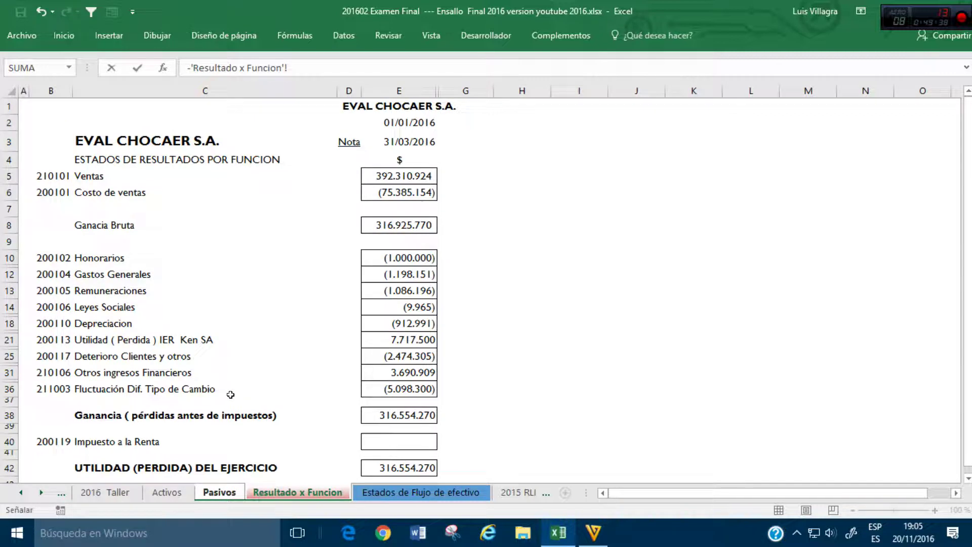
left_click(105, 493)
left_click(451, 405)
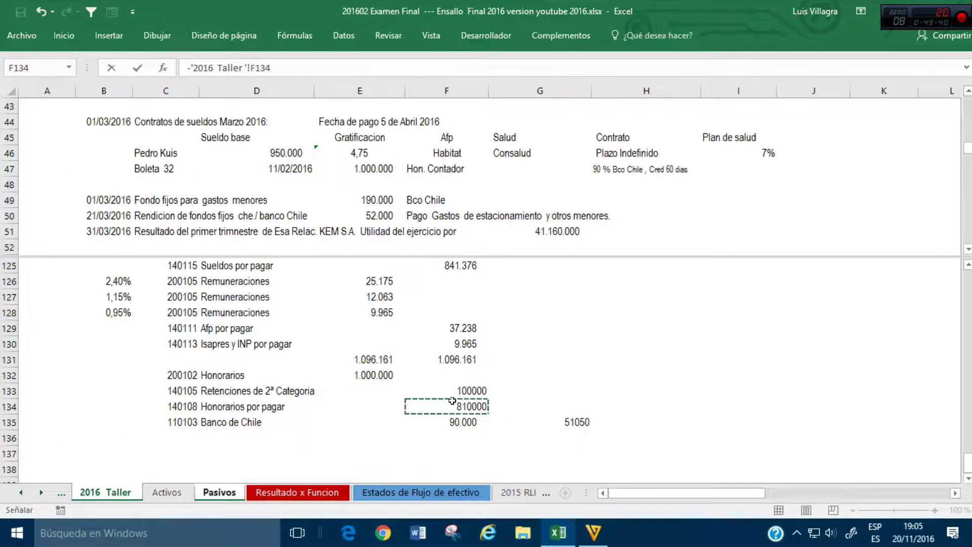
key("Return")
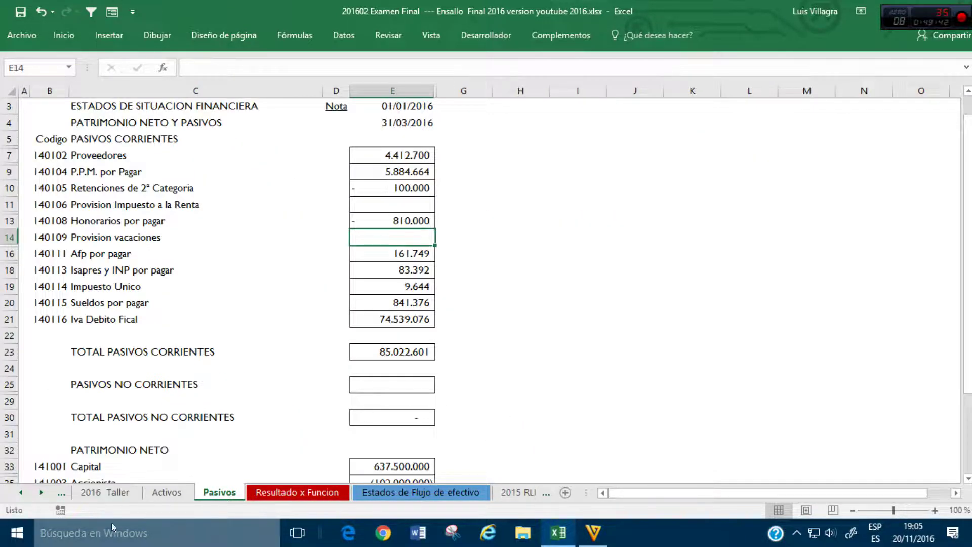
Step: On 2016 Taller, move the Banco Chile account totals in K77:L77 down one row to free row 77
left_click(102, 494)
left_click(803, 279)
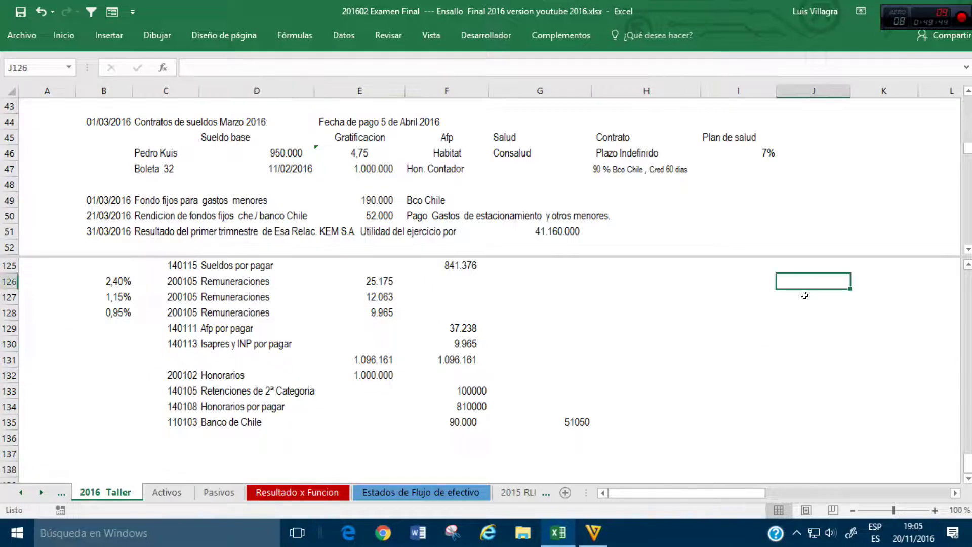
scroll(810, 299, "up", 14)
scroll(818, 318, "up", 6)
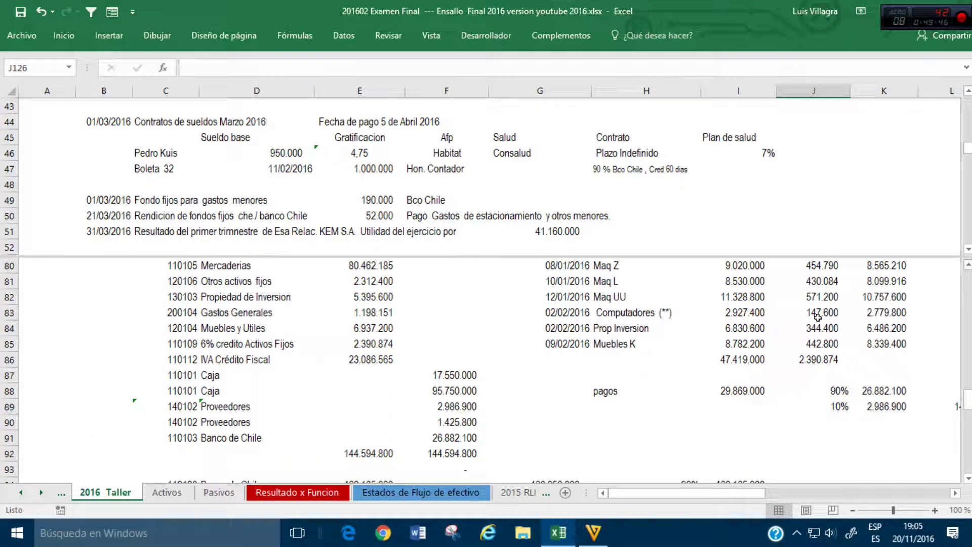
left_click(905, 377)
key("Right")
key("Right")
key("Right")
key("Down")
key("Down")
key("Down")
key("Down")
key("Down")
key("Down")
key("Down")
key("Down")
key("Down")
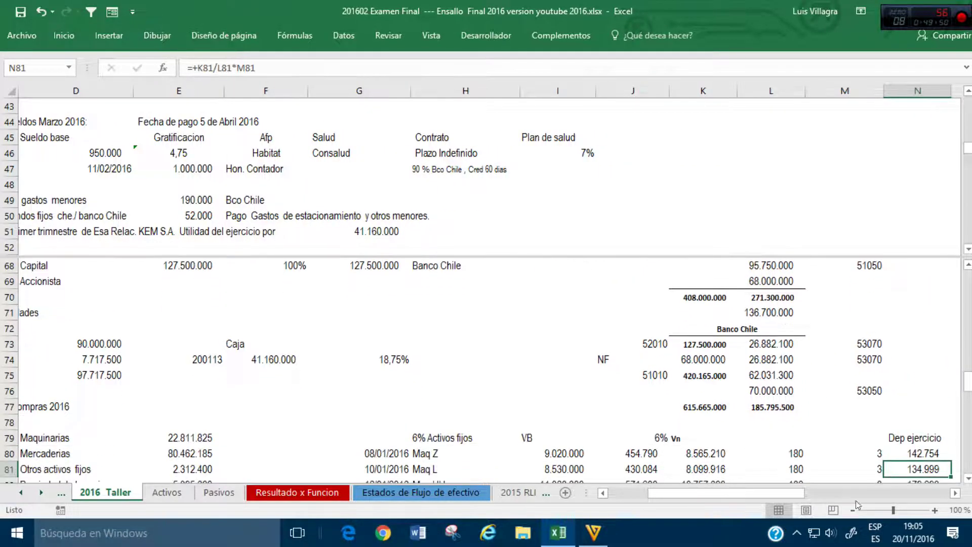
left_click_drag(634, 406, 822, 422)
Step: Link L77 in the Banco Chile account to the fee entry's Banco de Chile credit in F135
left_click(775, 404)
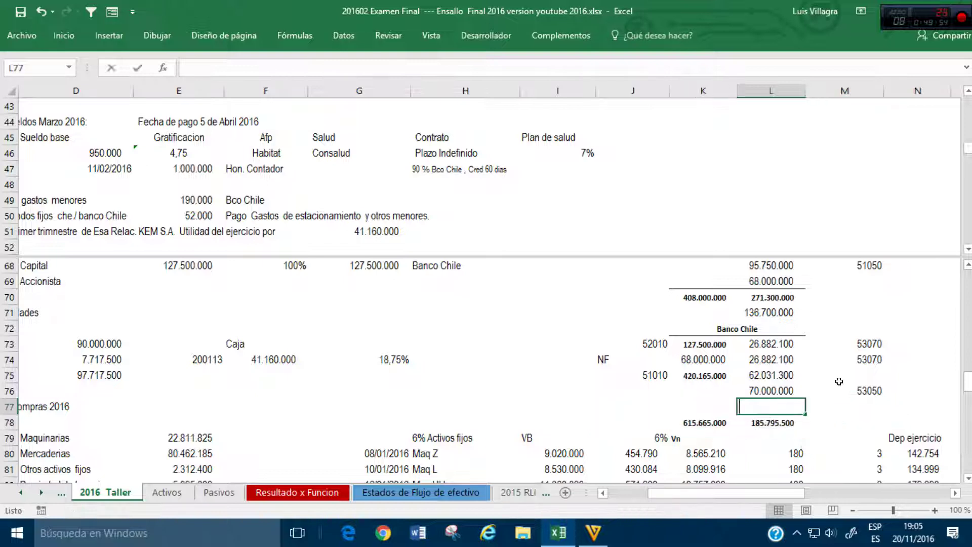
type("+")
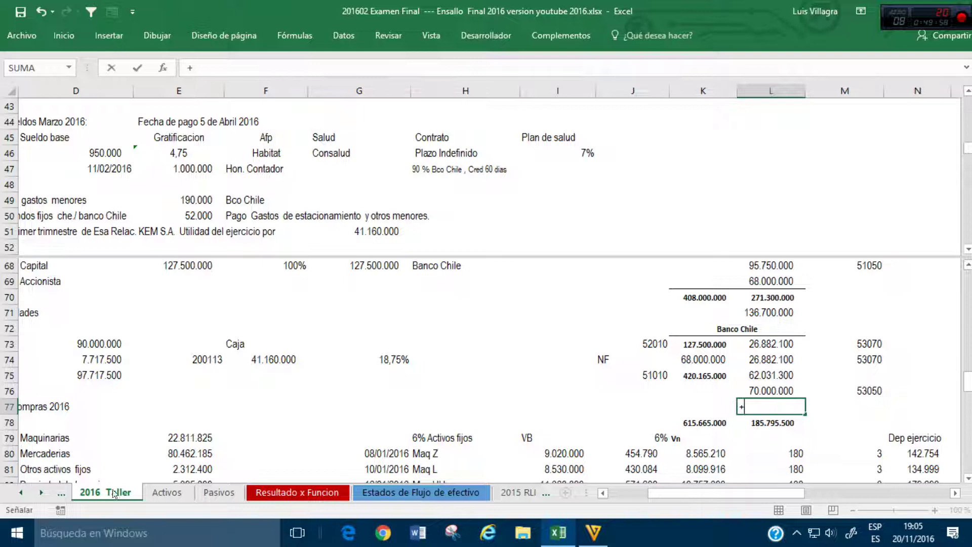
left_click(358, 369)
scroll(365, 374, "down", 19)
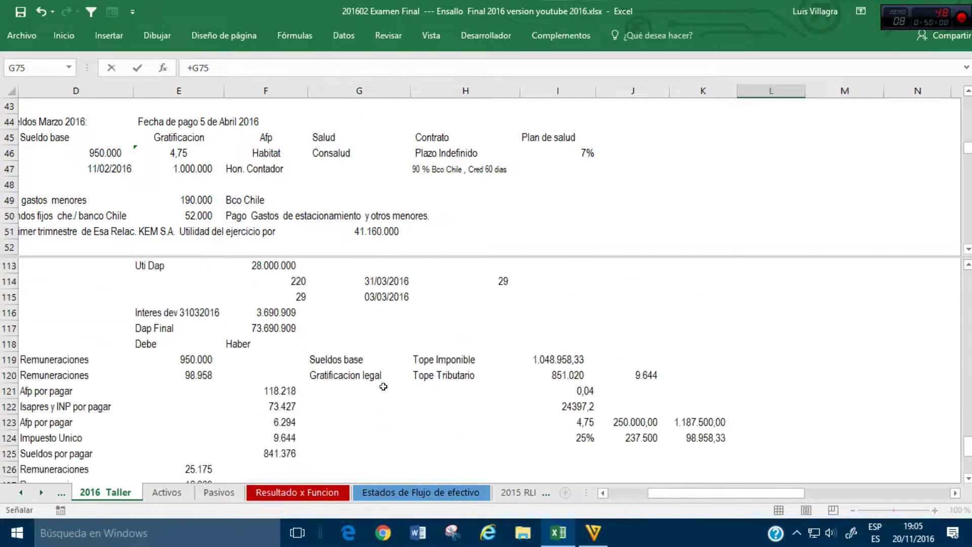
left_click(293, 418)
key("Return")
Step: Link M77 beside the new Banco Chile payment to the supplier and fee payments code in Estados de Flujo de efectivo cell C12
key("Up")
key("Up")
key("Up")
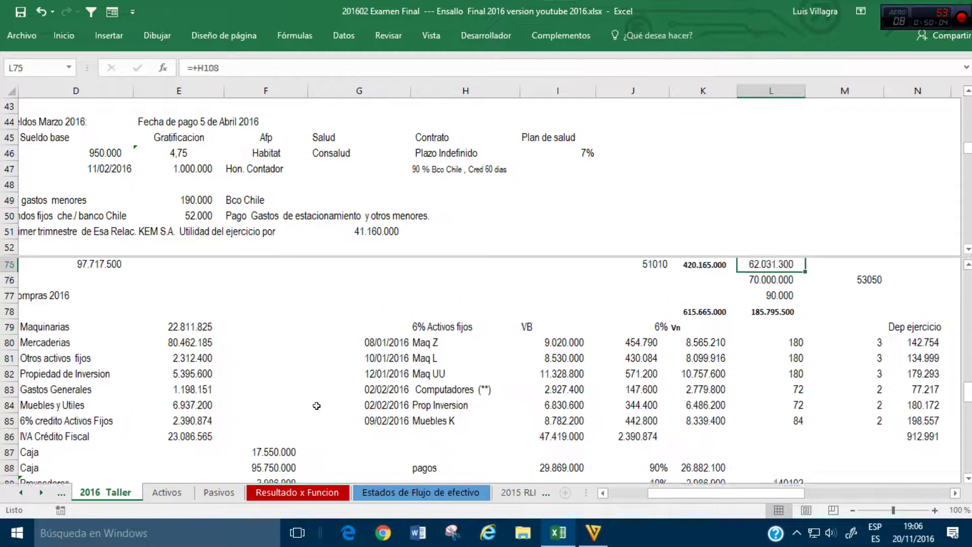
key("Up")
key("Right")
key("Right")
key("Up")
key("Up")
key("Down")
key("Down")
key("Down")
key("Down")
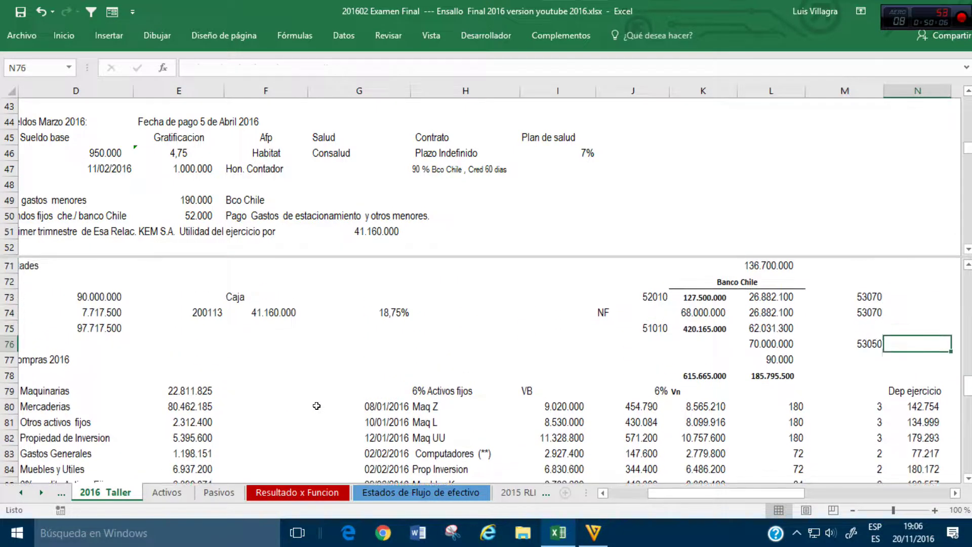
key("Left")
key("Down")
type("+")
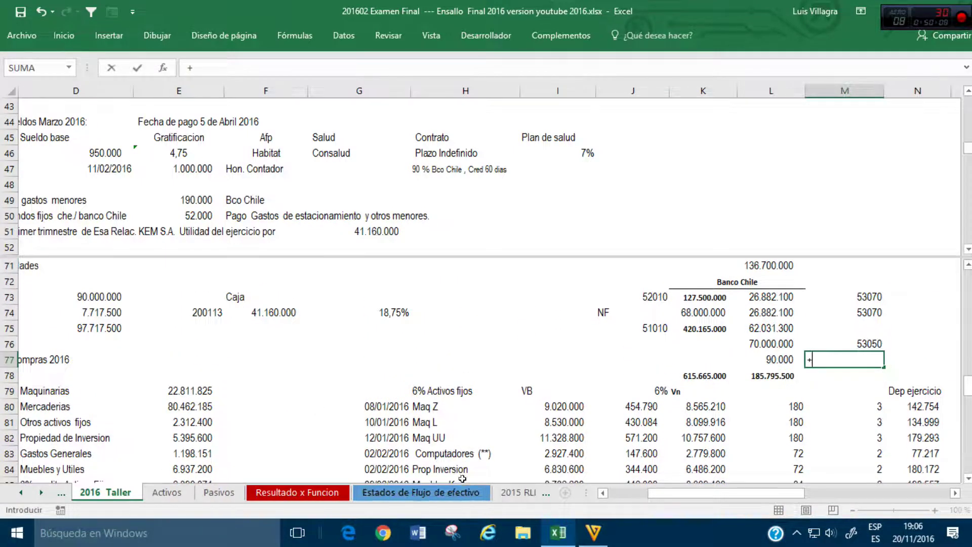
left_click(468, 492)
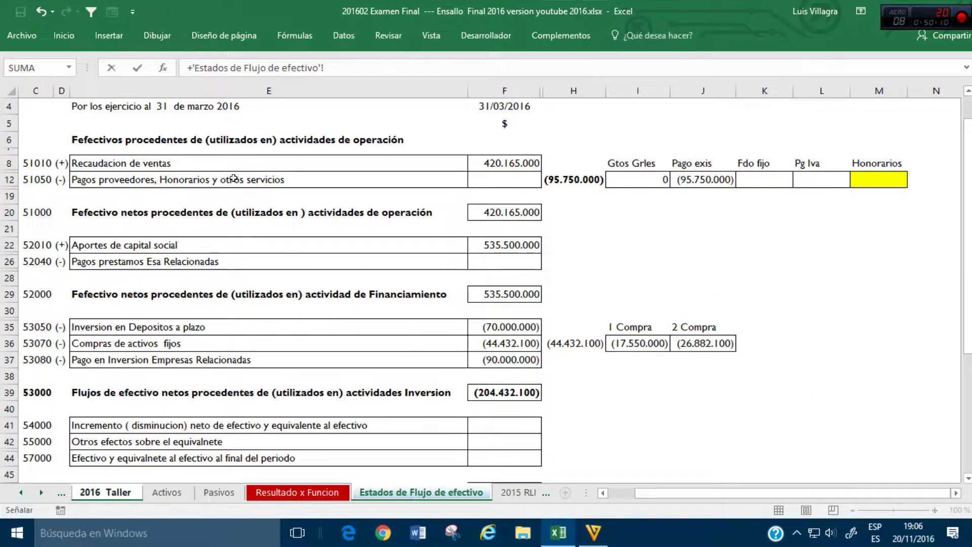
left_click(49, 179)
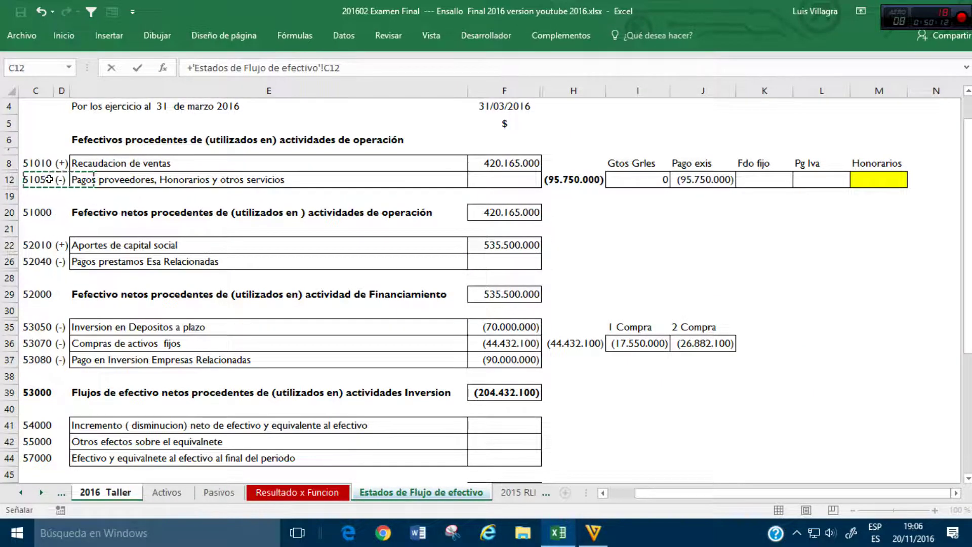
Step: Finish linking M77 to C12 of the Estados de Flujo de efectivo sheet and extend the K78 sum to K73:K77
key("Return")
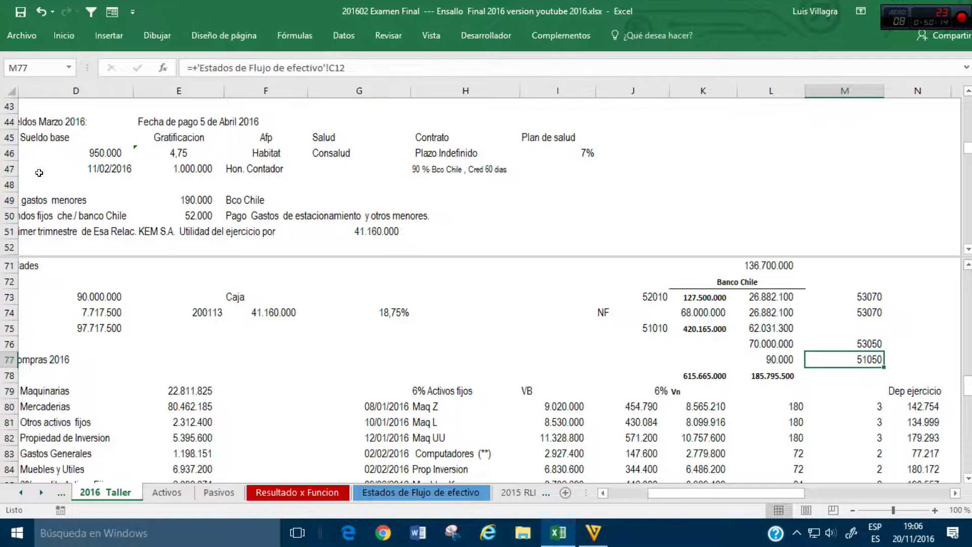
key("Down")
key("Left")
key("Left")
key("F2")
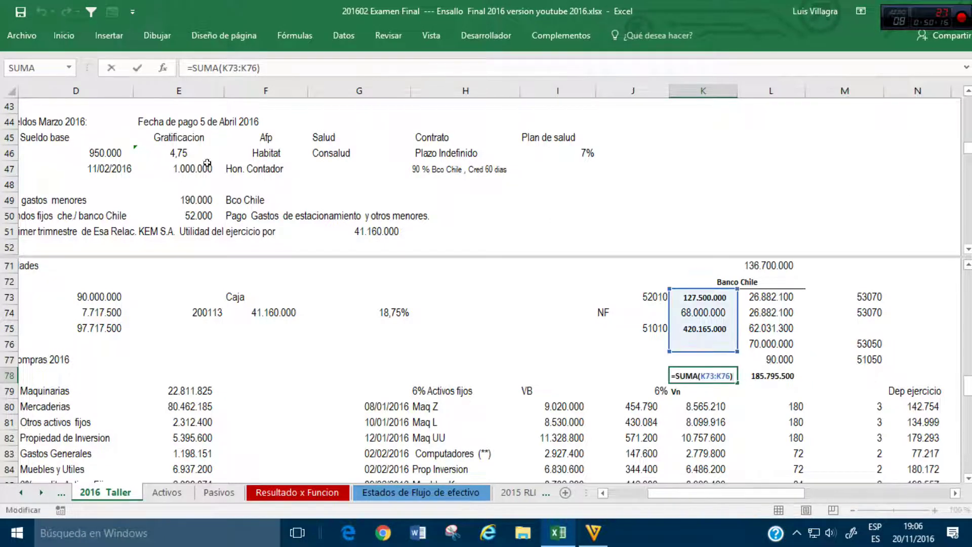
left_click_drag(738, 352, 734, 364)
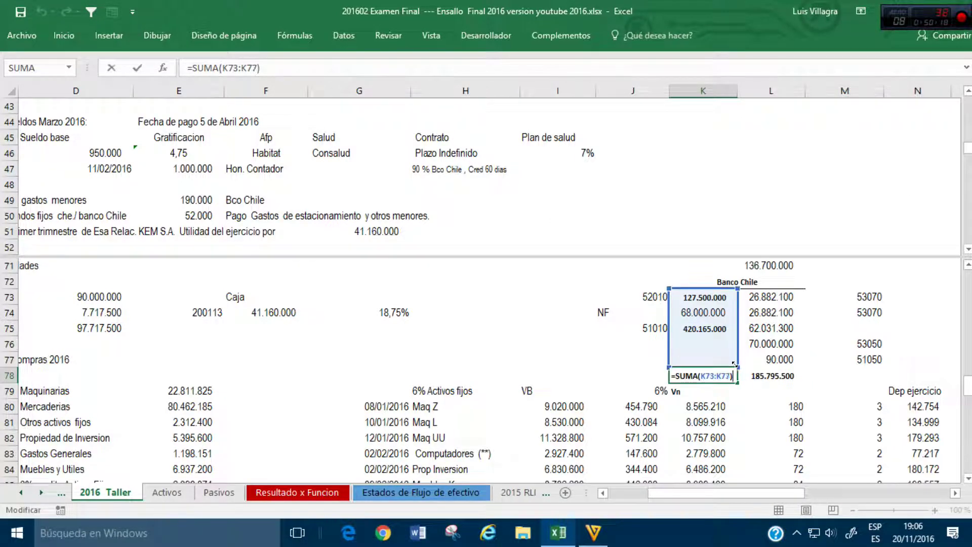
key("Return")
Step: Extend the Banco Chile credit total in L78 to sum L73:L77
left_click(759, 369)
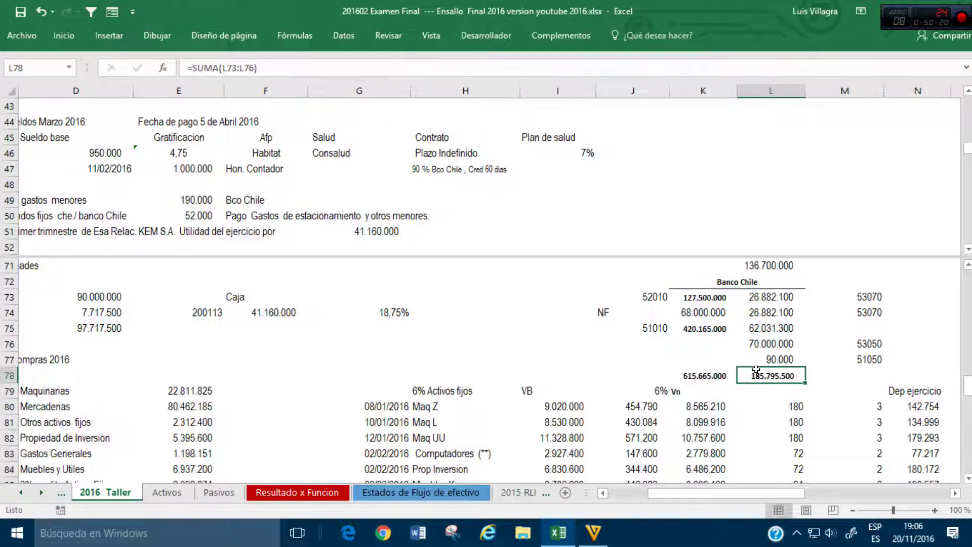
key("F2")
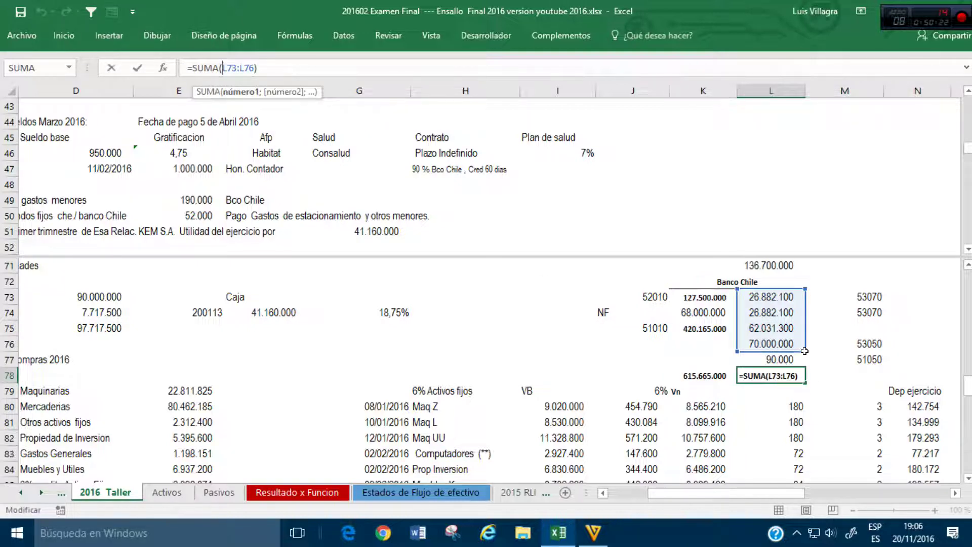
left_click_drag(805, 351, 803, 357)
key("Return")
Step: Move the Caja and Banco Chile account block with its flow codes up three rows so that it starts at J62
scroll(814, 333, "up", 3)
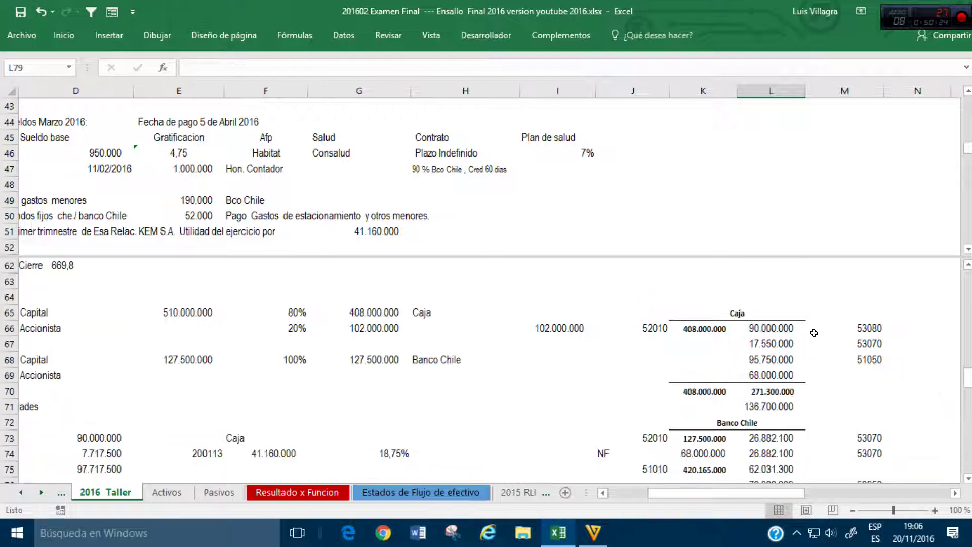
left_click_drag(679, 308, 947, 444)
scroll(745, 301, "up", 3)
left_click_drag(751, 369, 757, 324)
left_click(437, 307)
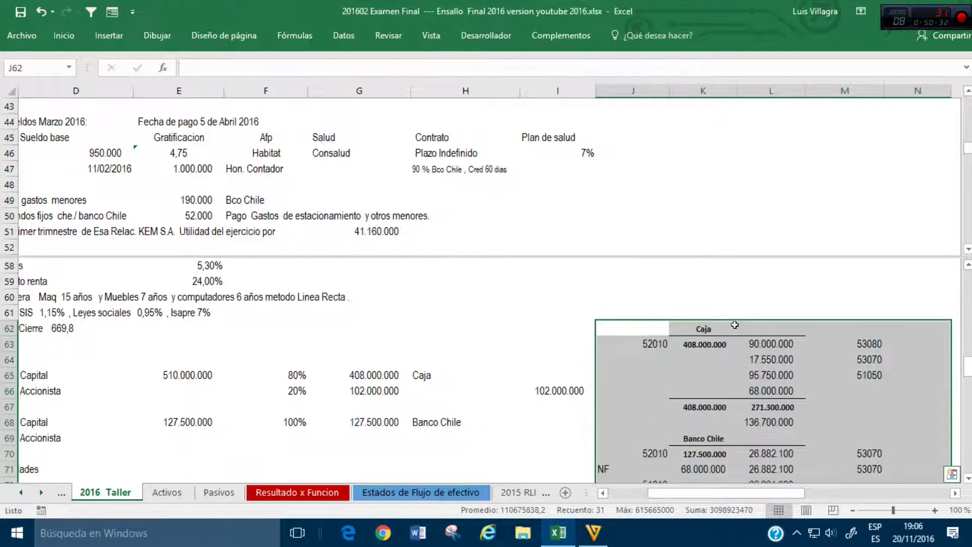
Step: Calculate the Banco Chile balance in L76 with the formula +K75-L75
left_click(759, 328)
scroll(818, 367, "down", 3)
left_click(770, 392)
left_click(769, 405)
left_click(724, 405)
left_click(768, 404)
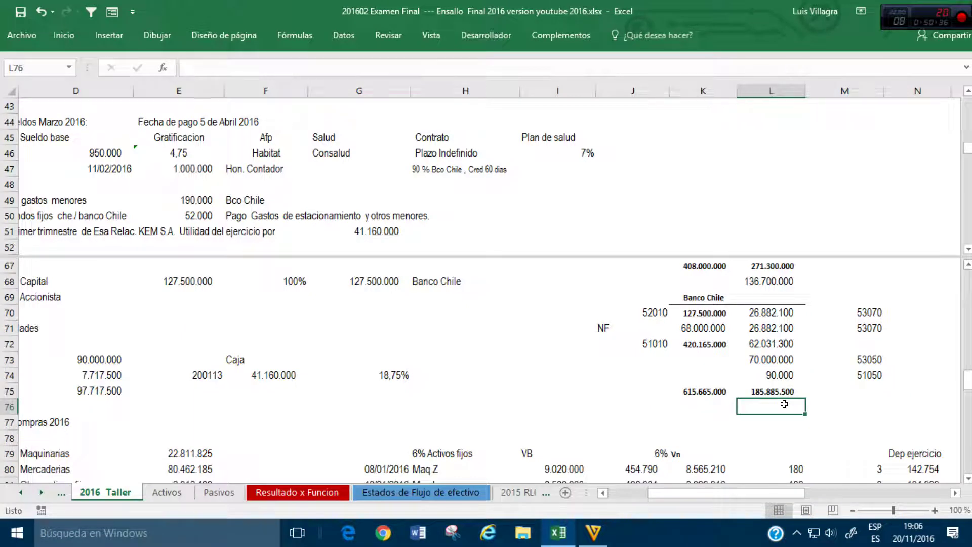
type("+")
key("Up")
key("Left")
type("-")
key("Up")
key("Return")
key("Up")
key("Left")
key("Right")
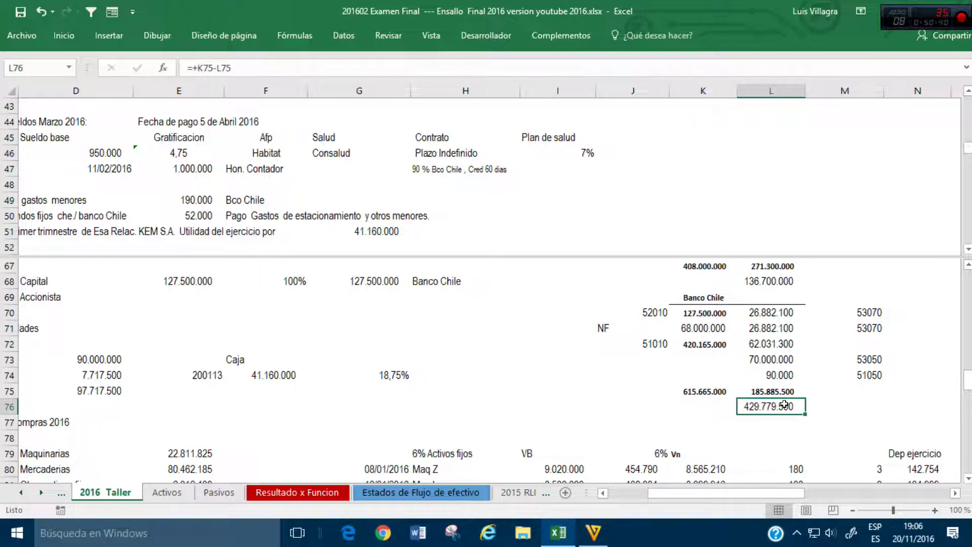
key("Up")
left_click(463, 169)
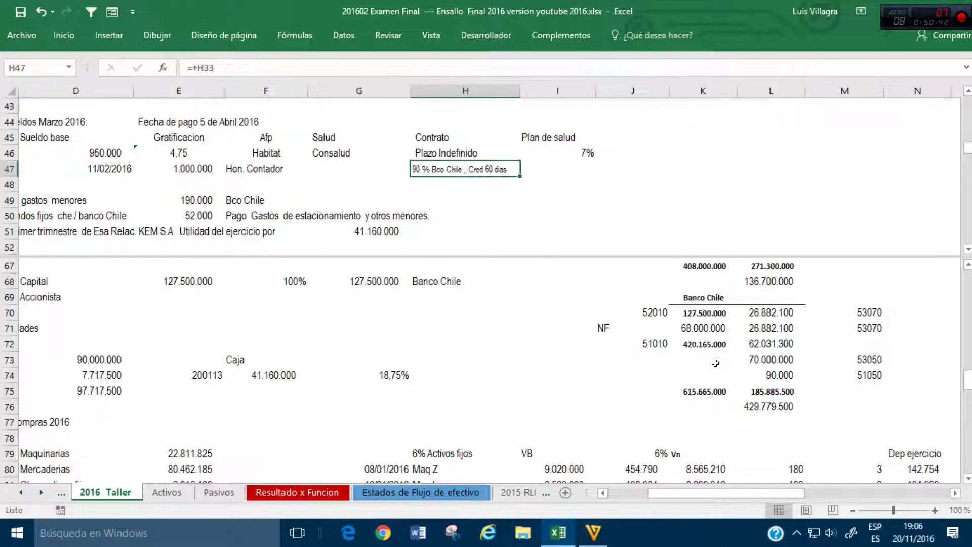
left_click(703, 375)
scroll(773, 411, "down", 1)
scroll(773, 410, "up", 1)
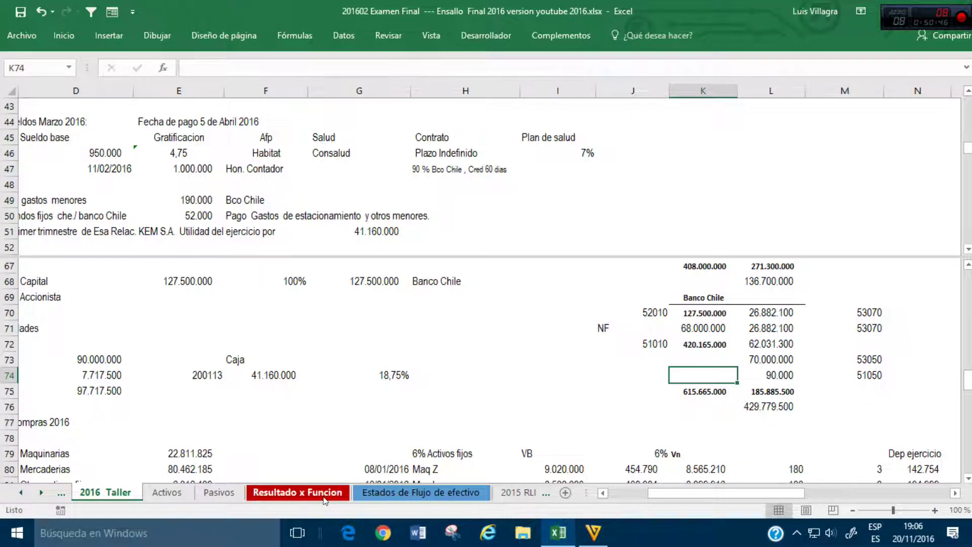
Step: Enter 0 as the Pg Iva amount in L12 of the Estados de Flujo de efectivo sheet
left_click(170, 493)
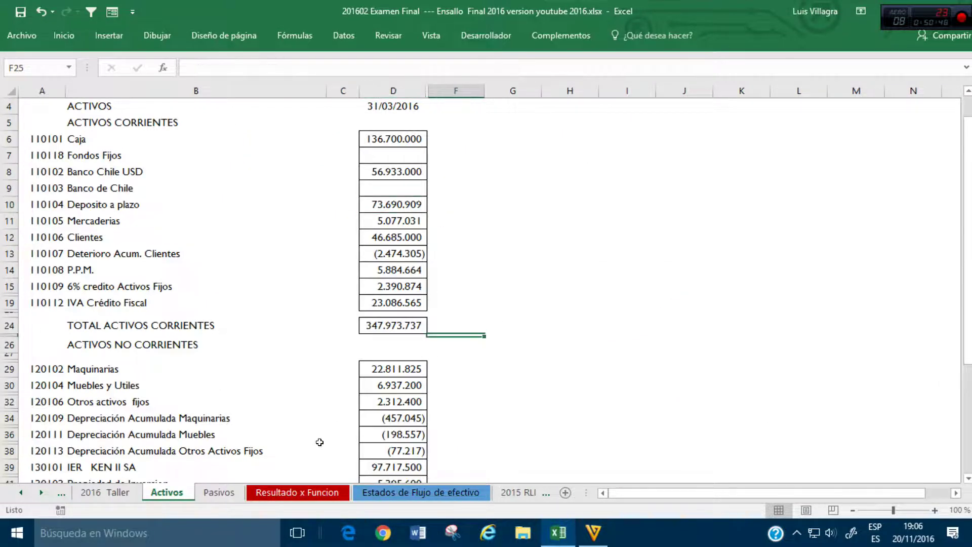
key("ctrl+Page_Down")
key("ctrl+Page_Down")
key("ctrl+Page_Down")
left_click(526, 184)
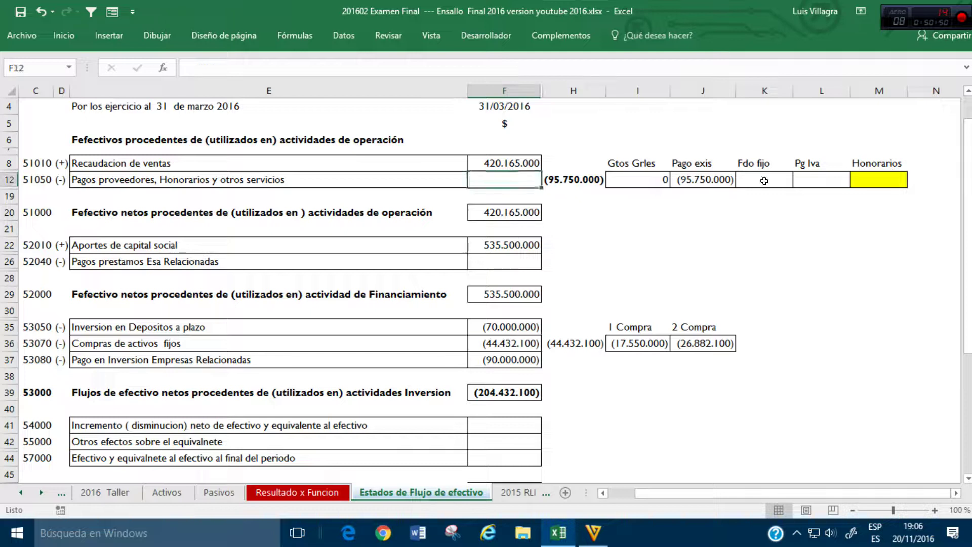
left_click(762, 182)
left_click(657, 185)
left_click(707, 181)
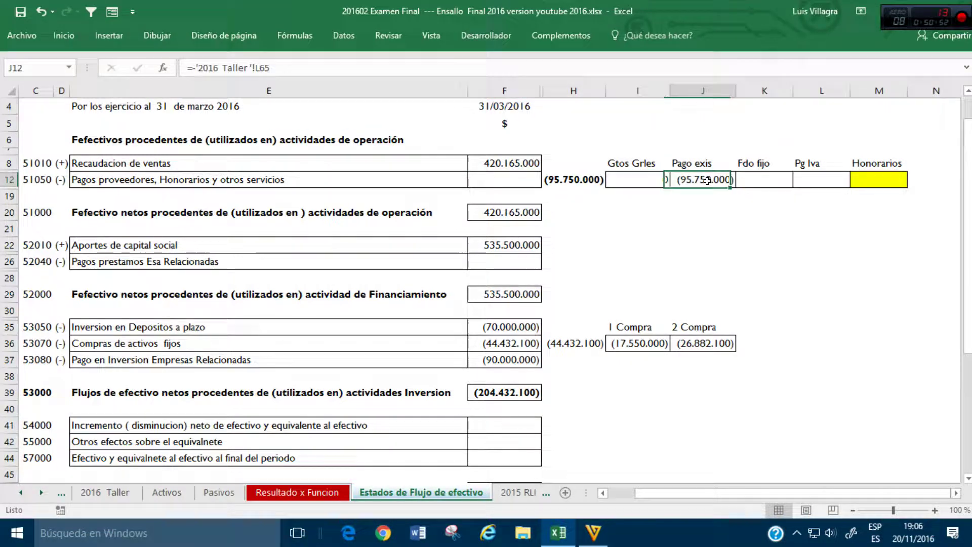
left_click(745, 184)
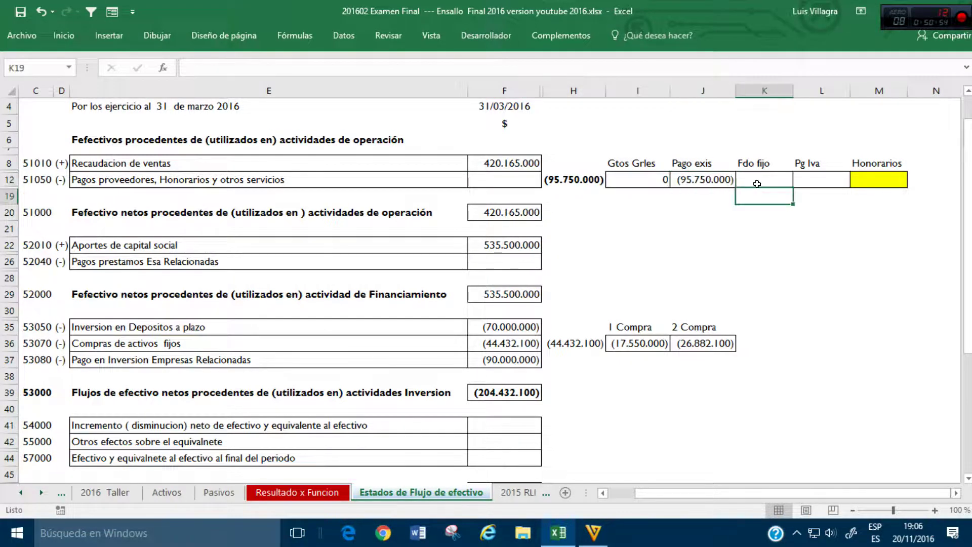
left_click(803, 183)
type("0")
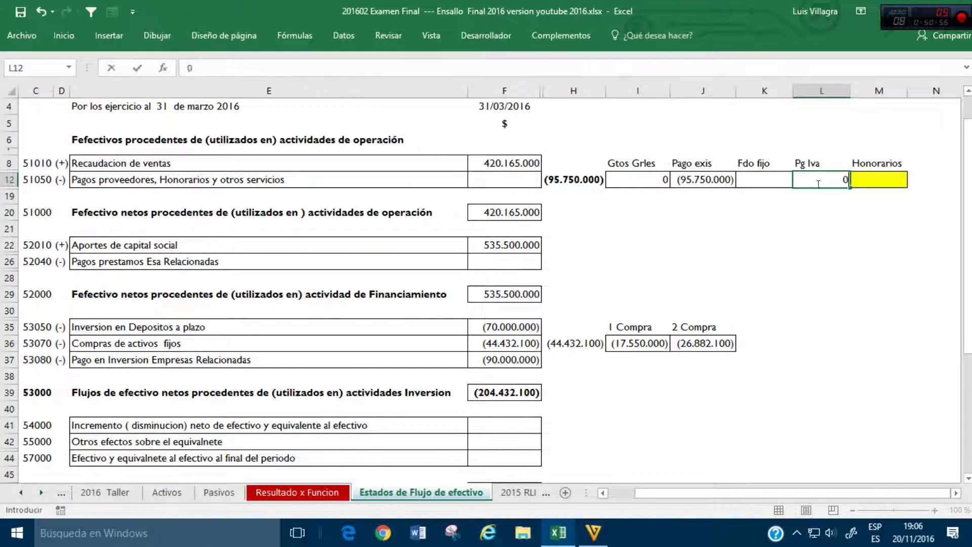
key("Tab")
Step: Fill the Honorarios cell M12 with the negative of the Banco Chile payment in L74 of the 2016 Taller sheet
type("-")
key("ctrl+Page_Up")
key("ctrl+Page_Up")
key("ctrl+Page_Up")
key("ctrl+Page_Up")
left_click(796, 359)
key("Down")
key("Down")
key("Up")
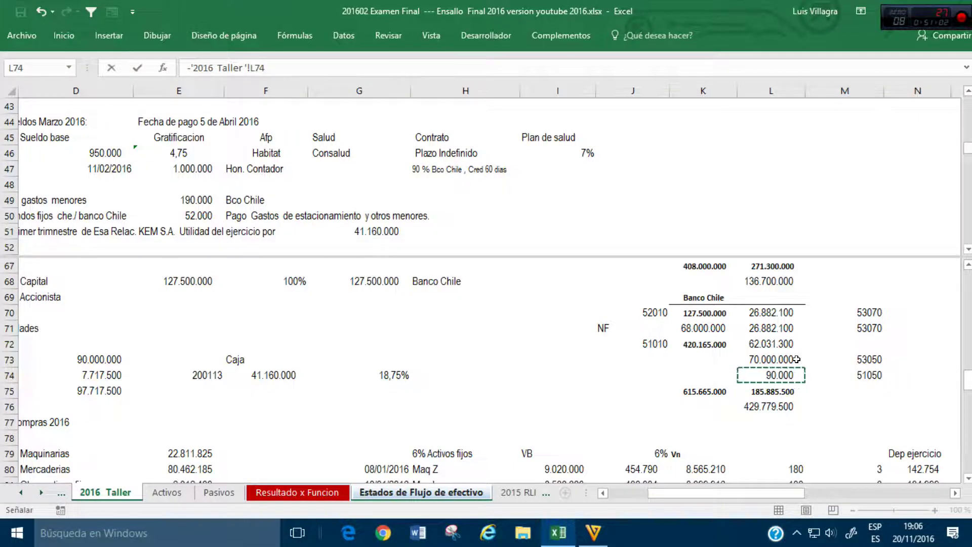
key("Return")
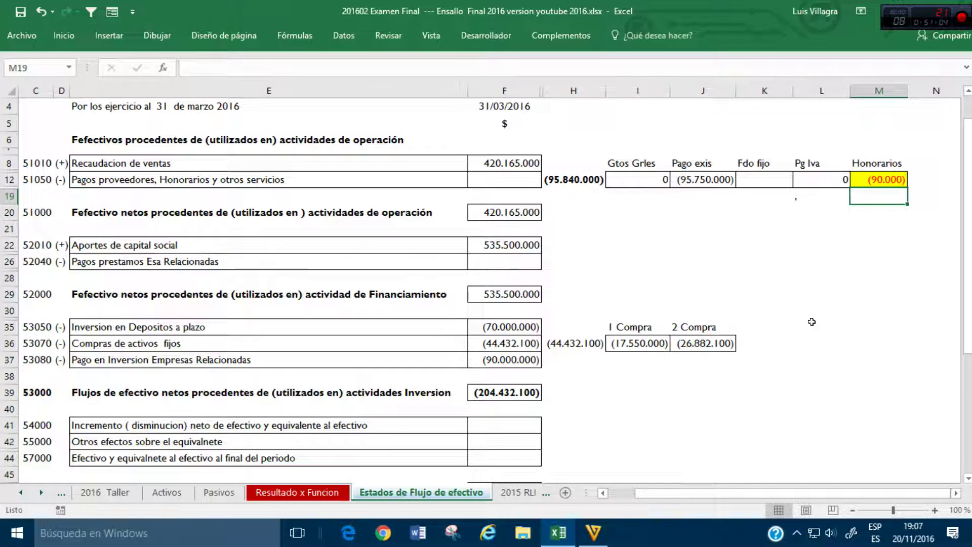
left_click(519, 184)
key("Right")
key("Right")
key("Right")
key("Right")
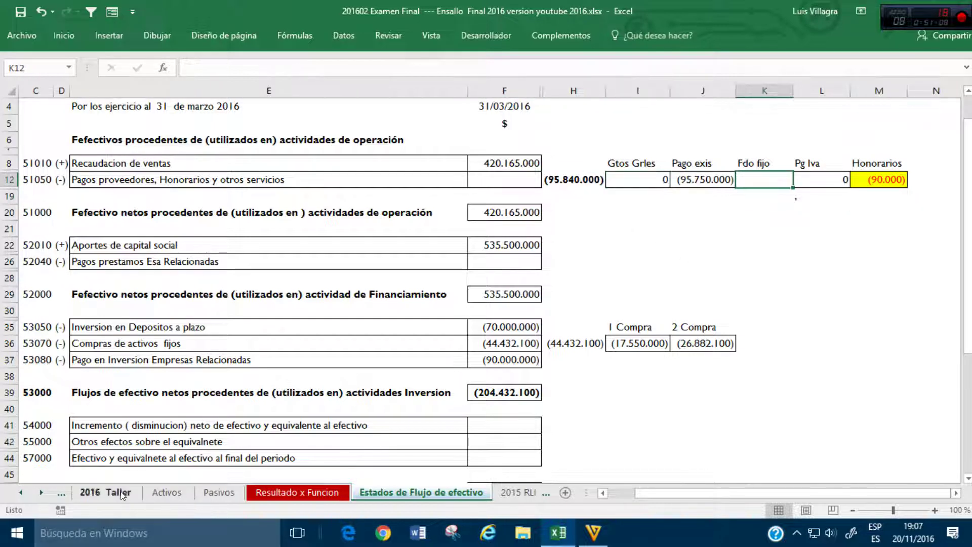
Step: Below the Honorarios entry on the 2016 Taller sheet, link C137 and D137 to the Fondos Fijos code and name in row 7 of Activos
left_click(105, 493)
left_click(294, 421)
key("Left")
key("Left")
key("Left")
key("Left")
key("Left")
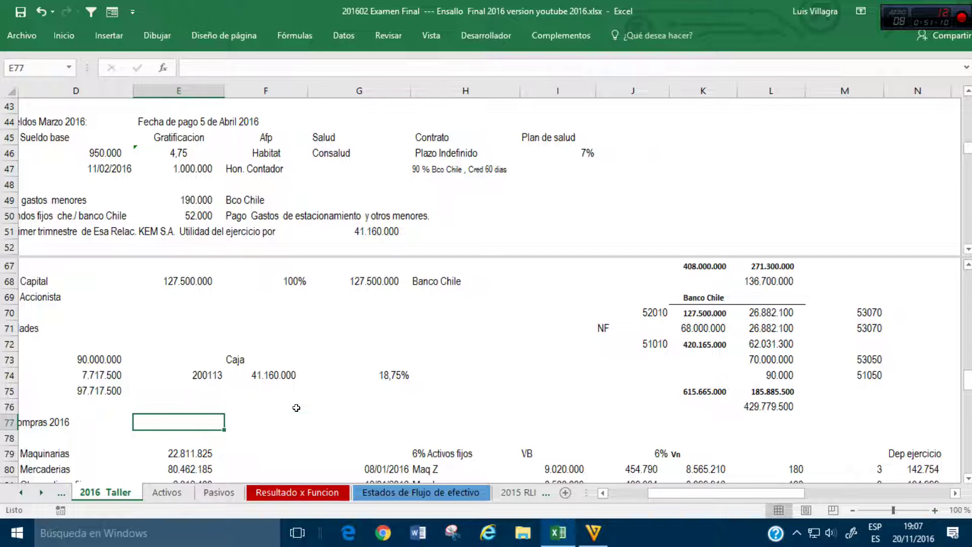
key("Down")
key("Down")
key("Down")
key("Down")
key("Down")
key("Down")
key("Down")
key("Down")
key("Down")
key("Down")
key("Down")
key("Down")
key("Down")
key("Down")
key("Down")
key("Down")
key("Down")
key("Down")
key("Down")
key("Down")
key("Down")
key("Down")
key("Down")
key("Down")
key("Down")
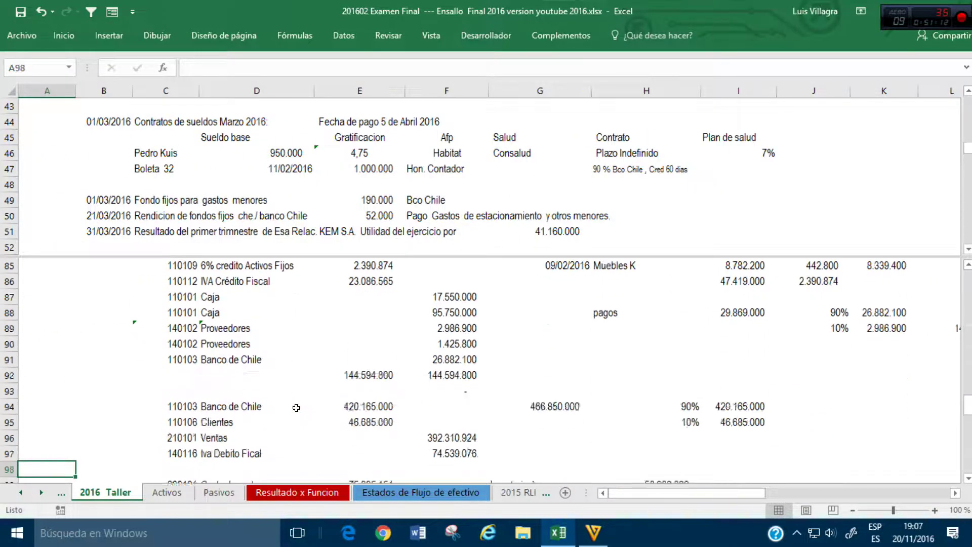
key("Down")
key("Down")
key("Down")
key("Down")
key("Down")
key("Down")
key("Down")
key("Down")
key("Down")
key("Down")
key("Down")
key("Down")
key("Down")
key("Down")
key("Down")
key("Down")
key("Down")
key("Down")
key("Down")
key("Down")
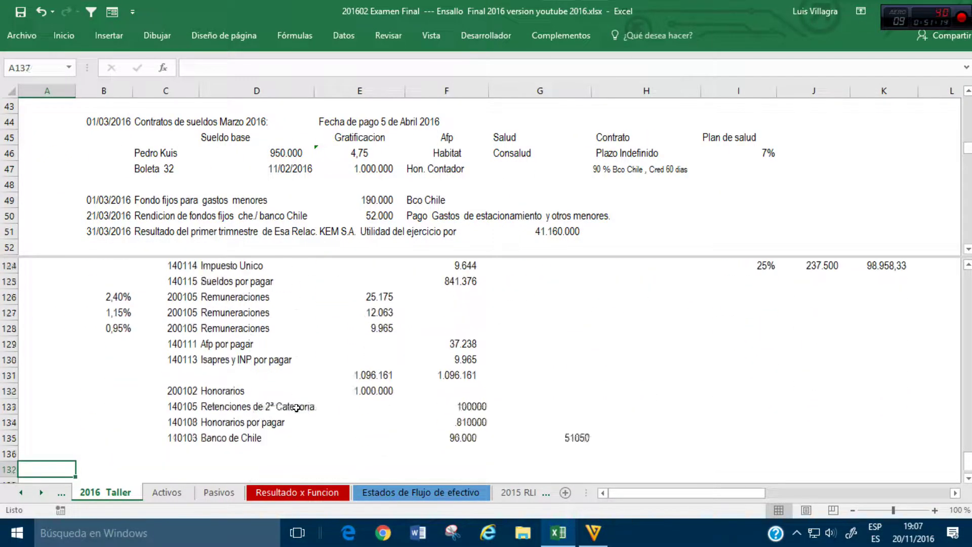
key("Right")
key("Up")
key("Up")
key("Up")
key("Up")
key("Up")
key("Up")
key("Up")
key("Up")
key("Up")
key("Up")
key("Up")
key("Up")
key("Up")
key("Up")
key("Up")
key("Up")
key("Up")
key("Up")
key("Up")
key("Up")
key("Up")
key("Up")
key("Up")
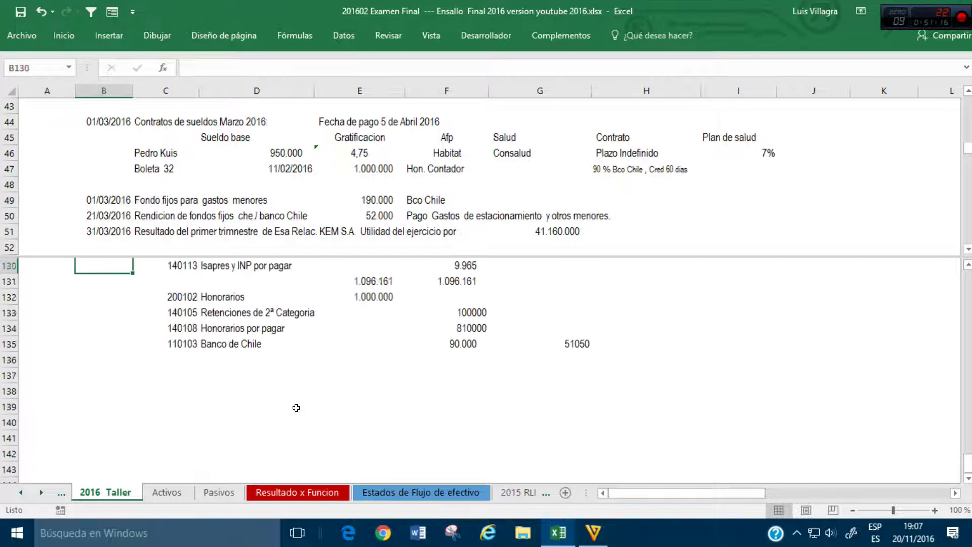
key("Down")
key("Down")
key("Down")
key("Down")
key("Down")
key("Down")
key("Down")
key("Down")
key("Down")
key("Down")
key("Down")
key("Down")
key("Right")
key("Up")
key("Up")
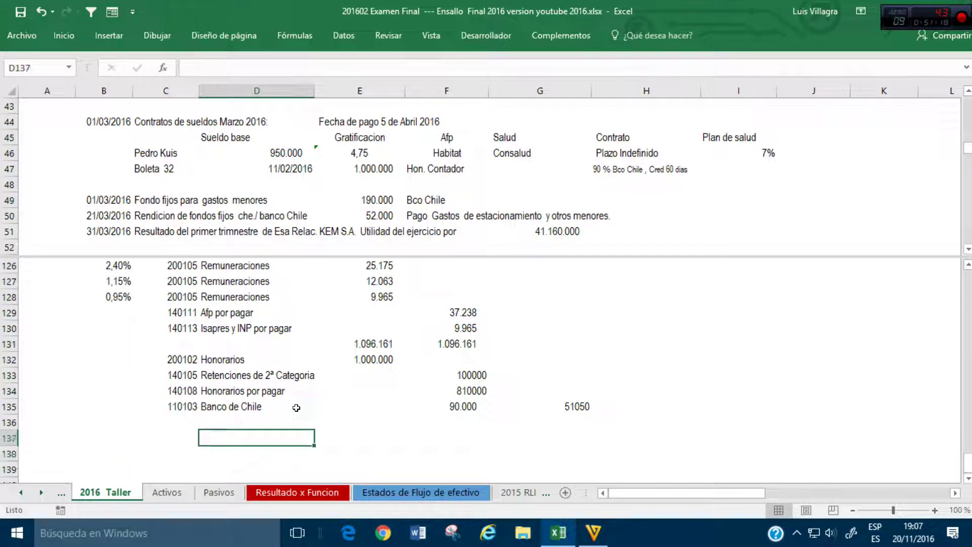
type("+")
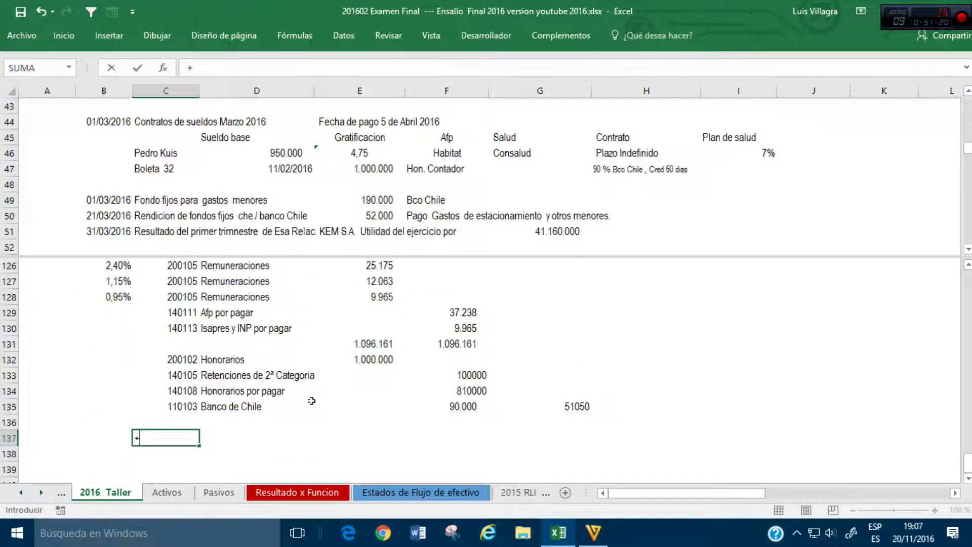
left_click(167, 492)
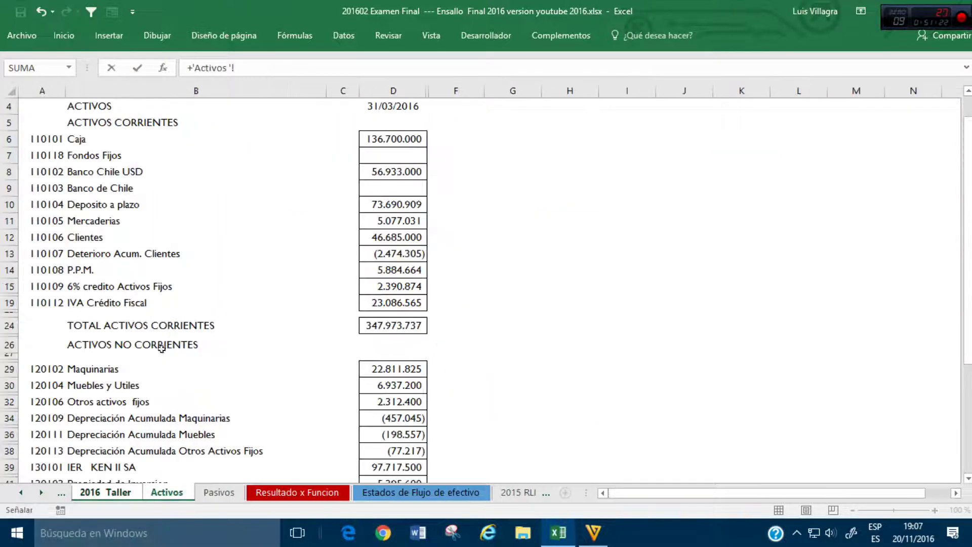
left_click(52, 156)
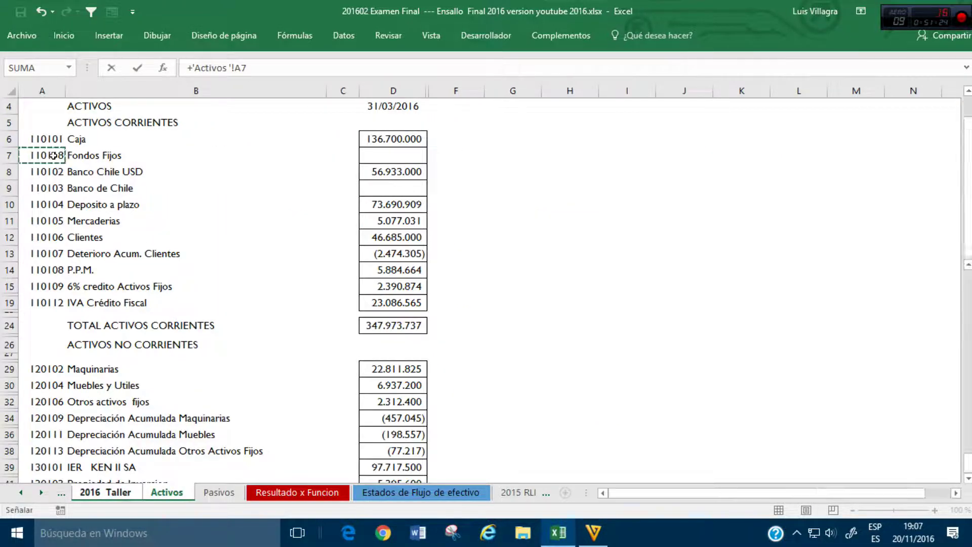
key("Return")
type(",")
key("Up")
key("ctrl+c")
key("Right")
key("ctrl+v")
Step: Add the Banco de Chile line in row 138 by linking its code and name to C135 and D135
key("Left")
key("Down")
type("+")
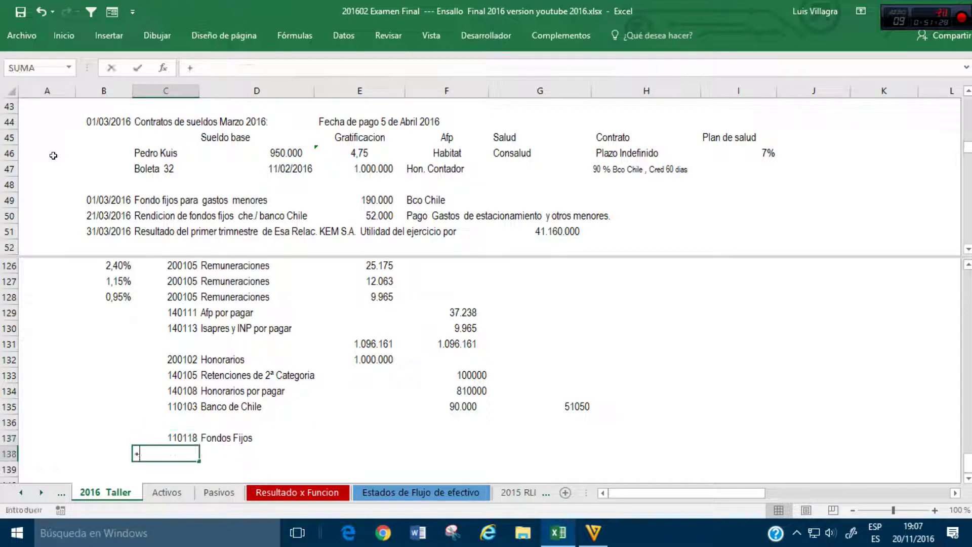
left_click(196, 405)
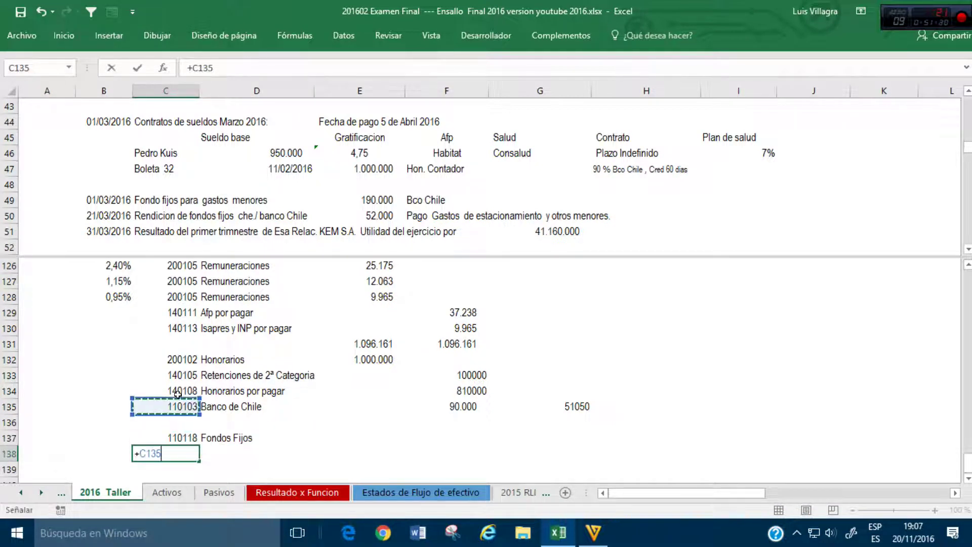
key("Return")
key("Up")
key("Right")
type("+")
key("Up")
key("Up")
key("Up")
key("Return")
Step: Link the Fondos Fijos debit in E137 to the fixed fund amount in E49, and the Banco de Chile credit in F138 to E137
key("Up")
key("Right")
key("Up")
type("+")
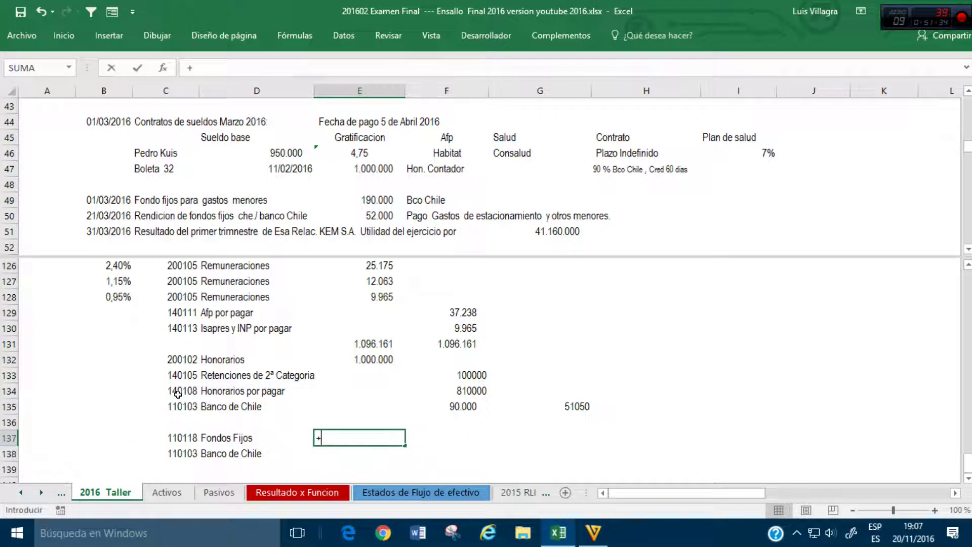
left_click(371, 198)
key("Return")
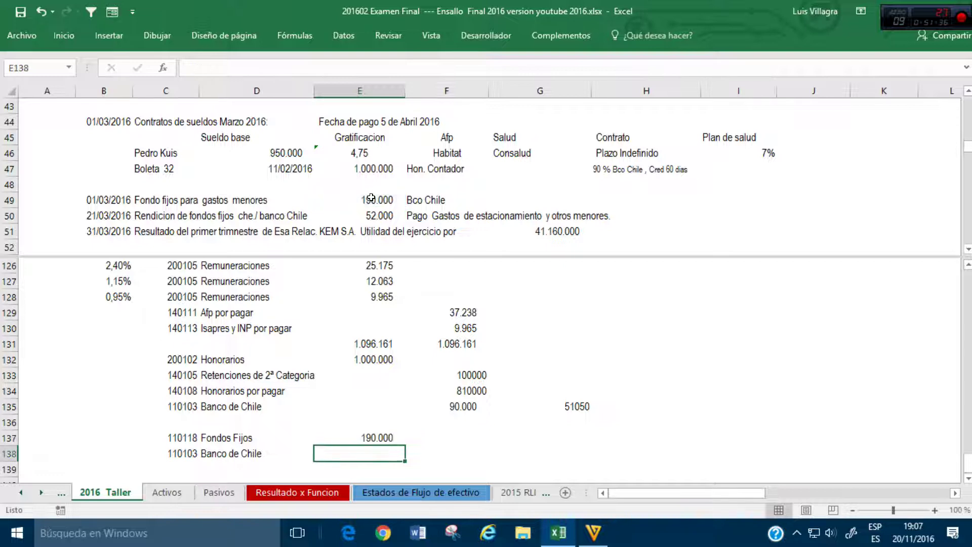
key("Up")
key("Right")
key("Down")
type("+")
key("Left")
key("Up")
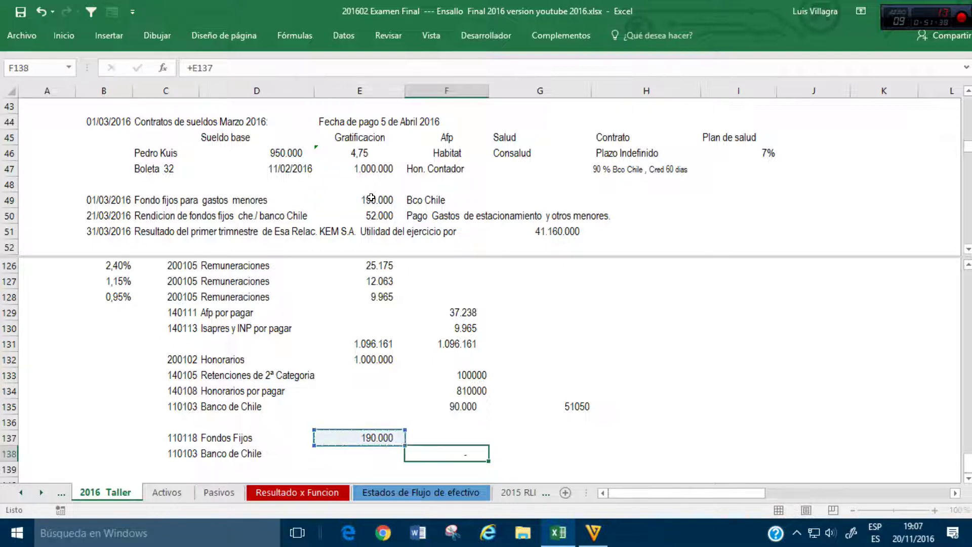
key("Return")
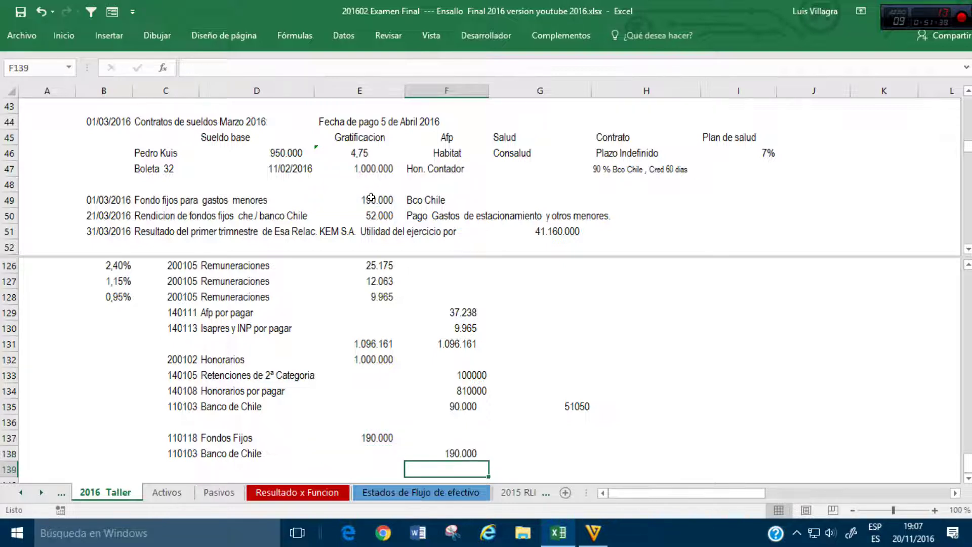
Step: Link the Banco de Chile amount in D9 of the Activos sheet to the Fondos Fijos debit in E137 of 2016 Taller
left_click(167, 493)
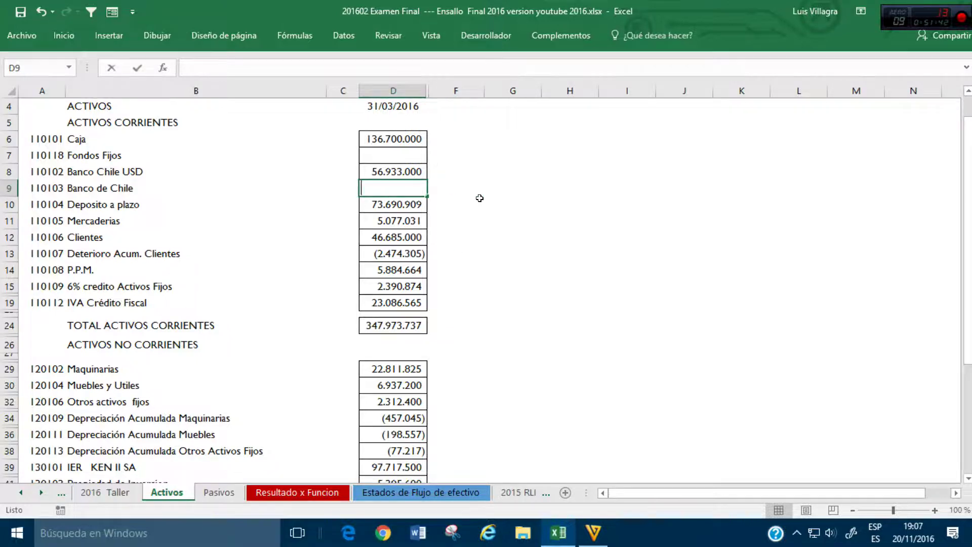
type("+")
left_click(105, 492)
left_click(380, 439)
key("Return")
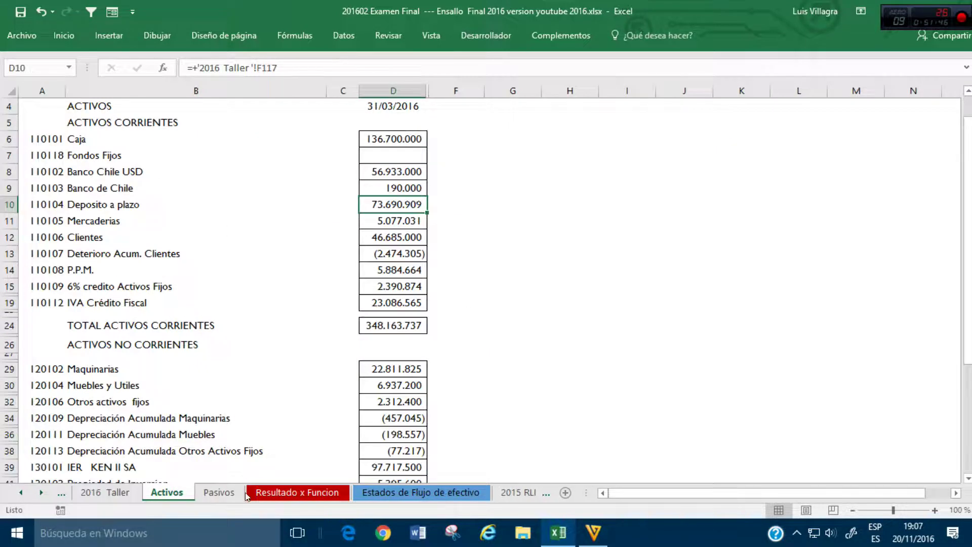
Step: Move the Banco Chile totals and balance block on the 2016 Taller sheet down one row so that it starts at K76
left_click(131, 494)
scroll(827, 219, "down", 9)
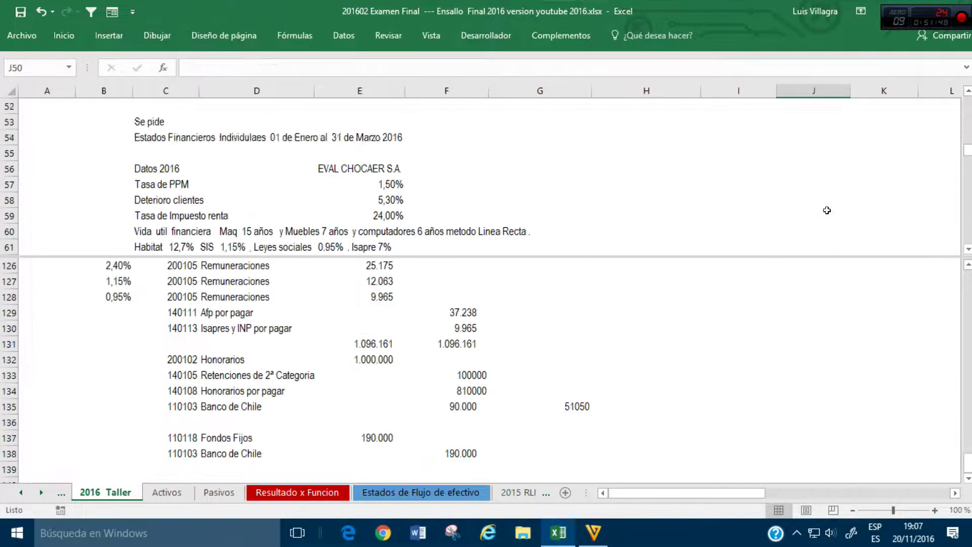
left_click(876, 171)
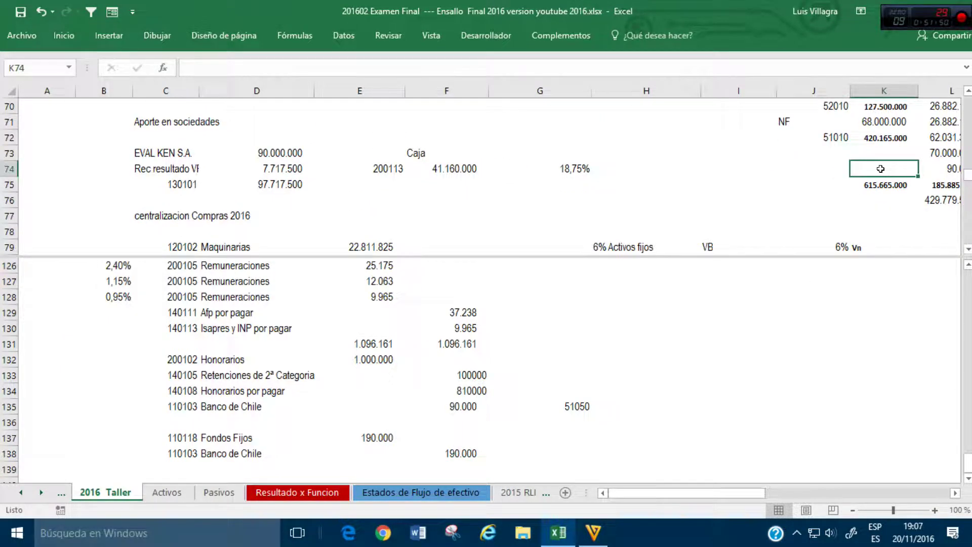
key("Right")
key("Right")
key("Right")
left_click_drag(695, 187, 725, 193)
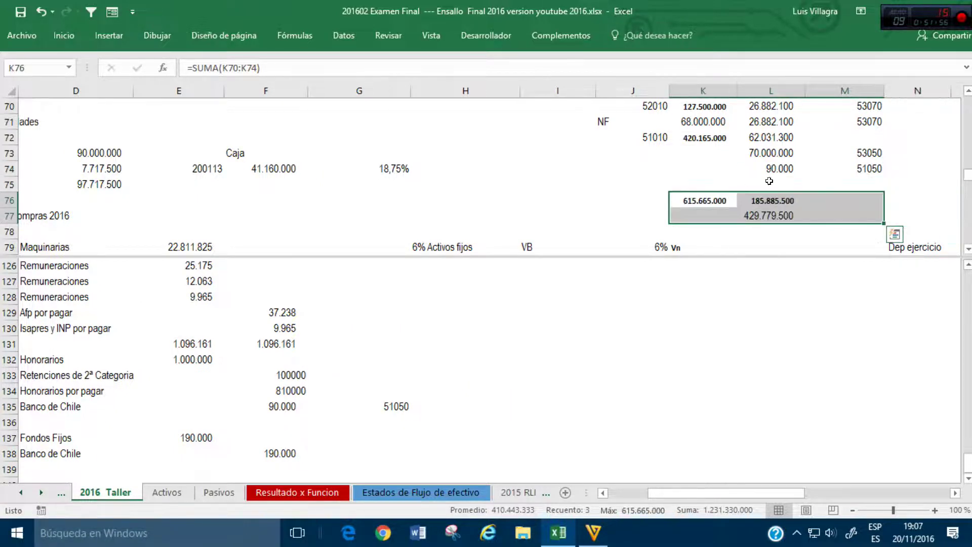
Step: Record the fixed fund payment in the Banco Chile account by linking L75 to the Banco de Chile credit in F138
left_click(775, 177)
type("+")
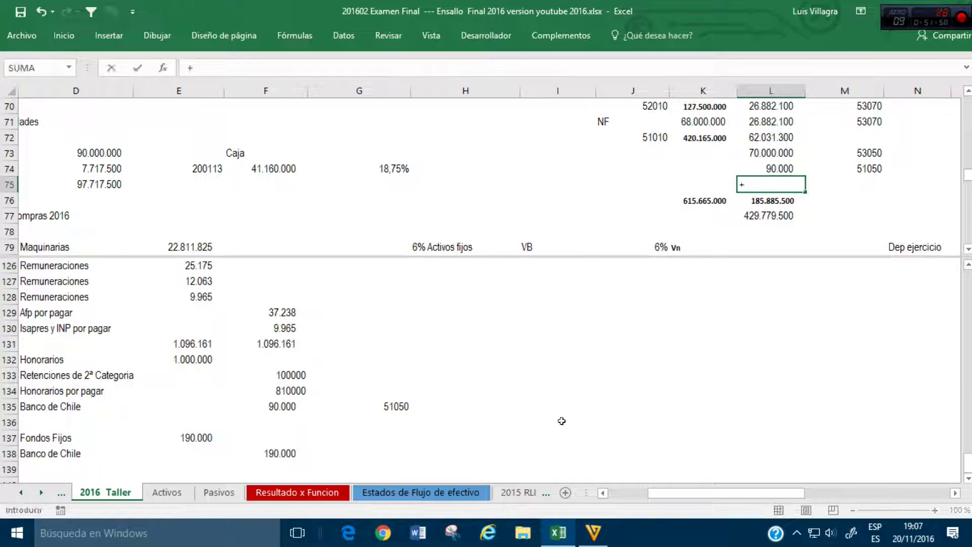
left_click(297, 455)
key("Return")
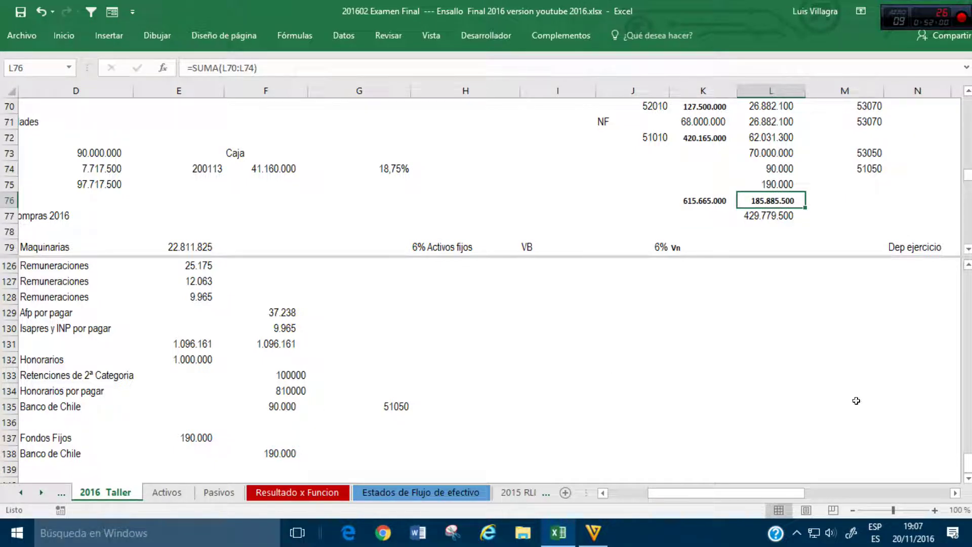
Step: Give the payment in row 75 its flow code by linking M75 to code 51050 in C12 of Estados de Flujo de efectivo
left_click(856, 169)
left_click(862, 186)
type("+")
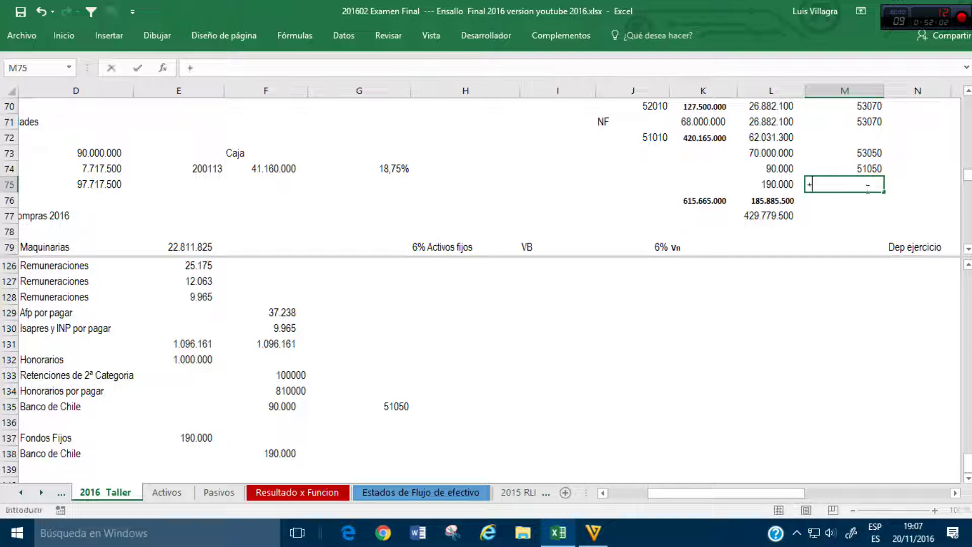
left_click(420, 493)
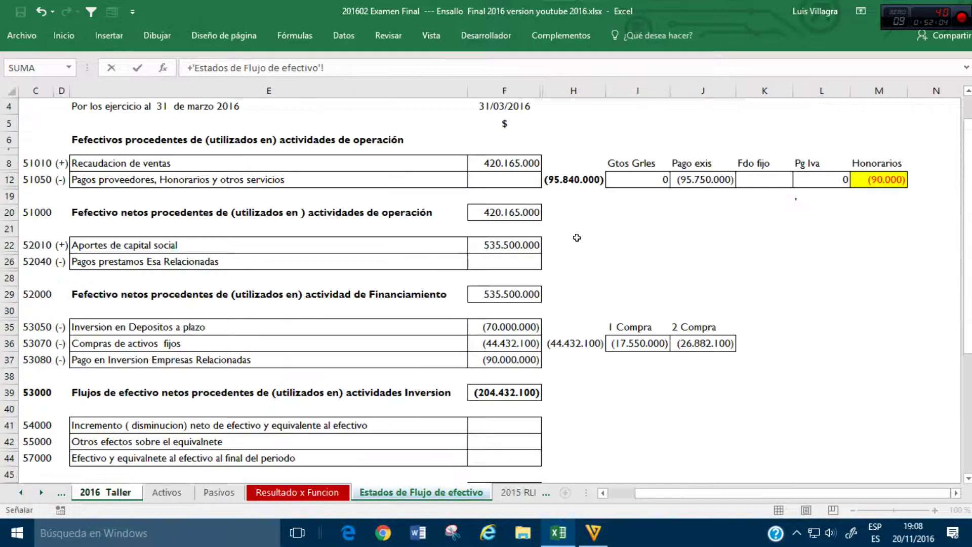
left_click(28, 182)
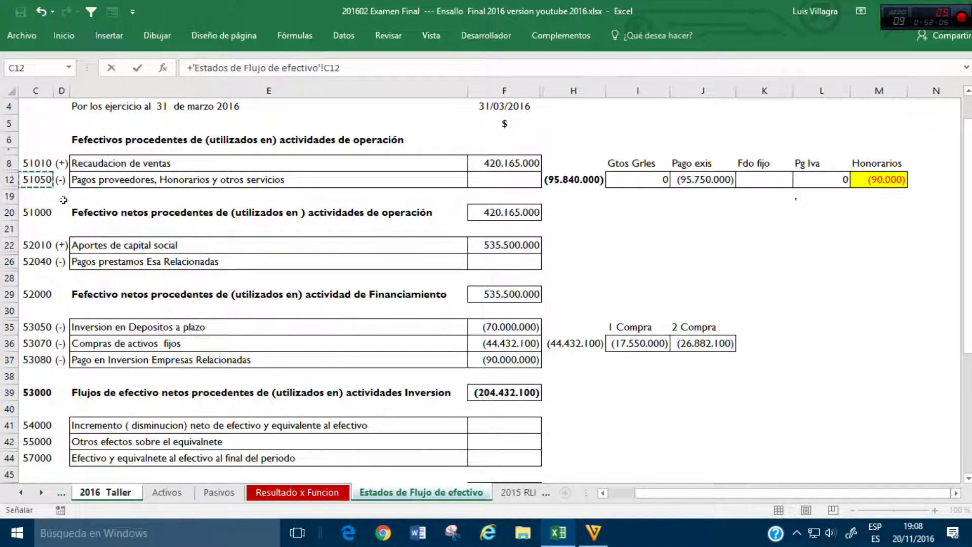
key("Return")
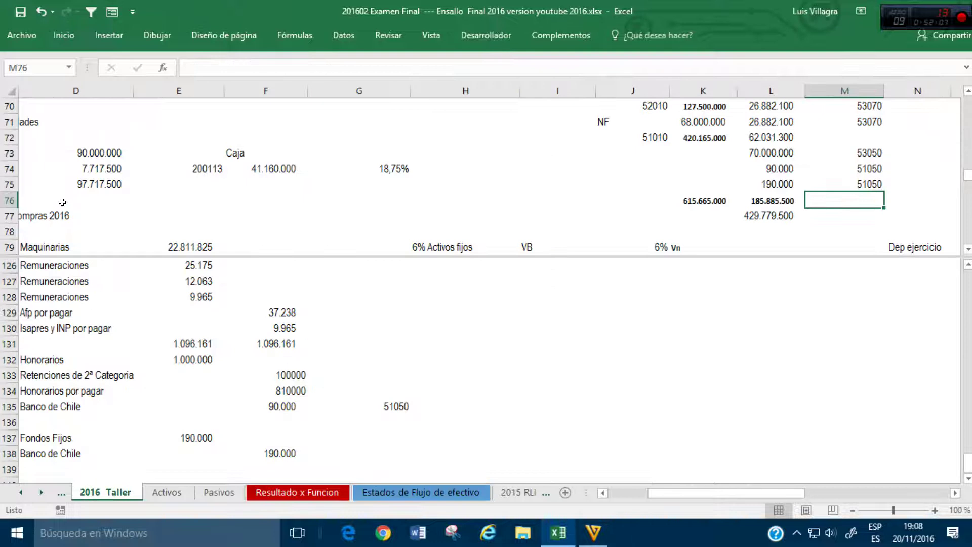
Step: Fill the Fdo fijo cell K12 of Estados de Flujo de efectivo with the Banco Chile payment in L75 of 2016 Taller
left_click(168, 493)
left_click(225, 493)
left_click(114, 493)
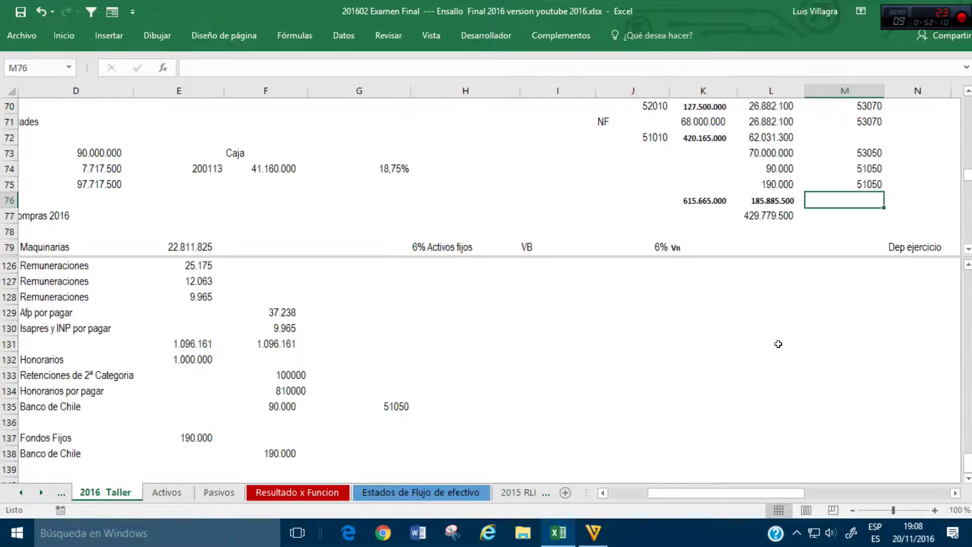
left_click(420, 492)
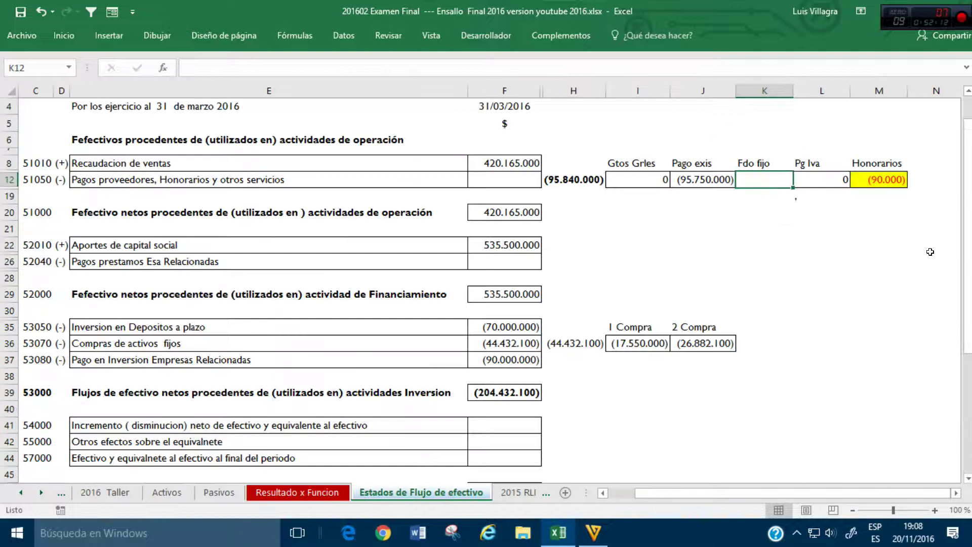
type("+")
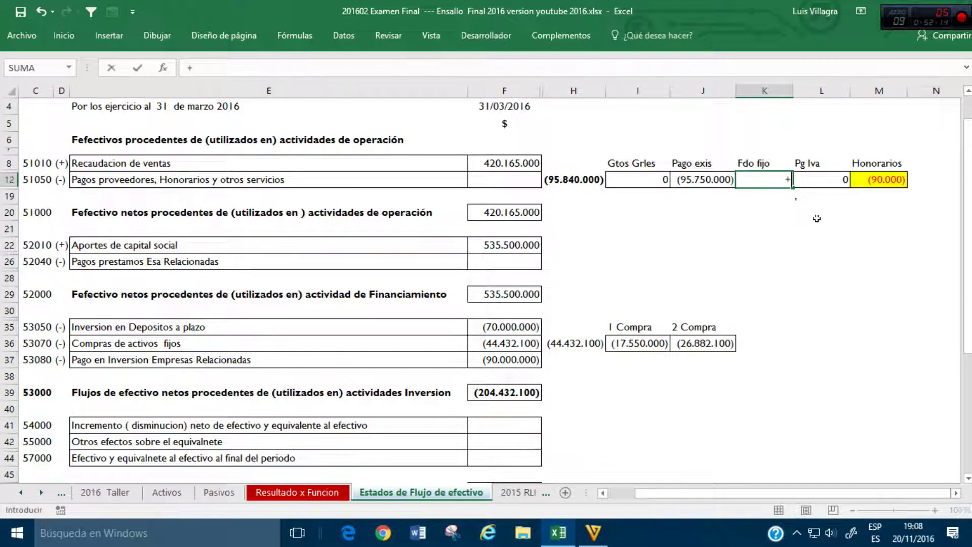
left_click(105, 492)
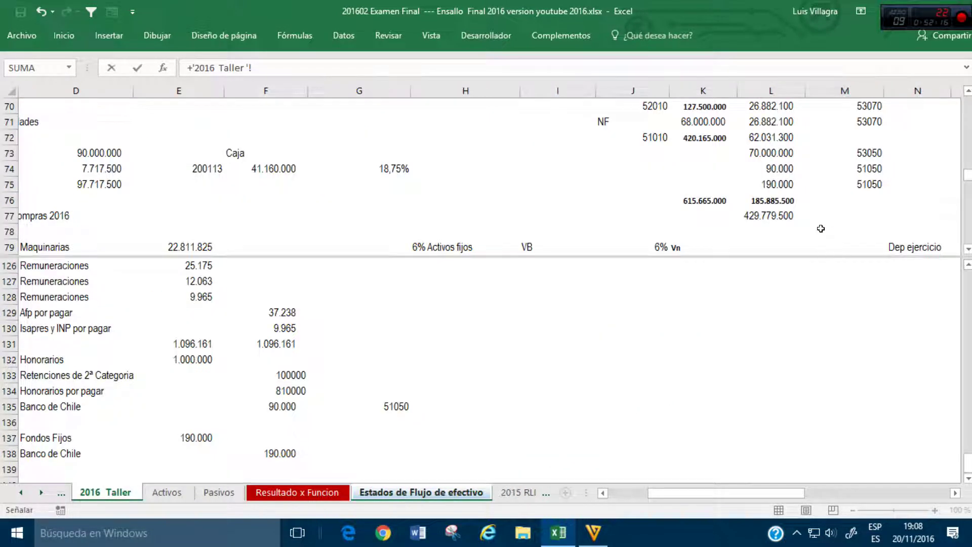
left_click(788, 184)
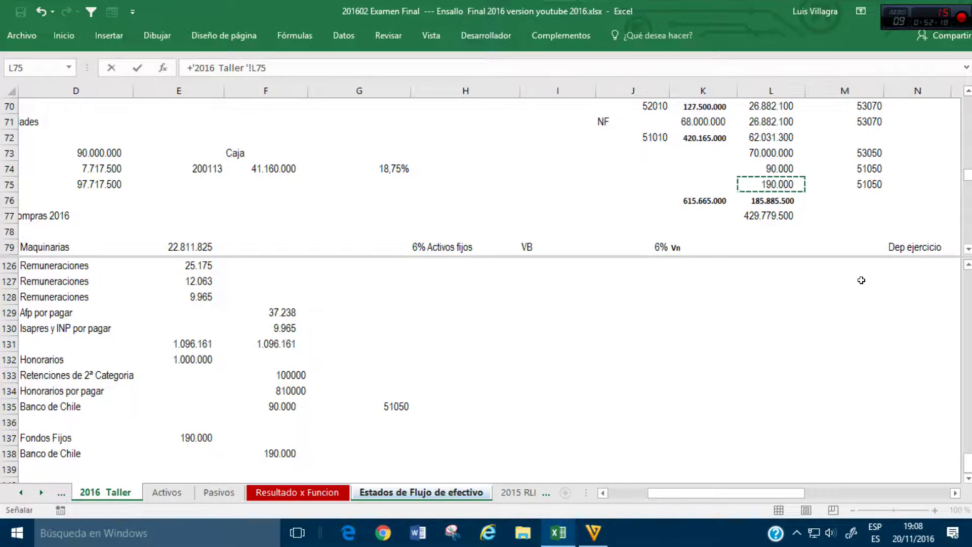
key("Return")
Step: Review the closing cash balance check below the cash flow statement and return to the journal entries on the 2016 Taller sheet
left_click(385, 425)
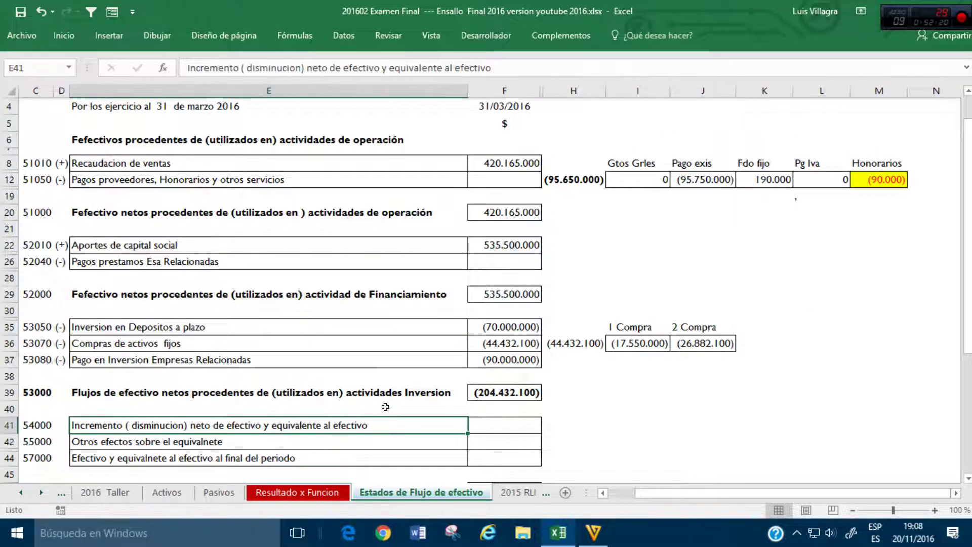
scroll(276, 398, "down", 4)
scroll(142, 396, "up", 2)
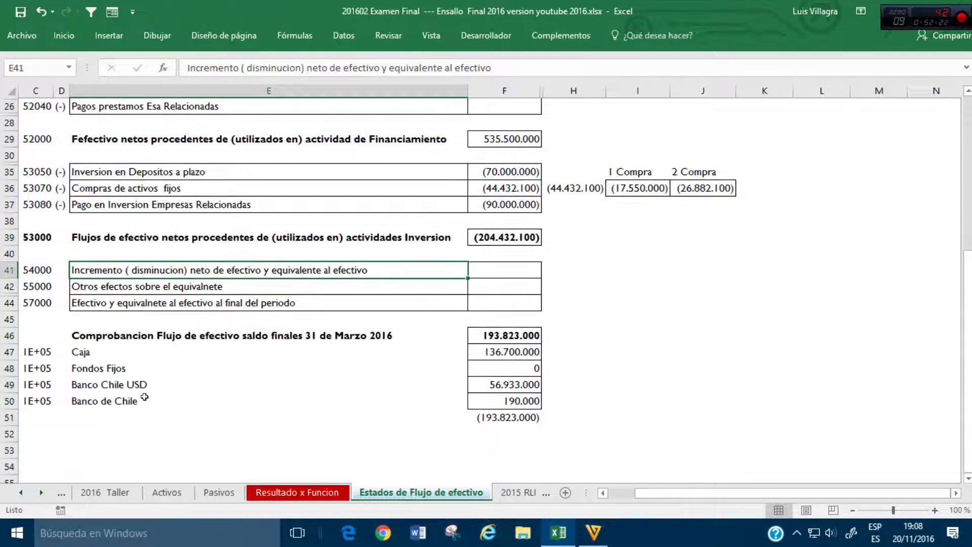
left_click(107, 491)
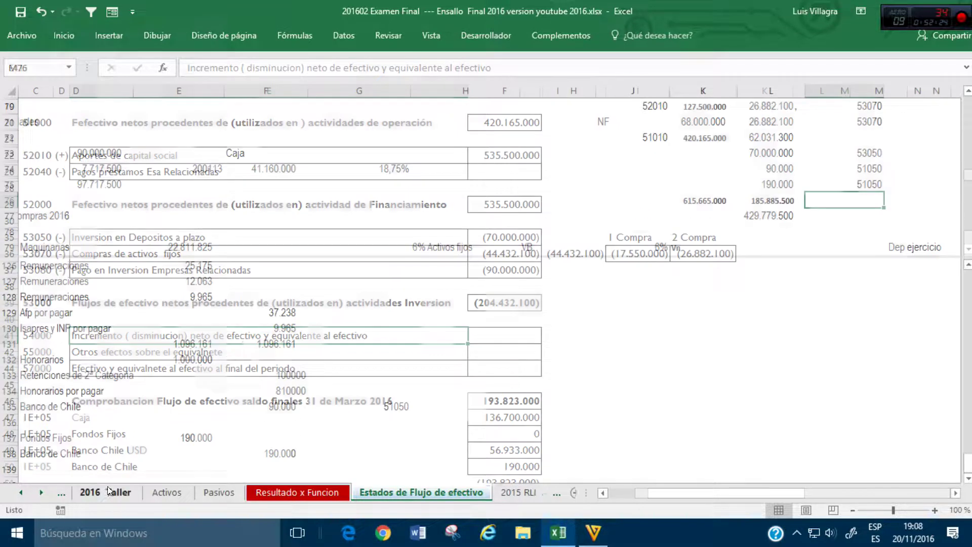
left_click_drag(726, 493, 686, 493)
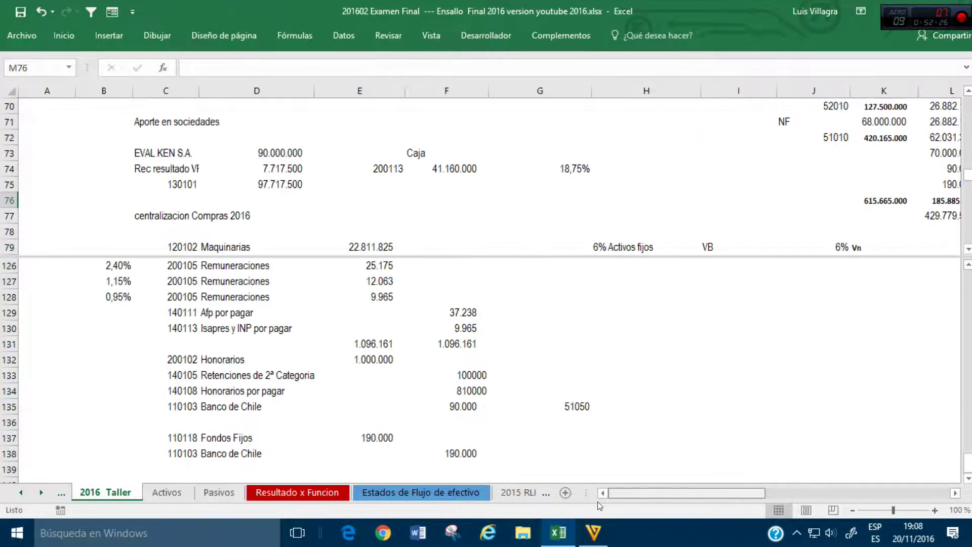
Step: Look up the 21/03/2016 fixed fund expense report among the transactions listed above the journal entries on 2016 Taller
scroll(315, 203, "down", 2)
left_click(316, 384)
scroll(318, 382, "down", 3)
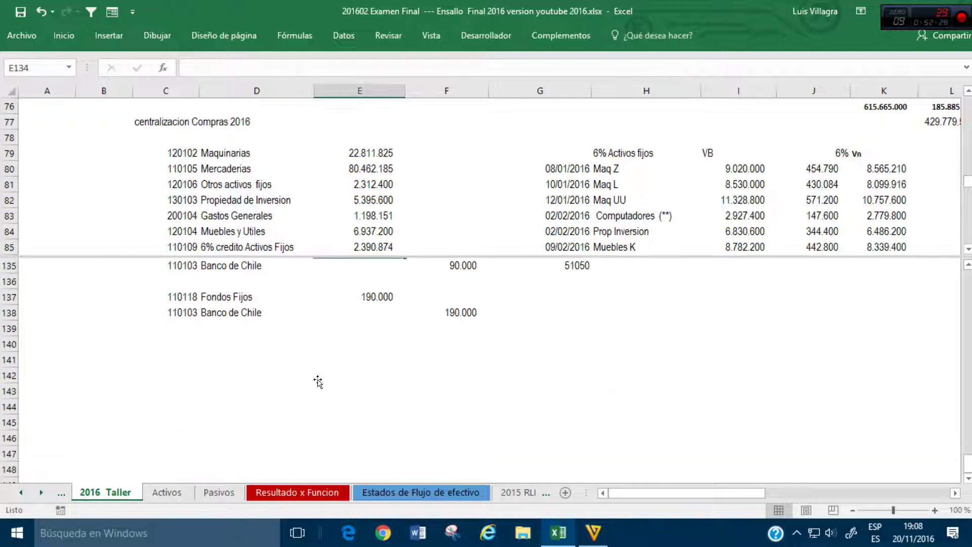
scroll(299, 248, "up", 1)
left_click(304, 216)
scroll(306, 216, "up", 8)
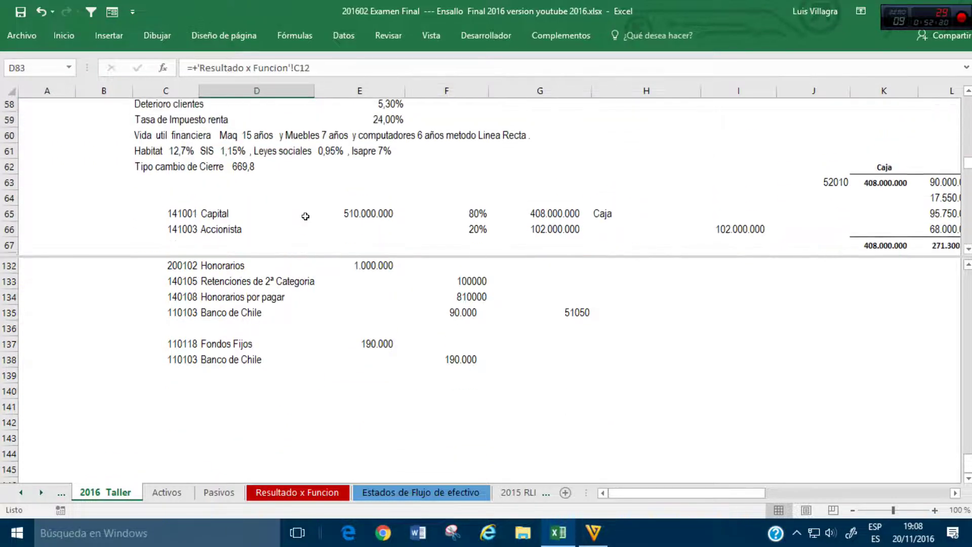
scroll(275, 223, "up", 2)
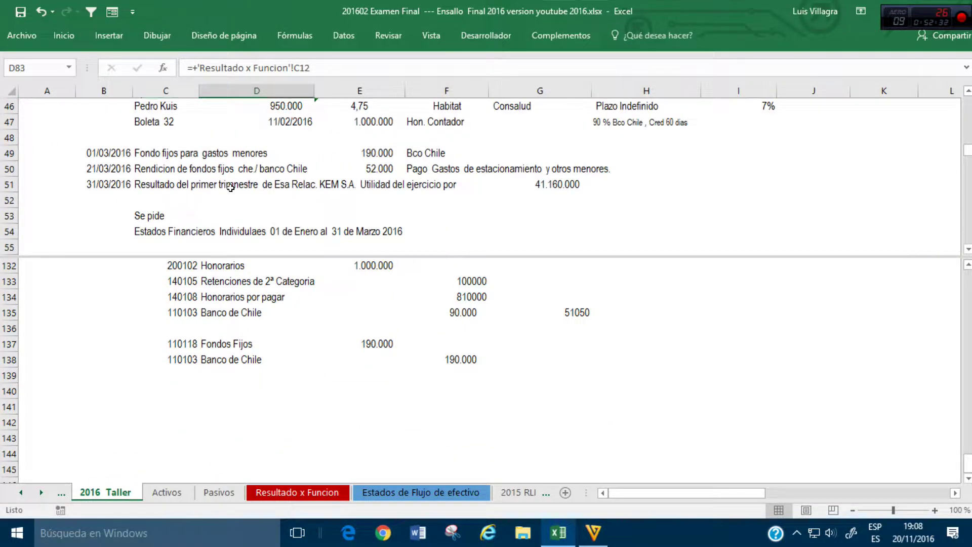
left_click(167, 169)
Step: Start the expense report entry in row 140 with account code 200104, linked to B12 of Resultado x Funcion, and the name Gastos Generales
left_click(188, 379)
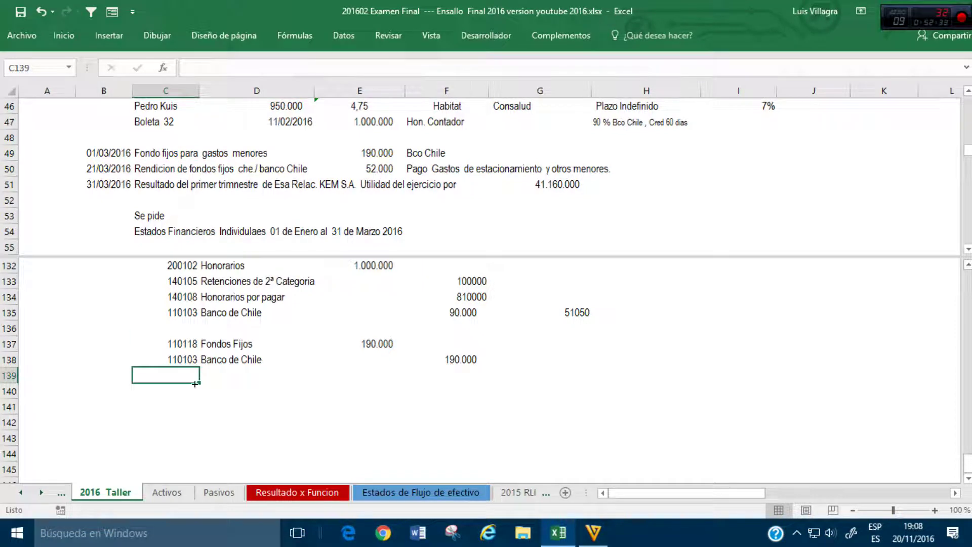
key("Down")
type("+")
left_click(300, 499)
left_click(377, 496)
left_click(299, 493)
left_click(46, 274)
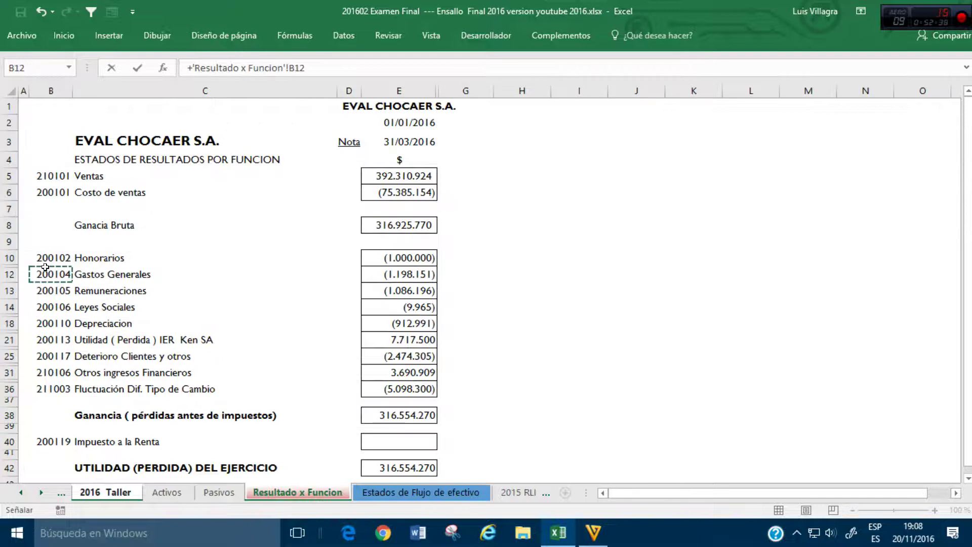
key("Return")
key("Up")
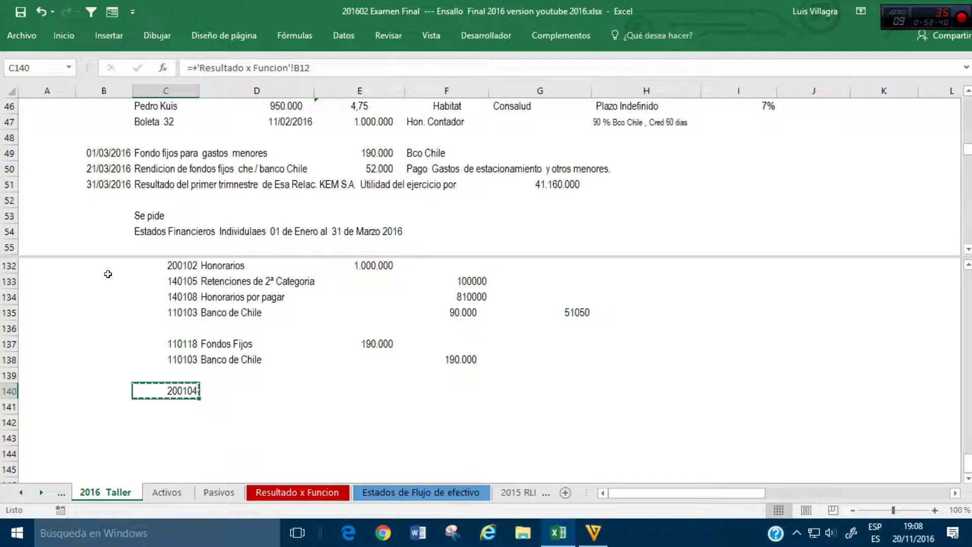
key("Tab")
type("Gastos Generales")
key("Return")
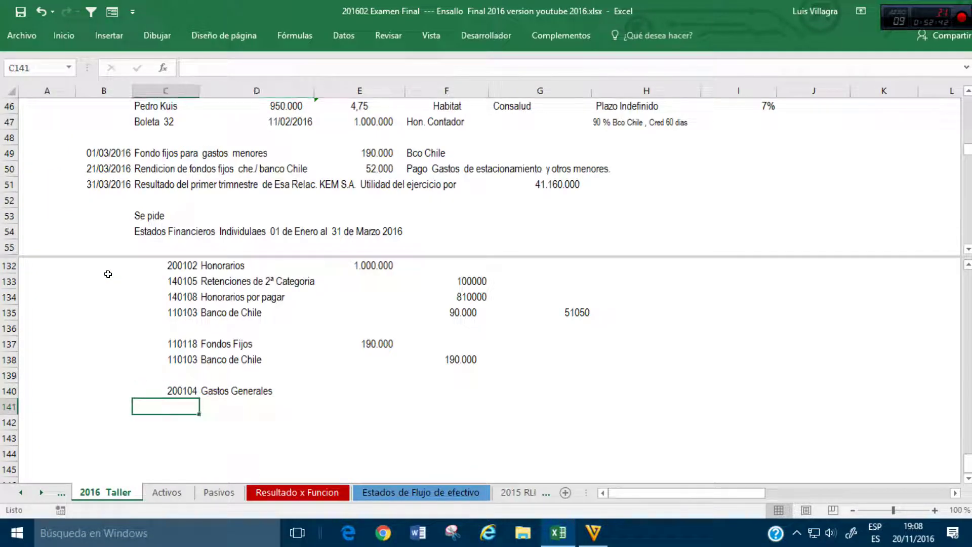
Step: Add the Banco de Chile credit line in row 141 by linking its code and name to C138 and D138
type("+")
key("Up")
key("Up")
key("Up")
key("Tab")
type("+")
key("Up")
key("Up")
key("Up")
key("Tab")
Step: Enter the entry's amounts by linking the debit E140 to E50 and the credit F141 to E140
key("Up")
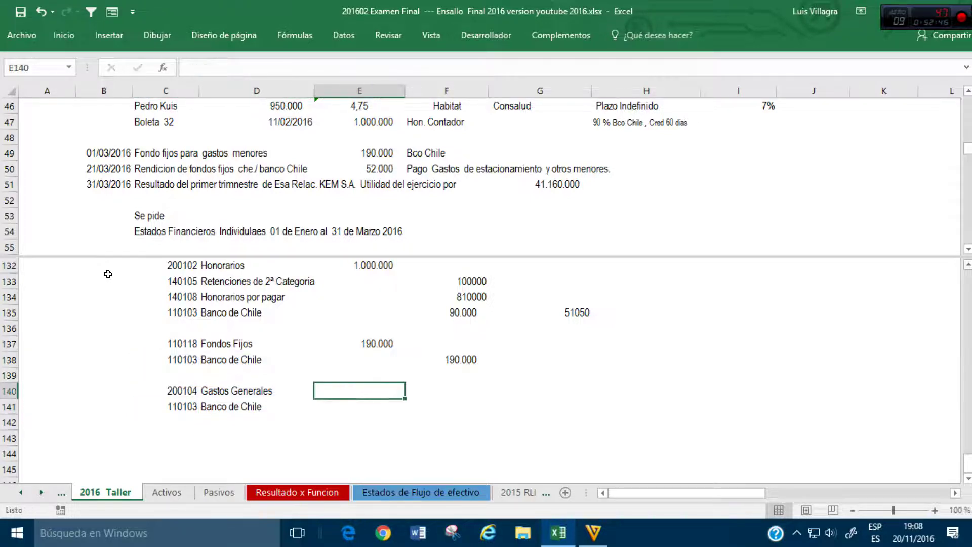
type("+")
left_click(375, 167)
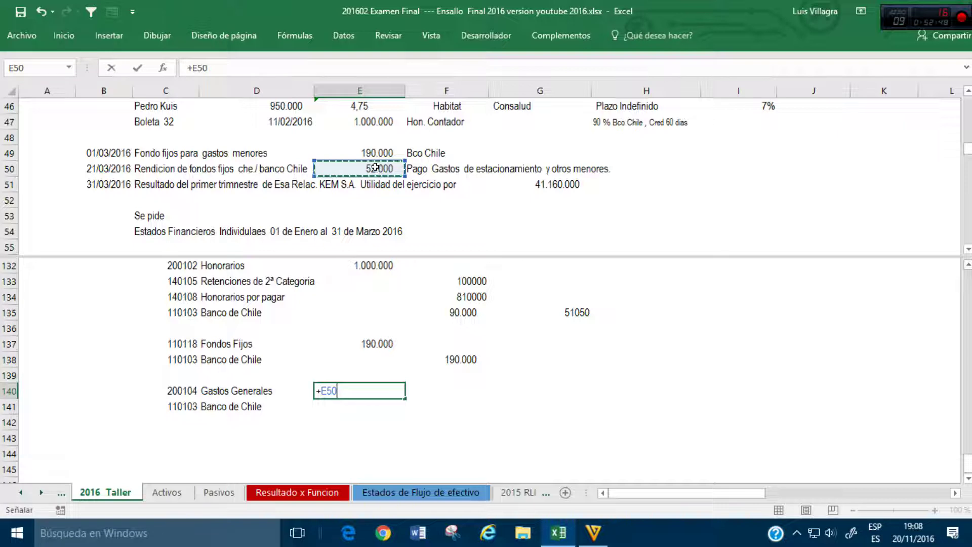
key("Return")
key("Up")
key("Right")
key("Down")
type("+")
key("Up")
key("Left")
key("Return")
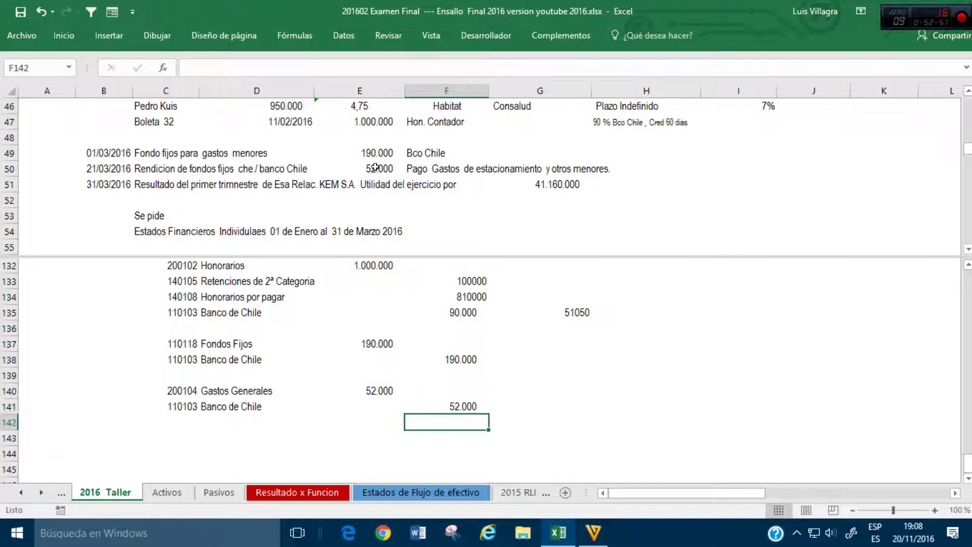
Step: Include the new expense in Gastos Generales on Resultado x Funcion by subtracting E140 of 2016 Taller in E12's formula
left_click(523, 394)
left_click(311, 493)
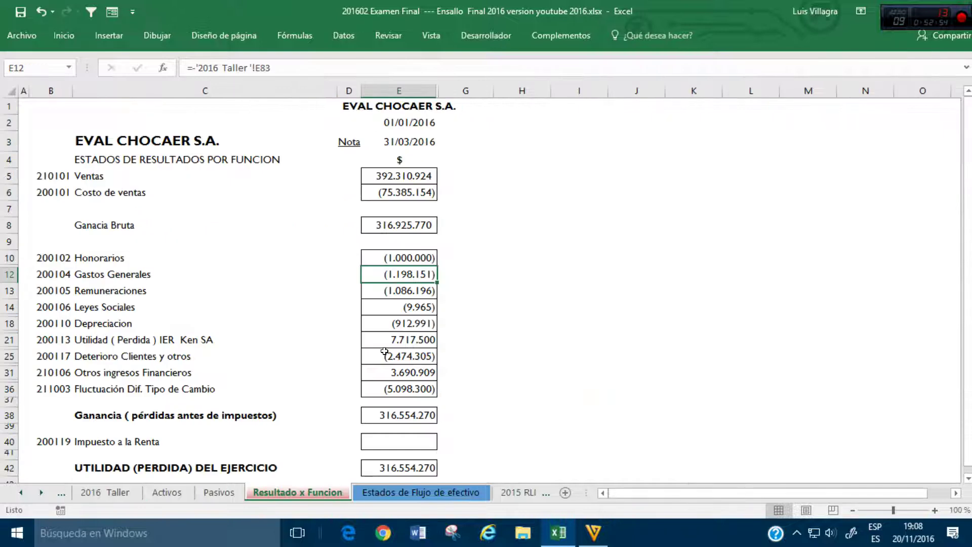
left_click(287, 68)
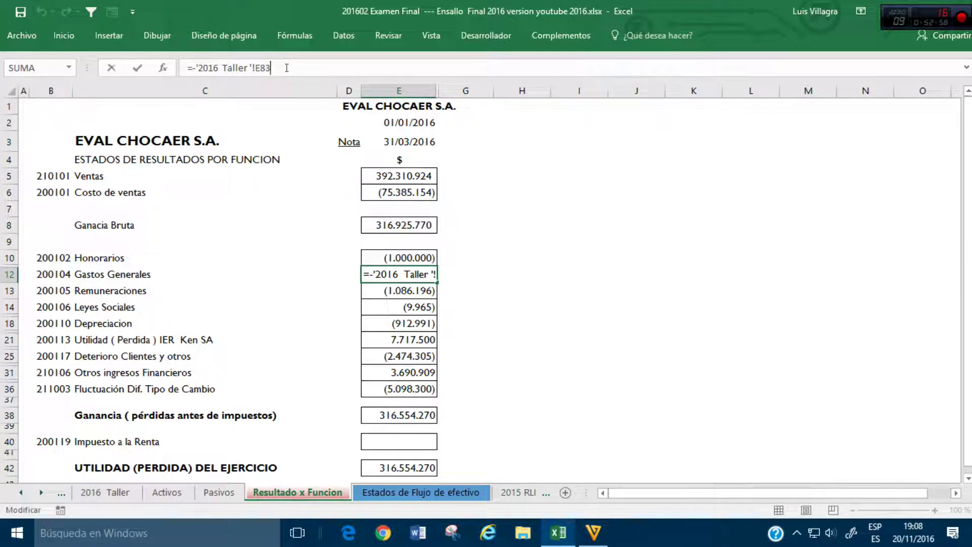
type("-")
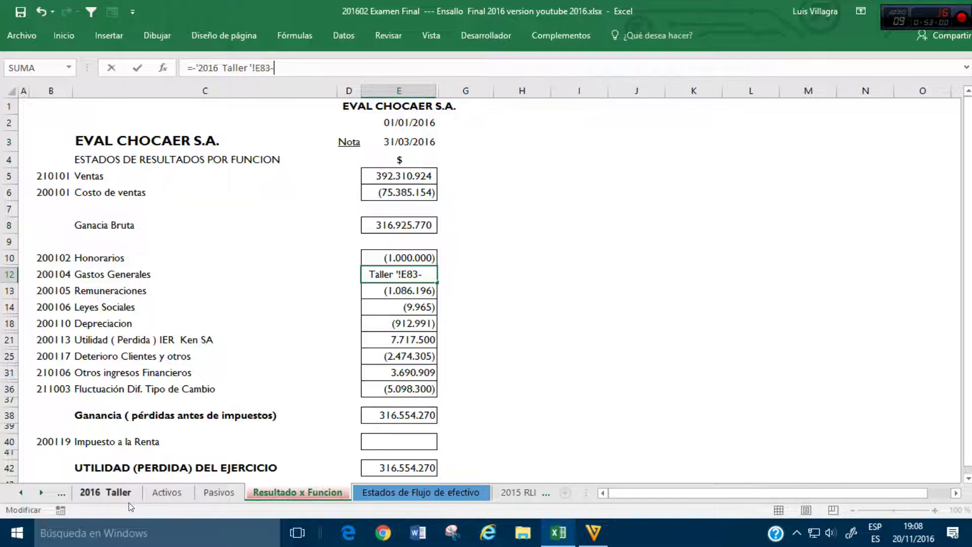
left_click(120, 498)
left_click(400, 391)
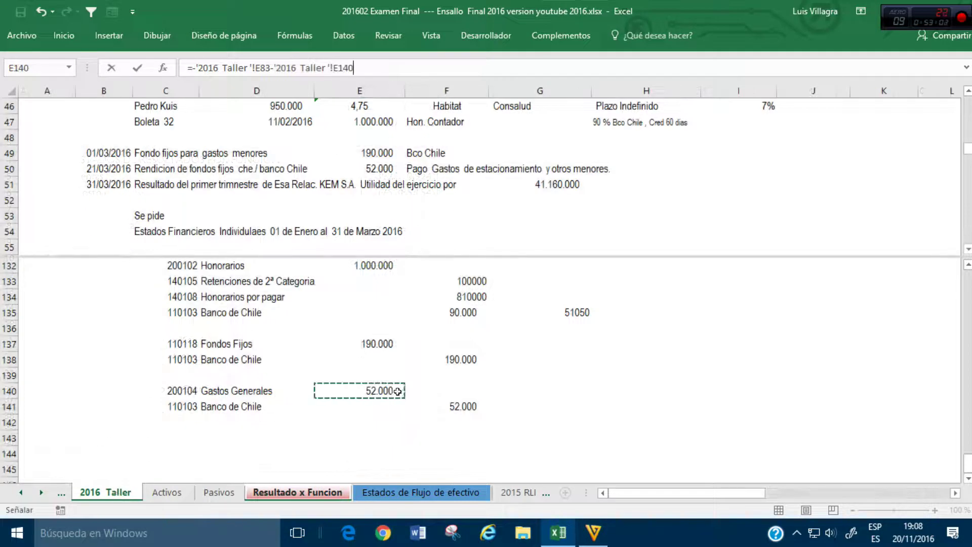
key("Return")
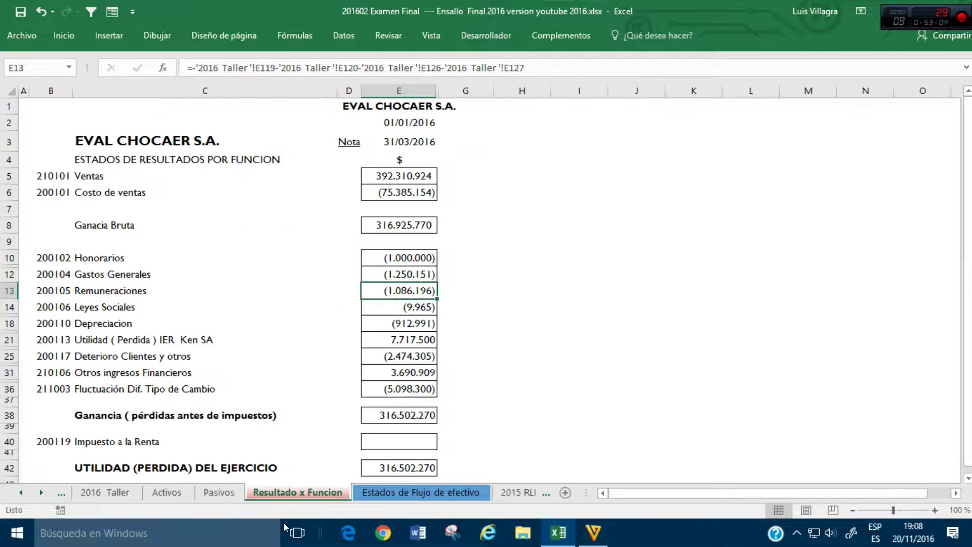
Step: Record the expense payment in the Banco Chile account on 2016 Taller by linking L76 to the credit in F141
left_click(105, 492)
left_click(729, 344)
left_click(738, 184)
scroll(856, 179, "down", 1)
scroll(856, 179, "down", 7)
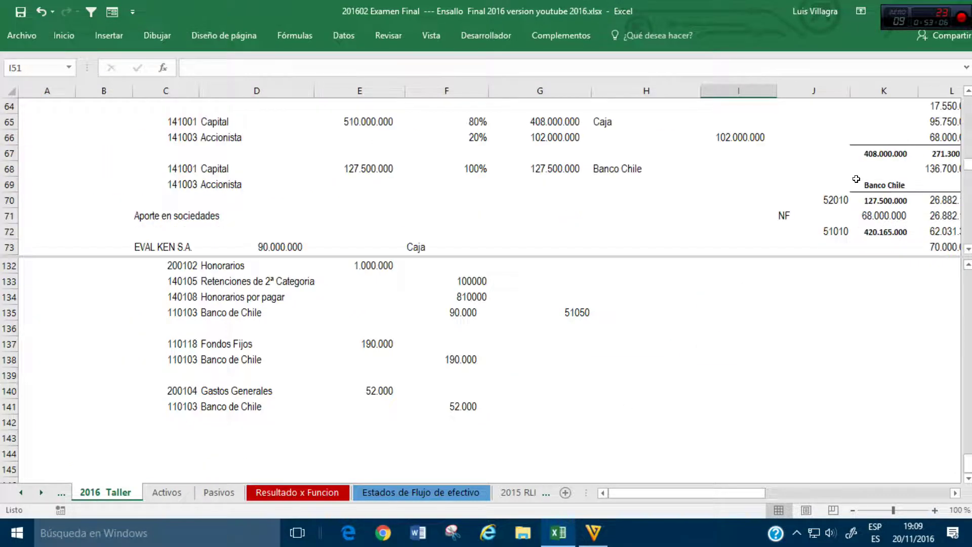
left_click(884, 165)
scroll(927, 192, "down", 1)
scroll(927, 192, "up", 1)
left_click_drag(876, 201, 835, 233)
left_click(842, 215)
left_click(846, 202)
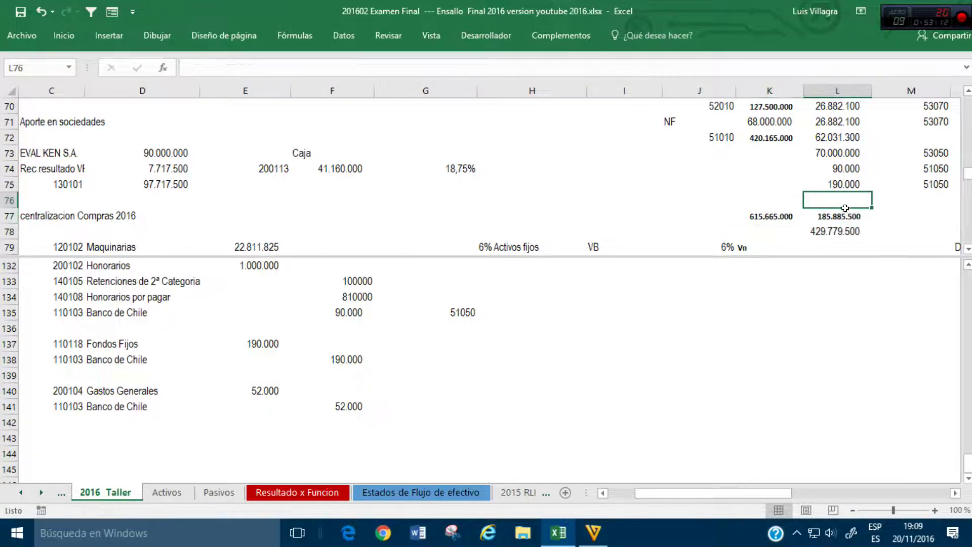
type("+")
left_click(324, 406)
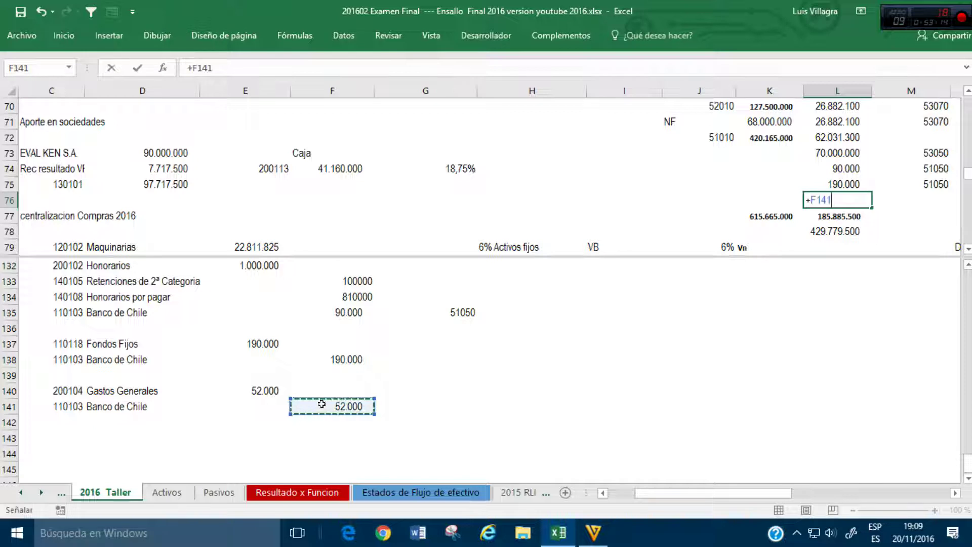
key("Return")
Step: Extend the Banco Chile sum in K77 through row 76 and copy the formula to L77
key("Up")
key("Down")
key("Left")
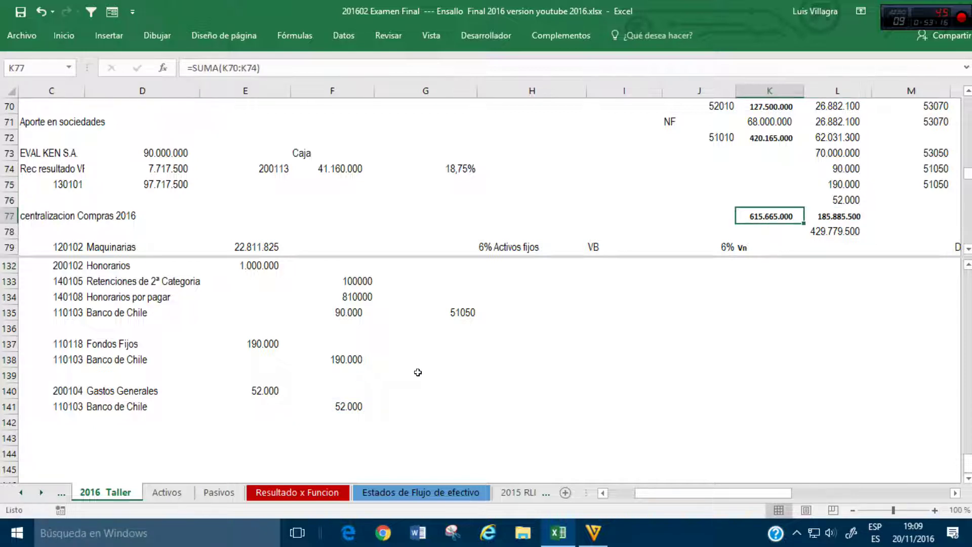
key("F2")
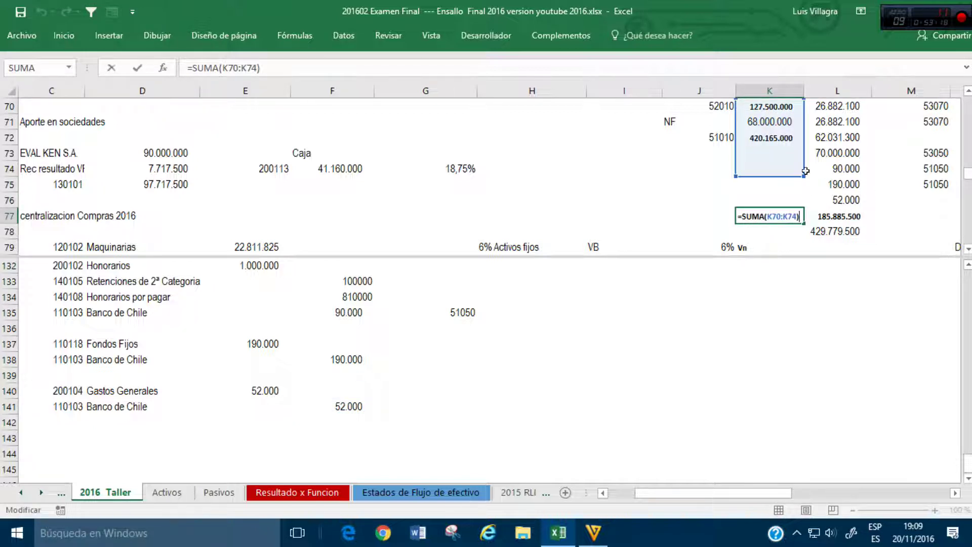
left_click_drag(804, 173, 861, 219)
key("ctrl+Return")
left_click(821, 232)
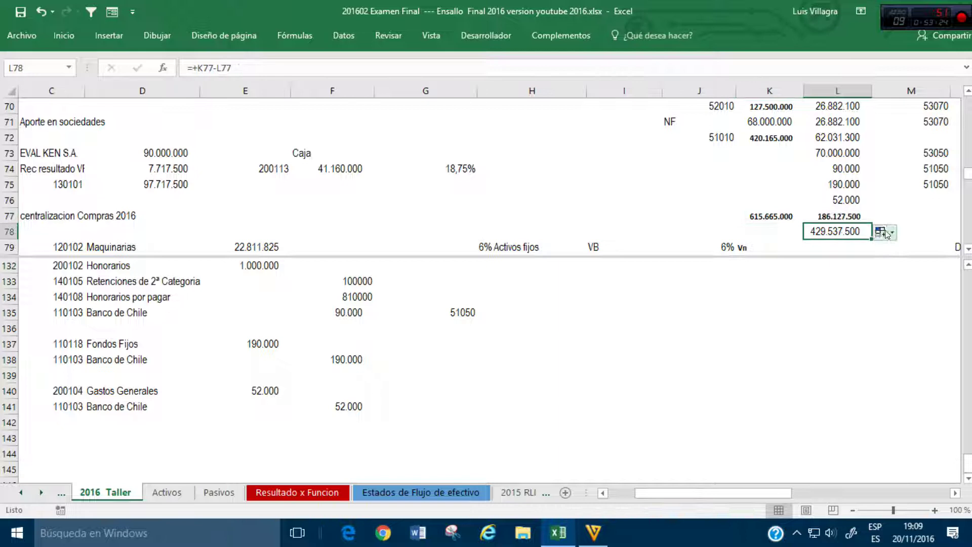
Step: Give the payment in row 76 its flow code by linking M76 to code 51050 in M75
key("Right")
left_click(919, 201)
type("+")
key("Up")
key("Return")
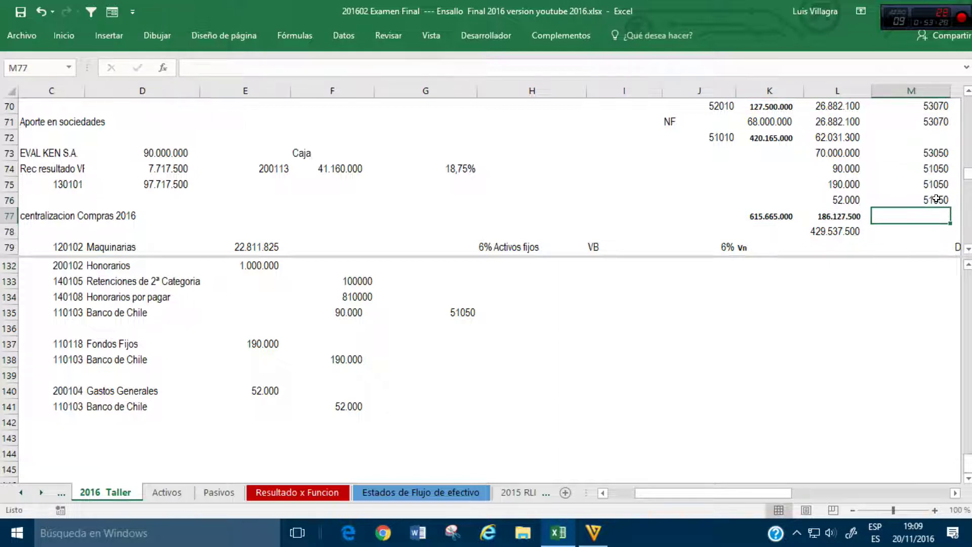
Step: Rename the column heading in L8 of Estados de Flujo de efectivo as Rendicion
left_click(377, 501)
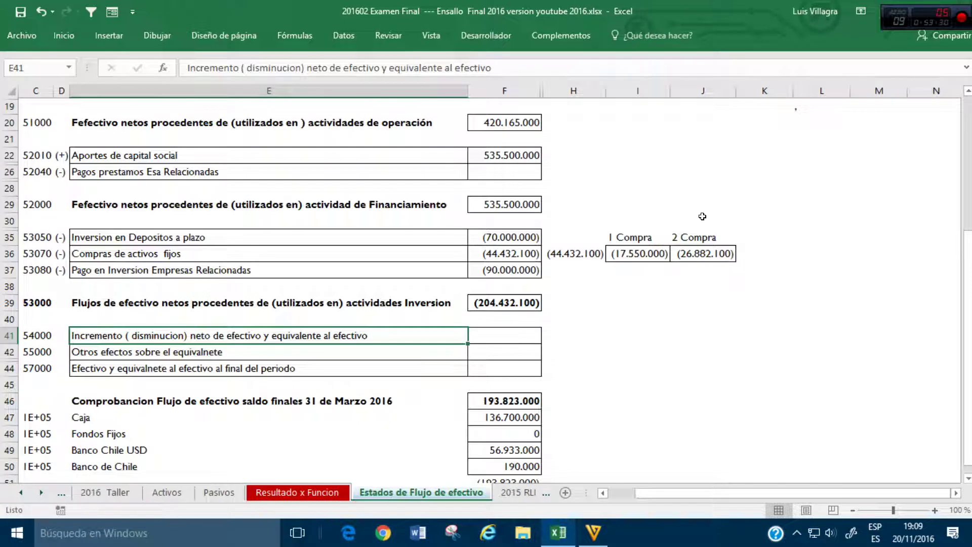
scroll(760, 279, "up", 4)
left_click(833, 231)
left_click(814, 218)
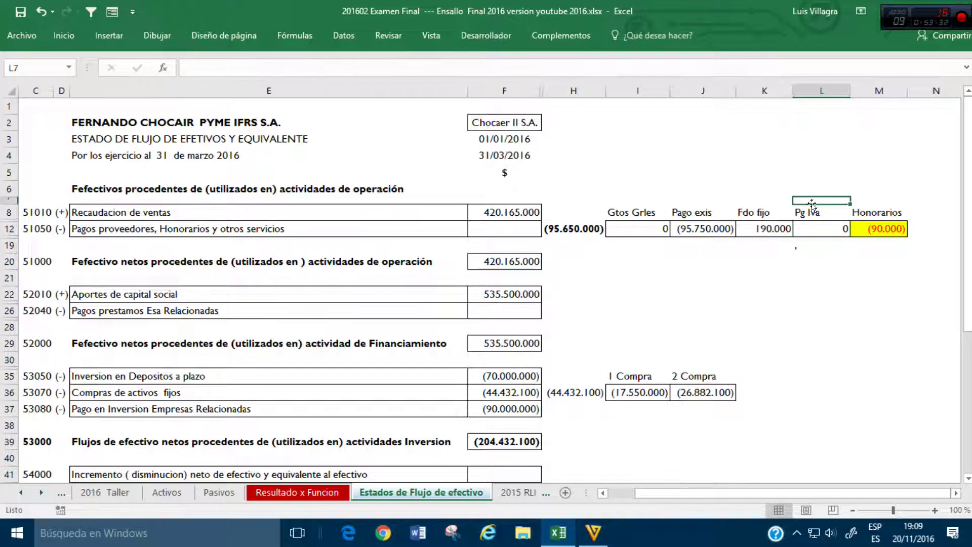
type("Rendicion")
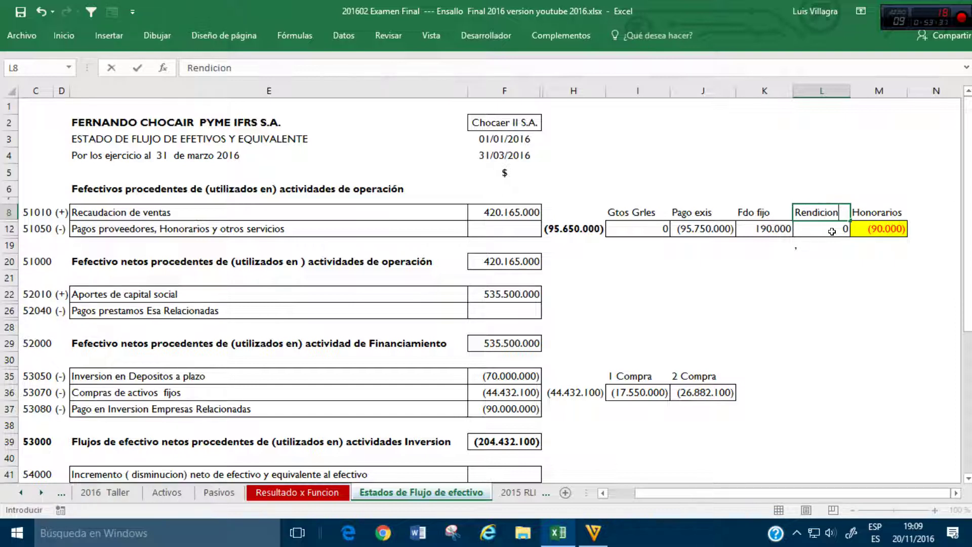
key("Return")
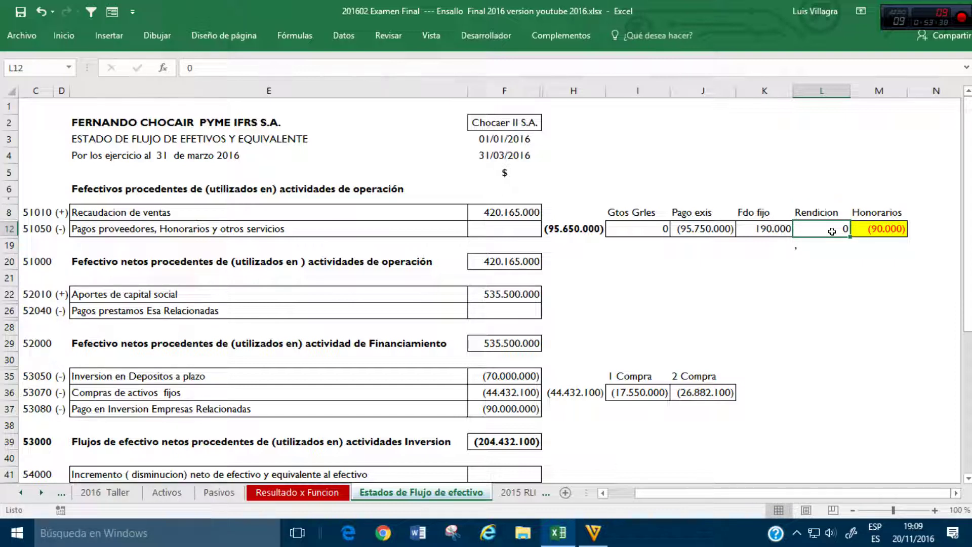
Step: Fill the Rendicion cell L12 with the negative of the Banco de Chile credit in F141 of 2016 Taller
type("+")
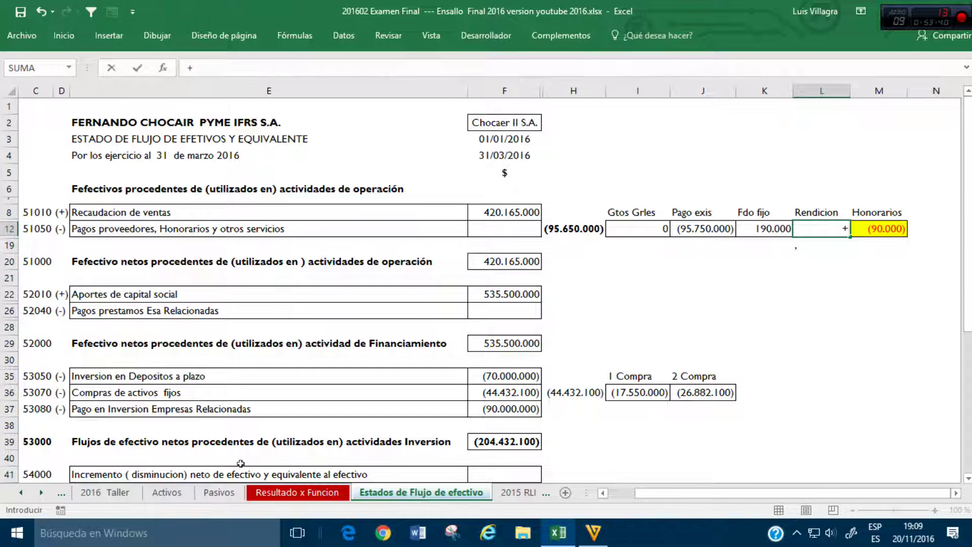
left_click(105, 492)
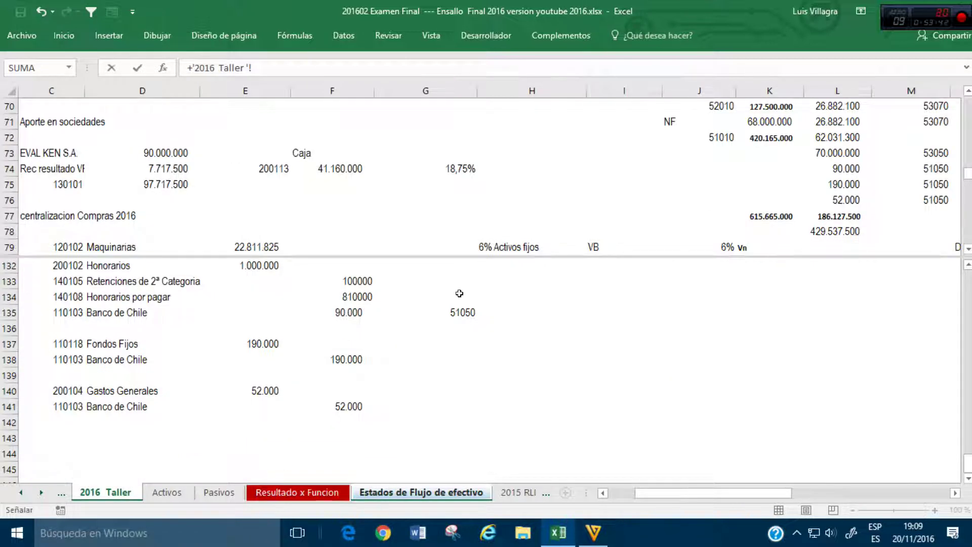
left_click(329, 406)
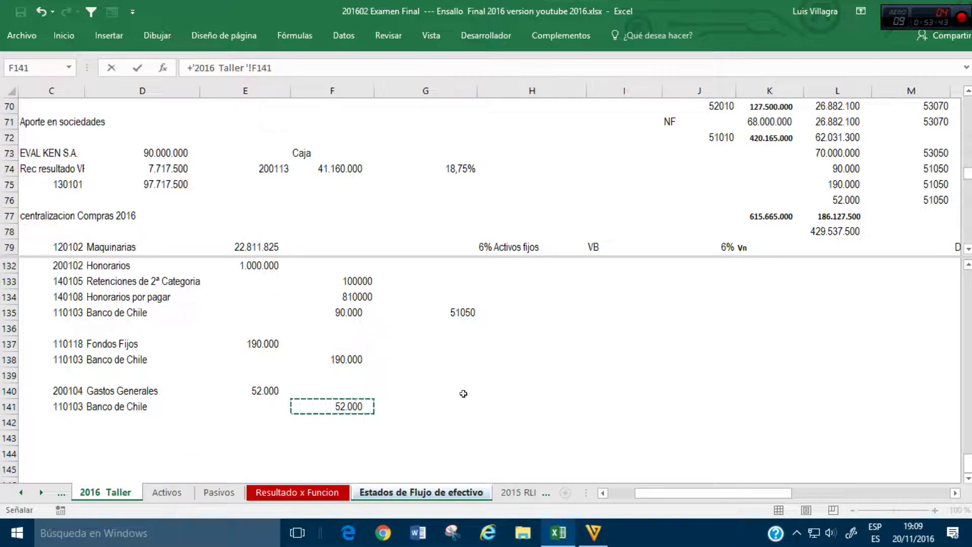
left_click(196, 66)
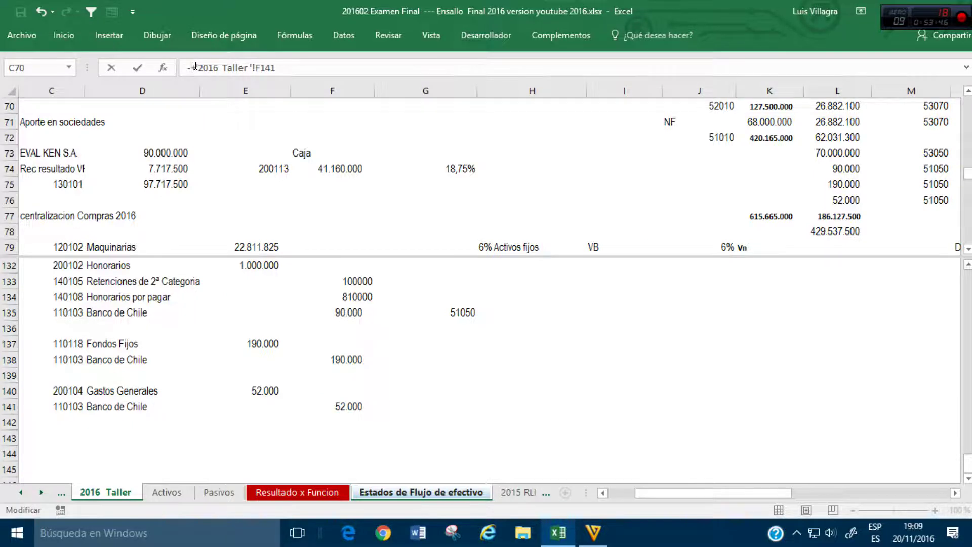
type("-")
key("Return")
Step: Link the supplier, fees and other services payments in F12 to the total in H12
left_click(517, 230)
type("=")
key("Right")
key("Return")
key("Down")
key("Down")
key("Down")
key("Down")
key("Down")
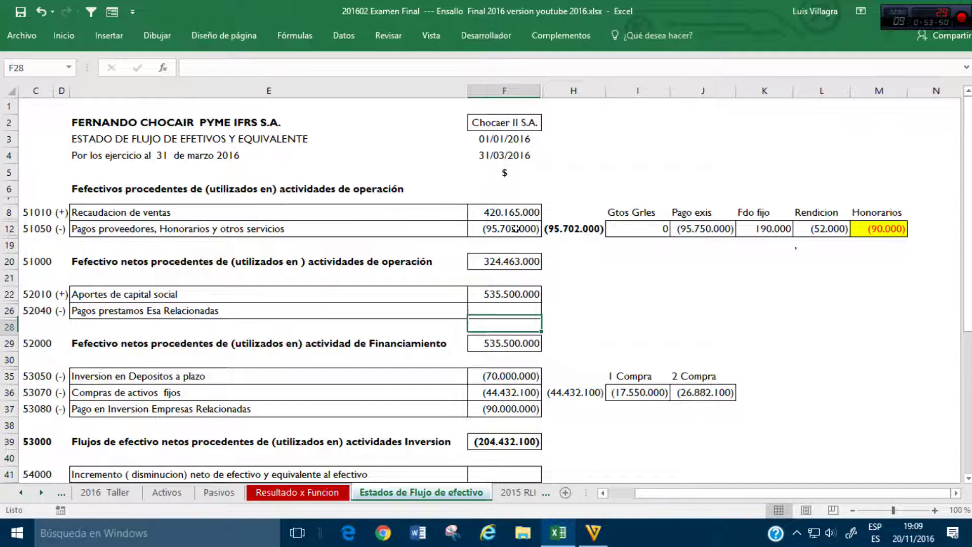
Step: Hide row 26, Pagos prestamos Esa Relacionadas, in the cash flow statement
scroll(604, 323, "down", 2)
scroll(612, 325, "up", 1)
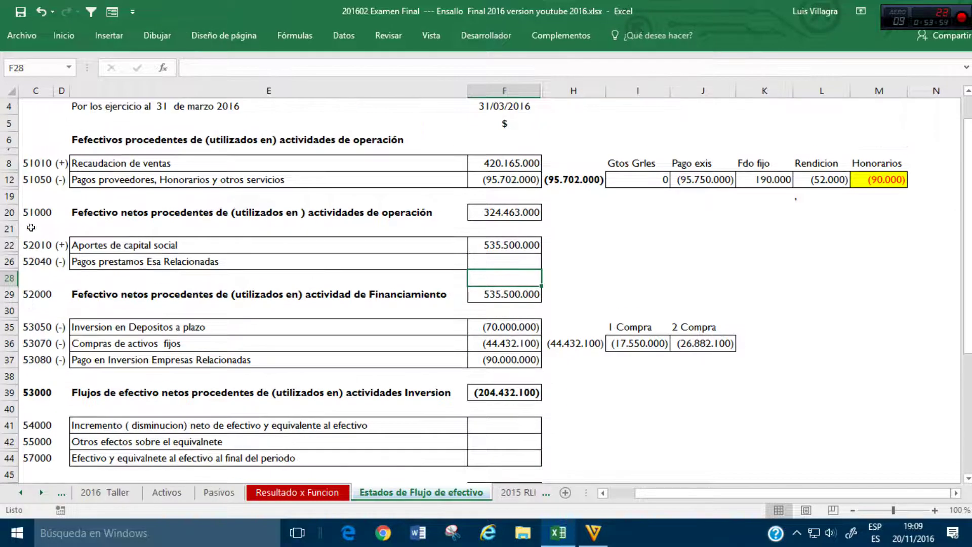
right_click(10, 262)
left_click(48, 450)
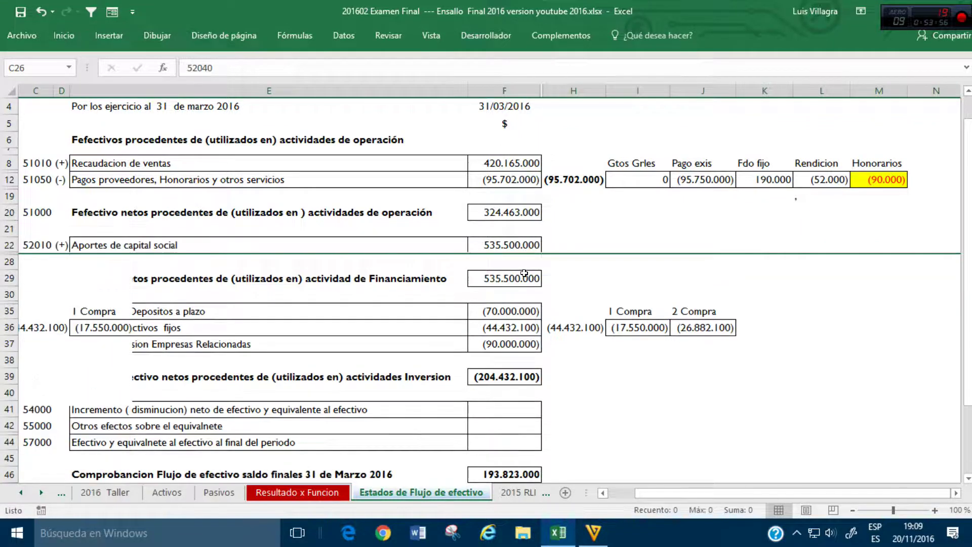
Step: Calculate the net increase in cash in F41 as the sum of the operating, financing and investing subtotals F20, F29 and F39
scroll(619, 290, "down", 2)
left_click(524, 340)
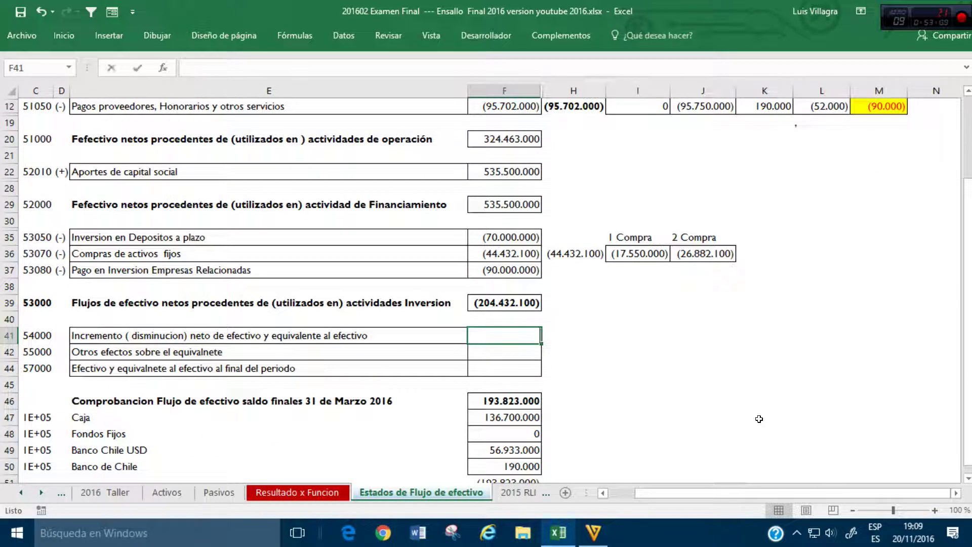
type("+")
key("Up")
key("Up")
key("Up")
key("Up")
key("Up")
key("Up")
key("Up")
key("Up")
key("Up")
key("Up")
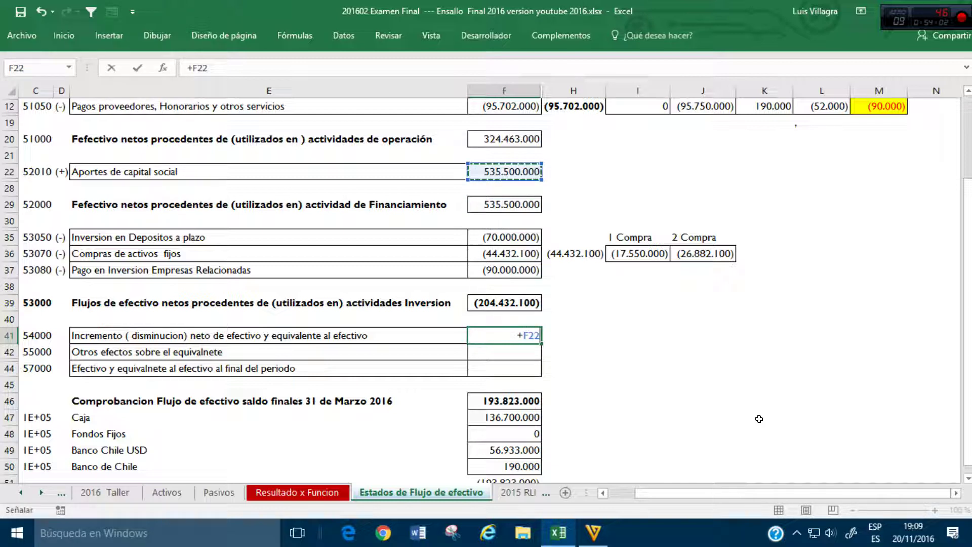
key("Up")
key("Up")
type("+")
key("Up")
key("Up")
key("Up")
key("Up")
key("Up")
key("Up")
key("Up")
key("Up")
type("+")
key("Up")
key("Up")
key("Return")
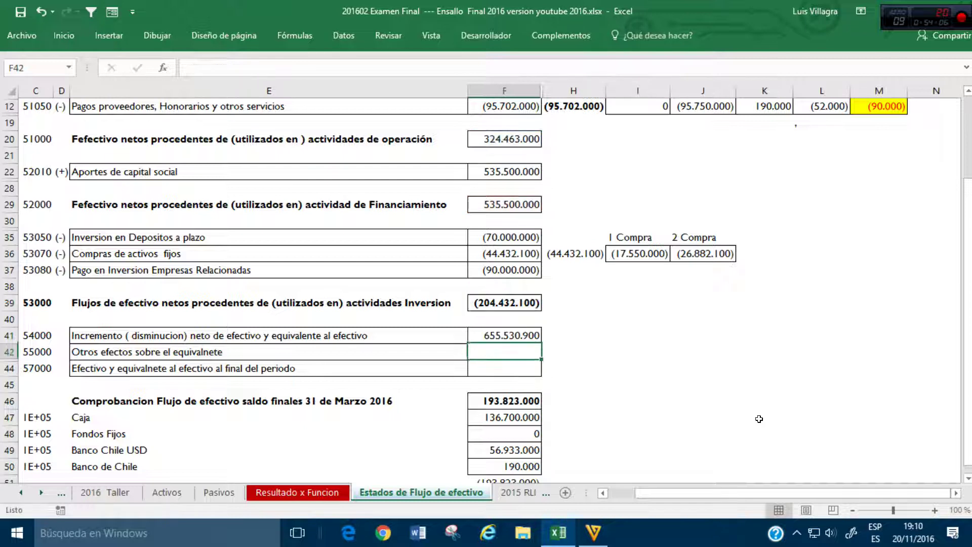
Step: Link the end-of-period cash and equivalents in F44 to the net increase in F41
key("Down")
type("+")
key("Up")
key("Up")
key("Return")
Step: Relink the Caja check balance in F47 to the Caja amount in D6 of Activos
key("Down")
key("Down")
key("Down")
key("Down")
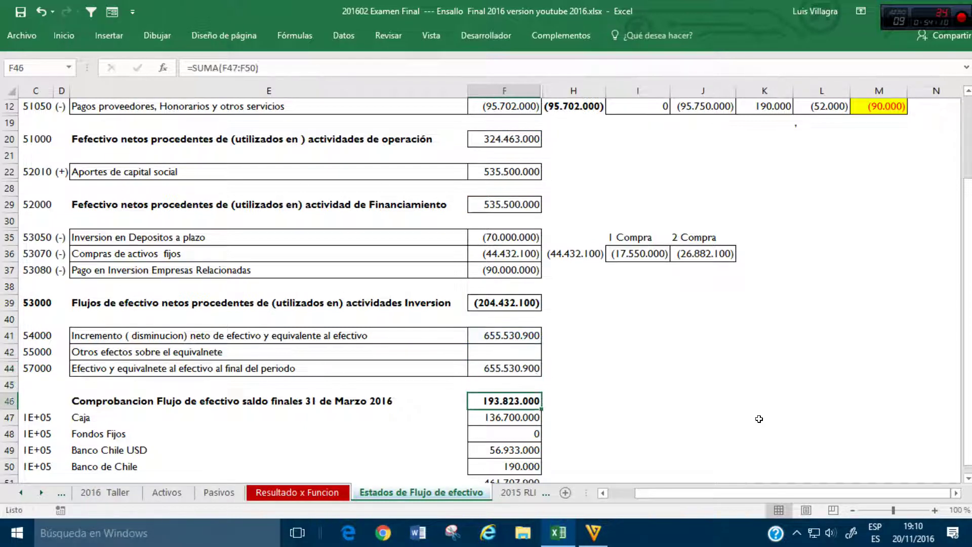
scroll(760, 419, "down", 1)
key("Down")
key("Down")
key("Up")
key("Up")
key("Up")
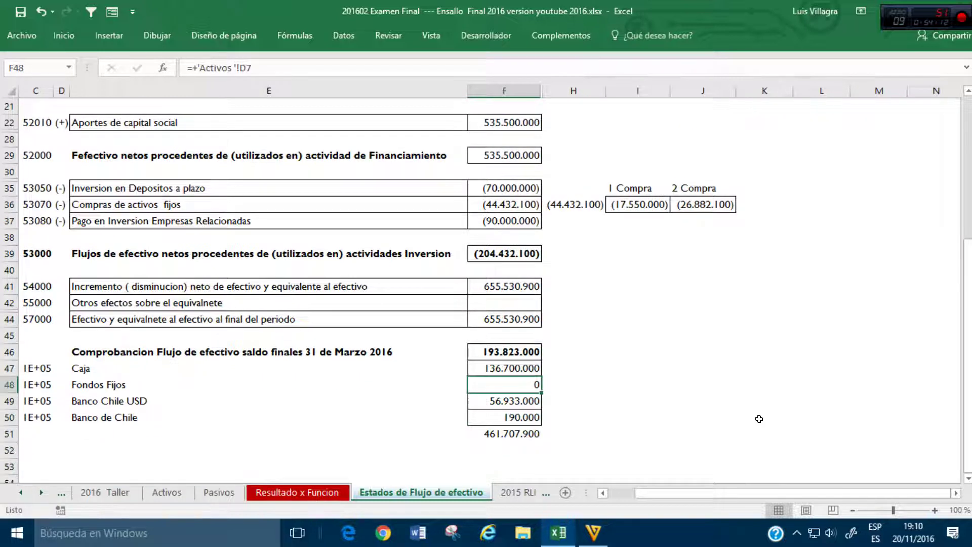
key("Up")
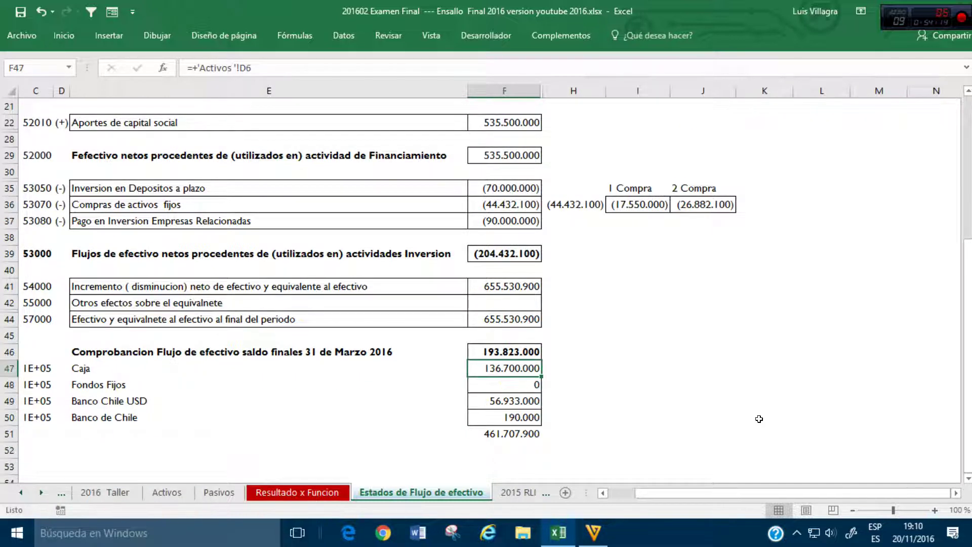
type("+")
scroll(758, 360, "up", 3)
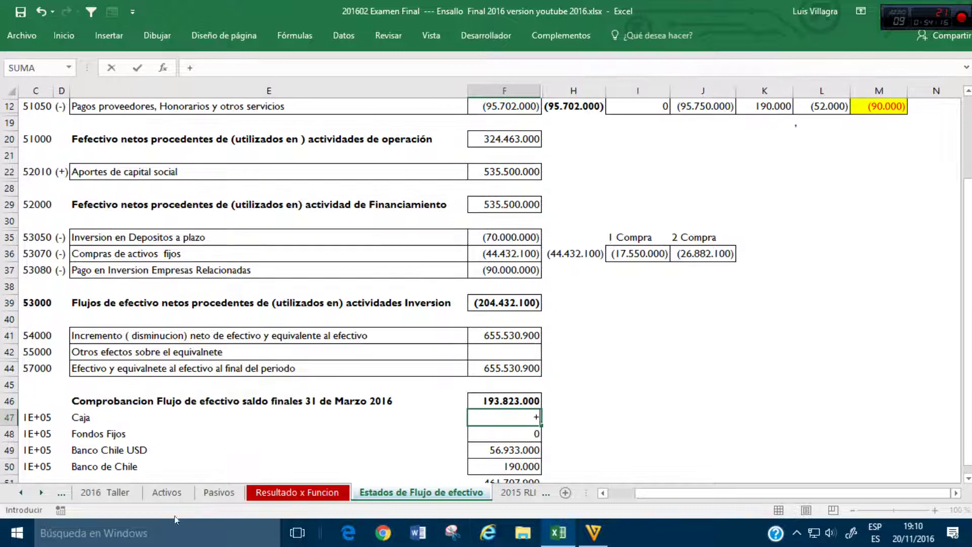
left_click(155, 497)
scroll(302, 254, "up", 1)
left_click(397, 189)
key("Return")
Step: Relink the Fondos Fijos and Banco Chile USD check balances in F48 and F49 to D7 and D8 of Activos
type("+")
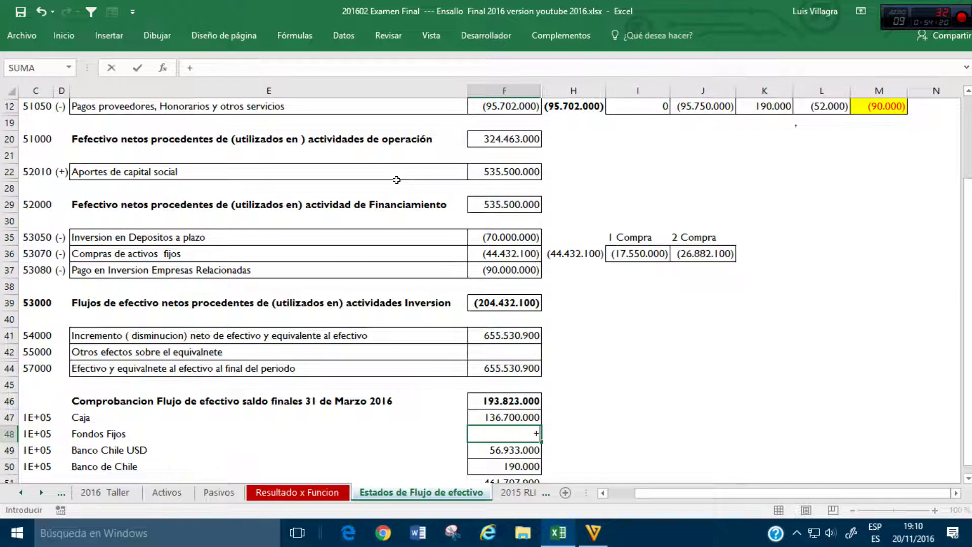
left_click(167, 492)
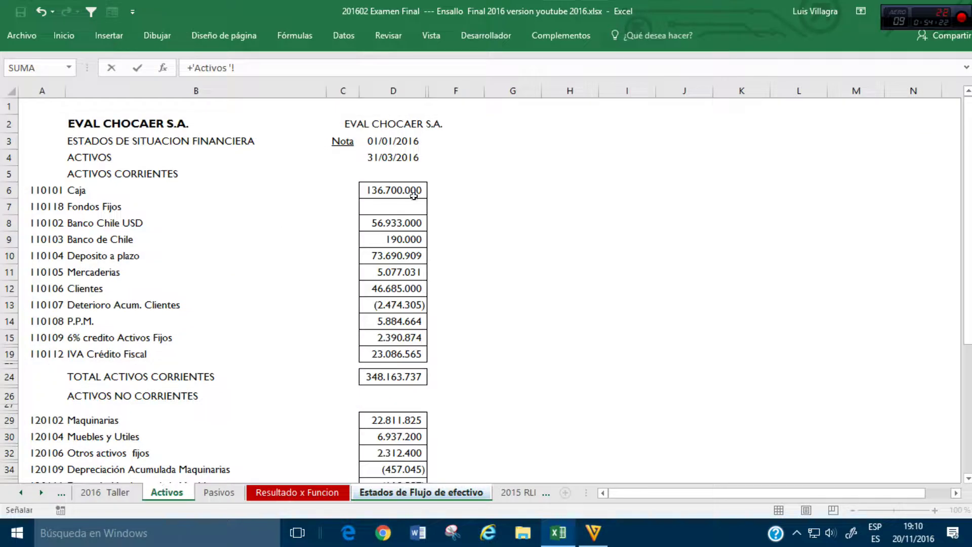
left_click(395, 208)
key("Return")
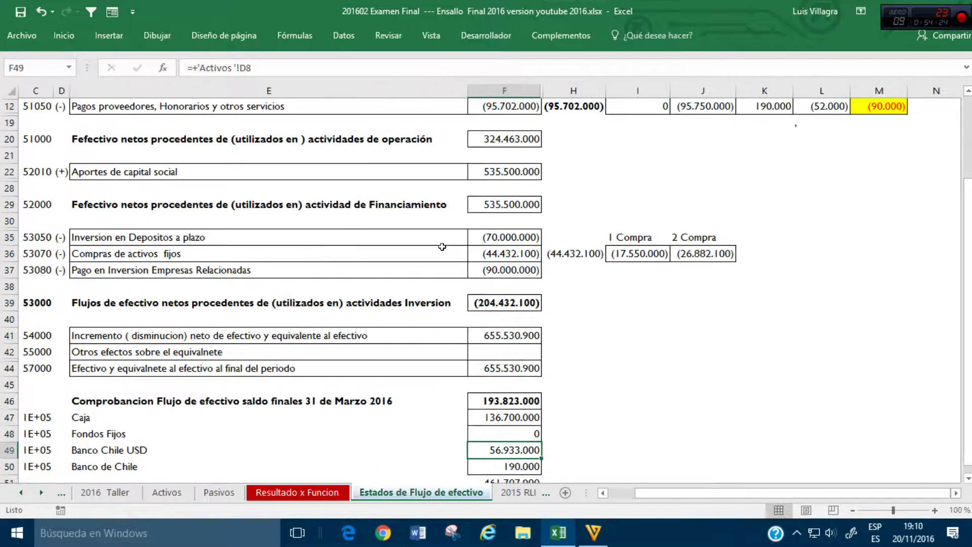
type("+")
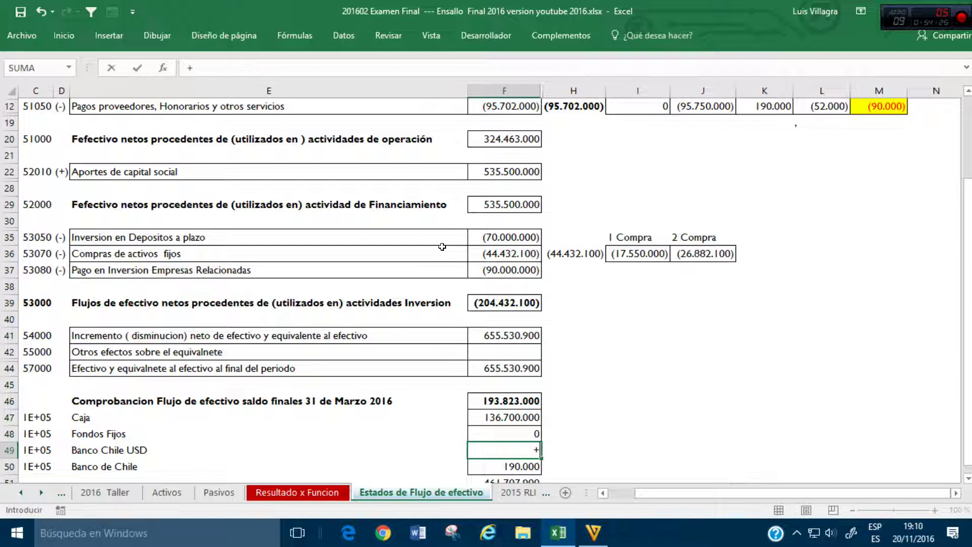
left_click(166, 492)
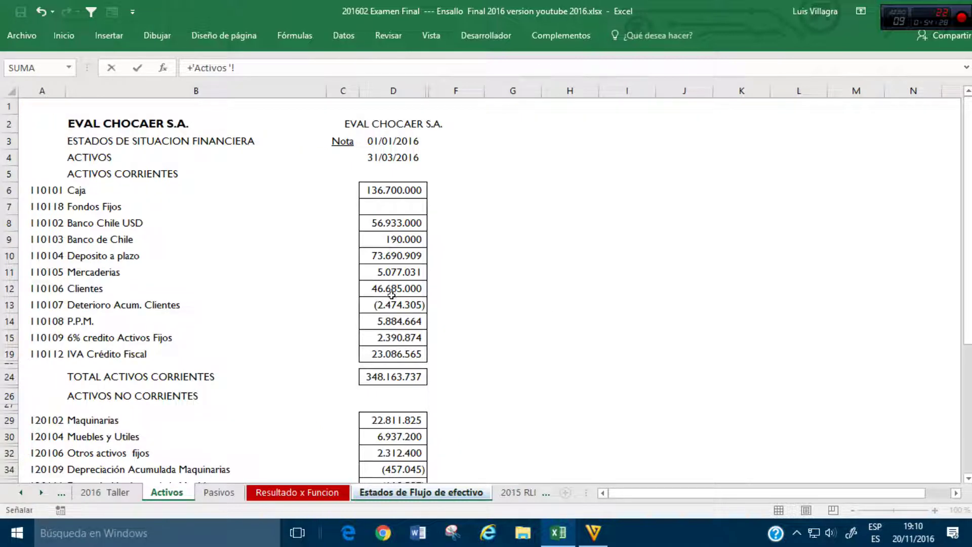
left_click(387, 222)
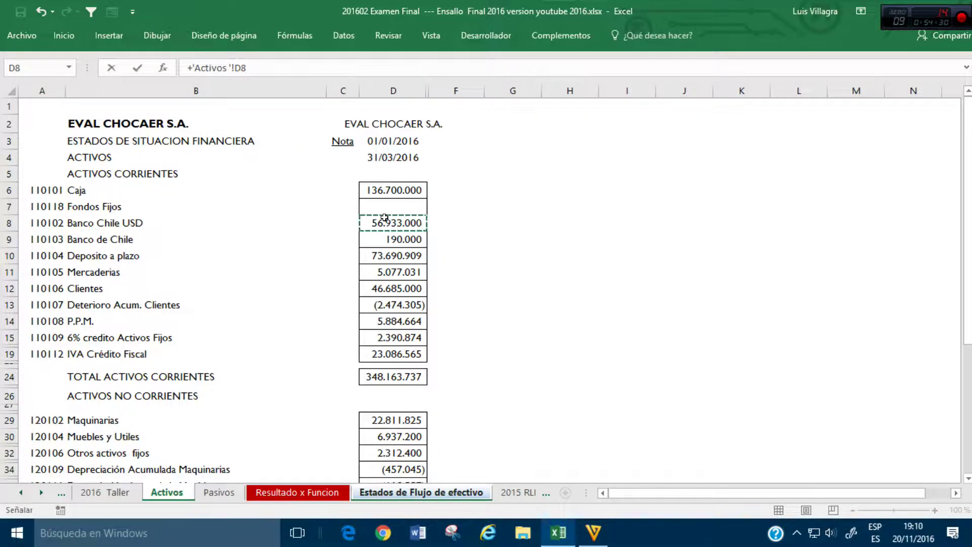
key("Return")
Step: Relink the Banco de Chile check balance in F50 to D9 of Activos
type("+")
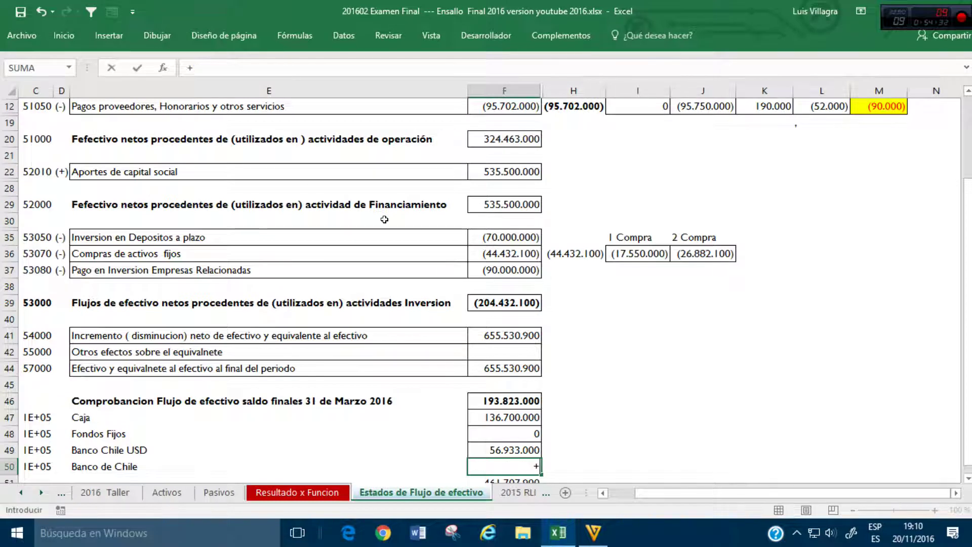
left_click(167, 492)
left_click(414, 234)
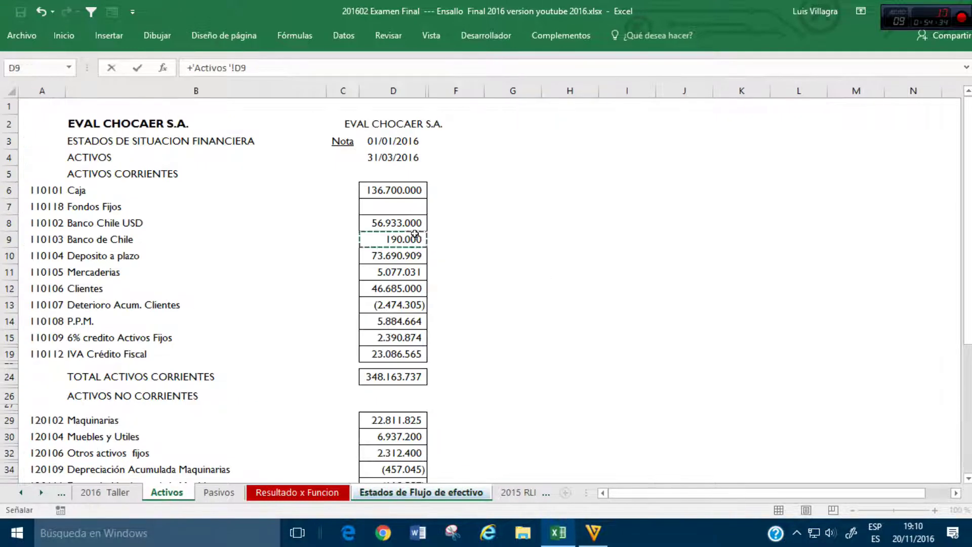
key("Return")
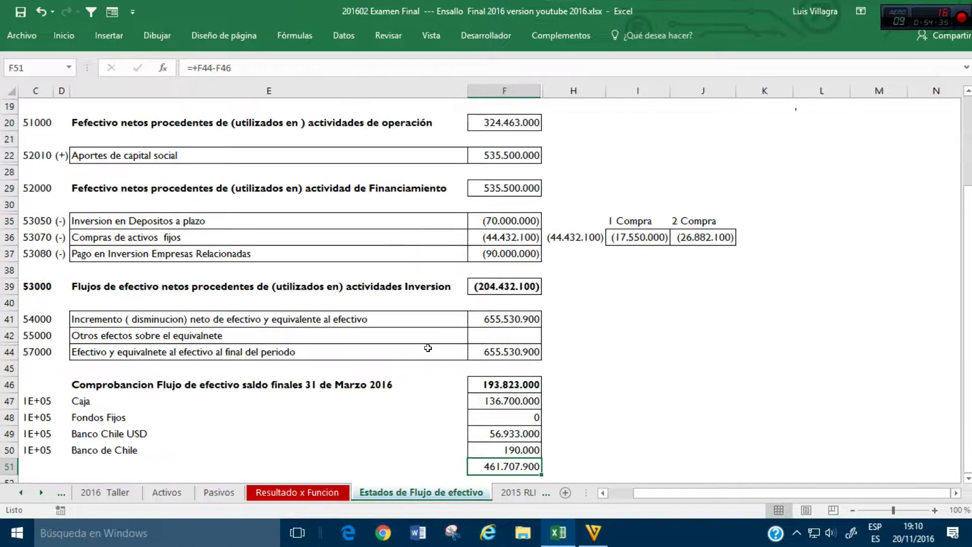
Step: Link Fondos Fijos in D7 of Activos to the Fondos Fijos debit in E137 of 2016 Taller
left_click(166, 492)
left_click(404, 199)
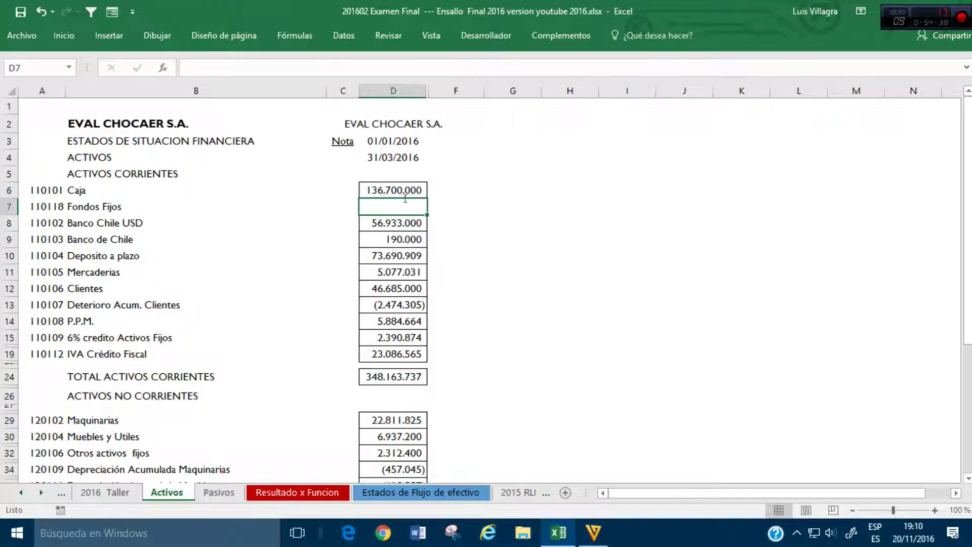
type("+")
left_click(124, 494)
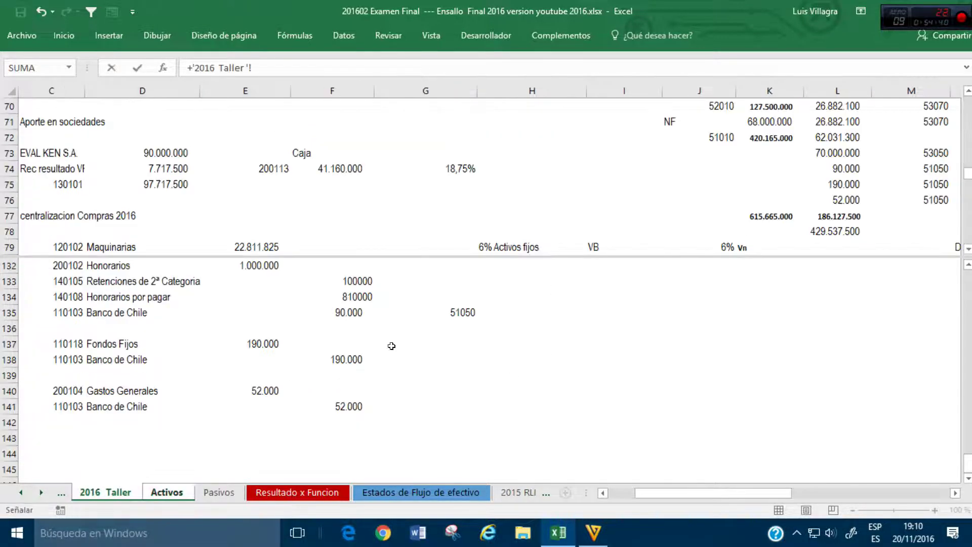
left_click(249, 344)
key("Return")
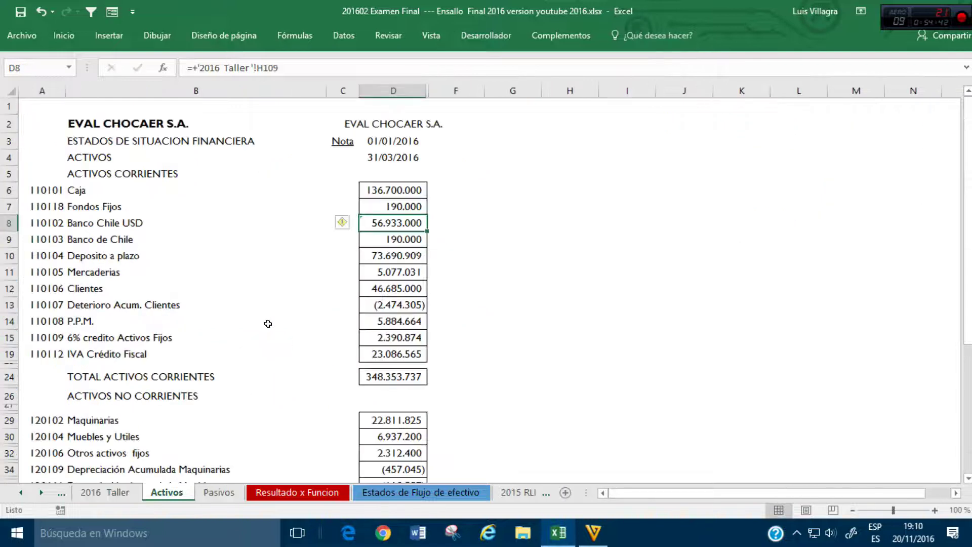
key("Down")
key("Up")
key("Up")
key("Up")
type("+")
key("Escape")
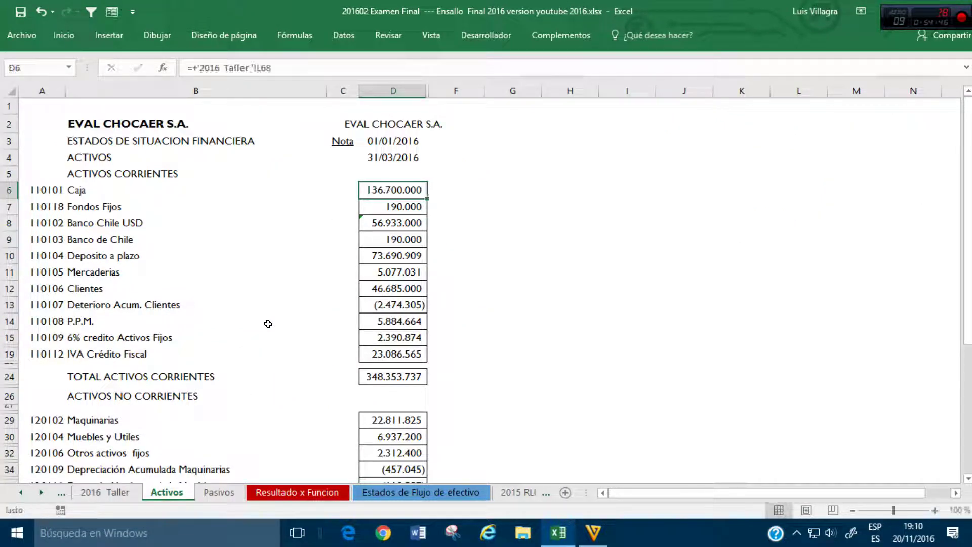
Step: Link Banco de Chile in D9 of Activos to the bank account balance in L78 of 2016 Taller
left_click(404, 240)
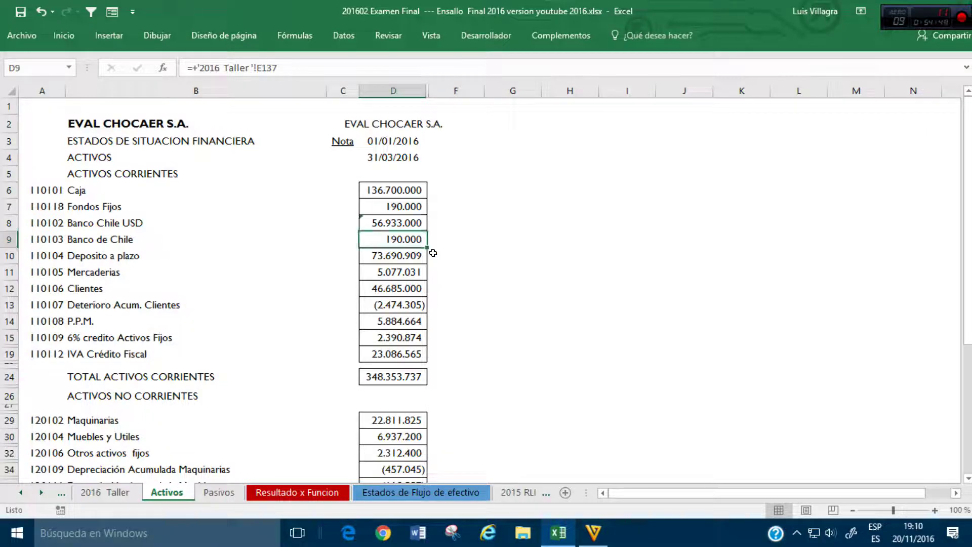
type("+")
left_click(107, 492)
left_click(841, 216)
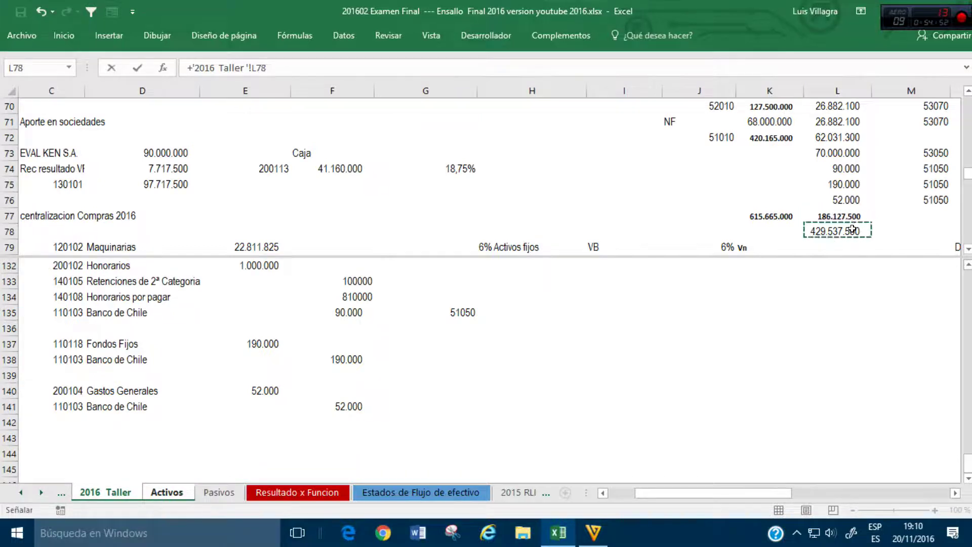
key("Return")
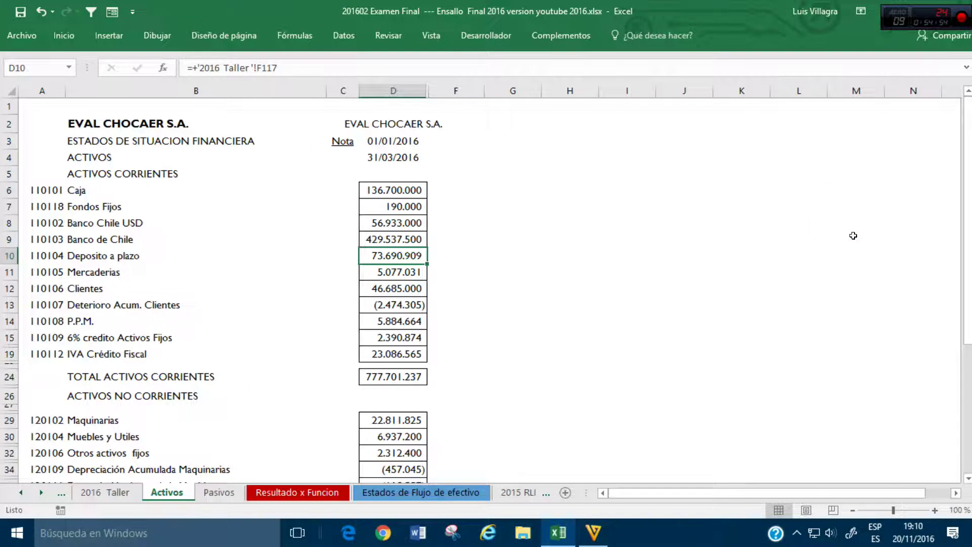
Step: Review the cash flow statement, comparing the final cash in F44 with the check balances and the difference in F51
left_click(298, 492)
left_click(421, 493)
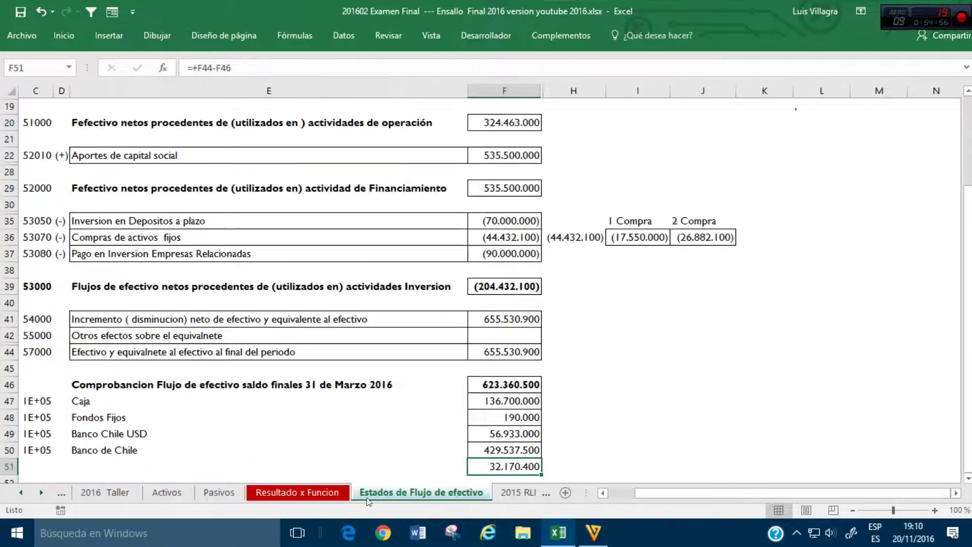
left_click(634, 397)
scroll(635, 396, "down", 1)
left_click(509, 418)
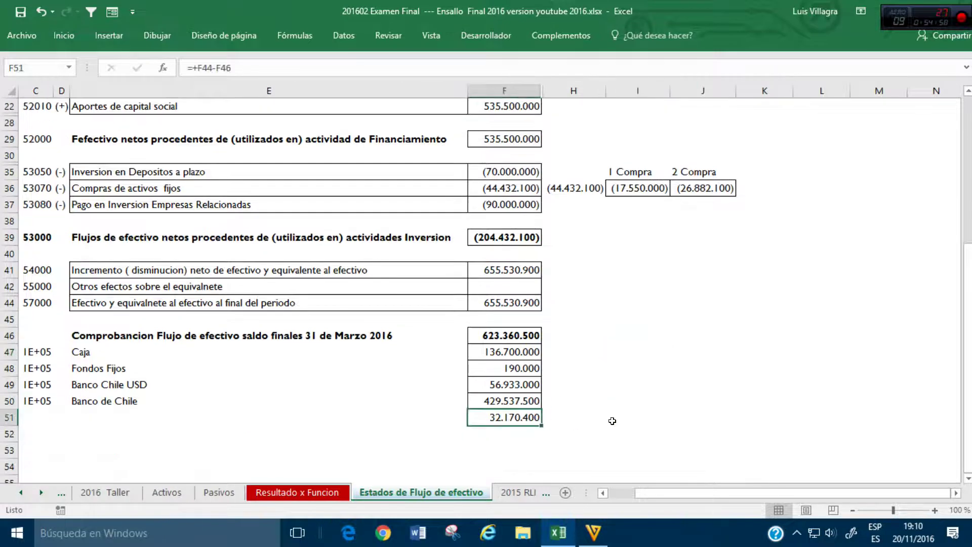
scroll(616, 414, "up", 4)
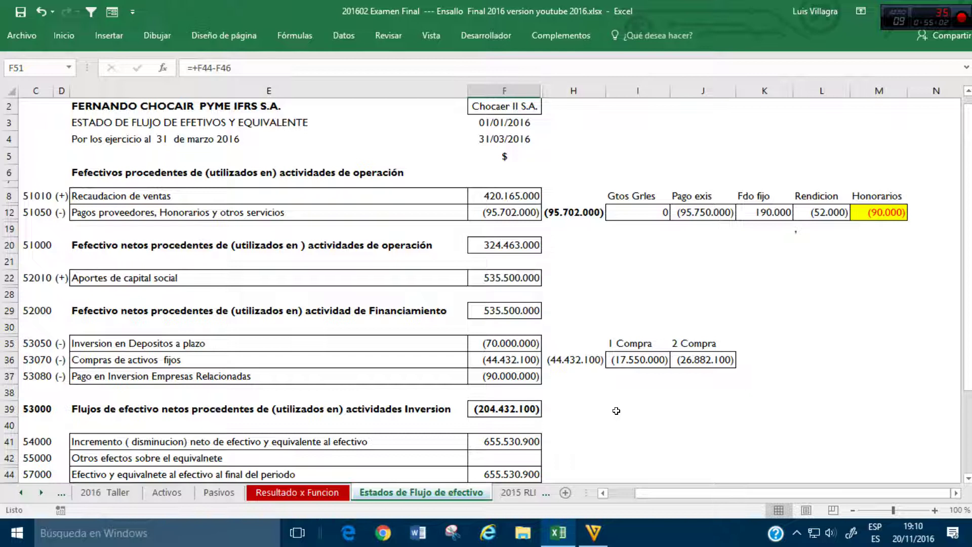
scroll(616, 411, "down", 1)
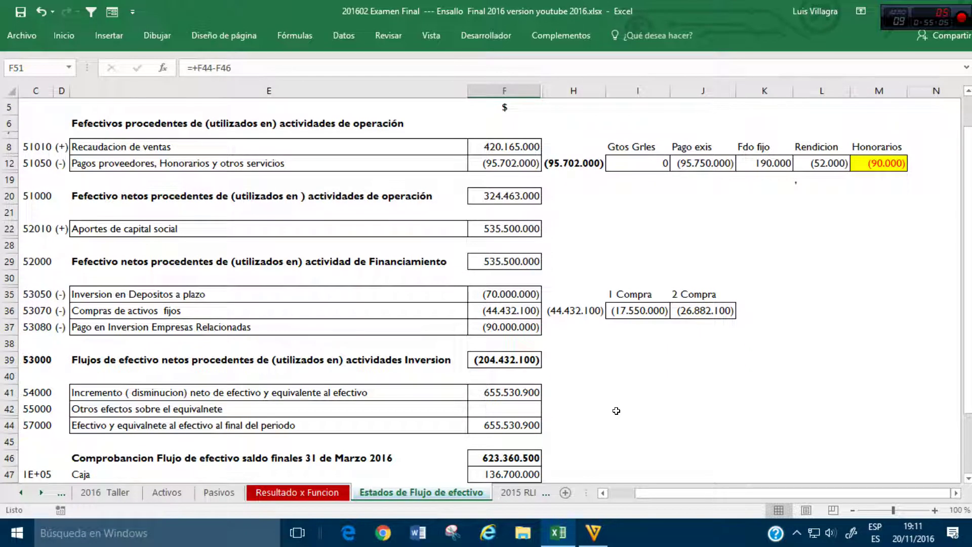
scroll(616, 411, "down", 2)
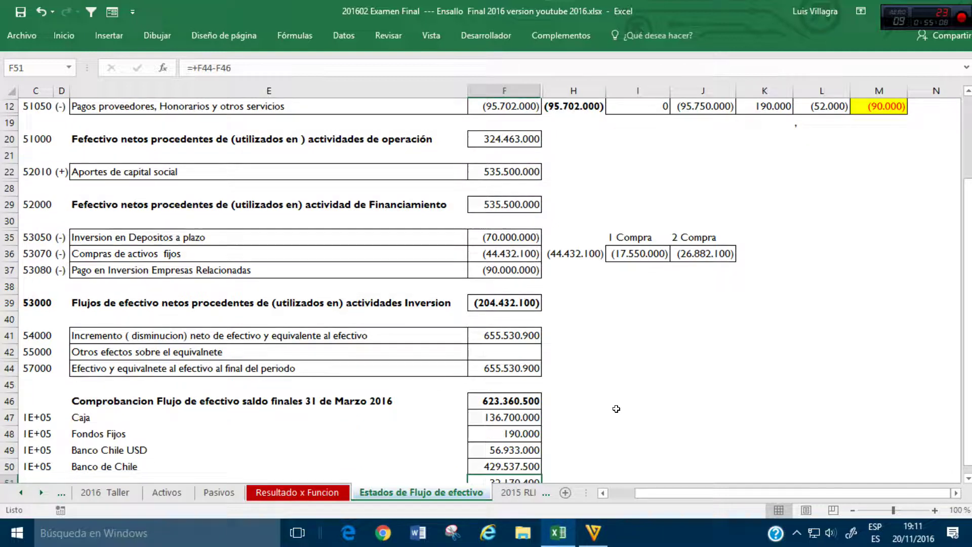
scroll(616, 409, "down", 2)
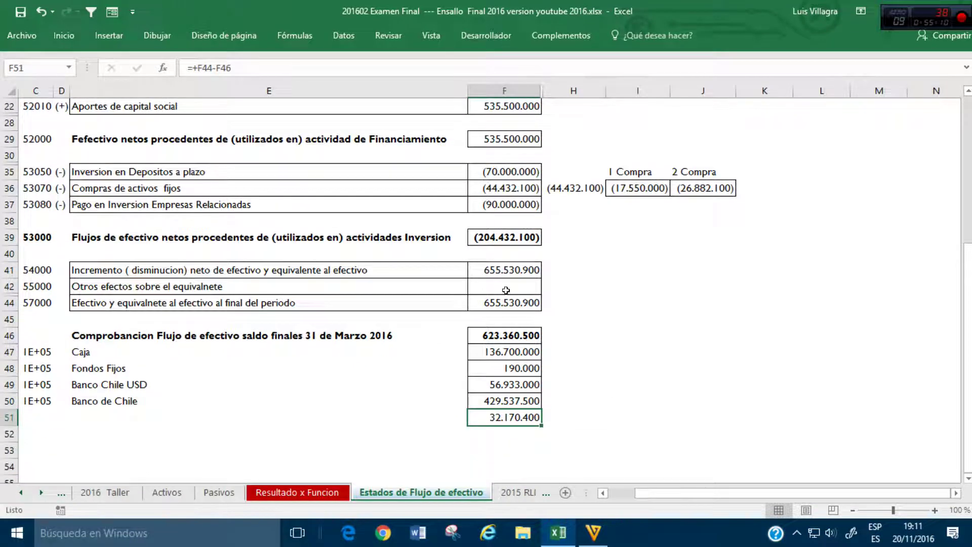
Step: Fill Otros efectos sobre el equivalente in F42 with the negative of the exchange difference in E36 of Resultado x Funcion
left_click(506, 287)
type("-")
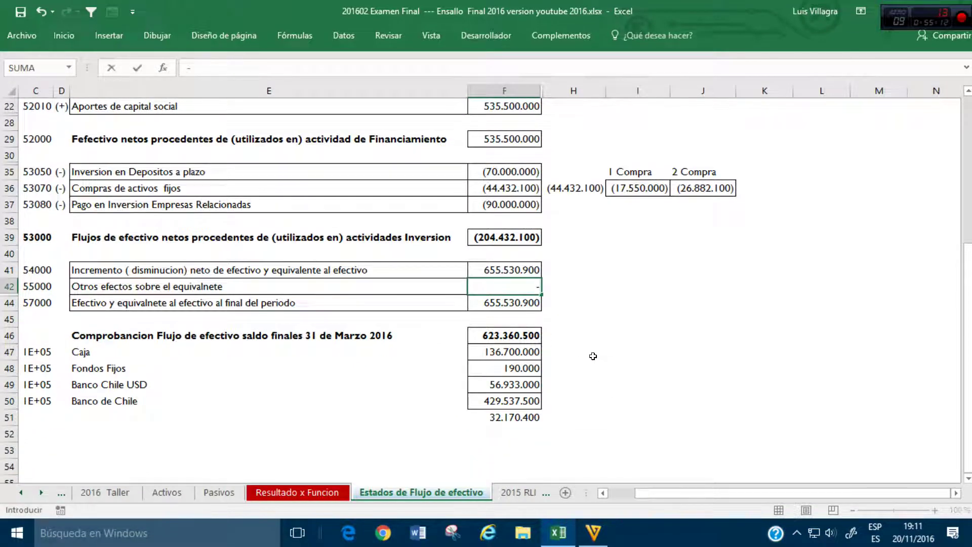
left_click(315, 492)
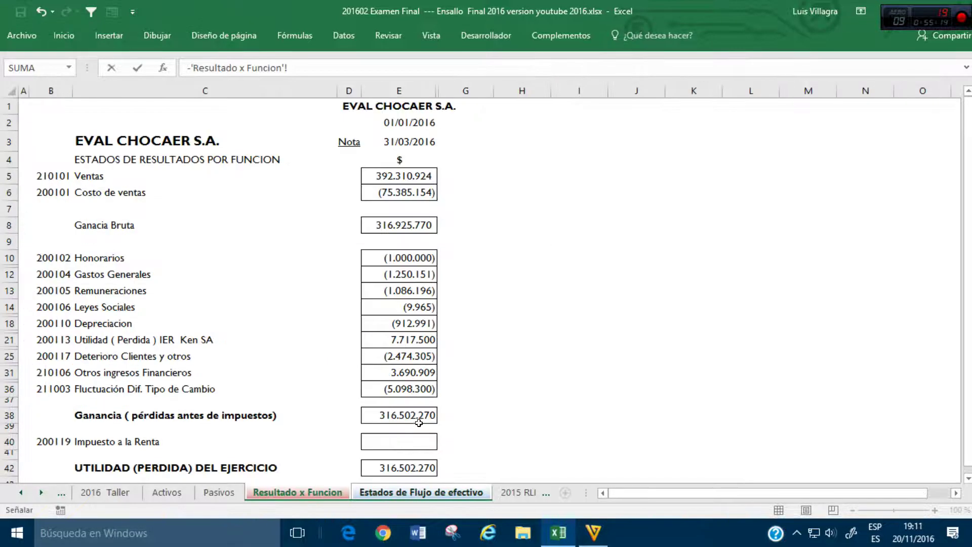
scroll(417, 428, "down", 1)
left_click(406, 338)
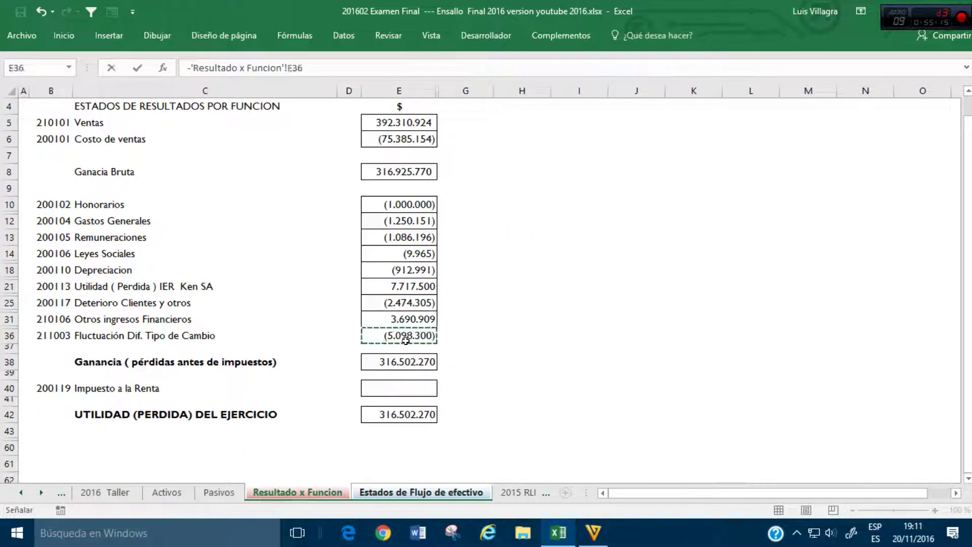
key("Return")
Step: Remove the minus sign from the F42 formula so it takes E36 of Resultado x Funcion with its own sign
key("Up")
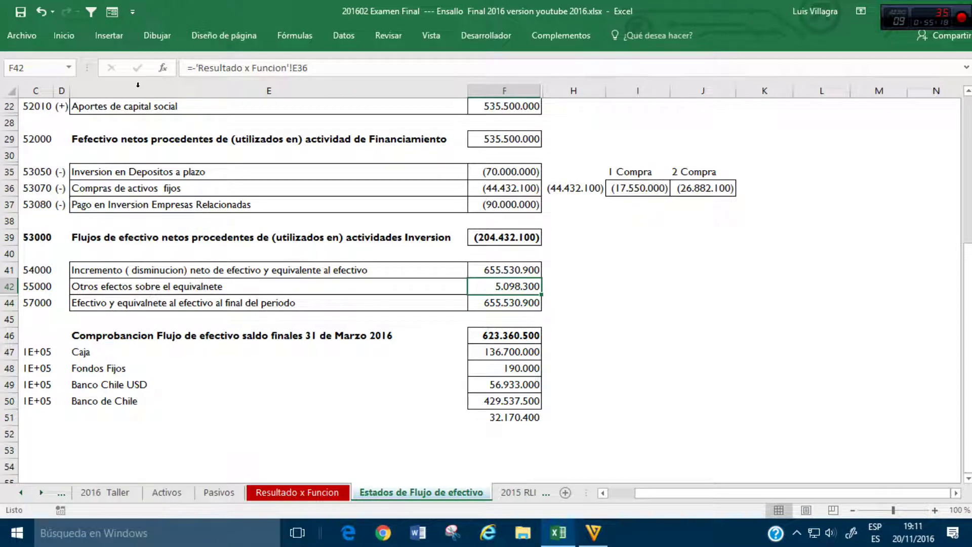
left_click(195, 67)
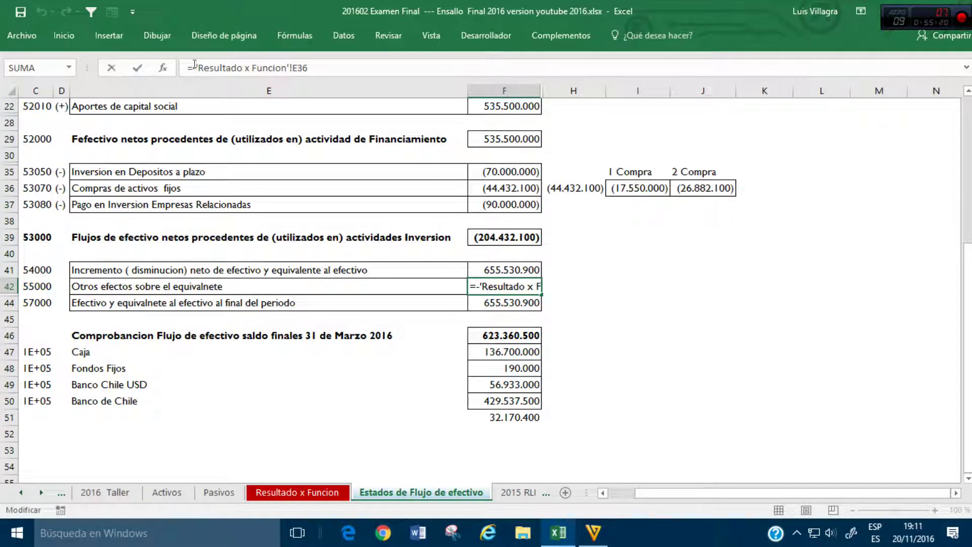
key("Return")
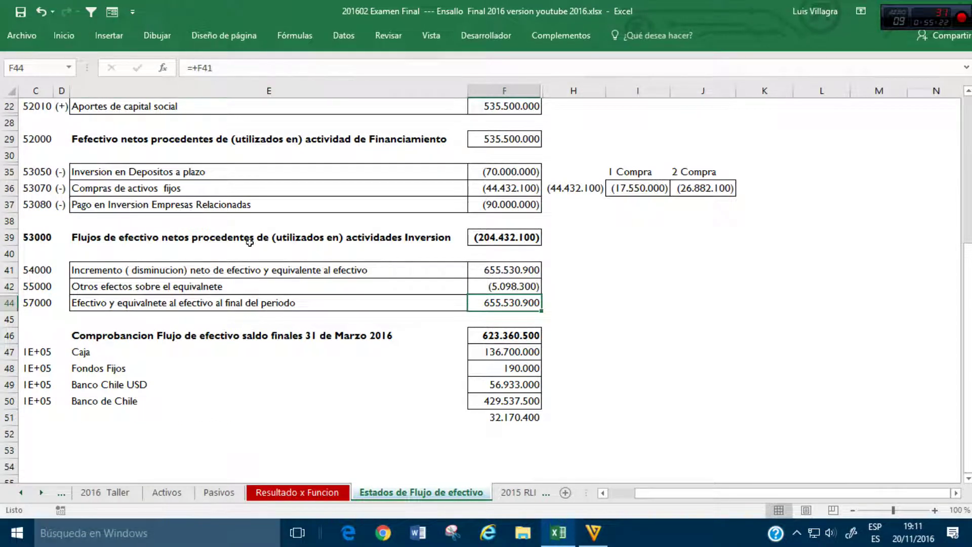
Step: Review the cash flow statement, comparing the check total in F46 with the final cash in F44 and the net increase in F41
left_click(480, 330)
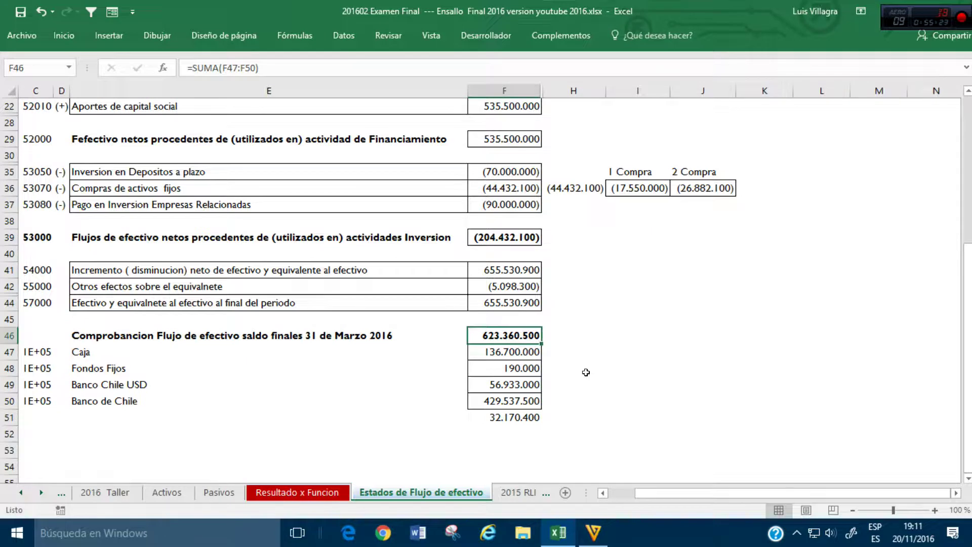
left_click(514, 306)
left_click(508, 272)
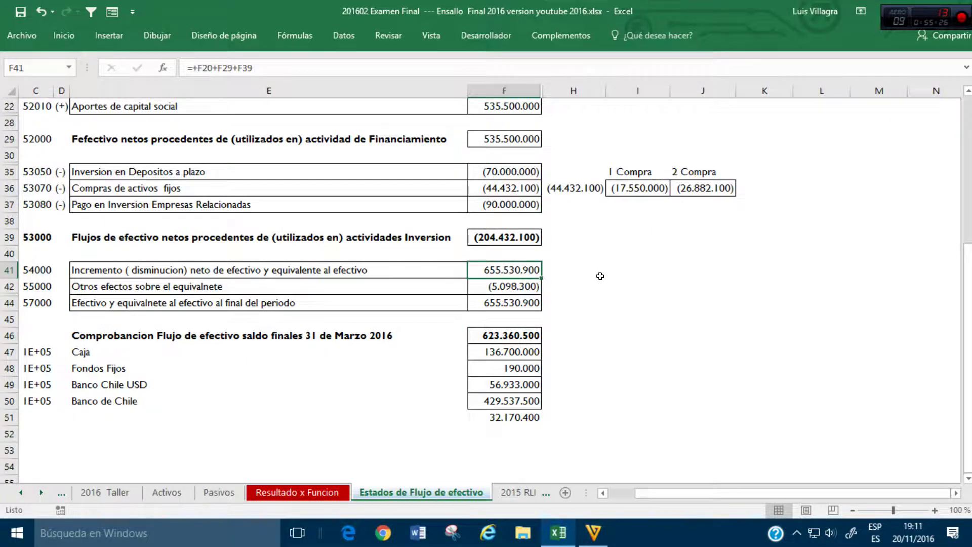
scroll(591, 276, "up", 4)
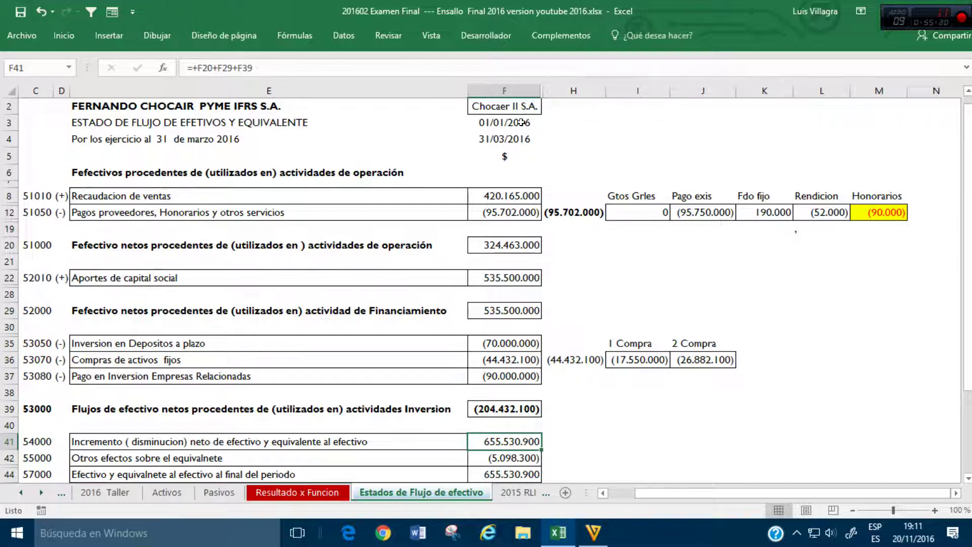
scroll(646, 175, "down", 7)
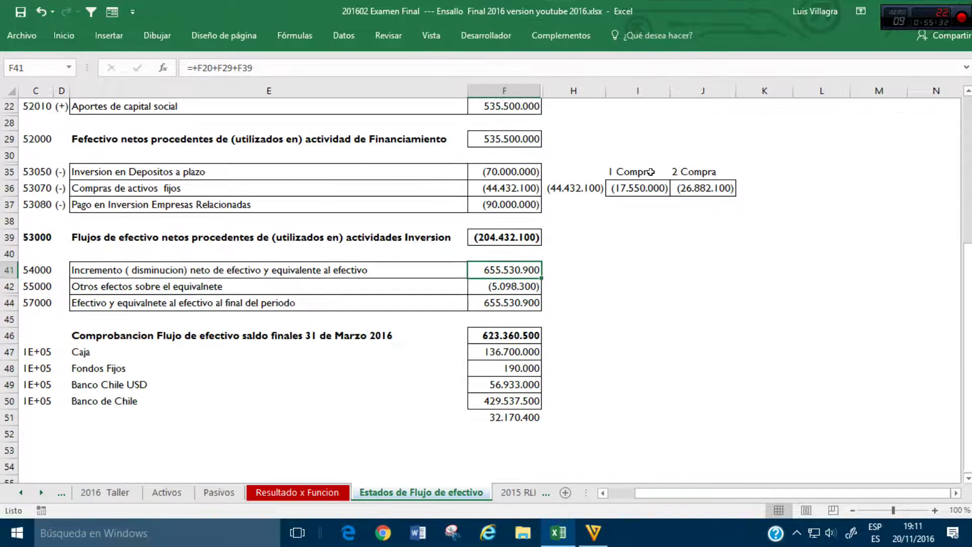
scroll(651, 172, "up", 1)
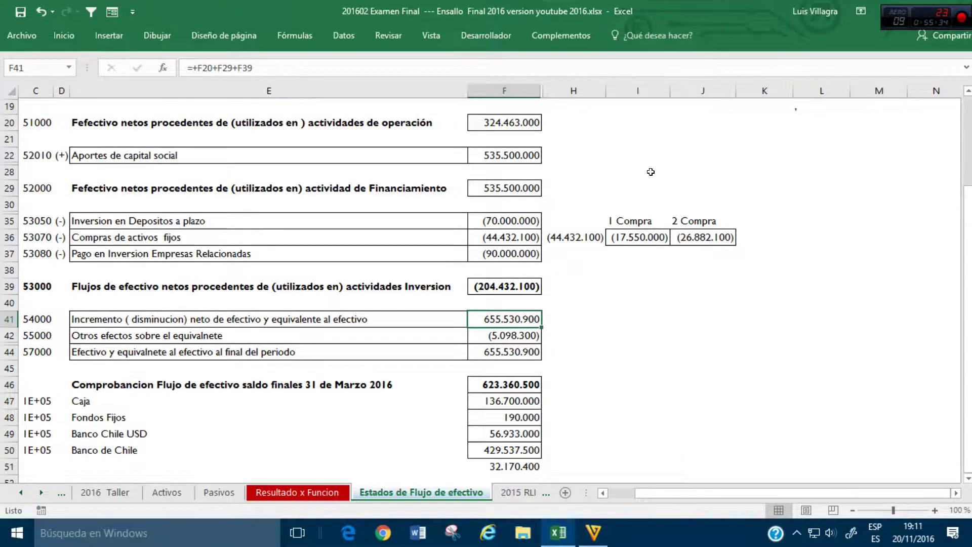
scroll(651, 172, "up", 3)
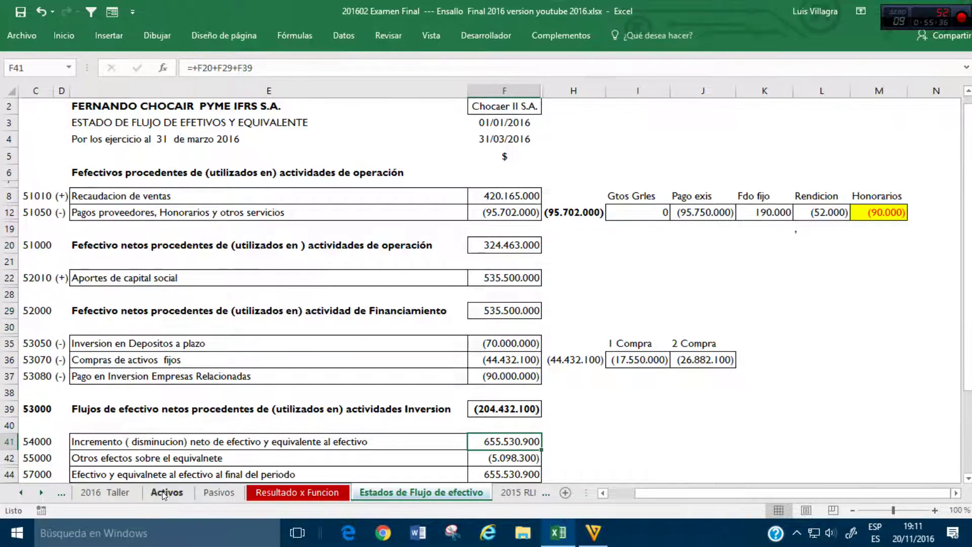
Step: Review the current and non-current asset balances and their totals on the Activos sheet
left_click(165, 493)
scroll(389, 322, "down", 4)
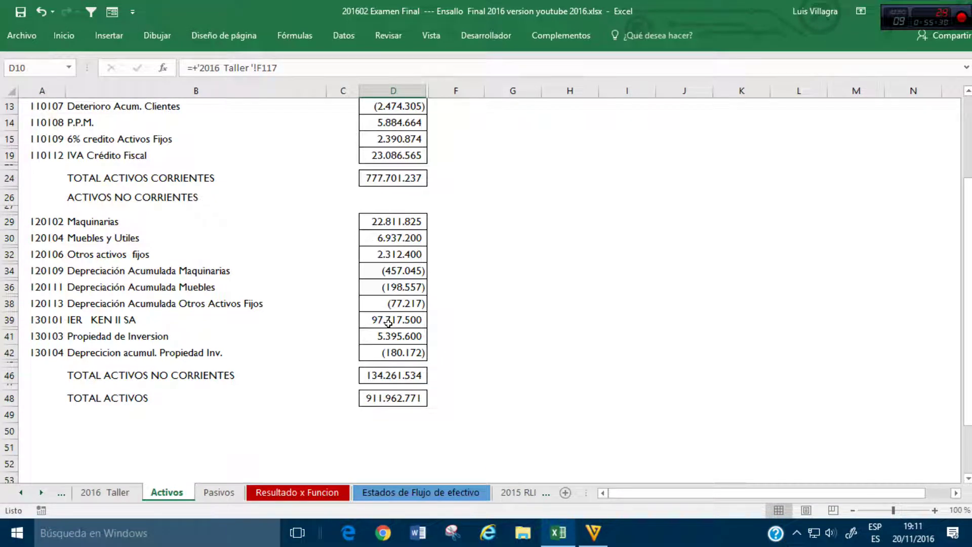
scroll(388, 322, "down", 2)
scroll(390, 323, "up", 1)
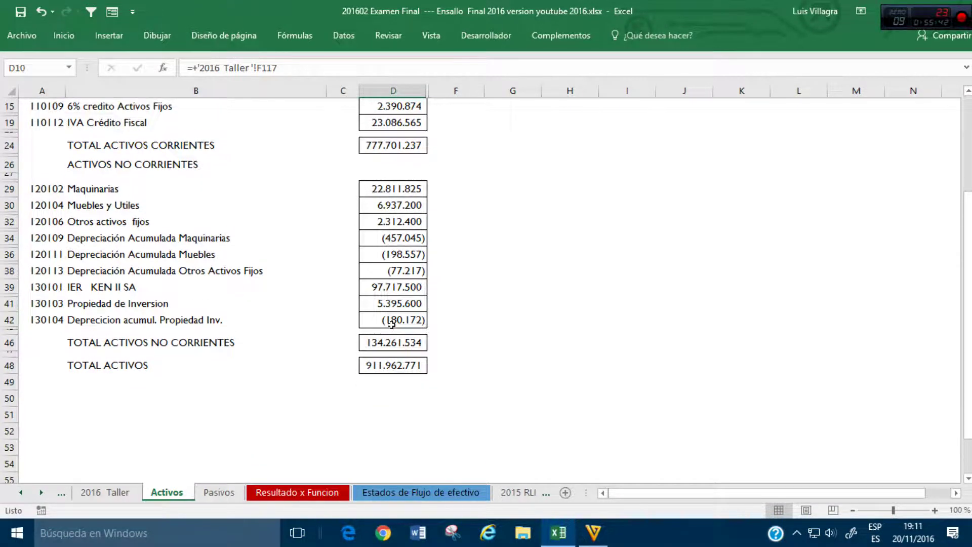
scroll(391, 324, "up", 1)
scroll(391, 324, "up", 2)
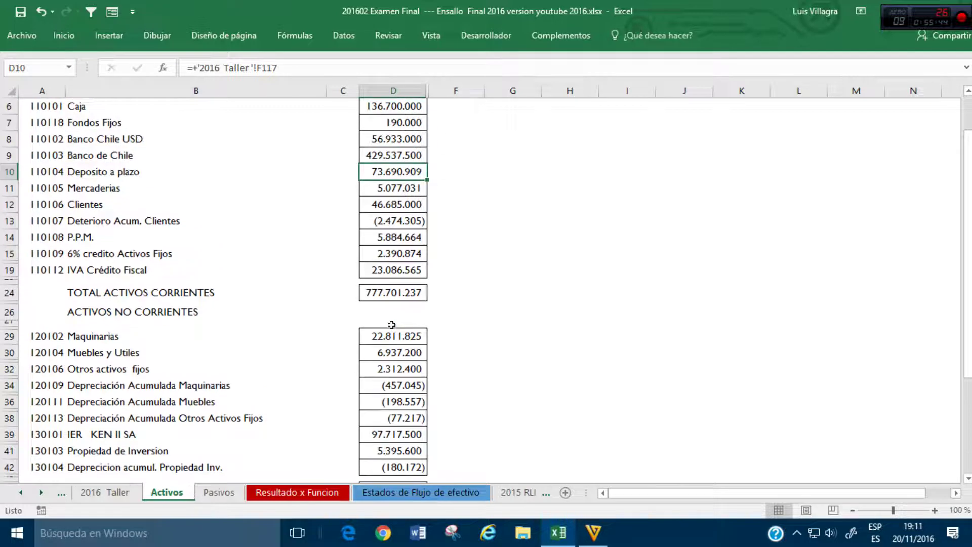
scroll(391, 324, "up", 1)
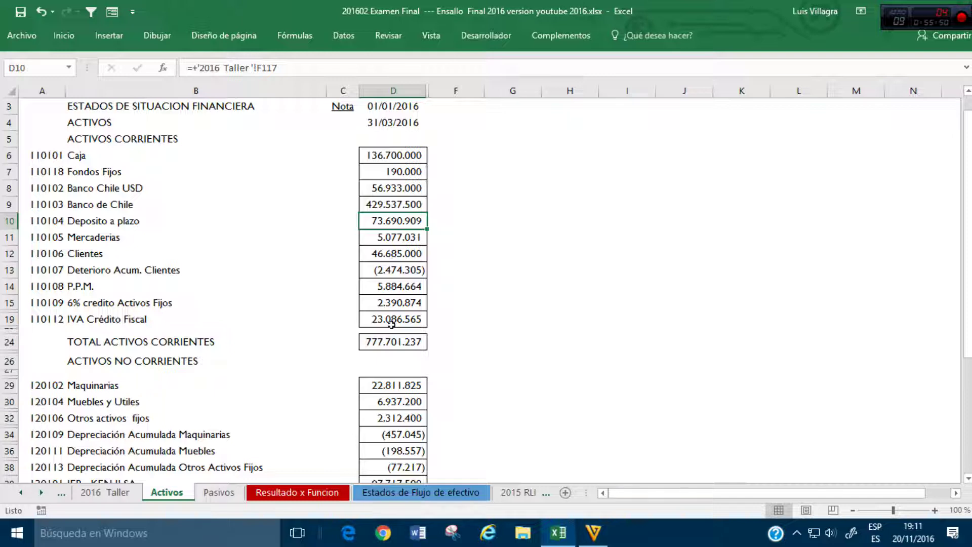
Step: Relink Retenciones de 2ª Categoria in E10 of Pasivos to F133 of 2016 Taller with a positive sign
left_click(219, 493)
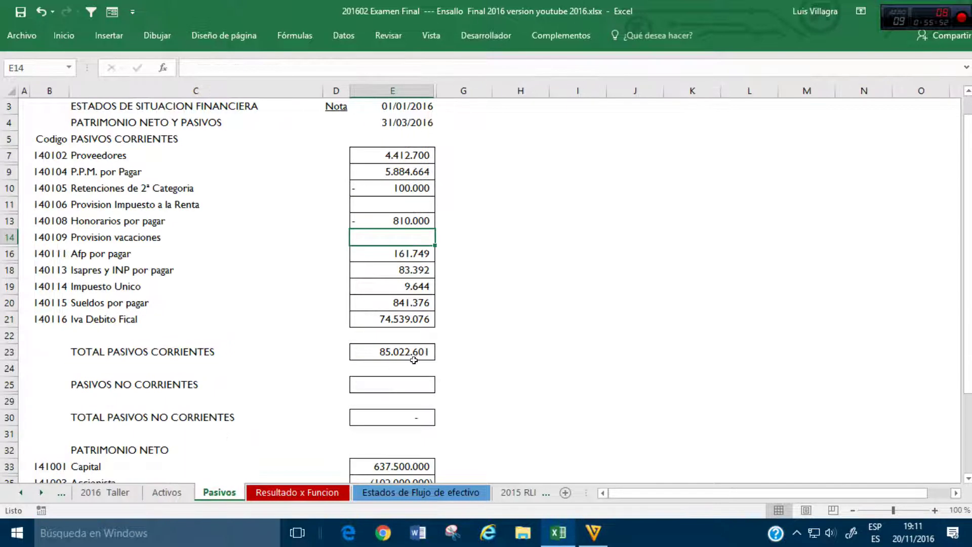
left_click(396, 192)
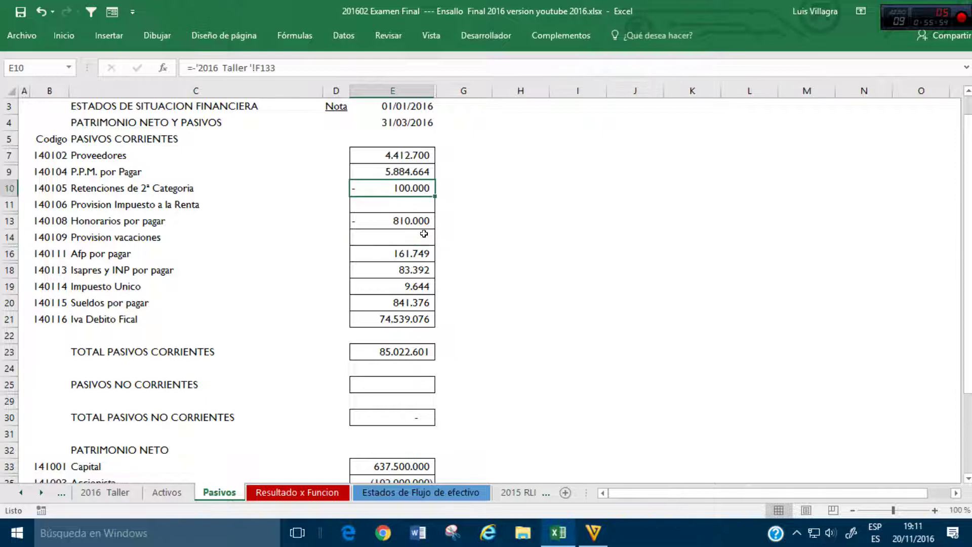
key("F2")
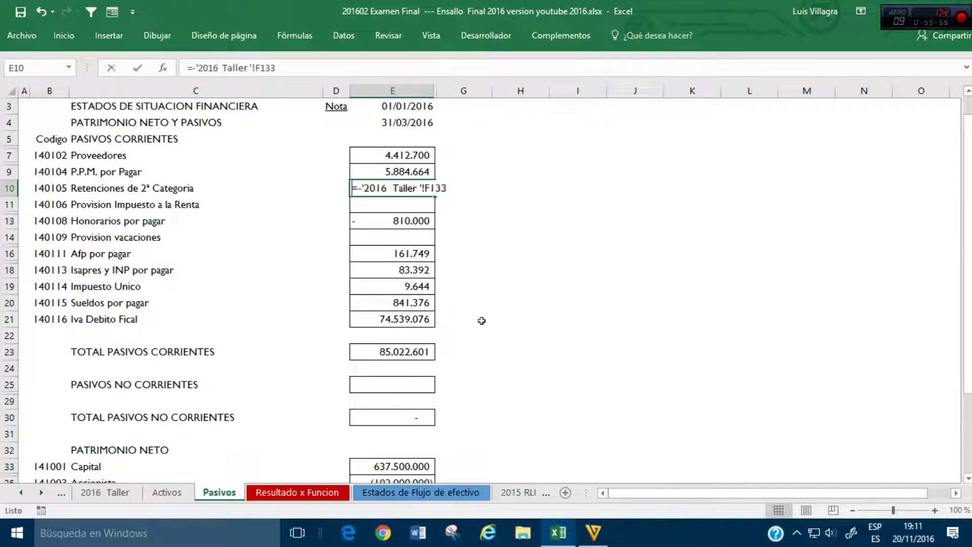
key("Escape")
type("+")
left_click(109, 493)
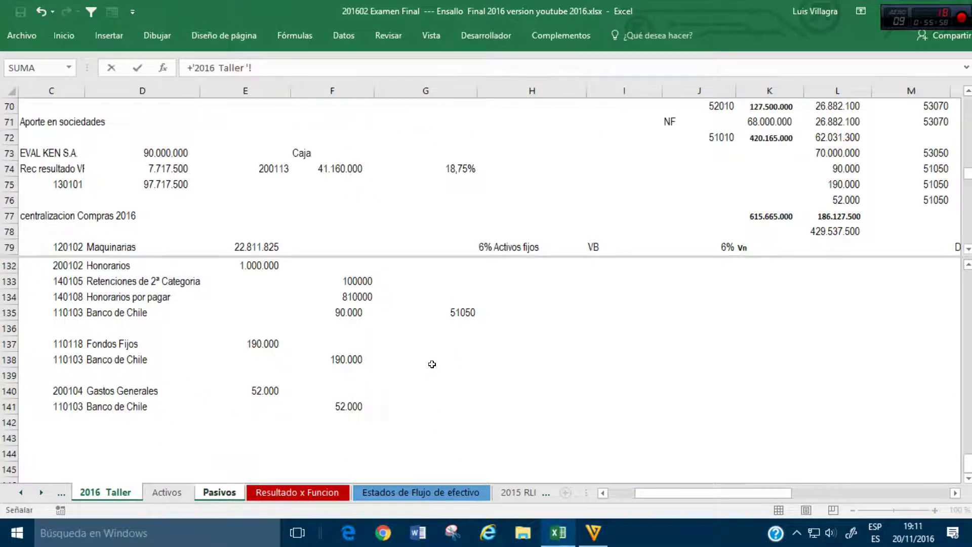
scroll(412, 349, "up", 1)
left_click(366, 279)
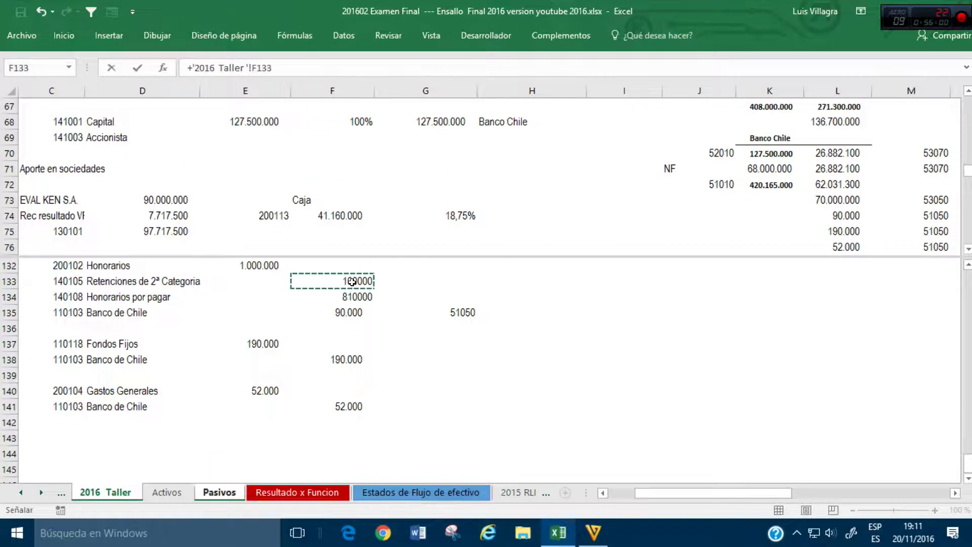
key("Return")
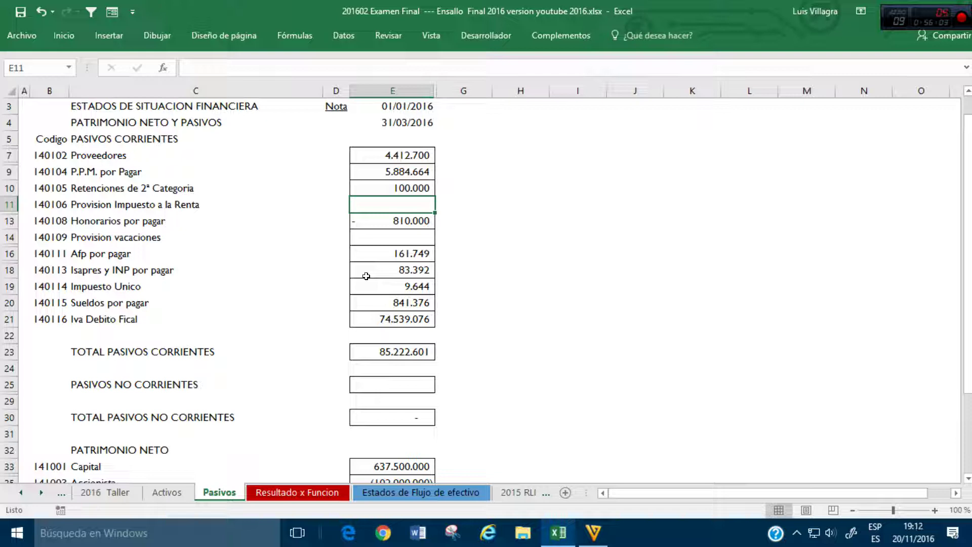
Step: Set Provision Impuesto a la Renta in E11 to 0 and relink Honorarios por pagar in E13 to F134 of 2016 Taller with a positive sign
type("0")
key("Return")
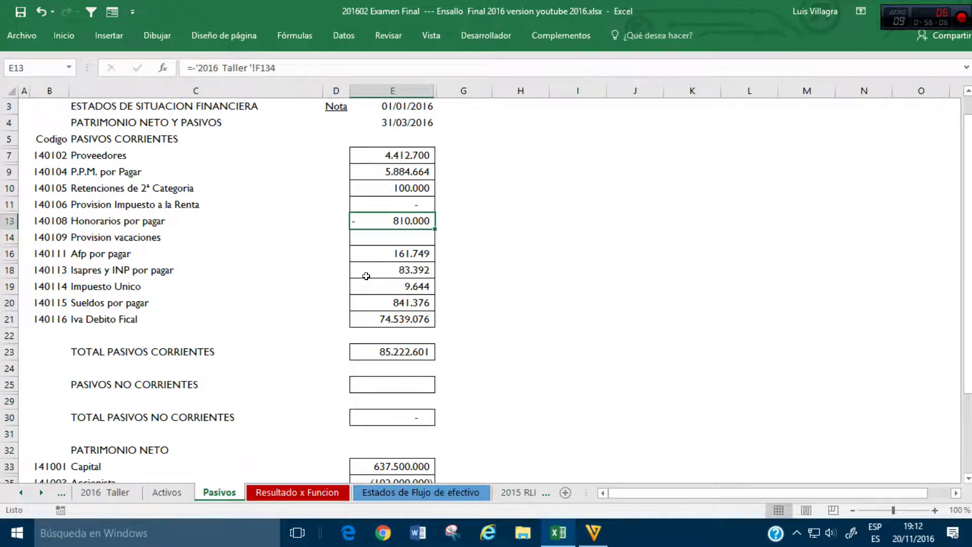
type("+")
left_click(99, 493)
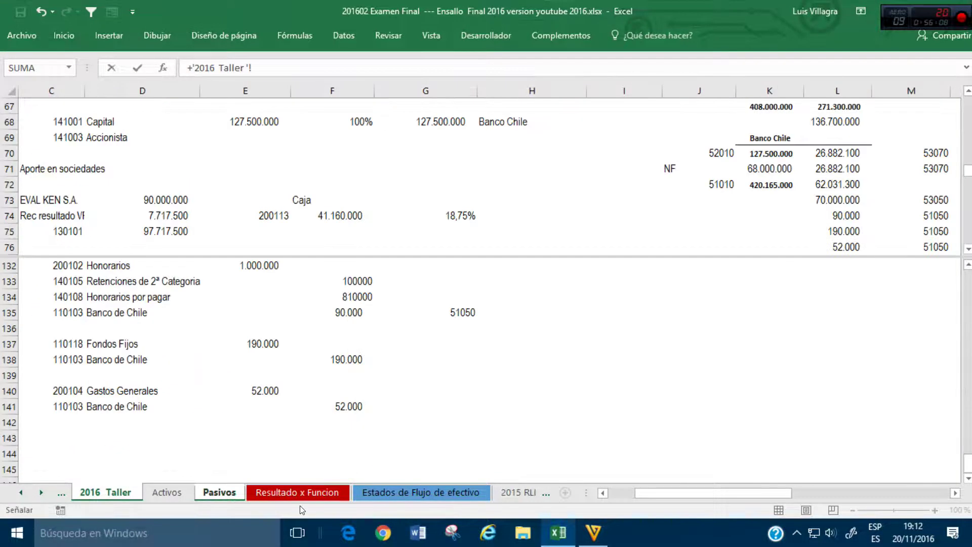
left_click(356, 298)
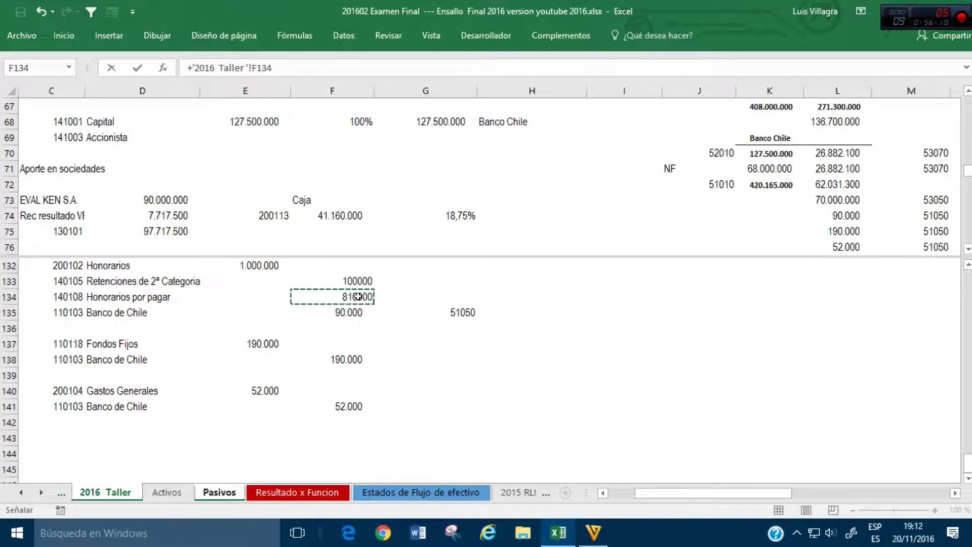
key("Return")
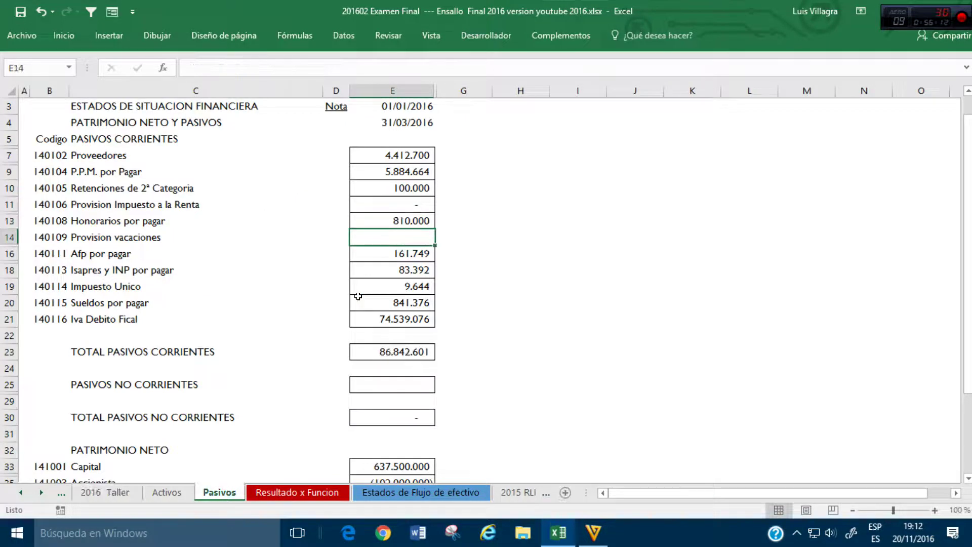
Step: Link Perdida (Utilidad) ejercicio in E38 of Pasivos to the year's profit in E42 of Resultado x Funcion
key("Down")
key("Down")
key("Down")
key("Down")
key("Down")
key("Down")
key("Down")
key("Down")
key("Down")
key("Down")
key("Down")
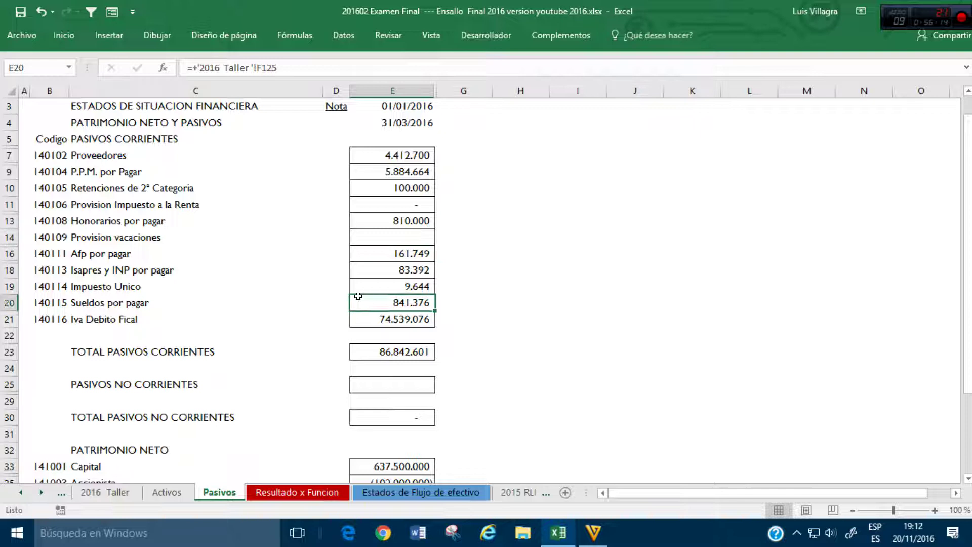
key("Down")
key("Down")
key("Down")
key("Down")
key("Down")
key("Down")
key("Down")
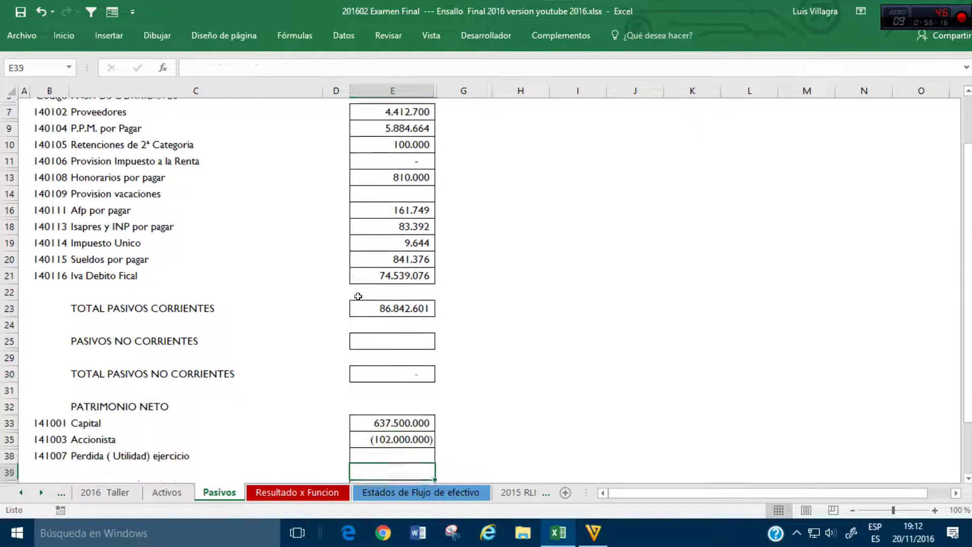
key("Up")
key("Up")
key("Down")
key("Down")
key("Down")
key("Down")
key("Down")
key("Down")
key("Up")
key("Up")
key("Up")
key("Up")
key("Up")
key("Up")
type("+")
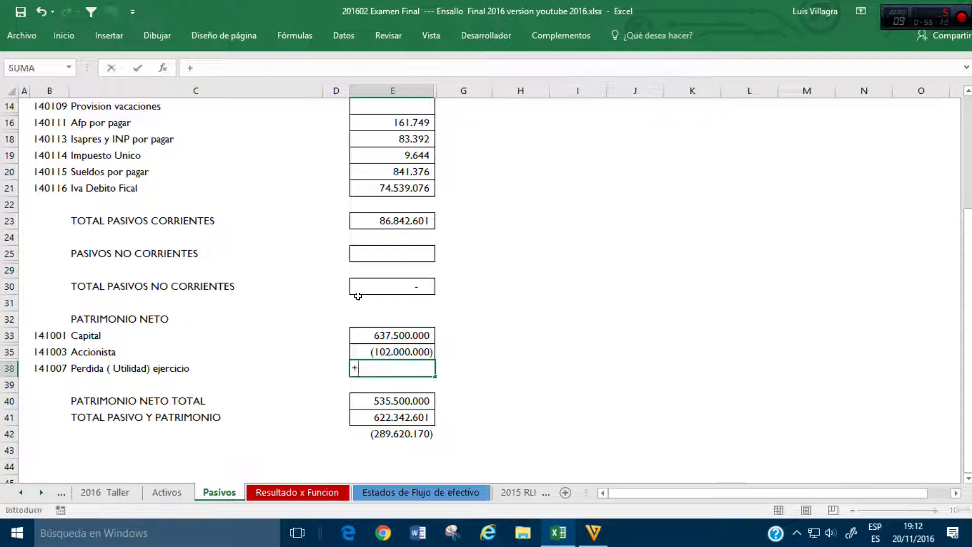
left_click(272, 494)
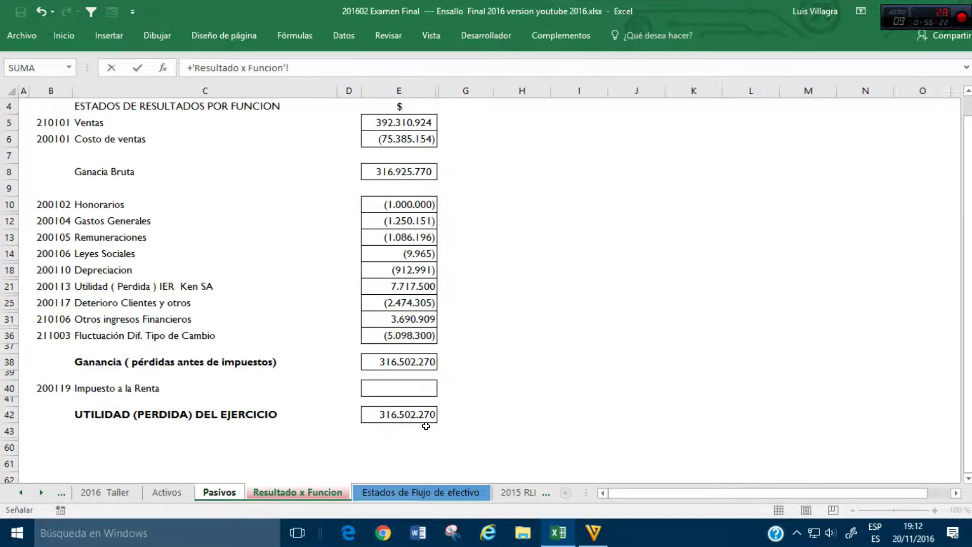
left_click(406, 410)
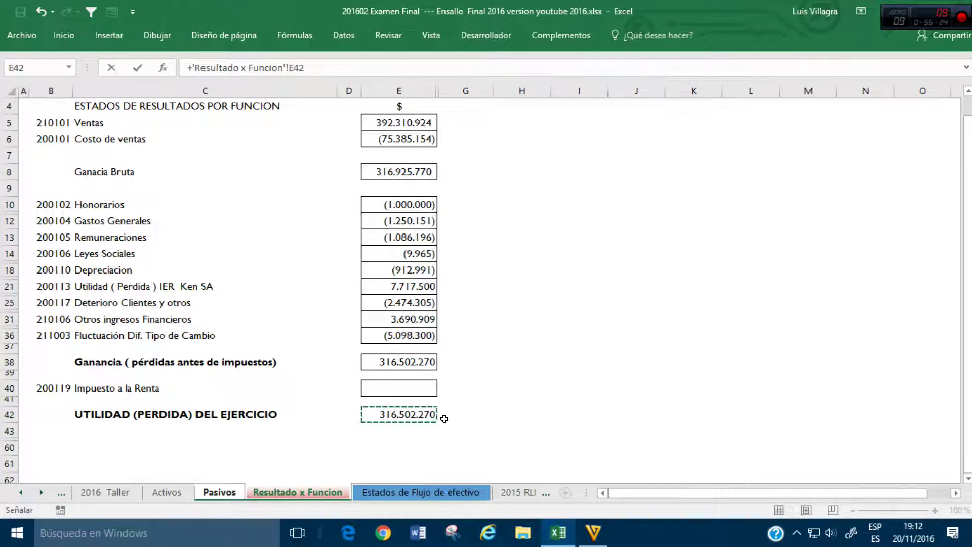
key("Return")
Step: Review the Pasivos sheet from the balance difference in E42 up through the liabilities, checking for accounts without an amount such as Provision vacaciones
key("Up")
key("Down")
key("Up")
key("Up")
key("Up")
key("Up")
key("Up")
key("Up")
key("Up")
key("Up")
key("Up")
key("Up")
key("Up")
key("Up")
key("Up")
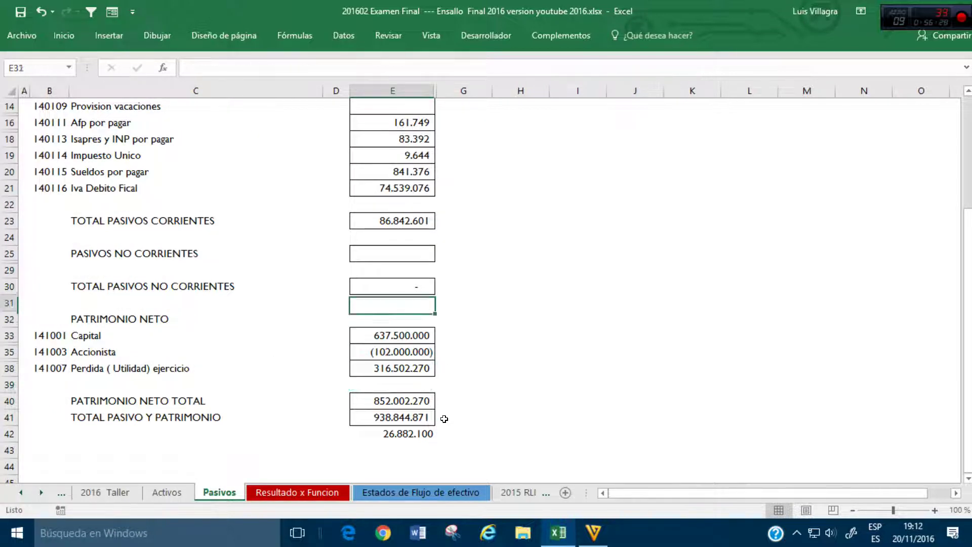
key("Up")
key("Up")
key("Up")
key("Up")
key("Up")
key("Up")
key("Up")
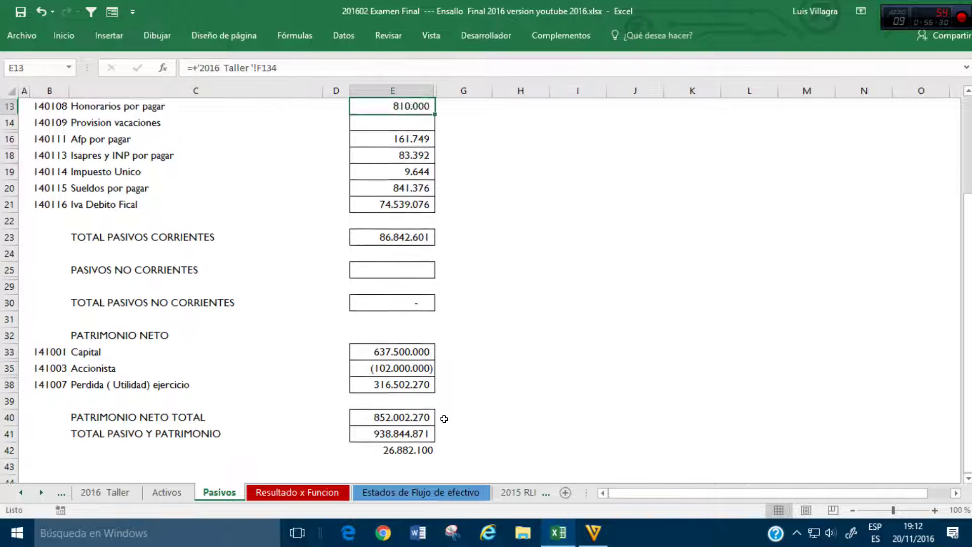
key("Up")
key("Up")
key("Up")
key("Up")
key("Up")
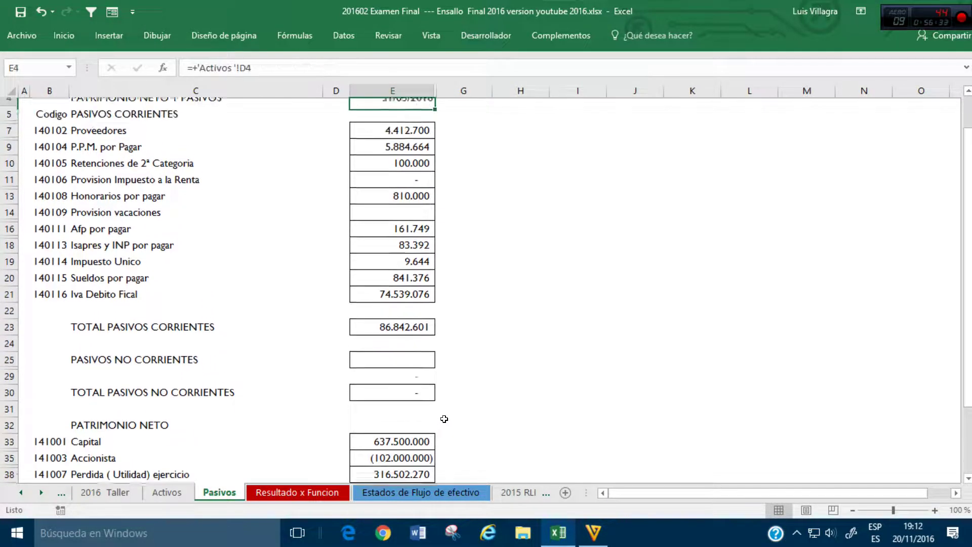
key("Down")
key("Down")
key("Down")
key("Down")
key("Down")
key("Down")
key("Down")
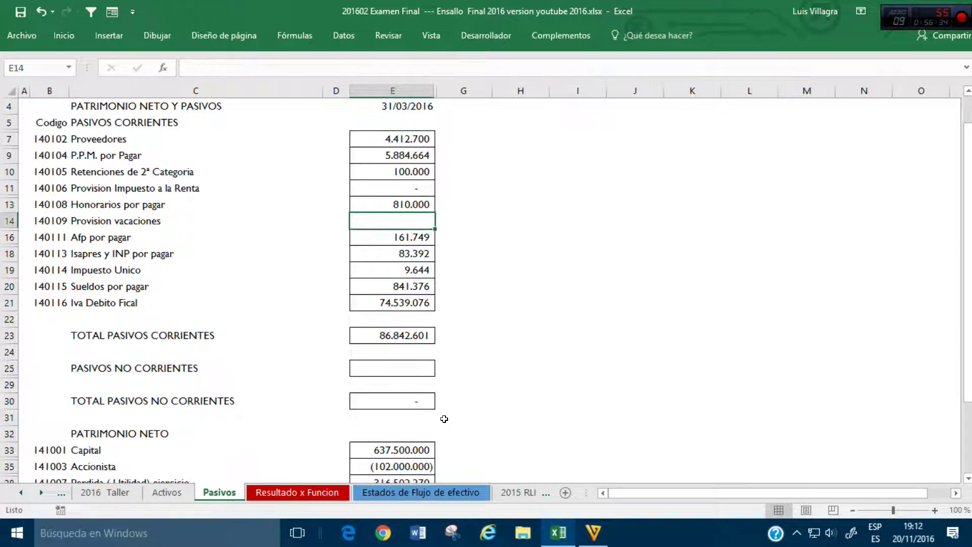
Step: Begin a vacation provision entry in D143 of 2016 Taller by linking it to the Provision vacaciones account code in B14 of Pasivos
left_click(103, 499)
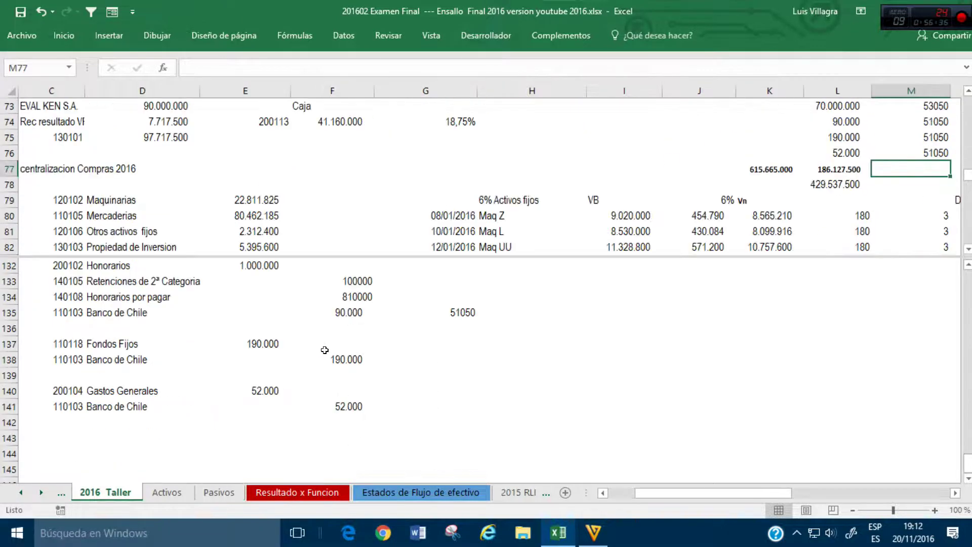
left_click(95, 431)
scroll(98, 423, "down", 1)
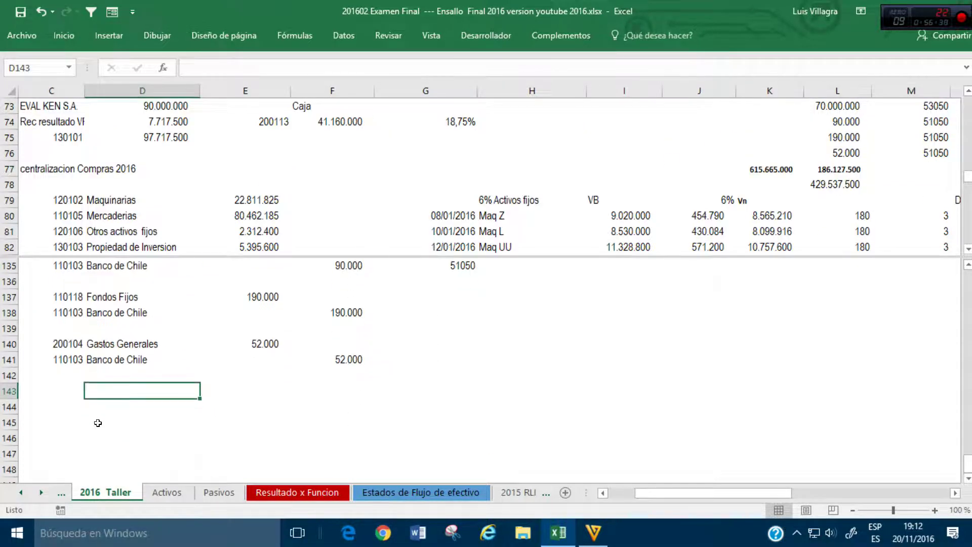
type("+")
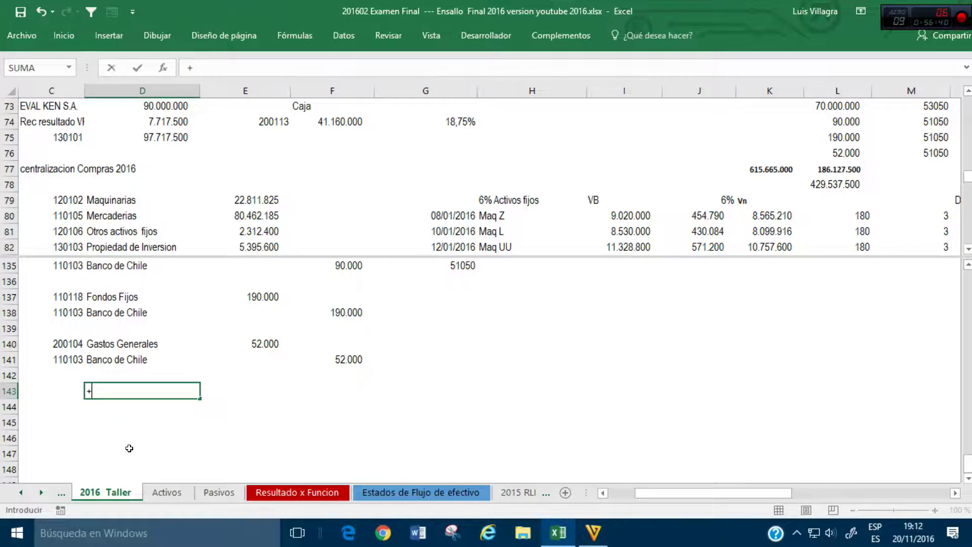
left_click(215, 492)
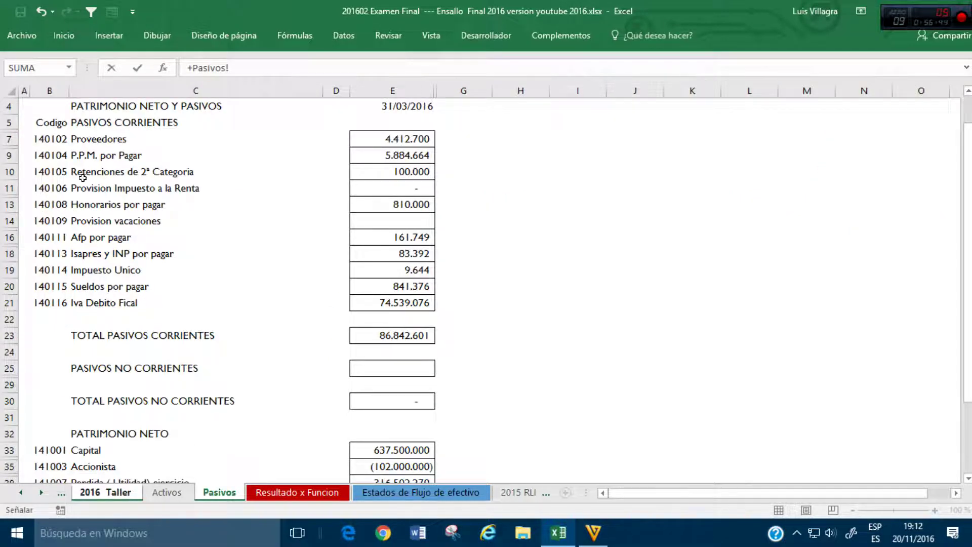
left_click(61, 221)
key("Return")
Step: Fill E143 with the Provision vacaciones account name by copying the code link, and link F143 to the Tope Imponible amount in I119
key("ctrl+c")
key("Right")
key("Right")
key("Down")
type("+")
left_click(491, 260)
scroll(535, 332, "up", 9)
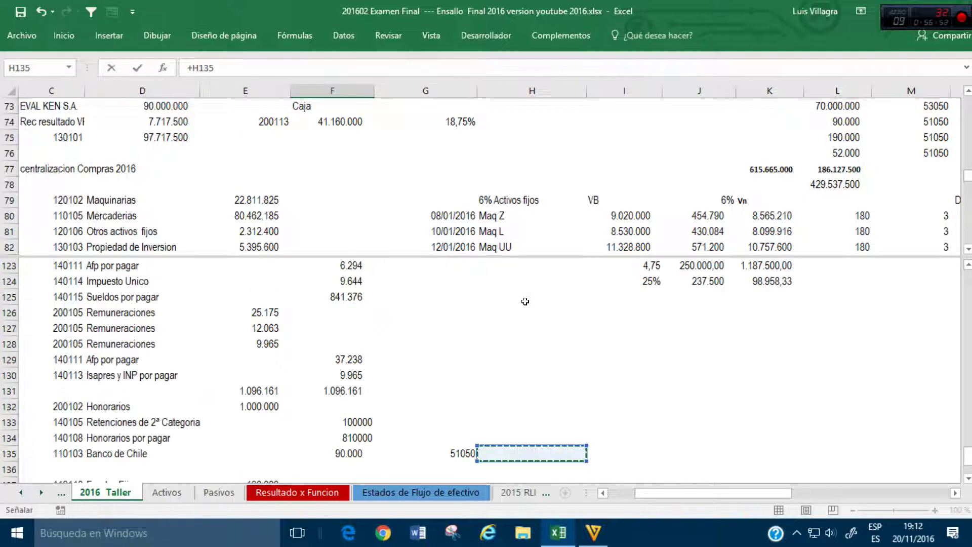
scroll(534, 332, "down", 2)
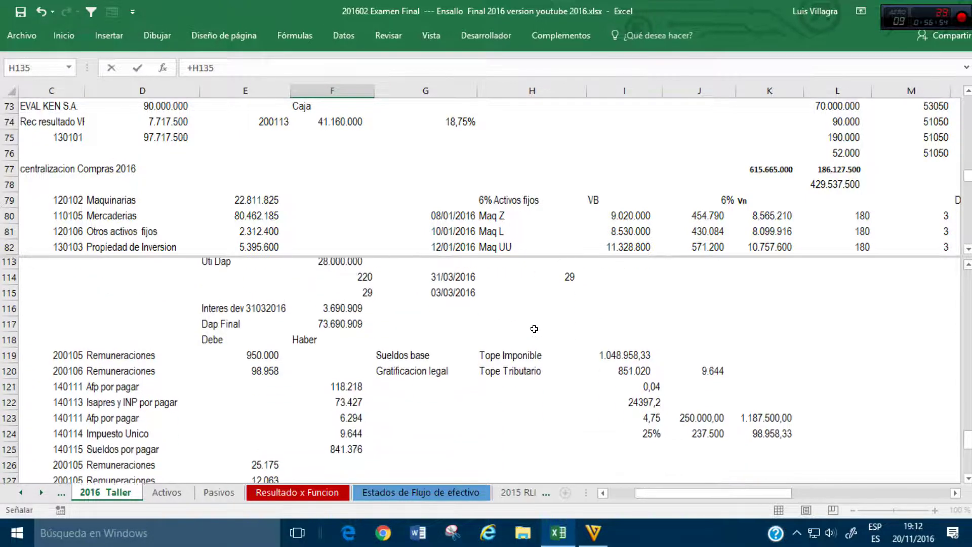
left_click(628, 340)
key("Tab")
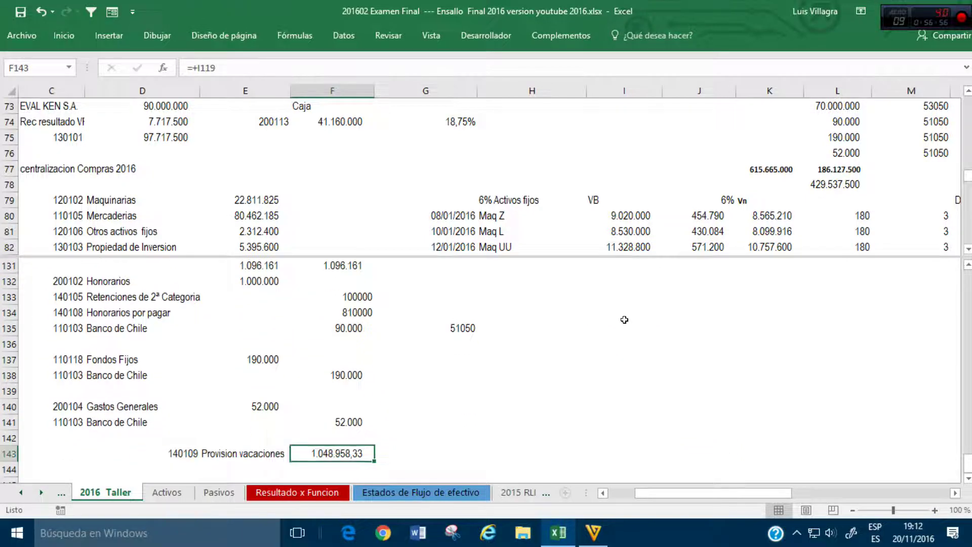
Step: Enter 1 in G143 and the vacation-day formula 15/12 in H143 of the provision row
type("1")
key("Return")
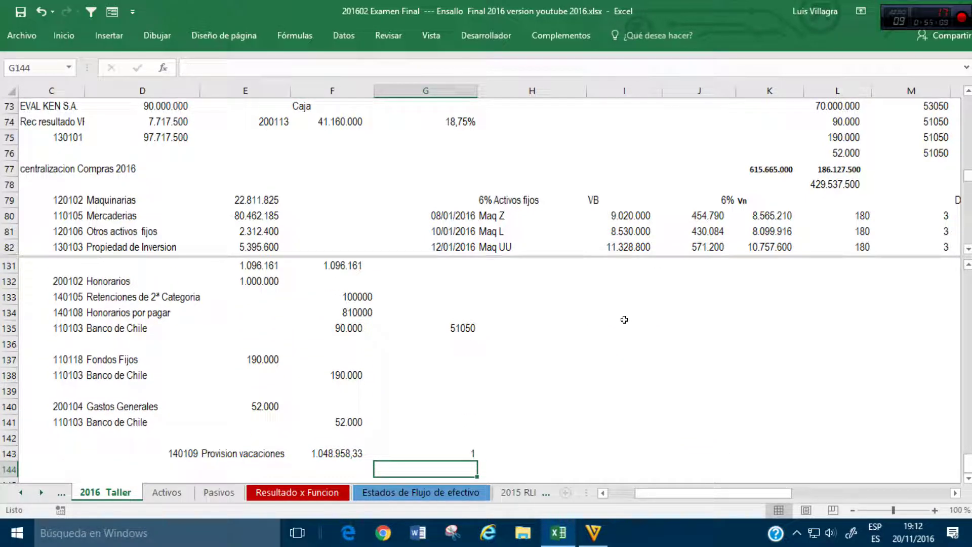
key("Up")
key("Right")
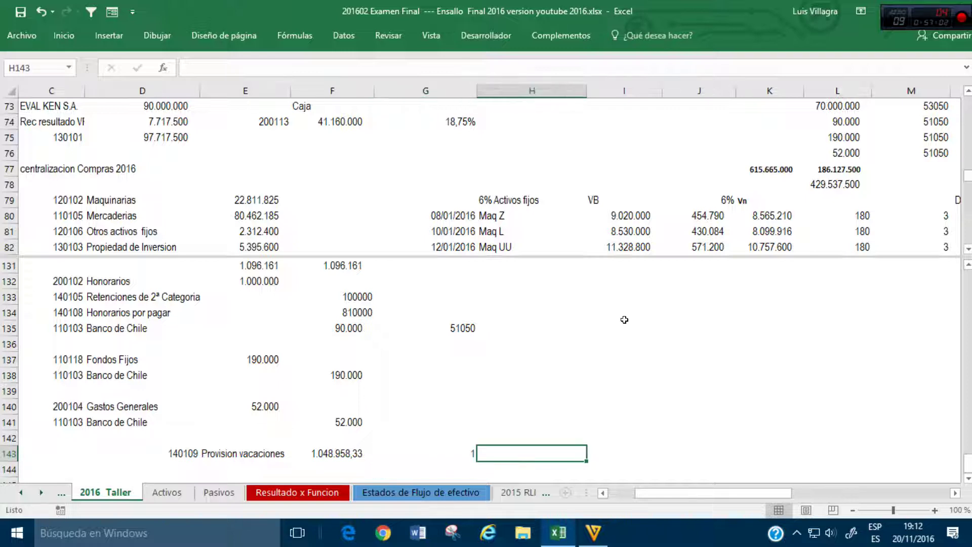
type("+12")
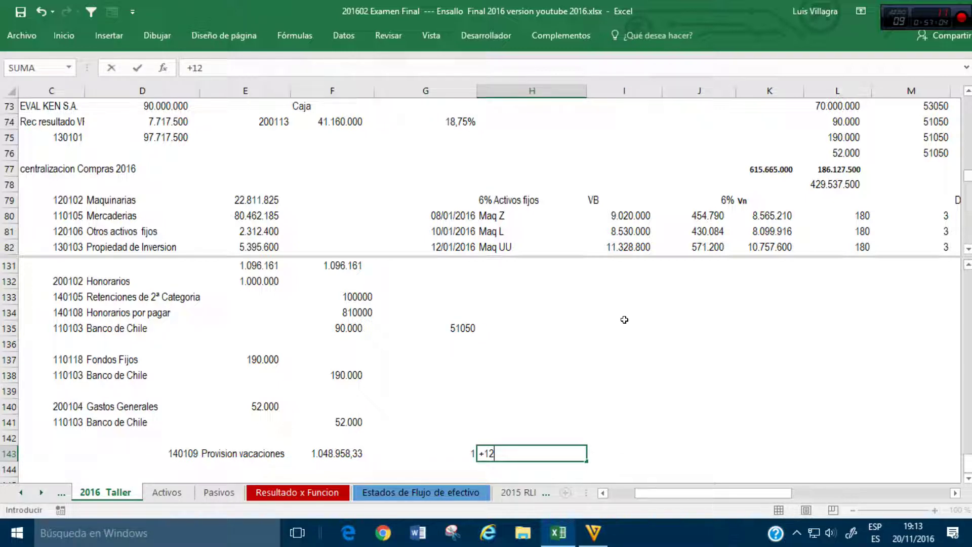
type("15/12")
key("Return")
key("Up")
key("Right")
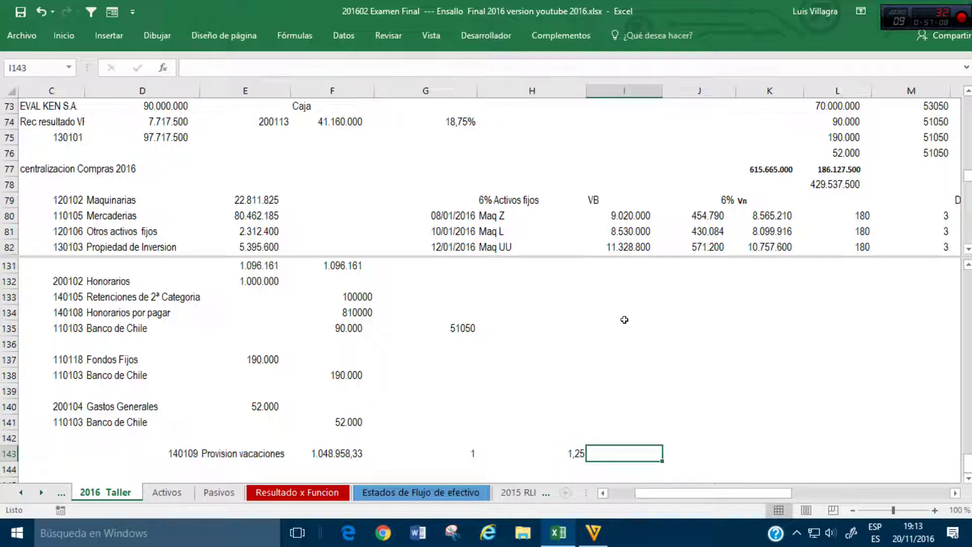
Step: Calculate the accrued vacation days in I143 by multiplying H143 by G143
type("+")
key("Left")
type("*")
key("Left")
key("Left")
key("Return")
key("Up")
key("Right")
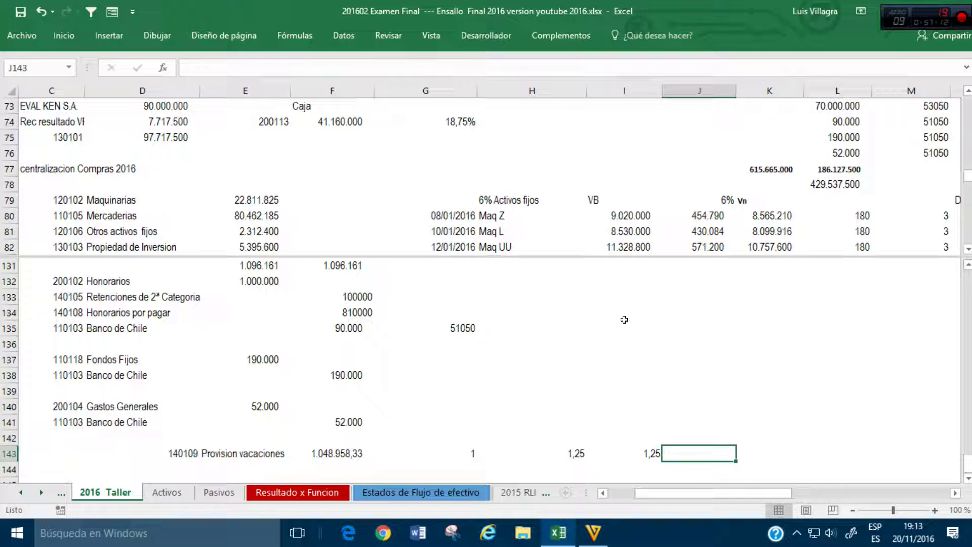
Step: Calculate the vacation provision in J143 with the formula F143/30*I143, leaving J144 empty
type("+")
key("Left")
key("Left")
key("Left")
key("Left")
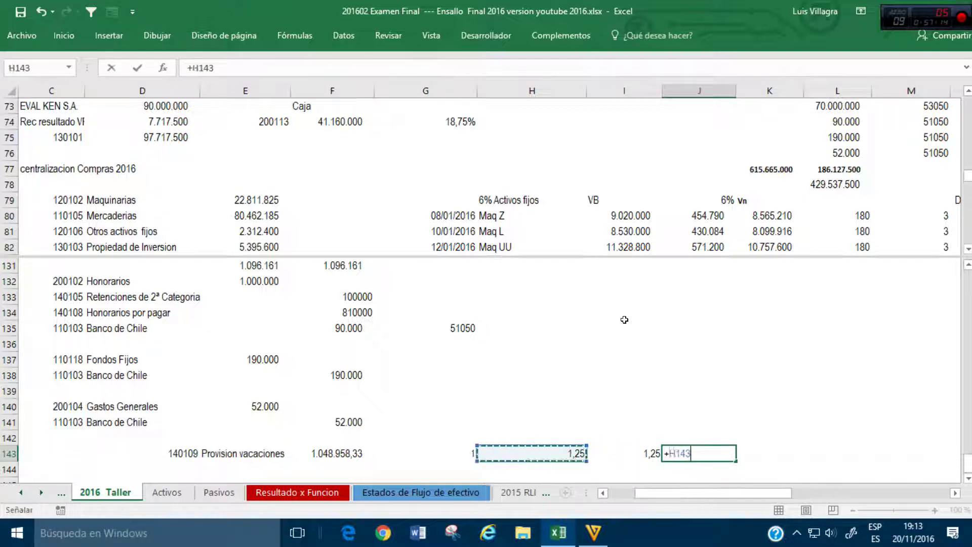
type("/")
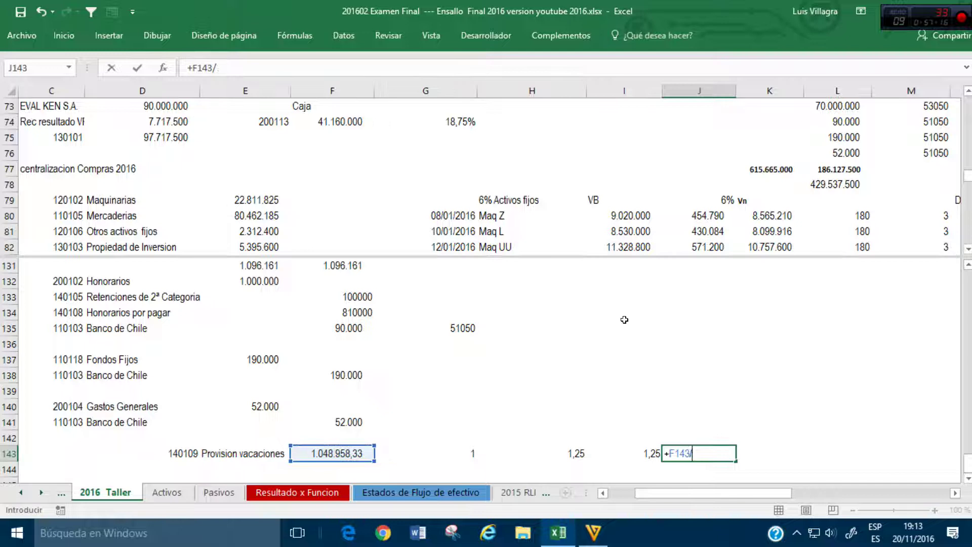
type("30*")
key("Left")
key("Return")
type("4")
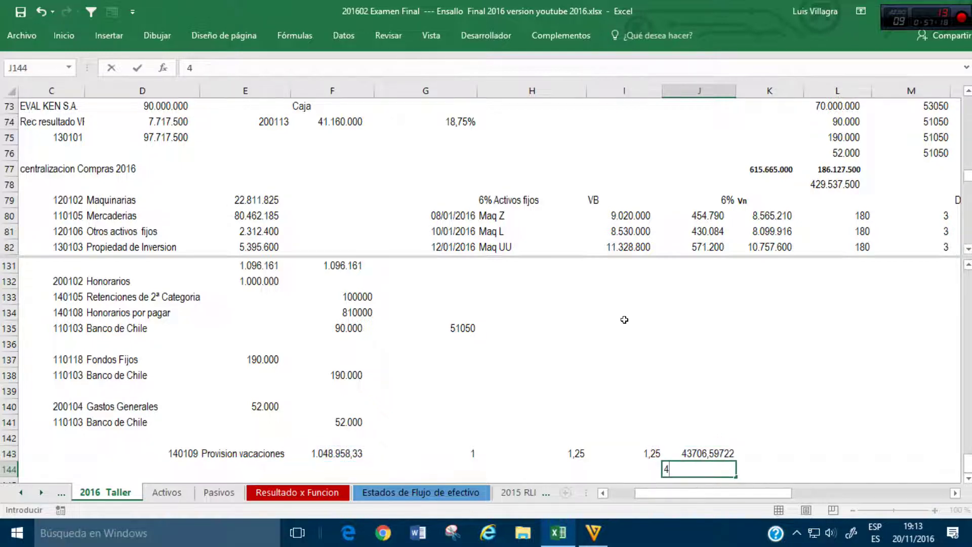
key("Up")
key("Down")
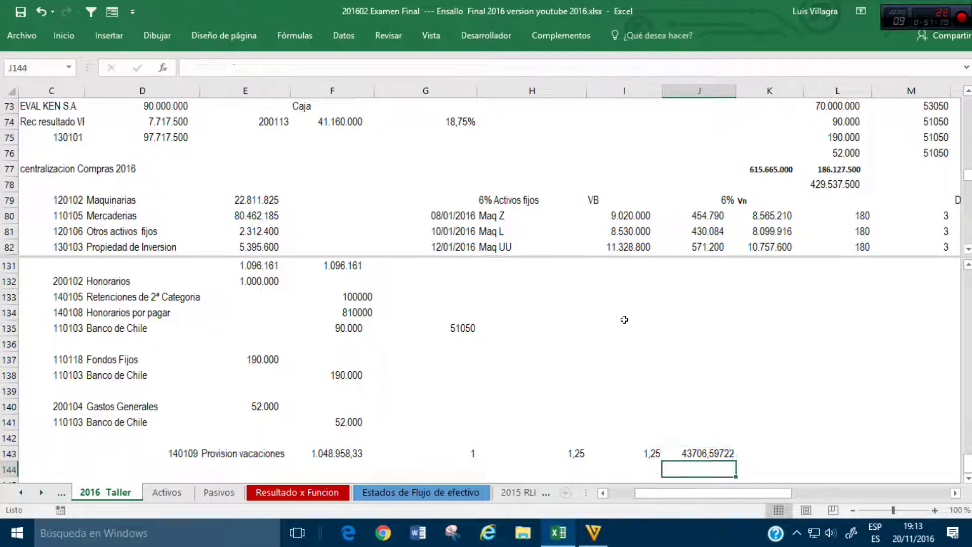
Step: Format the provision amount in J143 with a thousands separator and no decimals
key("Left")
key("Left")
key("Left")
key("Right")
key("Right")
key("Right")
key("Right")
key("Left")
key("Up")
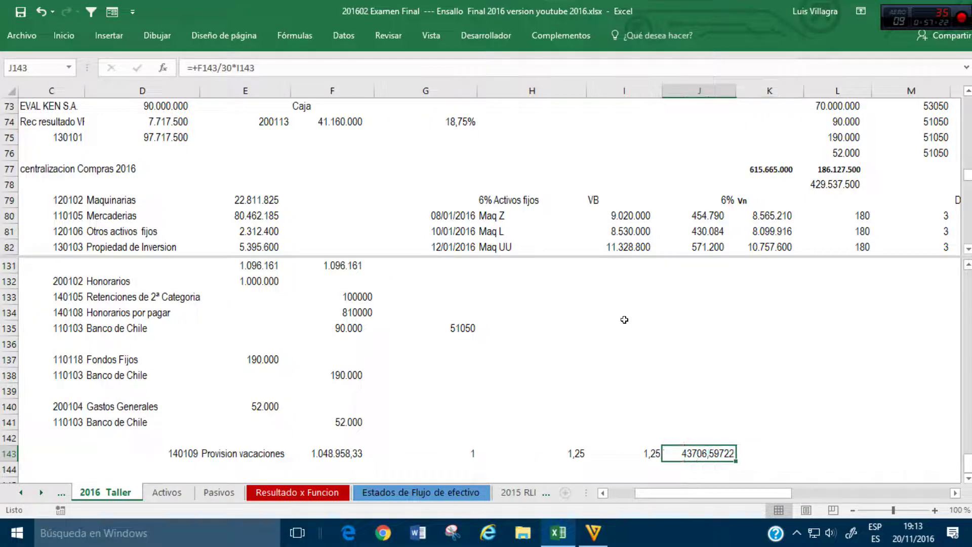
left_click(63, 35)
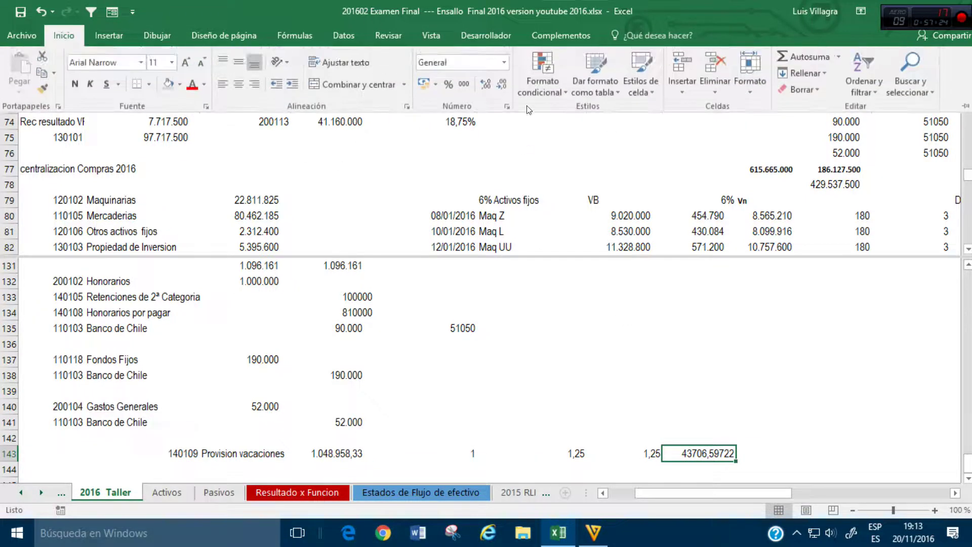
left_click(464, 84)
left_click(500, 84)
left_click(500, 85)
Step: Begin the provision journal entry in D145 by linking it to the Remuneraciones code in B13 of Resultado x Funcion
left_click(340, 461)
left_click(332, 479)
key("Left")
key("Down")
key("Left")
key("Right")
key("Left")
key("Up")
key("Right")
key("Left")
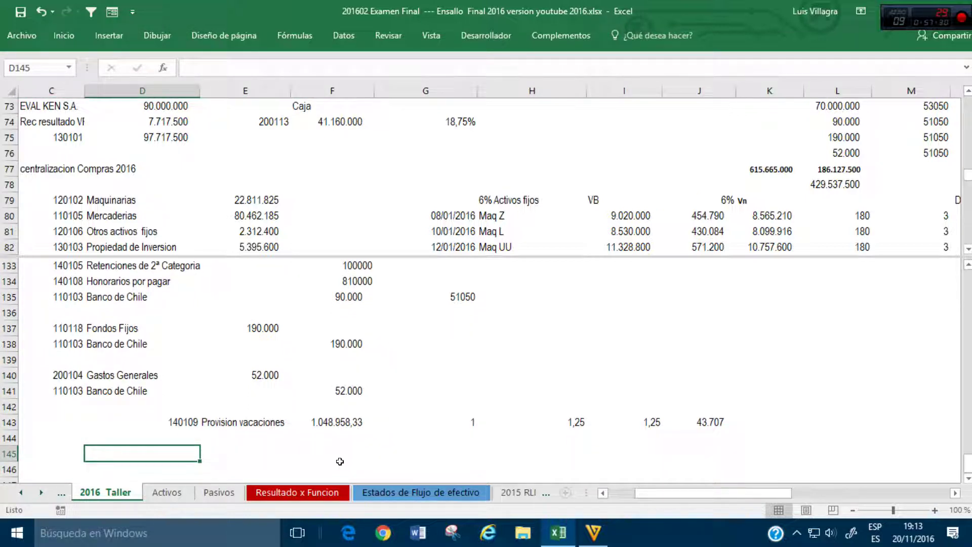
type("+")
left_click(313, 490)
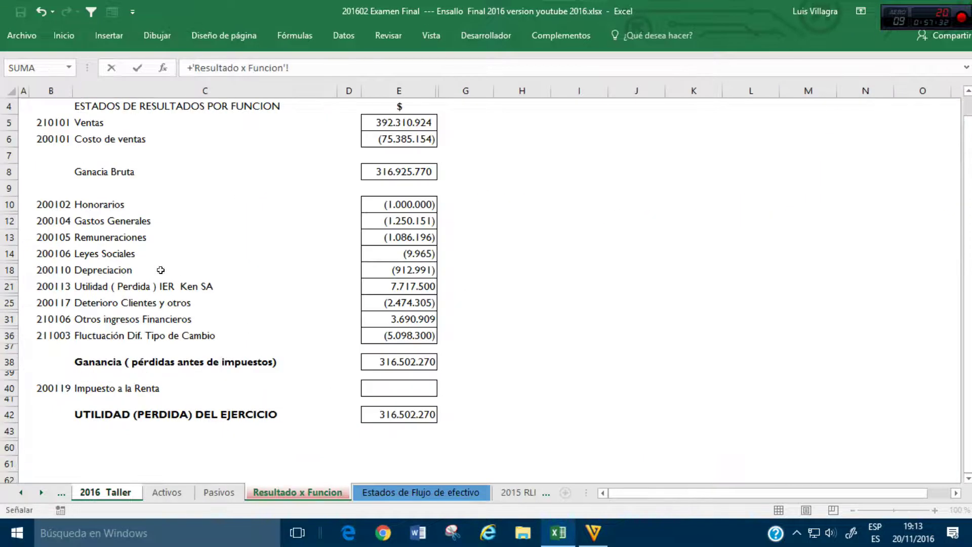
left_click(56, 237)
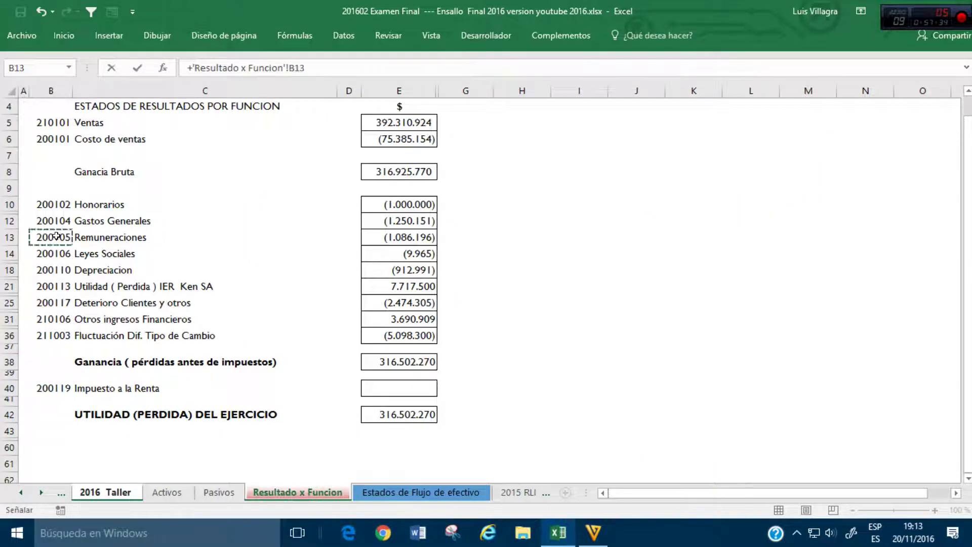
key("Return")
Step: Copy the account code link from D145 into E145 to bring in the Remuneraciones name
key("Right")
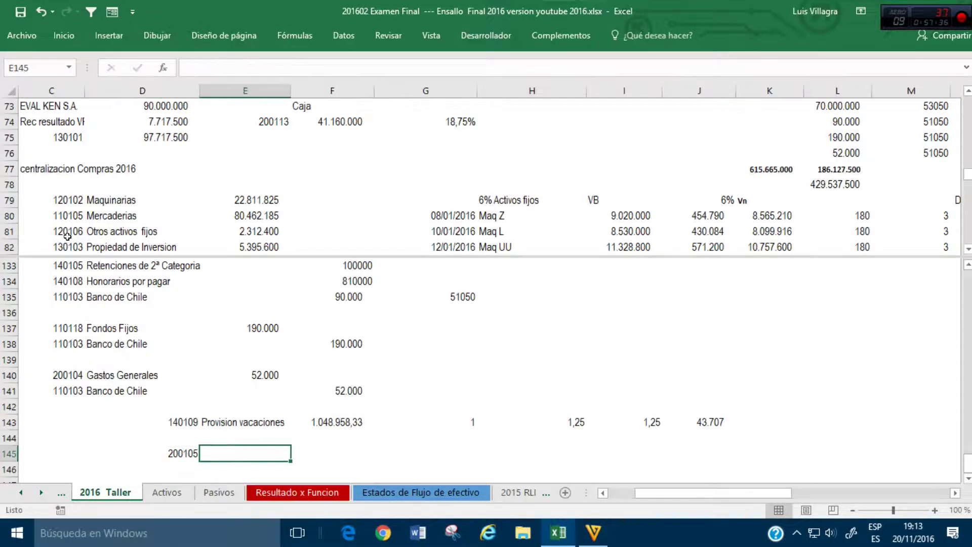
key("Left")
key("ctrl+c")
key("Right")
key("Return")
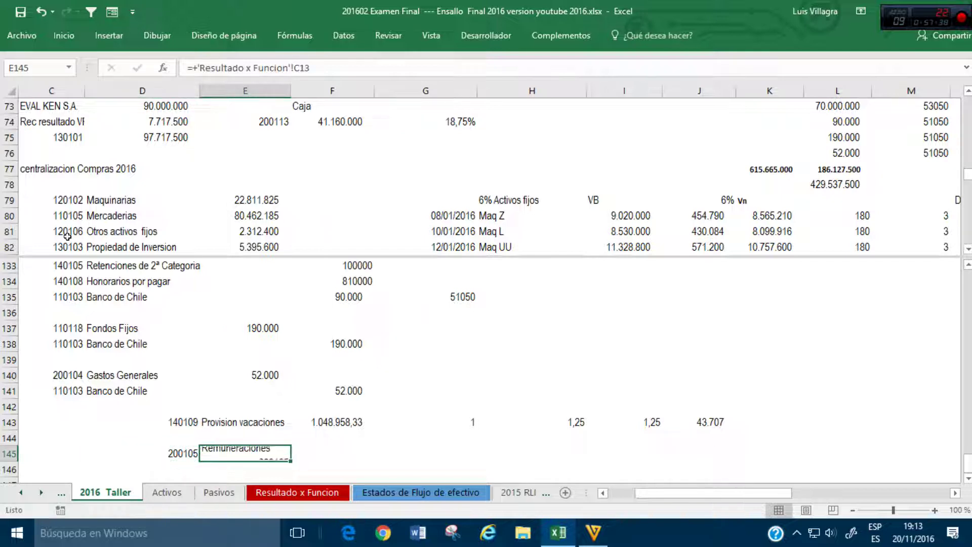
Step: Link D146 to the Provision vacaciones code in B14 of Pasivos and copy the link into E146 for the account name
key("Left")
key("Down")
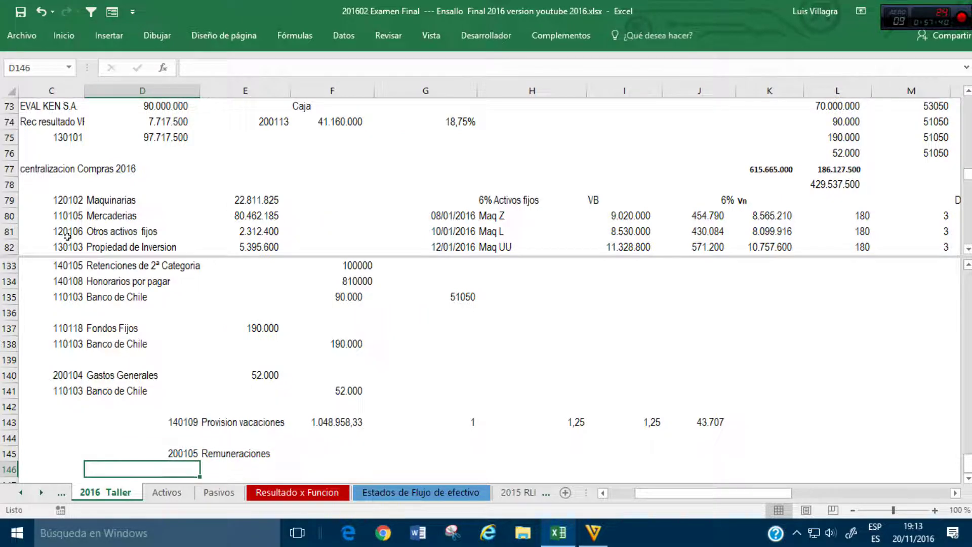
type("+")
left_click(207, 489)
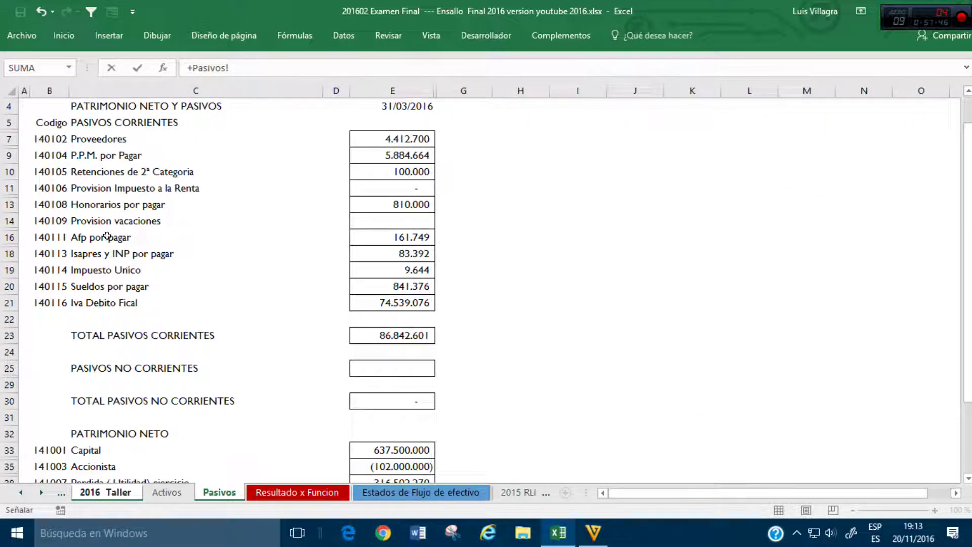
left_click(47, 218)
key("Return")
key("Left")
key("ctrl+c")
key("Right")
key("Return")
Step: Link the Remuneraciones debit in F145 to the calculated vacation provision in J143
key("Up")
key("Right")
key("Right")
key("Left")
type("+")
key("Up")
key("Right")
key("Right")
key("Right")
key("Up")
key("Right")
key("Return")
Step: Link the Provision vacaciones credit in G146 to the debit amount in F145
key("Right")
type("+")
key("Up")
key("Left")
key("Return")
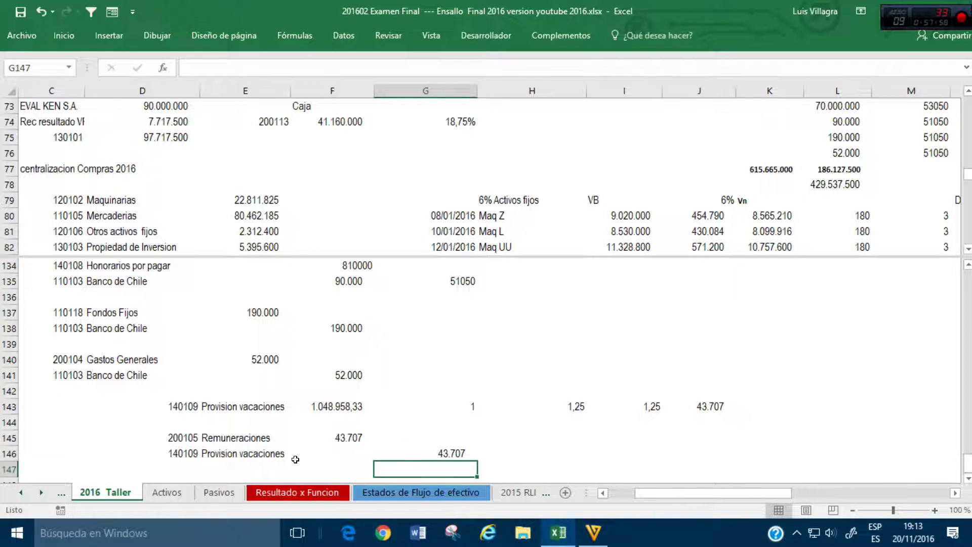
Step: Extend the Remuneraciones formula in E13 of Resultado x Funcion by subtracting F145 of 2016 Taller
left_click(298, 492)
left_click(408, 221)
left_click(452, 235)
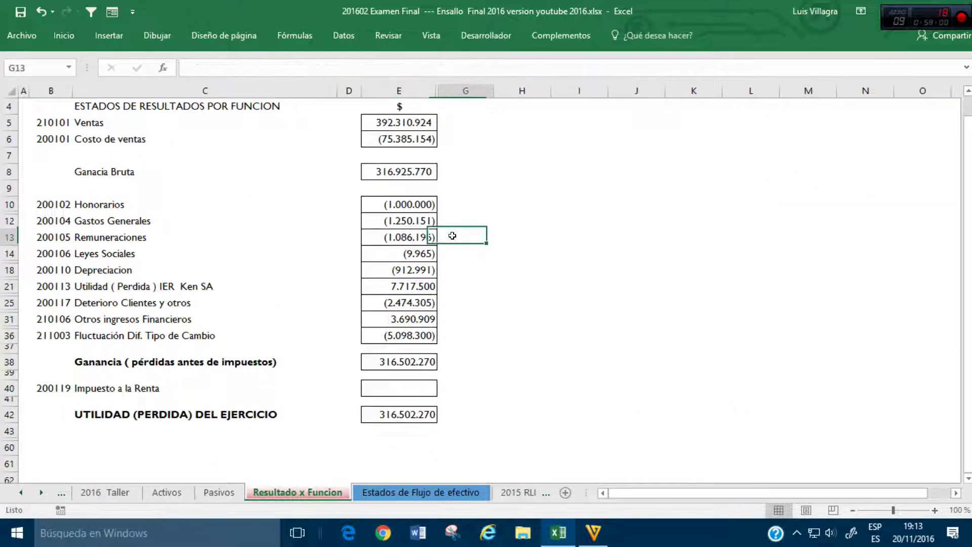
left_click(408, 237)
left_click(555, 62)
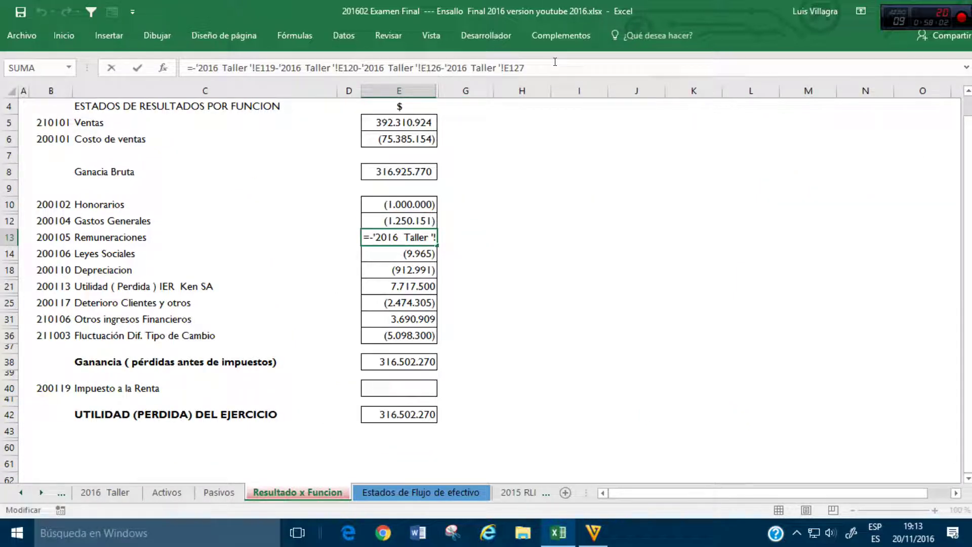
type("-")
left_click(104, 492)
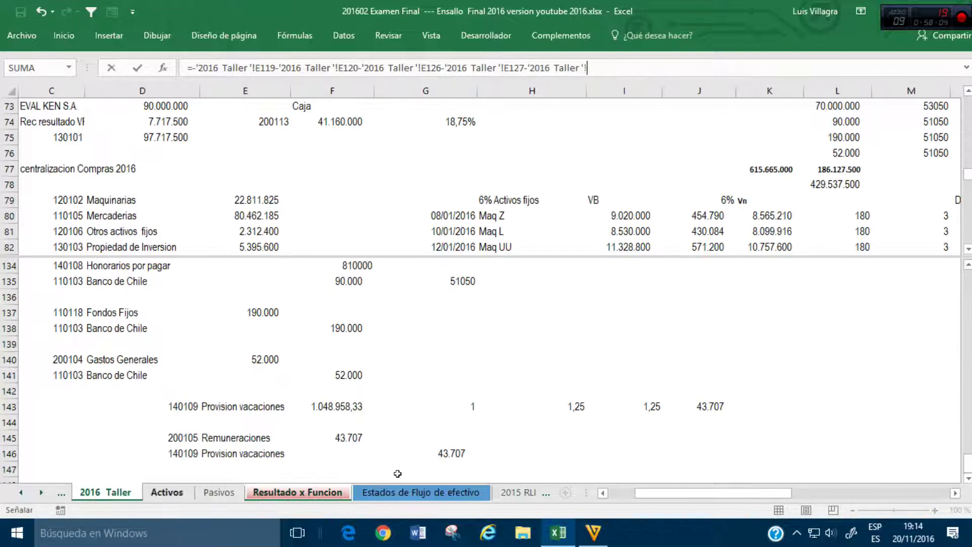
left_click(359, 437)
key("Return")
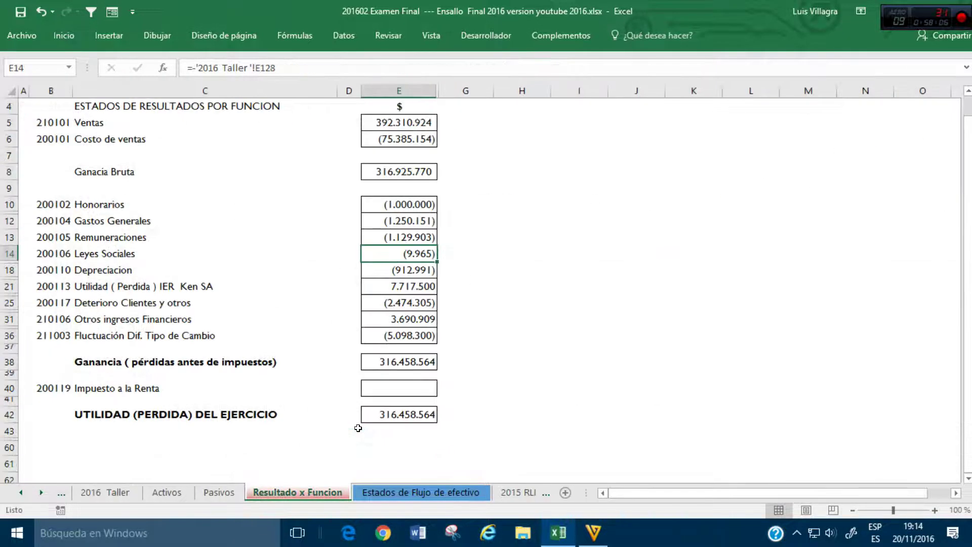
Step: Link Provision vacaciones in E14 of Pasivos to the credit in G146 of 2016 Taller
left_click(213, 494)
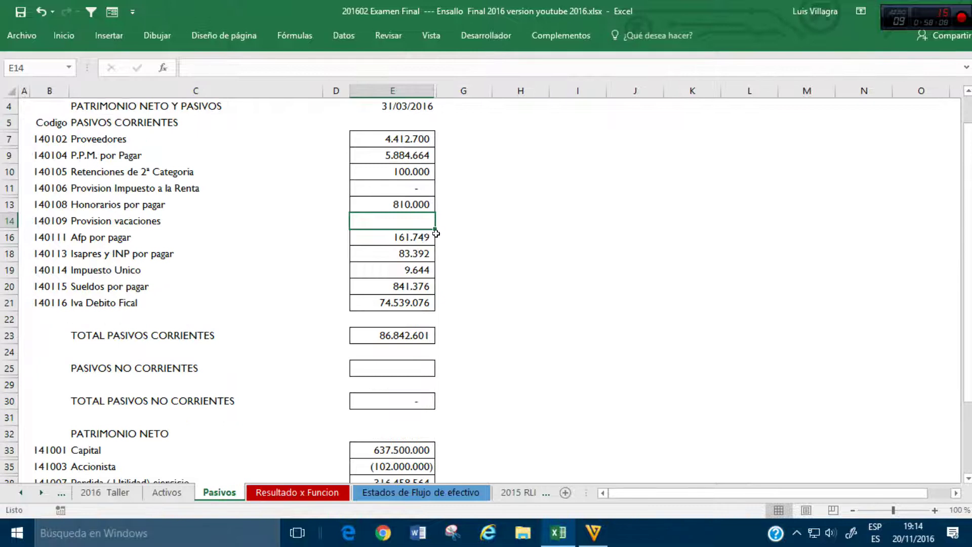
type("+")
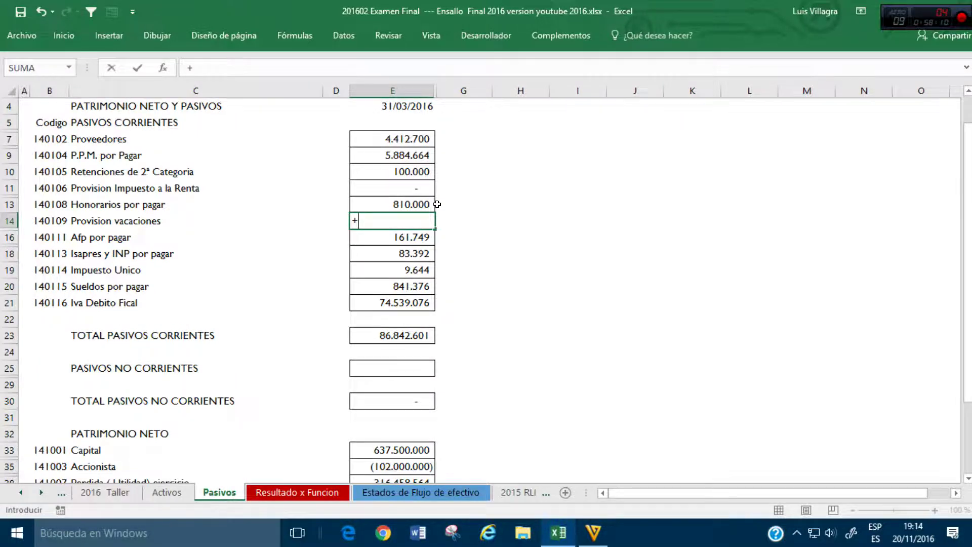
left_click(185, 494)
left_click(109, 495)
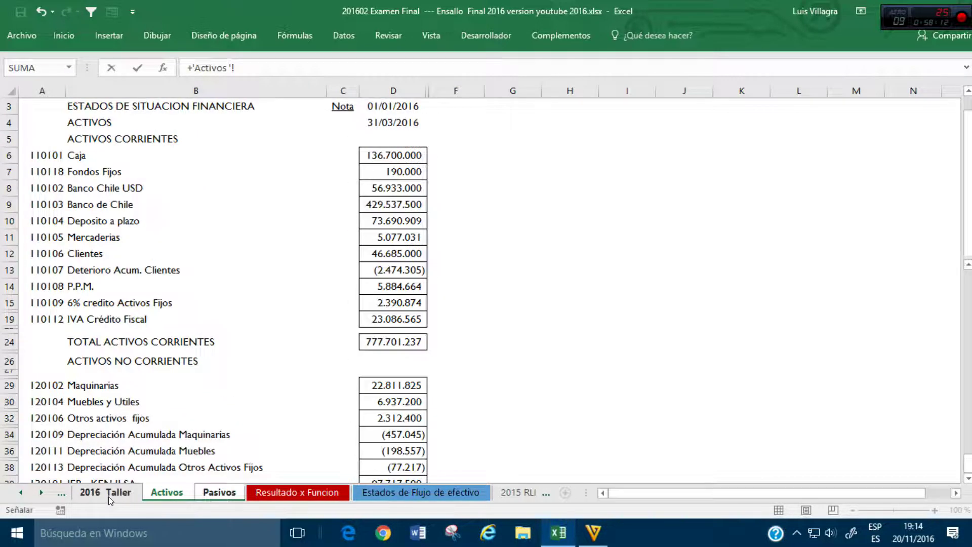
left_click(436, 454)
key("Return")
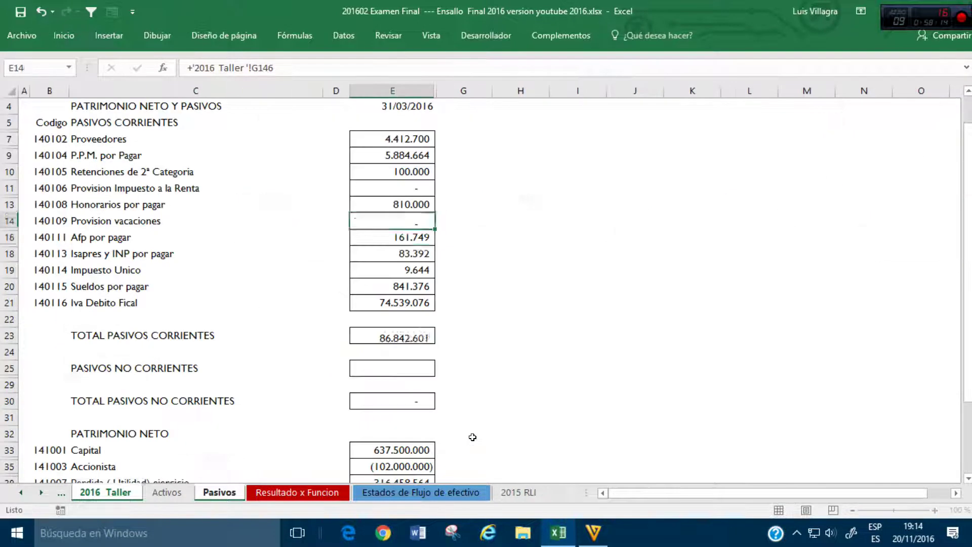
Step: Review the Pasivos sheet from the current liabilities down to the equity totals and the balance difference in E42
scroll(586, 240, "up", 1)
scroll(560, 256, "down", 5)
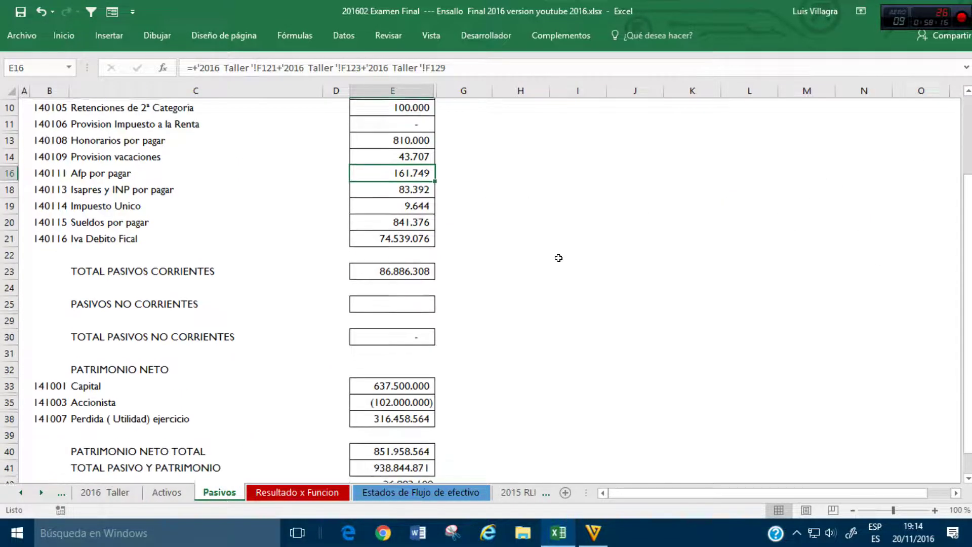
scroll(556, 255, "up", 2)
scroll(557, 255, "up", 3)
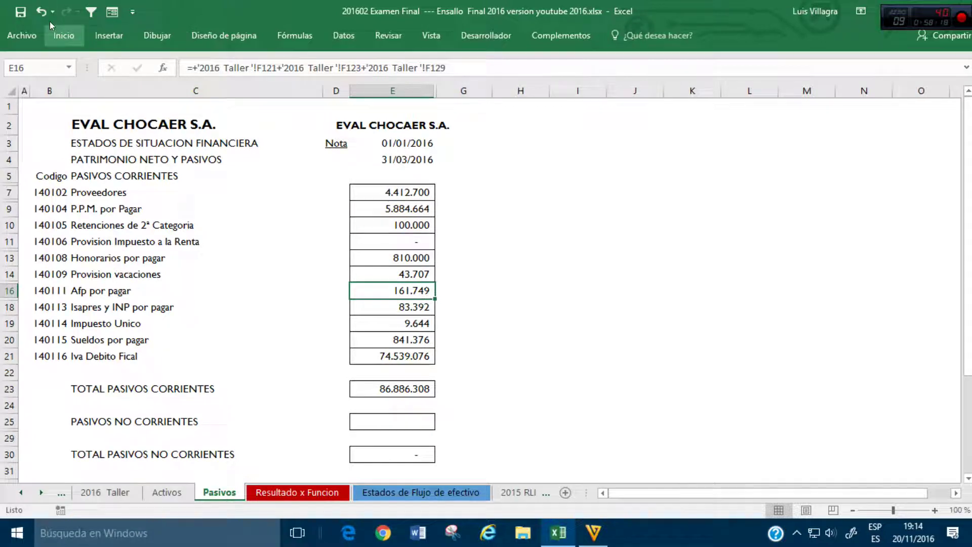
left_click(489, 274)
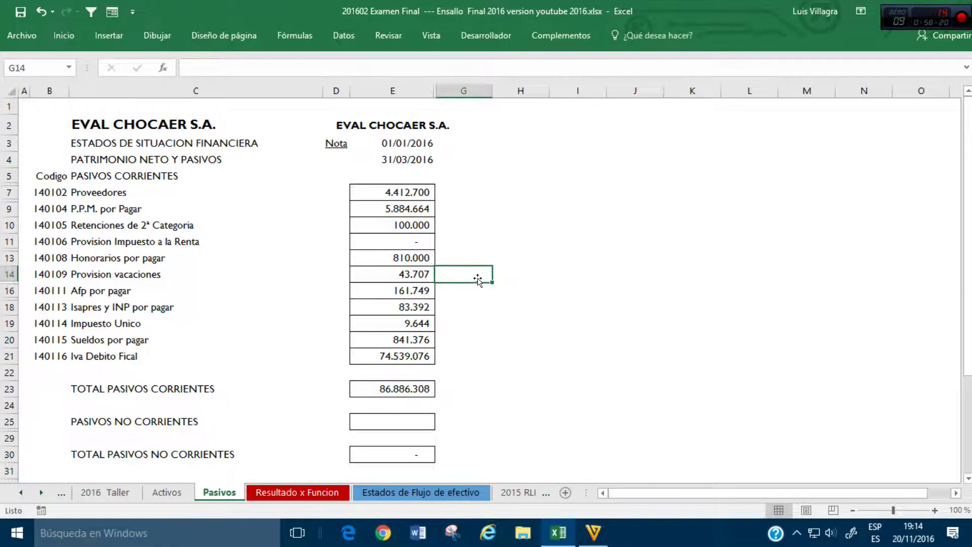
scroll(526, 352, "down", 3)
scroll(508, 357, "down", 1)
left_click(384, 382)
left_click(487, 356)
scroll(494, 363, "up", 3)
scroll(494, 364, "up", 1)
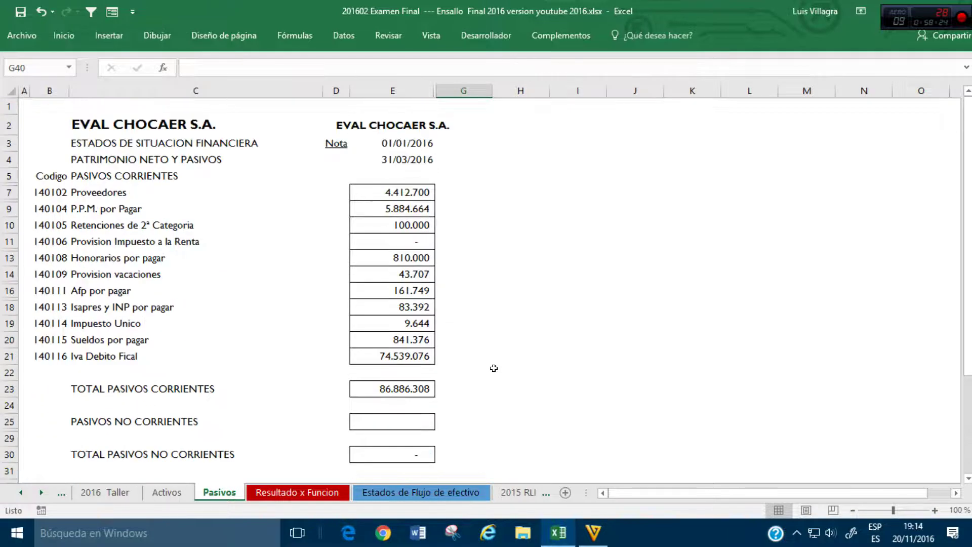
scroll(494, 368, "down", 4)
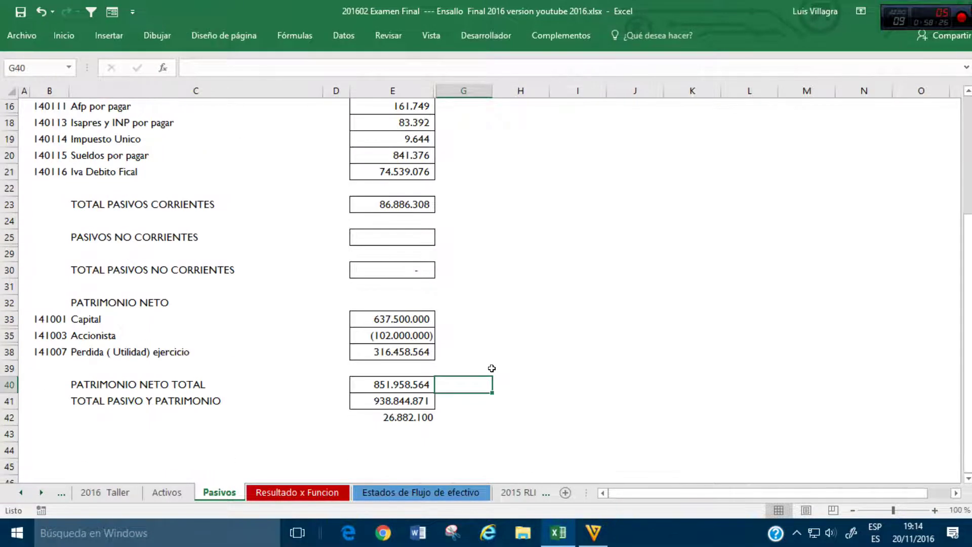
Step: Remove the horizontal window split from the 2016 Taller sheet
key("ctrl+Page_Up")
key("ctrl+Page_Up")
left_click(440, 398)
scroll(481, 411, "up", 7)
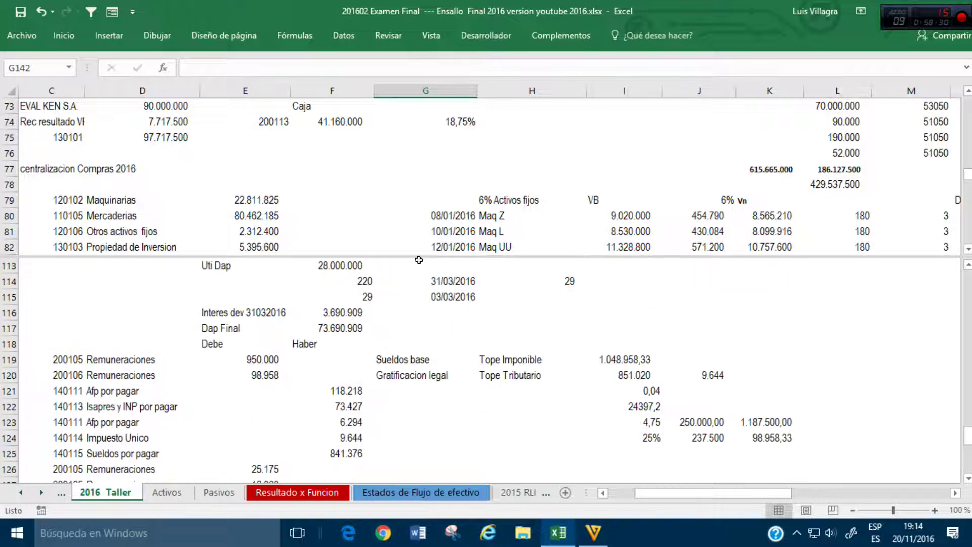
left_click_drag(418, 254, 425, 94)
Step: Examine the Caja and Banco Chile movements in 2016 Taller for an amount matching the balance difference on Pasivos
left_click(328, 196)
scroll(330, 213, "up", 7)
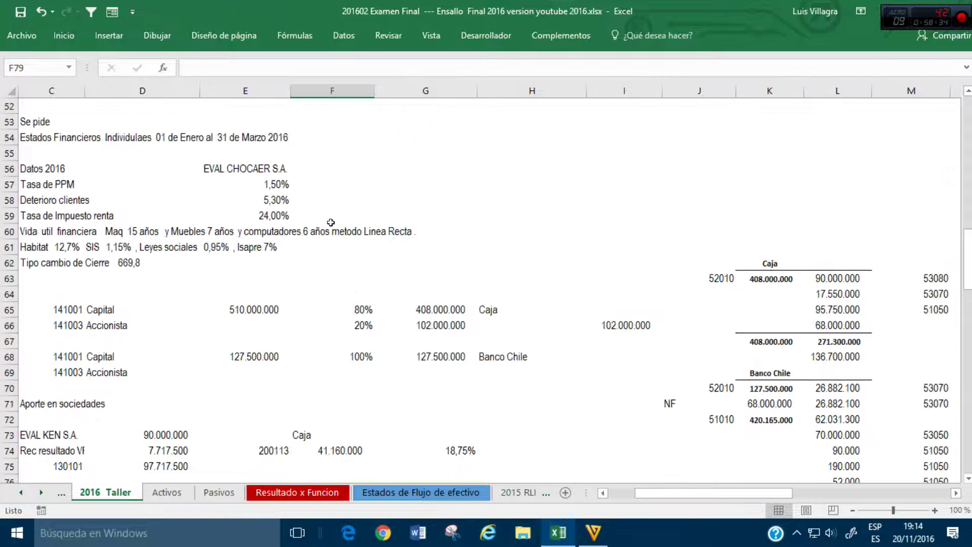
scroll(331, 223, "down", 2)
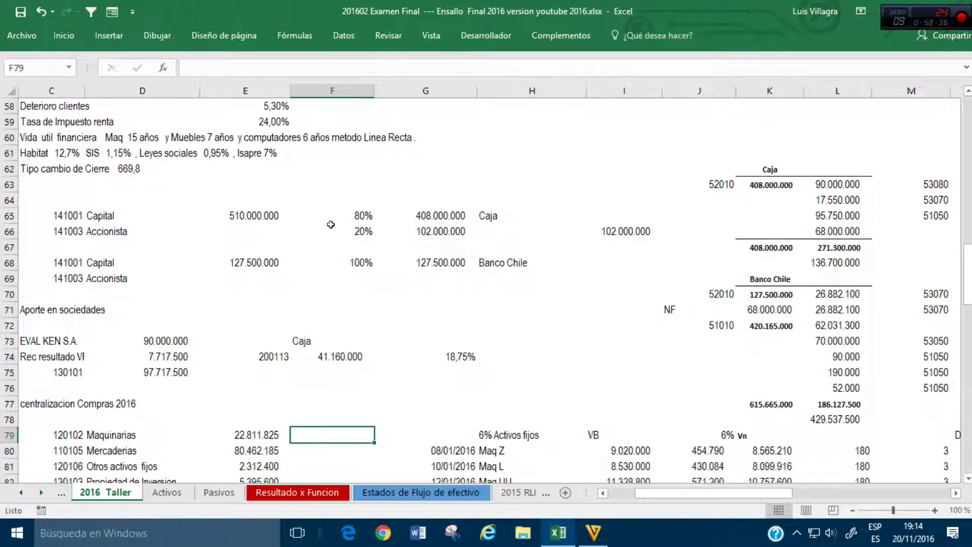
scroll(330, 224, "down", 1)
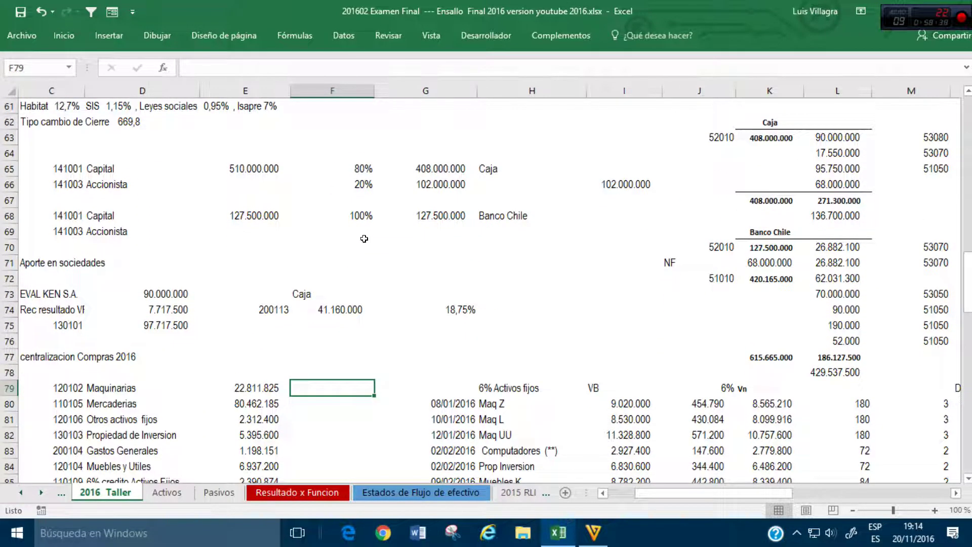
left_click(432, 170)
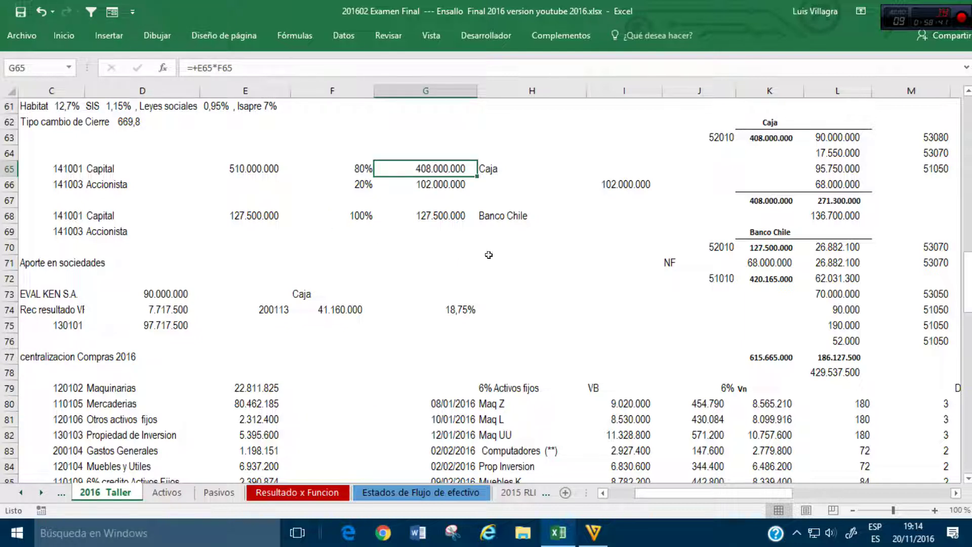
scroll(492, 255, "down", 1)
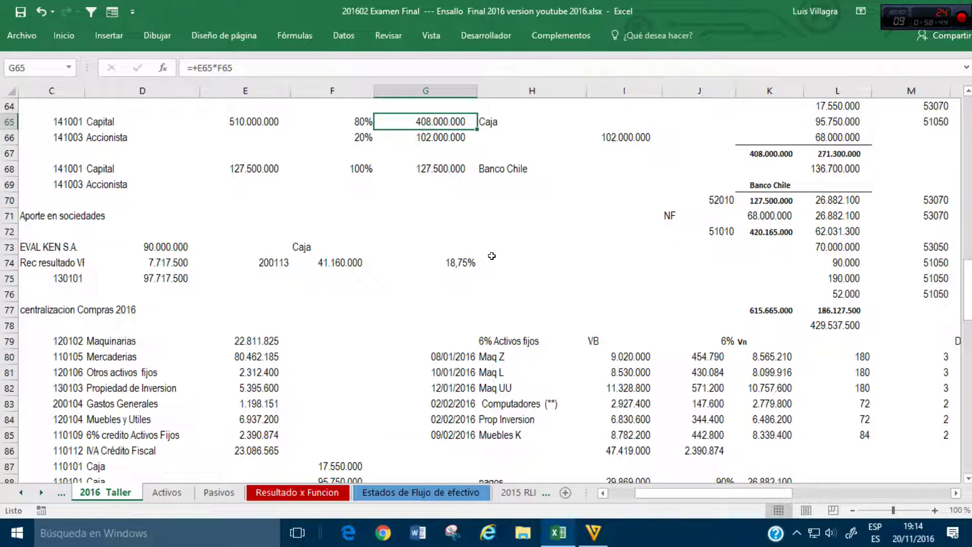
left_click(850, 206)
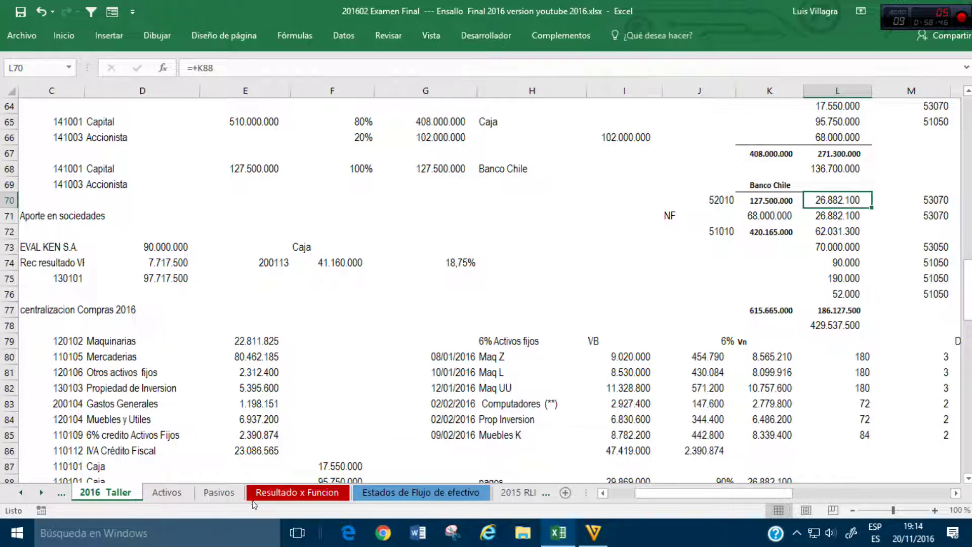
left_click(219, 493)
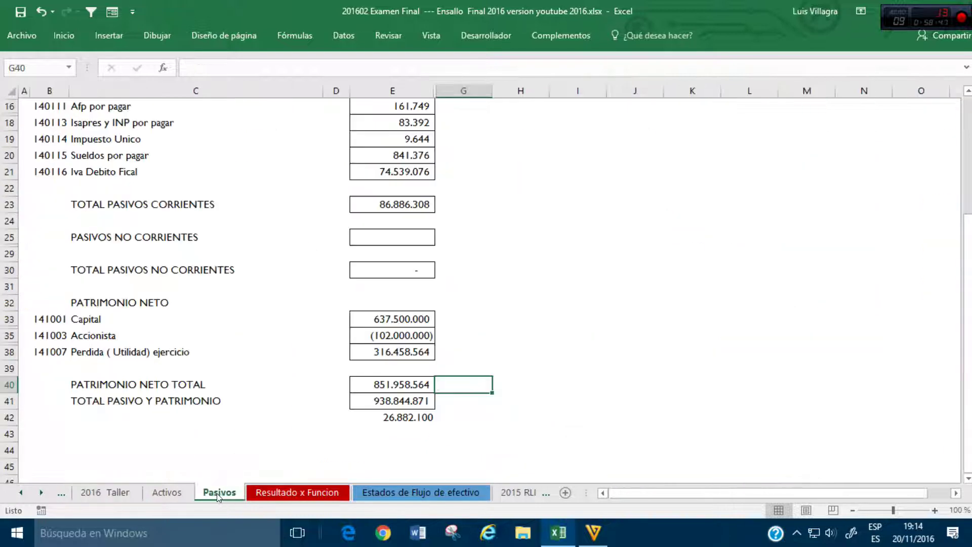
left_click(179, 488)
key("ctrl+Page_Up")
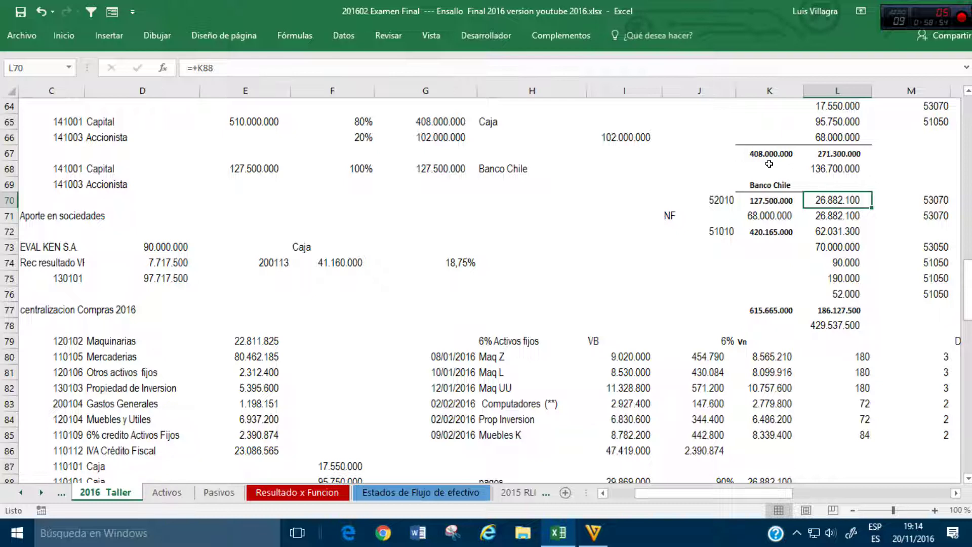
left_click(344, 307)
scroll(370, 319, "up", 3)
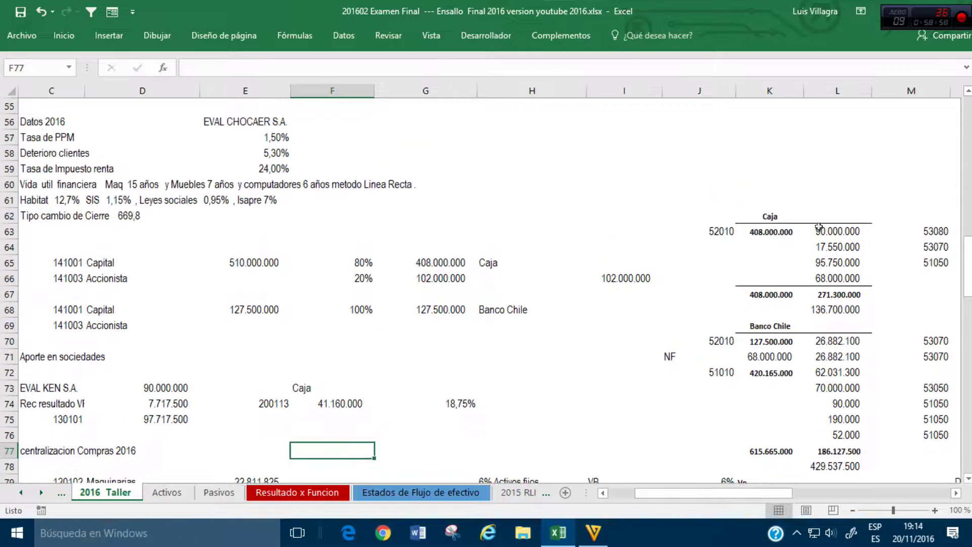
Step: Trace the precedents of the Banco Chile payment in L70 and examine the purchase payment entries it comes from
left_click(833, 345)
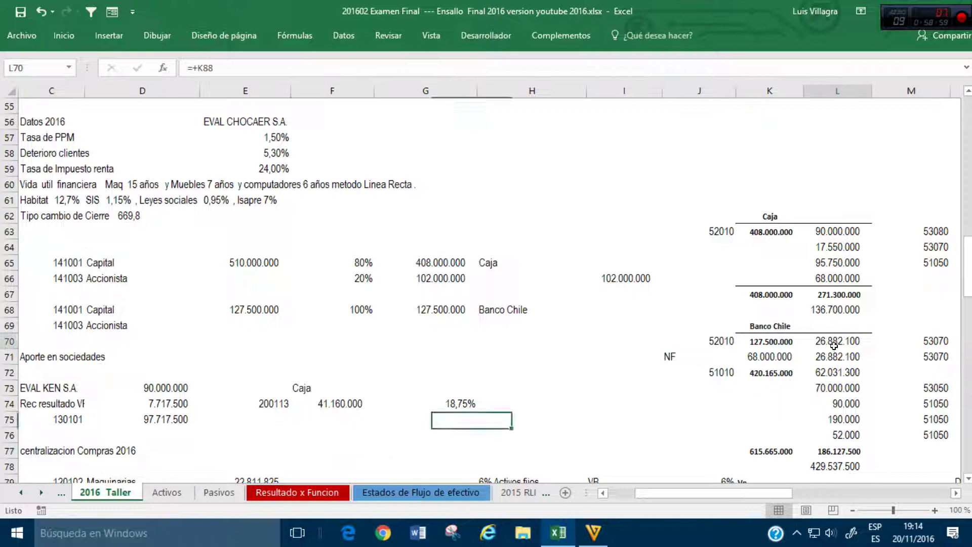
left_click(348, 34)
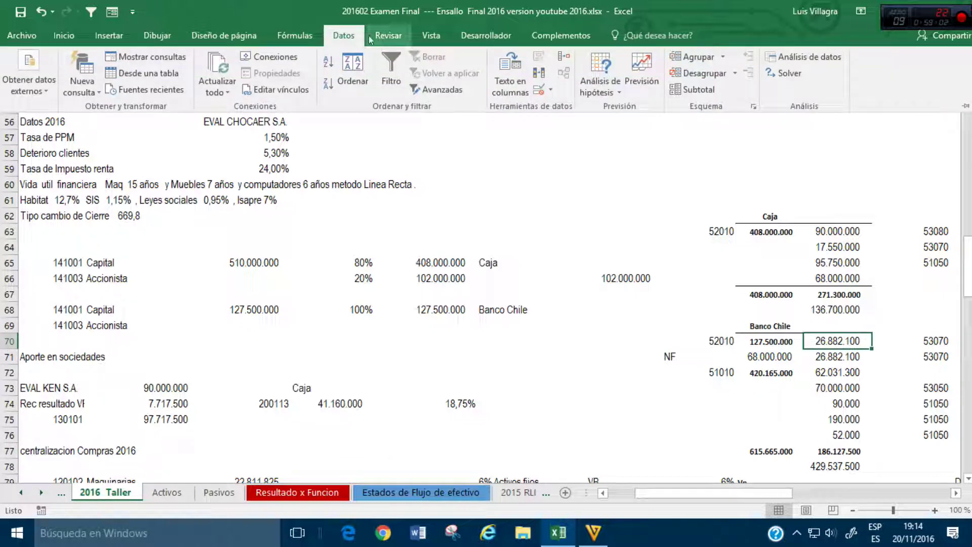
left_click(295, 35)
left_click(587, 56)
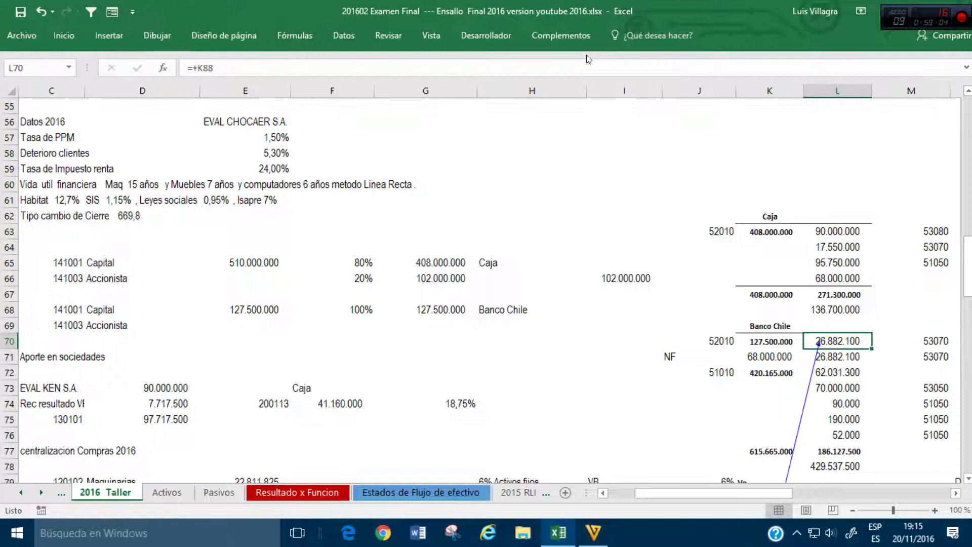
scroll(801, 298, "down", 5)
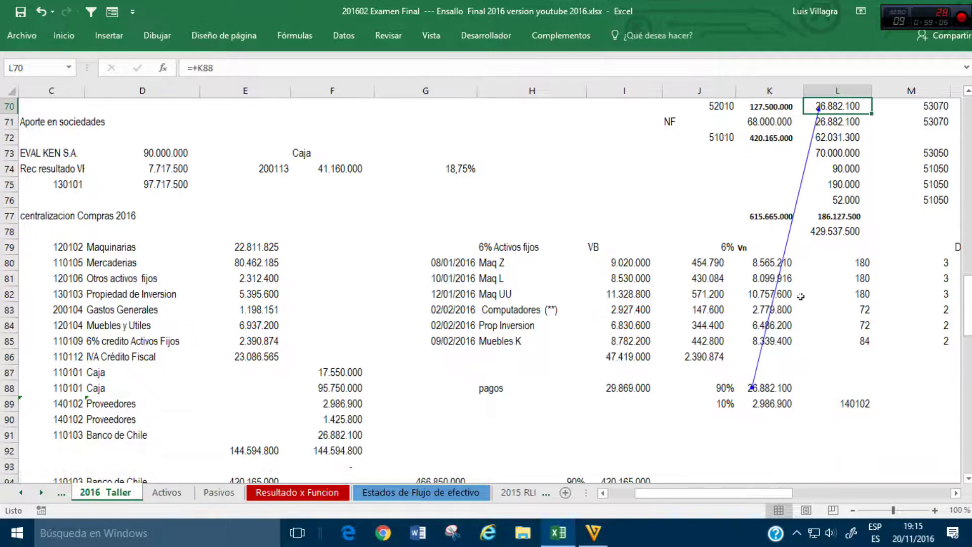
scroll(801, 296, "down", 1)
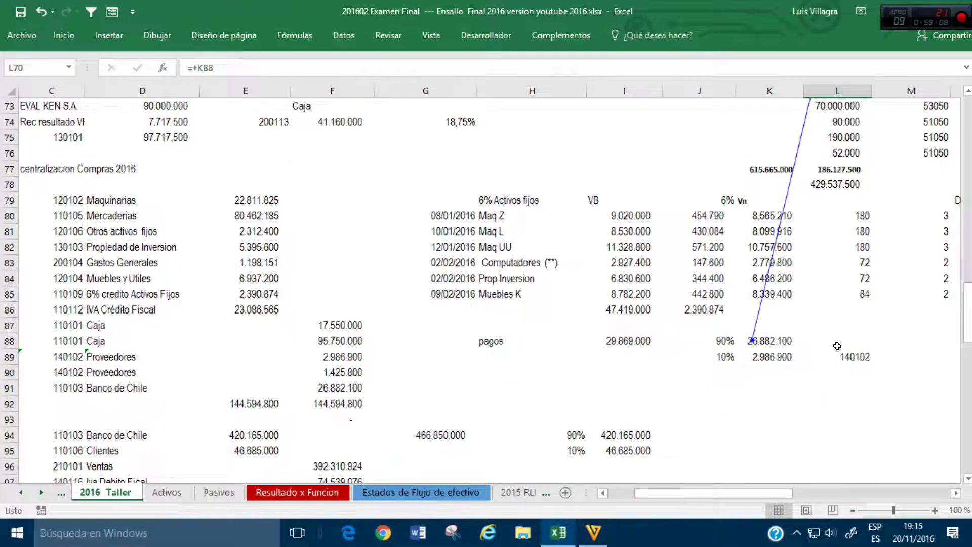
scroll(837, 346, "down", 1)
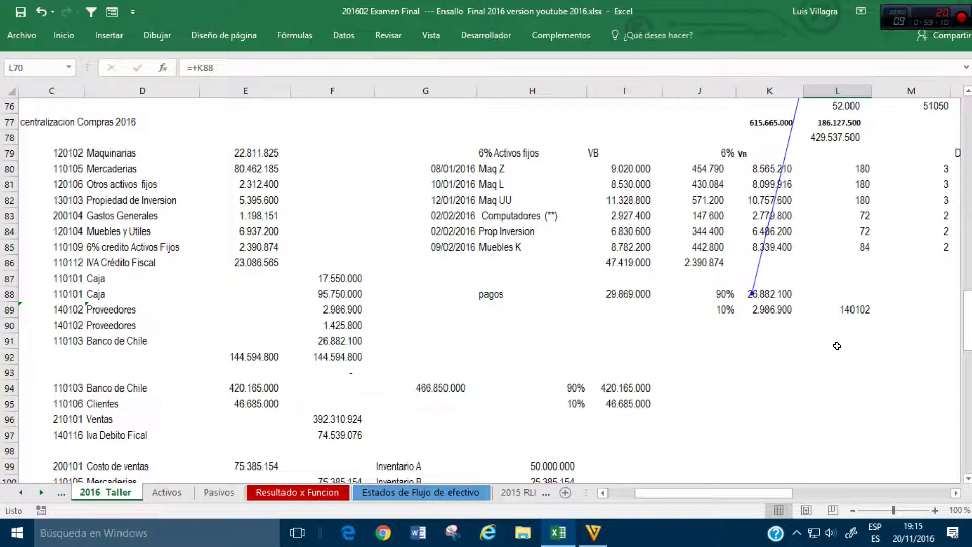
scroll(837, 346, "up", 3)
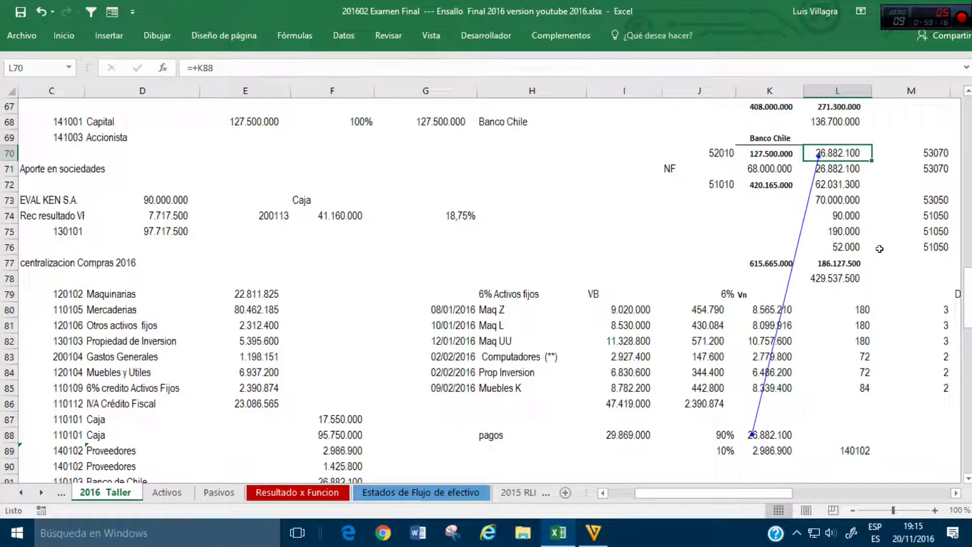
Step: Inspect the formula of the pagos amount in I88 without changing it
left_click(715, 440)
left_click(616, 439)
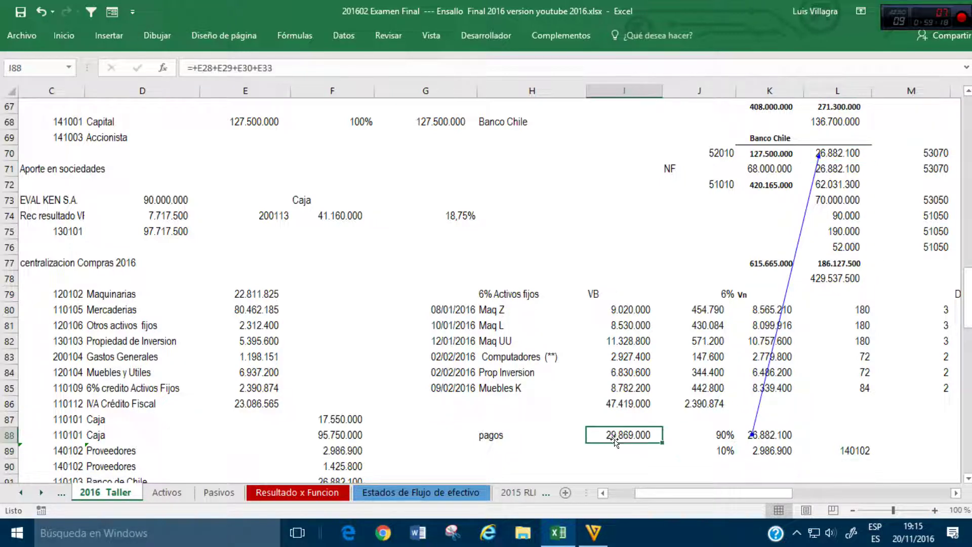
left_click(225, 67)
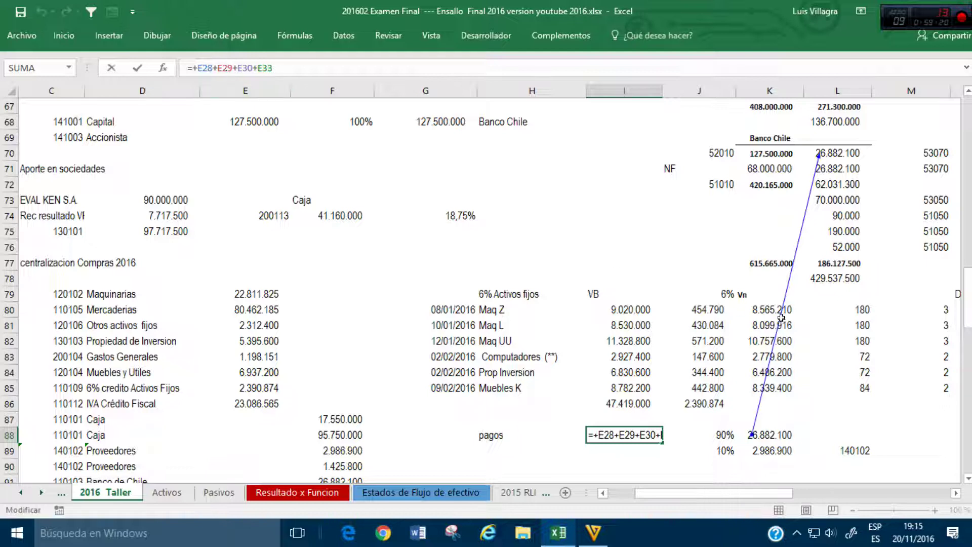
key("Escape")
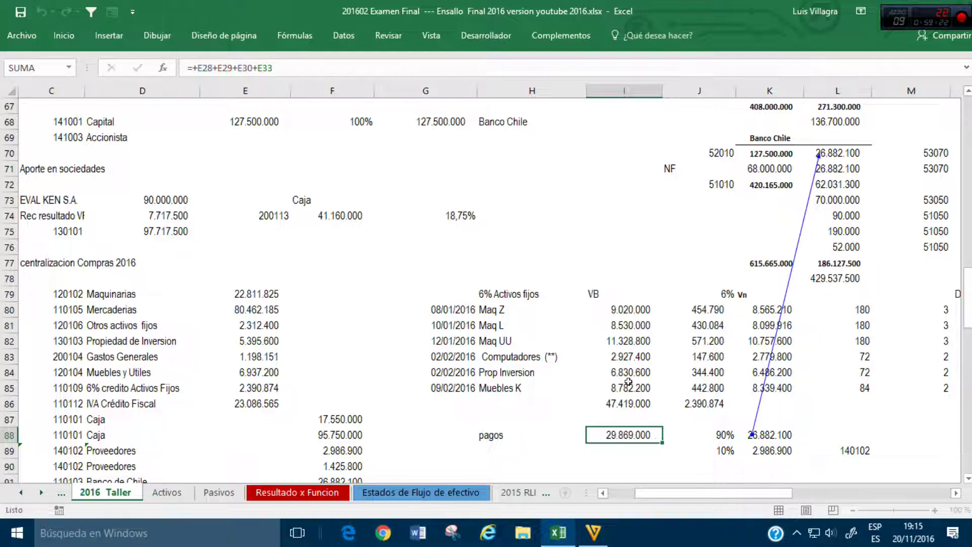
Step: Set the duplicated Banco Chile payment in L71 of 2016 Taller to 0 and check the balance difference on Pasivos
left_click(839, 167)
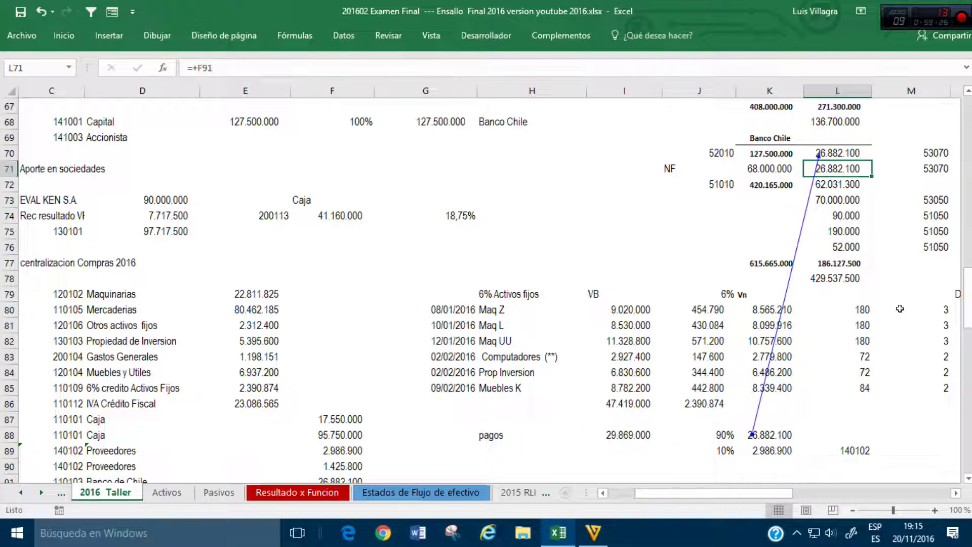
type("0")
key("Return")
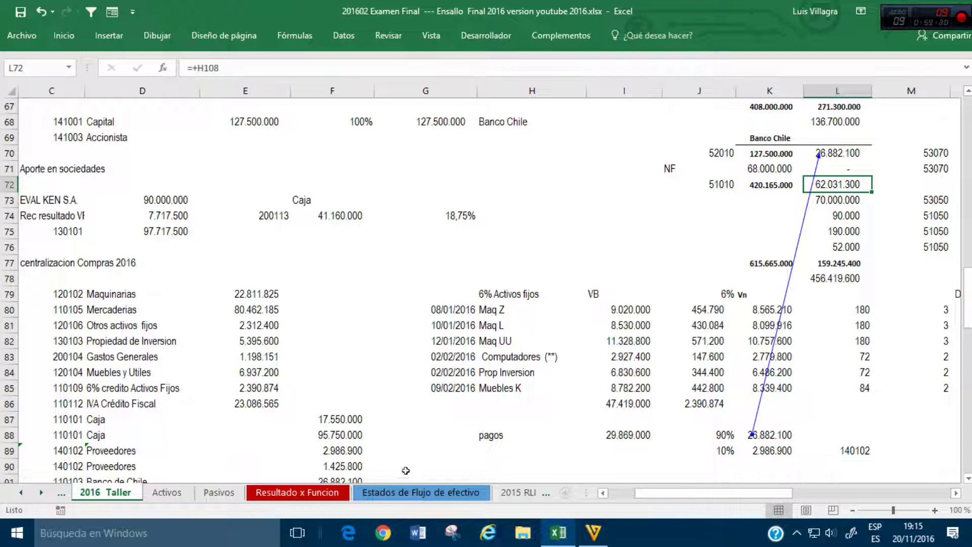
left_click(212, 495)
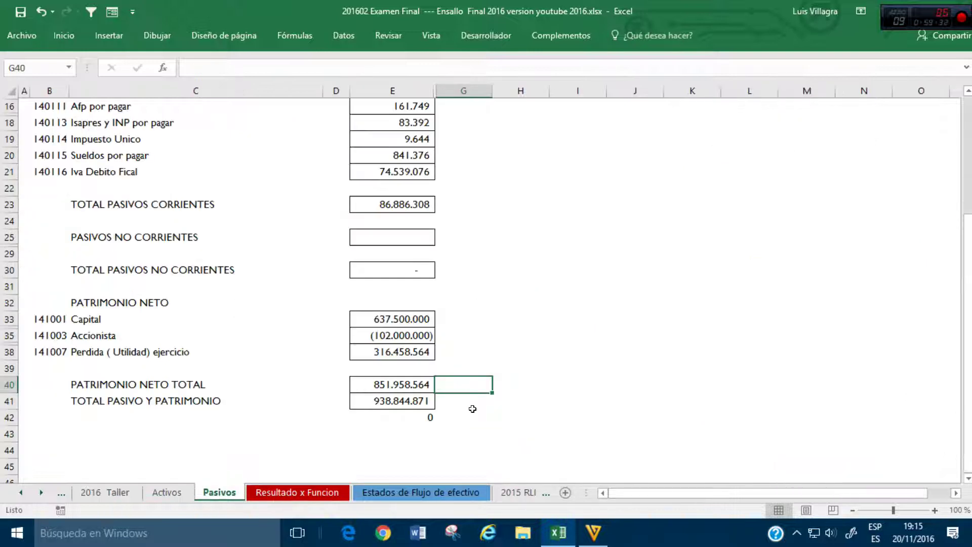
scroll(473, 409, "up", 4)
scroll(495, 425, "down", 3)
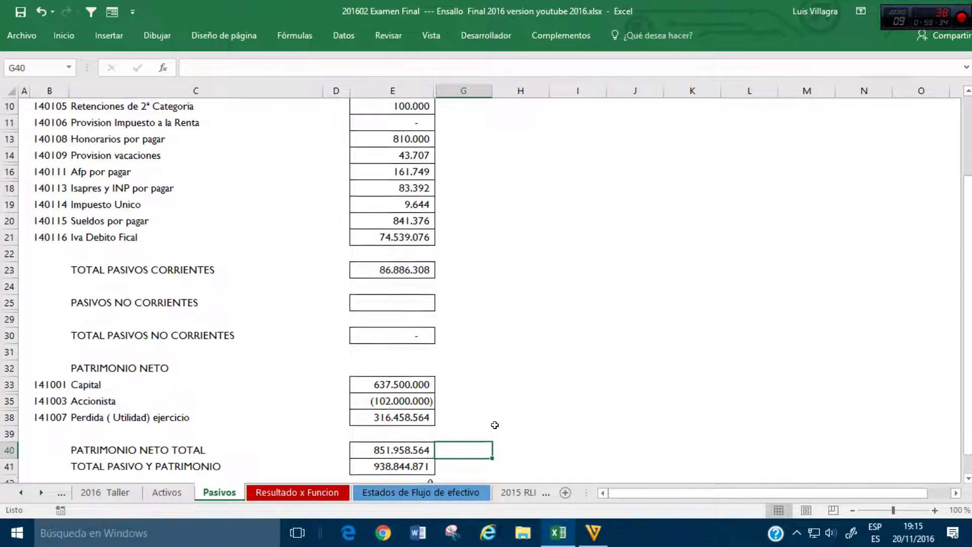
Step: Add an "Impuesto renta" label in C60 of Resultado x Funcion and link E60 to the profit for the year in E42
left_click(305, 493)
scroll(520, 392, "up", 2)
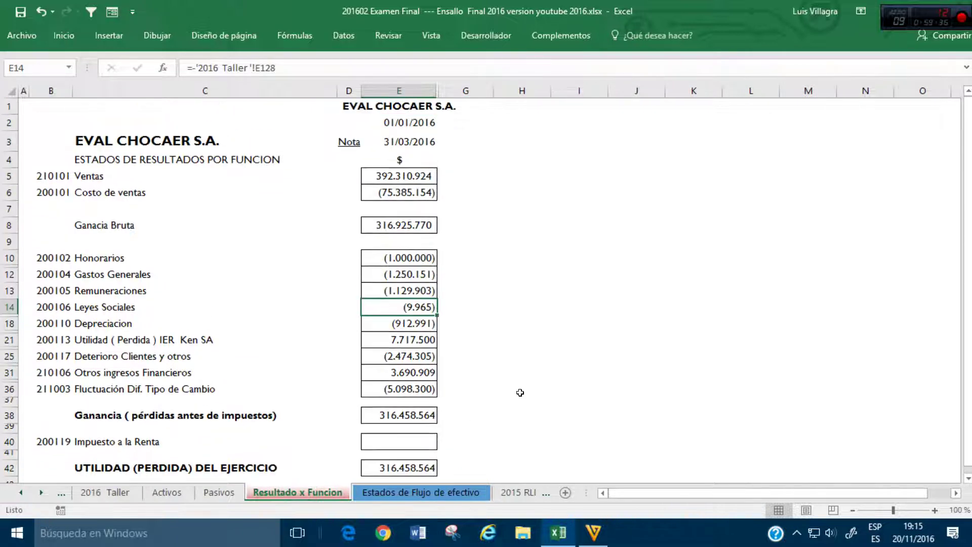
scroll(522, 395, "down", 2)
left_click(140, 403)
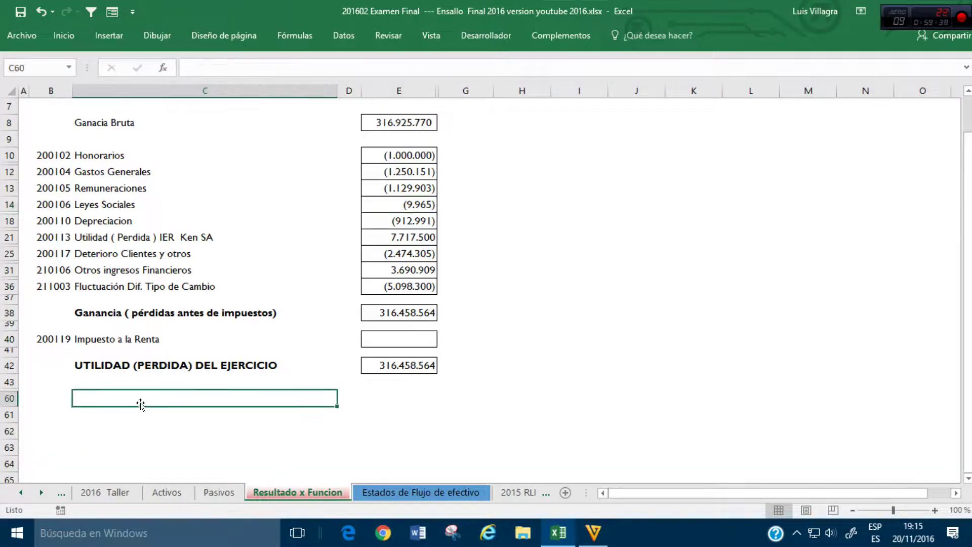
type("Impue")
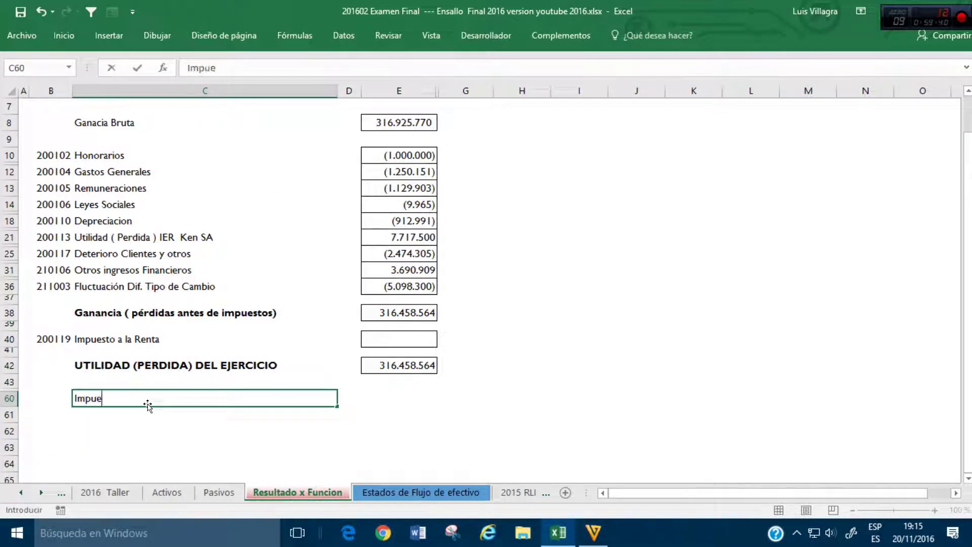
type("sto renta")
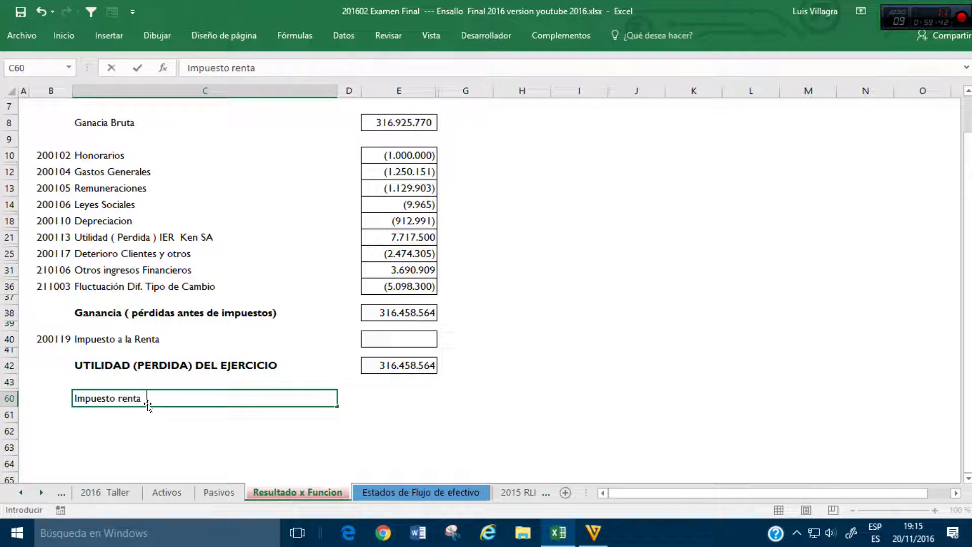
key("Tab")
key("Tab")
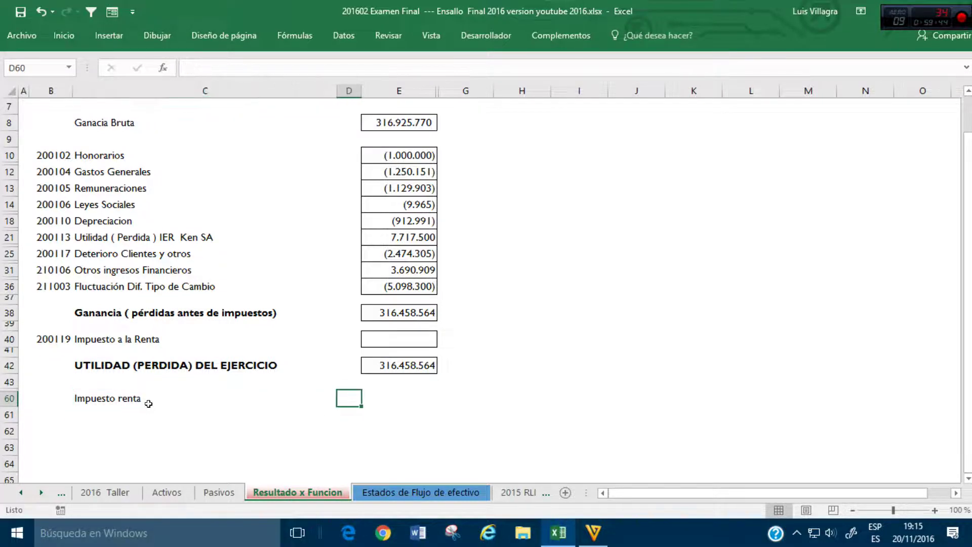
type("+")
key("Up")
key("Up")
key("Return")
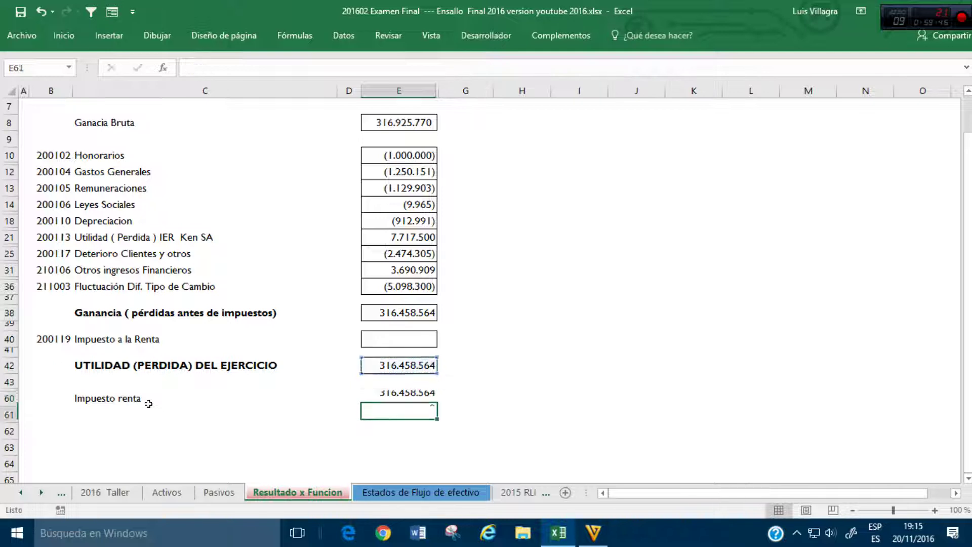
Step: Enter the 24% tax rate in G60 and calculate the income tax in H60 as E60*G60
key("Up")
key("Right")
type("24")
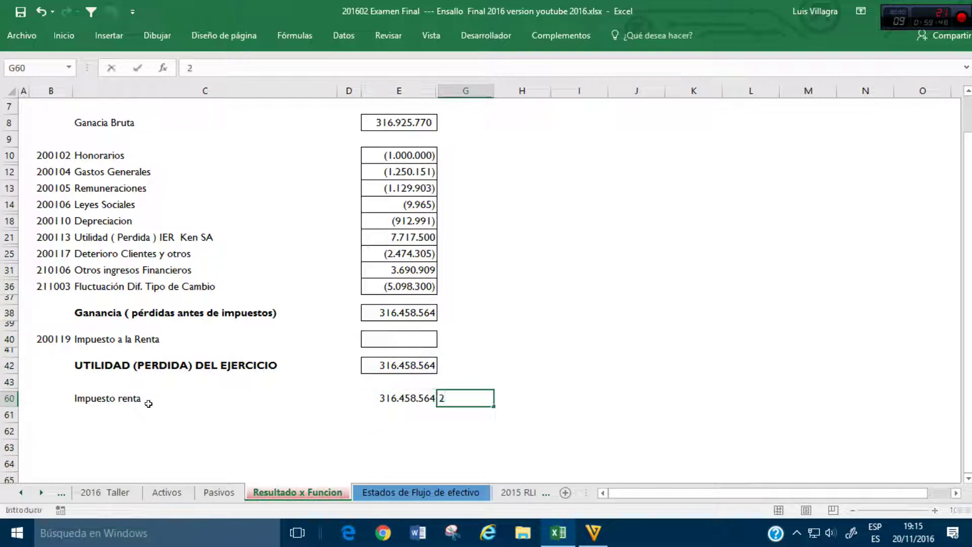
key("Tab")
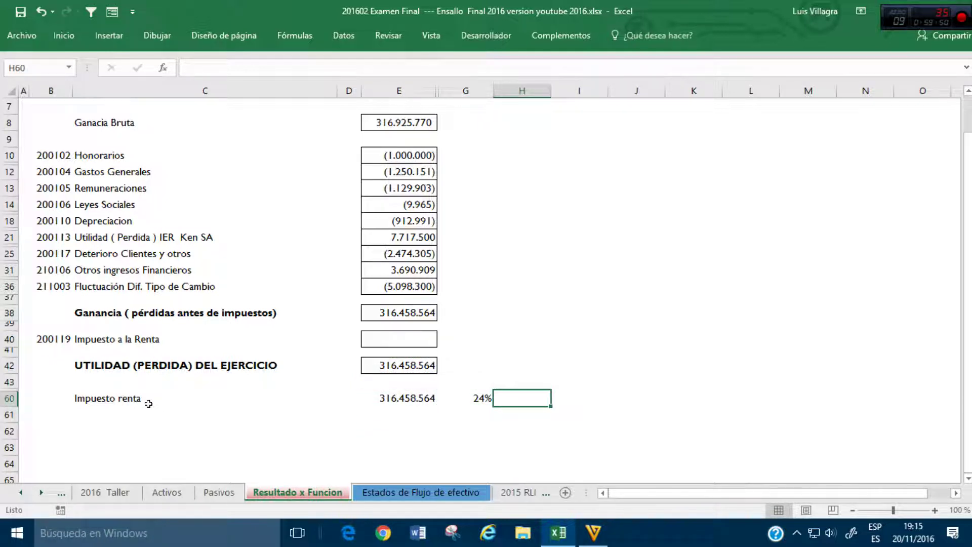
type("+")
key("Left")
key("Left")
type("*")
key("Left")
key("Return")
key("Left")
key("Up")
key("Right")
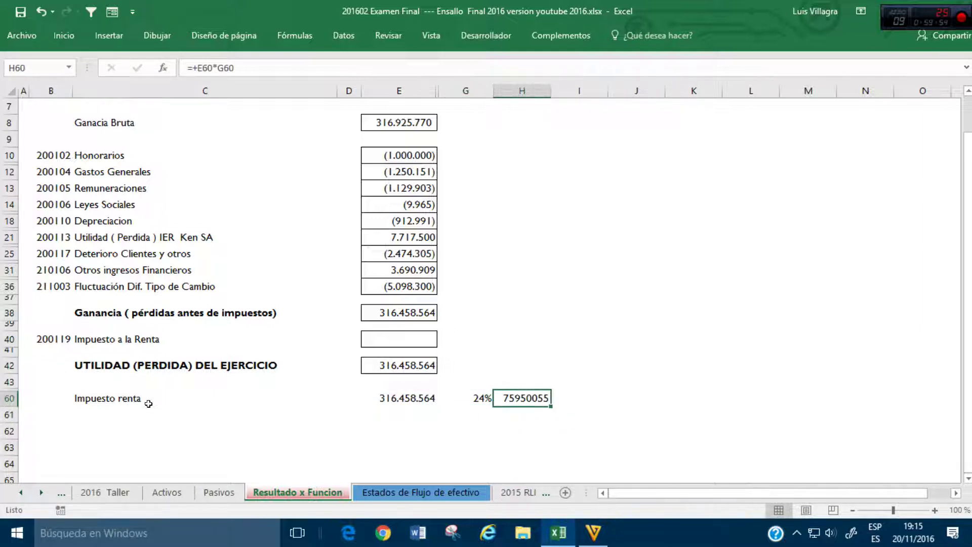
Step: Format the income tax in H60 with thousands separators and no decimals
left_click(64, 35)
left_click(464, 84)
left_click(502, 86)
left_click(502, 86)
Step: Link C62 of Resultado x Funcion to the income tax account code in B40
left_click(192, 434)
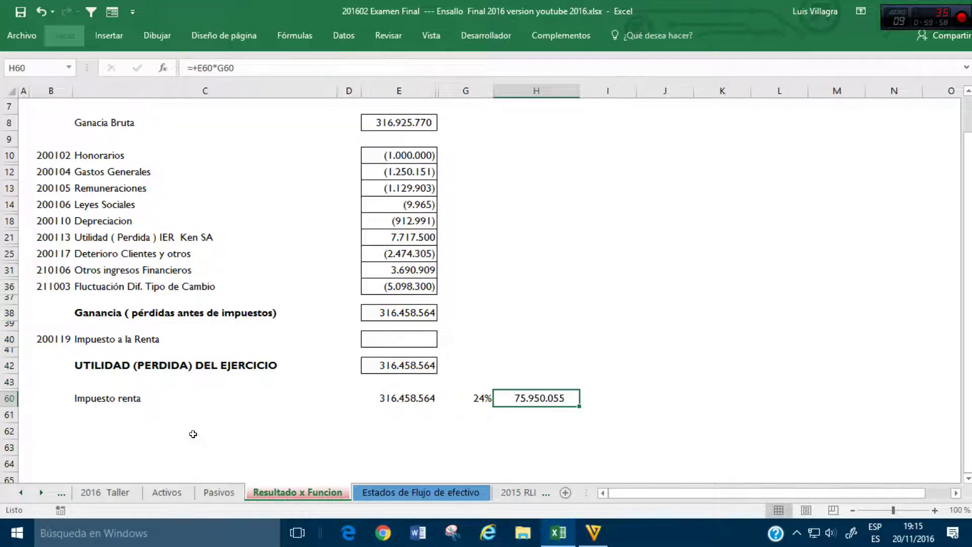
left_click(152, 425)
type("+1111")
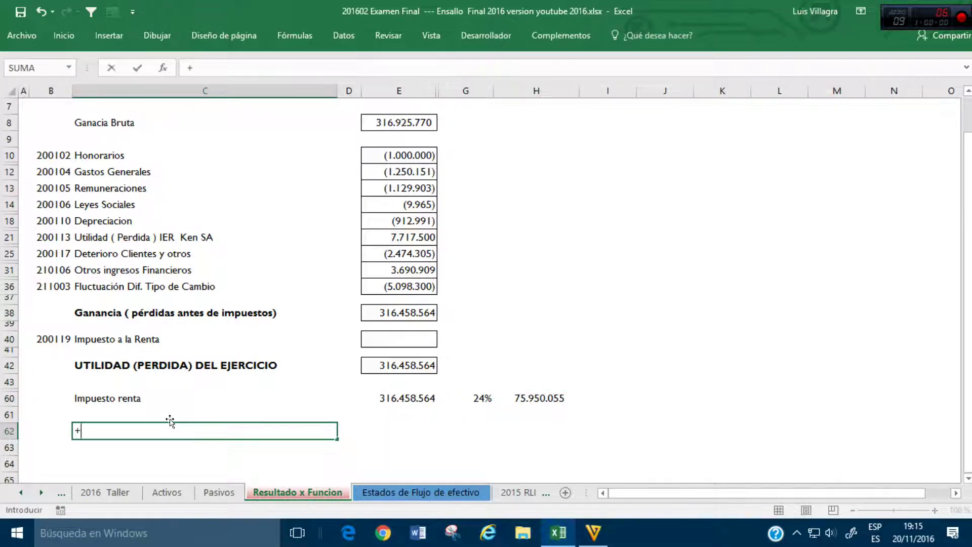
key("Escape")
type("+")
key("Up")
key("Up")
key("Up")
key("Up")
key("Up")
key("Up")
key("Left")
key("ctrl+Return")
key("Down")
key("Up")
Step: Link B62 to the Impuesto a la Renta account code in B40
key("Left")
type("+")
key("Up")
key("Up")
key("Up")
key("Up")
key("Up")
key("Up")
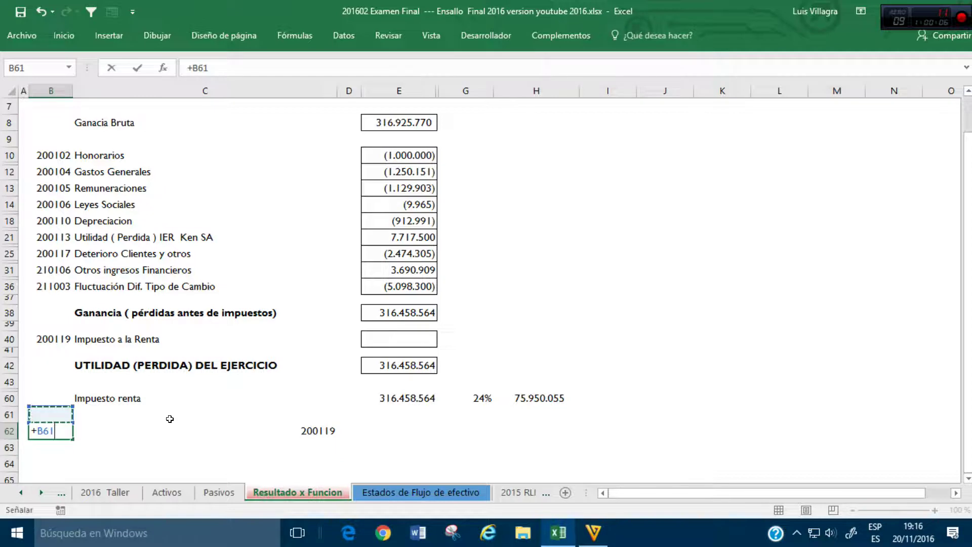
key("Return")
Step: Replace the content of C62 with a link to the Impuesto a la Renta account name in C40
key("Up")
key("Right")
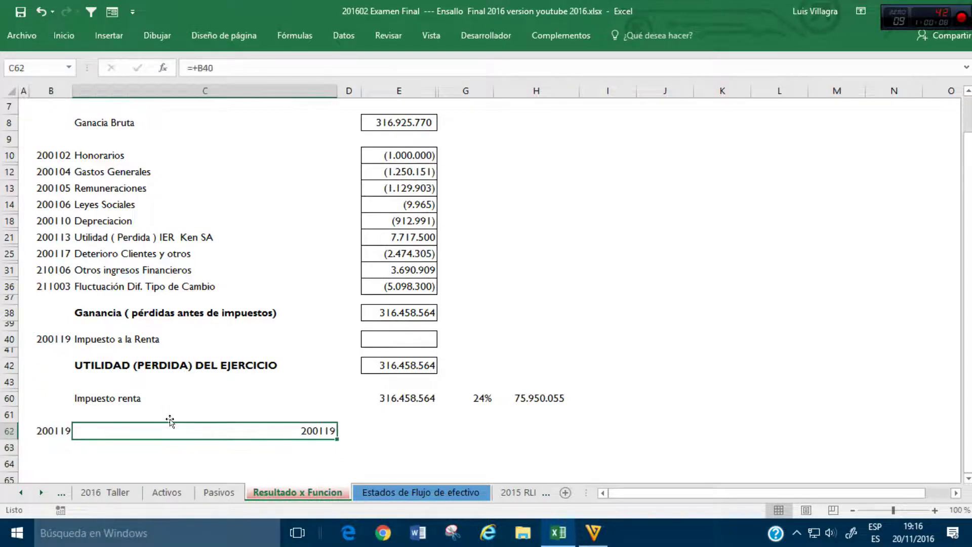
type("+")
key("Up")
key("Up")
key("Up")
key("Up")
key("Up")
key("Right")
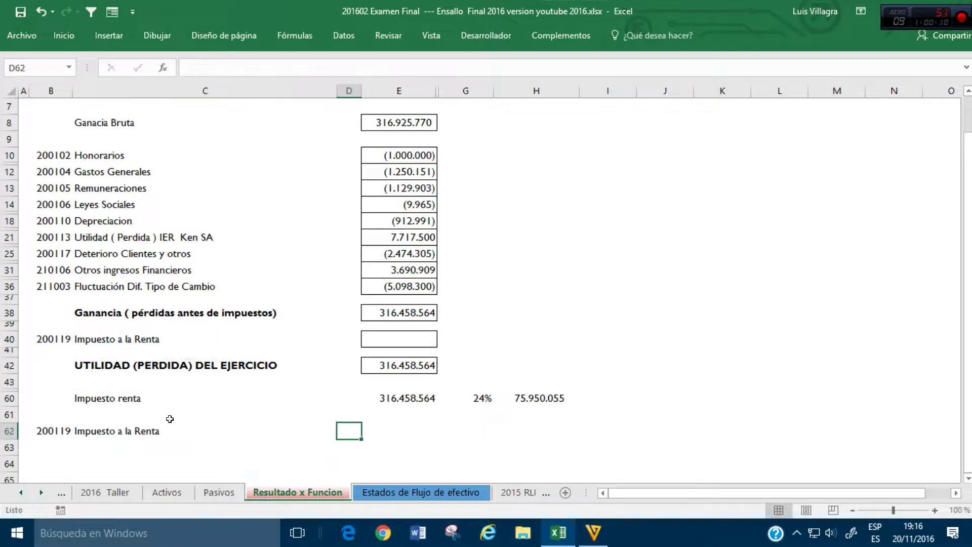
Step: Link the Impuesto a la Renta debit in E62 to the calculated tax in H60
key("Right")
type("+")
key("Up")
key("Up")
key("Right")
key("Right")
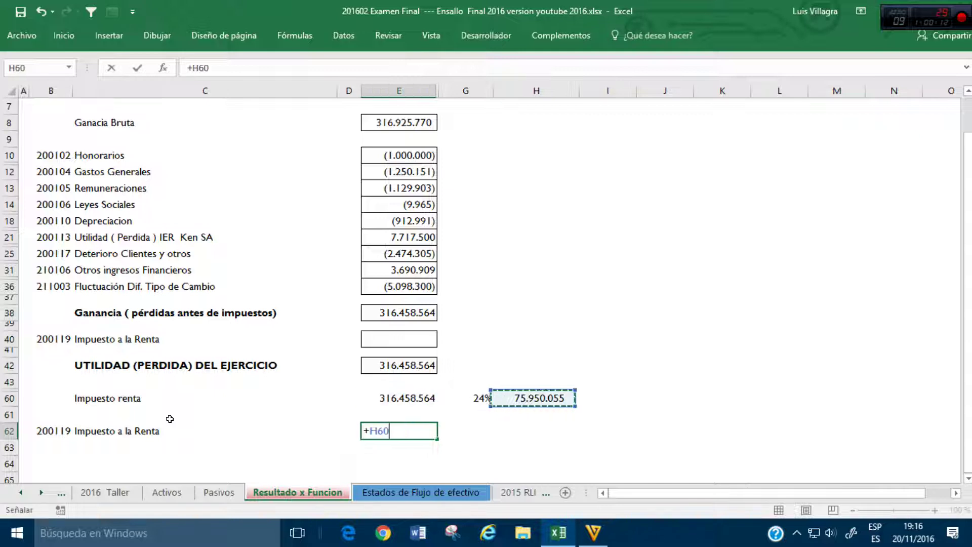
key("Return")
Step: Link B63 to the Provision Impuesto a la Renta account code in B11 of Pasivos
key("Left")
type("+")
left_click(219, 493)
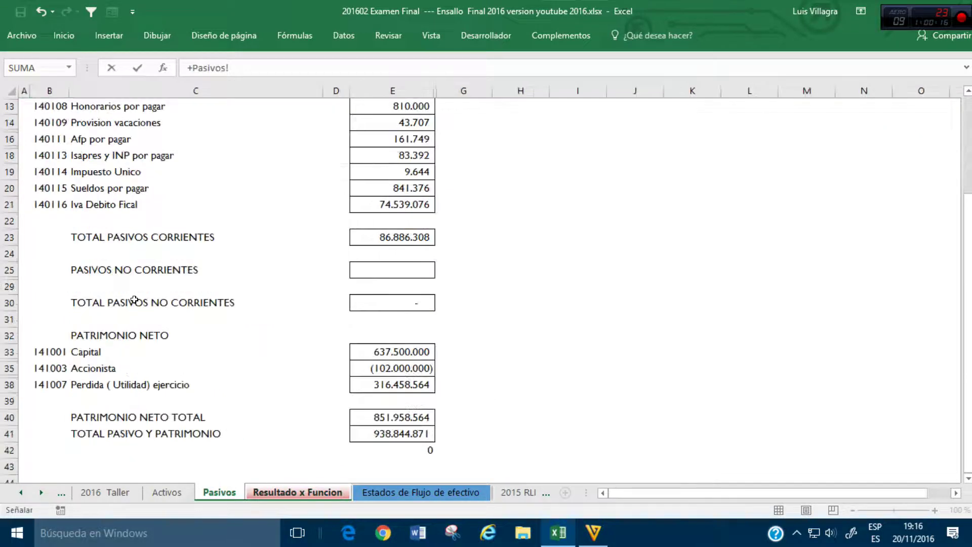
scroll(134, 180, "up", 2)
left_click(47, 191)
key("Return")
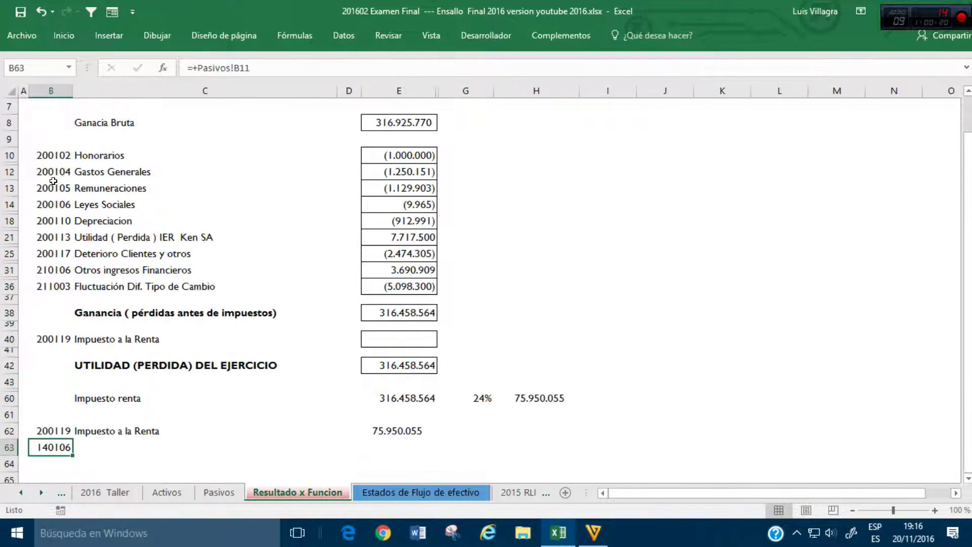
Step: Copy the B63 link into C63 to bring in the account name Provision Impuesto a la Renta
key("ctrl+c")
key("Right")
key("ctrl+v")
key("Up")
key("Right")
key("Right")
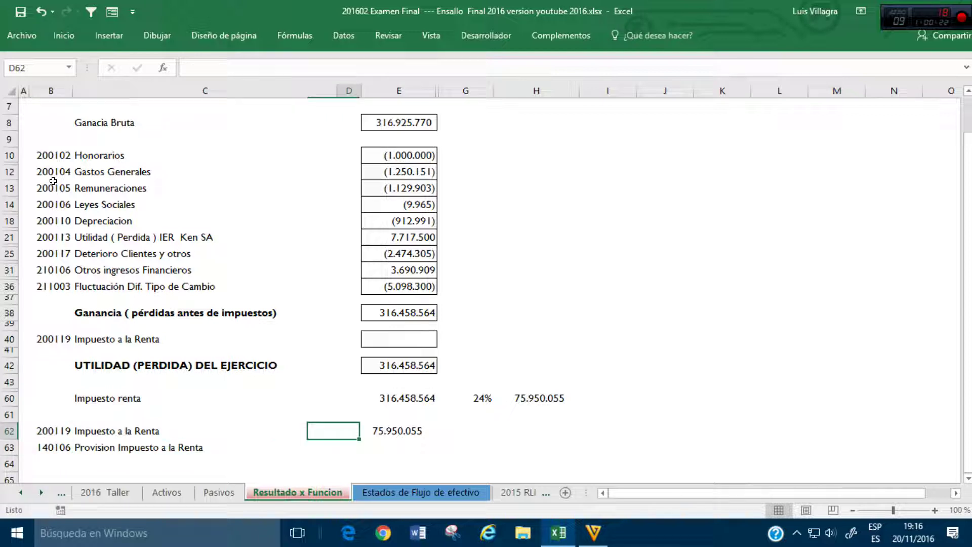
Step: Link the provision credit in G63 to E62 and widen column G to fit the amount
key("Down")
key("Right")
type("+")
key("Left")
key("Up")
key("Return")
key("Up")
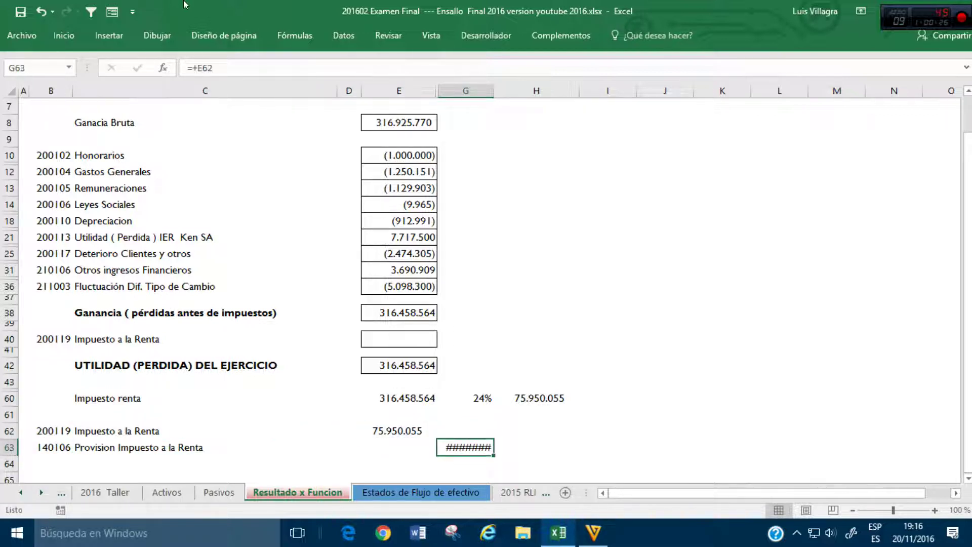
left_click_drag(494, 91, 512, 91)
Step: Try to link Impuesto a la Renta in E40 to the negative of E62
left_click(406, 339)
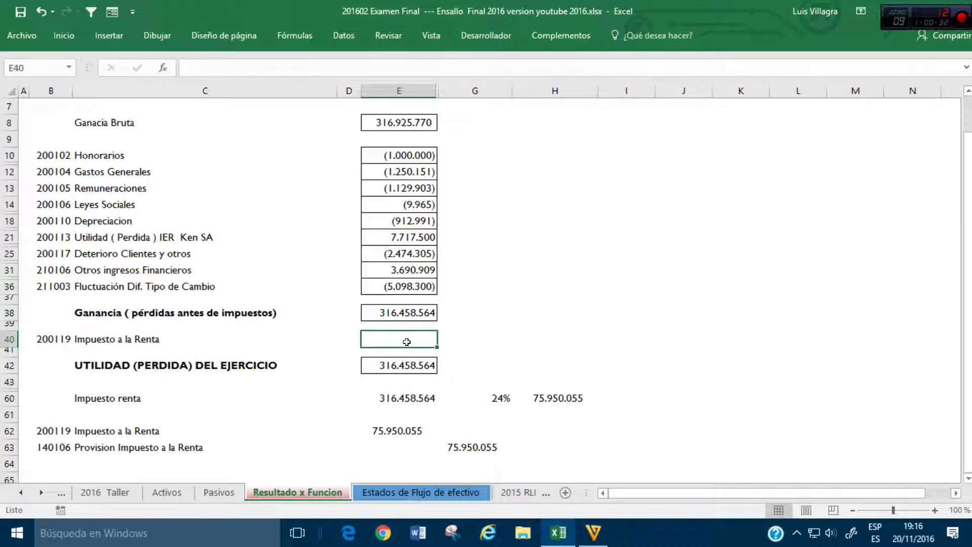
type("-")
left_click(415, 430)
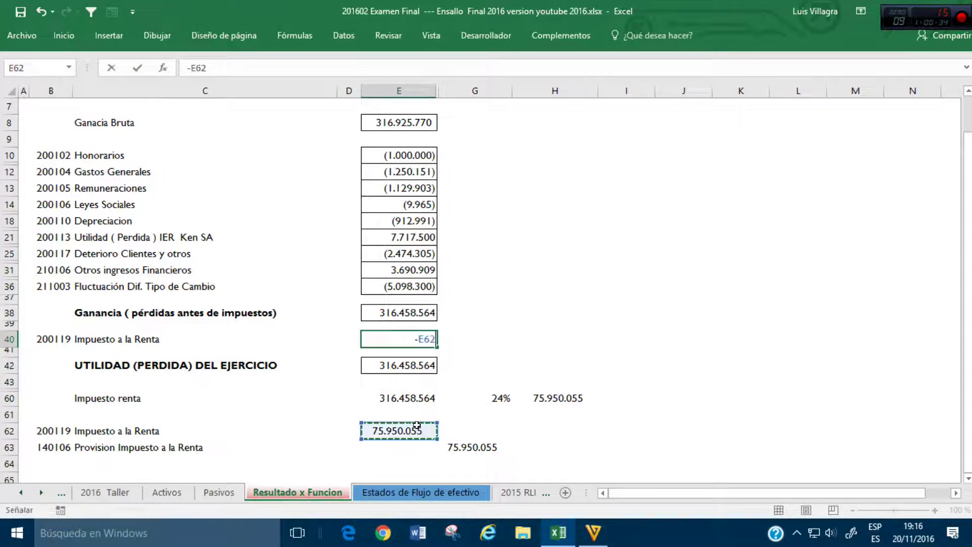
key("Return")
left_click(457, 314)
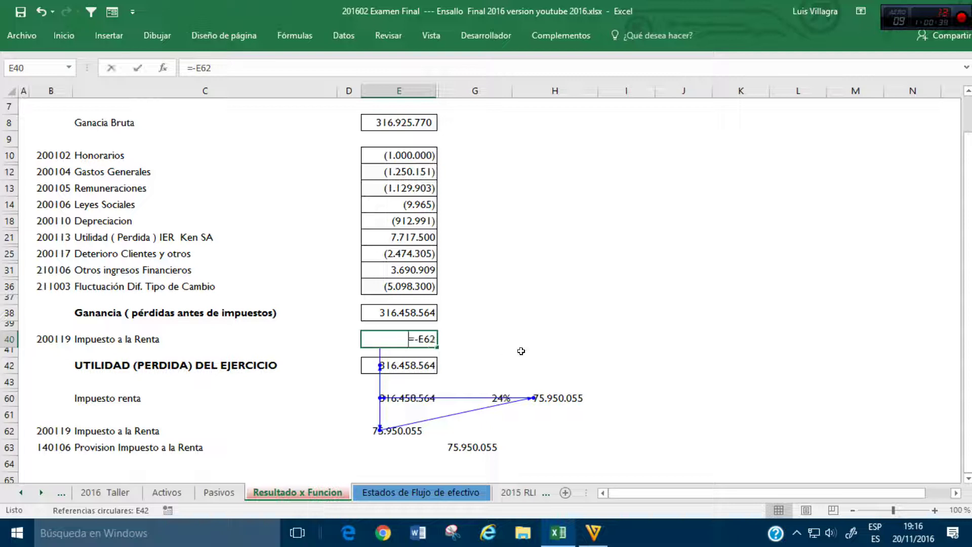
Step: Enter the income tax in E40 as the fixed value -75950055
type("75950055")
key("Return")
key("Up")
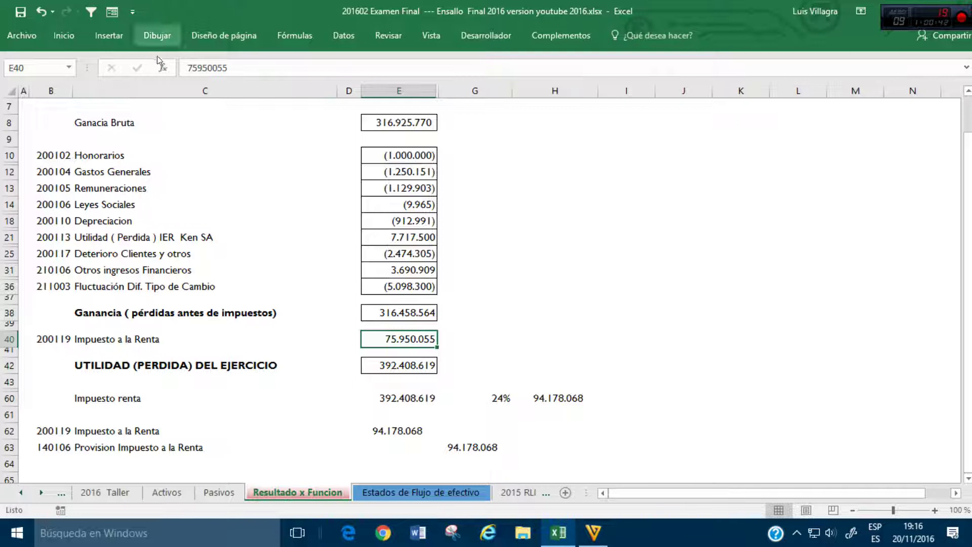
left_click(186, 67)
type("-")
key("Return")
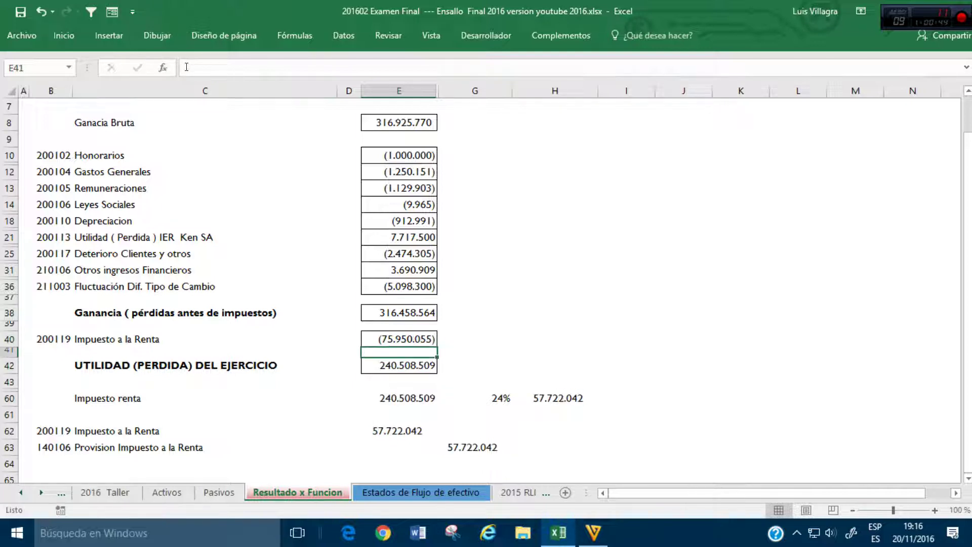
Step: Link Provision Impuesto a la Renta in E11 of Pasivos to E62 of Resultado x Funcion as a positive amount
left_click(219, 493)
scroll(460, 227, "up", 1)
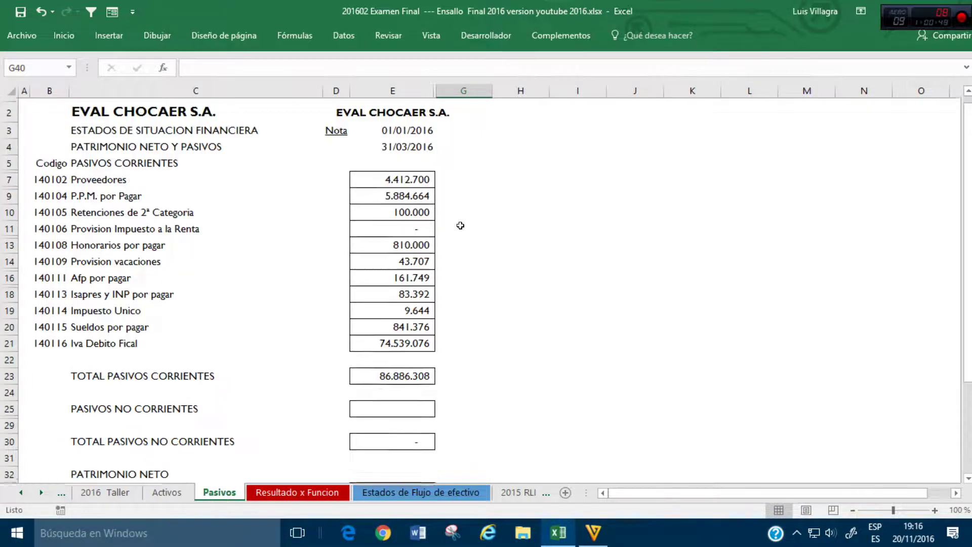
left_click(399, 237)
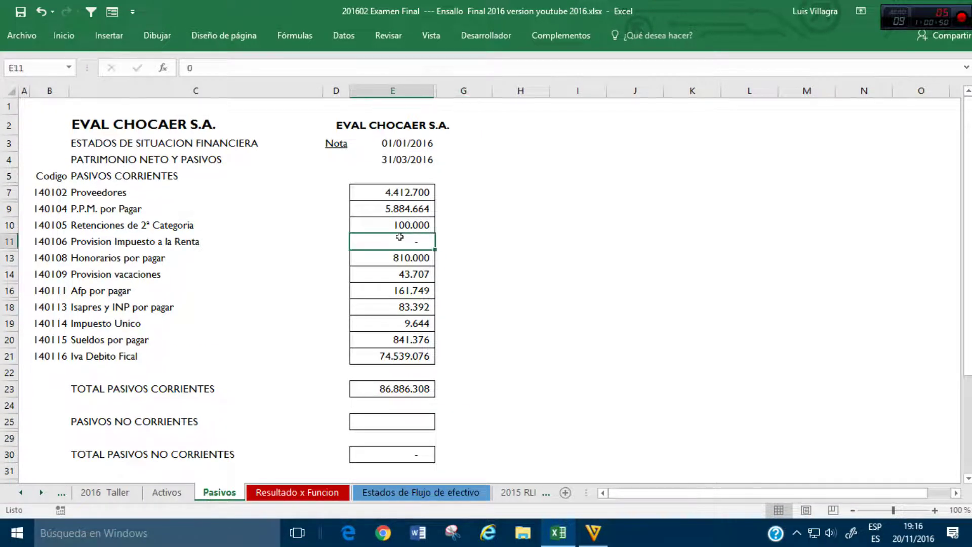
type("=")
key("Escape")
type("=")
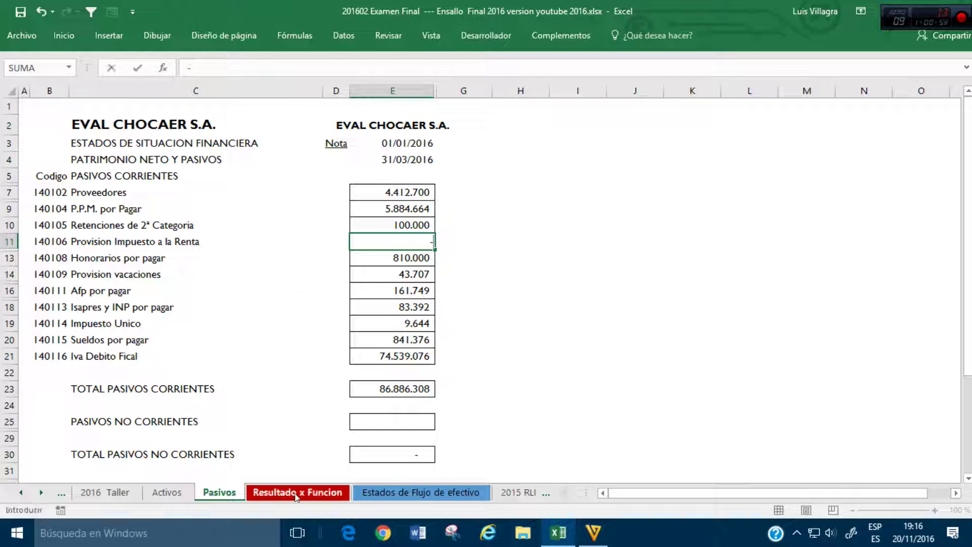
left_click(297, 494)
left_click(386, 431)
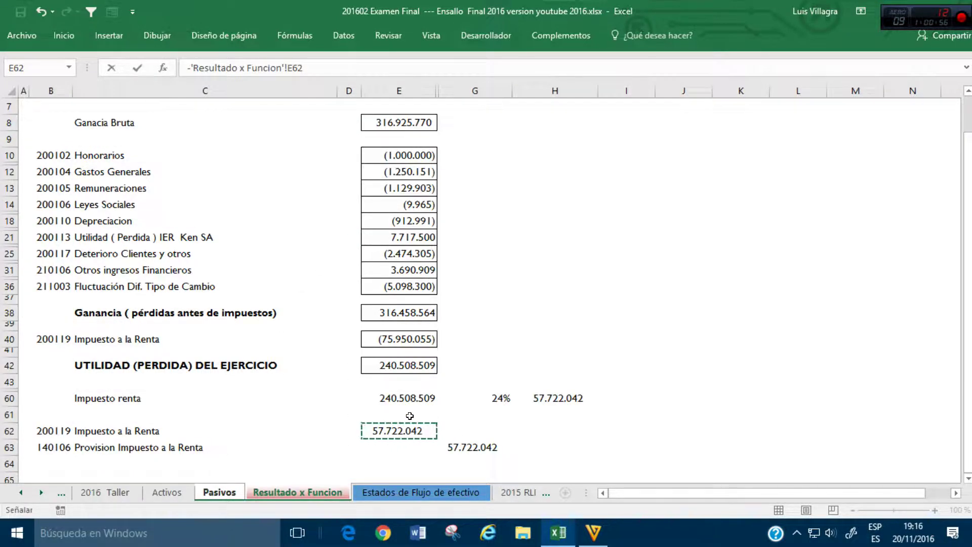
key("Return")
left_click(195, 72)
key("BackSpace")
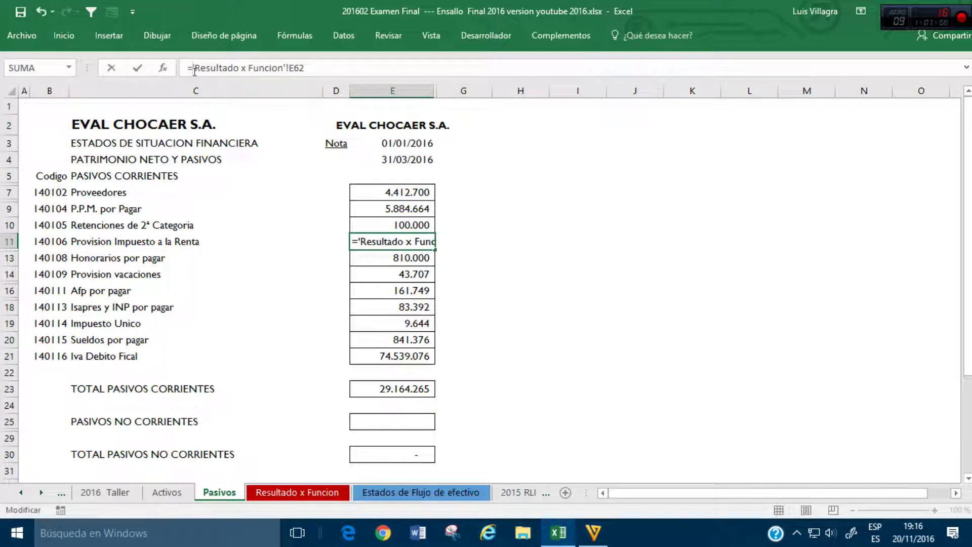
key("Return")
Step: Check the balance difference below TOTAL PASIVO Y PATRIMONIO on Pasivos and look over Activos and 2016 Taller
scroll(278, 187, "down", 4)
scroll(287, 195, "up", 5)
scroll(416, 319, "down", 5)
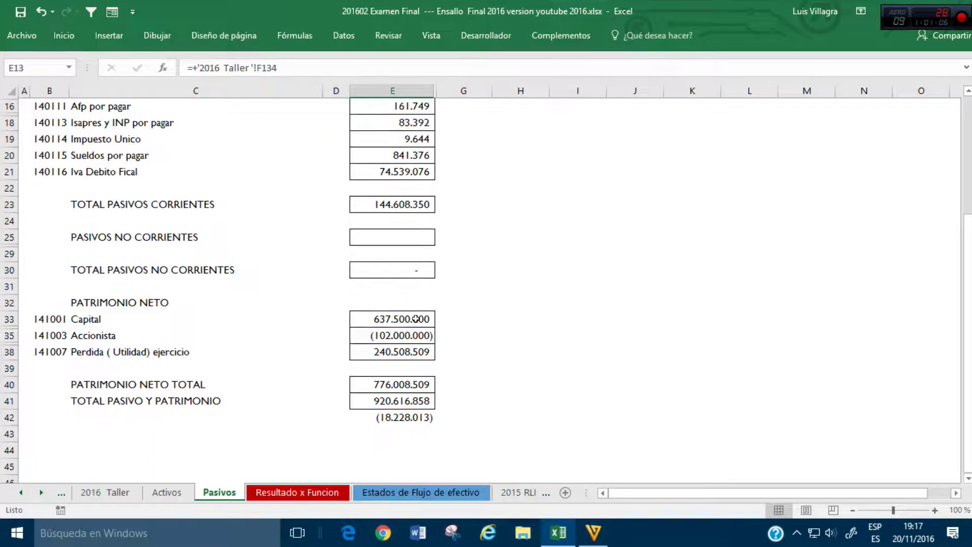
scroll(416, 319, "down", 1)
left_click(157, 493)
left_click(112, 490)
left_click(223, 493)
Step: Set the Impuesto a la Renta debit in E62 of Resultado x Funcion to 0
left_click(304, 494)
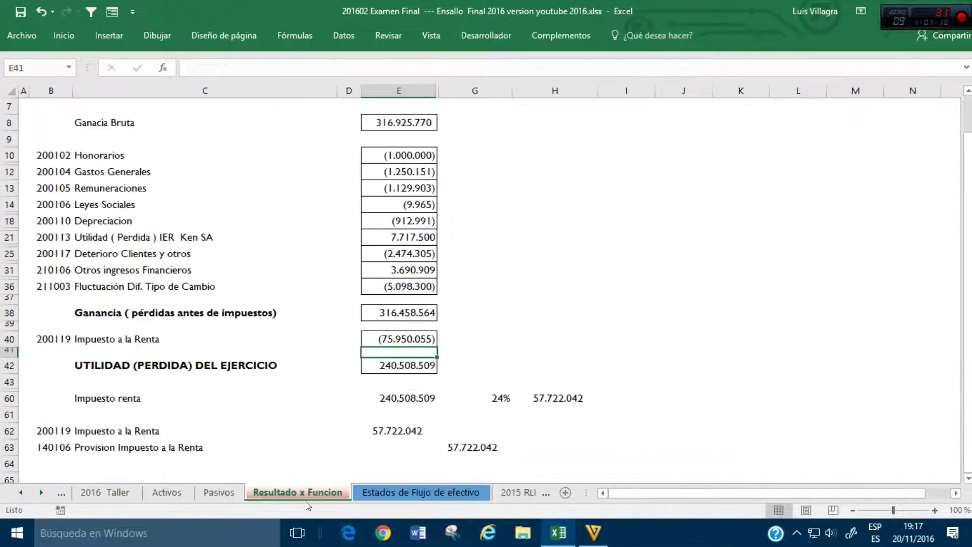
left_click(433, 456)
key("Up")
key("Up")
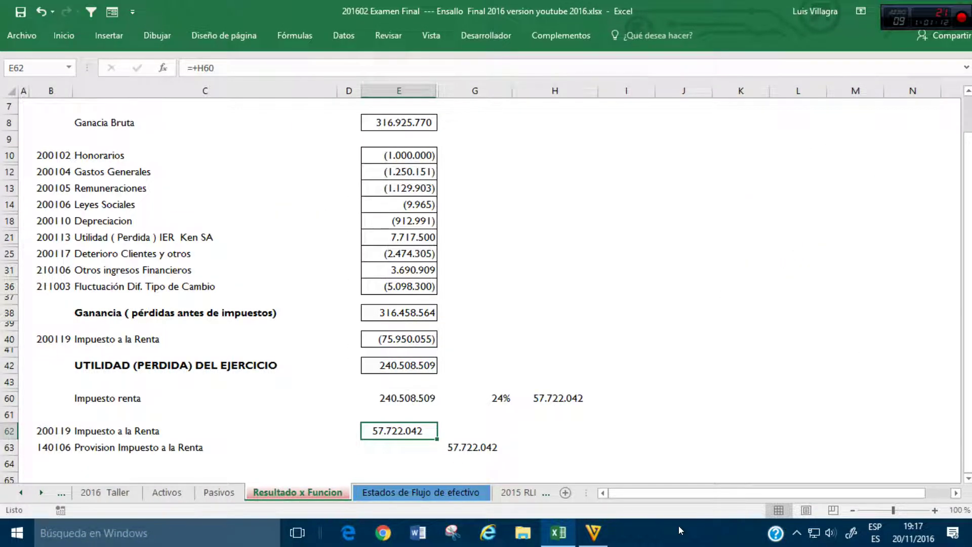
type("0")
key("Return")
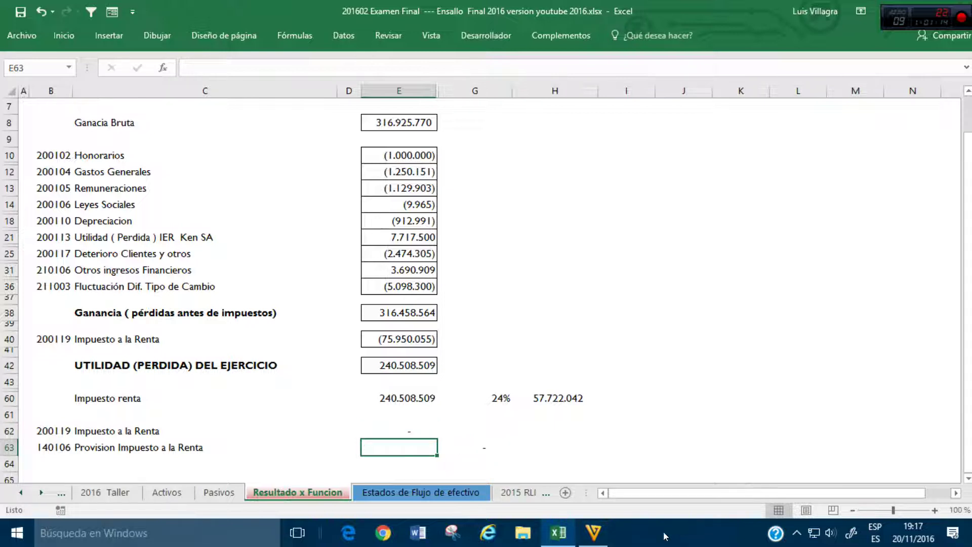
Step: Compare the balance difference on Pasivos with the total assets on Activos and the tax calculation on Resultado x Funcion
left_click(219, 493)
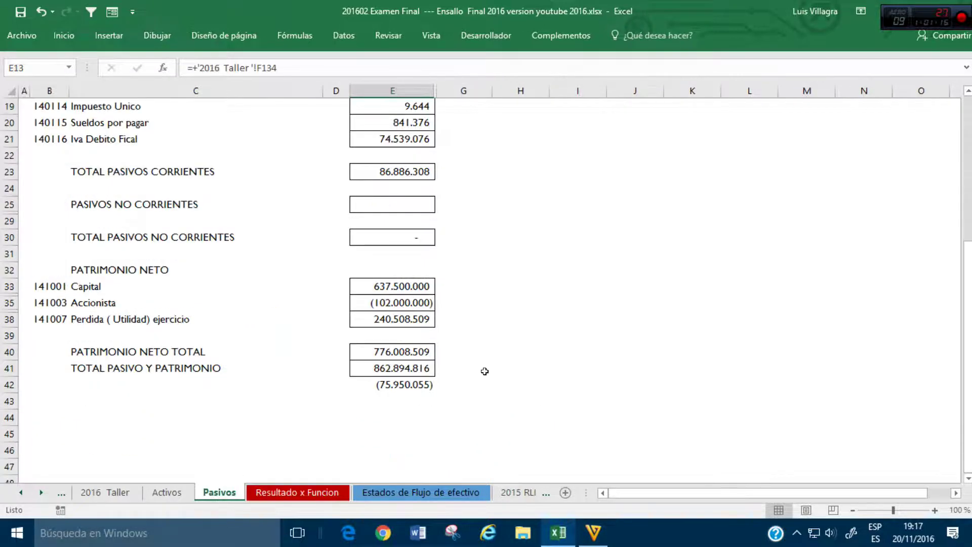
scroll(485, 371, "up", 5)
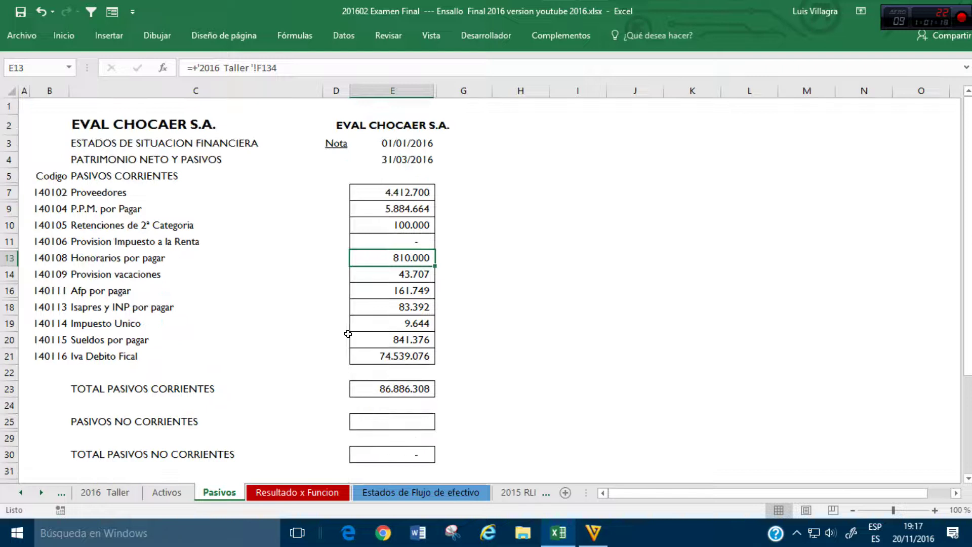
left_click(166, 493)
left_click(513, 369)
scroll(525, 394, "down", 4)
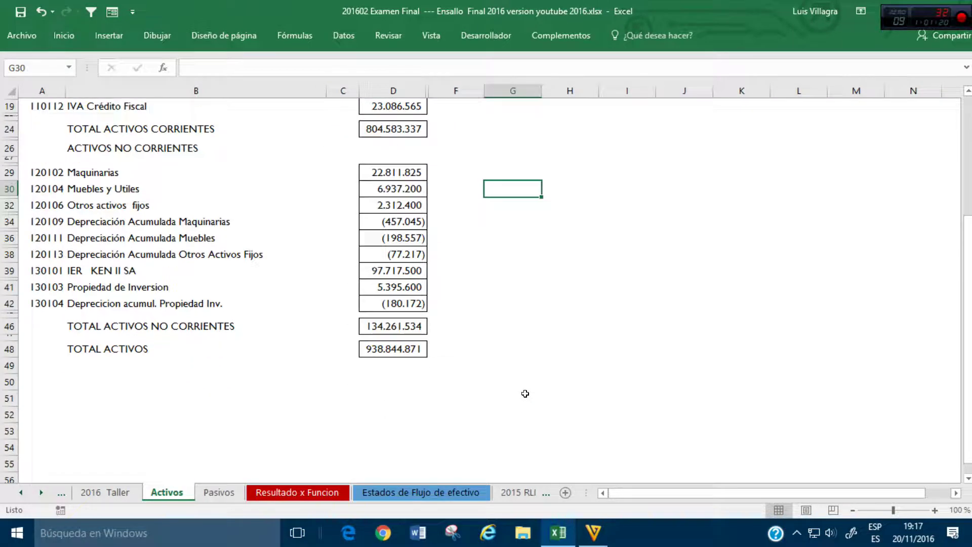
scroll(525, 394, "up", 3)
left_click(274, 493)
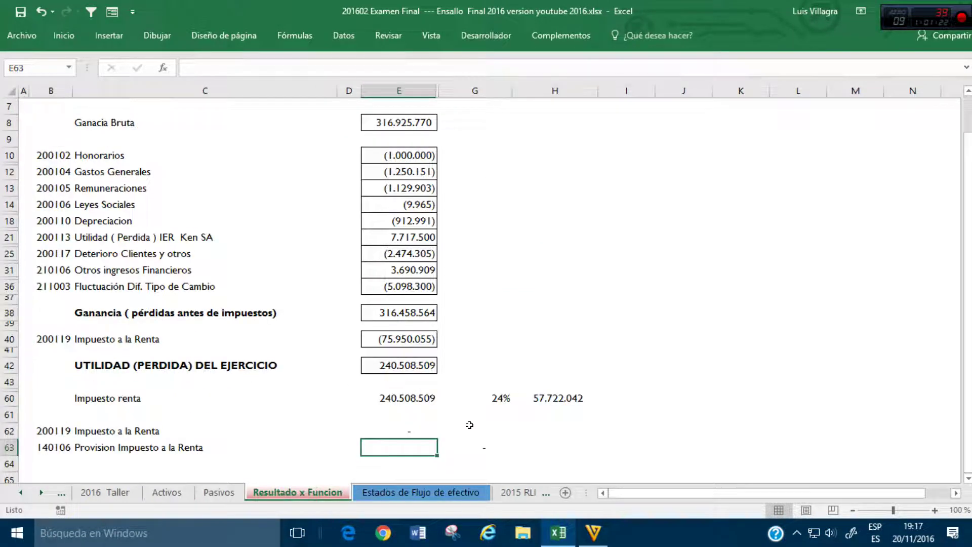
left_click(405, 398)
left_click(503, 285)
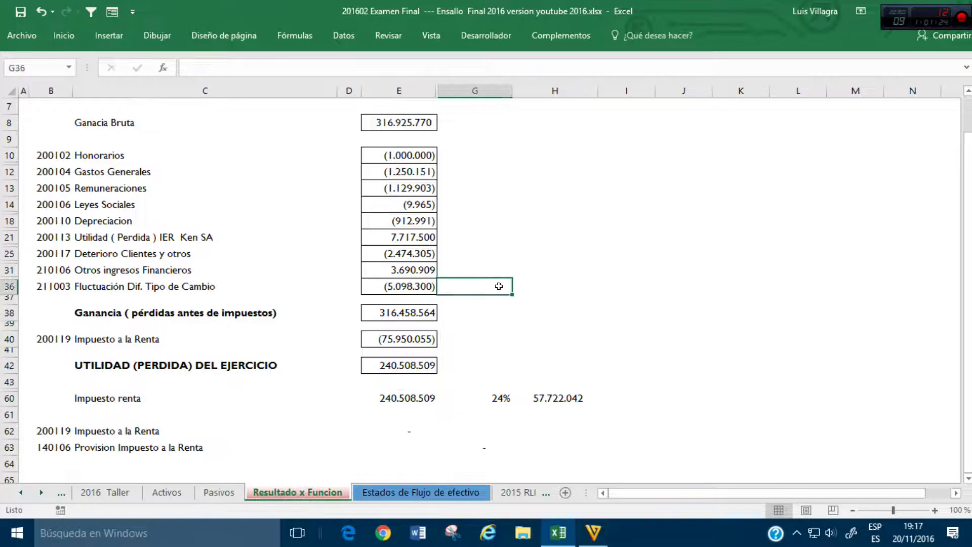
scroll(517, 330, "up", 2)
scroll(516, 330, "down", 2)
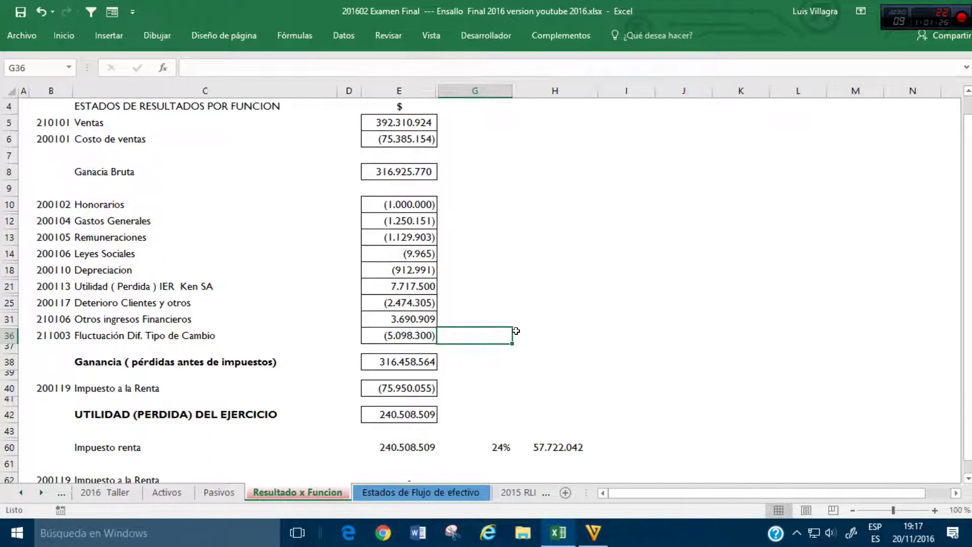
scroll(516, 331, "up", 1)
Step: Undo the zero in E62 and the sign correction in E11 of Pasivos
left_click(43, 15)
left_click(43, 16)
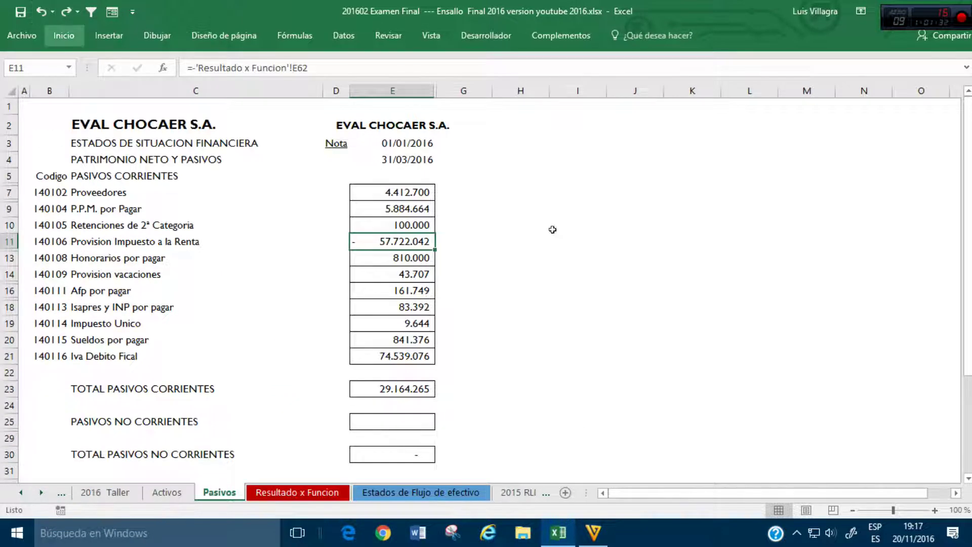
scroll(583, 226, "down", 3)
scroll(242, 90, "up", 1)
scroll(242, 90, "up", 1)
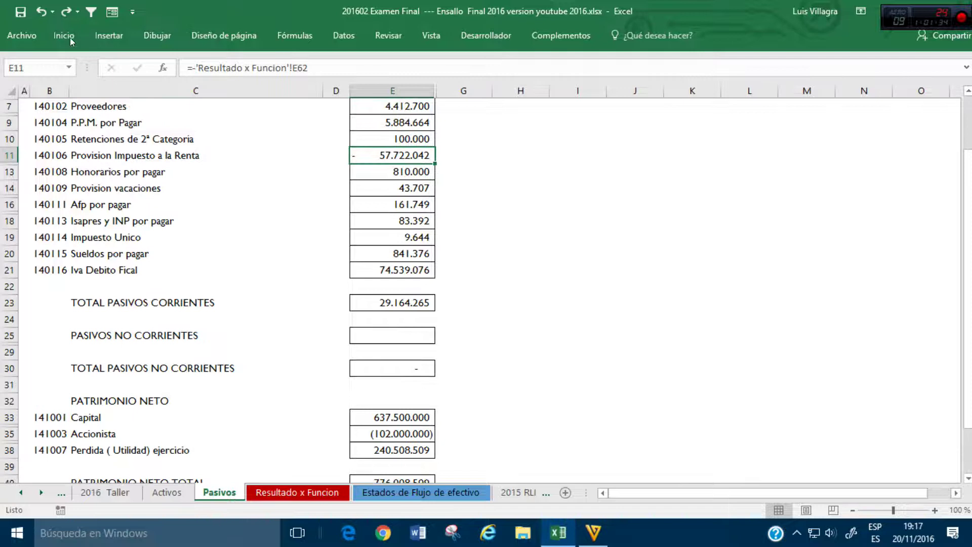
Step: Undo the provision link in E11 of Pasivos and the fixed tax amount in E40 of Resultado x Funcion
left_click(44, 13)
left_click(44, 13)
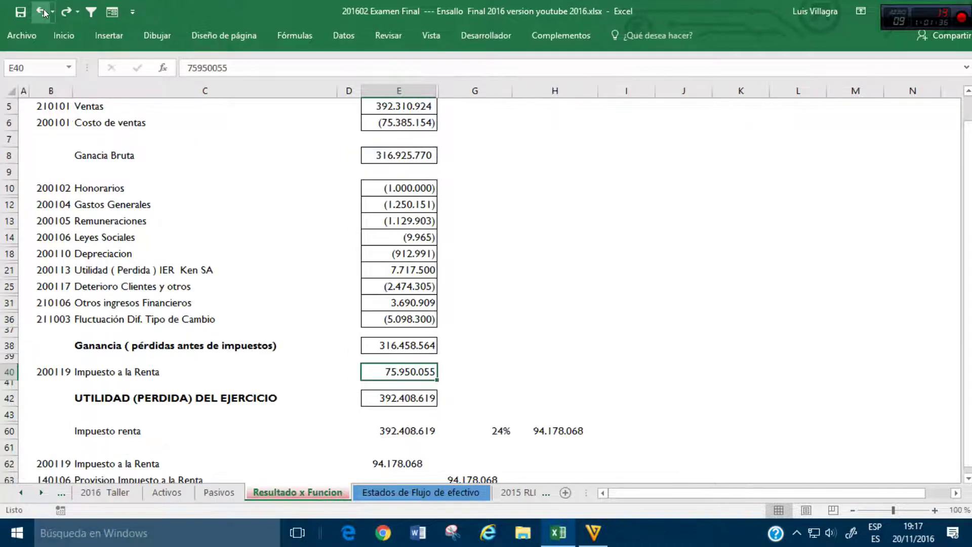
left_click(44, 13)
key("Return")
Step: Undo the E40 link, the column G width changes, the row 63 provision entries and the E62 tax link
left_click(52, 12)
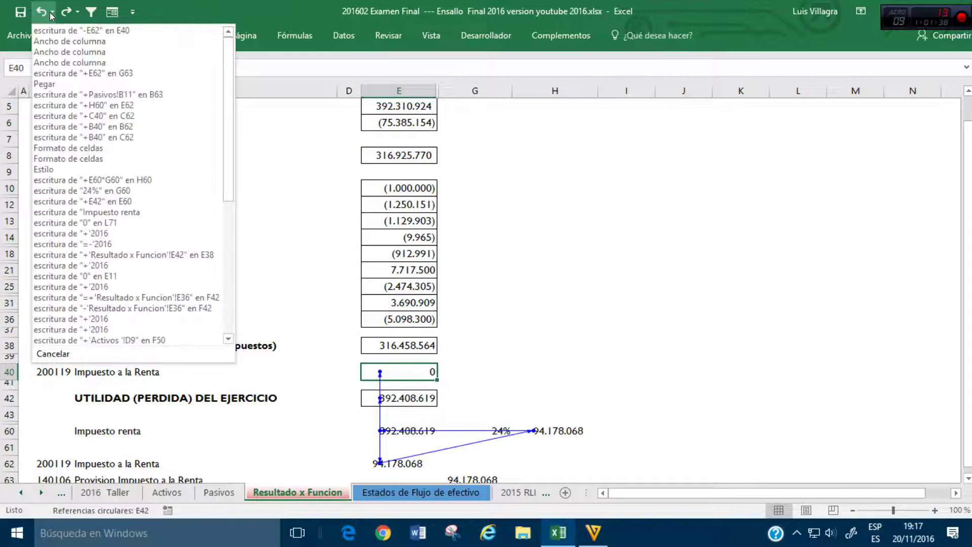
left_click(51, 13)
left_click(41, 13)
left_click(41, 12)
left_click(42, 12)
left_click(41, 12)
left_click(42, 12)
left_click(42, 12)
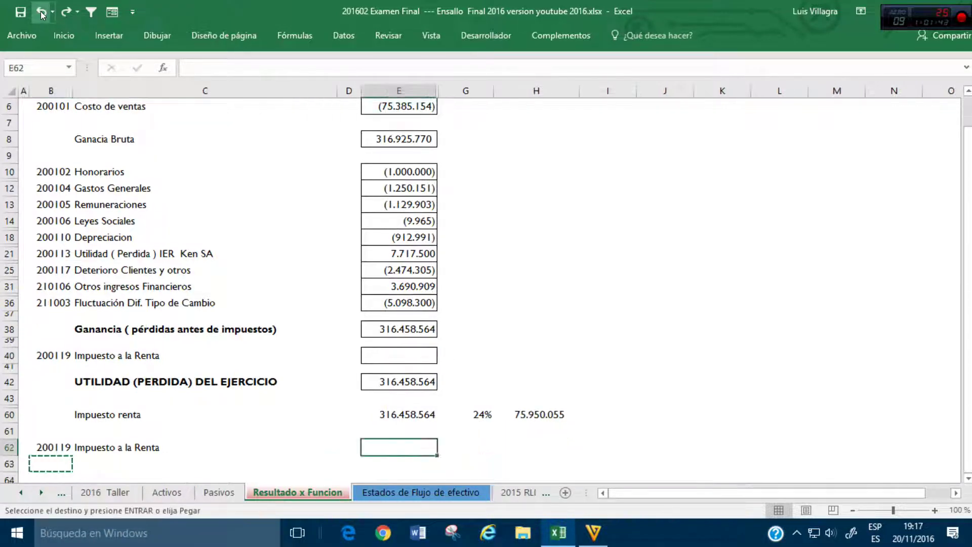
Step: Undo the income tax entries in rows 60 and 62 of Resultado x Funcion and the last change in L71 of 2016 Taller
left_click(42, 12)
left_click(42, 13)
left_click(42, 12)
left_click(41, 12)
left_click(42, 12)
left_click(42, 12)
left_click(42, 13)
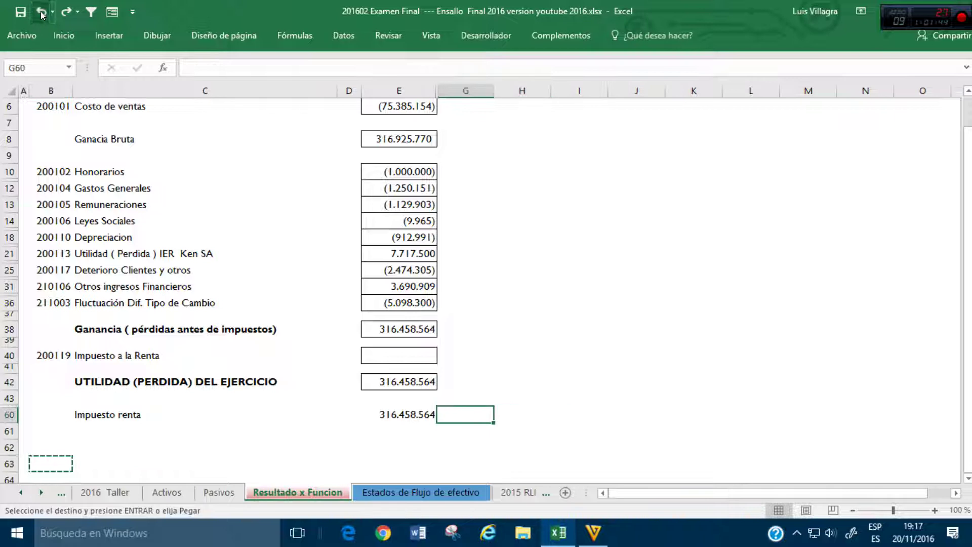
left_click(41, 12)
left_click(41, 12)
left_click(42, 12)
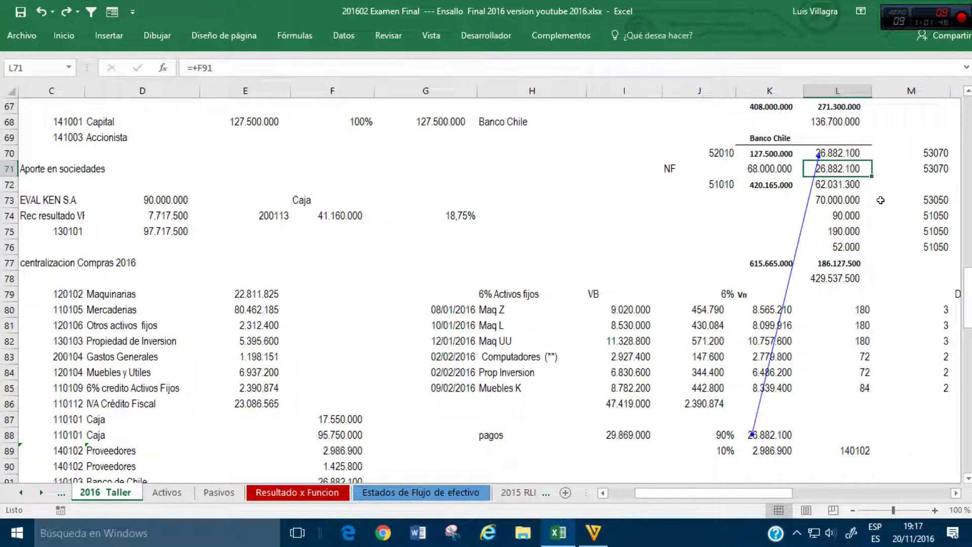
Step: Set the duplicated Banco Chile payment in L71 of 2016 Taller to 0
type("0")
key("ctrl+Return")
key("Down")
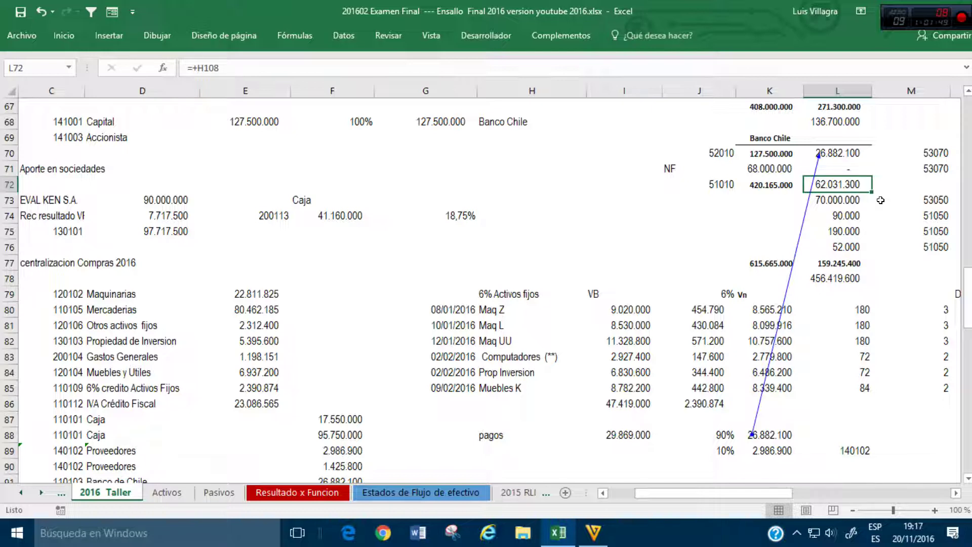
Step: Check the balance on Pasivos against Activos, 2016 Taller and the pre-tax profit on Resultado x Funcion
left_click(218, 493)
scroll(352, 428, "down", 5)
scroll(362, 420, "up", 1)
scroll(362, 420, "up", 1)
left_click(295, 493)
left_click(204, 493)
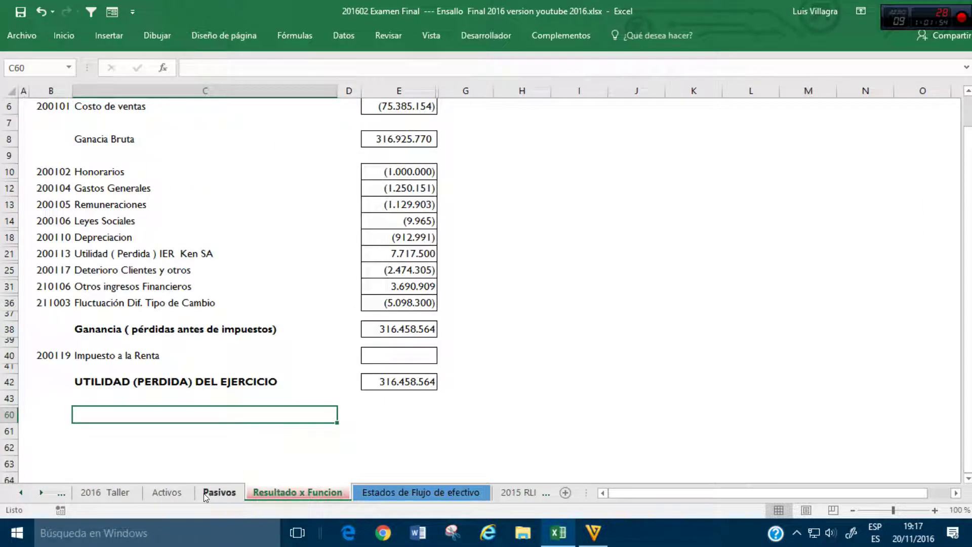
left_click(170, 492)
left_click(130, 495)
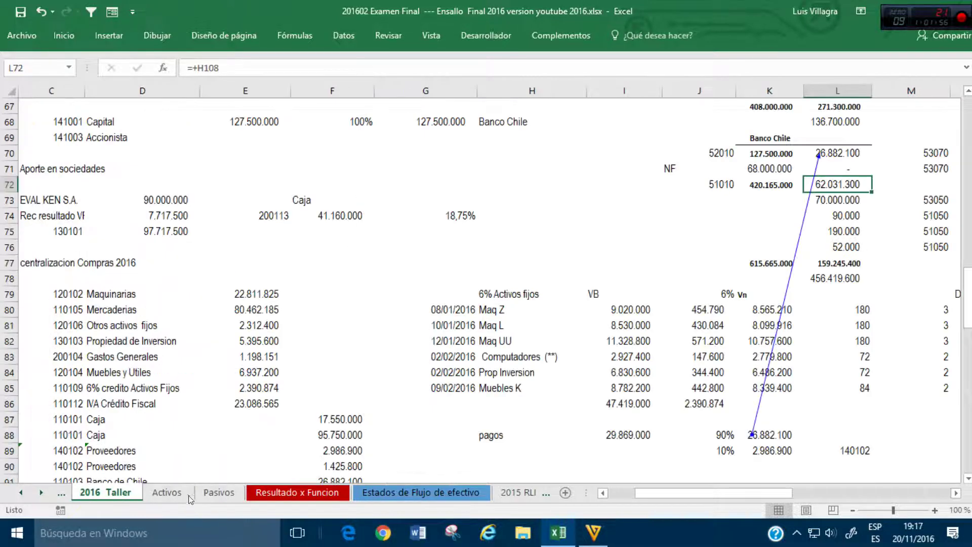
left_click(208, 495)
left_click(272, 493)
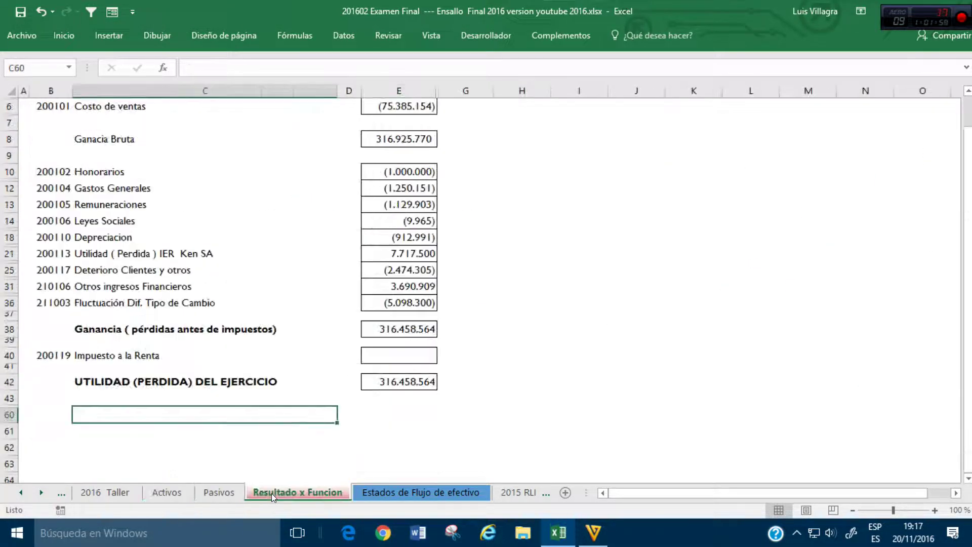
scroll(473, 404, "up", 2)
scroll(473, 404, "down", 2)
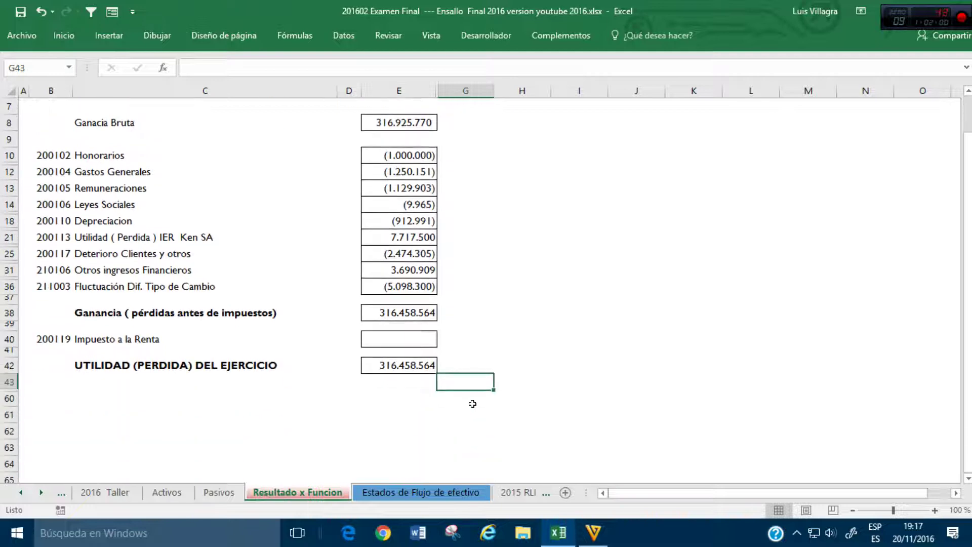
Step: Link C61 of Resultado x Funcion to the Impuesto a la Renta label in C40
left_click(527, 340)
left_click(375, 409)
left_click(173, 408)
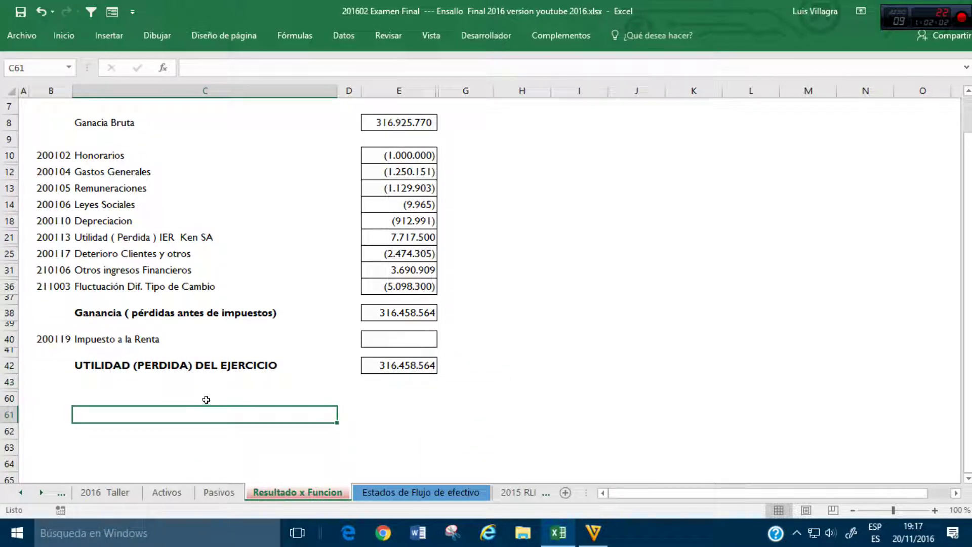
type("=")
key("Up")
key("Up")
key("Up")
key("Up")
key("Up")
key("Return")
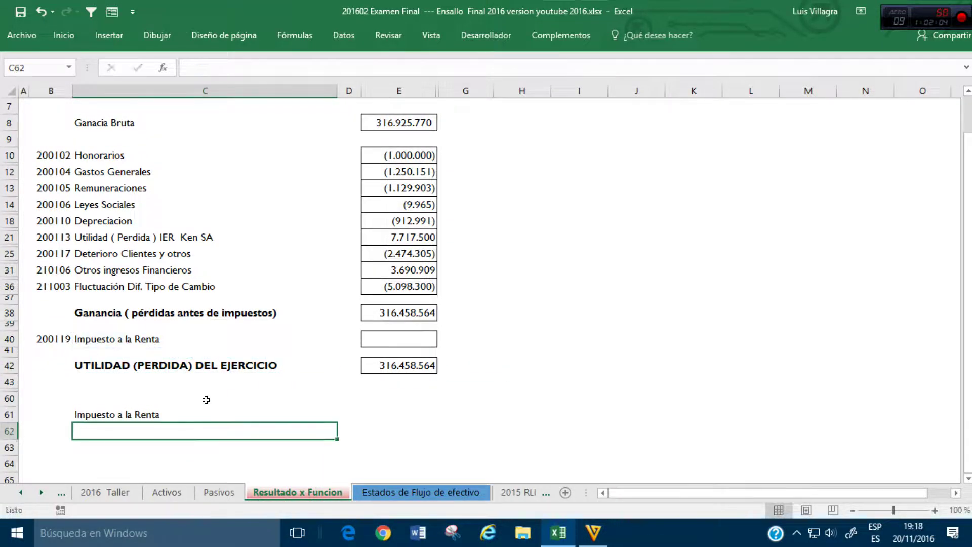
Step: Enter the profit for the year in E61 as the fixed value 316458564
key("Up")
key("Right")
key("Right")
type("=")
key("Up")
key("Up")
key("Up")
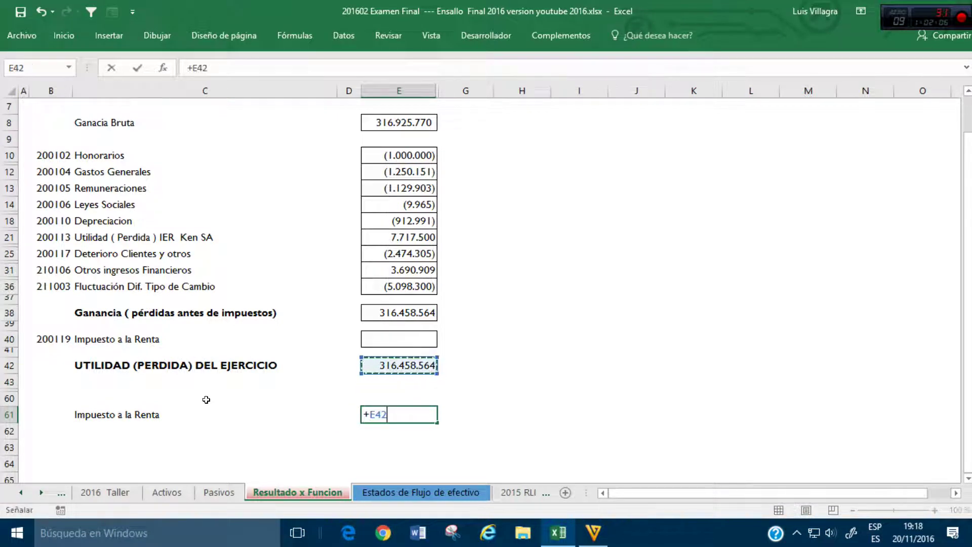
key("Escape")
type("31645")
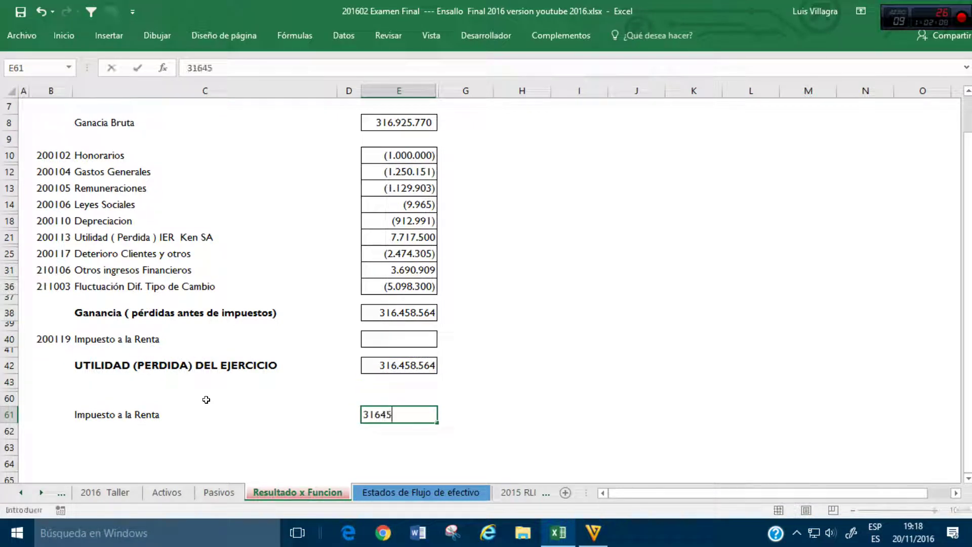
type("8564")
key("Return")
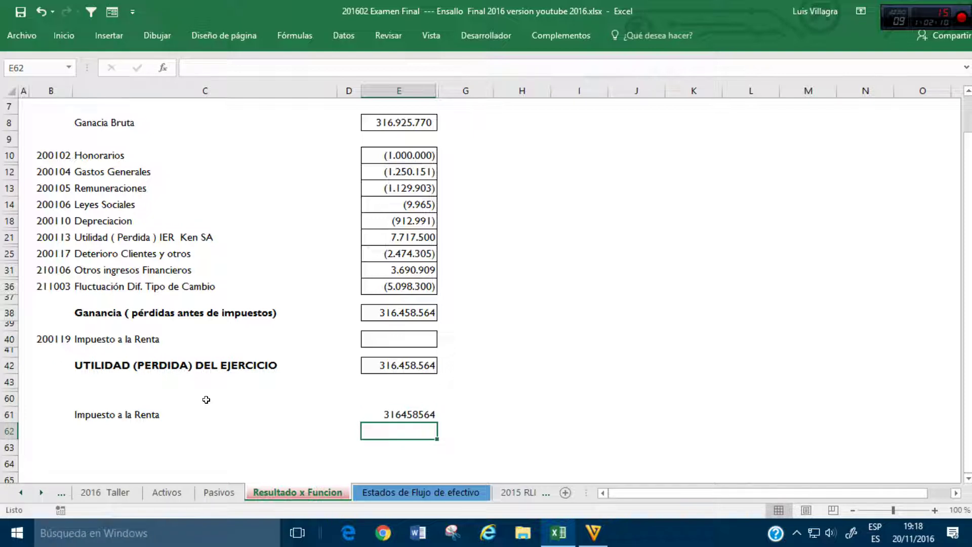
Step: Enter the 24% tax rate in E62, directly under the profit amount
key("Up")
key("Right")
key("Left")
key("Right")
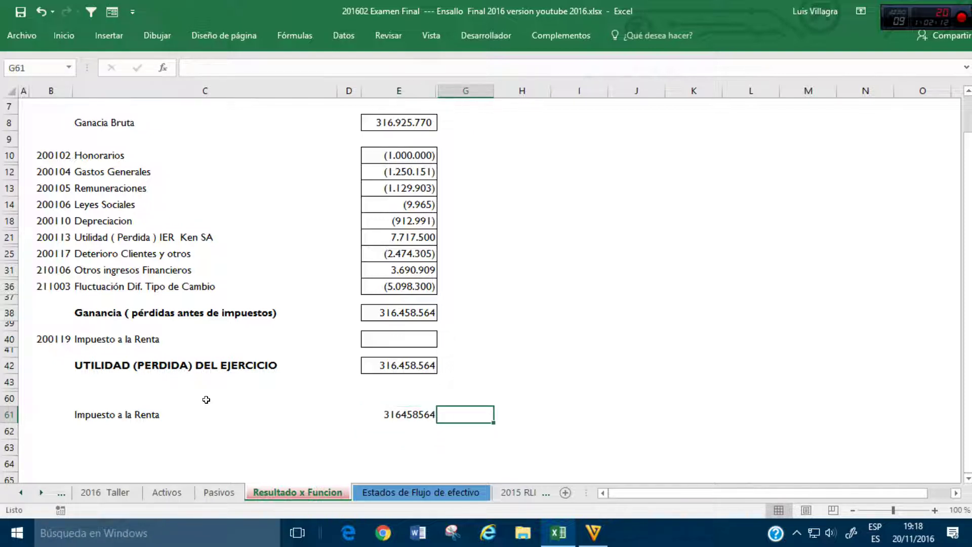
key("Left")
key("Down")
type("24")
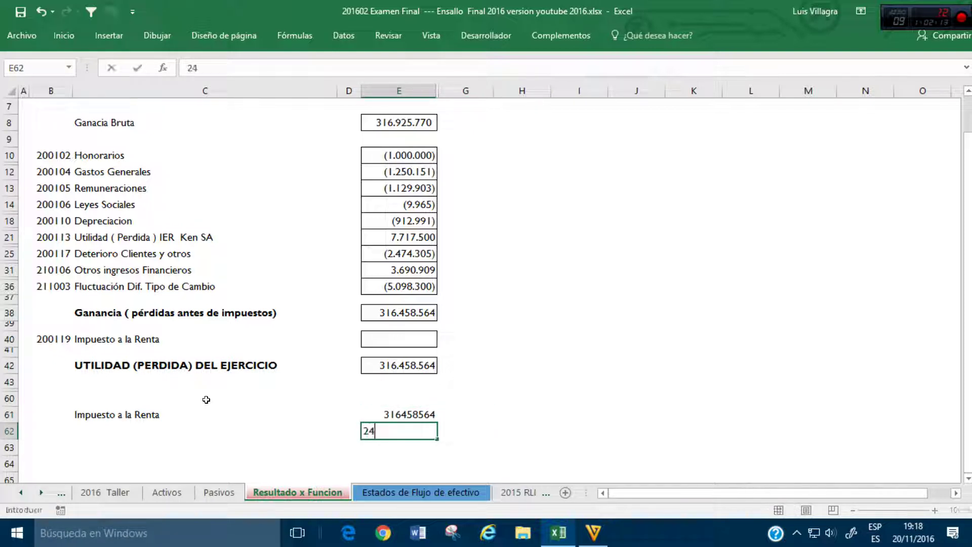
type("%")
key("Return")
Step: Calculate the tax in E63 as E61*E62 and format it with thousands separators and no decimals
type("+")
key("Up")
key("Up")
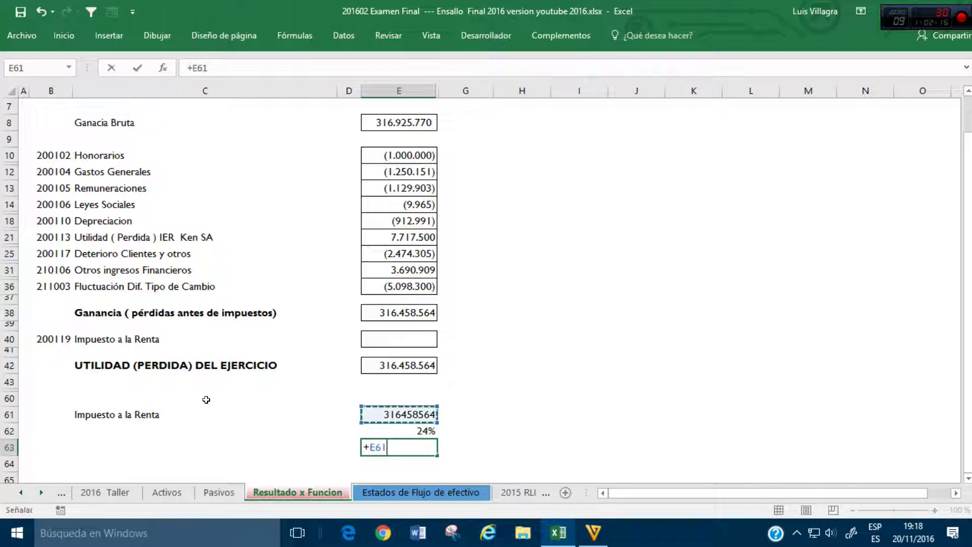
type("*")
key("Down")
key("ctrl+Return")
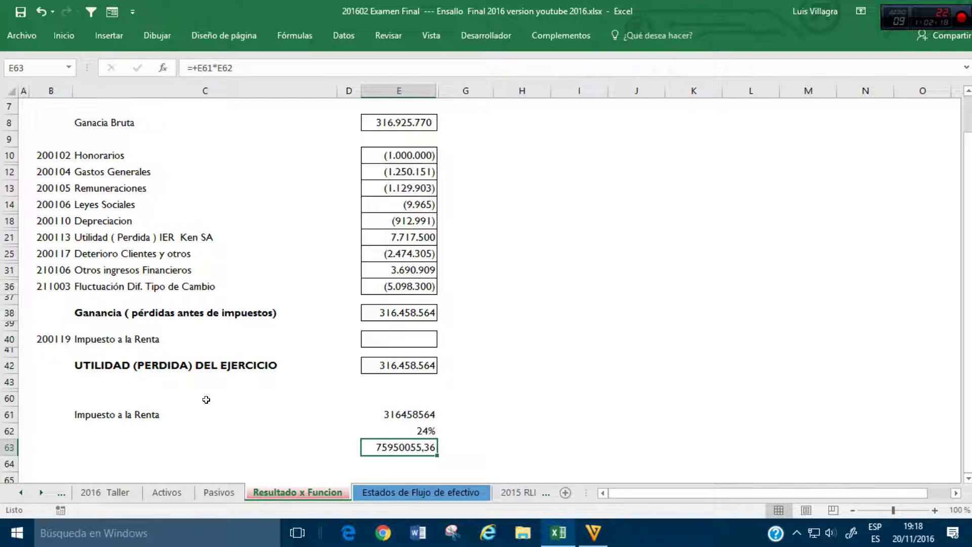
left_click(59, 36)
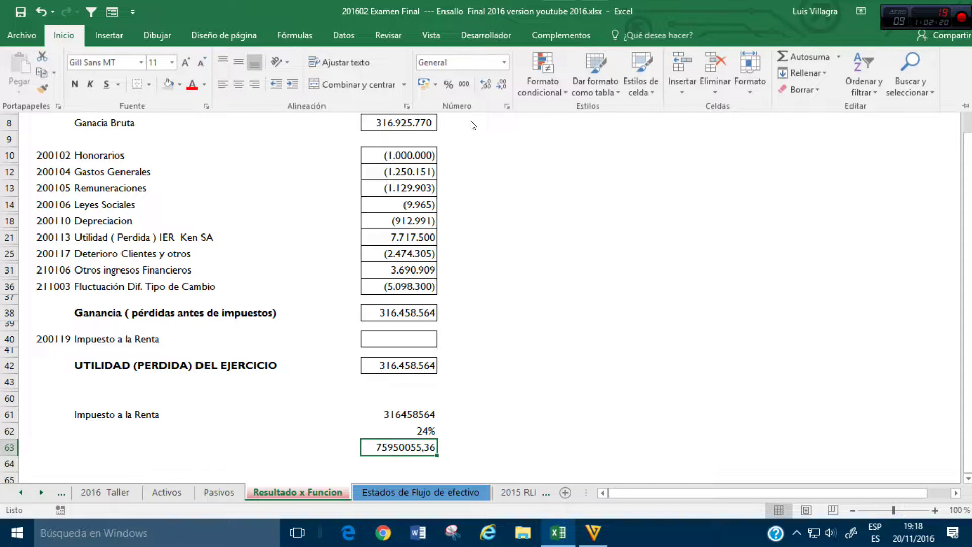
left_click(464, 84)
left_click(502, 85)
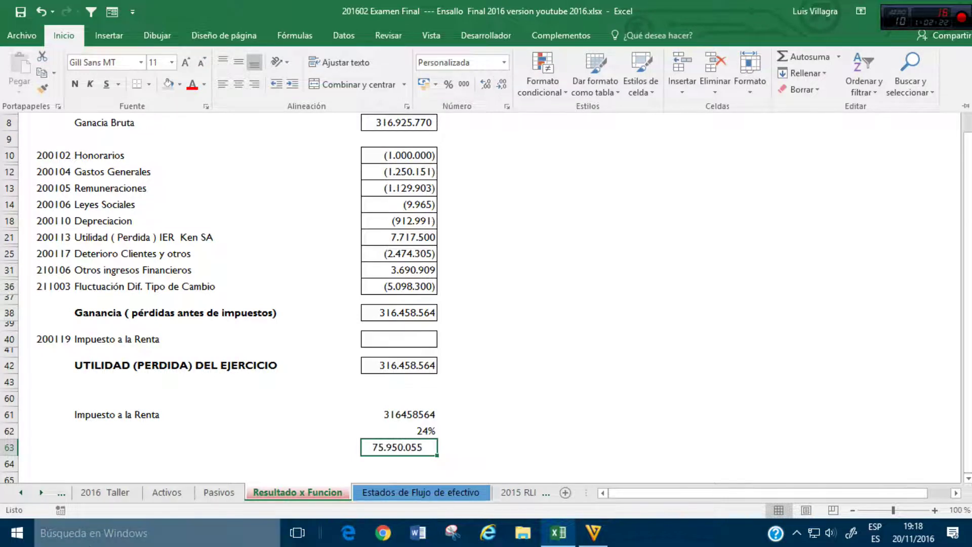
Step: Label C61 "Renta Liquida IFRS pyme", C62 "tasa Impuesto" and C63 "Impuesto renta 2016 AT 2017"
left_click(219, 420)
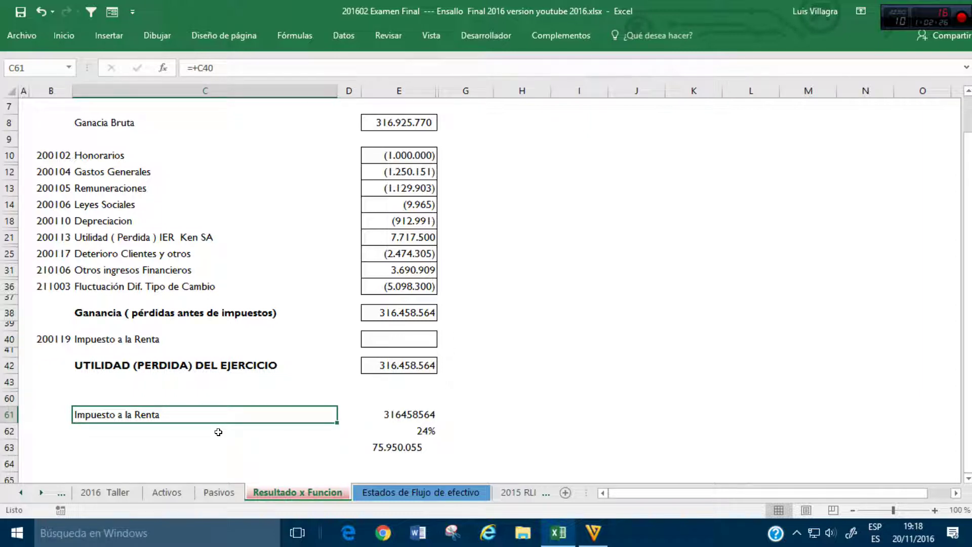
type("Renta Liq")
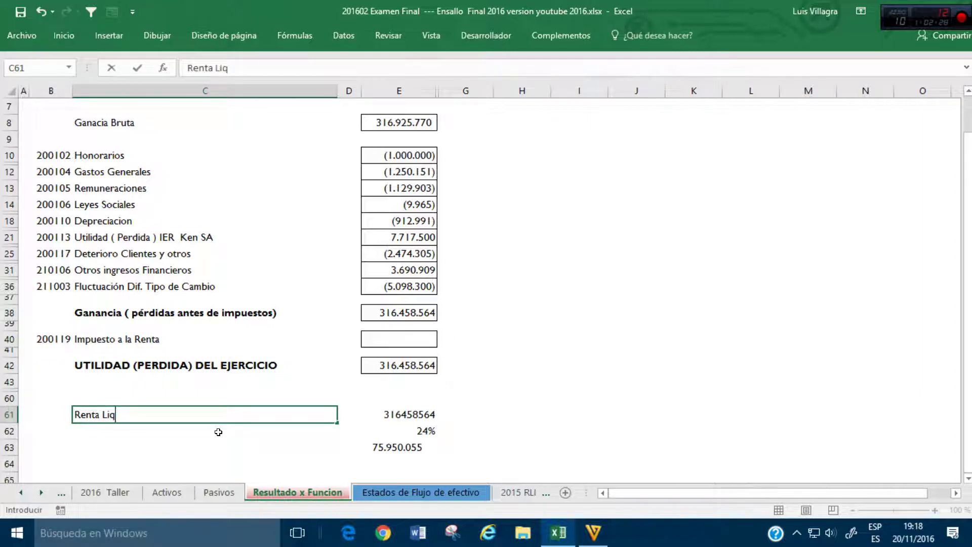
type("uida IFRS pyme")
key("Return")
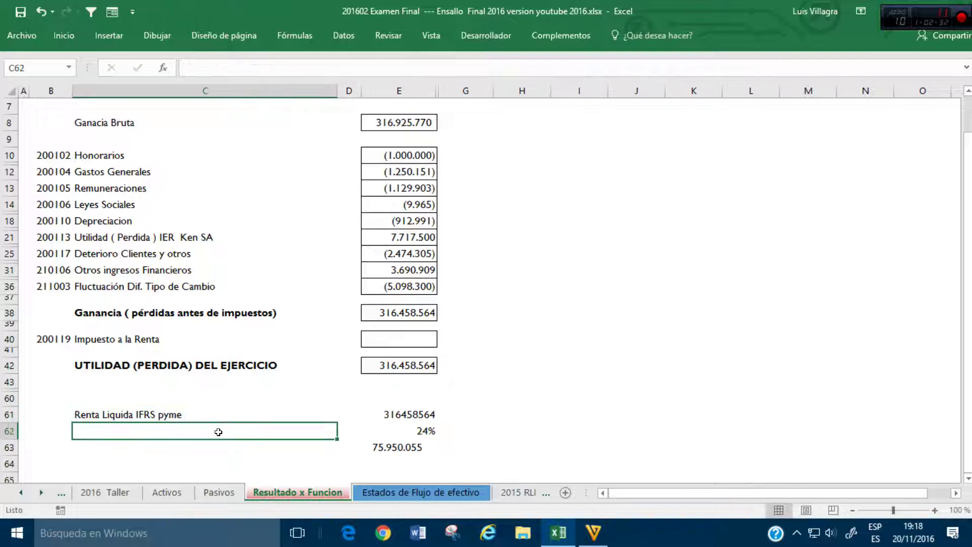
type("tasa ")
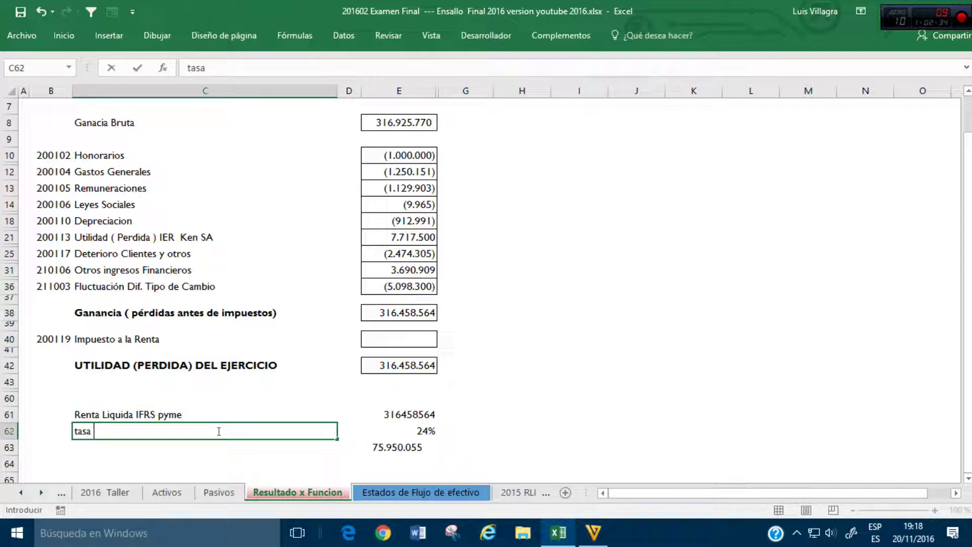
type("Impuesto")
key("Return")
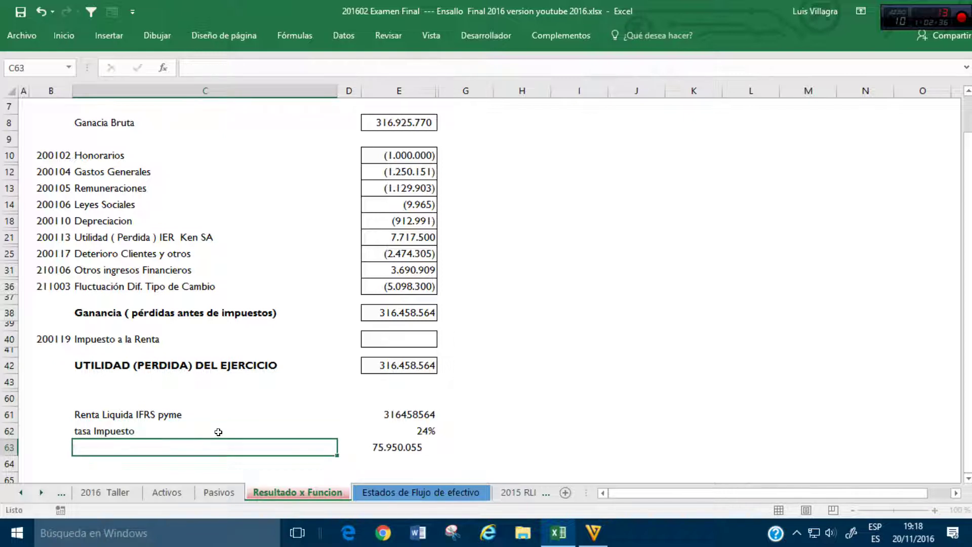
type("Imp")
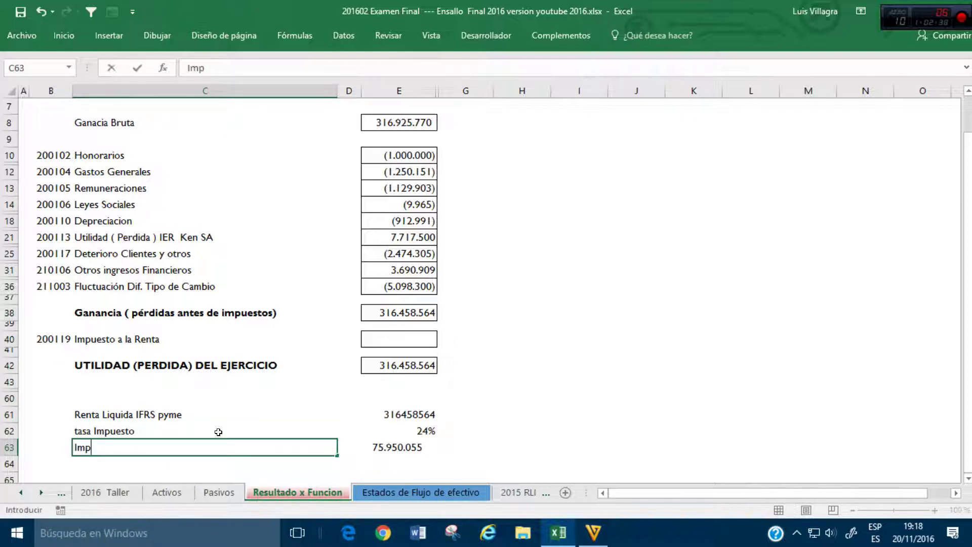
type("uesto renta 2016")
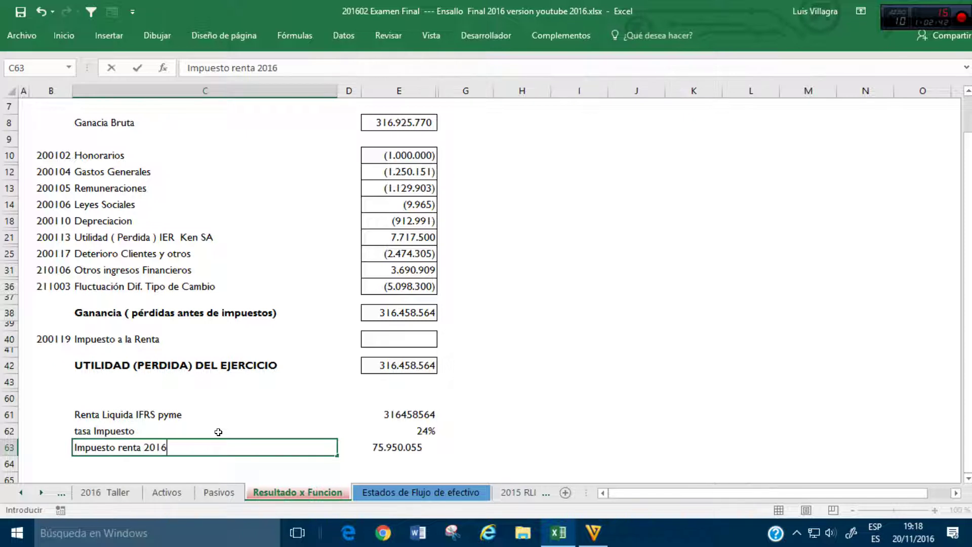
type(" AT 2017")
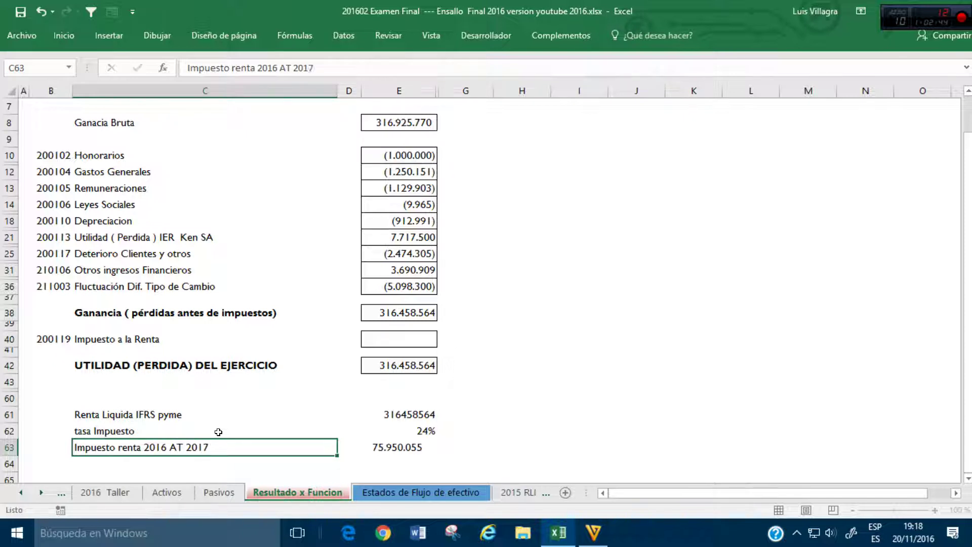
key("Return")
key("Return")
type("101")
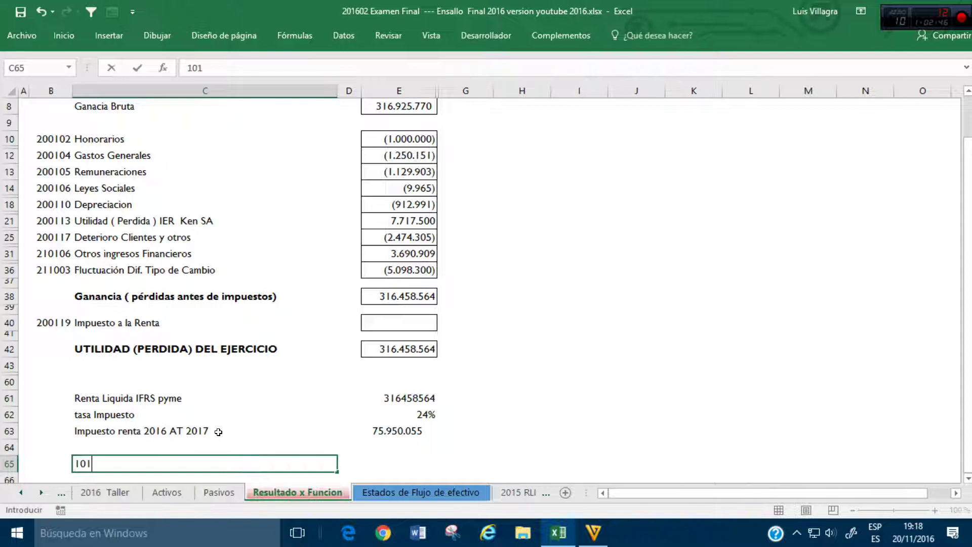
key("Escape")
Step: Record the income tax expense in E40, beside Impuesto a la Renta, as the fixed value -75950055
key("Up")
key("Up")
key("Up")
key("Up")
key("Up")
key("Up")
key("Up")
key("Up")
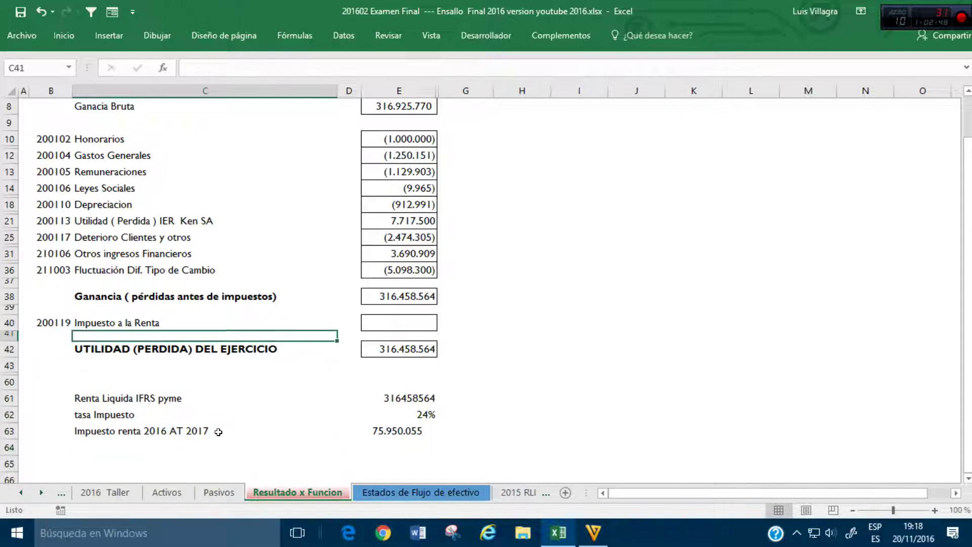
key("Up")
key("Right")
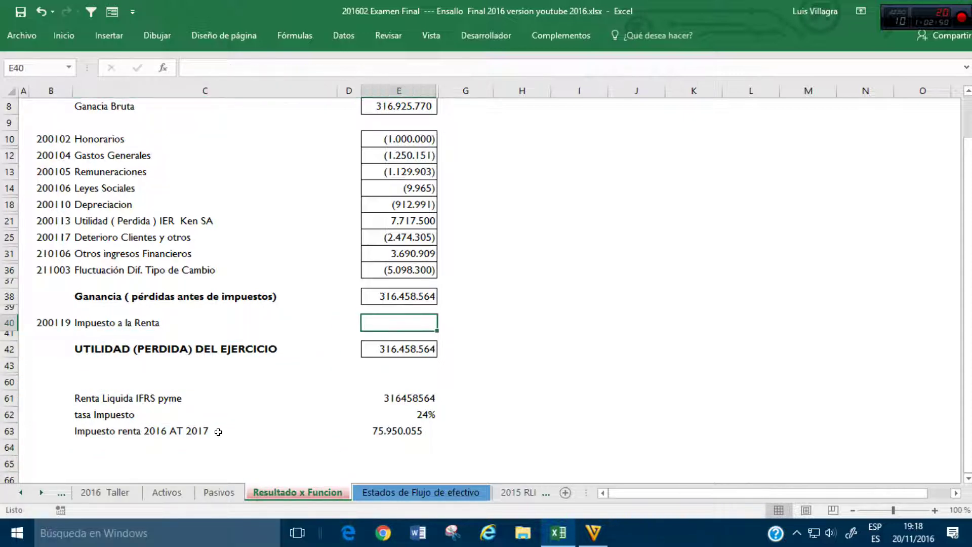
type("-75950055")
key("Return")
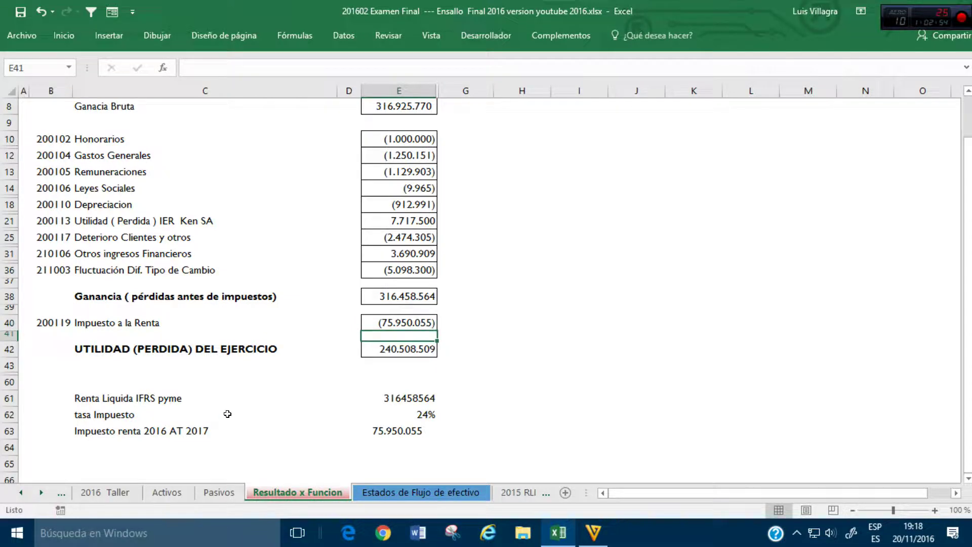
Step: Link Provision Impuesto a la Renta in E11 of Pasivos to the negative of E40 on Resultado x Funcion and review the sheet
left_click(219, 492)
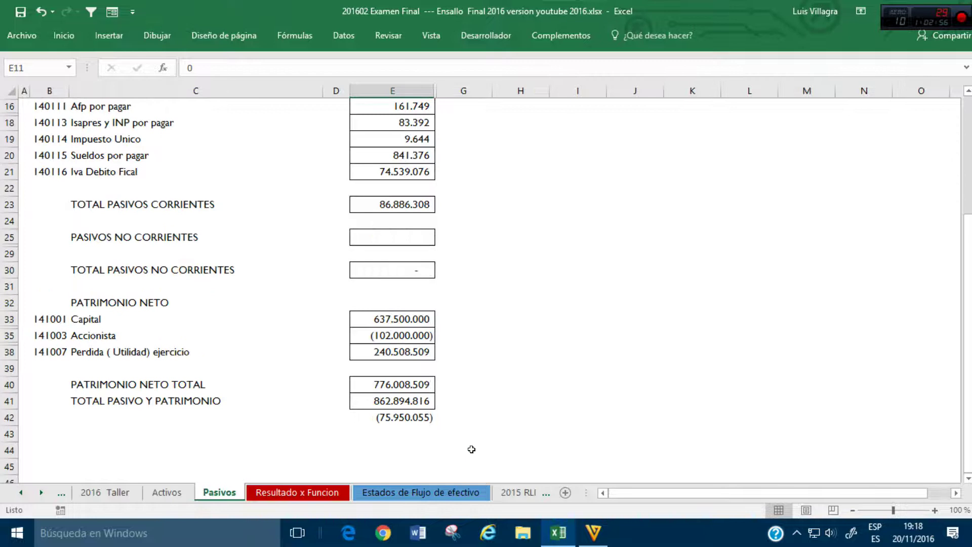
scroll(469, 335, "up", 3)
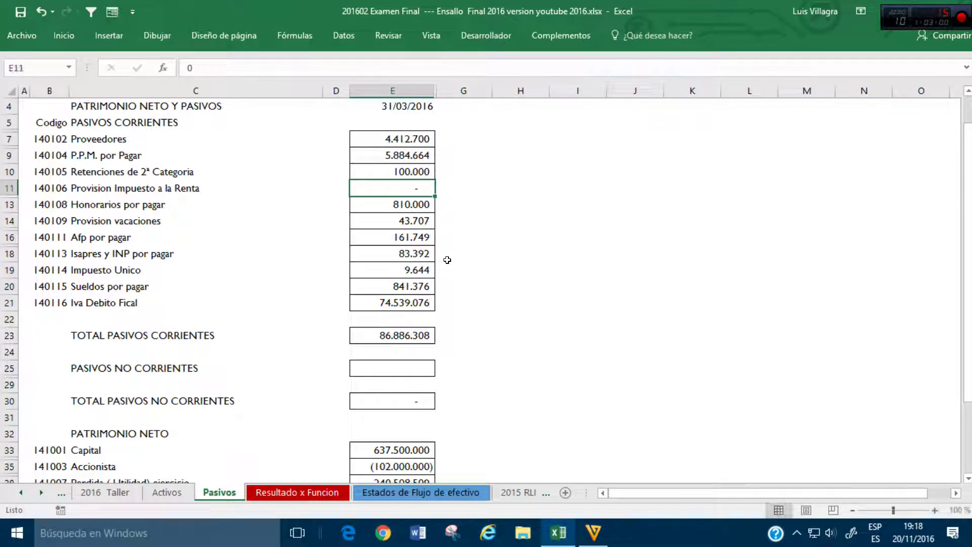
type("-")
left_click(290, 494)
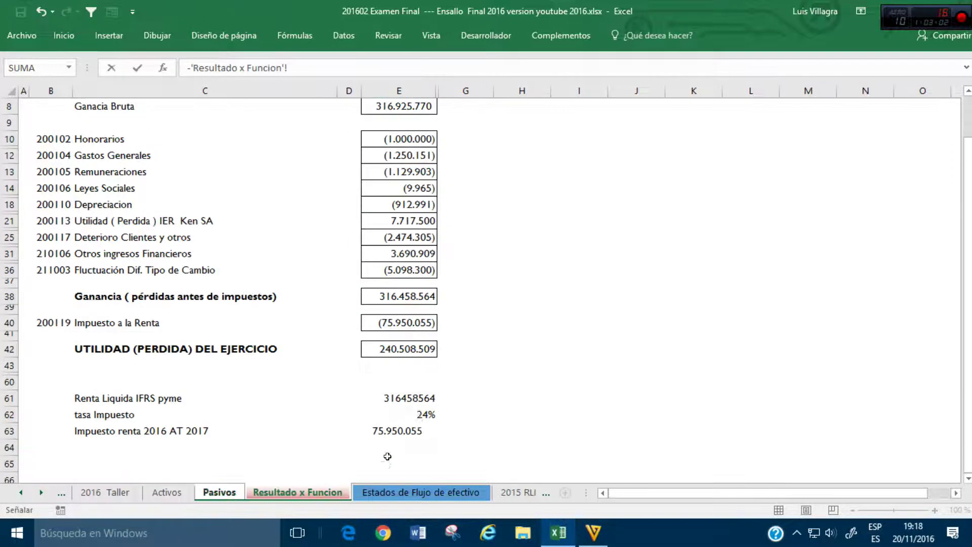
left_click(400, 320)
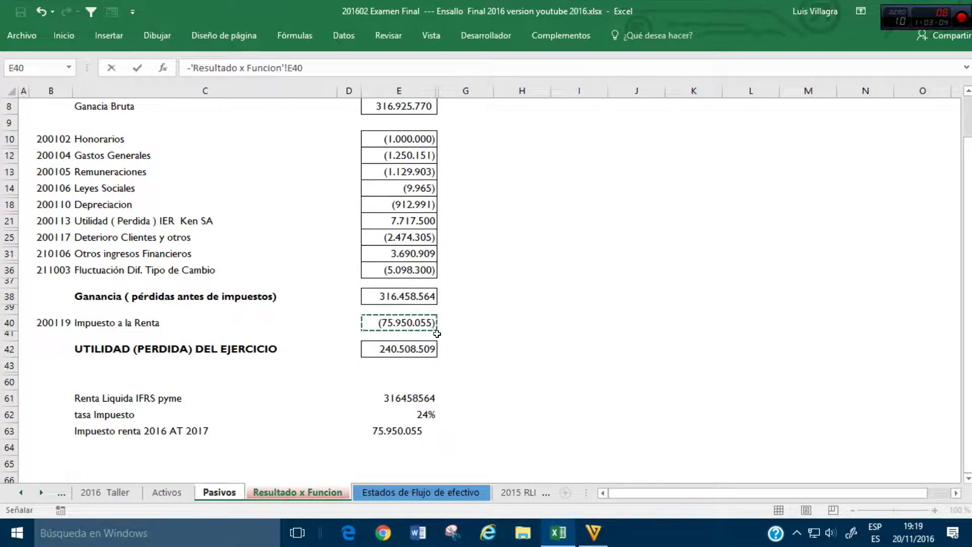
key("Return")
scroll(441, 330, "down", 3)
scroll(440, 329, "down", 1)
scroll(443, 314, "up", 4)
scroll(448, 269, "down", 1, "ctrl")
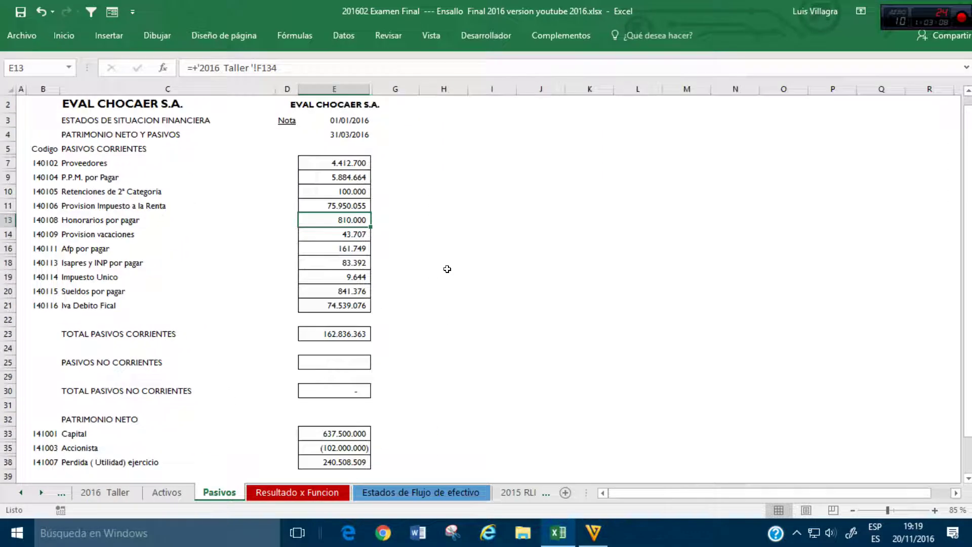
Step: Review the Pasivos, Activos and Resultado x Funcion sheets, comparing total assets with total liabilities and equity and checking the year's result
scroll(447, 268, "down", 3)
scroll(447, 269, "up", 1)
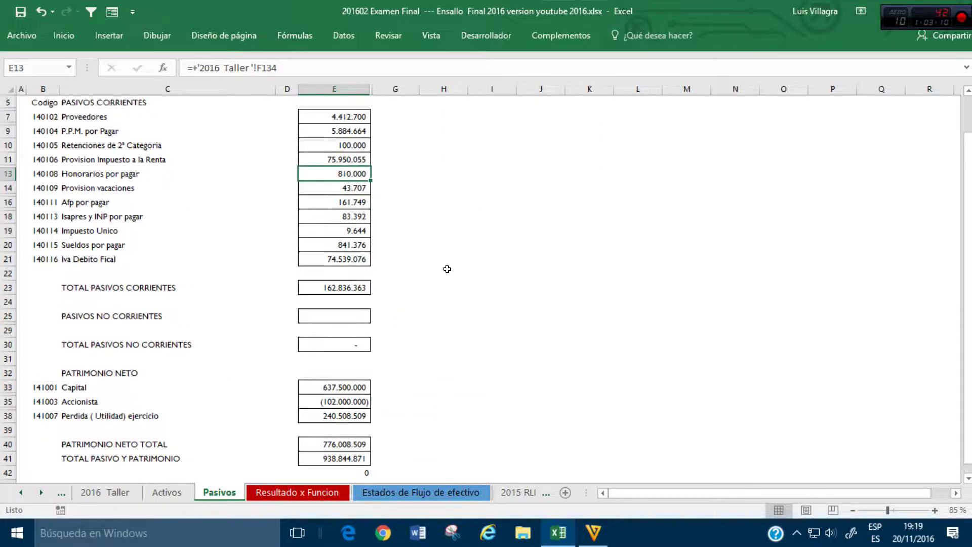
scroll(447, 269, "up", 1)
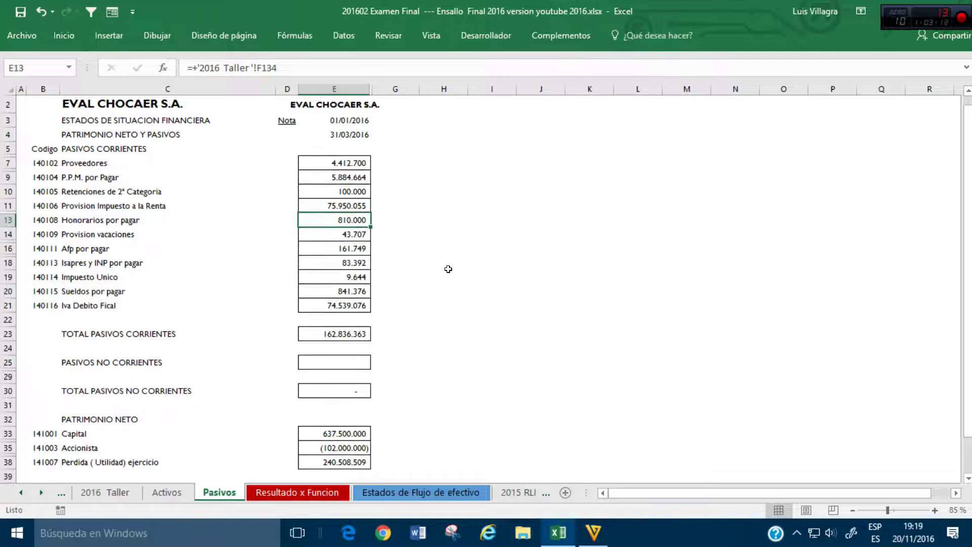
scroll(449, 269, "down", 1)
scroll(448, 269, "up", 1, "ctrl")
scroll(448, 269, "down", 2)
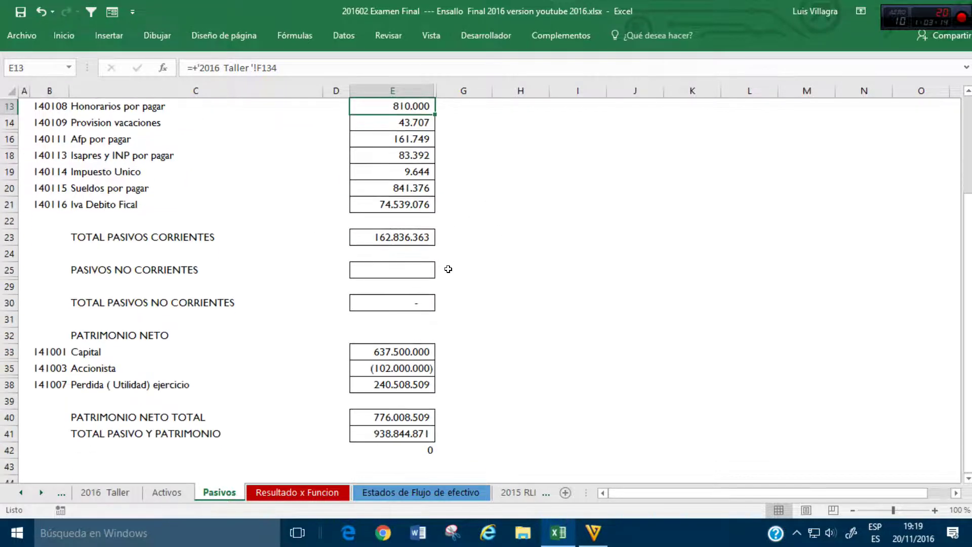
left_click(166, 491)
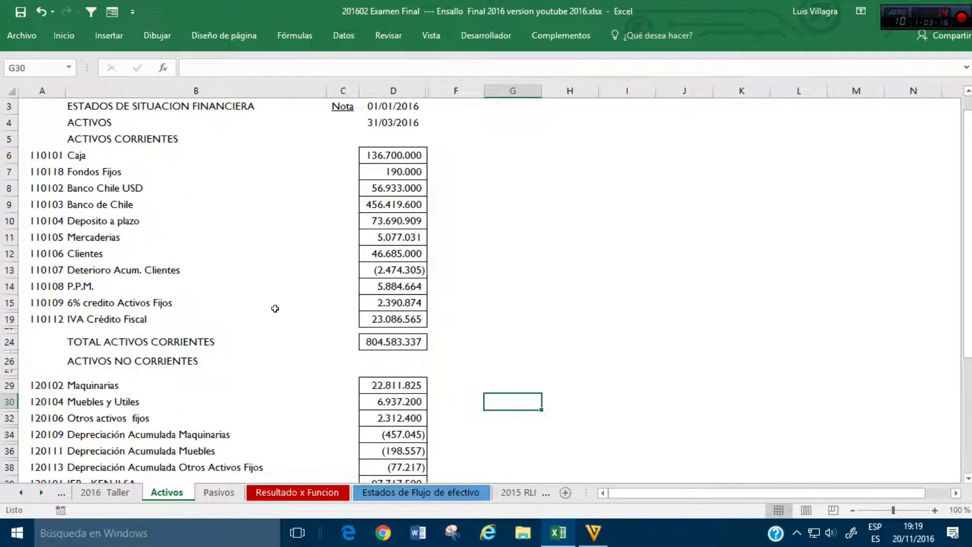
scroll(275, 308, "down", 1)
scroll(275, 309, "down", 1)
scroll(276, 308, "down", 1)
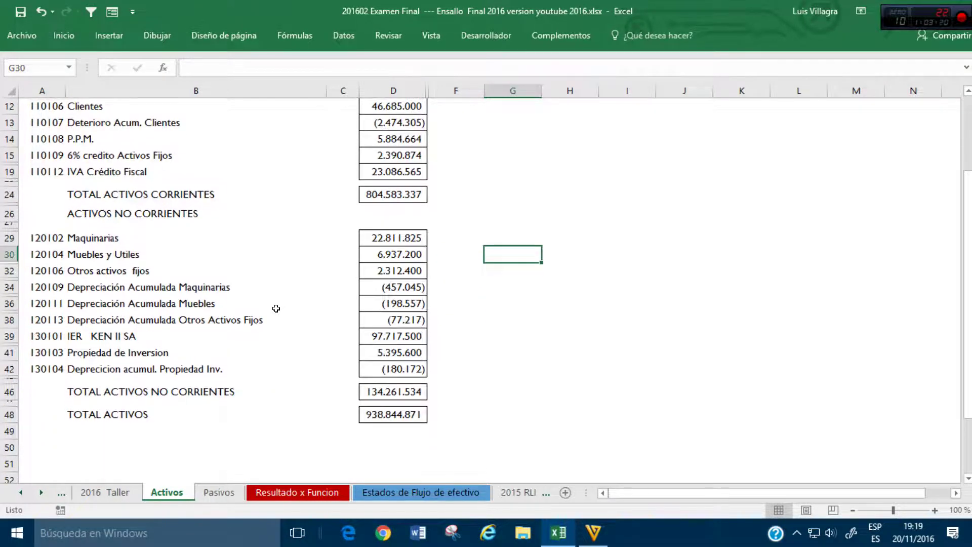
scroll(276, 309, "up", 4)
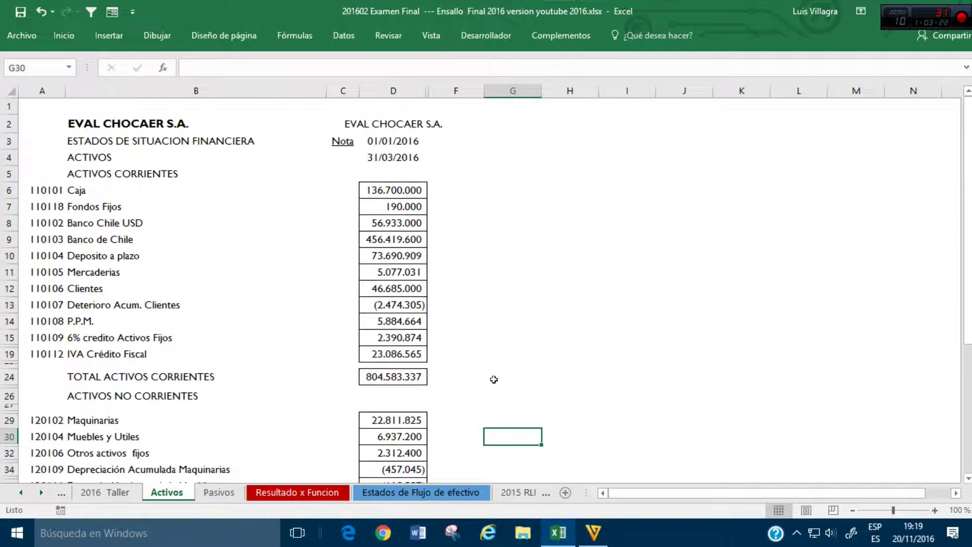
left_click(218, 490)
scroll(286, 306, "up", 2)
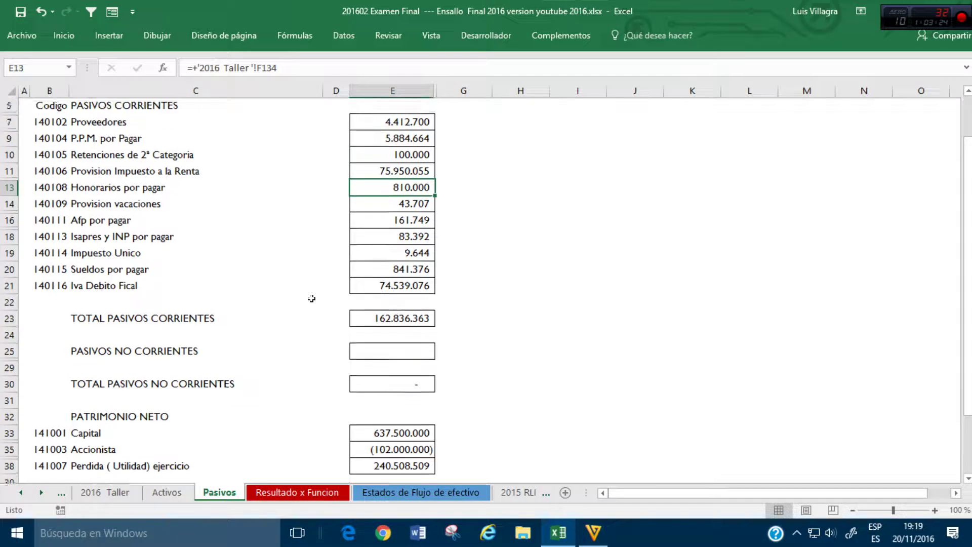
scroll(315, 298, "down", 4)
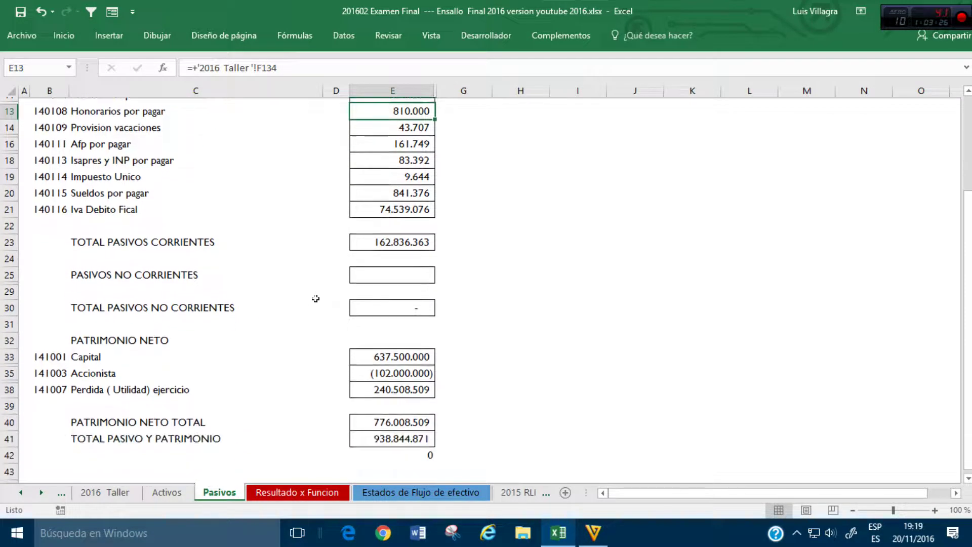
left_click(328, 492)
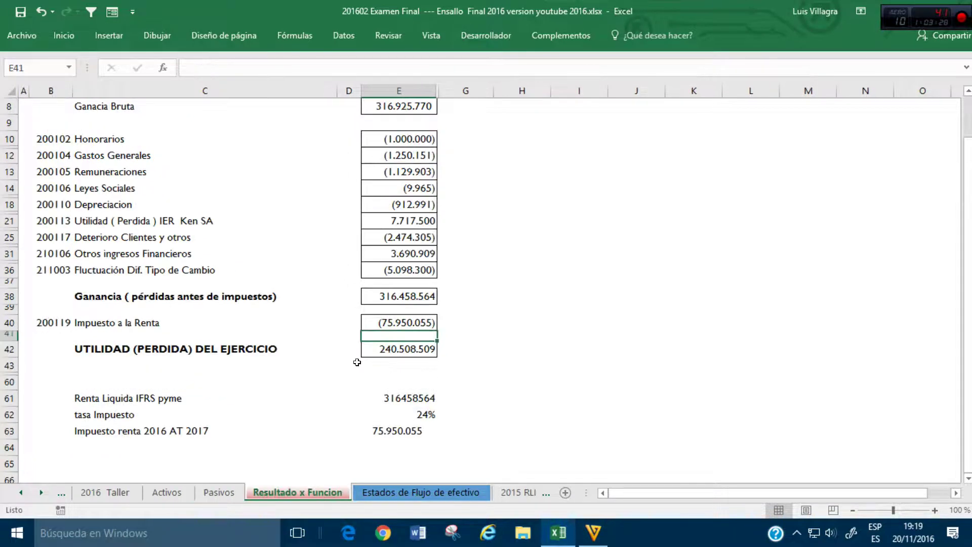
scroll(358, 362, "up", 3)
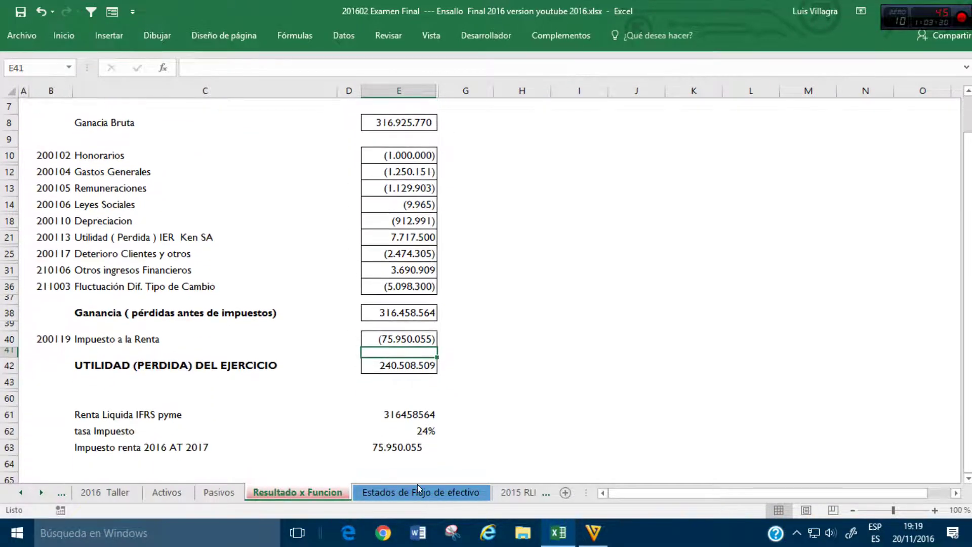
Step: Examine the Estados de Flujo de efectivo sheet from operating activities down to the closing cash check
left_click(421, 492)
scroll(448, 392, "down", 2)
scroll(449, 391, "up", 3)
scroll(449, 392, "up", 3)
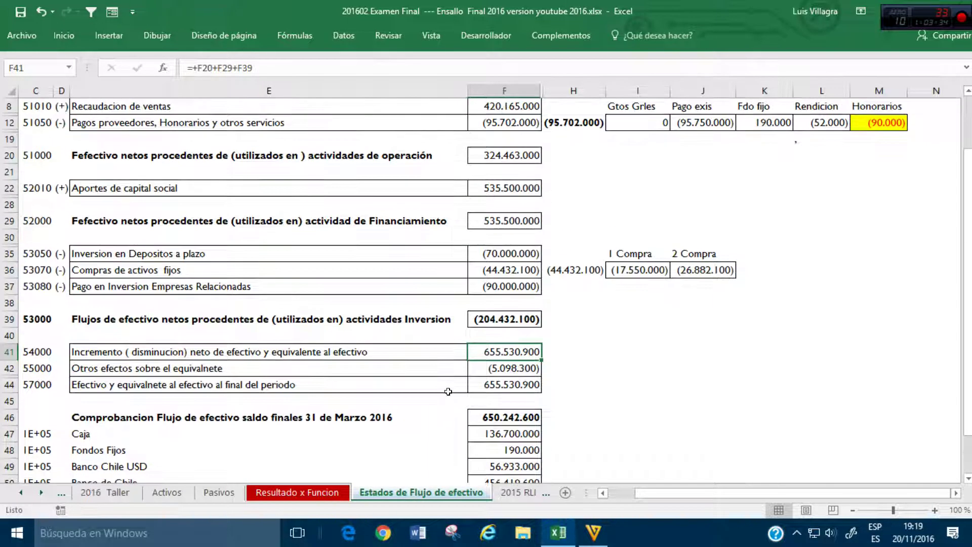
scroll(448, 392, "down", 3)
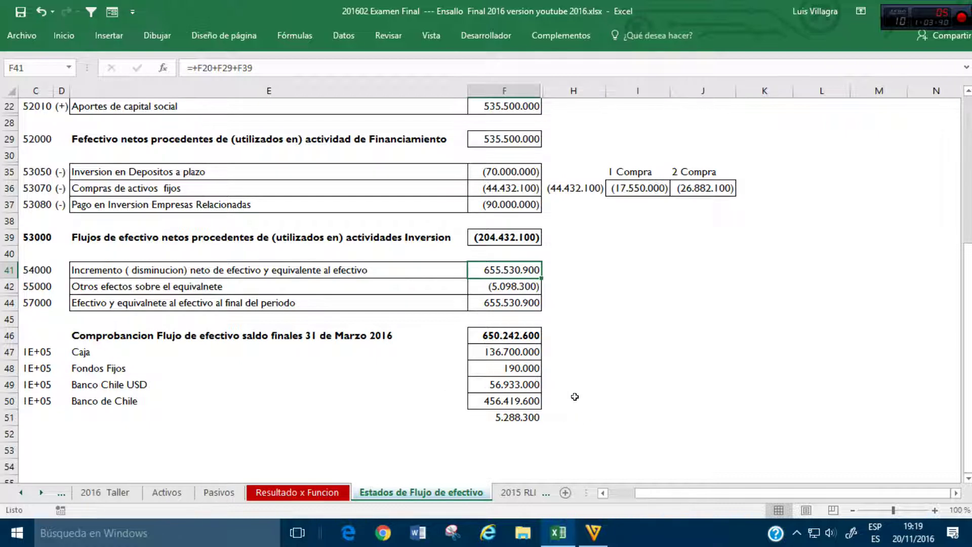
scroll(575, 397, "up", 4)
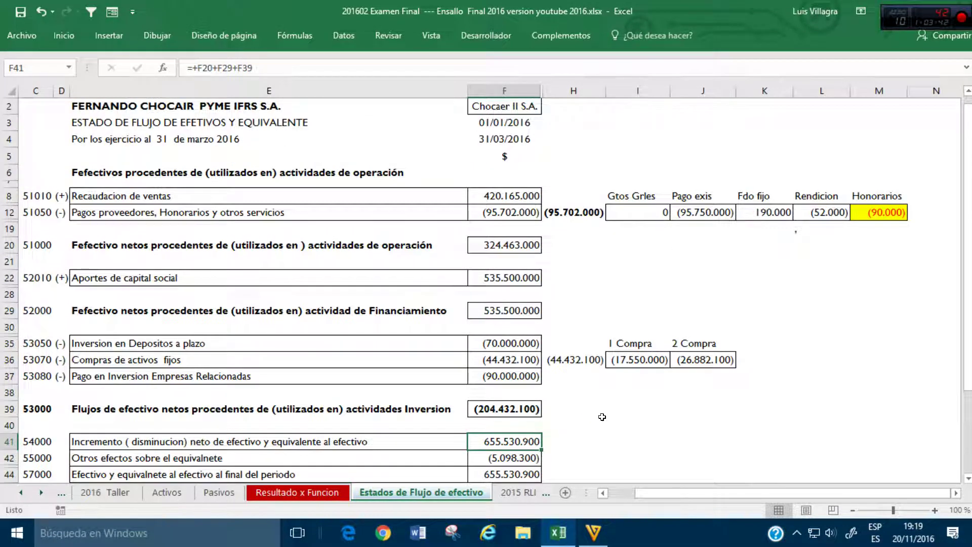
scroll(602, 417, "down", 1)
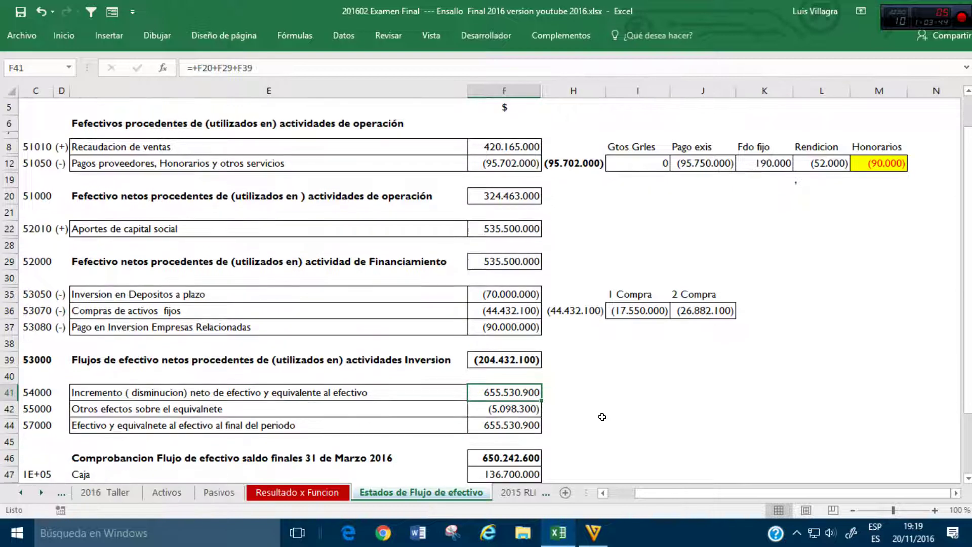
scroll(602, 417, "down", 2)
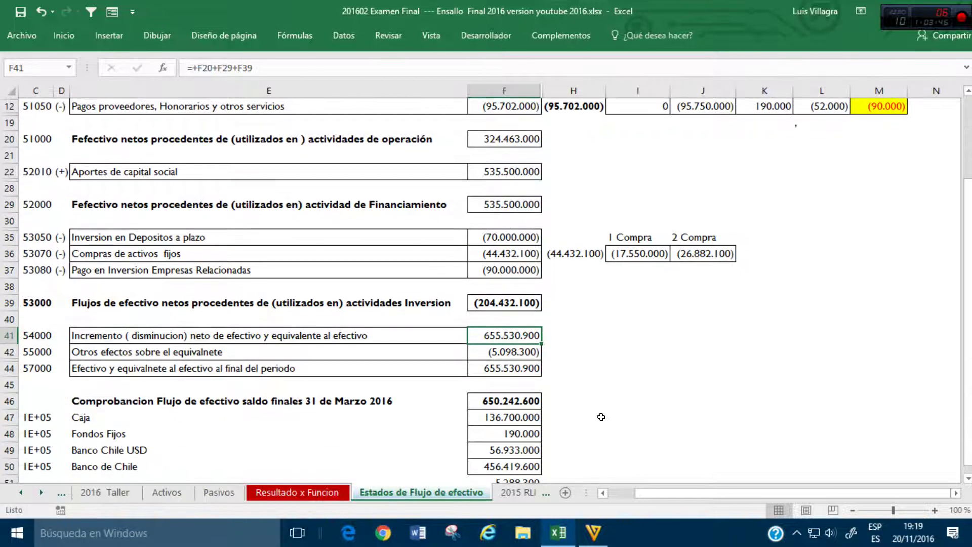
Step: Try 0 for Otros efectos sobre el equivalnete in F42, check the closing cash difference, and undo the entry
key("Down")
key("Down")
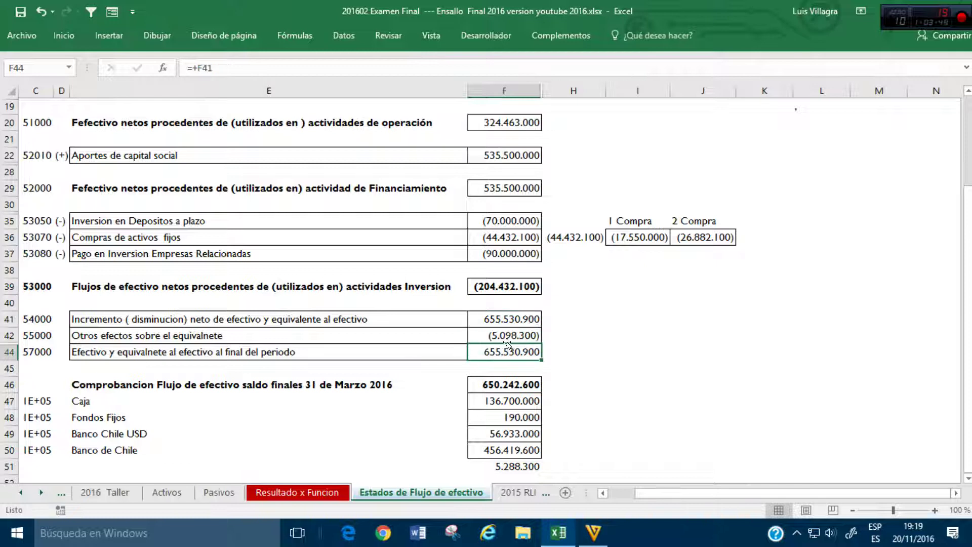
key("Up")
type("=+0")
key("Return")
key("Up")
key("Down")
key("Down")
key("Down")
key("Down")
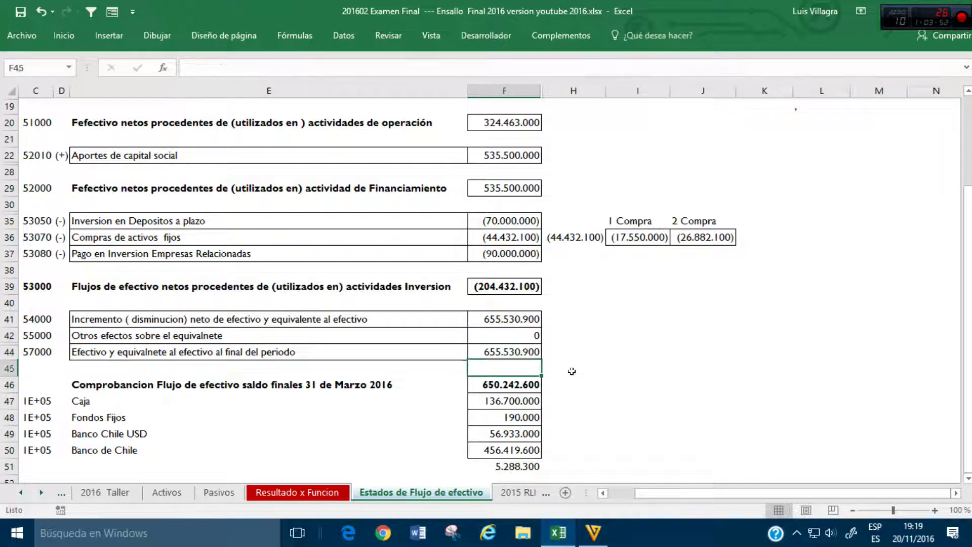
key("Up")
key("Up")
key("Up")
key("Down")
key("Up")
key("Up")
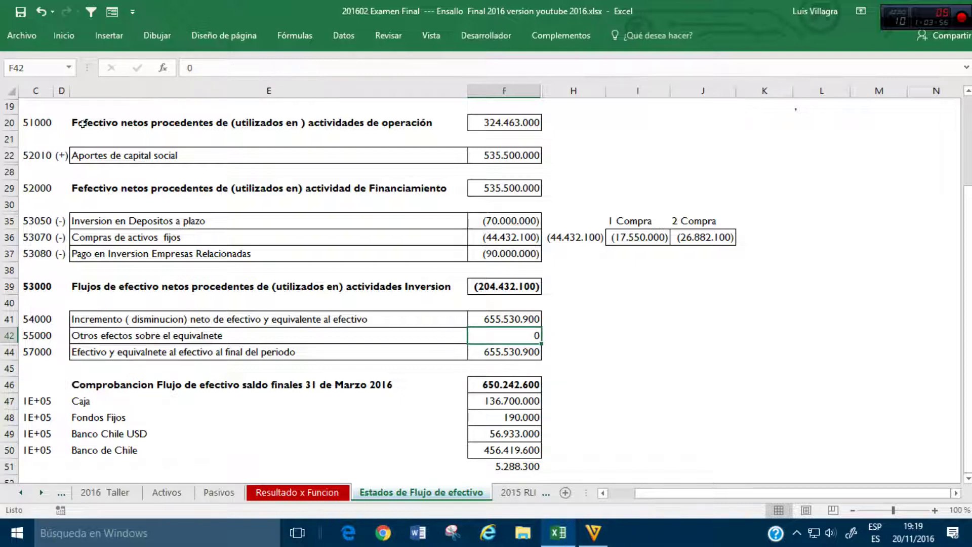
left_click(40, 12)
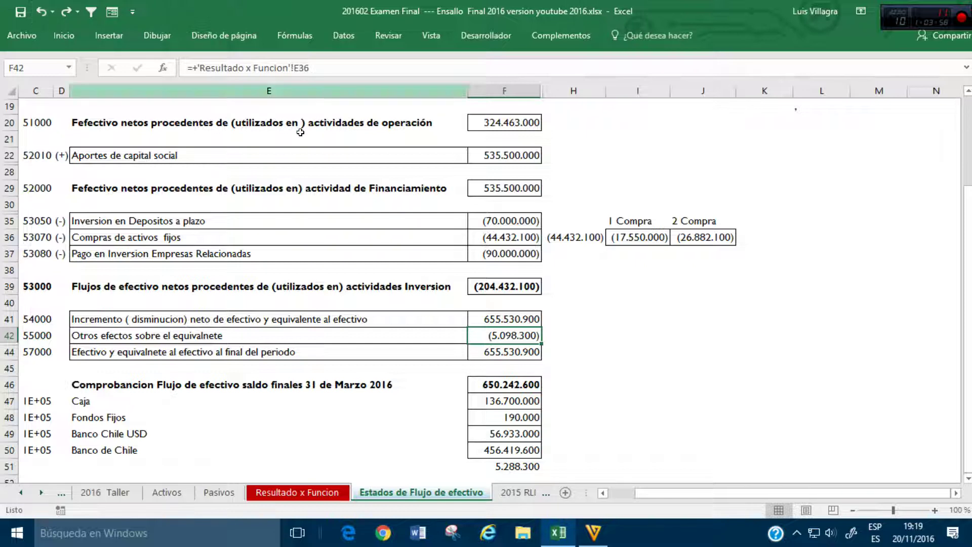
Step: Set the closing cash balance in F44 to the sum F41+F42 so it includes the other effects
left_click(505, 354)
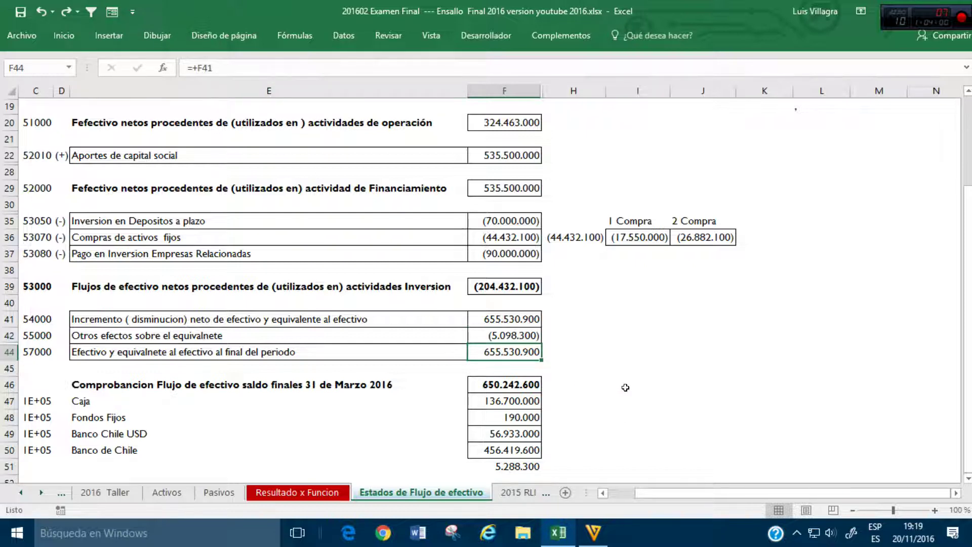
type("+")
key("Up")
key("Up")
type("+")
key("Down")
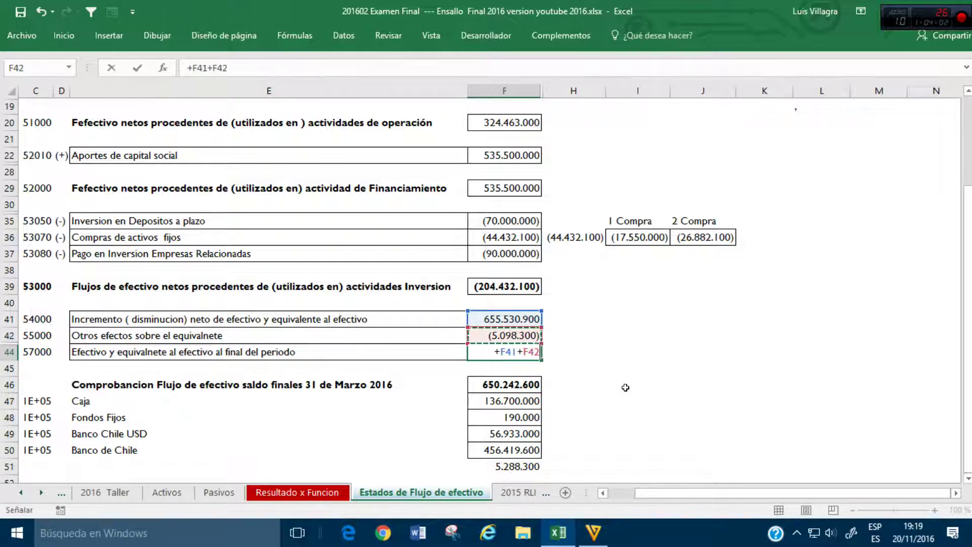
key("Return")
key("Down")
key("Up")
key("Up")
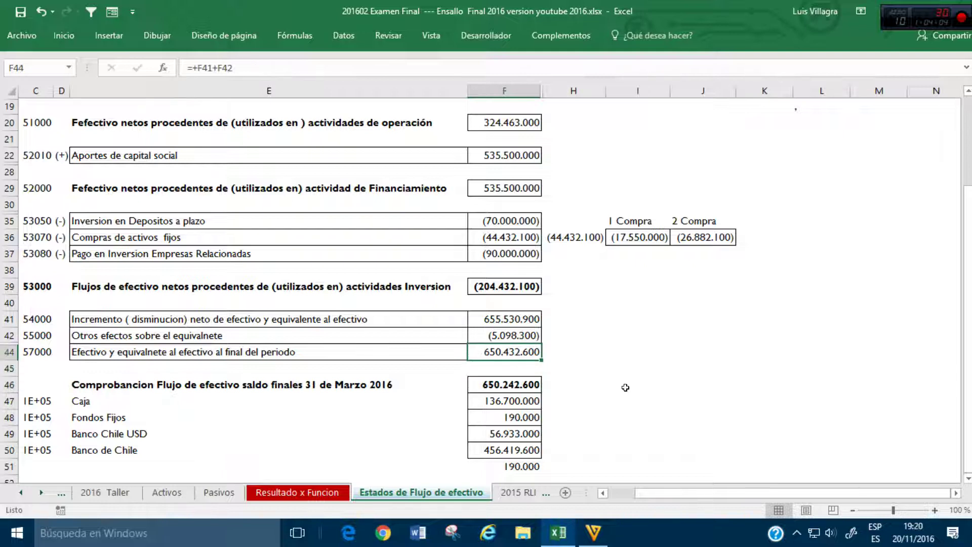
Step: Check the difference formula in F51 and make the Fdo fijo amount in K12 negative, as =-'2016 Taller '!L75
left_click(537, 465)
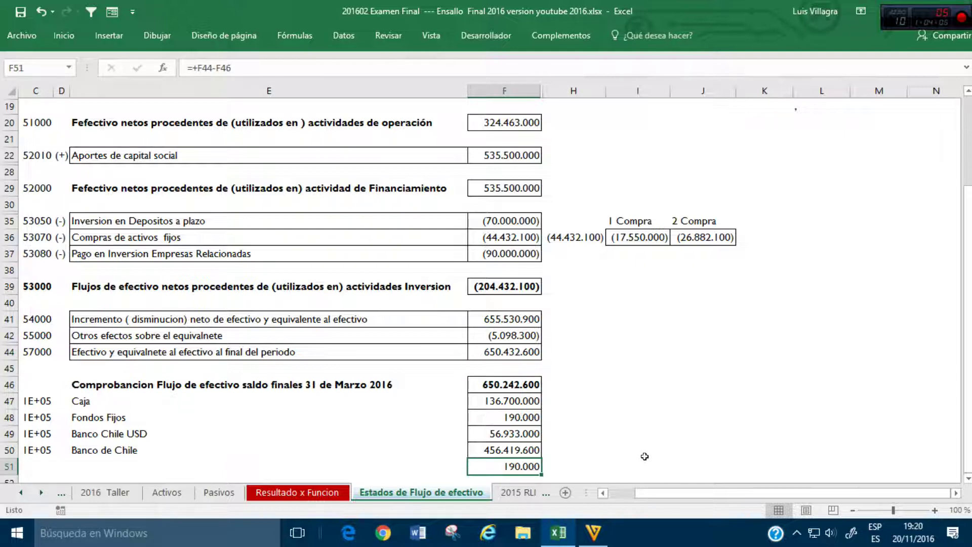
scroll(647, 455, "up", 3)
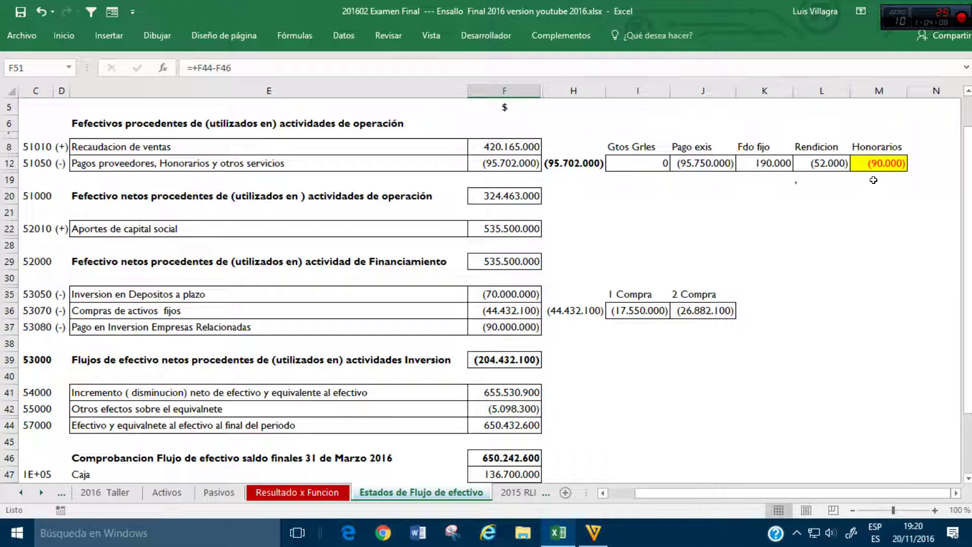
left_click(875, 165)
left_click(646, 169)
left_click(750, 168)
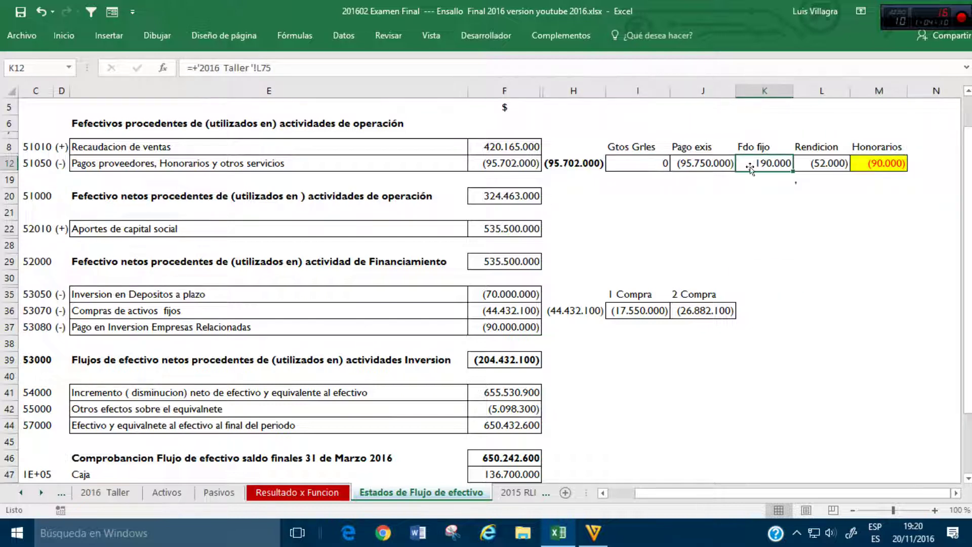
left_click(192, 68)
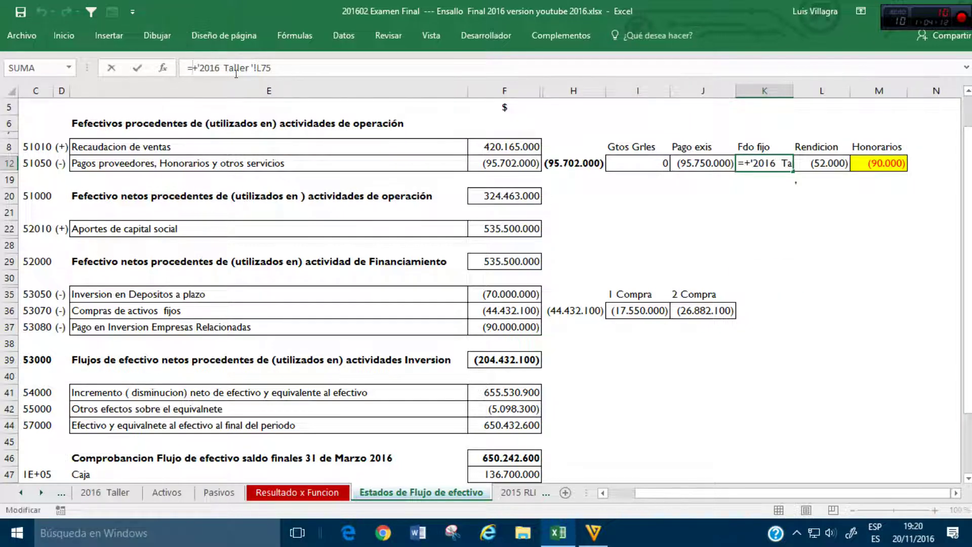
key("Return")
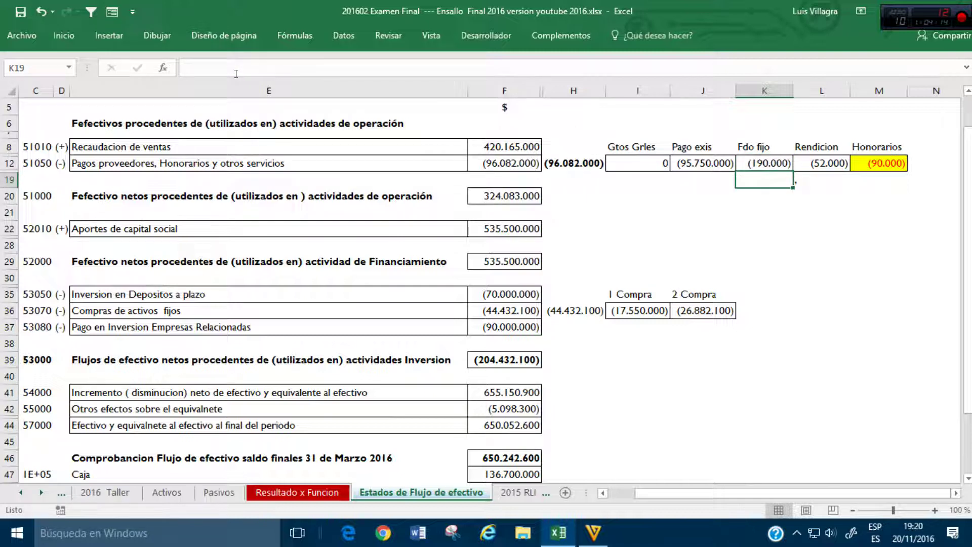
Step: Review the cash flow statement against the closing cash balances, checking the formulas in F50, F51 and K12
scroll(395, 202, "down", 2)
scroll(463, 229, "up", 2)
scroll(464, 229, "up", 1)
scroll(798, 345, "down", 2)
scroll(788, 343, "down", 1)
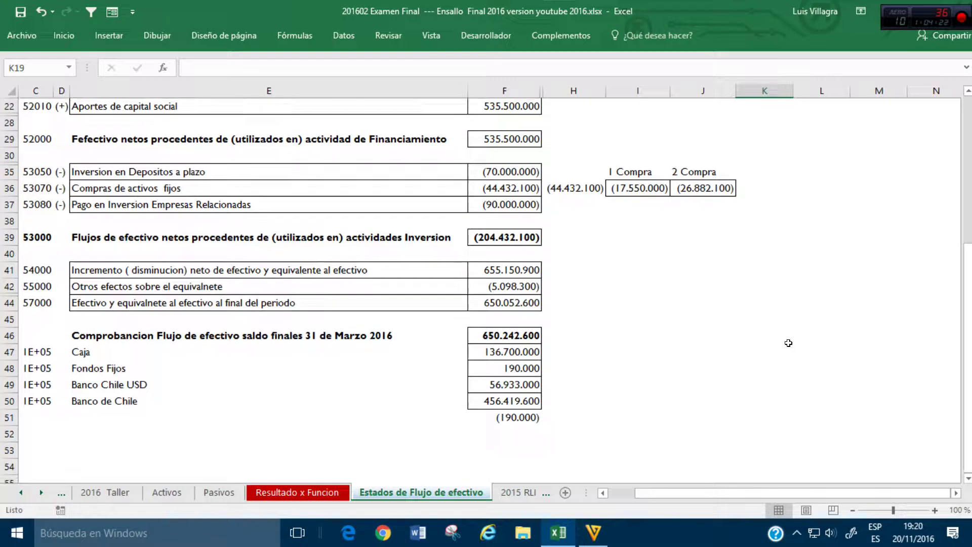
left_click(502, 400)
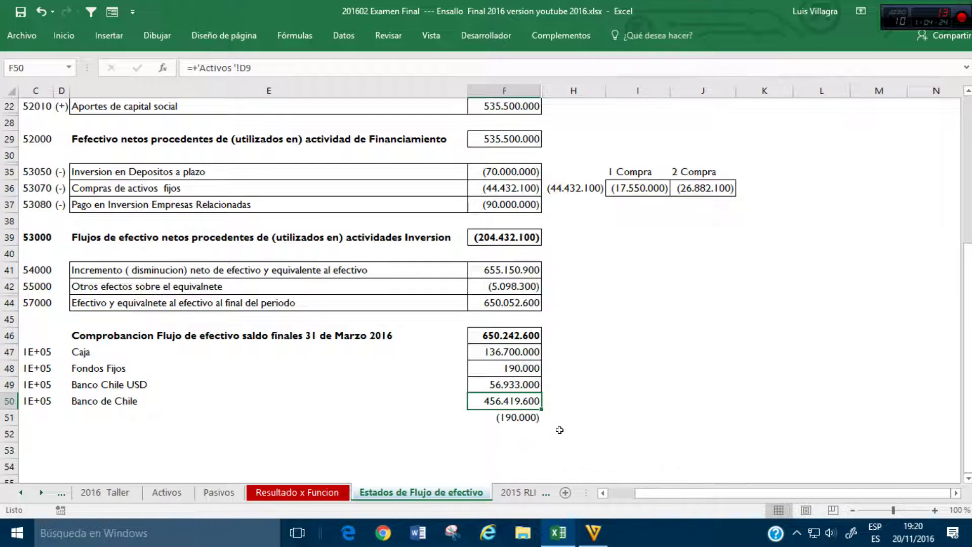
left_click(522, 416)
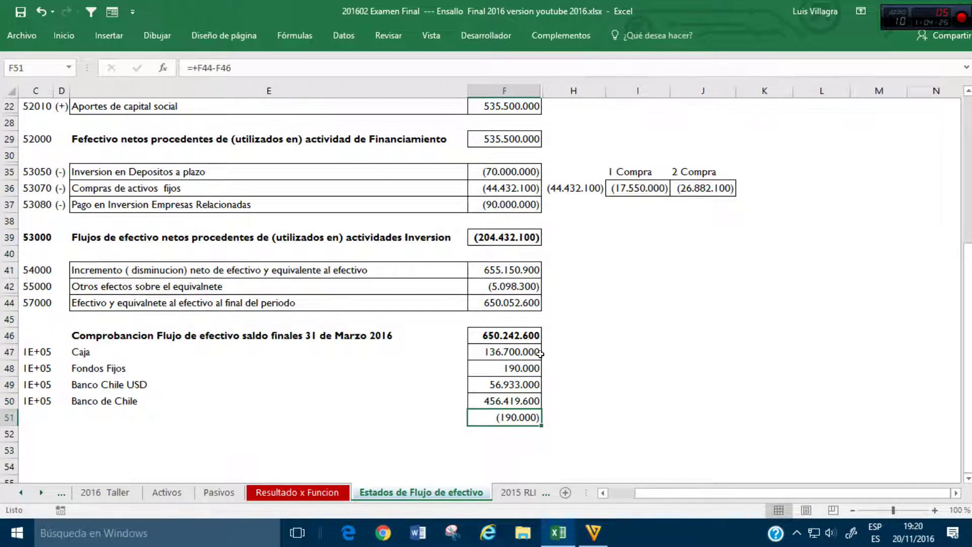
scroll(571, 363, "down", 1)
scroll(565, 361, "up", 5)
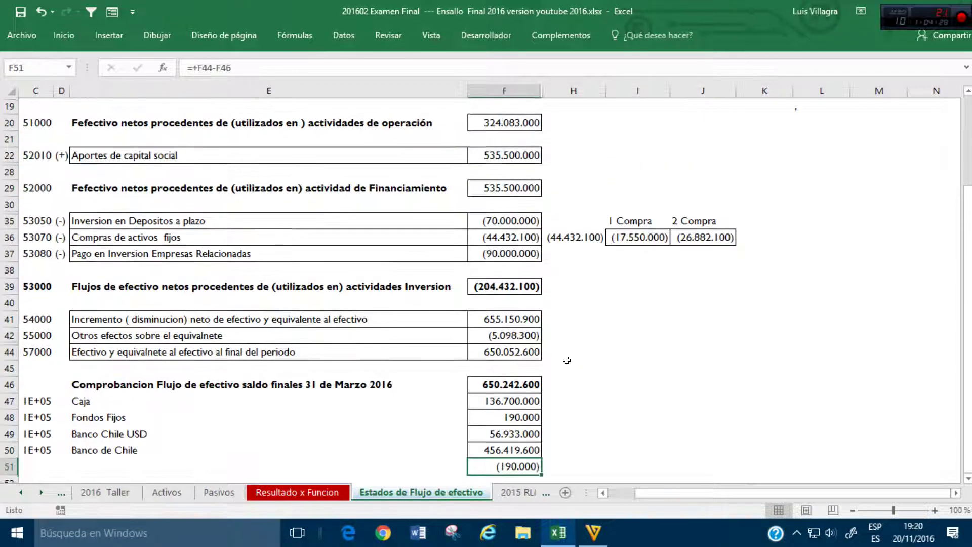
scroll(565, 362, "up", 2)
left_click(771, 214)
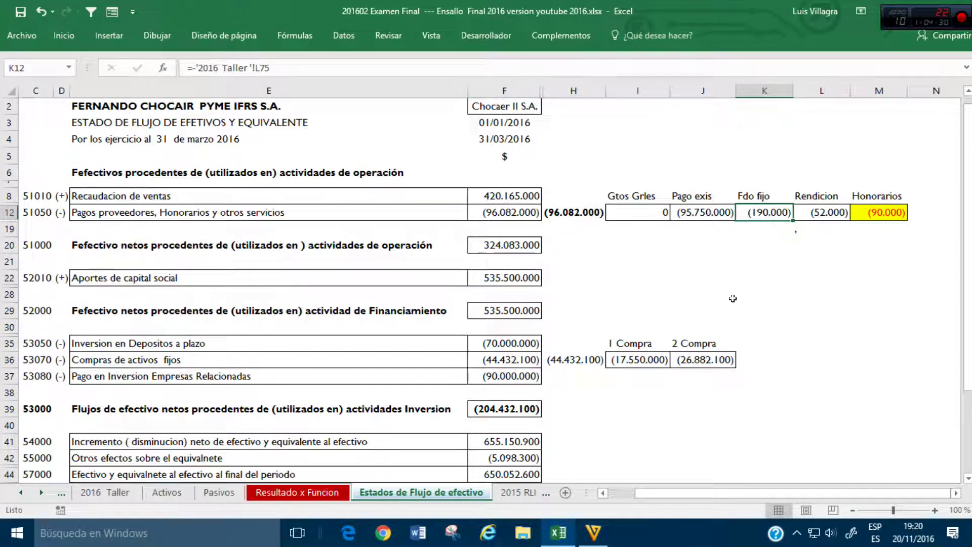
scroll(610, 376, "down", 1)
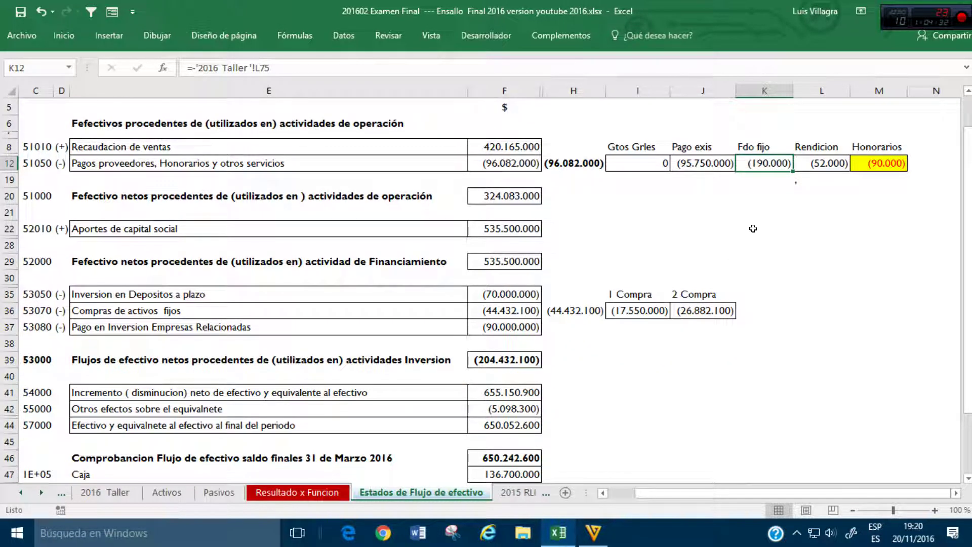
Step: Check the Banco Chile total formula in K77 of 2016 Taller and fill it across to L77
left_click(105, 492)
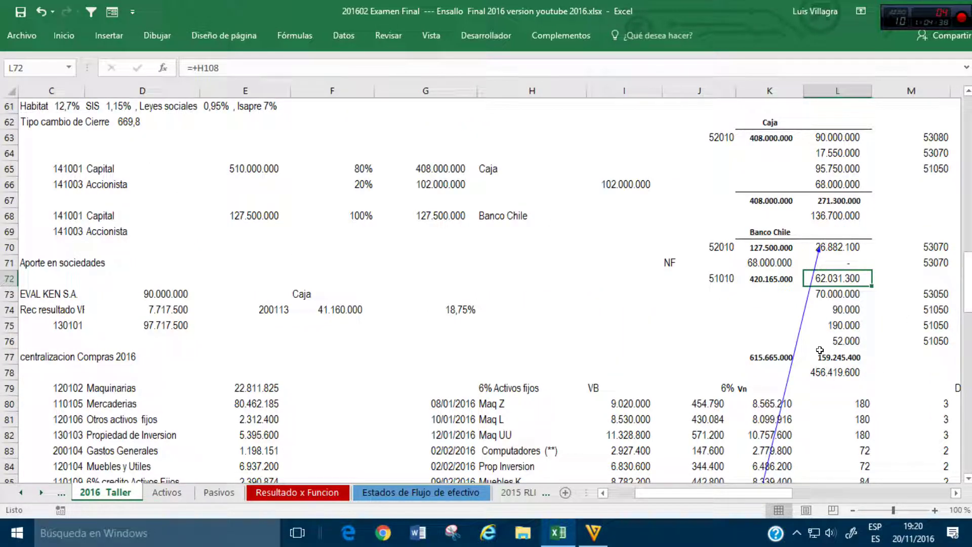
left_click(764, 358)
left_click(236, 68)
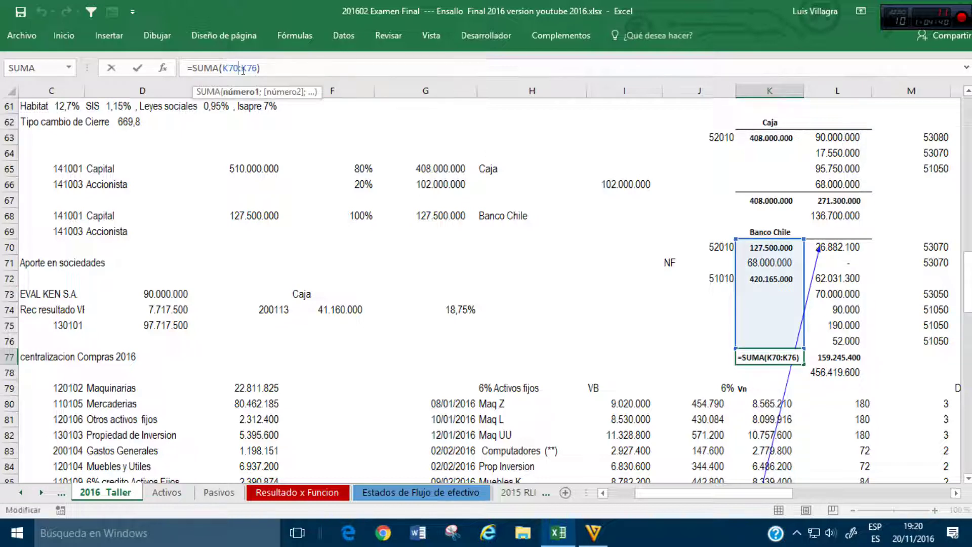
key("Return")
left_click(768, 356)
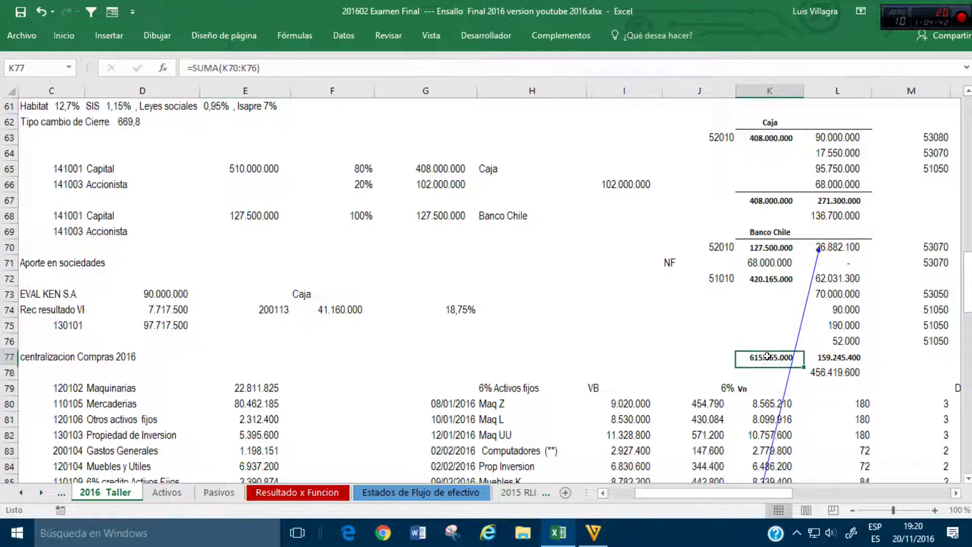
left_click_drag(801, 363, 845, 359)
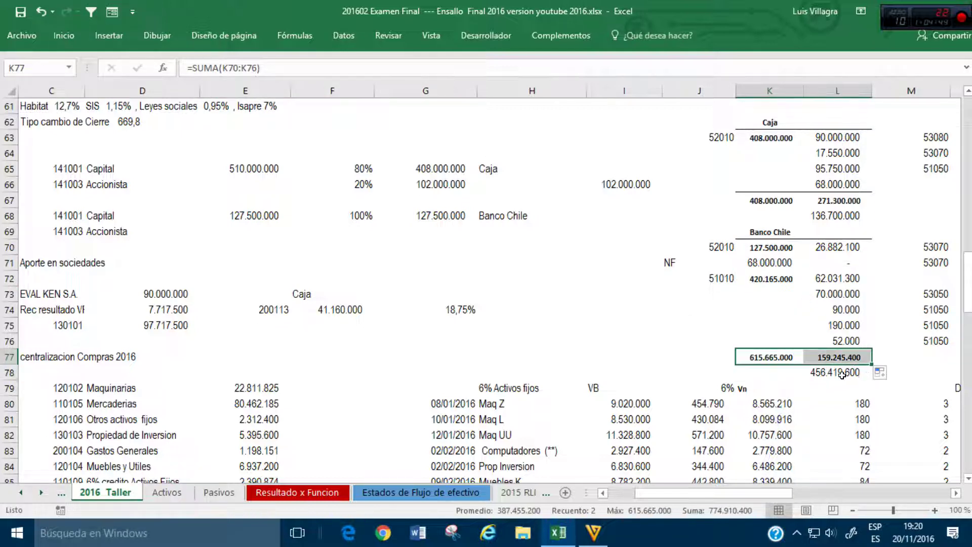
left_click(841, 373)
key("Up")
key("Up")
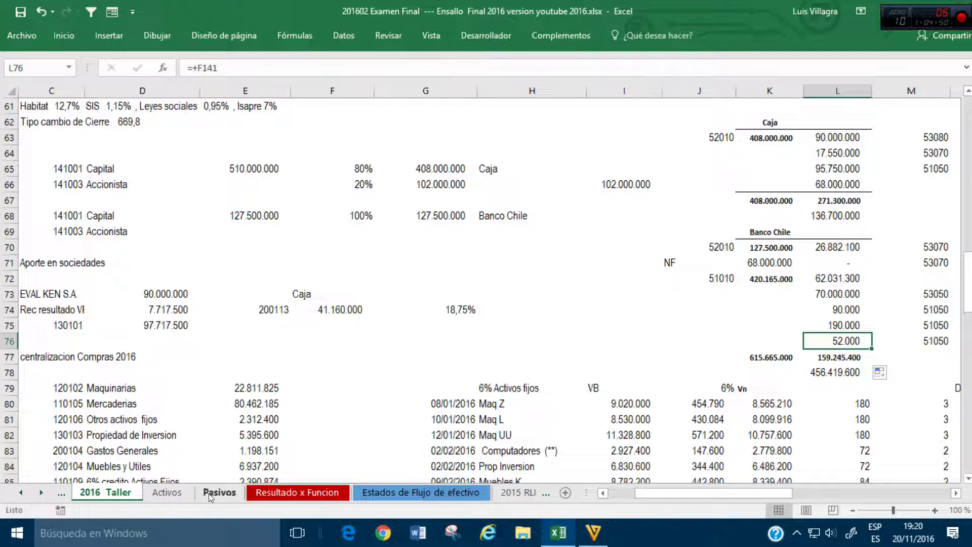
Step: Check the SUMA(I12:N12) formula in H12 of the cash flow statement and its Pago exis and Fdo fijo components
left_click(405, 494)
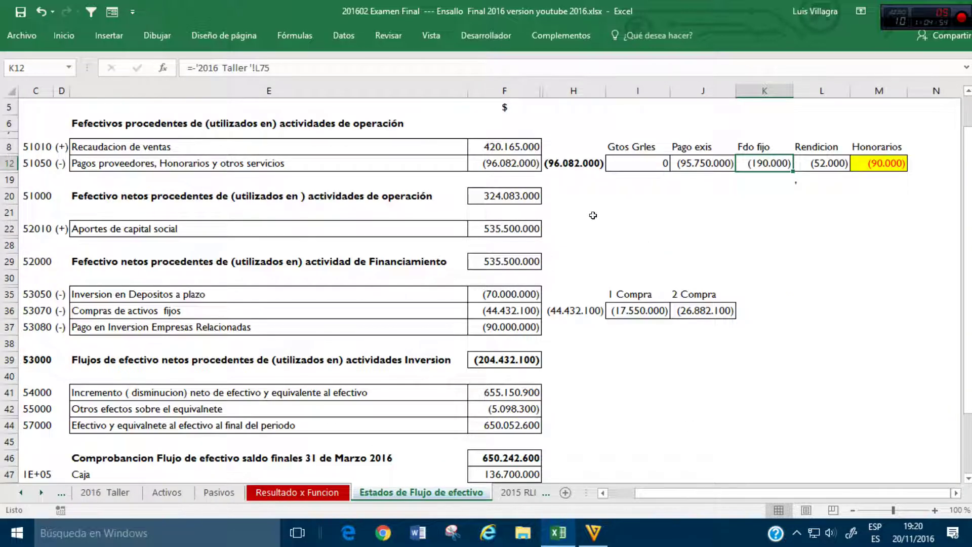
left_click(561, 162)
left_click(288, 74)
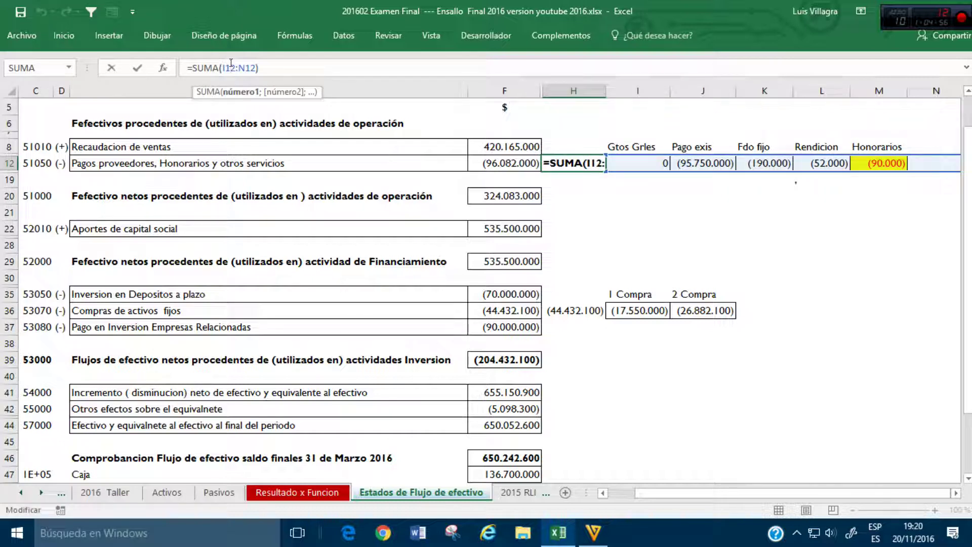
scroll(822, 488, "left", 1)
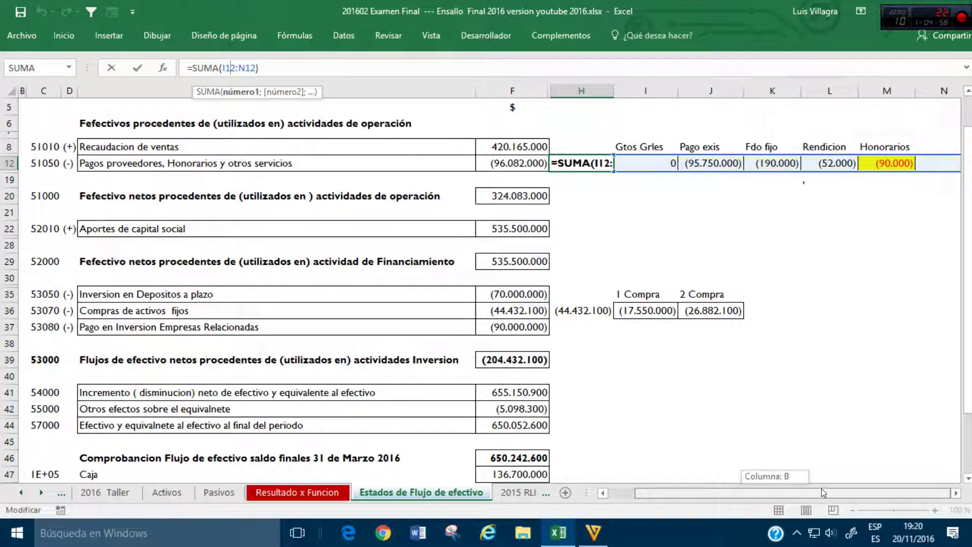
left_click(937, 261)
left_click(892, 182)
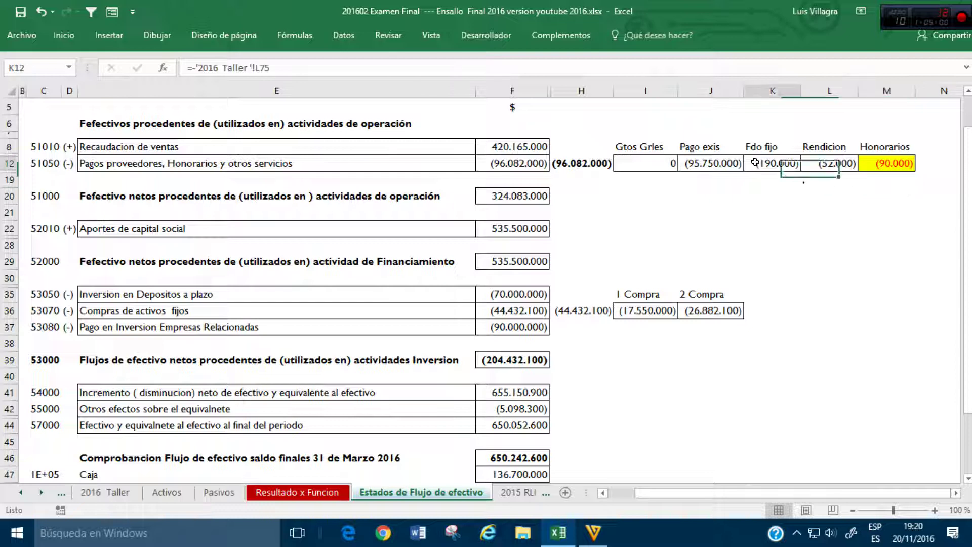
left_click(711, 159)
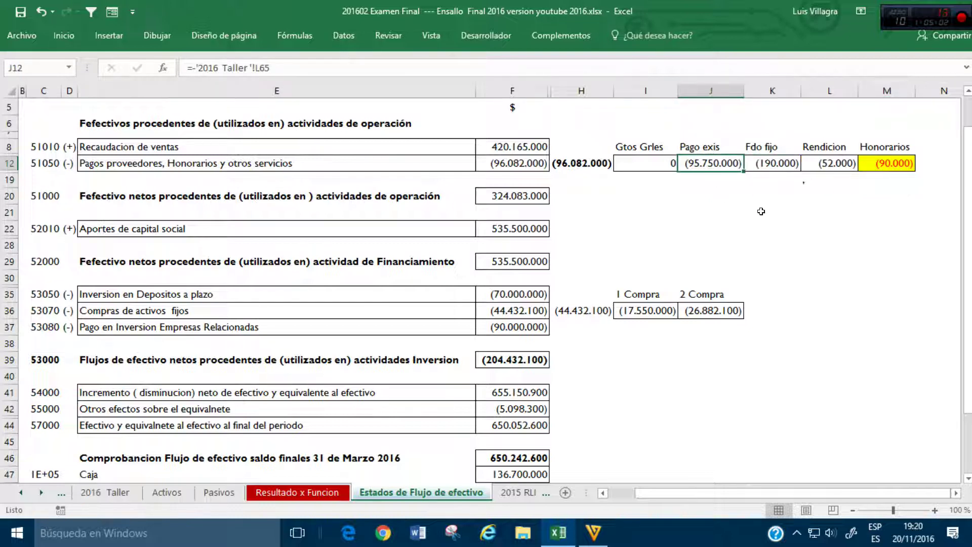
left_click(776, 161)
left_click(590, 162)
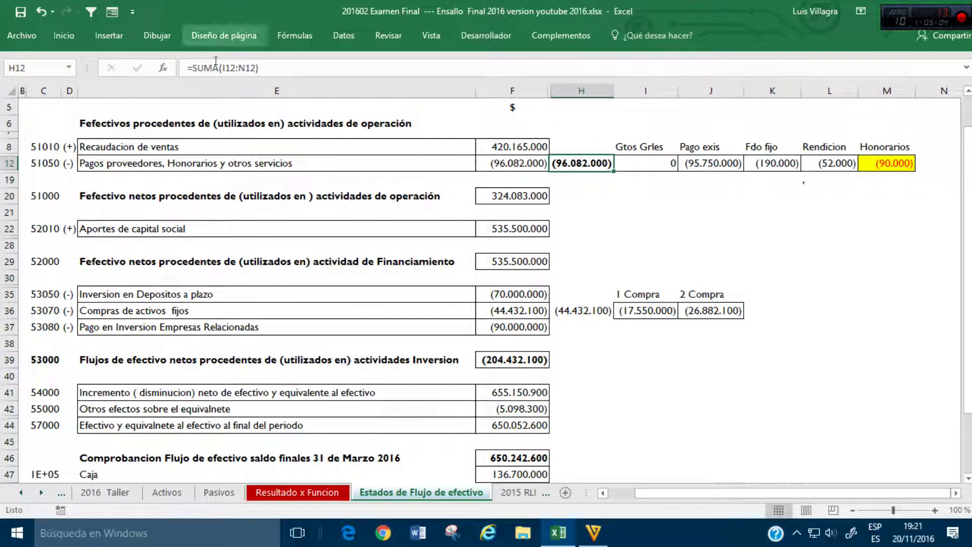
key("F2")
key("Escape")
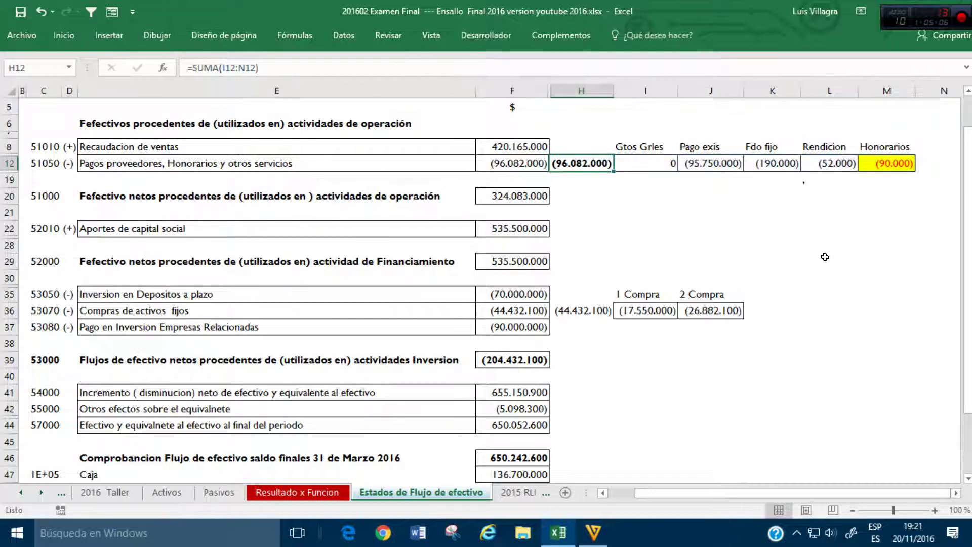
Step: Compare the closing cash in F44 and the Caja balance in F47 with the cash flow lines above
scroll(825, 257, "down", 3)
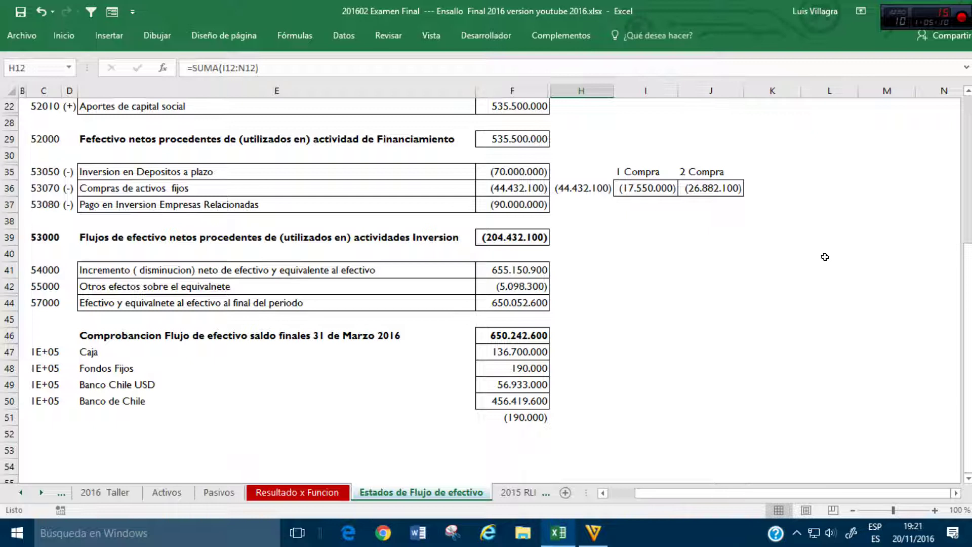
left_click(509, 306)
left_click(523, 349)
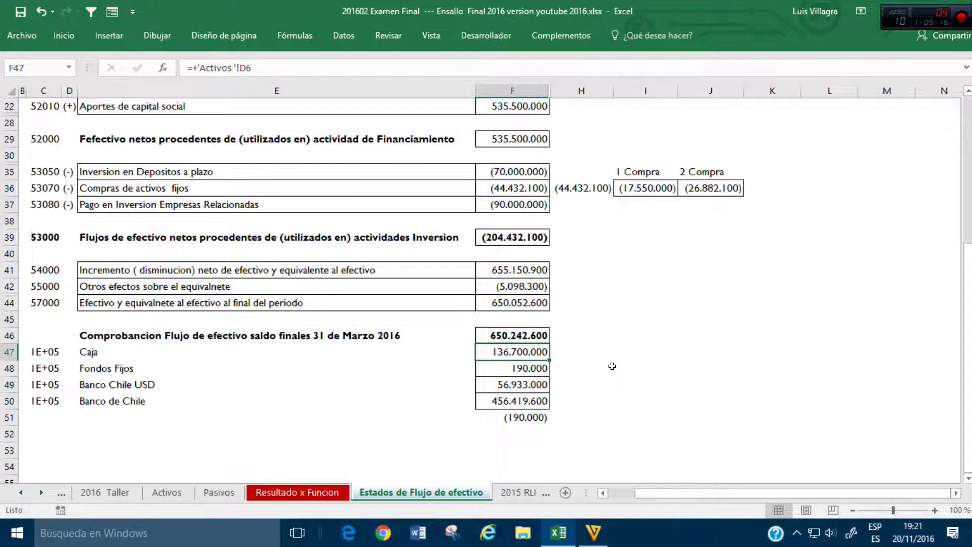
scroll(613, 364, "up", 5)
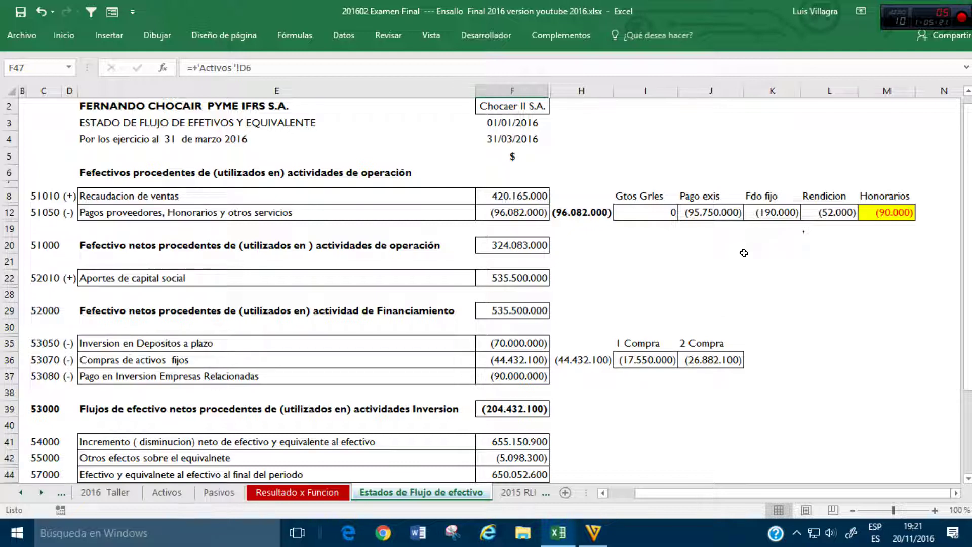
scroll(734, 255, "down", 1)
scroll(734, 255, "down", 2)
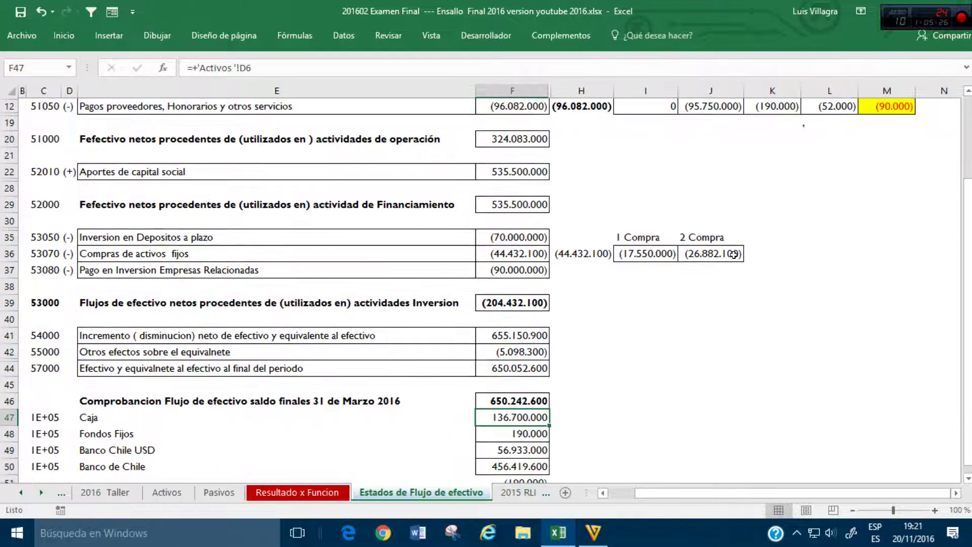
scroll(734, 255, "up", 1)
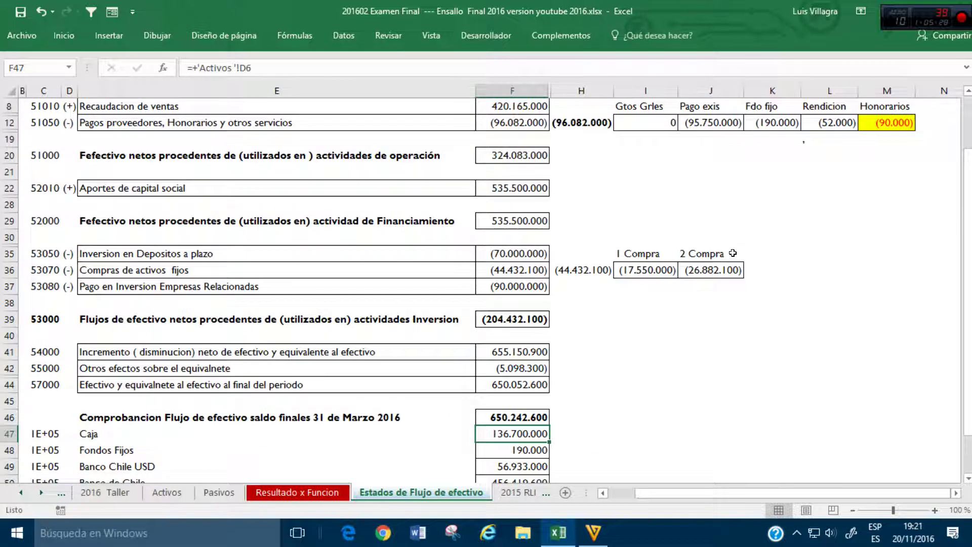
scroll(733, 253, "up", 2)
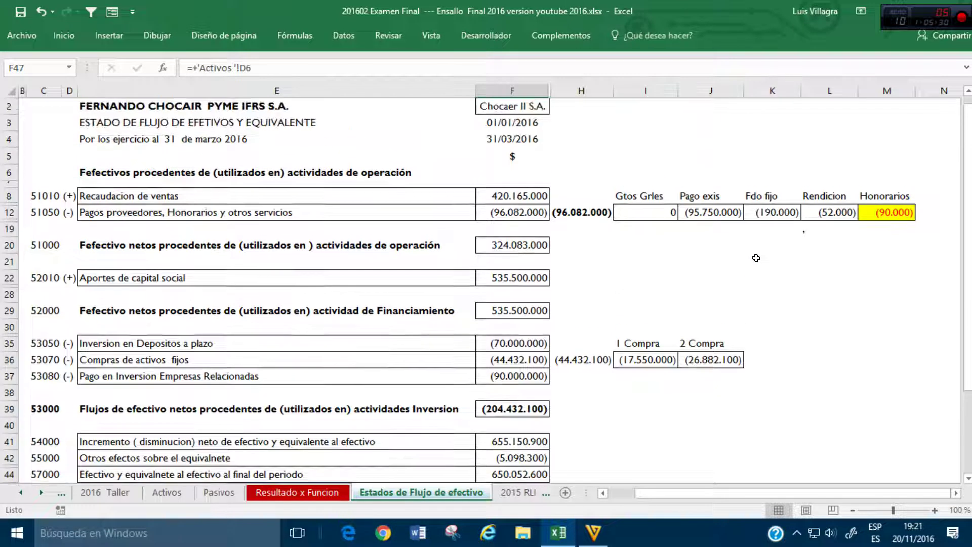
scroll(782, 286, "down", 1)
scroll(783, 287, "down", 1)
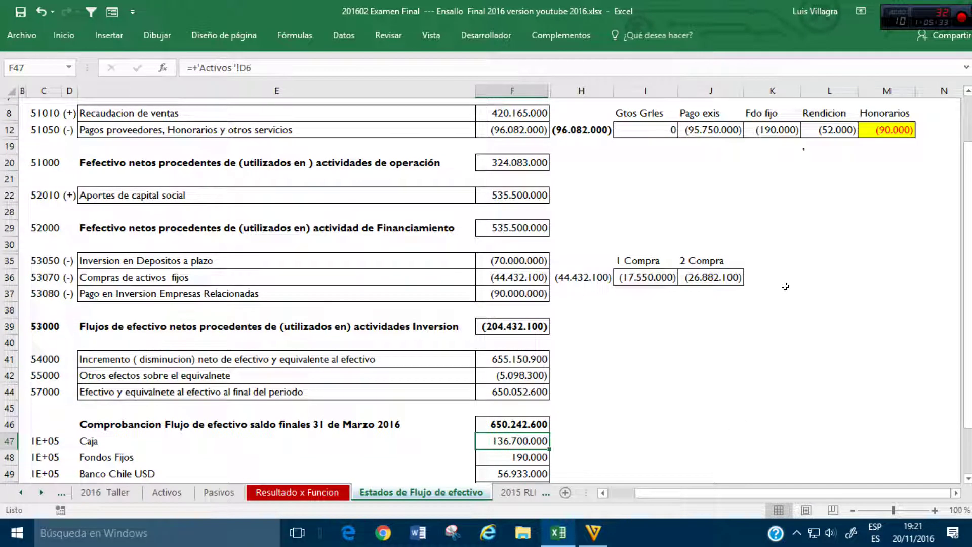
Step: Recheck the supplier payments sum in H12 against the difference in F51 and the Fondos Fijos balance in F48
left_click(560, 131)
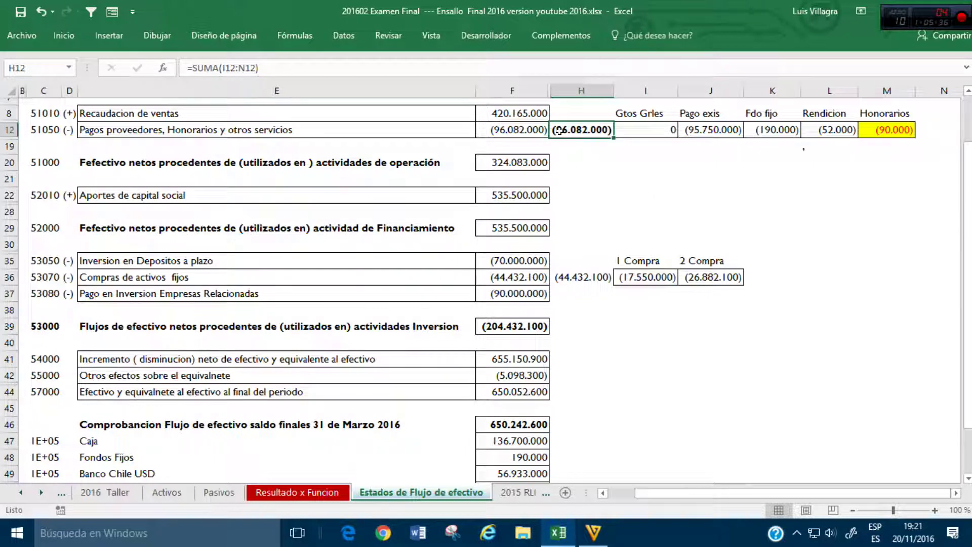
left_click(228, 67)
key("Escape")
scroll(759, 219, "down", 1)
scroll(760, 220, "down", 2)
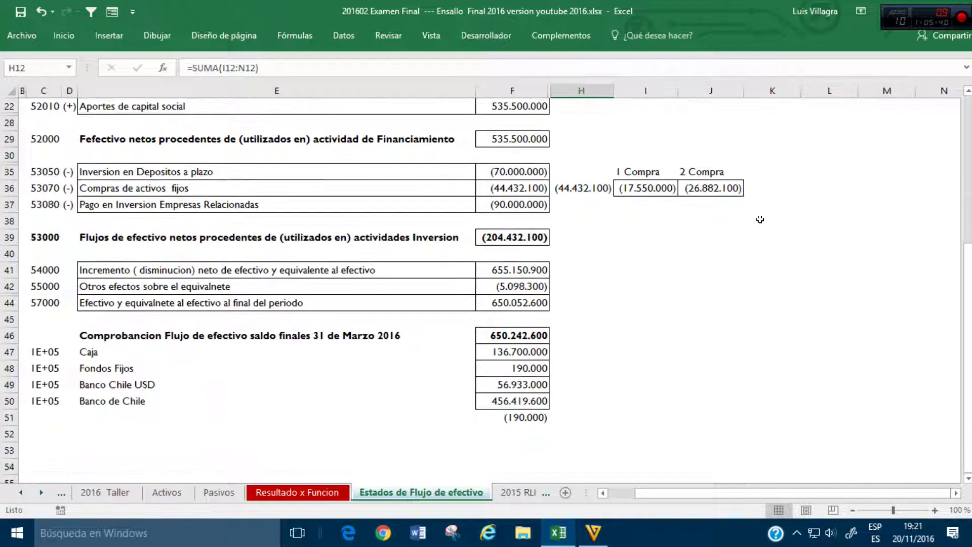
left_click(511, 417)
left_click(523, 364)
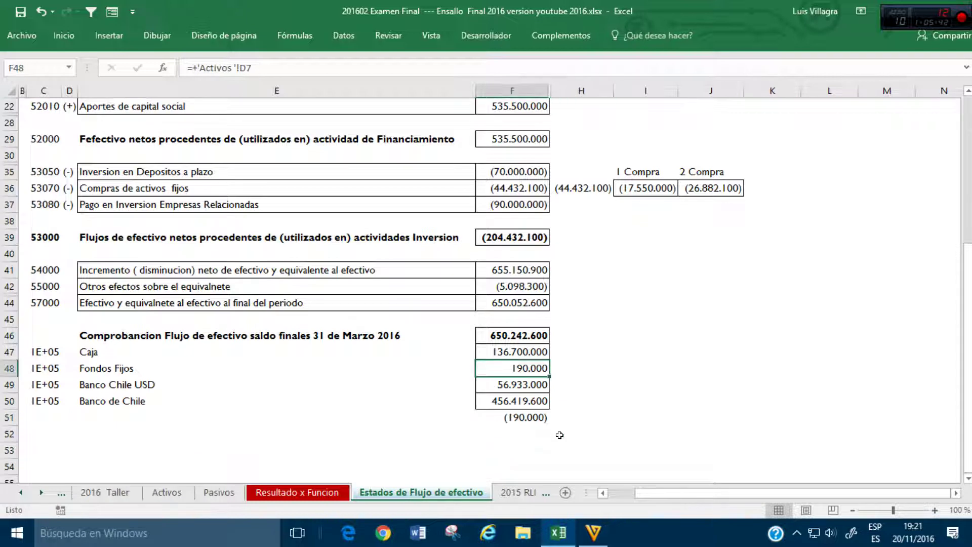
scroll(589, 377, "up", 5)
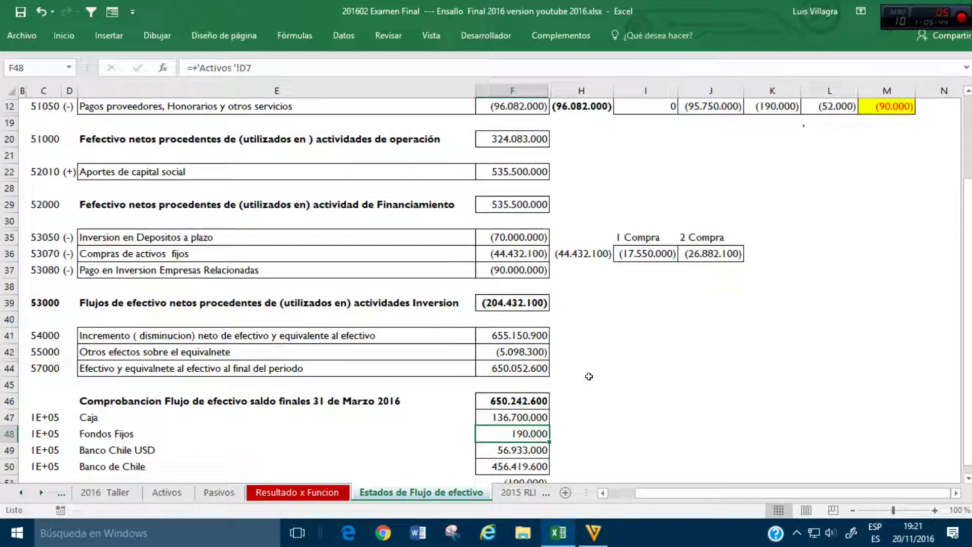
Step: Inspect the Banco Chile outflow references in L74, L75 and L76 of 2016 Taller
left_click(114, 493)
left_click(838, 324)
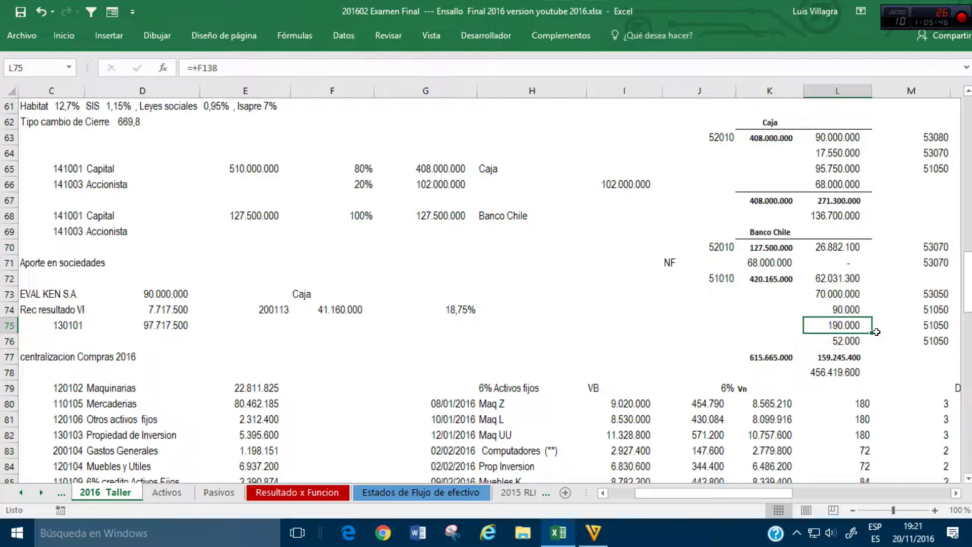
left_click(846, 339)
left_click(843, 311)
left_click(849, 325)
left_click(847, 340)
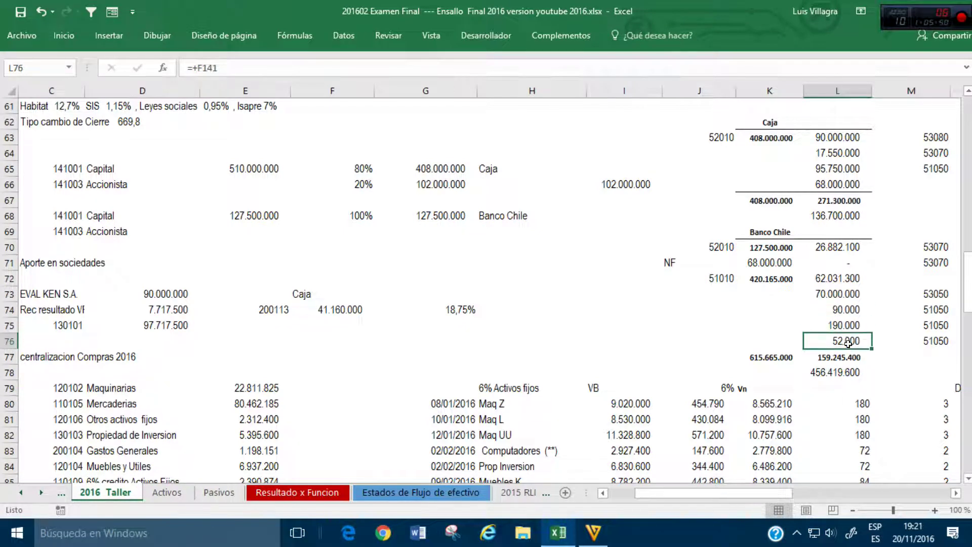
left_click(844, 311)
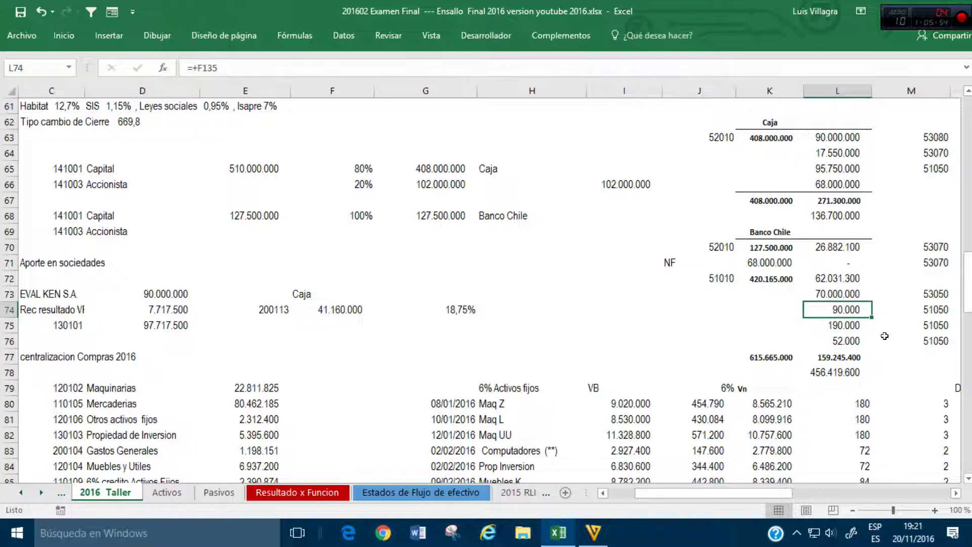
Step: Review the journal entries down to Provision vacaciones for the bank payments of Honorarios, Fondos Fijos and Gastos Generales
scroll(563, 336, "down", 18)
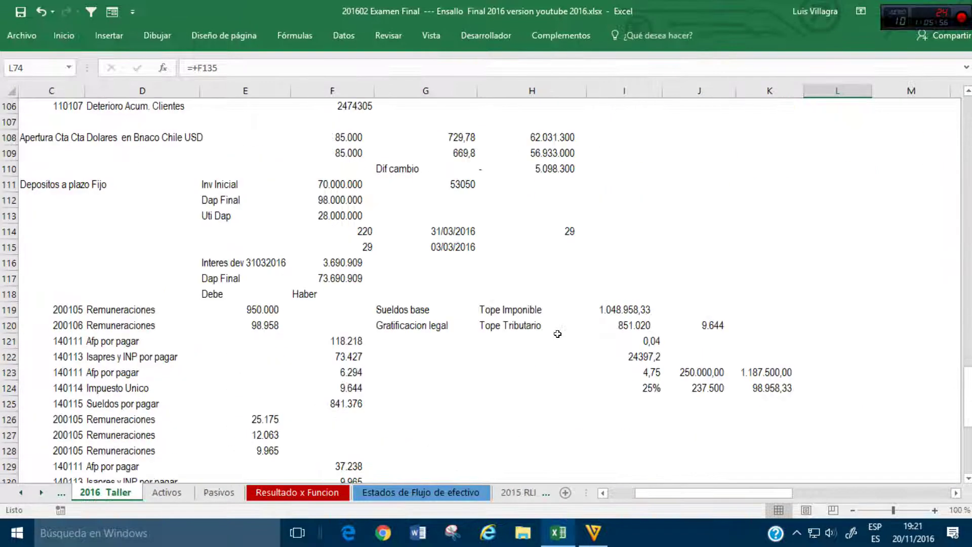
scroll(559, 334, "down", 3)
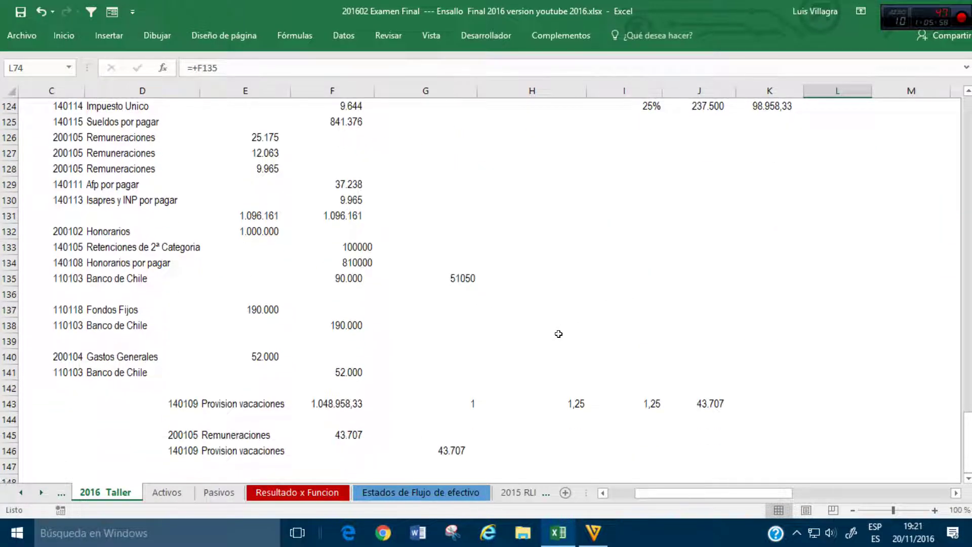
scroll(559, 334, "down", 2)
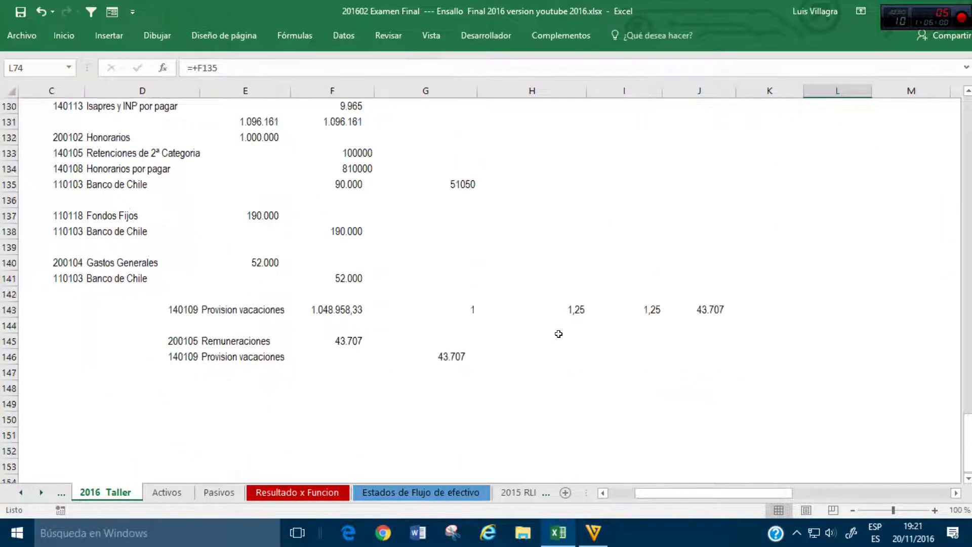
scroll(559, 334, "up", 6)
scroll(558, 334, "up", 7)
scroll(559, 334, "up", 5)
scroll(560, 333, "up", 5)
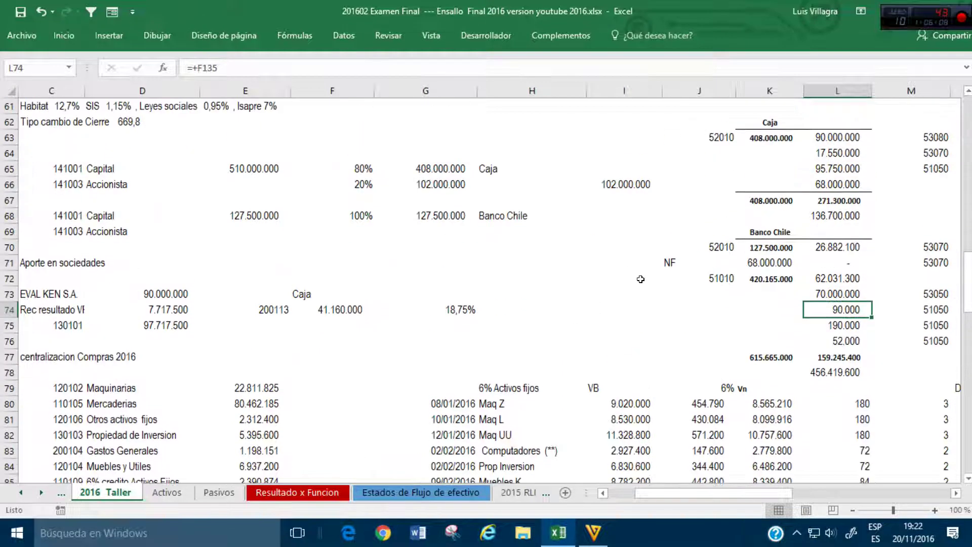
scroll(641, 279, "up", 2)
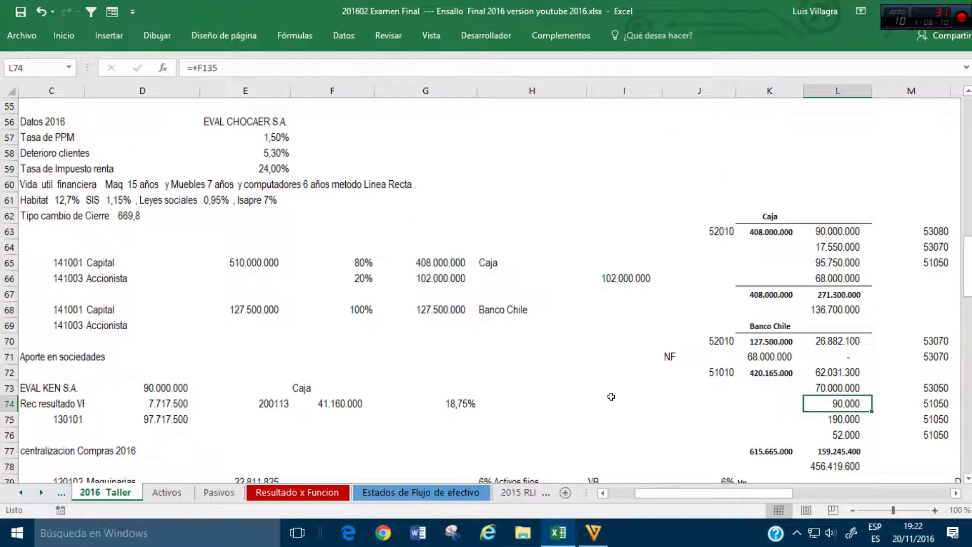
Step: Return to the Estados de Flujo de efectivo sheet, look over the closing cash check and save the workbook
left_click(383, 491)
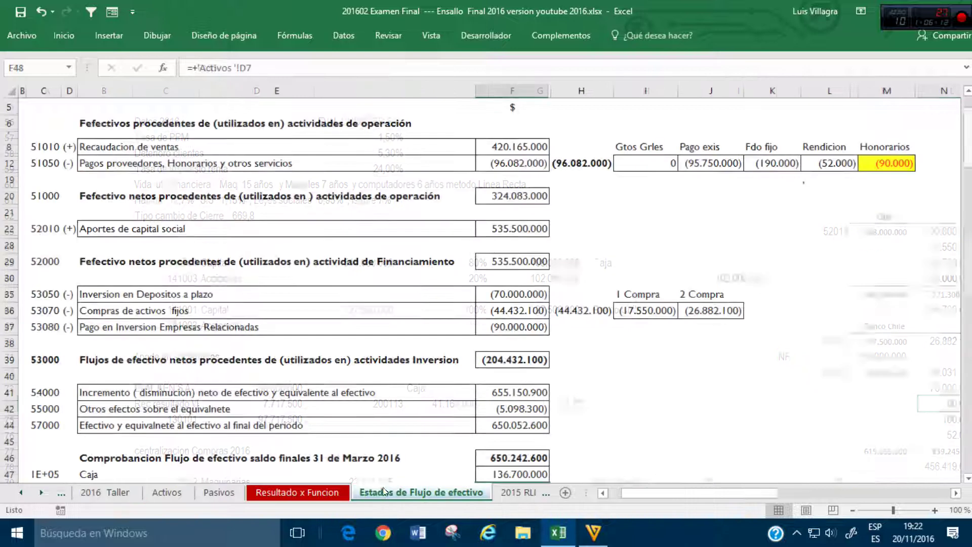
left_click(646, 436)
scroll(646, 433, "down", 3)
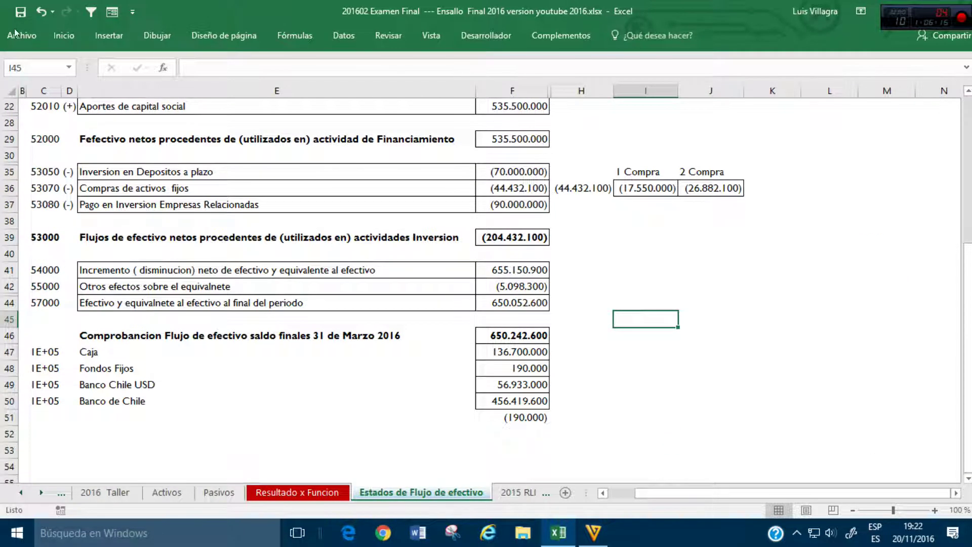
scroll(223, 245, "up", 3)
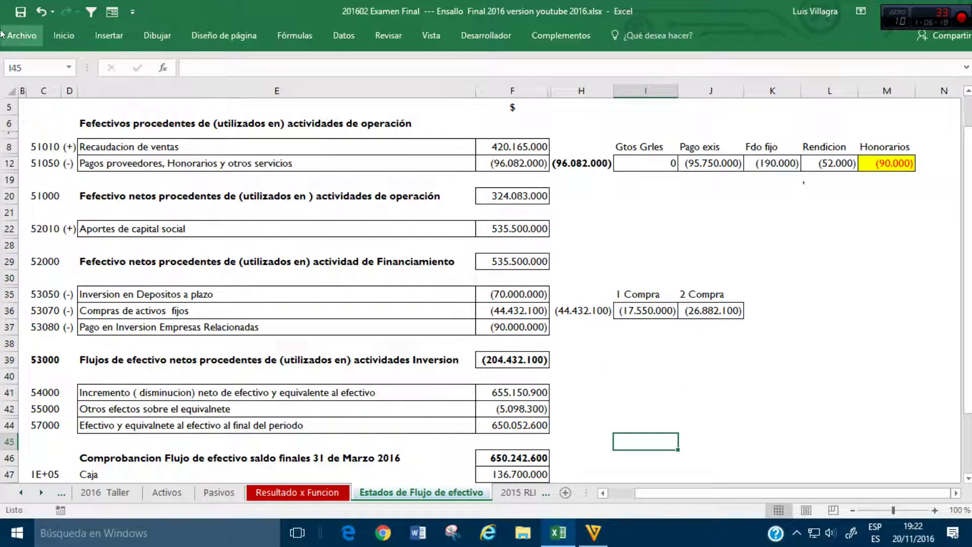
left_click(20, 12)
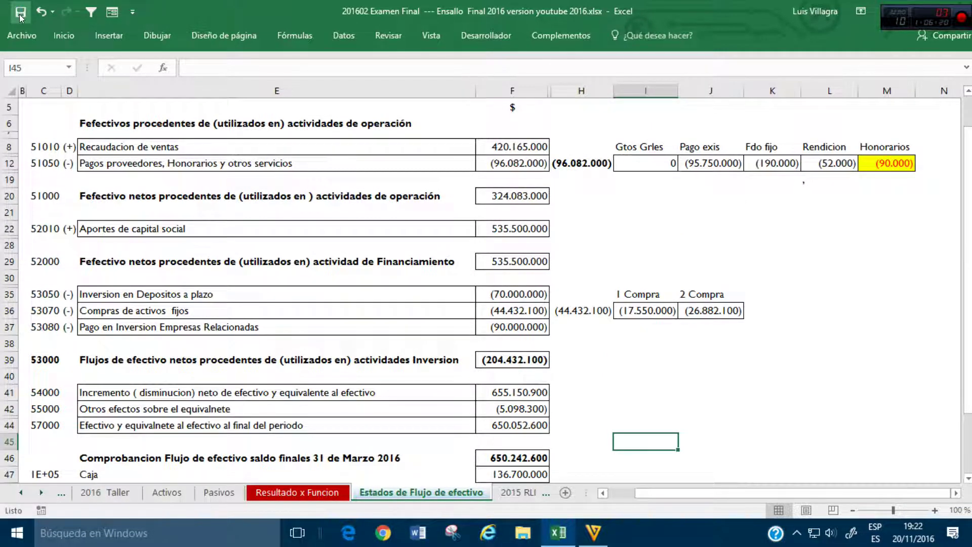
Step: Enter the author's full name in J28 and the farewell "chaoooo" in J29, then restore the workbook window to a smaller size
left_click(699, 248)
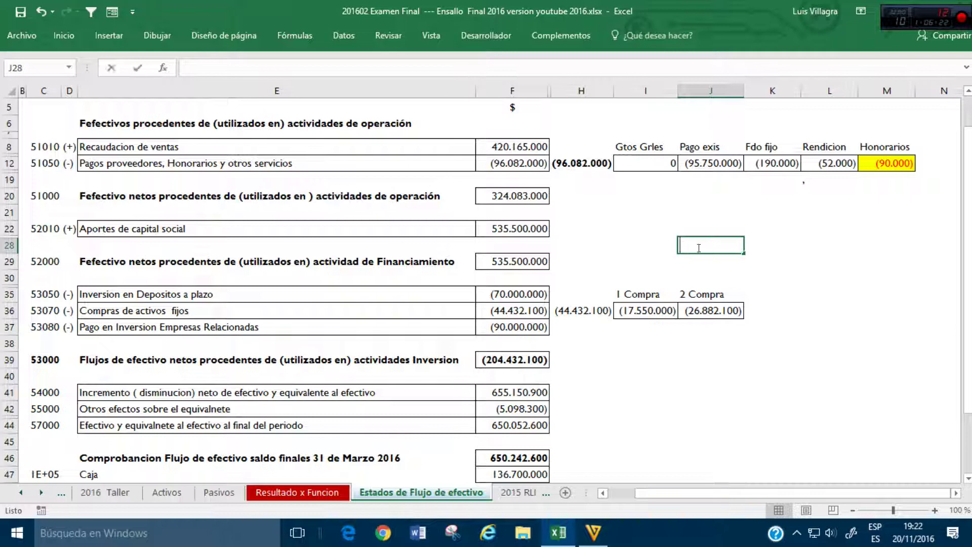
type("Luis Villagr")
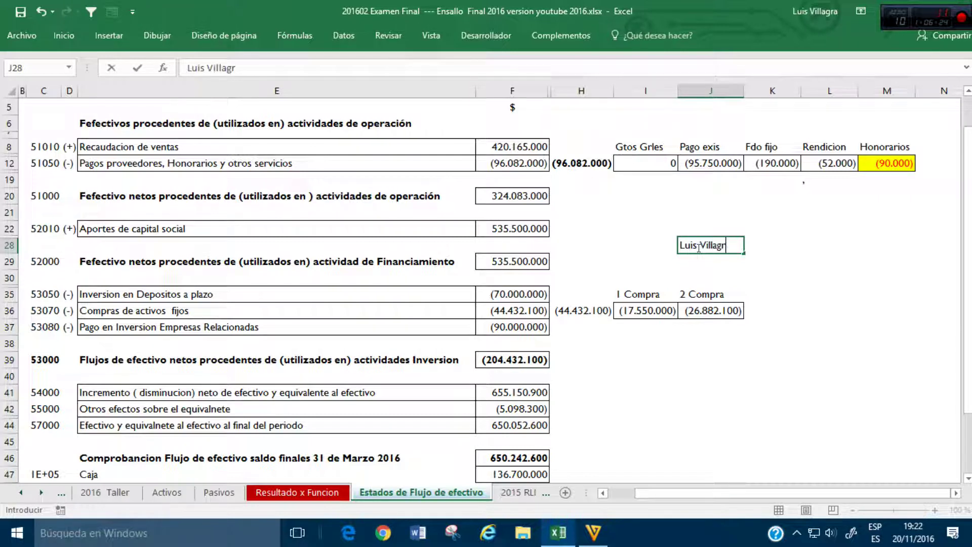
type("a Bahamondes")
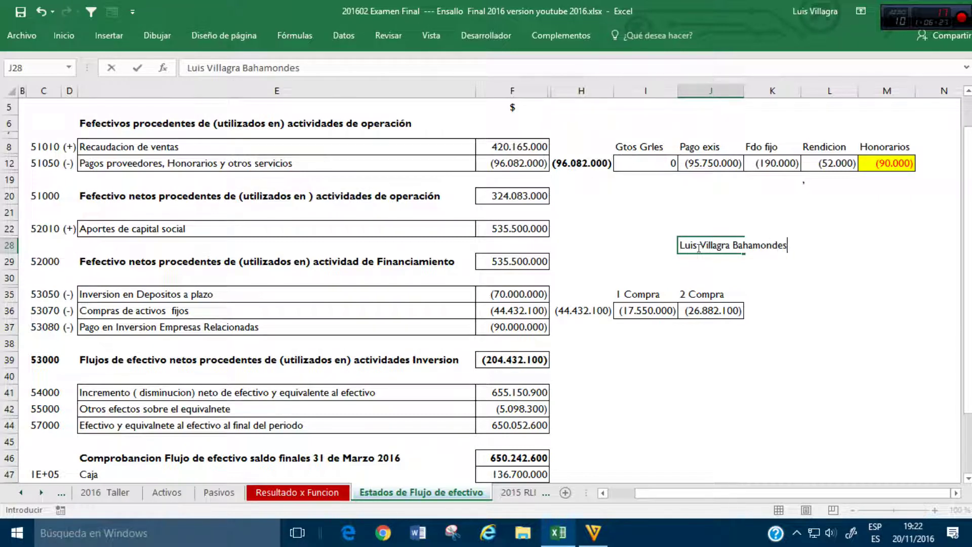
key("Return")
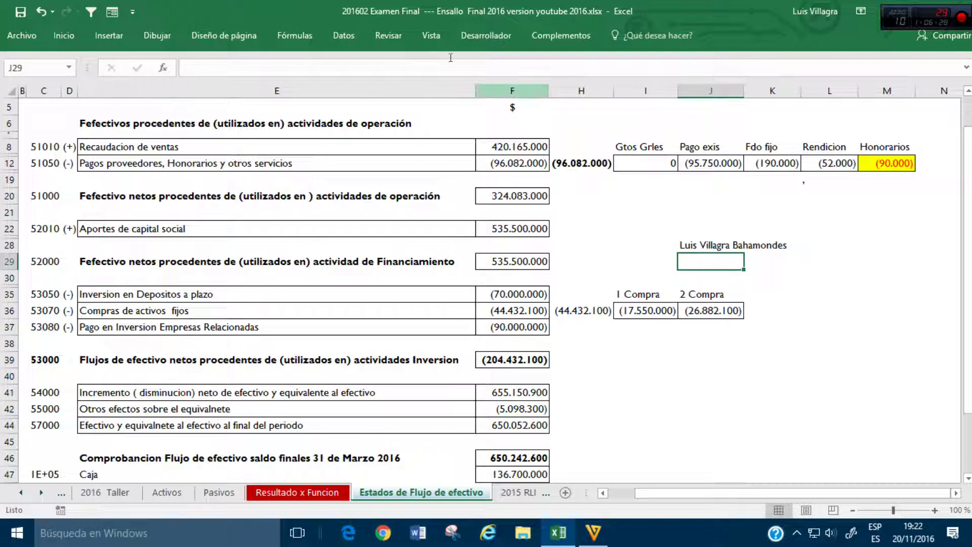
type("chaoooo")
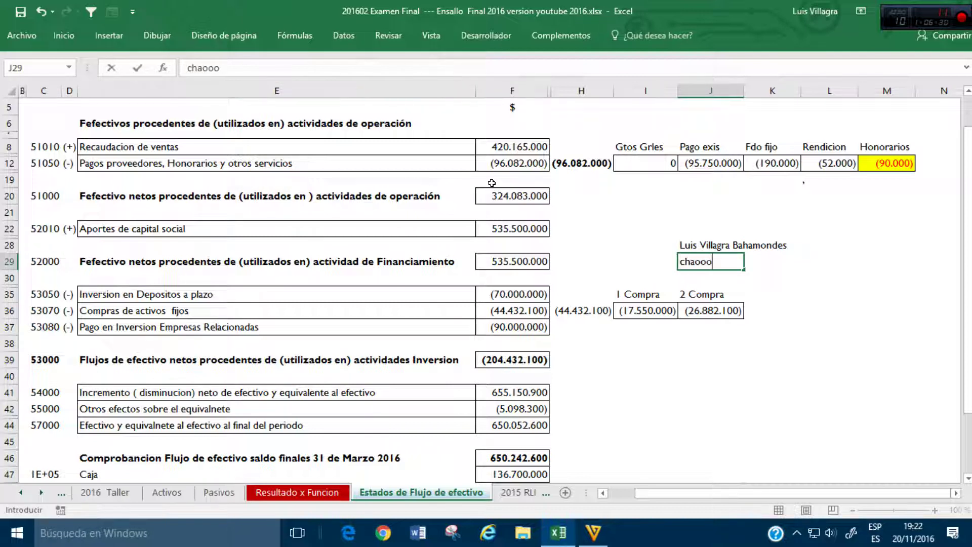
key("Return")
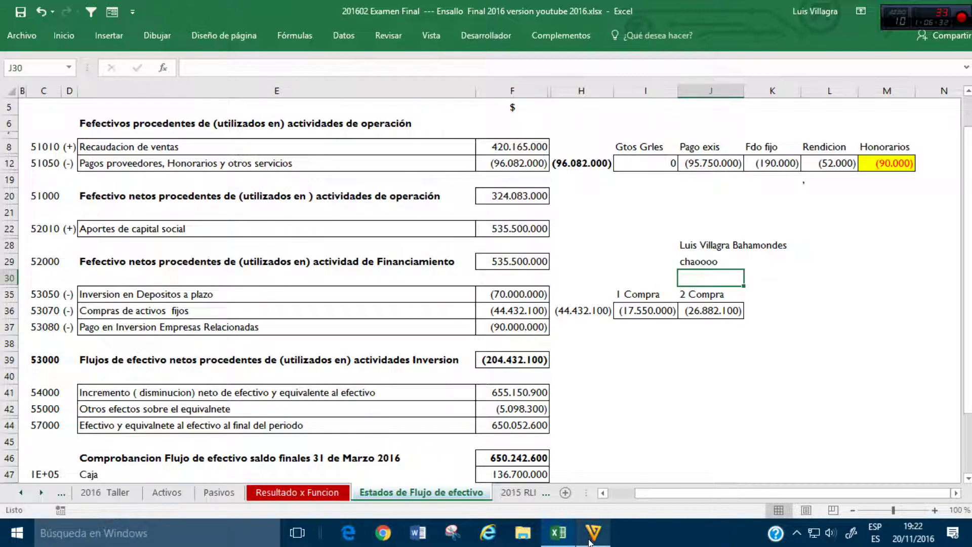
left_click(941, 4)
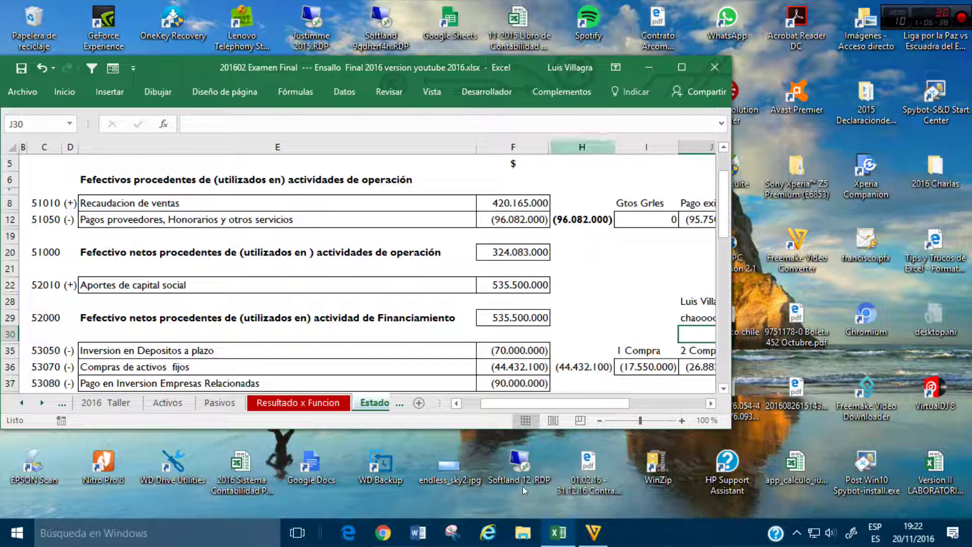